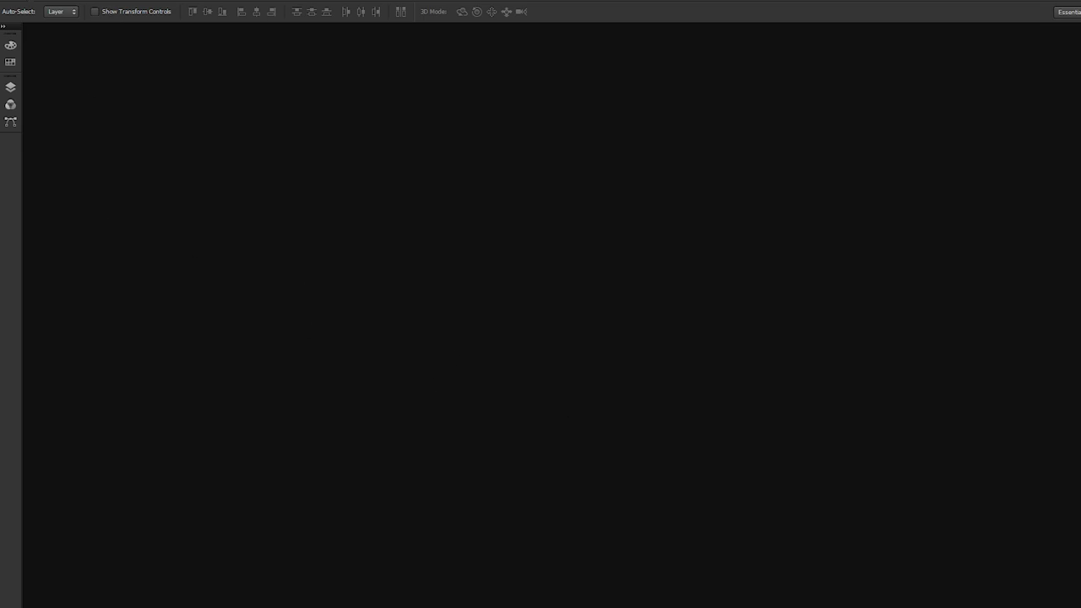
Step: Create a new 1920 × 1080 pixel document at 72 pixels/inch in RGB Color with a white background
click(4, 0)
click(34, 5)
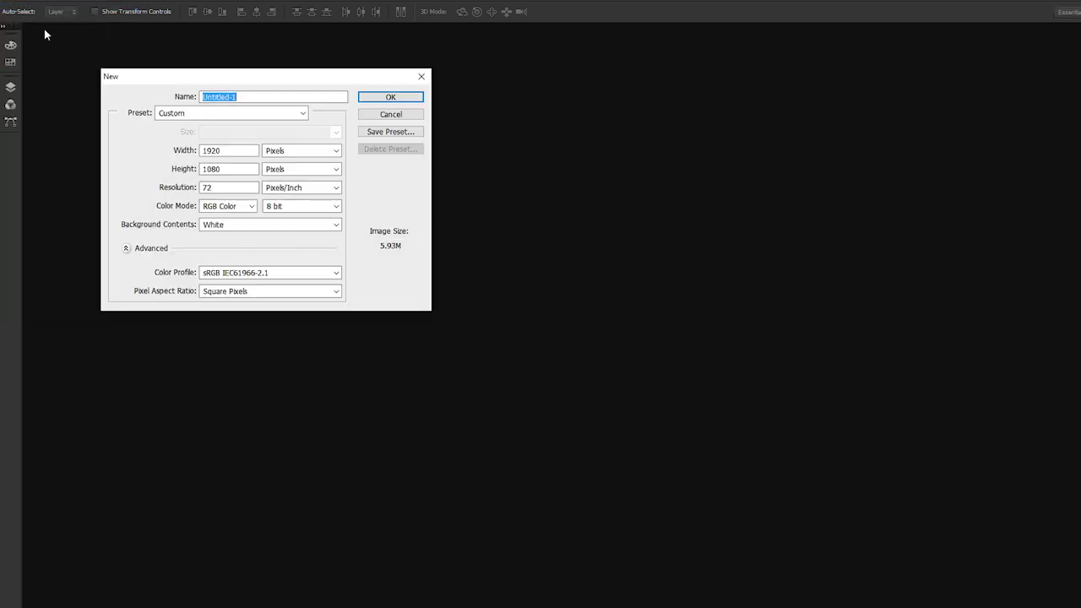
click(390, 97)
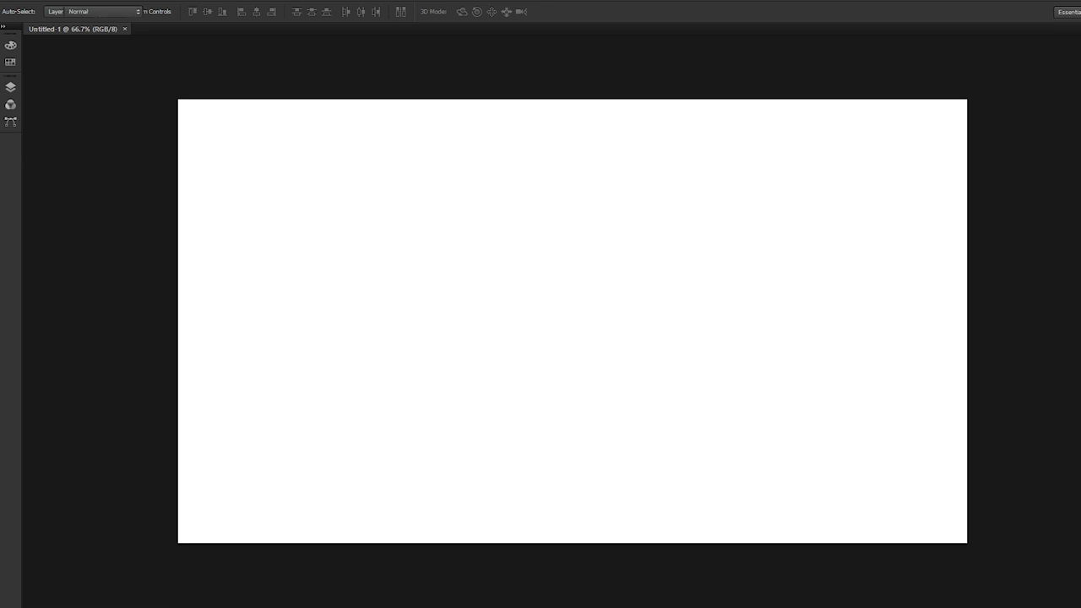
Step: Scribble broad black strokes across most of the canvas with a reduced textured square brush
key(b)
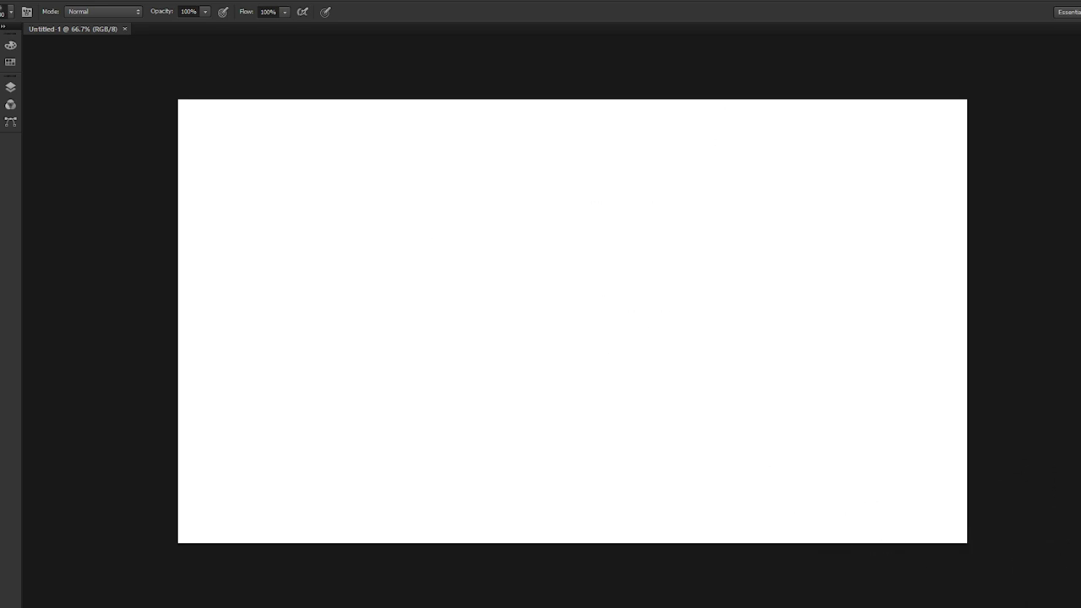
click(1046, 607)
click(1047, 607)
click(123, 78)
key(bracketleft)
key(bracketleft)
key(bracketleft)
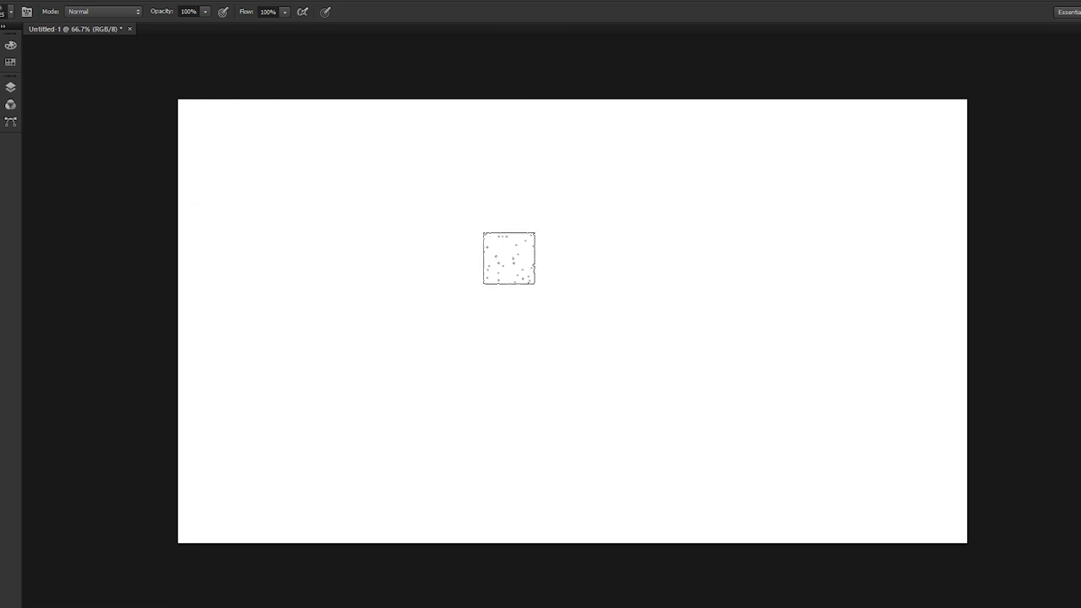
mouse_move(378, 110)
mouse_down()
mouse_move(464, 335)
mouse_move(350, 386)
mouse_move(700, 391)
mouse_move(532, 473)
mouse_move(675, 458)
mouse_move(333, 465)
mouse_move(627, 391)
mouse_move(325, 281)
mouse_move(456, 306)
mouse_move(430, 359)
mouse_up()
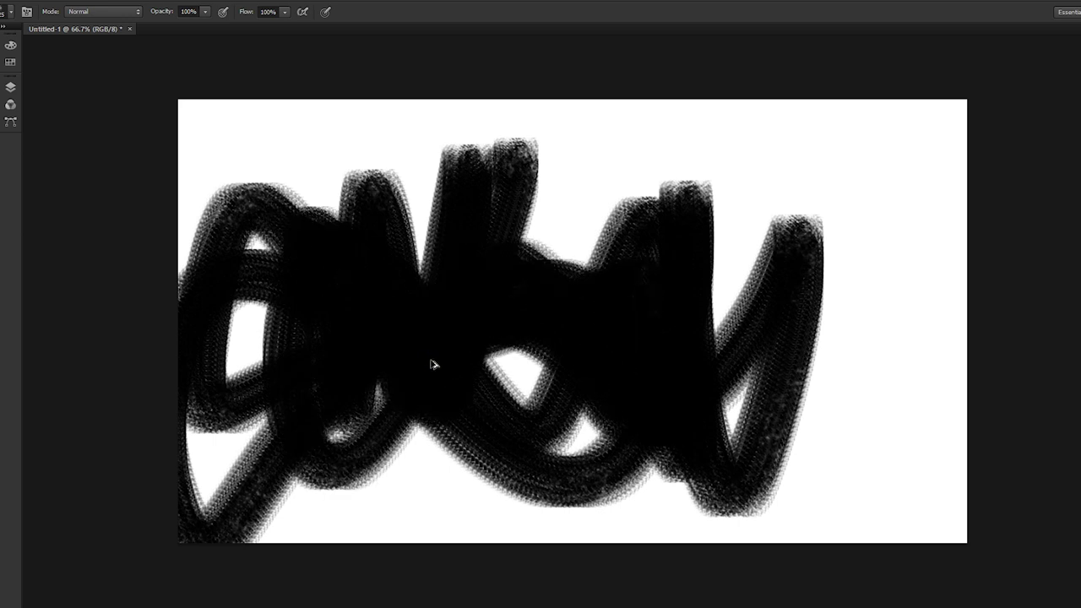
Step: Resize the image to 1600 pixels wide with constrained proportions and scribble more black over the canvas's upper left
key(ctrl+alt+i)
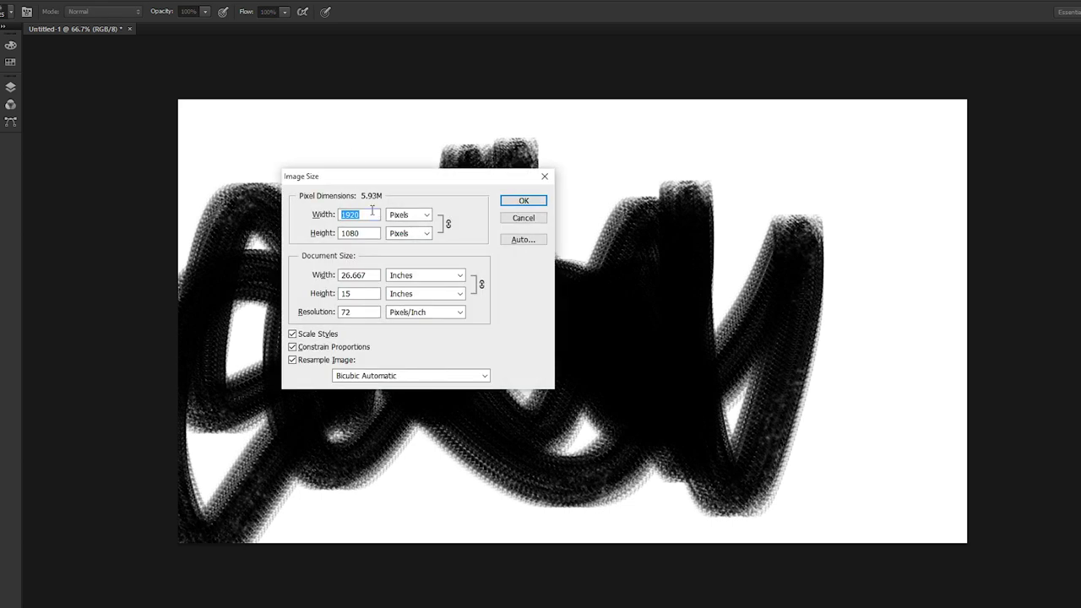
text(1600)
key(Return)
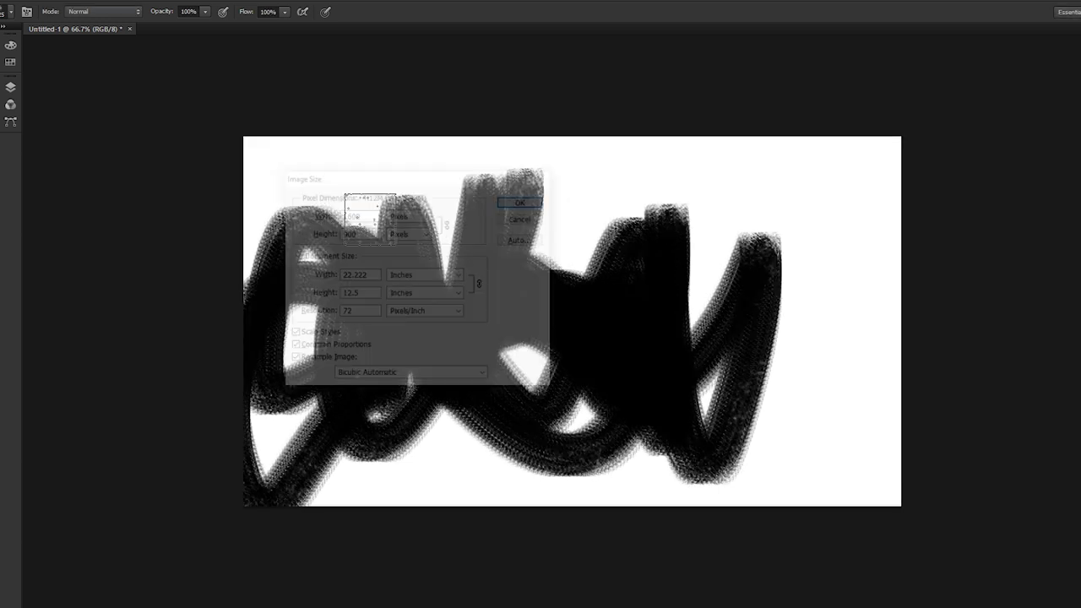
mouse_move(478, 181)
mouse_down()
mouse_move(374, 177)
mouse_move(288, 246)
mouse_move(243, 235)
mouse_move(406, 204)
mouse_move(418, 291)
mouse_up()
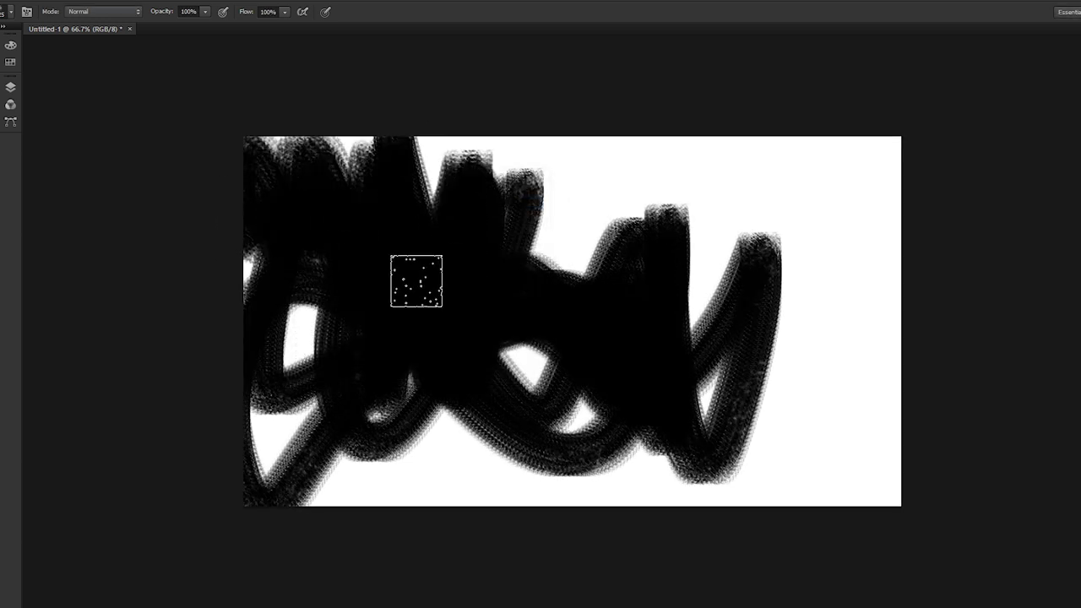
Step: Resize the image to 1280 pixels wide with constrained proportions and scribble black over the canvas's right side
key(ctrl+alt+i)
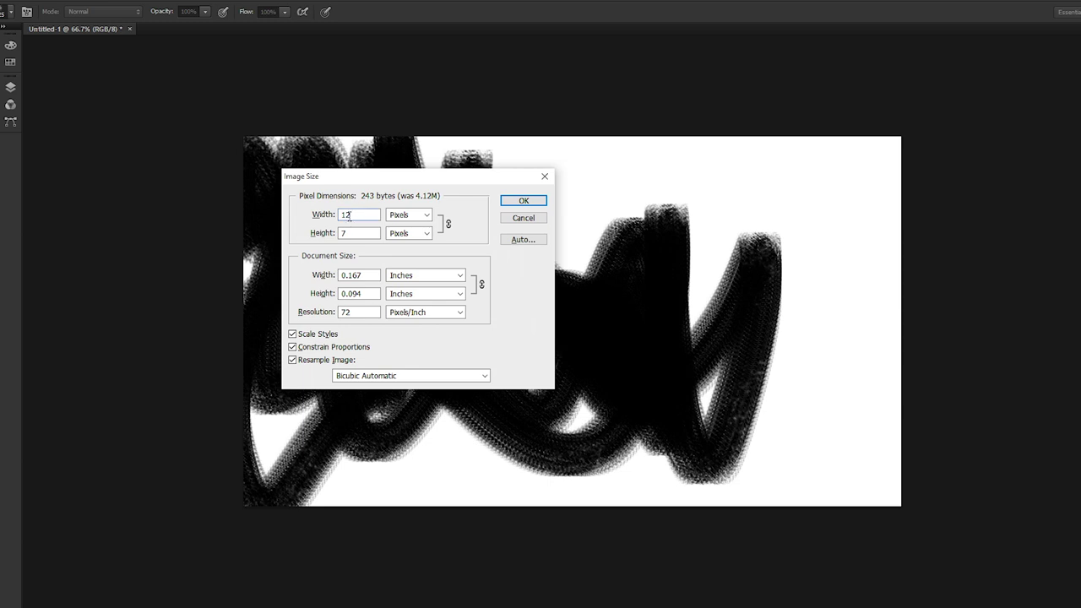
text(1280)
key(Return)
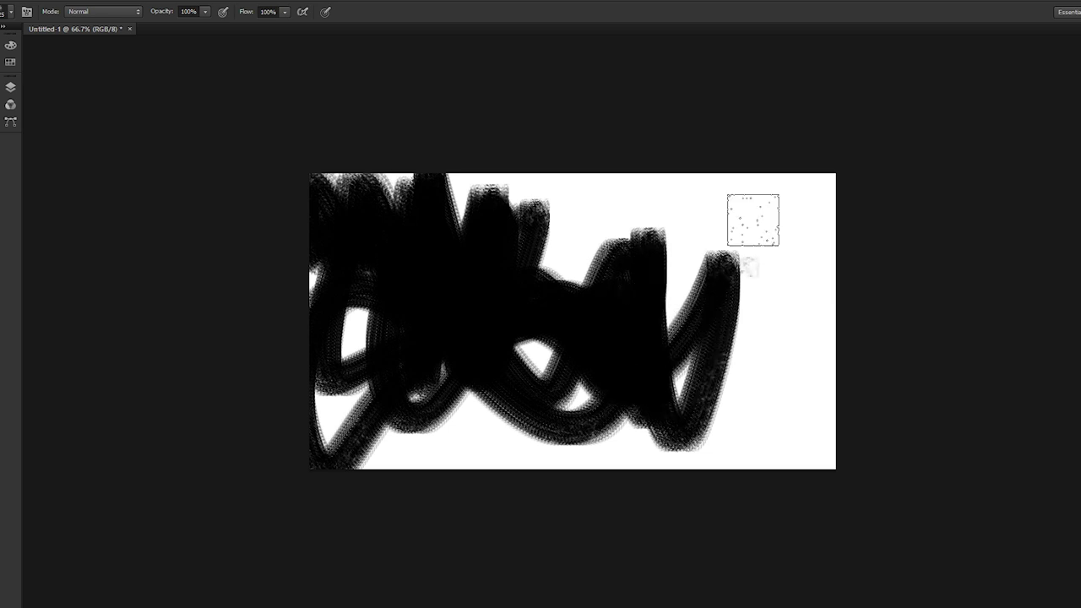
mouse_move(755, 217)
mouse_down()
mouse_move(808, 372)
mouse_move(840, 207)
mouse_move(813, 256)
mouse_move(765, 239)
mouse_move(821, 195)
mouse_move(613, 323)
mouse_up()
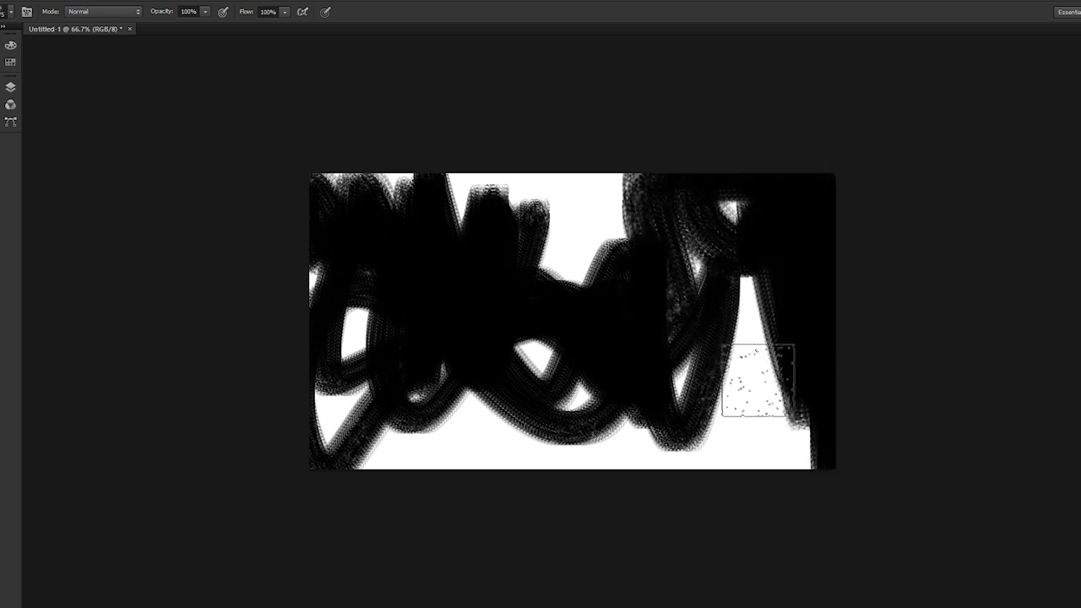
Step: Cover the lower half and right side of the canvas with broad strokes of sampled mid grey
mouse_move(758, 380)
mouse_down()
mouse_move(778, 295)
mouse_move(722, 394)
mouse_move(750, 381)
mouse_move(786, 259)
mouse_move(769, 431)
mouse_move(663, 437)
mouse_up()
alt+click(594, 248)
mouse_move(593, 248)
mouse_down()
mouse_move(509, 241)
mouse_move(384, 173)
mouse_move(268, 253)
mouse_up()
alt+click(510, 389)
mouse_move(506, 394)
mouse_down()
mouse_move(526, 429)
mouse_move(671, 479)
mouse_up()
alt+click(620, 317)
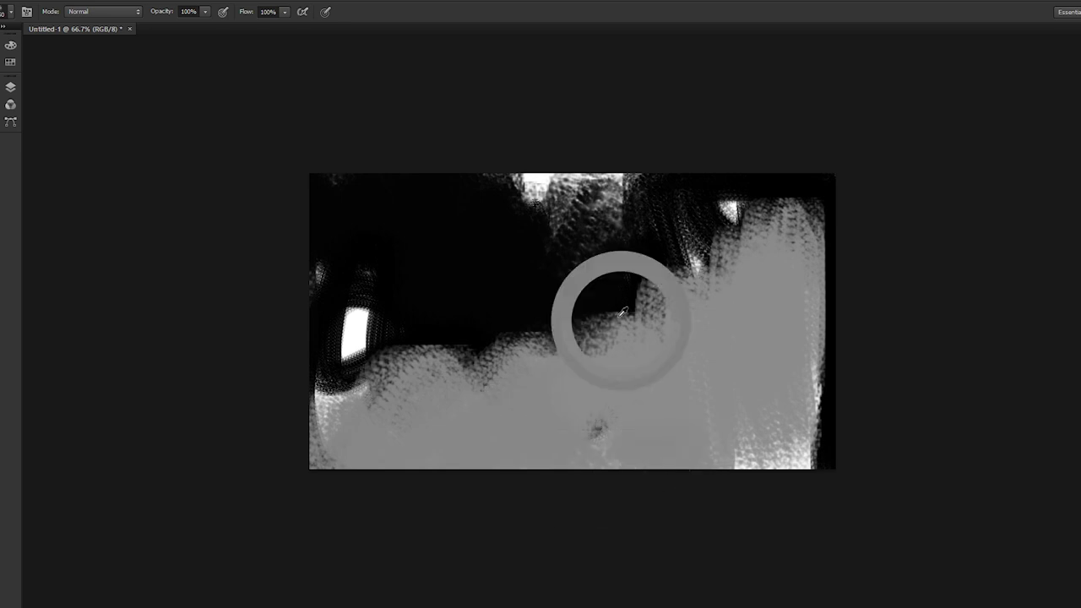
mouse_move(622, 312)
mouse_down()
mouse_move(555, 310)
mouse_move(710, 342)
mouse_move(595, 367)
mouse_move(465, 324)
mouse_up()
Step: Set the brush opacity to 80% and paint sampled dark greys over the left and right sides of the light grey area
alt+click(723, 331)
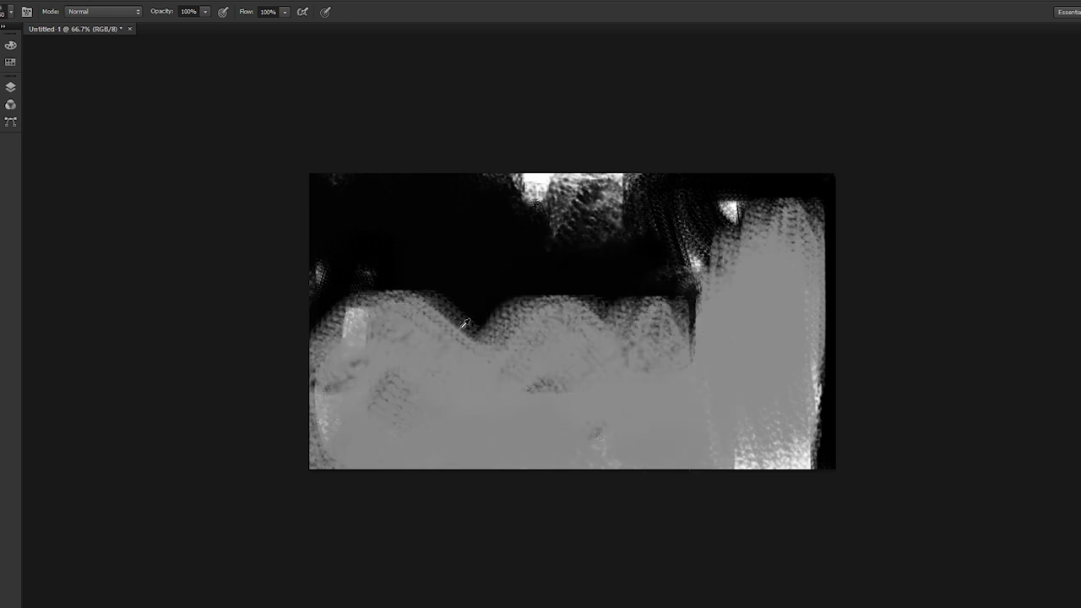
alt+click(465, 324)
key(8)
mouse_move(483, 249)
mouse_down()
mouse_move(485, 313)
mouse_move(401, 333)
mouse_move(402, 319)
mouse_move(342, 410)
mouse_move(323, 405)
mouse_move(325, 372)
mouse_up()
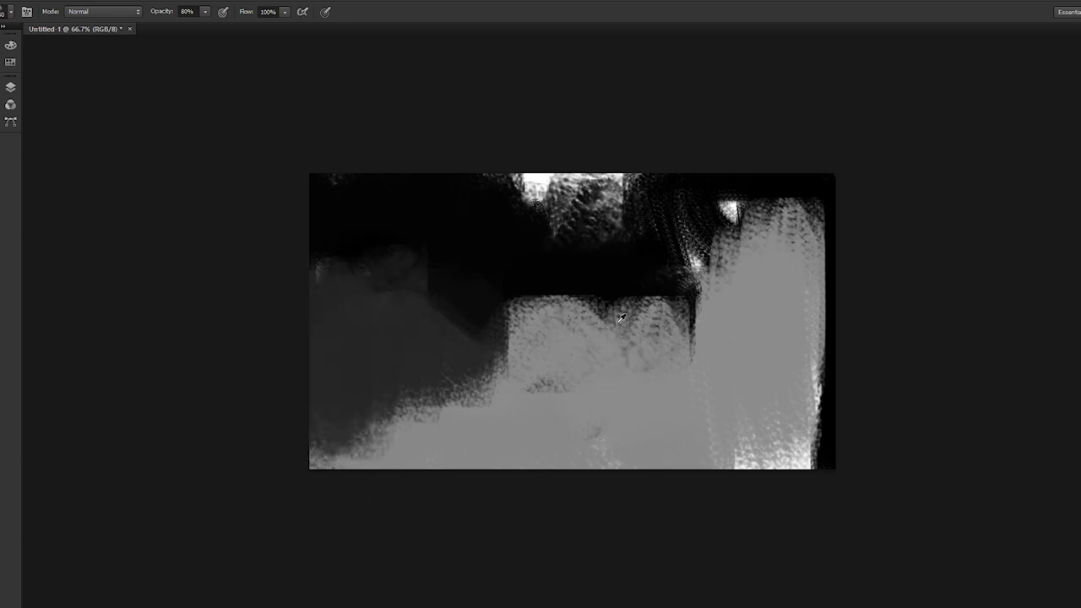
alt+click(695, 325)
mouse_move(704, 347)
mouse_down()
mouse_move(791, 297)
mouse_move(787, 260)
mouse_up()
alt+click(752, 223)
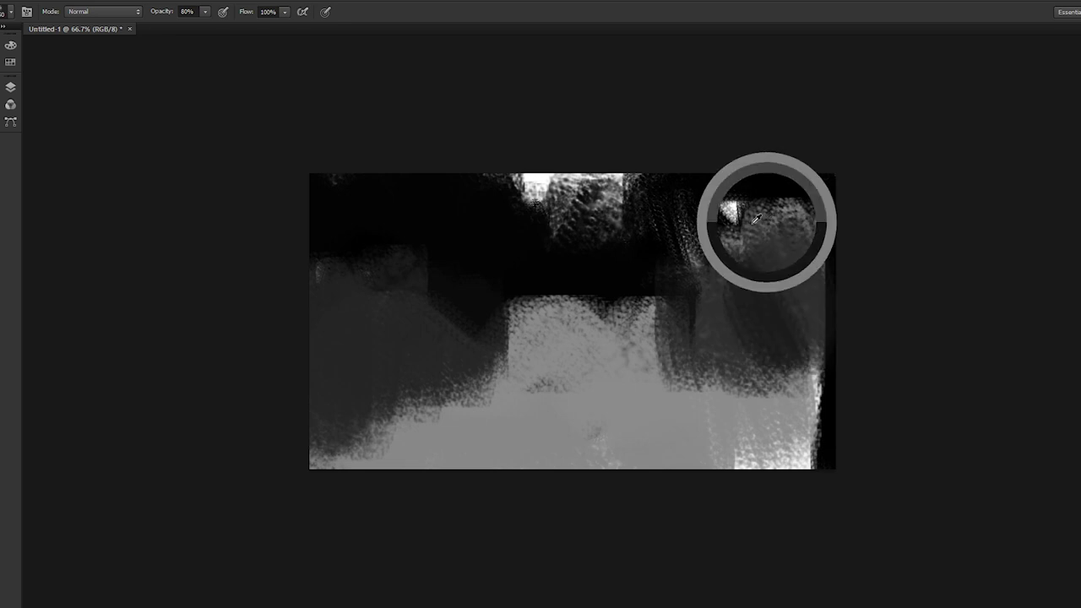
mouse_move(757, 217)
mouse_down()
mouse_move(744, 249)
mouse_move(835, 260)
mouse_move(803, 431)
mouse_up()
Step: Paint sampled near-black over the bright patches at the canvas's top centre and around the central light grey peak
alt+click(633, 253)
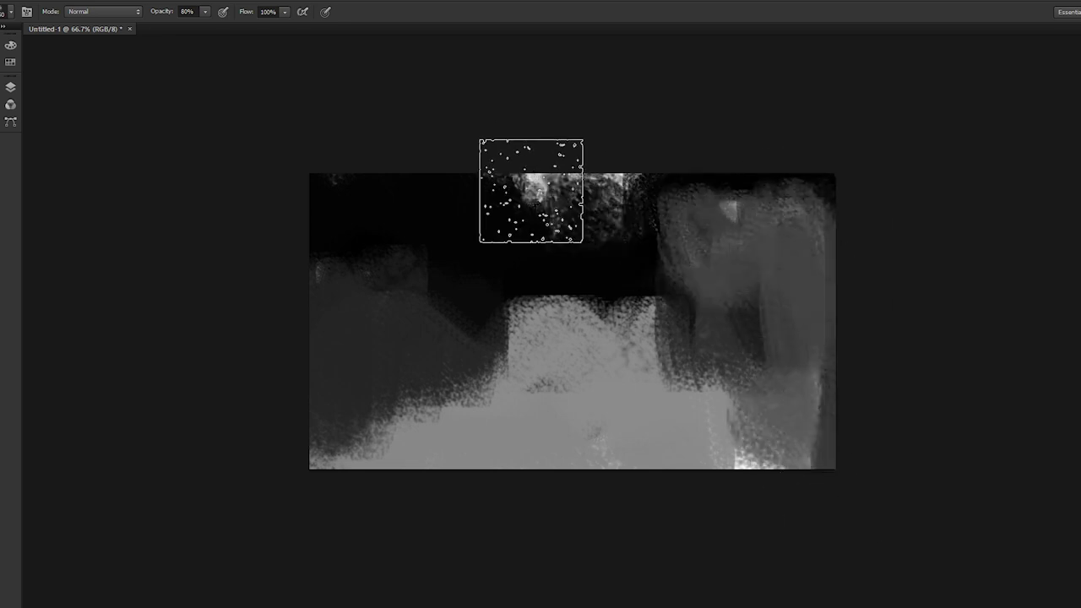
alt+click(555, 261)
mouse_move(555, 261)
mouse_down()
mouse_move(645, 288)
mouse_move(631, 332)
mouse_move(531, 278)
mouse_move(464, 301)
mouse_move(465, 247)
mouse_move(537, 321)
mouse_up()
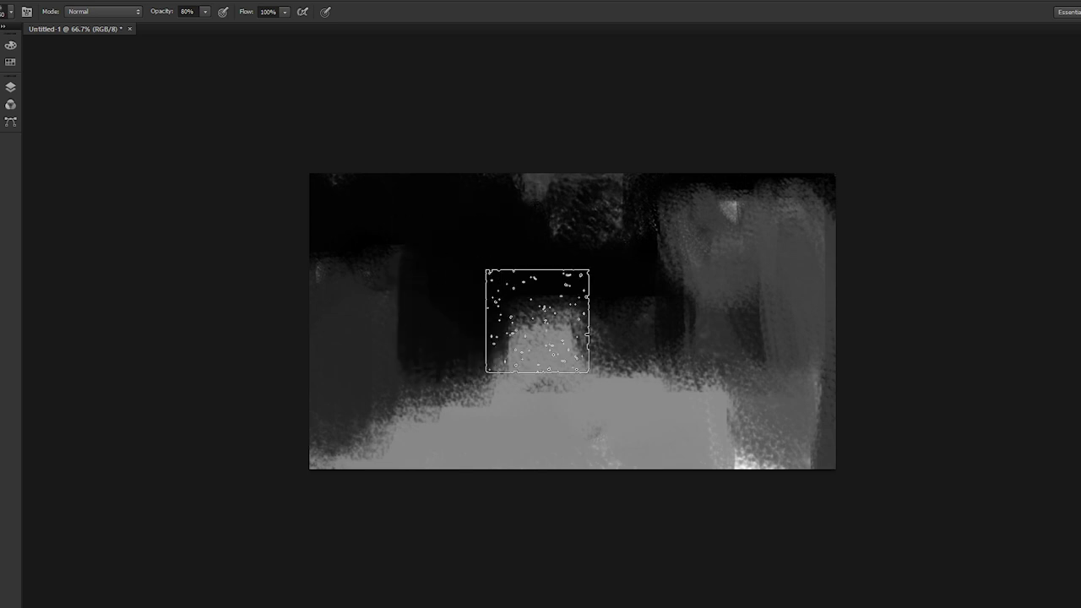
drag(411, 327, 394, 387)
Step: Extend the light grey into the lower-left part of the canvas, then glaze it with a sampled mid grey
alt+click(563, 347)
mouse_move(517, 344)
mouse_down()
mouse_move(397, 459)
mouse_move(322, 568)
mouse_up()
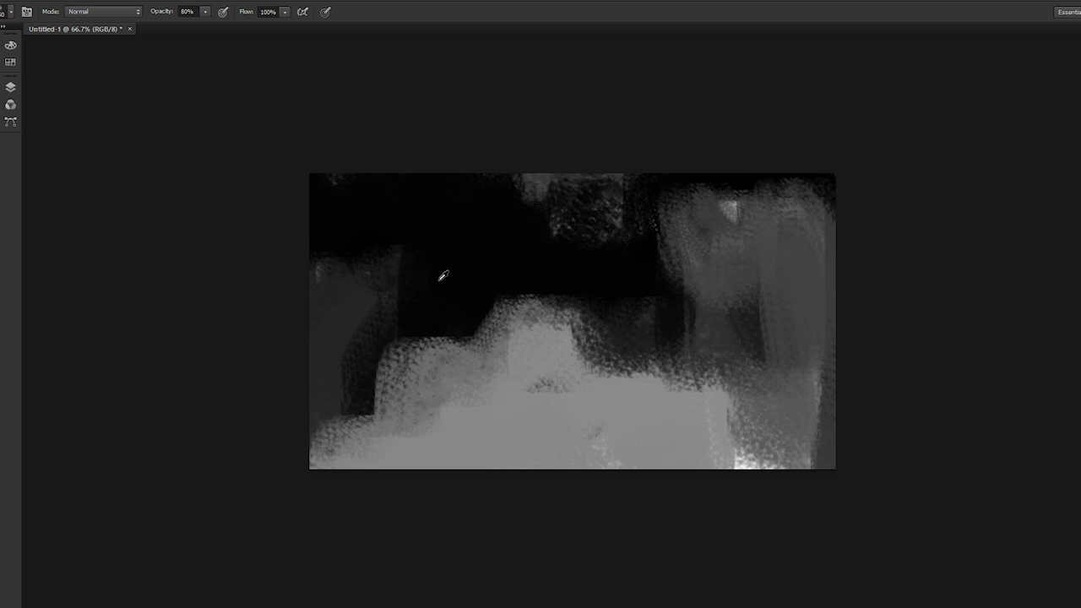
alt+click(394, 343)
mouse_move(396, 364)
mouse_down()
mouse_move(343, 402)
mouse_move(374, 399)
mouse_up()
Step: Blend the dark and light areas left of centre with sampled greys, varying the brush size, and darken the top-centre patch
key(bracketleft)
key(bracketleft)
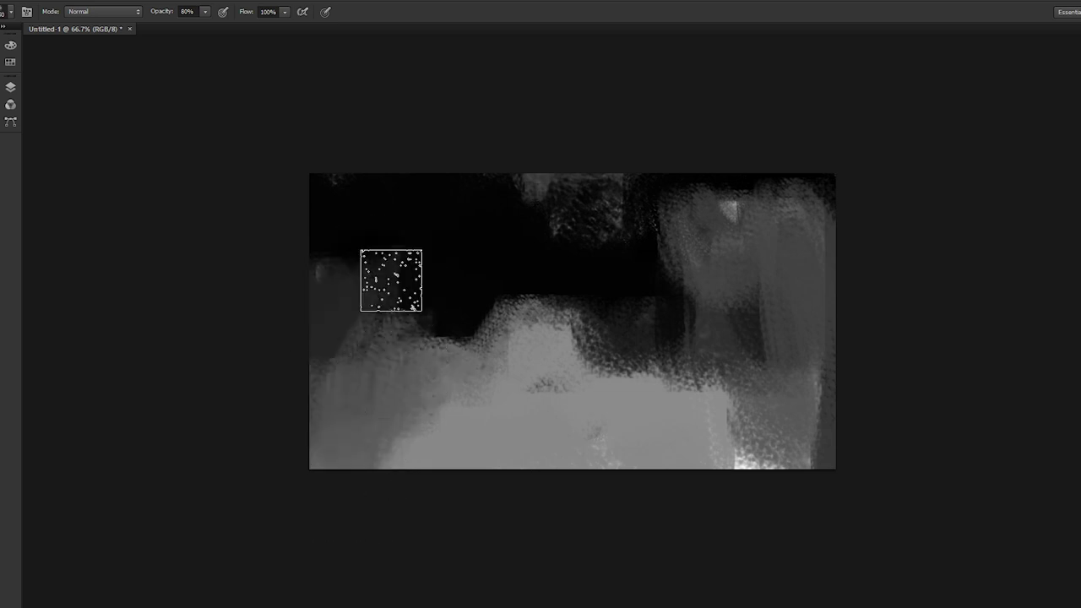
mouse_move(520, 328)
mouse_down()
mouse_move(458, 332)
mouse_move(510, 355)
mouse_move(522, 336)
mouse_move(445, 364)
mouse_up()
key(bracketright)
key(bracketright)
alt+click(501, 320)
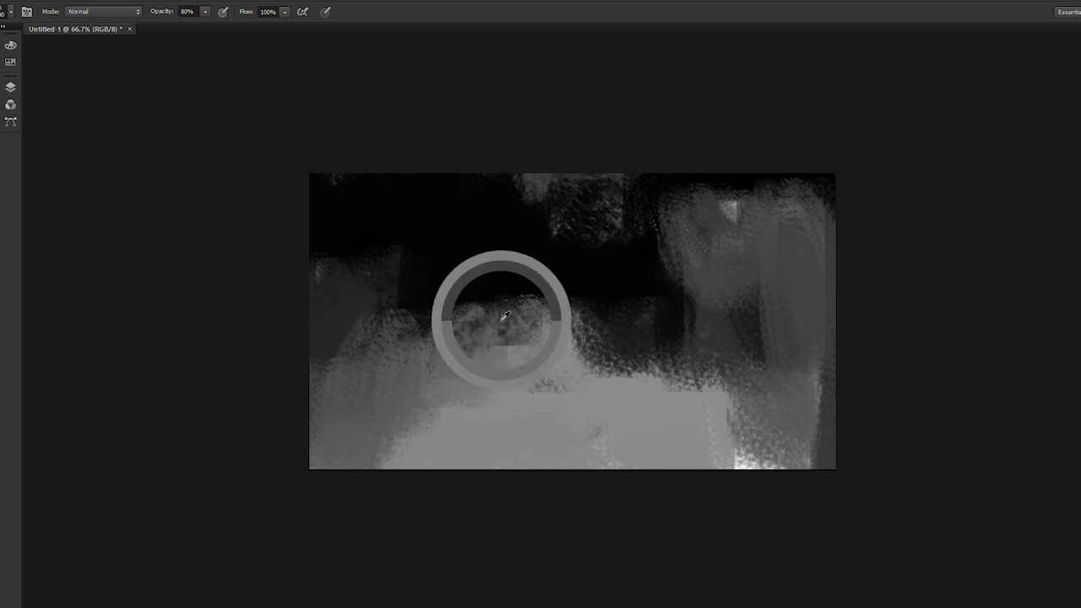
mouse_move(499, 310)
mouse_down()
mouse_move(394, 298)
mouse_move(369, 254)
mouse_move(305, 250)
mouse_up()
alt+click(374, 251)
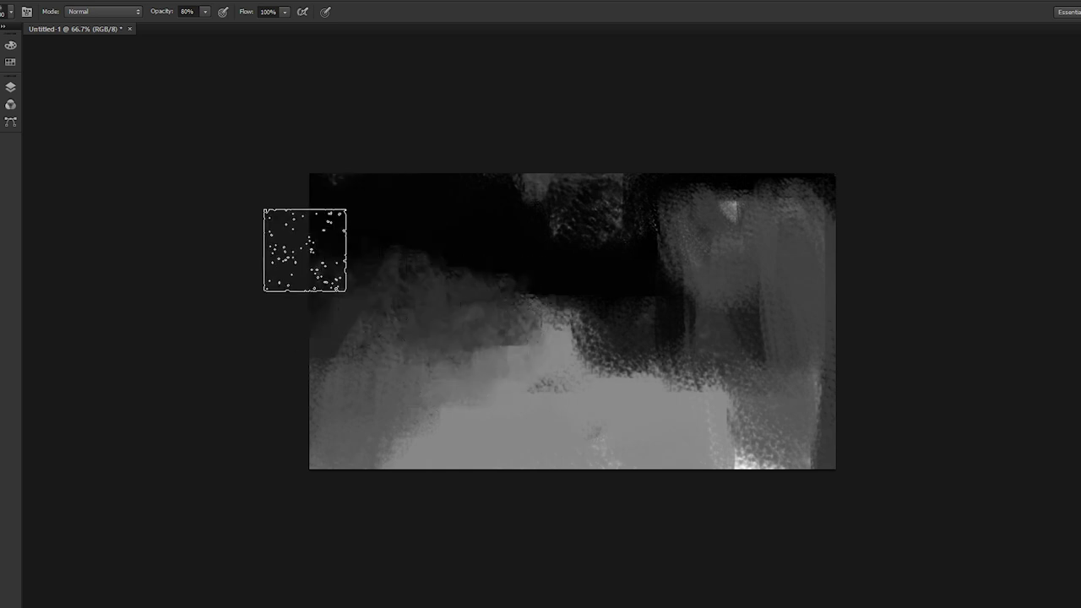
click(554, 163)
Step: Enlarge the brush and paint sampled dark grey from the centre of the canvas toward its lower right
alt+click(611, 351)
key(bracketright)
key(bracketright)
key(bracketright)
mouse_move(575, 324)
mouse_down()
mouse_move(653, 348)
mouse_move(738, 440)
mouse_up()
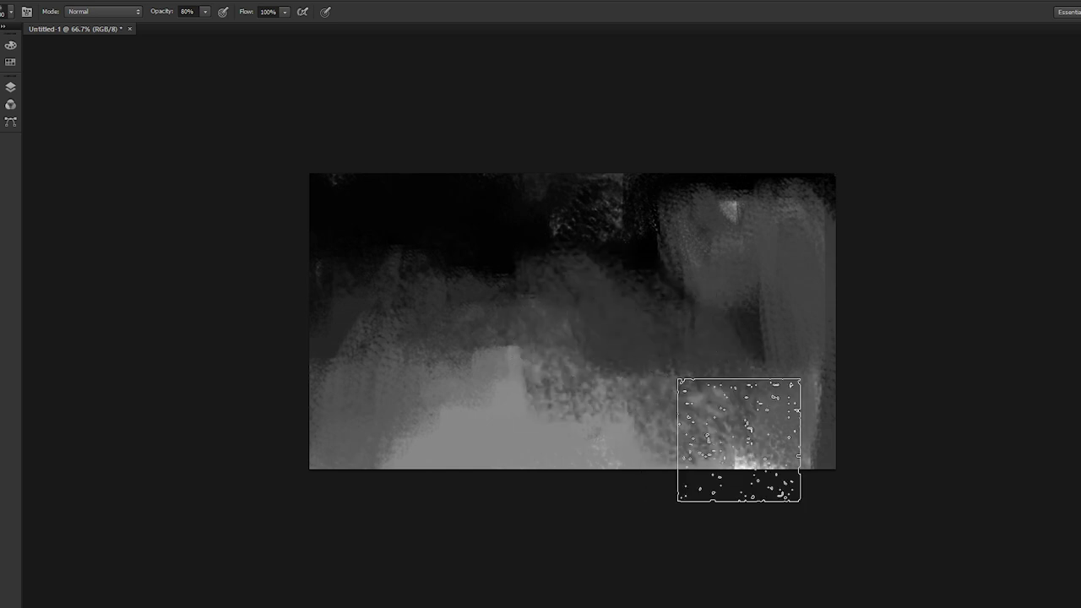
Step: Paint sampled greys across the upper and central canvas, then even out the lower area with a lighter grey
alt+click(789, 338)
mouse_move(531, 278)
mouse_down()
mouse_move(574, 244)
mouse_move(747, 264)
mouse_move(711, 216)
mouse_move(515, 231)
mouse_move(377, 259)
mouse_move(399, 265)
mouse_move(624, 187)
mouse_move(660, 231)
mouse_move(858, 324)
mouse_move(710, 185)
mouse_move(652, 171)
mouse_move(823, 247)
mouse_move(819, 319)
mouse_move(691, 215)
mouse_move(651, 353)
mouse_move(644, 457)
mouse_move(795, 463)
mouse_move(619, 424)
mouse_move(534, 421)
mouse_move(603, 449)
mouse_move(521, 470)
mouse_move(679, 421)
mouse_move(708, 455)
mouse_move(677, 474)
mouse_move(568, 441)
mouse_move(490, 439)
mouse_up()
alt+click(400, 277)
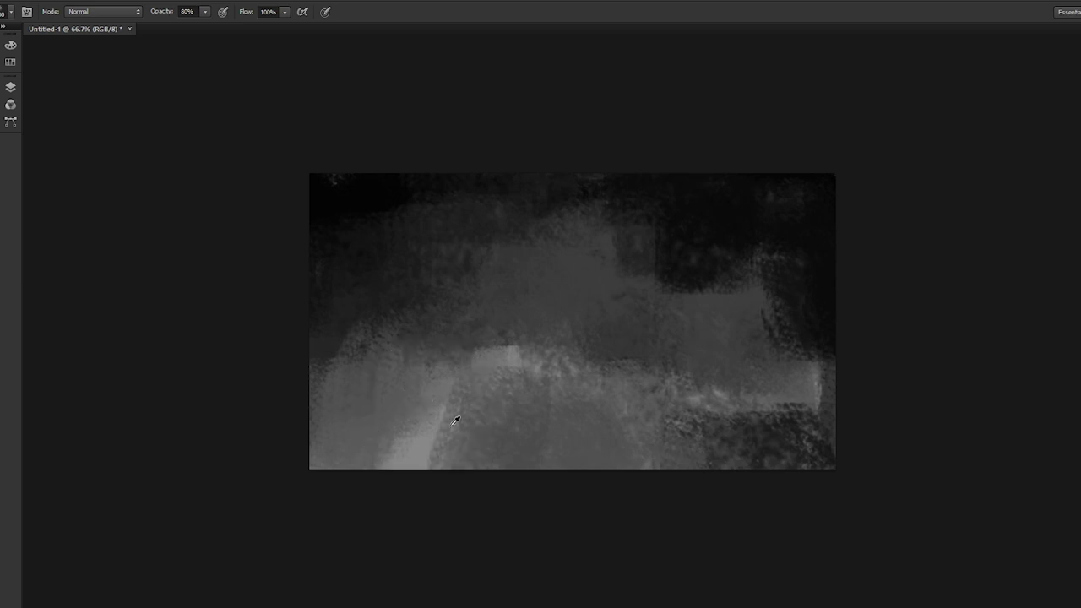
mouse_move(455, 420)
mouse_down()
mouse_move(431, 466)
mouse_move(507, 424)
mouse_move(579, 471)
mouse_move(806, 457)
mouse_move(716, 475)
mouse_up()
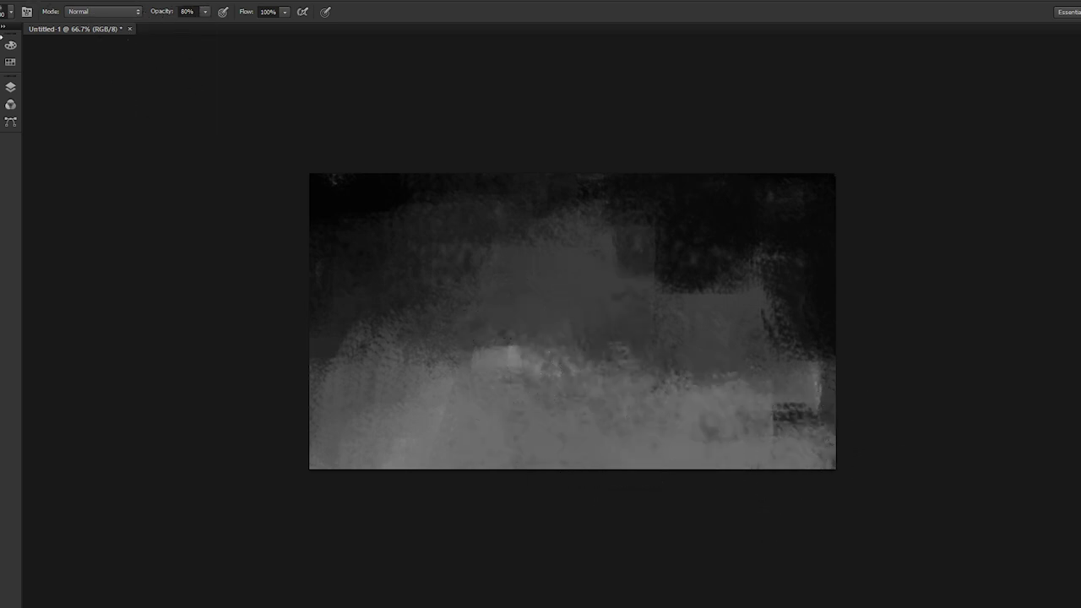
Step: Expand the collapsed panels and soften the tonal edges at the canvas's centre and lower right with sampled greys
click(3, 30)
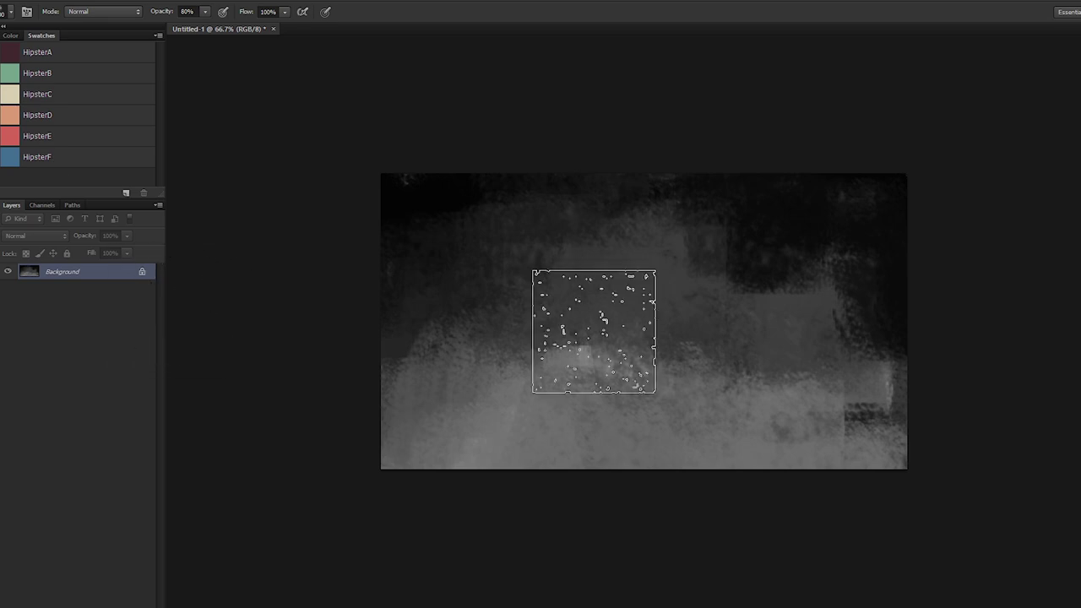
mouse_move(818, 411)
mouse_down()
mouse_move(864, 422)
mouse_move(816, 425)
mouse_up()
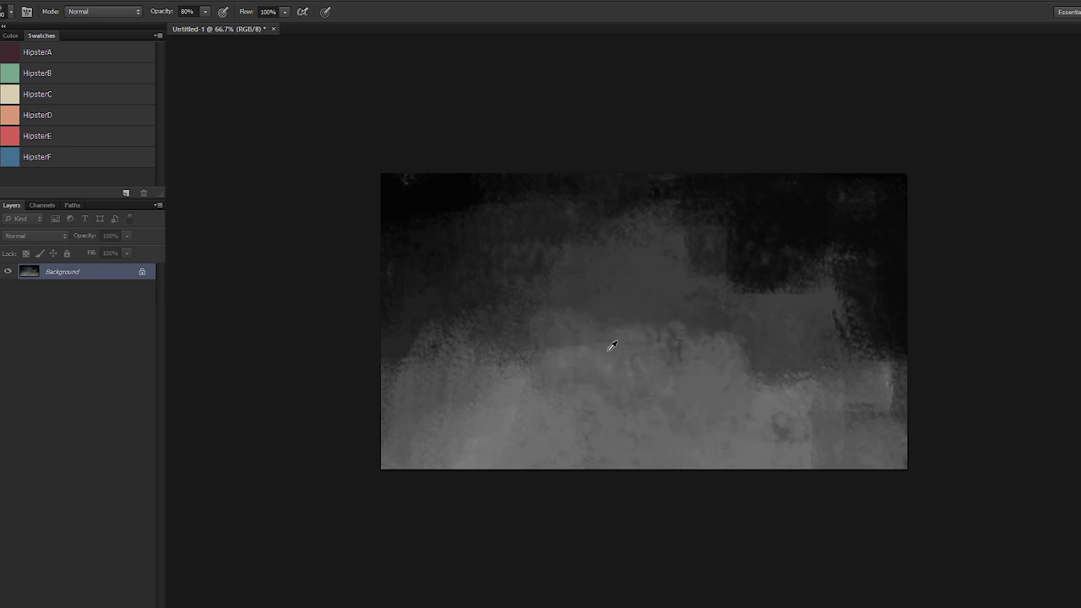
mouse_move(586, 366)
mouse_down()
mouse_move(554, 340)
mouse_move(555, 314)
mouse_up()
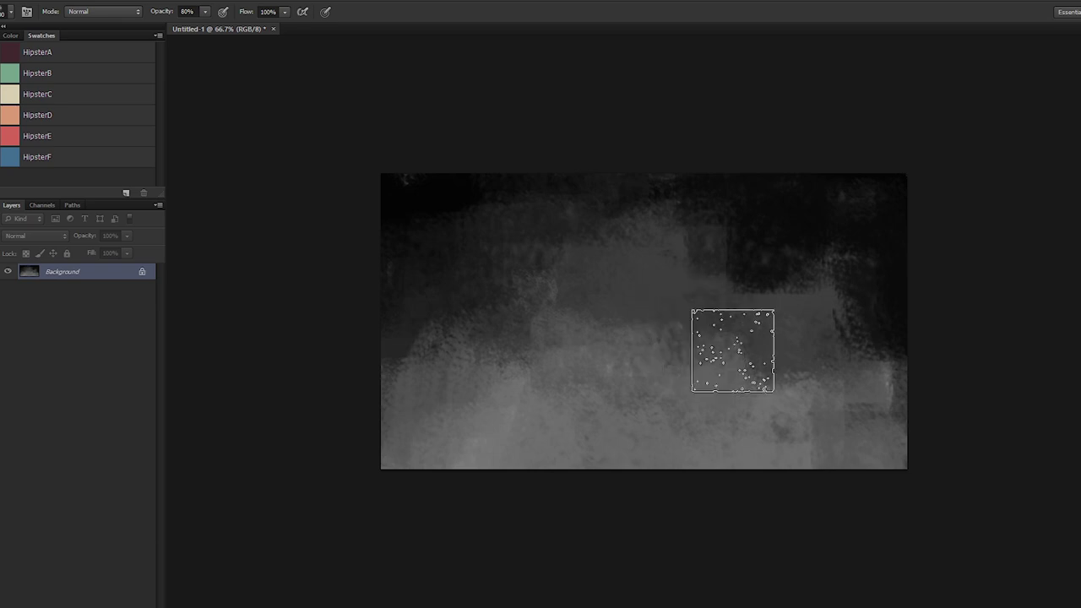
alt+click(599, 262)
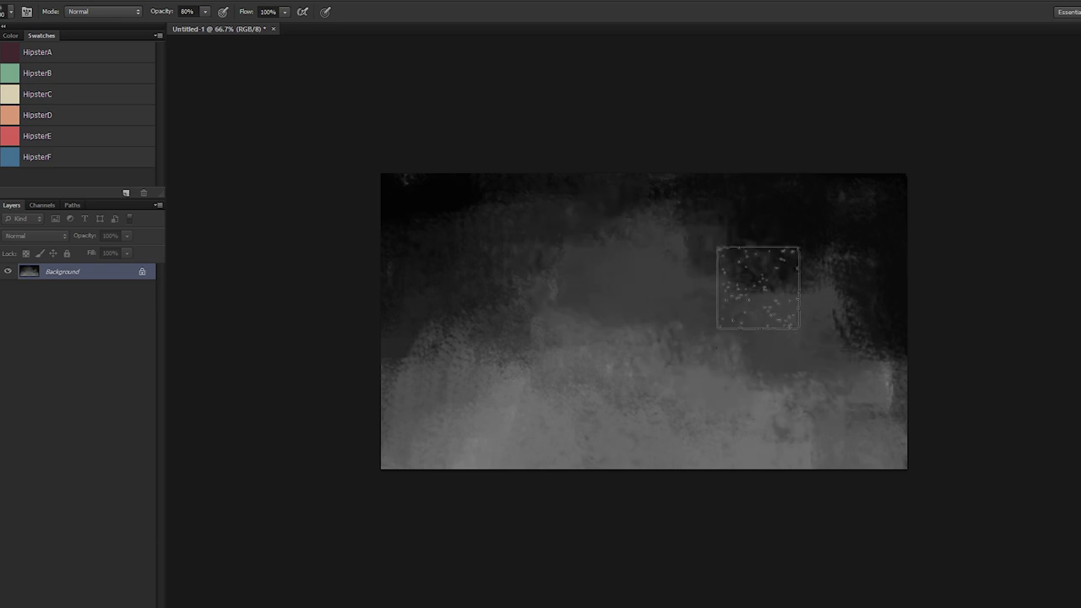
drag(871, 367, 864, 352)
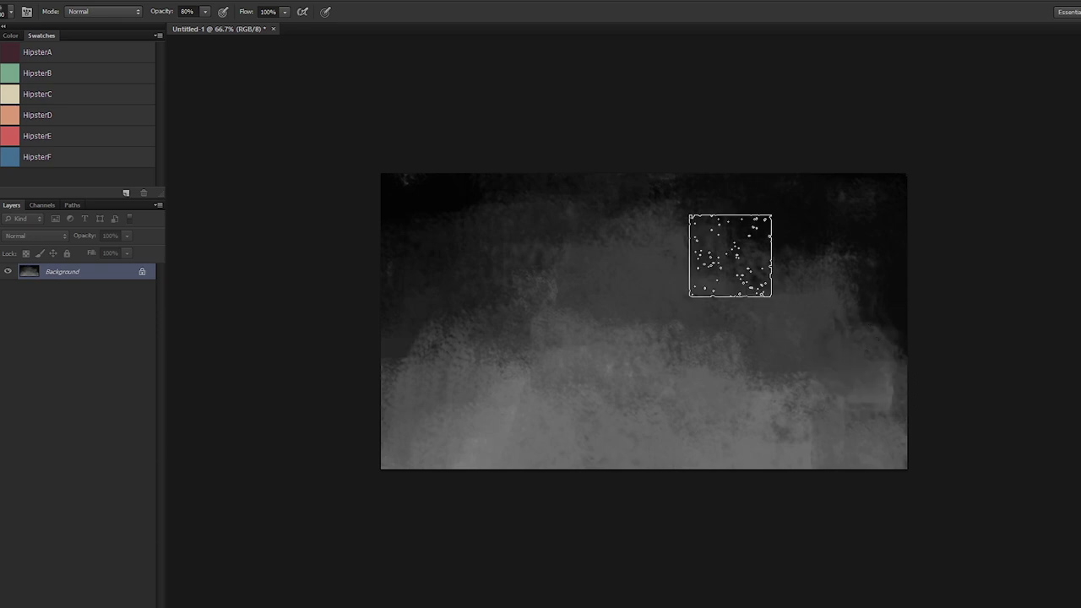
Step: Blend the dark upper-right corner into the mid-tones with sampled greys
alt+click(785, 303)
drag(776, 265, 793, 271)
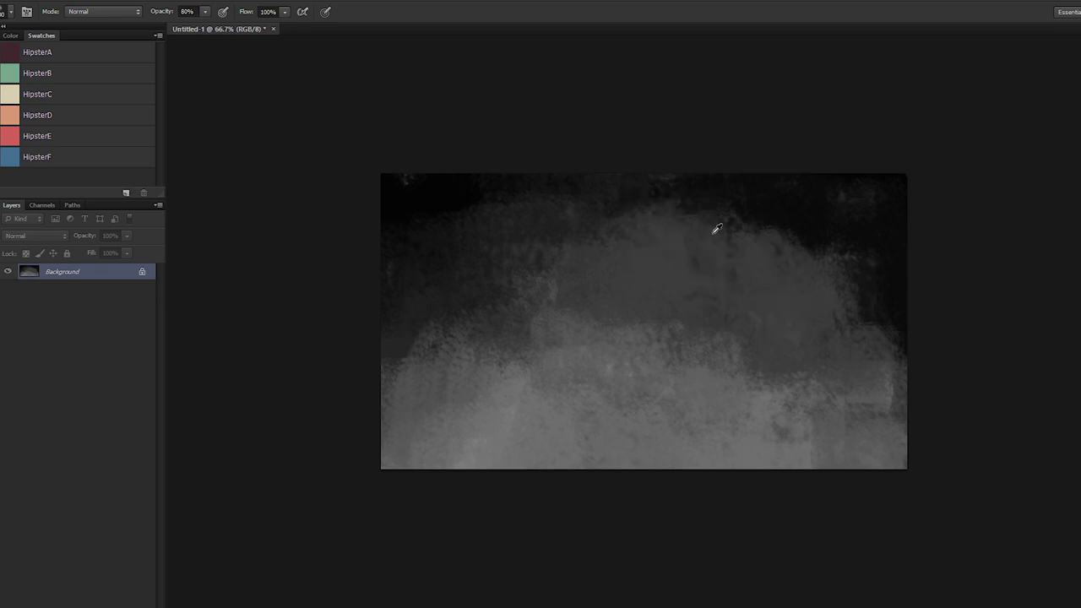
alt+click(814, 250)
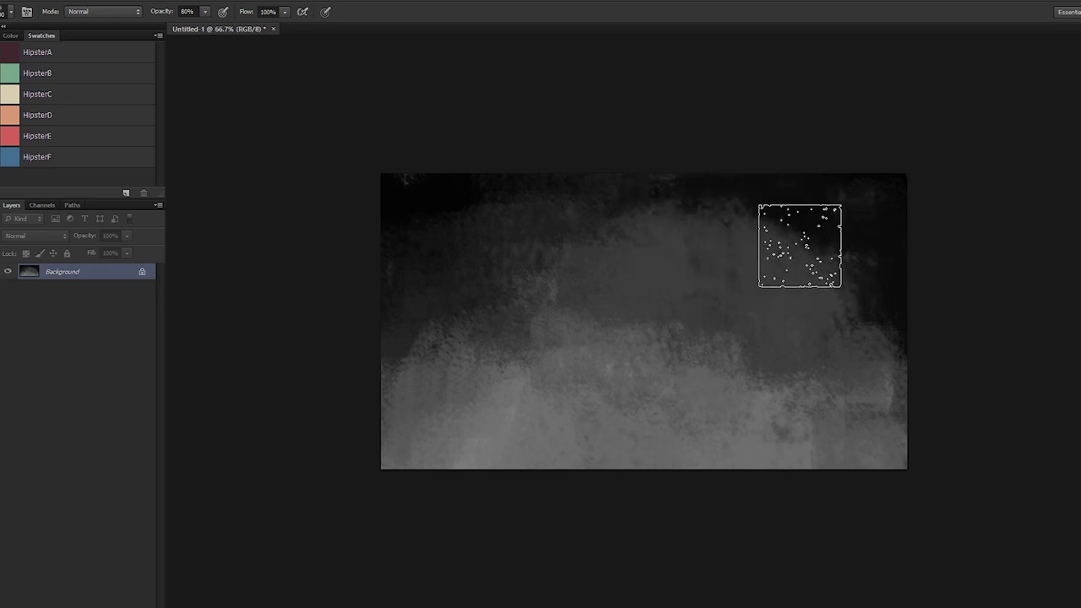
mouse_move(799, 245)
mouse_down()
mouse_move(768, 245)
mouse_move(825, 265)
mouse_move(883, 332)
mouse_up()
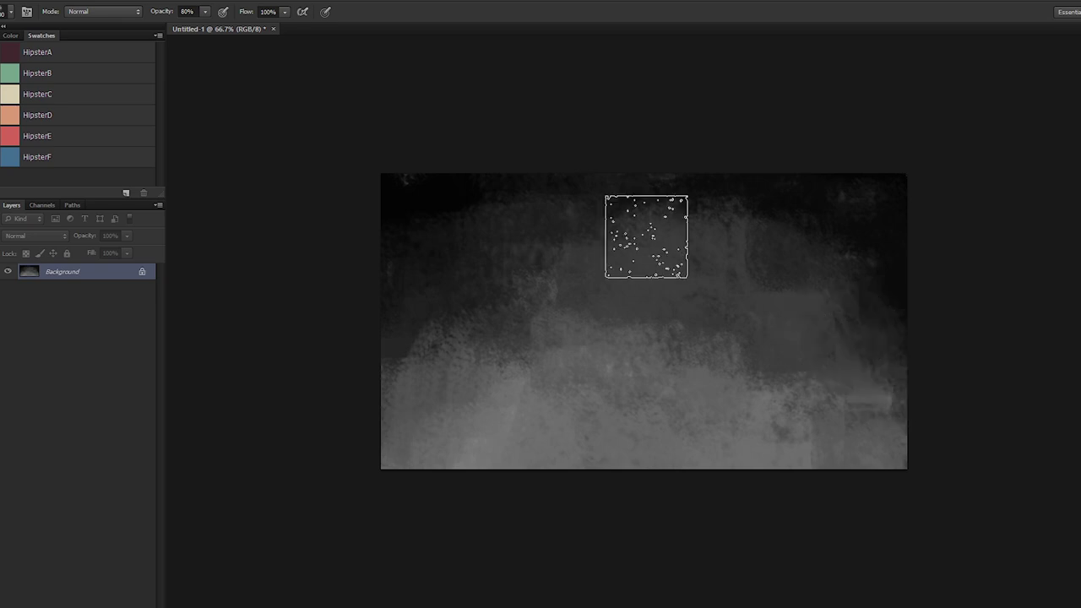
Step: Blend the upper-centre and left side of the background with sampled dark greys
alt+click(647, 228)
mouse_move(621, 221)
mouse_down()
mouse_move(576, 230)
mouse_move(537, 271)
mouse_up()
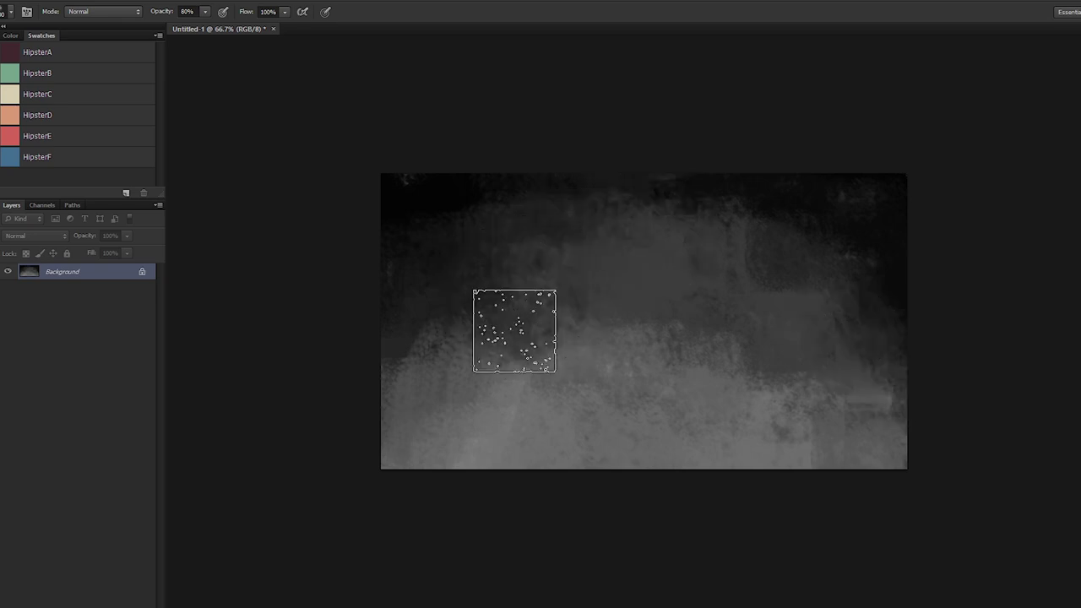
alt+click(416, 216)
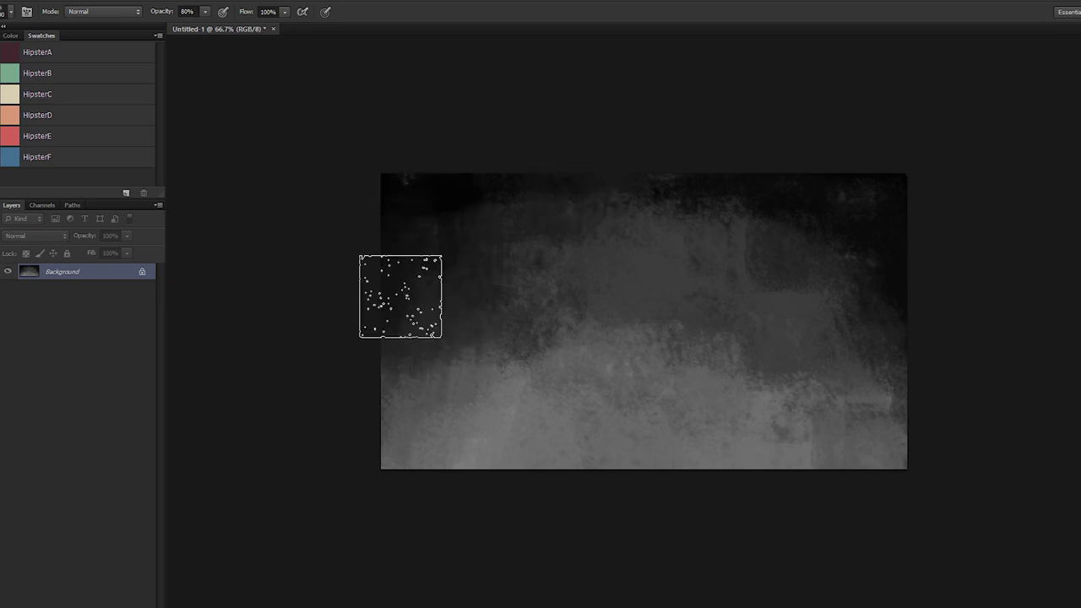
key(ctrl+shift+n)
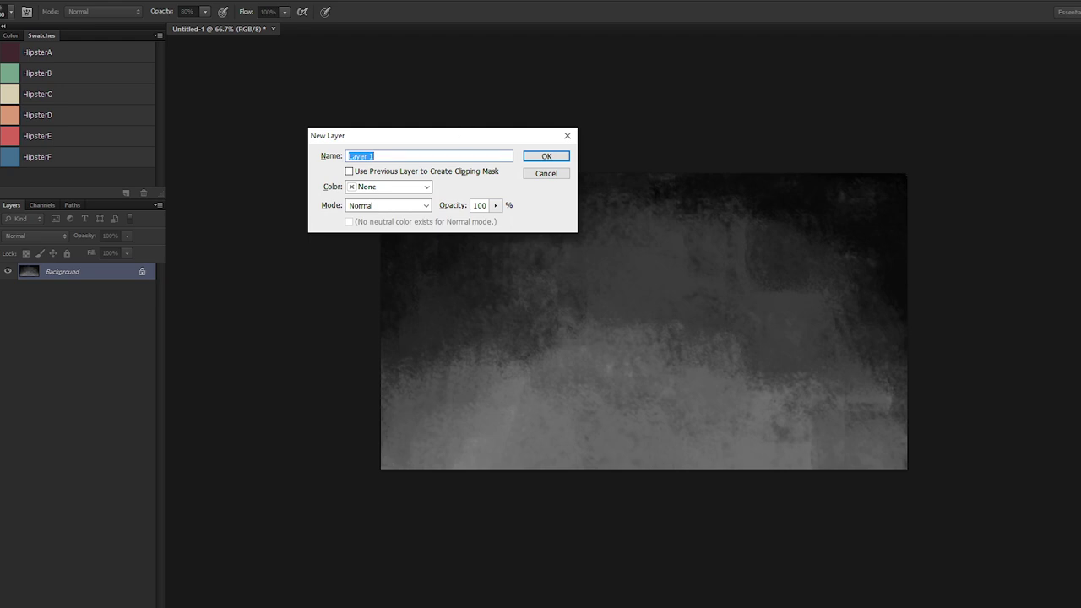
key(Return)
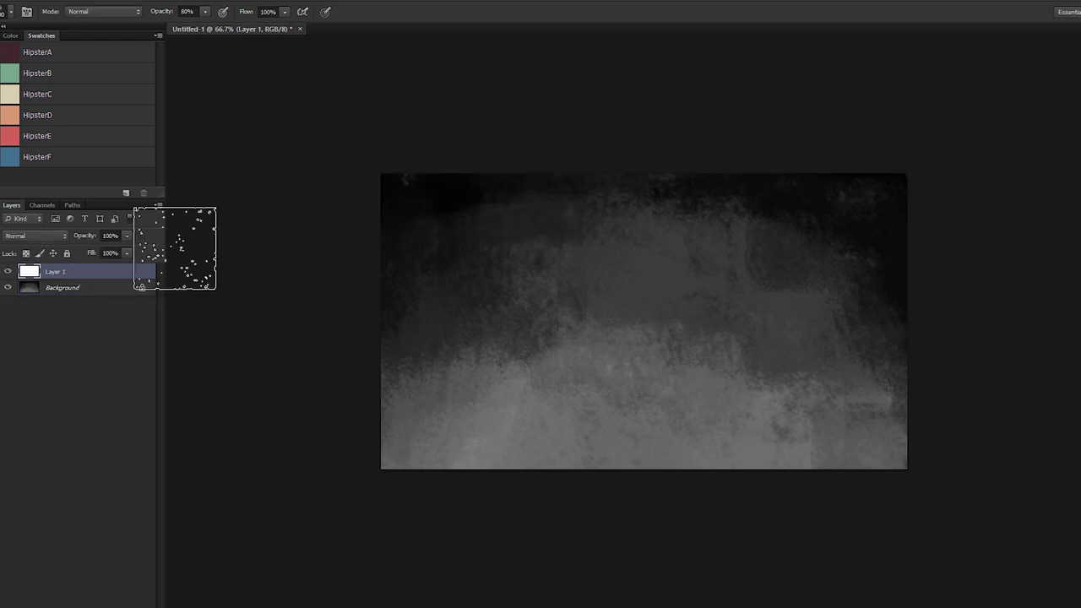
key(bracketleft)
key(bracketleft)
key(bracketleft)
key(bracketleft)
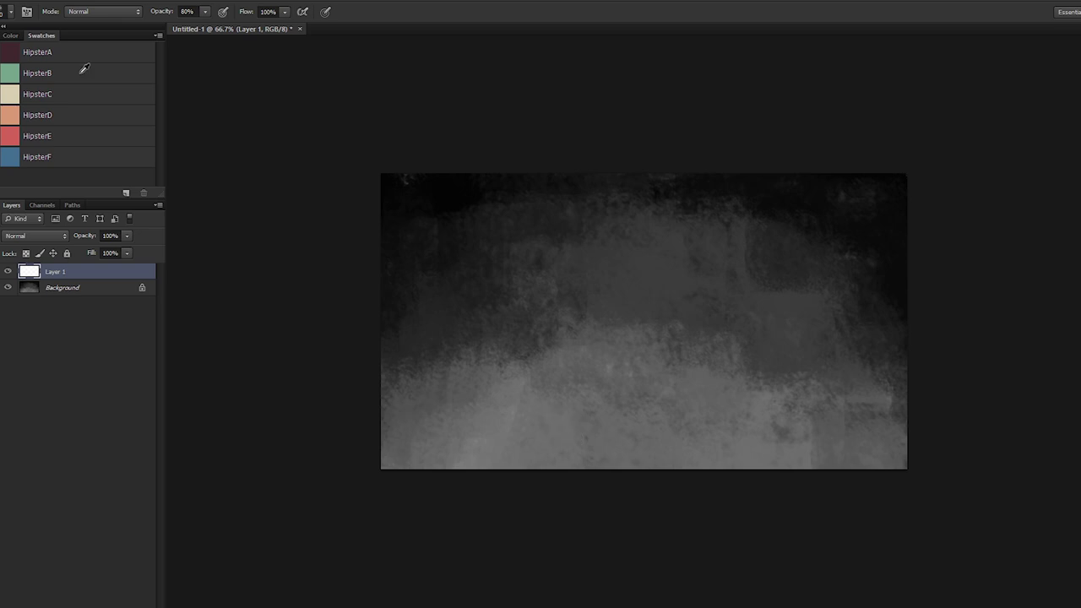
key(Delete)
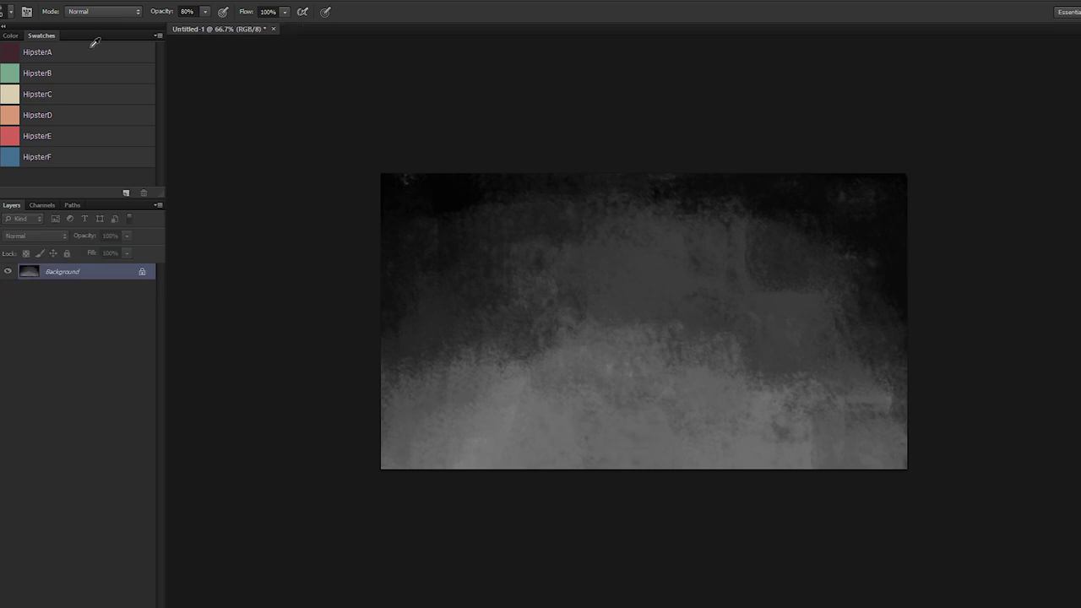
Step: Block in a dark rounded shoulder shape in the canvas's lower-left corner on the Background layer
key(ctrl+1)
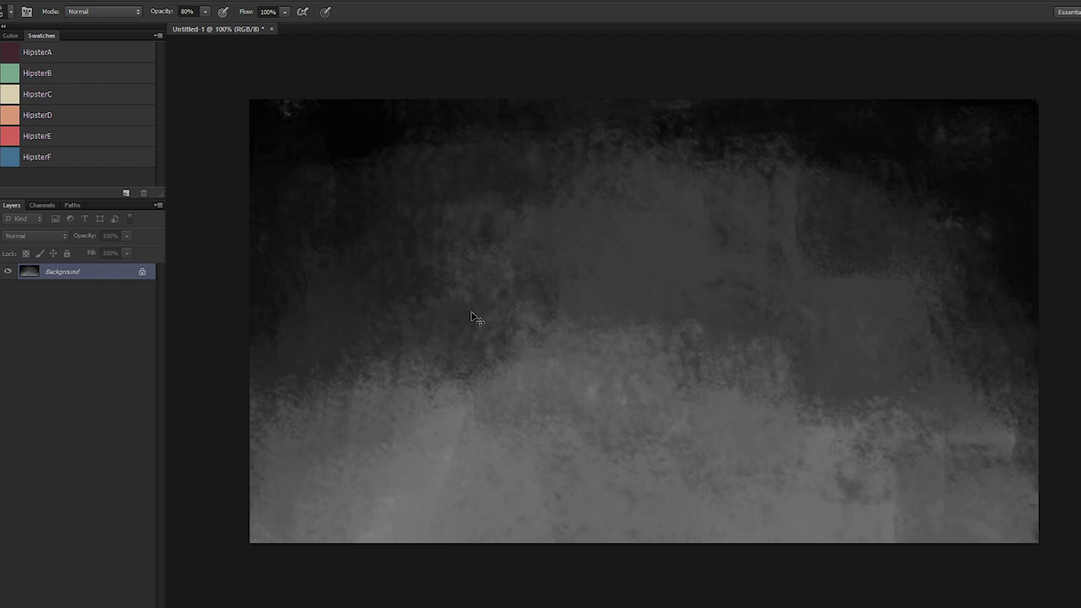
key(ctrl+minus)
key(ctrl+minus)
drag(548, 427, 459, 375)
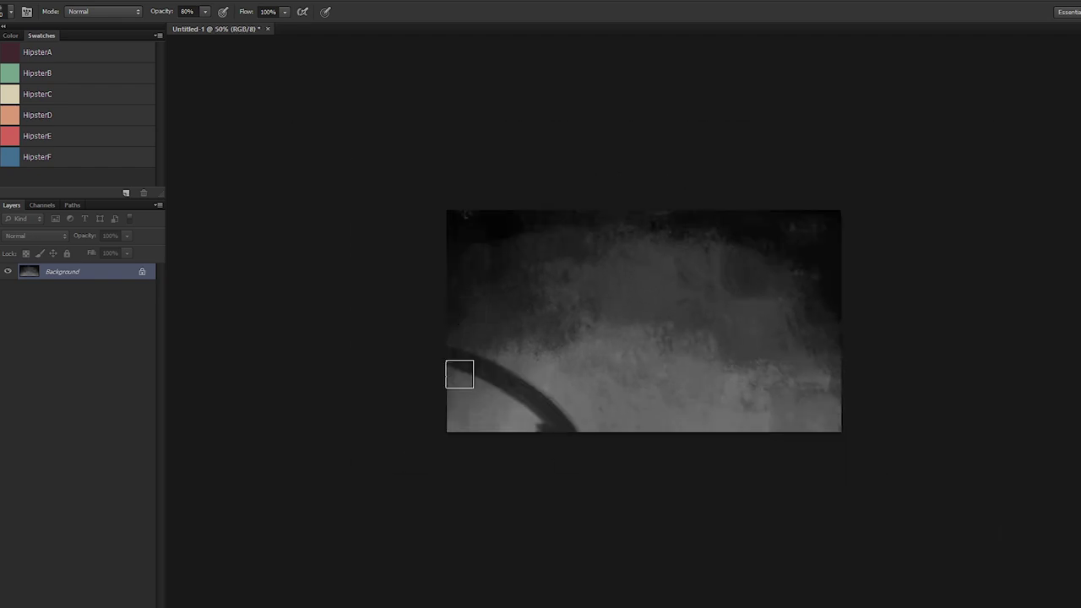
drag(601, 429, 512, 358)
mouse_move(566, 417)
mouse_down()
mouse_move(541, 373)
mouse_move(516, 359)
mouse_move(429, 390)
mouse_move(533, 431)
mouse_move(556, 425)
mouse_move(475, 423)
mouse_move(441, 410)
mouse_up()
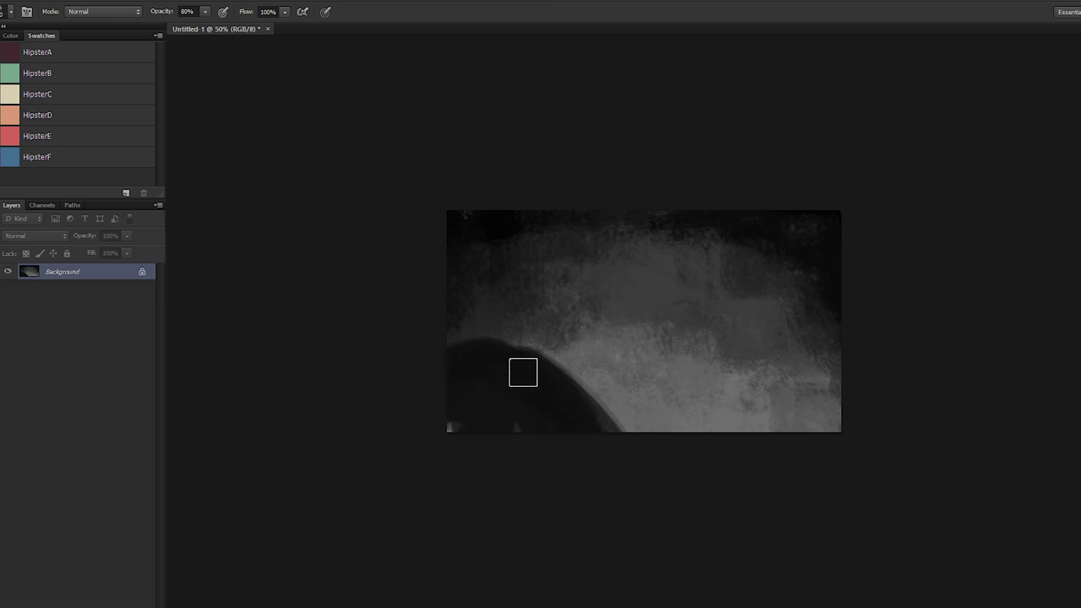
Step: Paint a dark head silhouette above the lower-left shoulder and trim its front edge with a sampled background grey
mouse_move(499, 337)
mouse_down()
mouse_move(482, 335)
mouse_move(594, 284)
mouse_move(536, 333)
mouse_move(583, 363)
mouse_up()
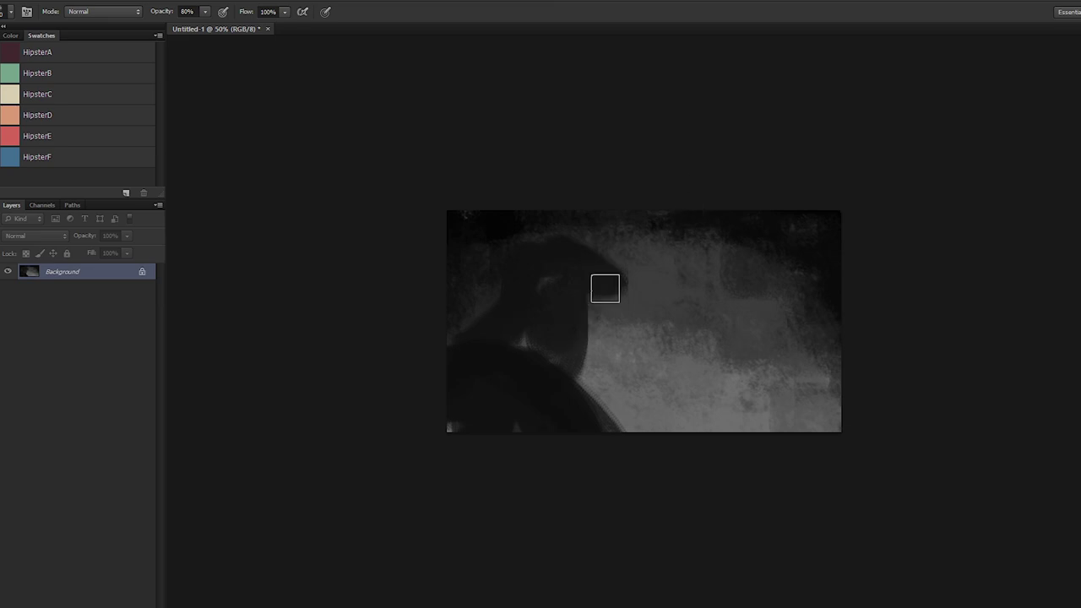
mouse_move(605, 288)
mouse_down()
mouse_move(581, 344)
mouse_move(583, 268)
mouse_move(543, 256)
mouse_move(597, 270)
mouse_move(583, 327)
mouse_move(615, 310)
mouse_up()
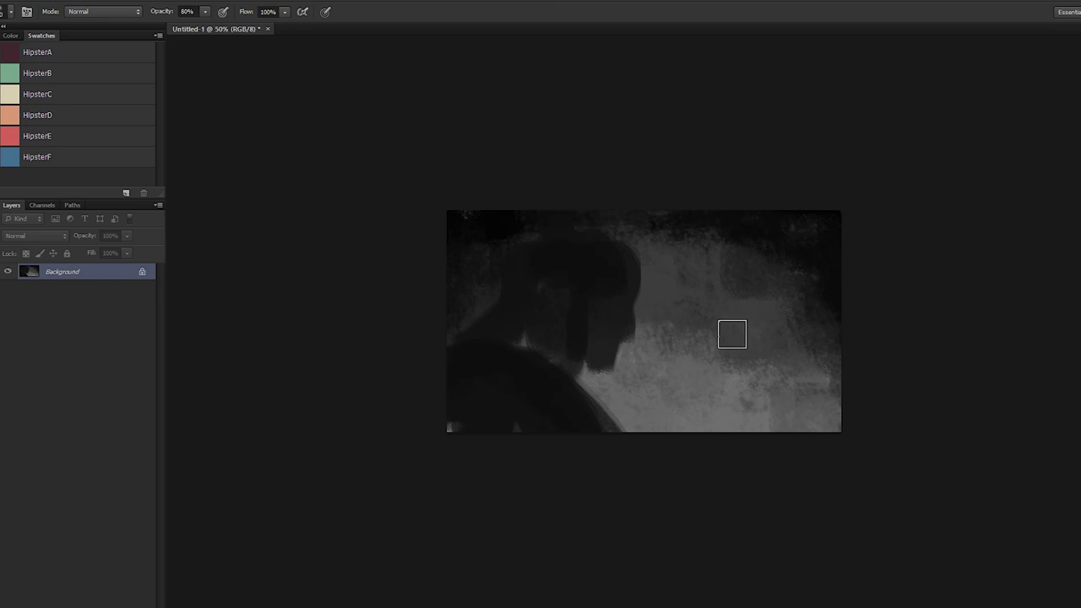
alt+click(674, 287)
mouse_move(629, 255)
mouse_down()
mouse_move(629, 310)
mouse_move(584, 309)
mouse_move(534, 378)
mouse_move(511, 425)
mouse_up()
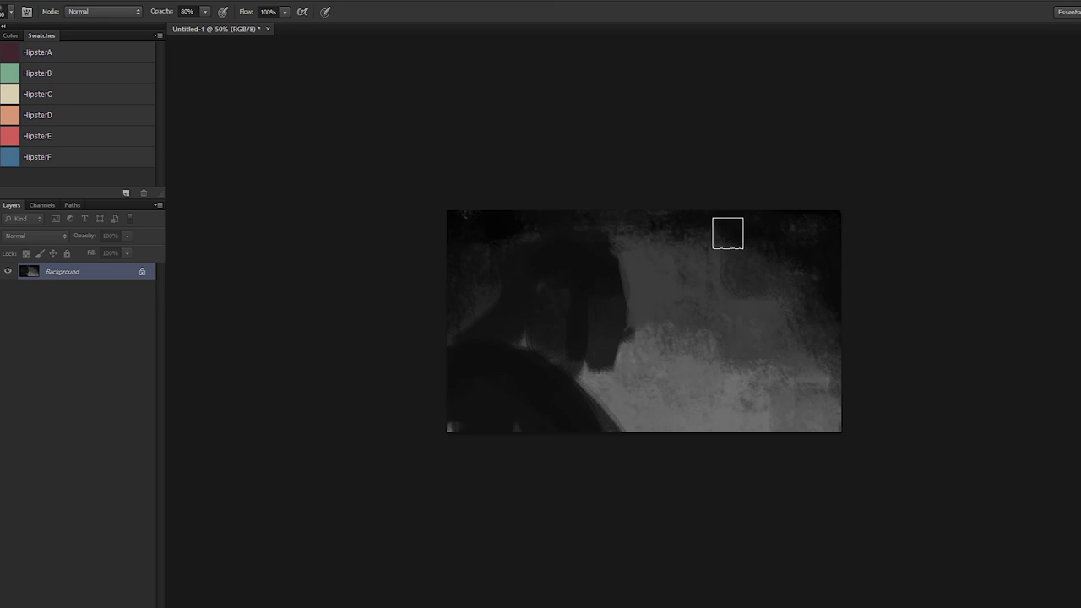
Step: Block in a dark rounded shoulder shape filling the canvas's lower-right corner
mouse_move(823, 390)
mouse_down()
mouse_move(760, 352)
mouse_move(717, 442)
mouse_move(777, 421)
mouse_up()
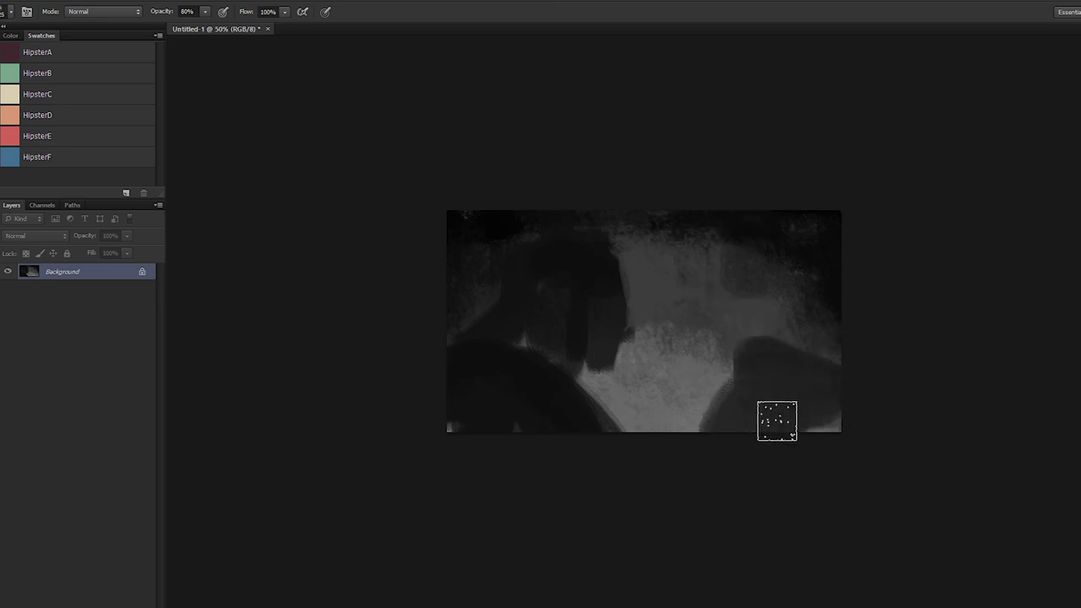
mouse_move(797, 371)
mouse_down()
mouse_move(775, 390)
mouse_move(836, 372)
mouse_move(774, 387)
mouse_move(774, 373)
mouse_move(833, 379)
mouse_move(763, 384)
mouse_move(760, 375)
mouse_move(705, 438)
mouse_move(828, 396)
mouse_move(759, 456)
mouse_up()
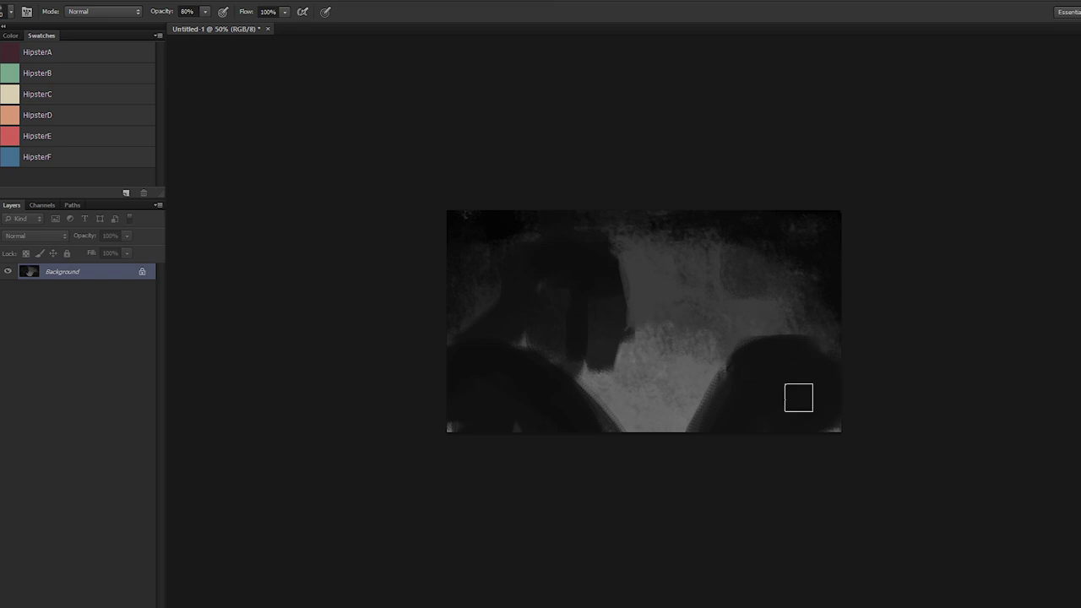
drag(740, 387, 687, 455)
click(834, 424)
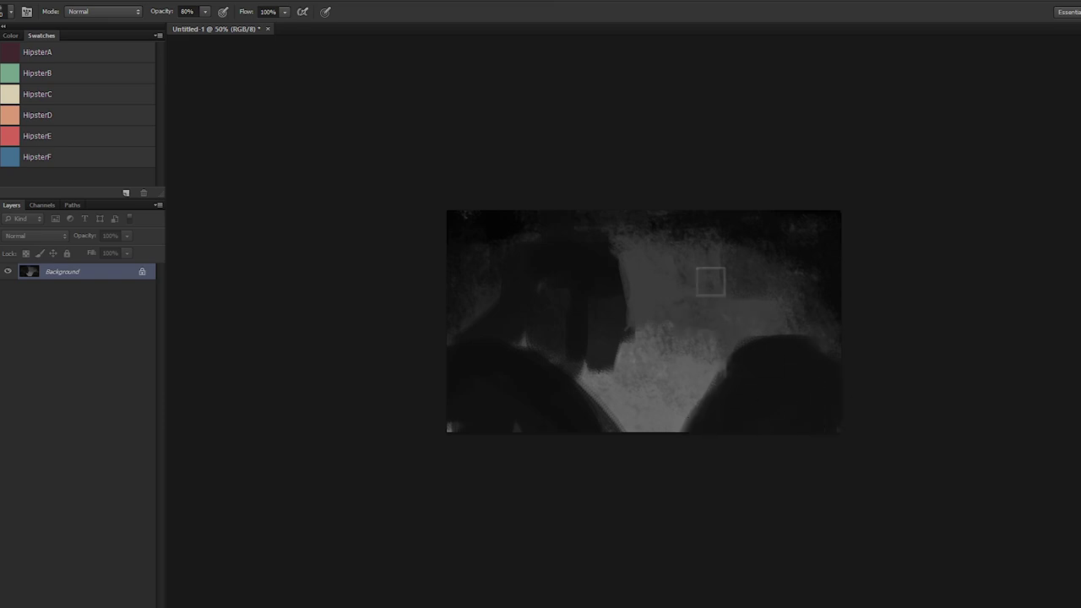
Step: Paint a dark head and neck above the lower-right shoulder, using tones sampled from the shoulder
mouse_move(707, 282)
mouse_down()
mouse_move(726, 327)
mouse_move(745, 297)
mouse_up()
mouse_move(709, 257)
mouse_down()
mouse_move(690, 287)
mouse_move(738, 268)
mouse_move(744, 283)
mouse_move(754, 269)
mouse_move(788, 276)
mouse_move(728, 271)
mouse_move(725, 258)
mouse_move(749, 245)
mouse_move(766, 264)
mouse_move(707, 298)
mouse_move(728, 260)
mouse_move(719, 285)
mouse_up()
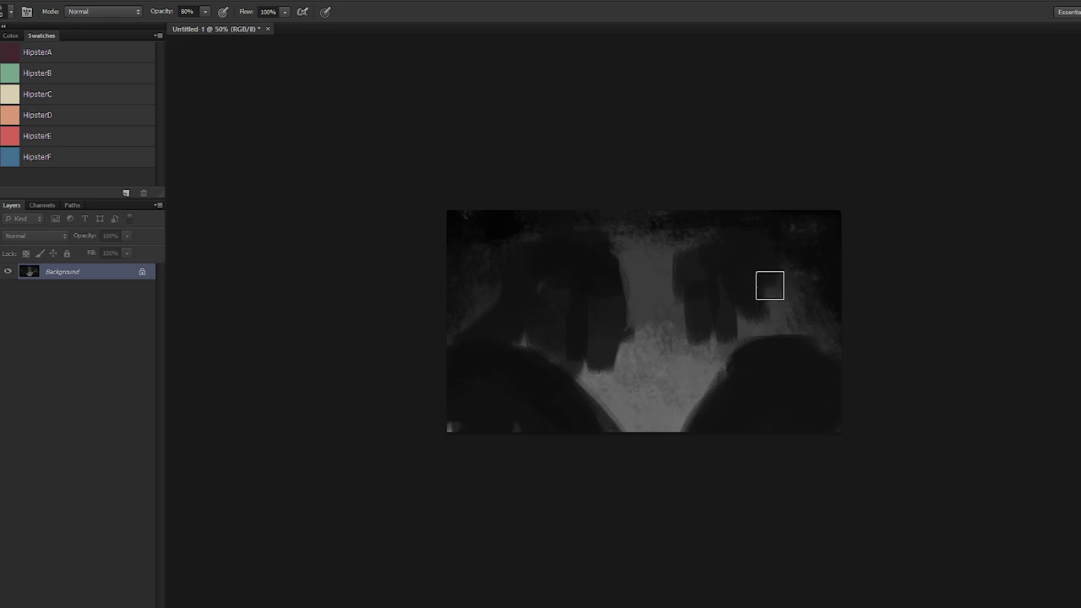
alt+click(781, 379)
mouse_move(727, 278)
mouse_down()
mouse_move(727, 251)
mouse_move(775, 281)
mouse_move(770, 312)
mouse_move(791, 358)
mouse_move(771, 288)
mouse_move(765, 341)
mouse_move(743, 337)
mouse_move(742, 349)
mouse_move(743, 316)
mouse_move(755, 301)
mouse_move(735, 377)
mouse_move(720, 346)
mouse_move(749, 374)
mouse_move(763, 307)
mouse_move(784, 346)
mouse_up()
alt+click(790, 358)
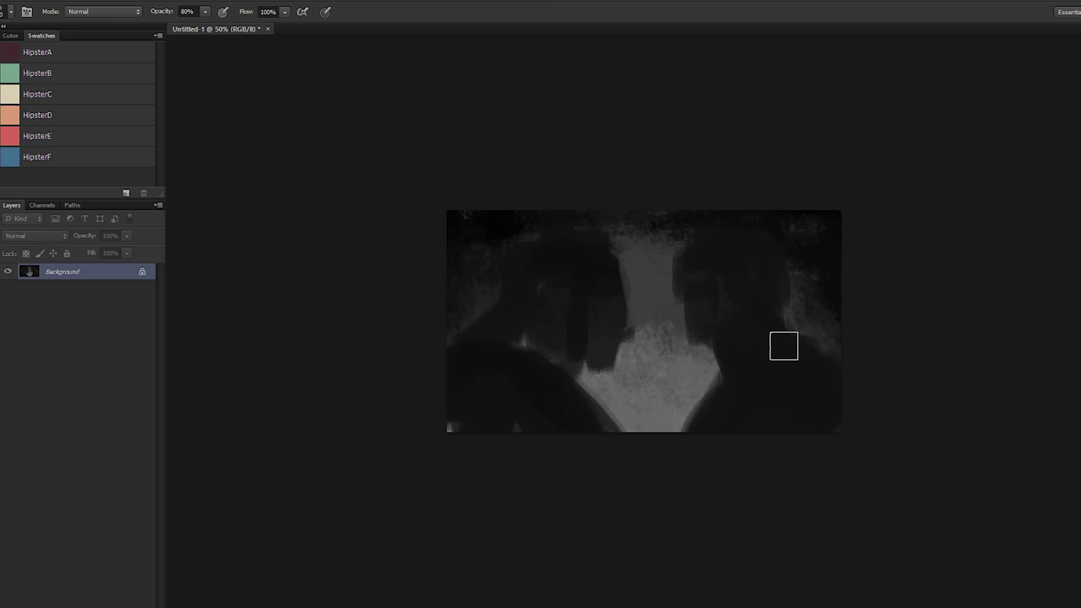
Step: Shape the right figure's forehead, nose and chin profile with a sampled dark grey and a smaller brush
alt+click(714, 296)
mouse_move(683, 280)
mouse_down()
mouse_move(695, 320)
mouse_move(679, 301)
mouse_move(680, 319)
mouse_move(681, 306)
mouse_move(684, 328)
mouse_move(709, 341)
mouse_move(705, 349)
mouse_up()
key([)
key([)
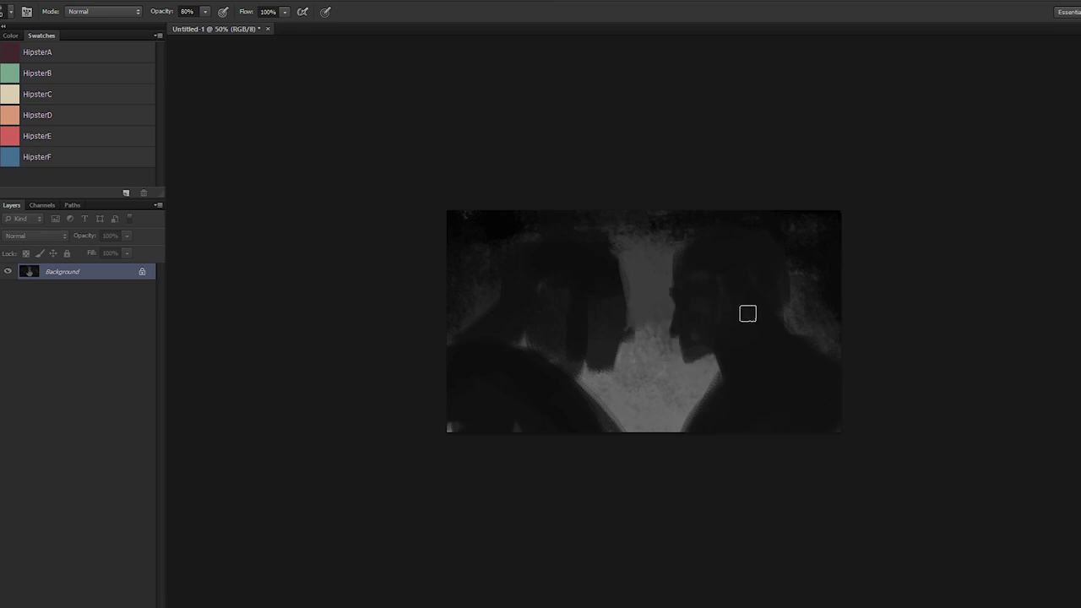
drag(673, 255, 675, 265)
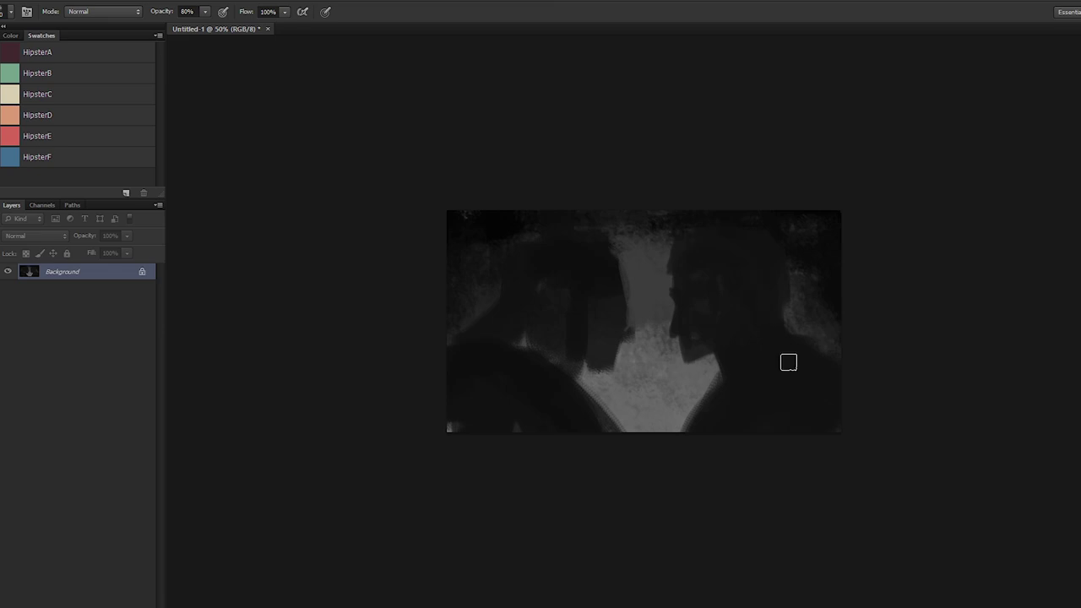
Step: Lighten the painting with Levels, setting the output black level to 27 and the input midtone to about 1.32
key(ctrl+l)
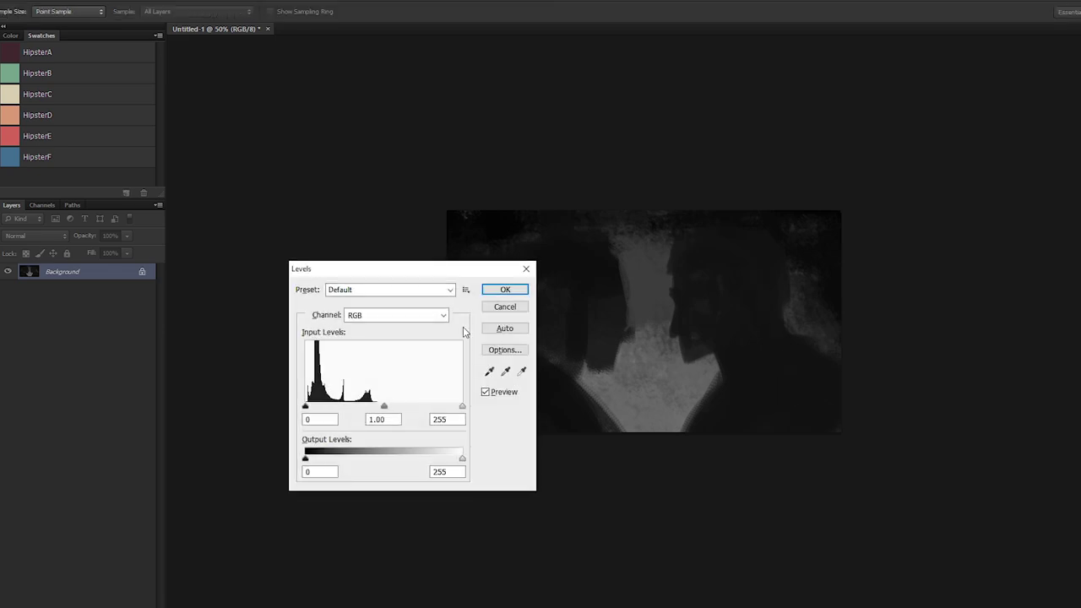
drag(305, 459, 324, 457)
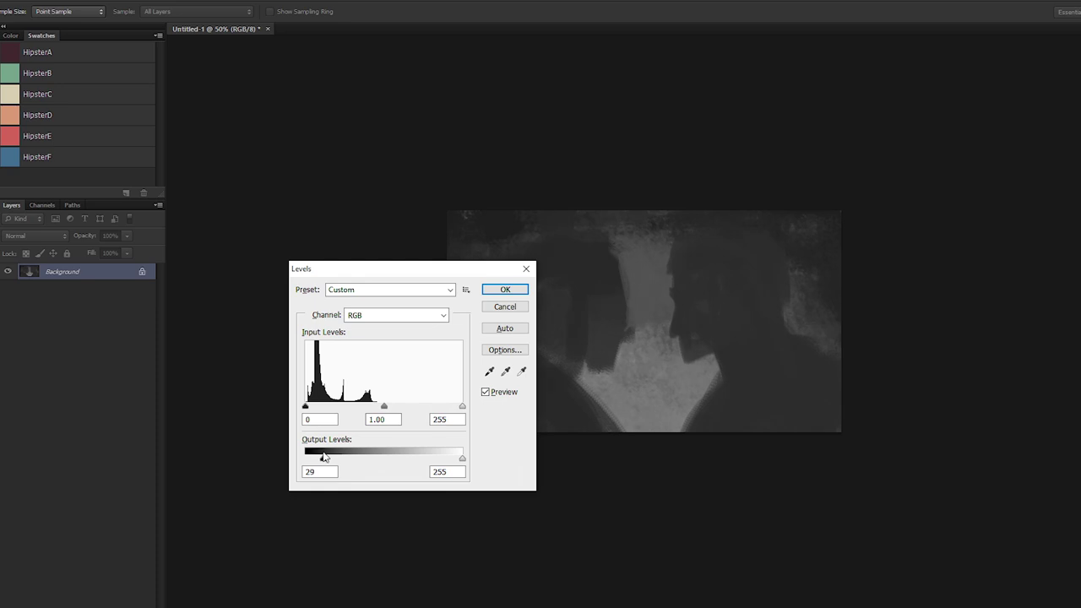
drag(385, 406, 369, 406)
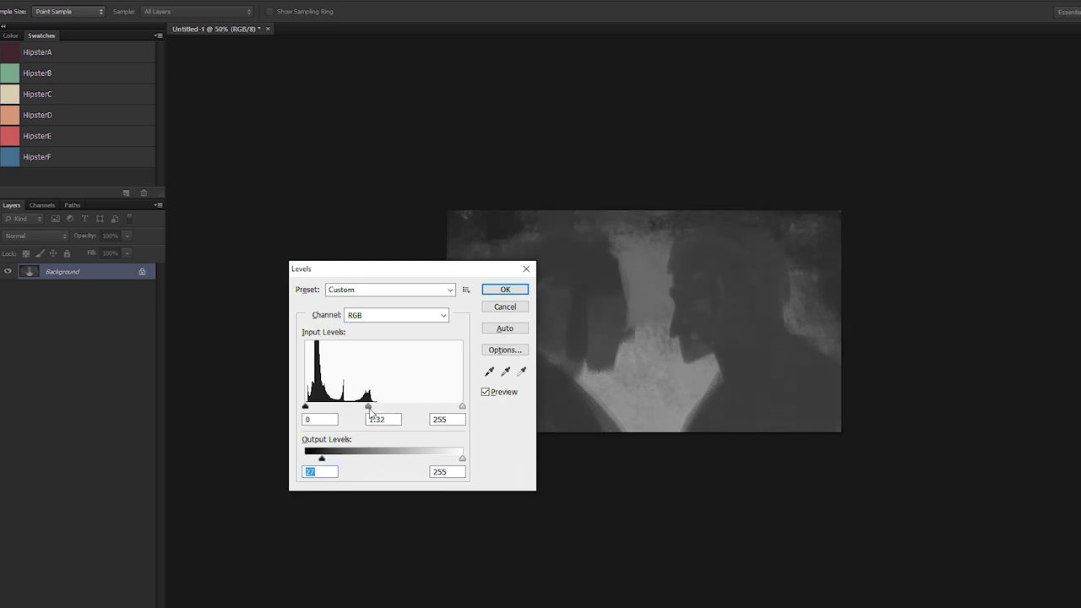
key(Return)
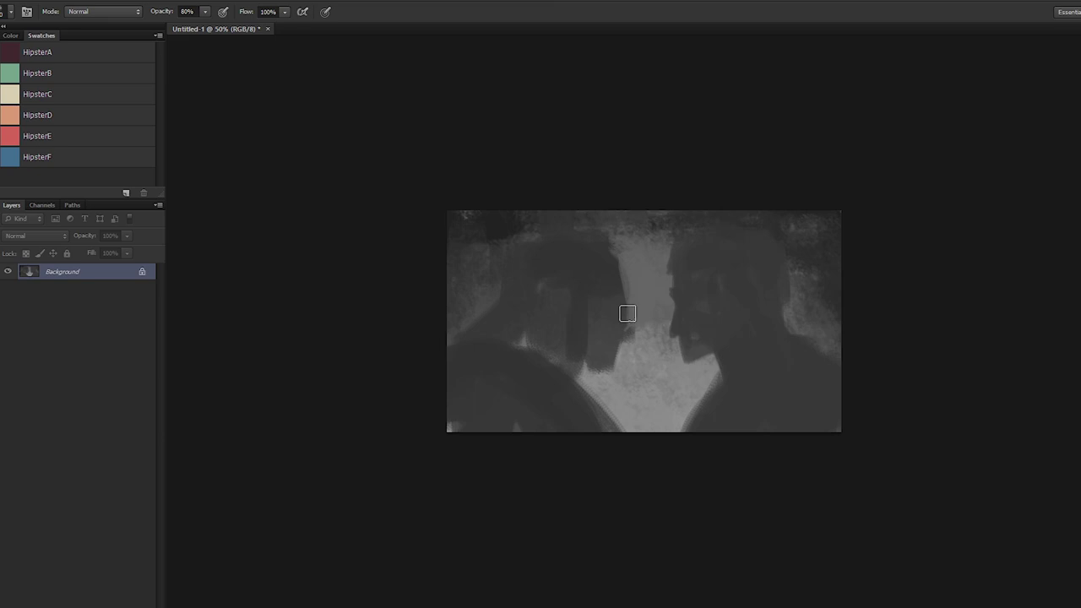
Step: Paint near-black hair and a helmet-like head shape over the left figure, enlarging the brush and sampling its dark tones
mouse_move(485, 335)
mouse_down()
mouse_move(506, 287)
mouse_move(448, 372)
mouse_up()
key(])
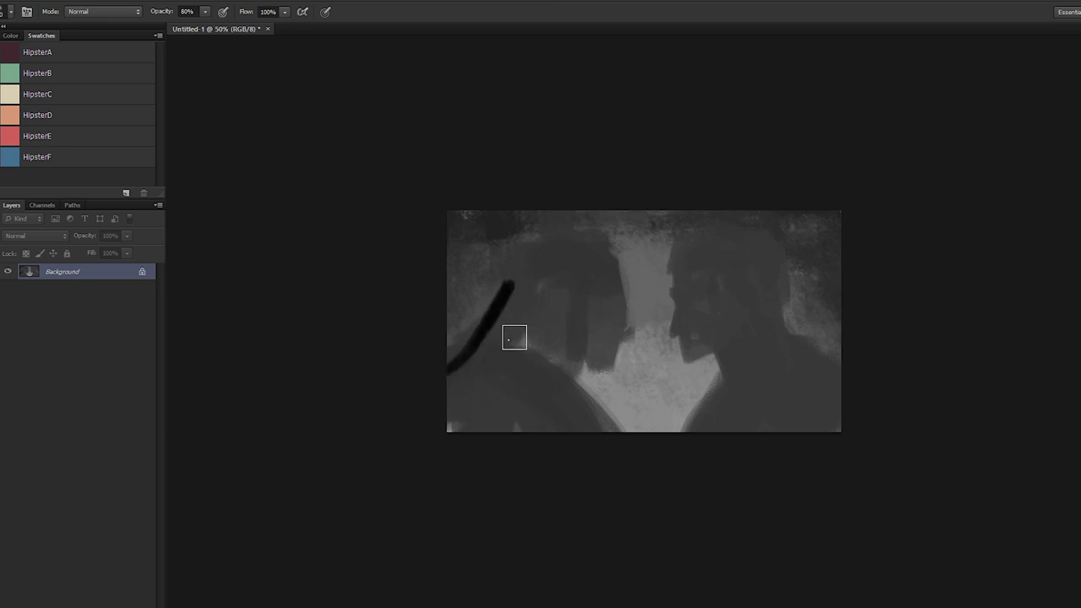
mouse_move(514, 335)
mouse_down()
mouse_move(543, 326)
mouse_move(479, 347)
mouse_move(489, 344)
mouse_move(469, 369)
mouse_move(511, 348)
mouse_move(489, 358)
mouse_move(501, 368)
mouse_move(521, 348)
mouse_move(513, 371)
mouse_move(534, 379)
mouse_move(493, 395)
mouse_move(544, 379)
mouse_move(515, 380)
mouse_move(488, 415)
mouse_move(470, 384)
mouse_move(479, 372)
mouse_move(442, 403)
mouse_move(499, 354)
mouse_move(494, 386)
mouse_move(470, 385)
mouse_move(490, 347)
mouse_up()
alt+click(496, 321)
mouse_move(553, 281)
mouse_down()
mouse_move(527, 263)
mouse_move(556, 253)
mouse_move(541, 266)
mouse_move(528, 263)
mouse_move(571, 239)
mouse_move(548, 281)
mouse_move(591, 273)
mouse_move(551, 306)
mouse_move(553, 294)
mouse_move(564, 321)
mouse_move(589, 328)
mouse_move(563, 315)
mouse_move(589, 315)
mouse_move(570, 342)
mouse_up()
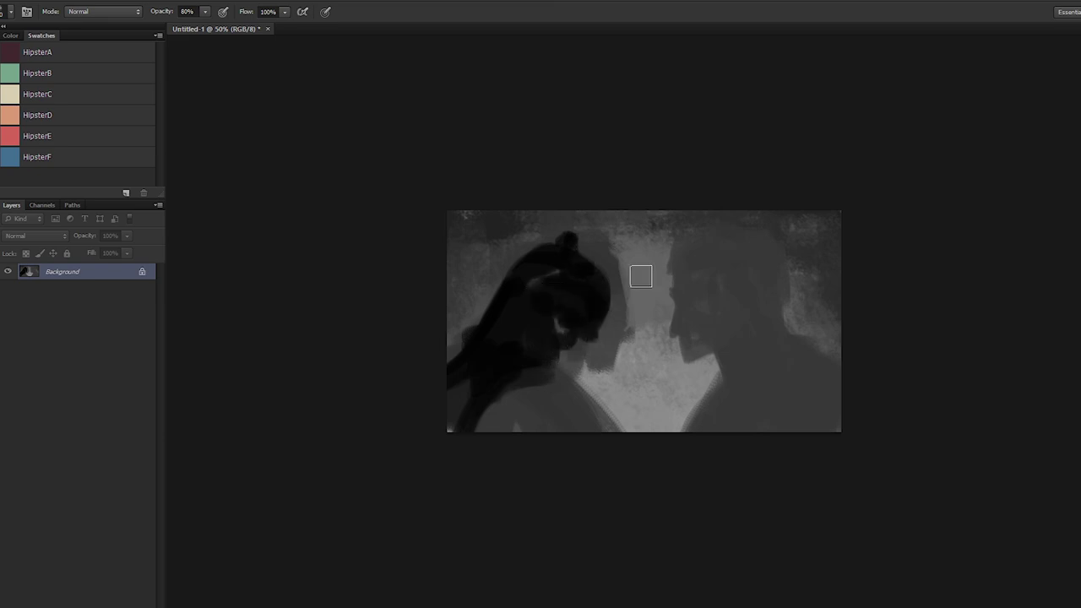
Step: Define the left figure's face edge and add thin black strokes over the neck, chest and shoulder
mouse_move(600, 267)
mouse_down()
mouse_move(593, 332)
mouse_move(597, 318)
mouse_move(576, 338)
mouse_move(597, 337)
mouse_move(564, 339)
mouse_move(578, 372)
mouse_move(557, 357)
mouse_move(568, 324)
mouse_move(557, 374)
mouse_up()
drag(490, 404, 489, 422)
drag(567, 386, 555, 426)
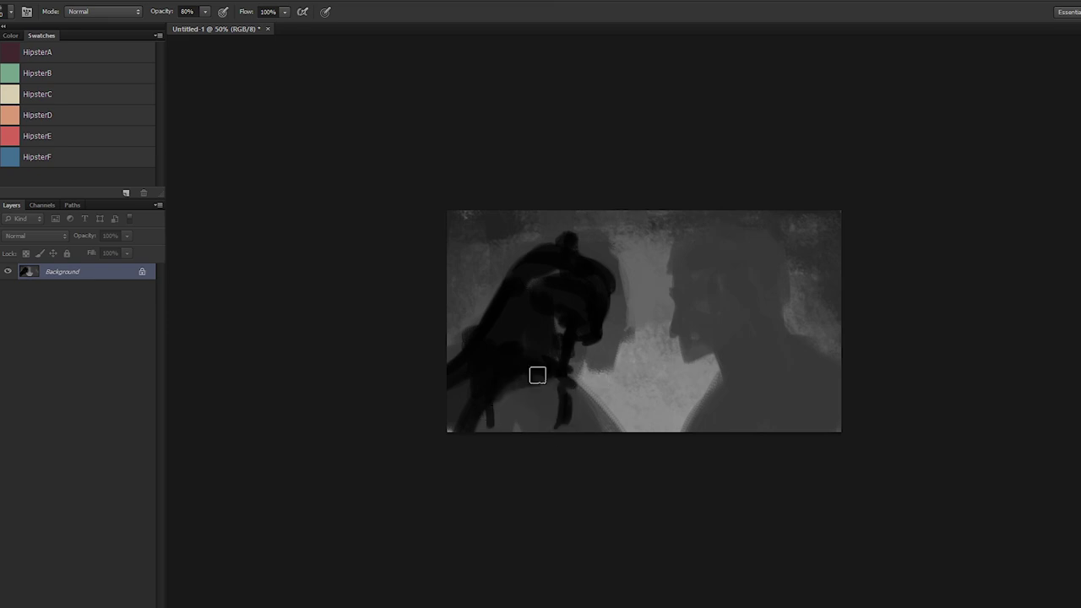
drag(537, 375, 553, 412)
Step: Shade the left figure's chest and shoulder beneath the chin with sampled dark greys
alt+click(579, 410)
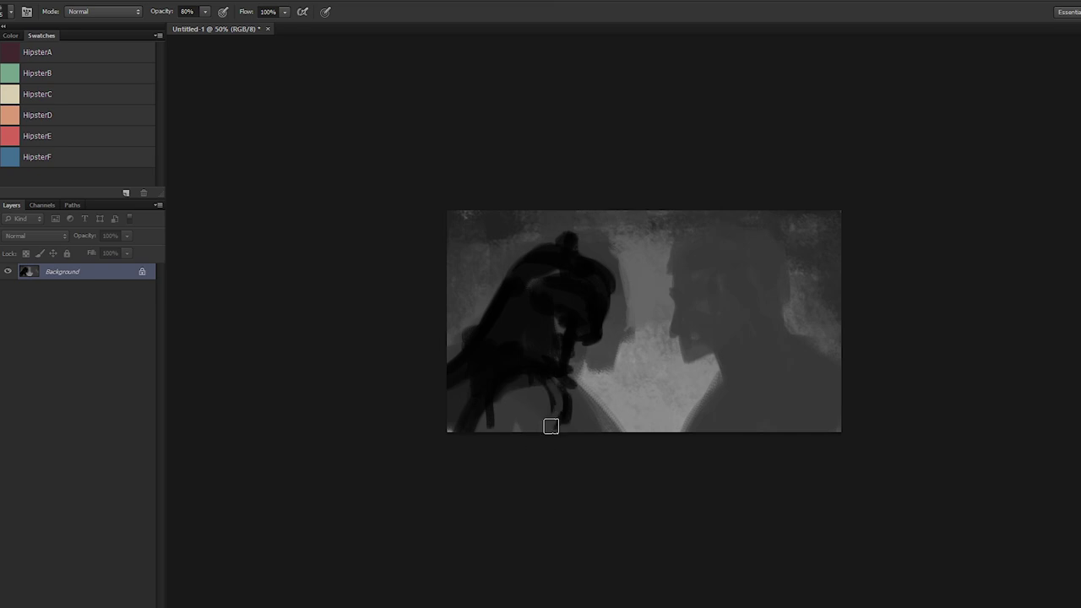
alt+click(549, 396)
mouse_move(541, 375)
mouse_down()
mouse_move(549, 419)
mouse_move(537, 440)
mouse_up()
alt+click(546, 393)
mouse_move(566, 402)
mouse_down()
mouse_move(555, 435)
mouse_move(570, 380)
mouse_move(562, 429)
mouse_move(585, 417)
mouse_move(569, 395)
mouse_move(574, 425)
mouse_move(593, 420)
mouse_move(591, 406)
mouse_move(567, 421)
mouse_up()
alt+click(497, 363)
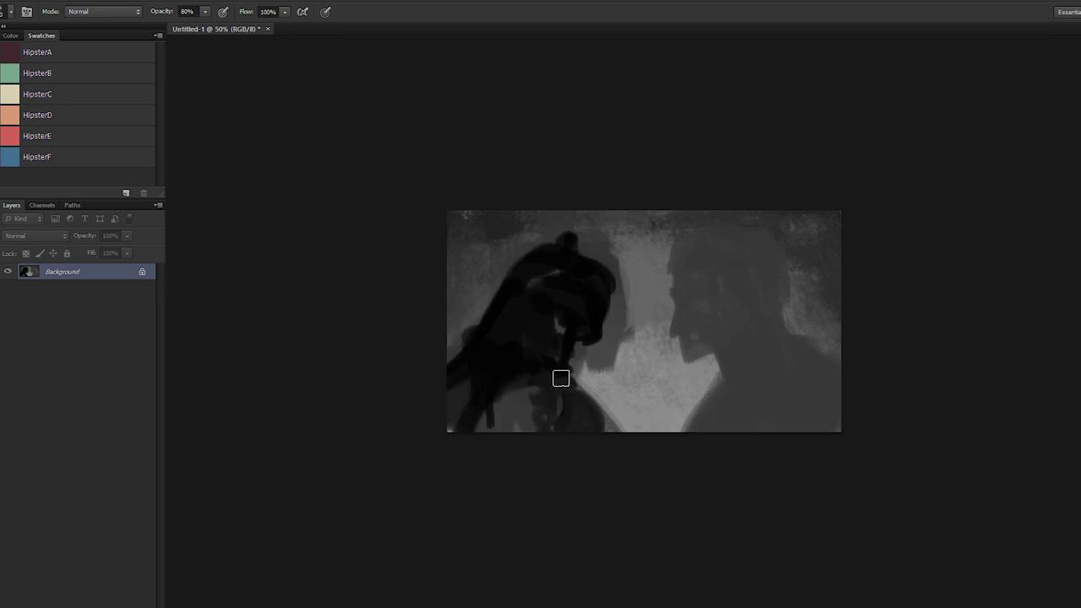
Step: Refine the left figure's back contour and flowing dark hair with sampled tones
alt+click(464, 379)
mouse_move(464, 394)
mouse_down()
mouse_move(453, 410)
mouse_move(495, 336)
mouse_move(490, 287)
mouse_up()
alt+click(451, 421)
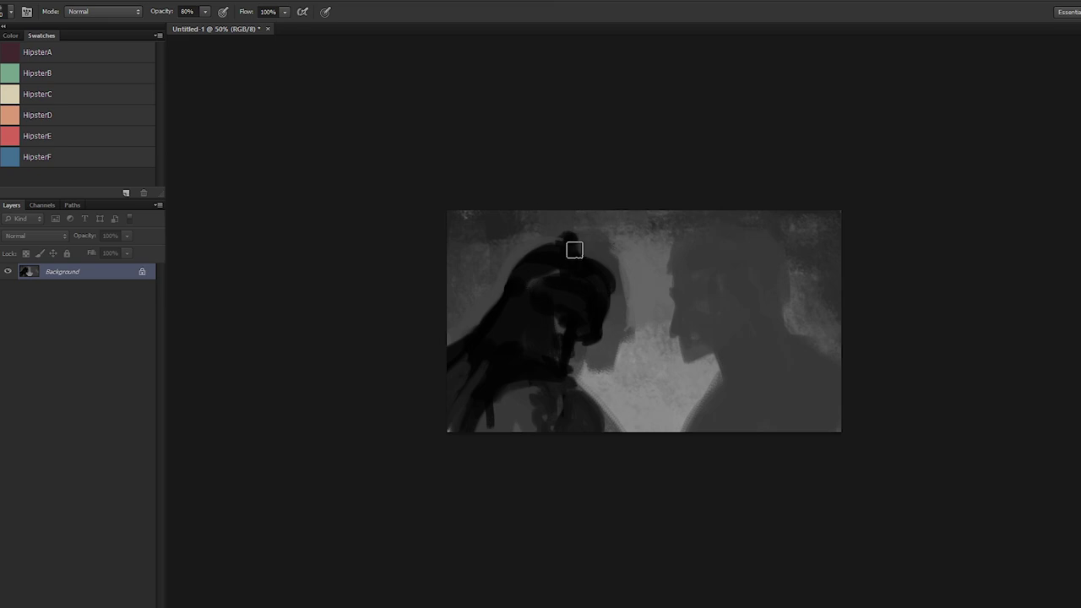
Step: Choose a light grey and paint a curved highlight along the front of the left figure's helmet
alt+click(612, 247)
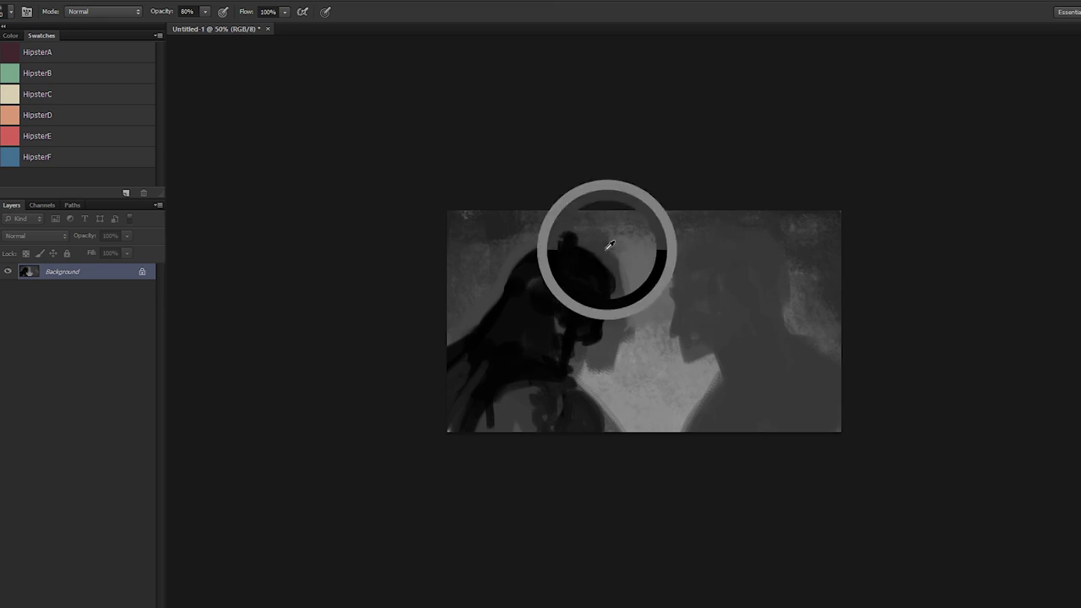
alt+click(645, 427)
alt+shift+right_click(760, 307)
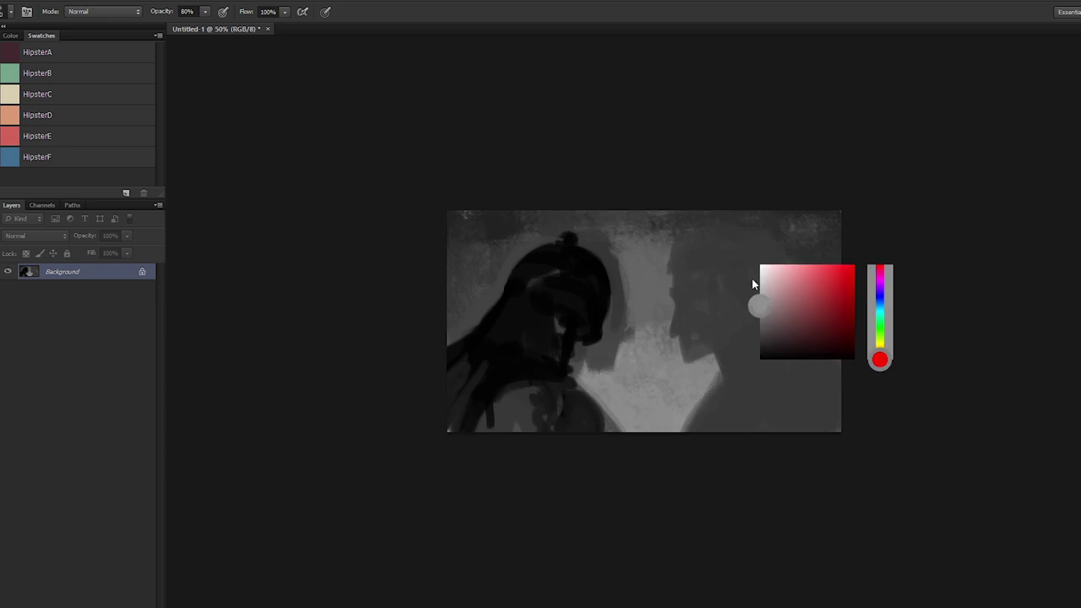
mouse_move(591, 260)
mouse_down()
mouse_move(601, 272)
mouse_move(596, 293)
mouse_up()
alt+click(598, 269)
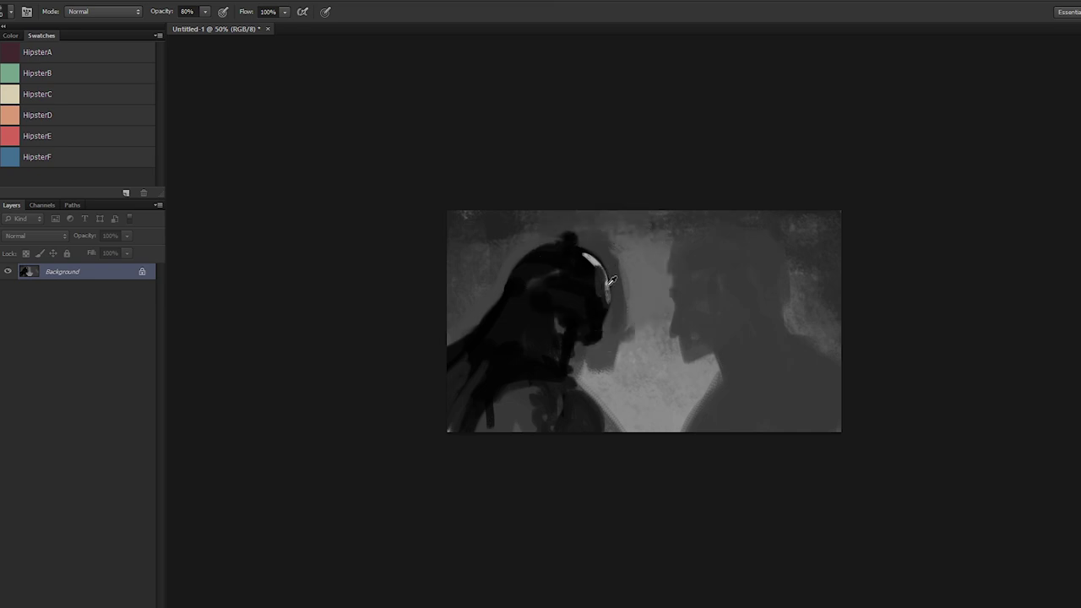
Step: Refine and soften the helmet highlight with sampled tones, lowering the brush opacity to 30%
alt+click(580, 323)
alt+click(594, 307)
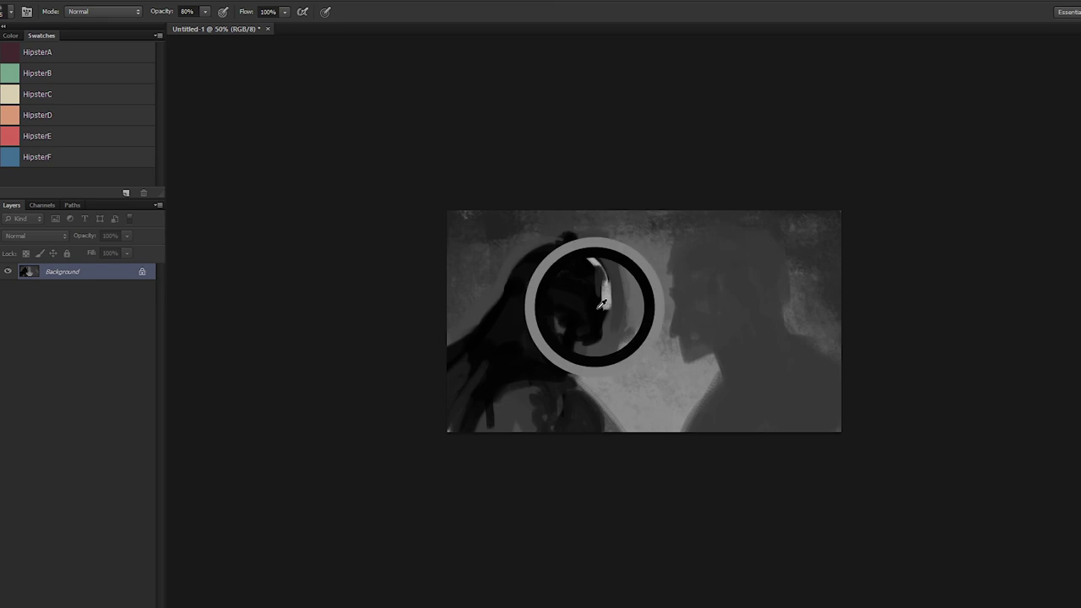
drag(596, 307, 603, 305)
alt+click(600, 293)
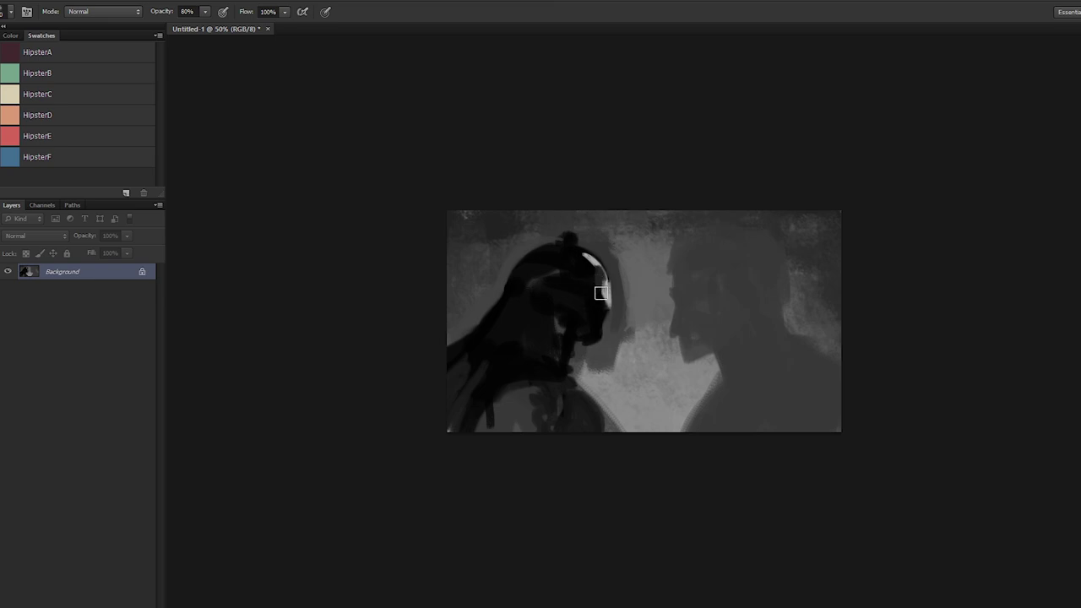
alt+click(603, 282)
alt+click(589, 255)
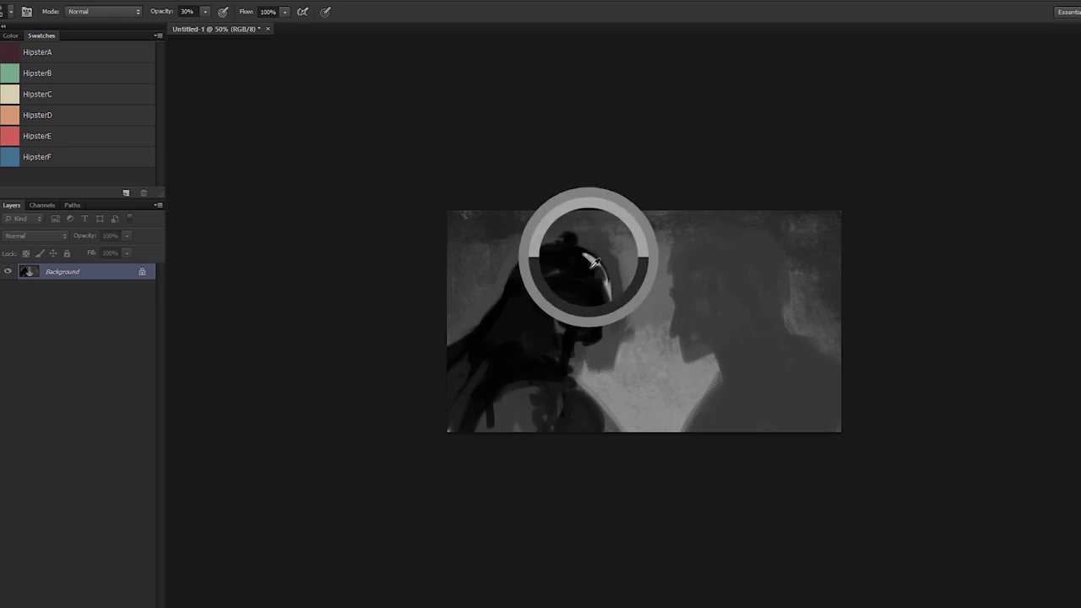
drag(595, 264, 599, 270)
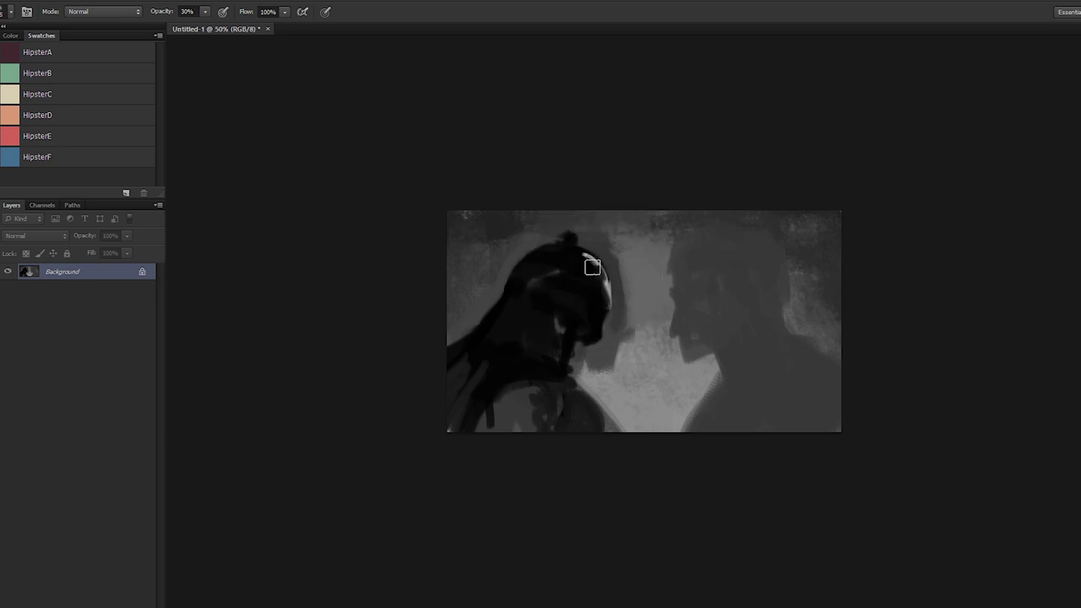
Step: Sample tones around the helmet and paint a light grey patch on the left figure's face below it
alt+click(591, 282)
alt+click(591, 285)
alt+click(611, 306)
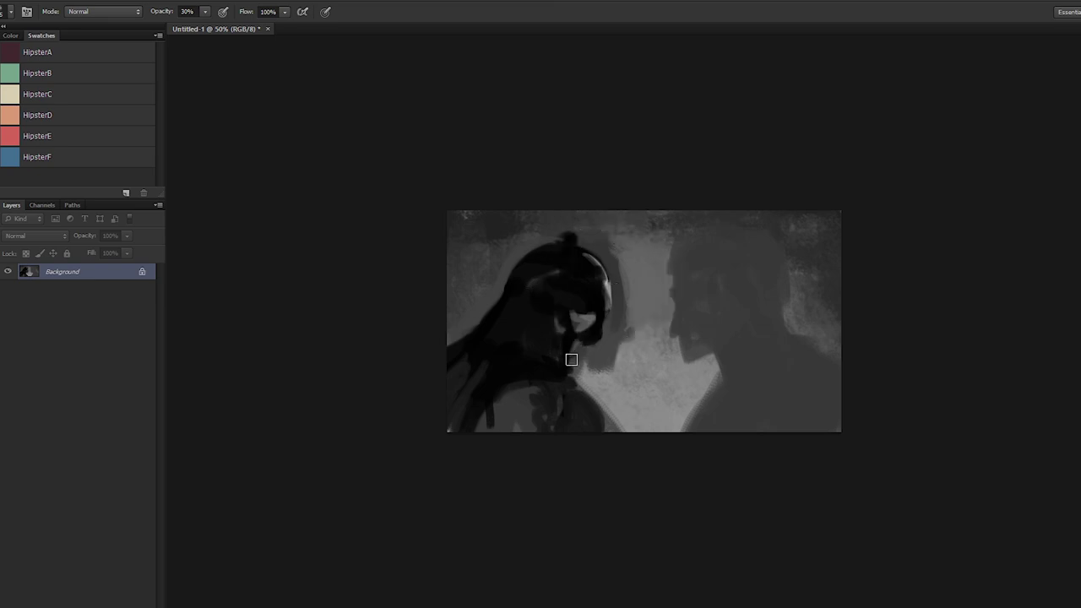
Step: Extend the light grey patch down the left figure's jaw and reshape the helmet's top knob into a highlighted point
drag(571, 342, 572, 341)
alt+click(569, 236)
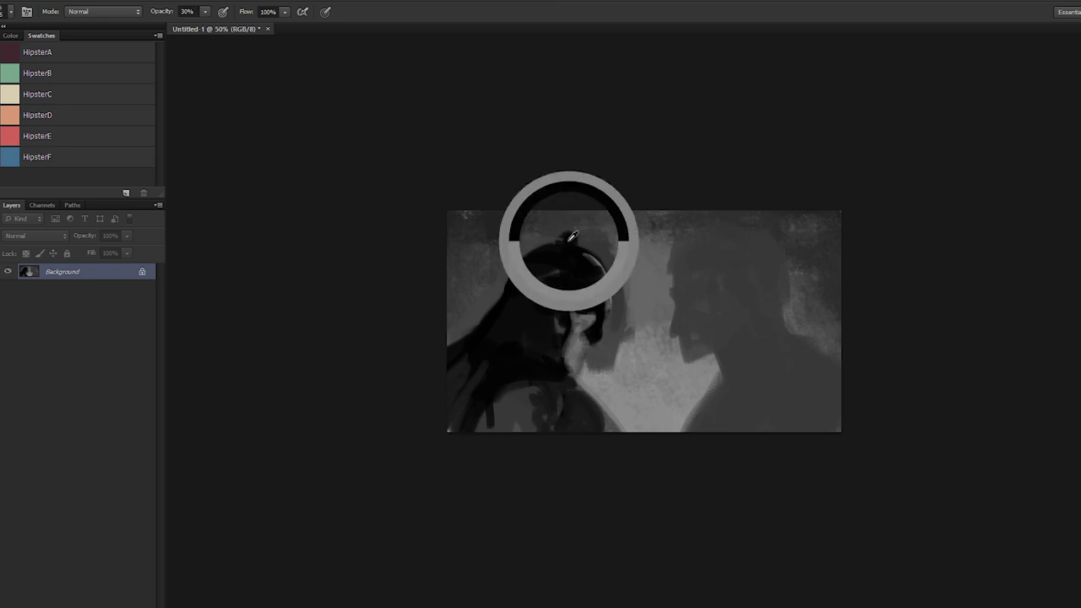
alt+click(568, 235)
key(ctrl+plus)
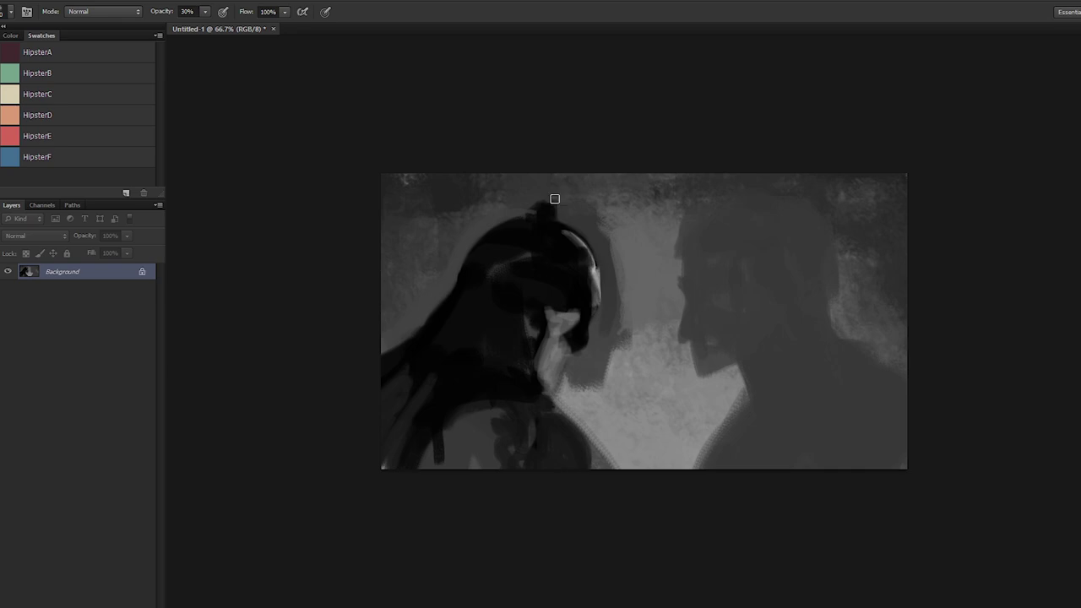
alt+click(594, 278)
Step: Sample near-black and paint short dark hair with a fringe and sideburn on the right figure at 60% brush opacity
alt+click(517, 255)
mouse_move(710, 230)
mouse_down()
mouse_move(686, 262)
mouse_move(723, 218)
mouse_move(699, 233)
mouse_move(730, 251)
mouse_move(738, 286)
mouse_move(706, 219)
mouse_move(732, 233)
mouse_move(716, 215)
mouse_move(806, 213)
mouse_move(816, 271)
mouse_move(759, 232)
mouse_move(747, 250)
mouse_move(807, 233)
mouse_move(765, 247)
mouse_move(825, 251)
mouse_move(825, 267)
mouse_move(793, 279)
mouse_move(785, 250)
mouse_move(813, 316)
mouse_move(824, 282)
mouse_move(825, 310)
mouse_move(829, 242)
mouse_move(717, 219)
mouse_move(775, 196)
mouse_move(820, 258)
mouse_up()
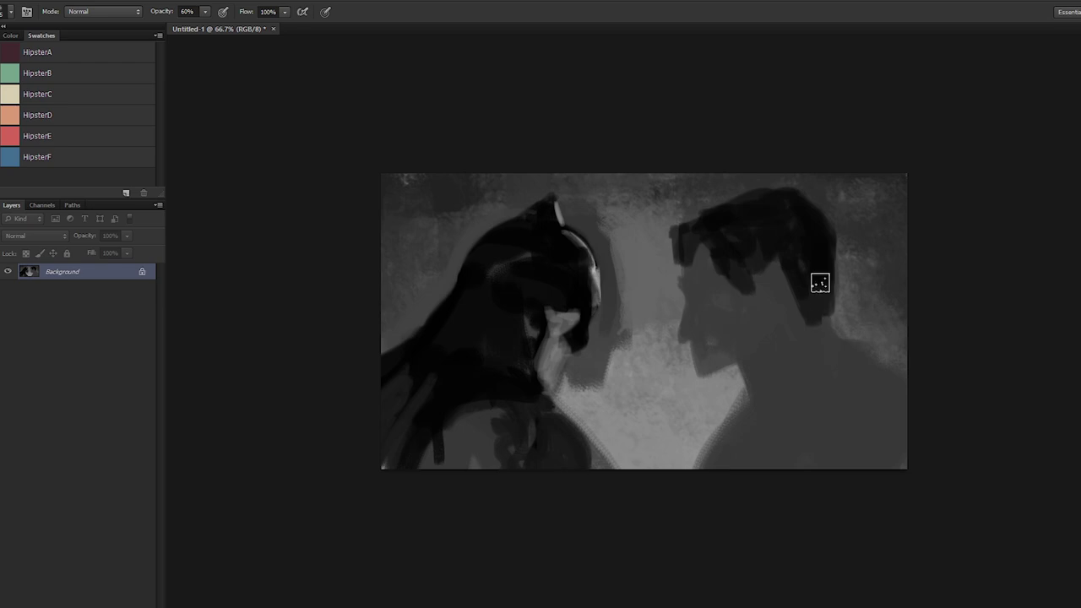
mouse_move(773, 245)
mouse_down()
mouse_move(797, 282)
mouse_move(783, 265)
mouse_move(804, 323)
mouse_move(792, 301)
mouse_move(740, 285)
mouse_move(759, 319)
mouse_up()
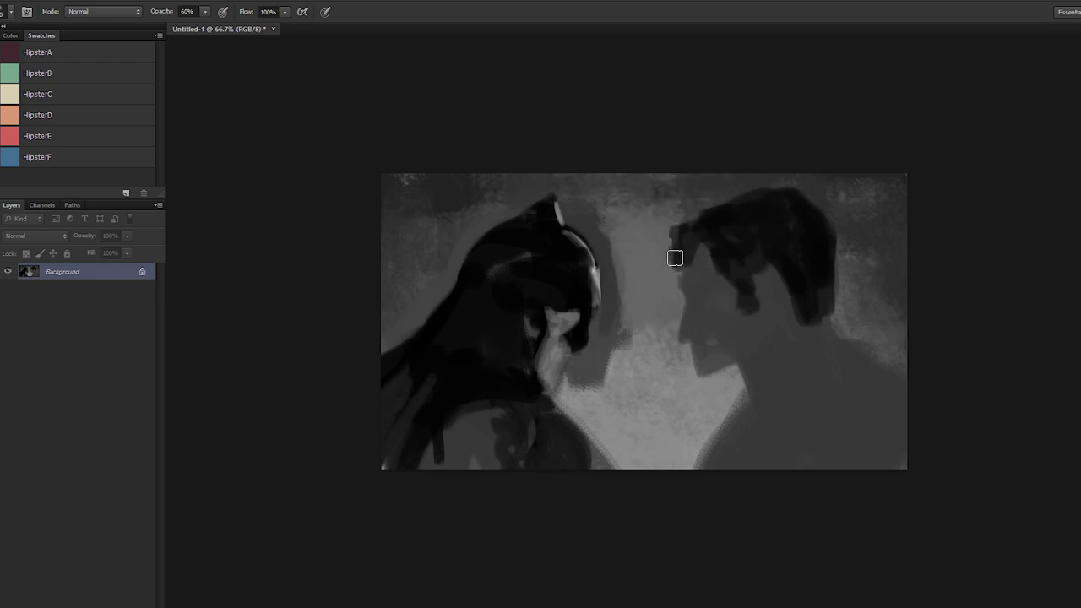
drag(669, 265, 683, 232)
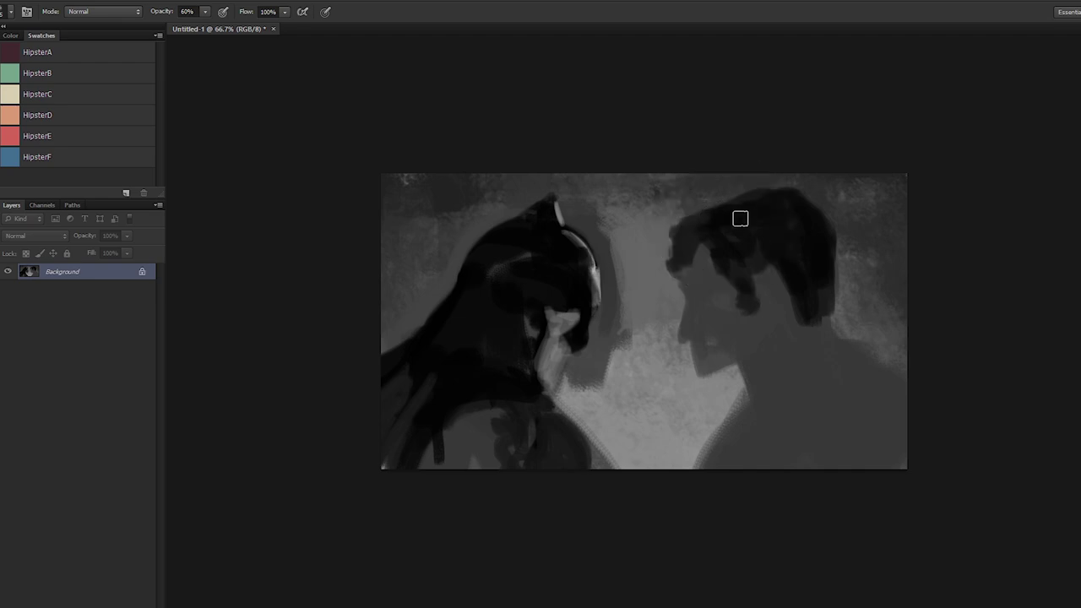
drag(712, 216, 802, 191)
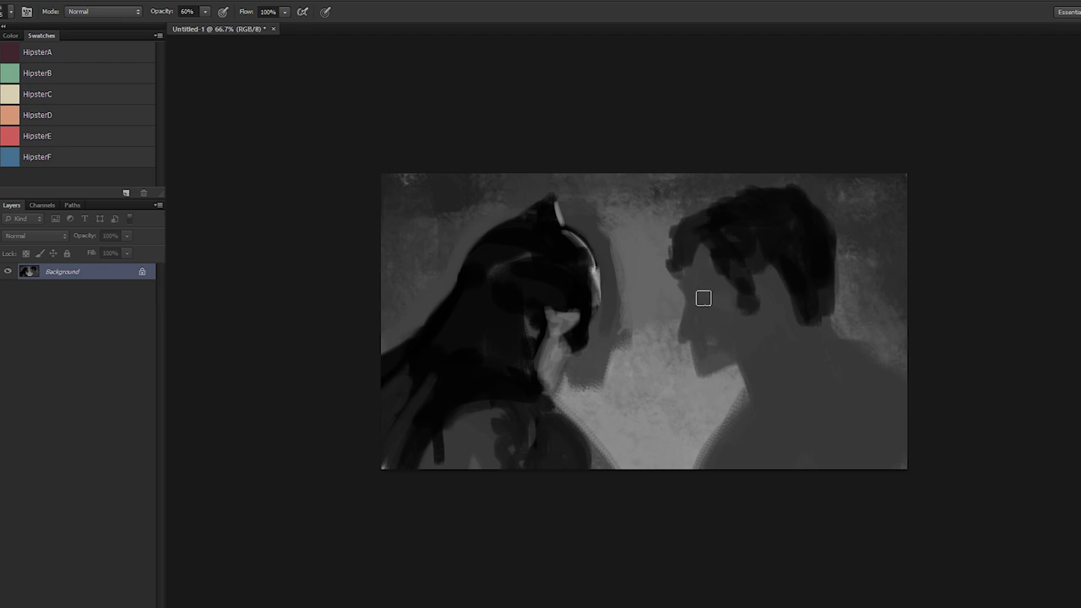
Step: Choose a light grey and paint highlights along the right figure's profile, cheek, jaw and neck, plus broader patches on the collar and chest
alt+shift+right_click(814, 213)
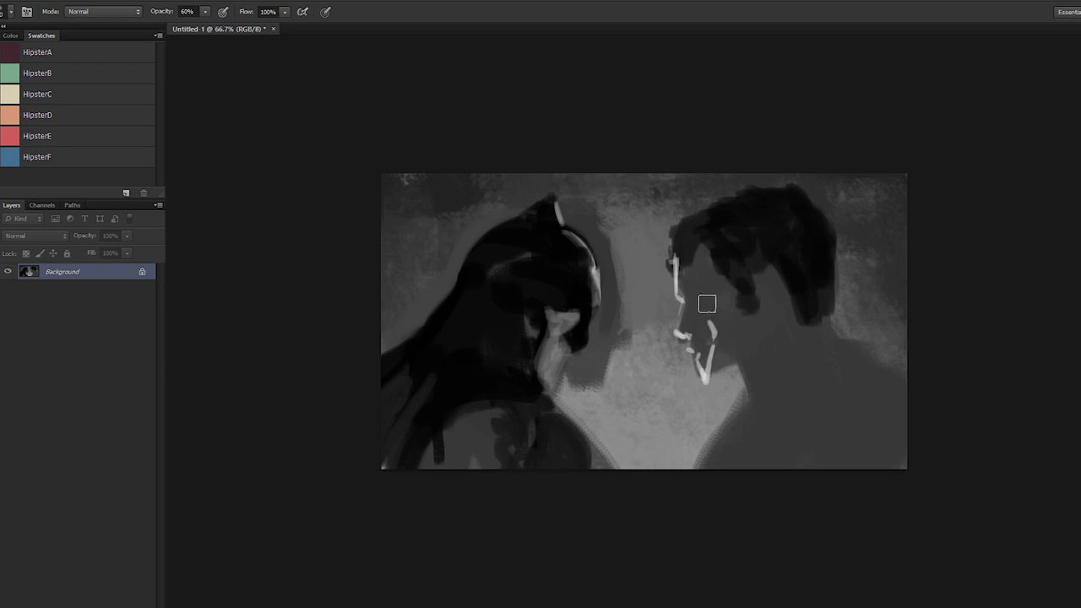
mouse_move(698, 300)
mouse_down()
mouse_move(706, 378)
mouse_move(734, 365)
mouse_move(754, 396)
mouse_move(770, 377)
mouse_move(738, 439)
mouse_move(759, 404)
mouse_move(808, 463)
mouse_up()
alt+click(756, 415)
key(bracketright)
key(bracketright)
key(bracketright)
drag(764, 444, 750, 468)
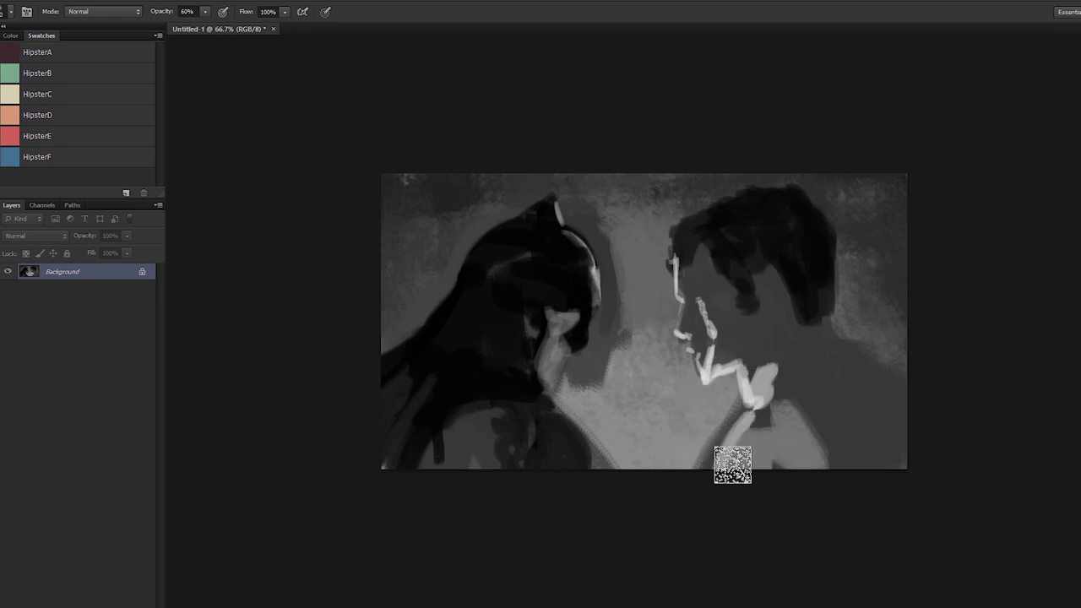
Step: Sample dark tones from the left figure and block in the right figure's shoulder and back
alt+click(520, 354)
mouse_move(815, 366)
mouse_down()
mouse_move(786, 391)
mouse_move(796, 379)
mouse_move(903, 413)
mouse_move(860, 369)
mouse_move(856, 401)
mouse_move(888, 452)
mouse_up()
alt+click(825, 466)
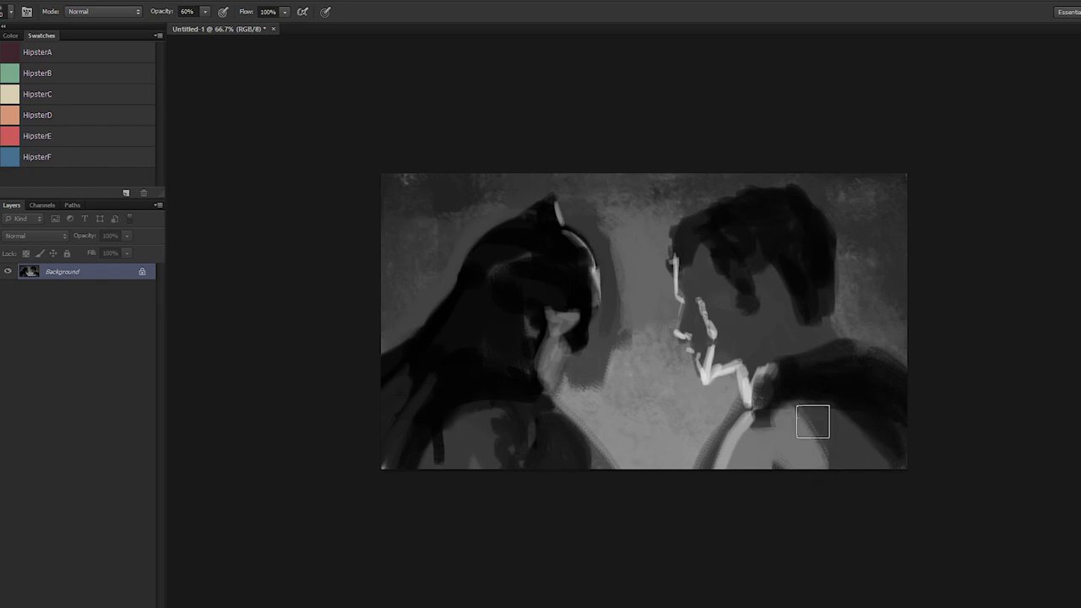
drag(813, 422, 803, 474)
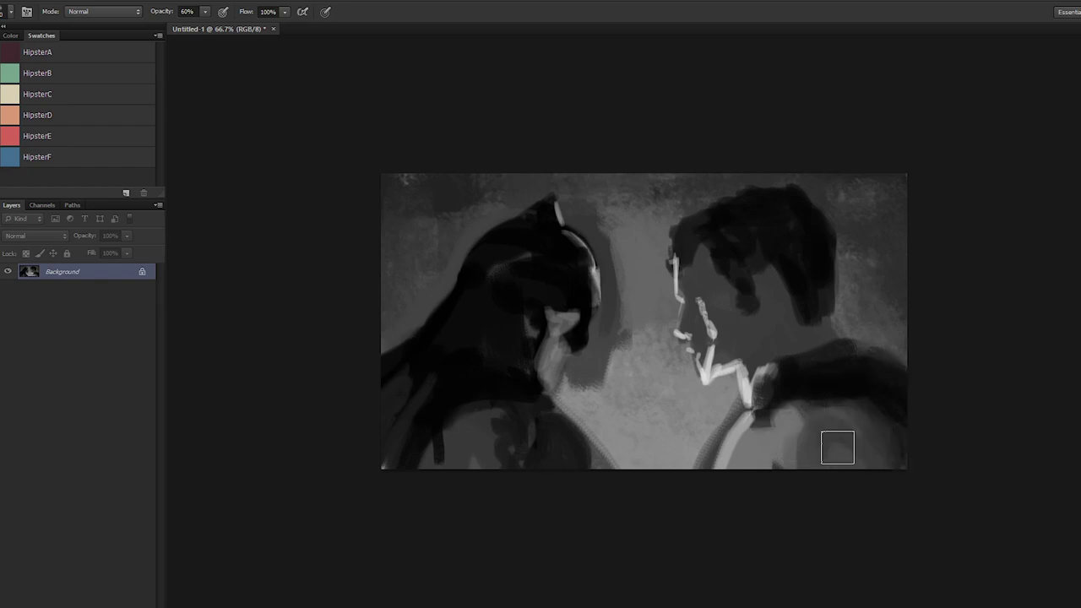
alt+click(872, 454)
mouse_move(871, 454)
mouse_down()
mouse_move(849, 374)
mouse_move(870, 412)
mouse_move(888, 416)
mouse_move(882, 426)
mouse_move(836, 460)
mouse_move(805, 439)
mouse_move(804, 492)
mouse_move(763, 480)
mouse_move(890, 471)
mouse_move(880, 434)
mouse_up()
Step: Blend the light chest patch of the right figure into the dark torso with sampled greys
alt+click(826, 448)
key([)
key([)
key([)
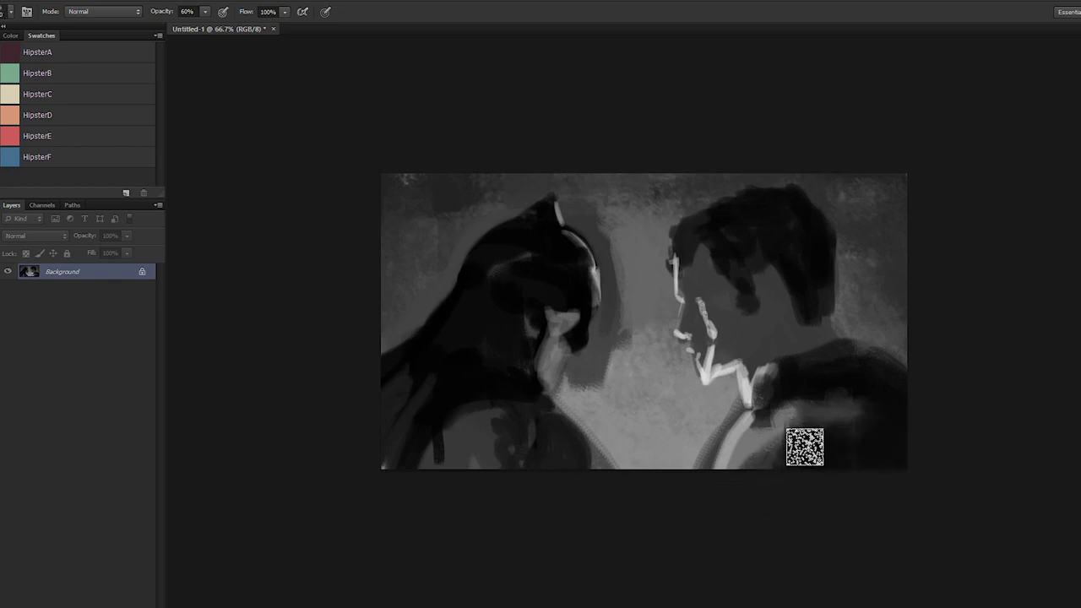
drag(805, 449, 776, 459)
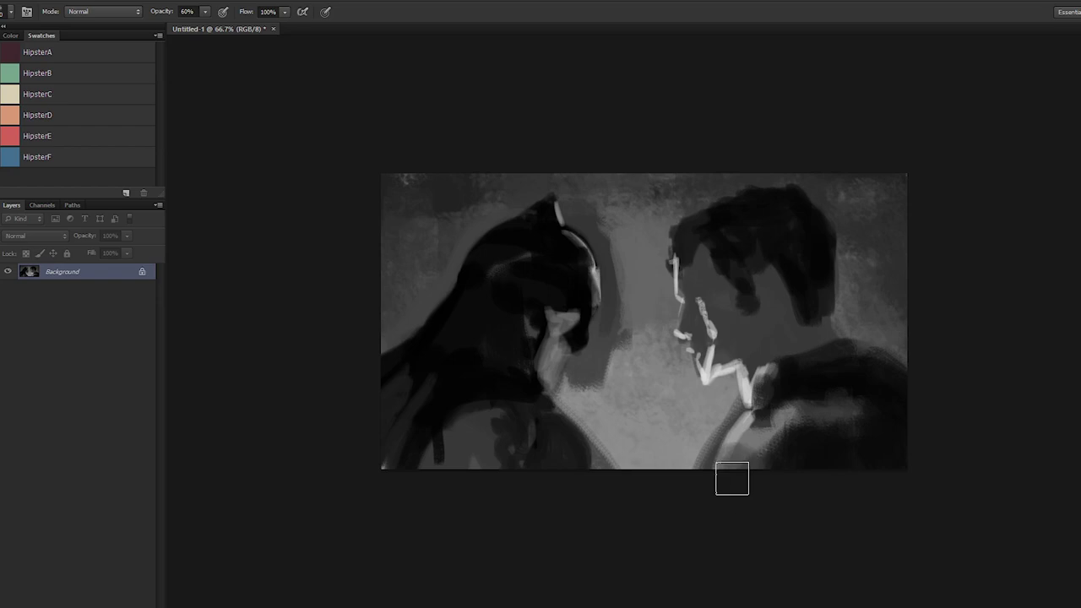
alt+click(747, 431)
mouse_move(738, 433)
mouse_down()
mouse_move(759, 456)
mouse_move(772, 429)
mouse_up()
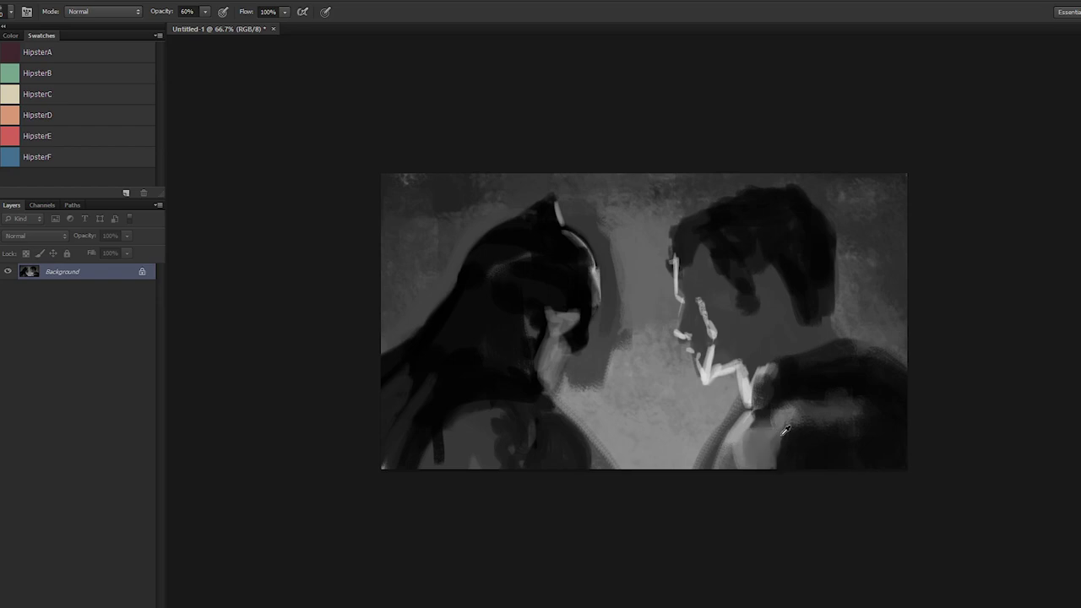
alt+click(782, 432)
alt+click(793, 440)
mouse_move(772, 469)
mouse_down()
mouse_move(764, 442)
mouse_move(793, 454)
mouse_move(840, 412)
mouse_move(802, 442)
mouse_move(820, 454)
mouse_move(850, 434)
mouse_move(879, 434)
mouse_move(873, 455)
mouse_up()
Step: Texture the grey highlight below the right figure's shoulder and soften it into the dark clothing with sampled tones
alt+click(787, 415)
alt+click(794, 416)
alt+click(831, 425)
alt+click(868, 382)
mouse_move(869, 413)
mouse_down()
mouse_move(815, 483)
mouse_move(828, 477)
mouse_up()
alt+click(825, 451)
key(bracketright)
key(bracketright)
drag(842, 428, 838, 453)
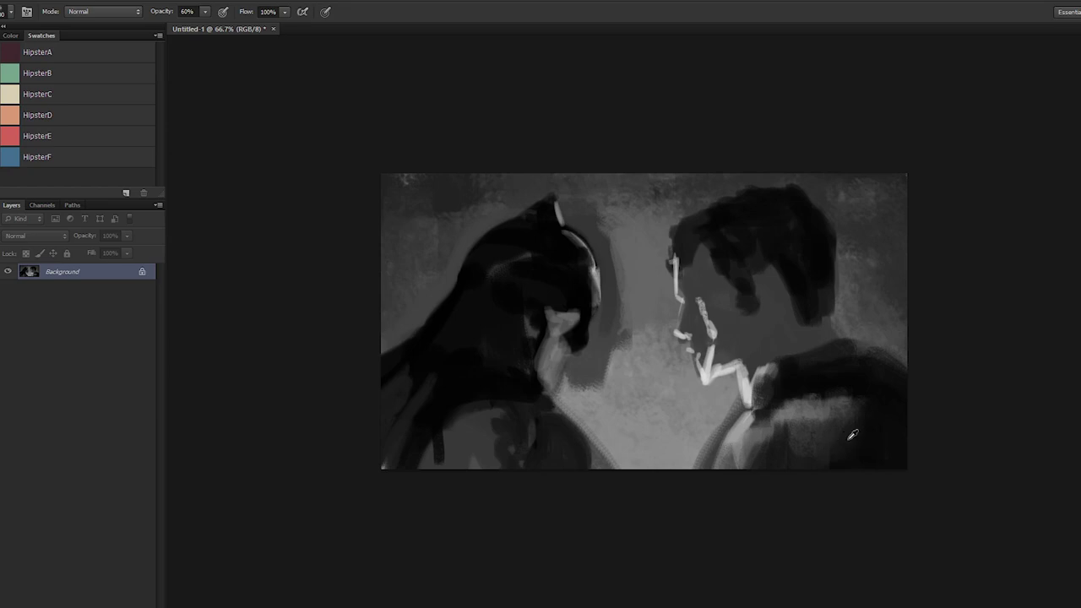
Step: Sample the mid grey skin tone and repaint the right figure's neck down to the collar edge
alt+click(833, 357)
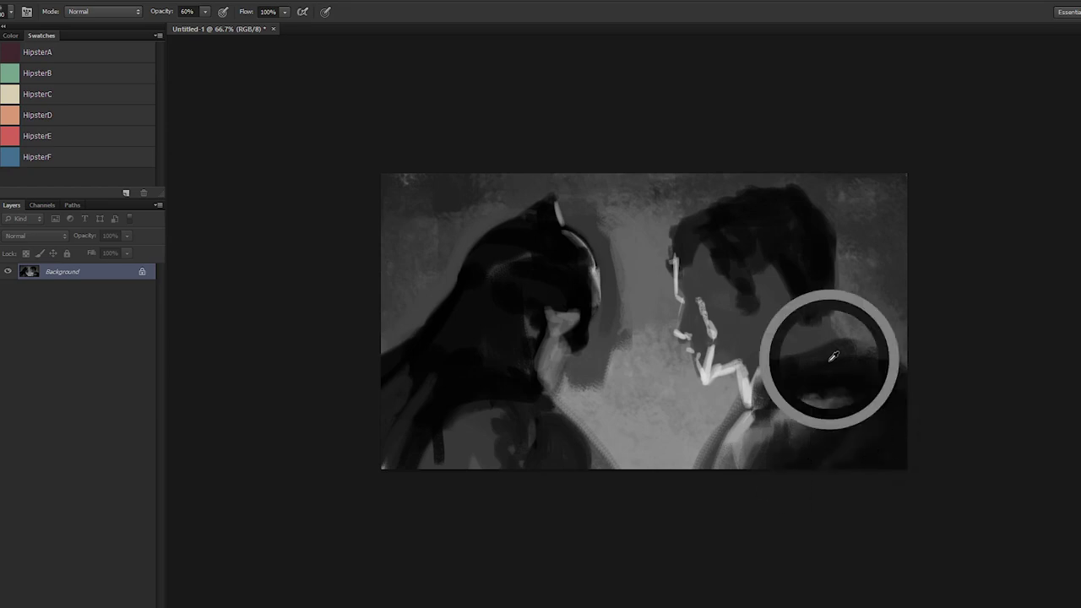
alt+click(794, 330)
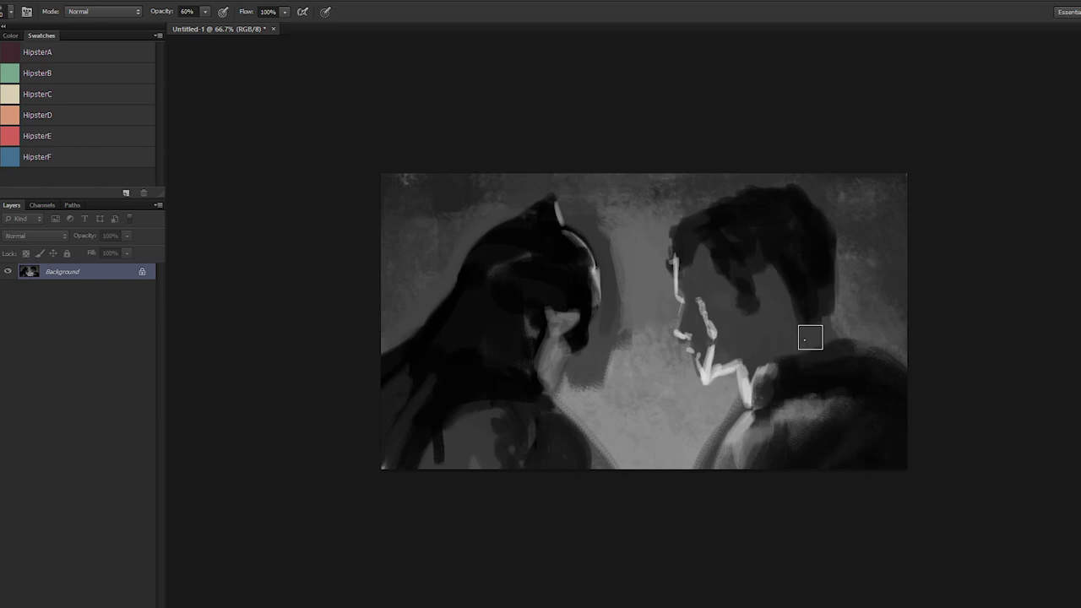
mouse_move(796, 361)
mouse_down()
mouse_move(760, 372)
mouse_move(756, 398)
mouse_up()
alt+click(833, 388)
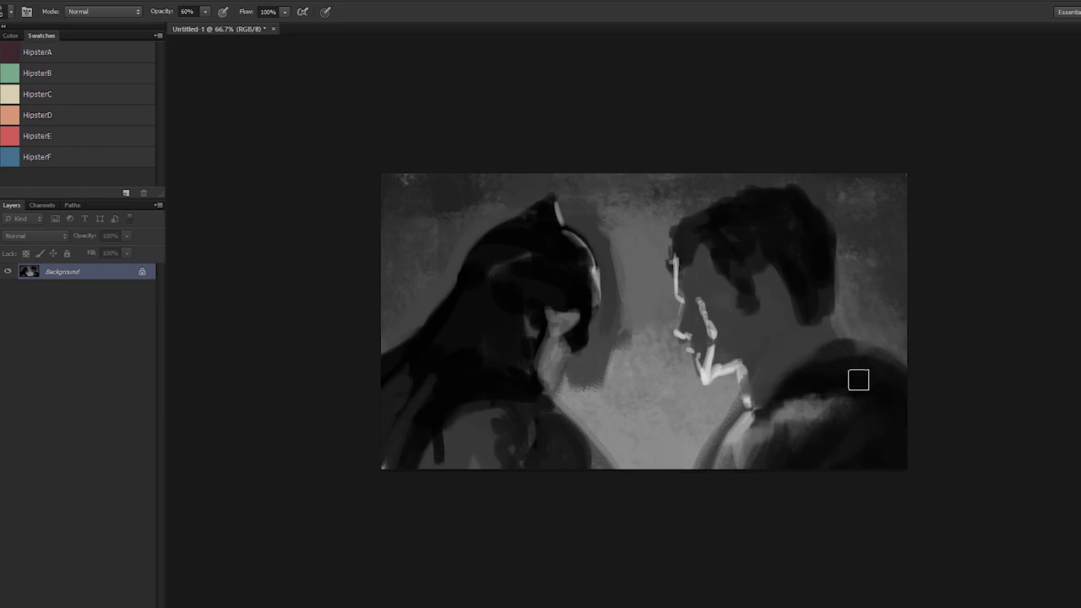
alt+click(804, 330)
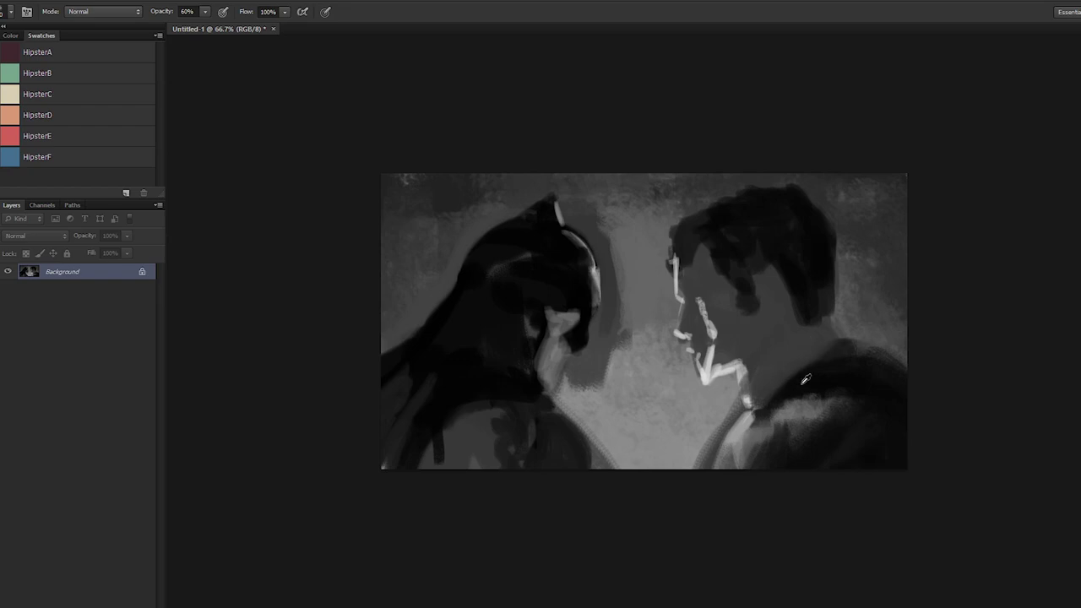
Step: Sample a light grey and paint curved fold highlights along the right figure's collar
alt+click(752, 386)
mouse_move(831, 348)
mouse_down()
mouse_move(790, 365)
mouse_move(865, 345)
mouse_up()
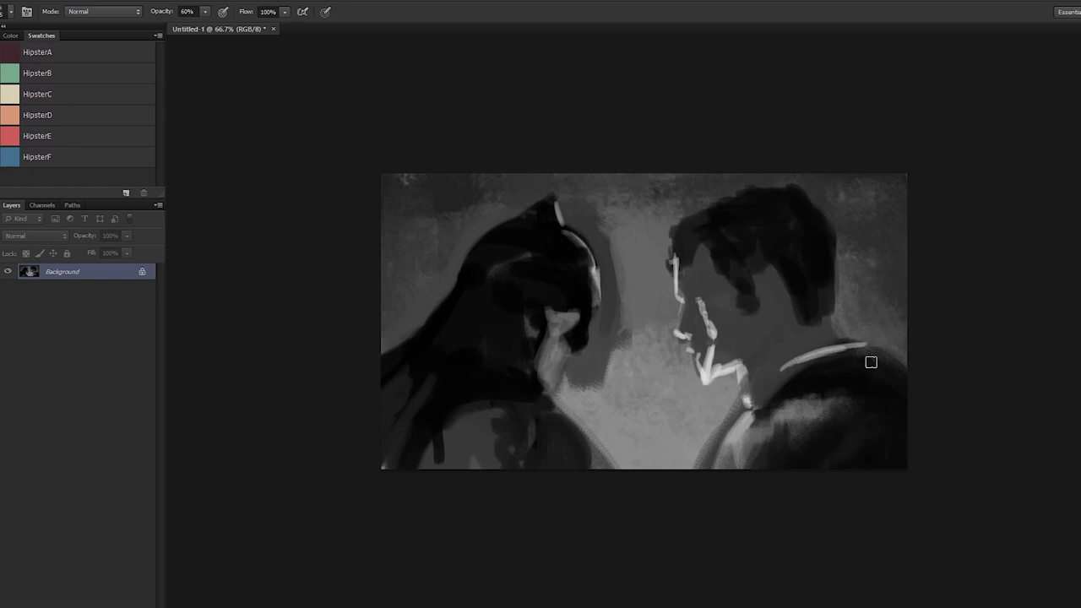
mouse_move(816, 373)
mouse_down()
mouse_move(880, 372)
mouse_move(769, 387)
mouse_move(883, 380)
mouse_move(762, 397)
mouse_move(808, 379)
mouse_move(809, 388)
mouse_move(765, 401)
mouse_up()
alt+click(809, 388)
alt+click(804, 384)
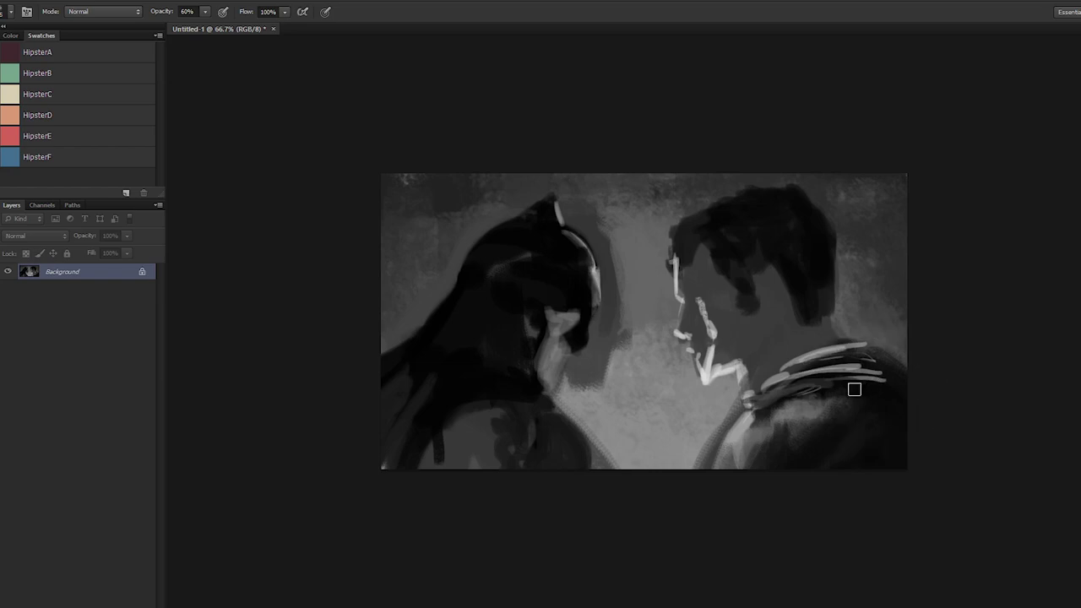
Step: Blend the collar folds across the right figure's shoulder with sampled light and dark greys
alt+click(812, 383)
alt+click(874, 380)
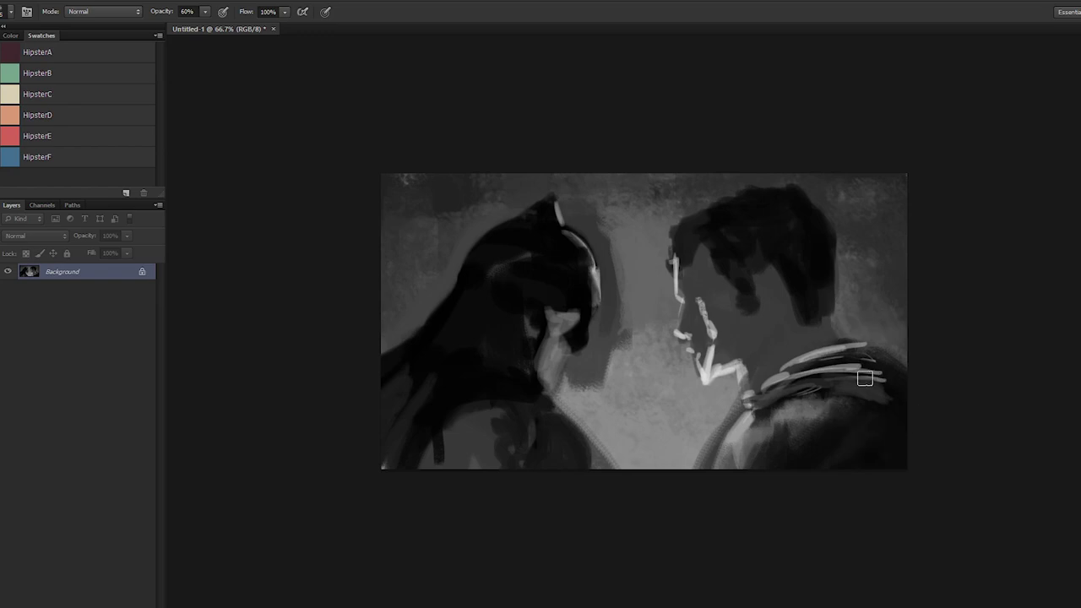
alt+click(843, 368)
mouse_move(823, 365)
mouse_down()
mouse_move(789, 378)
mouse_move(803, 364)
mouse_move(867, 370)
mouse_move(903, 394)
mouse_move(871, 372)
mouse_move(883, 367)
mouse_move(872, 360)
mouse_move(893, 383)
mouse_move(835, 339)
mouse_move(915, 379)
mouse_up()
alt+click(867, 374)
alt+click(881, 365)
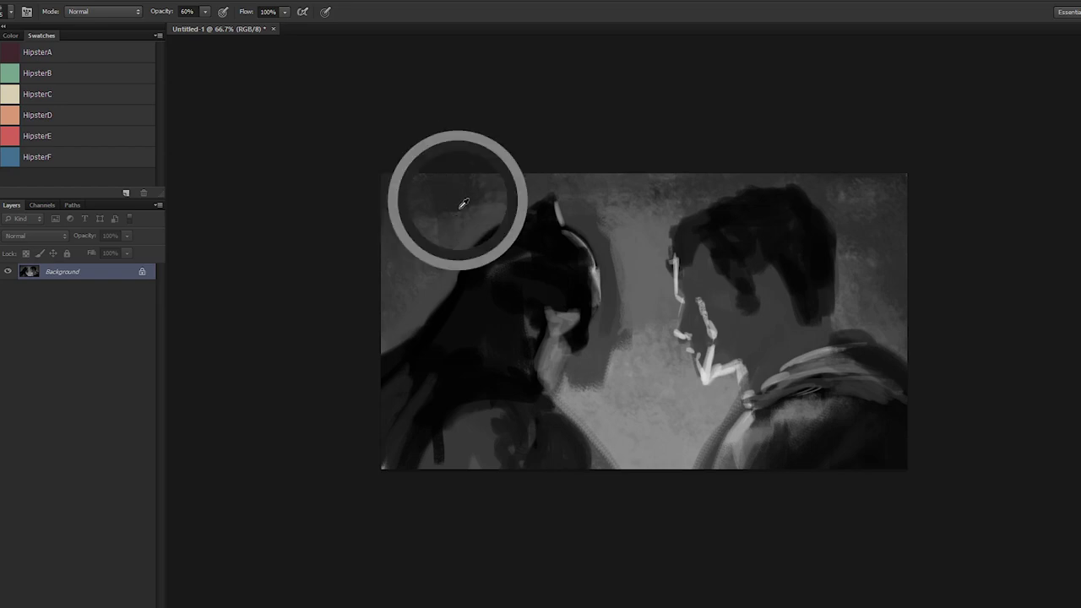
Step: Enlarge the brush and darken the background behind the left figure's head with a sampled dark grey
key(bracketright)
key(bracketright)
key(bracketright)
drag(463, 216, 458, 221)
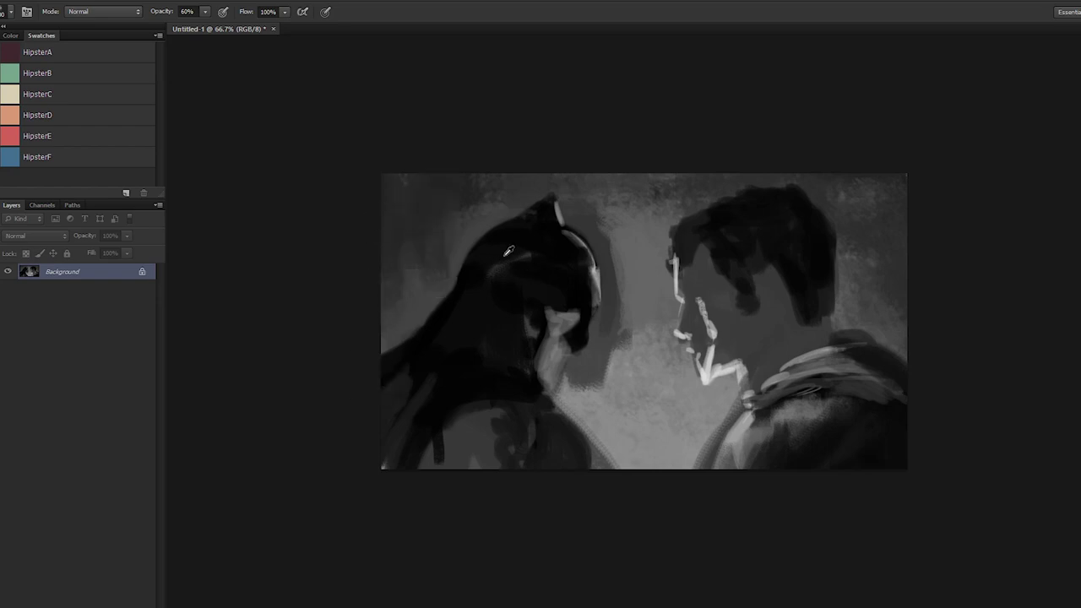
alt+click(451, 210)
Step: Try sampled grey strokes over the background between the two faces and undo them
alt+click(577, 276)
alt+click(607, 257)
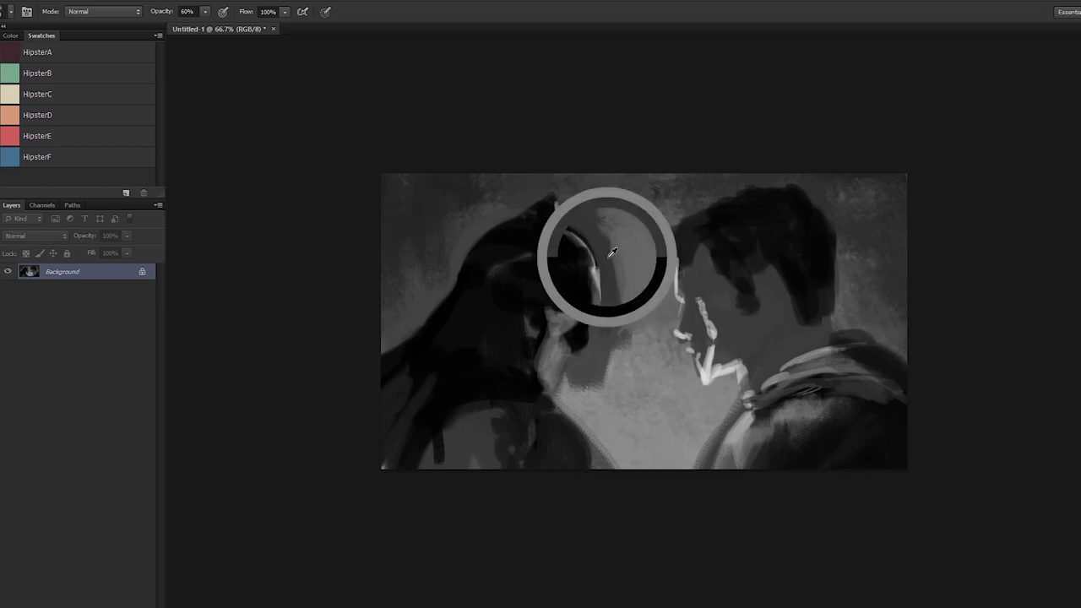
mouse_move(641, 229)
mouse_down()
mouse_move(700, 415)
mouse_move(561, 387)
mouse_move(473, 255)
mouse_move(591, 272)
mouse_up()
mouse_move(661, 312)
mouse_down()
mouse_move(723, 221)
mouse_move(633, 293)
mouse_up()
key(ctrl+z)
alt+click(725, 218)
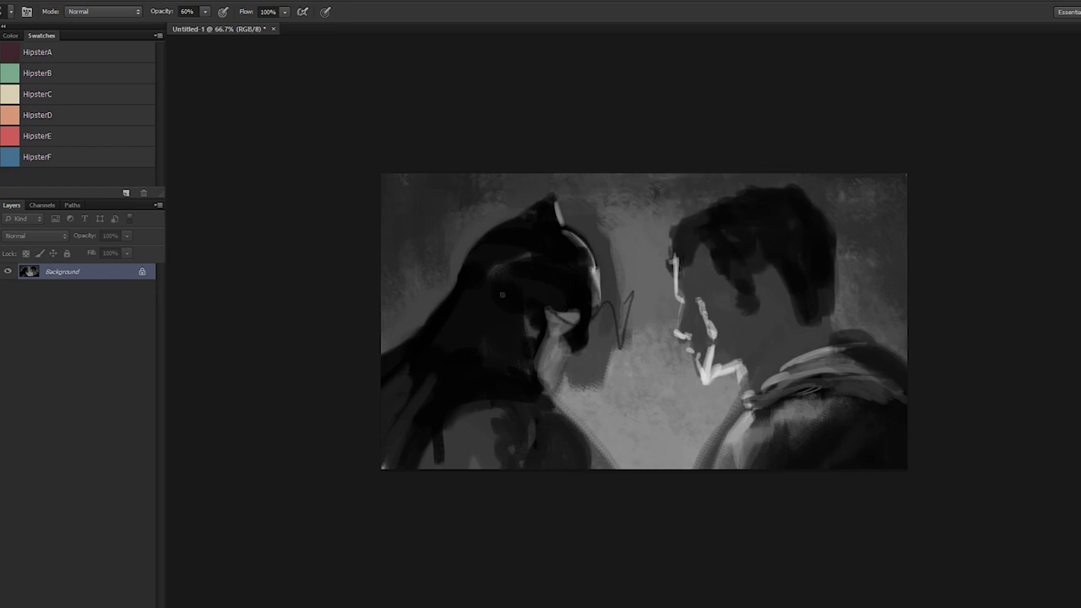
key(z)
key(ctrl+z)
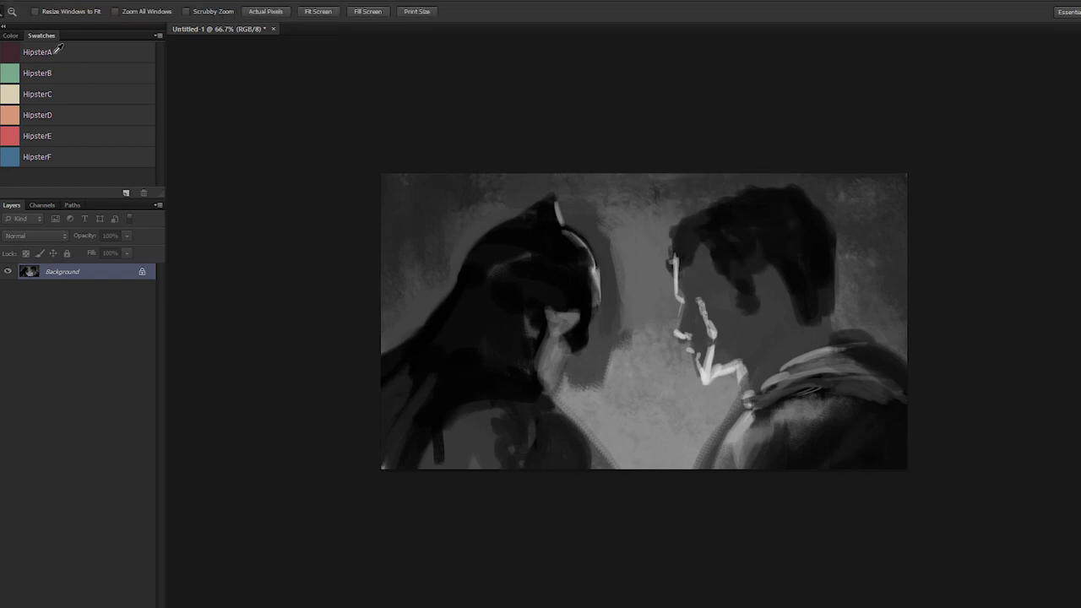
key(b)
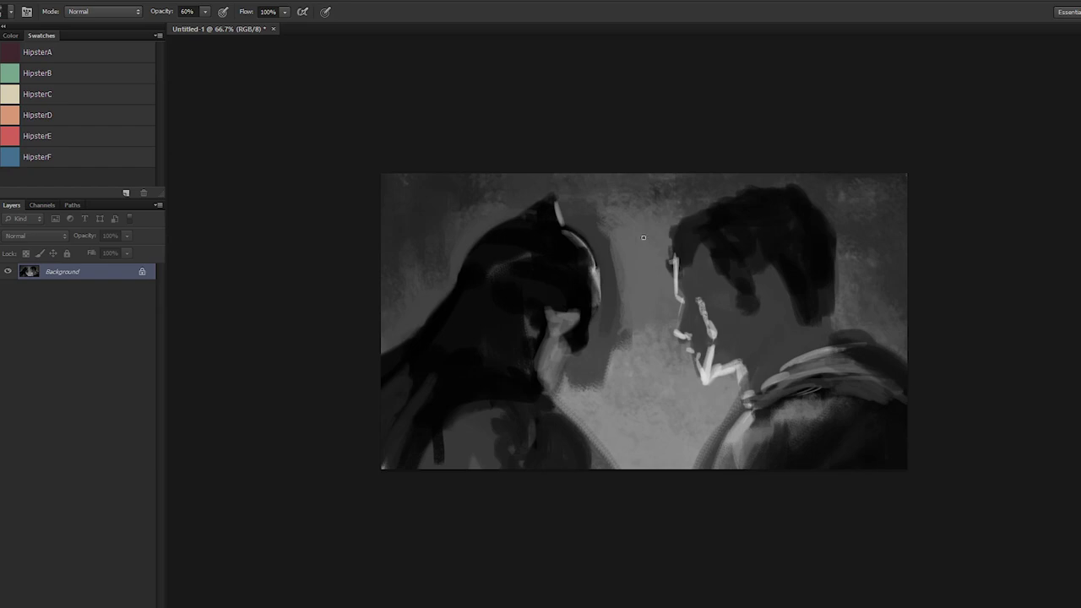
Step: Try a broad dark grey wash across both figures with a much larger brush and undo it
key(bracketright)
key(bracketright)
key(bracketright)
mouse_move(640, 272)
mouse_down()
mouse_move(639, 322)
mouse_move(639, 273)
mouse_move(629, 300)
mouse_move(628, 381)
mouse_move(655, 385)
mouse_move(658, 328)
mouse_move(598, 369)
mouse_move(554, 334)
mouse_move(494, 330)
mouse_move(696, 467)
mouse_move(807, 367)
mouse_move(635, 386)
mouse_move(744, 271)
mouse_up()
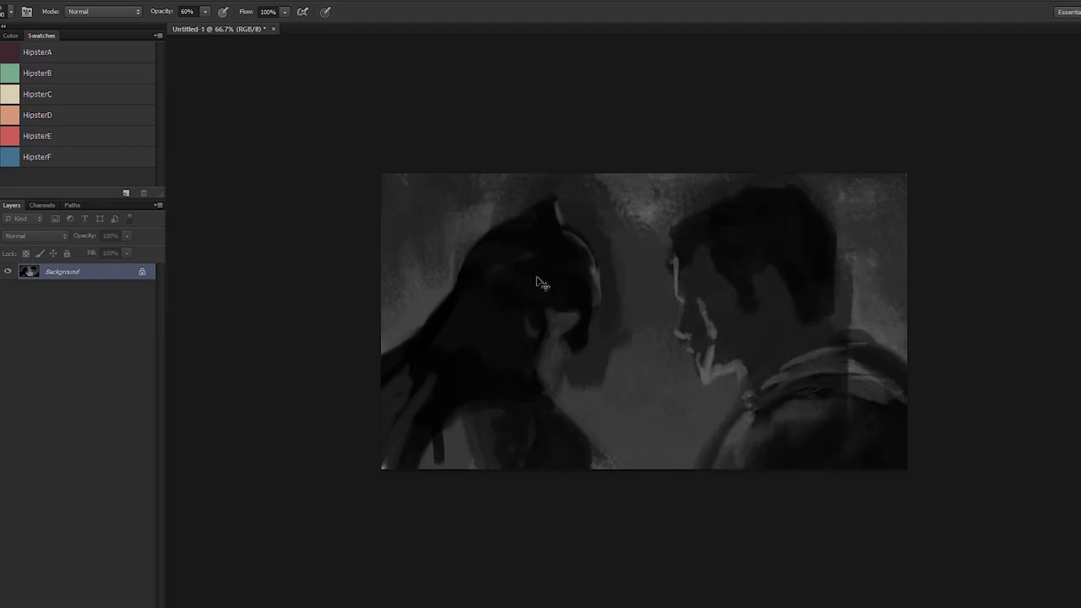
key(ctrl+z)
Step: Reduce the brush size, try toning down the light background between the figures, and undo the strokes
key(bracketleft)
key(bracketleft)
key(bracketleft)
key(bracketleft)
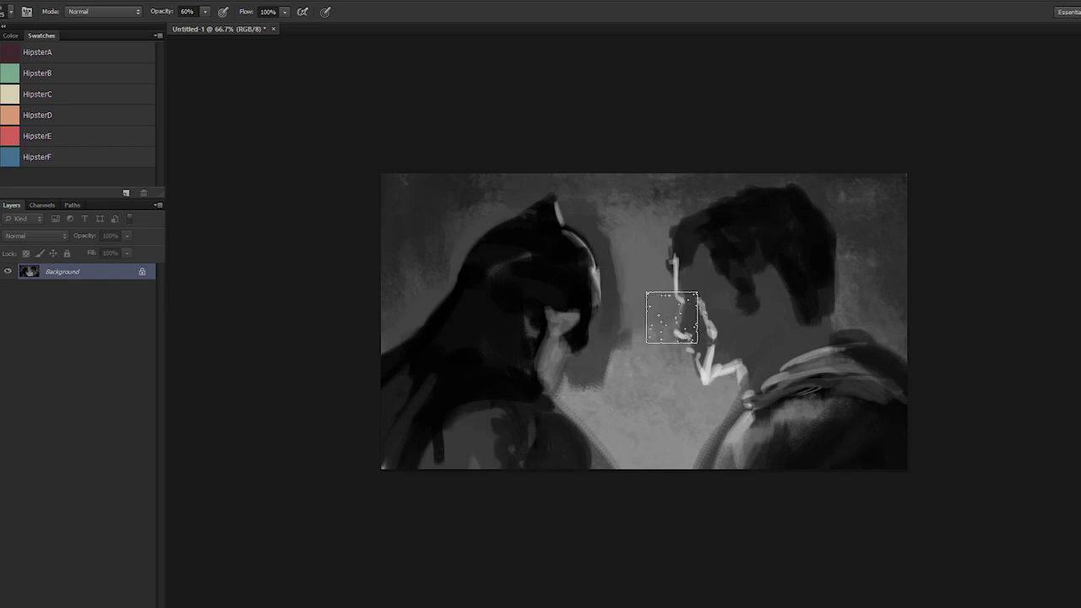
drag(662, 324, 657, 353)
mouse_move(658, 408)
mouse_down()
mouse_move(596, 374)
mouse_move(668, 448)
mouse_move(643, 451)
mouse_move(581, 397)
mouse_move(571, 404)
mouse_move(621, 431)
mouse_move(575, 455)
mouse_up()
key(ctrl+z)
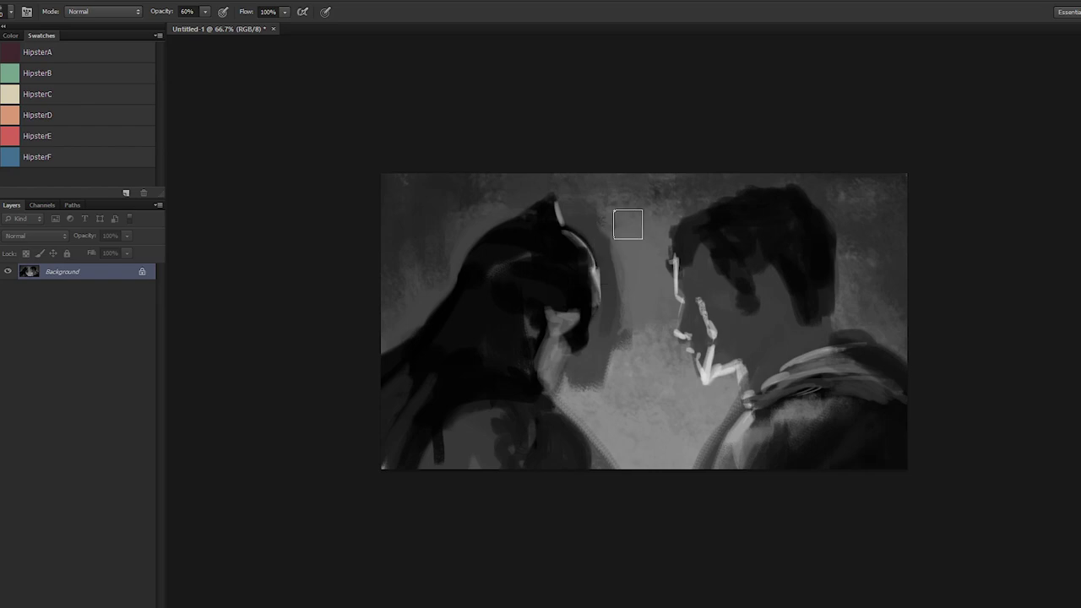
Step: Sample background greys and blend the dark area behind the left figure's head
key(ctrl+plus)
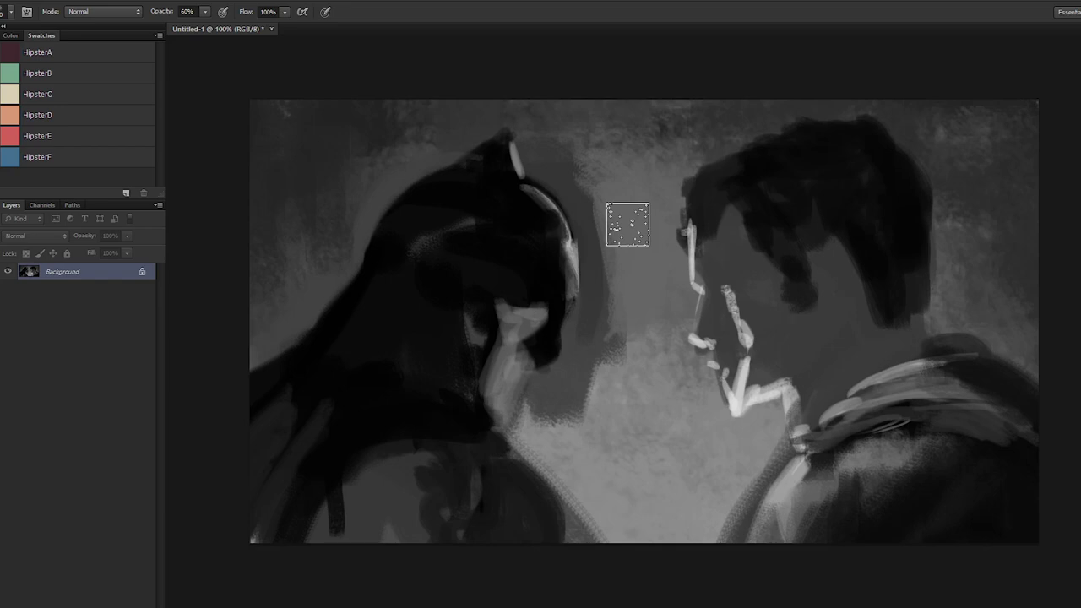
key(ctrl+minus)
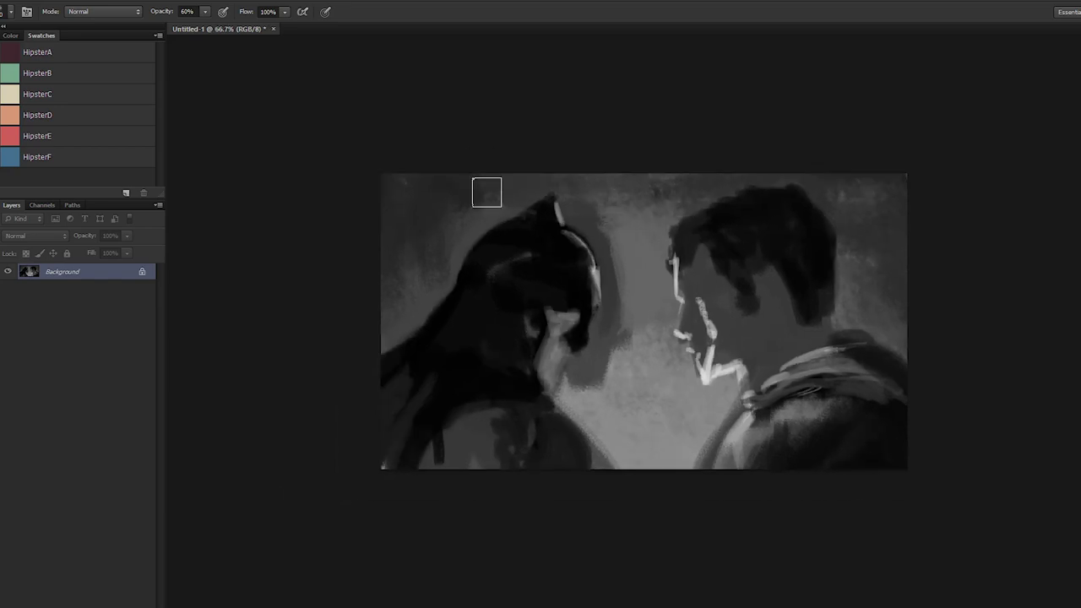
alt+click(446, 240)
key([)
alt+click(468, 222)
key(])
key(])
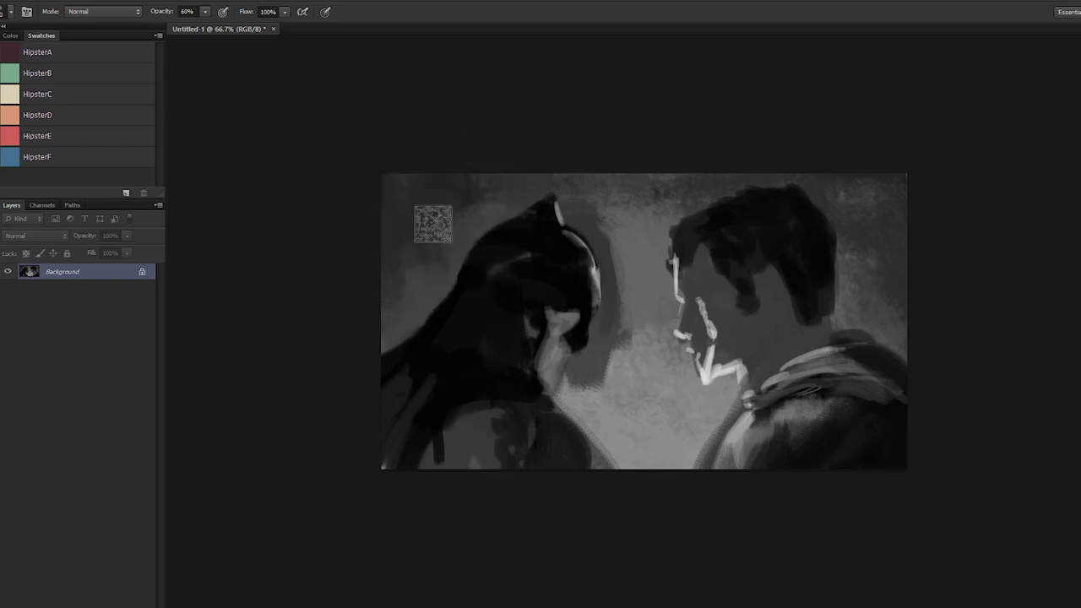
drag(432, 222, 431, 240)
Step: Sample the left figure's dark helmet tone and shade the nape and back of the right figure's neck
alt+click(537, 244)
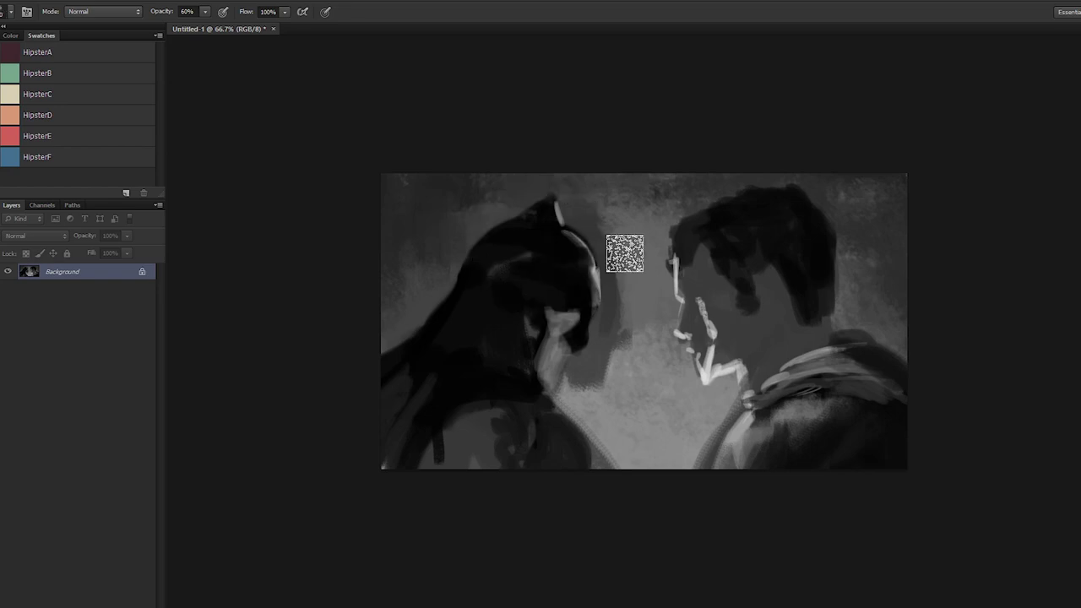
mouse_move(806, 331)
mouse_down()
mouse_move(847, 349)
mouse_move(873, 384)
mouse_move(884, 436)
mouse_move(900, 422)
mouse_move(817, 333)
mouse_move(778, 357)
mouse_move(733, 417)
mouse_move(828, 300)
mouse_up()
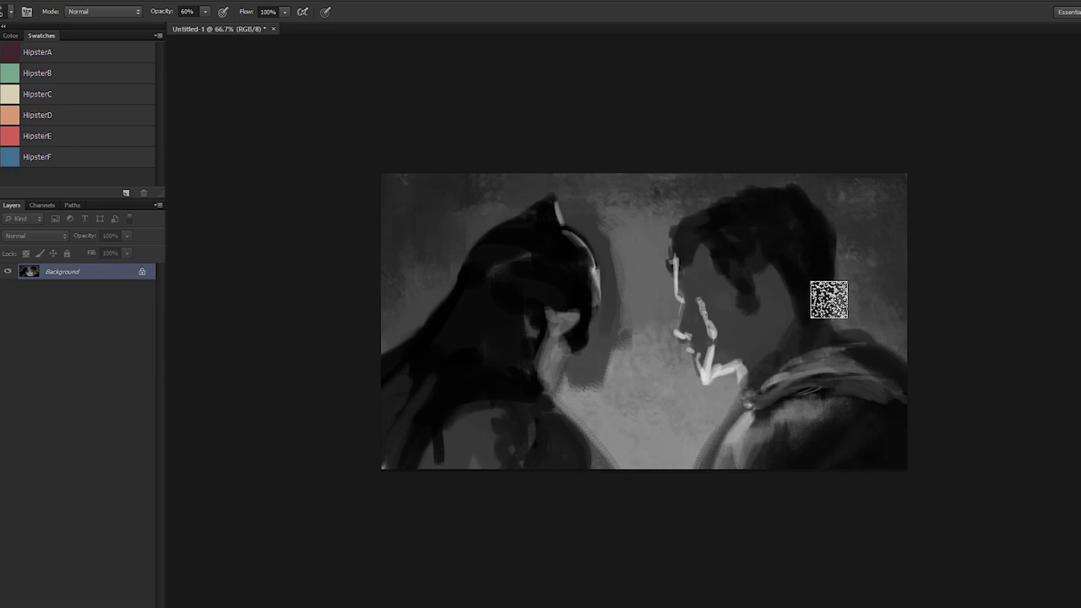
Step: Sample dark greys from the right figure's neck with a smaller brush and shade the side of his face and jaw
alt+click(783, 349)
key(bracketleft)
key(bracketleft)
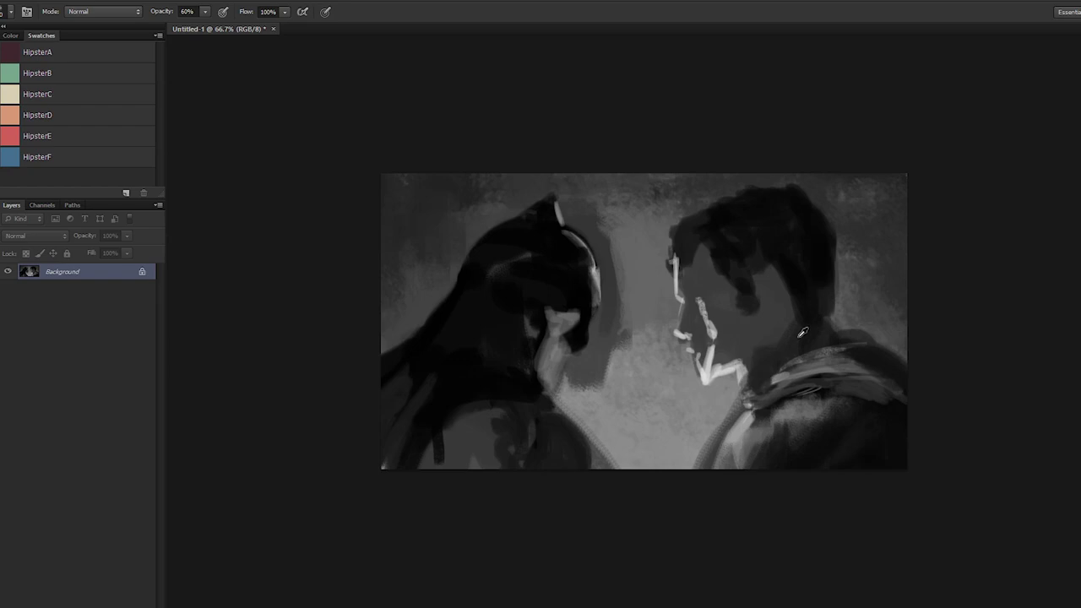
alt+click(802, 331)
mouse_move(753, 277)
mouse_down()
mouse_move(736, 357)
mouse_move(769, 326)
mouse_move(782, 331)
mouse_move(768, 320)
mouse_move(732, 337)
mouse_move(778, 303)
mouse_move(715, 317)
mouse_move(710, 309)
mouse_move(712, 359)
mouse_up()
Step: Sample mid greys and block in the right figure's cheek and forehead plane with a smaller brush
alt+click(775, 306)
alt+click(724, 307)
alt+click(710, 323)
key(bracketleft)
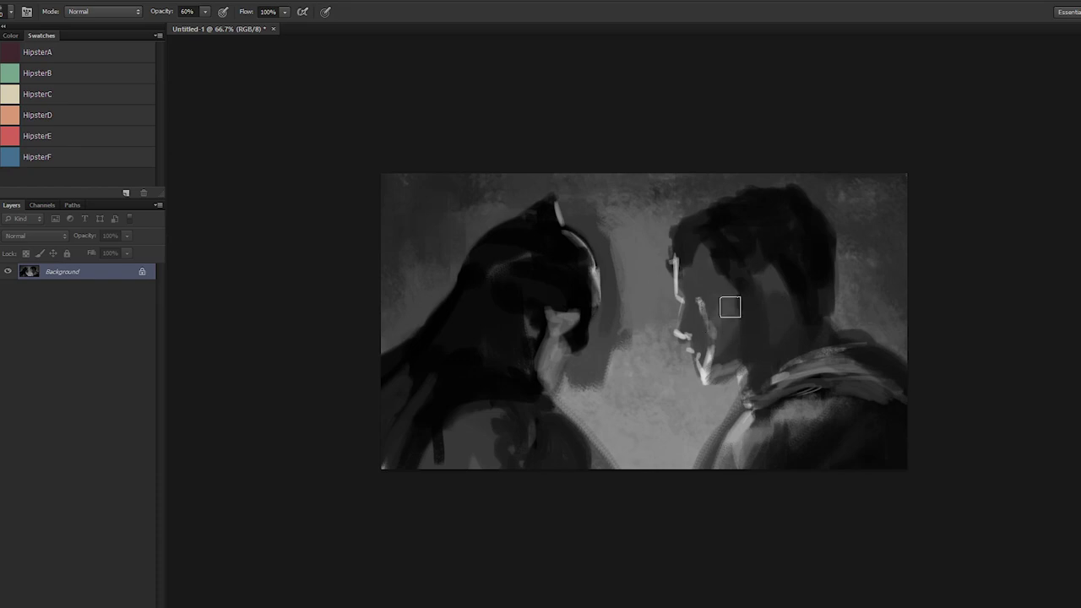
mouse_move(729, 307)
mouse_down()
mouse_move(711, 344)
mouse_move(720, 290)
mouse_move(705, 308)
mouse_move(702, 277)
mouse_move(692, 276)
mouse_move(696, 249)
mouse_move(710, 246)
mouse_move(704, 284)
mouse_move(699, 237)
mouse_move(682, 268)
mouse_up()
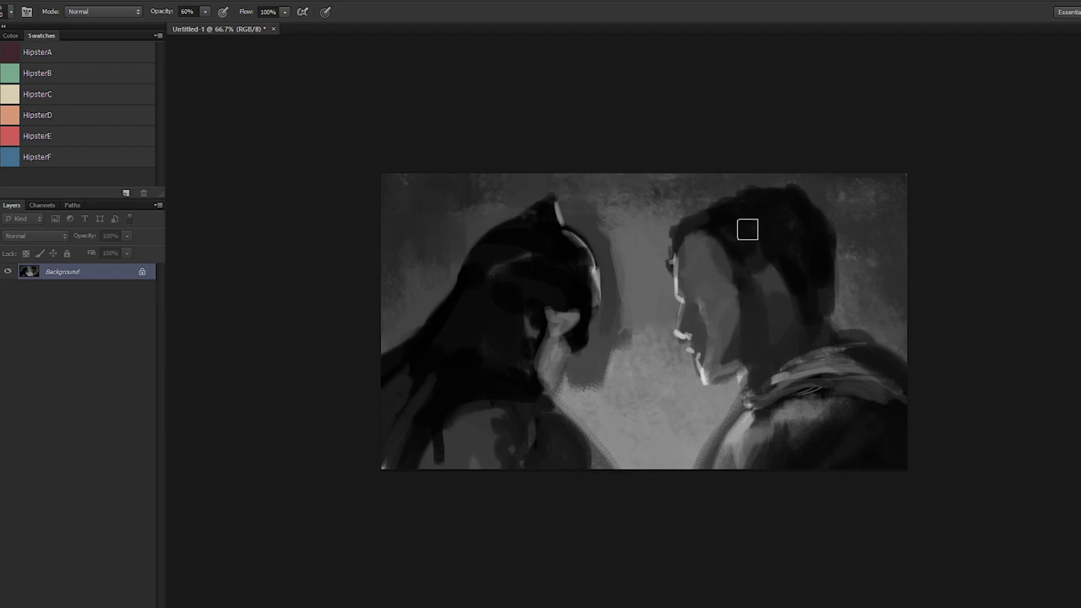
Step: Sample the dark hair tone and paint a curved fringe over the right figure's forehead
alt+click(702, 219)
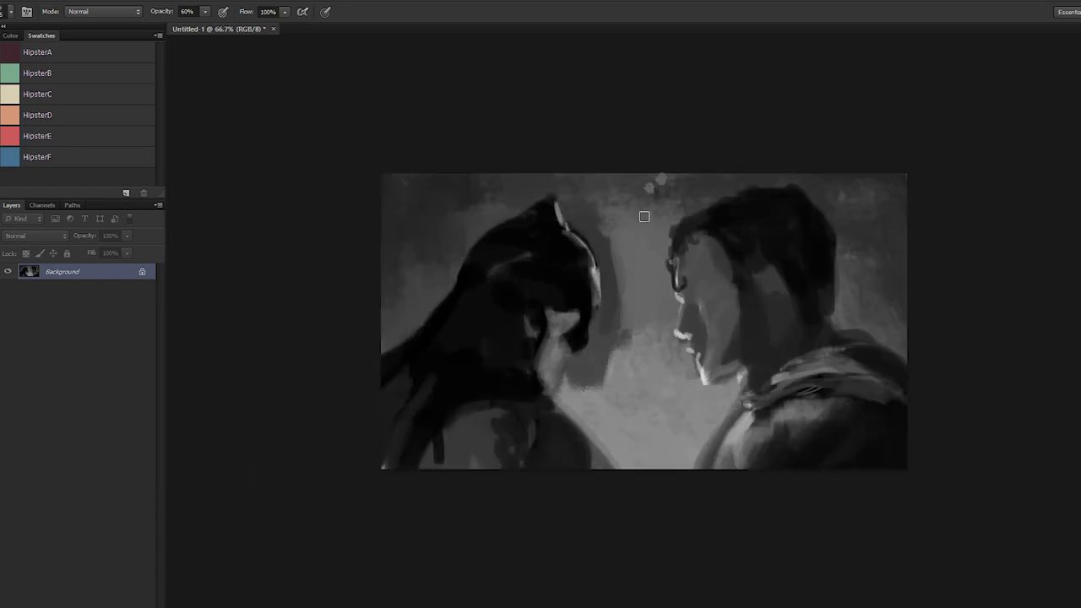
click(772, 172)
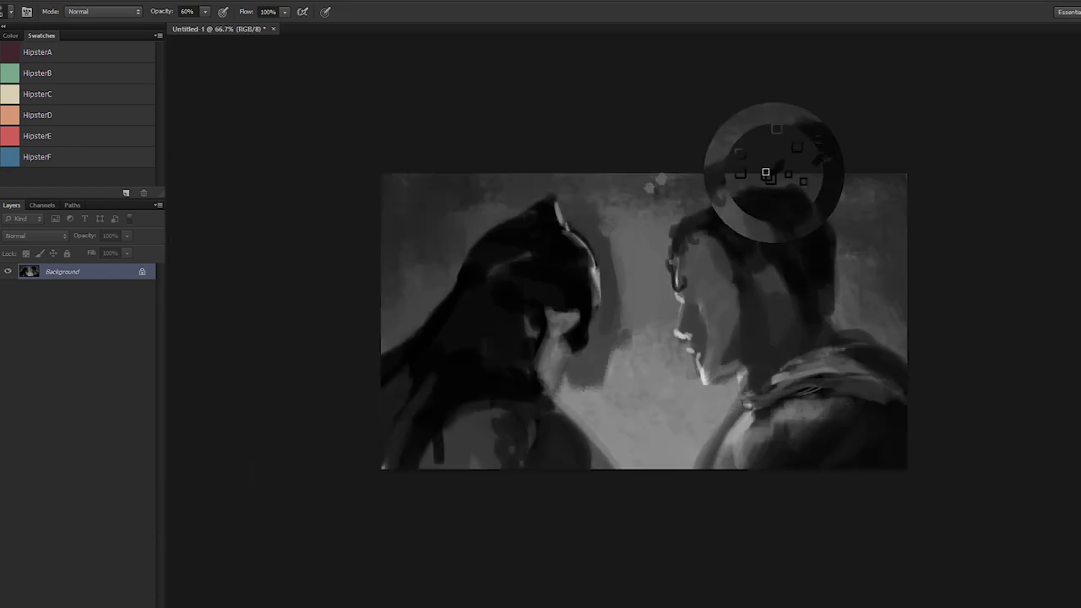
drag(741, 157, 682, 179)
key(alt+])
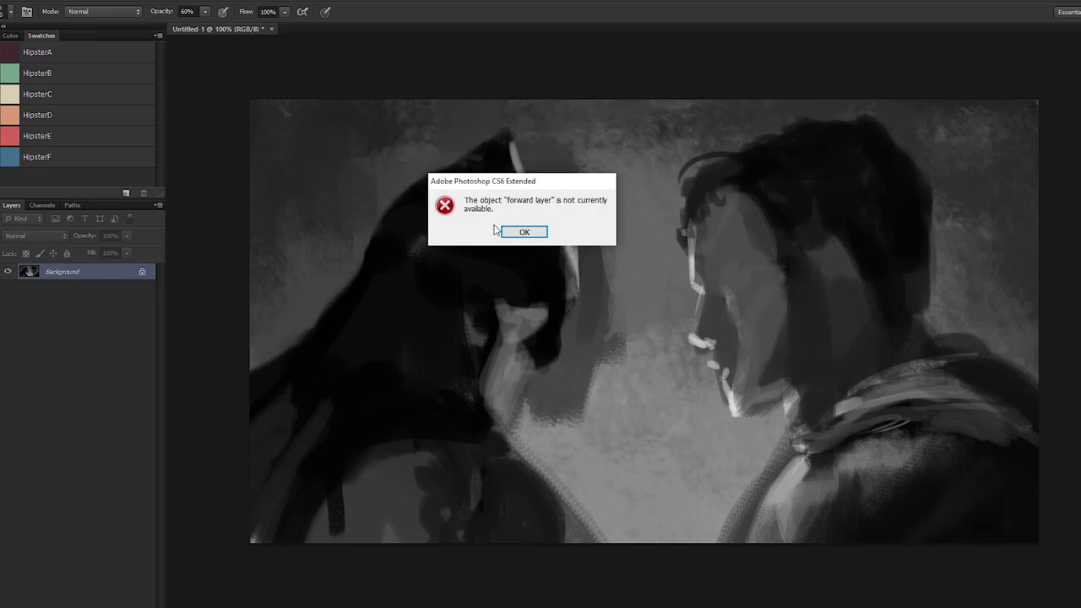
click(508, 232)
key(ctrl+minus)
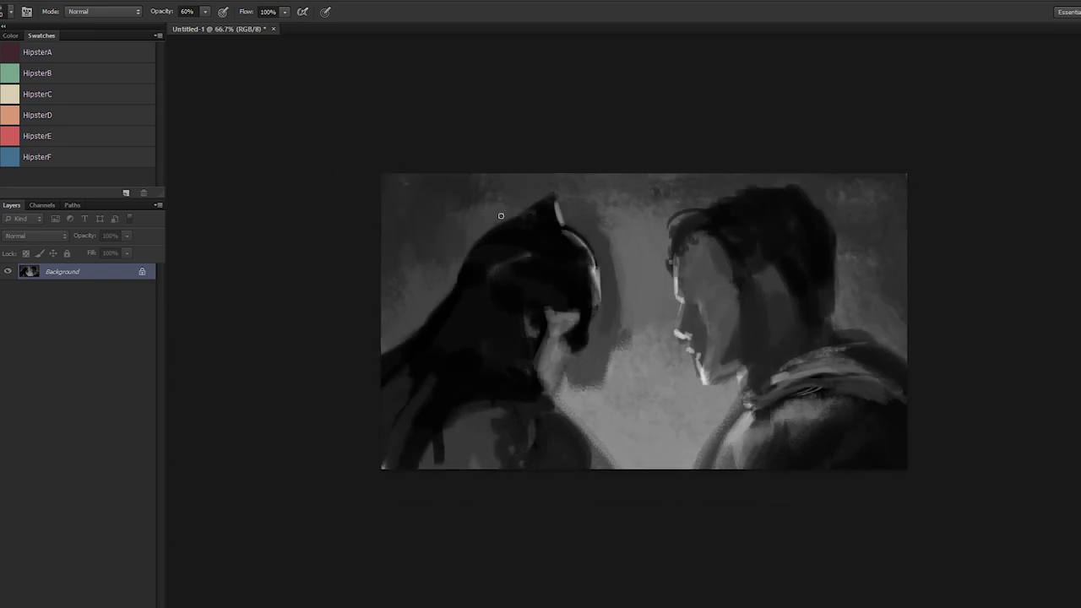
alt+click(706, 213)
drag(683, 222, 685, 237)
alt+click(735, 224)
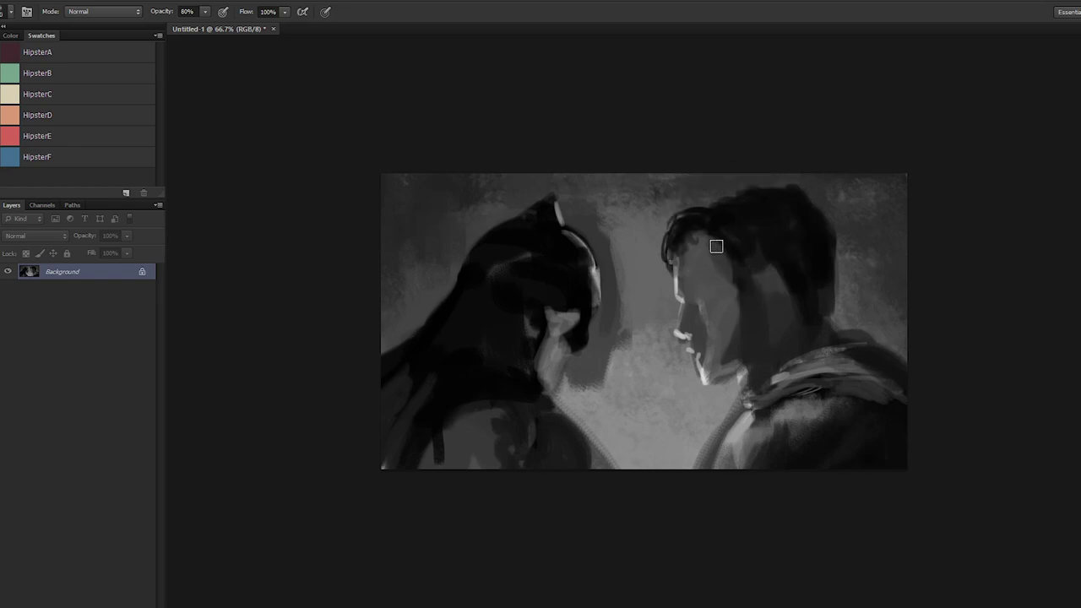
Step: Paint dark hair strokes at the right figure's temple and sideburn, and block in the ear in a lighter grey
drag(709, 233, 716, 240)
alt+click(725, 240)
drag(711, 256, 736, 269)
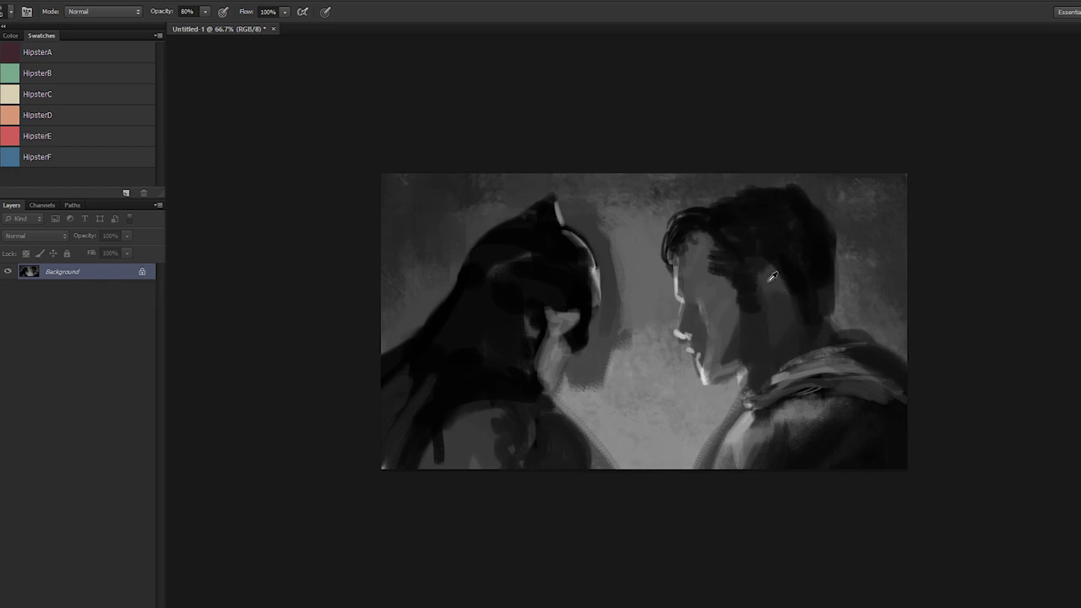
alt+click(772, 276)
drag(786, 275, 775, 276)
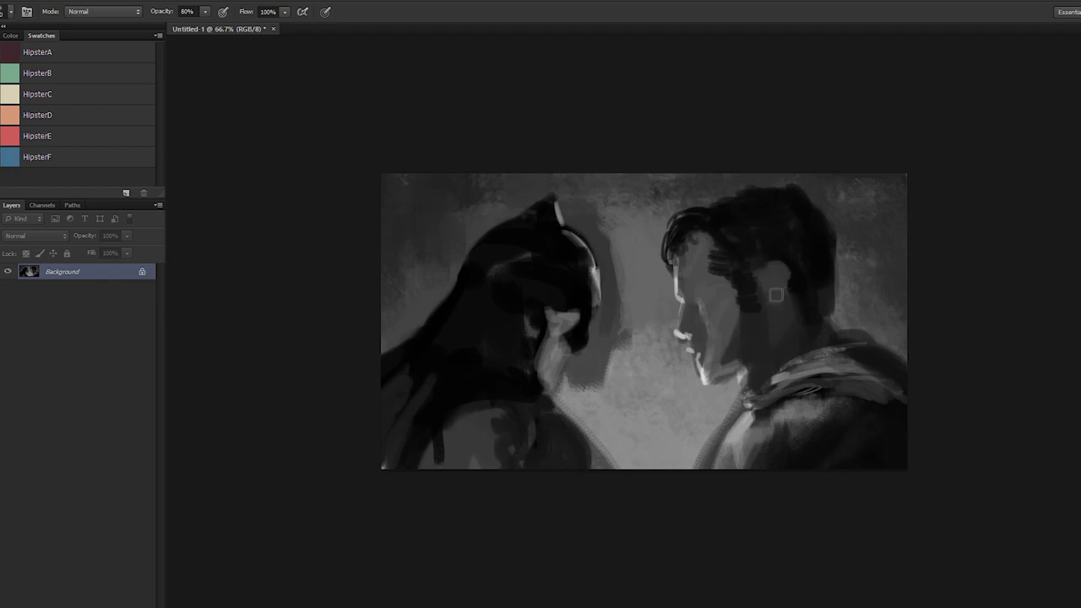
alt+click(784, 312)
Step: Reshape the back of the right figure's hair with sampled dark tones and soften the nape of the neck
alt+click(809, 266)
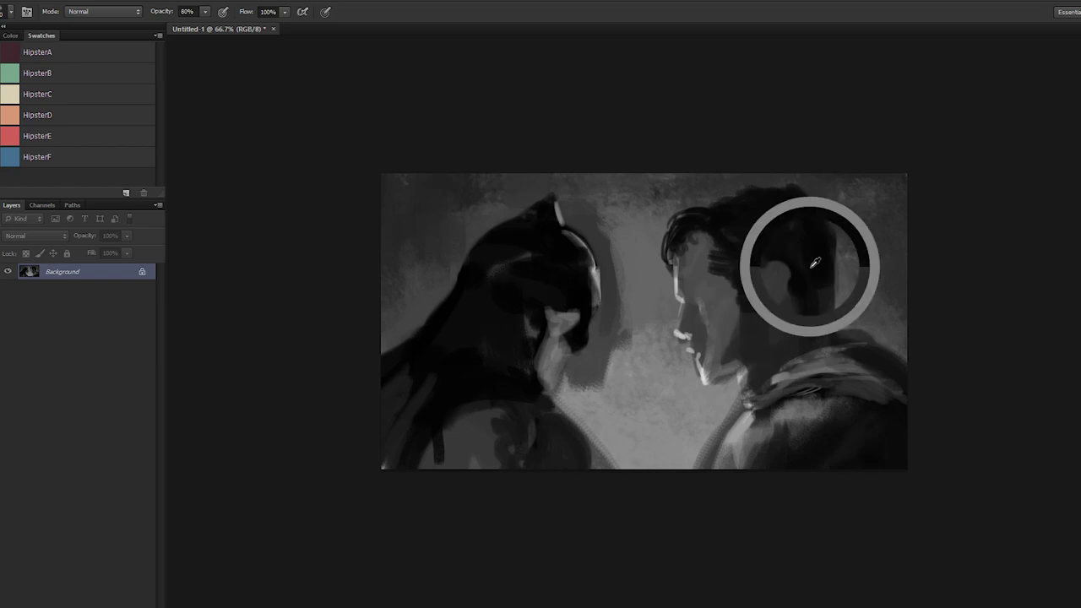
alt+click(815, 264)
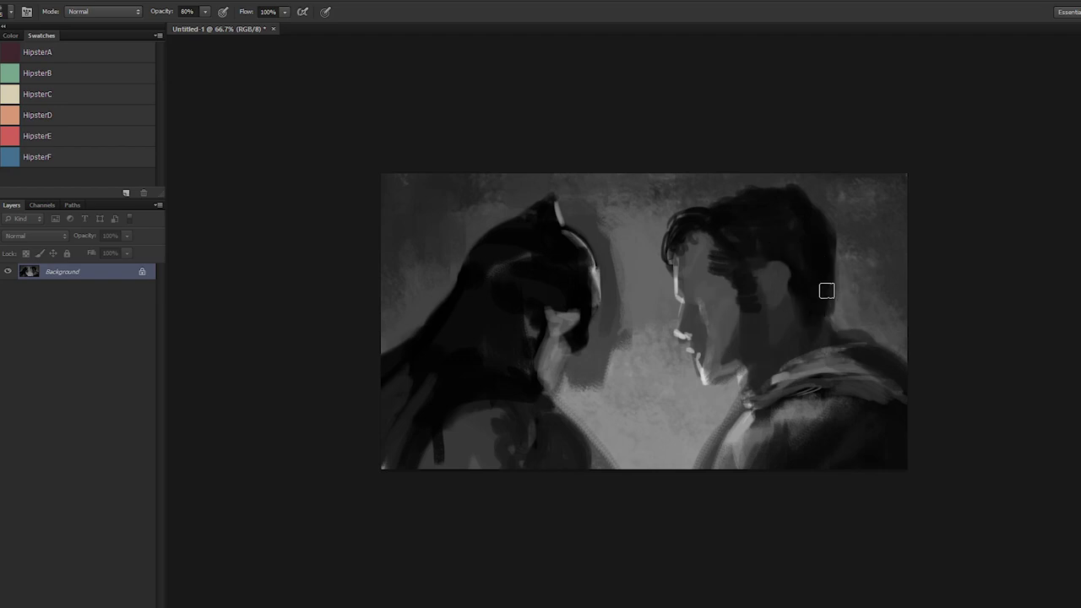
alt+click(841, 292)
alt+click(819, 217)
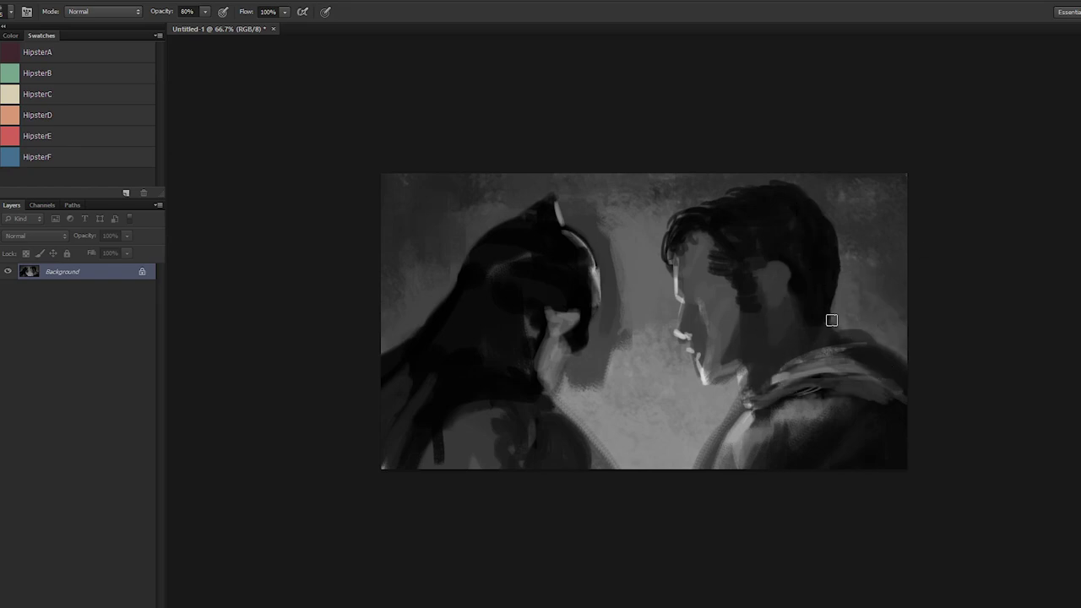
mouse_move(813, 322)
mouse_down()
mouse_move(829, 343)
mouse_move(853, 315)
mouse_up()
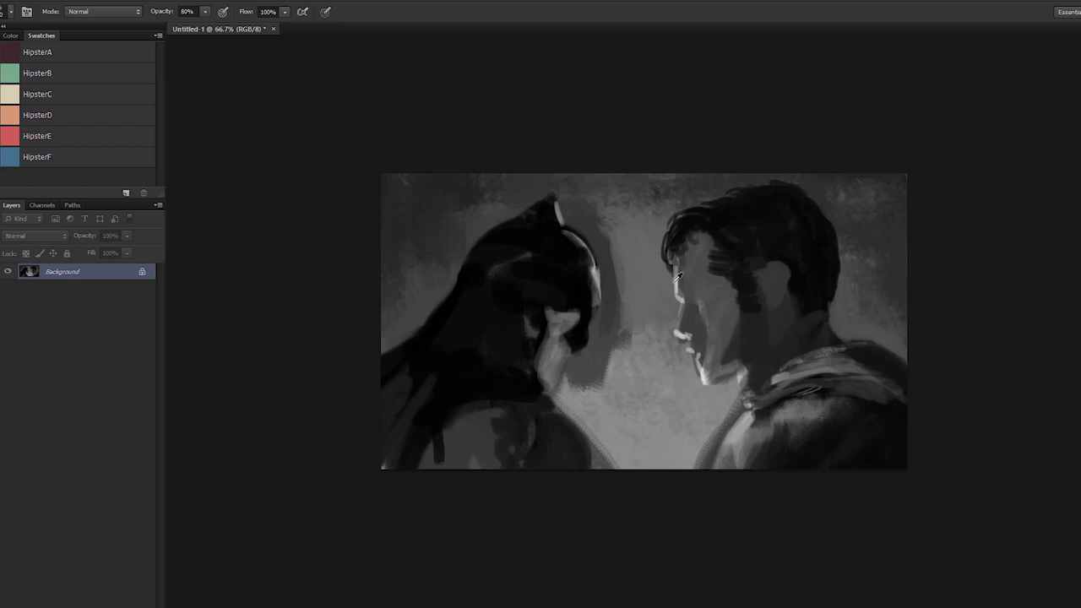
Step: Cover the dark patch in front of the left figure's face with sampled background greys, using a larger brush
mouse_move(640, 354)
mouse_down()
mouse_move(620, 334)
mouse_move(574, 375)
mouse_up()
alt+click(639, 274)
mouse_move(619, 306)
mouse_down()
mouse_move(616, 253)
mouse_move(605, 340)
mouse_move(623, 342)
mouse_move(651, 318)
mouse_move(621, 355)
mouse_up()
alt+click(633, 283)
alt+click(627, 295)
key(])
key(])
mouse_move(636, 398)
mouse_down()
mouse_move(635, 356)
mouse_move(607, 378)
mouse_move(607, 407)
mouse_move(650, 360)
mouse_move(615, 386)
mouse_up()
alt+click(638, 336)
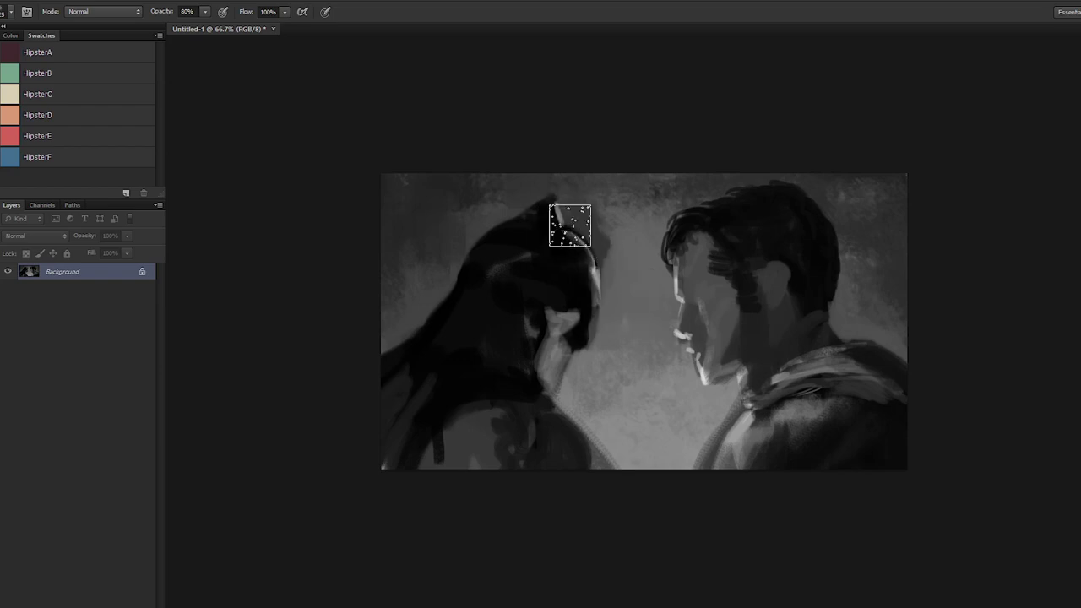
Step: Blend the upper background between the two heads with sampled greys, cleaning up around the left figure's cowl
alt+click(630, 242)
mouse_move(626, 237)
mouse_down()
mouse_move(608, 244)
mouse_move(596, 227)
mouse_up()
alt+click(572, 198)
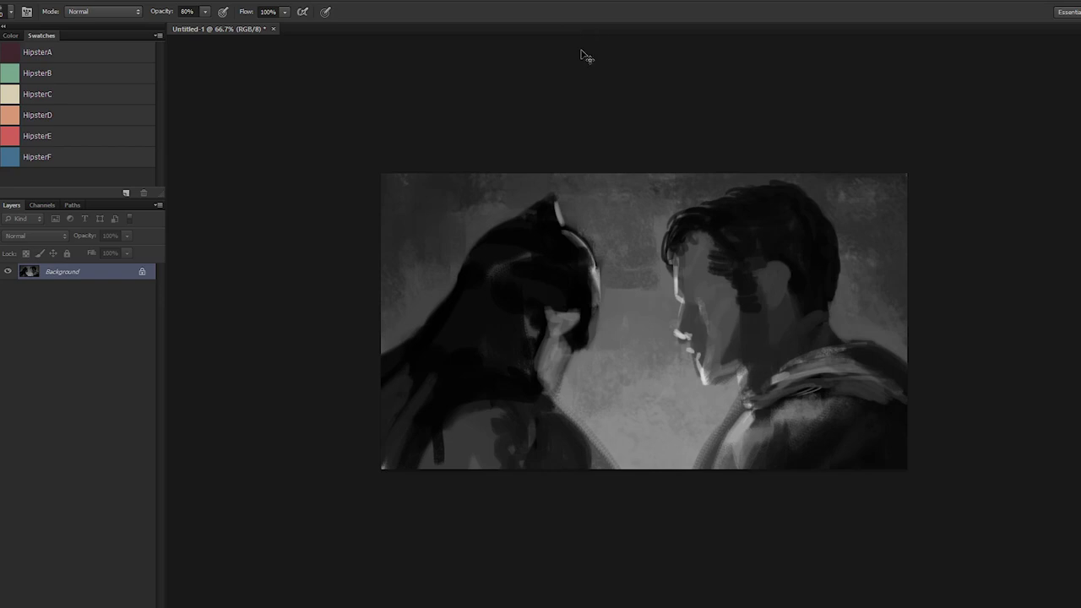
Step: Examine the overall composition at reduced size and in a horizontally flipped view
key(ctrl+minus)
key(ctrl+minus)
key(ctrl+minus)
key(ctrl+minus)
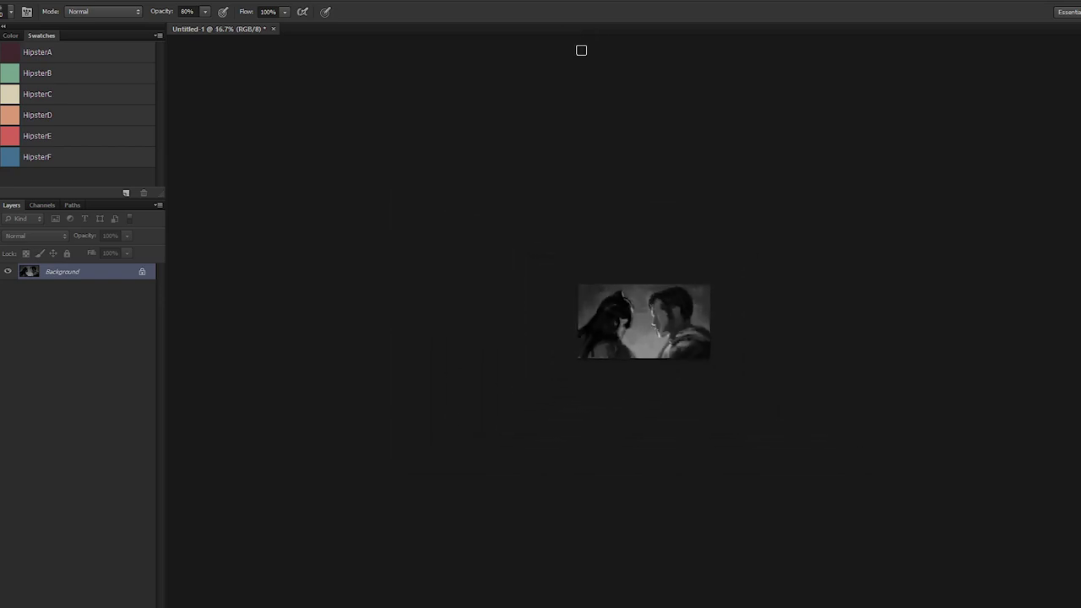
key(ctrl+plus)
key(ctrl+plus)
key(ctrl+plus)
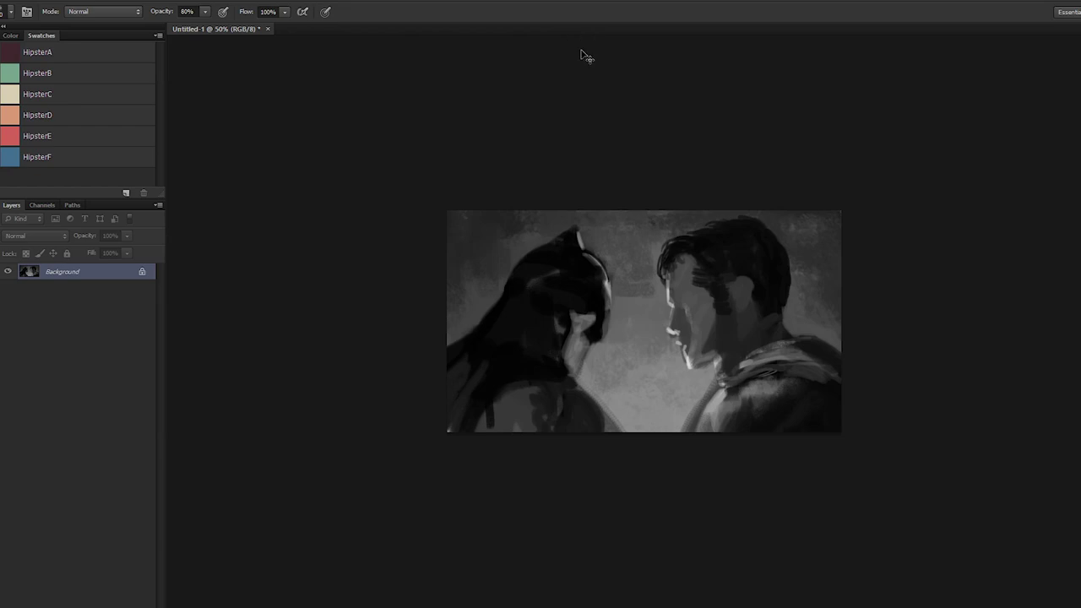
key(ctrl+shift+h)
key(ctrl+shift+h)
key(ctrl+shift+h)
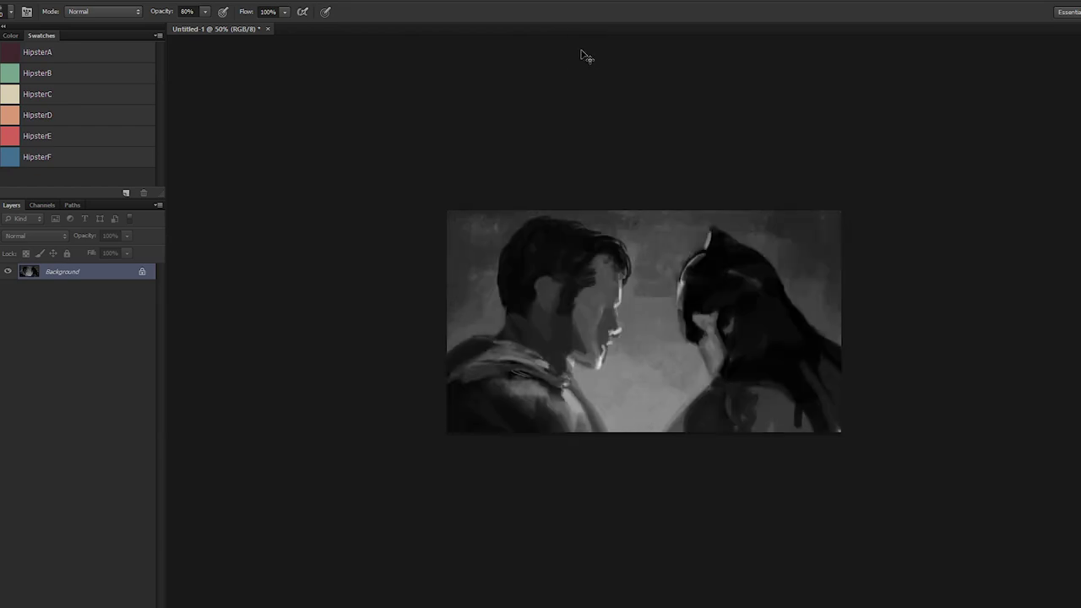
key(h)
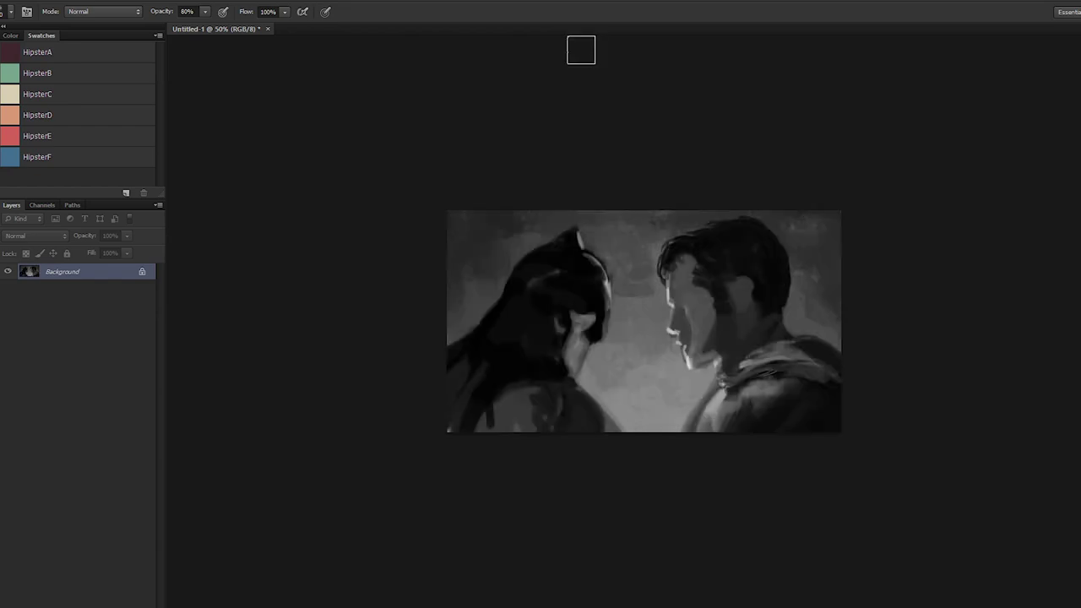
key(ctrl+plus)
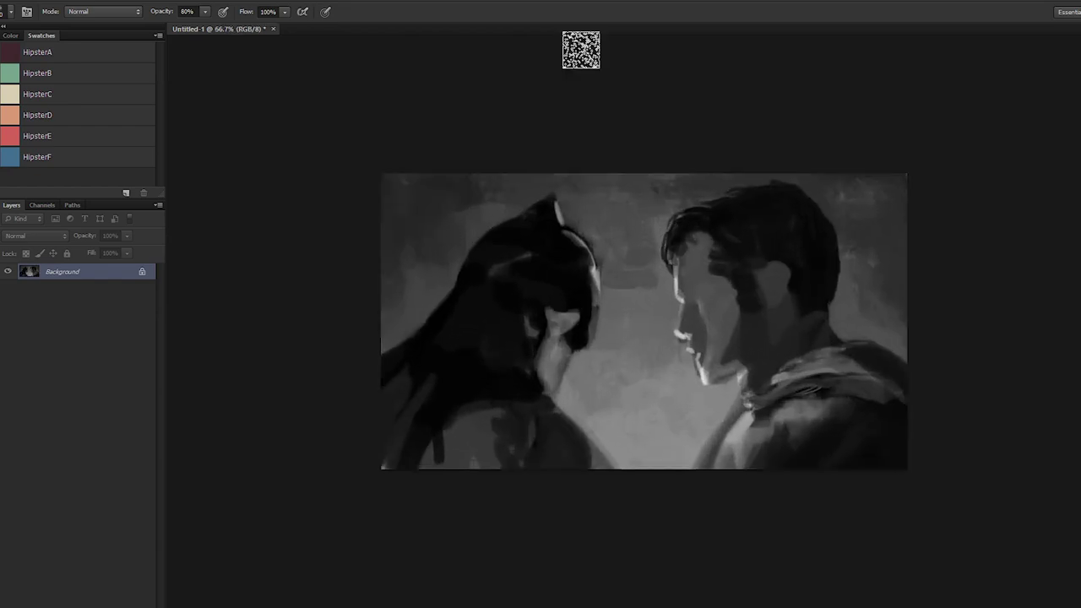
Step: Sample a dark grey and paint a lighter plane over the ear and side of the left figure's cowl
alt+click(542, 322)
alt+click(528, 331)
drag(551, 203, 523, 297)
alt+click(533, 242)
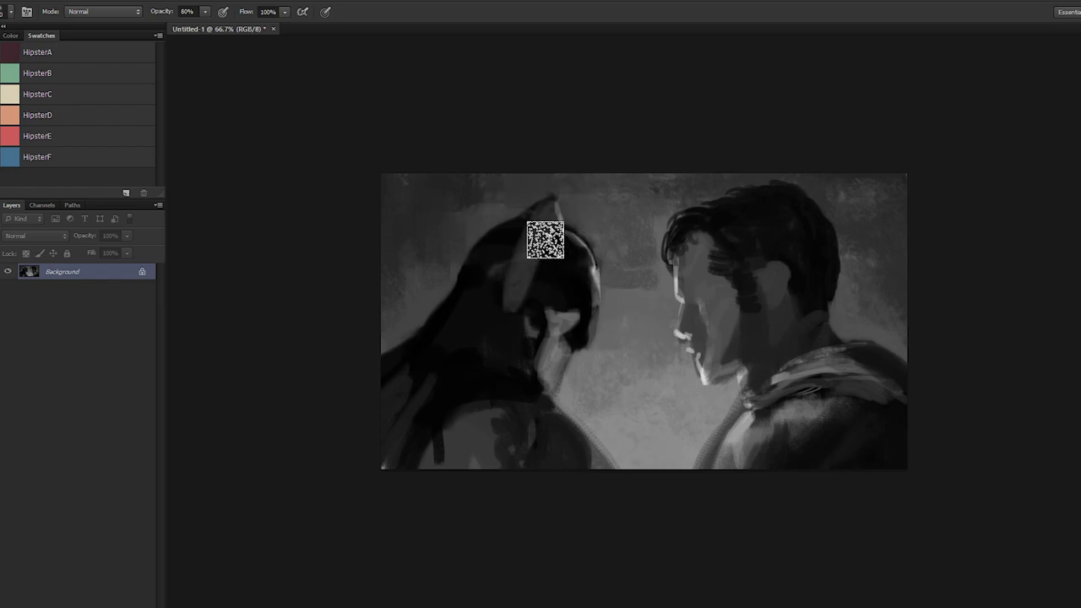
mouse_move(546, 239)
mouse_down()
mouse_move(540, 357)
mouse_move(588, 287)
mouse_move(583, 312)
mouse_up()
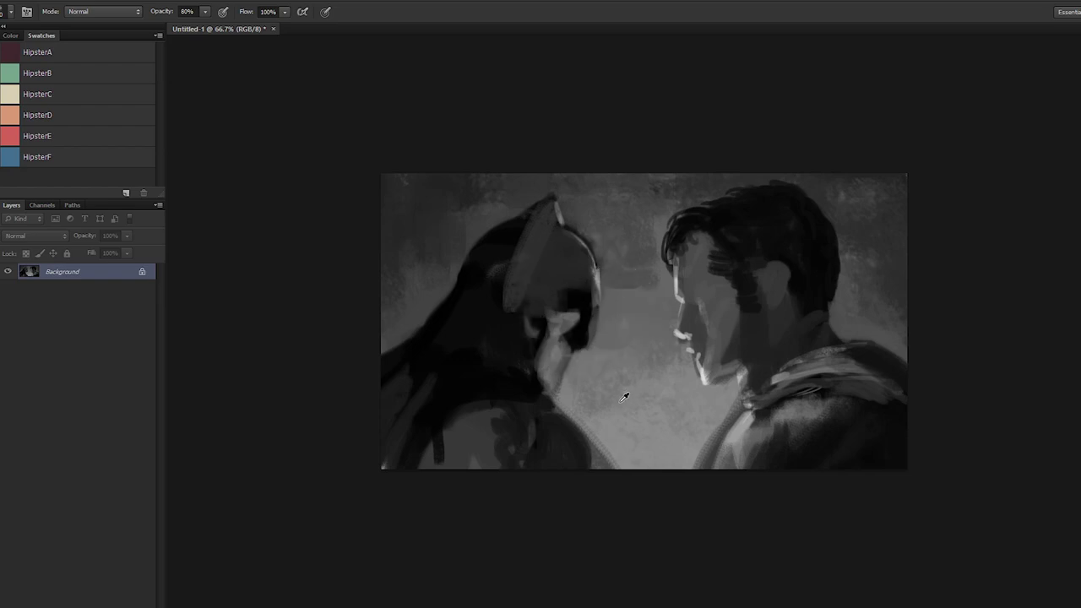
Step: Sample the mask's black to darken the cowl around the left figure's eye and nose and mark the mouth
alt+click(580, 300)
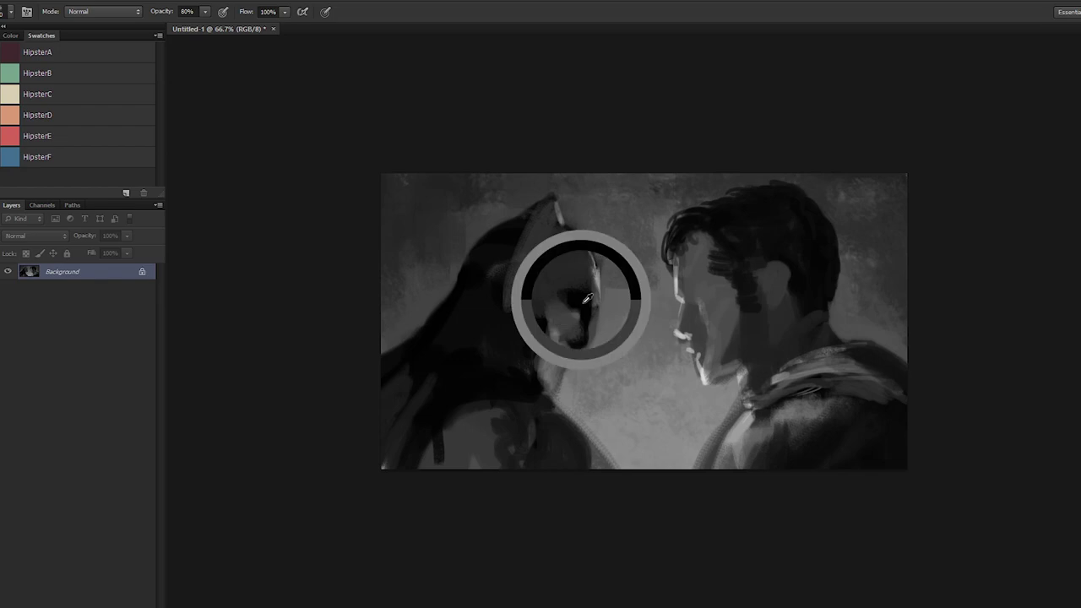
drag(558, 309, 571, 334)
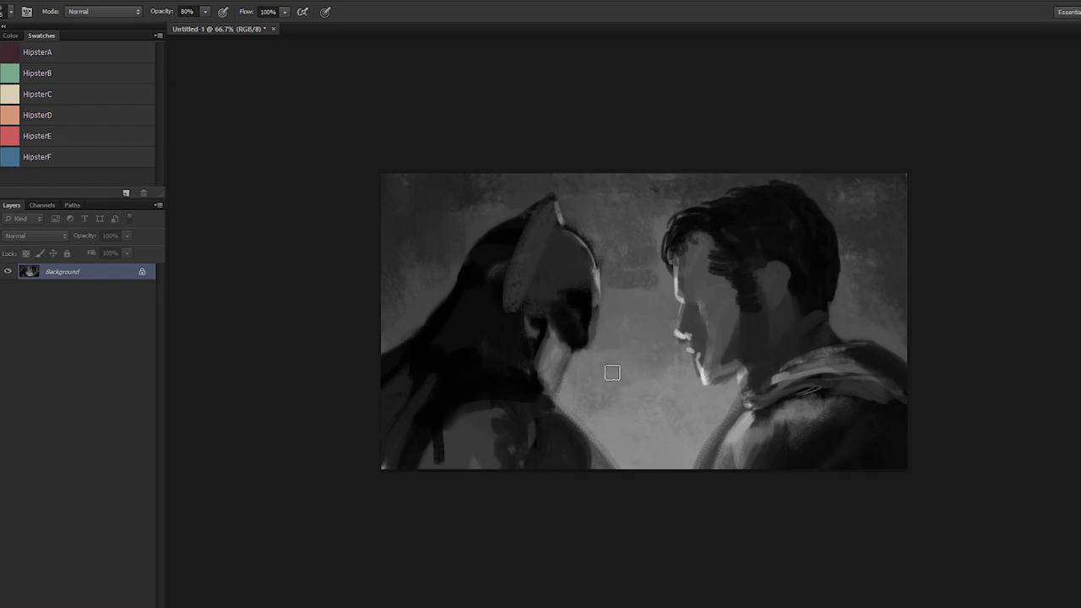
alt+click(576, 334)
Step: Clean up the front edge of the left figure's shoulder and chest with sampled tones
alt+click(599, 434)
alt+click(614, 426)
alt+click(591, 401)
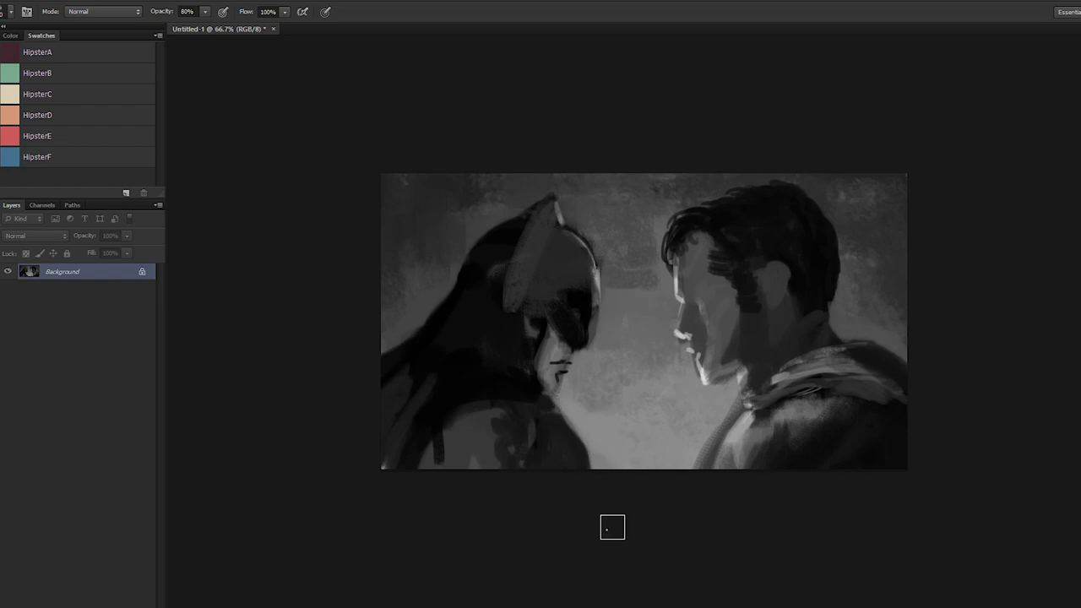
Step: Reshape and darken the left figure's shoulder with greys sampled from the body and cape
alt+click(491, 410)
mouse_move(473, 428)
mouse_down()
mouse_move(421, 455)
mouse_move(458, 401)
mouse_move(448, 409)
mouse_move(470, 427)
mouse_move(459, 382)
mouse_move(482, 405)
mouse_move(455, 438)
mouse_move(470, 461)
mouse_move(471, 452)
mouse_move(450, 455)
mouse_move(453, 433)
mouse_move(437, 463)
mouse_move(459, 423)
mouse_move(445, 440)
mouse_move(469, 442)
mouse_move(473, 412)
mouse_move(464, 451)
mouse_move(434, 448)
mouse_up()
alt+click(457, 382)
alt+click(447, 461)
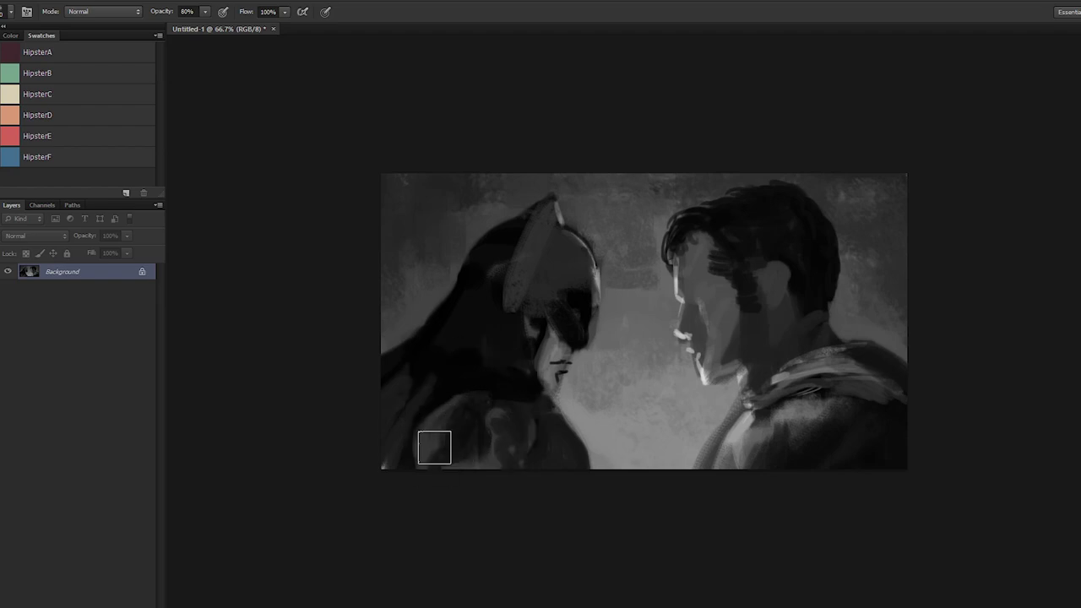
Step: Sample the cape's near-black tones and darken the cape behind the left figure's shoulder
alt+click(434, 375)
mouse_move(431, 376)
mouse_down()
mouse_move(393, 459)
mouse_move(402, 399)
mouse_move(365, 444)
mouse_up()
alt+click(444, 377)
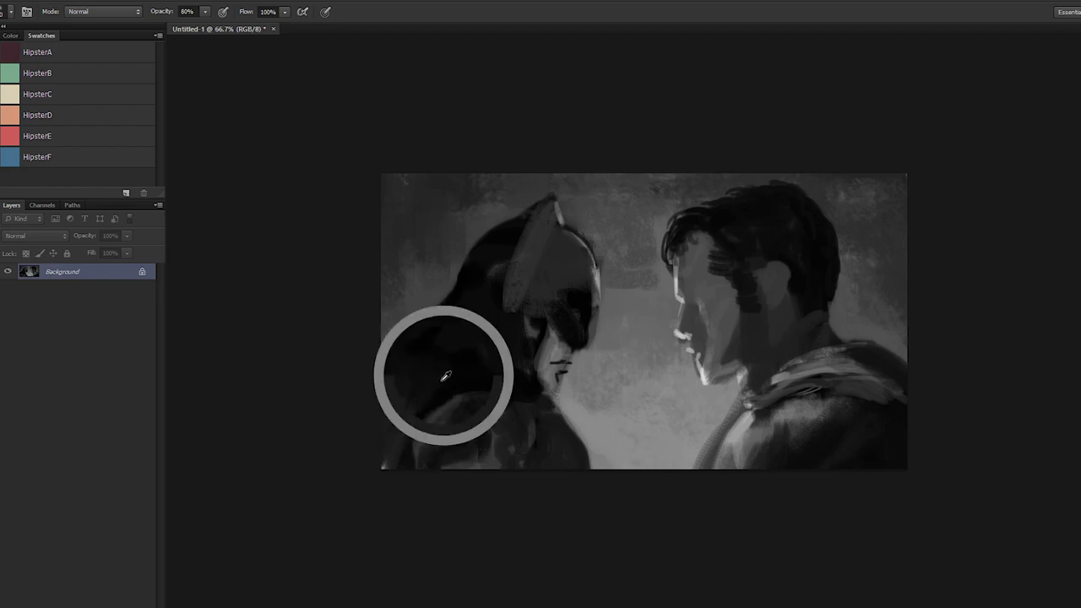
drag(439, 386, 395, 463)
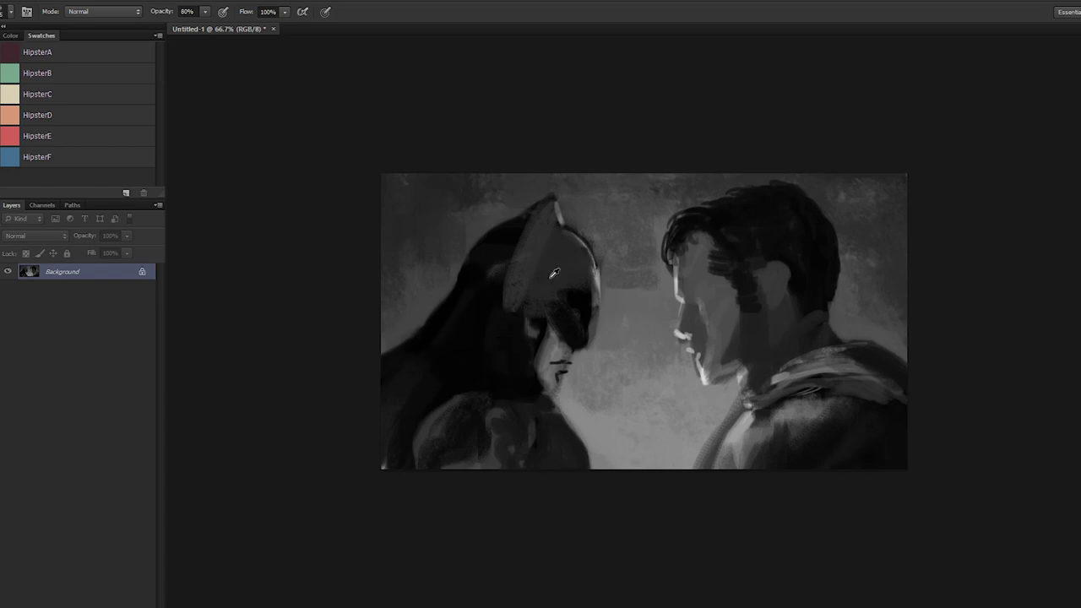
Step: Sample the mask's dark tones and refine the cowl's forehead along the highlighted front edge
alt+click(540, 344)
alt+click(576, 292)
alt+click(582, 299)
drag(561, 225, 581, 286)
alt+click(563, 257)
key(ctrl+plus)
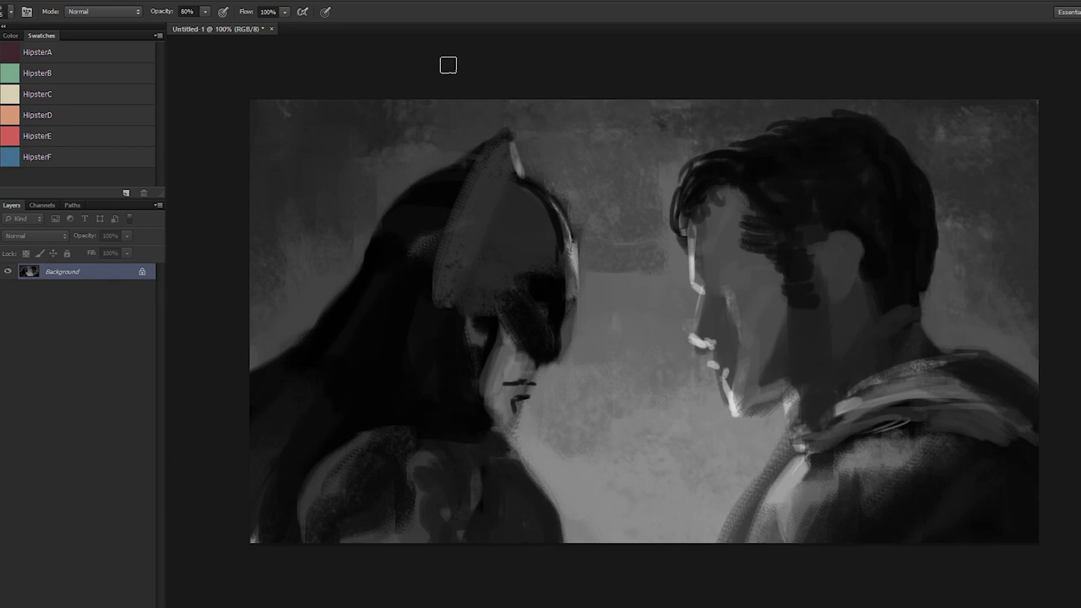
key(ctrl+minus)
key(ctrl+minus)
key(ctrl+plus)
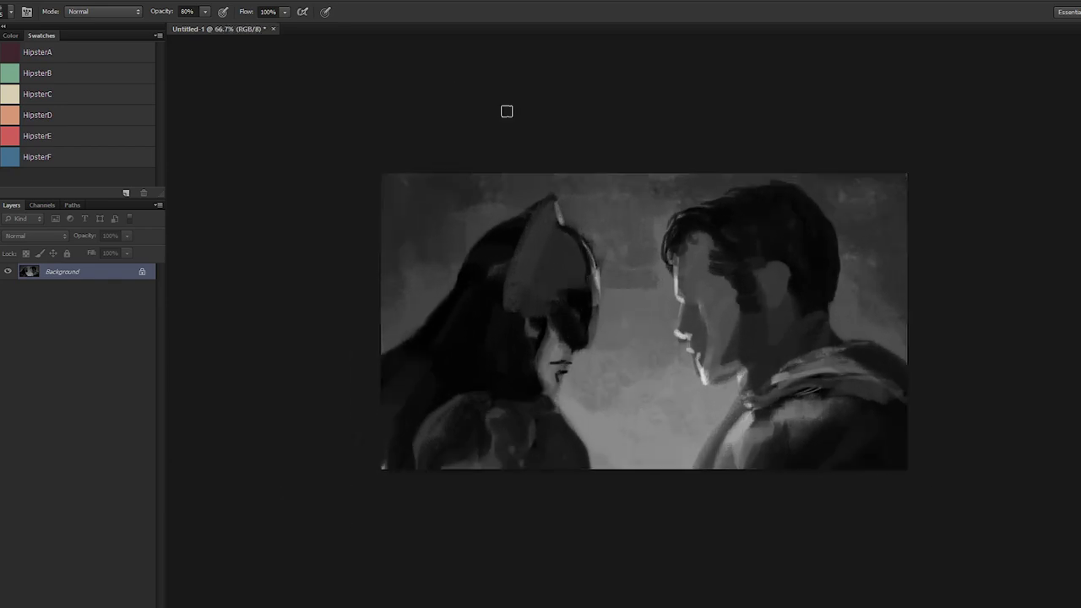
Step: Sample the cowl's grey and lighten the back of the left figure's head with a larger brush
alt+click(542, 245)
mouse_move(471, 258)
mouse_down()
mouse_move(456, 284)
mouse_move(469, 286)
mouse_up()
alt+click(479, 247)
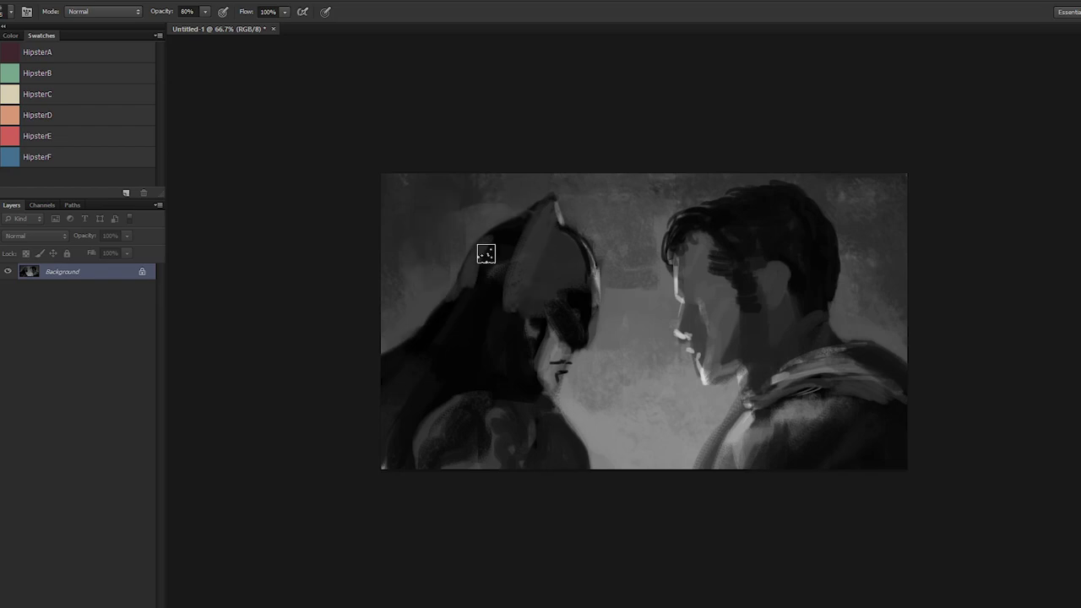
key(])
drag(494, 235, 474, 287)
drag(498, 229, 487, 264)
Step: Blend the grey plane across the side of the cowl and down into the left figure's cape
alt+click(474, 321)
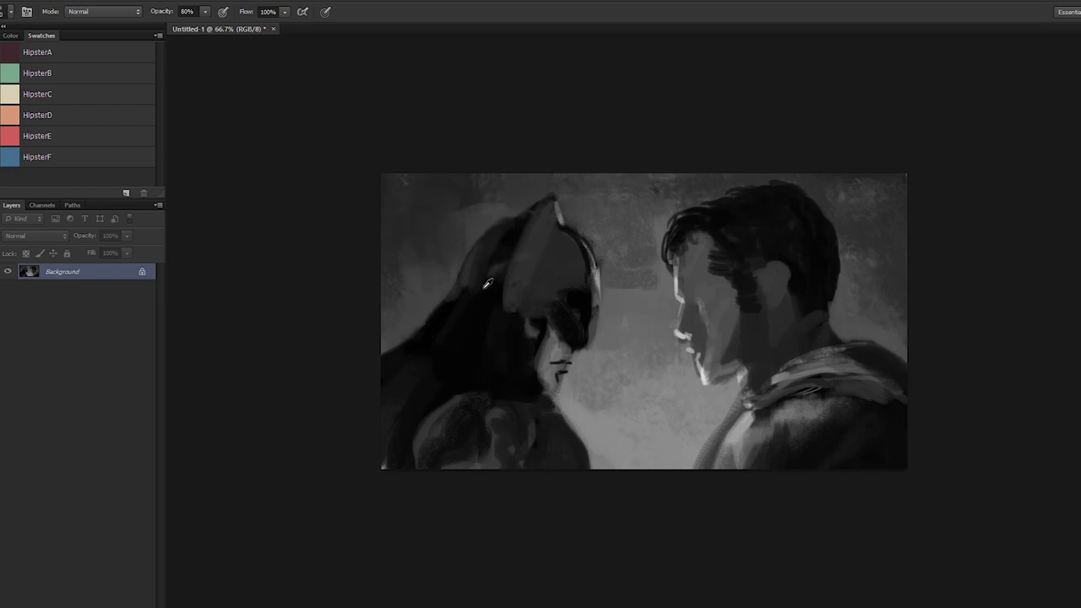
alt+click(461, 293)
alt+click(471, 274)
mouse_move(492, 304)
mouse_down()
mouse_move(447, 373)
mouse_move(501, 292)
mouse_move(514, 247)
mouse_move(488, 291)
mouse_move(513, 267)
mouse_up()
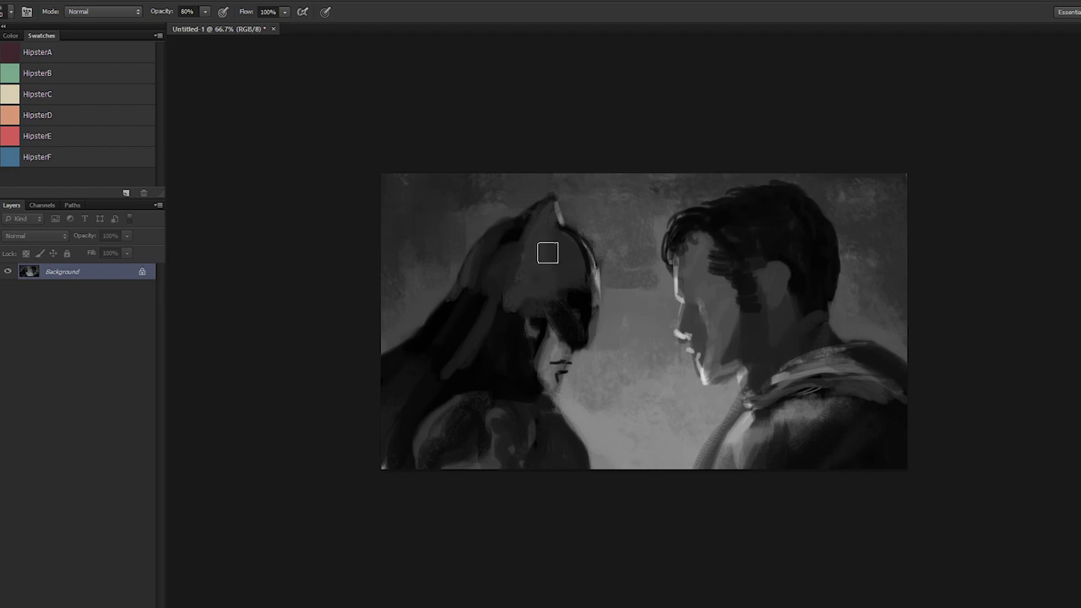
Step: Sample the cowl's dark grey and darken its side below the ear with an enlarged brush
alt+click(513, 218)
key(])
drag(541, 234, 536, 258)
alt+click(547, 227)
key(])
key(])
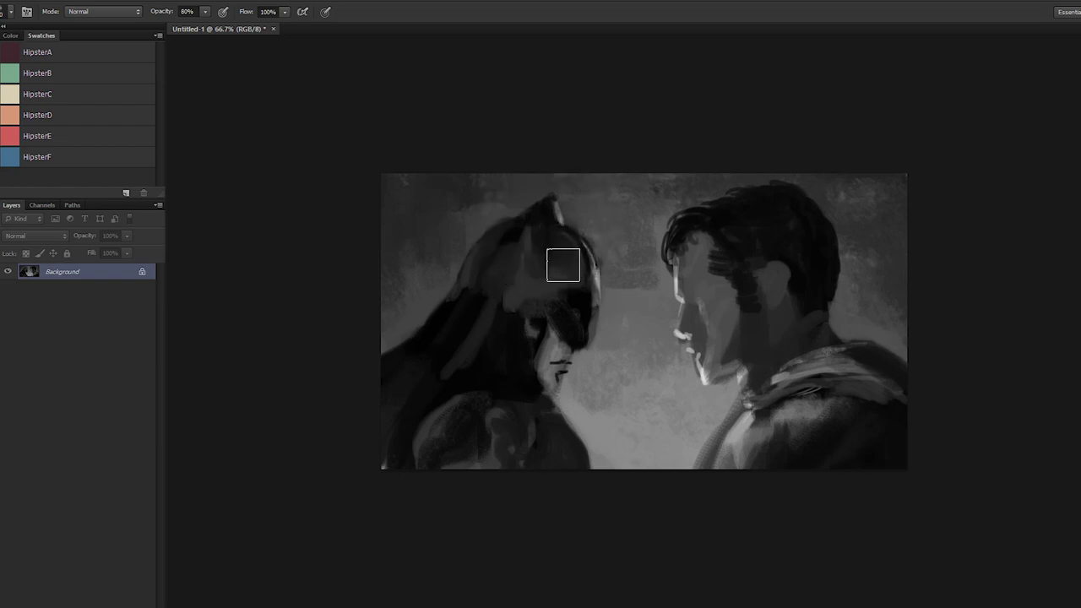
Step: Sample the mask's tones with a smaller brush and refine the left figure's brow, eye area and nose
key(bracketleft)
key(bracketleft)
alt+click(566, 284)
click(557, 320)
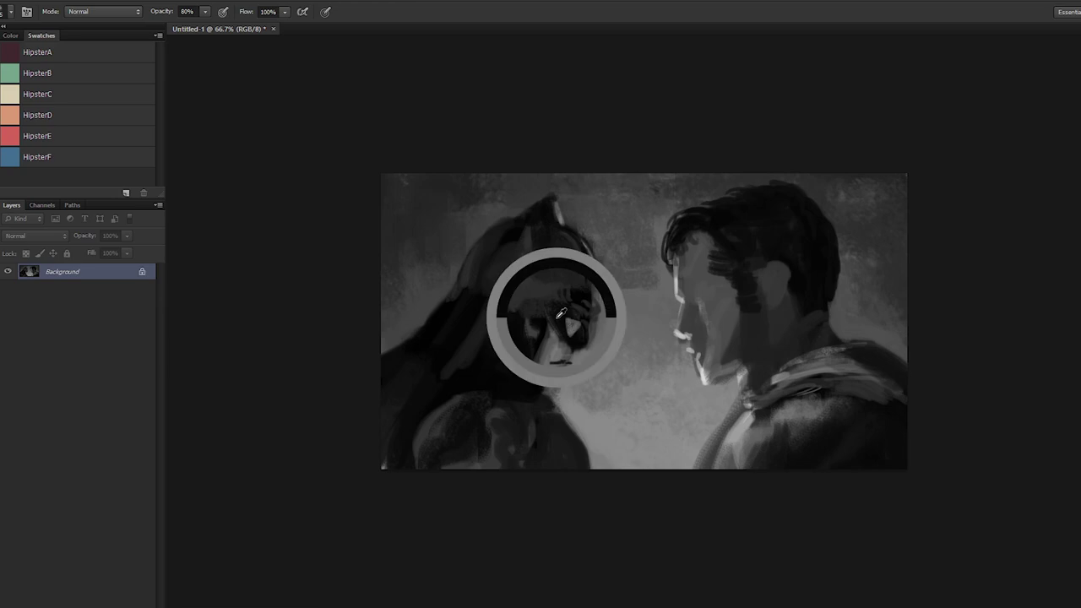
click(573, 334)
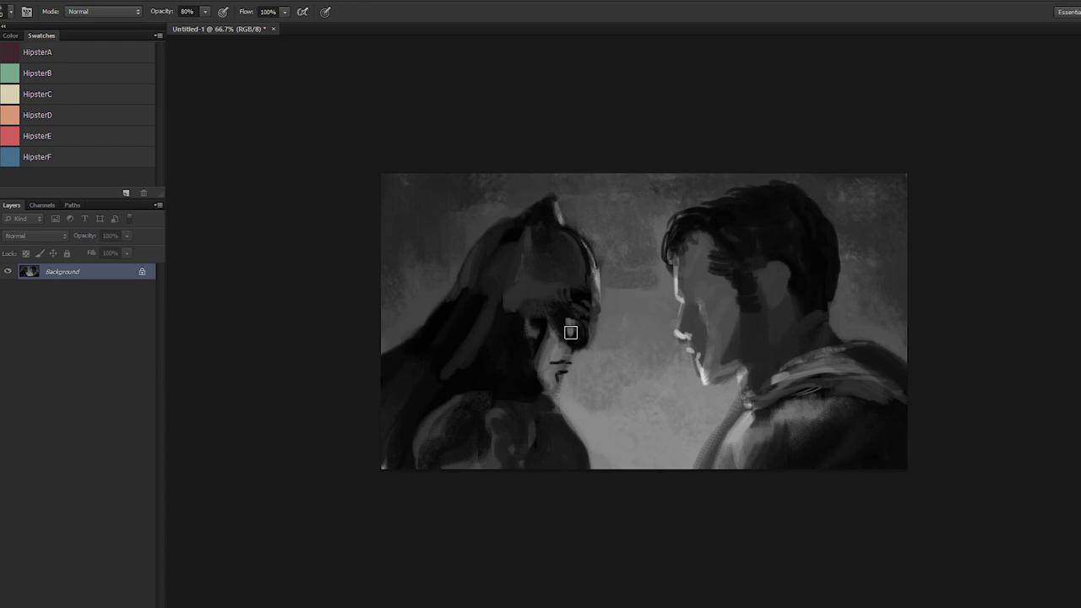
click(578, 328)
click(599, 337)
Step: Sample tones along the front of the cowl and widen the light highlight on its forehead edge
alt+click(584, 273)
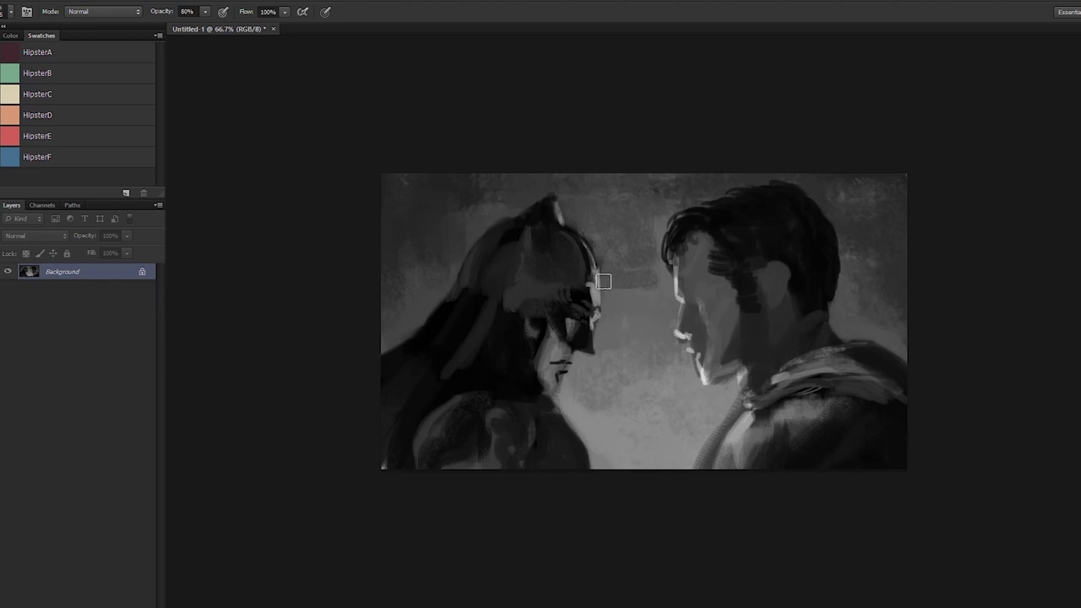
alt+click(586, 254)
mouse_move(596, 272)
mouse_down()
mouse_move(591, 245)
mouse_move(599, 273)
mouse_up()
Step: Sample the cape's dark greys and blend the cape above the left figure's shoulder
alt+click(473, 330)
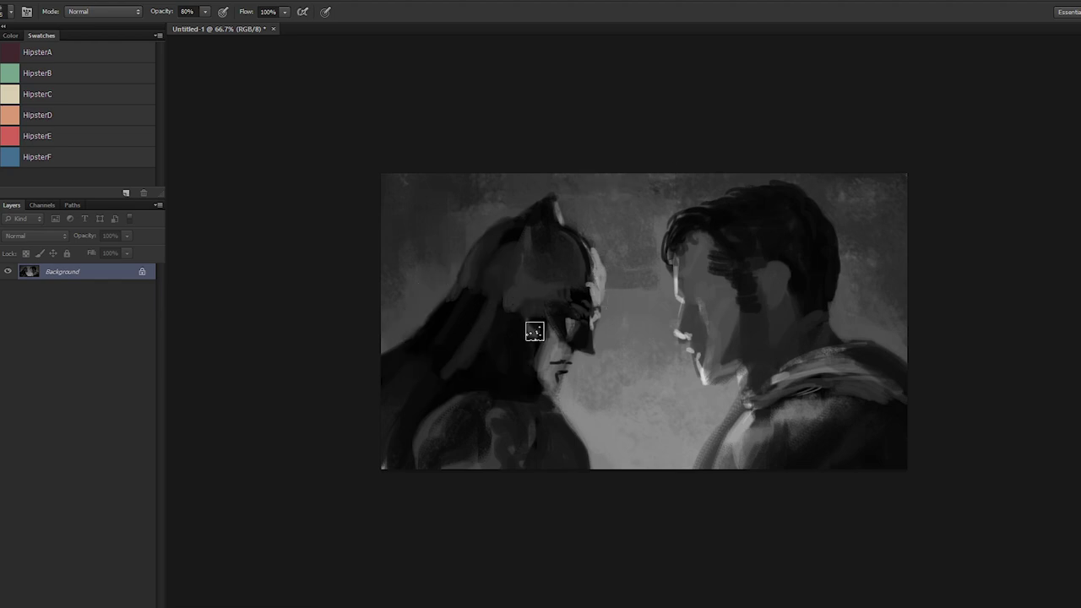
alt+click(470, 357)
mouse_move(462, 360)
mouse_down()
mouse_move(445, 383)
mouse_move(439, 374)
mouse_up()
alt+click(476, 381)
alt+click(463, 361)
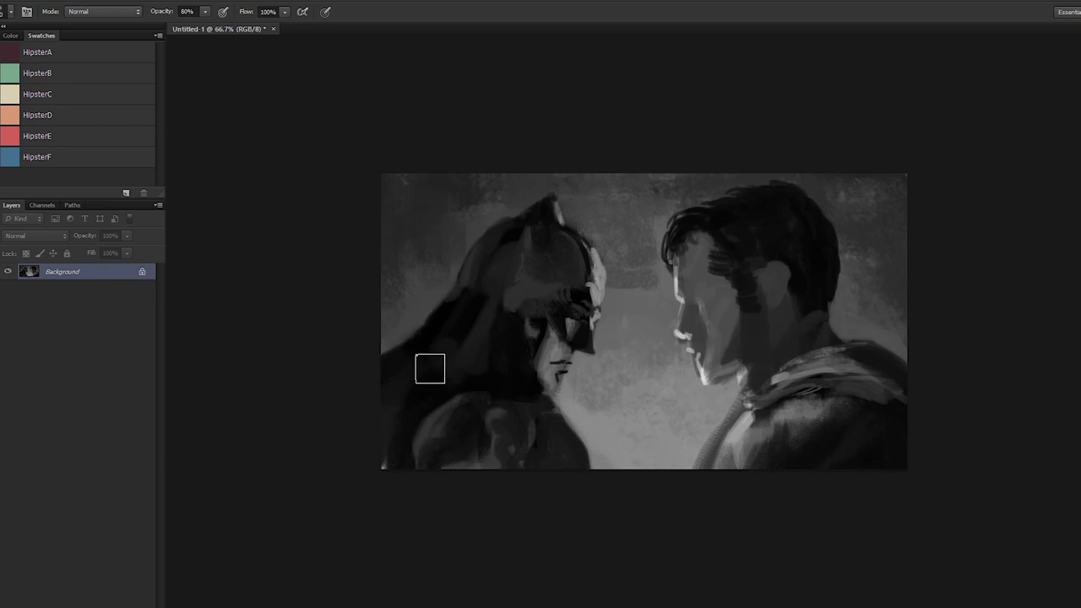
Step: Sample the cape's darker tones and repaint the back of the cape down to the canvas's lower corner
alt+click(470, 337)
alt+click(462, 329)
drag(454, 341, 399, 382)
alt+click(479, 304)
alt+click(444, 348)
alt+click(382, 441)
click(383, 468)
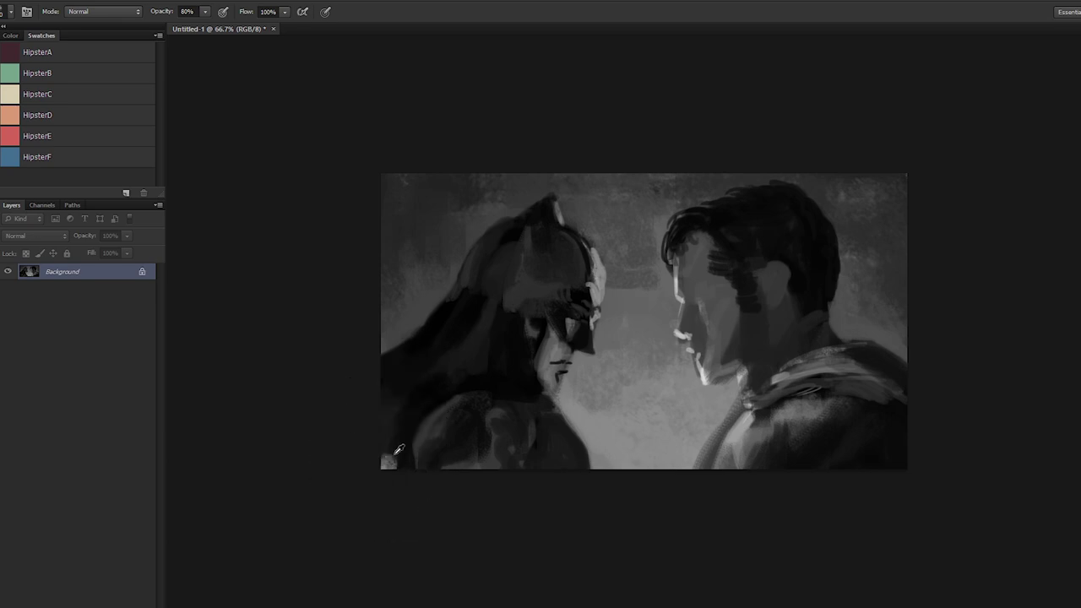
alt+click(397, 449)
click(394, 455)
alt+click(386, 458)
Step: Sample the light background grey and paint bright strokes on the left figure's chest and front edge
alt+click(567, 449)
mouse_move(633, 445)
alt+mouse_down()
mouse_move(633, 342)
mouse_move(633, 365)
alt+mouse_up()
alt+click(622, 426)
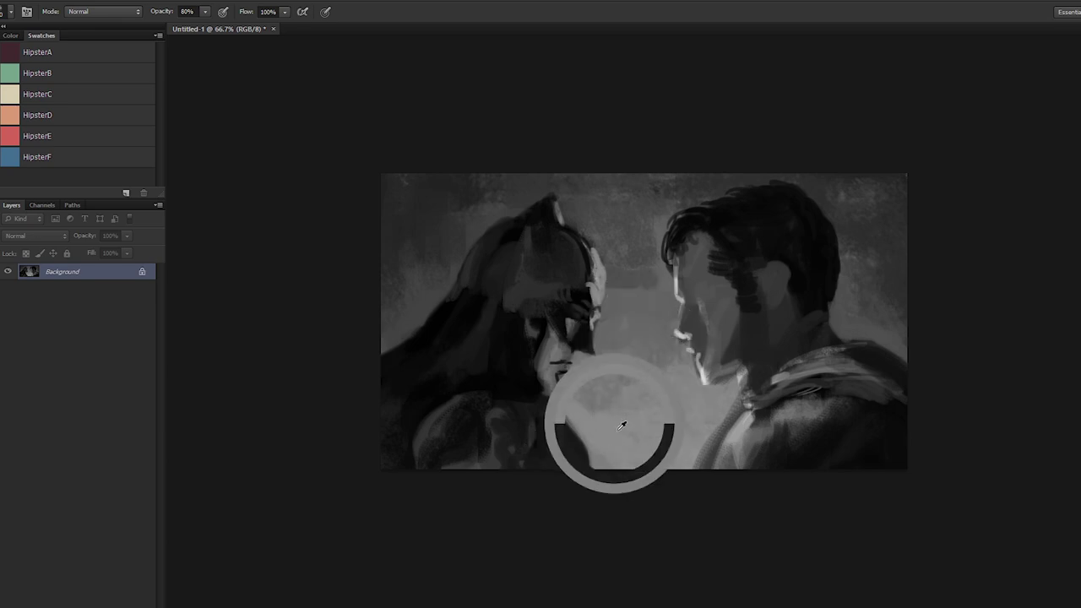
mouse_move(518, 409)
mouse_down()
mouse_move(549, 424)
mouse_move(518, 415)
mouse_move(490, 440)
mouse_move(498, 413)
mouse_move(491, 452)
mouse_move(519, 433)
mouse_move(515, 421)
mouse_move(590, 461)
mouse_move(570, 443)
mouse_move(574, 468)
mouse_up()
key([)
key([)
key([)
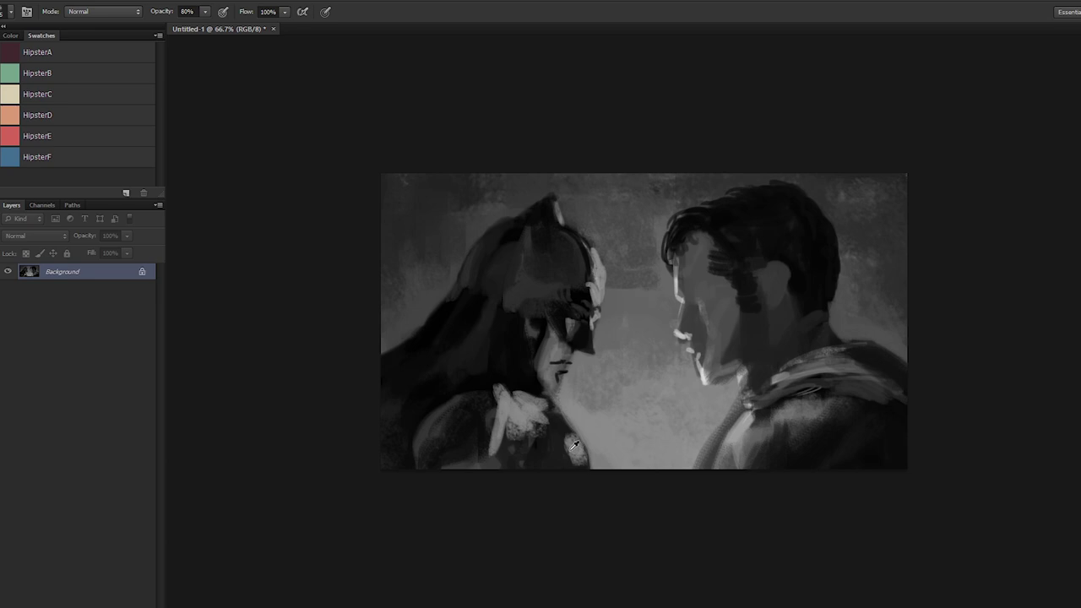
Step: Soften the light patch at the torso's front edge and shape the bright chest highlight with sampled tones
alt+click(571, 449)
alt+click(566, 434)
alt+click(559, 446)
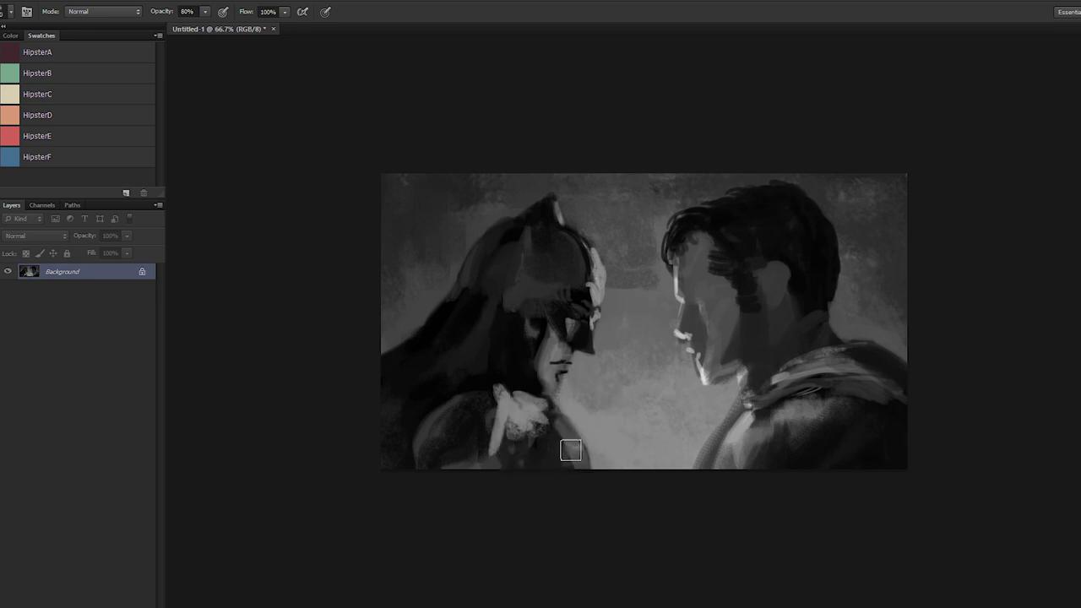
alt+click(526, 405)
mouse_move(525, 404)
mouse_down()
mouse_move(541, 407)
mouse_move(546, 426)
mouse_up()
alt+click(523, 375)
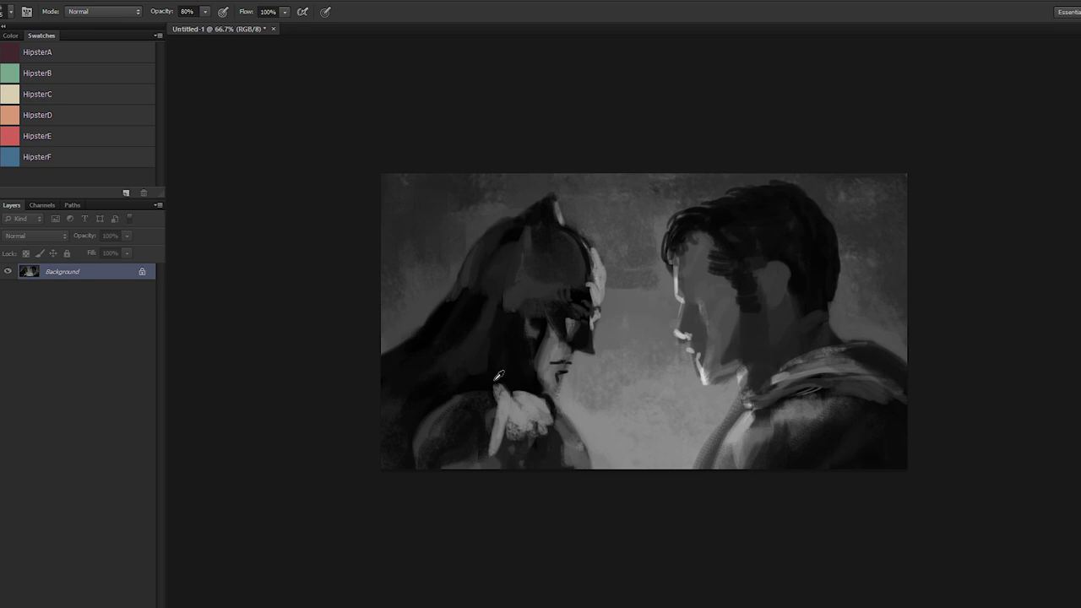
Step: Sample the chest highlight and paint a thin light rim along the top of the left figure's shoulder
alt+click(507, 412)
alt+click(506, 365)
alt+click(520, 402)
alt+click(436, 407)
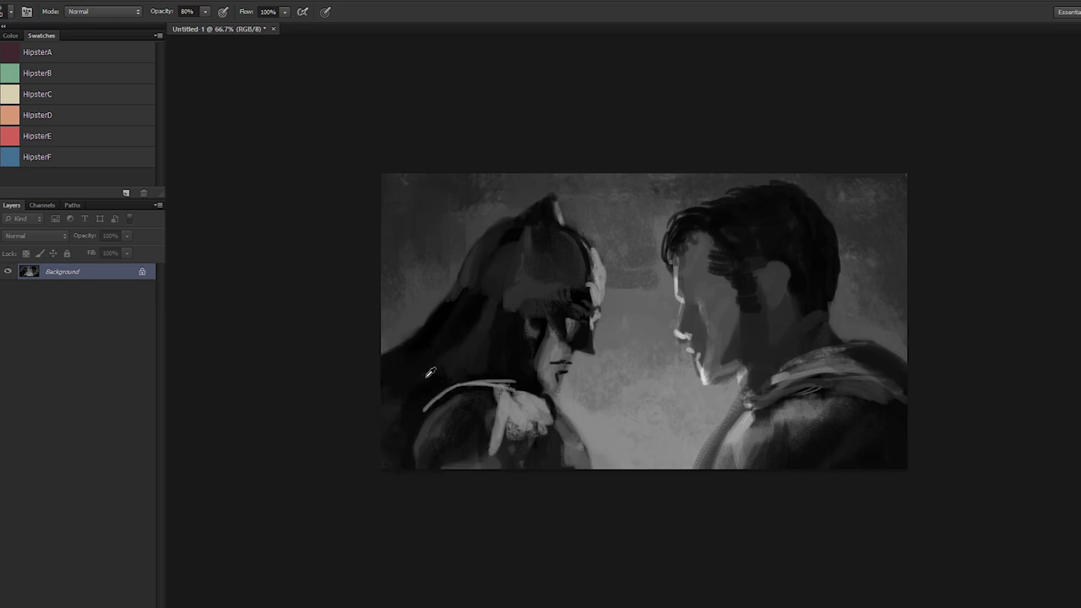
Step: Sample the cape's dark tones and trim the light shoulder rim back towards the collar
alt+click(442, 392)
drag(453, 385, 429, 409)
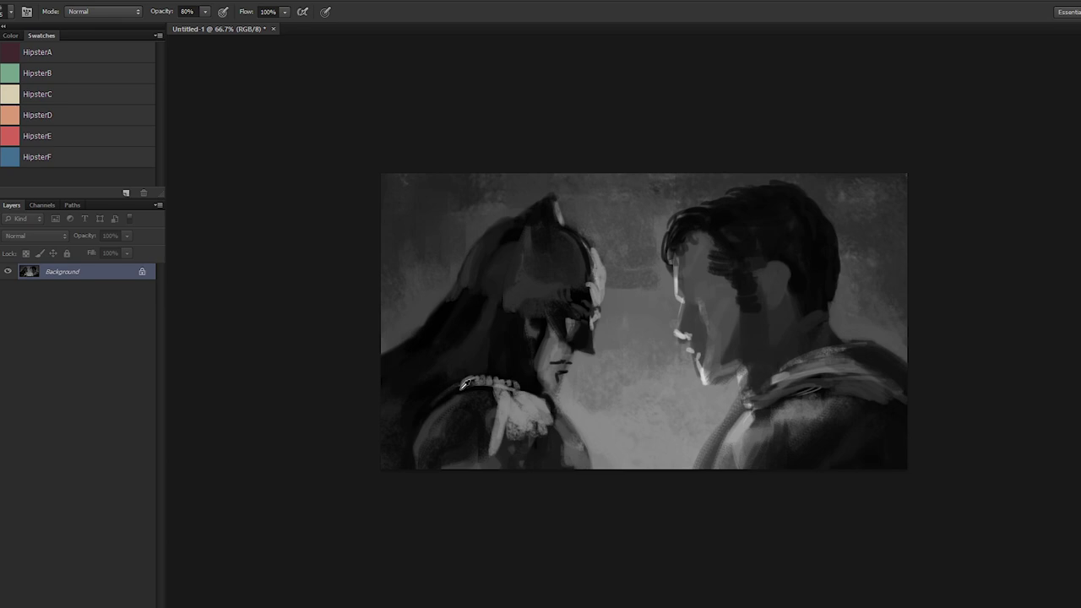
alt+click(481, 379)
alt+click(486, 372)
key(3)
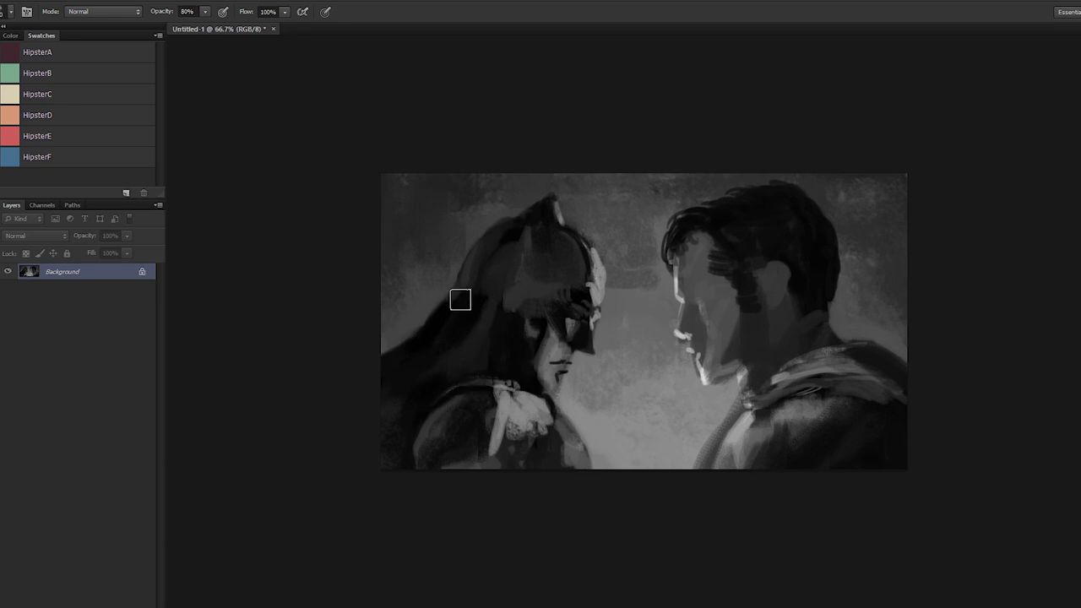
Step: Sample the cape's dark tone and paint long diagonal folds down the back of the cape
alt+click(406, 400)
drag(411, 353, 366, 421)
drag(416, 393, 379, 441)
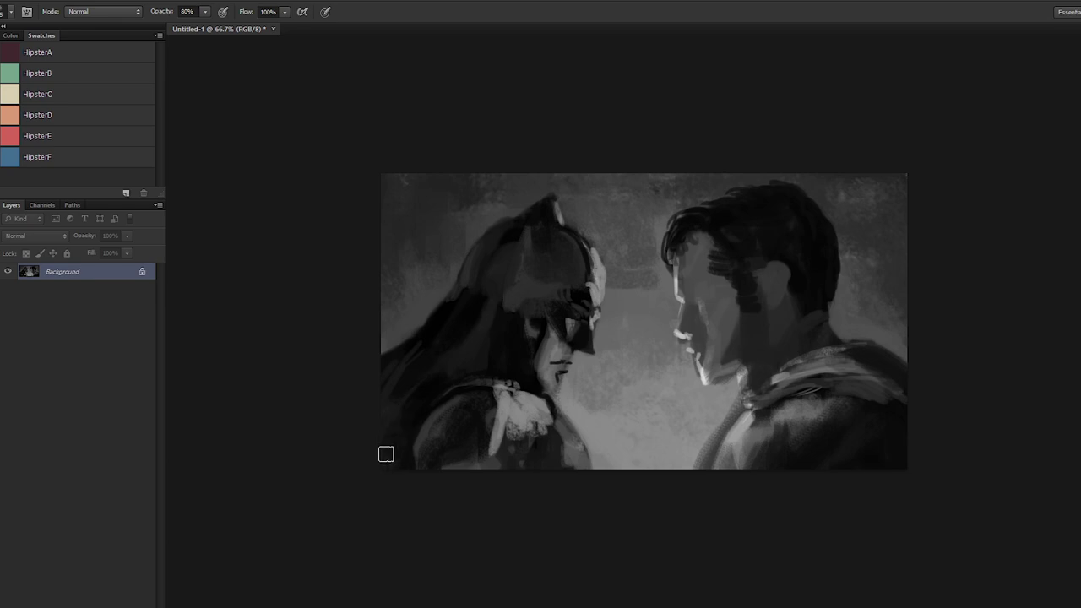
Step: Sample a light chest tone and streak highlights along the cape folds, reworking them with sampled cape tones
alt+click(521, 394)
drag(387, 420, 426, 384)
alt+click(402, 385)
drag(423, 344, 381, 404)
alt+click(417, 346)
mouse_move(425, 343)
mouse_down()
mouse_move(383, 384)
mouse_move(401, 386)
mouse_move(387, 402)
mouse_up()
Step: Adjust the brush size and refine the cape's diagonal fold with tones sampled beside it
key(bracketright)
key(bracketright)
alt+click(403, 386)
key(bracketleft)
alt+click(413, 369)
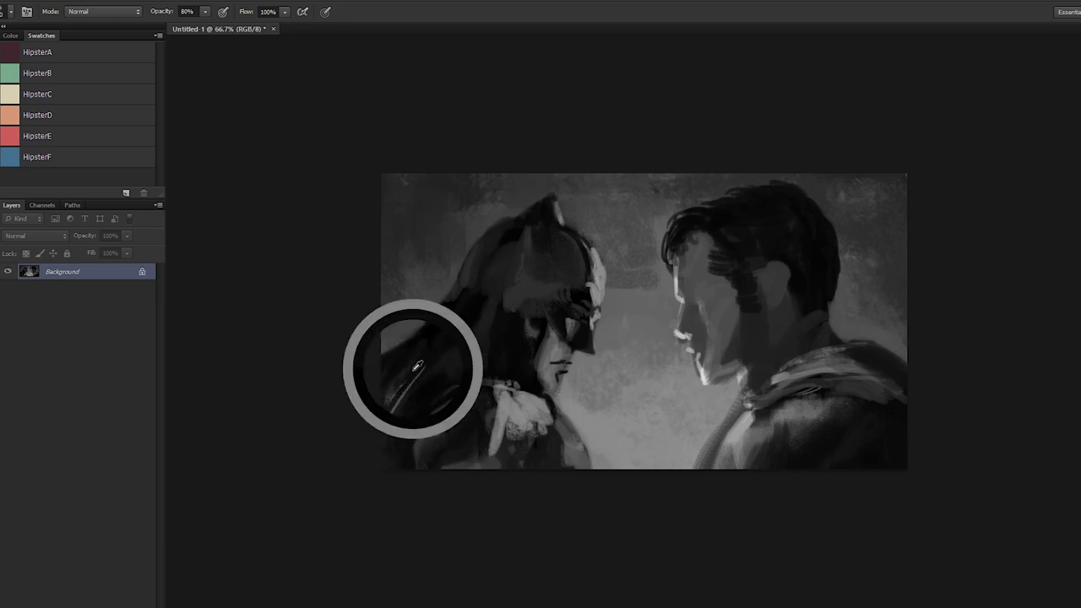
drag(427, 357, 382, 425)
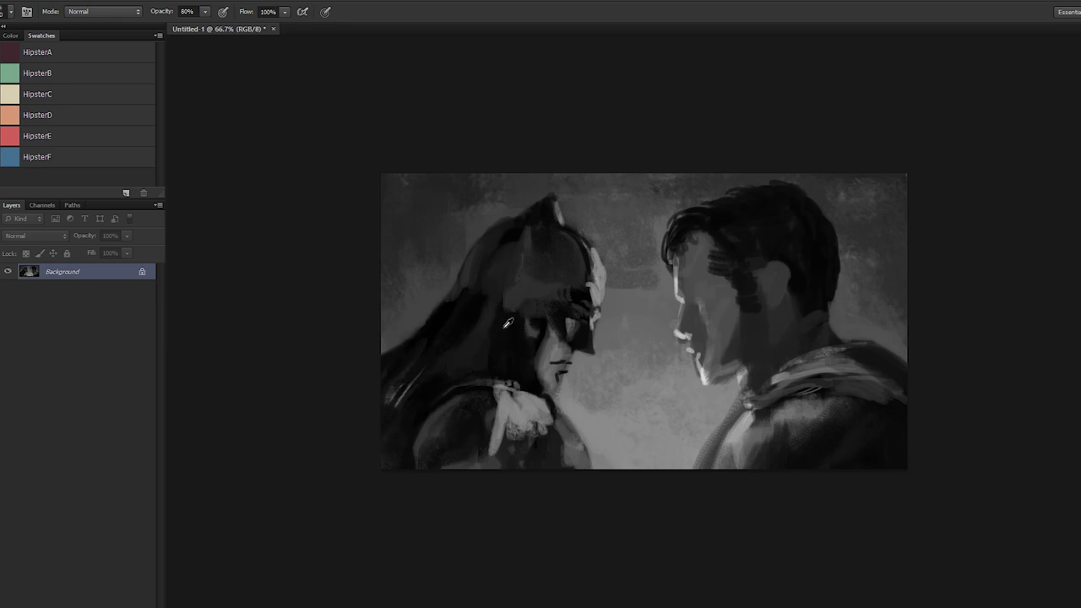
Step: Vary the brush size and blend the cowl's grey into the dark area beside the left figure's cheek
key(bracketright)
key(bracketright)
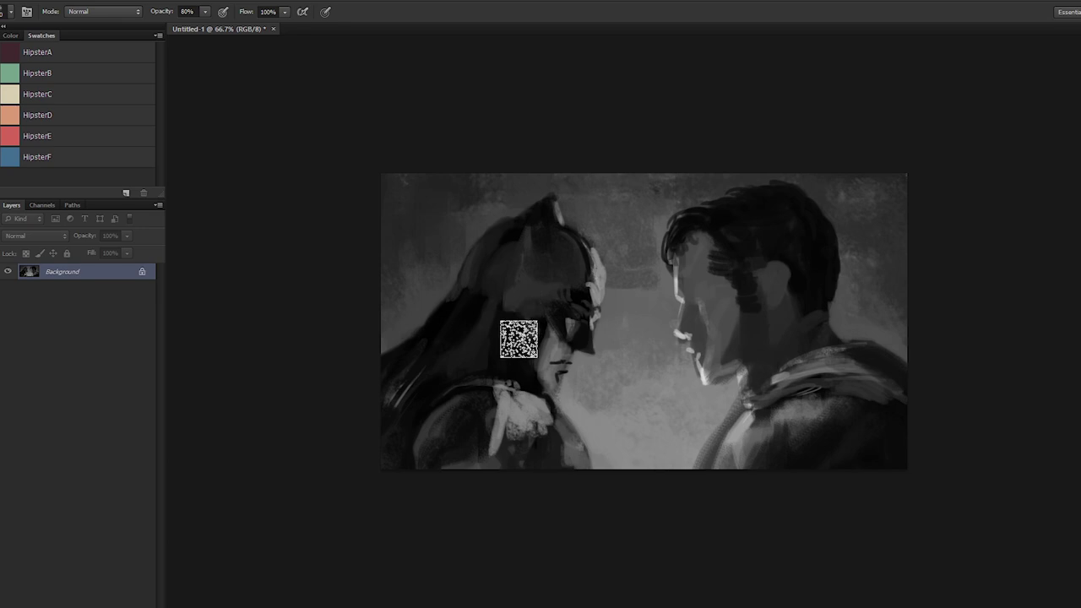
key(bracketleft)
key(bracketleft)
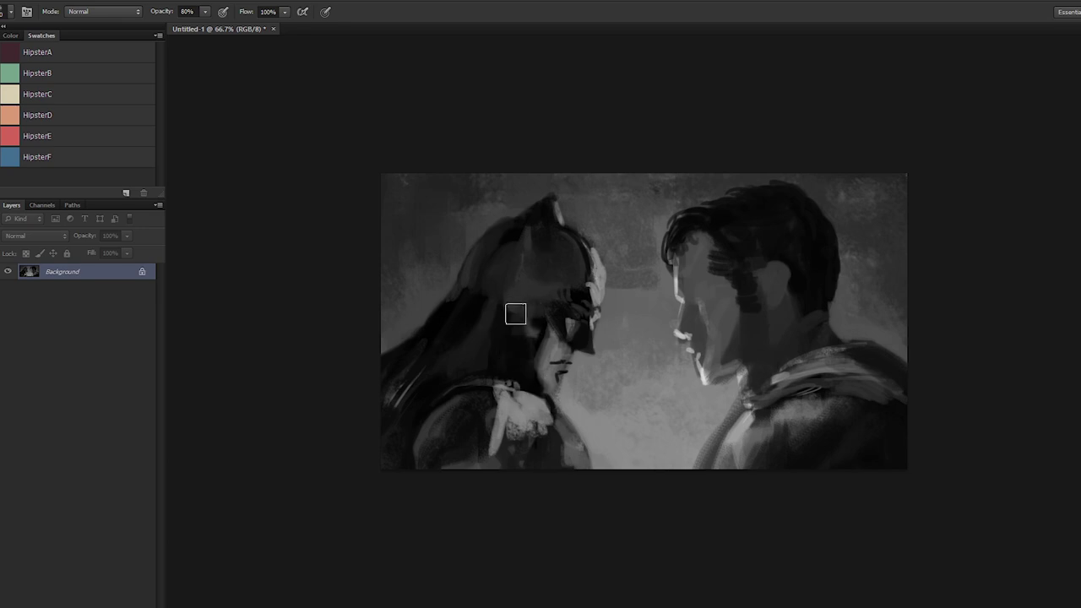
key(bracketright)
key(bracketright)
key(alt)
alt+click(525, 267)
alt+click(520, 287)
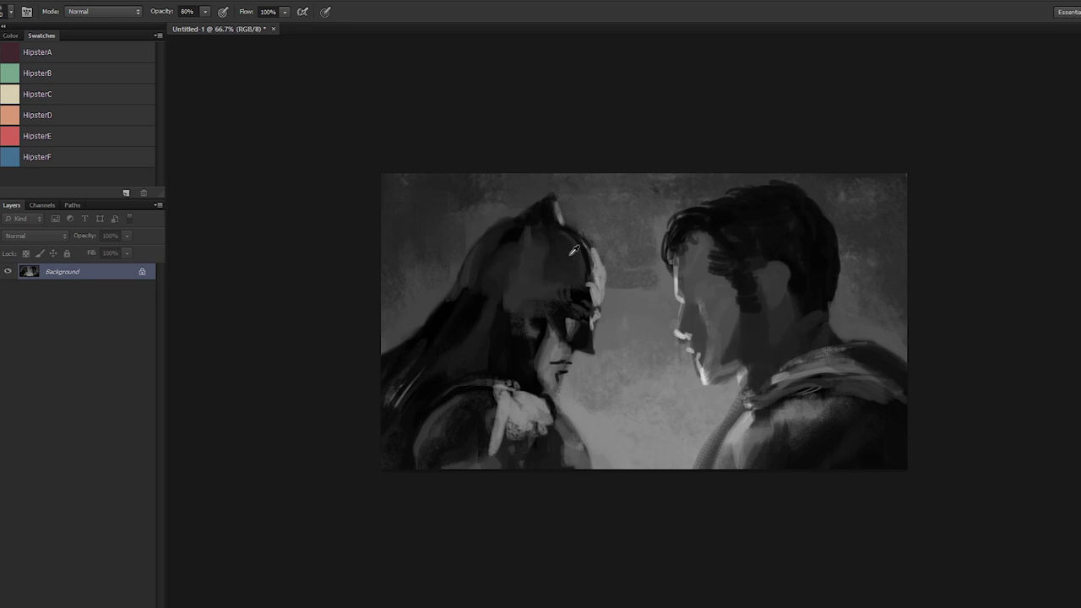
Step: Sample the cowl's greys and smooth the tones across the back of the head and the forehead
alt+click(505, 263)
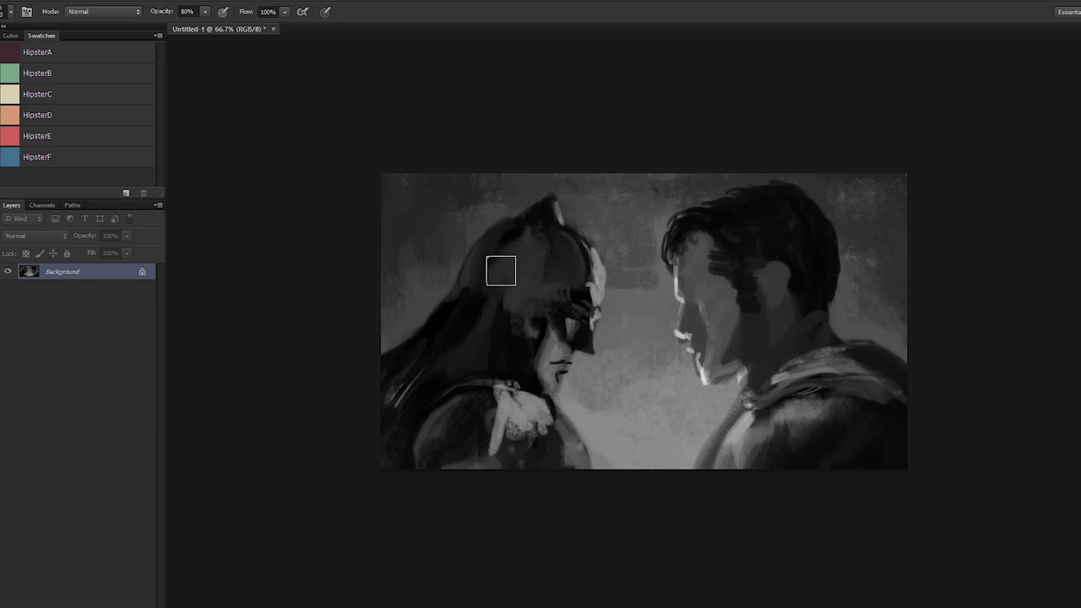
mouse_move(511, 241)
mouse_down()
mouse_move(489, 282)
mouse_move(507, 249)
mouse_move(492, 268)
mouse_move(522, 255)
mouse_up()
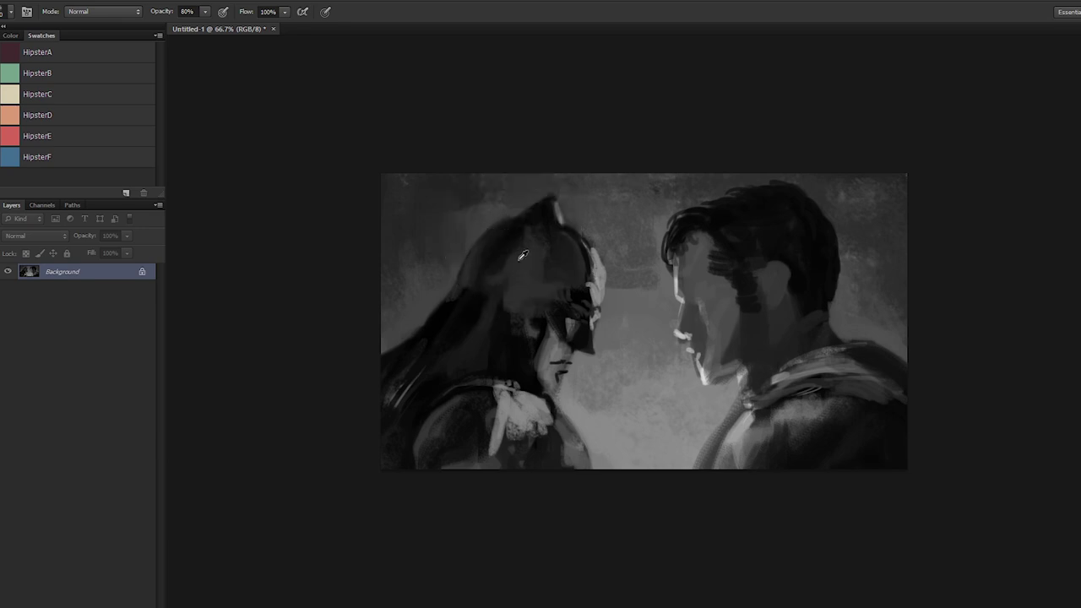
alt+click(509, 229)
alt+click(513, 250)
mouse_move(581, 274)
mouse_down()
mouse_move(564, 280)
mouse_move(574, 268)
mouse_up()
alt+click(535, 288)
alt+click(529, 284)
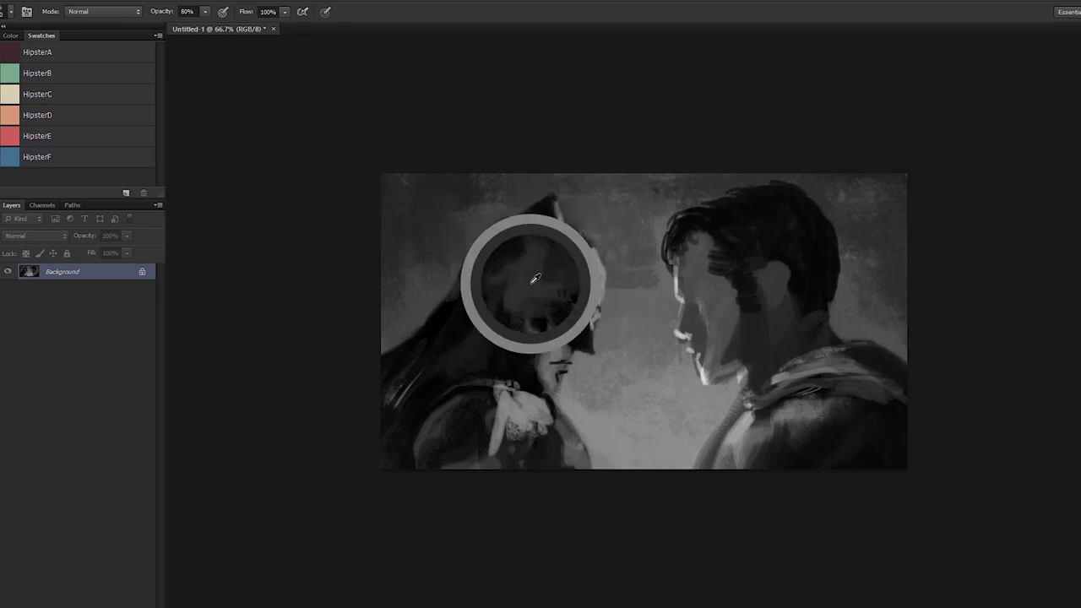
Step: Sample darker cowl tones and texture the side of the cowl with a larger brush
alt+click(538, 210)
key(bracketright)
key(bracketright)
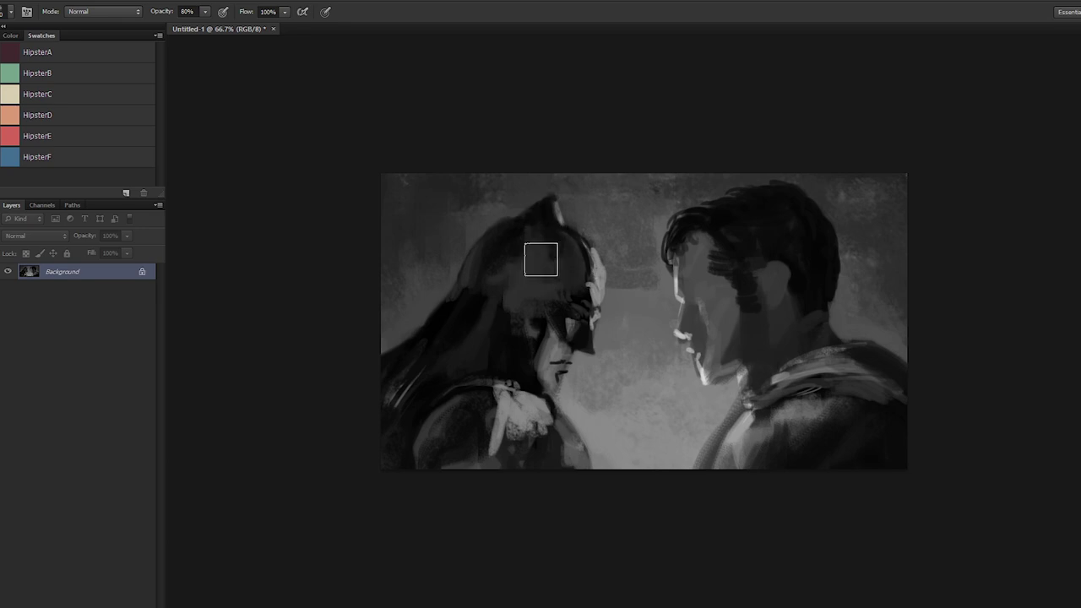
alt+click(556, 258)
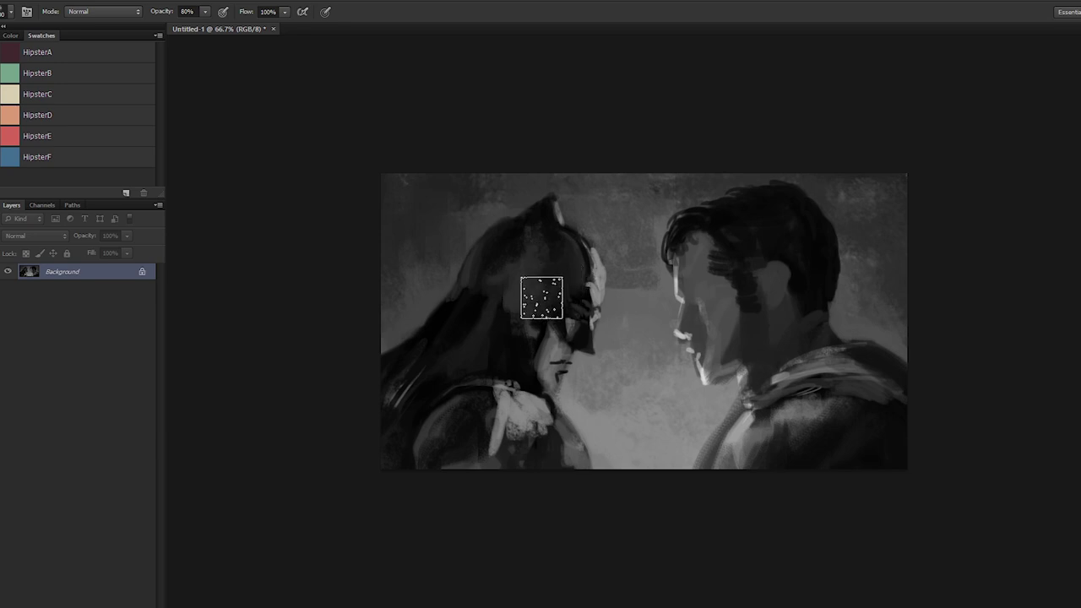
Step: Sample the torso's tones and rework the chest highlight, the dark upper arm and the torso's front edge
alt+click(519, 430)
drag(517, 411, 494, 472)
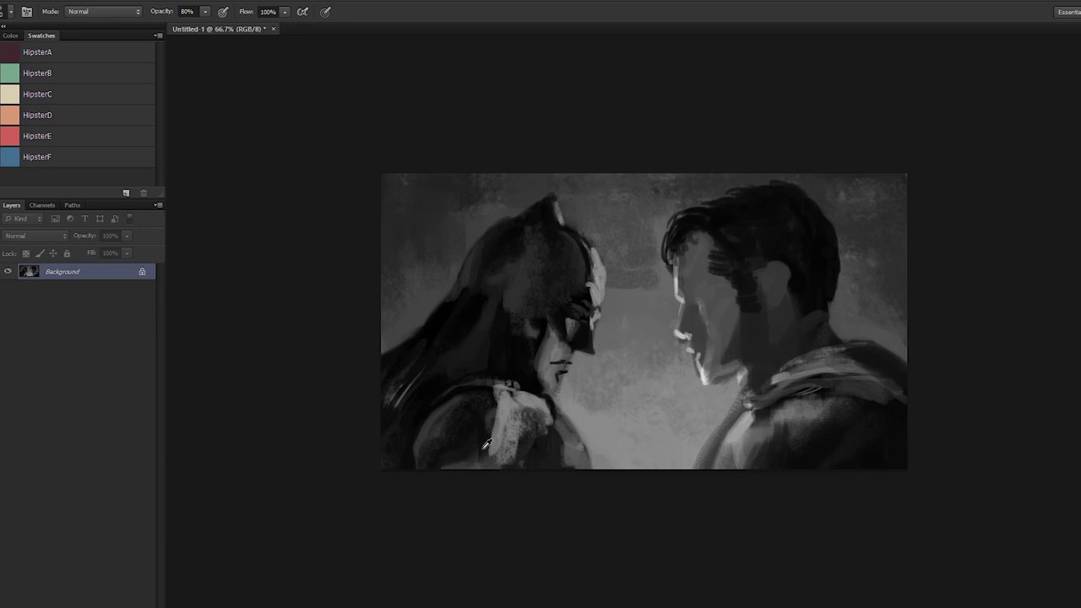
alt+click(456, 361)
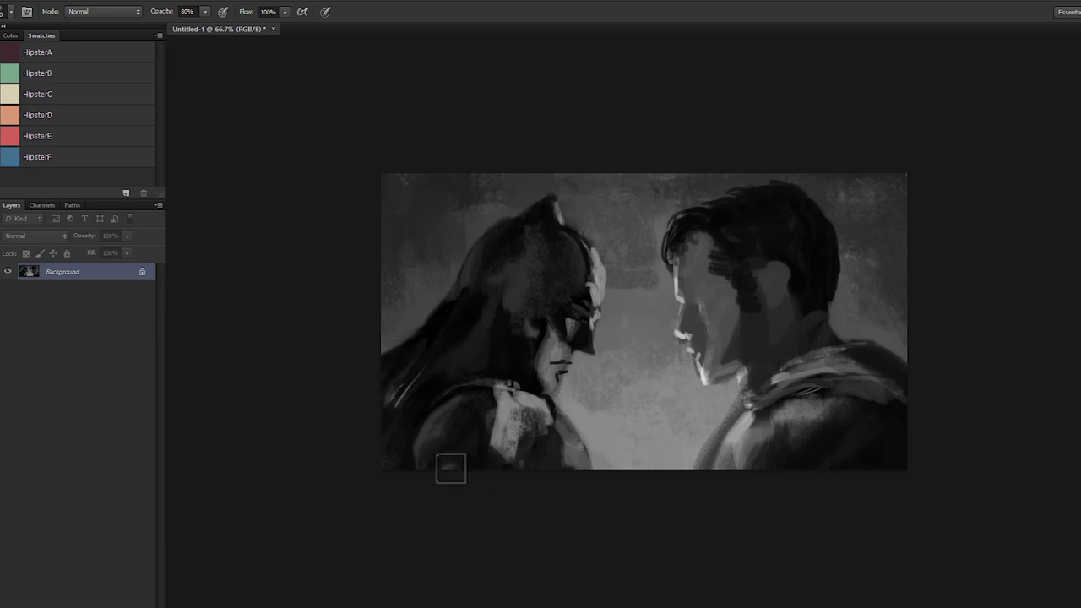
alt+click(532, 439)
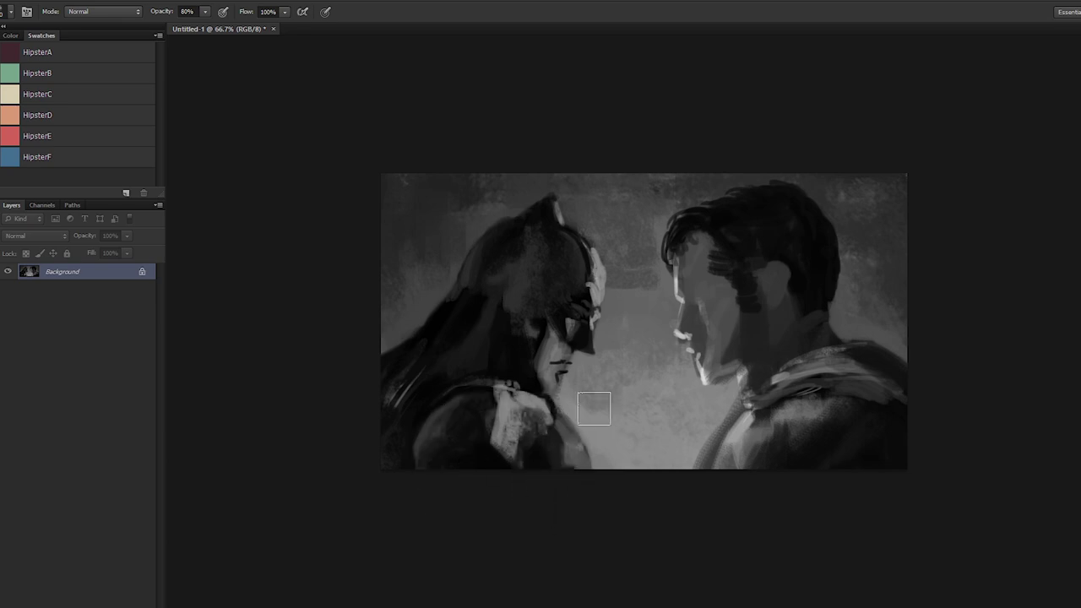
drag(546, 459, 559, 467)
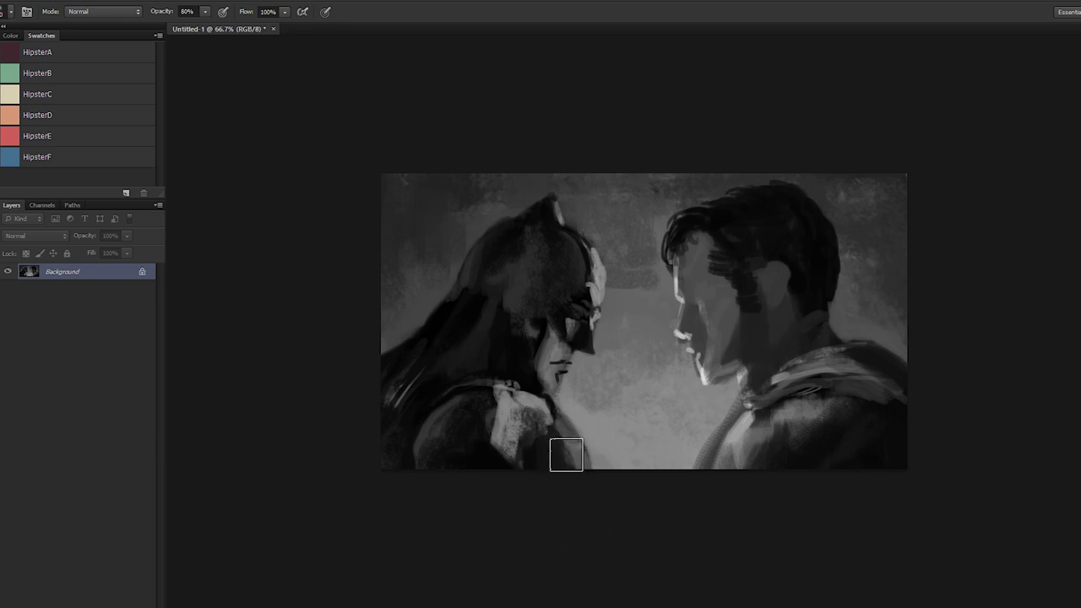
click(559, 427)
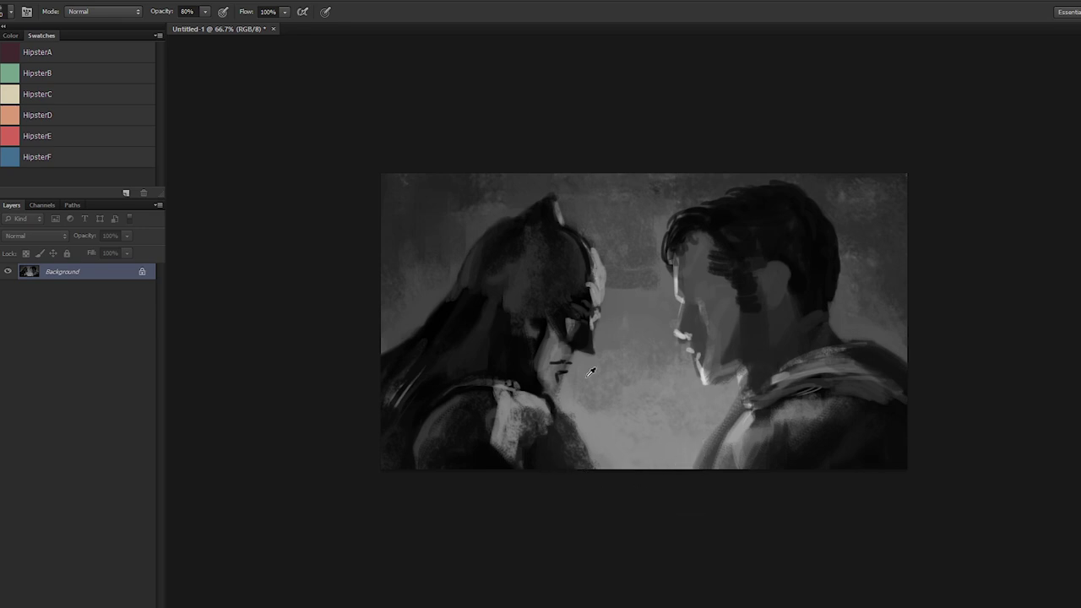
Step: Blend the lower cowl into the neck with sampled tones and paint a dark crease behind the cheek
alt+click(520, 342)
alt+click(515, 292)
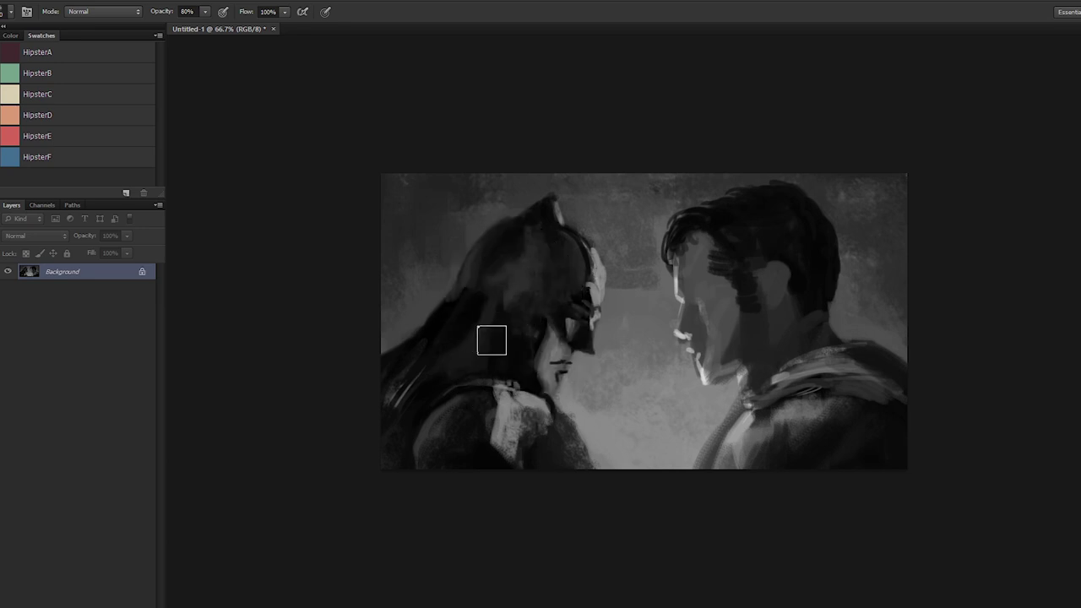
alt+click(501, 335)
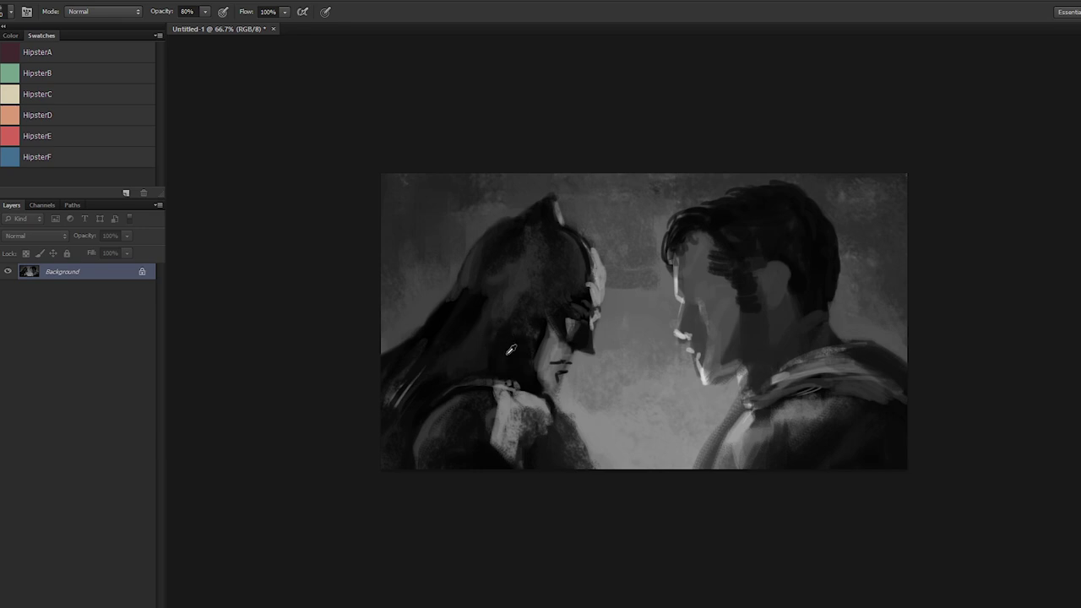
alt+click(515, 341)
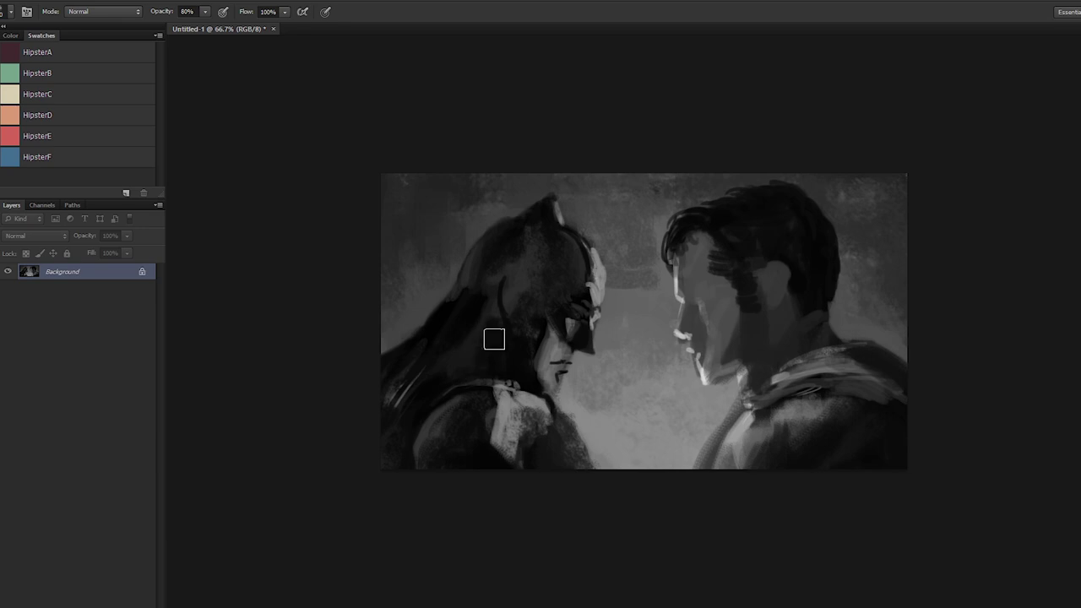
Step: Set the brush opacity to 30% and softly blend the back of the cowl into the cape
key(3)
alt+click(508, 289)
alt+click(474, 331)
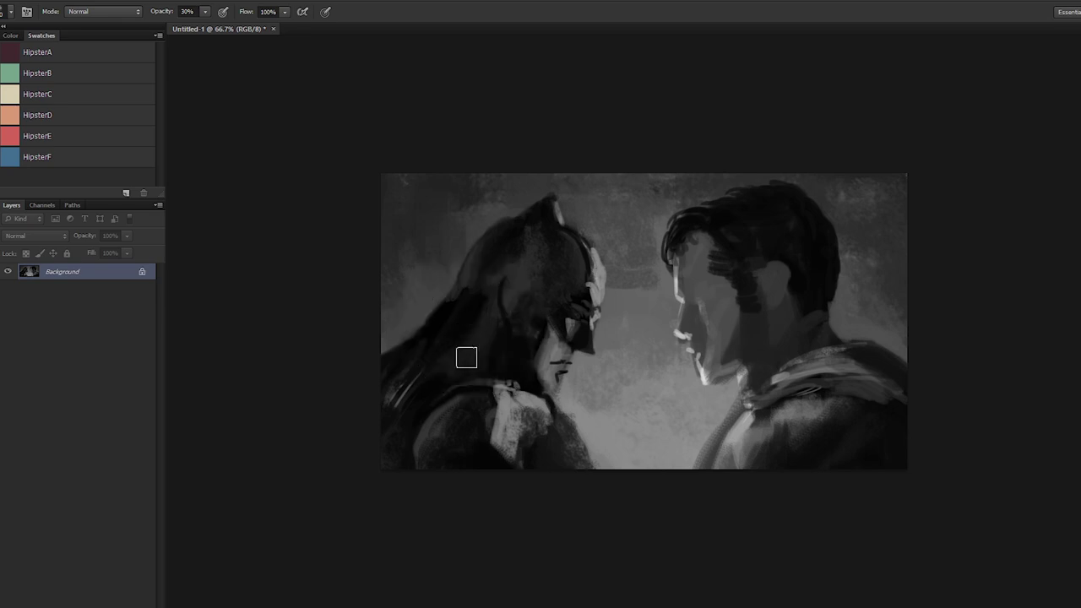
alt+click(475, 307)
mouse_move(486, 252)
mouse_down()
mouse_move(470, 311)
mouse_move(472, 283)
mouse_up()
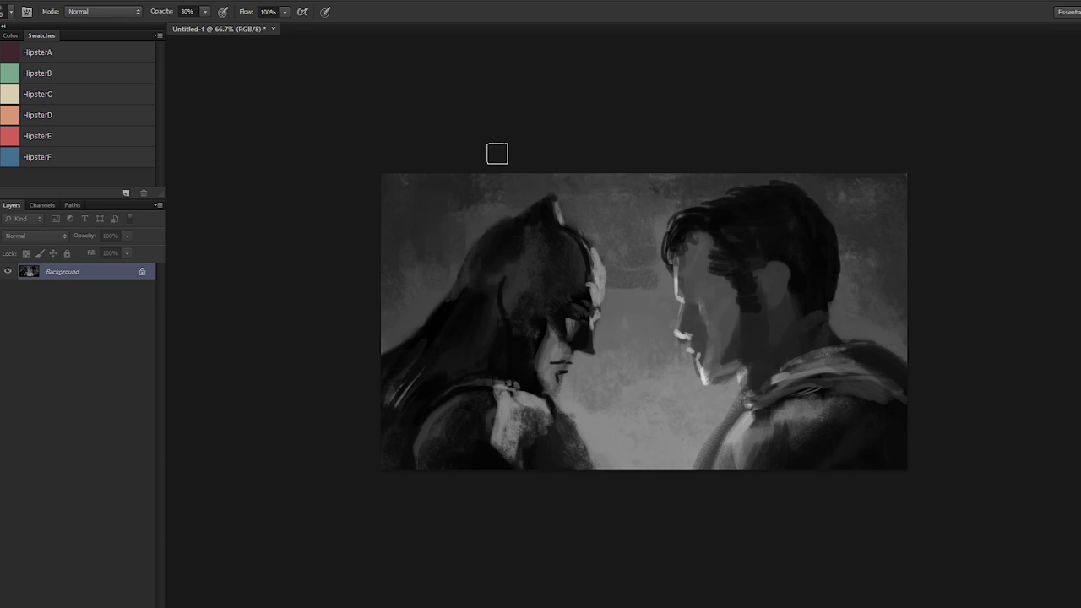
Step: Set the brush opacity to 80% and smooth the back of the left figure's cowl and cape edge with sampled dark tones
scroll(496, 157, up, 1)
scroll(497, 157, down, 1)
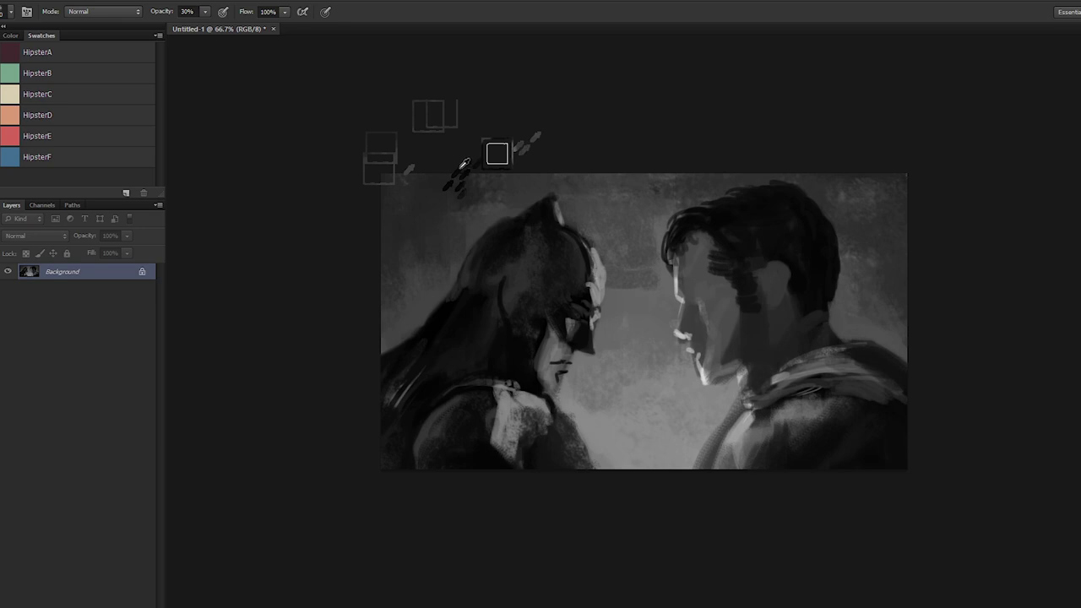
mouse_move(463, 164)
mouse_down()
mouse_move(439, 154)
mouse_move(406, 176)
mouse_move(446, 164)
mouse_move(434, 167)
mouse_move(442, 150)
mouse_move(447, 159)
mouse_up()
key(ctrl+1)
key(8)
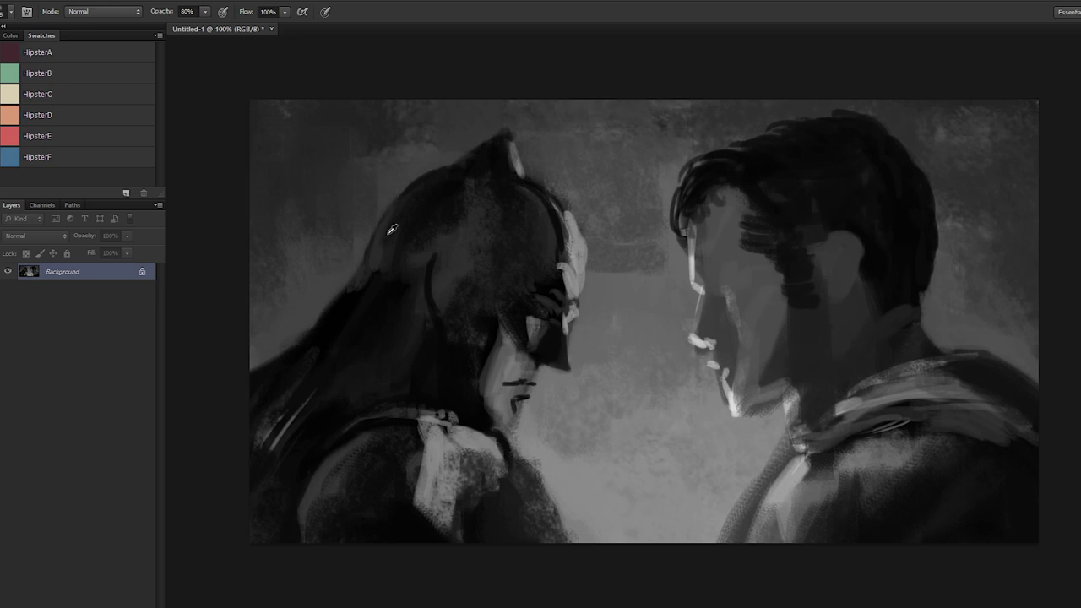
alt+click(370, 283)
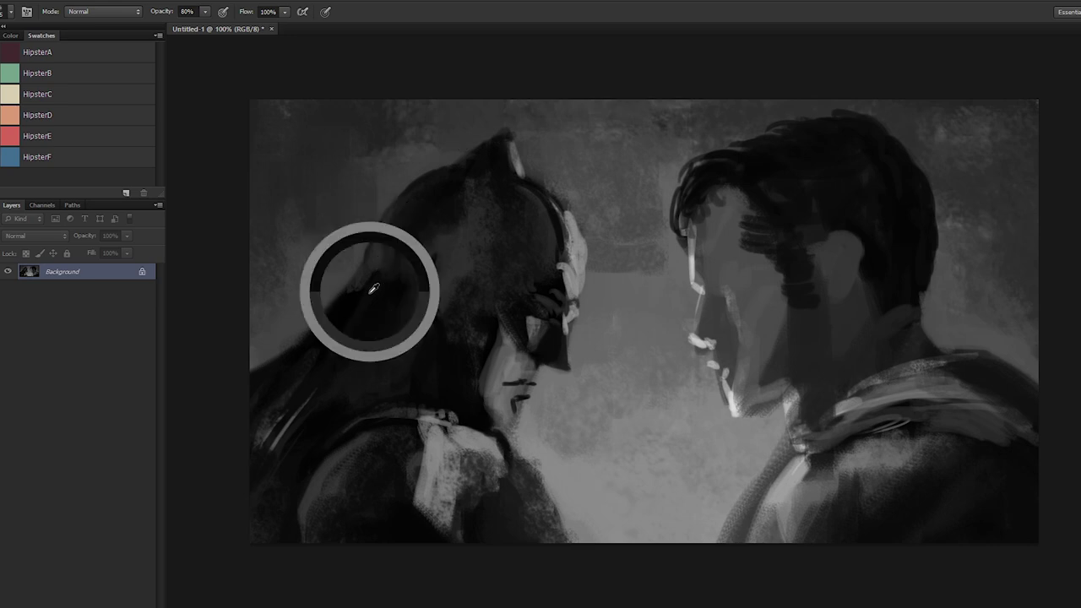
alt+click(346, 315)
drag(342, 319, 380, 266)
alt+click(379, 264)
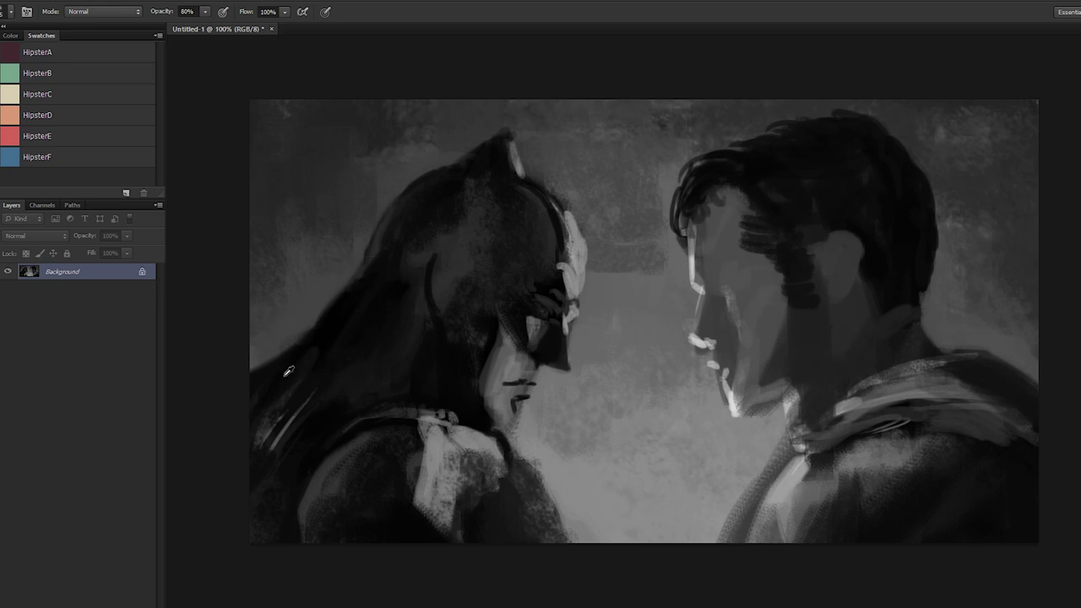
alt+click(326, 323)
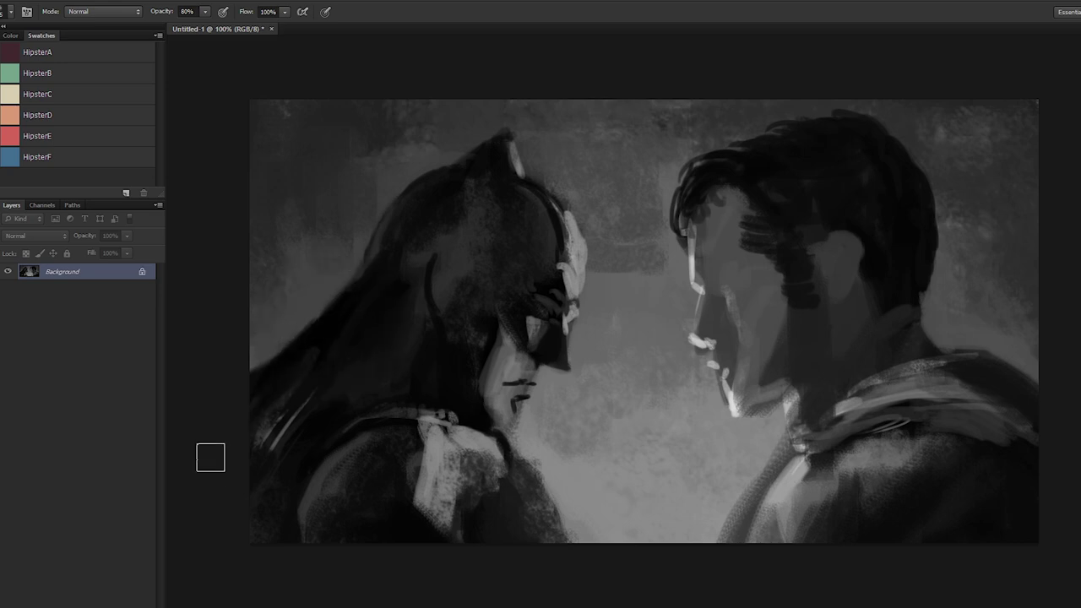
Step: Check the composition at a smaller size with the canvas flipped horizontally, and restore its original orientation
key(ctrl+minus)
key(ctrl+minus)
key(ctrl+shift+h)
key(ctrl+plus)
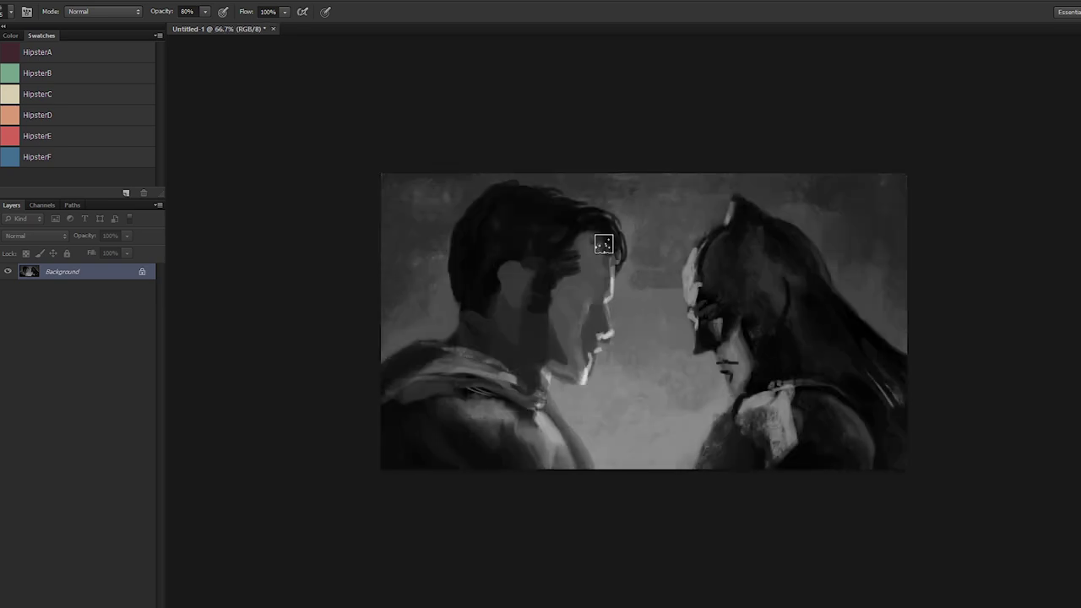
key(ctrl+shift+h)
key(ctrl+plus)
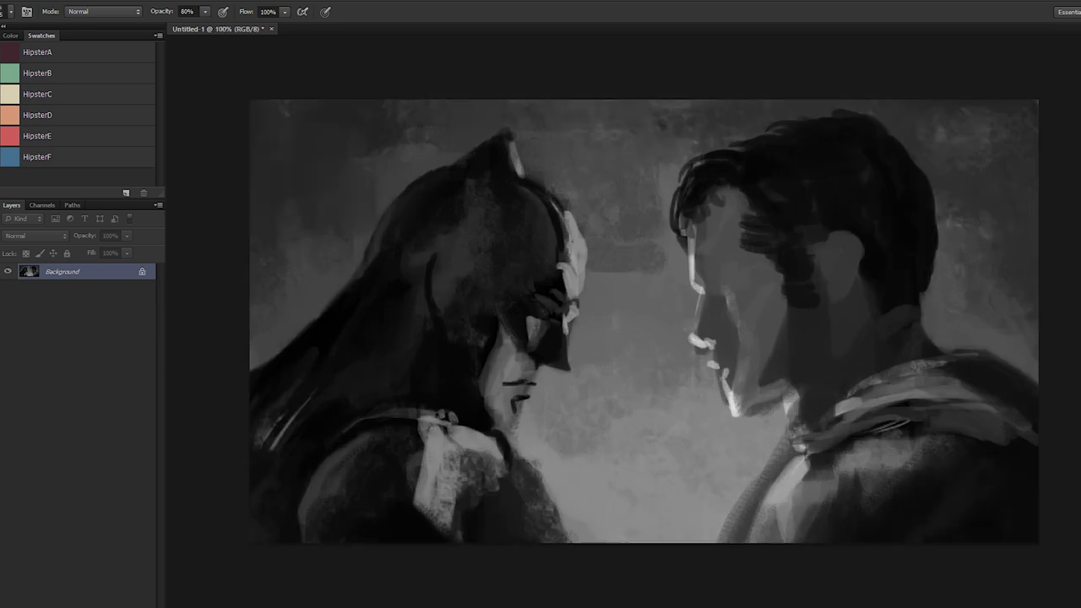
Step: Paint the right figure's dark eyebrow and eye using sampled hair and face tones
alt+click(900, 283)
mouse_move(716, 268)
mouse_down()
mouse_move(718, 277)
mouse_move(736, 263)
mouse_up()
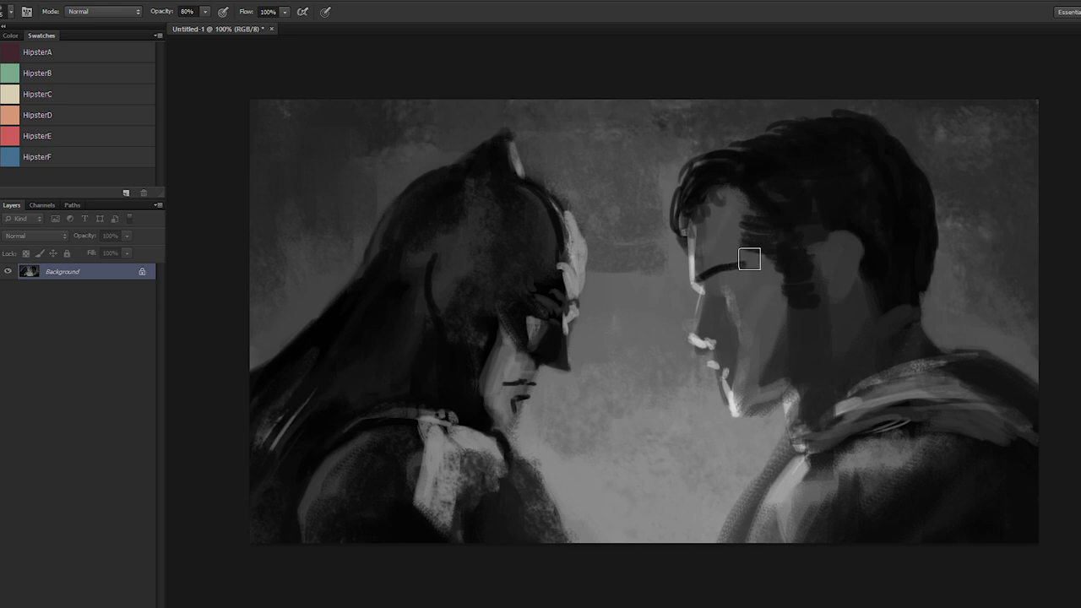
alt+click(718, 268)
drag(716, 284, 732, 282)
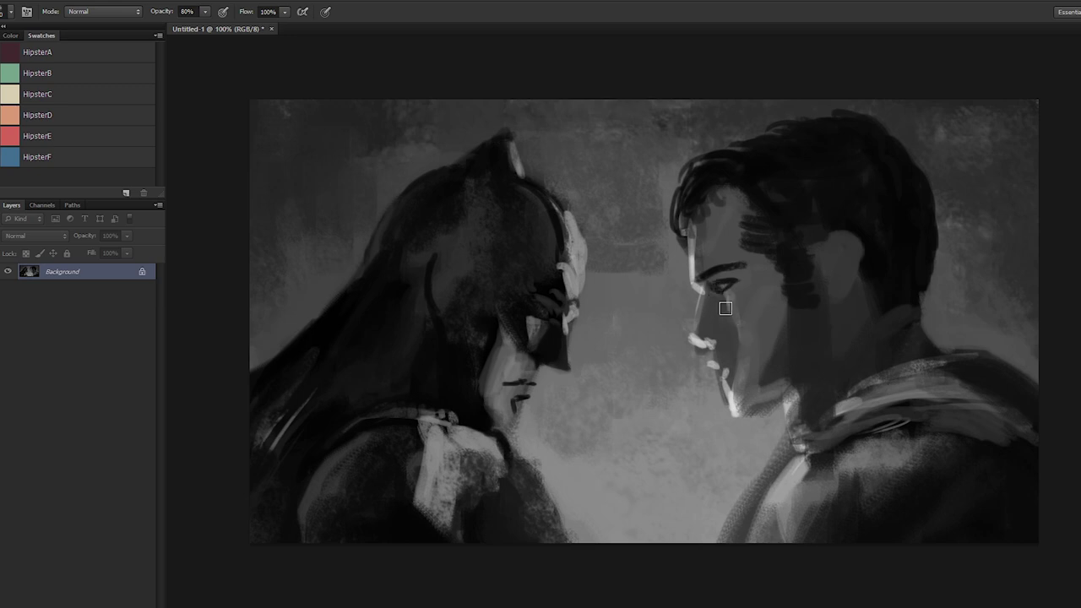
Step: Shape the right figure's nose with dark grey, covering the bright highlight at its tip
key(])
key(])
key(])
mouse_move(723, 316)
mouse_down()
mouse_move(703, 329)
mouse_move(709, 309)
mouse_move(695, 333)
mouse_up()
alt+click(711, 324)
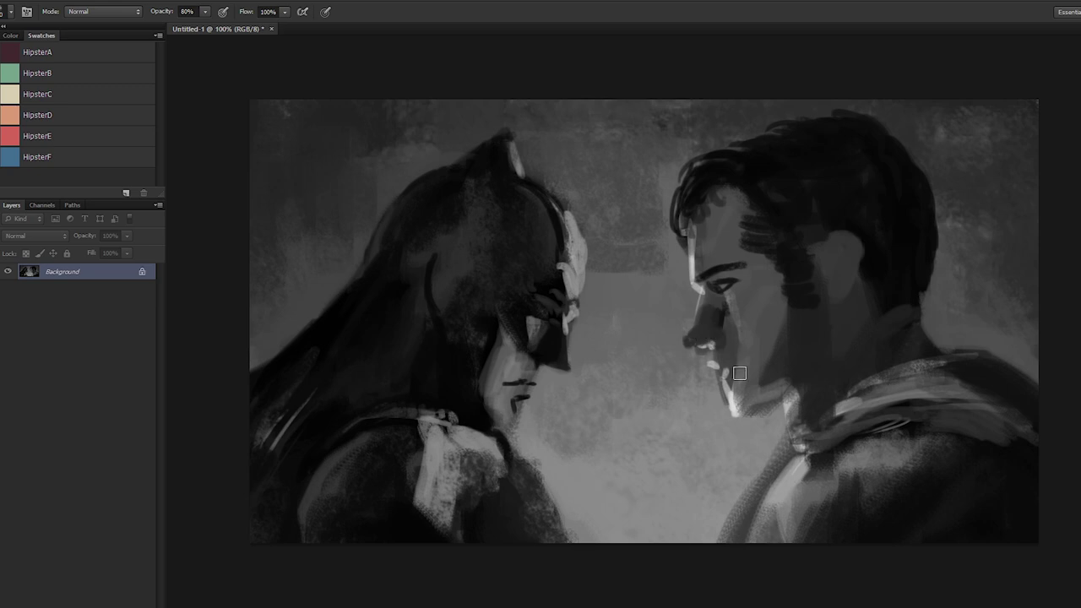
Step: Paint the right figure's lips and the dark shadow around the mouth, using a dark tone sampled from the hair
key(])
key(])
mouse_move(728, 348)
mouse_down()
mouse_move(717, 357)
mouse_move(732, 386)
mouse_up()
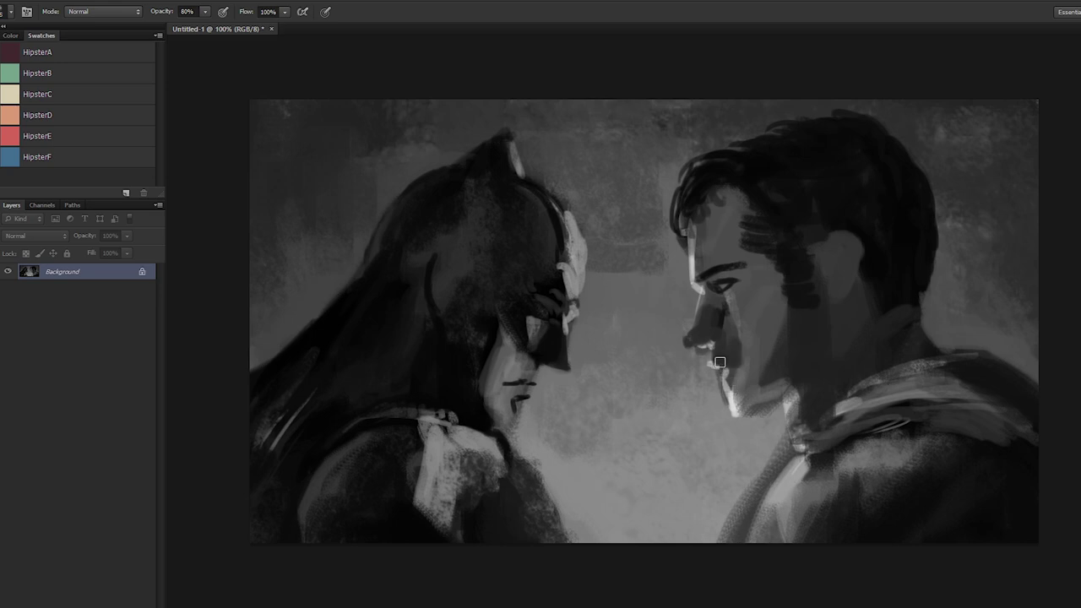
alt+click(787, 144)
Step: Blend the hard shadow edge across the right figure's cheek and jaw with repeatedly sampled mid and dark greys
alt+click(801, 333)
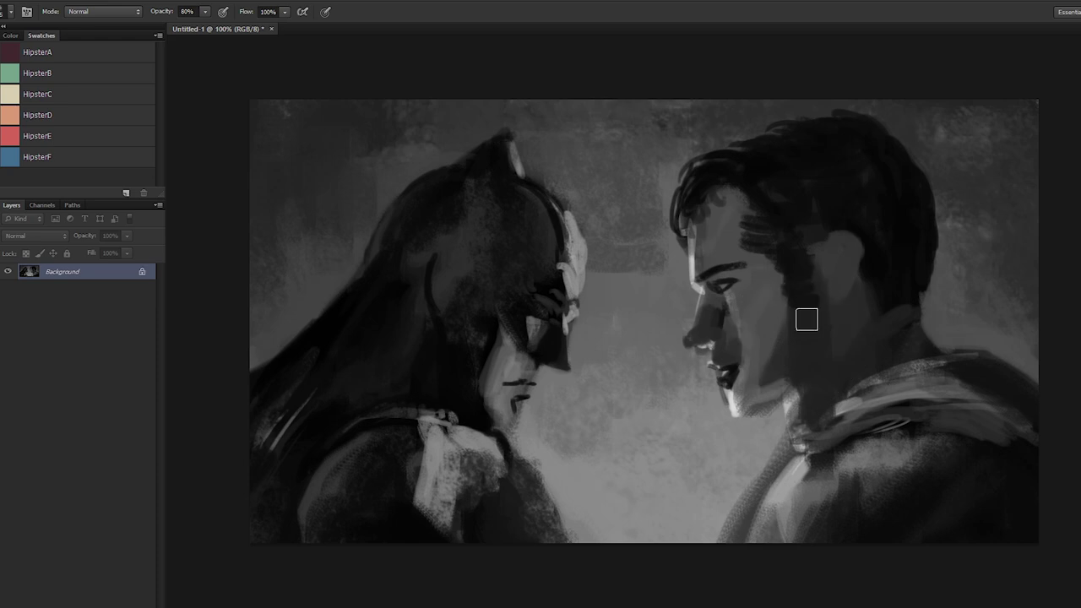
alt+click(770, 338)
alt+click(780, 331)
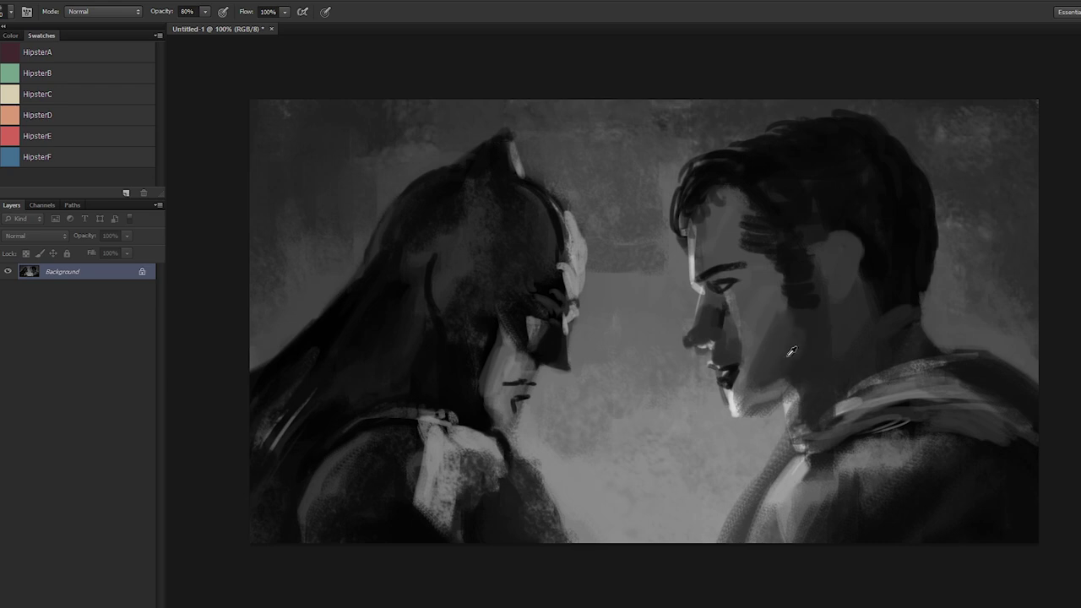
alt+click(788, 340)
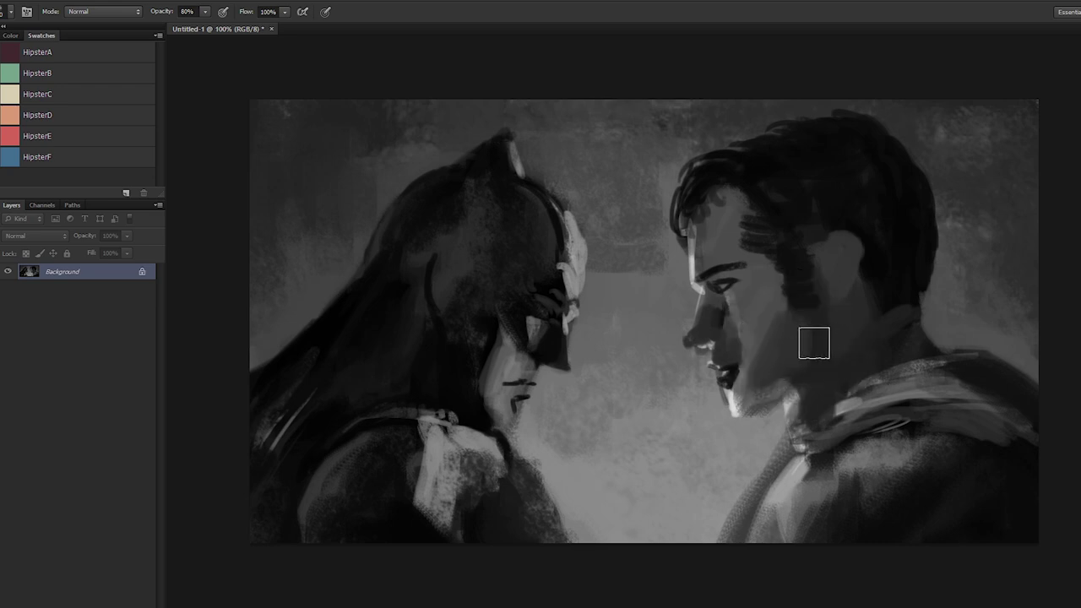
alt+click(802, 346)
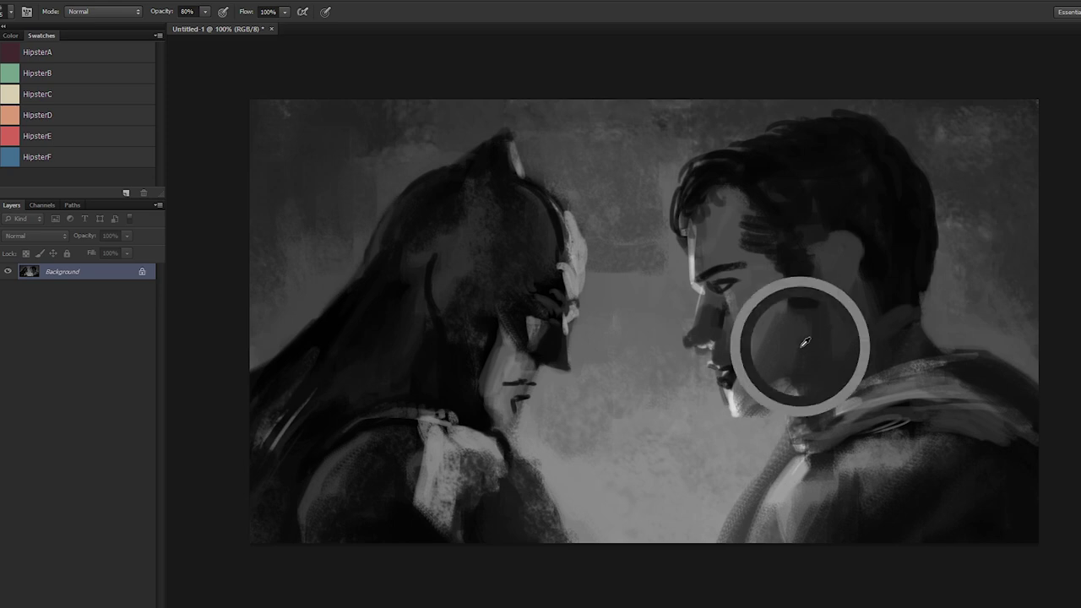
mouse_move(800, 347)
mouse_down()
mouse_move(780, 380)
mouse_move(803, 338)
mouse_move(823, 338)
mouse_up()
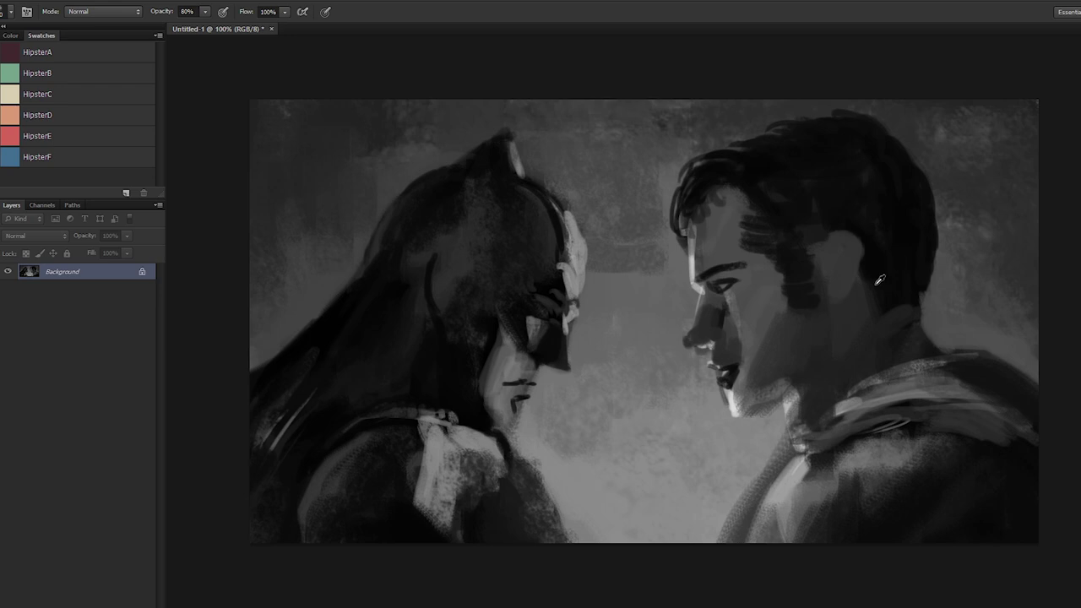
Step: Rework the hairline behind the right figure's ear and the upper neck with sampled tones
alt+click(858, 289)
mouse_move(863, 292)
mouse_down()
mouse_move(881, 309)
mouse_move(891, 292)
mouse_up()
alt+click(893, 317)
alt+click(866, 225)
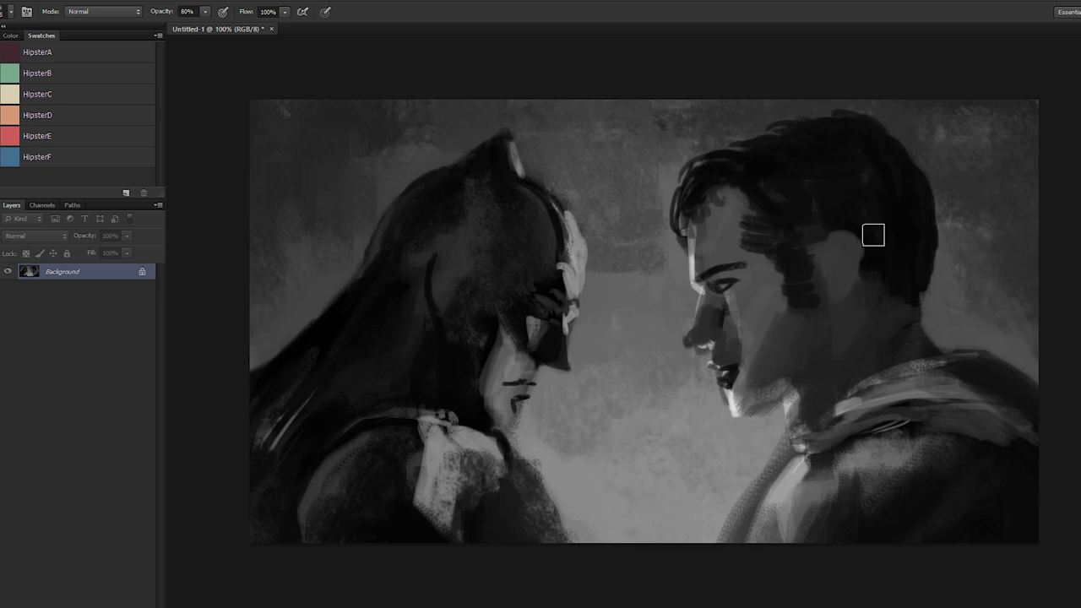
Step: Adjust the brush size and paint the inner shadow of the right figure's ear with sampled greys
key([)
key(])
key(])
drag(847, 243, 844, 271)
alt+click(846, 268)
alt+click(844, 247)
key([)
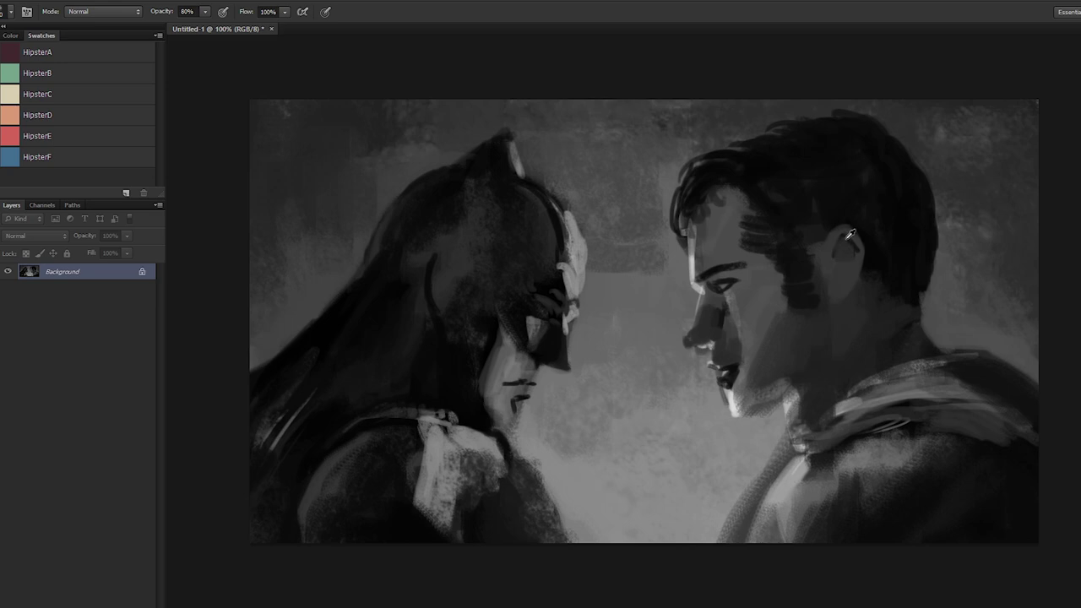
alt+click(850, 240)
Step: Define the ear's rim and lobe with sampled tones, adding a dark accent in its lower opening
alt+click(840, 276)
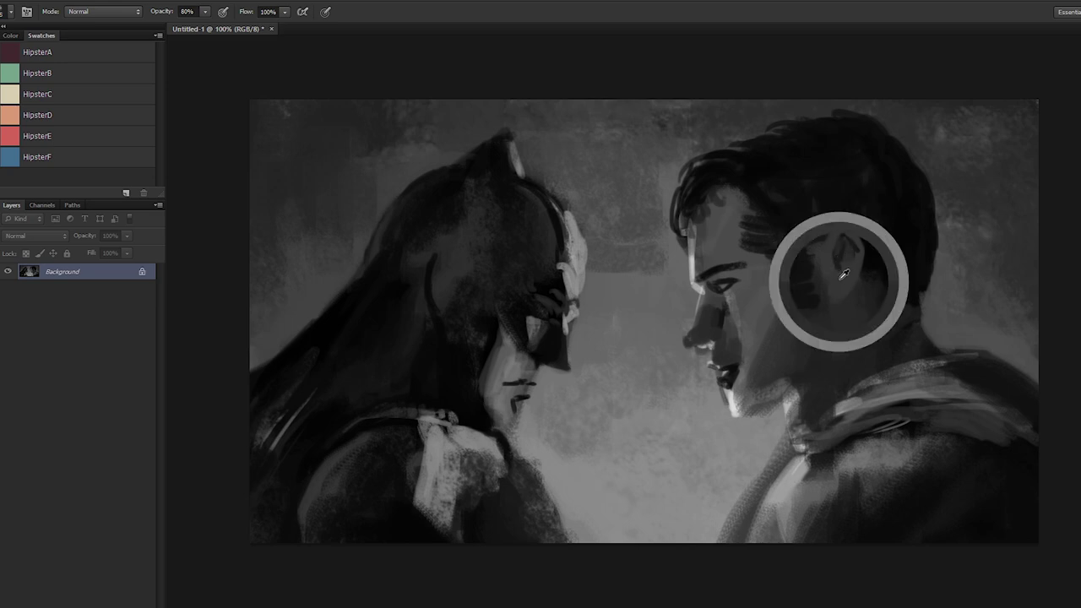
alt+click(838, 265)
mouse_move(847, 263)
mouse_down()
mouse_move(882, 237)
mouse_move(840, 299)
mouse_up()
alt+click(839, 285)
alt+click(856, 239)
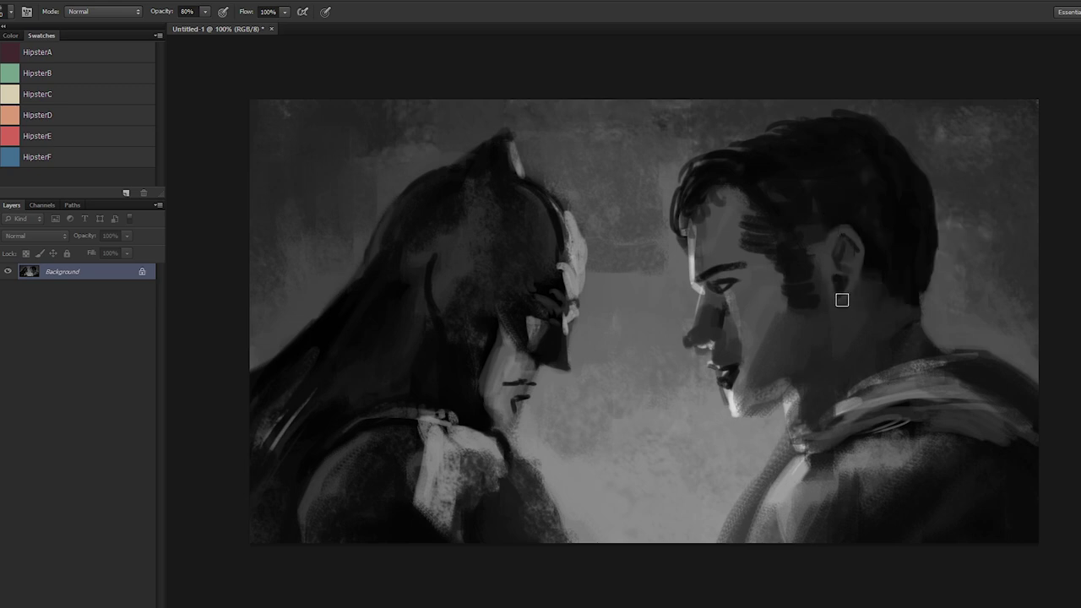
alt+click(829, 277)
Step: Shade the right figure's forehead and temple and soften the dark mouth area with a grey sampled from the nose
key(ctrl+minus)
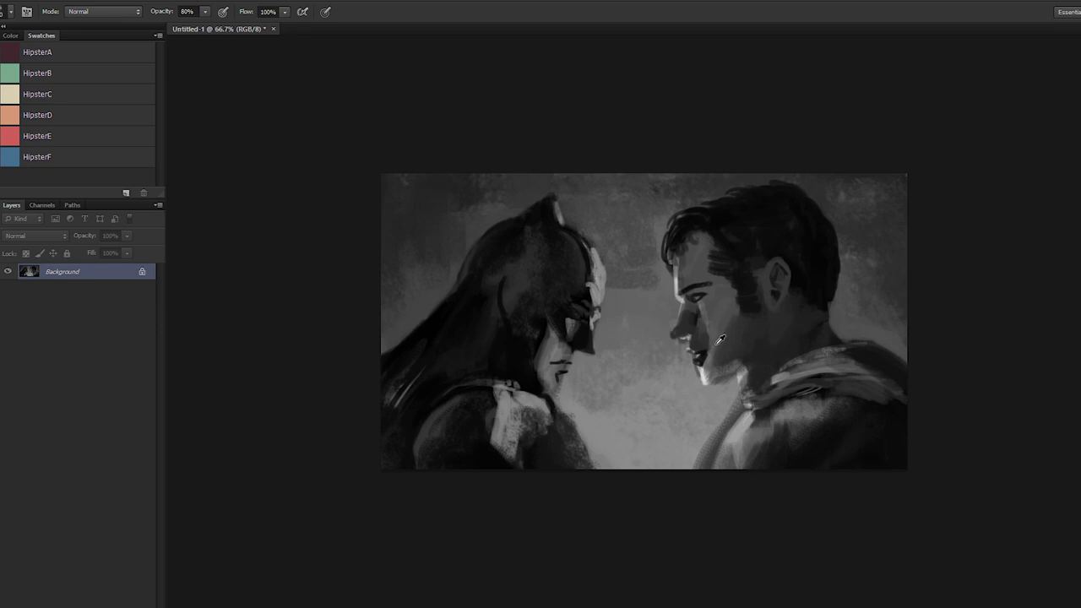
alt+click(684, 318)
drag(701, 256, 701, 242)
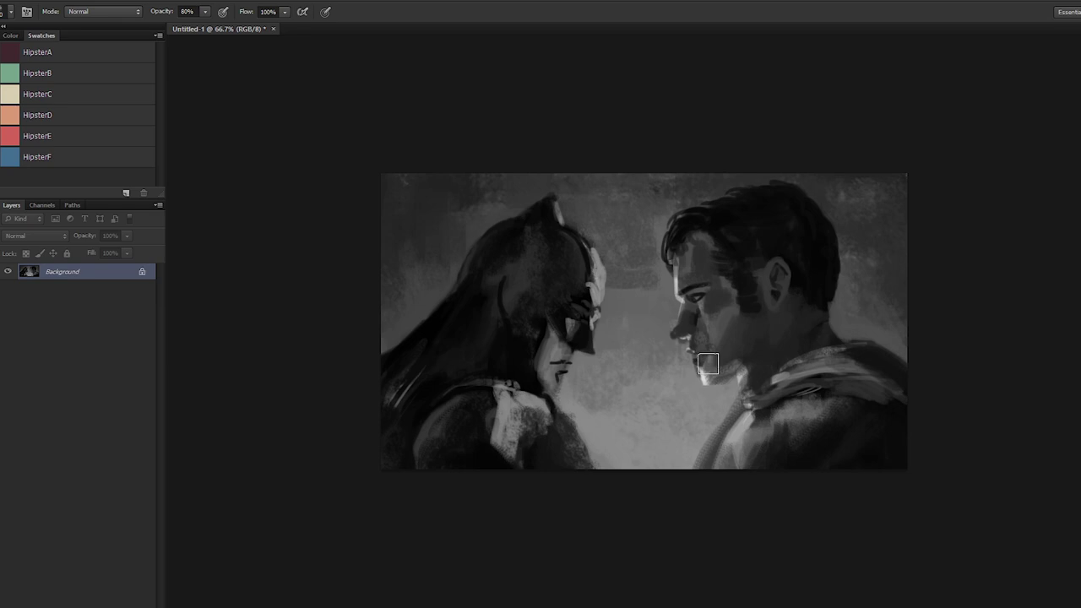
Step: Blend the right figure's cheek and jaw with sampled face tones and trim the chin's edge with background grey
alt+click(742, 334)
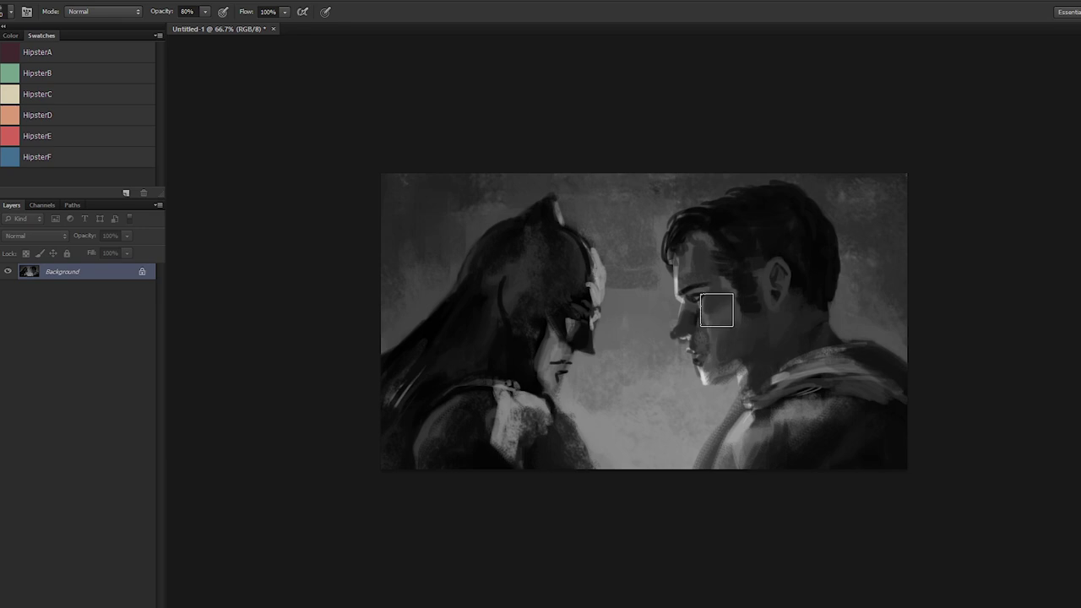
alt+click(726, 319)
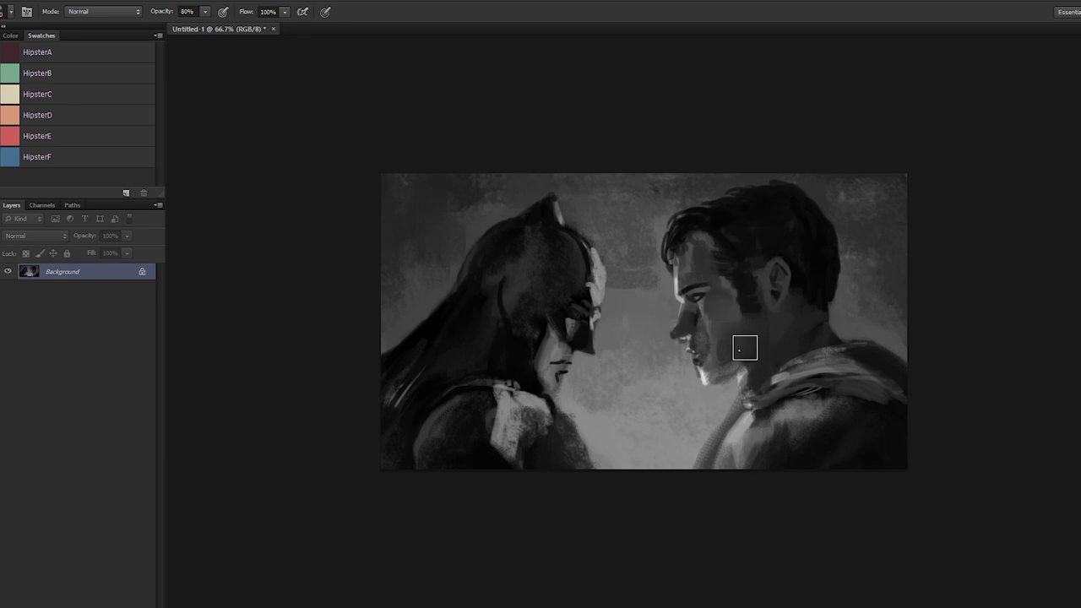
alt+click(719, 338)
alt+click(717, 326)
alt+click(689, 391)
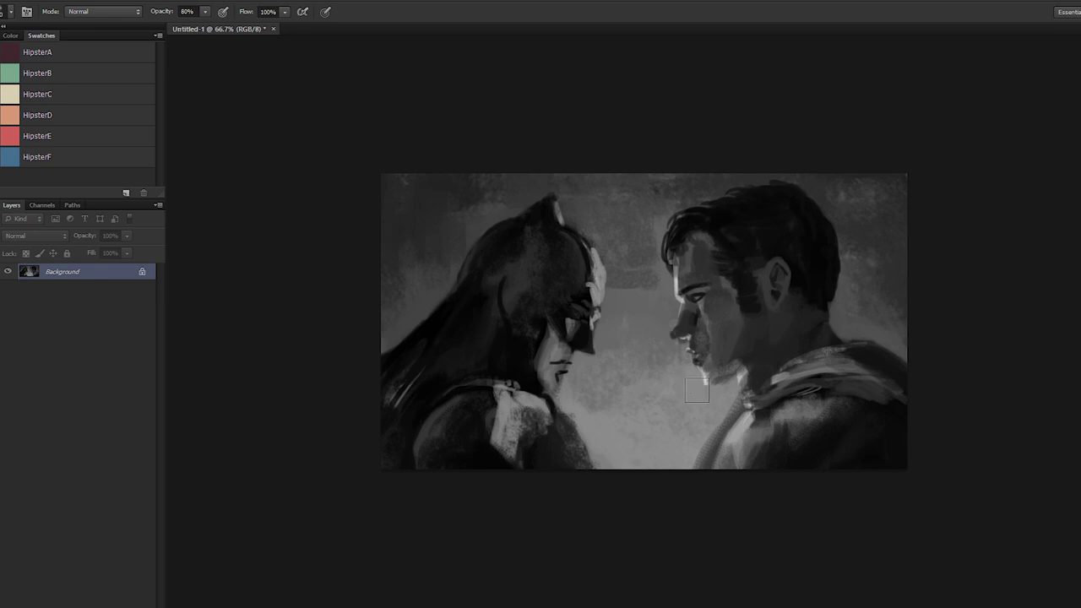
Step: Texture the right figure's cheek and jaw with a larger speckled brush and sampled tones
alt+click(723, 350)
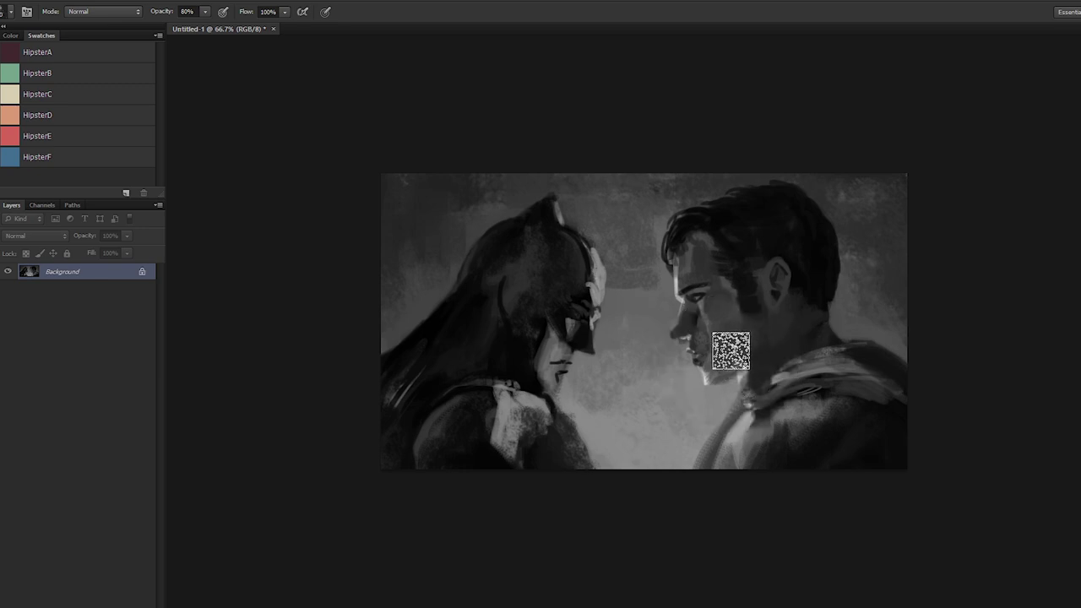
alt+click(754, 356)
key(bracketright)
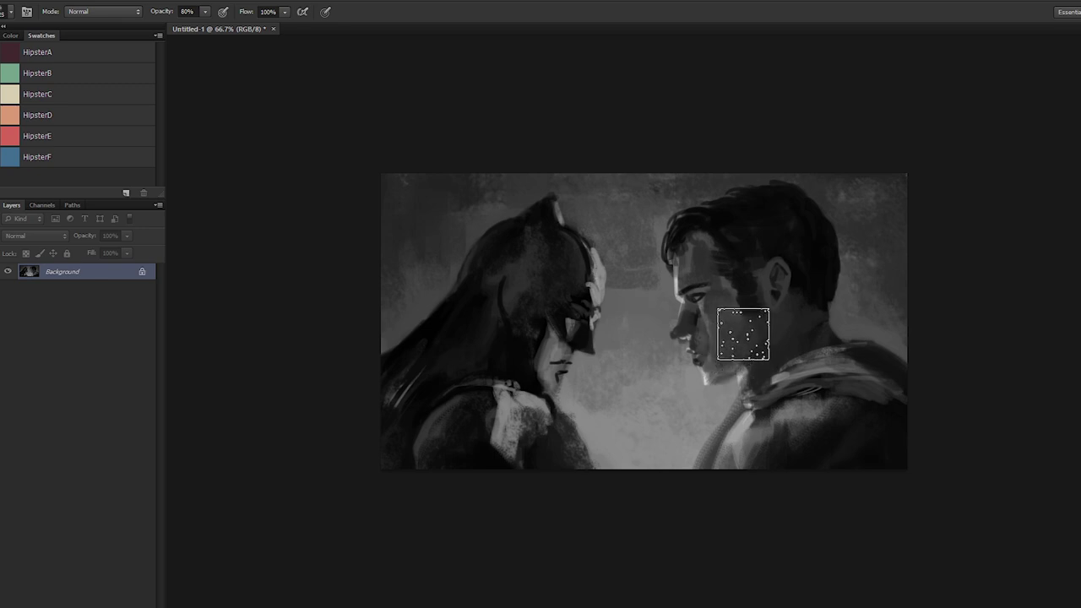
key(ctrl+plus)
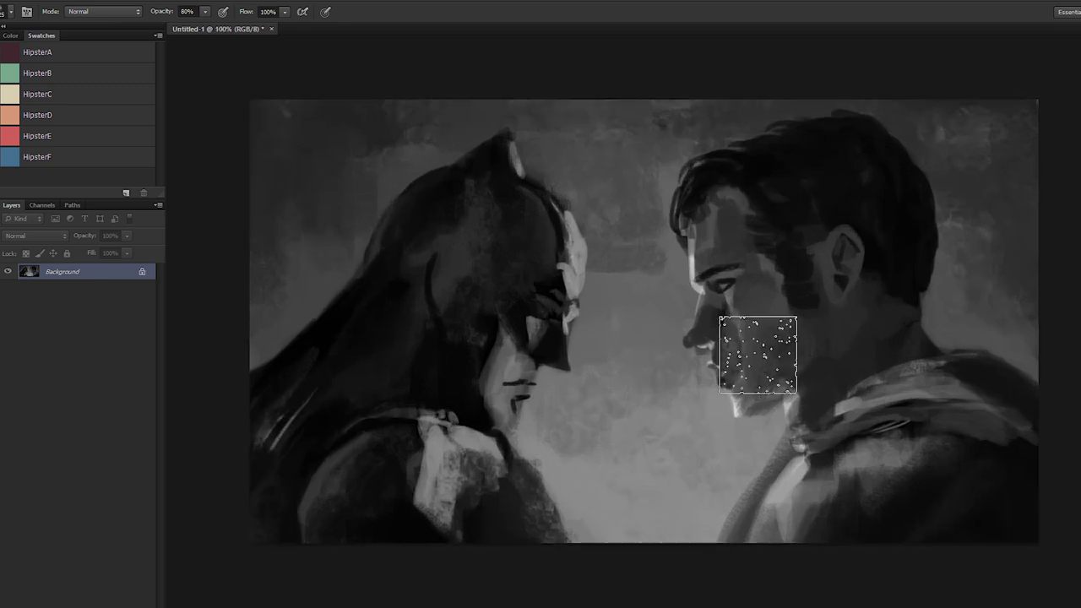
key(ctrl+minus)
Step: Reduce the brush size and refine the right figure's jawline and the neck beneath it with sampled tones
key(bracketleft)
key(bracketleft)
key(bracketleft)
key(bracketleft)
key(ctrl+plus)
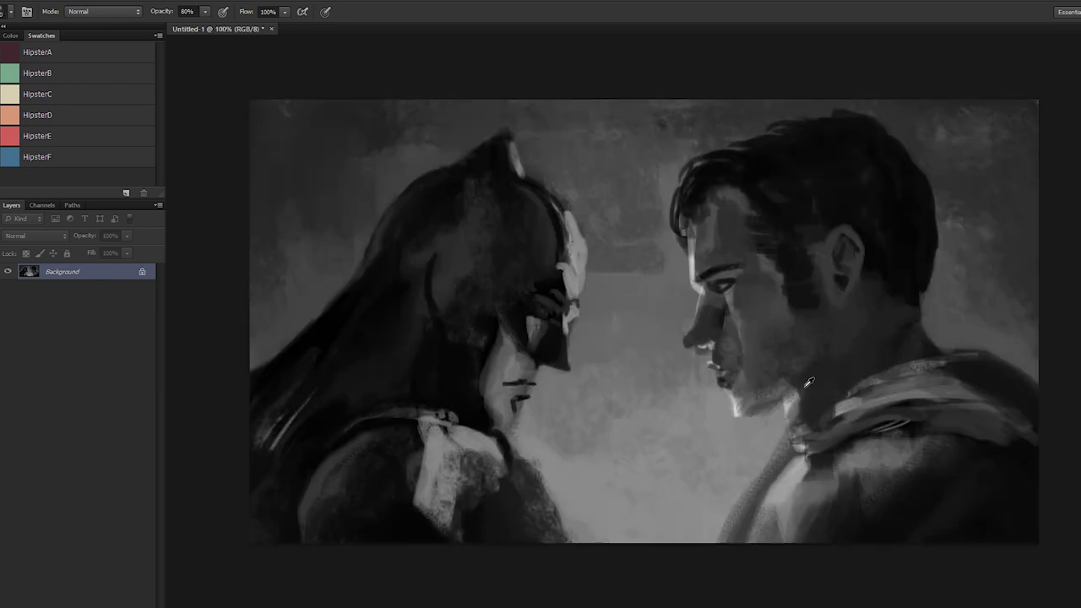
key(bracketleft)
key(bracketleft)
key(bracketleft)
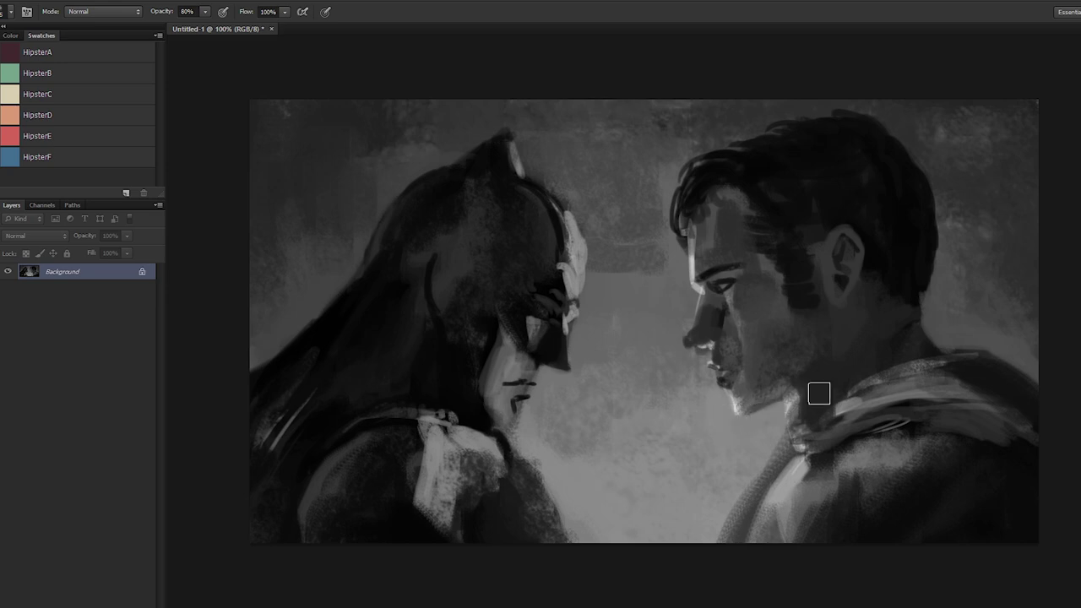
alt+click(787, 418)
Step: Lasso the right figure's head, copy it to a new layer and move the copy slightly up and to the left
key(ctrl+minus)
key(ctrl+minus)
key(ctrl+minus)
key(ctrl+plus)
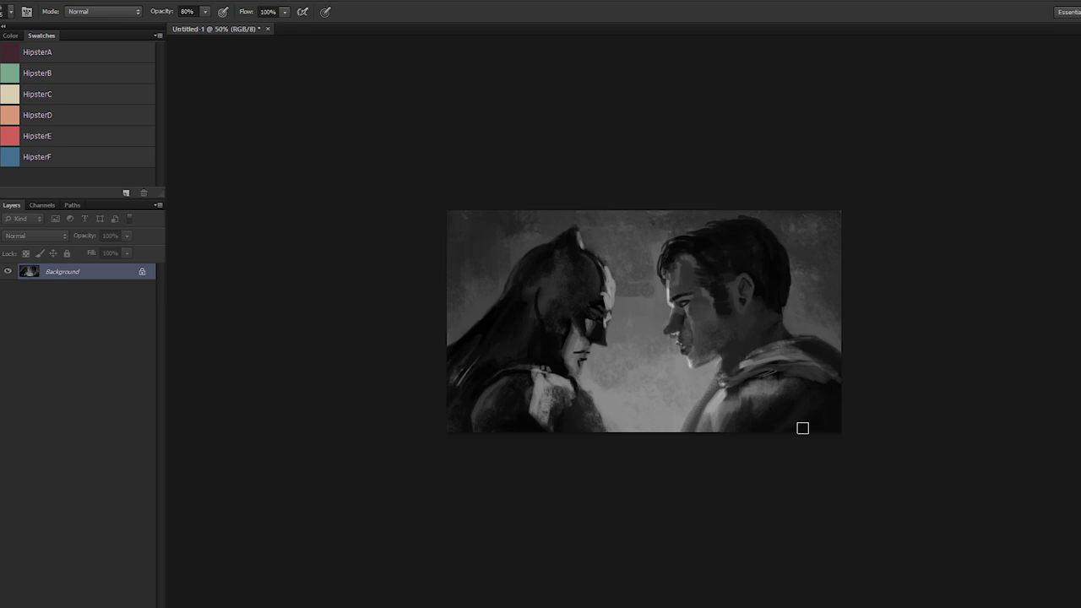
key(l)
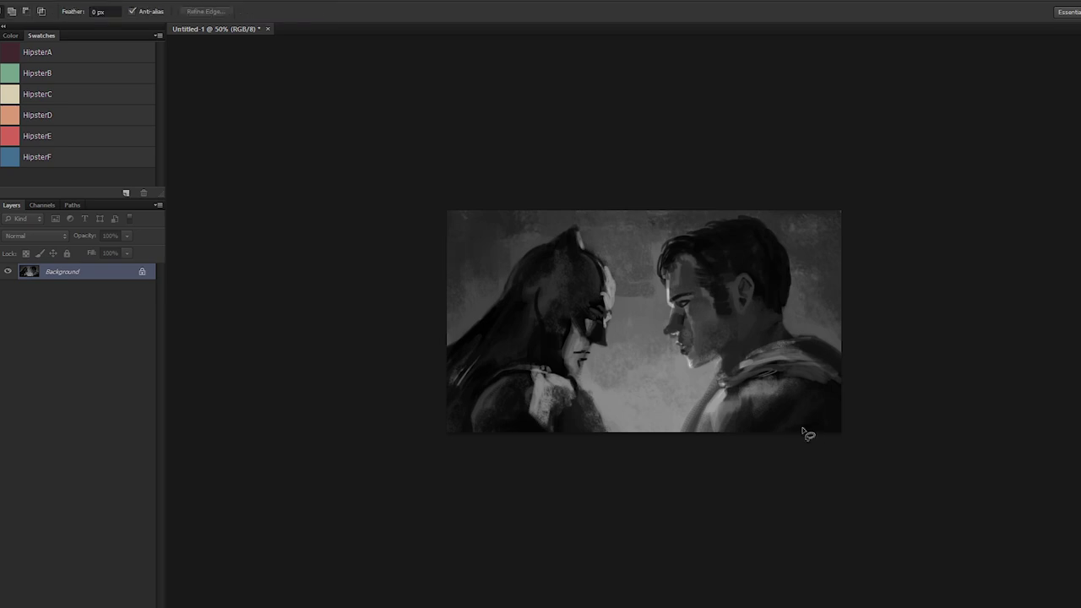
mouse_move(784, 326)
mouse_down()
mouse_move(701, 373)
mouse_move(653, 358)
mouse_move(633, 276)
mouse_move(693, 189)
mouse_move(777, 194)
mouse_move(806, 304)
mouse_up()
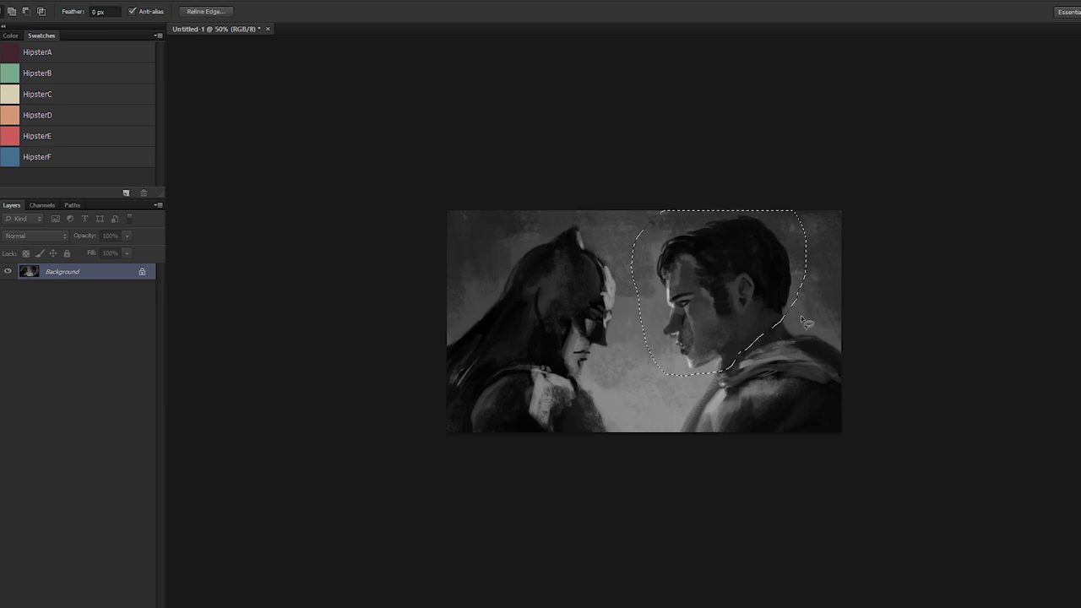
key(ctrl+j)
key(v)
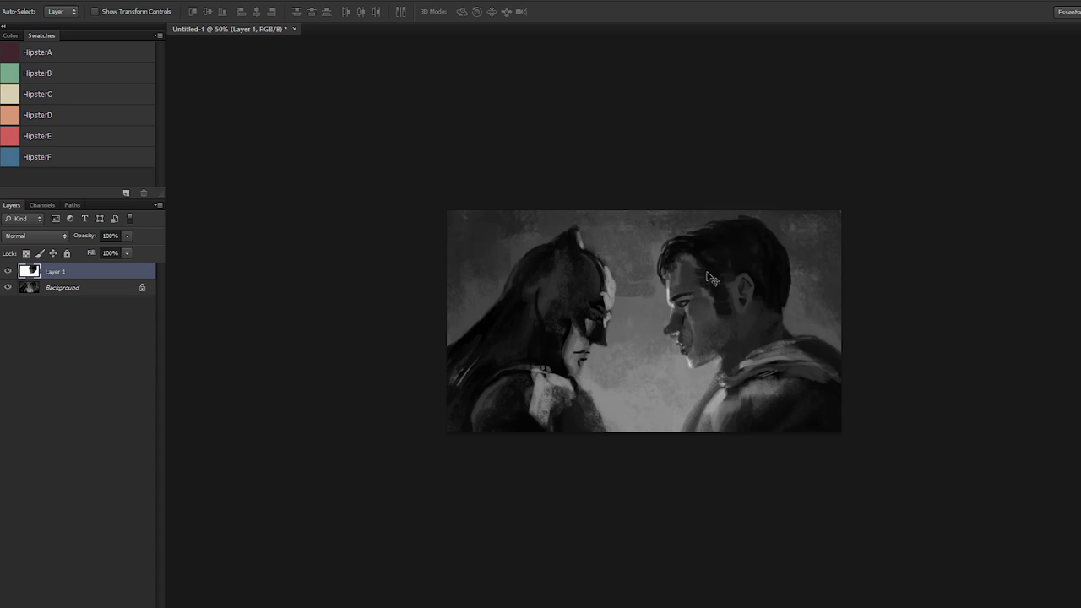
drag(719, 279, 716, 264)
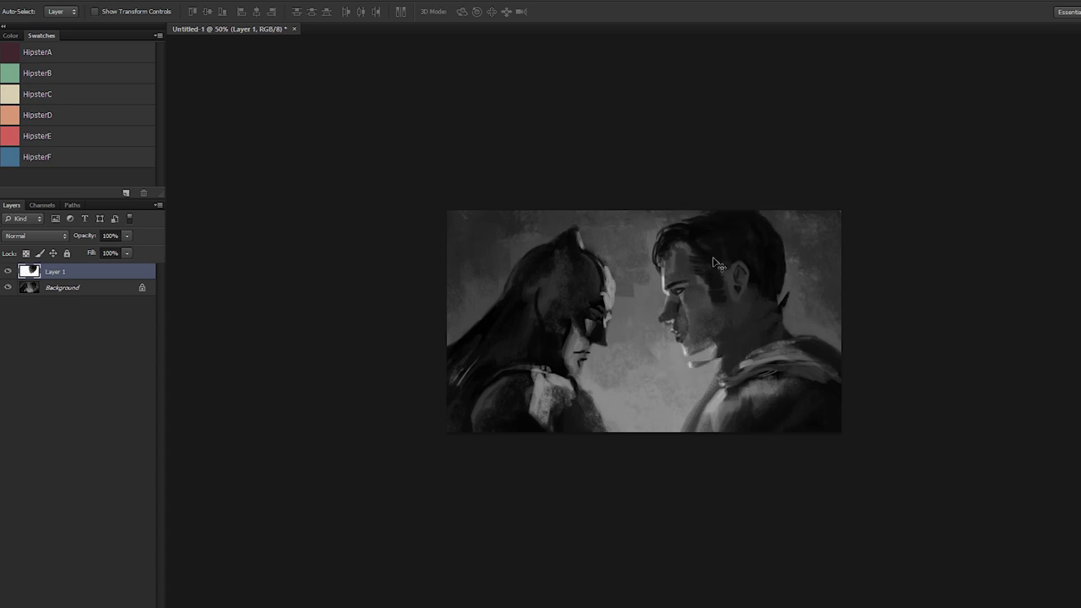
Step: Undo the last move of the right figure's head copy and merge its layer into the background
key(ctrl+z)
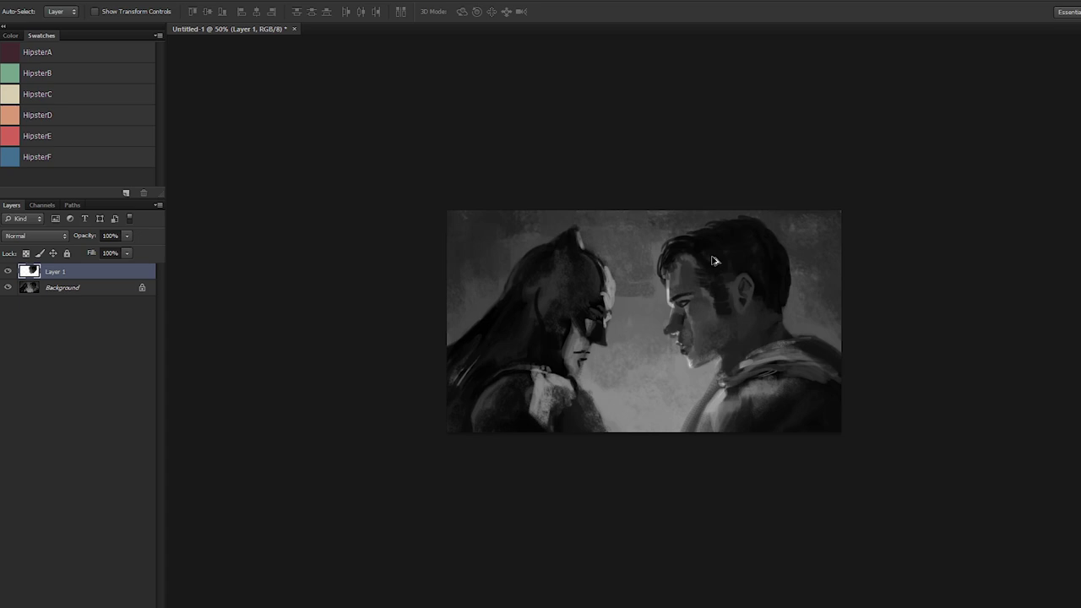
key(ctrl+e)
Step: Lasso the right figure's shoulders and cape, copy them to a new layer and slightly transform the copy
key(l)
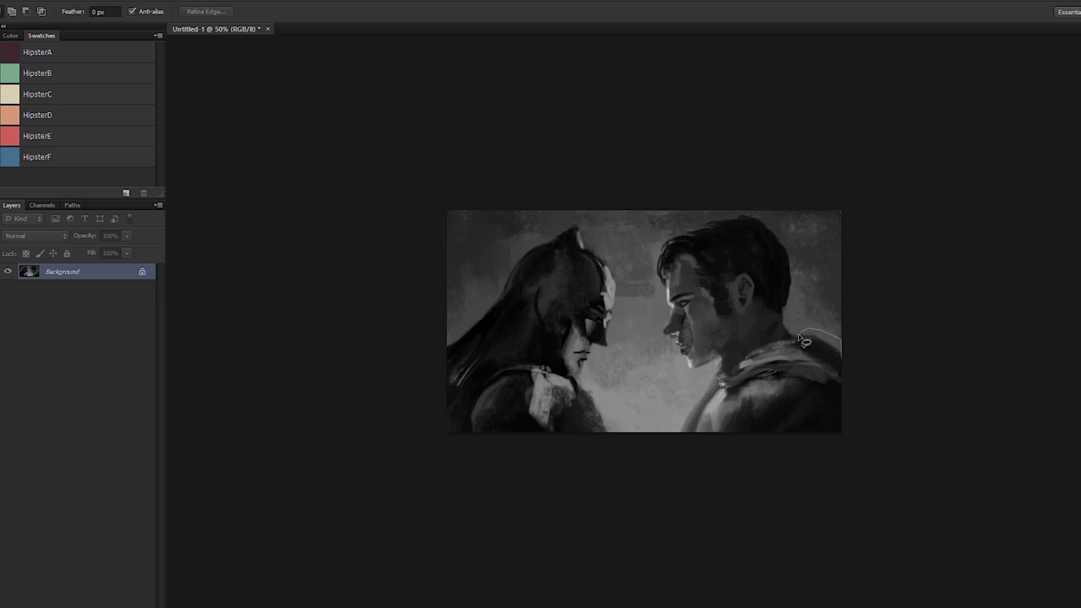
mouse_move(793, 340)
mouse_down()
mouse_move(729, 364)
mouse_move(696, 395)
mouse_move(668, 480)
mouse_move(712, 499)
mouse_move(929, 494)
mouse_up()
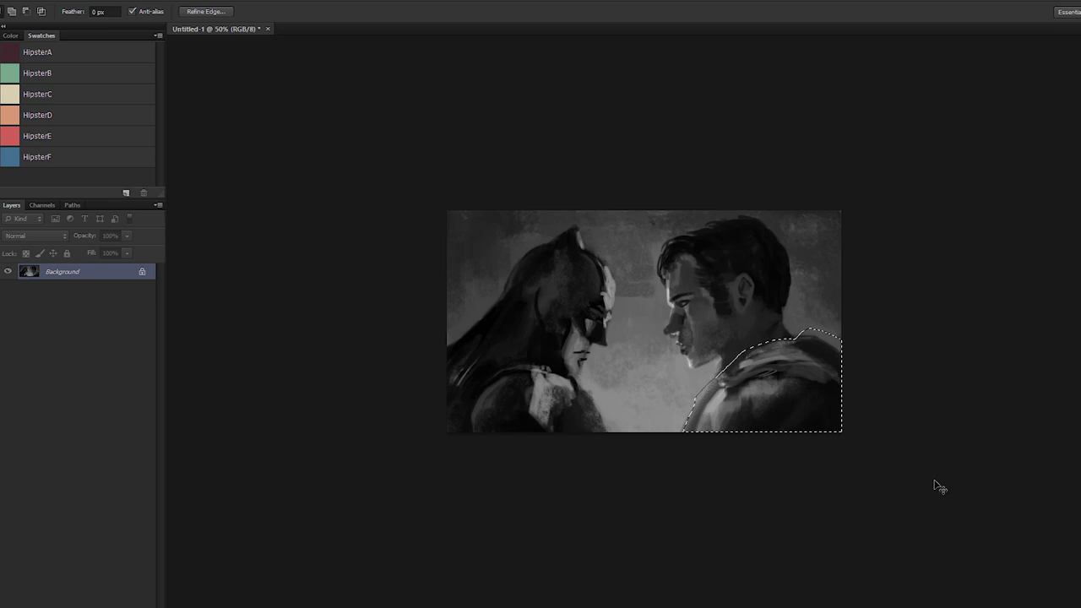
key(ctrl+j)
key(ctrl+t)
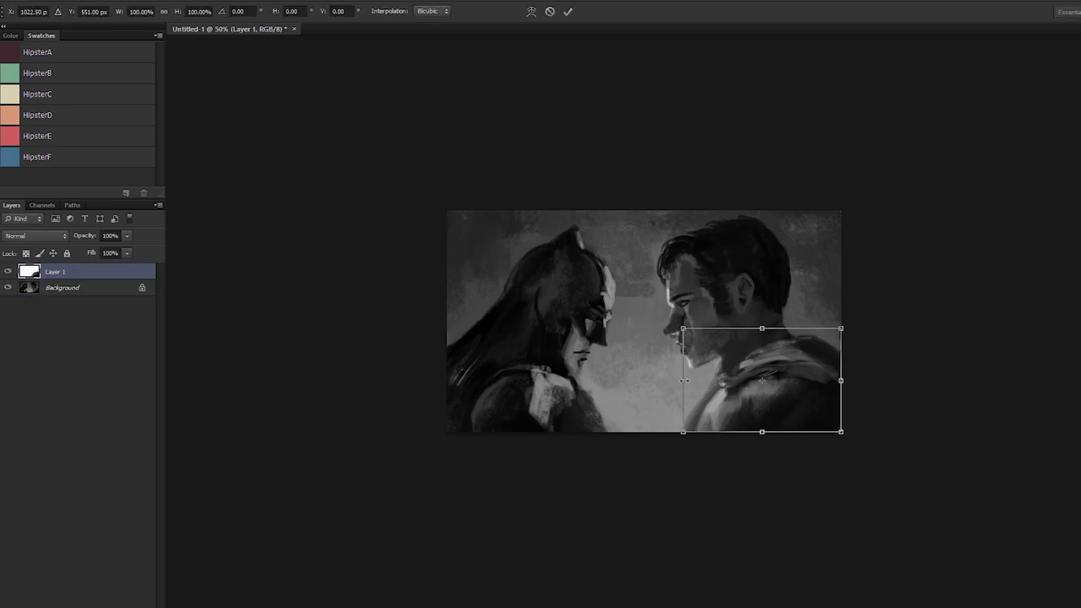
drag(684, 381, 691, 381)
drag(765, 327, 765, 327)
key(Return)
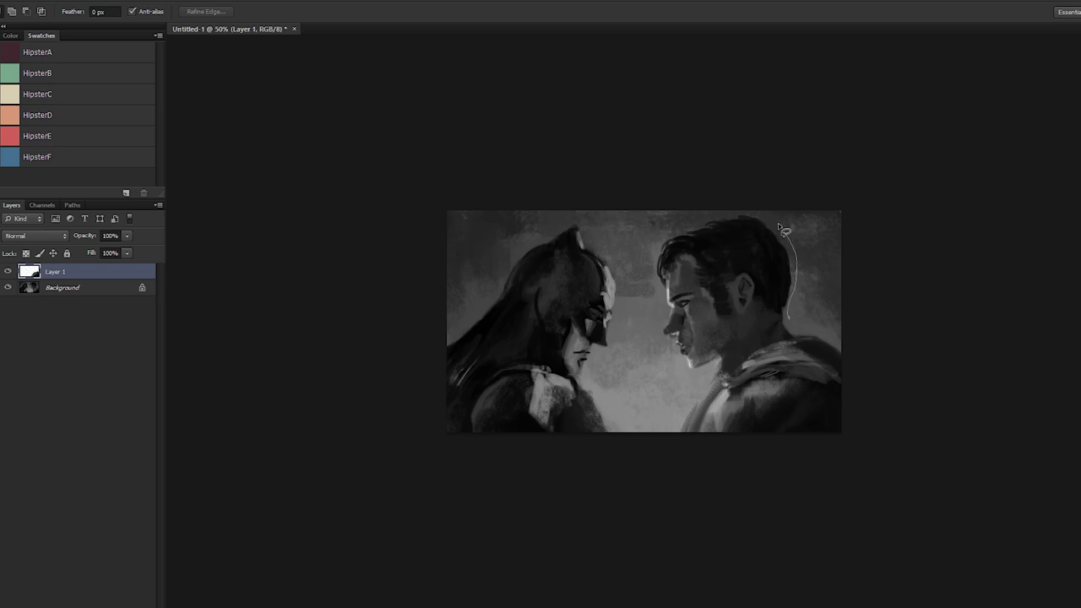
Step: Lasso the right figure's head, merge the shoulder layer down and copy the head to a new layer
mouse_move(778, 224)
mouse_down()
mouse_move(740, 209)
mouse_move(655, 237)
mouse_up()
drag(689, 367, 693, 369)
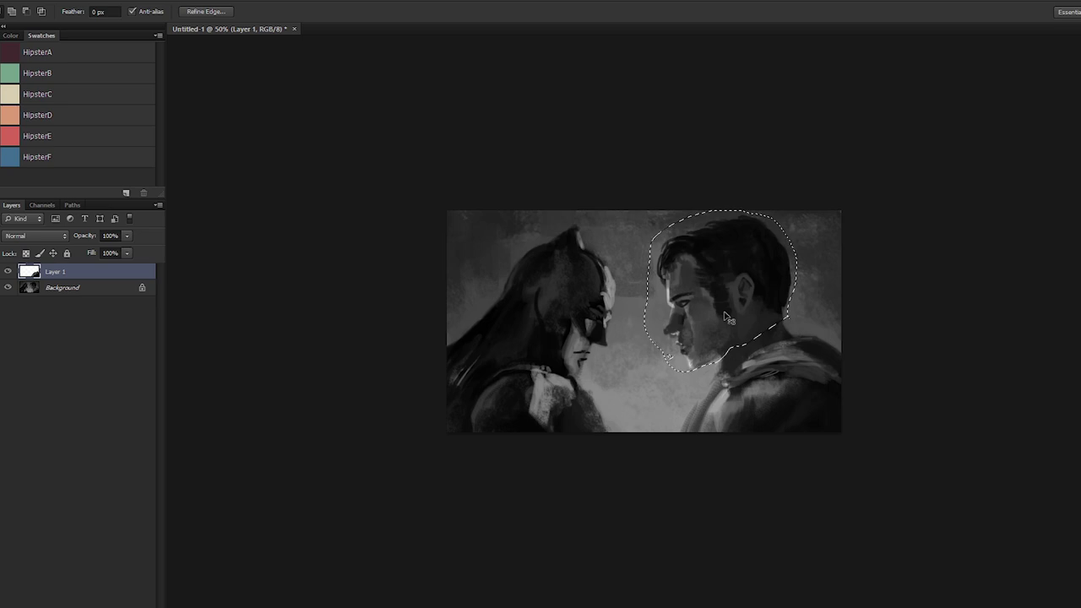
key(ctrl+j)
key(Return)
key(ctrl+e)
key(ctrl+j)
Step: Scale the right figure's copied head to about 89% width and 92% height, keeping it seated on the neck
key(ctrl+t)
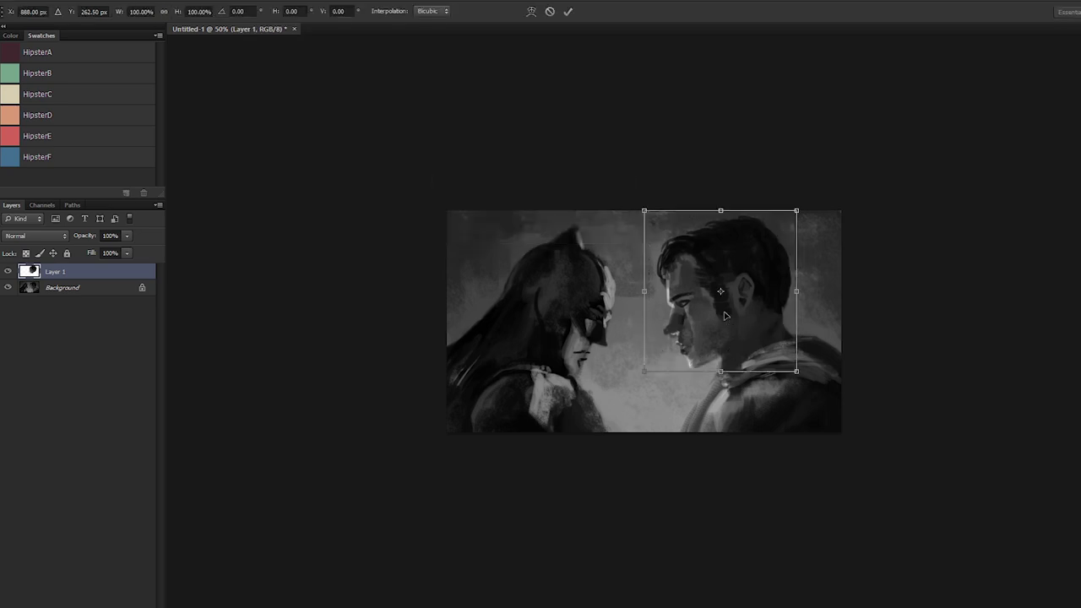
mouse_move(642, 291)
mouse_down()
mouse_move(660, 291)
mouse_move(650, 293)
mouse_up()
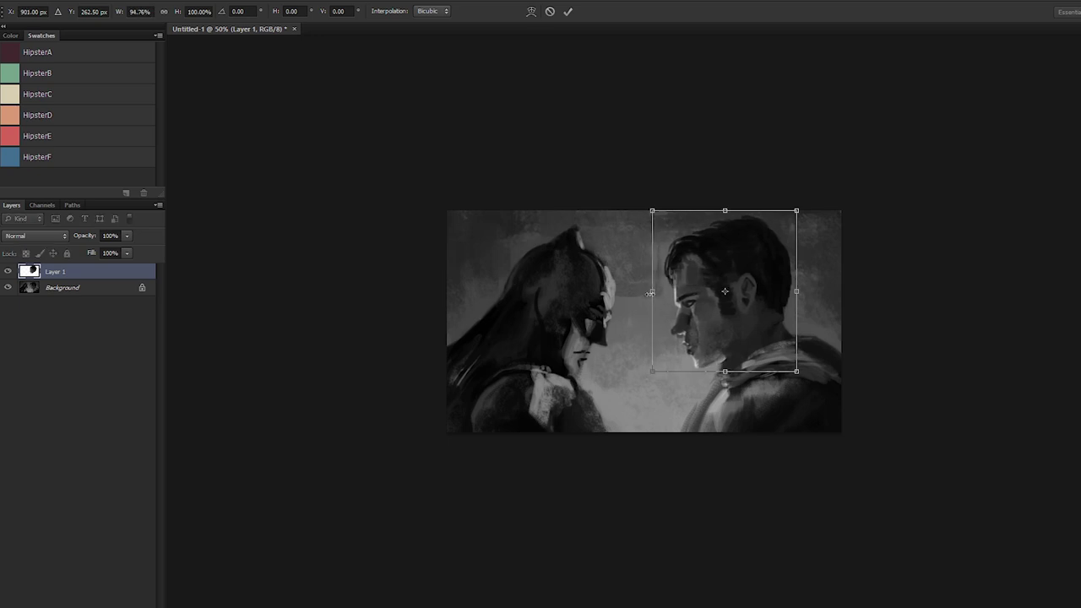
drag(724, 371, 725, 358)
drag(798, 282, 767, 292)
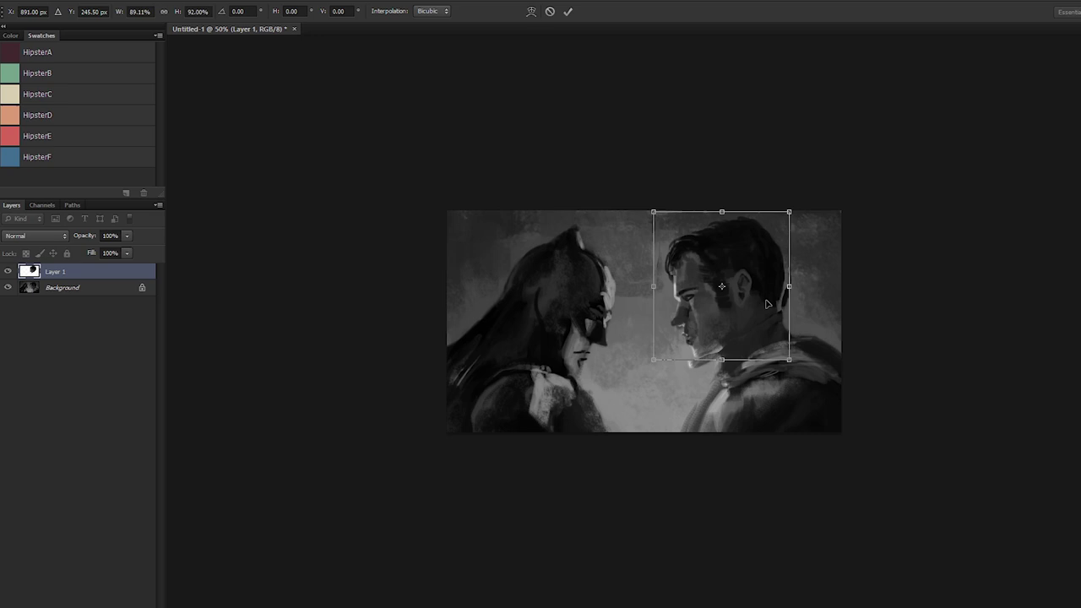
click(764, 360)
drag(724, 363, 724, 362)
key(Return)
Step: Paint out the leftover edges around the right figure's face, jaw and nape with sampled tones
key(l)
key(b)
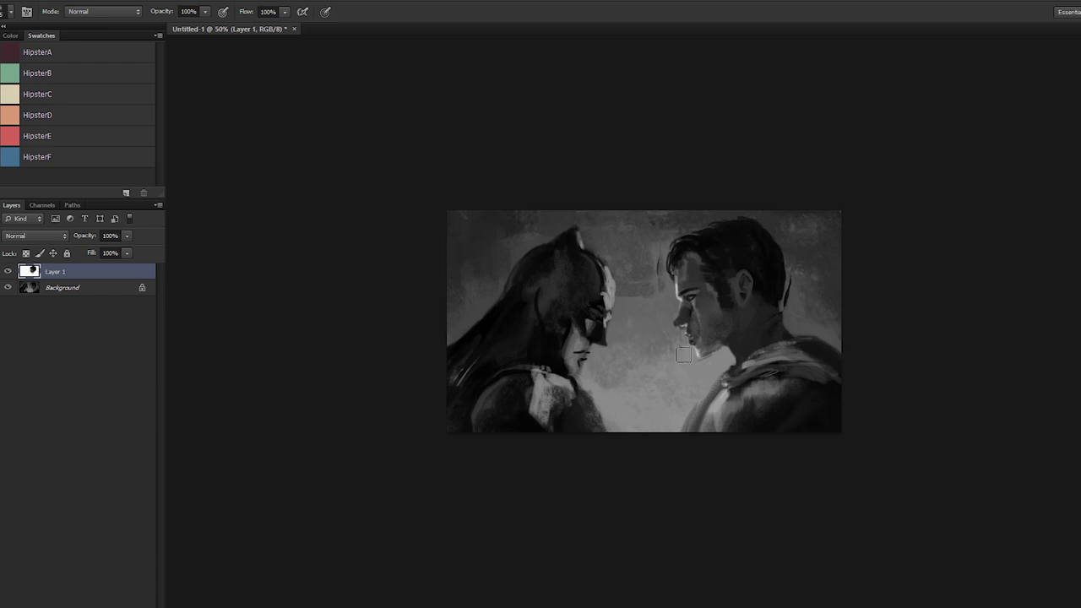
alt+click(740, 330)
alt+click(728, 355)
Step: Lasso the left figure's cowled head, merge Layer 1 into the background and copy the head to a new layer
key(l)
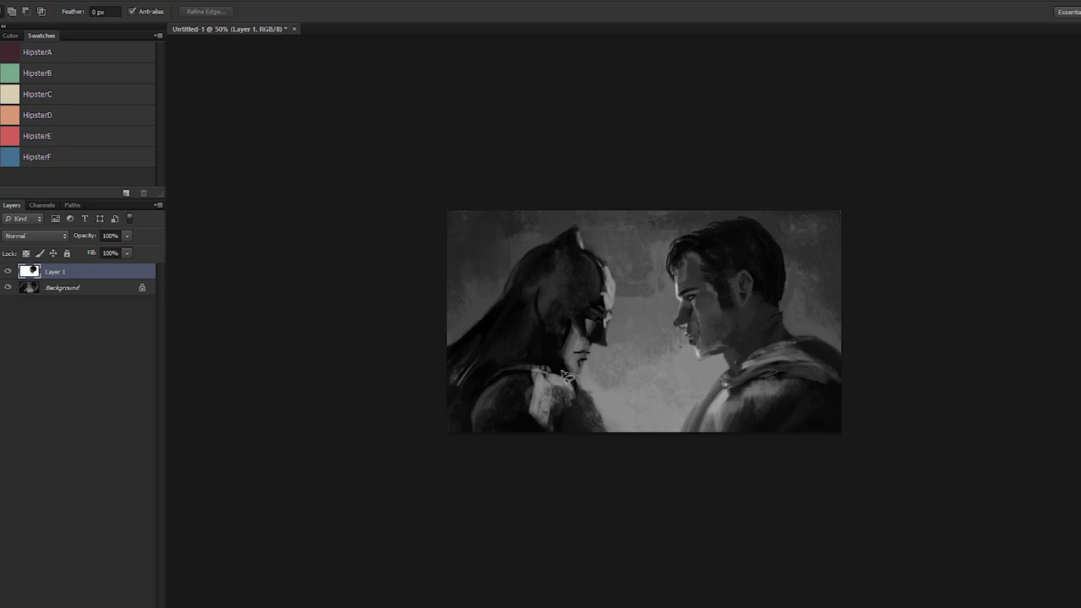
mouse_move(559, 361)
mouse_down()
mouse_move(531, 297)
mouse_move(500, 291)
mouse_up()
mouse_move(602, 217)
mouse_down()
mouse_move(636, 287)
mouse_move(620, 356)
mouse_move(599, 373)
mouse_up()
key(ctrl+j)
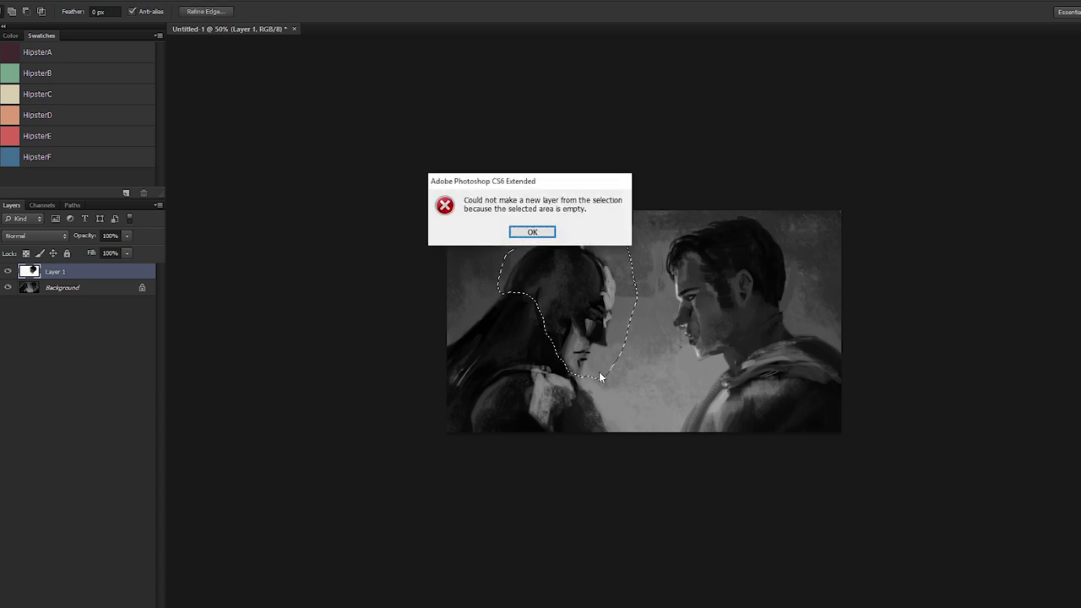
key(Return)
key(ctrl+r)
key(ctrl+r)
key(ctrl+t)
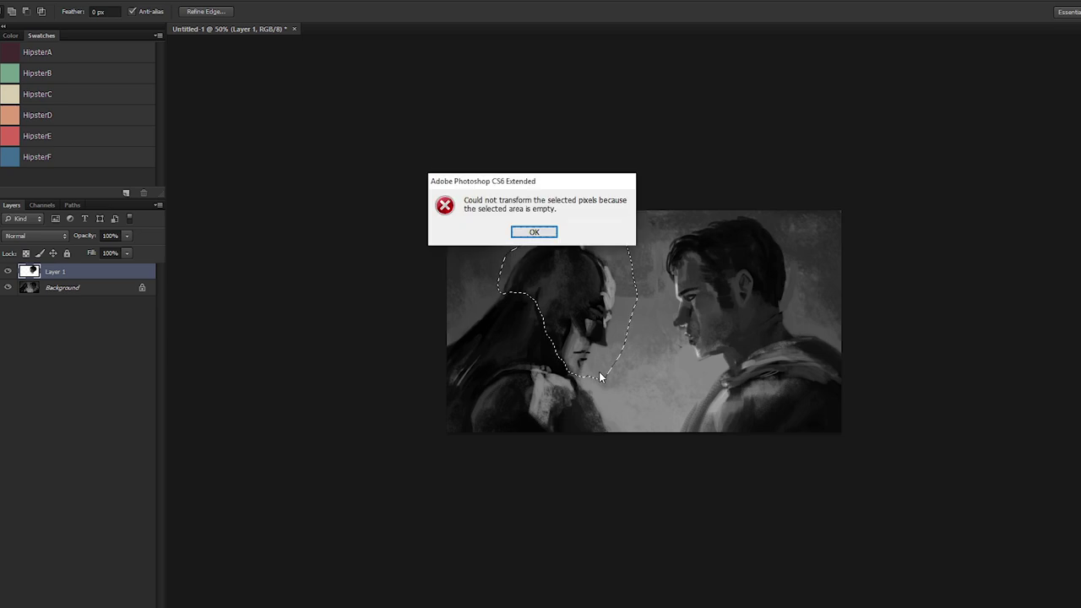
key(Return)
key(ctrl+e)
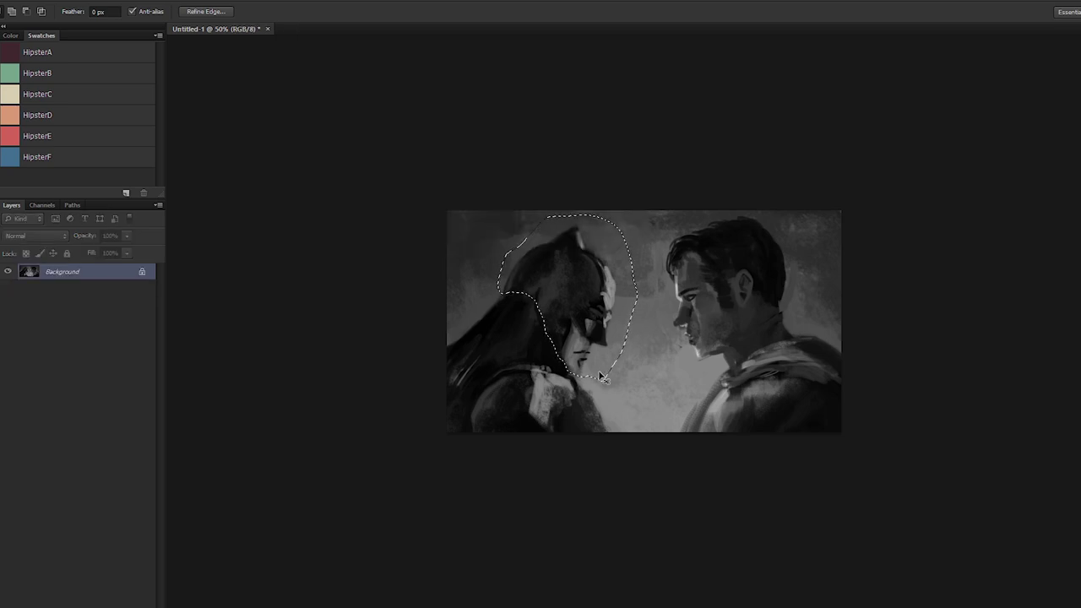
key(ctrl+j)
Step: Scale the left figure's copied head down slightly, shift it up and toward the right figure, and merge it into the background
key(ctrl+t)
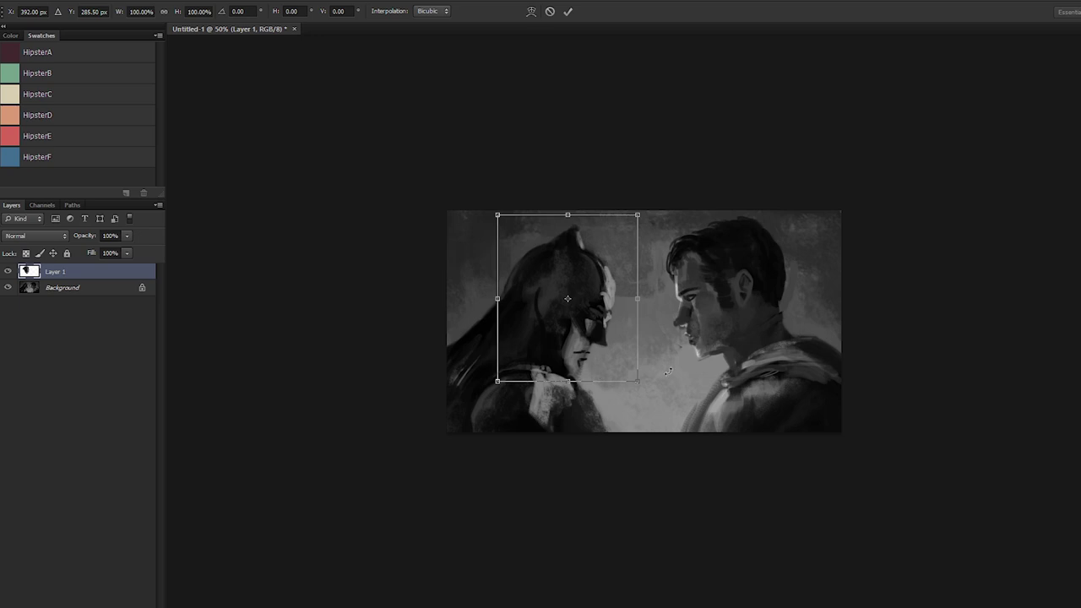
drag(633, 383, 624, 367)
drag(563, 311, 572, 312)
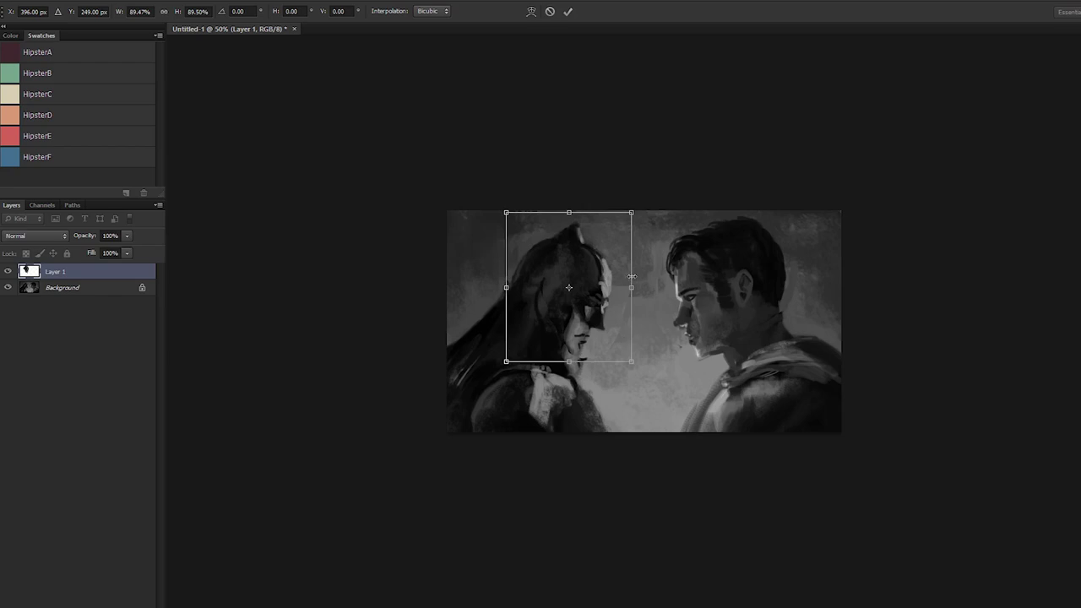
drag(631, 213, 634, 211)
drag(635, 285, 638, 286)
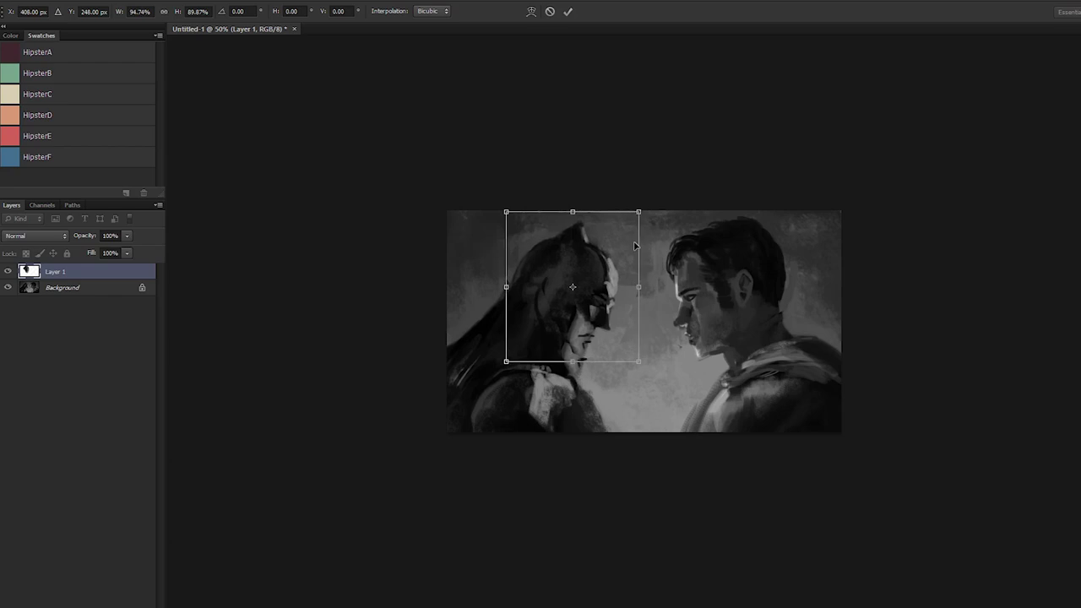
drag(637, 211, 641, 207)
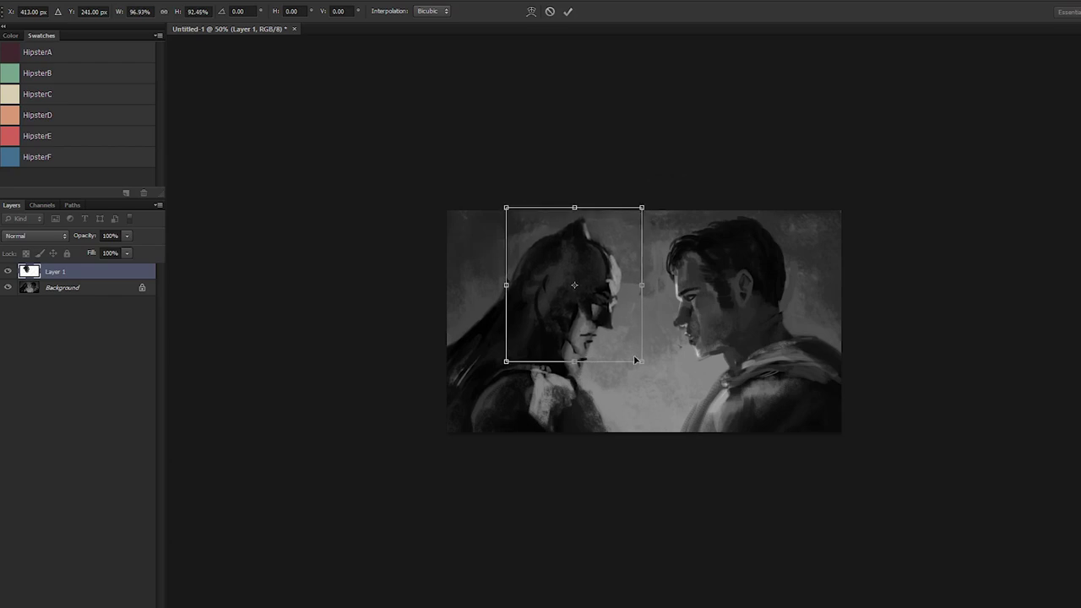
drag(636, 359, 642, 368)
key(Return)
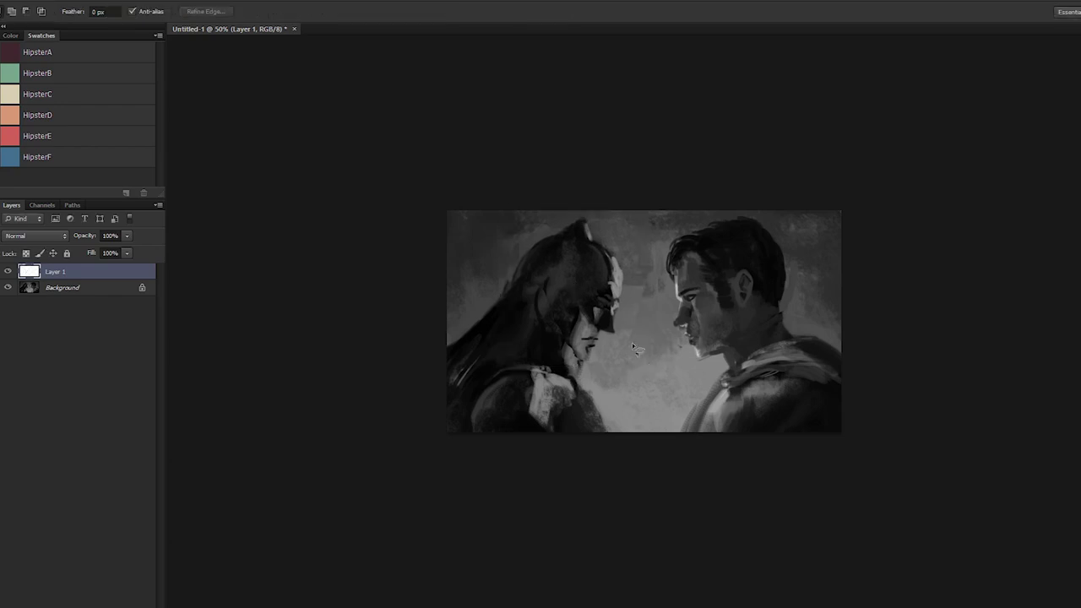
key(ctrl+e)
Step: Reduce the brush size and paint out the old chin below the left figure's jaw with sampled background grey
key(b)
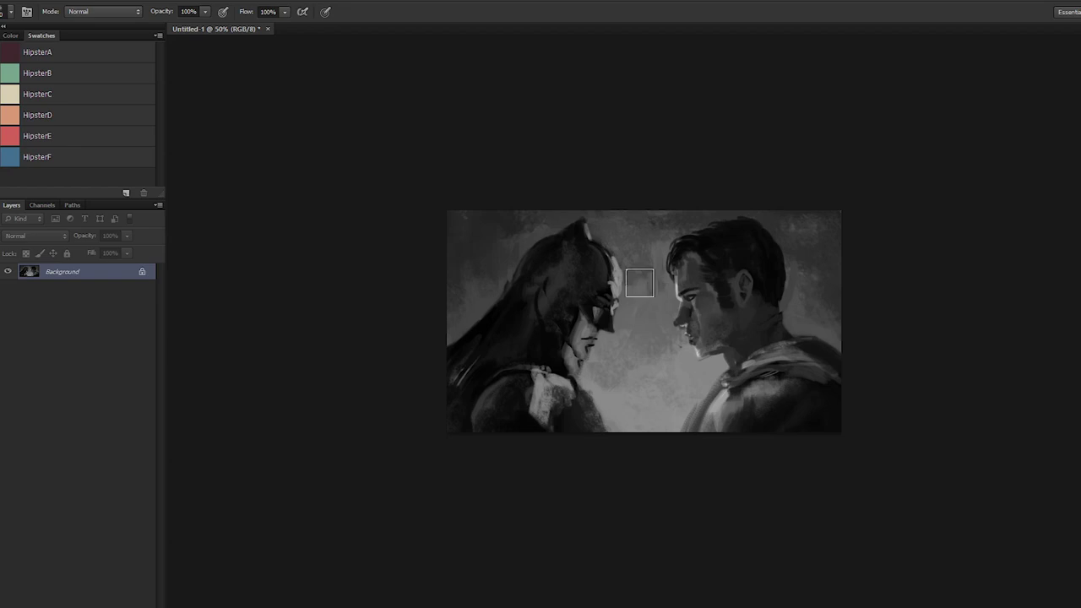
alt+click(597, 376)
key([)
key([)
key([)
key([)
key([)
alt+click(619, 402)
alt+click(598, 363)
drag(569, 355, 584, 364)
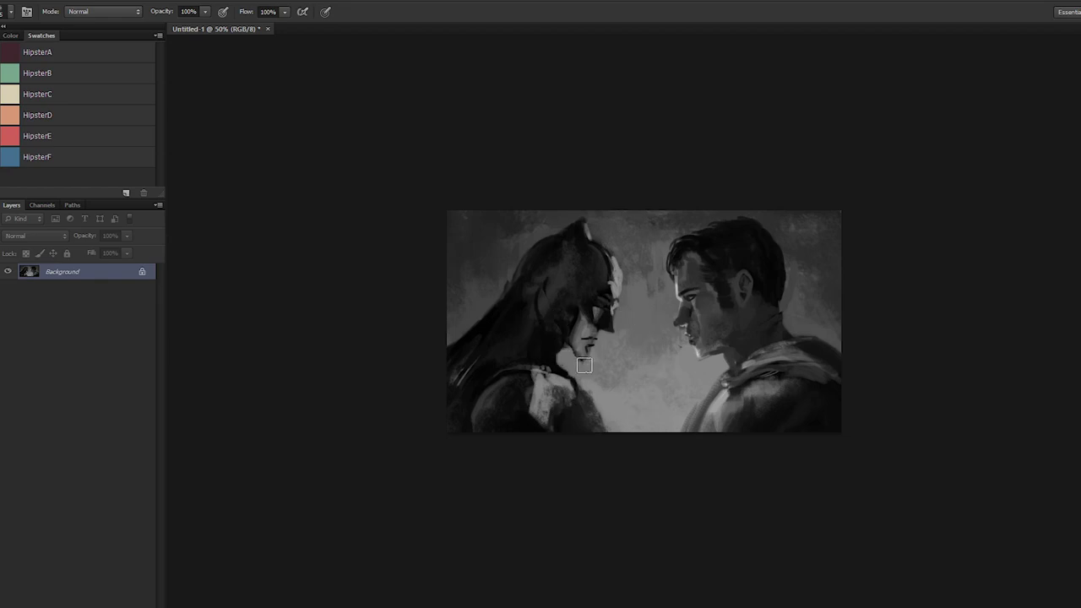
Step: Touch up the left figure's neck and collar with small brush dabs and sample a chest tone
click(545, 337)
click(537, 355)
click(543, 361)
alt+click(545, 391)
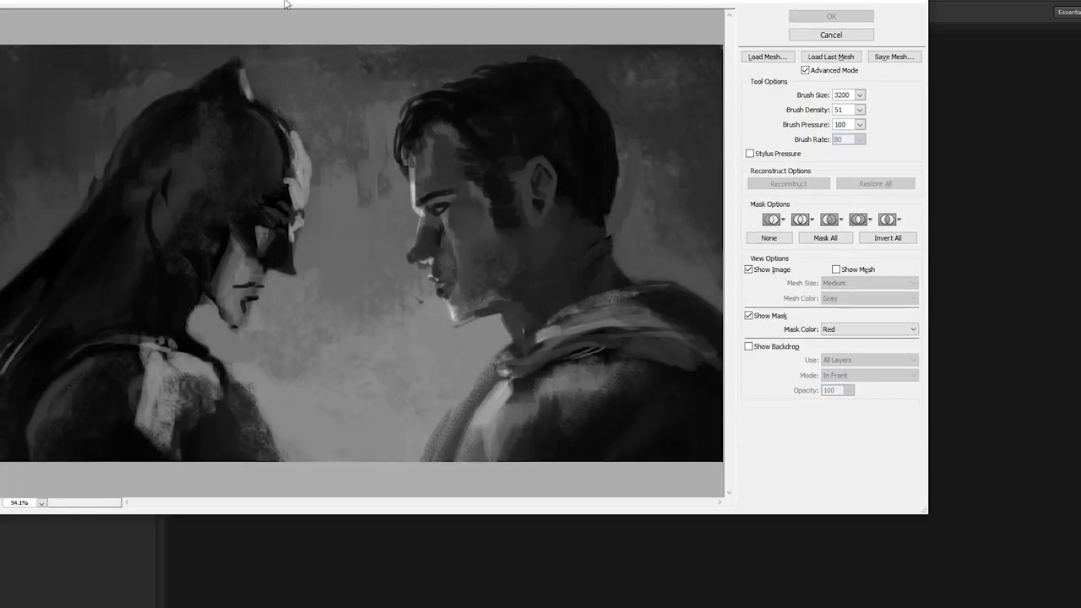
Step: In the Liquify filter, set the brush size to 250 and reshape the left figure's shoulder, collar and chest
mouse_move(286, 5)
mouse_down()
mouse_move(526, 54)
mouse_move(510, 64)
mouse_up()
key(bracketright)
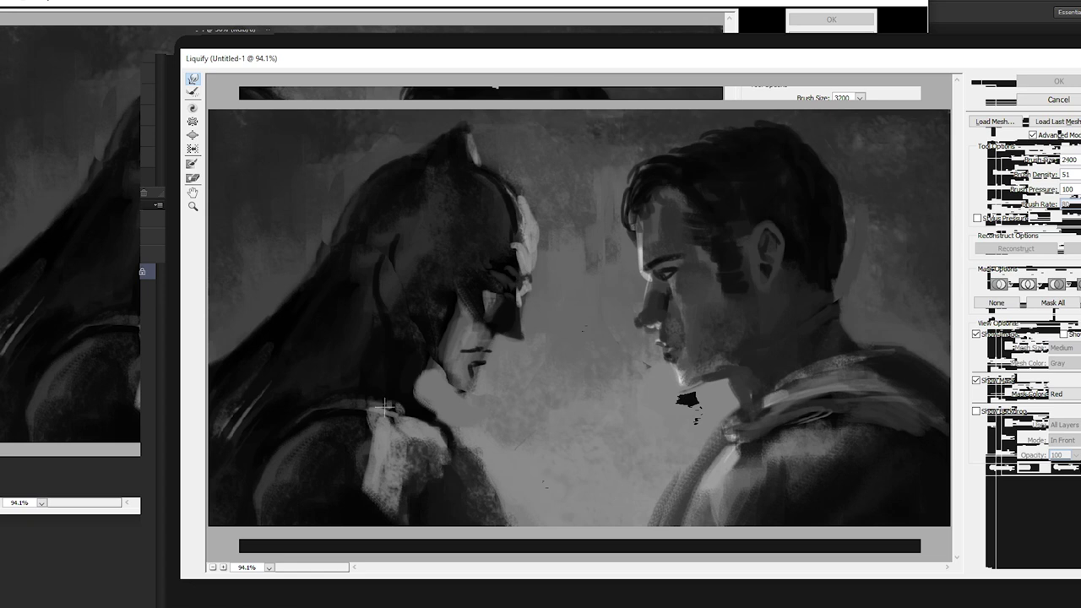
key(bracketleft)
key(bracketleft)
key(bracketleft)
key(bracketleft)
key(bracketright)
key(bracketright)
key(bracketright)
key(bracketright)
key(bracketright)
key(bracketright)
key(bracketright)
key(bracketright)
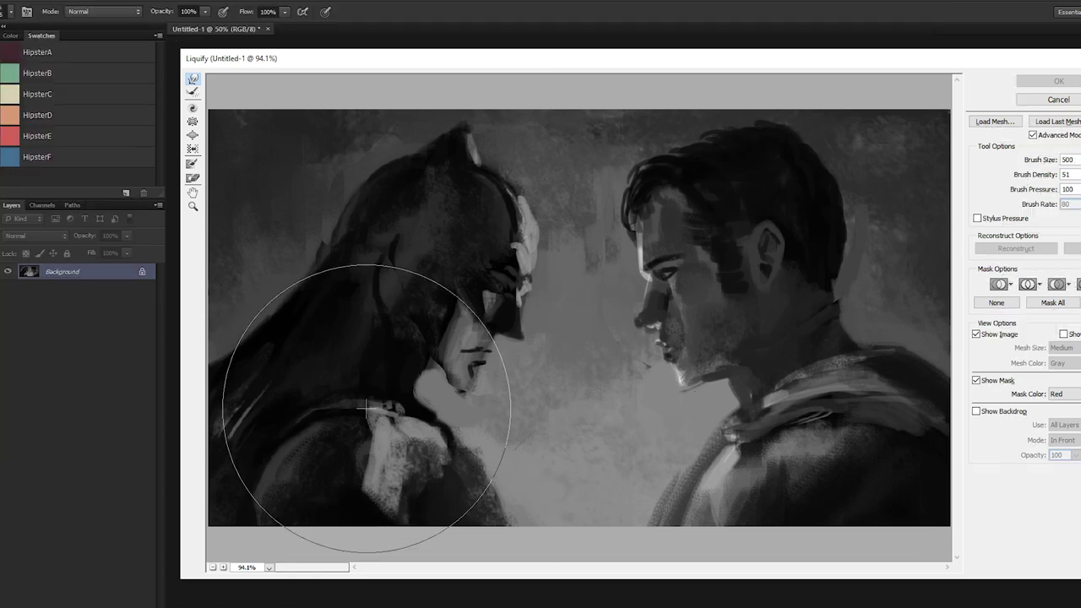
key(bracketleft)
key(bracketleft)
key(bracketleft)
key(bracketleft)
key(bracketleft)
mouse_move(360, 407)
mouse_down()
mouse_move(356, 394)
mouse_move(398, 402)
mouse_move(301, 414)
mouse_move(381, 458)
mouse_move(385, 450)
mouse_move(388, 466)
mouse_move(510, 495)
mouse_move(494, 495)
mouse_move(503, 507)
mouse_up()
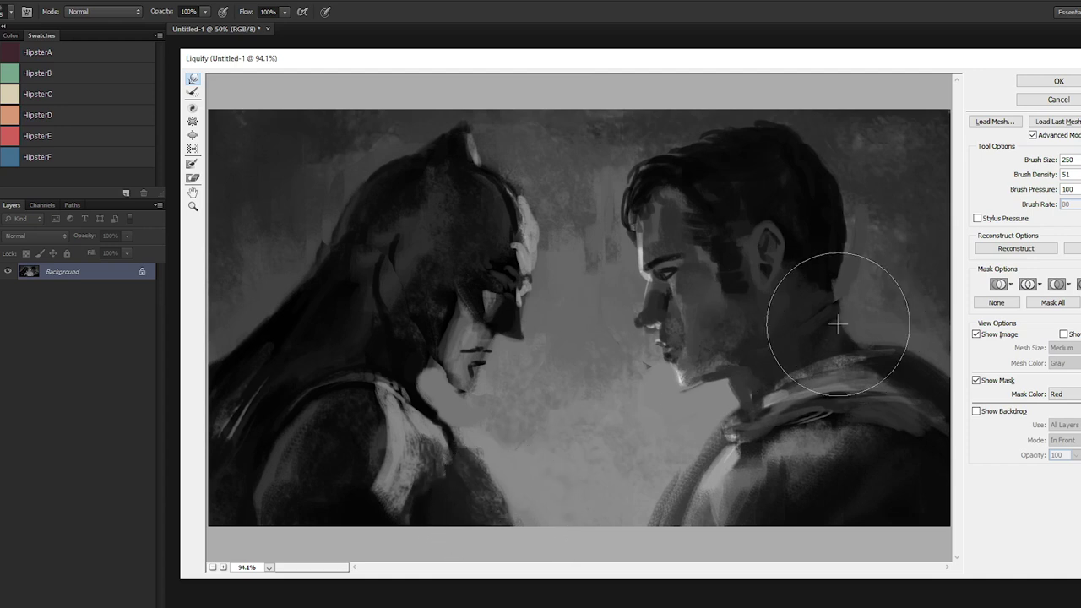
Step: Push the right figure's neck, face and hair outline into shape, and round out the back of the left figure's cowl
mouse_move(840, 326)
mouse_down()
mouse_move(794, 159)
mouse_move(836, 230)
mouse_move(827, 314)
mouse_move(793, 359)
mouse_move(650, 346)
mouse_move(659, 380)
mouse_move(679, 386)
mouse_move(667, 385)
mouse_move(677, 316)
mouse_move(651, 325)
mouse_move(654, 356)
mouse_move(668, 319)
mouse_move(663, 345)
mouse_move(641, 210)
mouse_move(635, 216)
mouse_move(682, 146)
mouse_move(679, 163)
mouse_move(659, 171)
mouse_move(695, 138)
mouse_up()
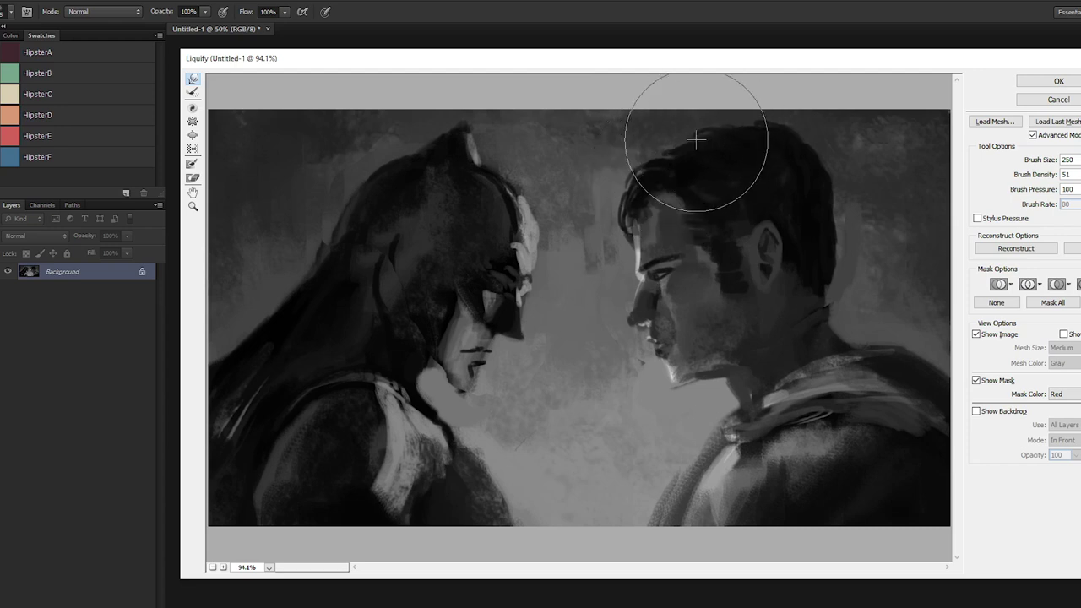
mouse_move(380, 182)
mouse_down()
mouse_move(417, 168)
mouse_move(406, 153)
mouse_move(359, 201)
mouse_move(367, 174)
mouse_move(368, 207)
mouse_move(335, 272)
mouse_move(352, 335)
mouse_move(456, 390)
mouse_up()
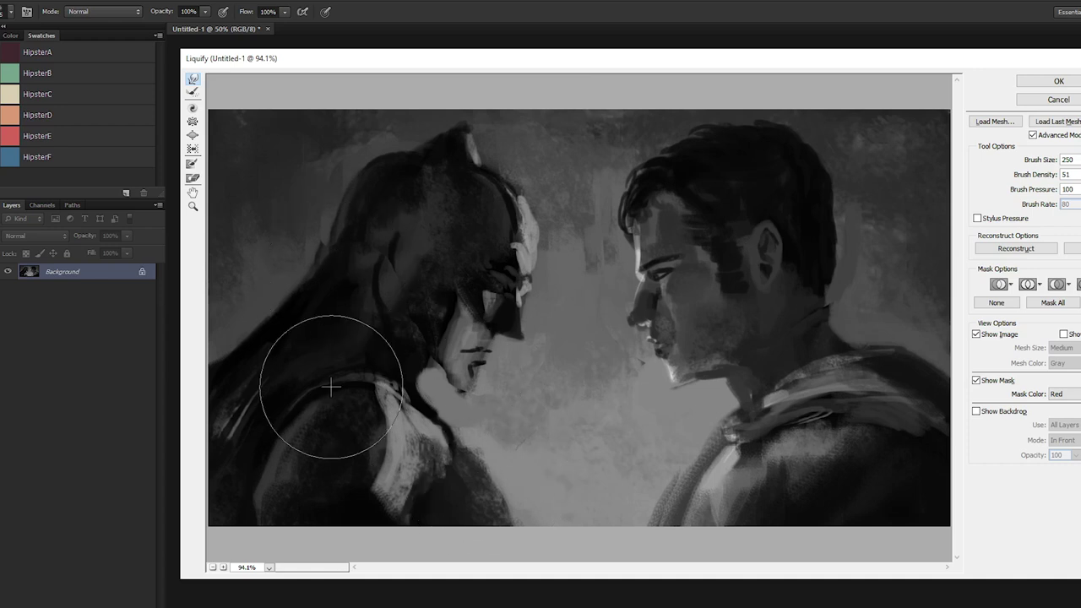
Step: Refine the left figure's shoulder line and cape with Liquify brush sizes 175 and 300, and apply the filter
key(])
key(bracketright)
key(bracketright)
key(bracketleft)
key(bracketleft)
key(bracketleft)
key(bracketleft)
key(bracketleft)
key(bracketleft)
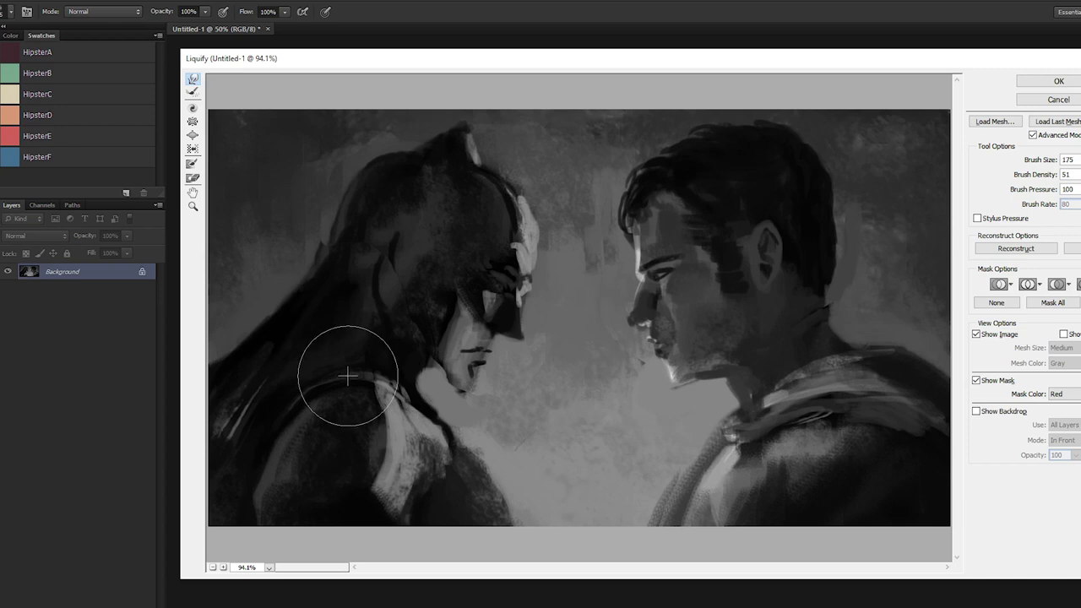
mouse_move(348, 368)
mouse_down()
mouse_move(403, 375)
mouse_move(320, 381)
mouse_up()
key(bracketright)
key(bracketright)
key(bracketright)
key(bracketright)
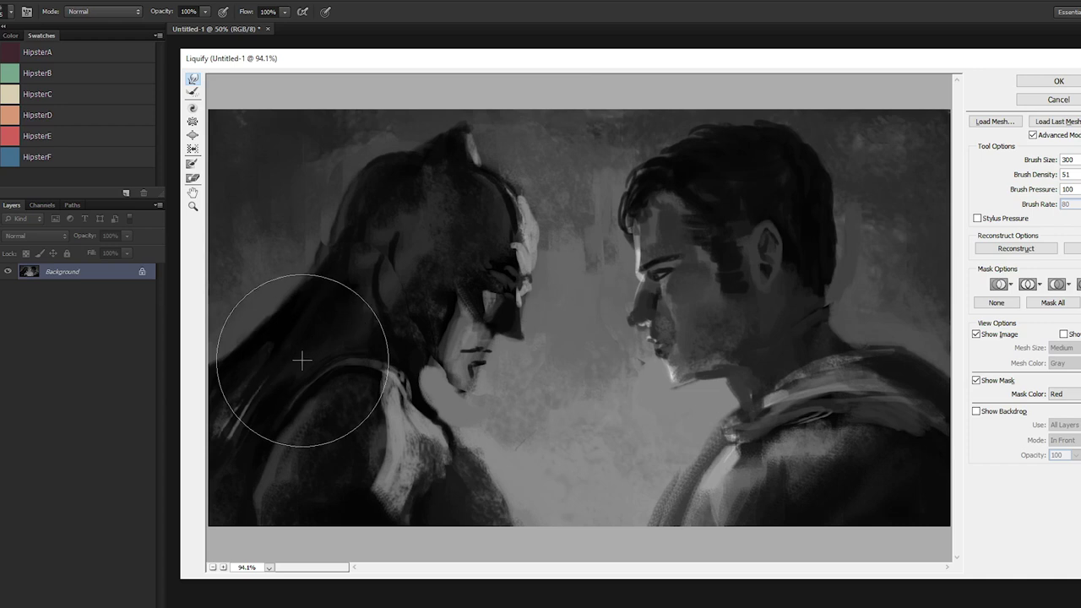
key(Return)
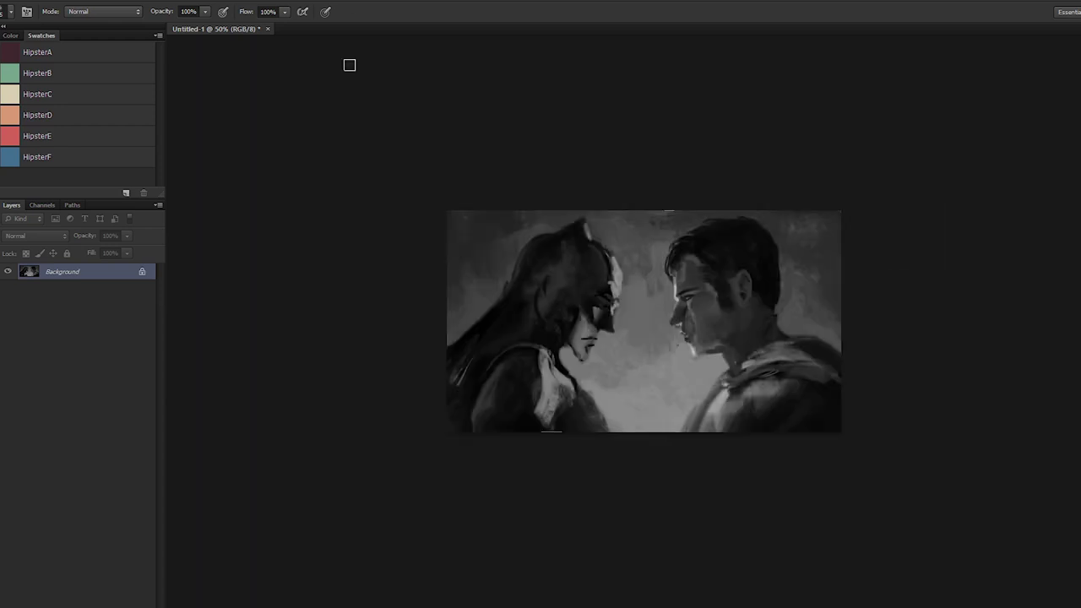
Step: Set the brush opacity to 80% and tone down the left figure's bright chest patch with sampled greys
key(ctrl+minus)
key(ctrl+plus)
key(ctrl+plus)
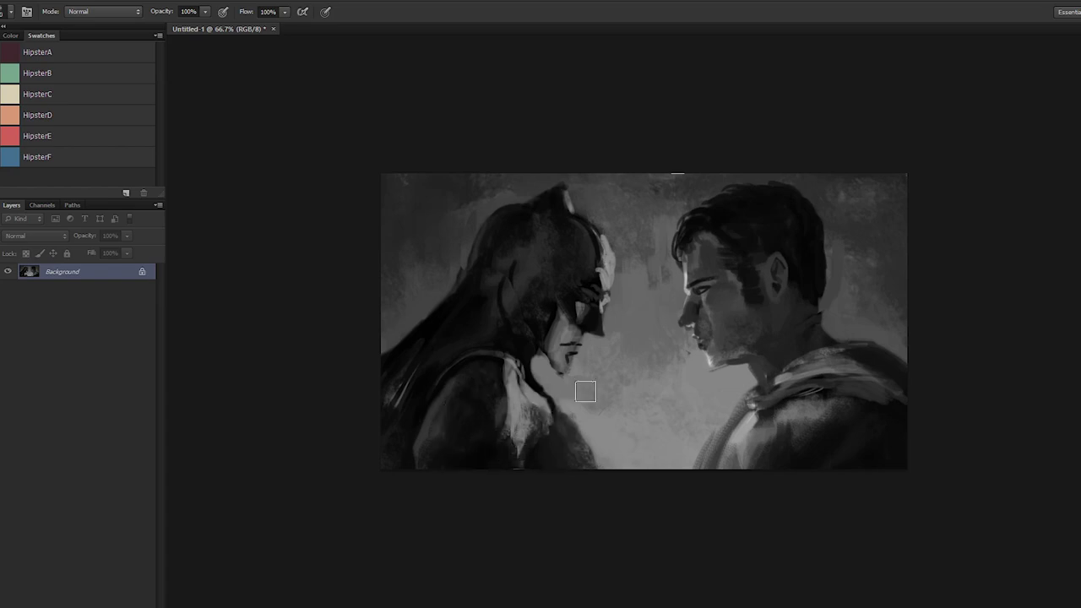
alt+click(514, 425)
key(8)
alt+click(532, 397)
mouse_move(557, 417)
mouse_down()
mouse_move(575, 464)
mouse_move(585, 460)
mouse_move(578, 469)
mouse_move(560, 439)
mouse_up()
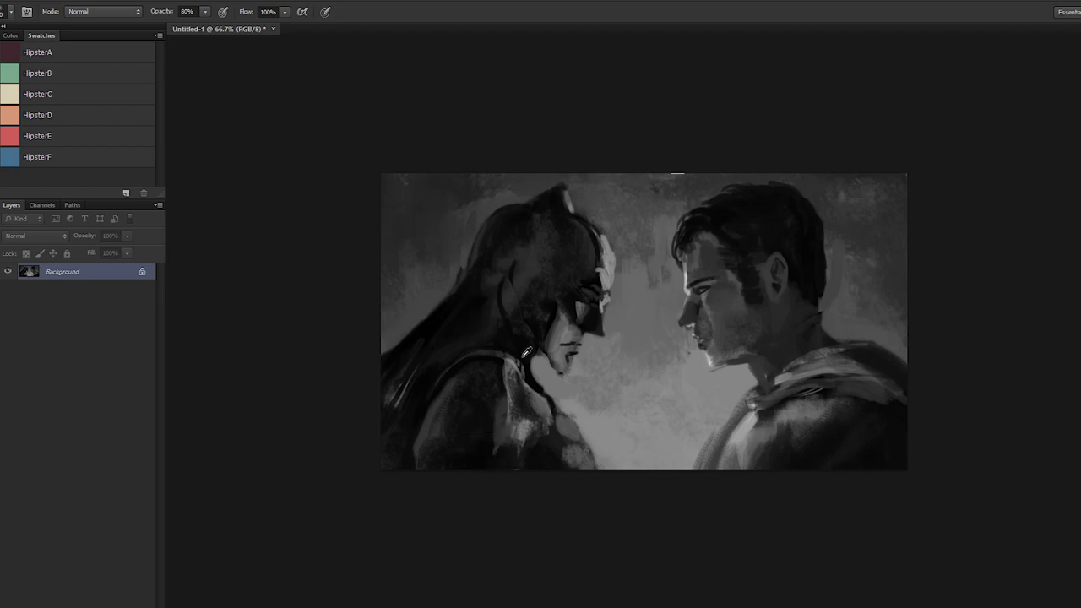
Step: Refine the edge between the left figure's shoulder and chest highlight with sampled tones
alt+click(497, 417)
alt+click(505, 385)
drag(499, 365, 503, 387)
Step: Paint sampled grey tones over the left figure's dark shoulder and upper arm to model its form
alt+click(490, 420)
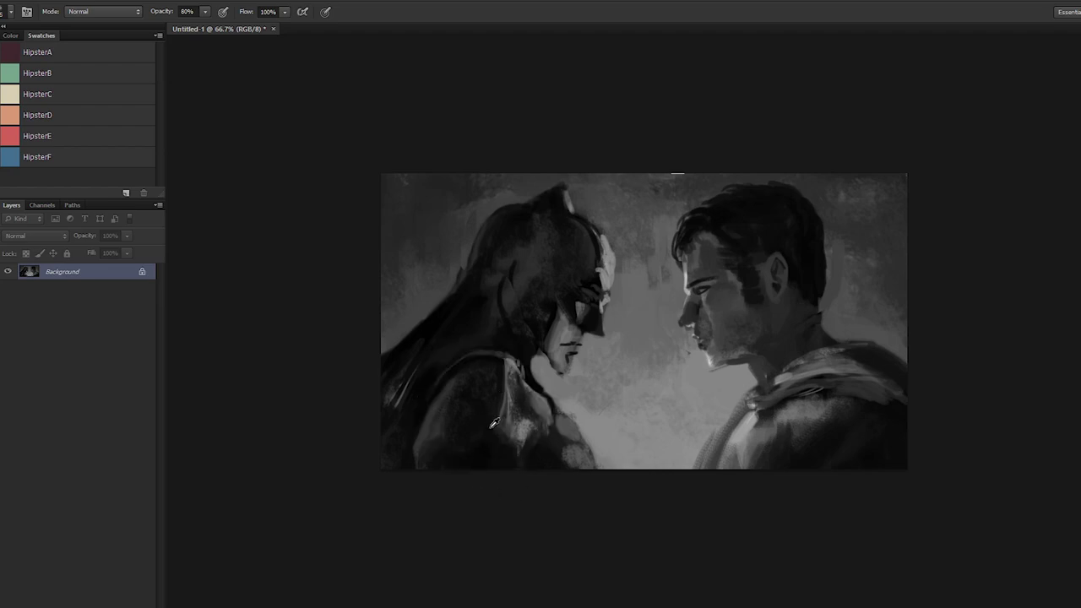
alt+click(449, 442)
alt+click(436, 418)
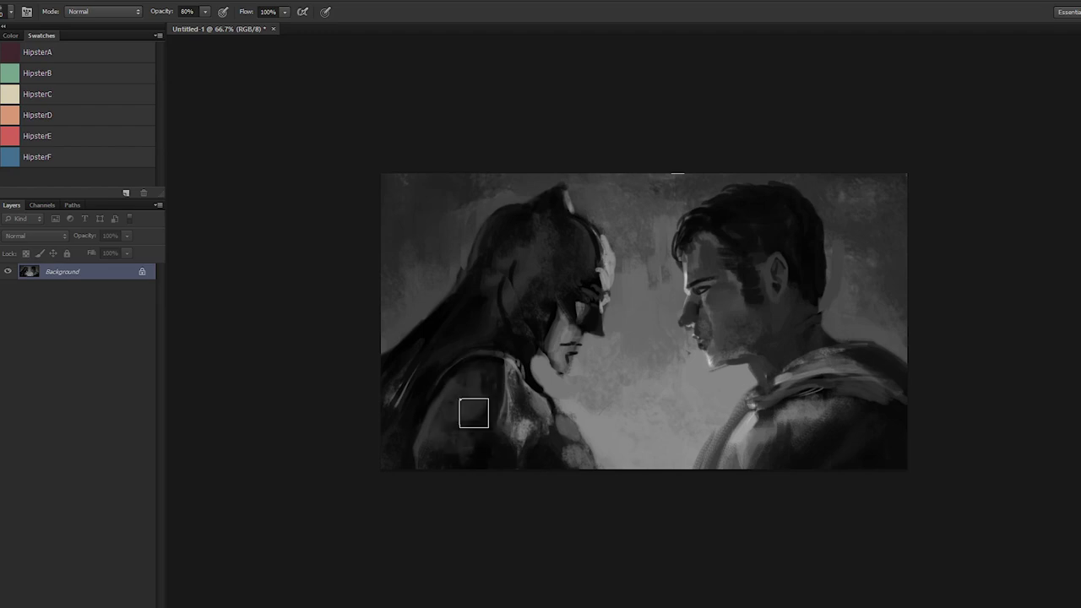
alt+click(489, 400)
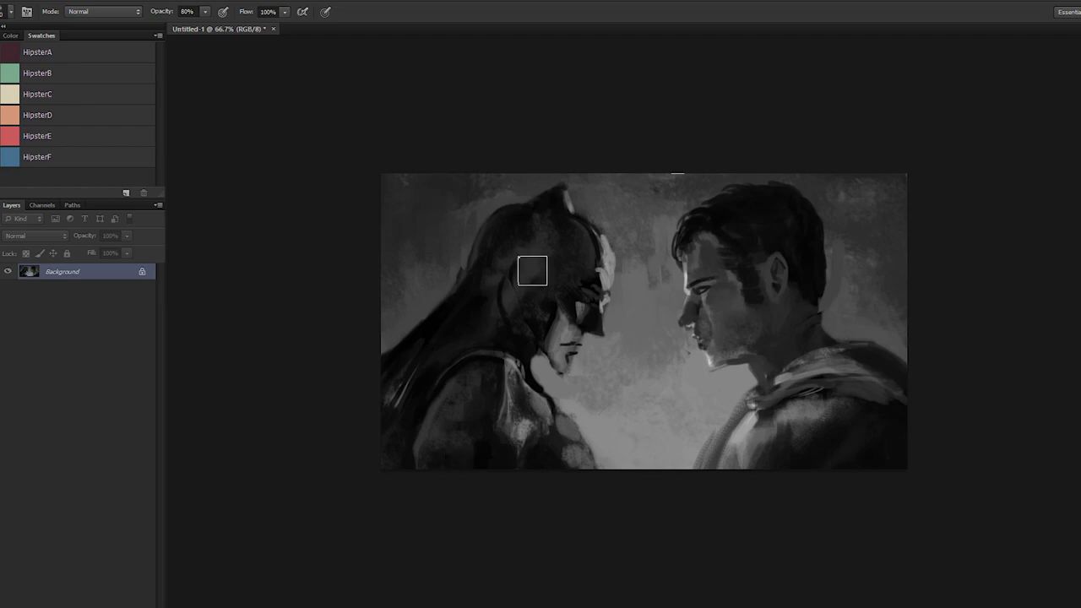
Step: Smooth the left figure's cowl tones with sampled greys and repaint the cowl's dark edge along the jaw
alt+click(601, 252)
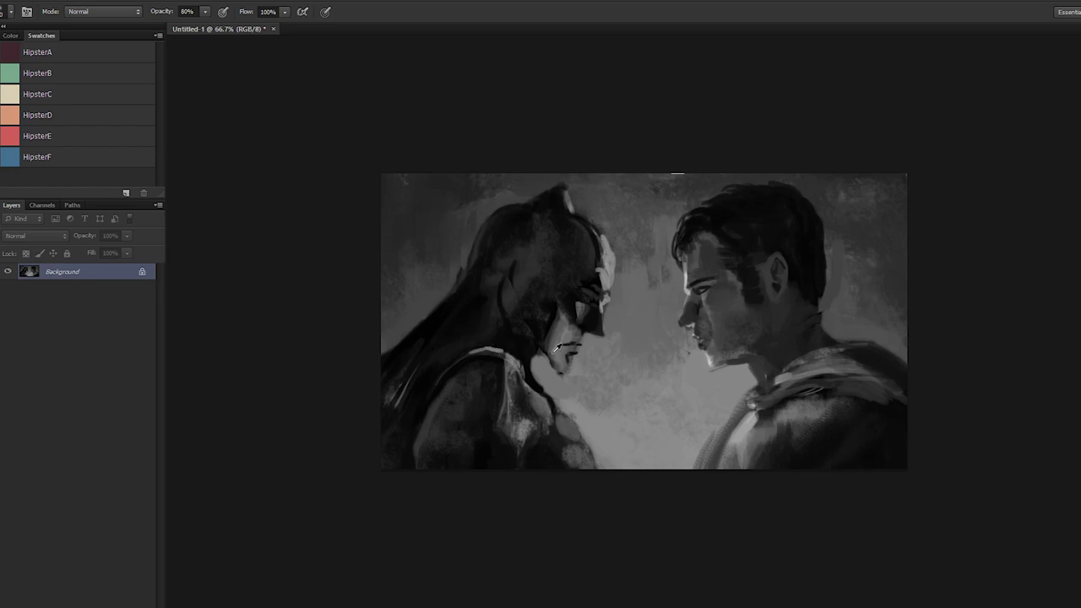
alt+click(525, 346)
alt+click(526, 345)
key(ctrl+plus)
key(ctrl+plus)
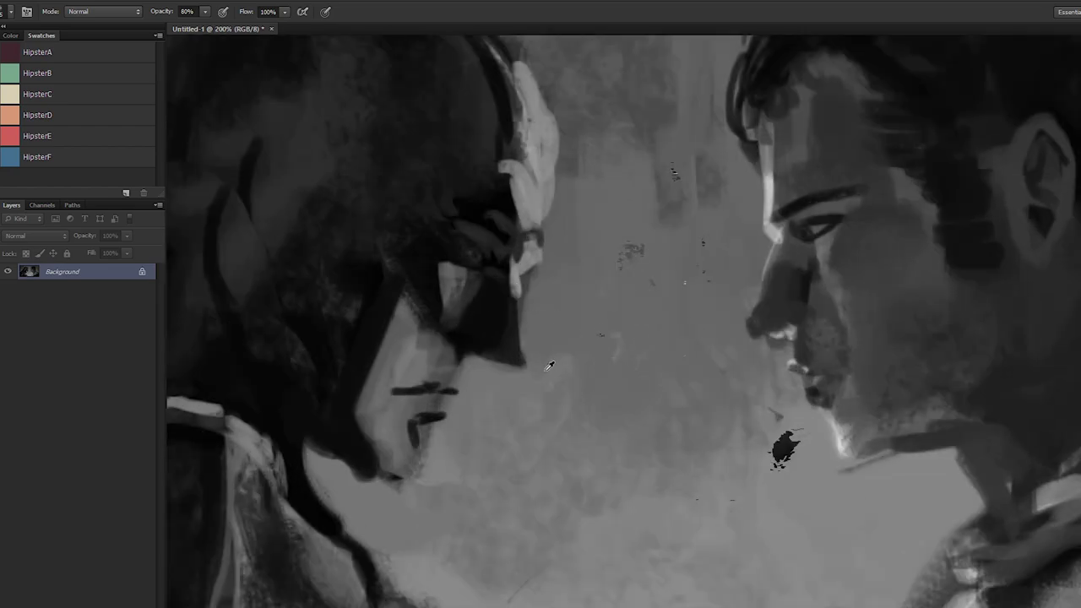
alt+click(381, 413)
mouse_move(366, 429)
mouse_down()
mouse_move(363, 417)
mouse_move(375, 470)
mouse_move(347, 465)
mouse_move(344, 479)
mouse_move(382, 460)
mouse_up()
alt+click(356, 496)
key(])
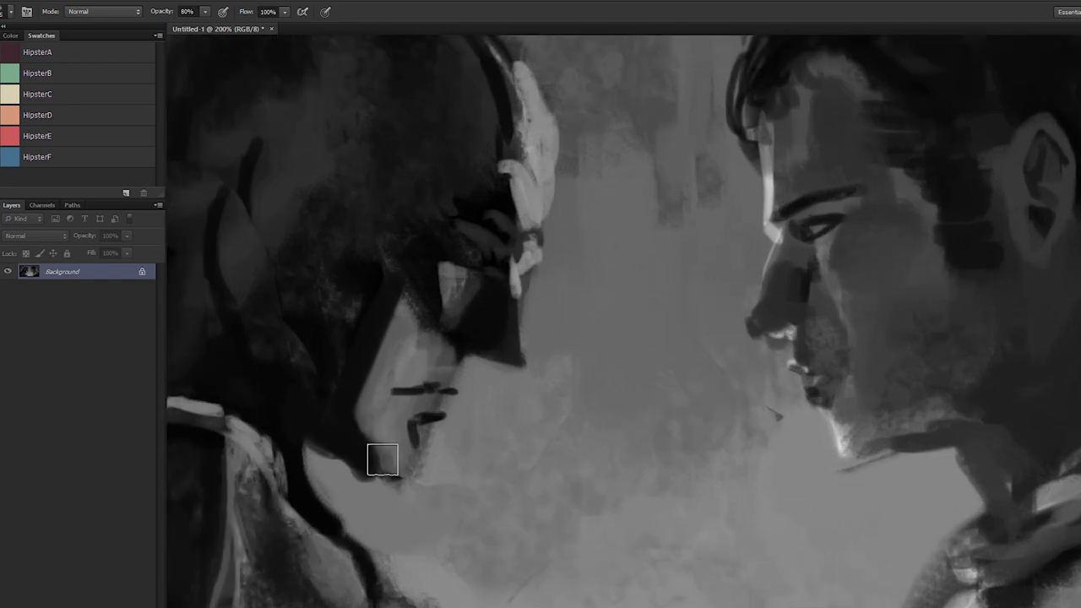
key(ctrl+0)
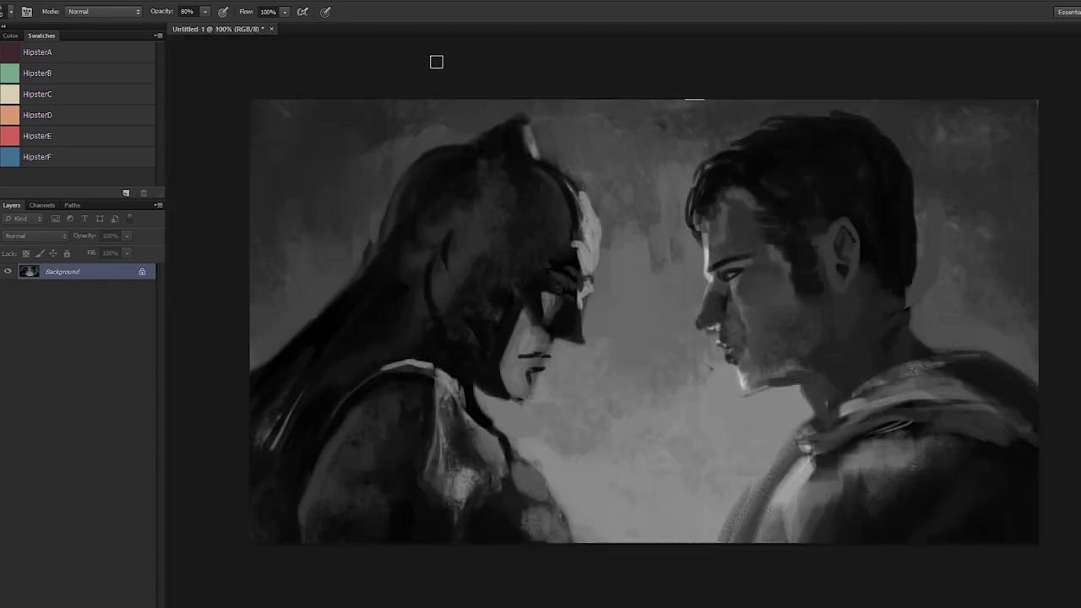
Step: Shade the left figure's lower cheek and jaw with sampled mid-grey stubble tones
alt+click(535, 364)
alt+click(535, 353)
key([)
alt+click(520, 329)
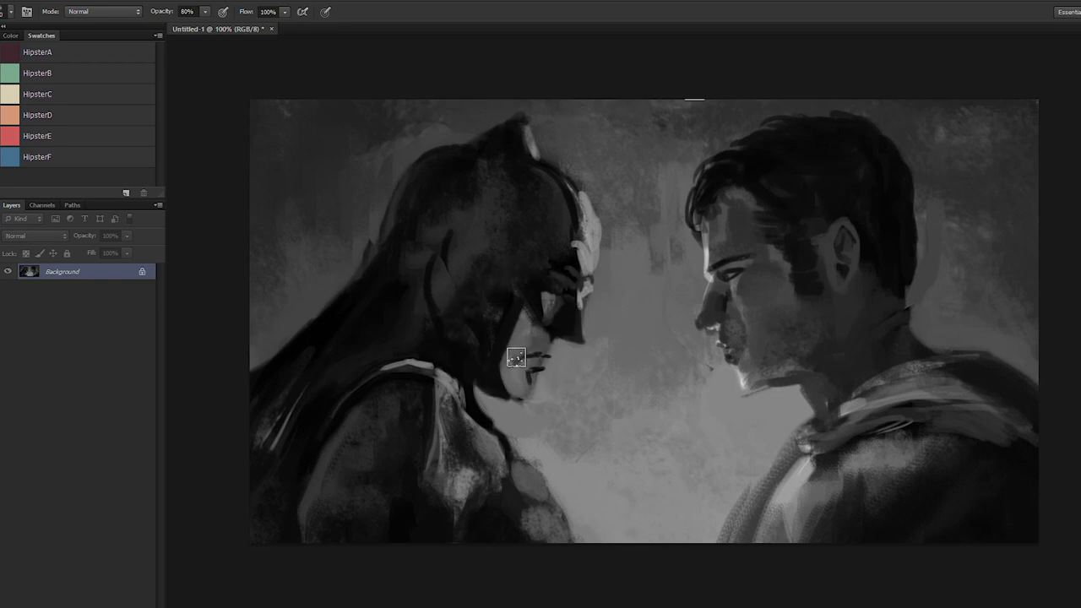
alt+click(524, 360)
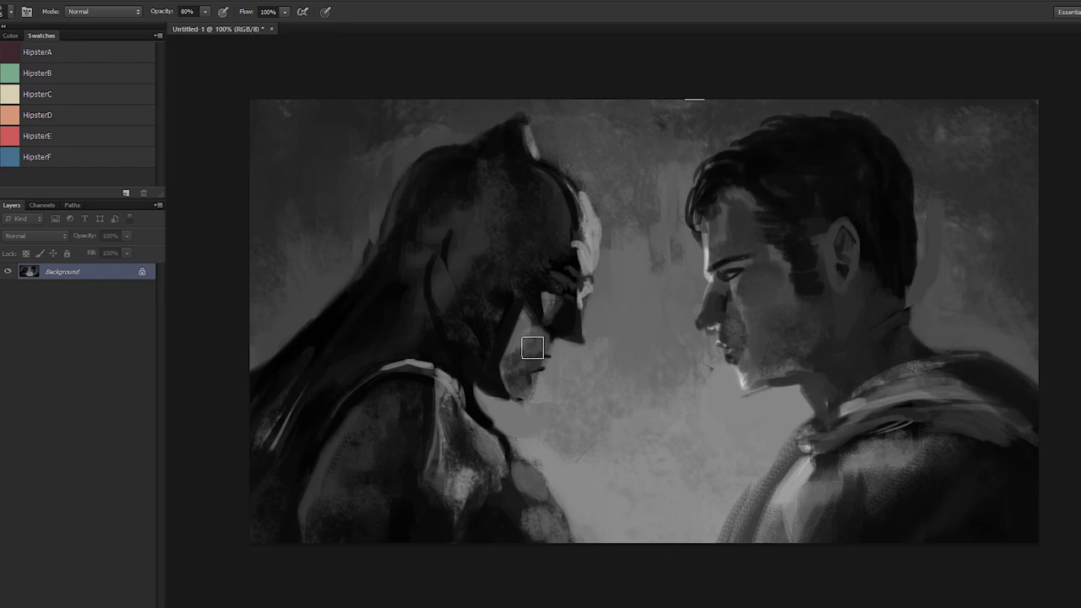
Step: Set the brush opacity to 80% and model the left figure's upper cheek and mouth area with sampled tones
alt+click(591, 221)
alt+click(580, 352)
alt+click(558, 321)
key(3)
key(8)
drag(528, 349, 538, 330)
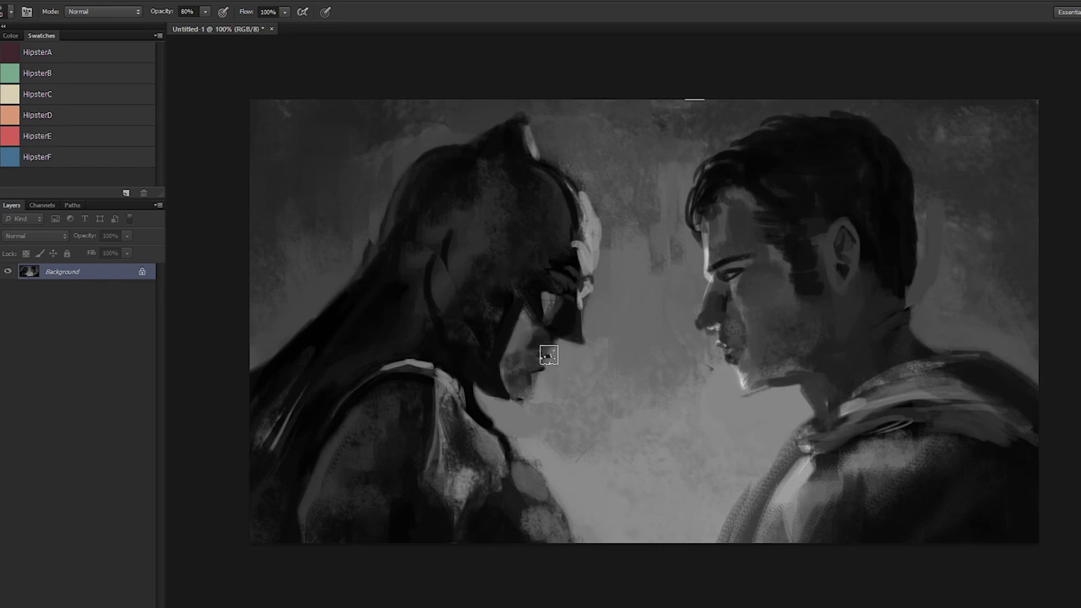
Step: Sample the left figure's forehead highlight and convert the image's colour mode to Grayscale
mouse_move(554, 276)
alt+mouse_down()
mouse_move(555, 259)
mouse_move(593, 224)
alt+mouse_up()
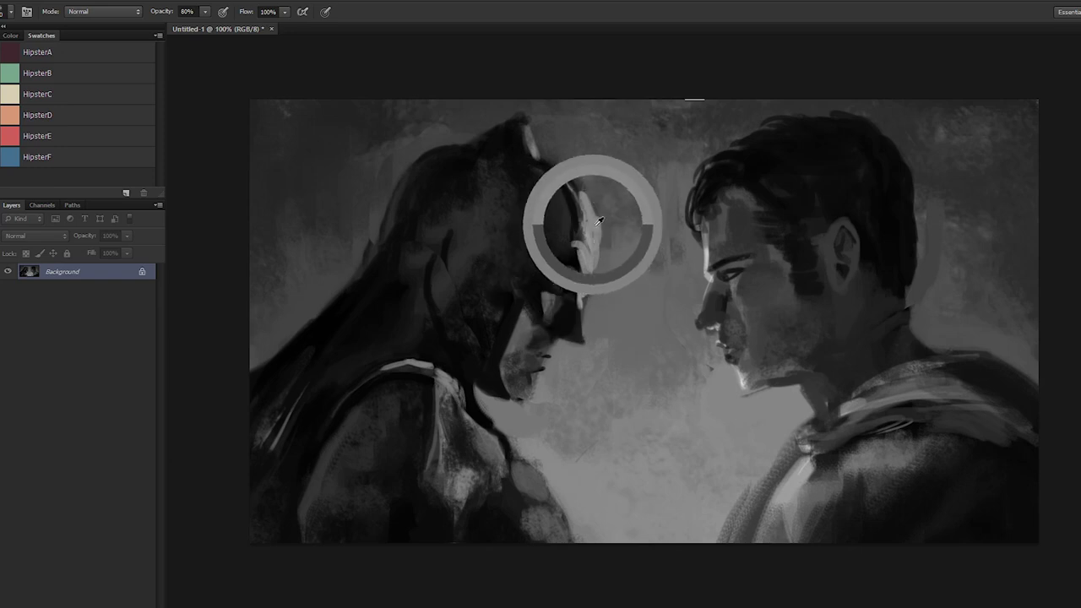
alt+shift+right_click(717, 212)
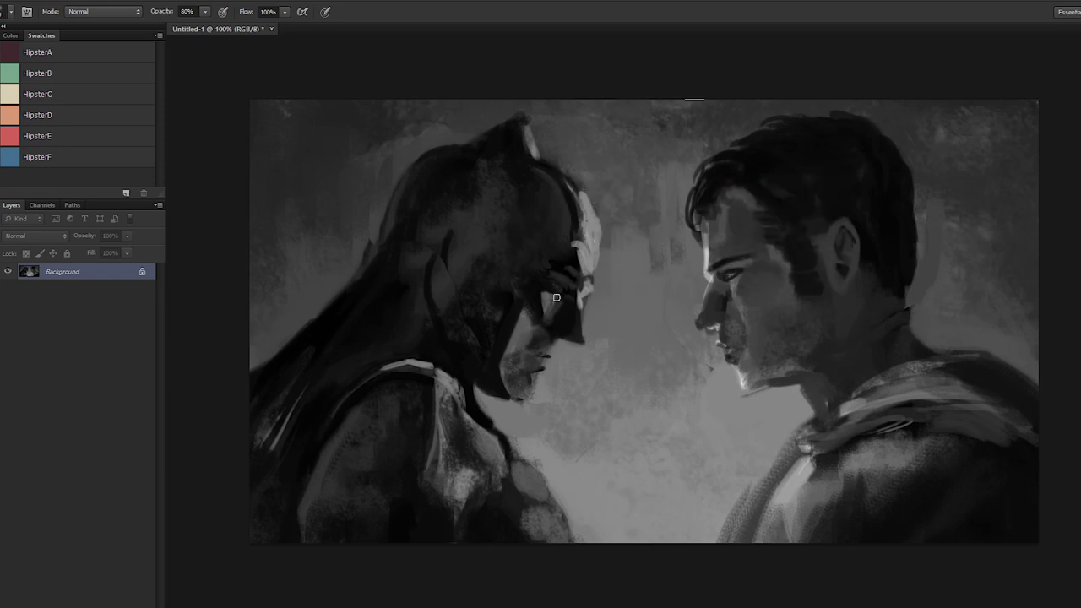
key(alt+i)
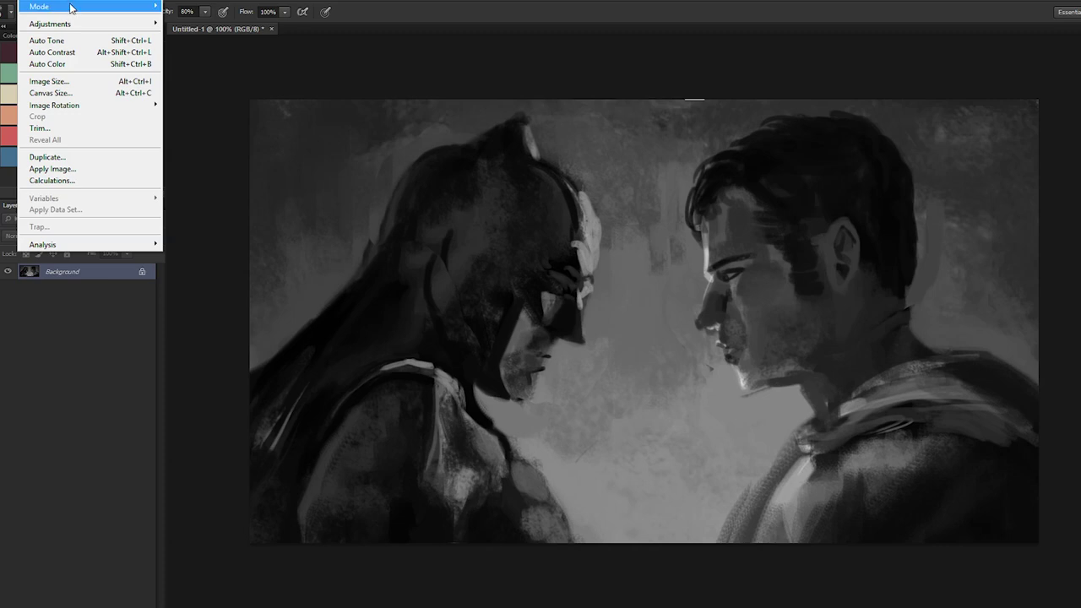
mouse_move(76, 7)
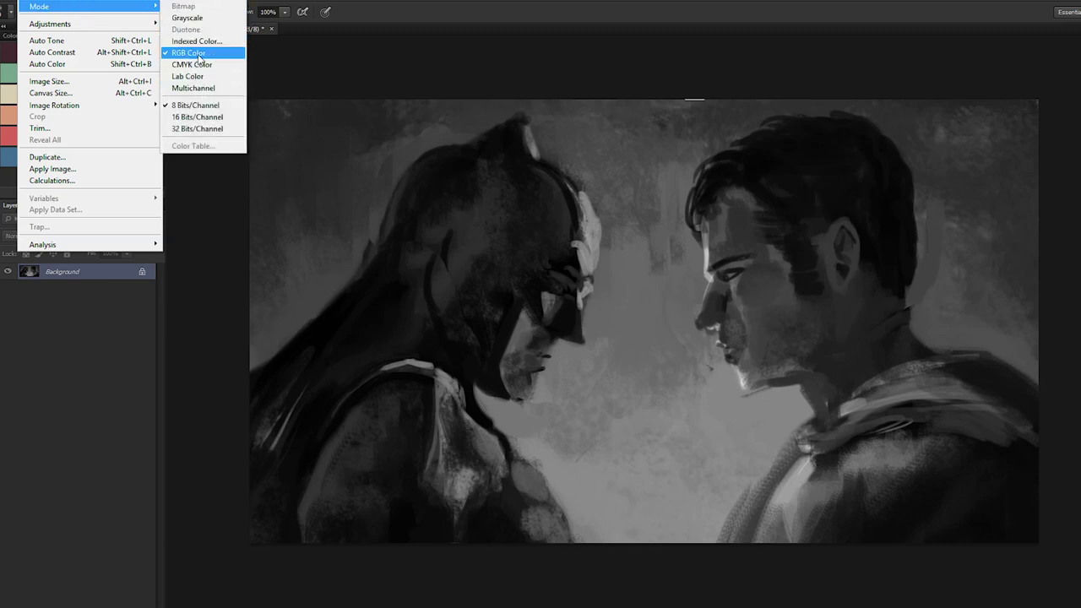
click(191, 18)
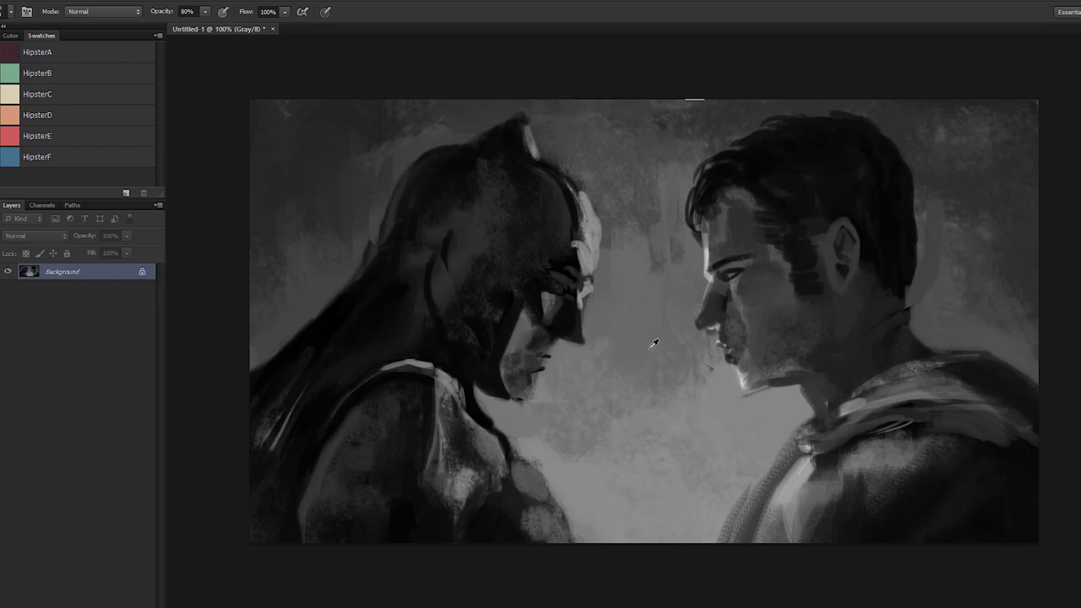
Step: Paint a bright rim highlight along the front edge of the left figure's cowl ear, undoing the stray stroke
alt+click(587, 232)
alt+shift+right_click(687, 206)
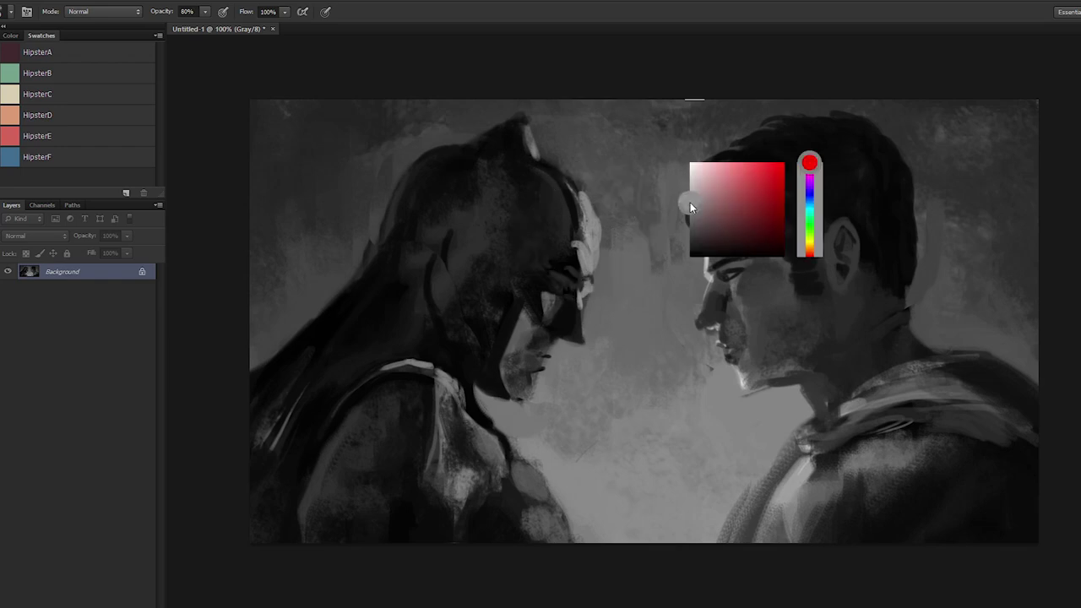
alt+shift+right_click(627, 244)
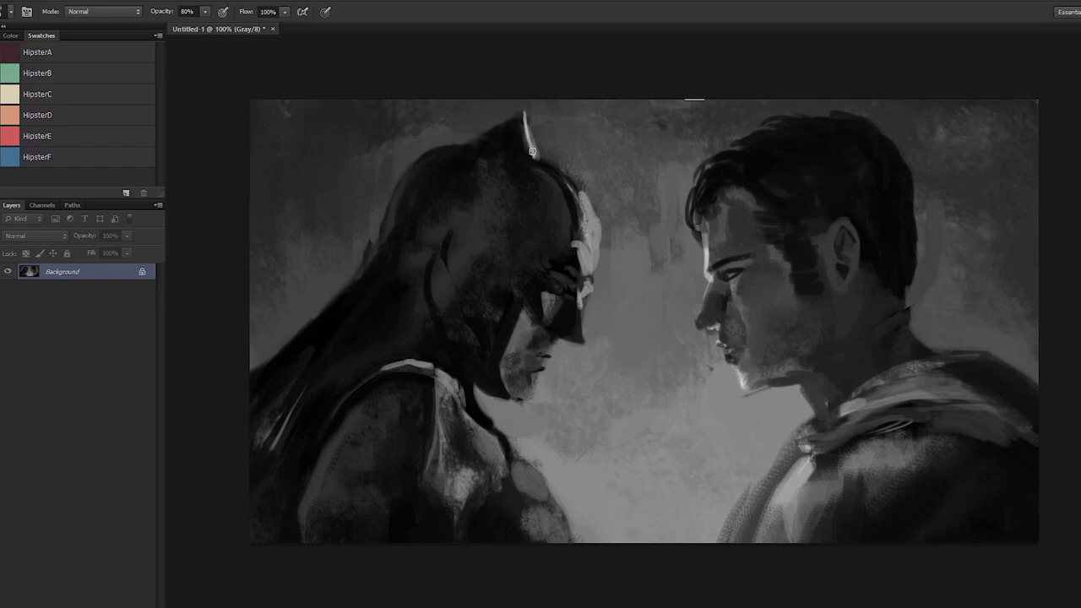
alt+shift+right_click(690, 260)
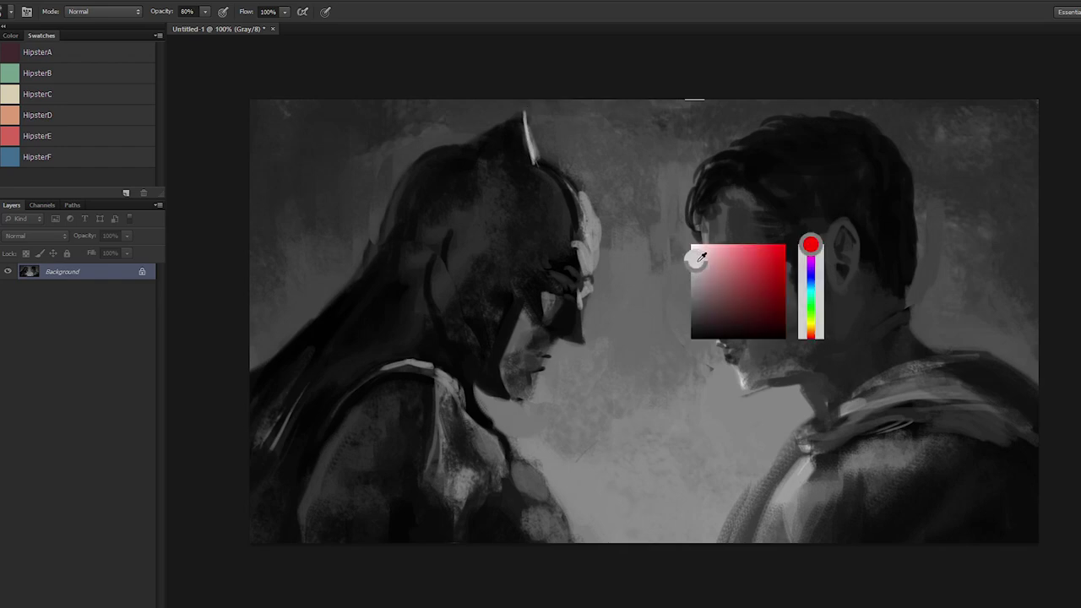
mouse_move(603, 301)
mouse_down()
mouse_move(582, 327)
mouse_move(528, 250)
mouse_move(406, 253)
mouse_up()
key(ctrl+z)
alt+shift+right_click(622, 292)
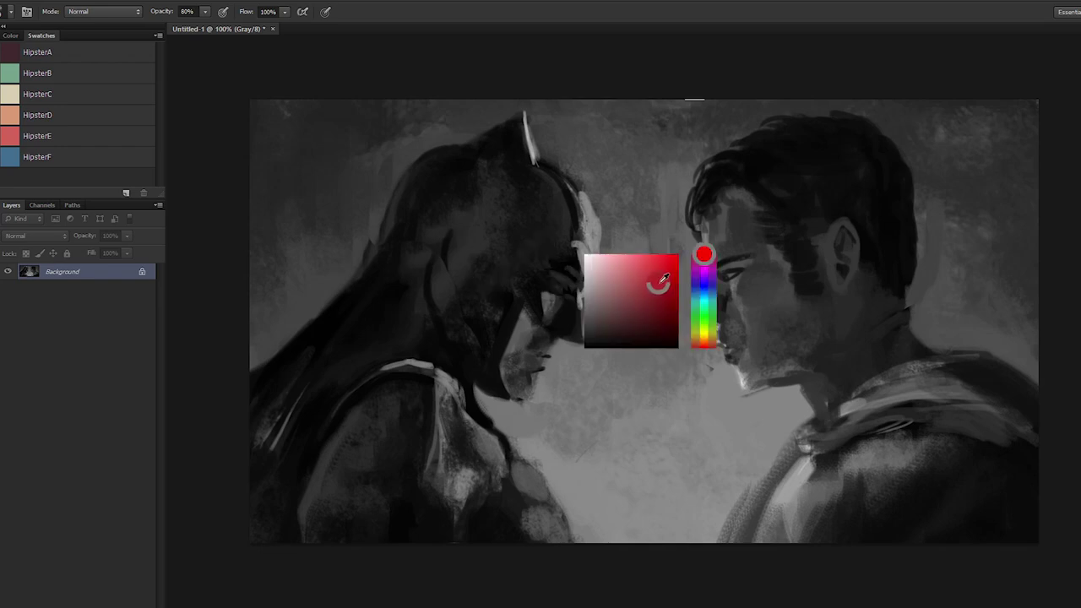
Step: Reshape the back of the cowl ear and the back contour of the left figure's head with sampled tones
alt+click(523, 149)
mouse_move(516, 116)
mouse_down()
mouse_move(478, 144)
mouse_move(511, 120)
mouse_up()
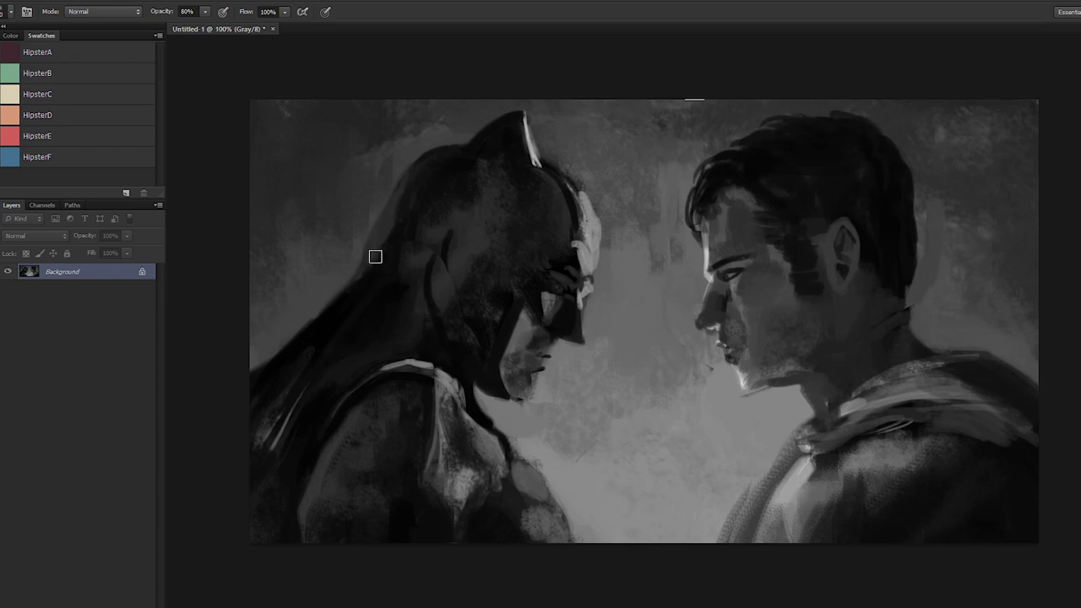
alt+click(374, 255)
alt+click(424, 221)
drag(400, 193, 383, 253)
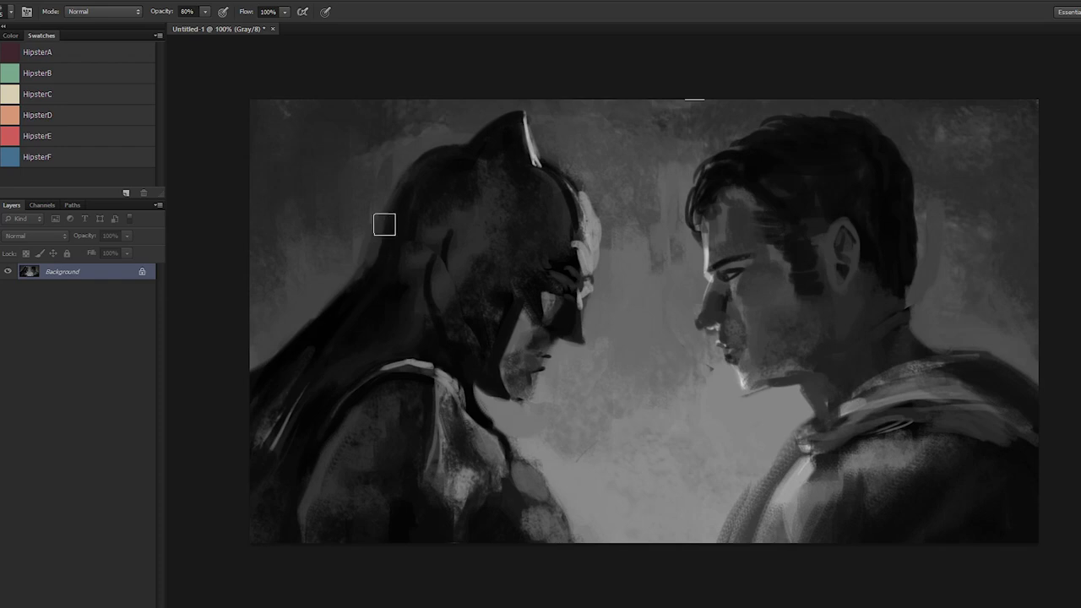
alt+click(374, 256)
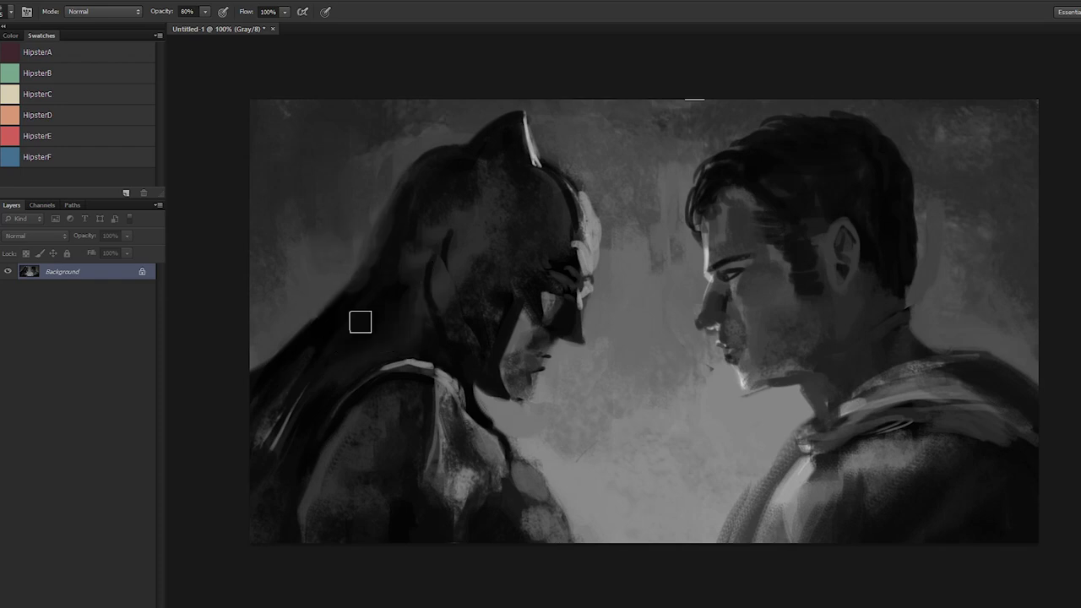
Step: Clean up the cape's outer edge and tone down its bright streaks near the canvas border
mouse_move(330, 309)
mouse_down()
mouse_move(263, 371)
mouse_move(229, 386)
mouse_up()
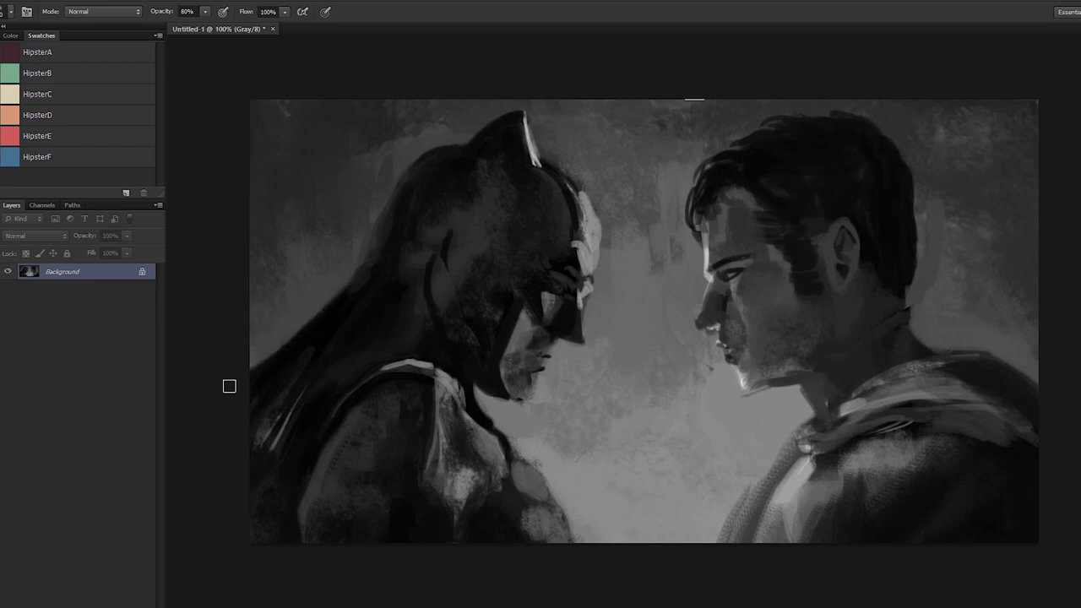
drag(263, 434, 236, 514)
alt+click(273, 444)
drag(260, 461, 251, 479)
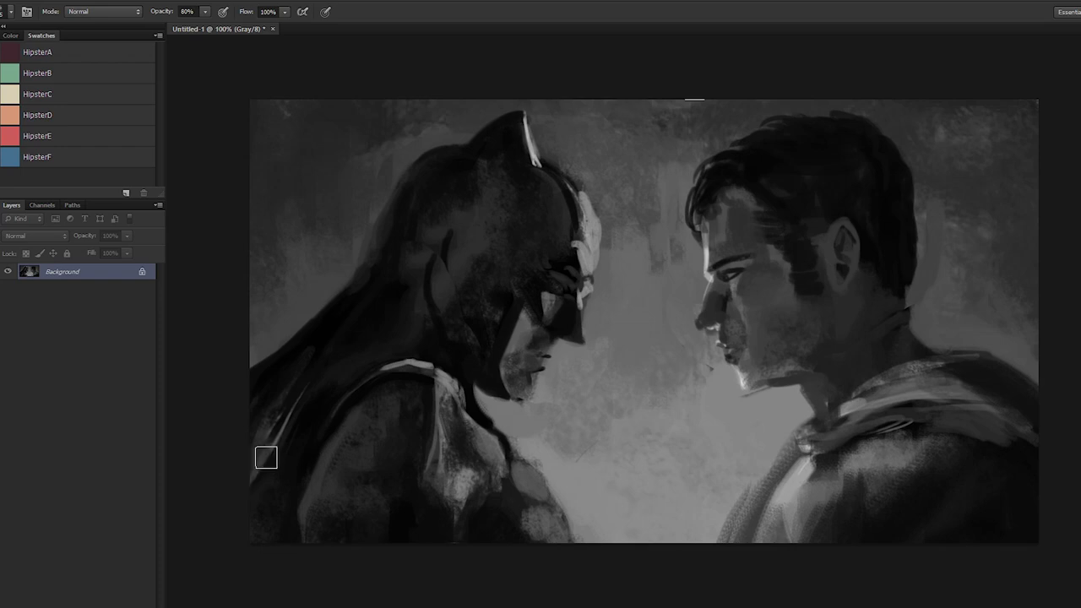
alt+click(296, 376)
drag(283, 380, 315, 342)
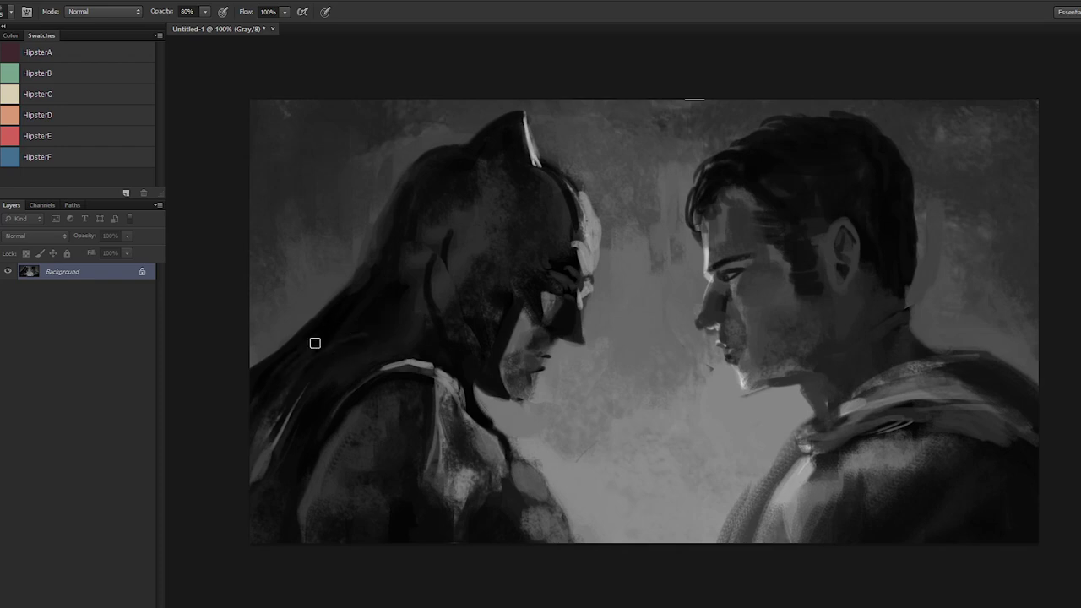
Step: Paint fold strokes along the left figure's upper cape with sampled dark and mid greys
alt+click(298, 340)
alt+click(325, 348)
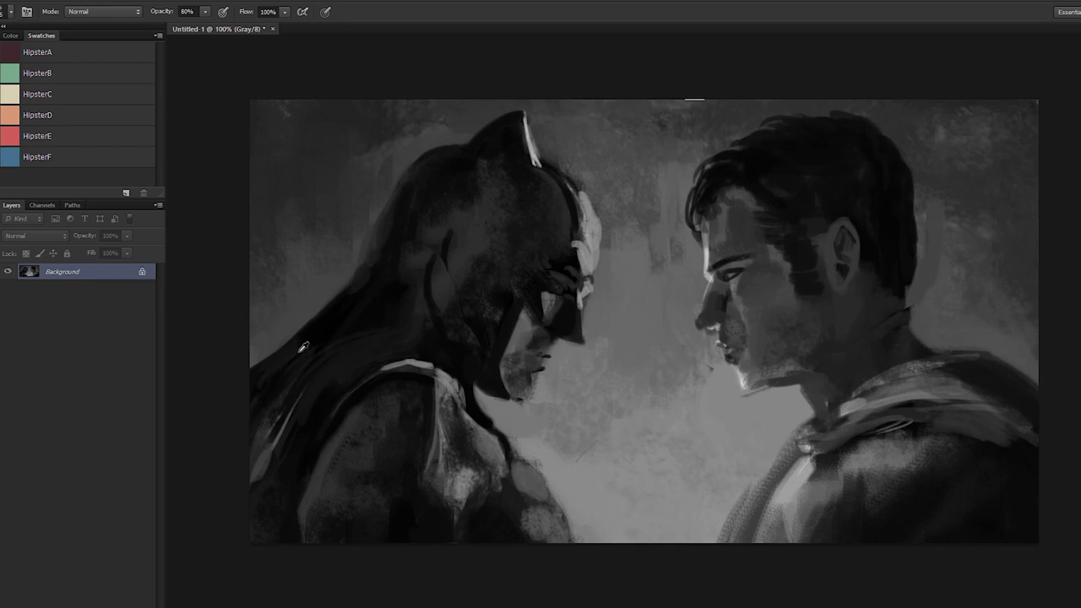
alt+click(292, 353)
drag(296, 346, 311, 338)
click(373, 297)
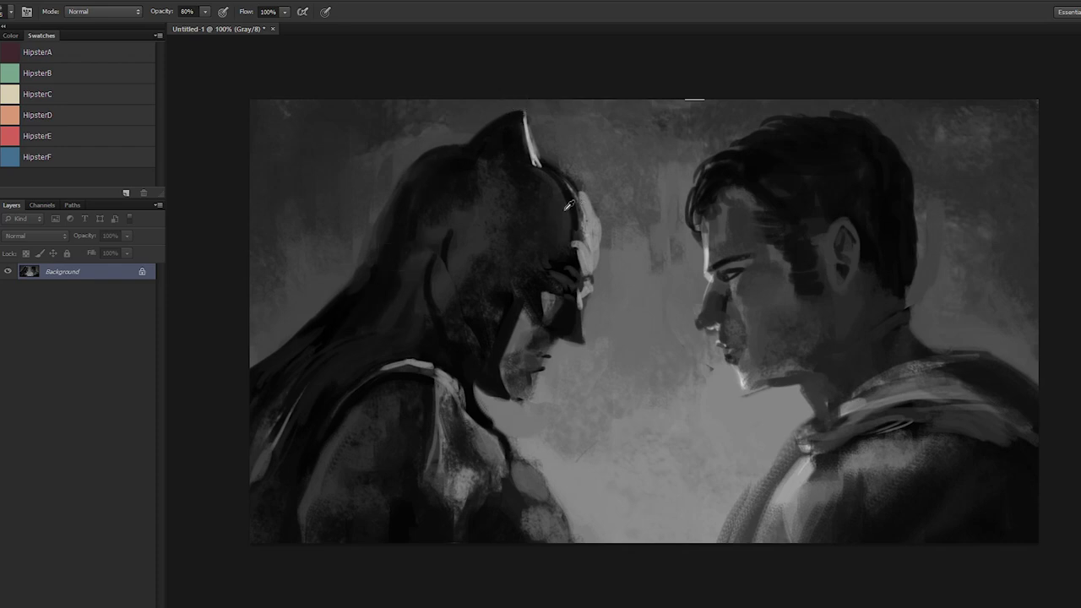
Step: Model the cowl's forehead and temple above the left figure's brow with sampled greys
alt+click(553, 252)
alt+click(591, 233)
alt+click(552, 240)
mouse_move(538, 246)
mouse_down()
mouse_move(509, 263)
mouse_move(496, 256)
mouse_move(553, 225)
mouse_move(545, 252)
mouse_move(524, 229)
mouse_up()
alt+click(548, 239)
alt+click(540, 256)
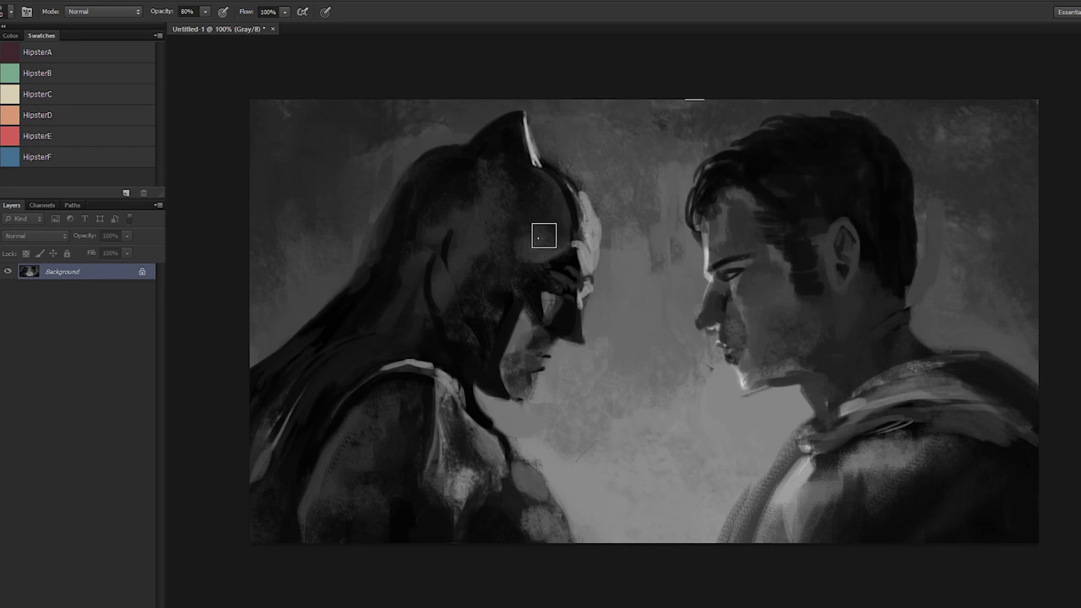
alt+click(566, 211)
alt+click(564, 236)
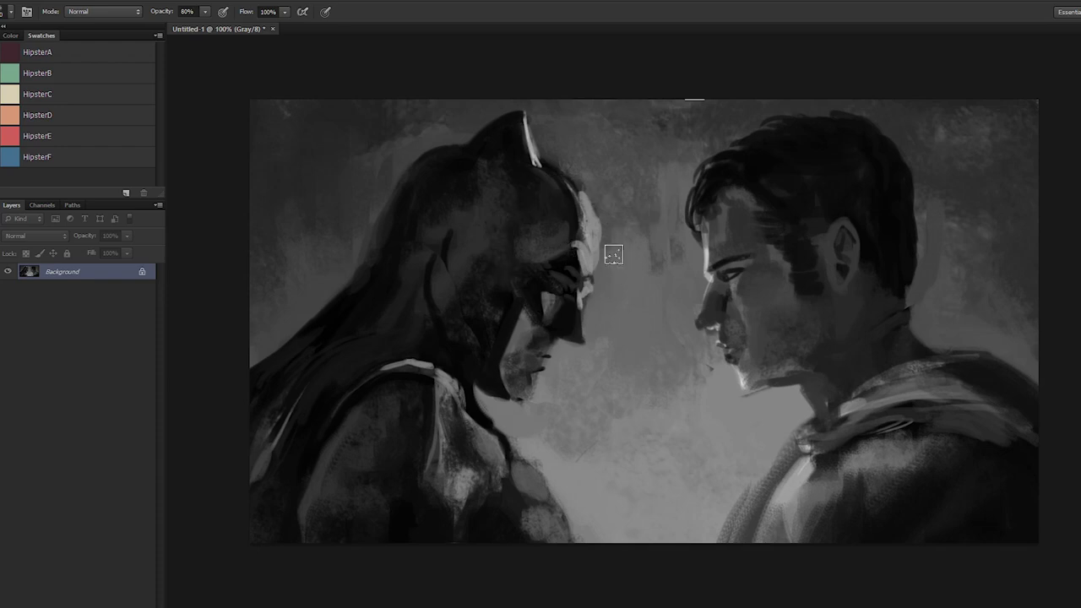
Step: Soften and narrow the bright highlight along the front of the left figure's forehead
alt+drag(591, 240, 579, 194)
alt+click(576, 188)
drag(582, 198, 581, 274)
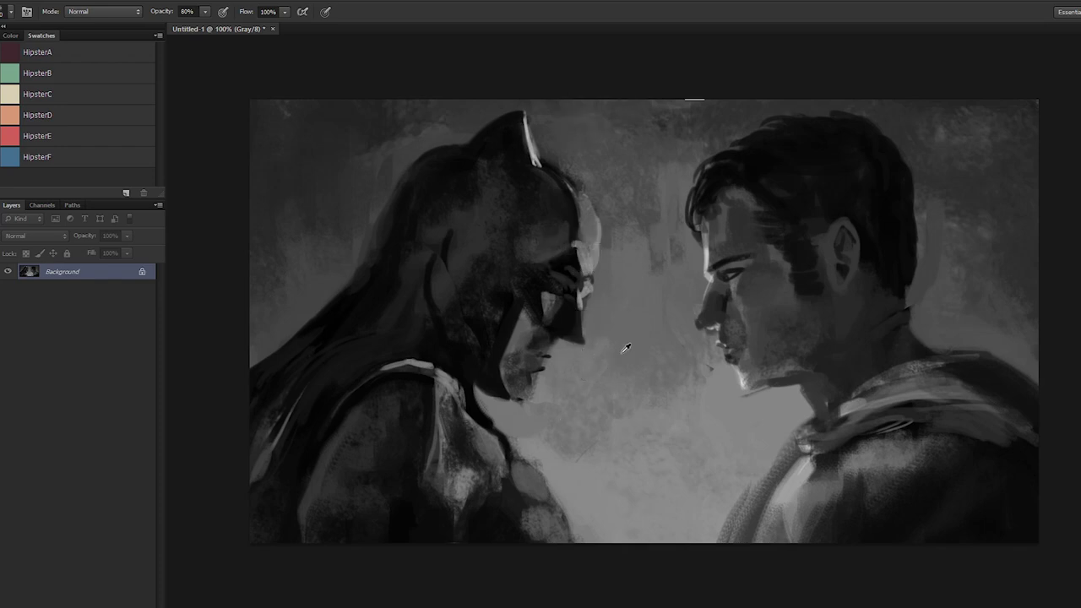
Step: Add light accents to the left figure's lips and chin, and paint dark wrinkles on the cowl's brow
alt+click(541, 302)
alt+click(537, 141)
alt+click(553, 251)
alt+click(572, 253)
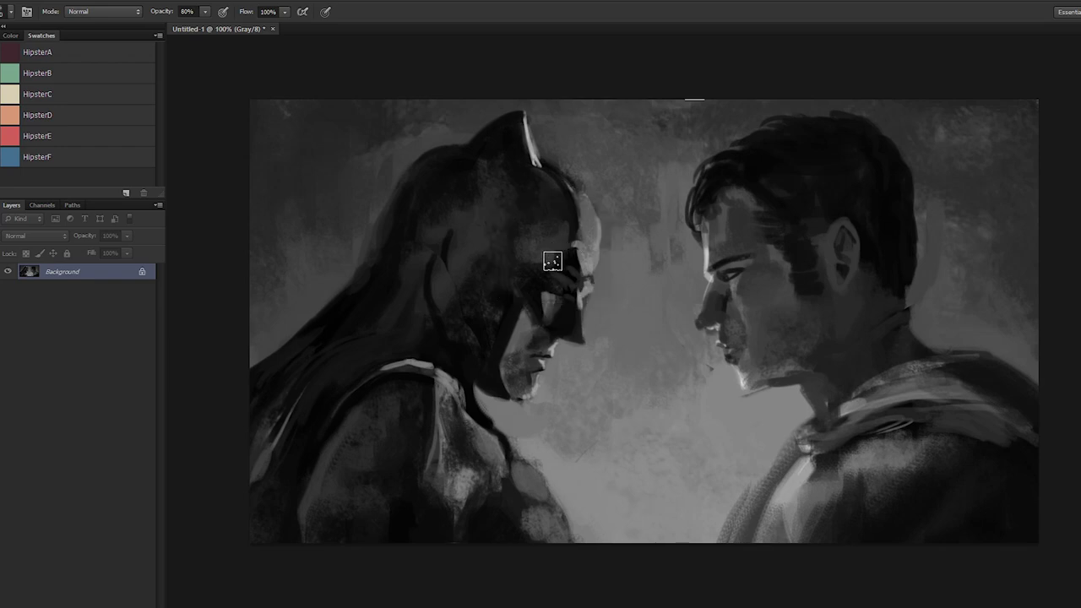
alt+click(552, 257)
alt+click(532, 269)
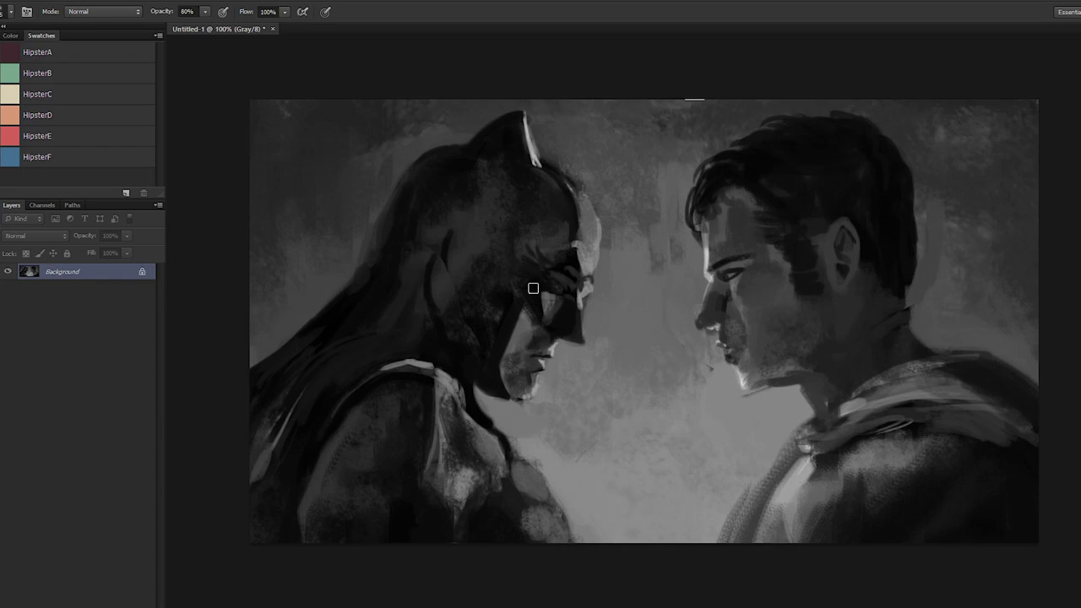
Step: Examine the left figure's face and the overall composition at several magnifications
key(ctrl+minus)
key(ctrl+minus)
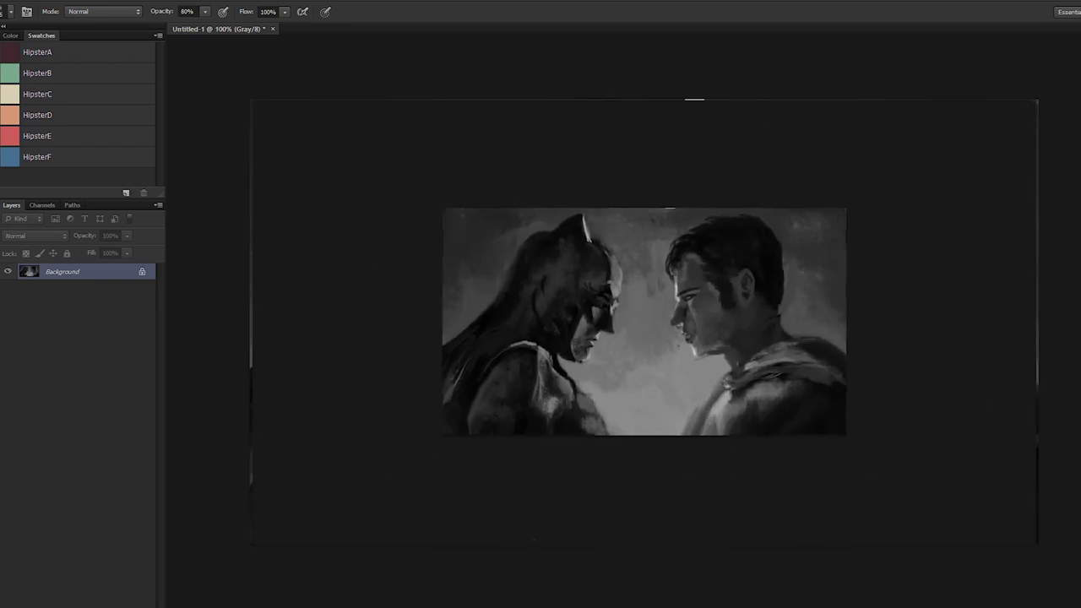
key(ctrl+plus)
key(ctrl+plus)
key(ctrl+plus)
key(ctrl+plus)
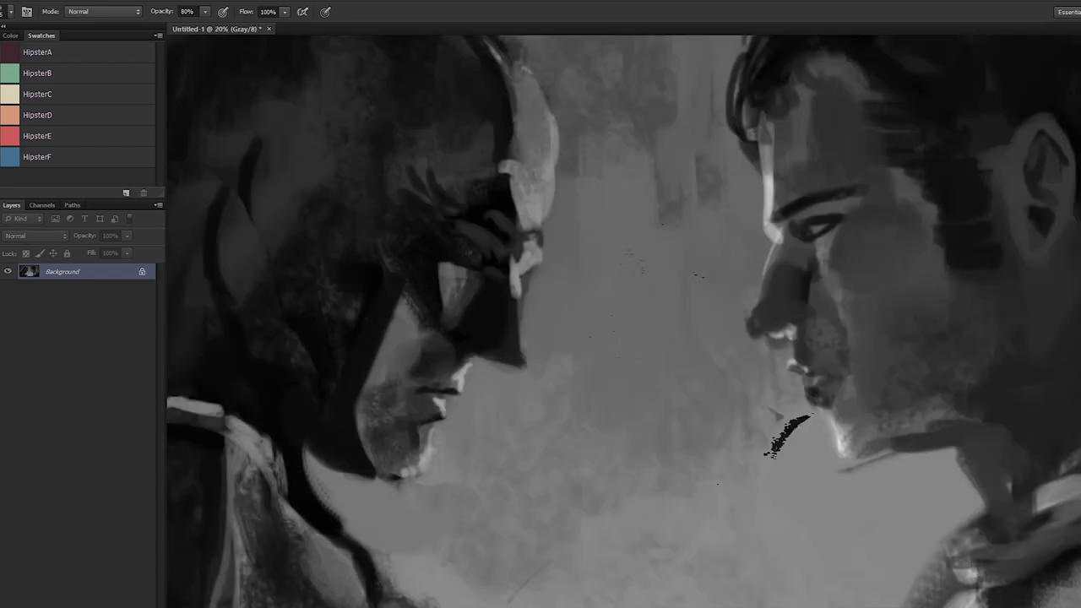
key(ctrl+minus)
key(ctrl+minus)
key(ctrl+plus)
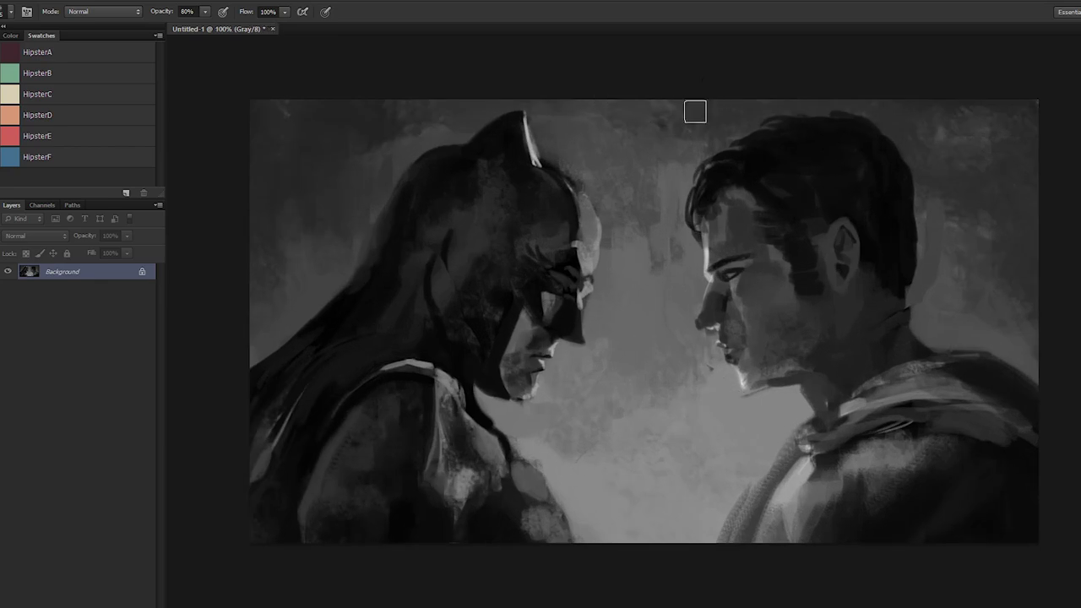
Step: Blend sampled dark greys into the upper background behind the left figure's head
alt+click(301, 112)
key(alt+bracketright)
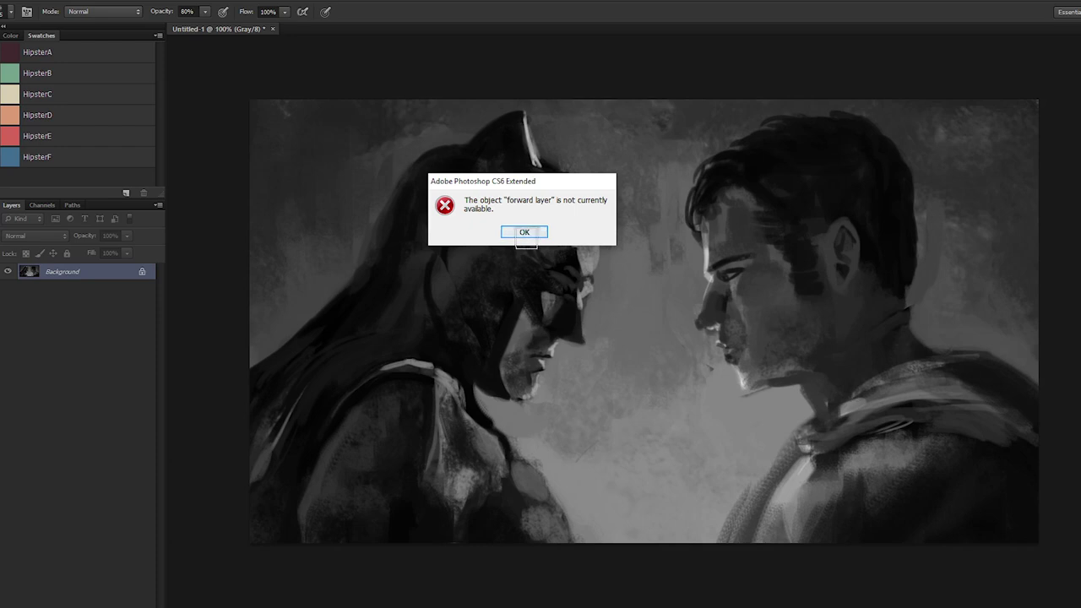
click(524, 232)
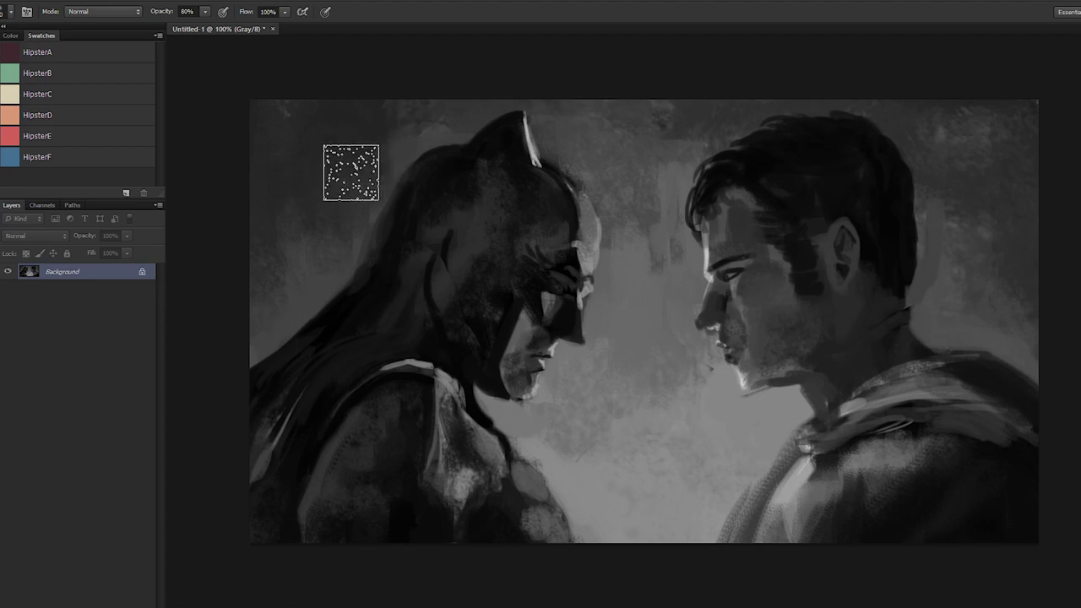
alt+click(280, 145)
key(ctrl+minus)
key(ctrl+minus)
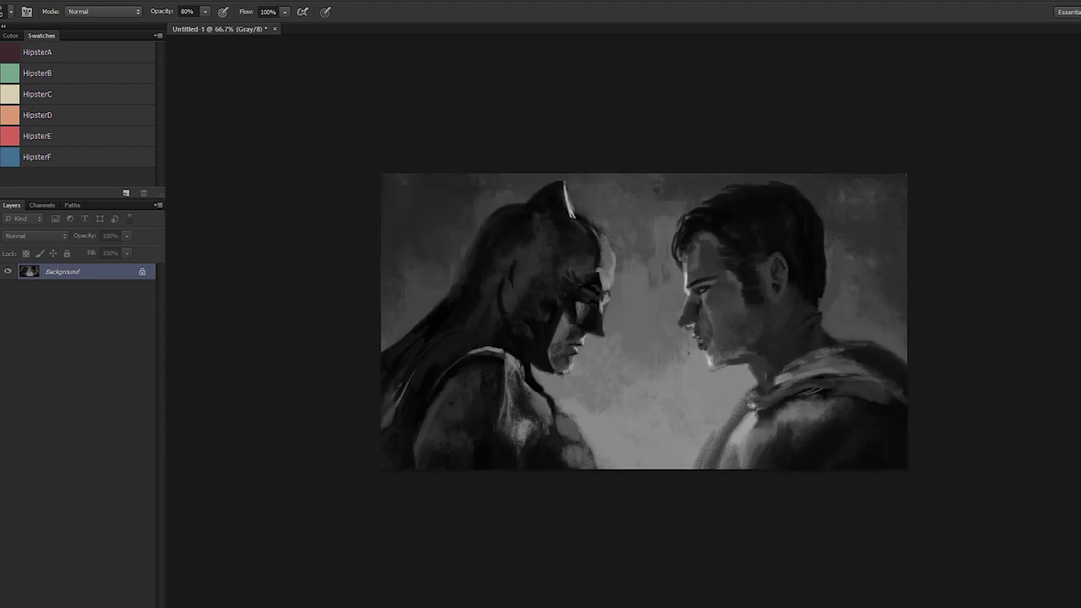
Step: Darken the bright lower background between the two figures with a large Burn tool at Midtones range and 10% exposure
key(o)
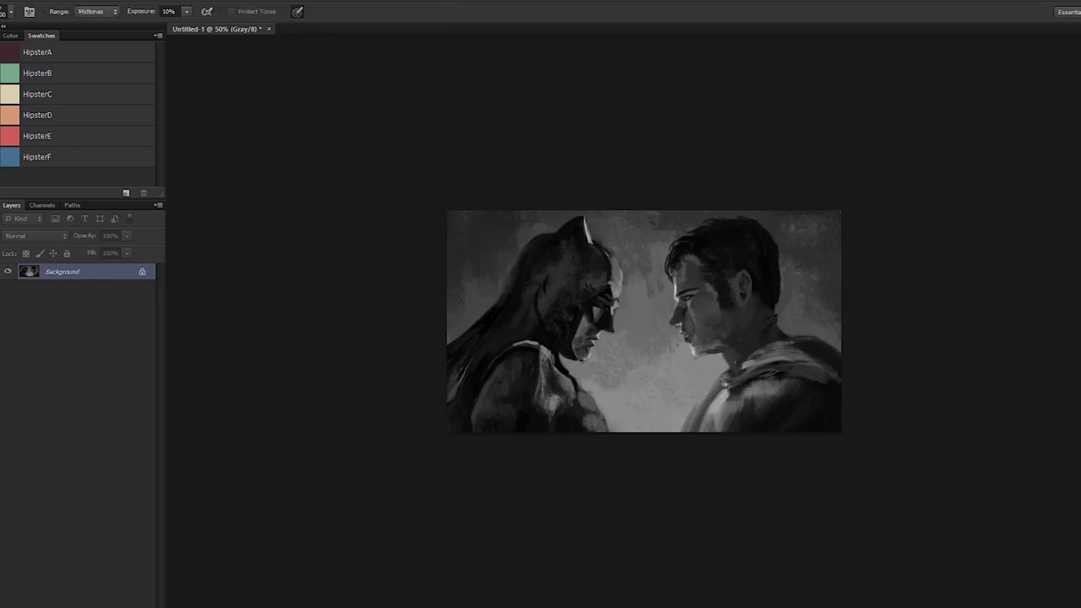
right_click(2, 256)
click(19, 269)
alt+drag(537, 240, 572, 304)
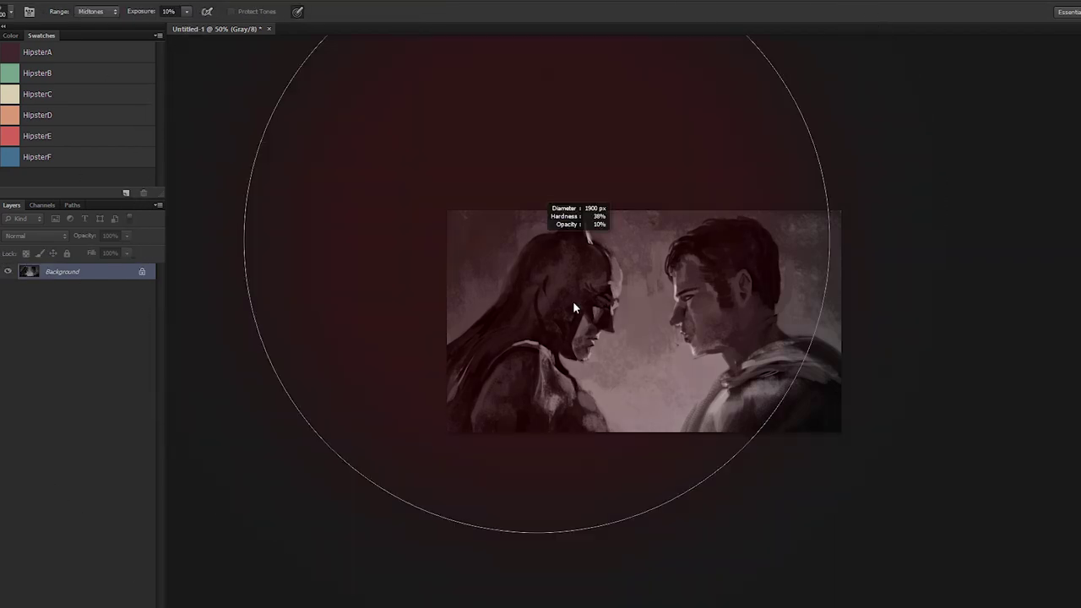
mouse_move(606, 336)
alt+mouse_down()
mouse_move(470, 279)
mouse_move(443, 253)
alt+mouse_up()
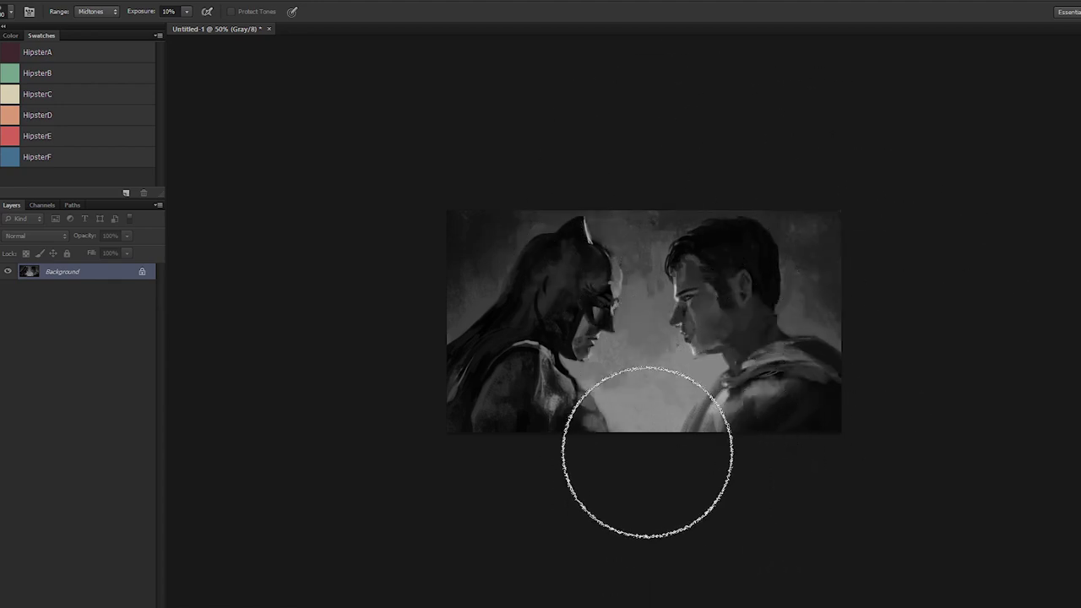
mouse_move(634, 438)
mouse_down()
mouse_move(679, 436)
mouse_move(596, 420)
mouse_move(608, 431)
mouse_move(697, 428)
mouse_move(624, 429)
mouse_move(584, 453)
mouse_up()
key(bracketright)
key(bracketright)
mouse_move(591, 415)
mouse_down()
mouse_move(794, 424)
mouse_move(857, 398)
mouse_move(769, 438)
mouse_up()
Step: Burn the outer edges and upper corners of the background with varied brush sizes for a darker vignette
key(bracketleft)
key(bracketleft)
key(bracketleft)
key(bracketleft)
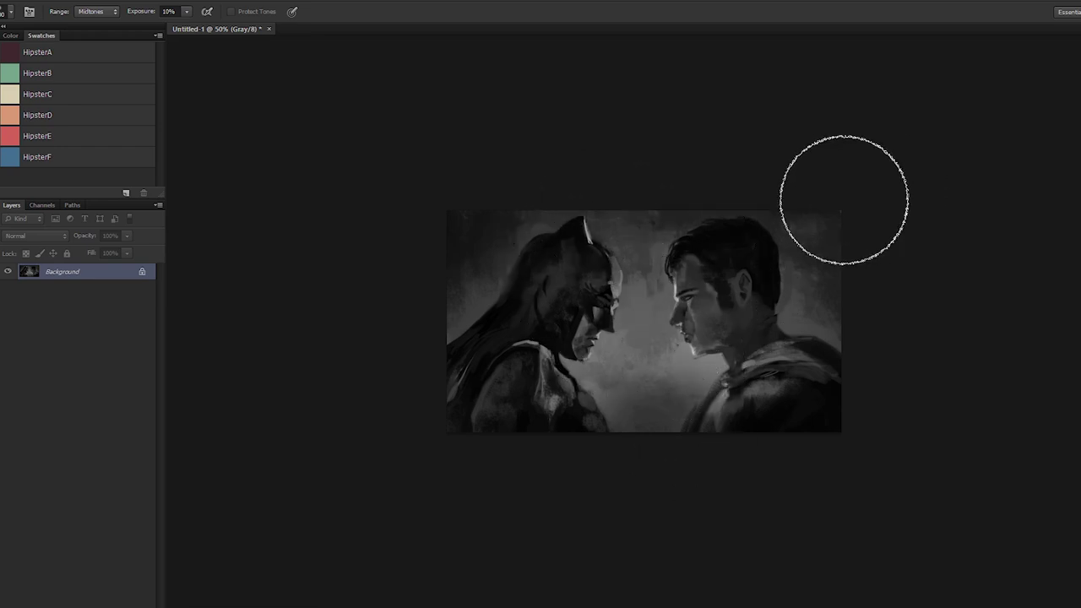
key(bracketright)
key(bracketright)
key(bracketright)
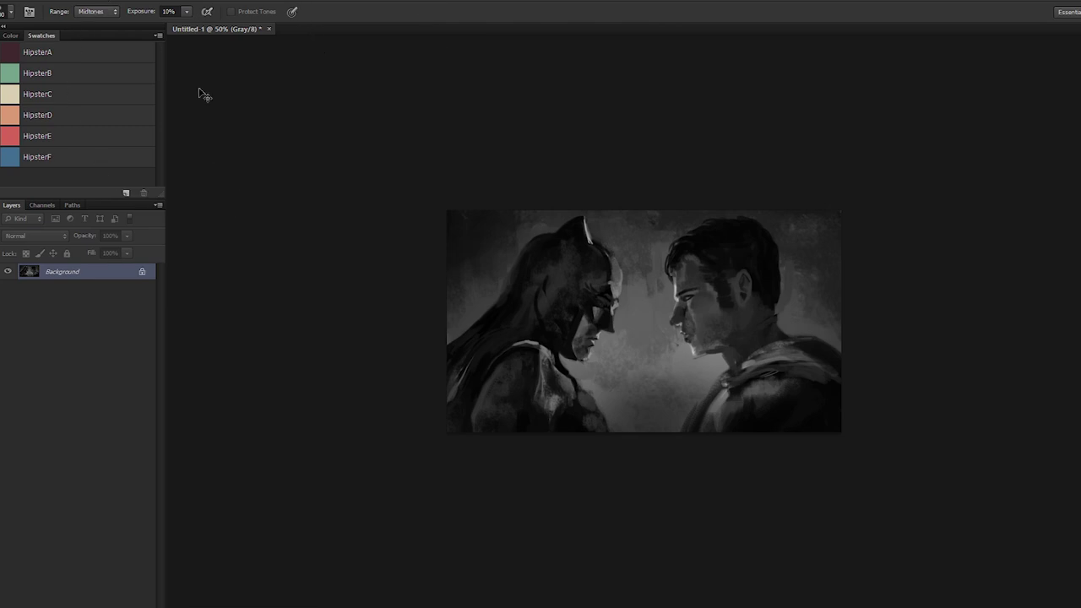
Step: Switch back to the Brush and save the painting as 160319.psd
key(ctrl+plus)
key(ctrl+plus)
key(b)
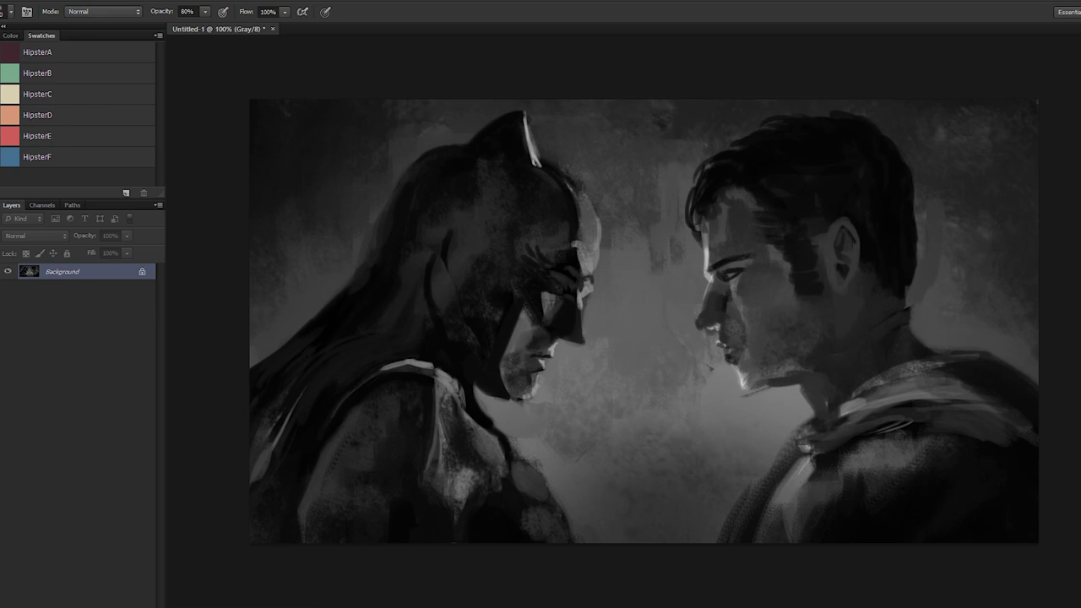
key(Return)
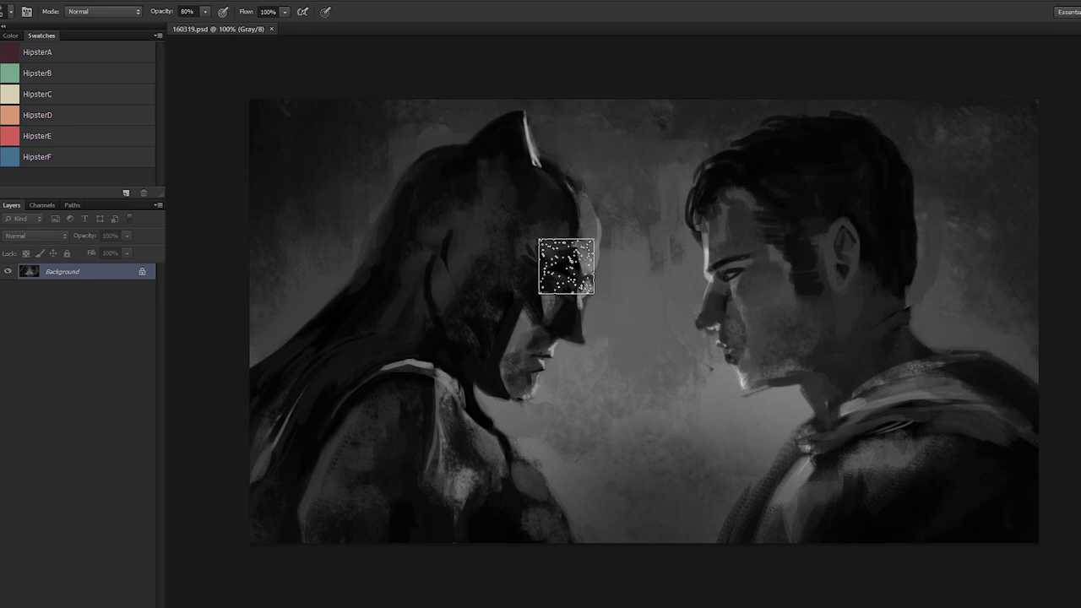
Step: Touch up the background and edge around the cowl's ear with sampled greys, and flip the canvas horizontally
drag(597, 126, 563, 139)
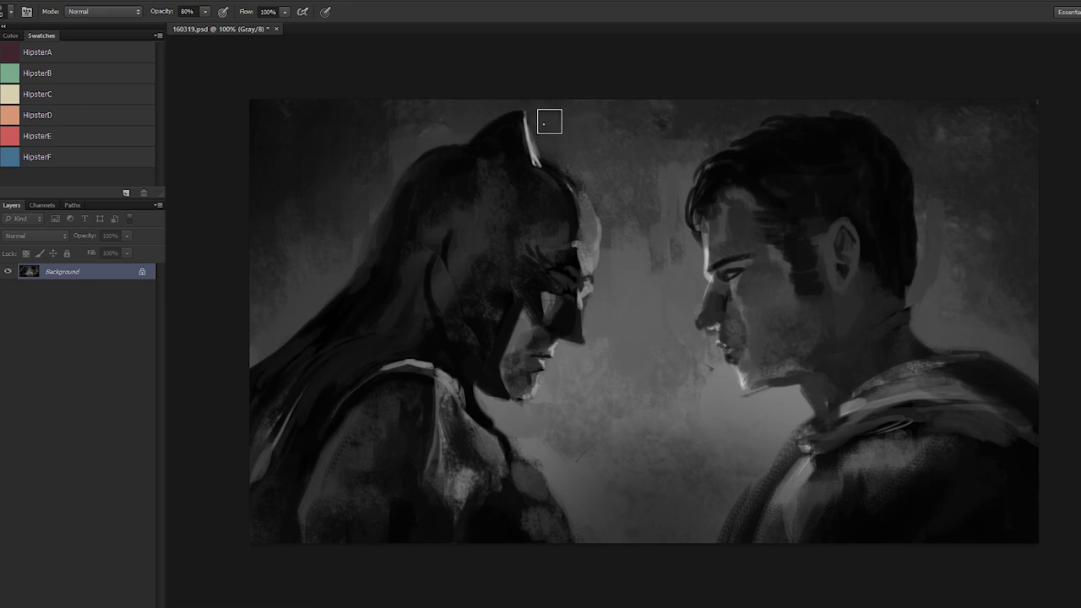
alt+click(542, 116)
alt+click(519, 125)
key(F2)
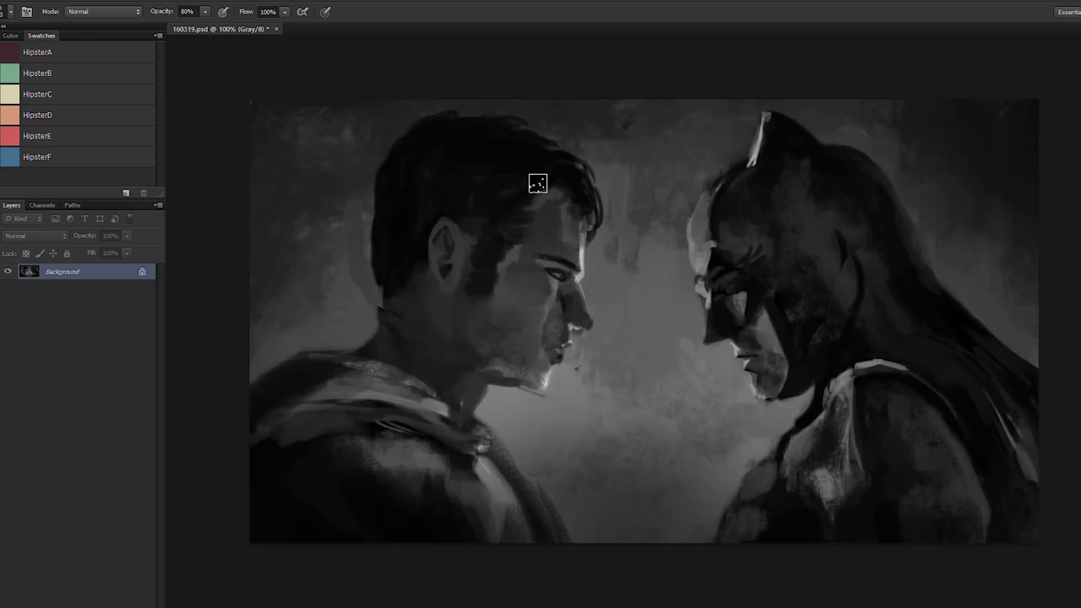
Step: Blend sampled dark greys into the background behind the dark-haired figure's head and above his shoulder
alt+click(373, 148)
alt+drag(398, 335, 362, 307)
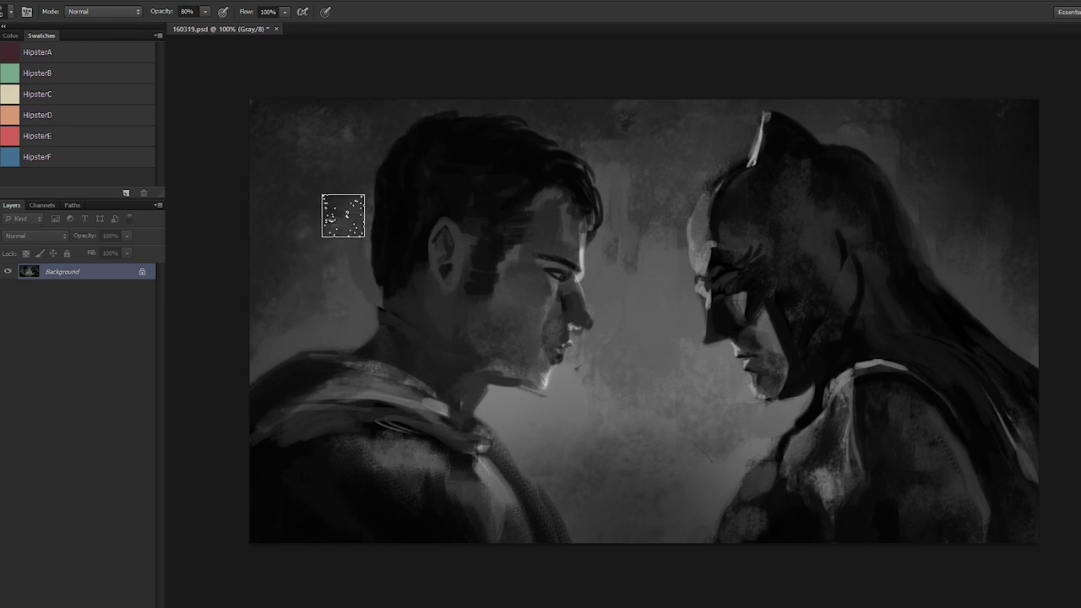
key([)
key([)
key([)
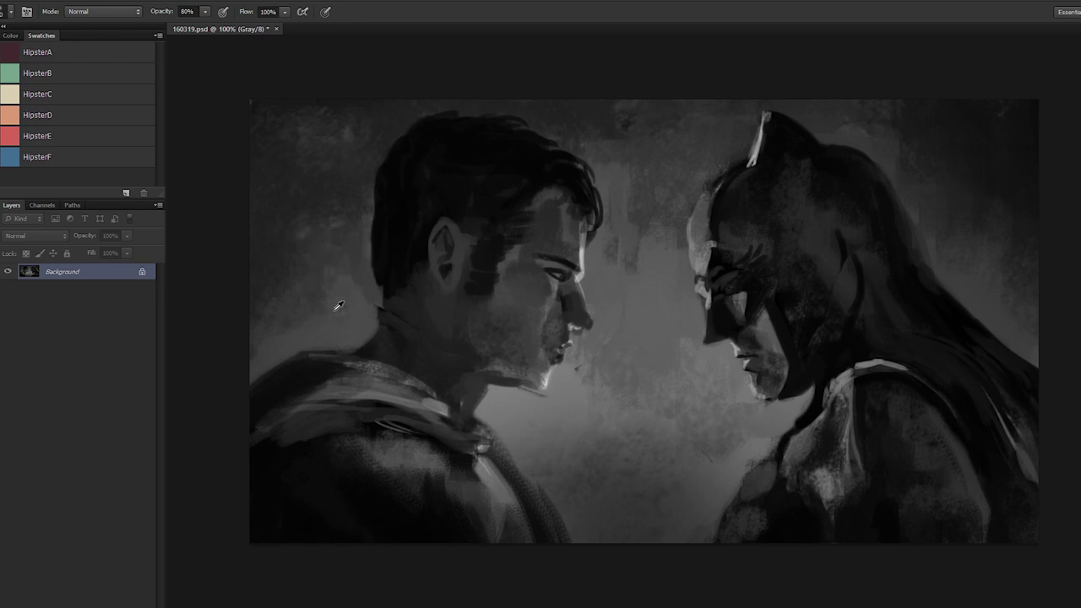
alt+click(302, 301)
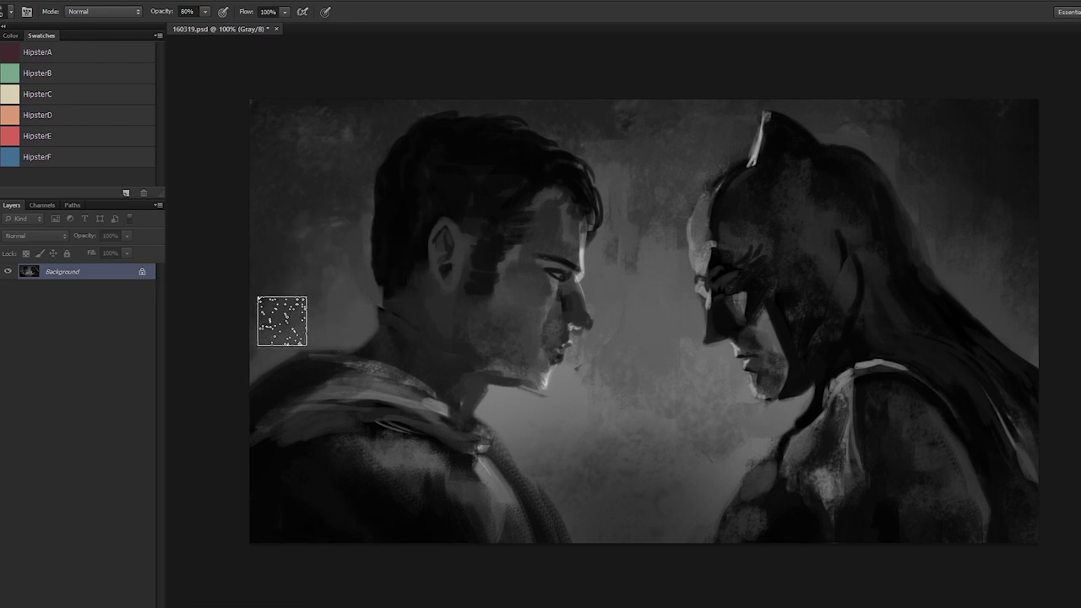
alt+click(285, 310)
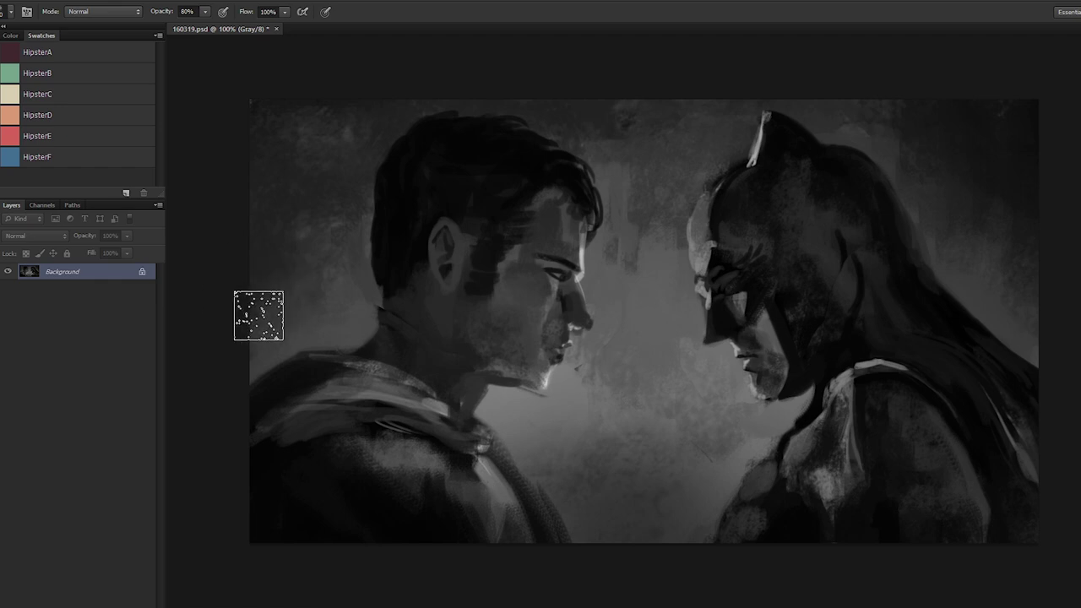
alt+click(298, 279)
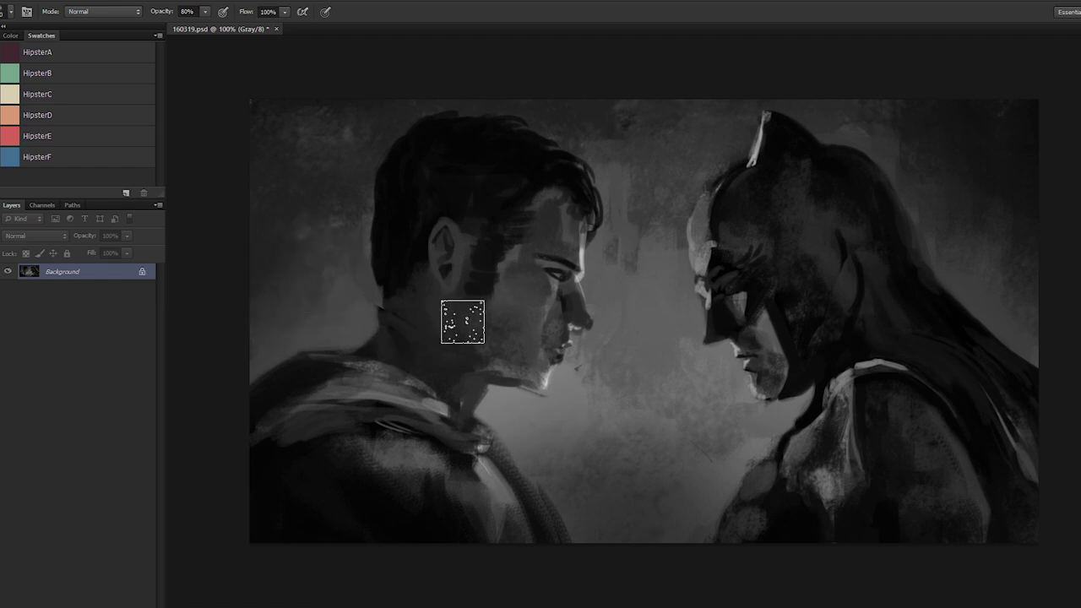
Step: Repaint the nape and back contour of the dark-haired figure's neck with sampled greys
alt+click(394, 328)
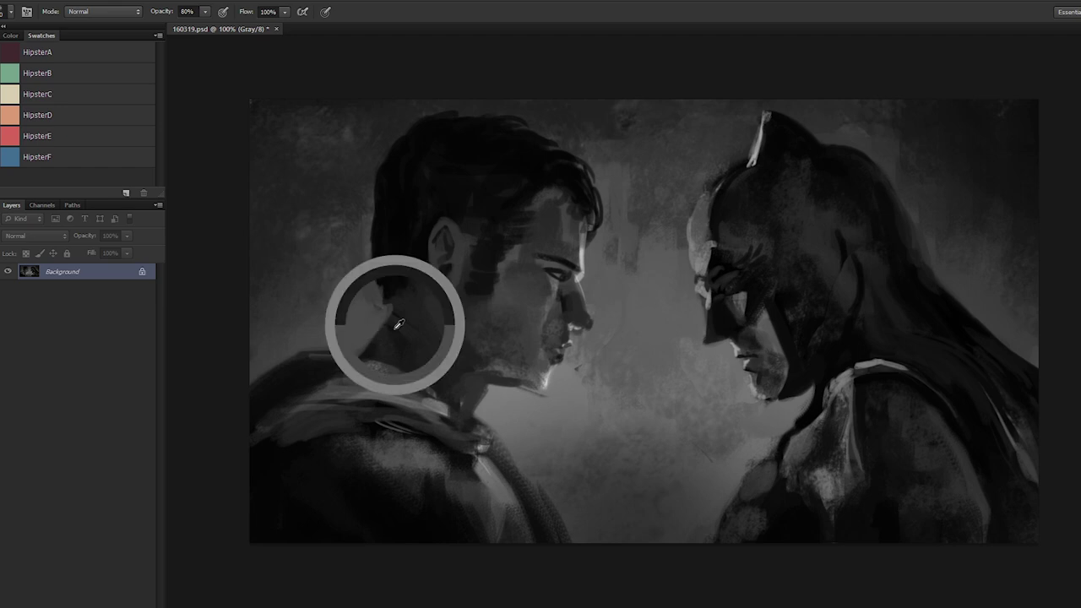
alt+click(389, 314)
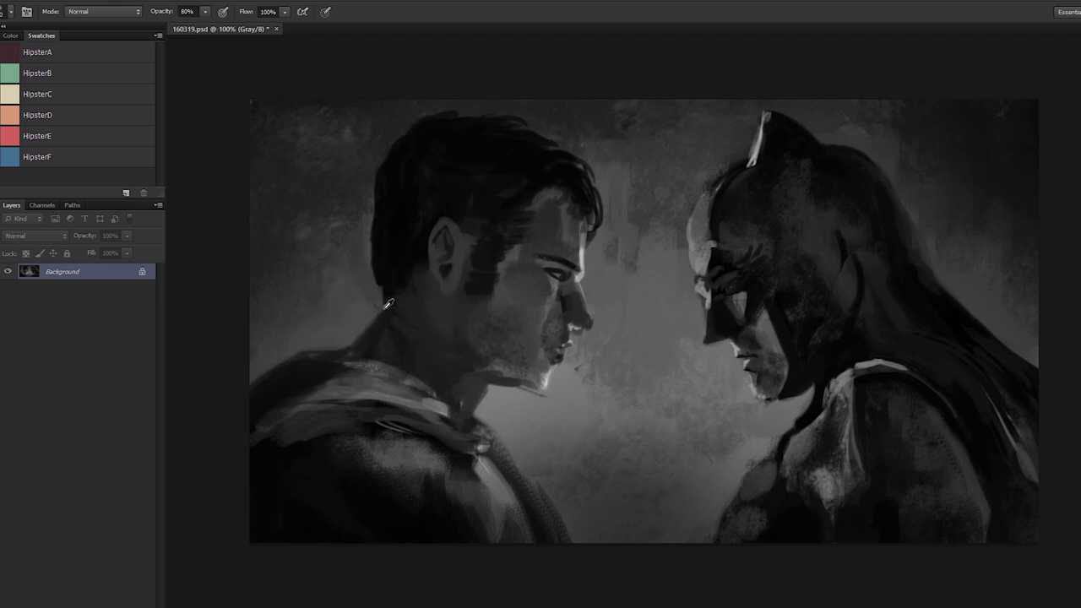
alt+click(386, 306)
alt+click(394, 313)
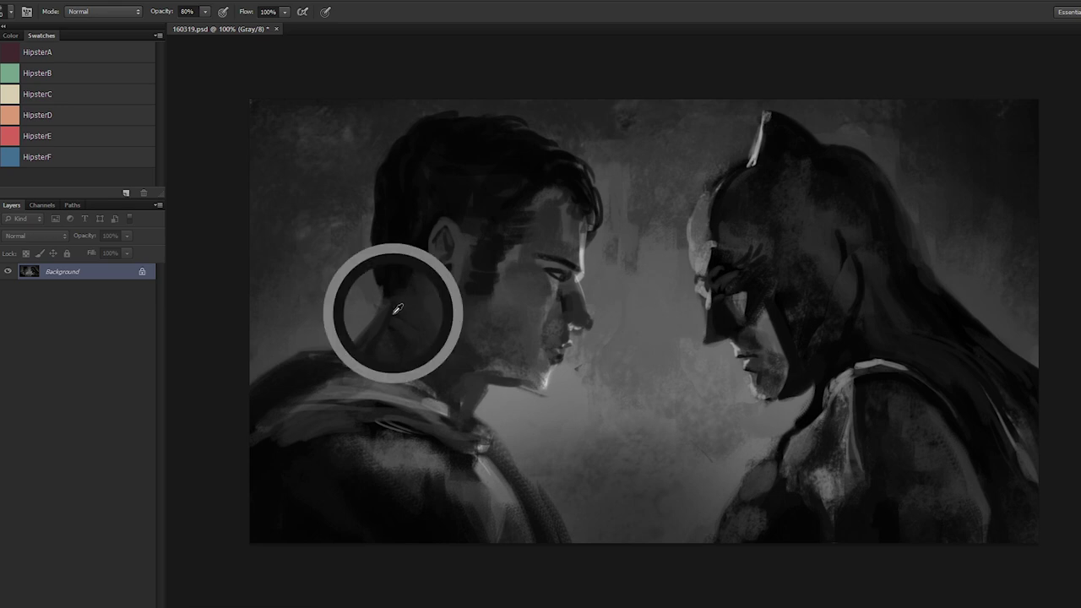
key(])
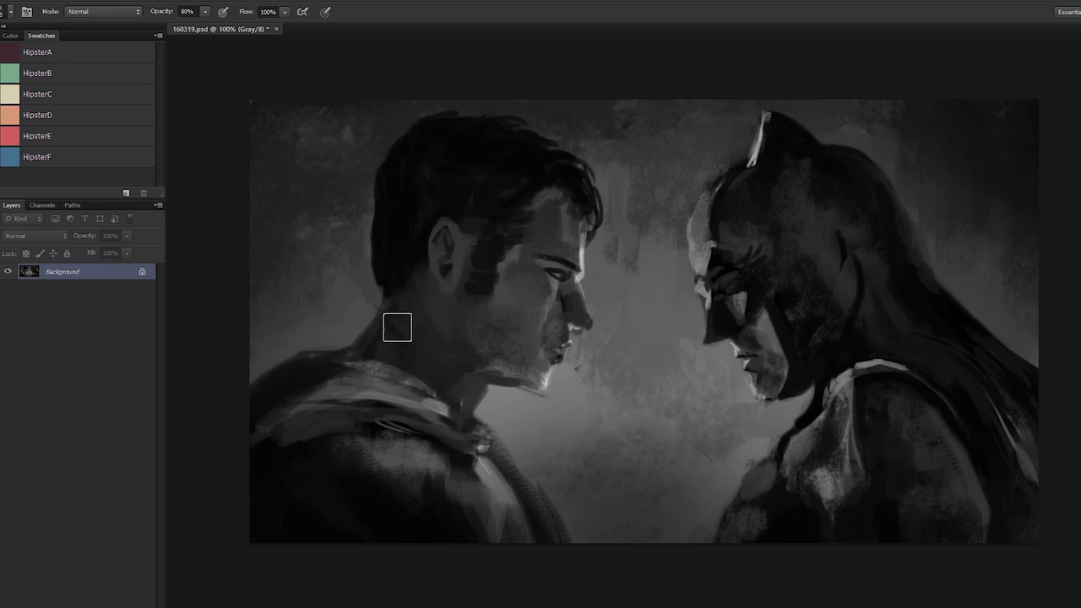
alt+click(405, 335)
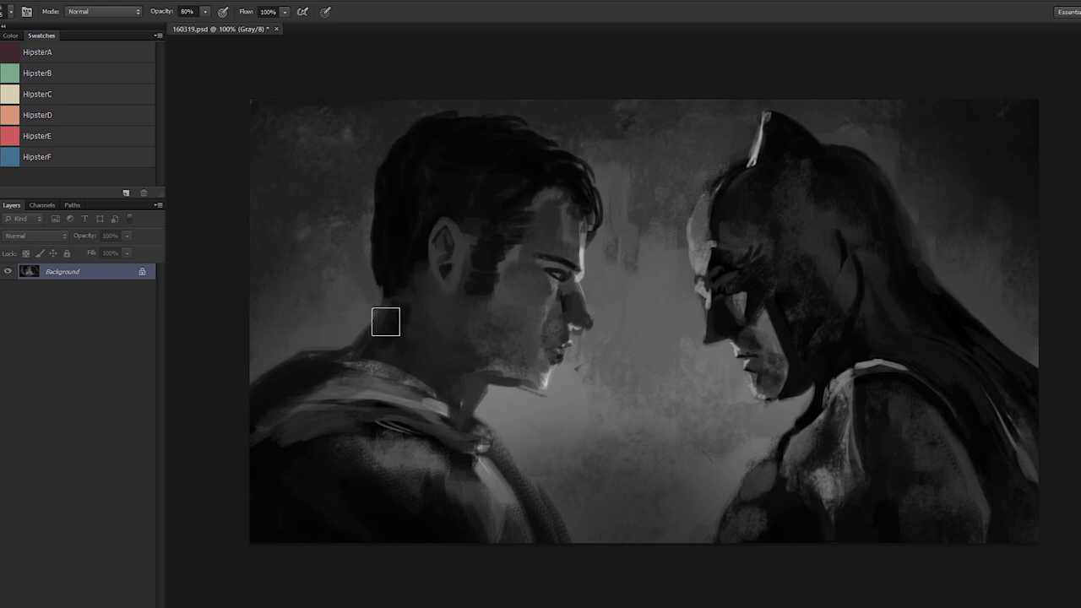
alt+click(399, 324)
Step: Blend sampled tones over the dark-haired figure's neck below the ear and the hairline behind it
alt+click(428, 314)
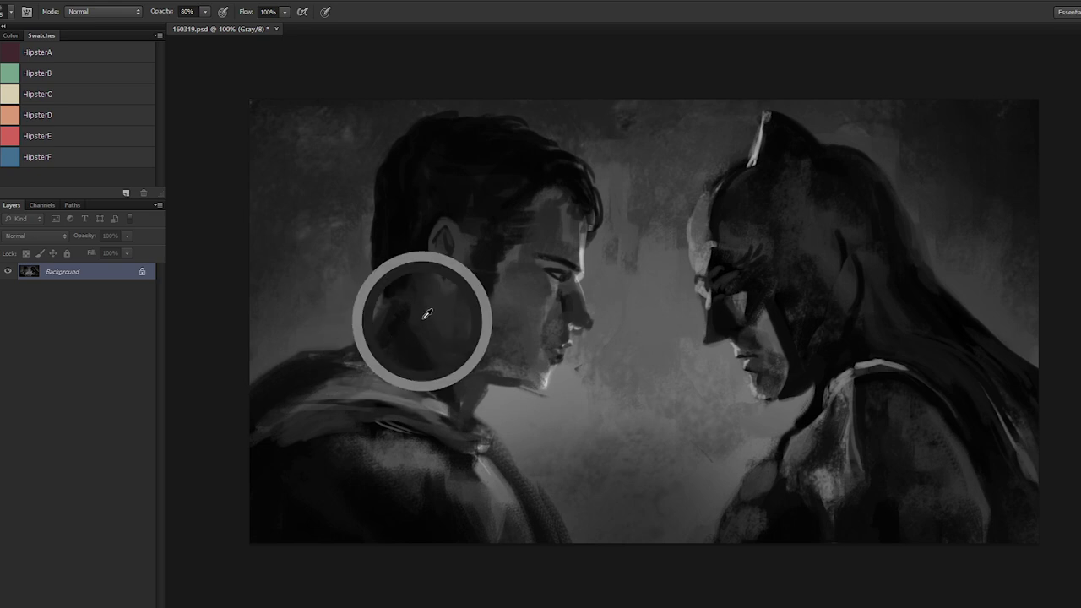
alt+click(422, 297)
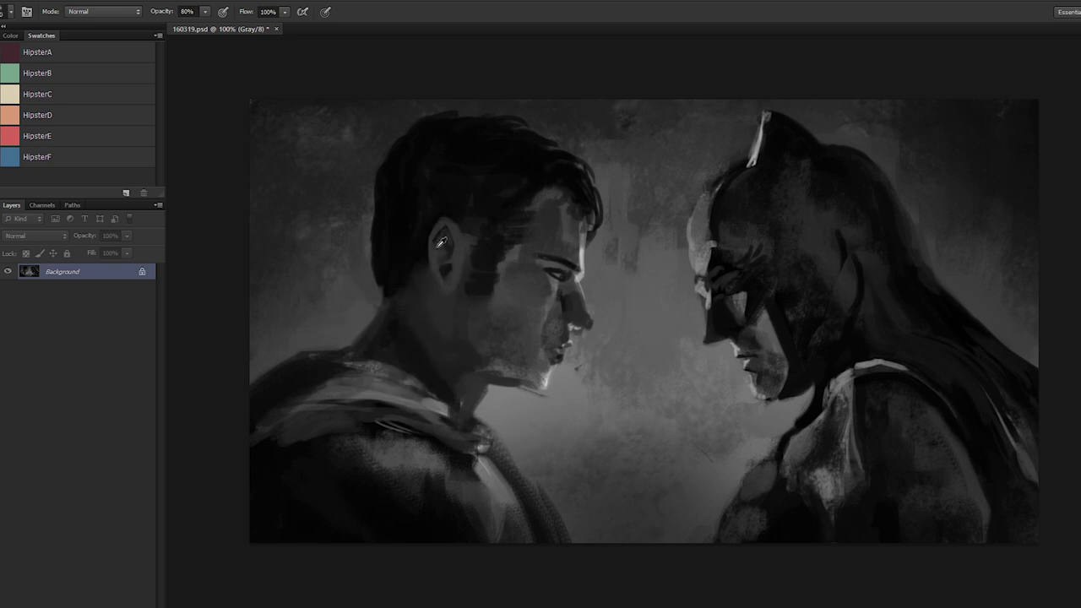
alt+click(402, 256)
alt+click(412, 273)
alt+click(429, 297)
Step: Open Liquify and push the crown of the dark-haired figure's head inward
key(ctrl+shift+x)
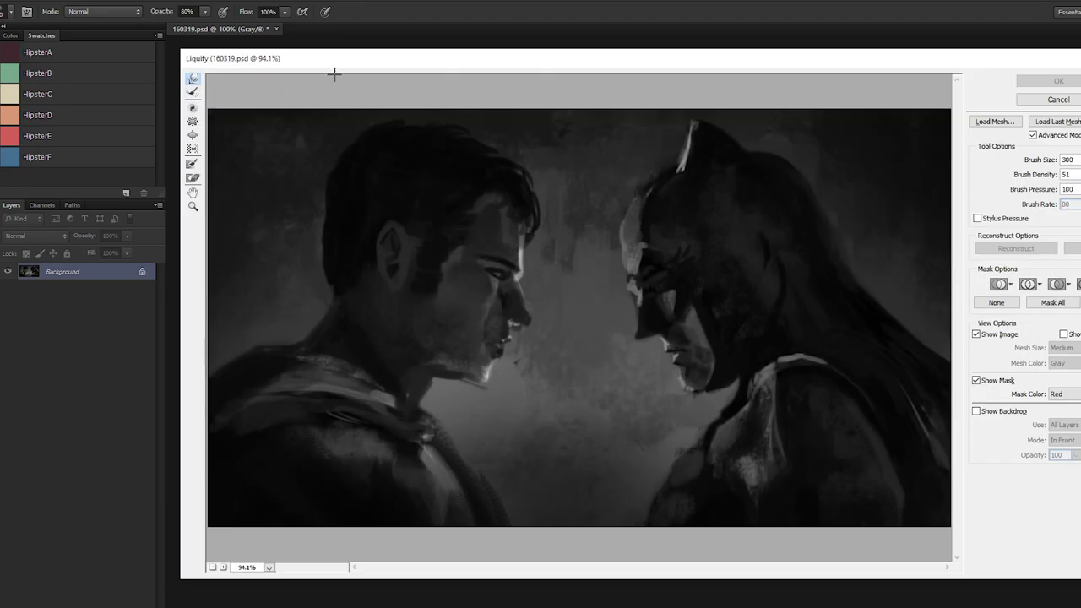
key(bracketleft)
key(bracketleft)
key(bracketleft)
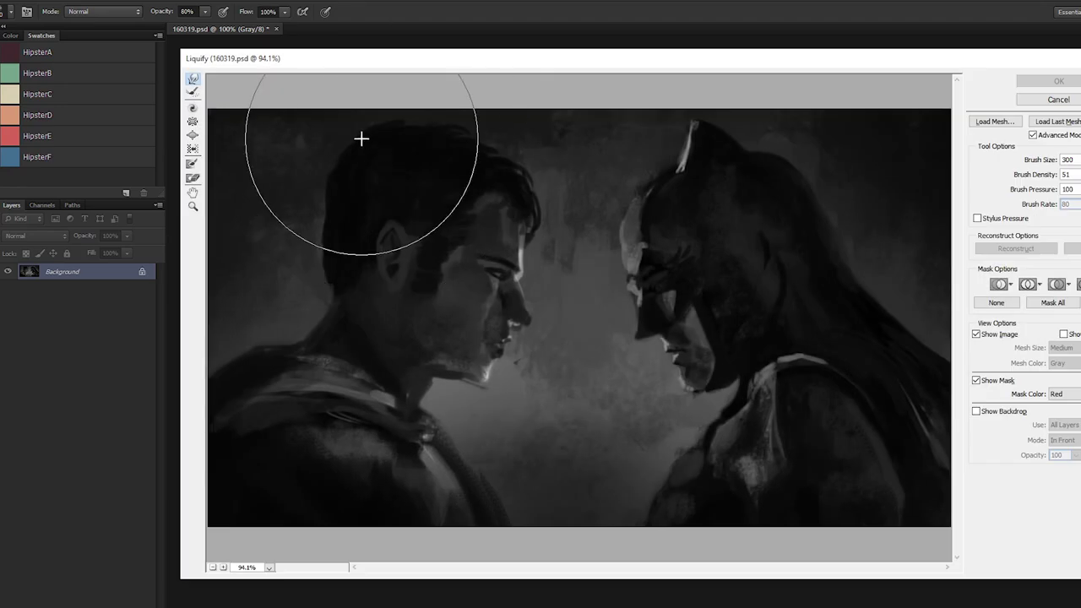
drag(385, 142, 363, 153)
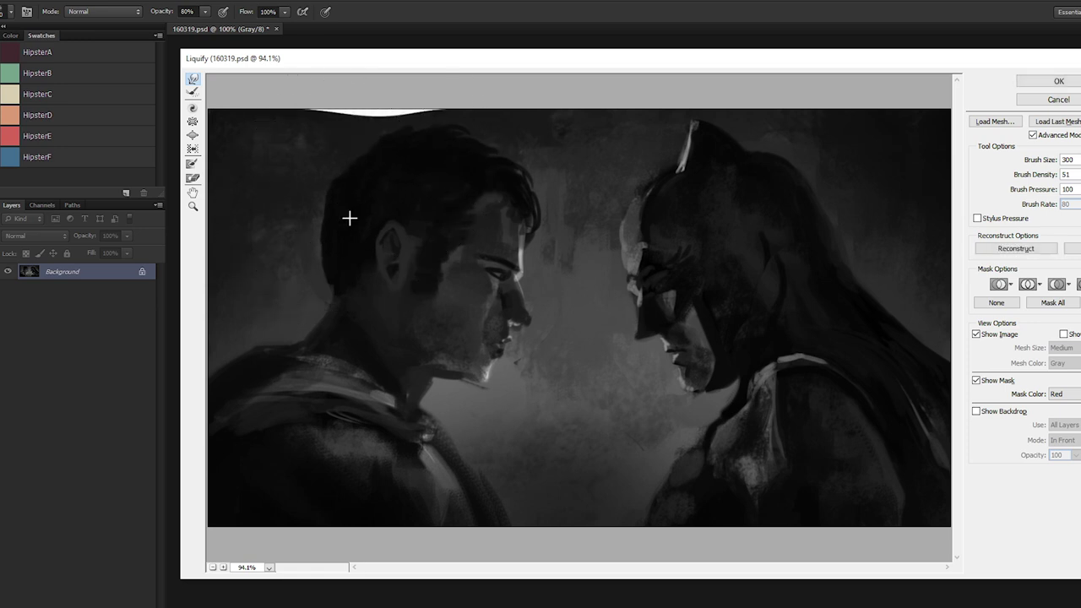
Step: Warp the dark-haired figure's forehead, front hair and brow slightly forward and upward
key(bracketleft)
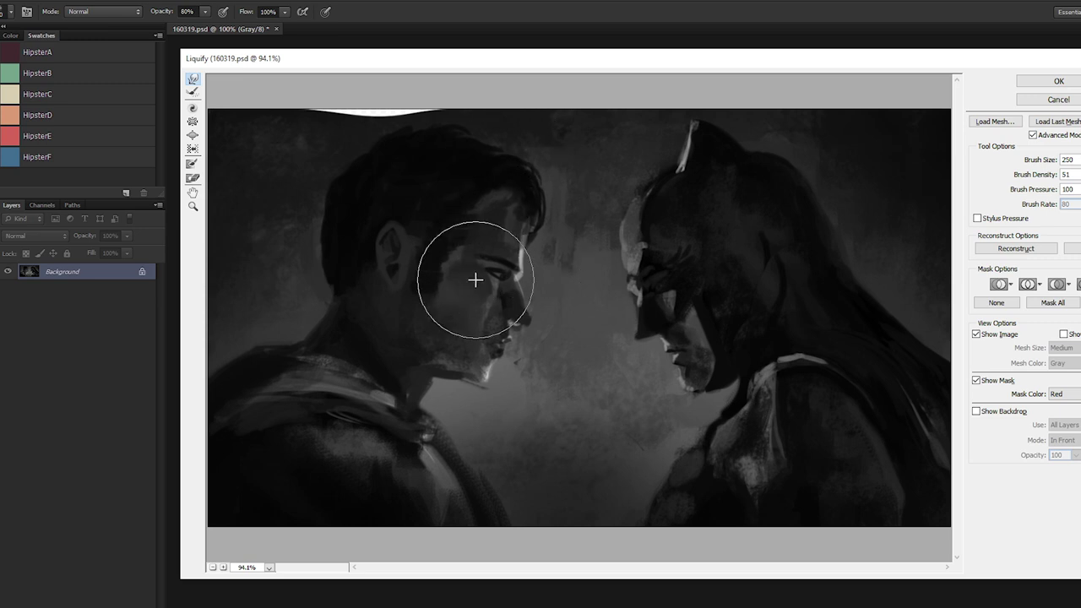
key(bracketright)
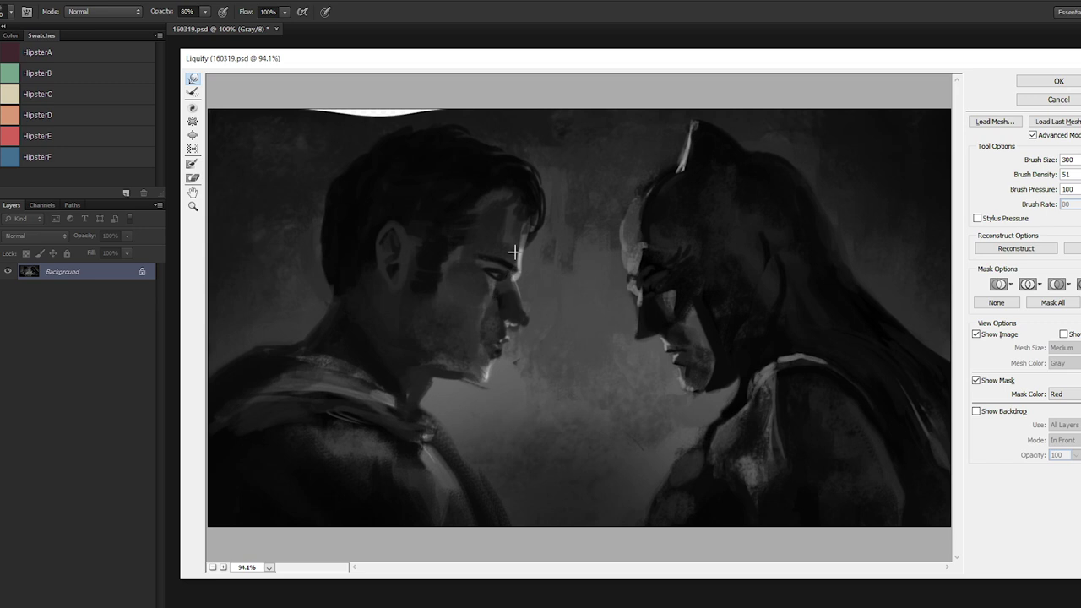
drag(510, 256, 521, 248)
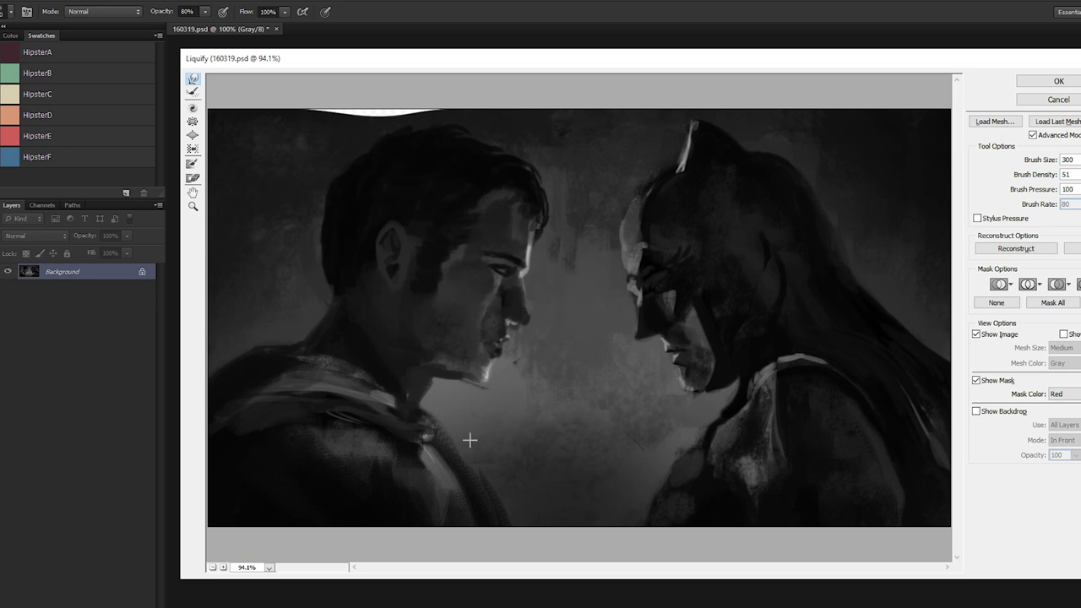
Step: Warp the dark-haired figure's lips upward with a 100 brush, and adjust the chin with a 200 brush
key([)
key([)
key([)
drag(495, 350, 495, 337)
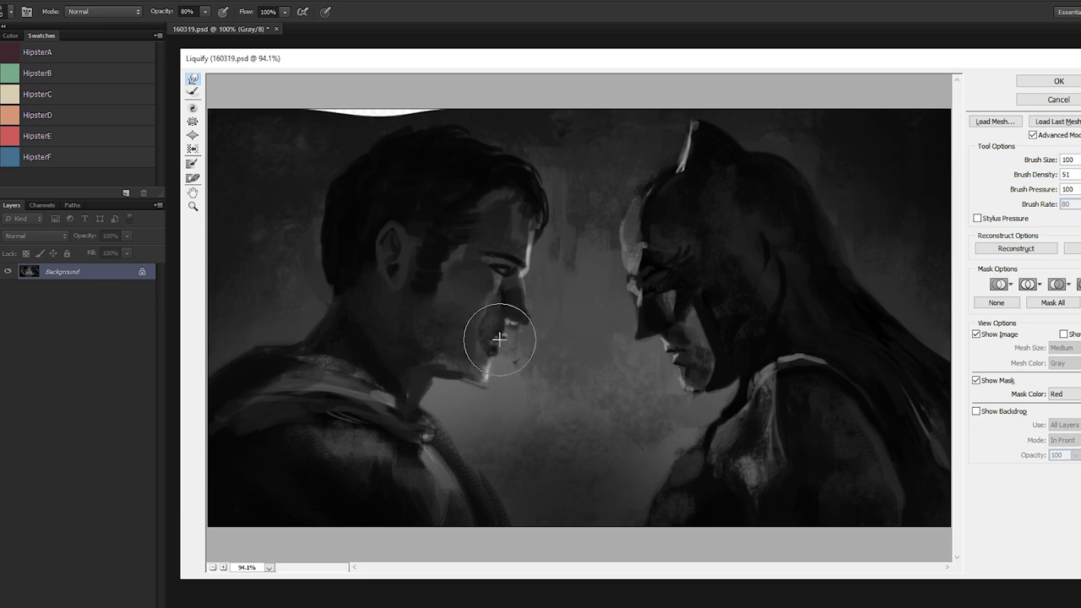
key(])
key(])
key(])
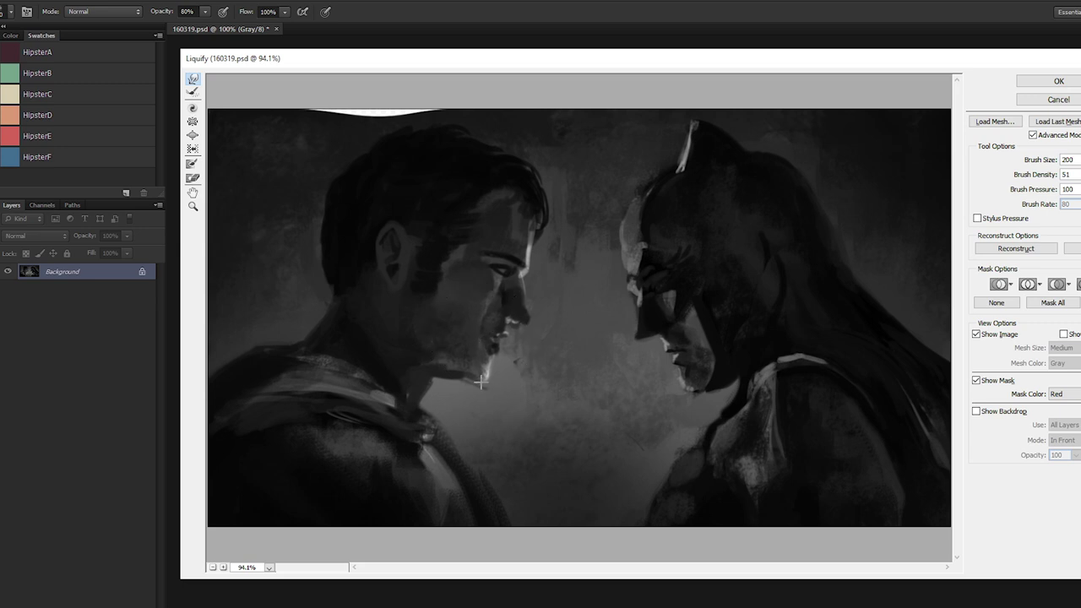
drag(478, 376, 477, 380)
Step: Shift the dark-haired figure's ear forward, raise its lobe, and round out the back and top of the hair
drag(386, 244, 396, 244)
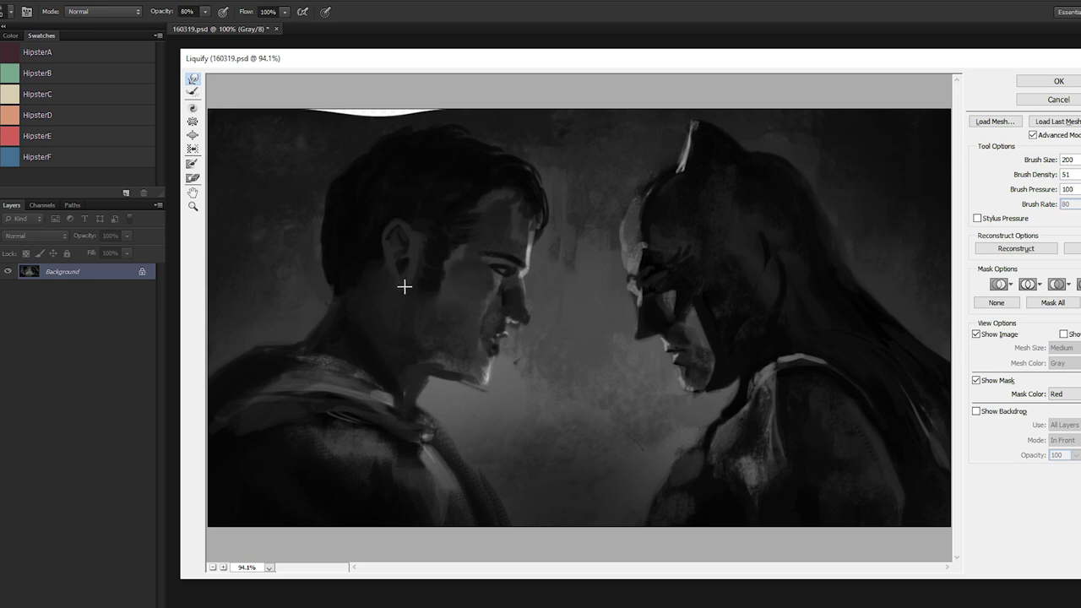
drag(403, 286, 397, 270)
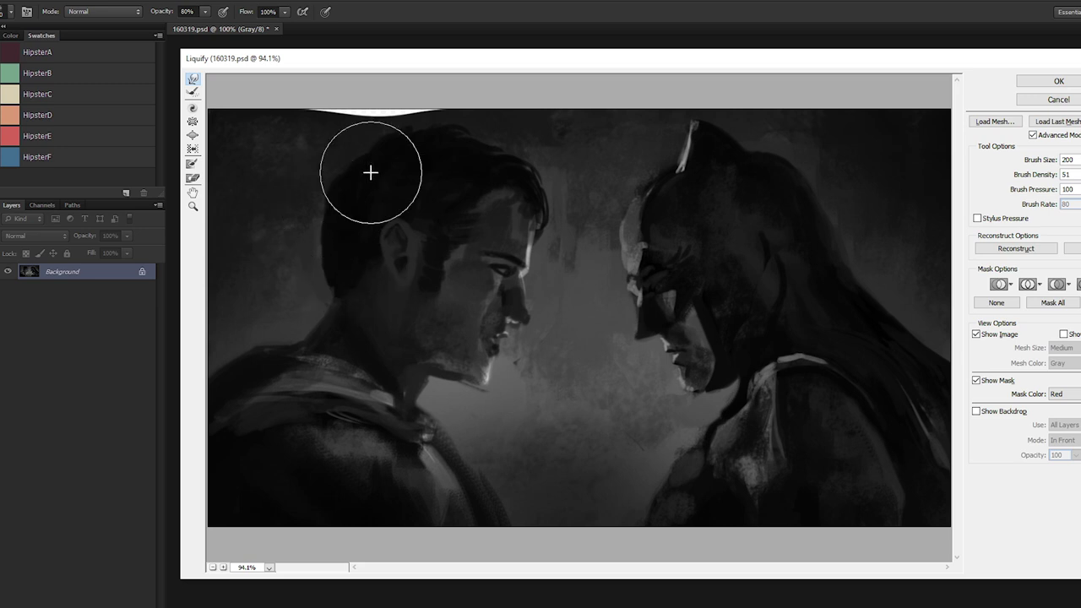
drag(385, 172, 361, 154)
drag(416, 130, 405, 147)
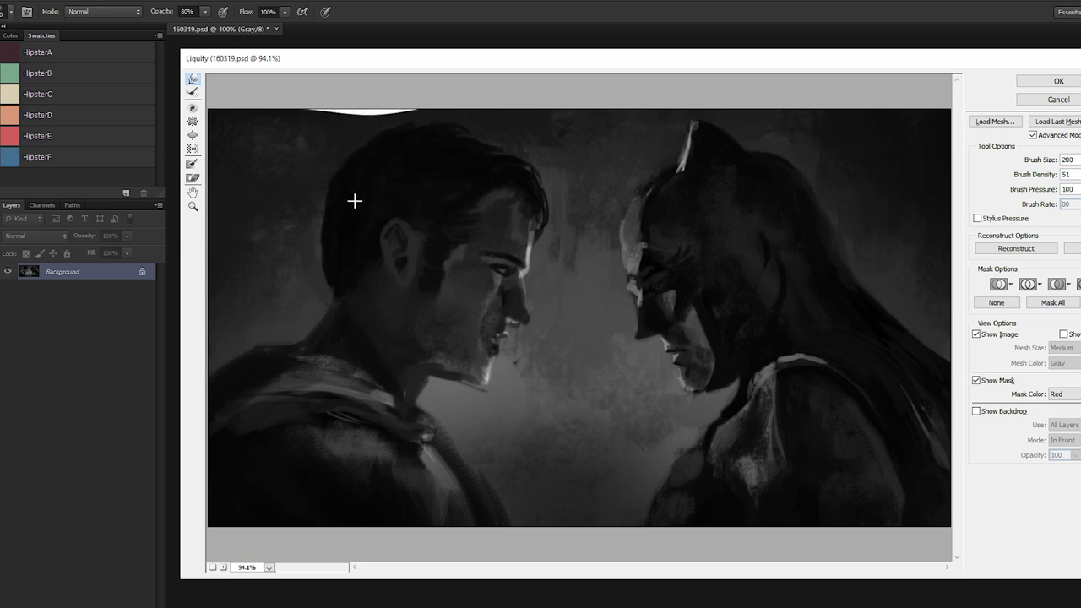
Step: Warp the dark-haired figure's shoulder and pull the chest and front cape edge inward, using brush sizes from 400 to 200
key(bracketright)
key(])
key(])
key(])
key(])
key(])
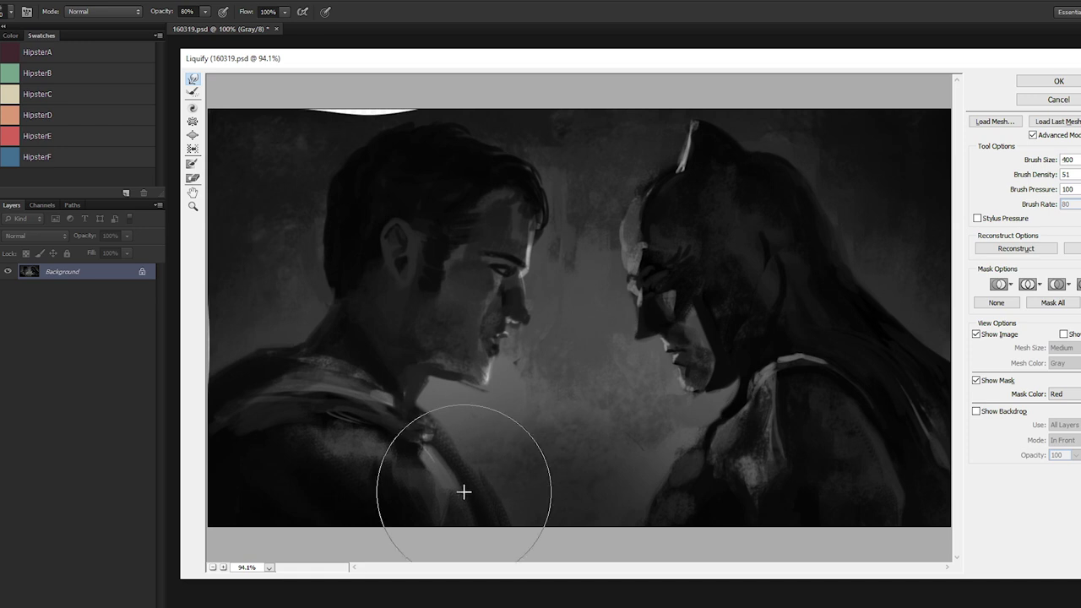
drag(485, 497, 472, 546)
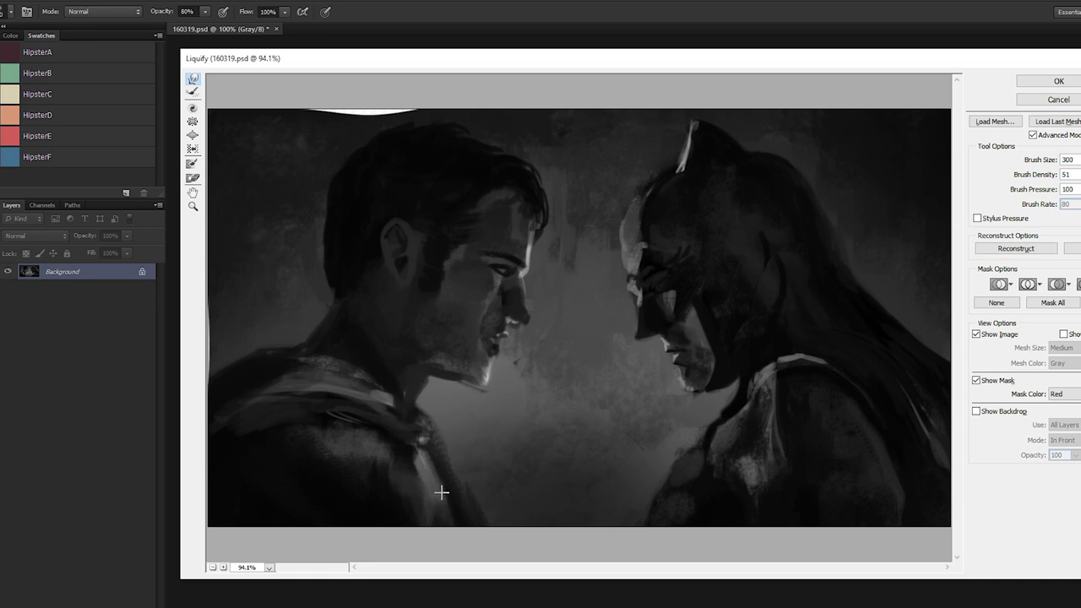
key(bracketleft)
key(bracketleft)
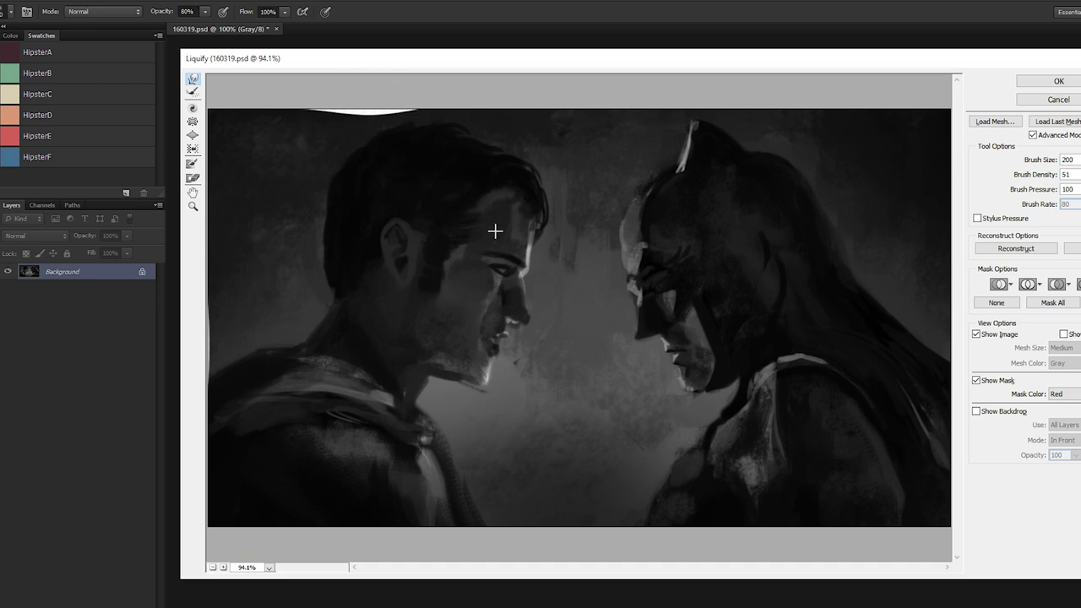
Step: Apply the Liquify changes and paint over the white gaps along the canvas's upper and left edges with sampled background greys
key(Return)
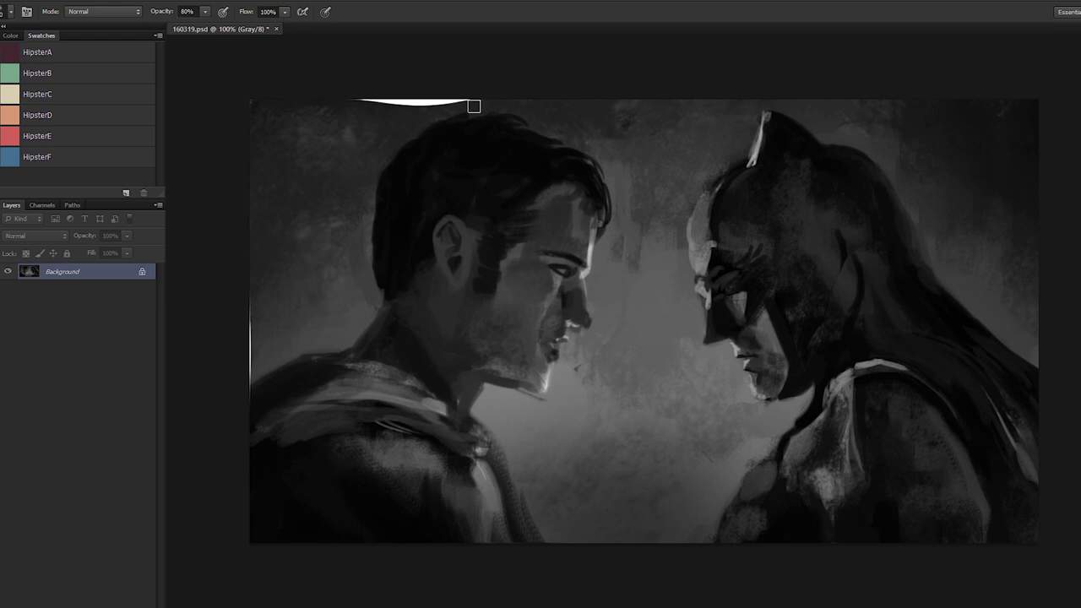
alt+click(485, 112)
mouse_move(485, 102)
mouse_down()
mouse_move(410, 106)
mouse_move(421, 92)
mouse_move(446, 101)
mouse_up()
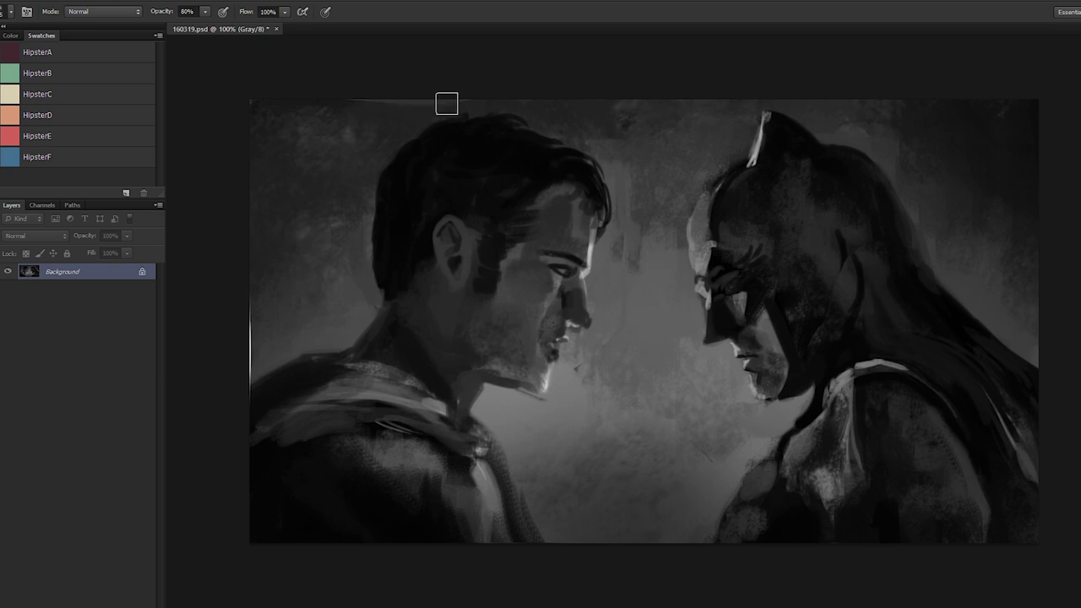
alt+click(255, 115)
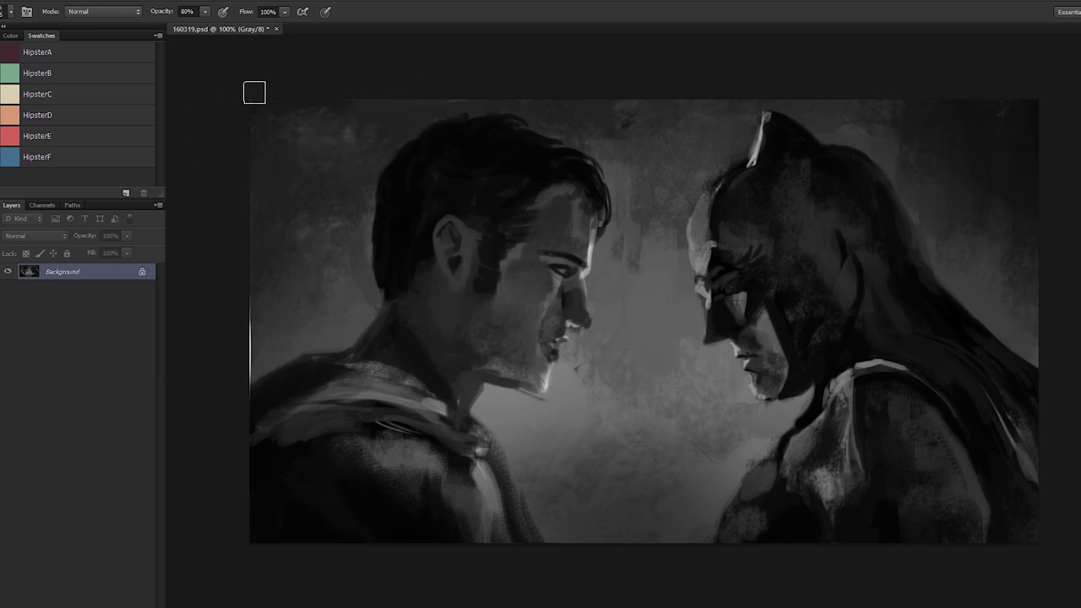
mouse_move(250, 313)
mouse_down()
mouse_move(244, 383)
mouse_move(257, 338)
mouse_up()
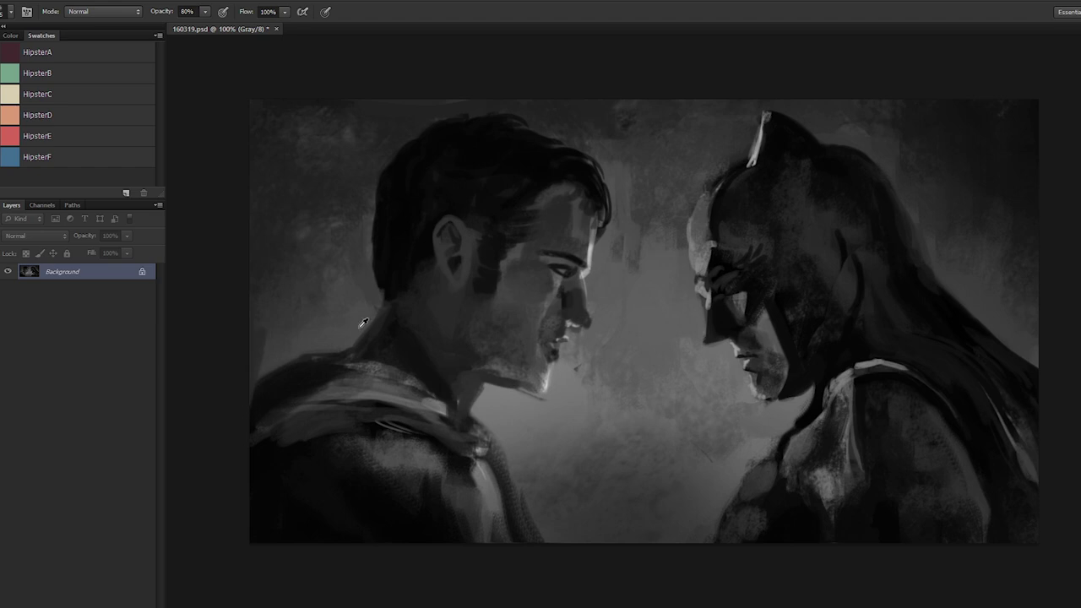
alt+click(255, 312)
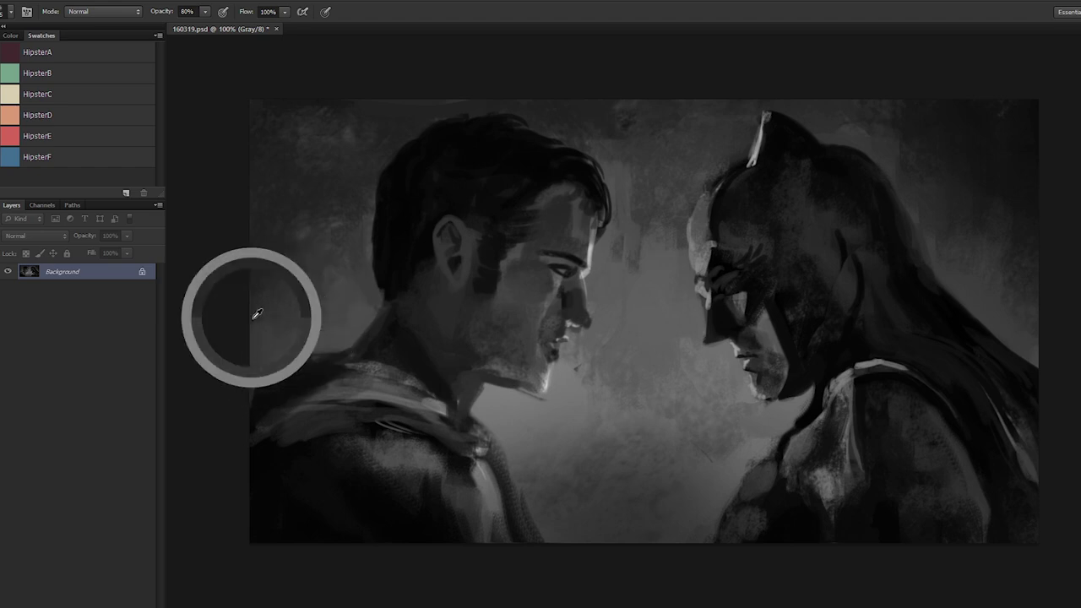
Step: Darken the dark-haired figure's outer shoulder and upper arm below the cape using tones sampled from the suit
alt+click(280, 379)
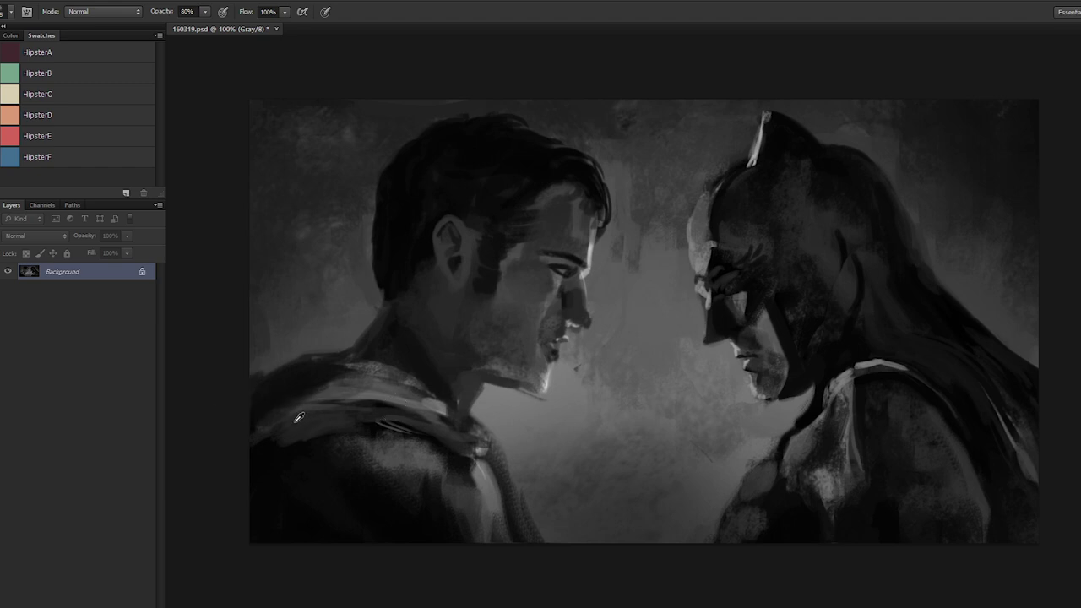
alt+click(294, 458)
alt+click(378, 425)
mouse_move(341, 442)
mouse_down()
mouse_move(369, 439)
mouse_move(361, 451)
mouse_up()
alt+click(385, 527)
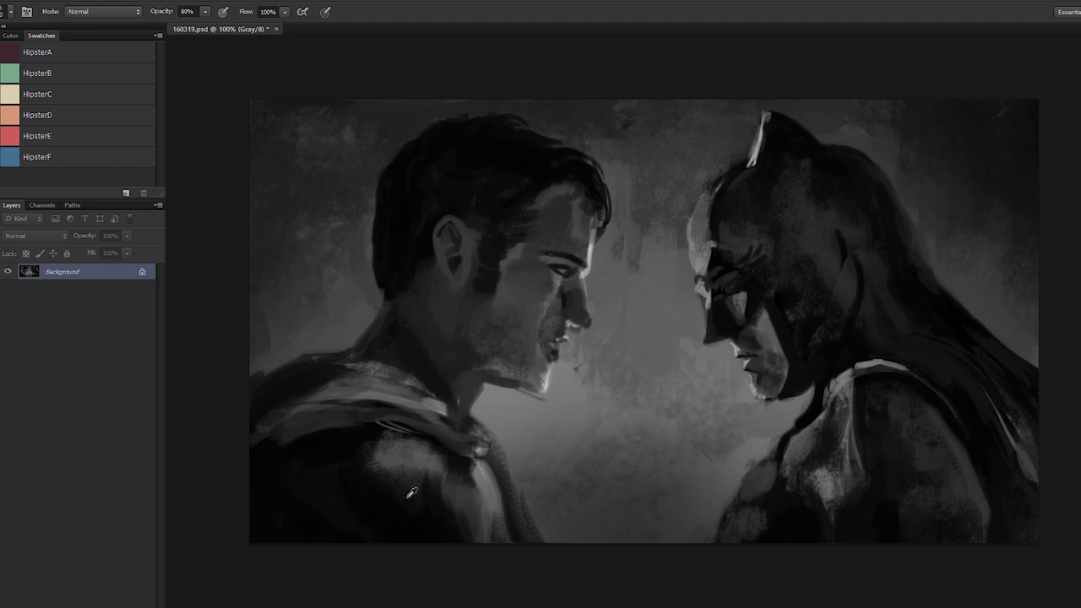
Step: Paint a pattern of dark curved scales across the chest of the dark-haired figure's suit
alt+click(433, 494)
alt+click(434, 494)
mouse_move(406, 451)
mouse_down()
mouse_move(394, 451)
mouse_move(470, 486)
mouse_up()
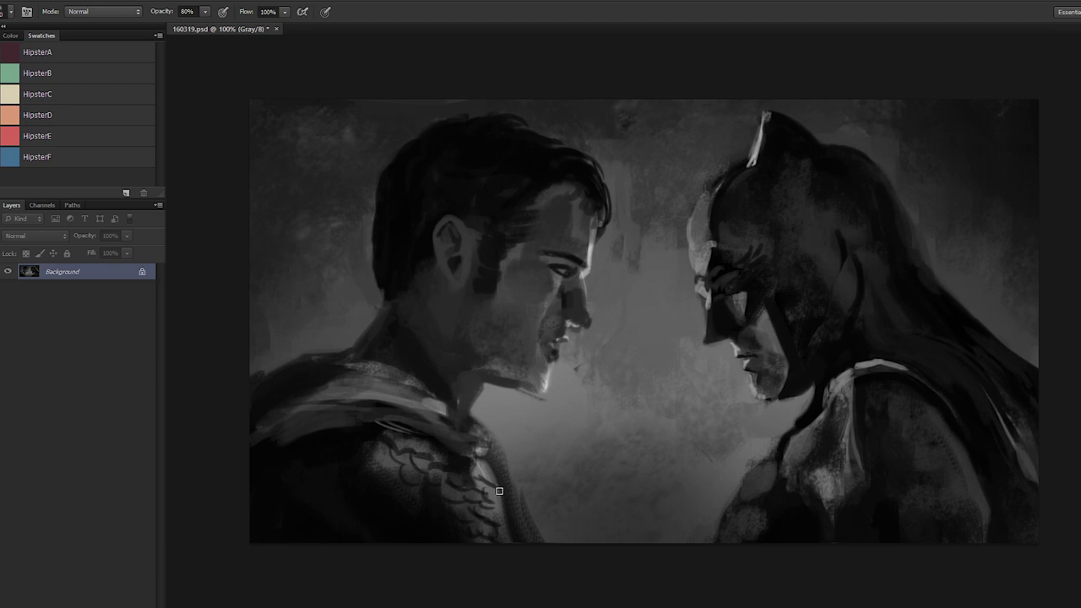
Step: Define the front of the dark-haired figure's chest with a dark edge and a light rim highlight
alt+click(404, 517)
drag(516, 488, 537, 557)
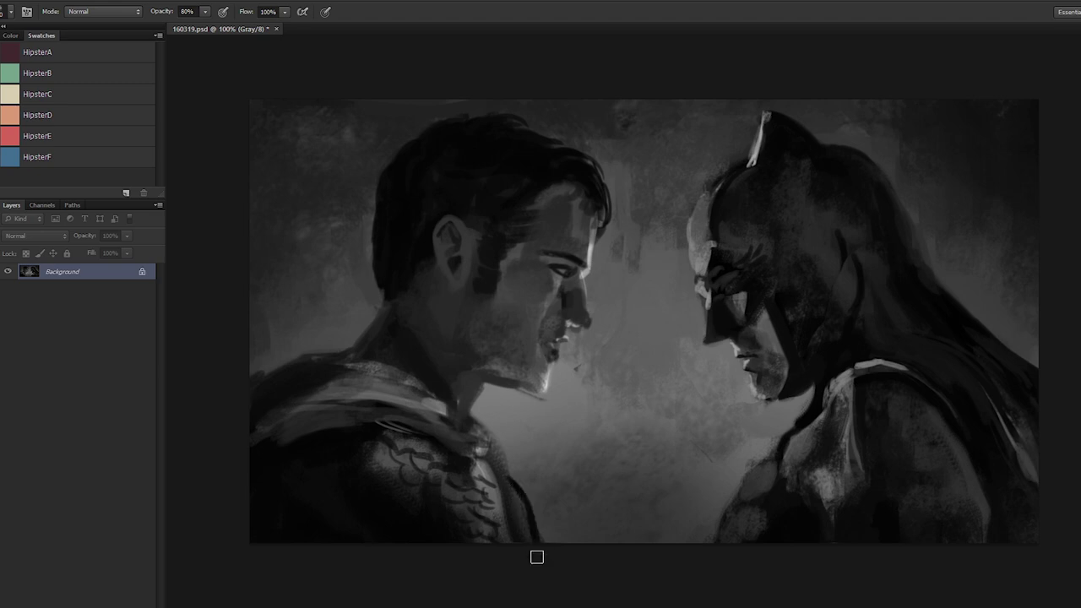
alt+click(496, 503)
drag(503, 509, 516, 535)
alt+click(447, 404)
drag(511, 471, 537, 536)
Step: Recut the dark-haired figure's front collar edge with light background tones and clean up the underside of the jaw
alt+click(545, 377)
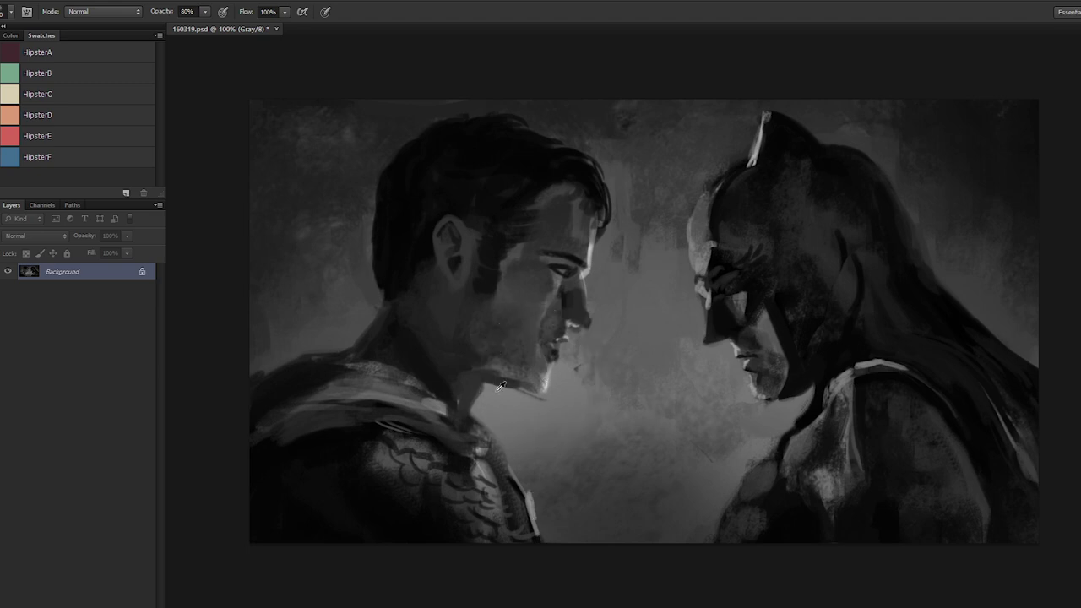
mouse_move(482, 423)
mouse_down()
mouse_move(479, 435)
mouse_move(503, 448)
mouse_up()
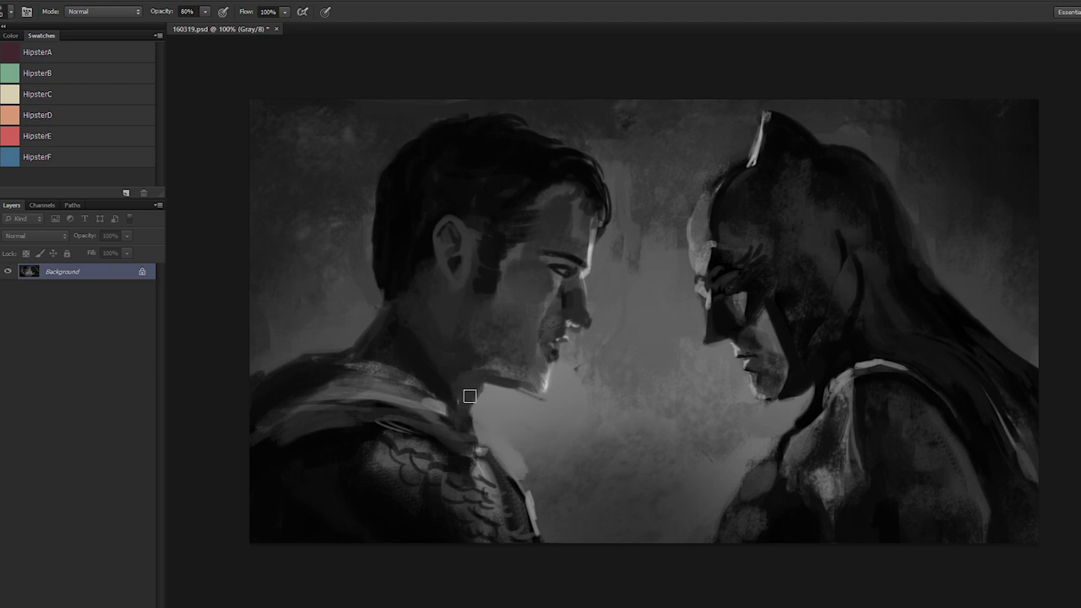
mouse_move(500, 386)
mouse_down()
mouse_move(548, 394)
mouse_move(501, 389)
mouse_move(541, 352)
mouse_move(501, 364)
mouse_up()
alt+click(484, 371)
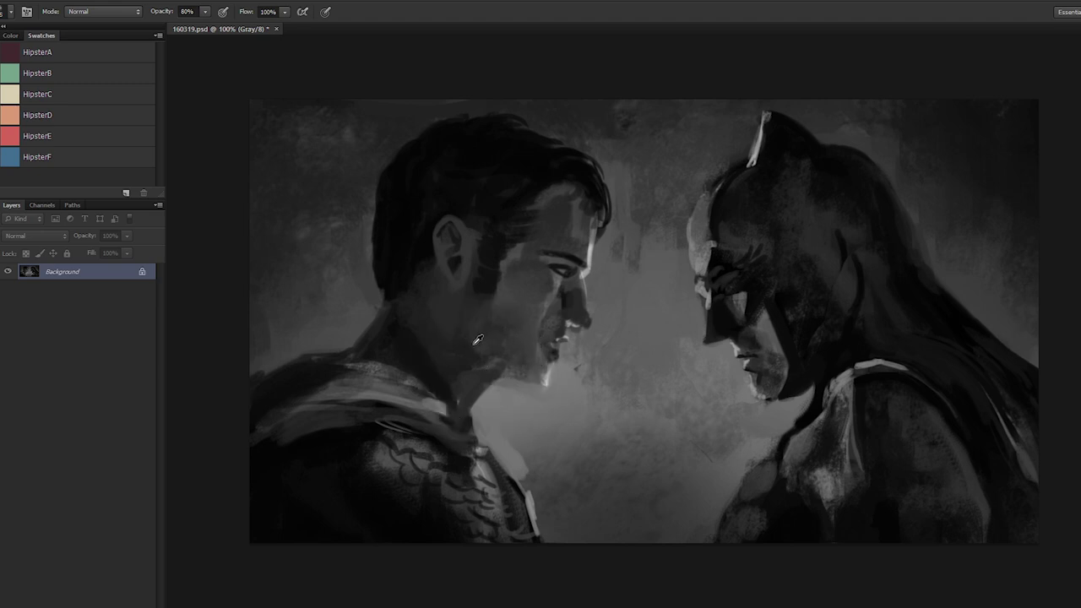
Step: Smooth the dark-haired figure's cheek and jaw with sampled mid-greys and rework the sideburn
alt+click(448, 355)
alt+click(467, 354)
mouse_move(469, 324)
mouse_down()
mouse_move(533, 373)
mouse_move(502, 324)
mouse_move(513, 347)
mouse_up()
alt+click(505, 374)
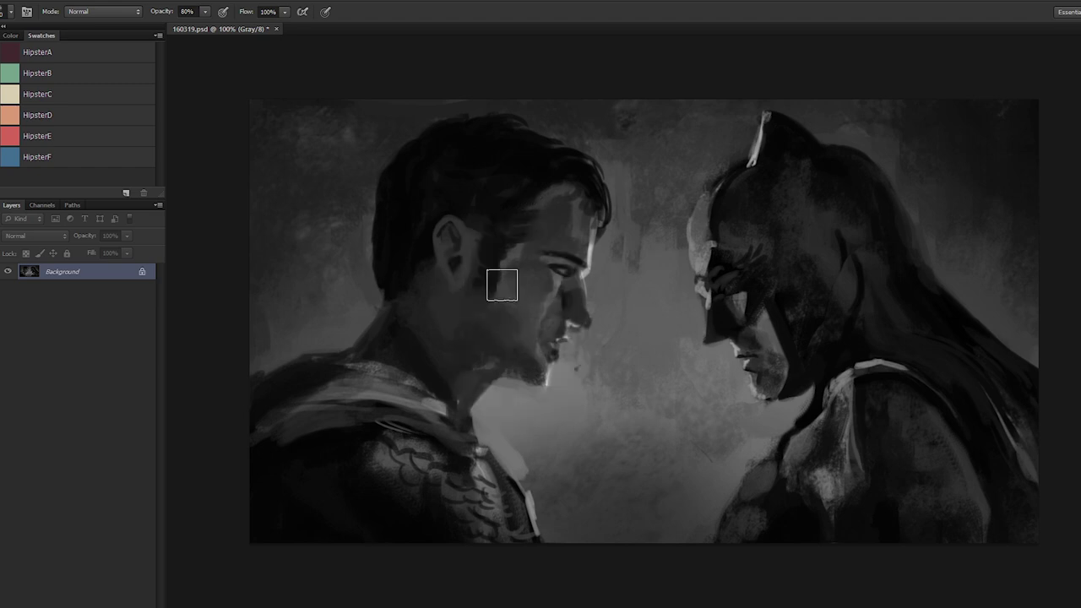
alt+click(495, 263)
click(482, 290)
Step: Repaint the back of the dark-haired figure's neck and the upper edge of the cape on the shoulder
alt+click(387, 309)
alt+click(386, 321)
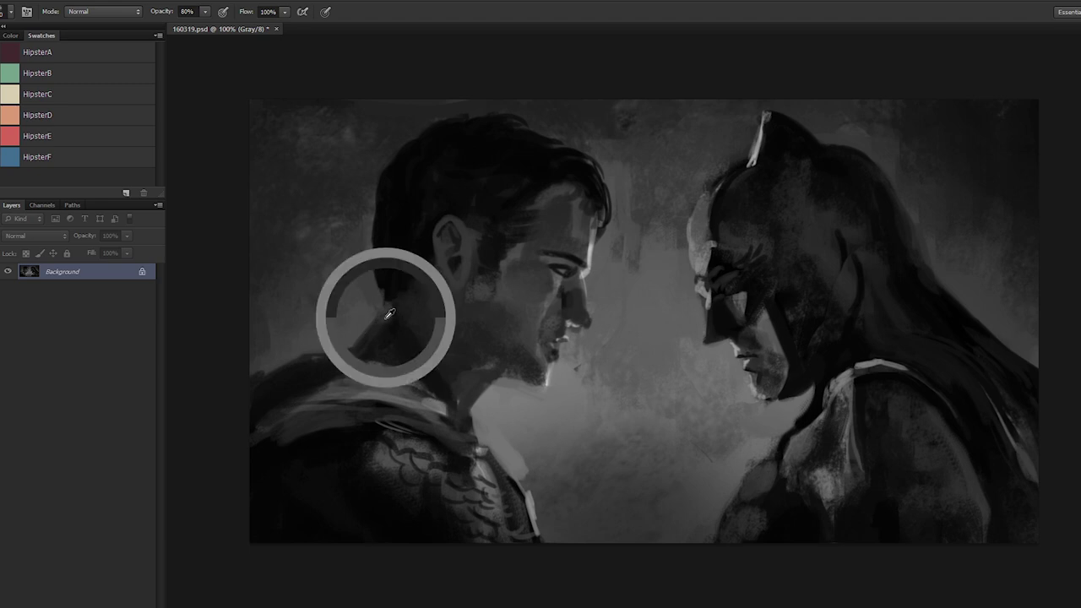
alt+click(364, 363)
mouse_move(408, 366)
mouse_down()
mouse_move(412, 407)
mouse_move(418, 398)
mouse_move(384, 361)
mouse_up()
drag(346, 350, 317, 353)
alt+click(422, 410)
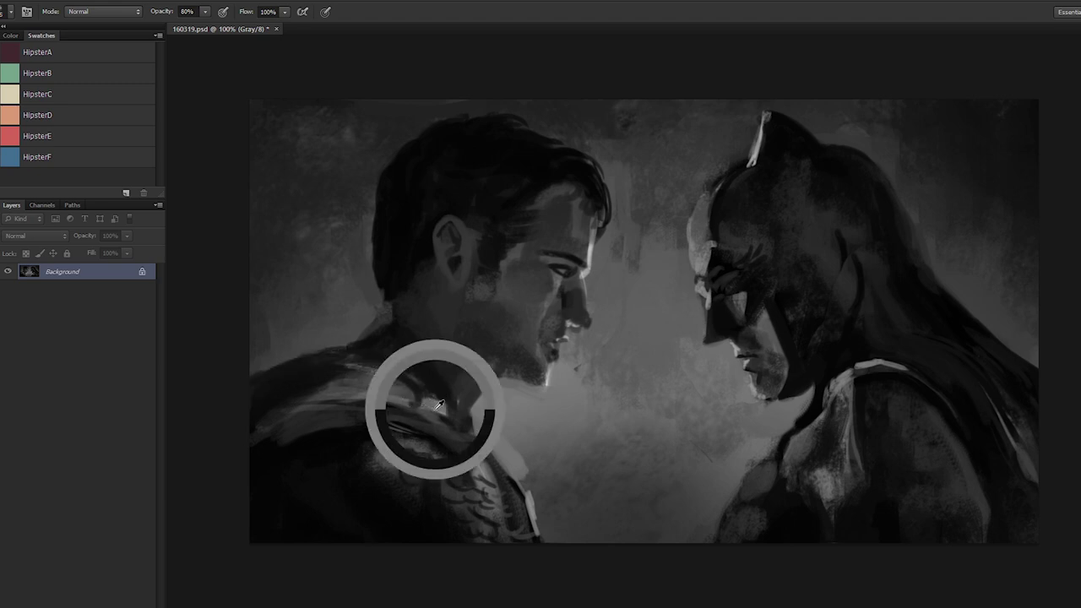
Step: Paint alternating light and dark folds along the cape over the dark-haired figure's shoulder
mouse_move(391, 374)
mouse_down()
mouse_move(320, 362)
mouse_move(378, 362)
mouse_move(321, 358)
mouse_move(376, 370)
mouse_move(278, 370)
mouse_move(394, 376)
mouse_move(279, 372)
mouse_up()
alt+click(378, 370)
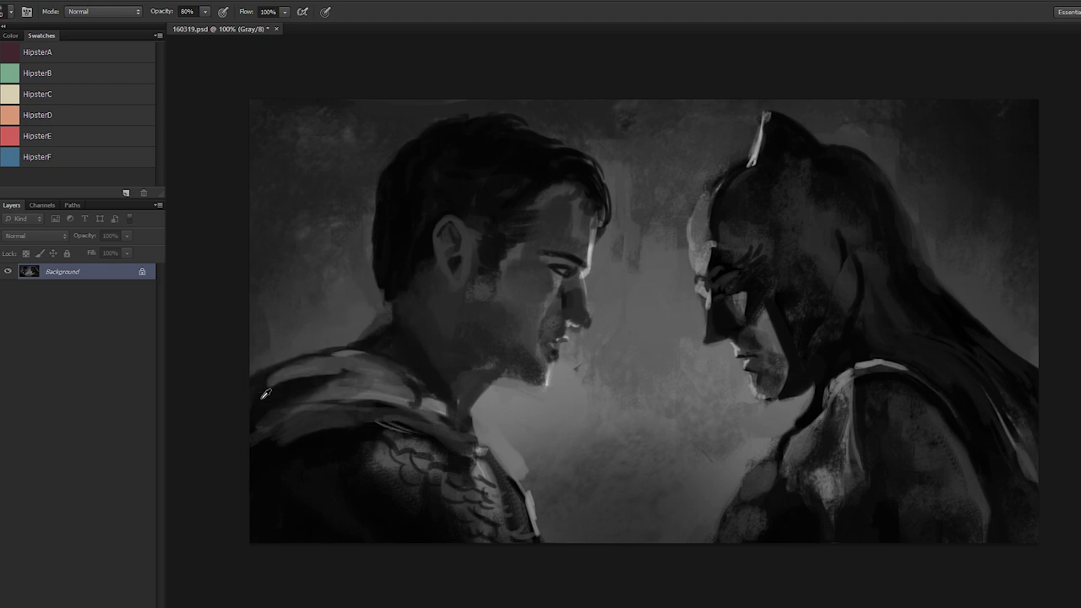
mouse_move(358, 375)
mouse_down()
mouse_move(291, 371)
mouse_move(256, 395)
mouse_up()
alt+click(390, 390)
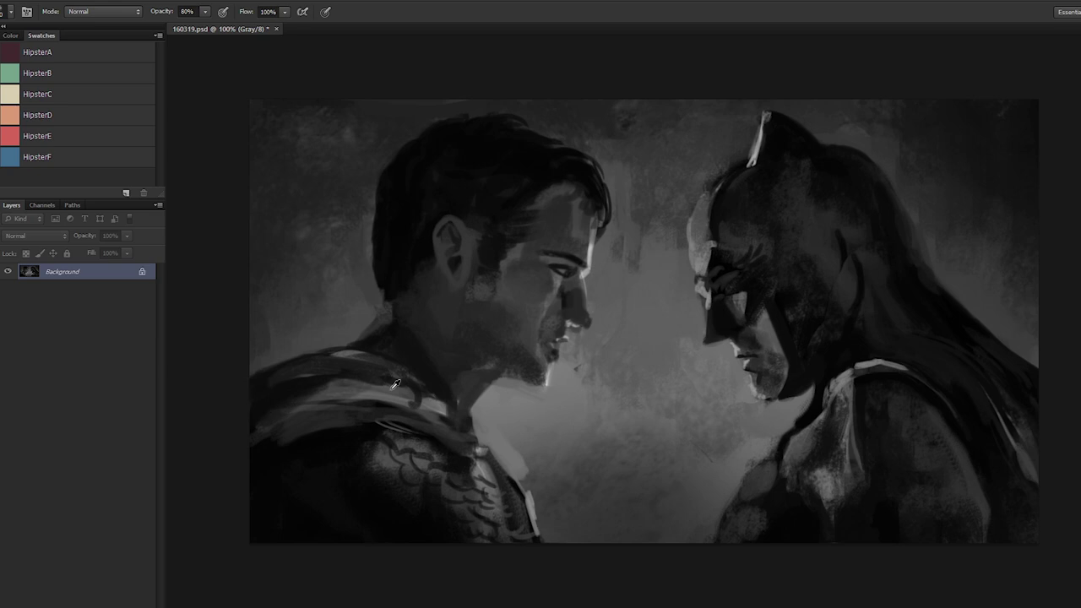
drag(392, 379, 269, 380)
alt+click(368, 368)
drag(354, 378, 295, 390)
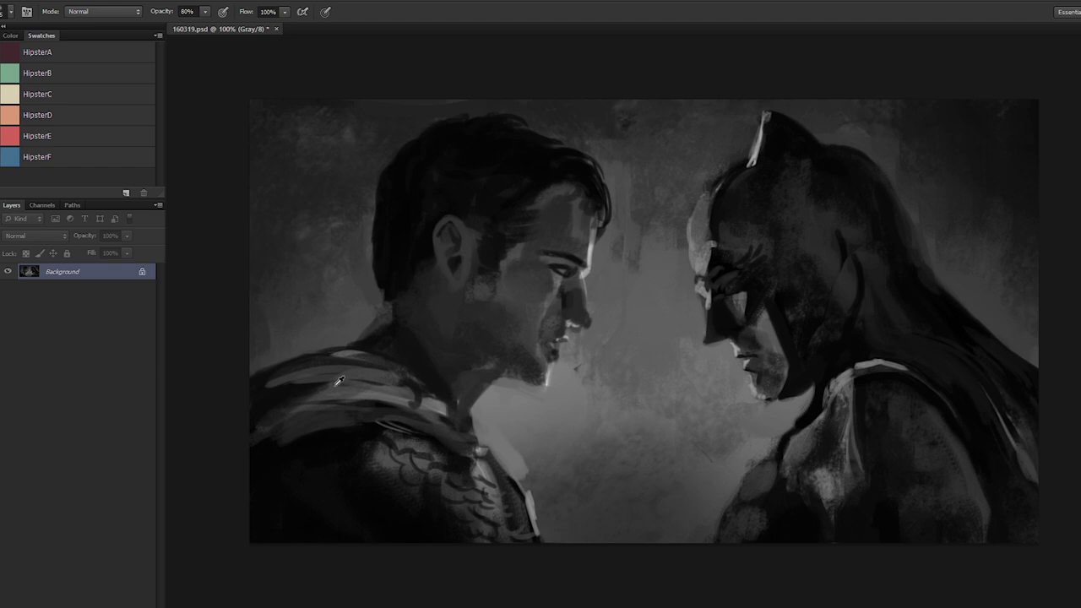
mouse_move(405, 384)
mouse_down()
mouse_move(269, 392)
mouse_move(366, 382)
mouse_move(311, 380)
mouse_move(354, 394)
mouse_move(377, 388)
mouse_move(253, 419)
mouse_up()
Step: Enlarge the brush and add lighter patches beside the dark-haired figure's nose and mouth using tones sampled near the eye
key(bracketright)
key(bracketright)
key(bracketright)
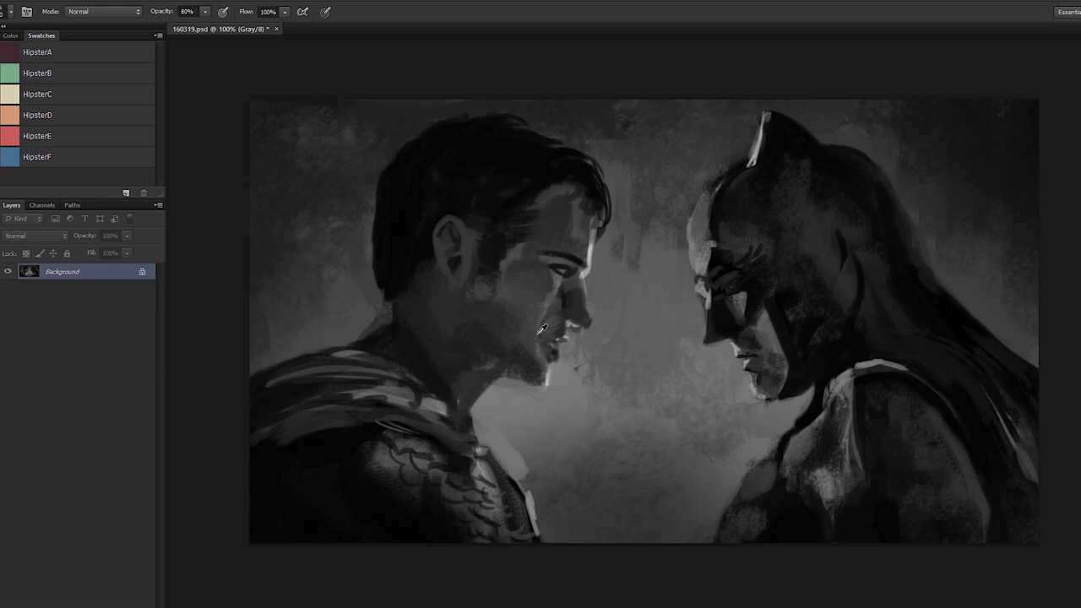
alt+click(557, 290)
alt+click(557, 282)
mouse_move(533, 335)
mouse_down()
mouse_move(546, 337)
mouse_move(550, 367)
mouse_up()
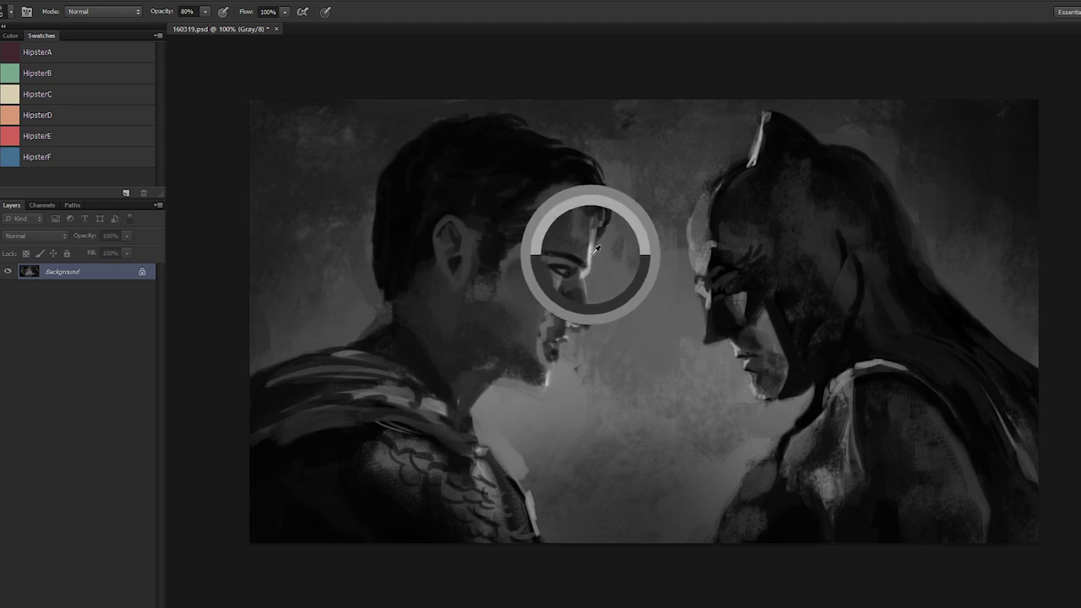
Step: Paint light highlights on the dark-haired figure's forehead and above the eyebrow
alt+click(585, 224)
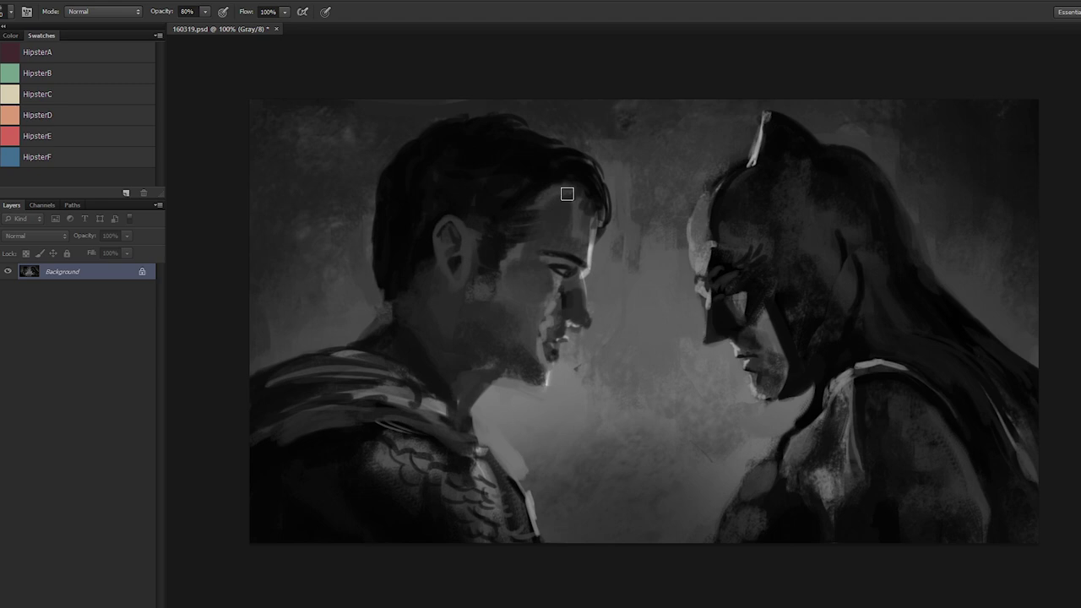
mouse_move(573, 213)
mouse_down()
mouse_move(560, 229)
mouse_move(577, 206)
mouse_up()
drag(572, 222, 570, 219)
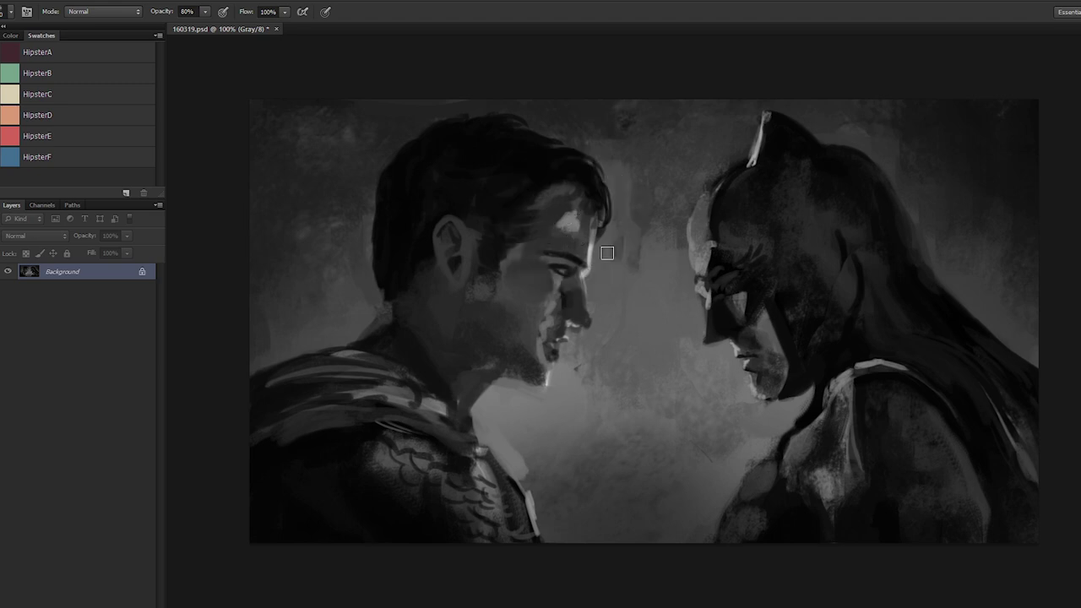
mouse_move(571, 236)
mouse_down()
mouse_move(581, 248)
mouse_move(568, 226)
mouse_move(547, 251)
mouse_up()
Step: Refine the dark-haired figure's hairline and temple with sampled skin and hair tones
alt+click(549, 236)
alt+click(543, 215)
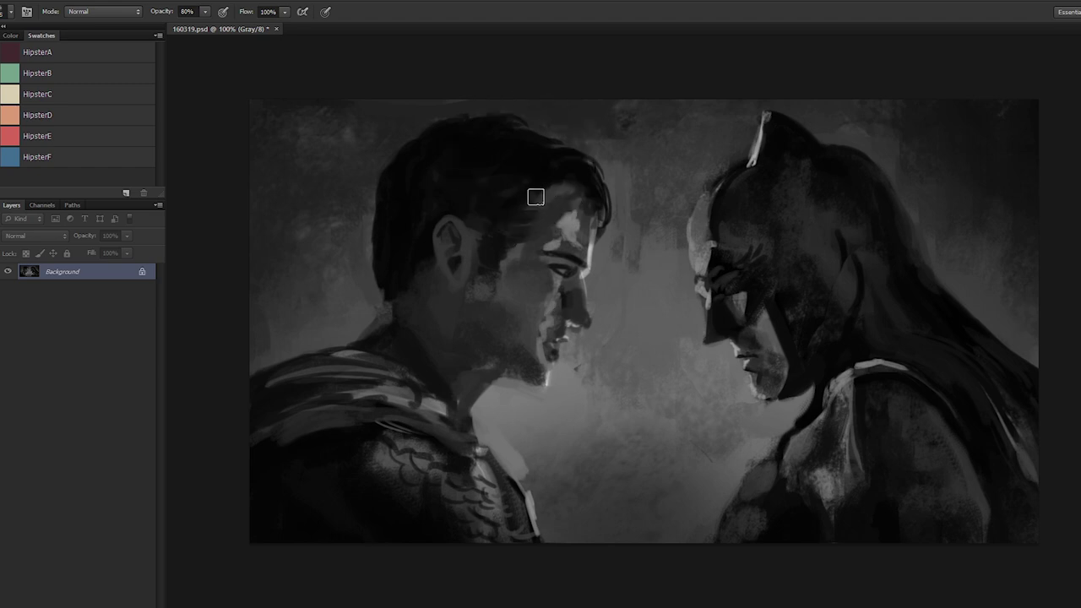
alt+click(534, 239)
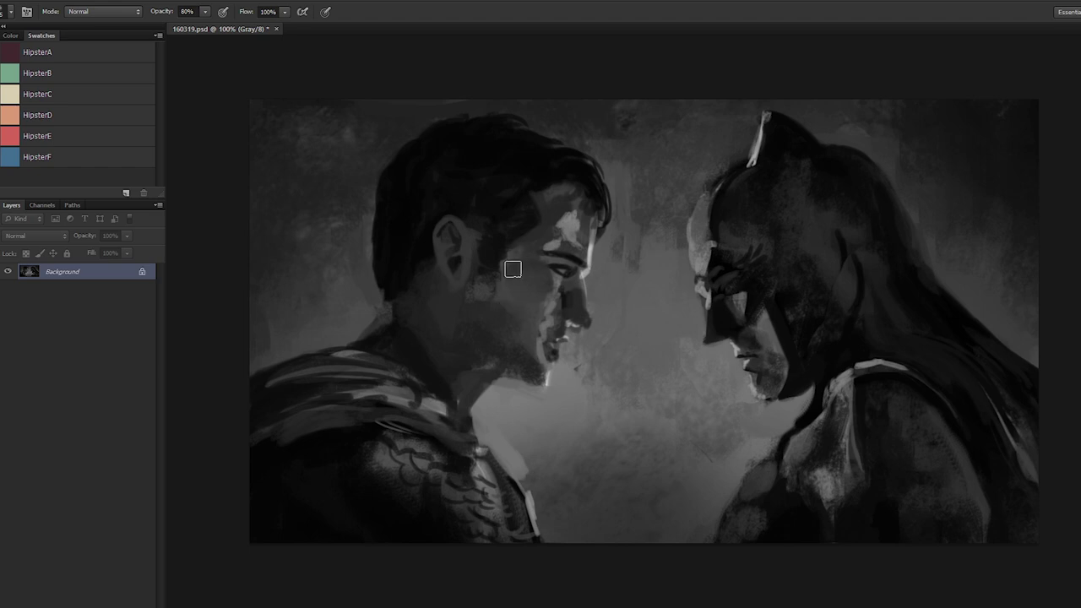
Step: Rework the dark-haired figure's front hair over the forehead, and soften the hair with the brush at 10% opacity
alt+click(572, 219)
alt+click(592, 182)
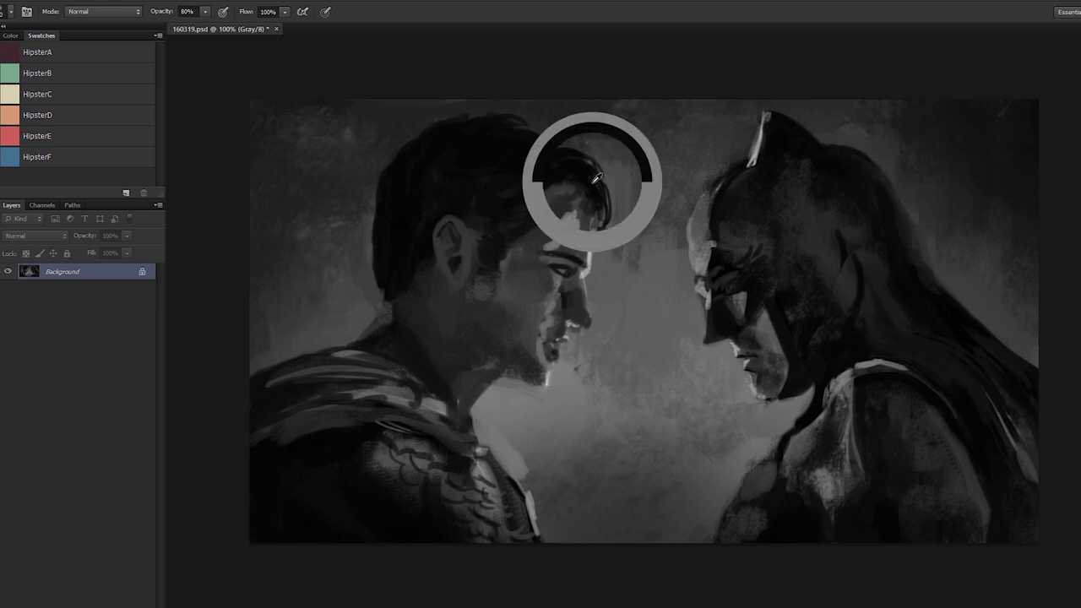
alt+click(554, 179)
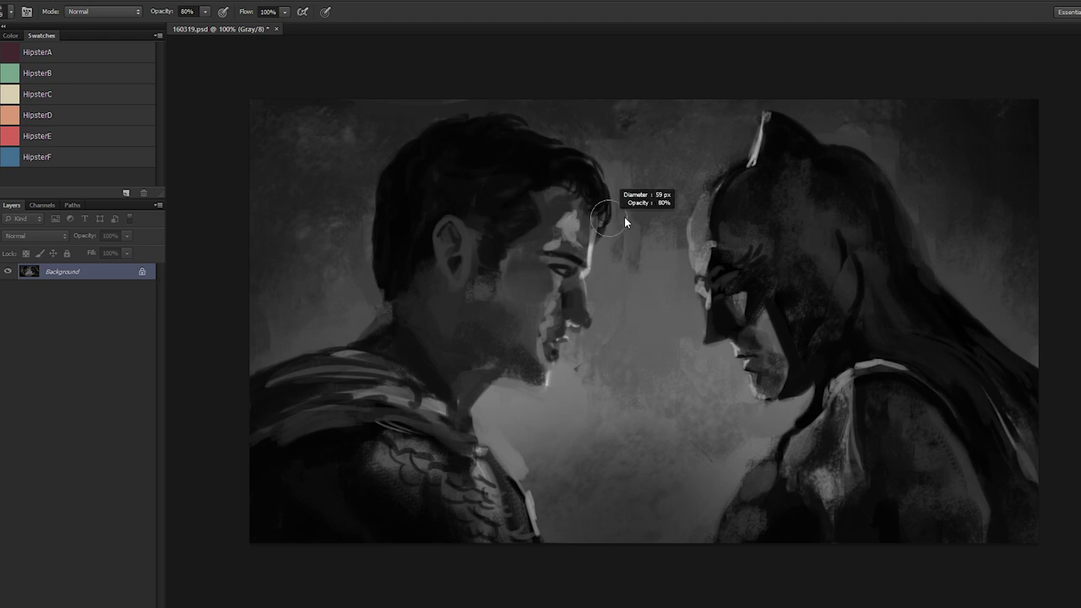
key(1)
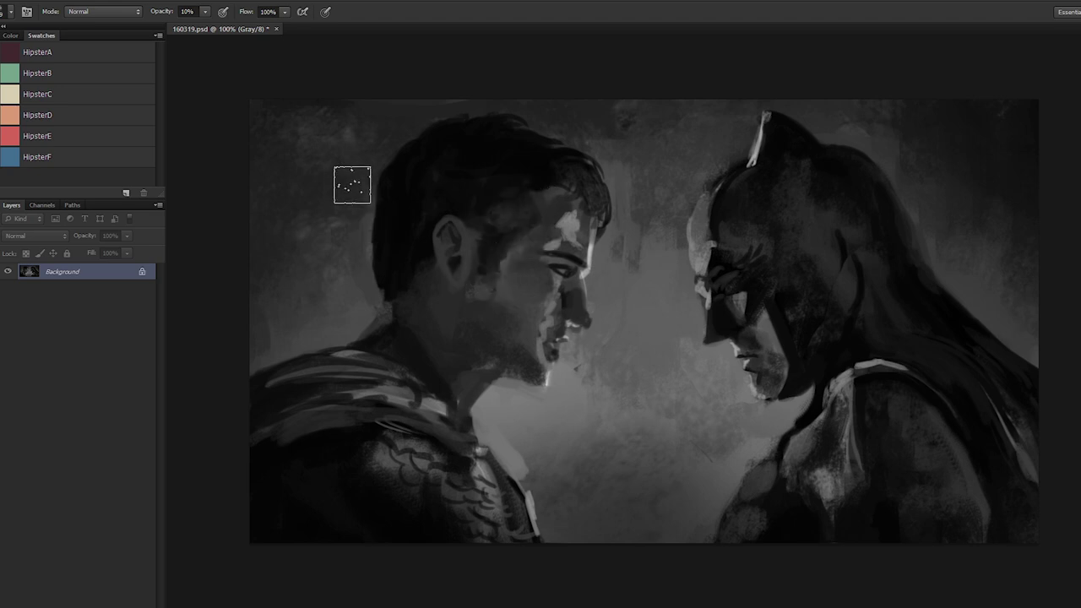
alt+click(663, 287)
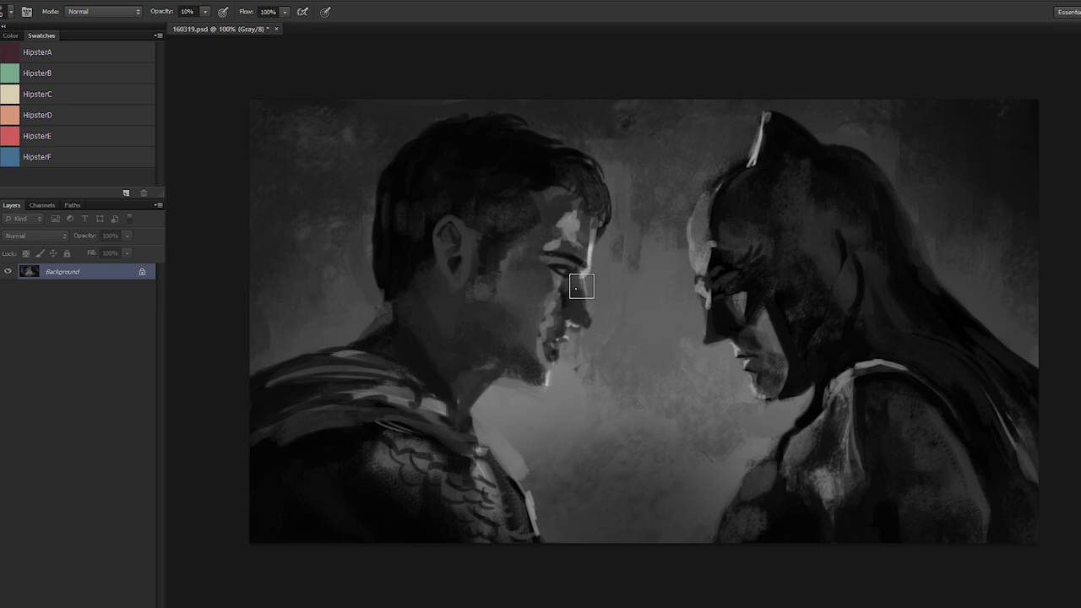
Step: Refine the dark-haired figure's eyebrow and eye with a smaller brush and locally sampled tones
alt+click(559, 256)
key(bracketleft)
key(bracketleft)
key(bracketleft)
key(bracketleft)
key(bracketleft)
alt+click(555, 258)
alt+click(551, 258)
alt+click(562, 262)
Step: Lasso the dark-haired figure's eye area, copy it to a new layer for repositioning, and merge it down
key(l)
mouse_move(581, 265)
mouse_down()
mouse_move(553, 279)
mouse_move(581, 268)
mouse_up()
key(ctrl+j)
key(v)
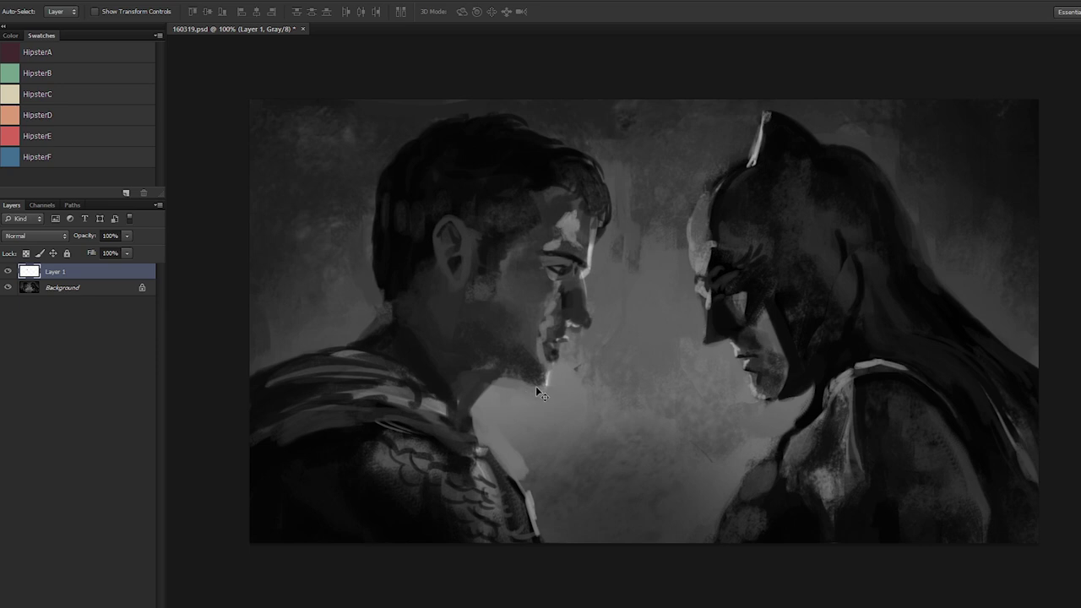
key(ctrl+e)
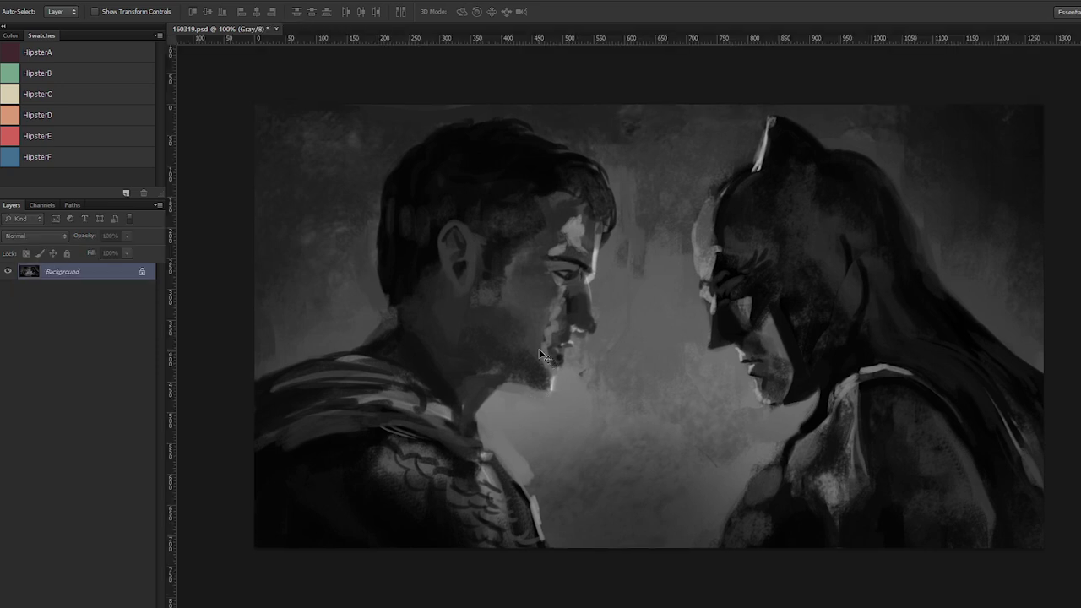
Step: Paint a lighter plane on the dark-haired figure's temple with the brush at 80% opacity
key(b)
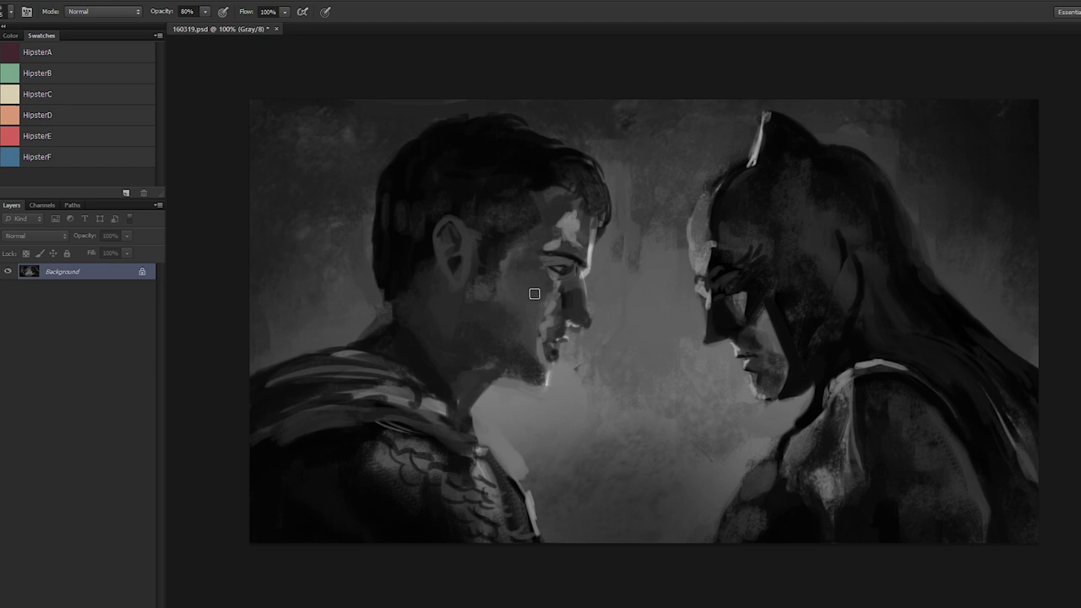
alt+click(553, 224)
drag(514, 244, 521, 239)
alt+click(519, 241)
alt+click(534, 237)
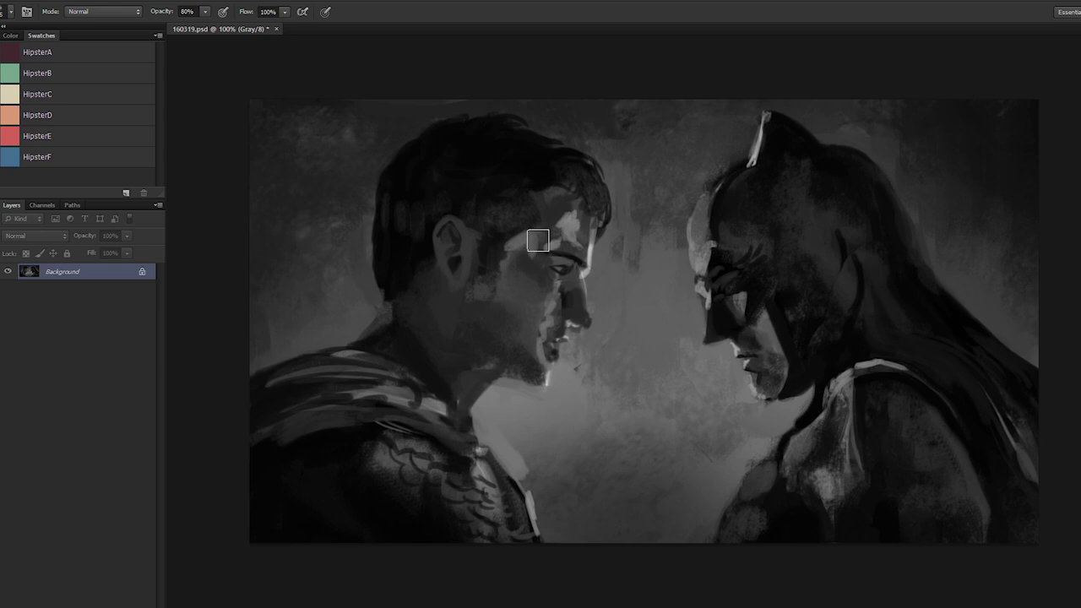
Step: Blend the highlights on the dark-haired figure's forehead and brow with sampled intermediate greys
alt+click(551, 228)
alt+click(570, 206)
alt+click(573, 217)
alt+click(589, 243)
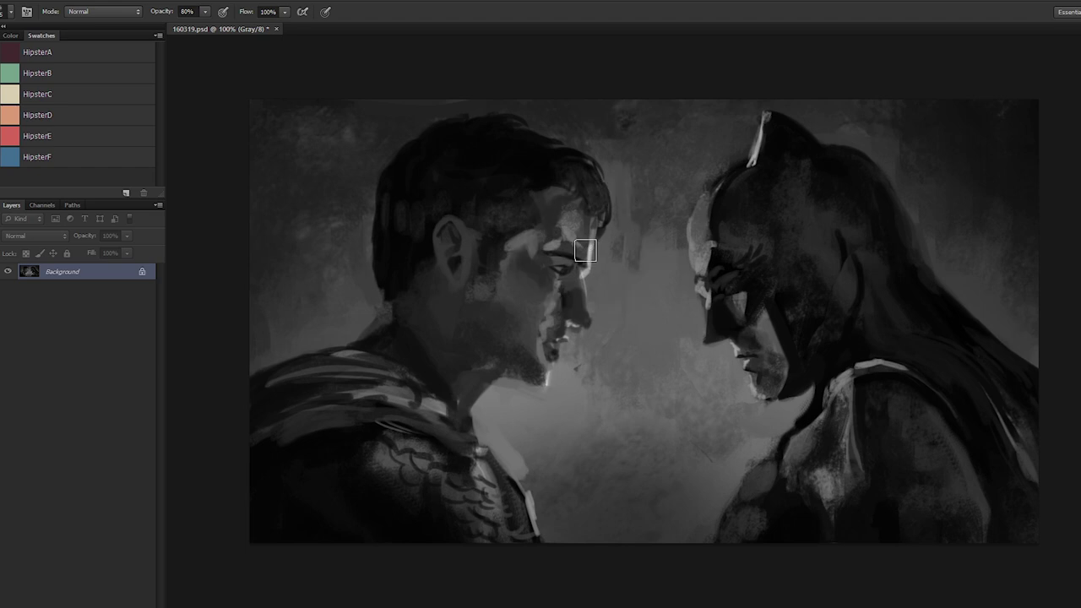
drag(585, 241, 586, 237)
alt+click(583, 247)
alt+click(581, 244)
alt+click(552, 225)
alt+click(557, 238)
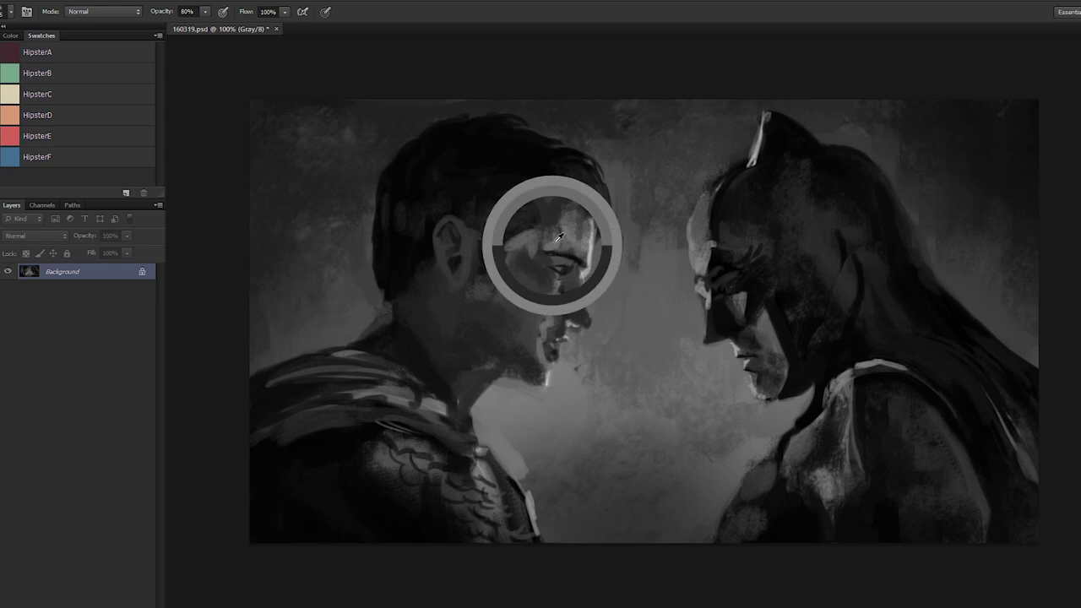
alt+click(555, 223)
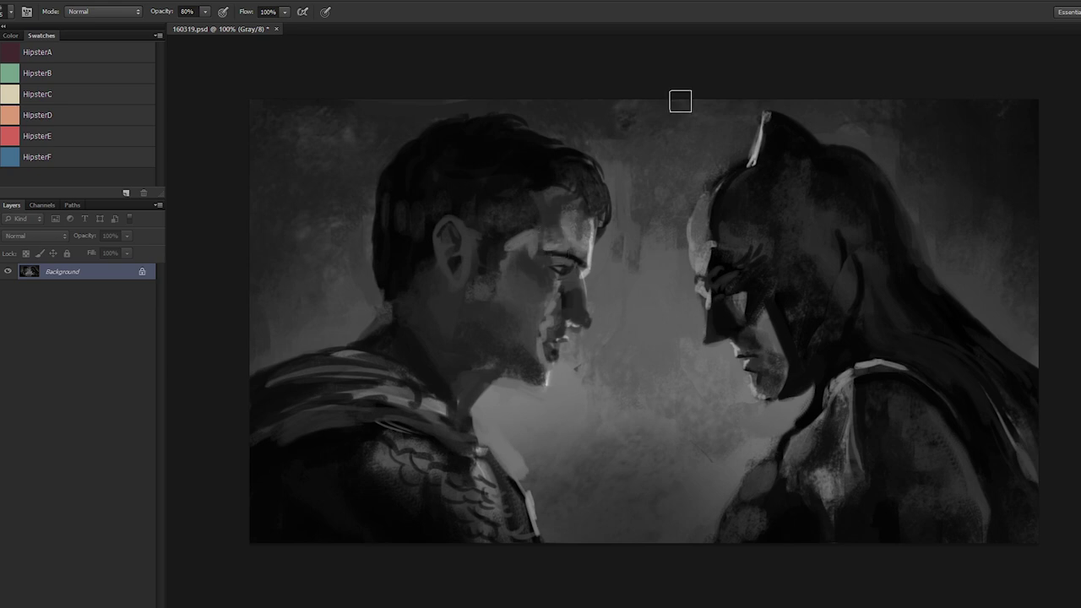
Step: Brighten and shape the highlights along the dark-haired figure's mouth and chin, using a grey sampled from the background glow
alt+click(579, 407)
drag(544, 329, 550, 322)
drag(546, 368, 543, 366)
click(550, 378)
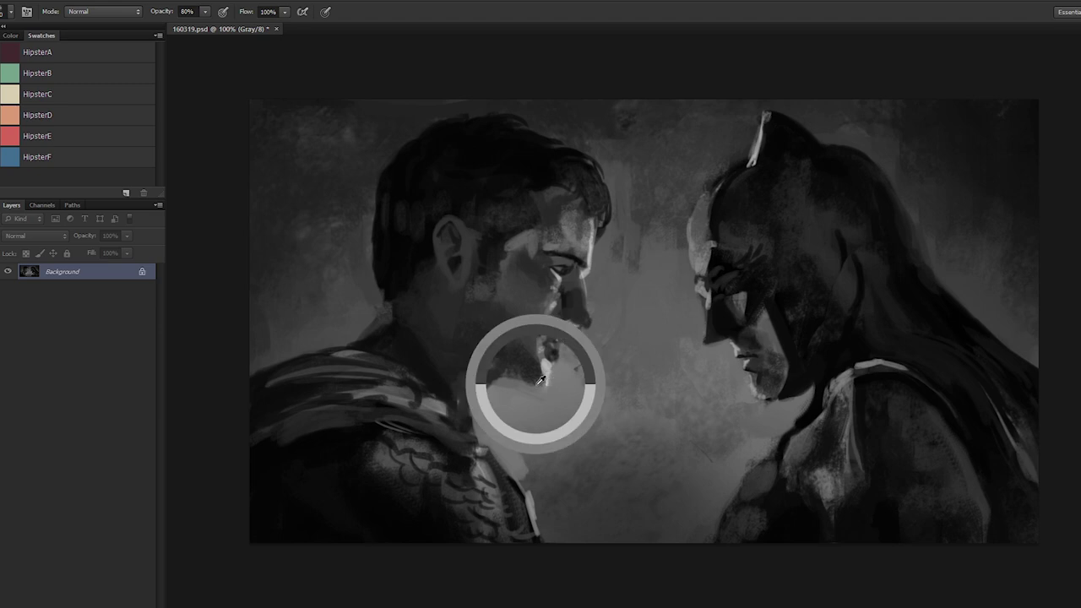
click(549, 375)
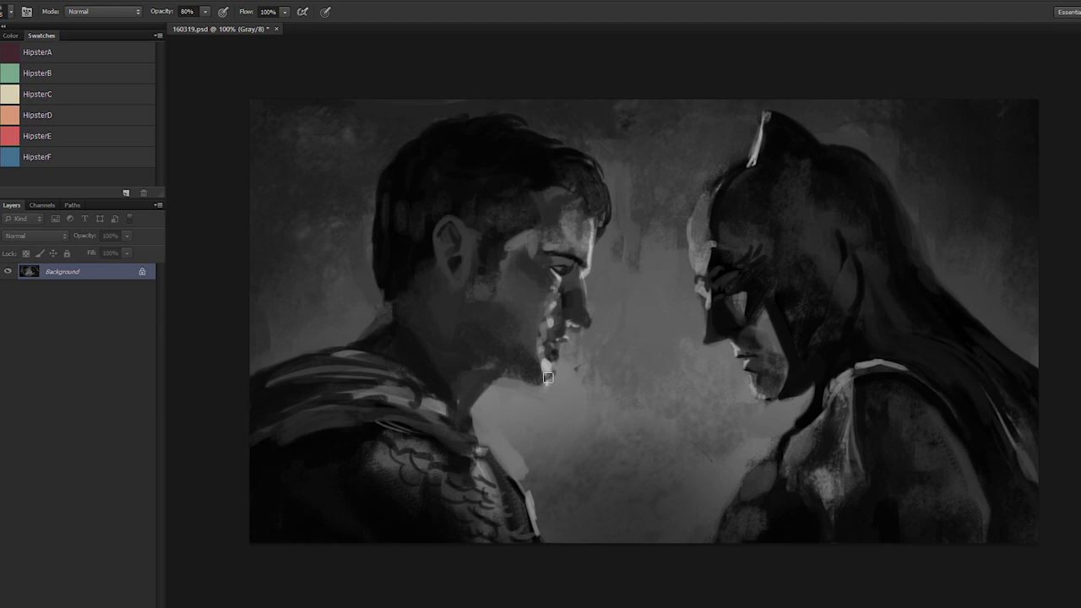
click(549, 375)
click(551, 375)
Step: Refine the dark-haired figure's nose and under-eye area with locally sampled greys and a smaller brush
alt+click(584, 316)
mouse_move(583, 314)
mouse_down()
mouse_move(579, 324)
mouse_move(568, 294)
mouse_up()
alt+click(568, 303)
alt+click(564, 296)
alt+click(565, 295)
alt+click(568, 282)
alt+click(562, 269)
key(bracketleft)
key(bracketleft)
key(bracketleft)
key(bracketleft)
alt+click(580, 309)
Step: Blend the tones on the dark-haired figure's brow and forehead up to the hairline with locally sampled greys
alt+click(587, 260)
alt+click(592, 253)
alt+click(564, 208)
alt+click(559, 182)
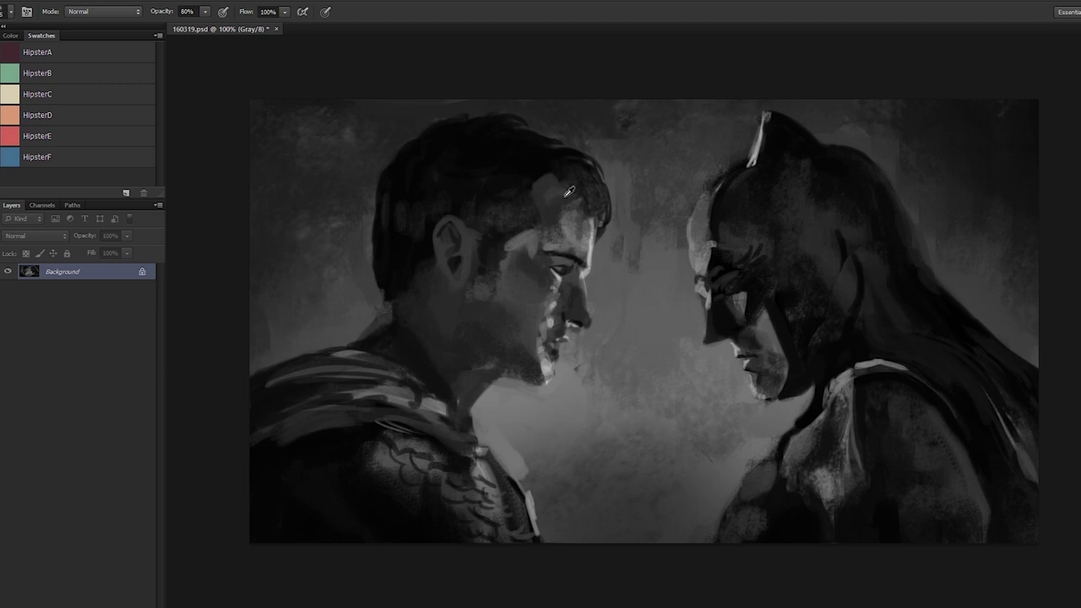
alt+click(562, 182)
Step: Trim the front edge of the dark-haired figure's fringe by painting sampled background grey over it
alt+click(595, 251)
mouse_move(611, 219)
mouse_down()
mouse_move(603, 179)
mouse_move(598, 226)
mouse_up()
alt+click(613, 273)
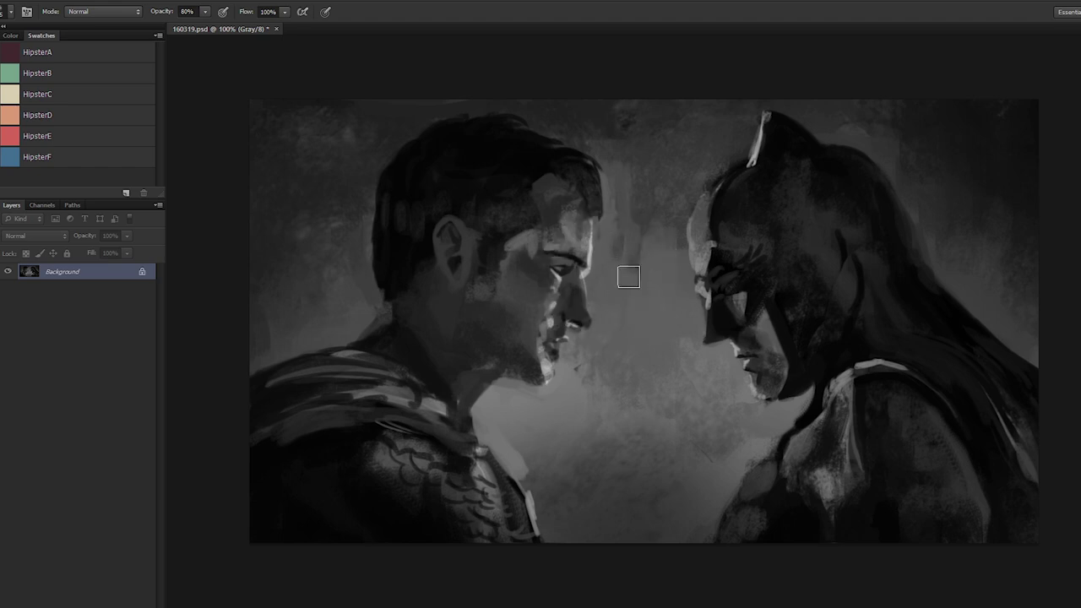
Step: Texture the background beside the dark-haired figure's face with a larger brush and sampled background greys
key(bracketright)
key(bracketright)
alt+click(649, 221)
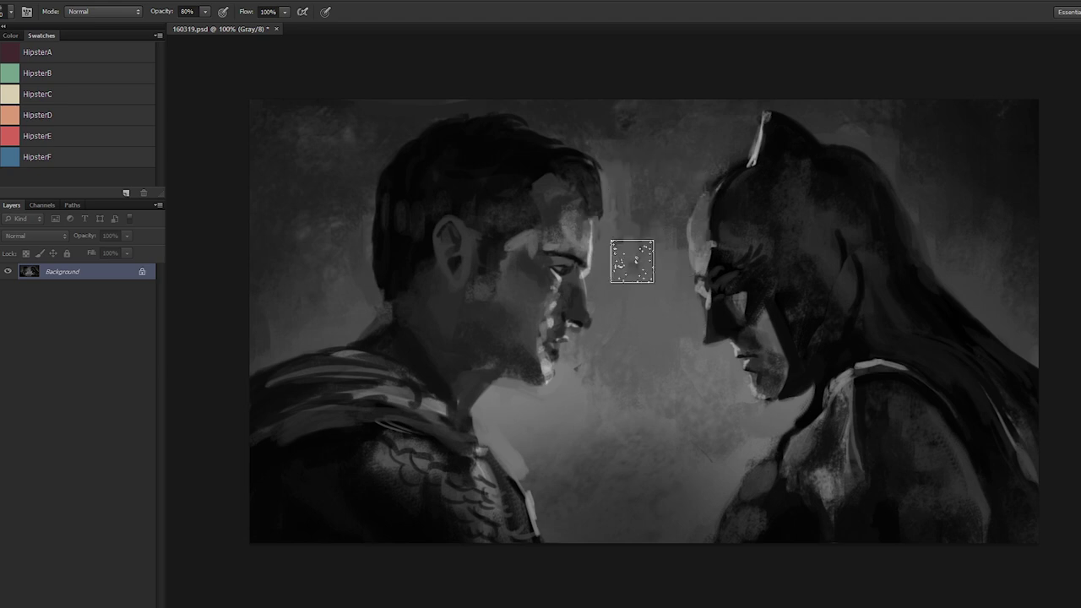
mouse_move(640, 250)
mouse_down()
mouse_move(625, 269)
mouse_move(635, 272)
mouse_up()
alt+click(648, 316)
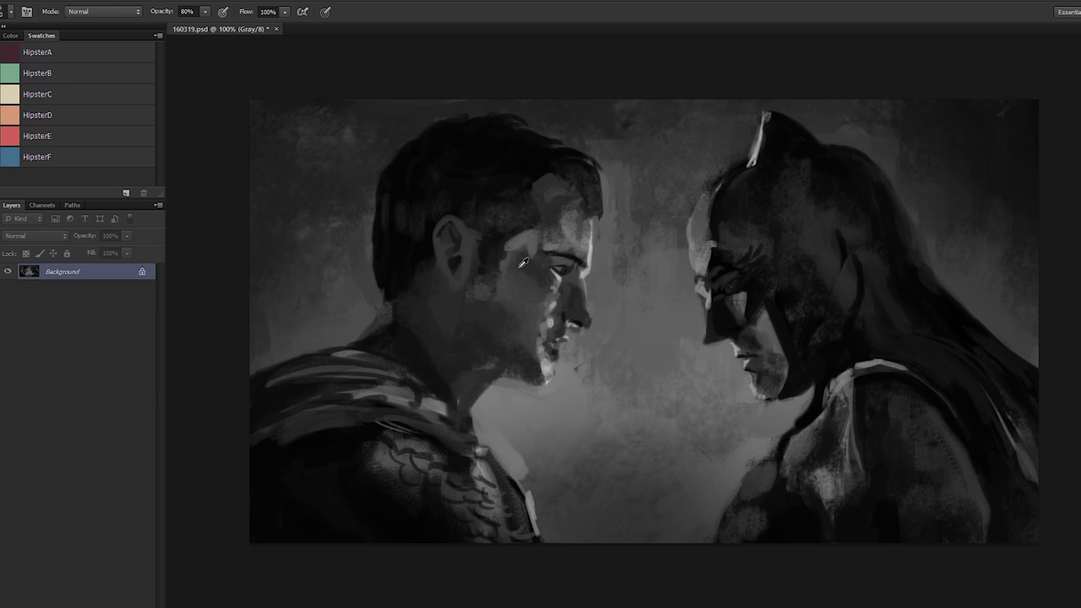
Step: Soften the dark-haired figure's sideburn and upper cheek using sampled tones with the brush at 30% opacity
alt+click(504, 193)
alt+click(515, 290)
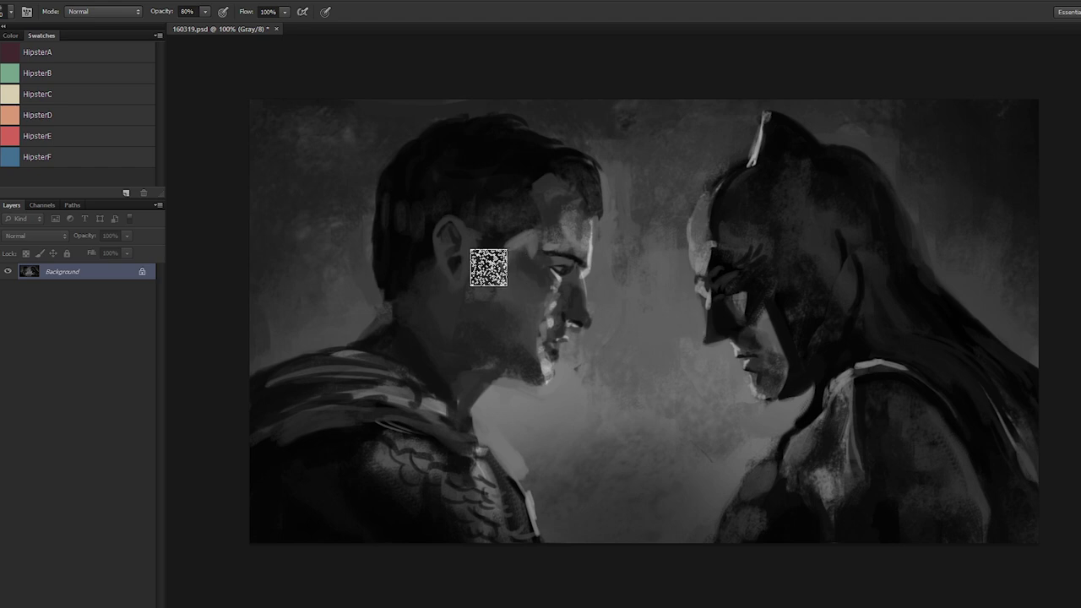
alt+click(509, 284)
key(3)
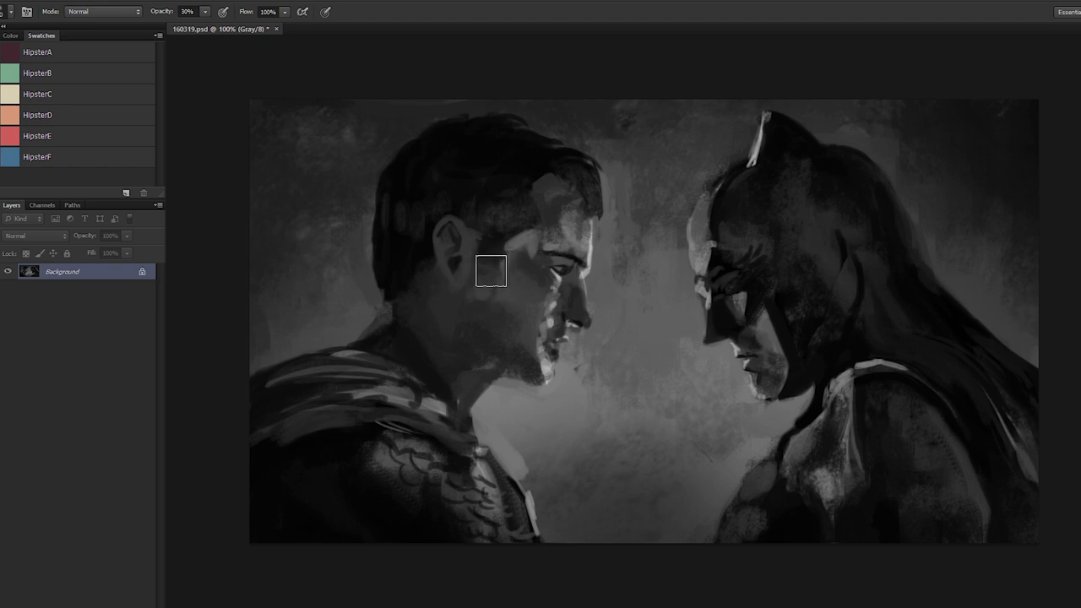
alt+click(478, 215)
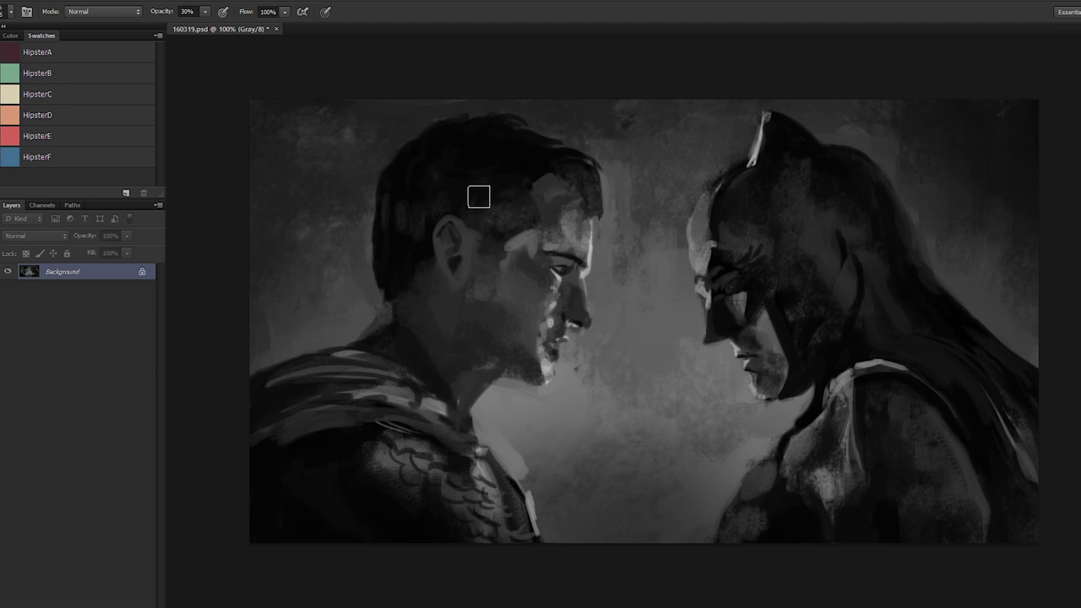
Step: Darken and blend the hair above the dark-haired figure's temple with tones sampled from the surrounding hair
drag(513, 215, 495, 219)
alt+click(504, 203)
alt+click(501, 177)
alt+click(512, 166)
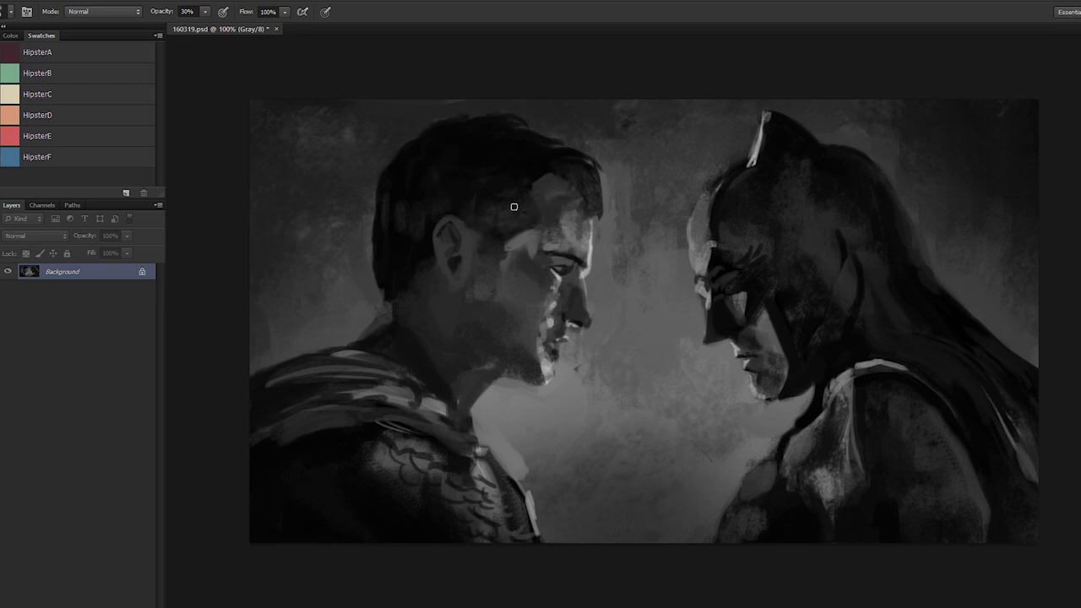
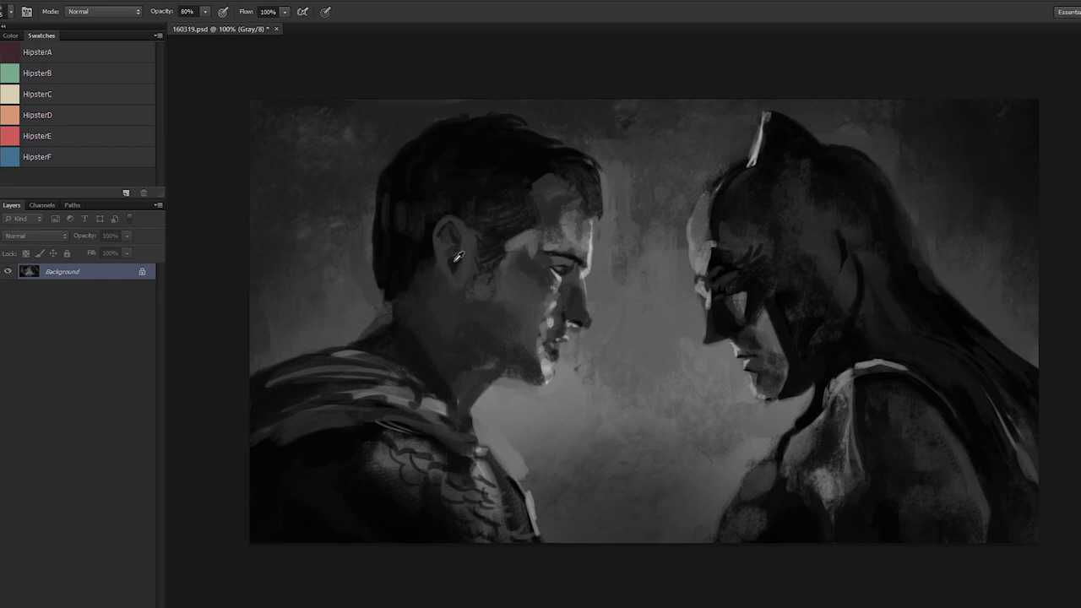
Step: Refine the shading inside the dark-haired figure's ear and along its lobe
key(3)
drag(448, 257, 461, 278)
alt+click(476, 237)
Step: Clean up the dark-haired figure's nape and the back of the neck above the cape with locally sampled greys
alt+click(395, 324)
alt+click(387, 314)
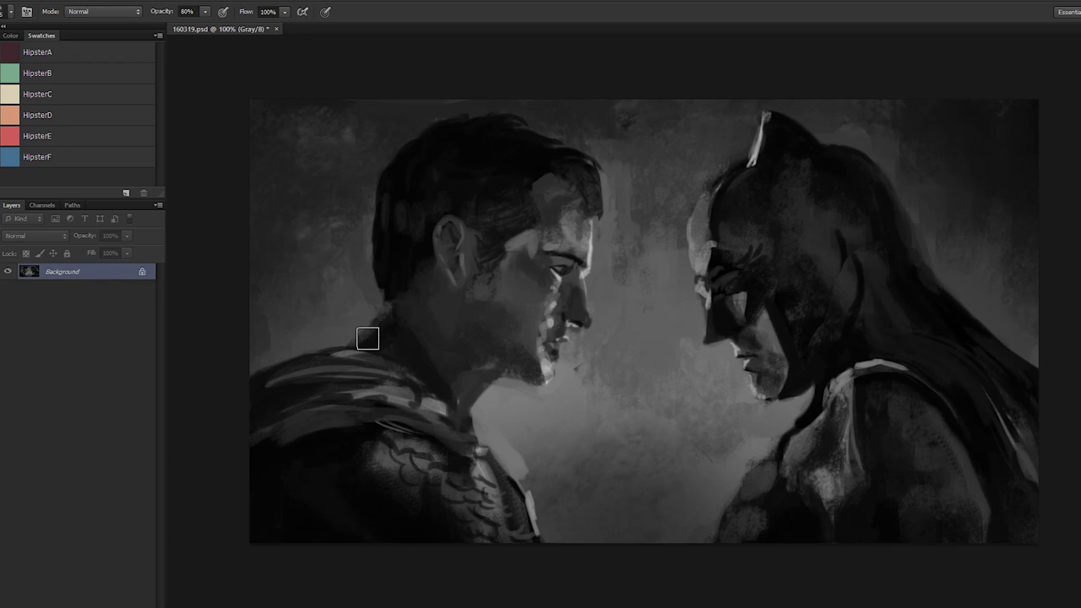
alt+click(386, 346)
alt+click(397, 341)
alt+click(402, 341)
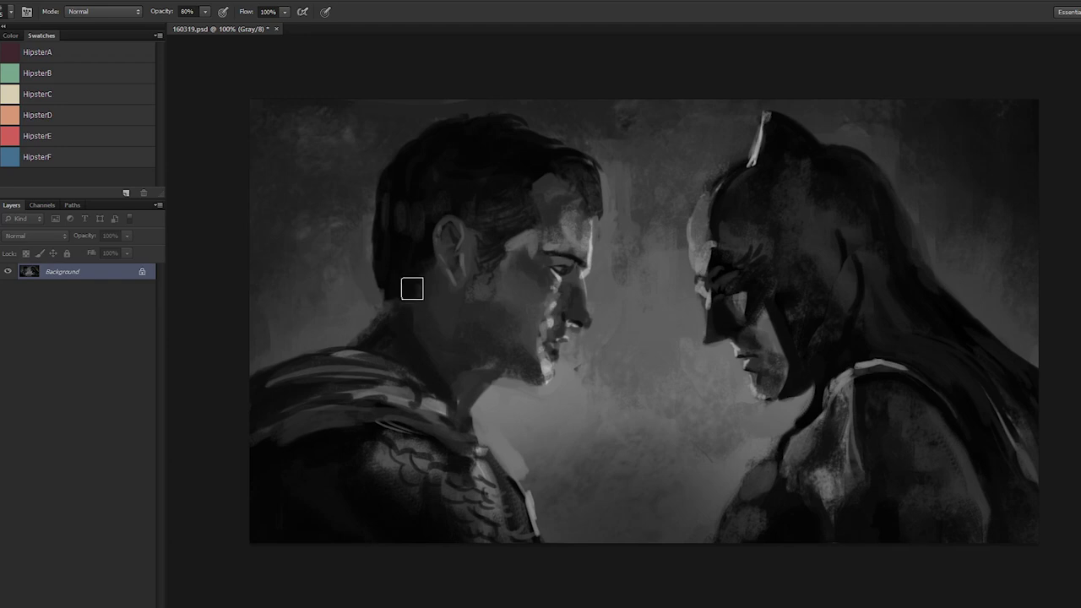
drag(516, 280, 474, 393)
drag(475, 394, 458, 259)
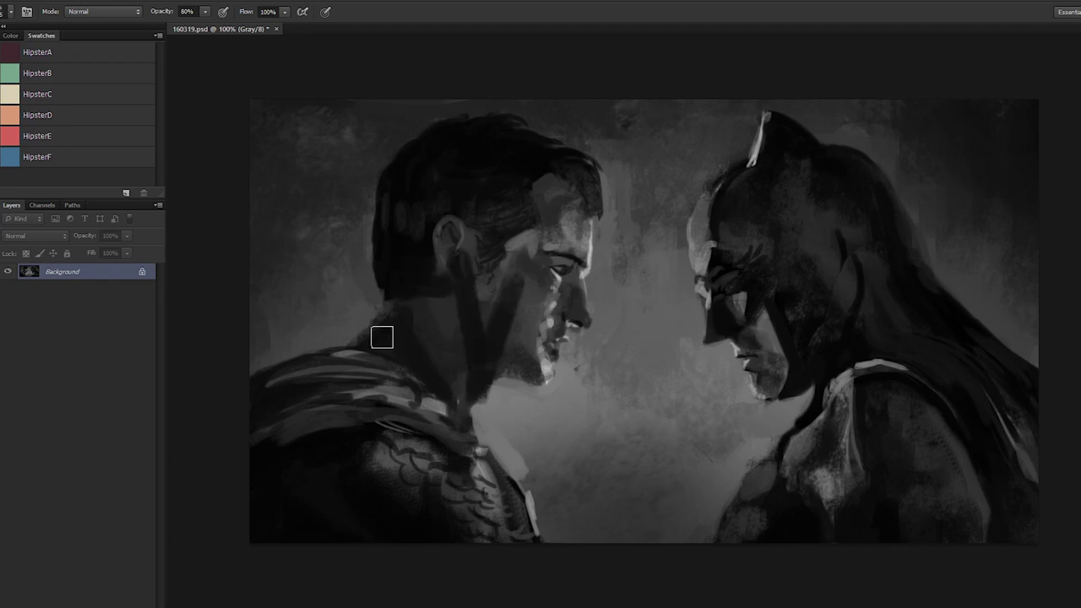
key(ctrl+z)
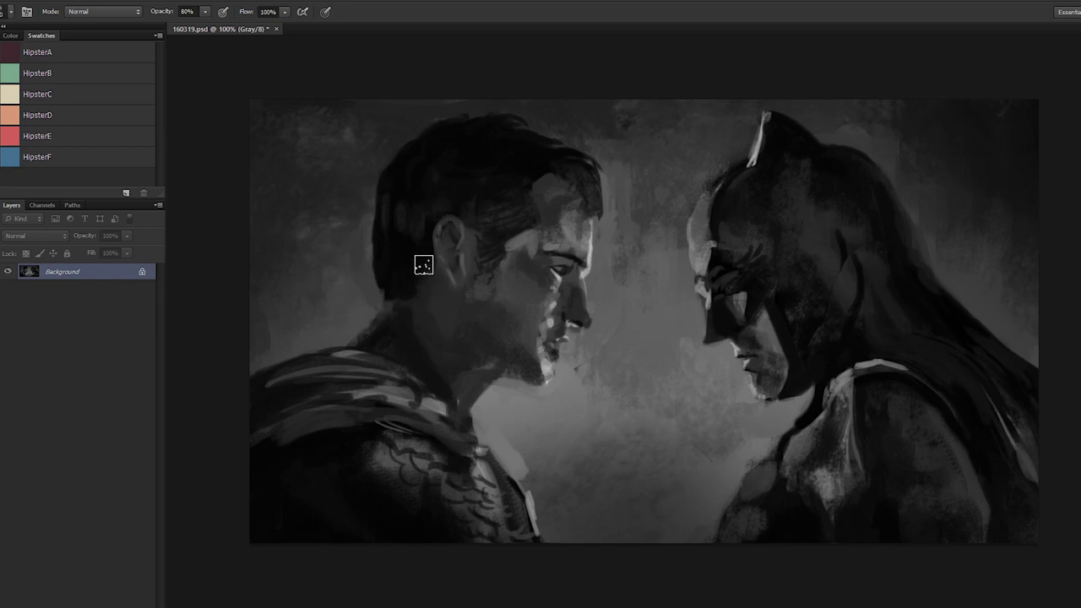
Step: Sample nearby dark and background greys and repaint the nape hairline and back edge of Superman's neck
alt+click(405, 286)
alt+click(380, 287)
alt+click(373, 318)
alt+click(380, 315)
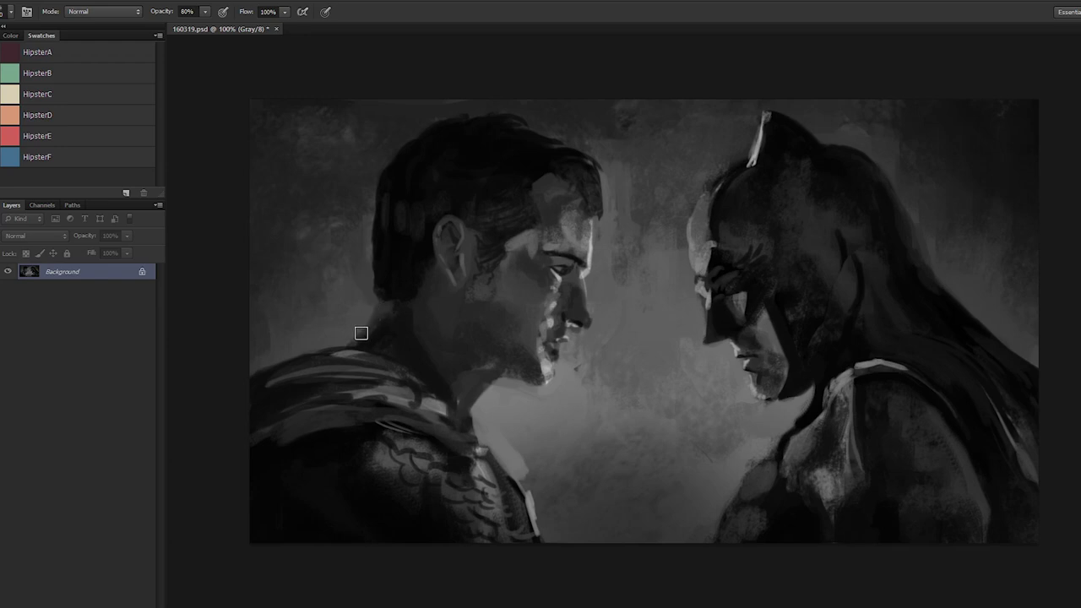
alt+click(379, 309)
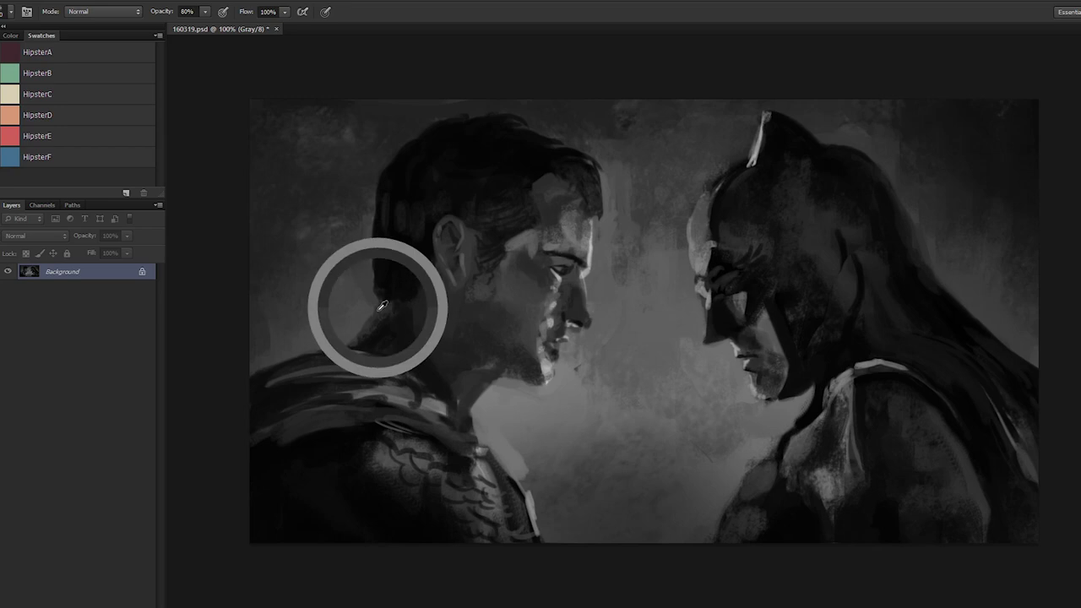
alt+click(373, 304)
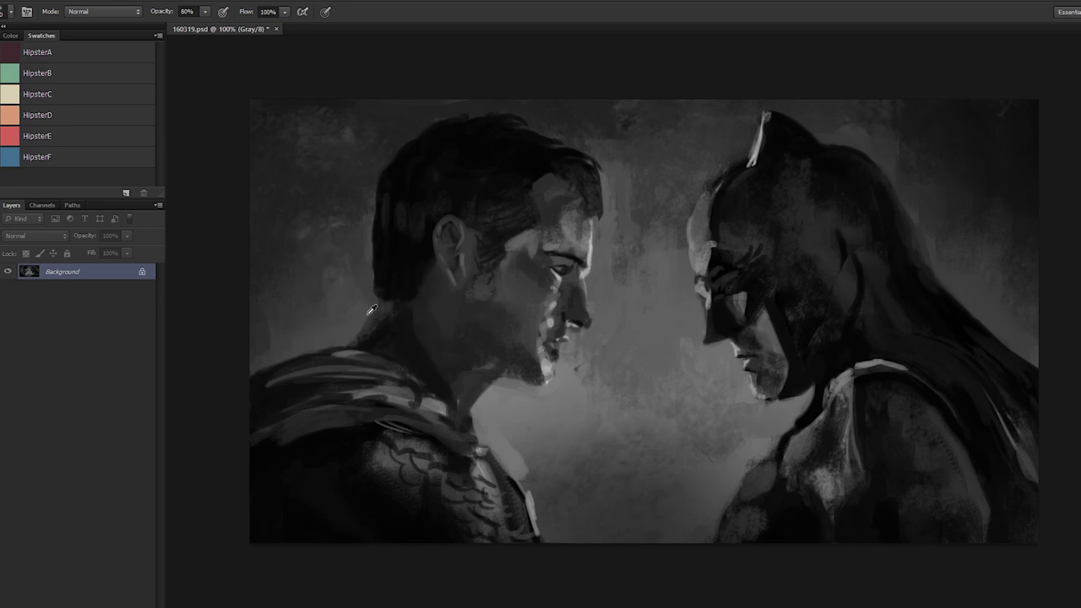
alt+click(364, 309)
alt+click(378, 304)
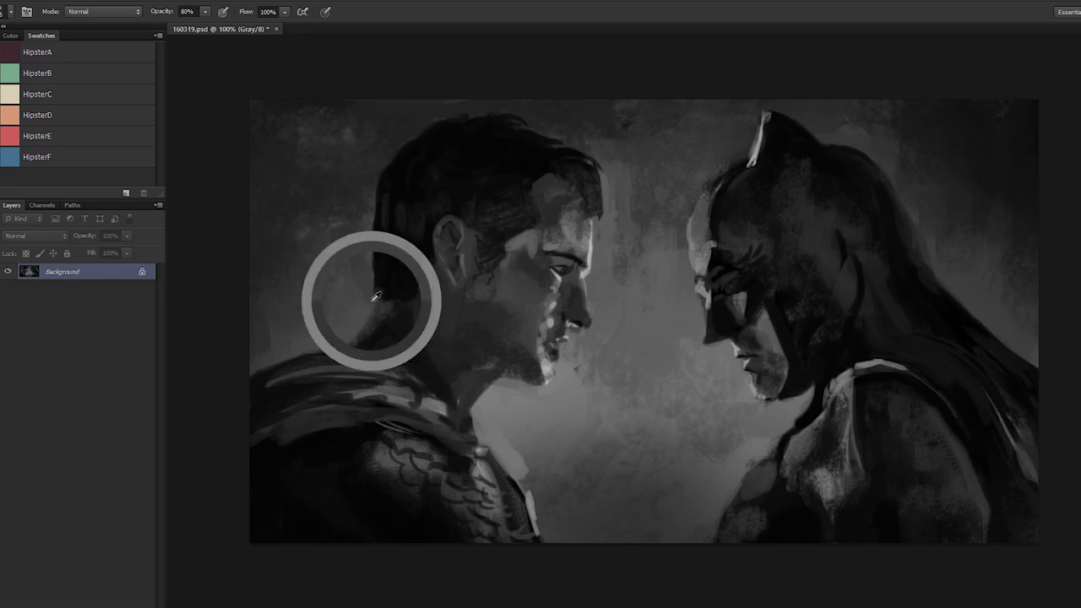
alt+click(366, 230)
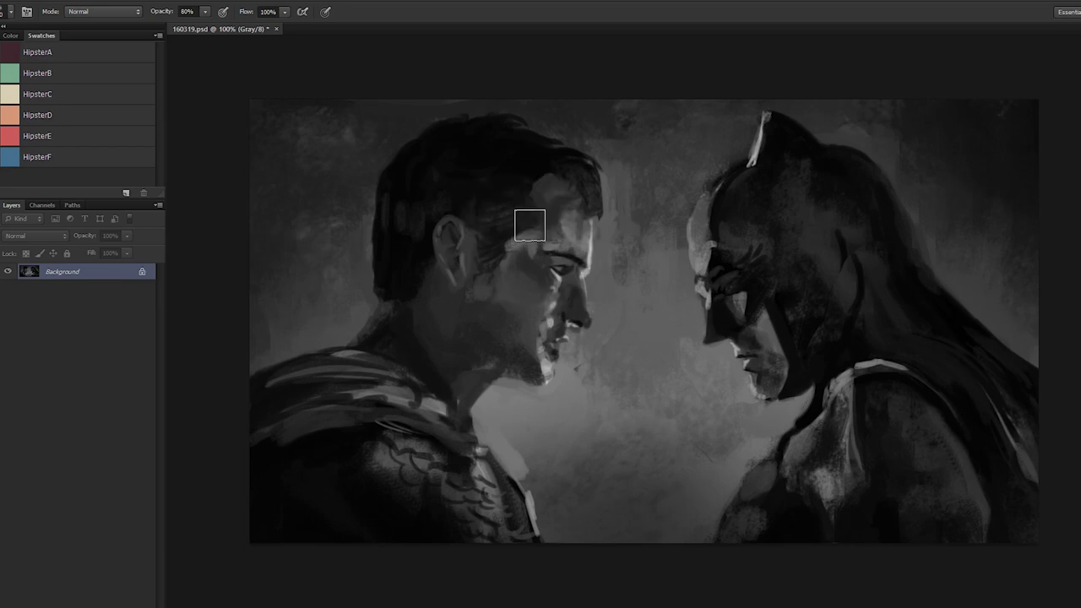
Step: Blend sampled mid-greys across Superman's upper forehead and the hair hanging over it
alt+click(548, 211)
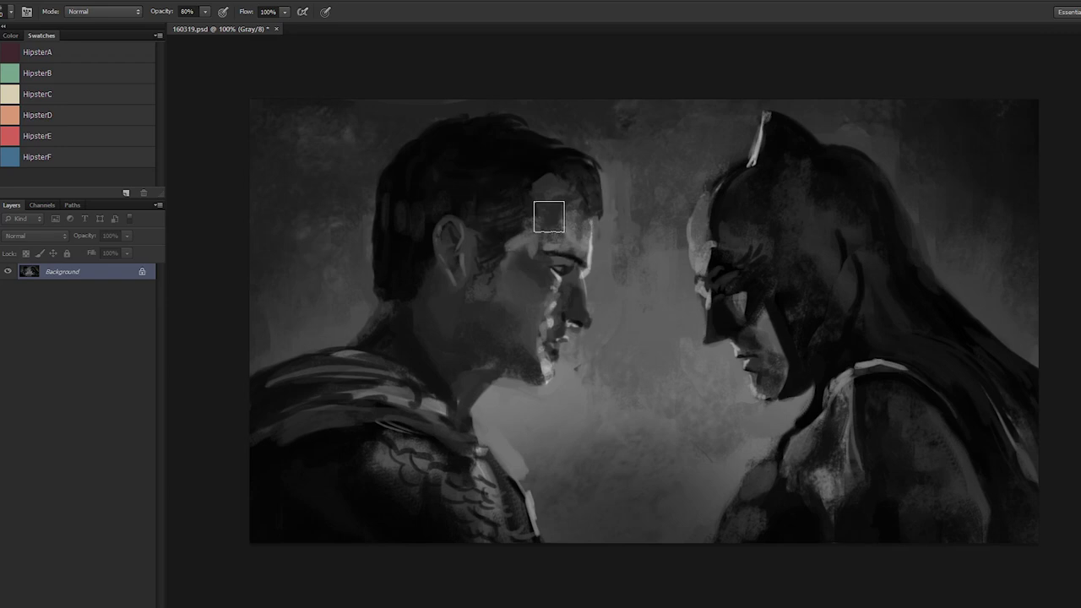
alt+click(573, 224)
drag(565, 206, 606, 211)
Step: Shape Superman's curled forelock with a smaller brush, using sampled hair and background greys to define its outer edge
alt+click(624, 231)
alt+click(598, 198)
key([)
key([)
key([)
alt+click(571, 155)
alt+click(613, 179)
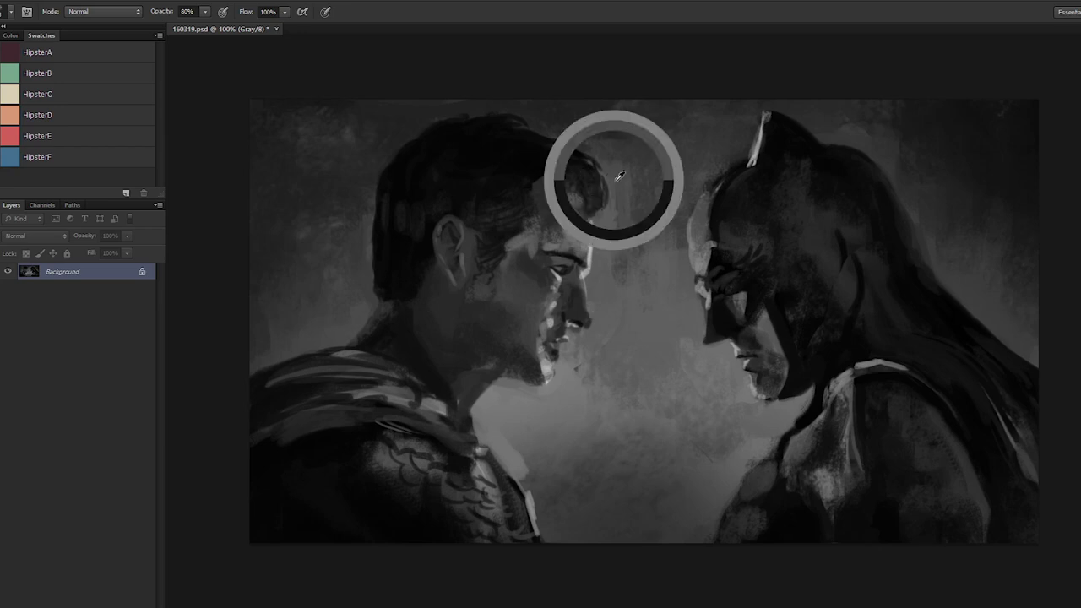
alt+click(586, 224)
alt+click(592, 253)
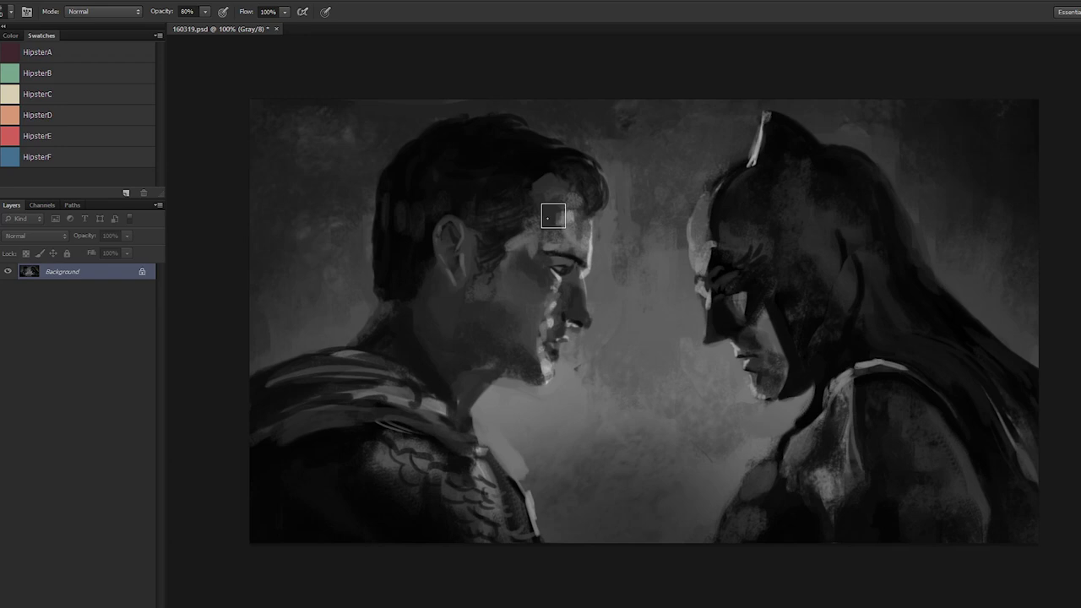
Step: Build up textured skin tones on Superman's forehead above the brow with greys sampled from the face
alt+click(563, 216)
alt+click(561, 213)
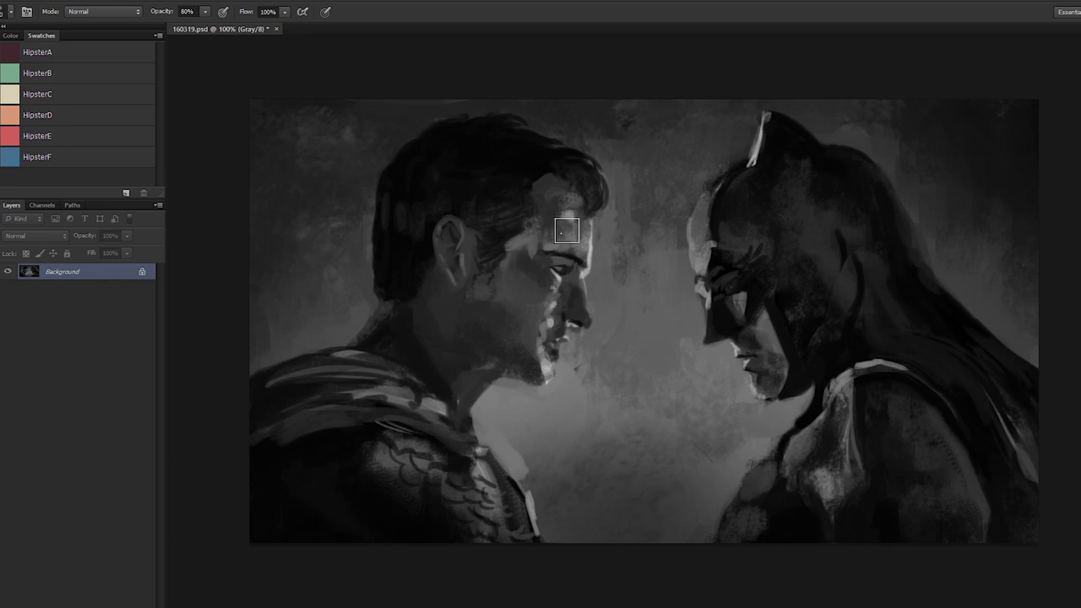
alt+click(566, 214)
alt+click(565, 213)
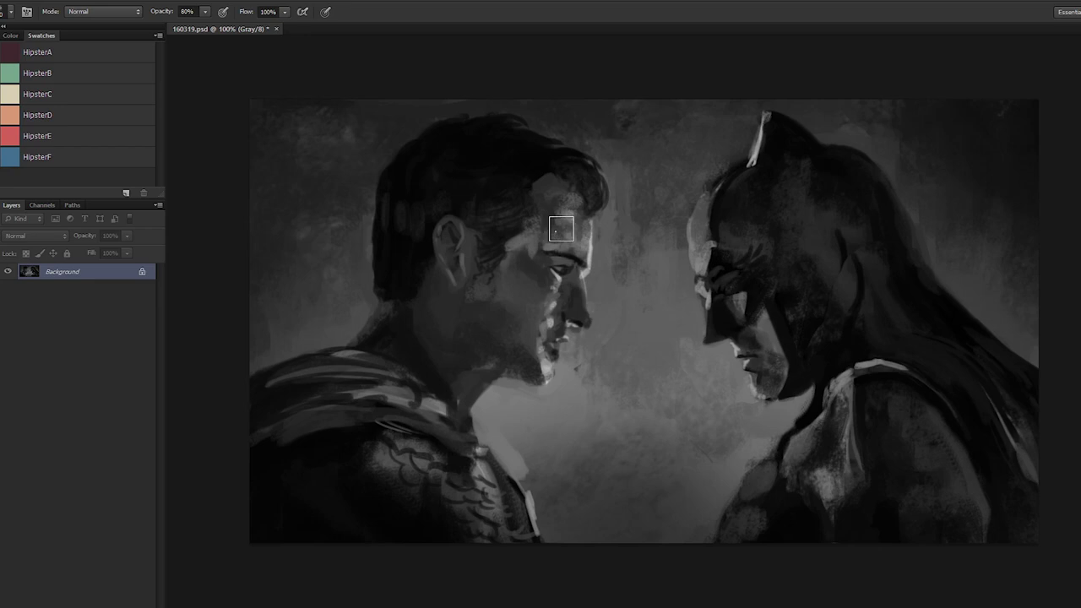
alt+click(557, 214)
alt+click(549, 208)
alt+click(559, 287)
alt+click(574, 299)
Step: Touch up the hairline where Superman's front hair meets the forehead, using greys sampled there
key(ctrl+minus)
key(ctrl+minus)
key(ctrl+minus)
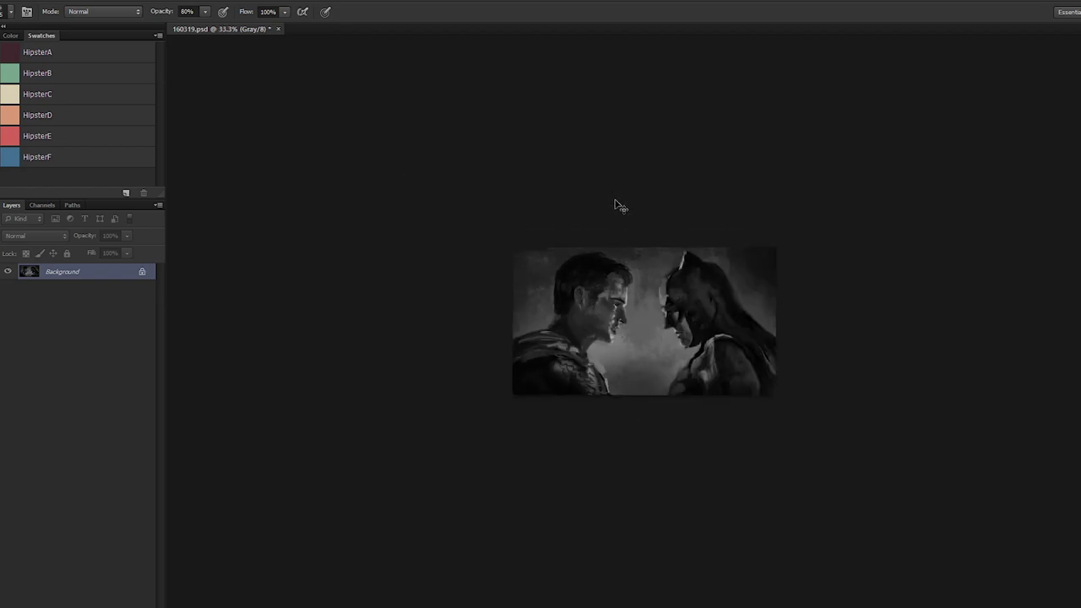
key(ctrl+plus)
key(ctrl+plus)
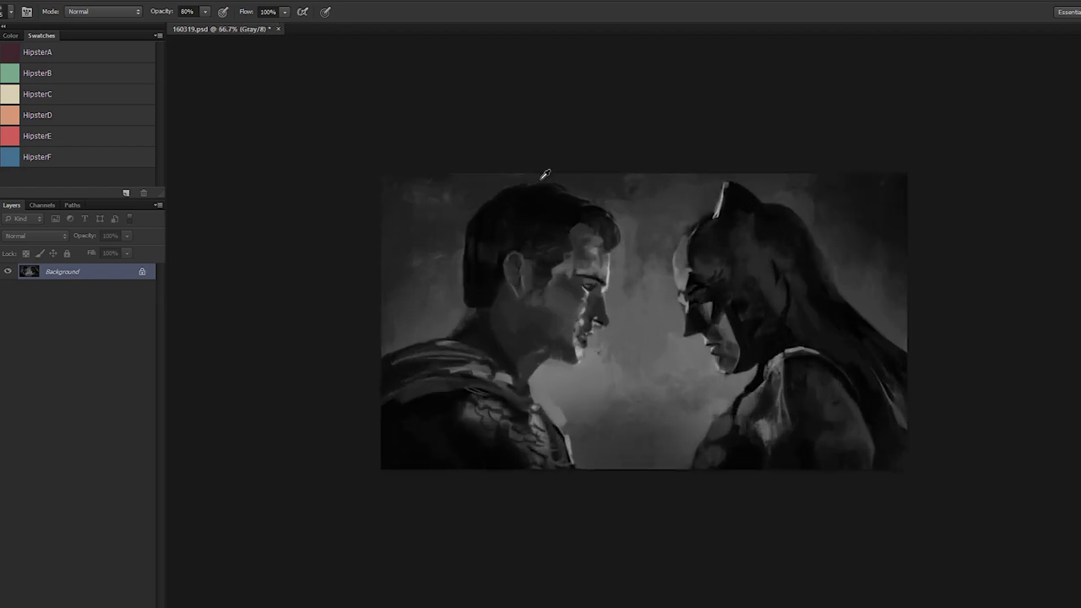
alt+click(581, 203)
alt+click(581, 216)
Step: Darken the pale front edge of Batman's cowl with a sampled cowl tone and blend the mask at 30% opacity
alt+click(697, 236)
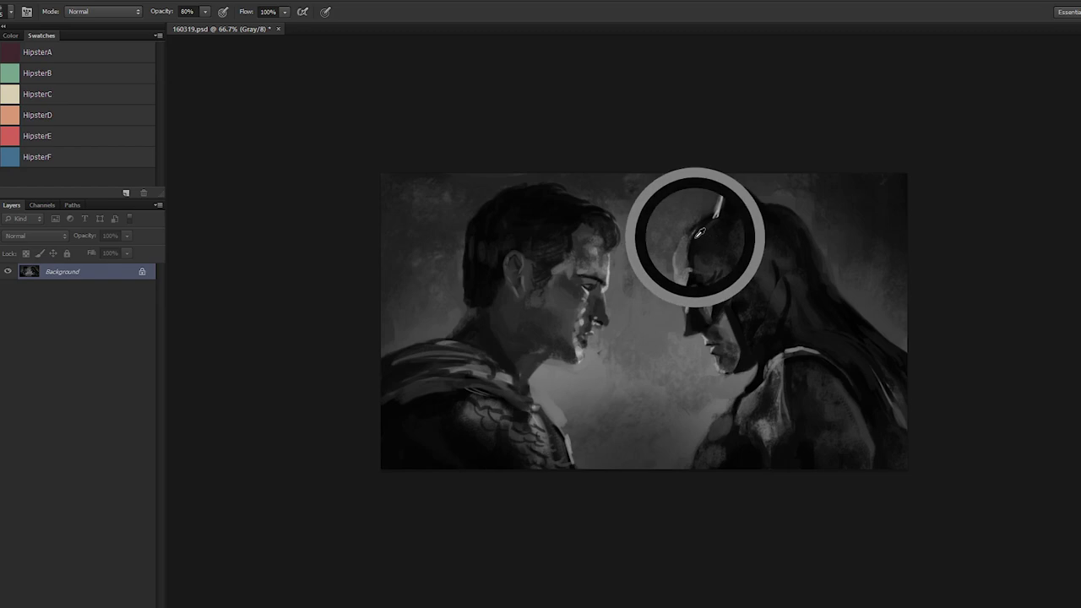
mouse_move(694, 241)
mouse_down()
mouse_move(685, 282)
mouse_move(687, 237)
mouse_move(684, 249)
mouse_up()
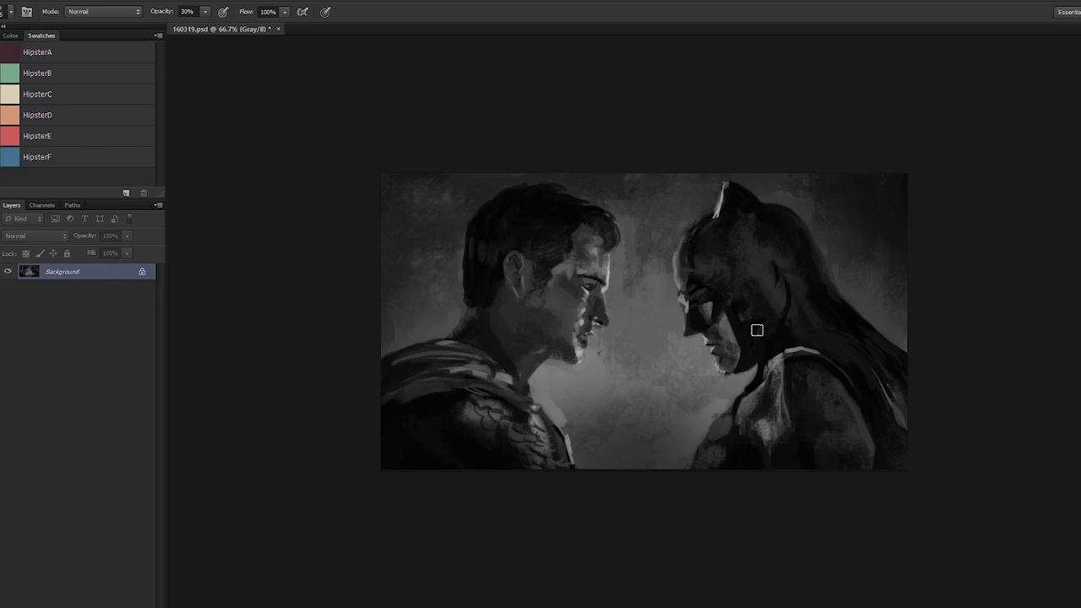
alt+click(729, 306)
Step: Examine the whole painting at thumbnail size and at full size to judge its overall values
key(ctrl+minus)
key(ctrl+minus)
key(ctrl+minus)
key(ctrl+minus)
key(ctrl+minus)
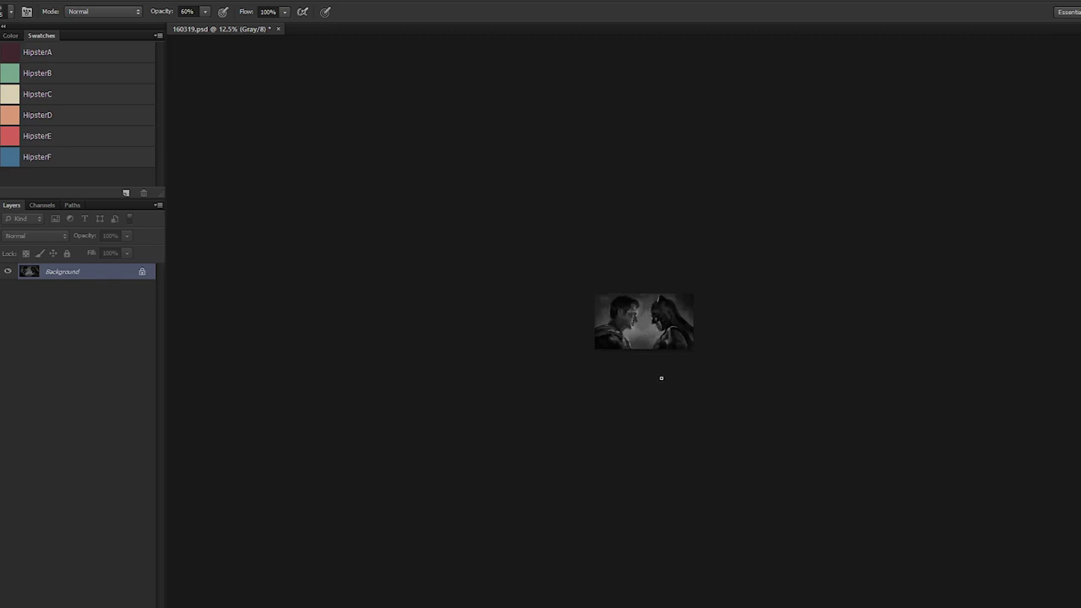
key(ctrl+plus)
key(ctrl+plus)
key(ctrl+plus)
key(ctrl+plus)
key(ctrl+plus)
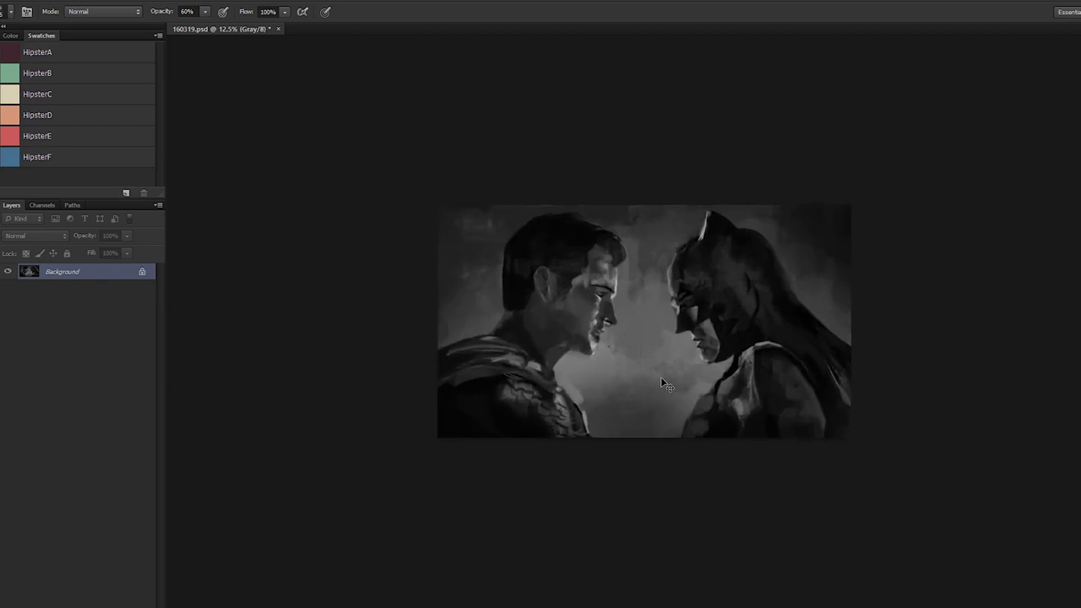
key(ctrl+minus)
key(ctrl+minus)
key(ctrl+minus)
key(ctrl+minus)
key(ctrl+minus)
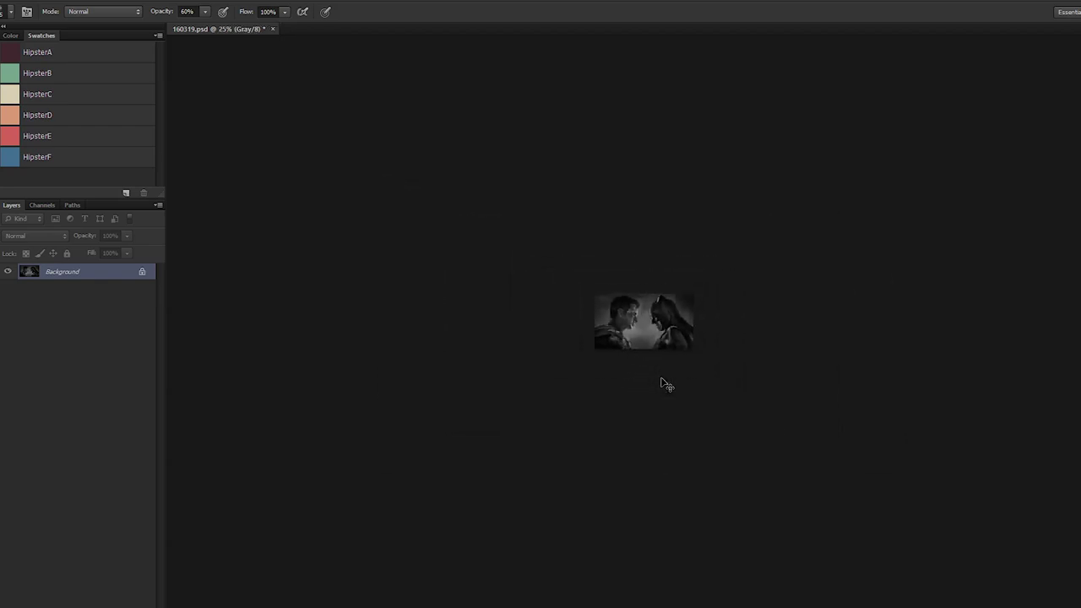
key(ctrl+plus)
key(ctrl+plus)
key(ctrl+plus)
key(ctrl+plus)
key(ctrl+plus)
key(ctrl+plus)
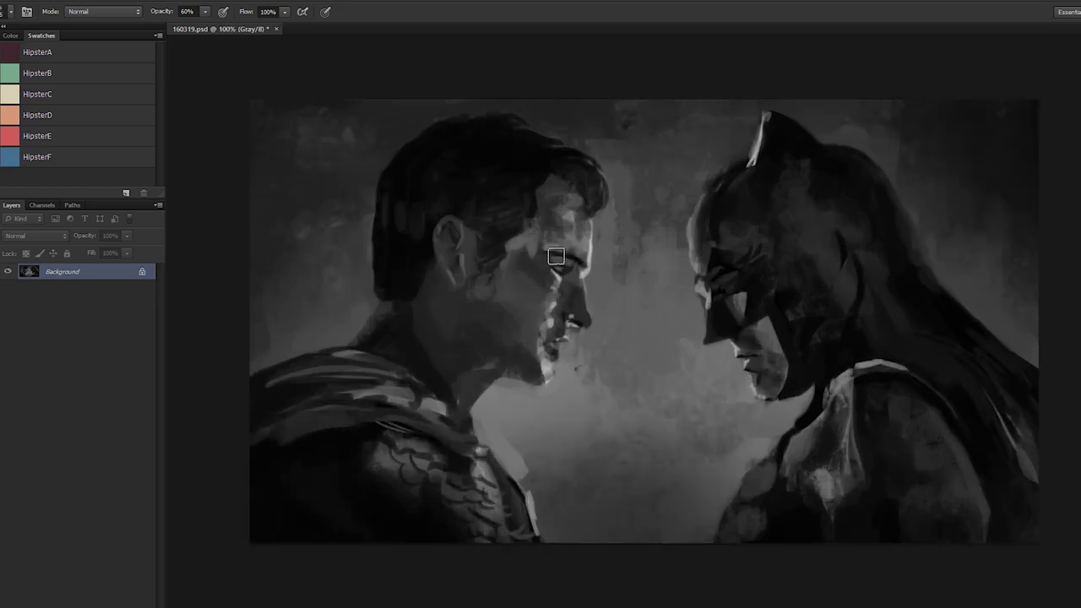
Step: Refine the nostril and underside of Superman's nose with a smaller brush and greys sampled around it
key(ctrl+plus)
key(ctrl+plus)
drag(543, 285, 658, 270)
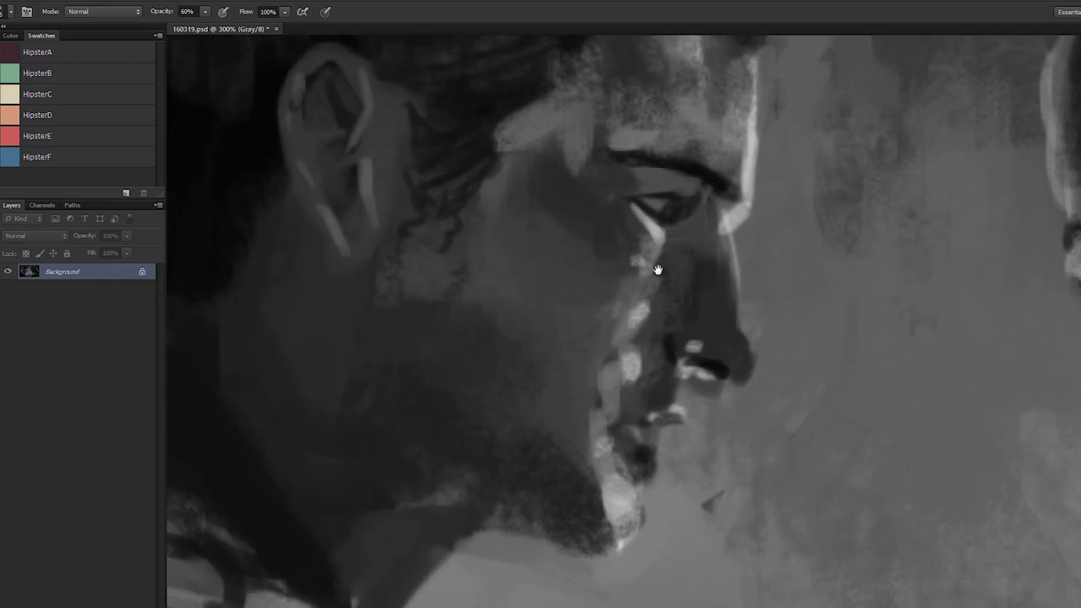
alt+click(718, 370)
key(bracketleft)
key(bracketleft)
key(bracketleft)
alt+click(747, 377)
mouse_move(748, 376)
mouse_down()
mouse_move(725, 380)
mouse_move(727, 366)
mouse_up()
alt+click(714, 356)
Step: Define Superman's mouth line and repaint the lower lip and mouth corner with sampled light and dark greys
mouse_move(674, 423)
mouse_down()
mouse_move(686, 420)
mouse_move(617, 425)
mouse_move(665, 438)
mouse_up()
alt+click(725, 365)
alt+click(629, 365)
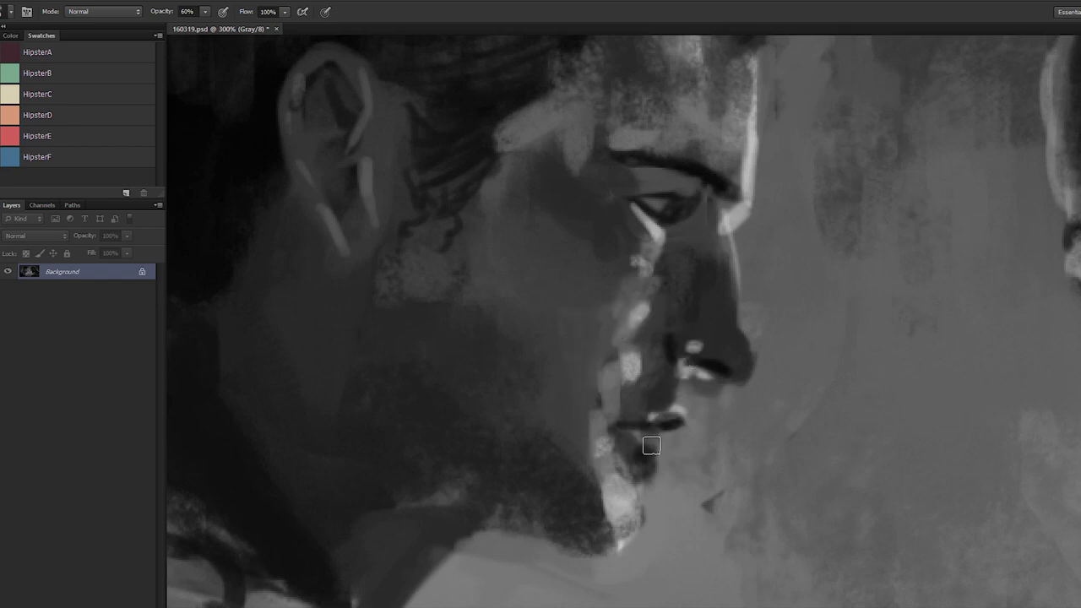
mouse_move(652, 445)
mouse_down()
mouse_move(659, 456)
mouse_move(637, 442)
mouse_up()
alt+click(643, 455)
alt+click(632, 452)
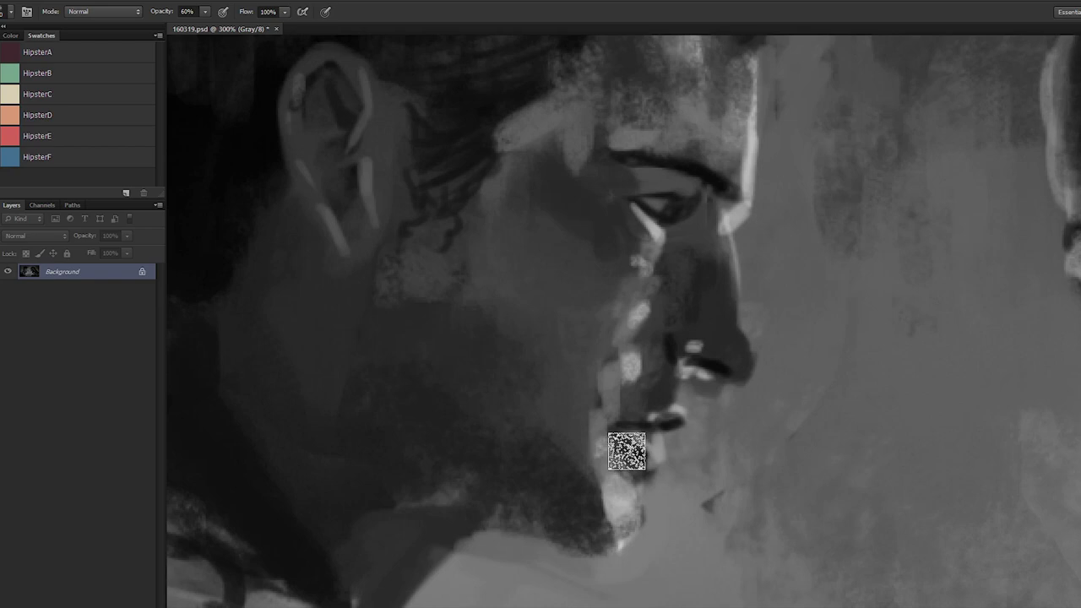
alt+click(639, 456)
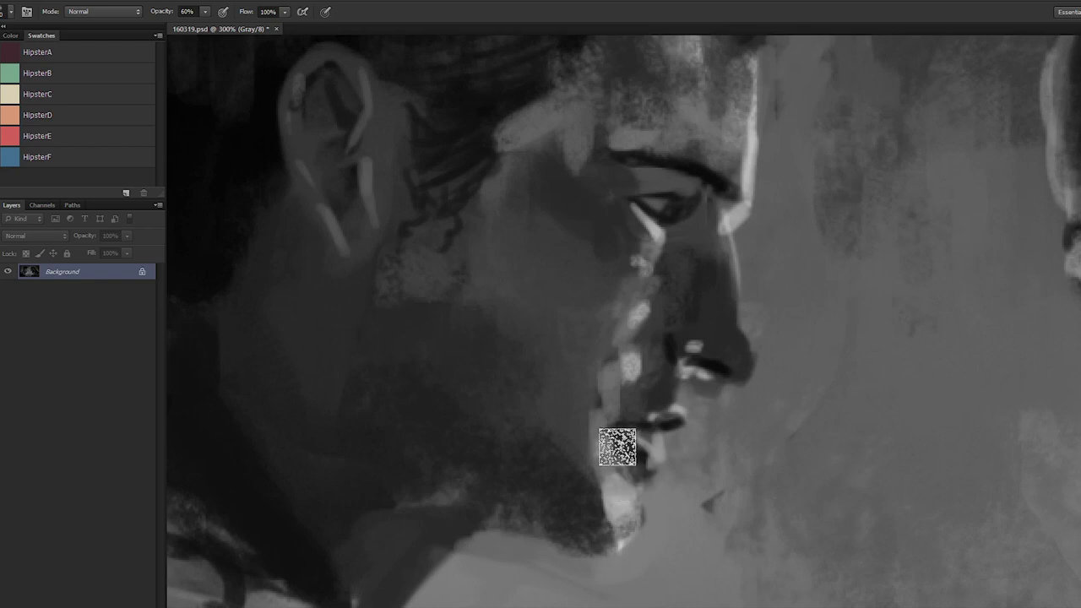
alt+click(610, 440)
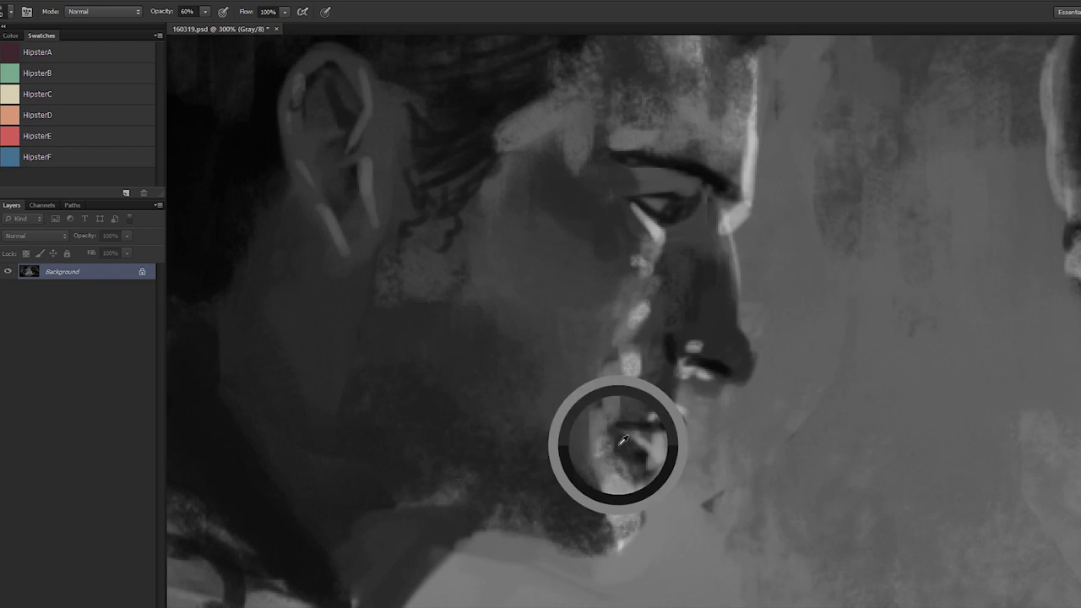
key(bracketright)
mouse_move(611, 436)
mouse_down()
mouse_move(624, 492)
mouse_move(651, 498)
mouse_up()
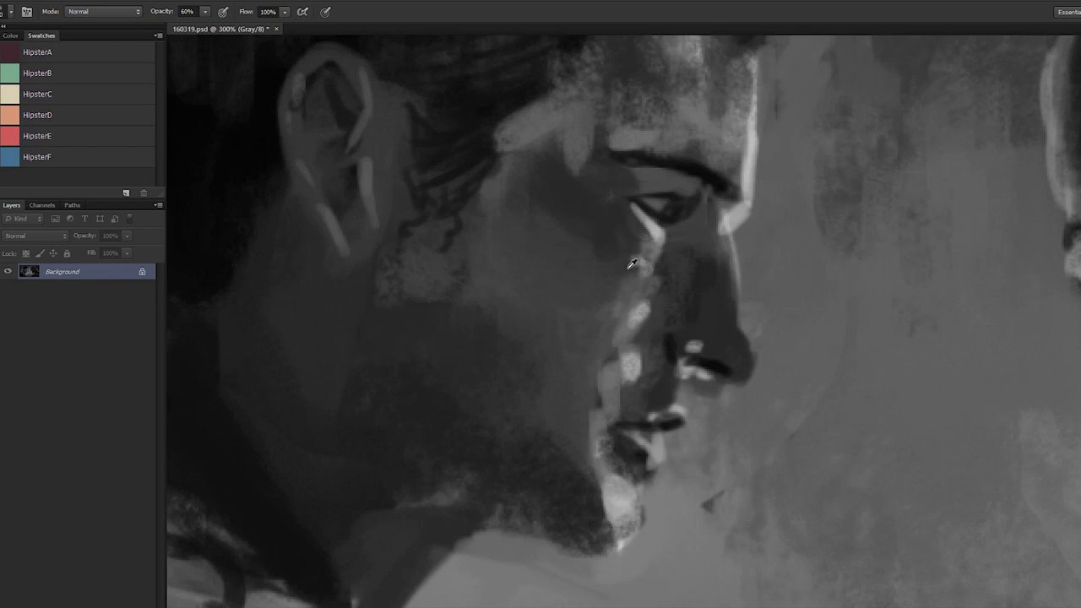
Step: Soften the highlights on Superman's cheek and blend the light patch below the sideburn with a larger brush
alt+click(635, 305)
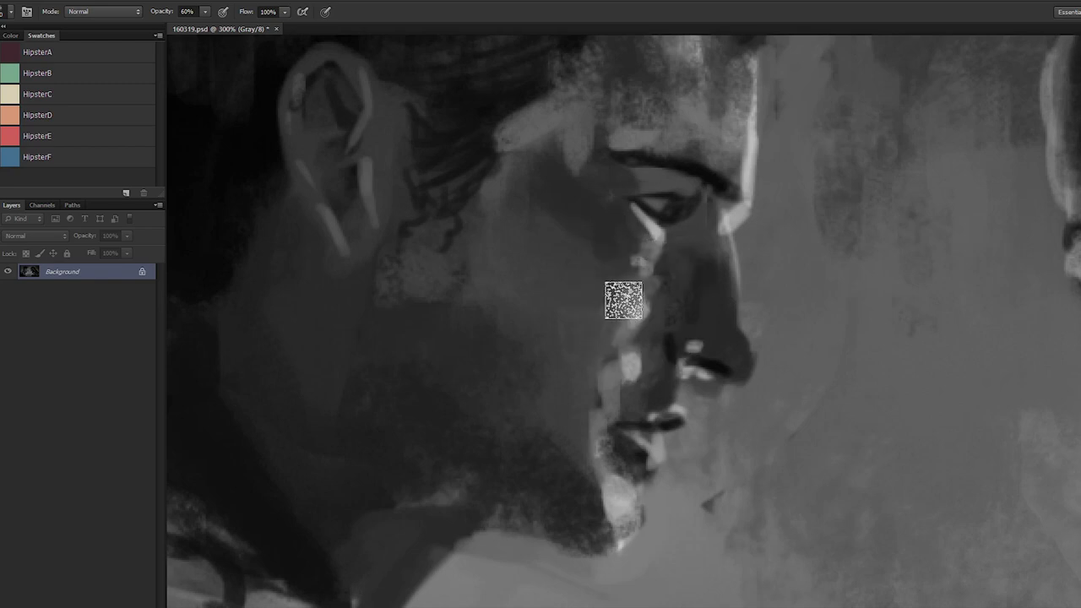
key(bracketright)
key(bracketright)
alt+click(454, 241)
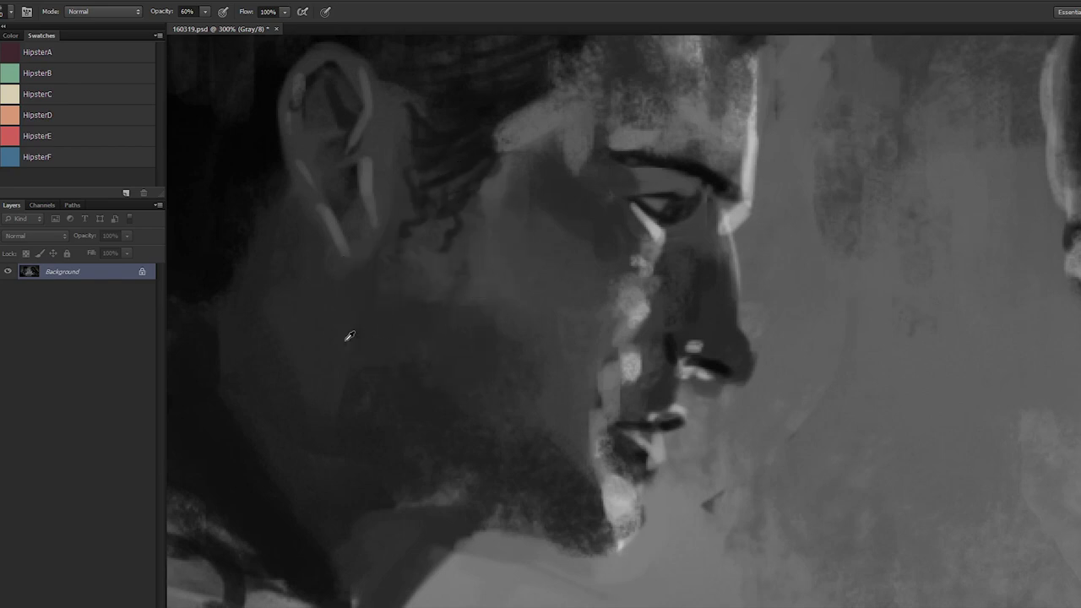
Step: Paint Superman's earlobe lighter and soften the rear rim of the ear with sampled greys
drag(447, 278, 536, 296)
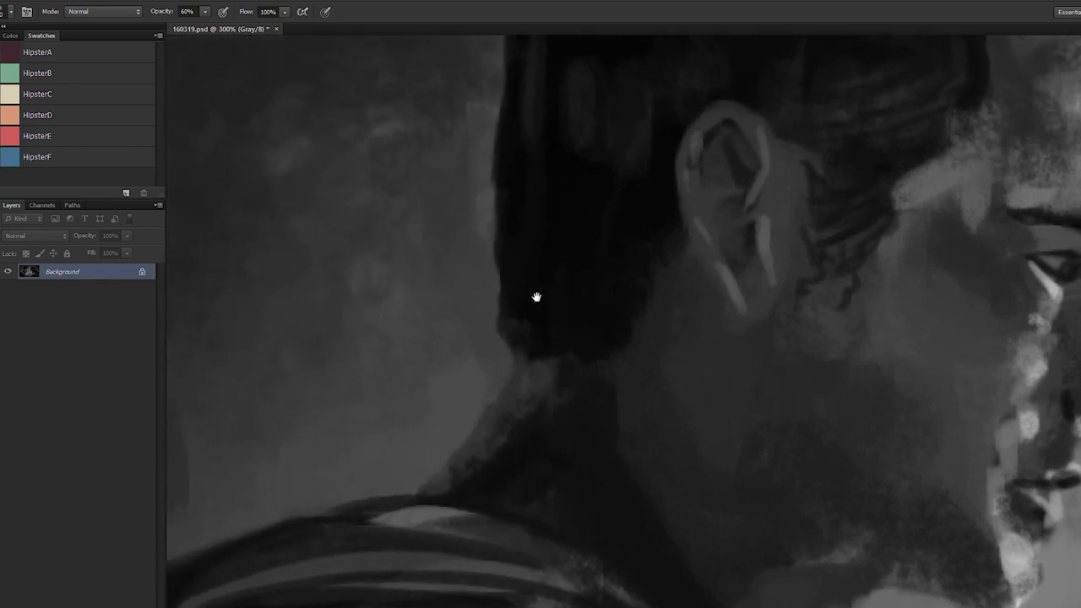
drag(504, 262, 420, 295)
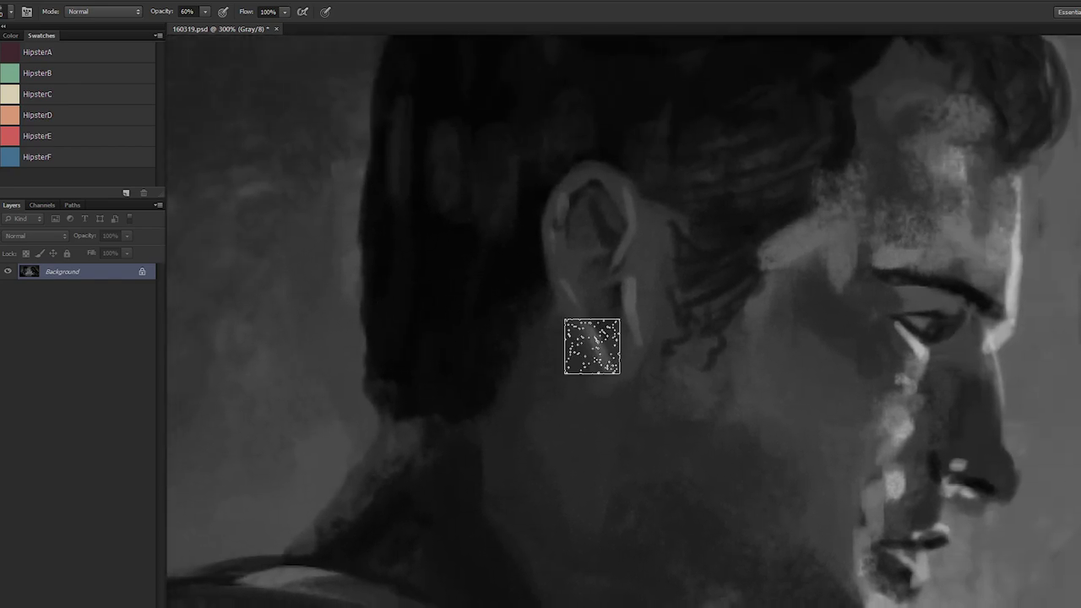
alt+click(621, 363)
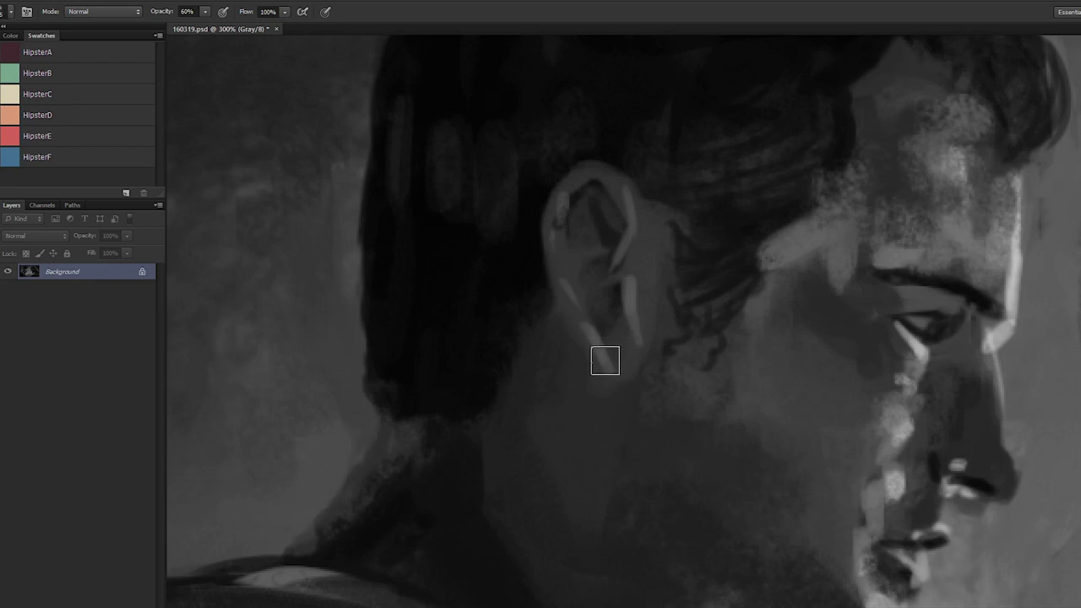
drag(614, 369, 625, 362)
alt+click(572, 291)
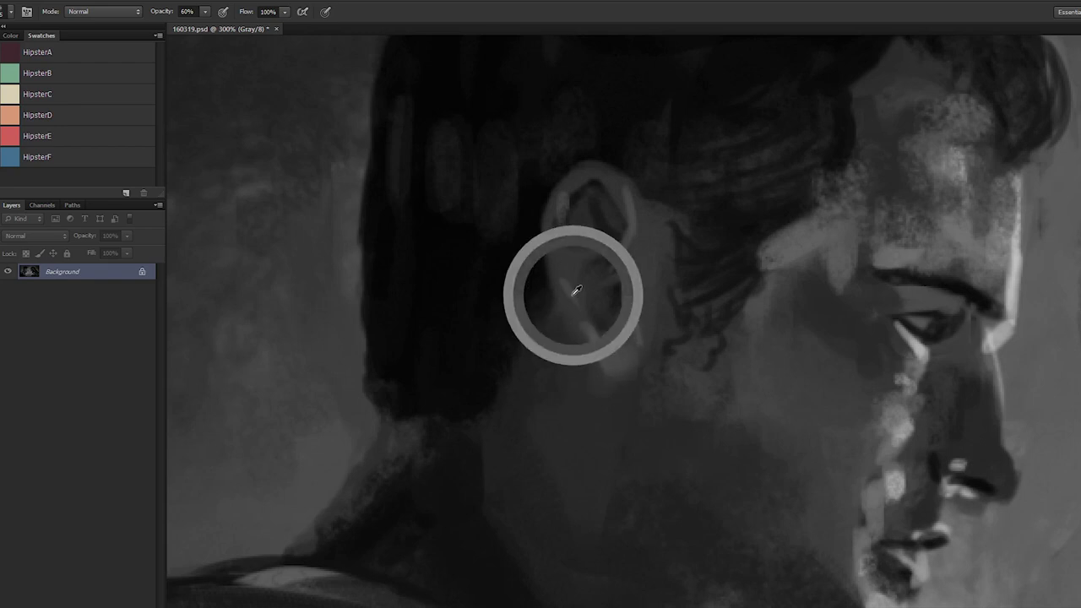
Step: Soften the highlight at the front of Superman's ear and repaint the inner fold and upper rim
alt+click(643, 290)
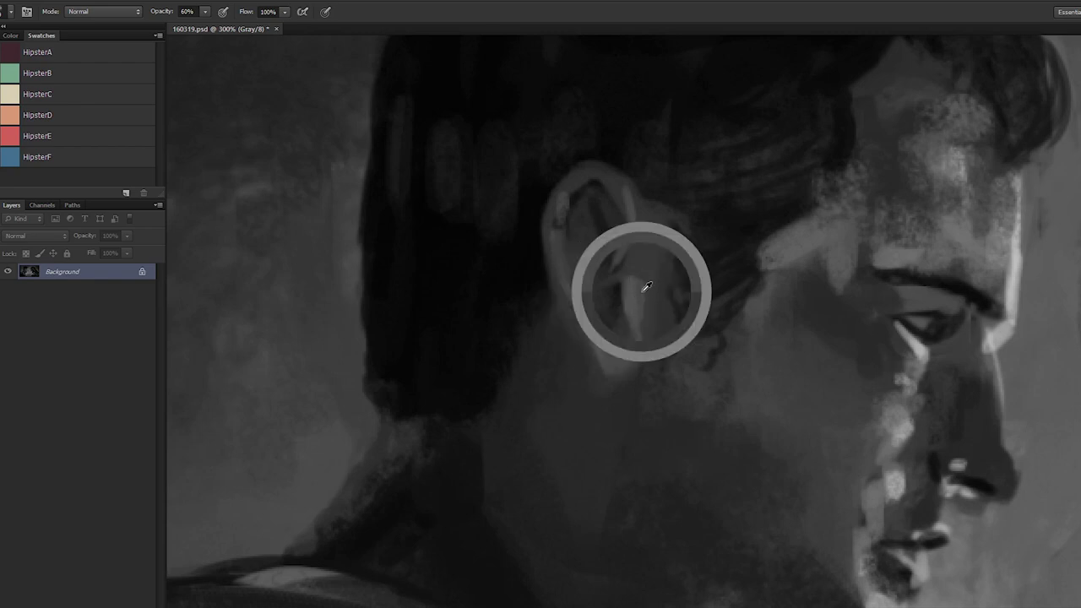
drag(646, 296, 640, 320)
alt+click(634, 270)
mouse_move(629, 269)
mouse_down()
mouse_move(615, 261)
mouse_move(634, 254)
mouse_up()
alt+click(624, 189)
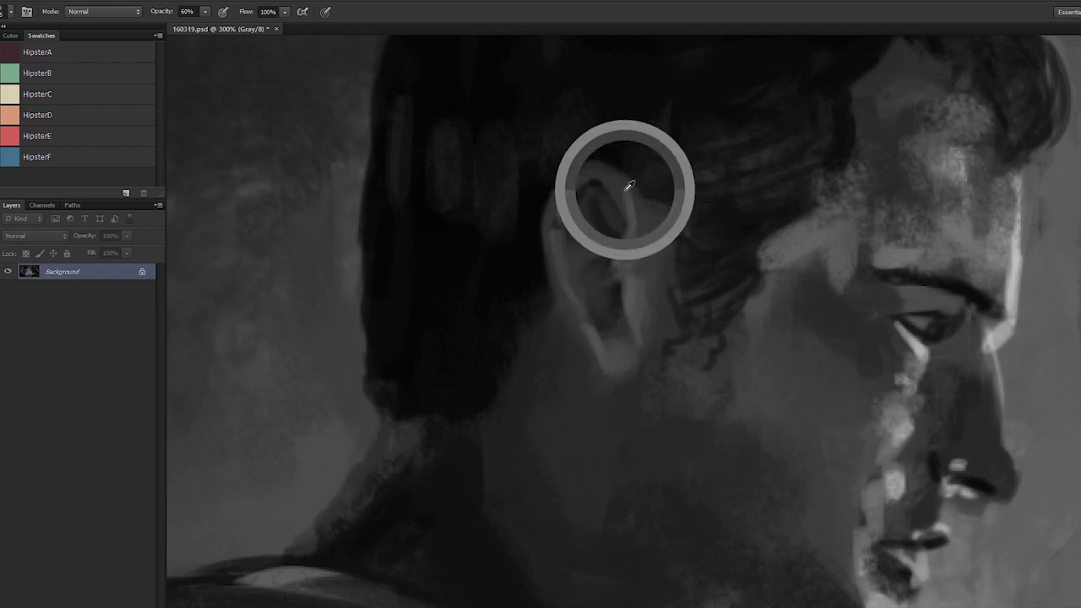
mouse_move(624, 189)
mouse_down()
mouse_move(582, 172)
mouse_move(544, 193)
mouse_move(555, 217)
mouse_up()
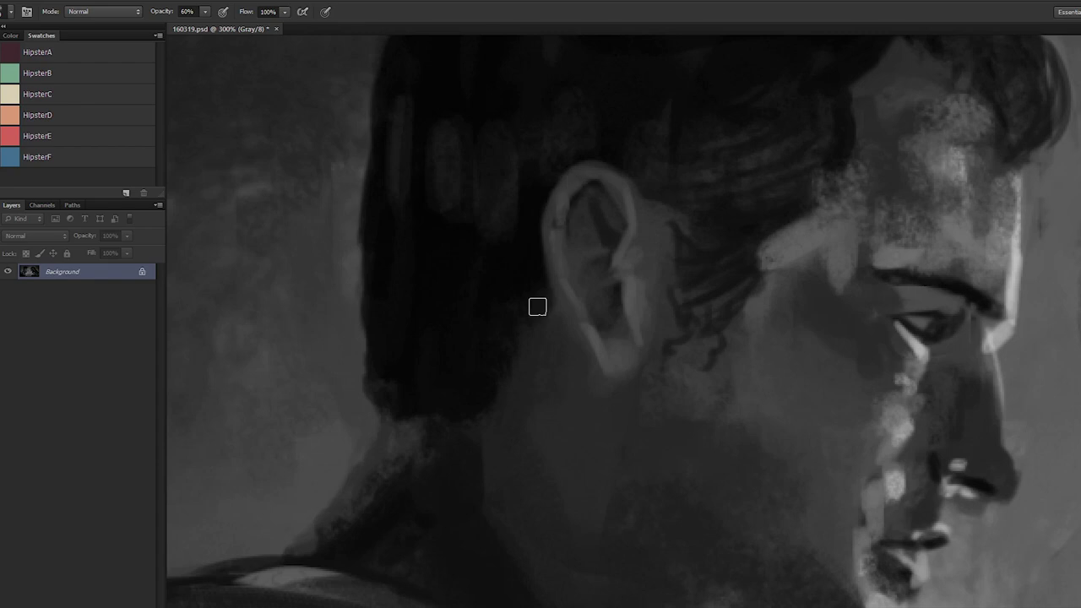
Step: Examine the whole painting at reduced size to compare the values of Superman's and Batman's heads
scroll(542, 312, down, 9)
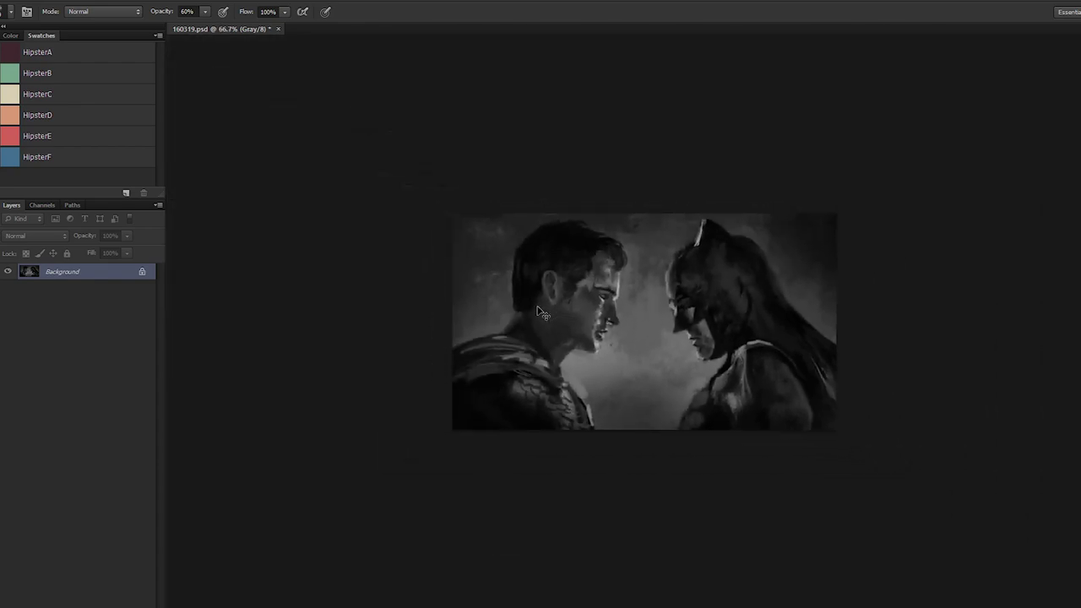
key(ctrl+1)
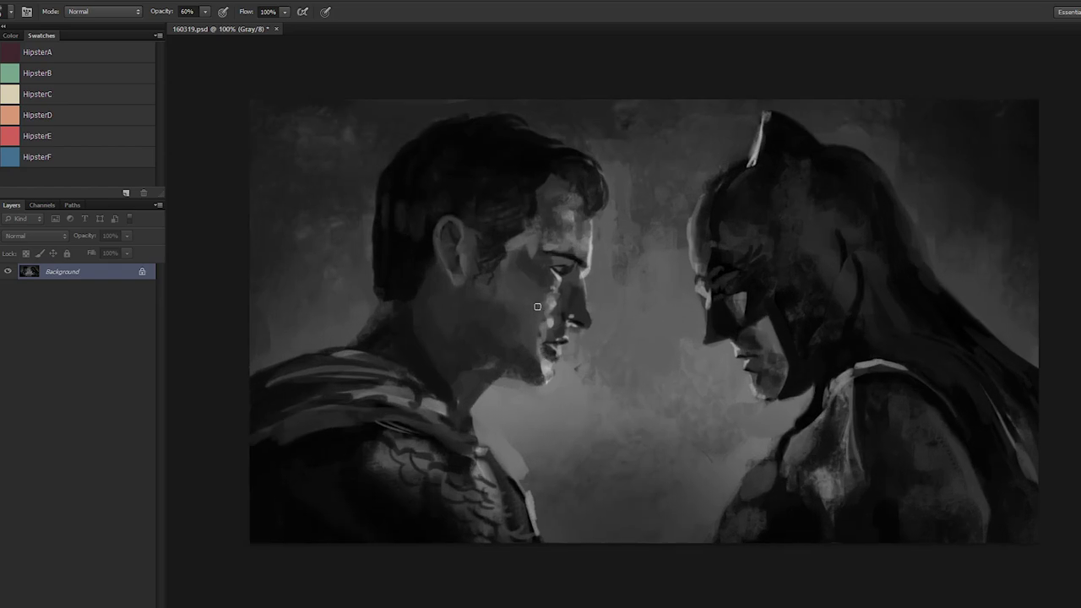
alt+click(714, 294)
key(ctrl+minus)
key(ctrl+minus)
key(ctrl+minus)
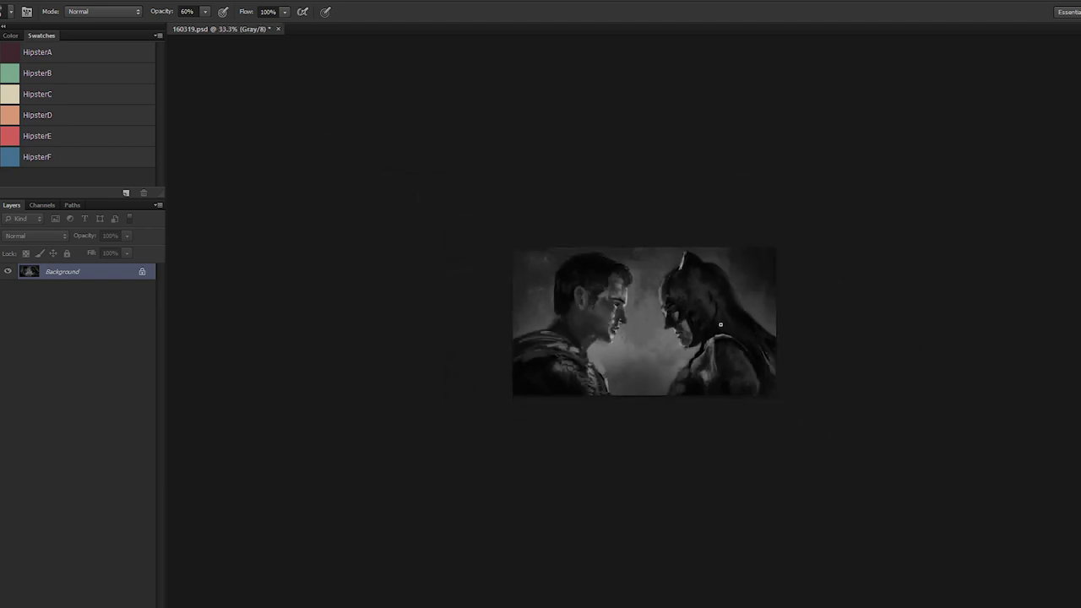
key(ctrl+plus)
key(ctrl+plus)
key(ctrl+plus)
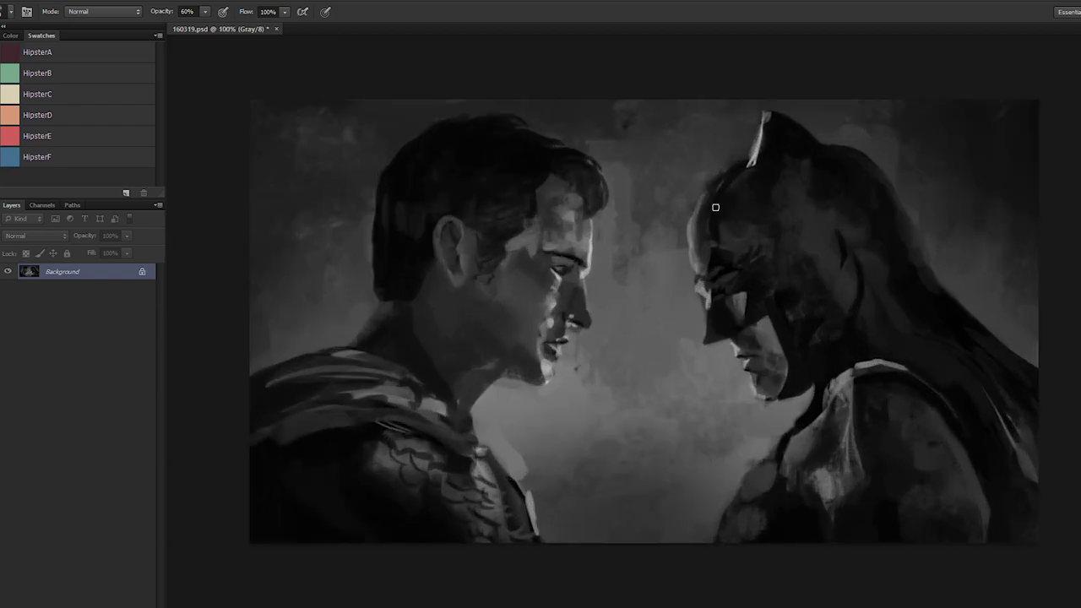
Step: Refine the front contour of Batman's cowl from the base of the ear down to the forehead with sampled greys and a smaller brush
key(ctrl+plus)
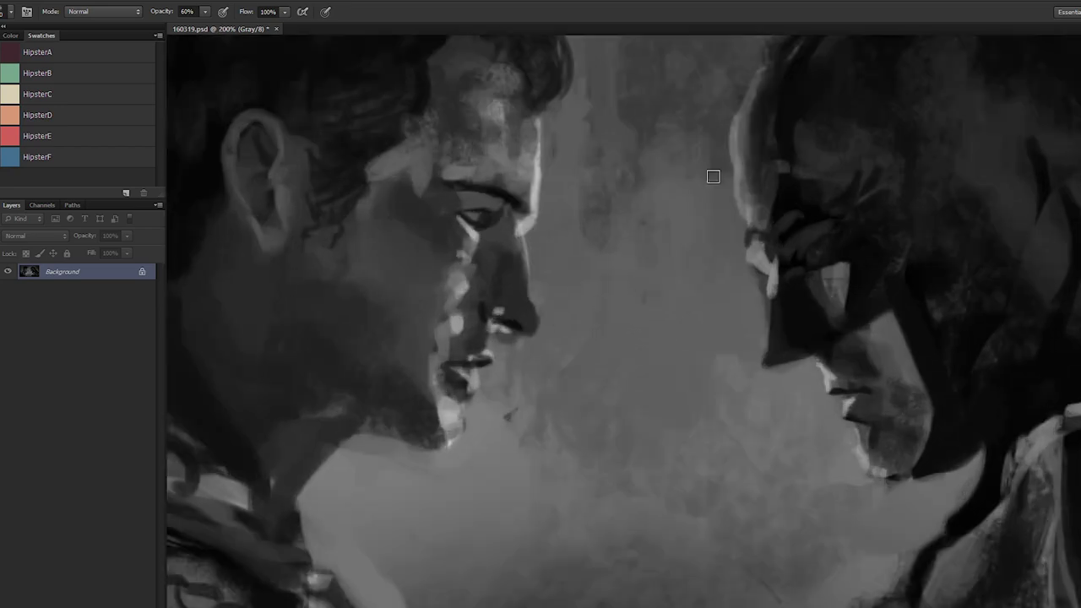
mouse_move(575, 167)
mouse_down()
mouse_move(560, 155)
mouse_move(524, 266)
mouse_move(559, 266)
mouse_up()
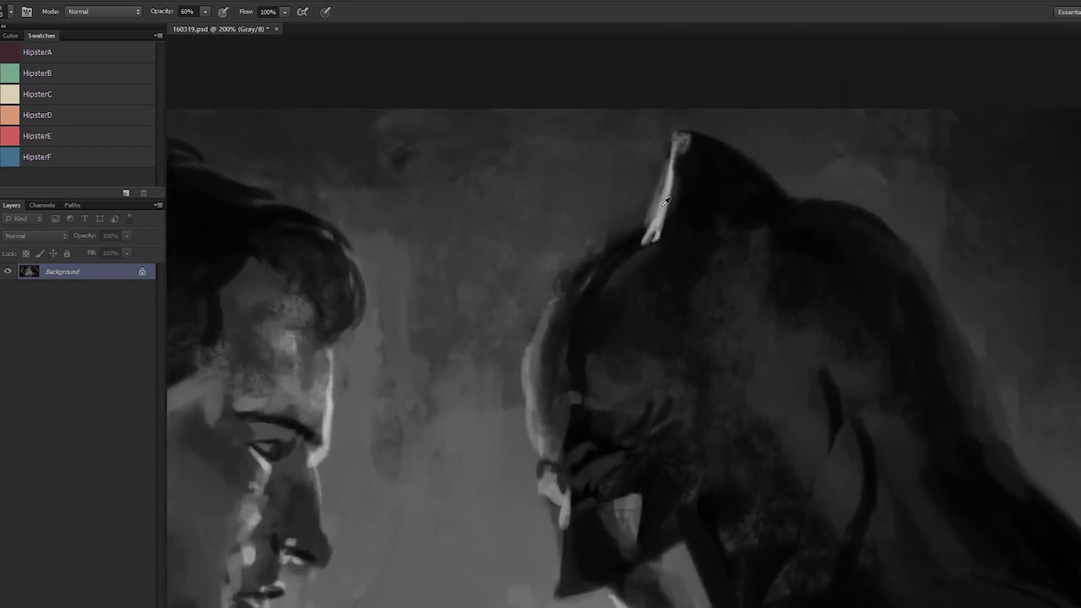
alt+click(630, 241)
key([)
drag(598, 242, 530, 365)
alt+click(528, 375)
mouse_move(542, 314)
mouse_down()
mouse_move(527, 376)
mouse_move(553, 379)
mouse_move(544, 291)
mouse_up()
key(space)
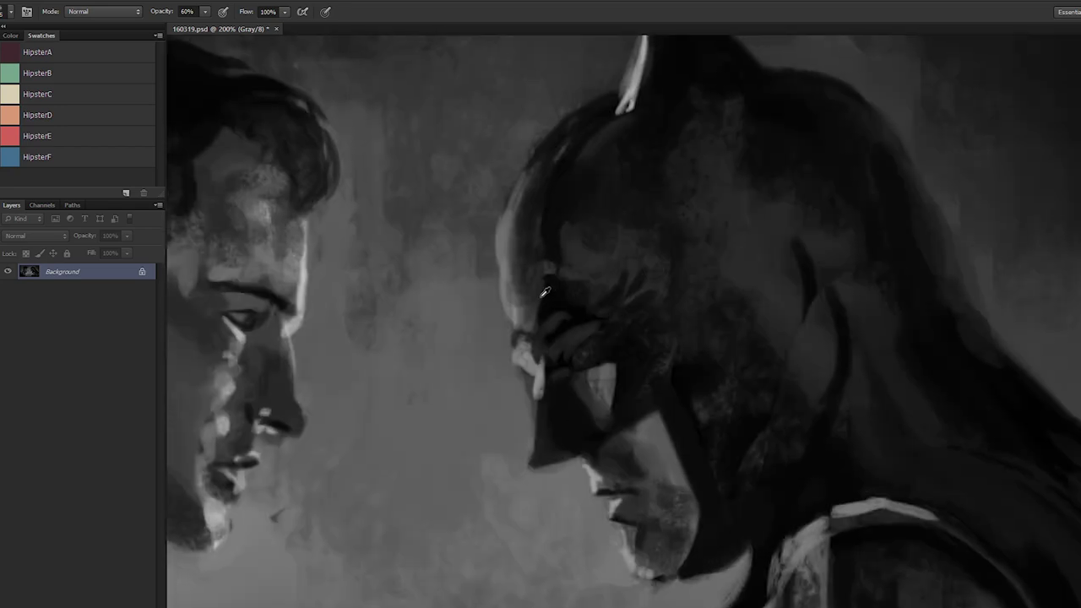
Step: Paint lighter grey strokes along Batman's brow ridge and the creases between the forehead and the eye
mouse_move(517, 253)
mouse_down()
mouse_move(513, 293)
mouse_move(531, 267)
mouse_move(528, 313)
mouse_move(548, 313)
mouse_move(552, 348)
mouse_move(553, 304)
mouse_move(531, 345)
mouse_move(543, 374)
mouse_move(583, 352)
mouse_move(569, 328)
mouse_move(608, 341)
mouse_up()
alt+click(579, 350)
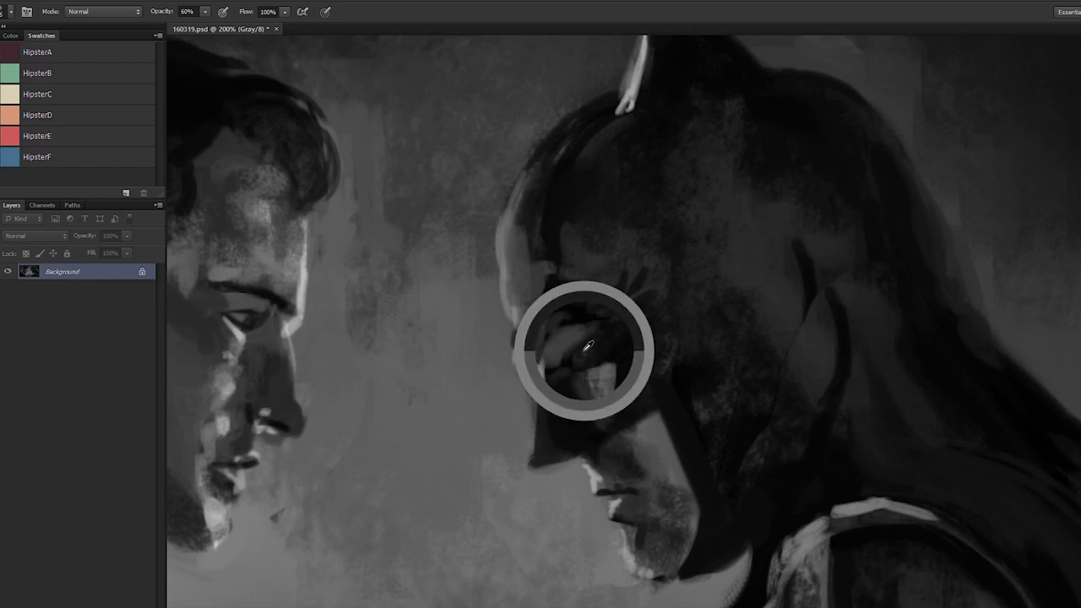
drag(572, 372, 525, 380)
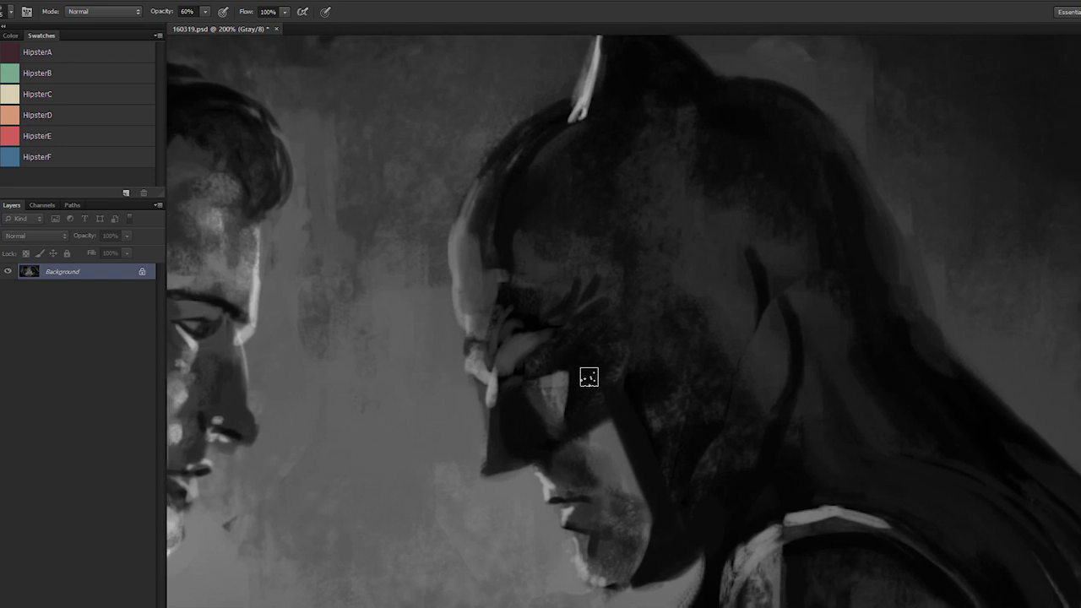
mouse_move(547, 336)
mouse_down()
mouse_move(504, 366)
mouse_move(550, 350)
mouse_move(574, 364)
mouse_move(520, 366)
mouse_move(569, 328)
mouse_up()
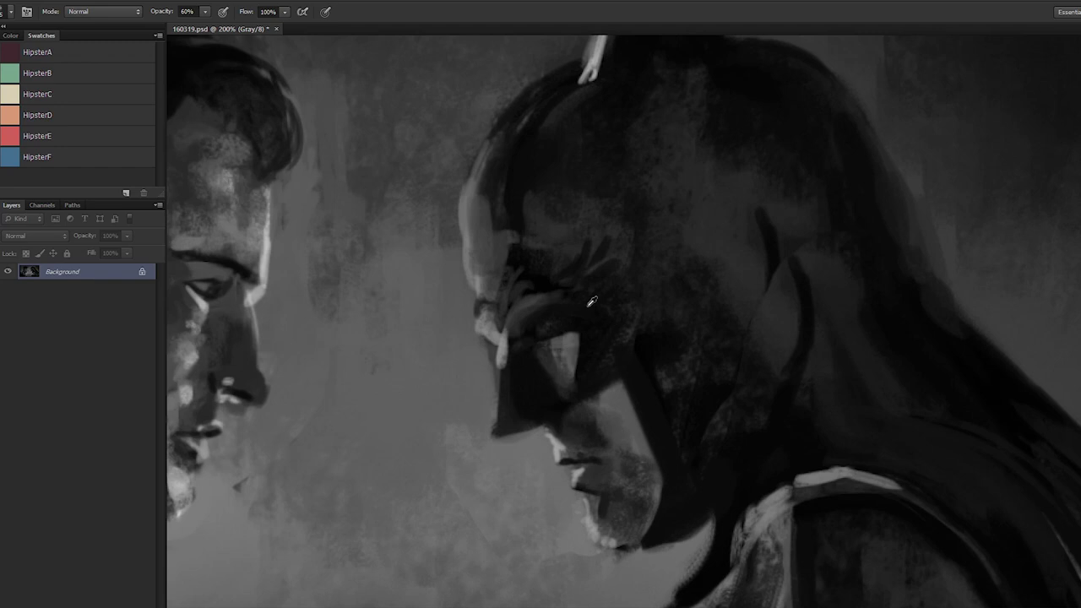
Step: Reshape Batman's eye opening into a narrow light slit and darken the bright patch beneath it
alt+click(567, 355)
mouse_move(583, 318)
mouse_down()
mouse_move(539, 325)
mouse_move(552, 318)
mouse_move(554, 336)
mouse_move(551, 327)
mouse_move(536, 350)
mouse_move(551, 321)
mouse_move(549, 337)
mouse_move(577, 320)
mouse_move(539, 327)
mouse_move(578, 321)
mouse_up()
alt+click(595, 326)
alt+click(602, 330)
Step: Narrow the highlight on the nose bridge of Batman's mask and sharpen the rear edge of his cowl against the background
drag(506, 348, 500, 380)
alt+click(501, 342)
alt+click(525, 358)
key(])
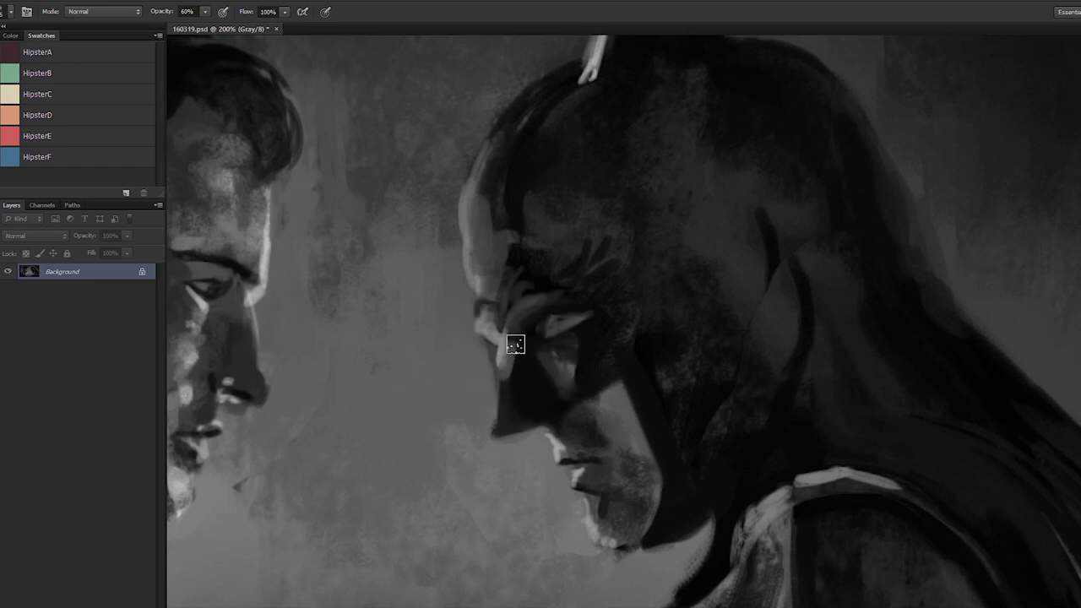
drag(515, 344, 512, 341)
drag(892, 288, 968, 384)
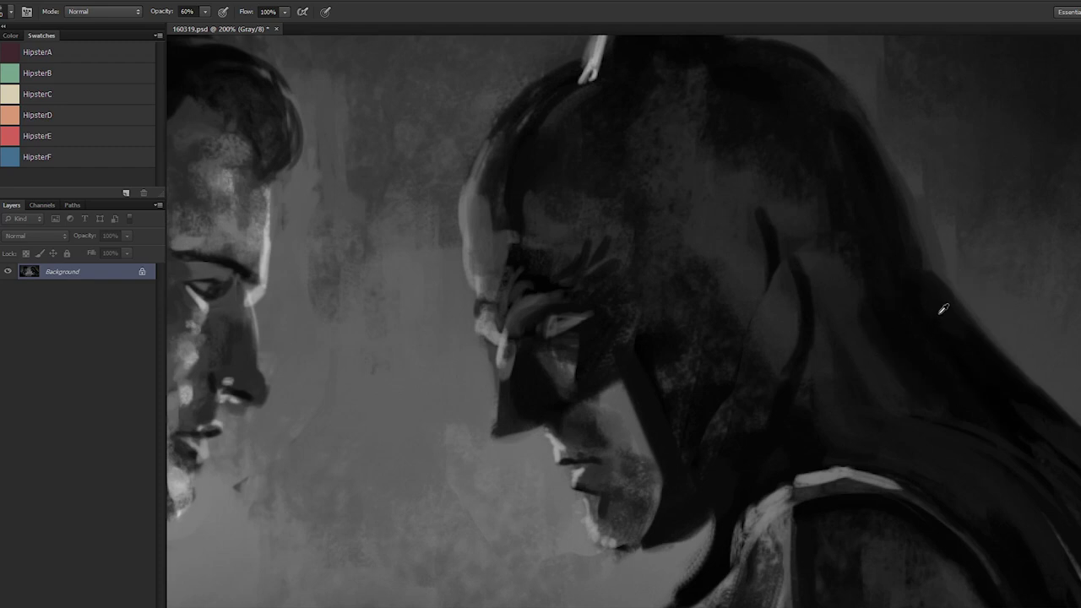
Step: Repaint the nose of Batman's mask with sampled greys, defining its front edge down to the tip
alt+click(516, 350)
alt+click(511, 353)
alt+click(518, 352)
alt+click(509, 362)
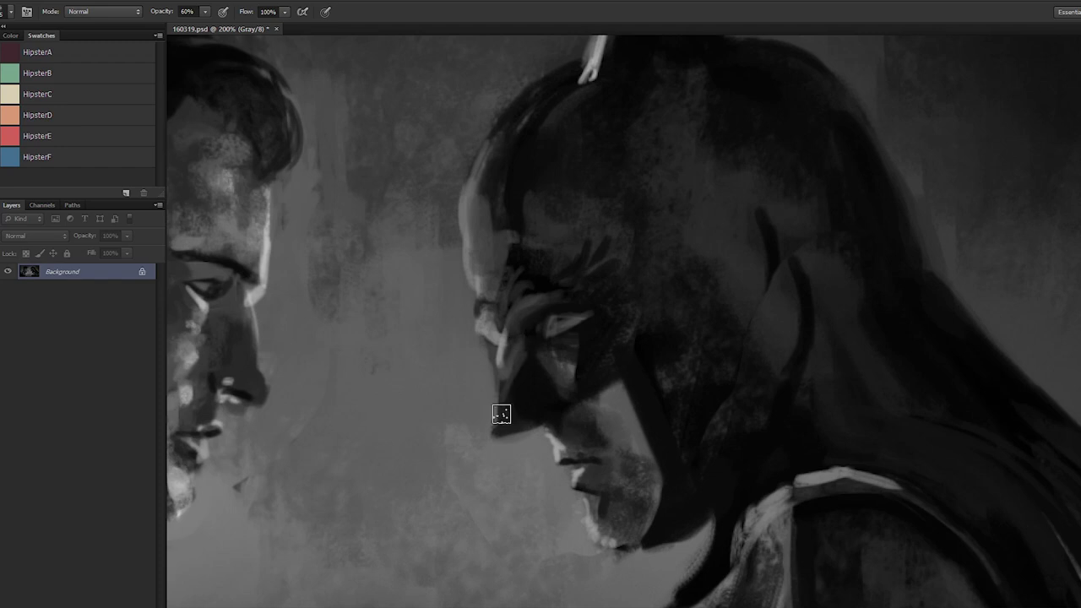
alt+click(526, 386)
drag(490, 351, 497, 441)
alt+click(513, 427)
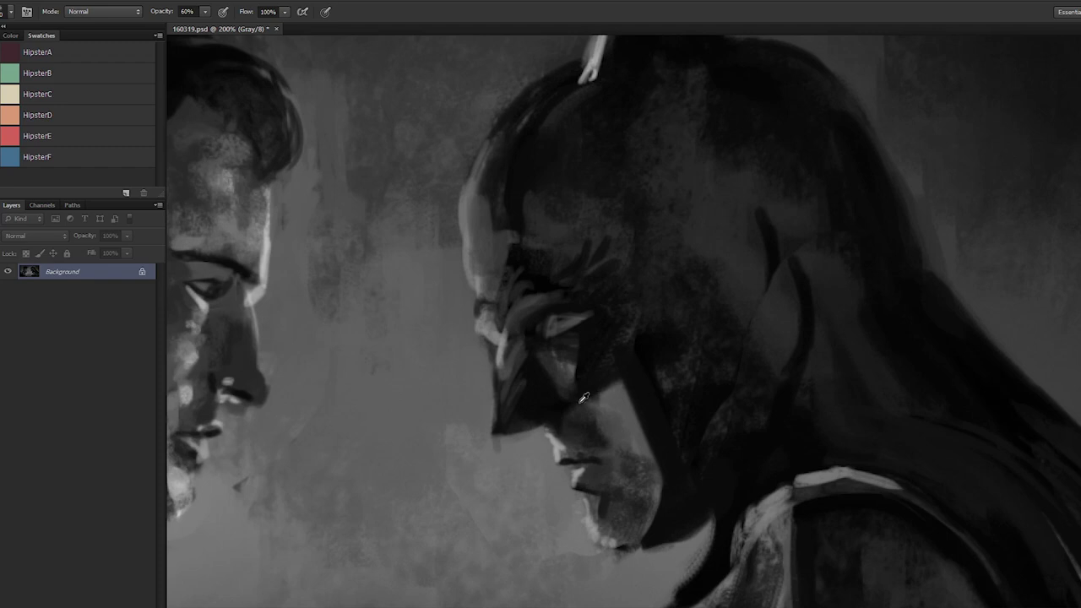
Step: Paint a thin grey rim along the lower edge of Batman's mask from the cheek to the nose tip at 80% brush opacity
alt+click(639, 373)
alt+click(629, 317)
alt+click(629, 392)
mouse_move(629, 362)
mouse_down()
mouse_move(557, 414)
mouse_move(501, 433)
mouse_up()
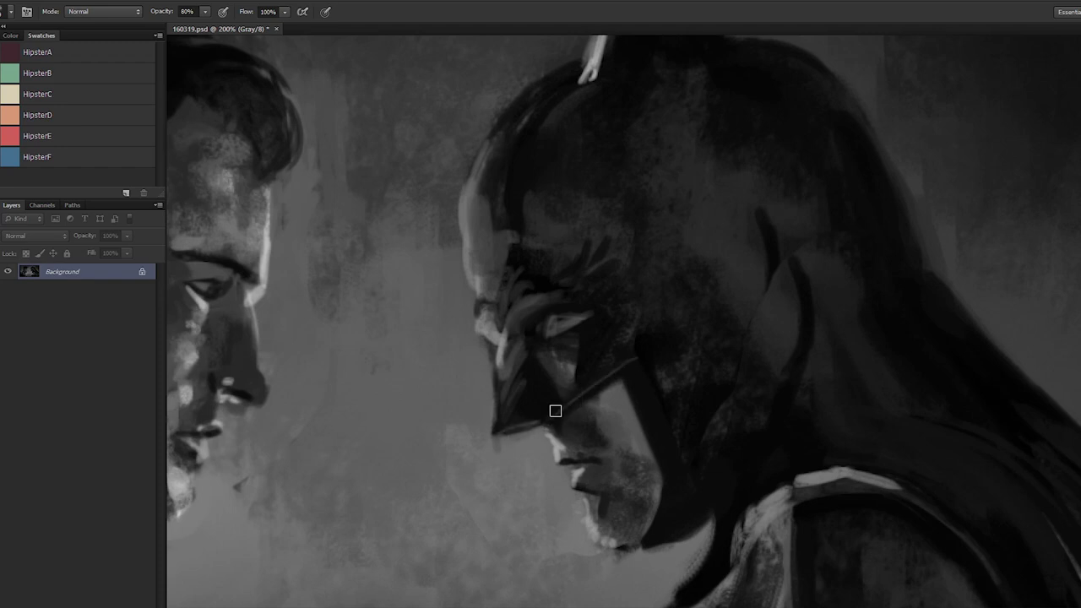
alt+click(605, 407)
alt+click(659, 380)
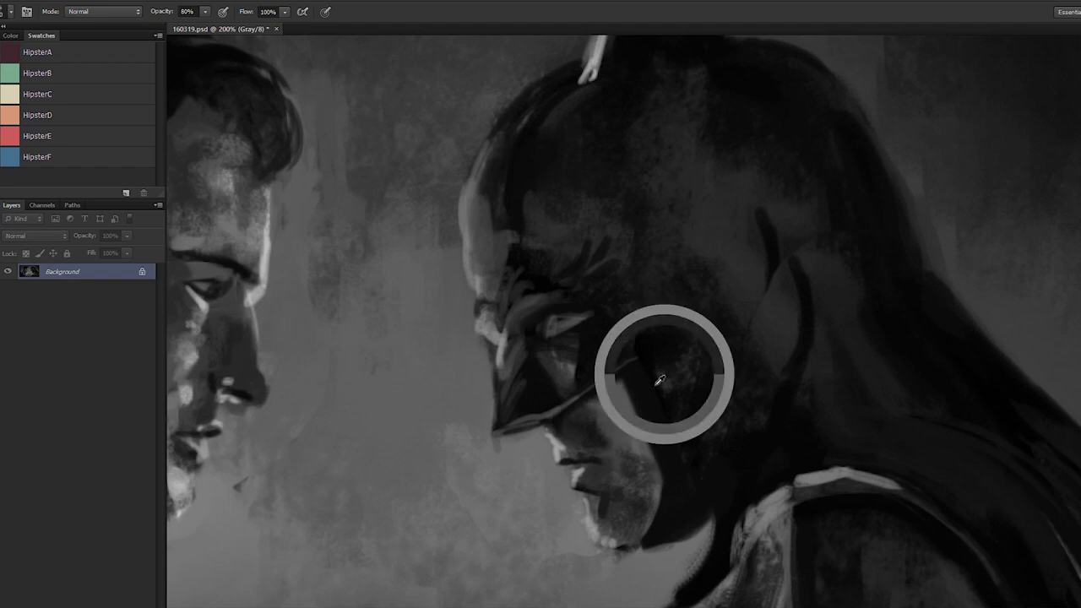
alt+click(630, 342)
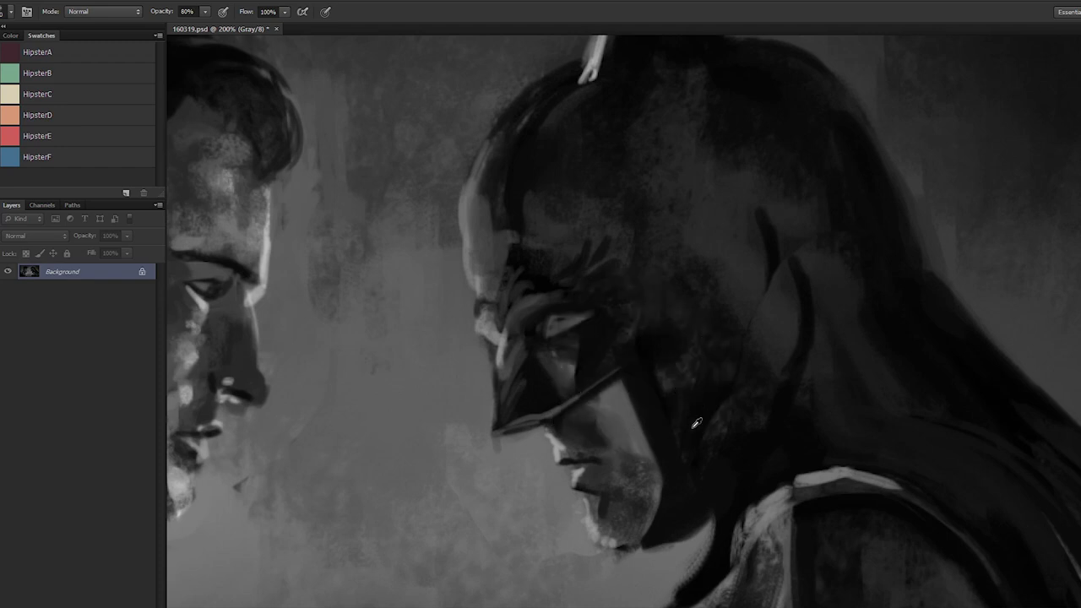
alt+click(611, 371)
alt+click(548, 411)
Step: Extend the rim down the cheek opening of Batman's cowl to the chin and clean up the dark jaw edge
drag(631, 382, 658, 464)
drag(660, 504, 641, 547)
drag(665, 482, 648, 535)
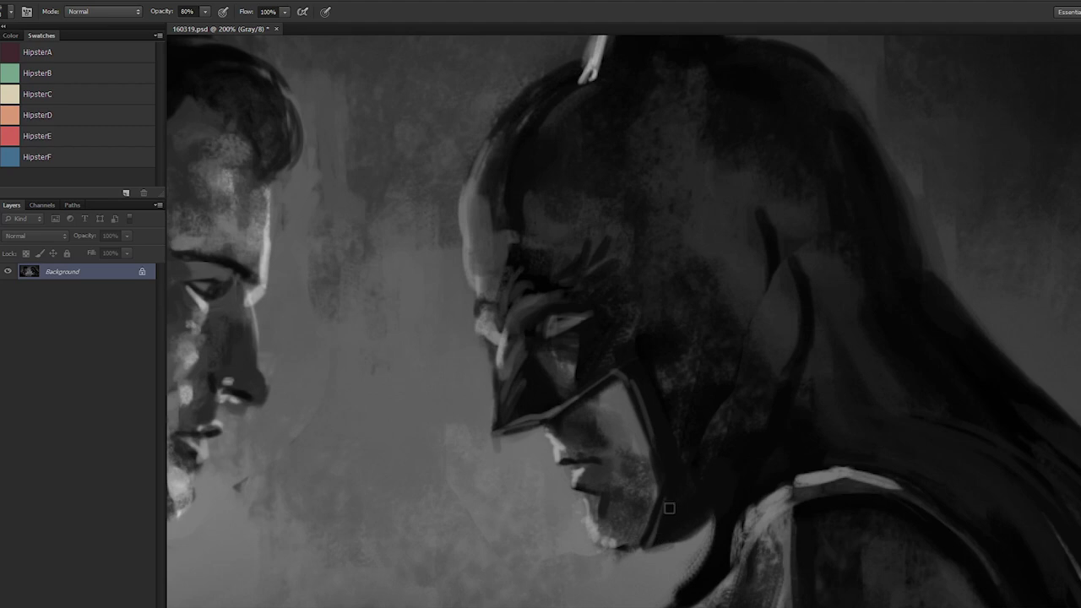
alt+click(656, 536)
alt+click(673, 504)
alt+click(693, 542)
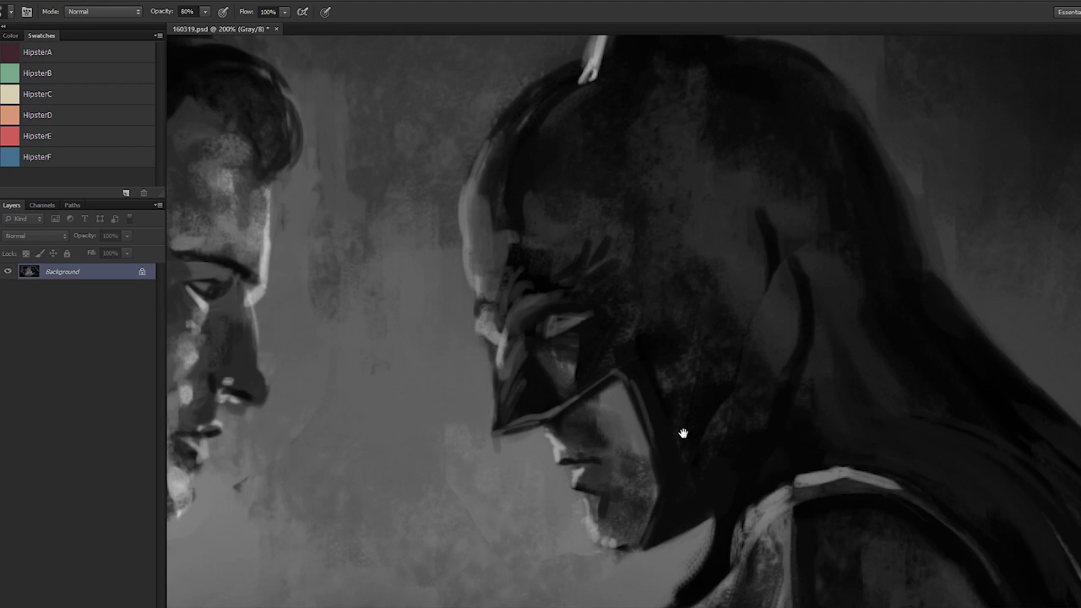
Step: Repaint Batman's lips and the shadow under the lower lip with sampled greys
drag(683, 433, 621, 424)
alt+click(575, 427)
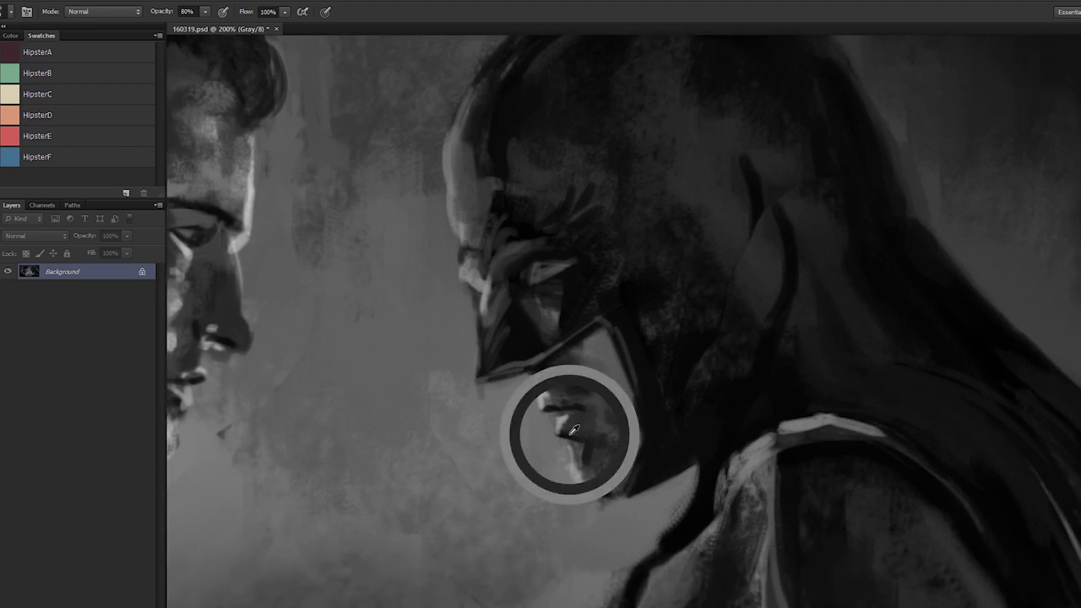
alt+click(580, 431)
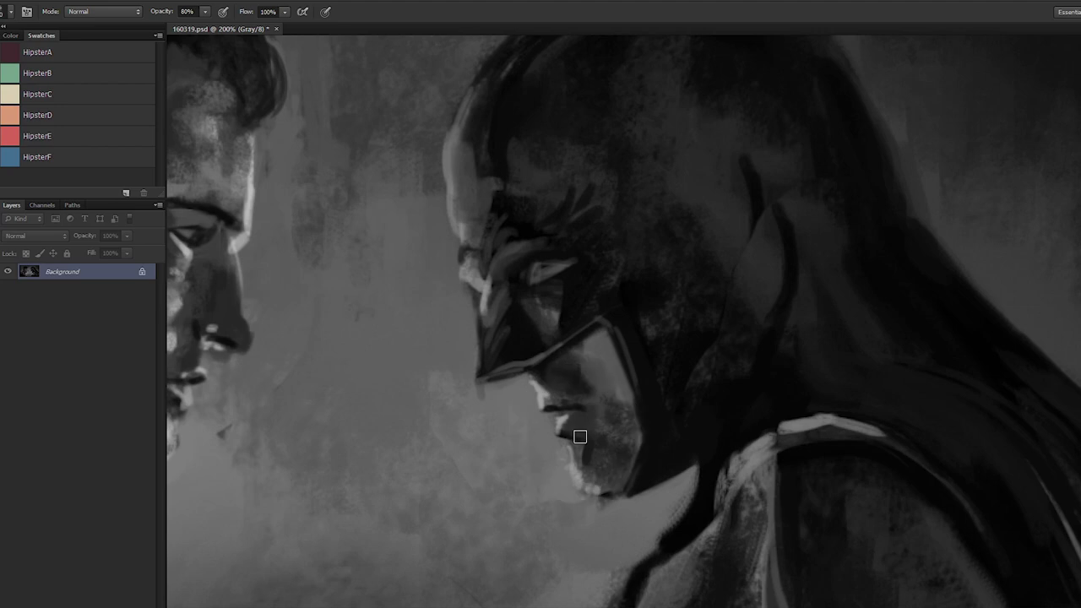
alt+click(575, 428)
alt+click(558, 386)
Step: Paint the dark iris, lids and surrounding socket creases of Batman's eye with sampled greys
scroll(549, 357, up, 3)
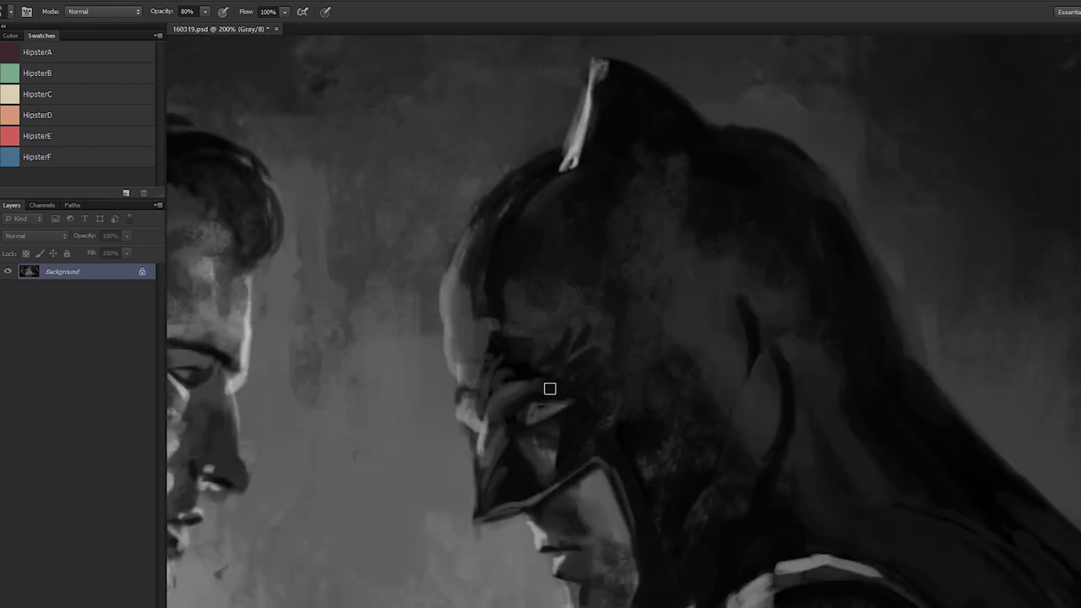
alt+click(525, 390)
alt+click(557, 405)
mouse_move(548, 316)
mouse_down()
mouse_move(506, 149)
mouse_move(533, 197)
mouse_up()
drag(524, 249, 565, 262)
alt+click(579, 290)
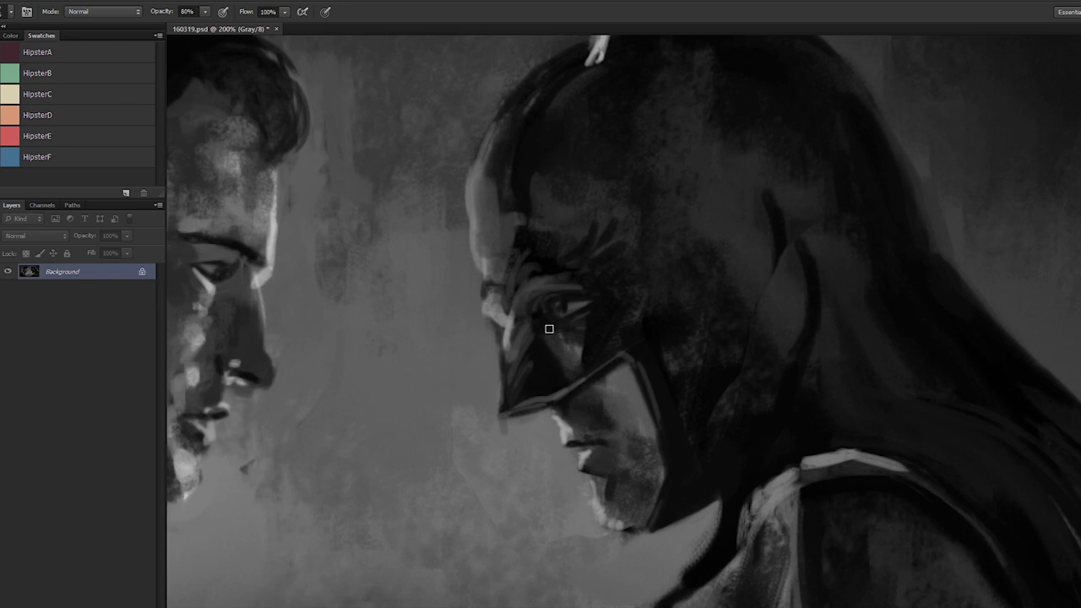
alt+click(541, 303)
alt+click(527, 362)
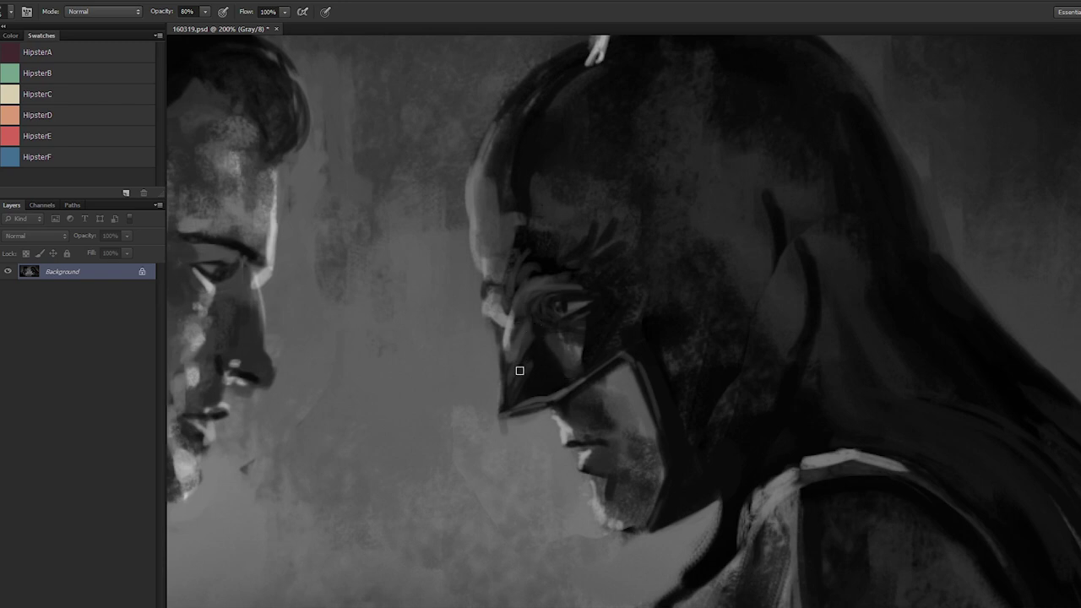
Step: Paint a bright rim light along the front of Batman's forehead and brow down to the nose bridge
alt+click(512, 309)
drag(541, 280, 516, 376)
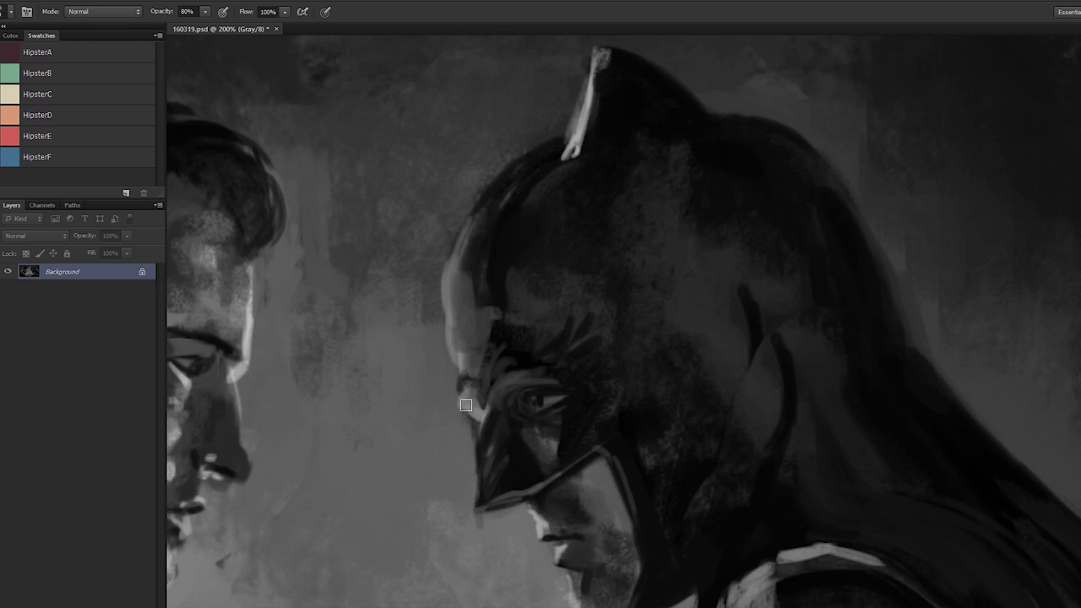
alt+click(450, 312)
alt+click(537, 450)
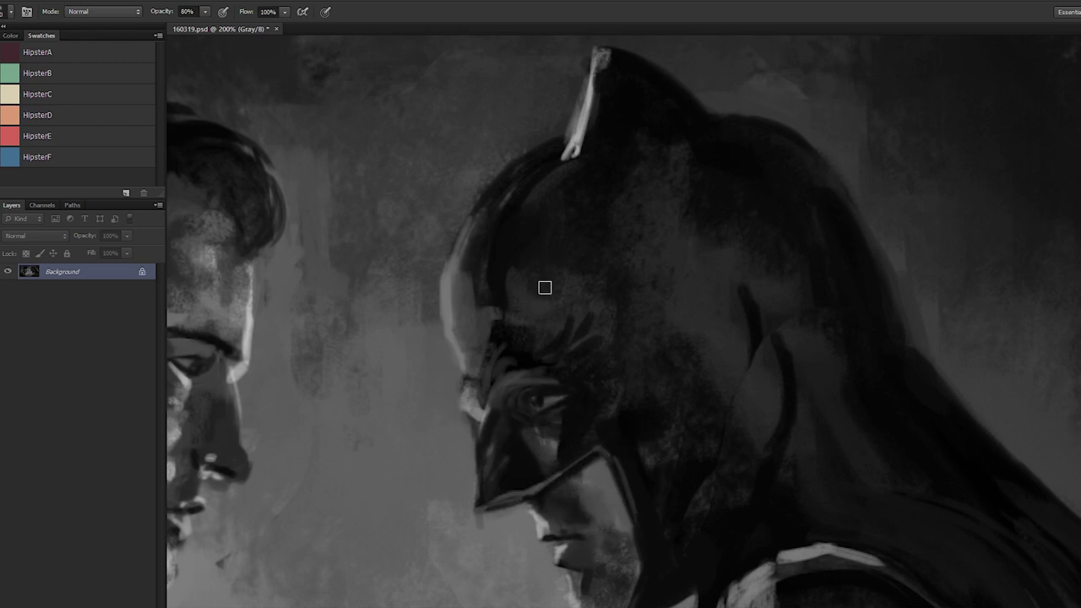
alt+click(564, 133)
mouse_move(451, 350)
mouse_down()
mouse_move(462, 412)
mouse_move(456, 372)
mouse_move(454, 400)
mouse_move(456, 382)
mouse_move(456, 398)
mouse_move(478, 413)
mouse_up()
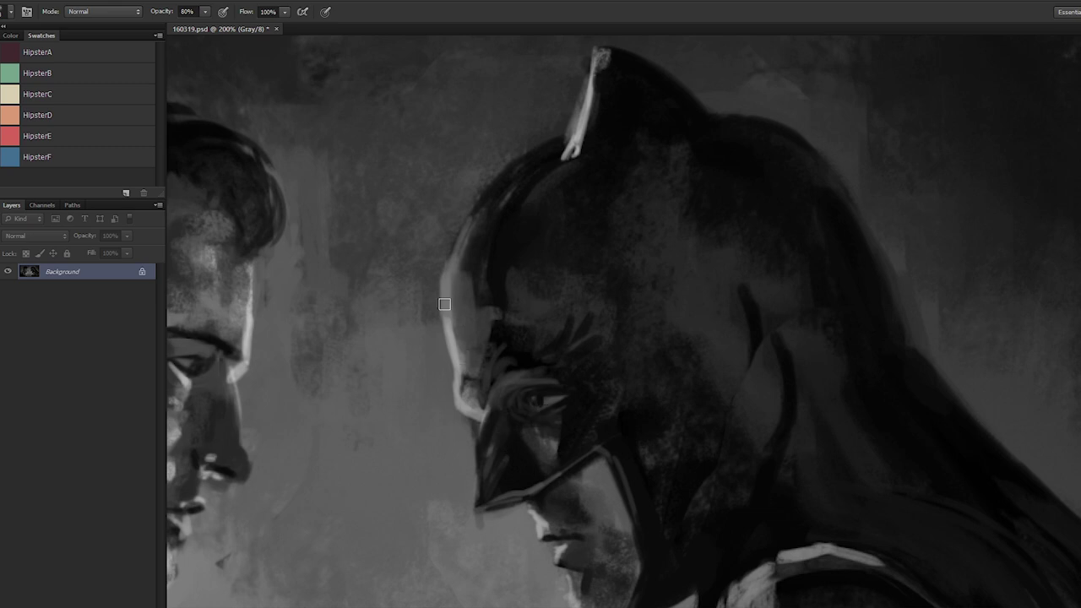
Step: Broaden the highlight on the front plane of Batman's forehead with a larger brush and blend it with sampled greys
alt+click(450, 337)
key(bracketright)
key(bracketright)
mouse_move(455, 294)
mouse_down()
mouse_move(466, 363)
mouse_move(465, 321)
mouse_up()
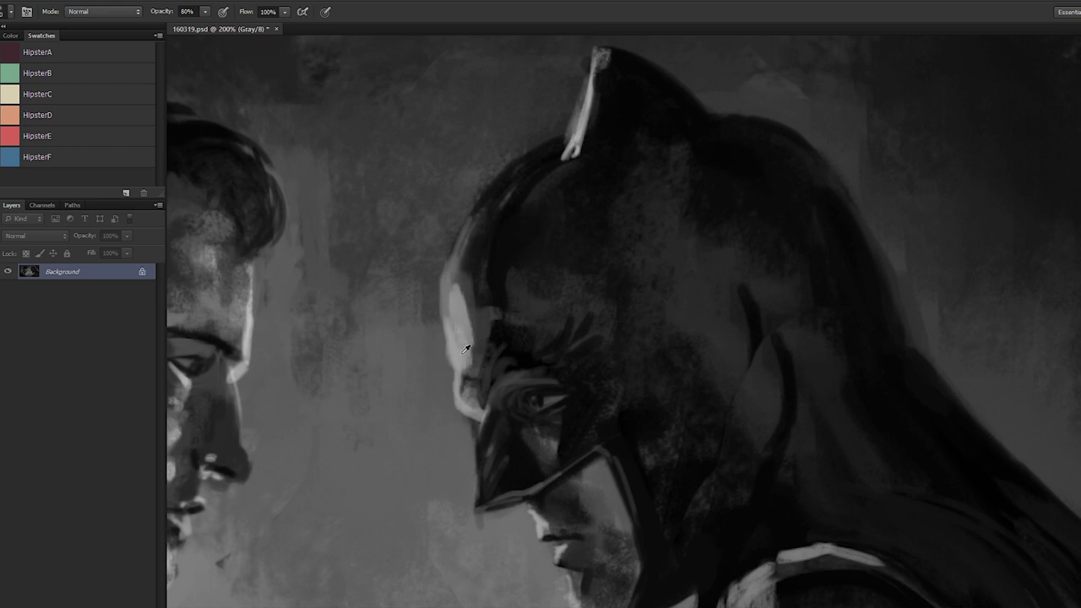
alt+click(444, 346)
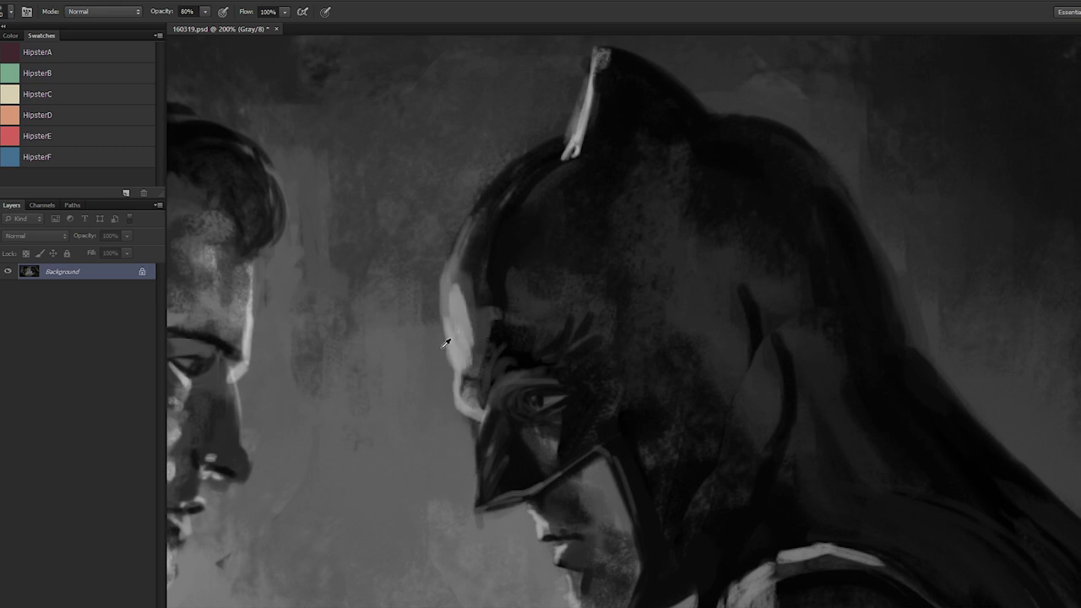
alt+click(460, 287)
alt+click(455, 302)
mouse_move(458, 282)
mouse_down()
mouse_move(470, 315)
mouse_move(462, 330)
mouse_up()
key([)
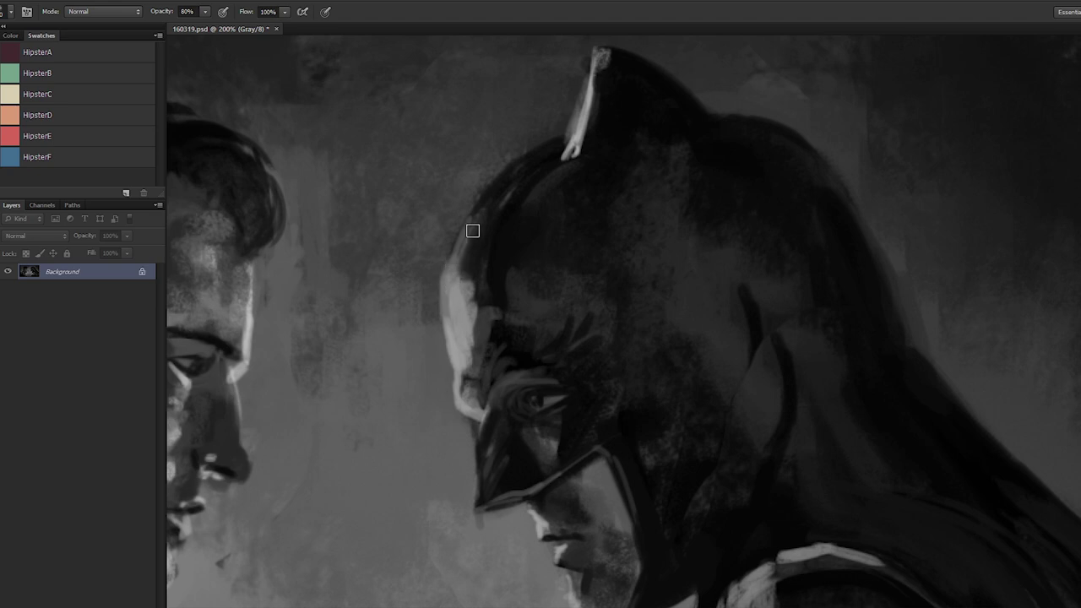
alt+click(453, 285)
Step: Clean up the forked base of the highlight on Batman's cowl ear and refine its bright edge up to the tip
key(bracketright)
key(bracketright)
alt+click(587, 143)
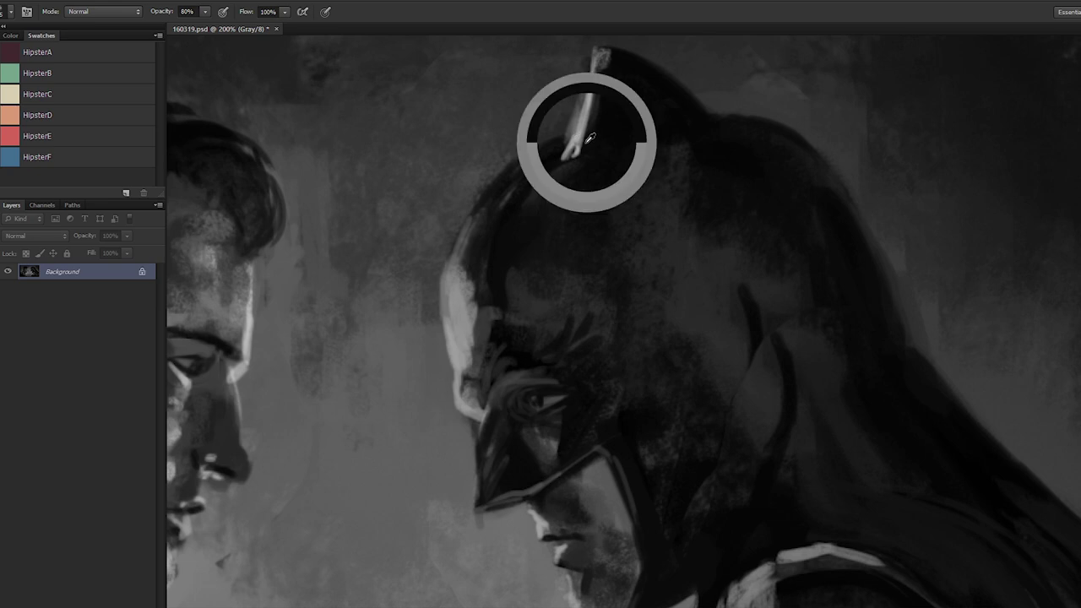
mouse_move(579, 143)
mouse_down()
mouse_move(560, 159)
mouse_move(570, 151)
mouse_up()
alt+click(589, 142)
alt+click(578, 139)
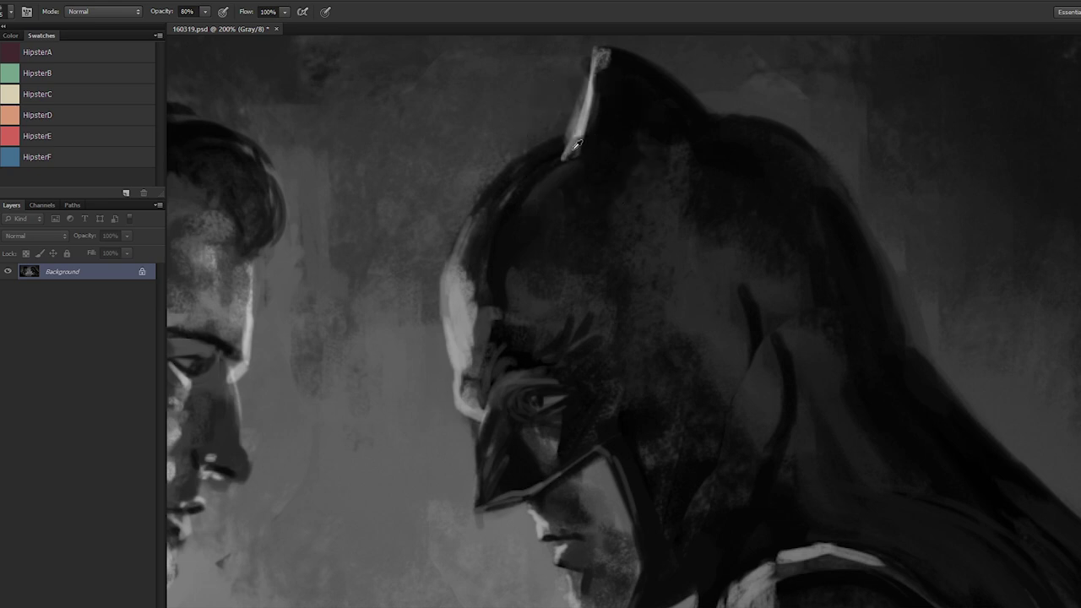
alt+click(590, 93)
drag(599, 54, 597, 91)
Step: Sample greys from Batman's brow and chest and Superman's neck for whole-image touch-ups, setting the brush opacity to 30%
key(ctrl+minus)
key(ctrl+minus)
key(ctrl+minus)
key(ctrl+minus)
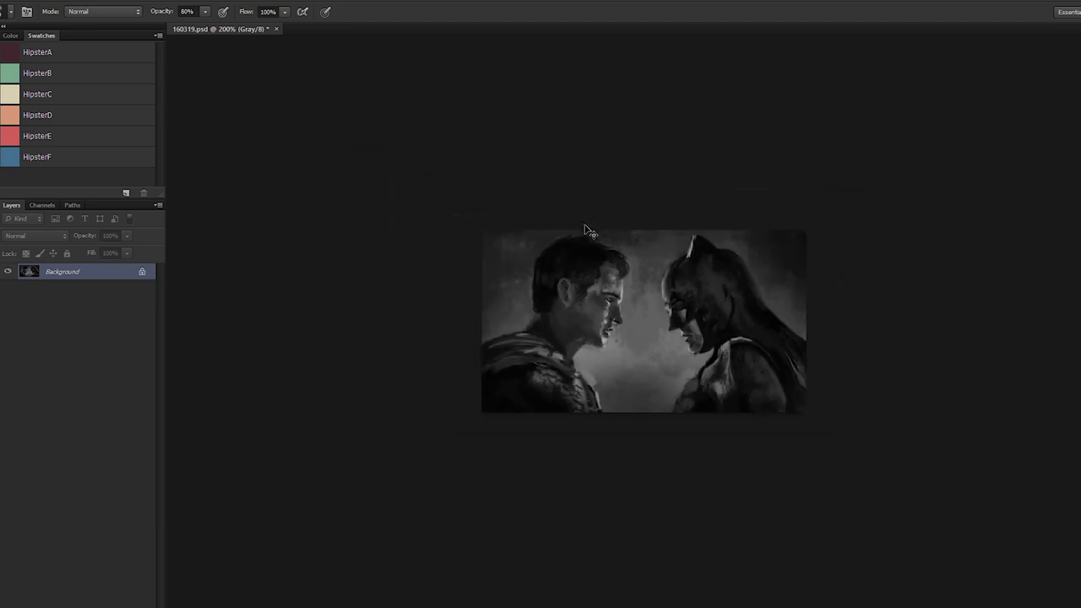
key(ctrl+plus)
key(ctrl+plus)
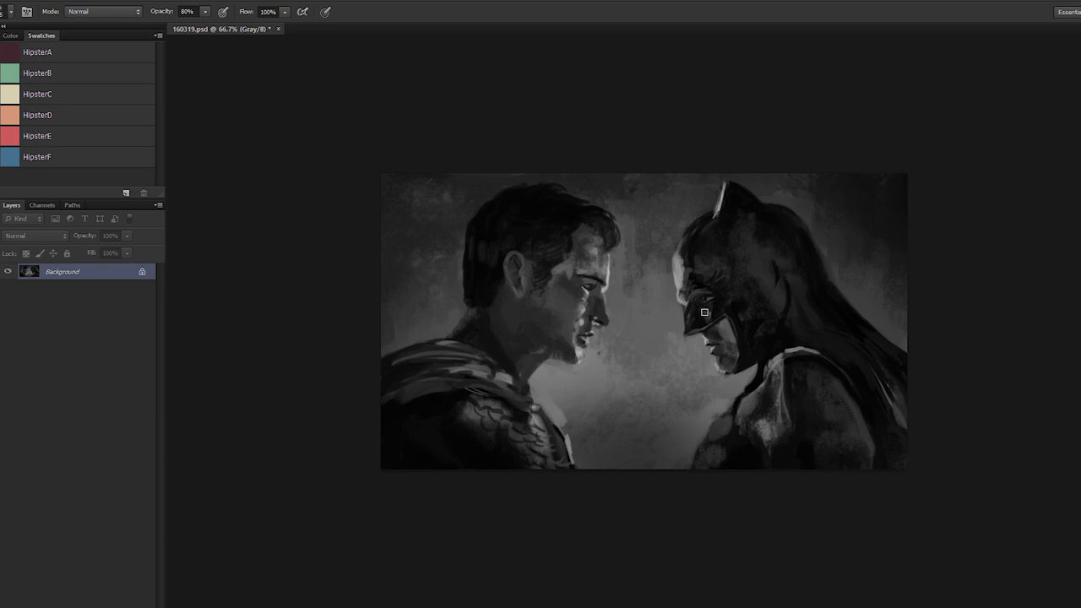
alt+click(682, 284)
alt+click(719, 426)
key(3)
alt+click(477, 337)
key(ctrl+minus)
key(ctrl+minus)
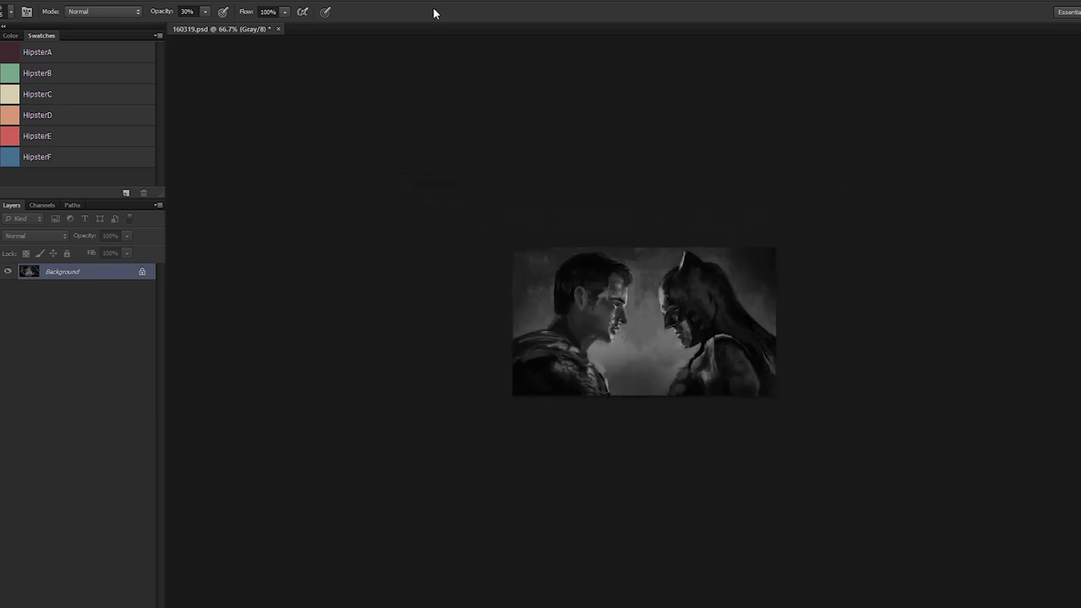
Step: Blend Superman's temple and forehead using greys sampled from his face
key(ctrl+plus)
key(ctrl+plus)
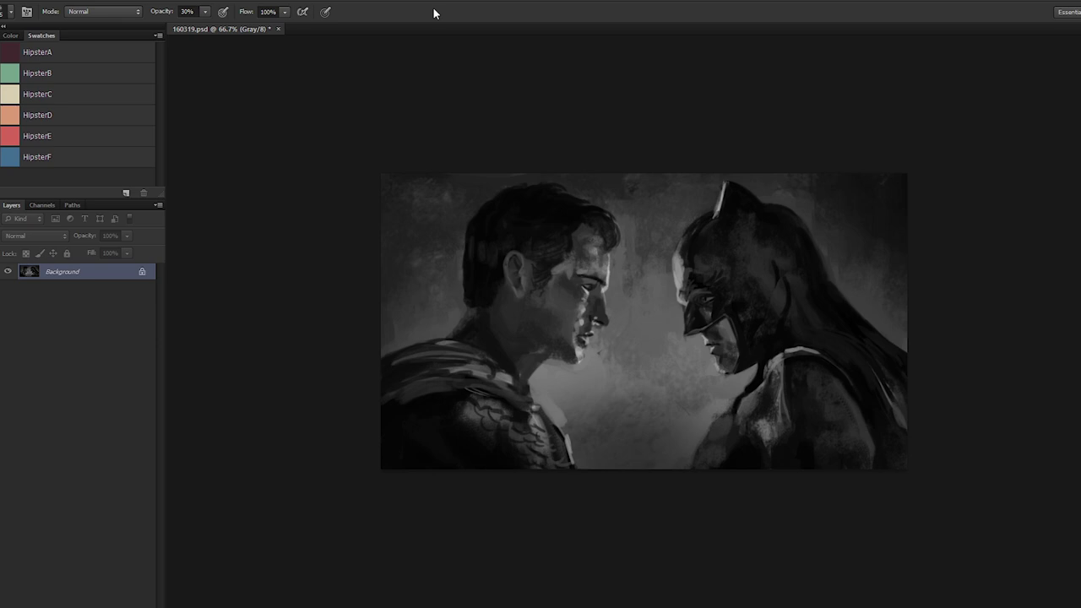
alt+click(568, 279)
mouse_move(568, 275)
mouse_down()
mouse_move(557, 272)
mouse_move(585, 246)
mouse_move(584, 269)
mouse_up()
alt+click(579, 247)
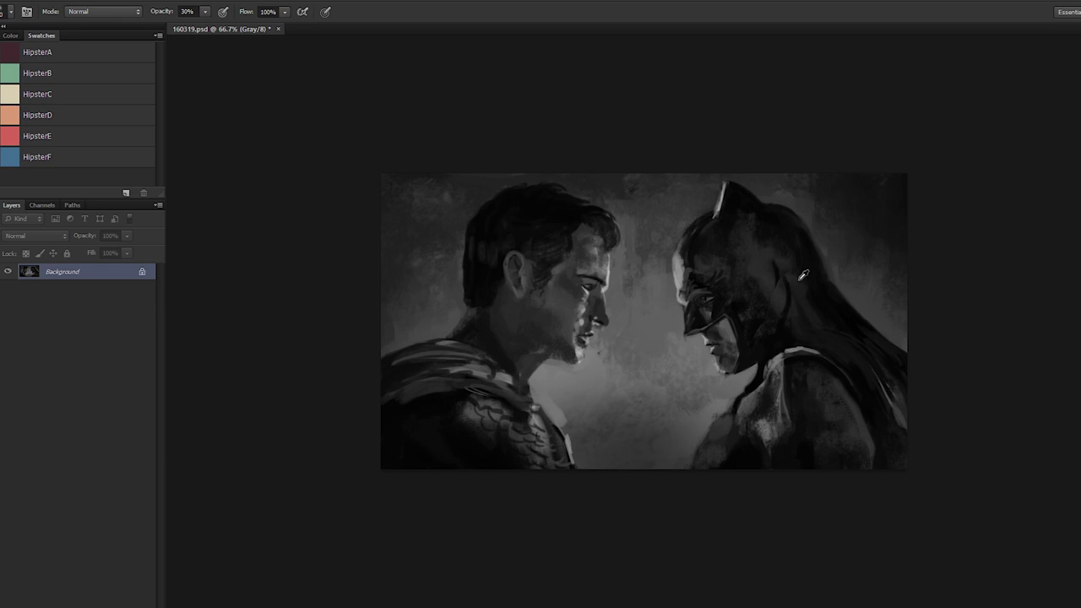
Step: Smooth the side and crown of Batman's cowl, blending the patchy areas with sampled dark greys
alt+click(768, 285)
alt+click(780, 291)
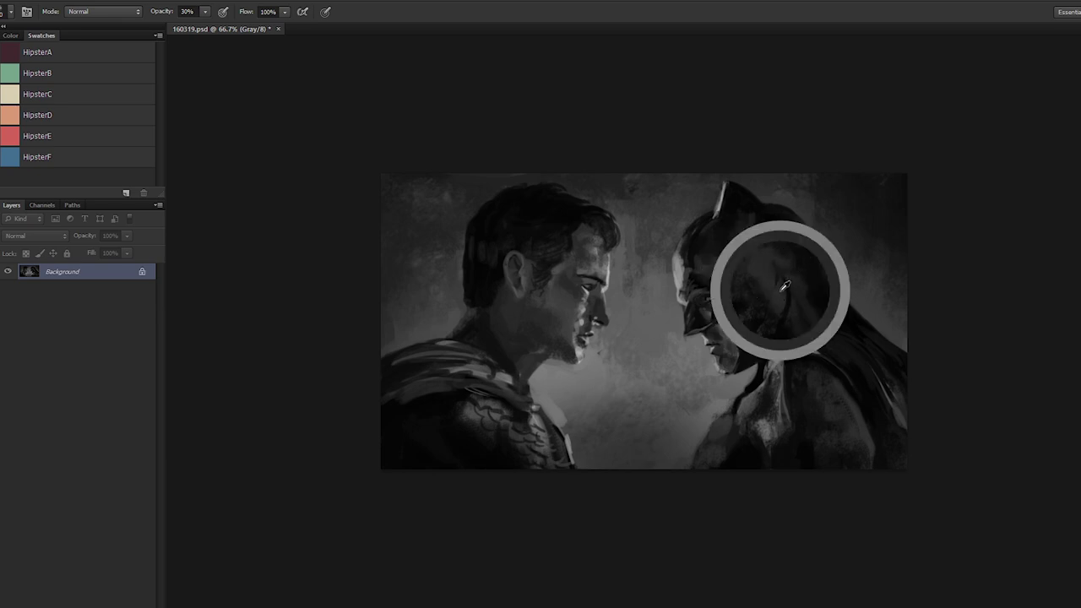
alt+click(754, 300)
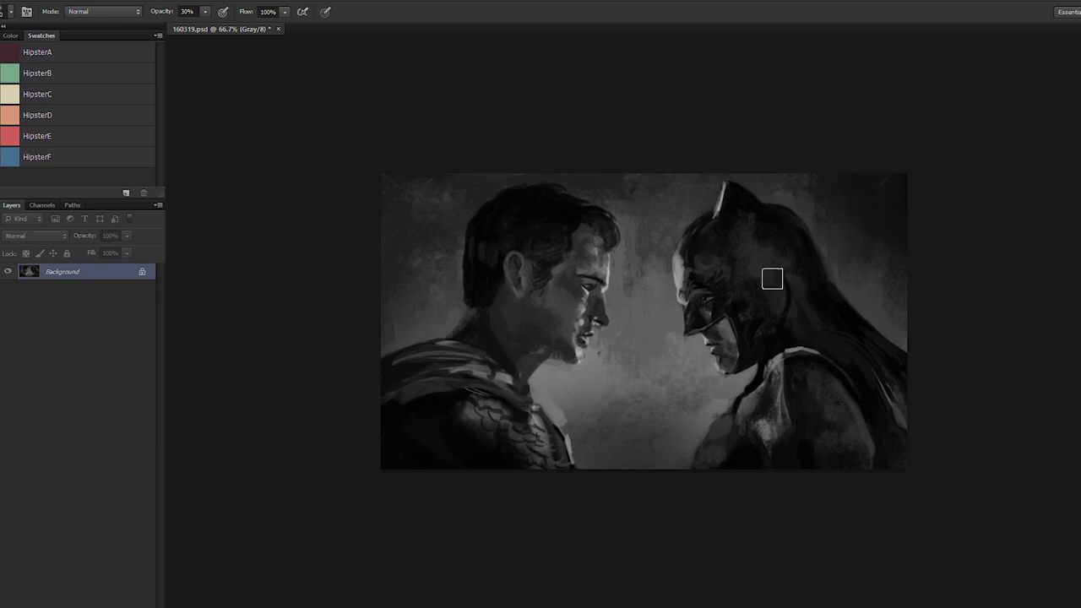
alt+click(754, 312)
alt+click(746, 299)
alt+click(764, 253)
alt+click(776, 199)
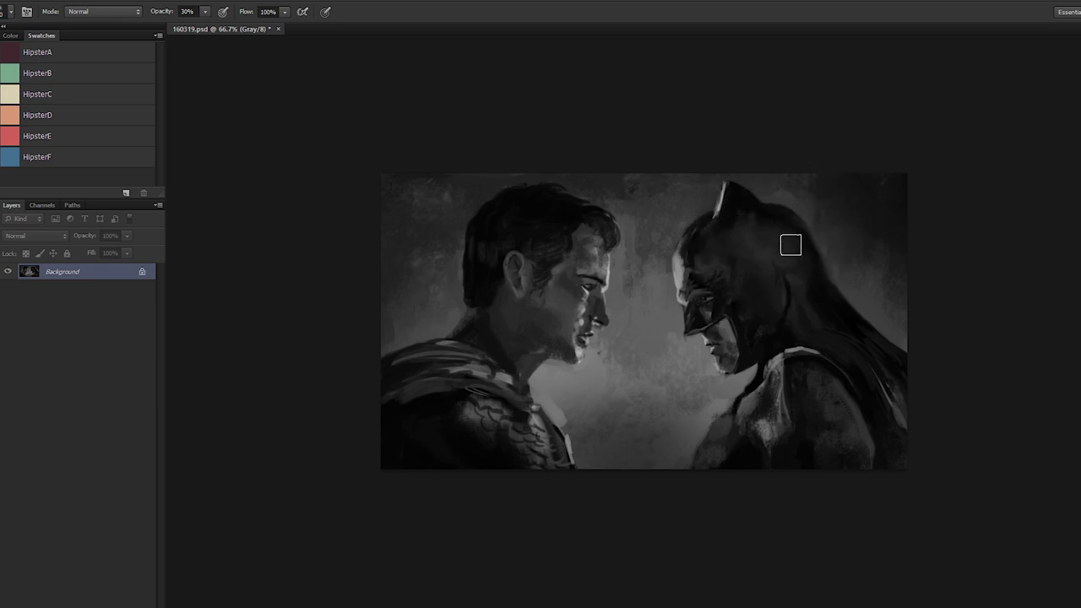
alt+click(750, 229)
Step: Blend the shadow values on Superman's cheek and around his eye with greys sampled from his face
alt+click(563, 291)
key(ctrl+plus)
key(ctrl+plus)
alt+click(411, 243)
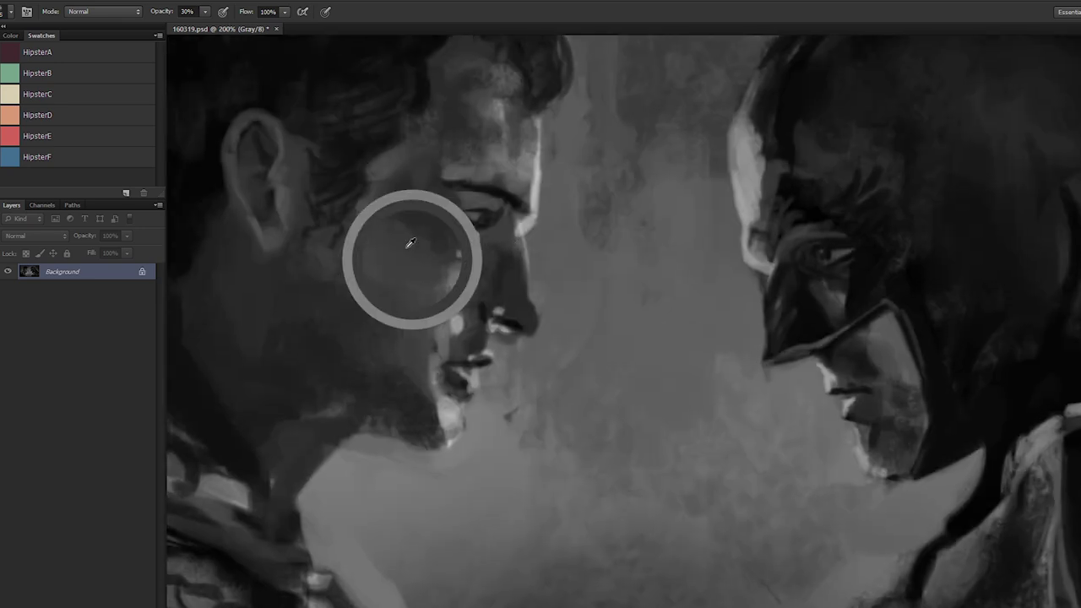
alt+click(464, 210)
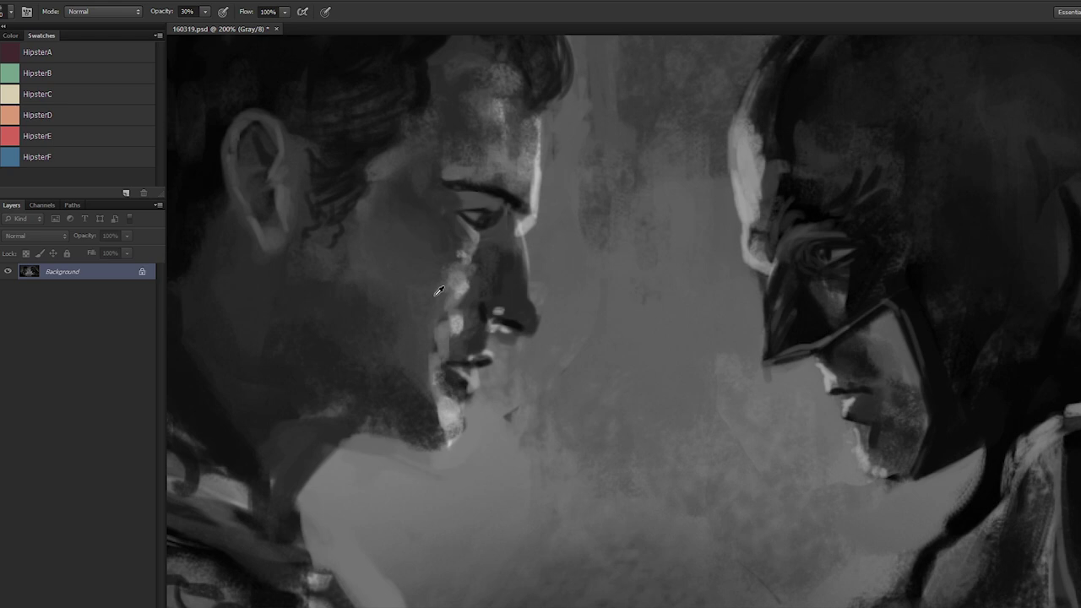
Step: Darken and thicken Superman's eyebrow towards the nose bridge at 80% brush opacity
mouse_move(459, 207)
mouse_down()
mouse_move(491, 213)
mouse_move(491, 196)
mouse_move(509, 199)
mouse_move(498, 195)
mouse_up()
key(8)
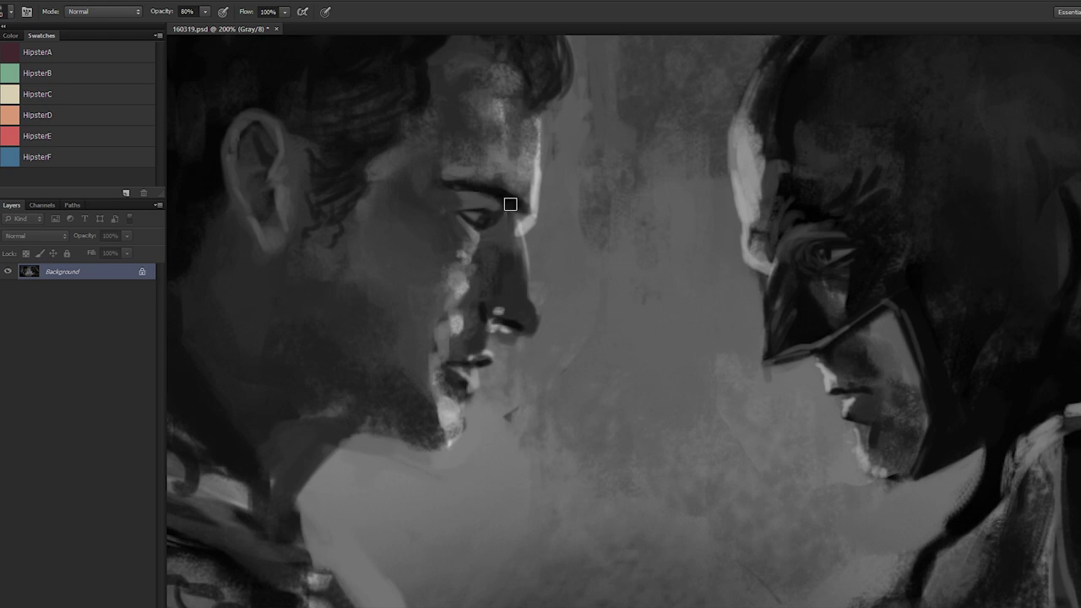
mouse_move(512, 205)
mouse_down()
mouse_move(430, 183)
mouse_move(479, 184)
mouse_move(524, 209)
mouse_move(520, 199)
mouse_move(445, 194)
mouse_move(459, 195)
mouse_move(482, 253)
mouse_up()
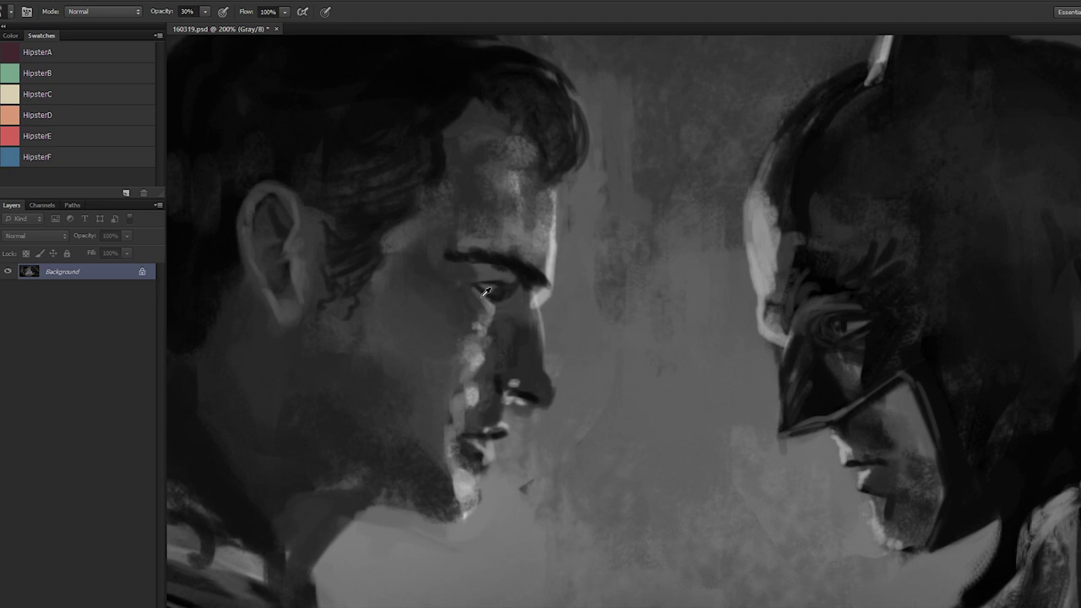
Step: Define Superman's upper eyelid and eye socket with greys sampled around the eye and brow
alt+click(485, 291)
drag(463, 277, 518, 281)
alt+click(478, 271)
alt+click(490, 268)
alt+click(524, 280)
alt+click(474, 285)
Step: Add a small bright catchlight to Superman's eye and touch up the lower lid with sampled greys
alt+click(751, 243)
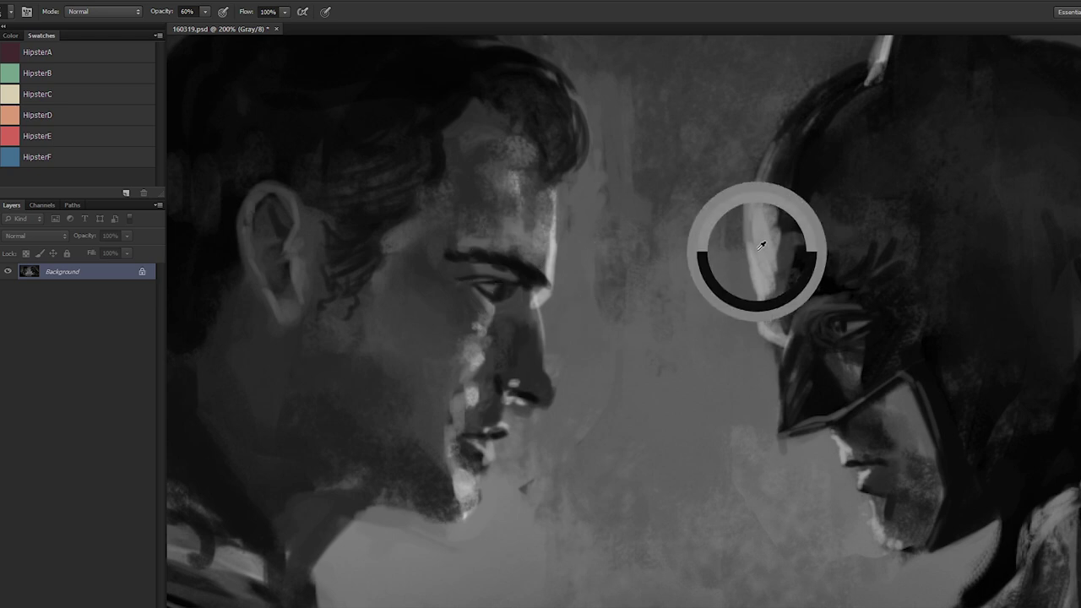
alt+shift+right_click(667, 241)
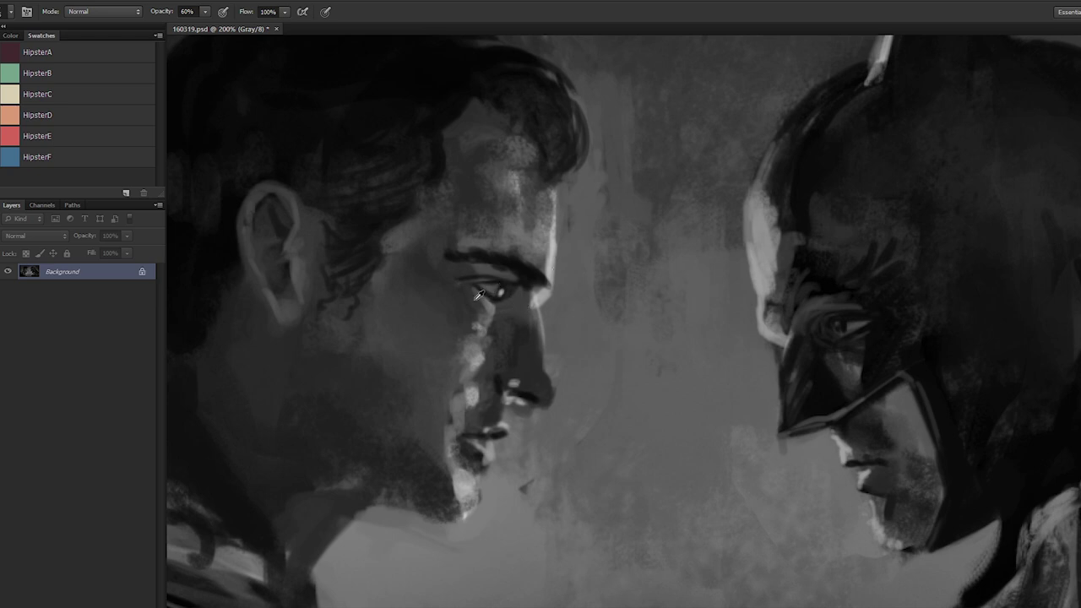
alt+click(478, 293)
alt+click(482, 305)
Step: Blend the inner corner of Superman's eye and the side of his nose bridge with a larger brush
key(bracketright)
key(bracketright)
alt+click(541, 269)
alt+click(519, 288)
alt+click(515, 286)
key(])
alt+click(517, 311)
alt+click(557, 307)
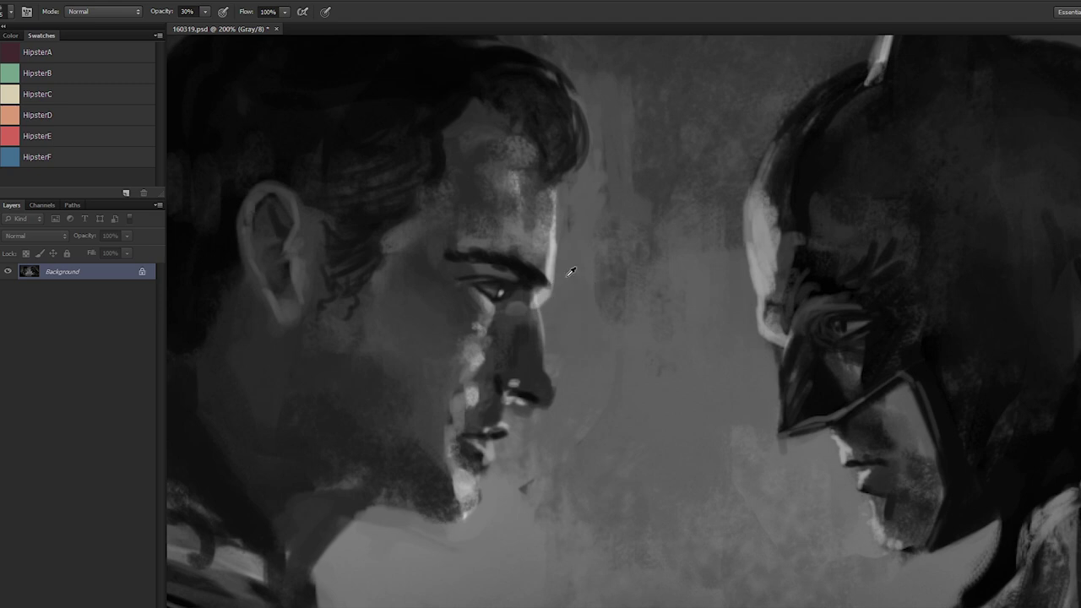
Step: Paint a bright rim light down Superman's forehead from hairline to brow and trim its outer edge with background grey
alt+click(556, 257)
mouse_move(556, 269)
mouse_down()
mouse_move(557, 292)
mouse_move(552, 274)
mouse_up()
alt+click(559, 264)
alt+click(552, 258)
drag(542, 145, 558, 242)
alt+click(578, 255)
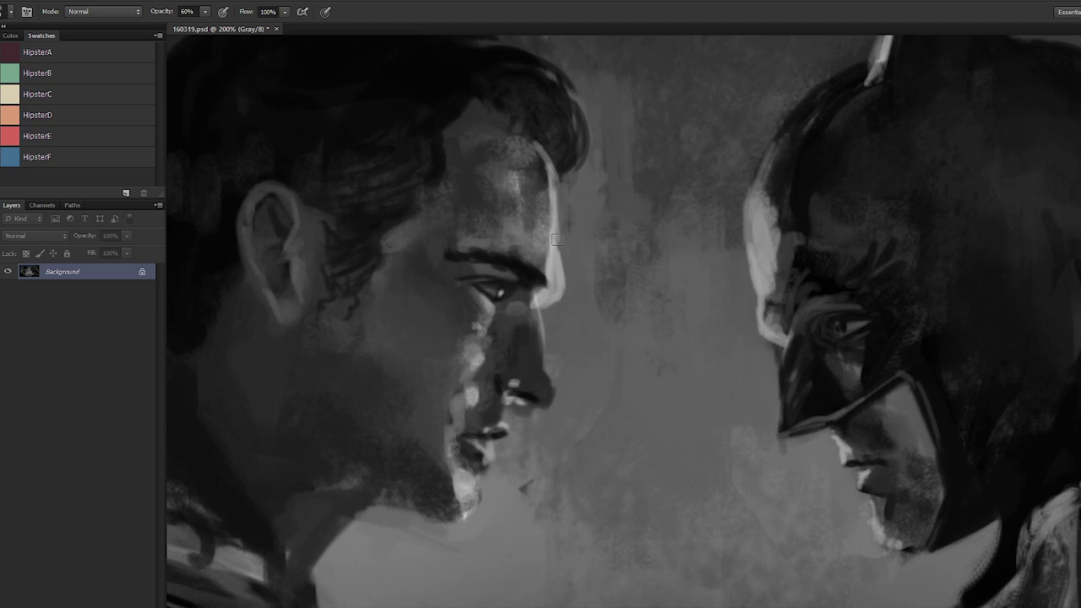
alt+click(572, 253)
drag(561, 233, 567, 281)
Step: Clean up the profile of Superman's nose and paint a bright rim light from the bridge around the tip
alt+click(529, 345)
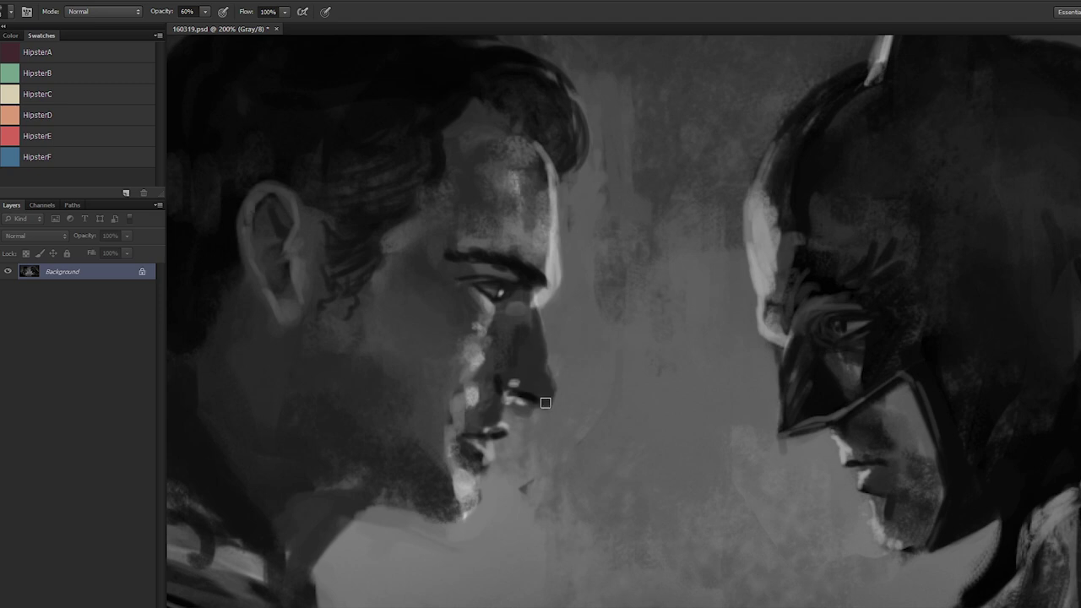
alt+click(551, 261)
alt+click(752, 271)
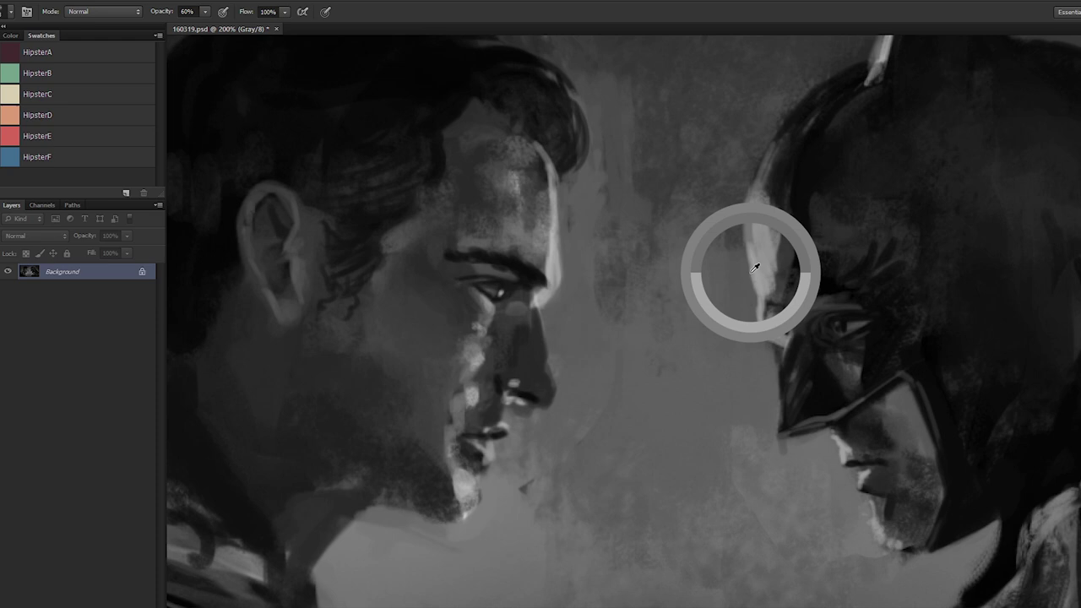
alt+shift+right_click(662, 198)
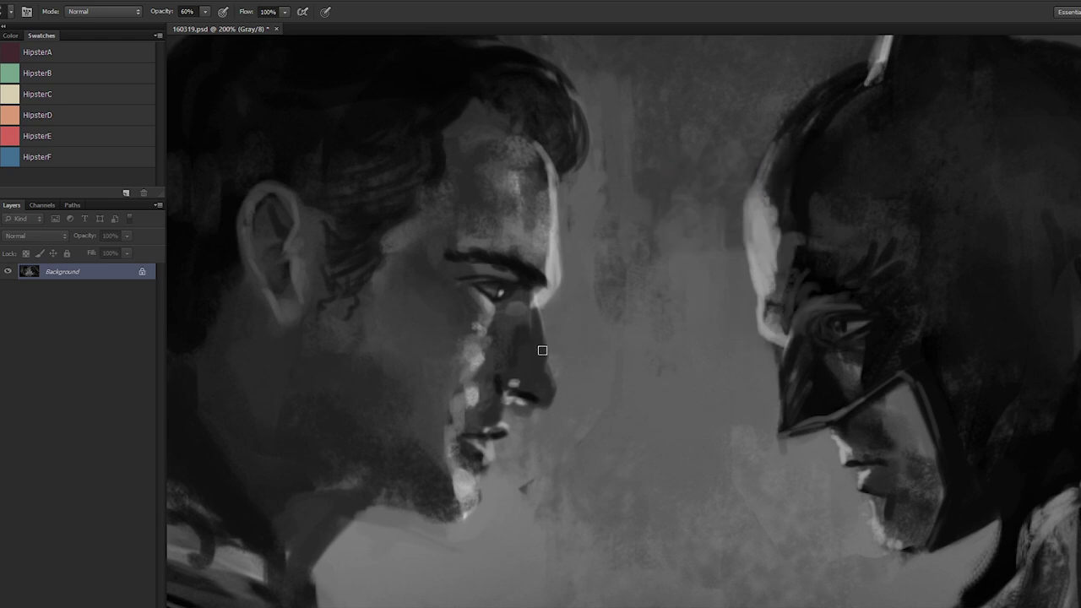
drag(542, 342, 545, 367)
mouse_move(540, 307)
mouse_down()
mouse_move(560, 388)
mouse_move(537, 407)
mouse_up()
Step: Blend the tip and wing of Superman's nose with sampled greys, adjusting the brush size
alt+click(530, 392)
key(bracketright)
key(bracketright)
alt+click(526, 375)
key(bracketleft)
Step: Merge the spotty highlights on Superman's cheek beside the nose into one soft light patch
mouse_move(464, 356)
alt+mouse_down()
mouse_move(475, 359)
mouse_move(468, 393)
alt+mouse_up()
alt+click(759, 249)
key(bracketright)
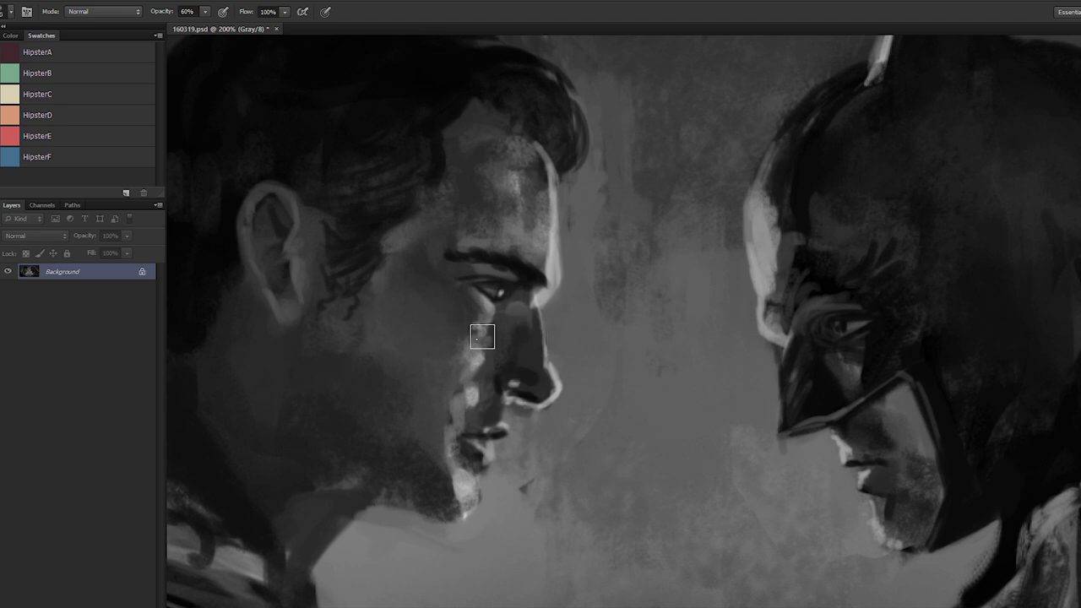
drag(482, 336, 475, 365)
key(bracketright)
key(bracketright)
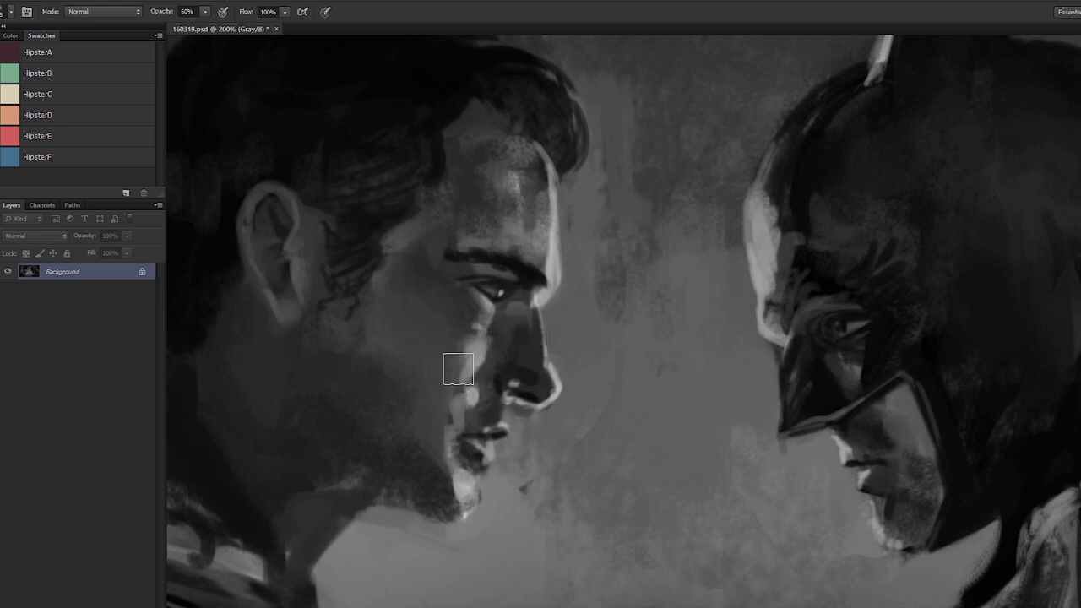
alt+click(445, 355)
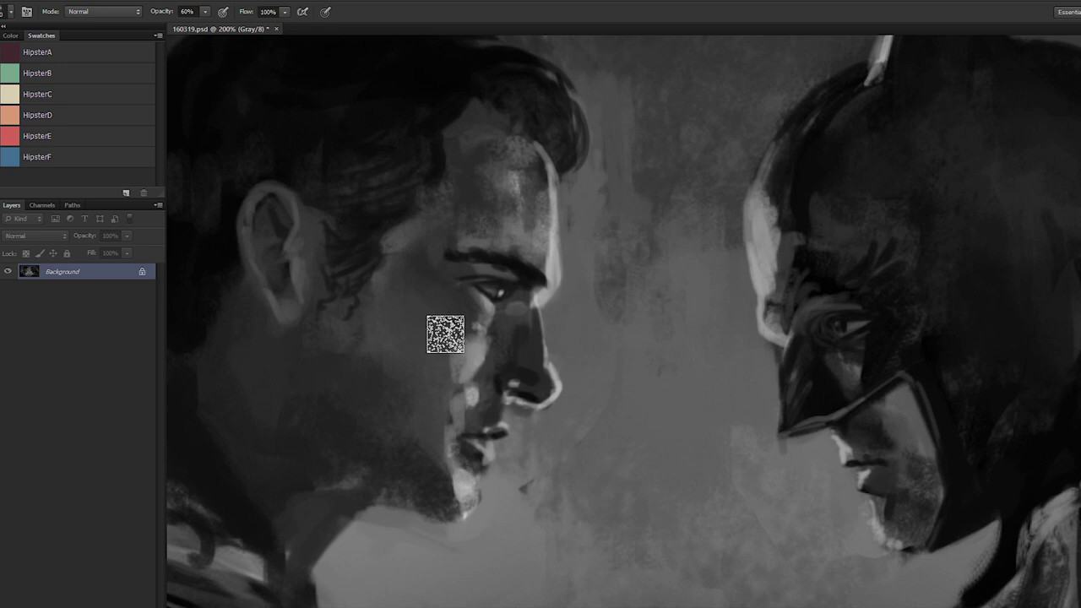
alt+click(458, 350)
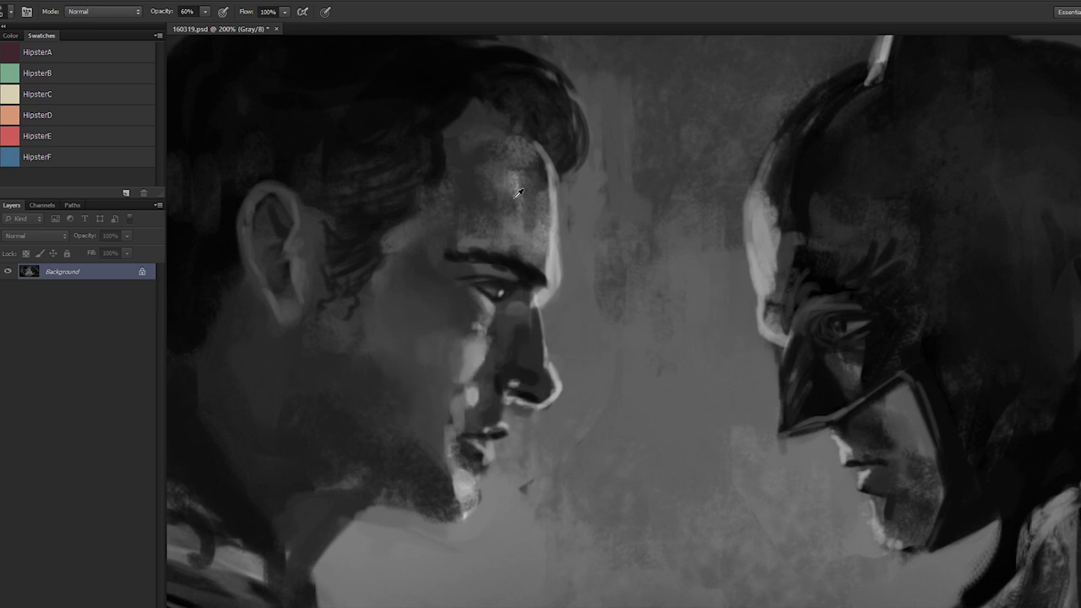
Step: Shape the shadow and highlight beneath Superman's eye with greys sampled around the lower lid
alt+click(464, 287)
alt+click(482, 293)
alt+click(484, 286)
key(])
key(])
key(])
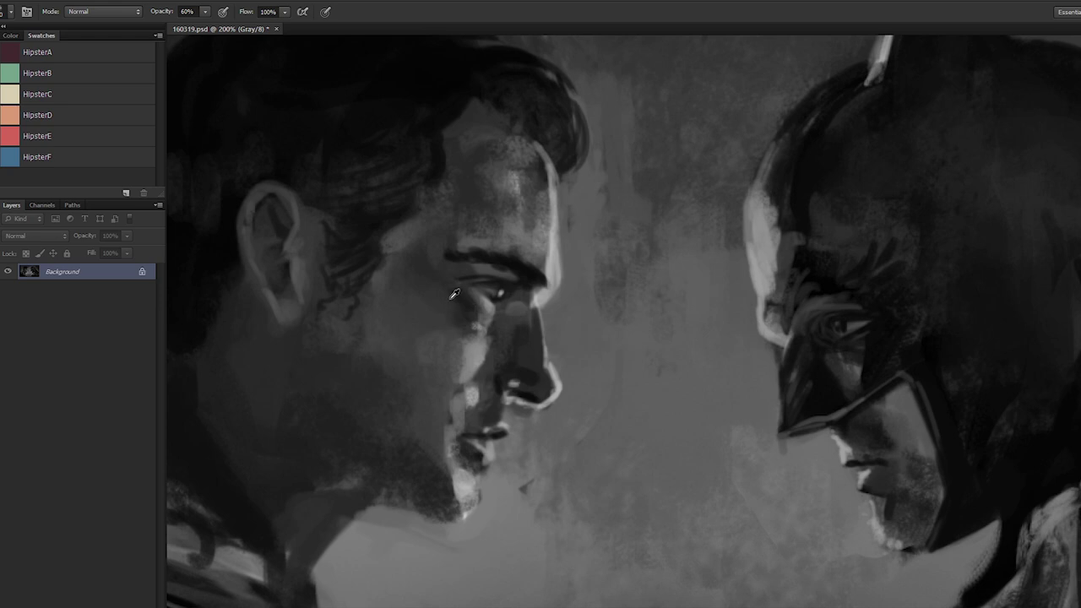
Step: Redefine the skin edge at Superman's temple and soften the hairline above his forehead
alt+click(453, 301)
drag(382, 249, 368, 281)
key(bracketright)
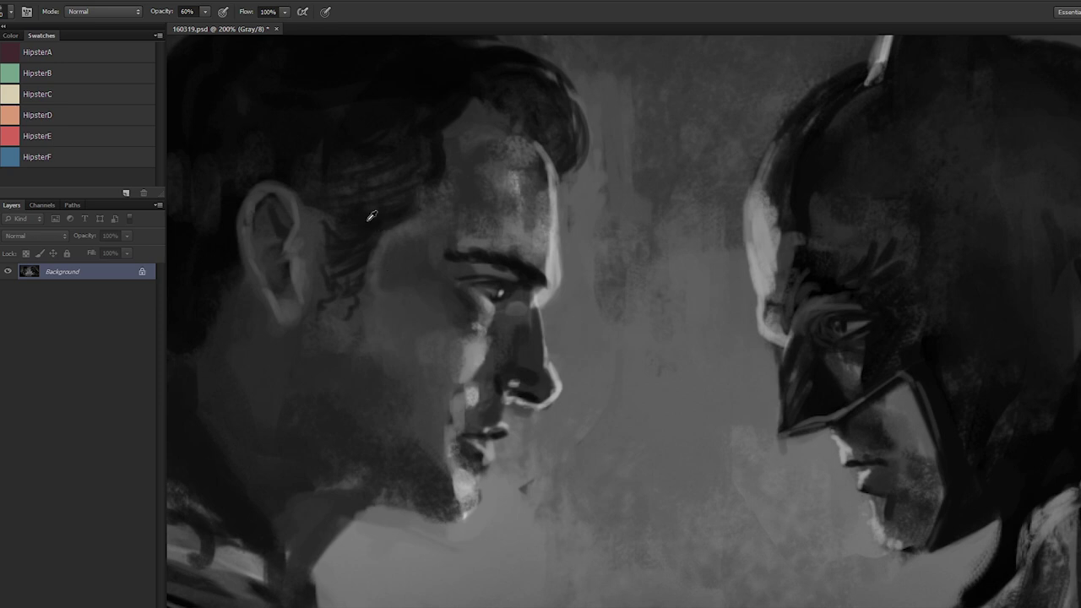
alt+click(436, 164)
alt+click(454, 149)
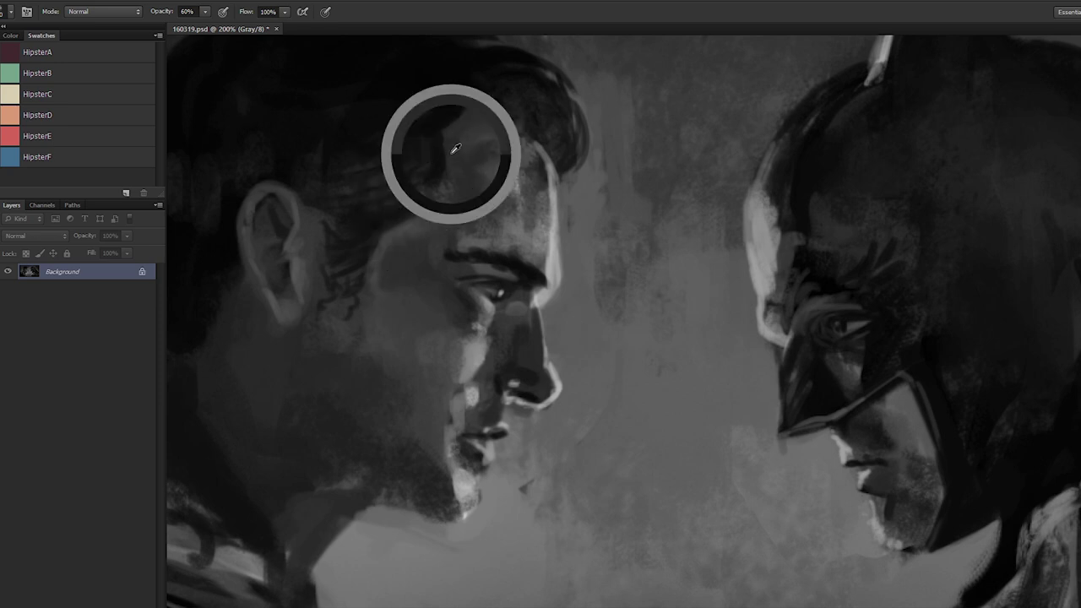
mouse_move(455, 148)
mouse_down()
mouse_move(447, 140)
mouse_move(438, 150)
mouse_up()
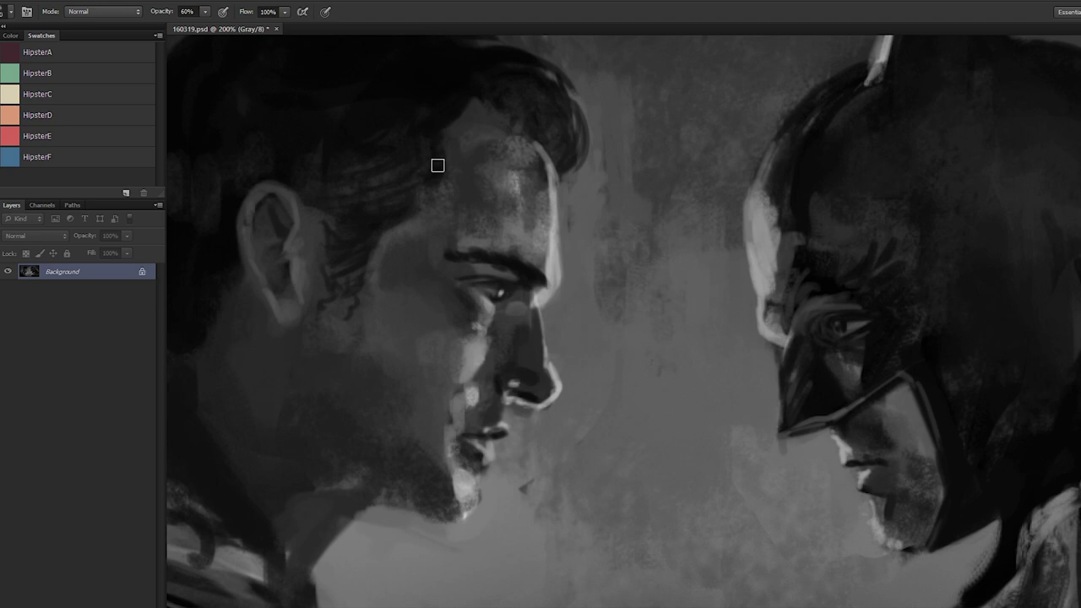
Step: Simplify Superman's sideburn and side hairline, blending stray strands into the cheek with sampled greys
alt+click(437, 166)
alt+click(395, 216)
alt+click(350, 284)
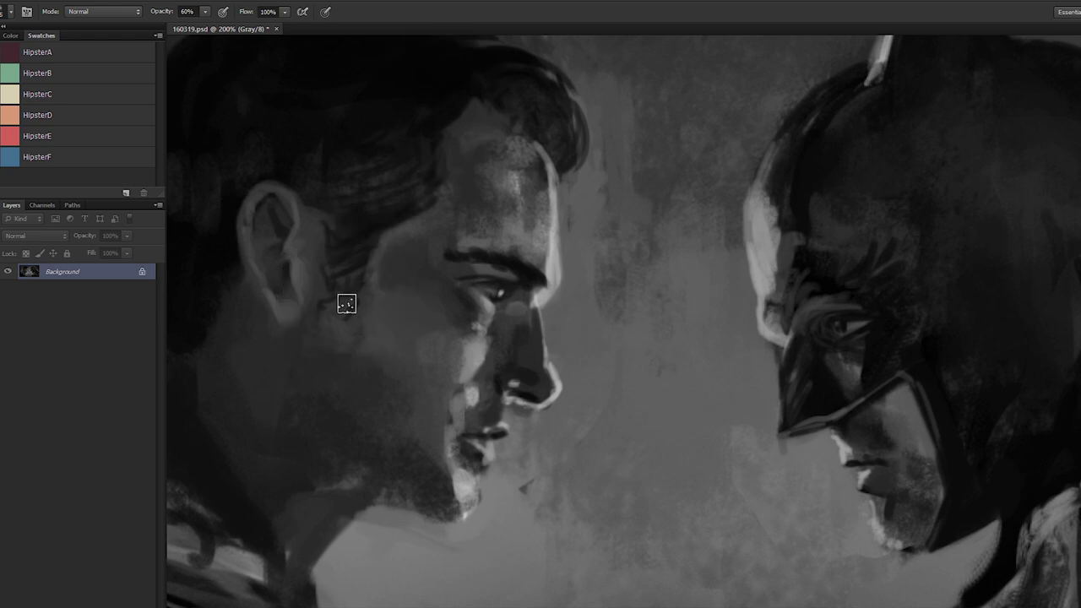
alt+click(327, 288)
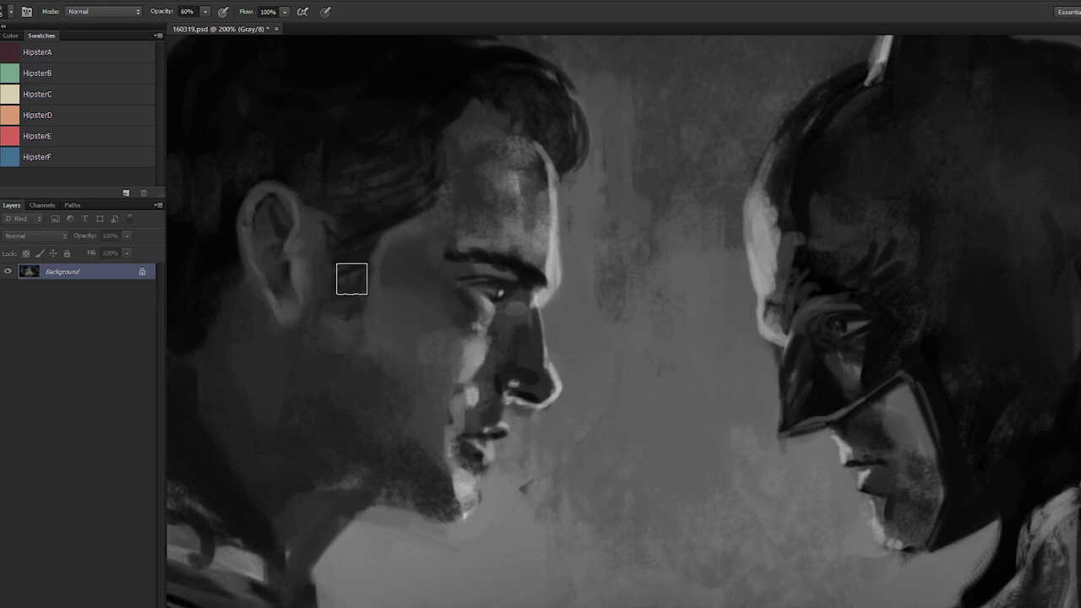
Step: Check the whole painting's values and composition at thumbnail size and at 100% zoom
key(ctrl+minus)
key(ctrl+minus)
key(ctrl+minus)
key(ctrl+minus)
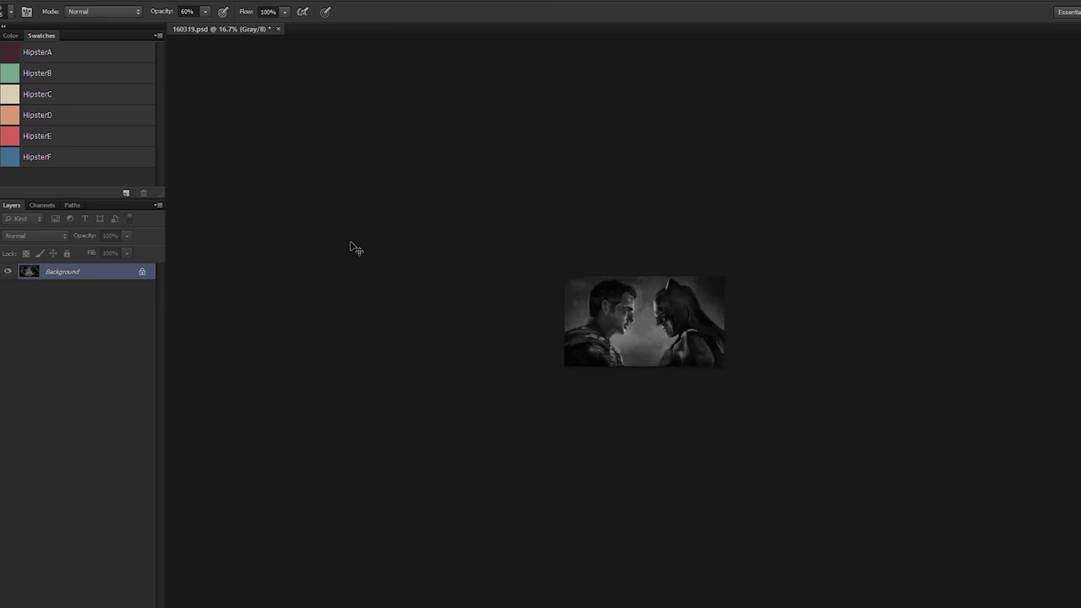
key(ctrl+plus)
key(ctrl+plus)
key(ctrl+plus)
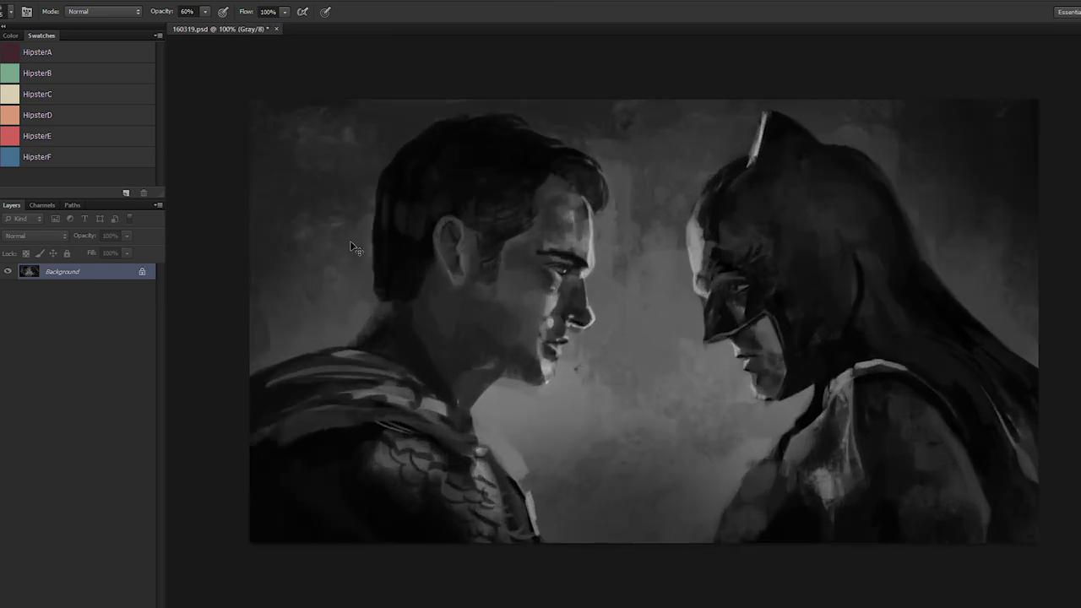
key(ctrl+minus)
key(ctrl+plus)
Step: Soften and reshape the bright highlight on Batman's chest with a larger brush and sampled greys
alt+click(827, 482)
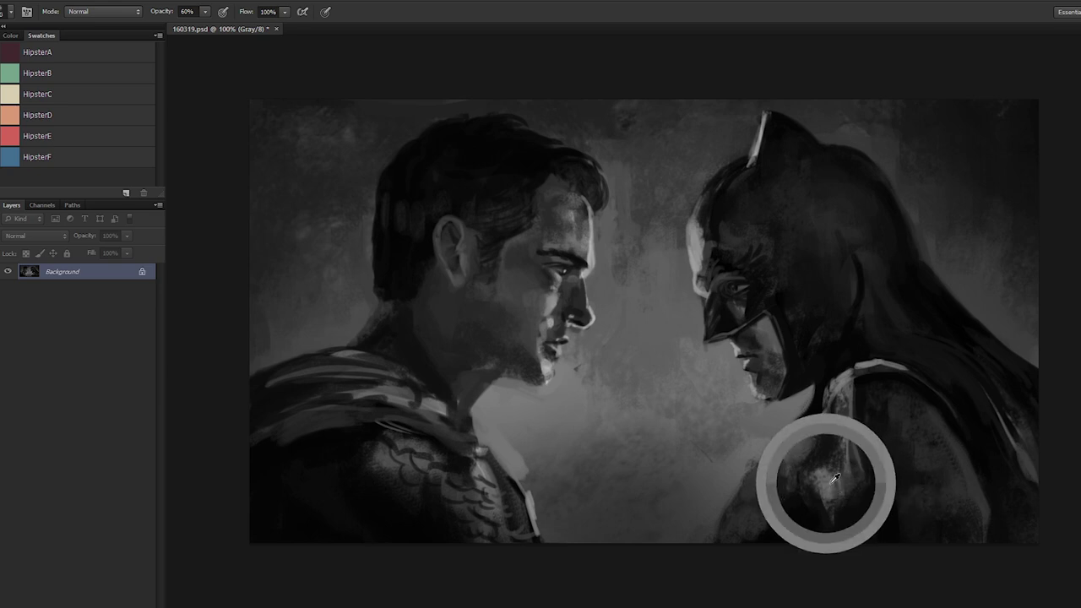
key(bracketright)
key(bracketright)
key(bracketright)
key(bracketright)
mouse_move(843, 455)
mouse_down()
mouse_move(836, 421)
mouse_move(820, 470)
mouse_up()
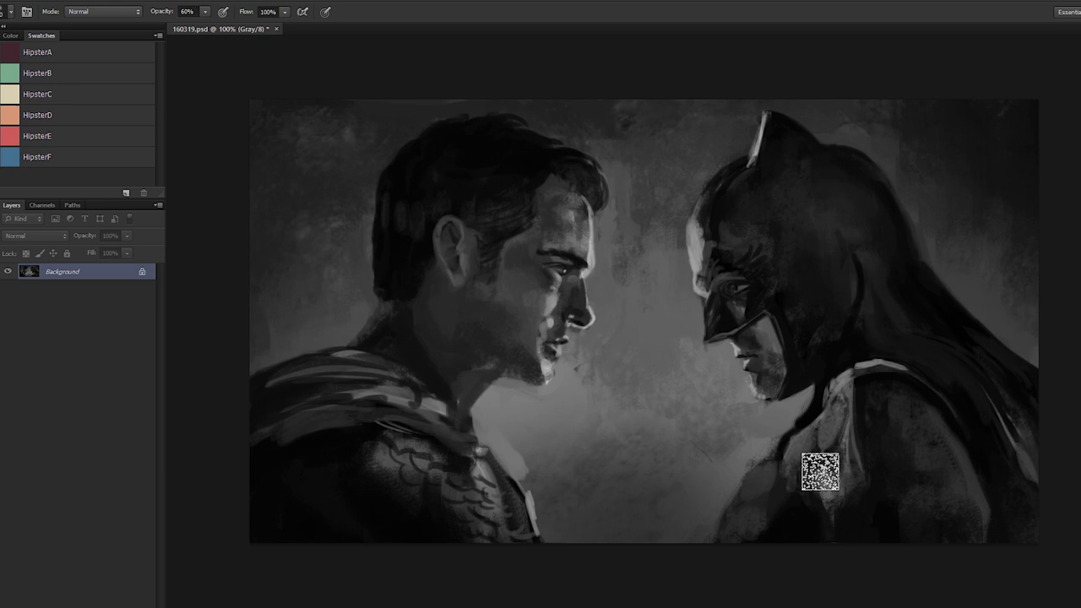
alt+click(830, 453)
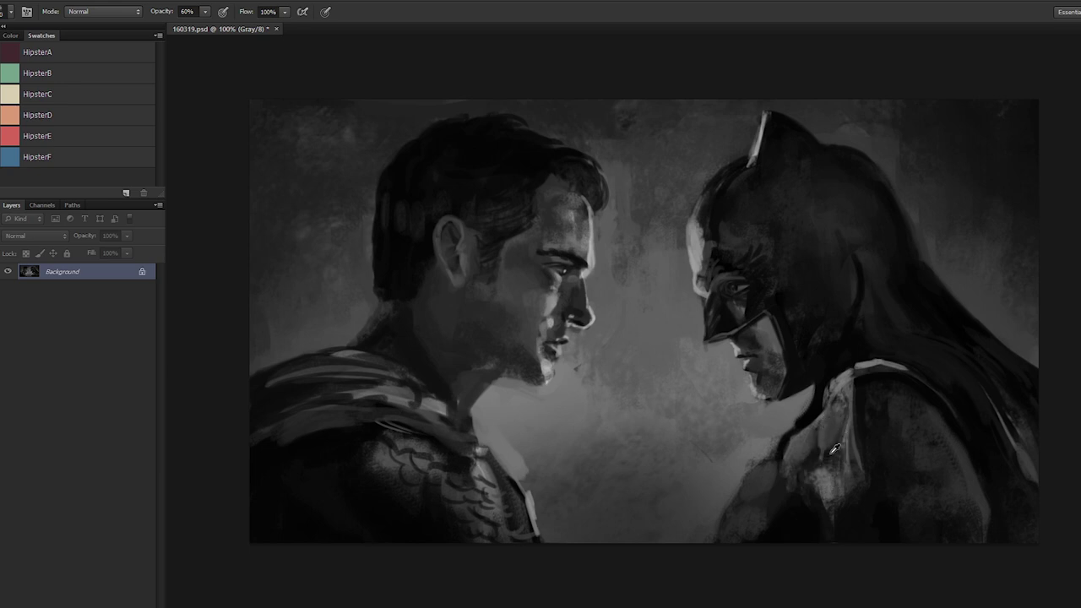
drag(839, 416, 826, 473)
Step: Tone down Batman's shoulder and chest highlights with sampled greys, using 30% and 60% brush opacity
alt+click(843, 376)
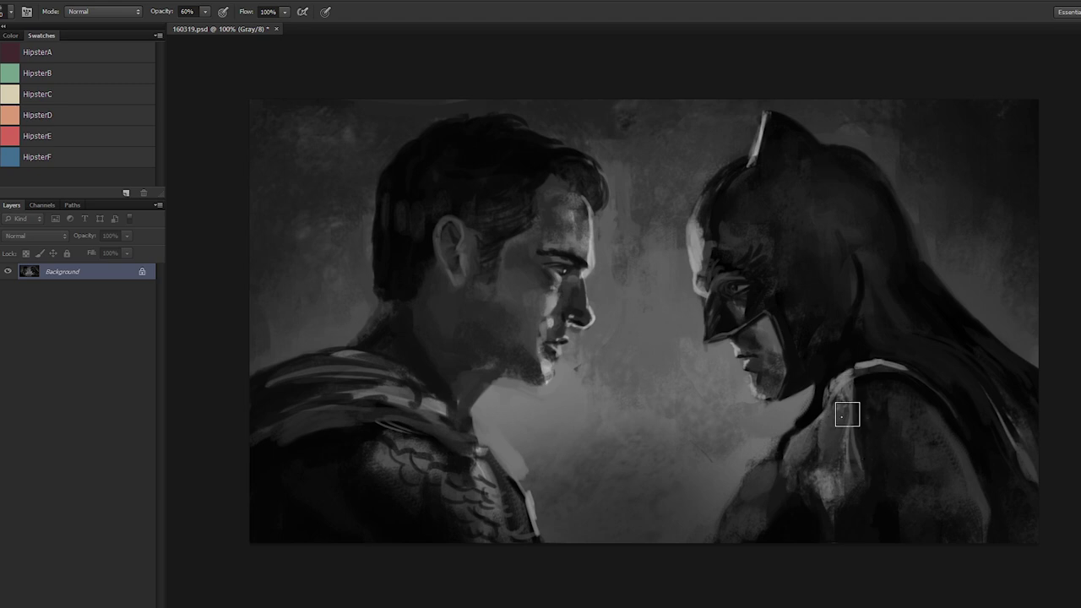
alt+click(824, 378)
alt+click(865, 395)
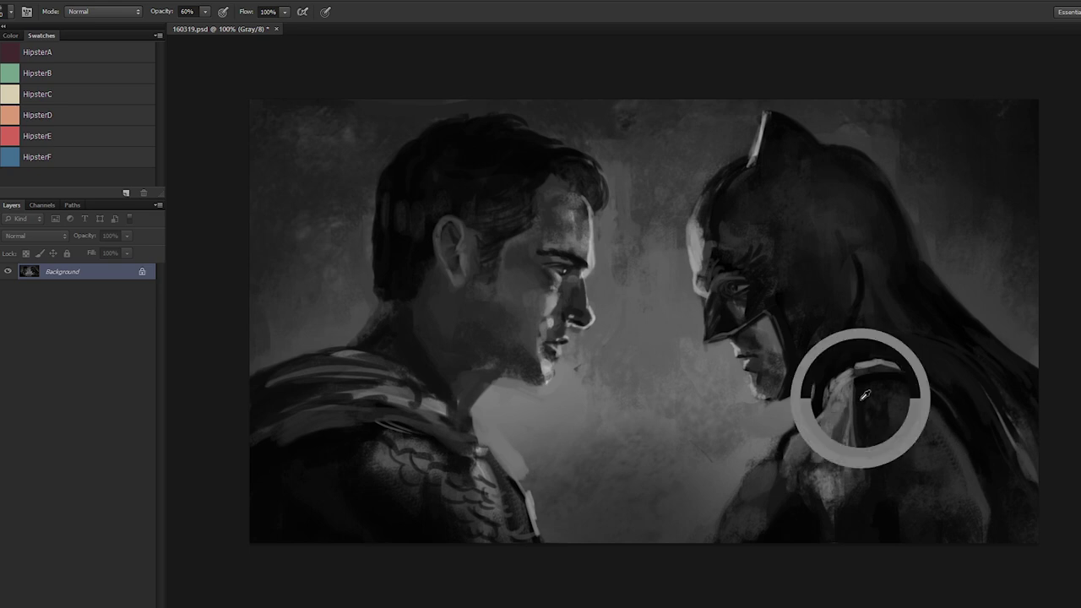
key(3)
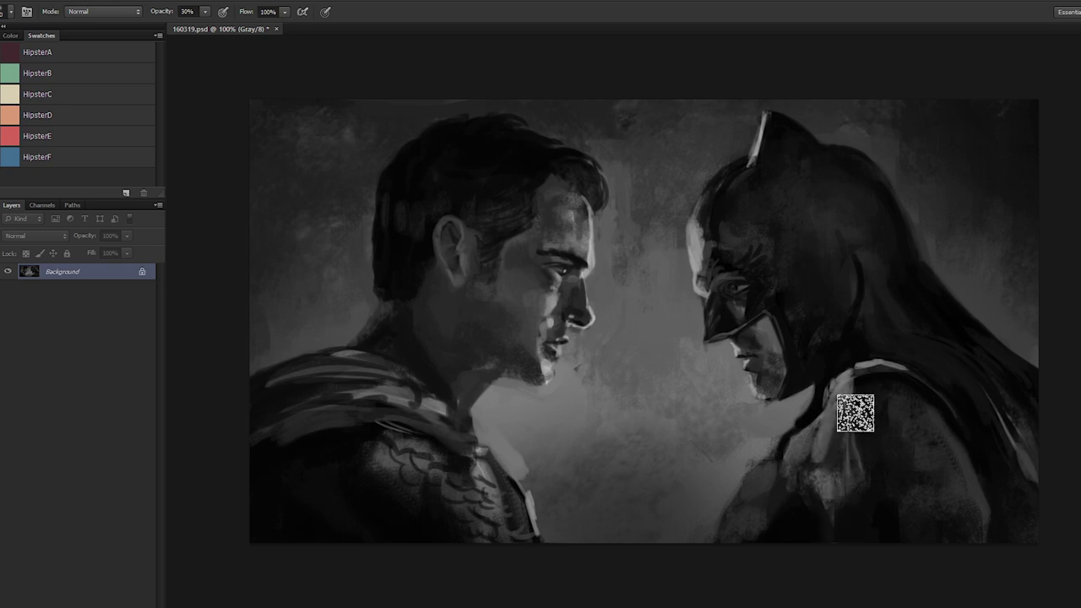
key(6)
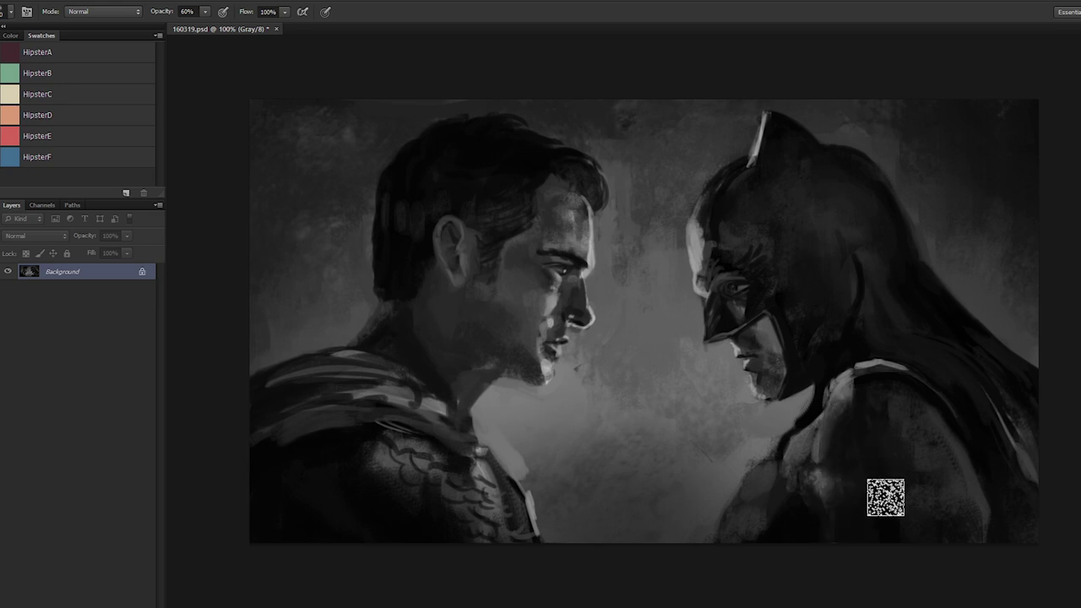
Step: Tone down Batman's upper arm and blend the dark shoulder area of Superman's suit with sampled greys
alt+click(968, 476)
drag(944, 508, 921, 505)
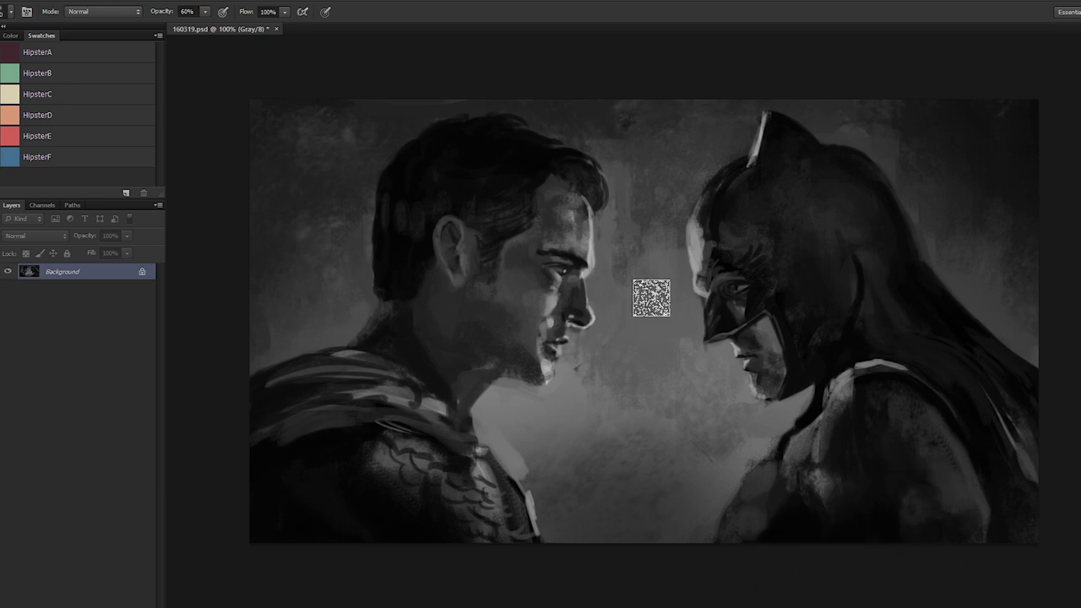
alt+click(361, 477)
alt+click(381, 475)
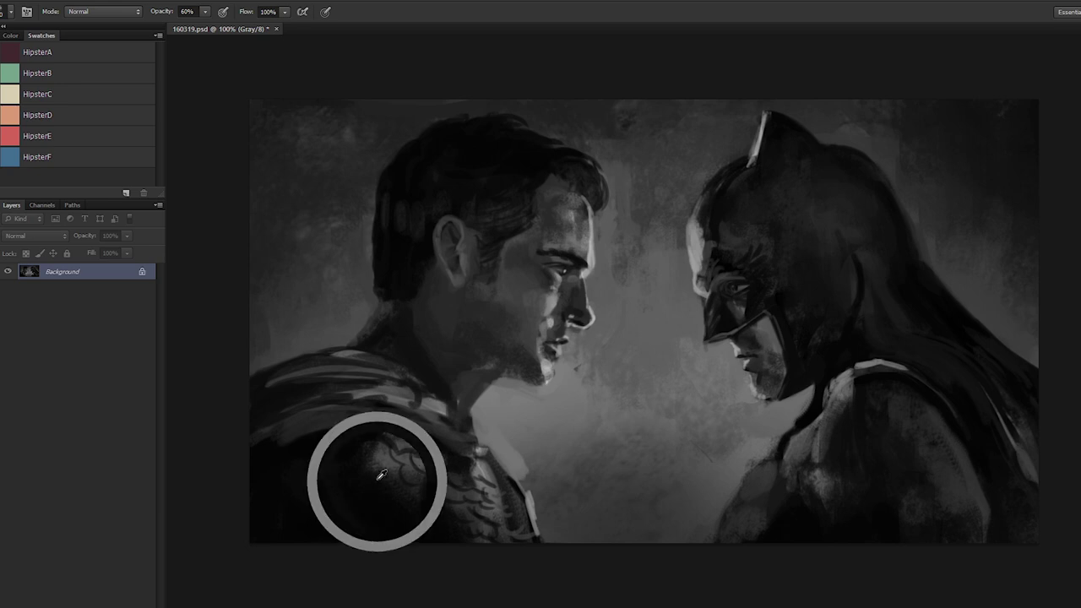
alt+click(378, 457)
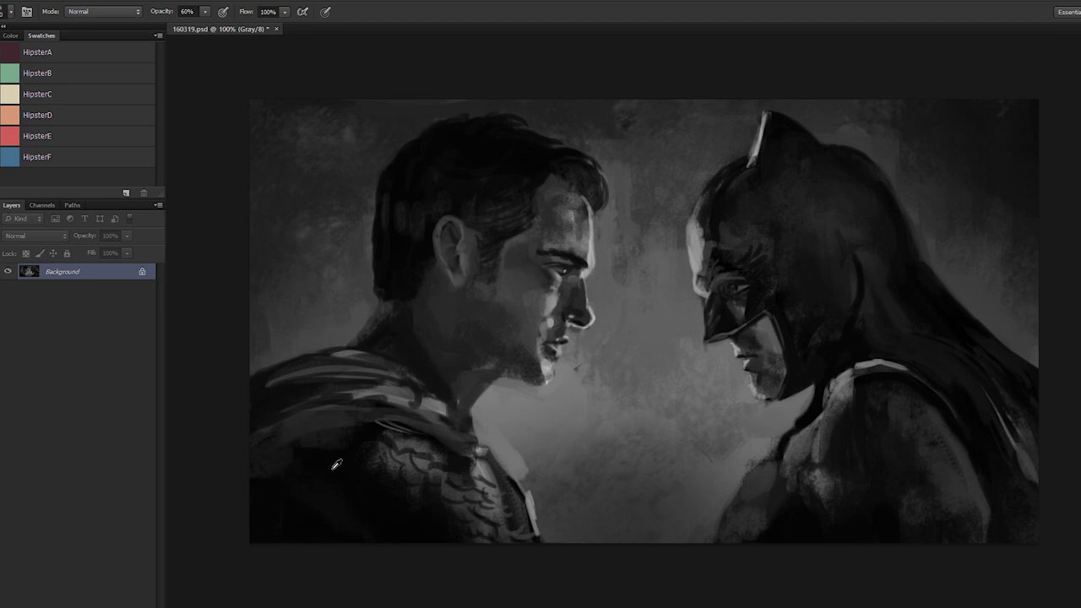
Step: Add a new layer and paint a small cluster of dark curved scale strokes between the figures with a smaller brush
key([)
key([)
key(ctrl+shift+n)
key(Return)
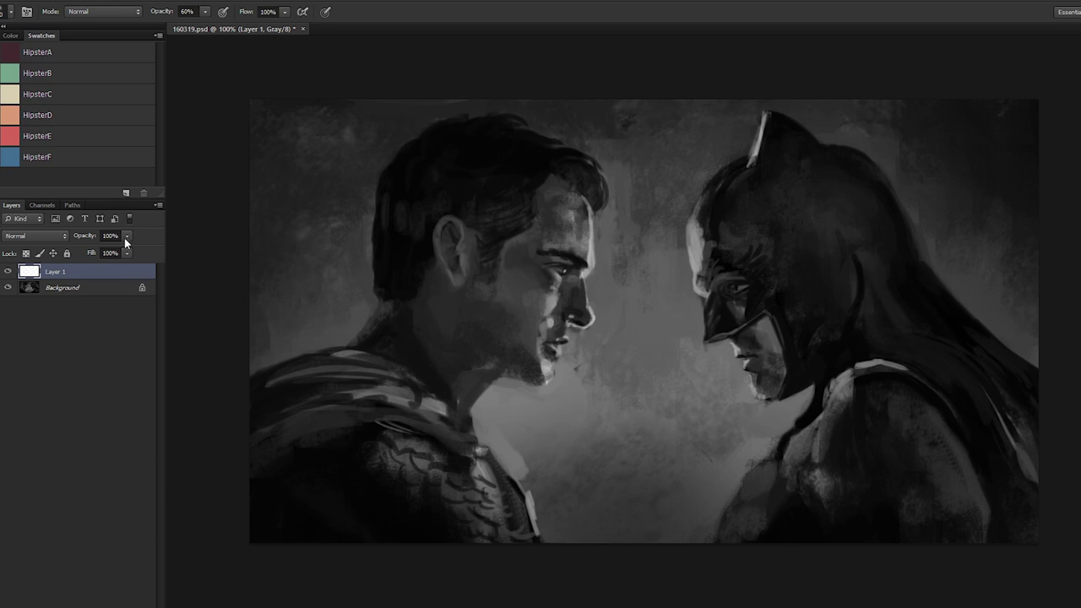
key(bracketleft)
key(bracketleft)
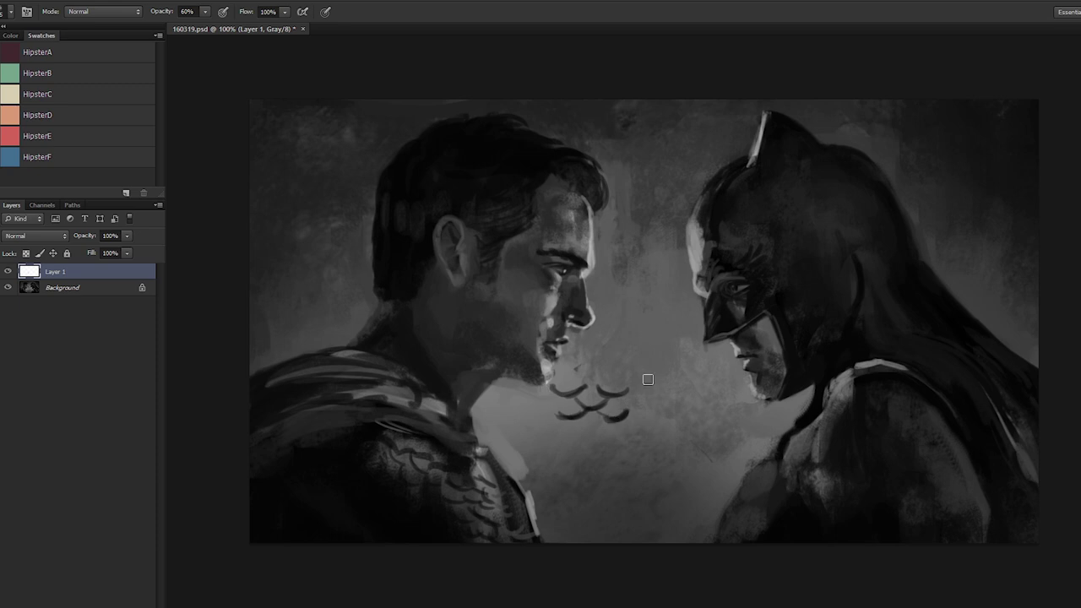
Step: Duplicate the scale strokes upward into a larger patch between the two faces and merge the copies into one layer
mouse_move(616, 400)
mouse_down()
mouse_move(720, 390)
mouse_move(684, 398)
mouse_move(638, 317)
mouse_move(621, 319)
mouse_move(652, 321)
mouse_move(660, 303)
mouse_move(742, 314)
mouse_move(751, 302)
mouse_move(631, 273)
mouse_move(684, 270)
mouse_move(673, 279)
mouse_up()
key(ctrl+e)
key(ctrl+e)
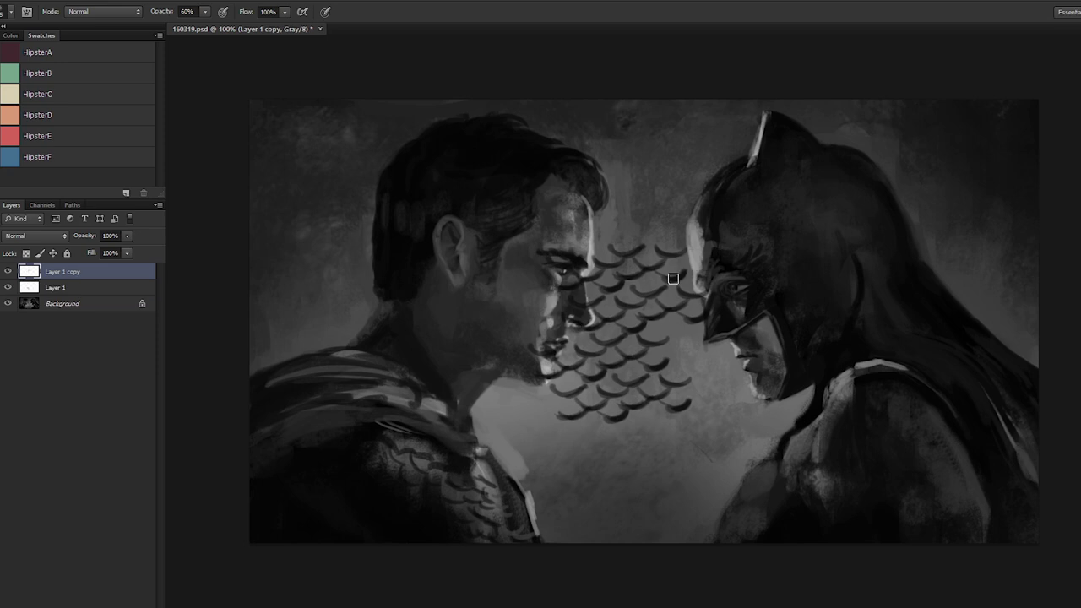
mouse_move(638, 337)
mouse_down()
mouse_move(608, 177)
mouse_move(591, 205)
mouse_move(610, 240)
mouse_up()
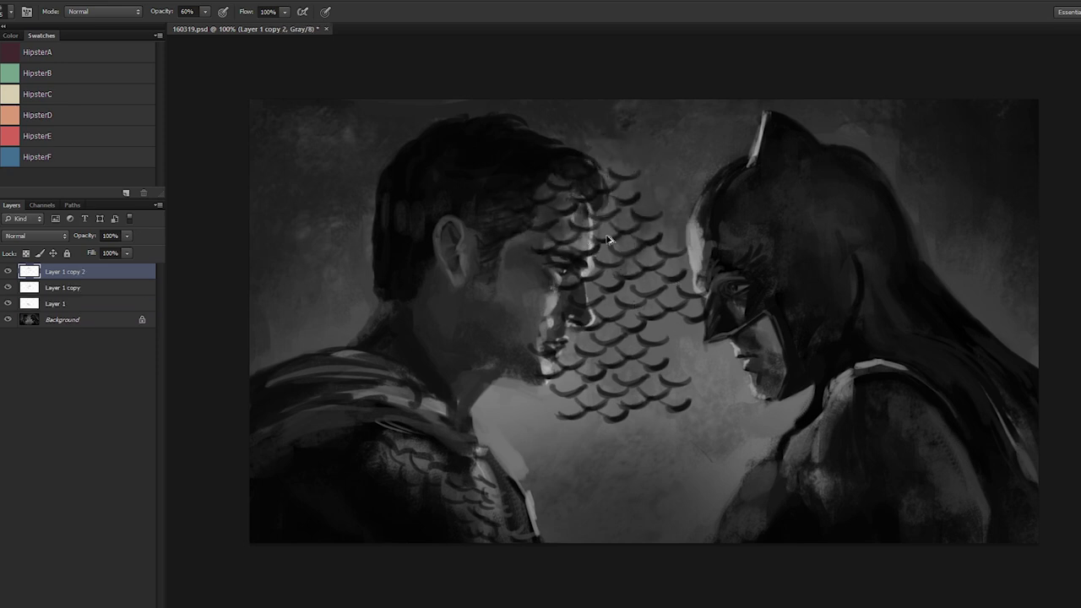
key(ctrl+e)
key(ctrl+e)
Step: Place copies of the scale patch over Batman's chest and over Superman's shoulder, merging them into Layer 1
mouse_move(769, 289)
mouse_down()
mouse_move(868, 396)
mouse_move(820, 372)
mouse_move(834, 433)
mouse_move(849, 436)
mouse_move(846, 420)
mouse_up()
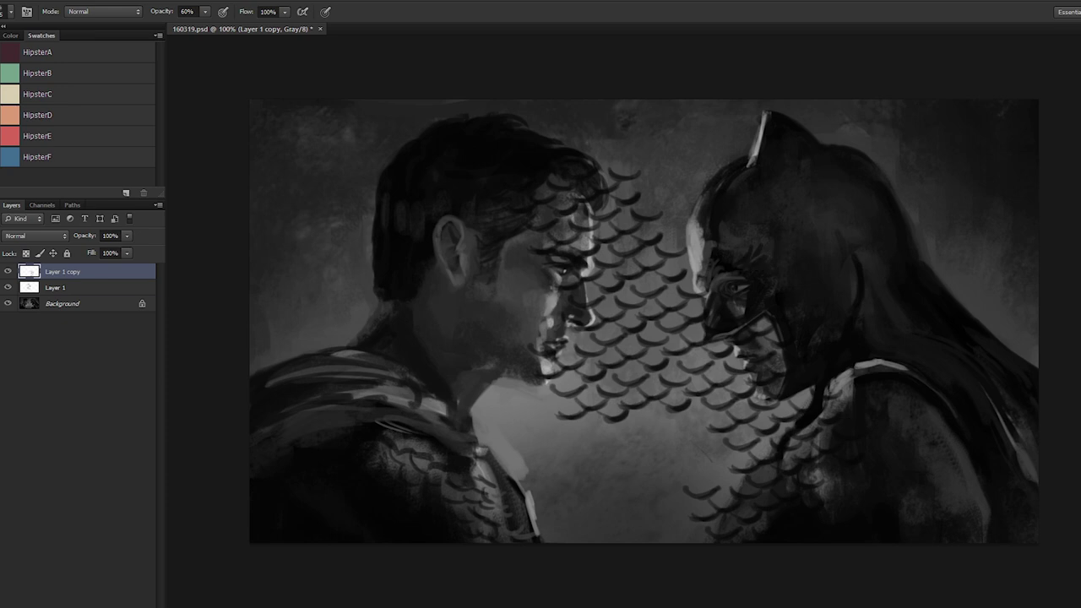
key(ctrl+e)
key(ctrl+r)
key(ctrl+r)
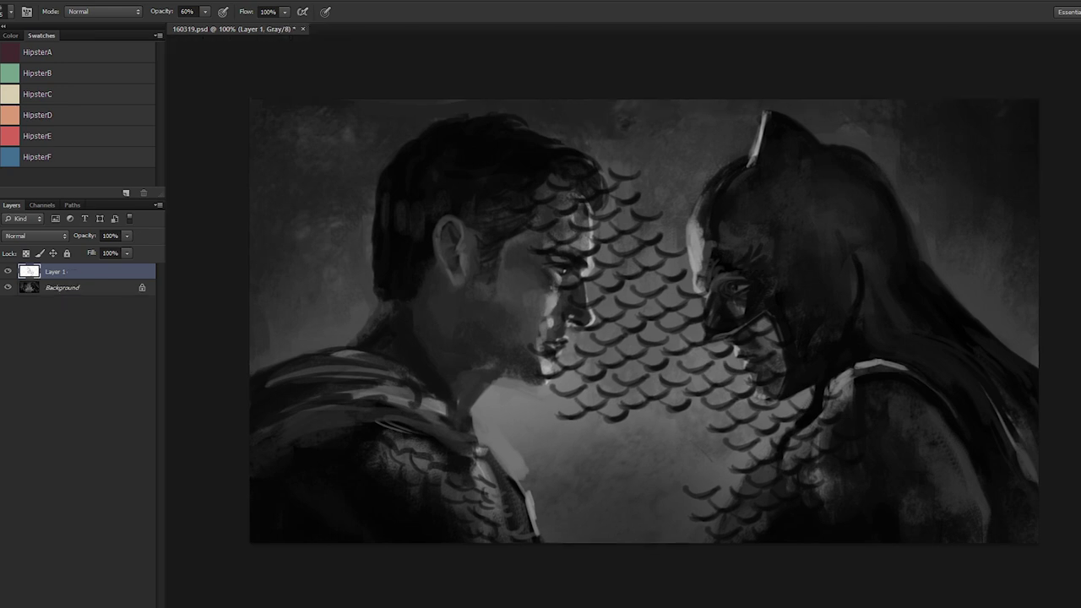
key(ctrl+e)
key(ctrl+z)
drag(832, 370, 544, 433)
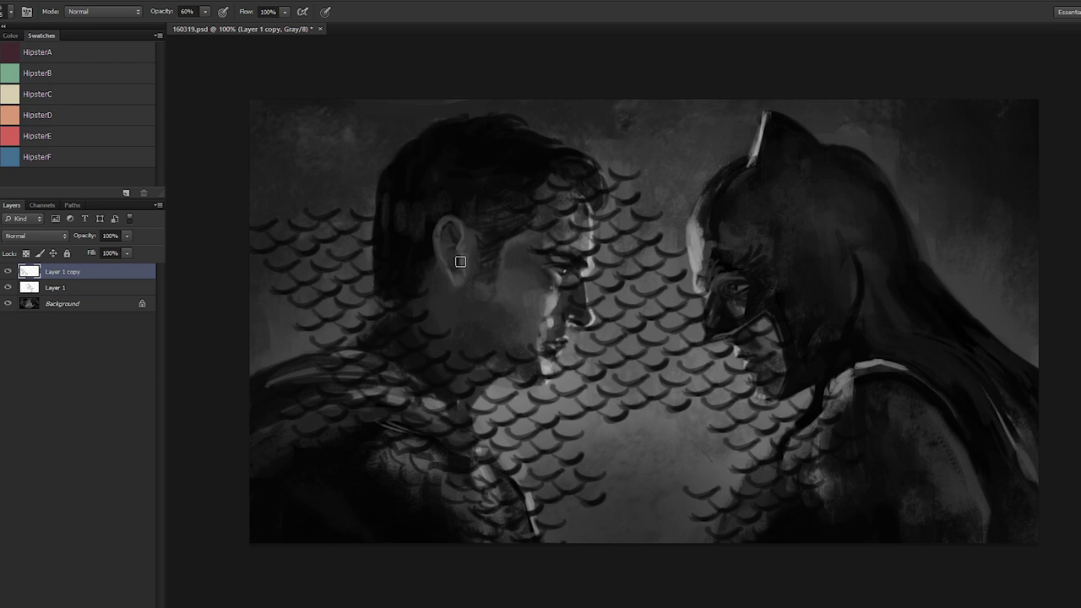
key(ctrl+e)
key(ctrl+minus)
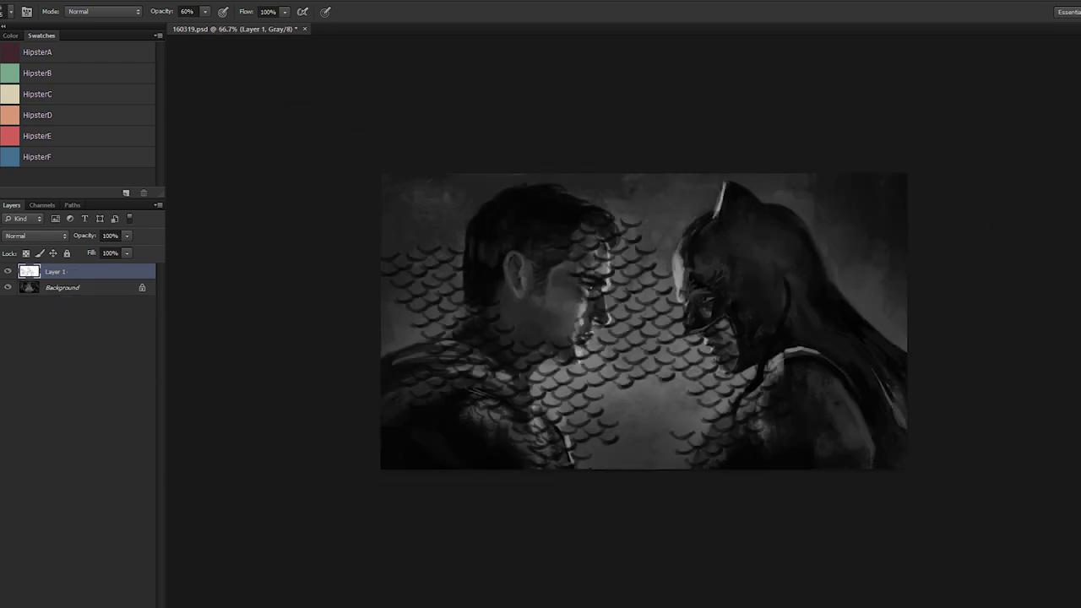
Step: Invert the scale strokes to white and duplicate the patch repeatedly to cover more of the canvas
key(ctrl+i)
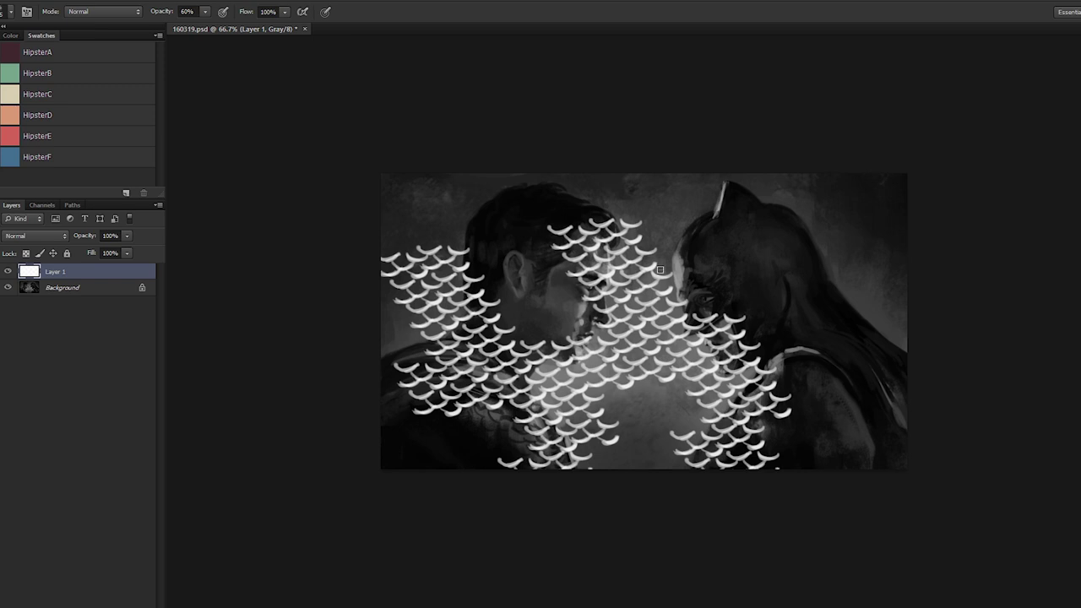
drag(631, 319, 782, 88)
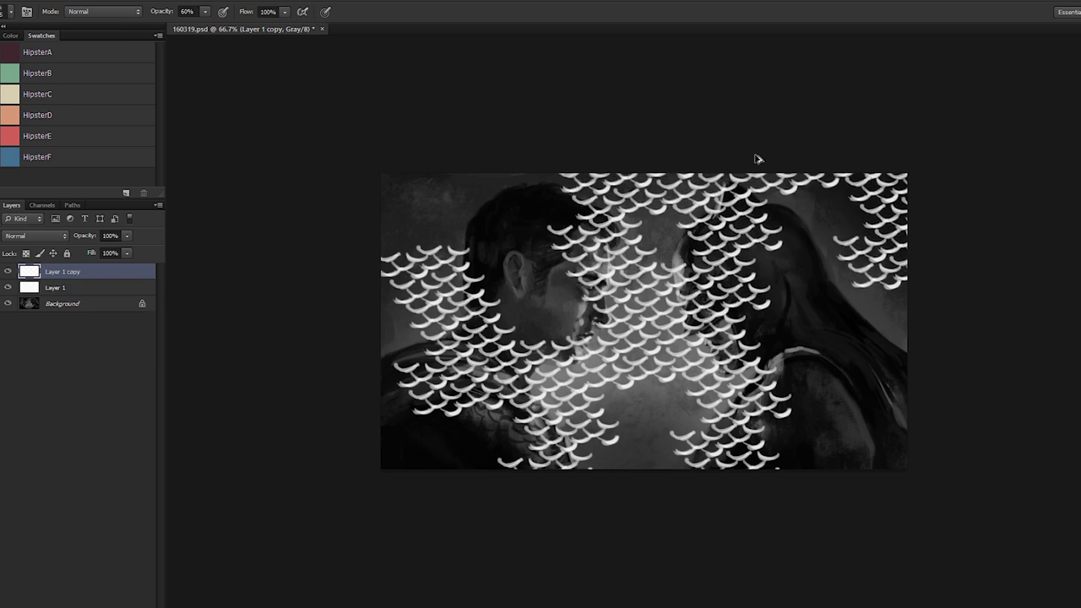
drag(758, 159, 295, 193)
key(ctrl+j)
drag(470, 177, 402, 514)
key(ctrl+j)
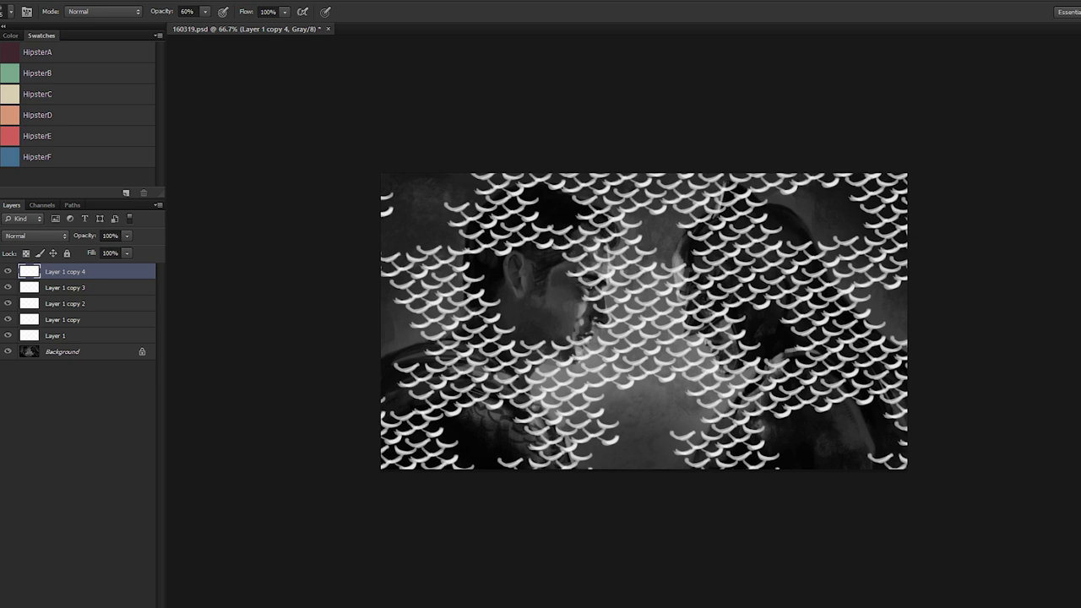
Step: Merge all the scale copies into Layer 1 and invert the strokes back to dark
key(ctrl+e)
key(ctrl+e)
key(ctrl+e)
key(ctrl+e)
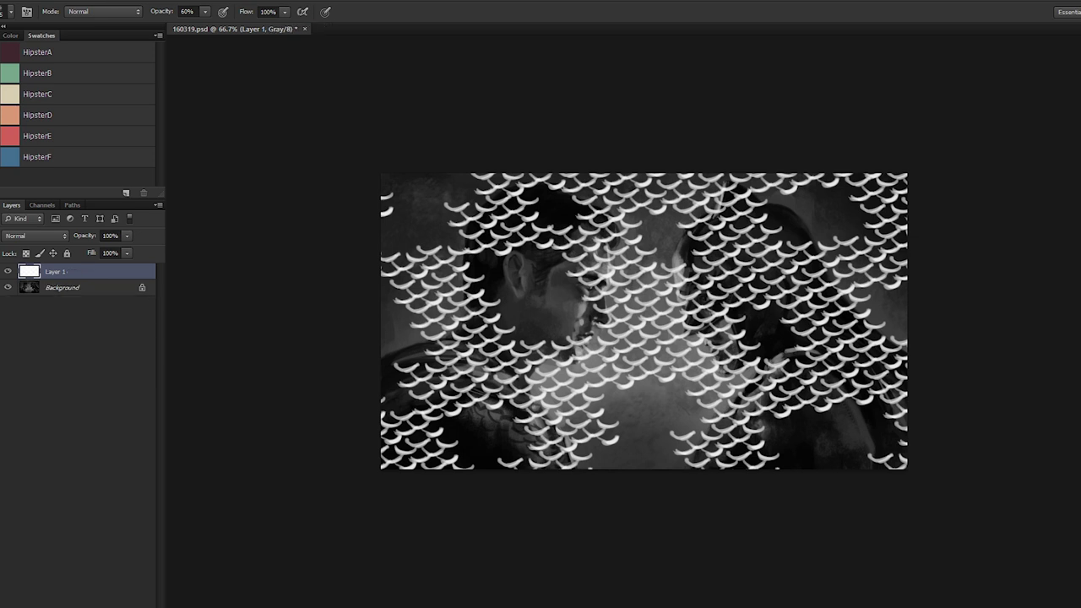
key(ctrl+i)
Step: Examine the scale pattern over the whole painting at several zoom levels
key(ctrl+minus)
key(ctrl+minus)
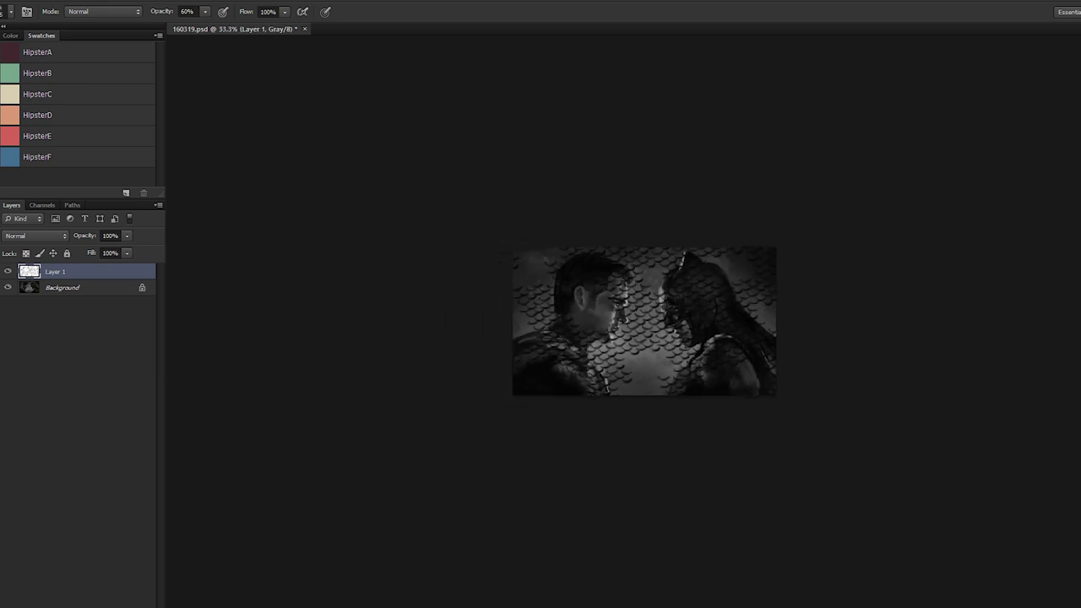
key(ctrl+plus)
key(ctrl+plus)
key(ctrl+plus)
key(ctrl+plus)
key(ctrl+minus)
key(ctrl+minus)
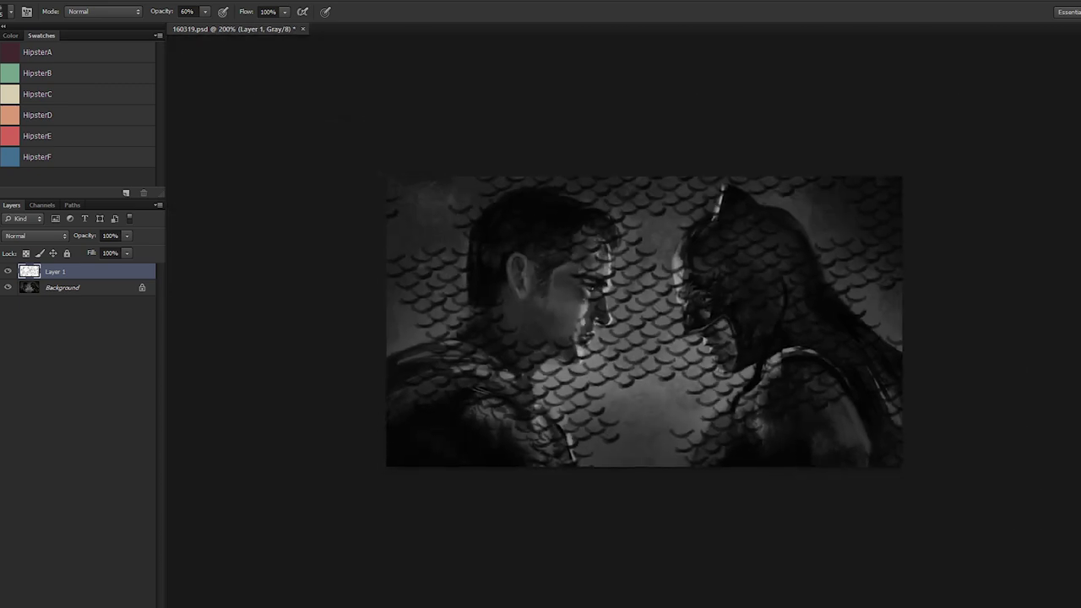
key(ctrl+minus)
key(ctrl+plus)
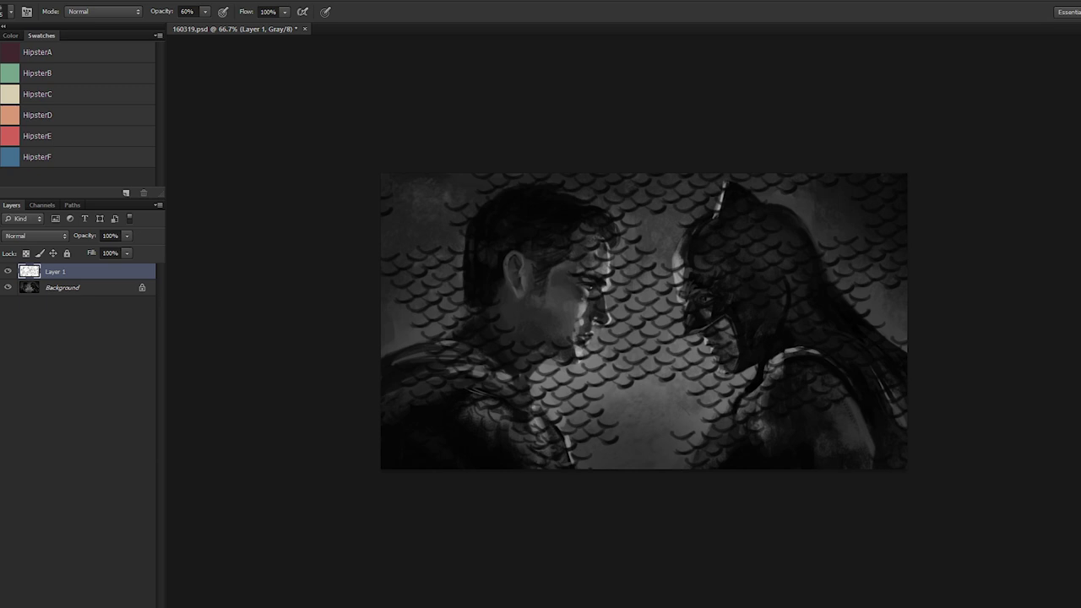
Step: Duplicate the scale pattern layer, name the copy "archive" and hide it as a backup
key(ctrl+j)
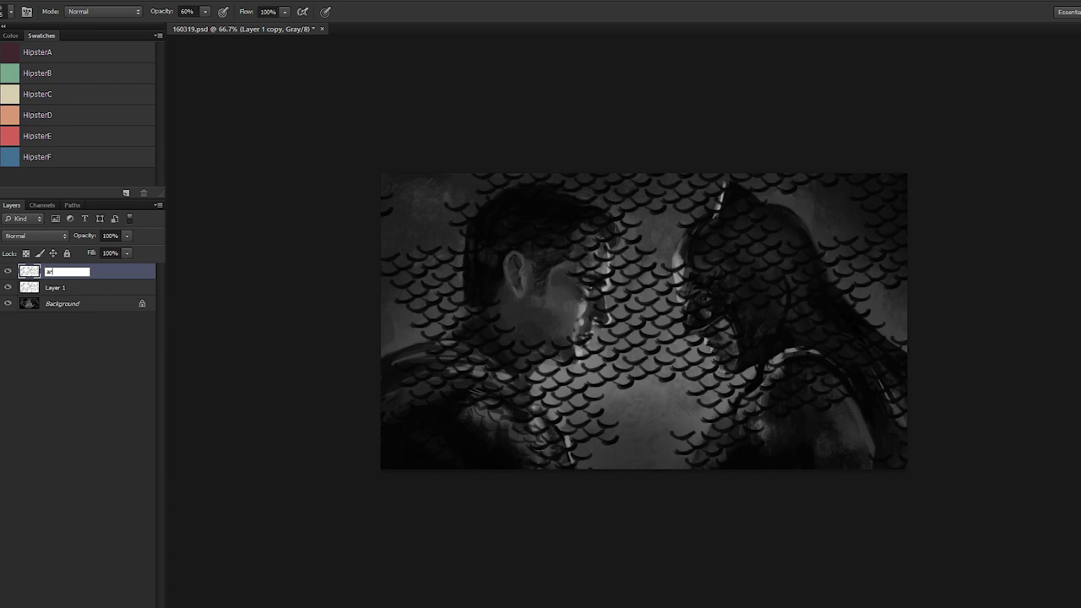
key(Return)
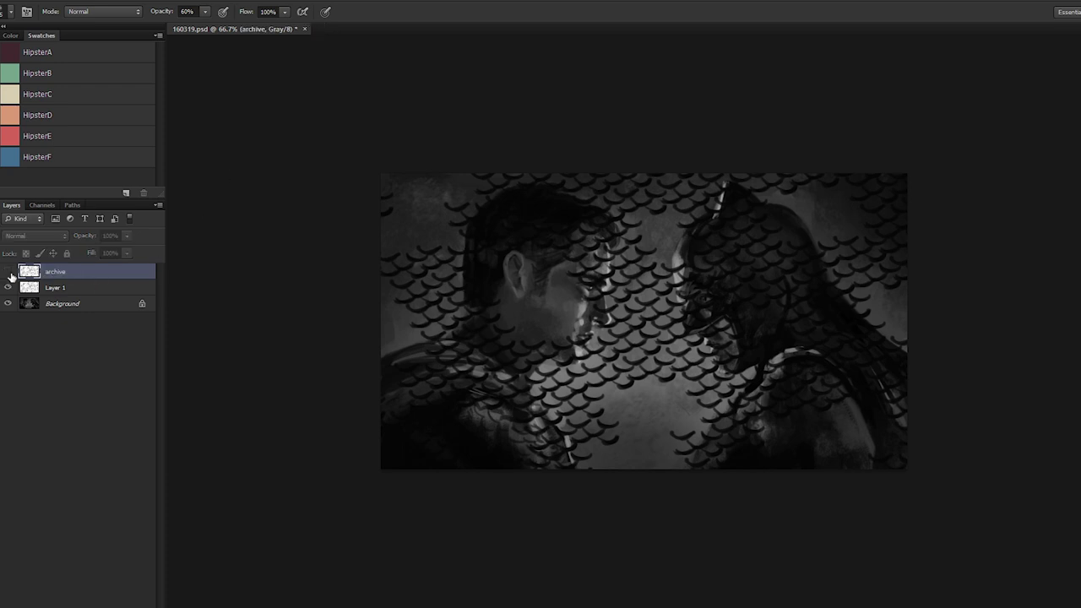
click(8, 271)
Step: Nudge the scale pattern on Layer 1 one pixel to the right with Free Transform and apply it
click(70, 289)
key(v)
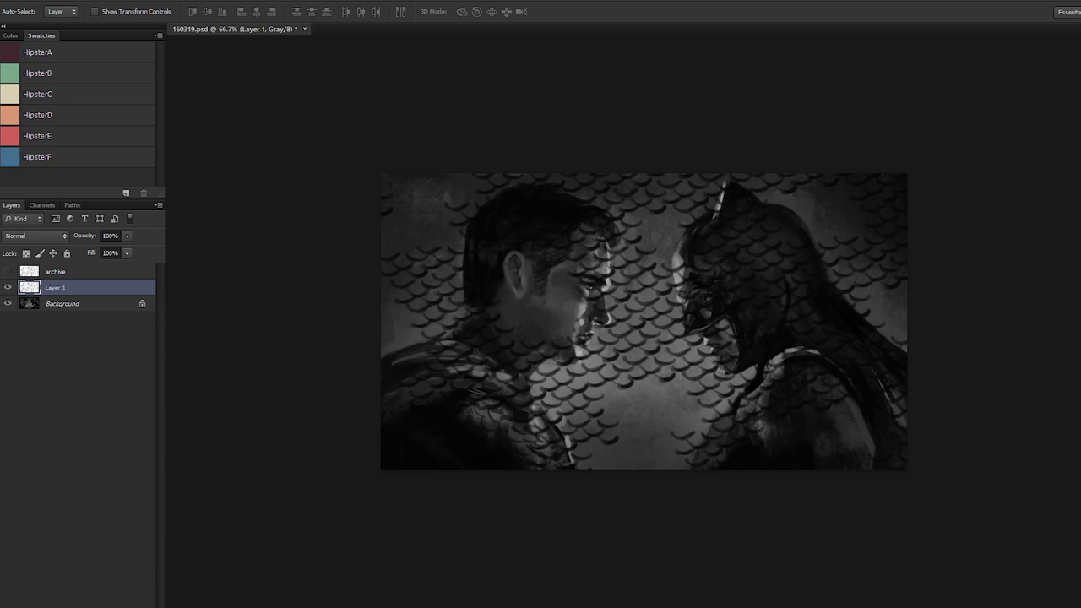
key(ctrl+1)
key(ctrl+t)
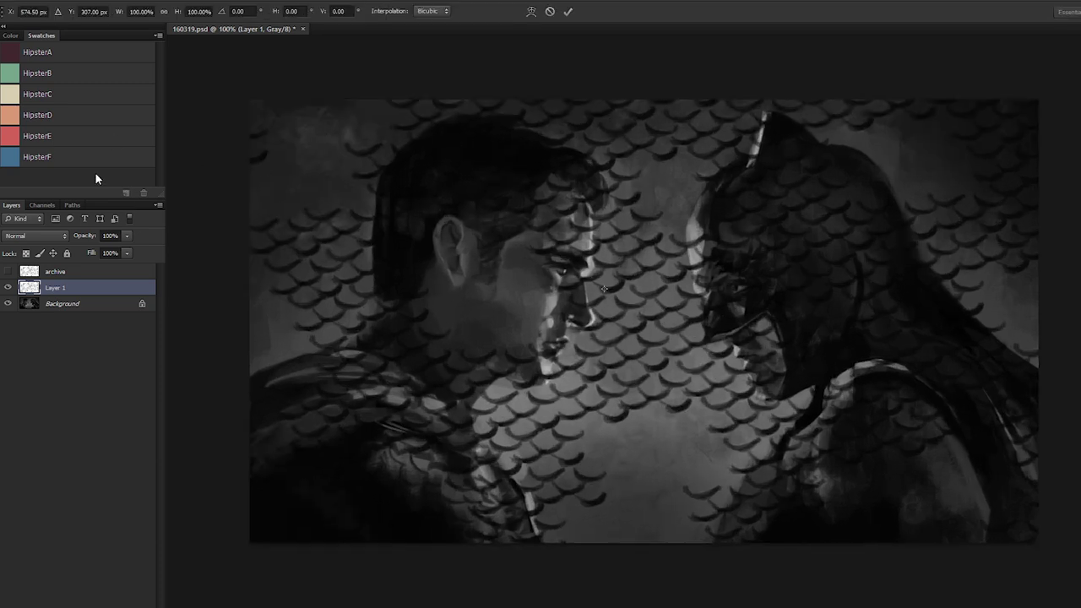
key(Right)
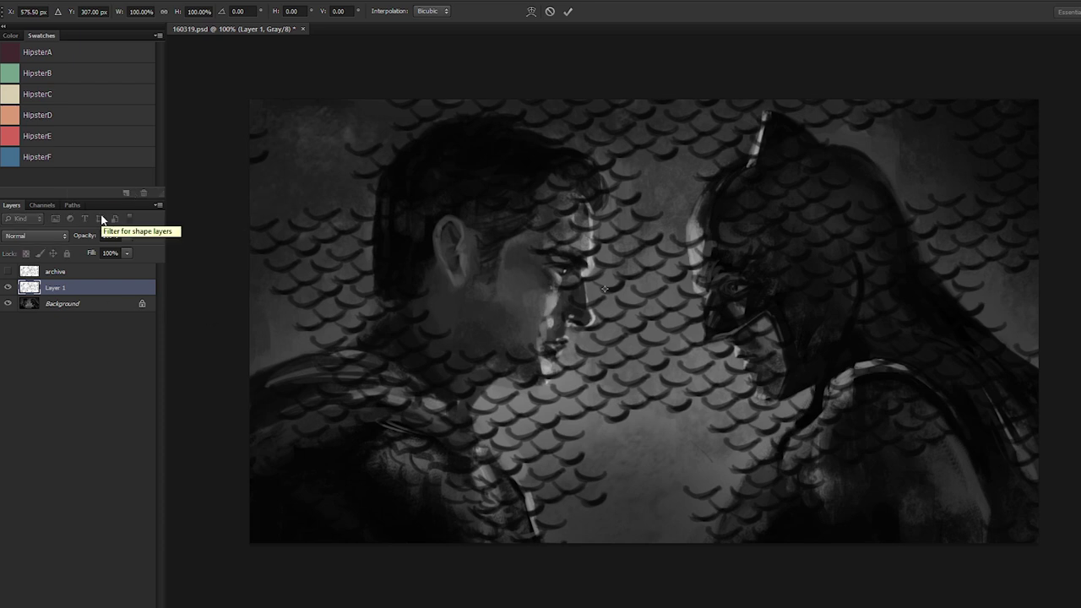
click(43, 184)
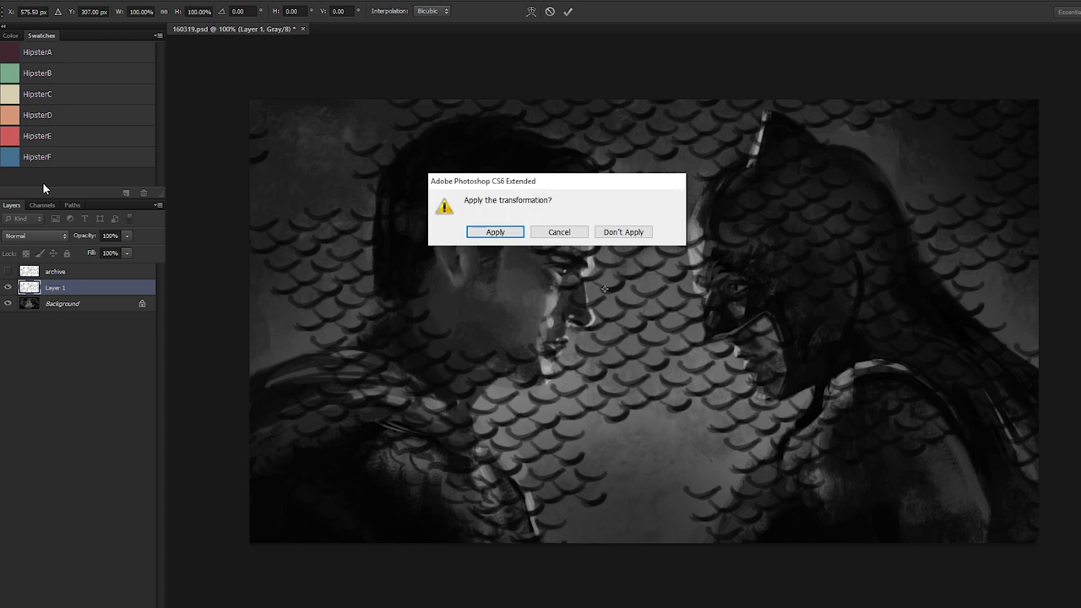
click(507, 233)
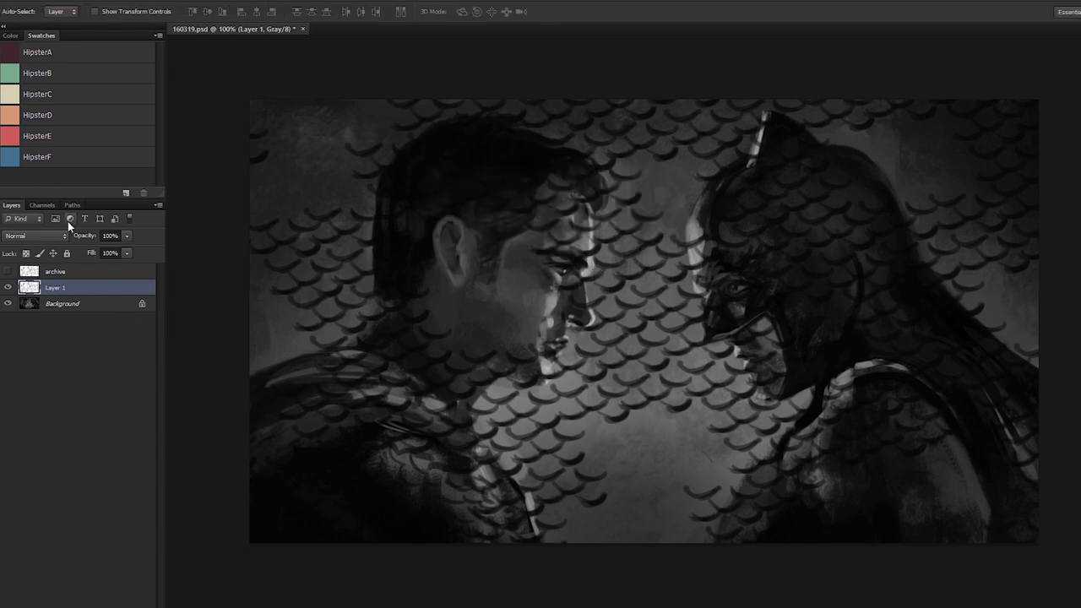
Step: Make three more copies of the Layer 1 scale pattern and hide them
key(ctrl+j)
key(ctrl+j)
key(ctrl+j)
drag(10, 318, 8, 287)
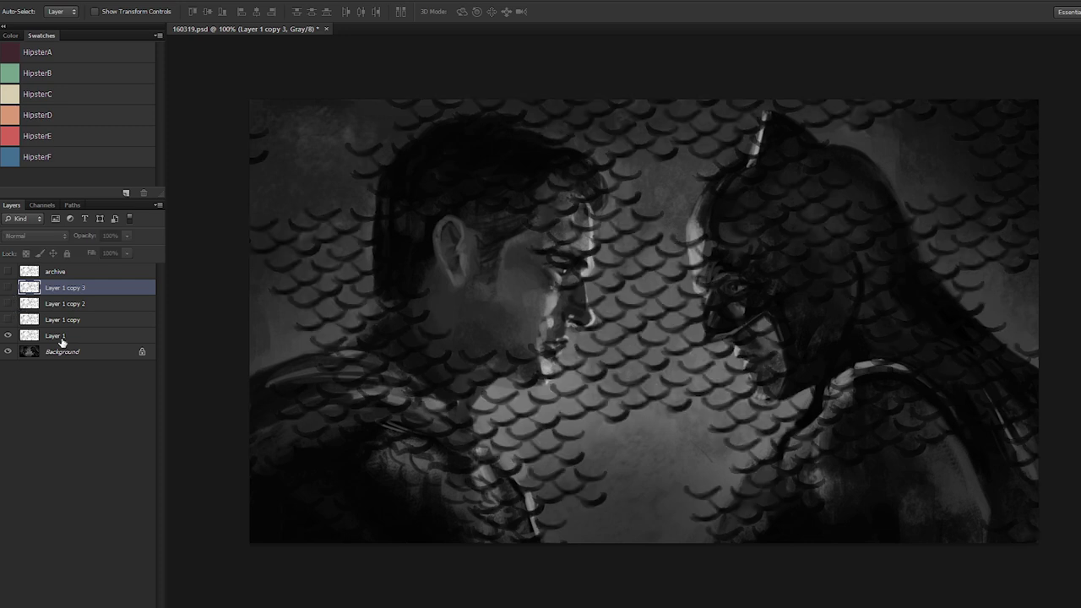
Step: Scale down the pattern on Layer 1 from its upper-left corner with Free Transform and apply it
click(67, 336)
key(ctrl+t)
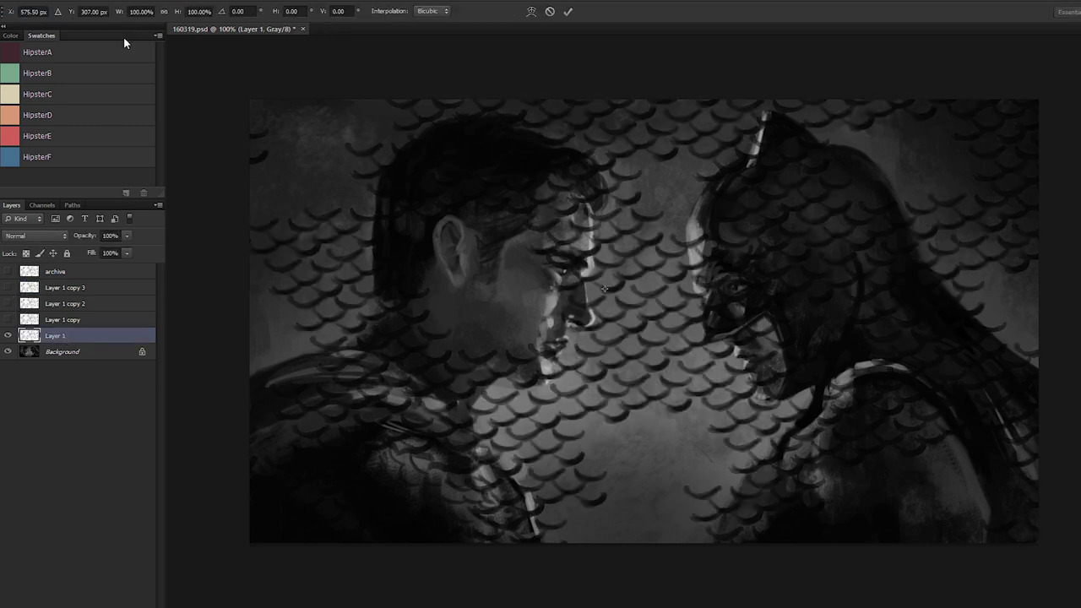
key(ctrl+minus)
key(ctrl+minus)
key(ctrl+minus)
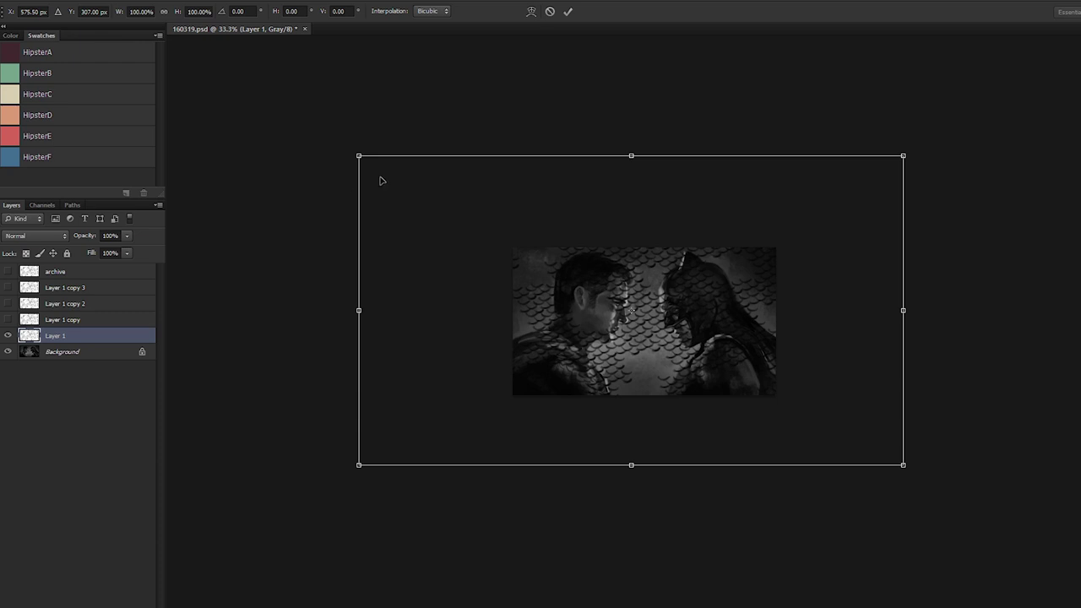
drag(358, 155, 517, 291)
key(Return)
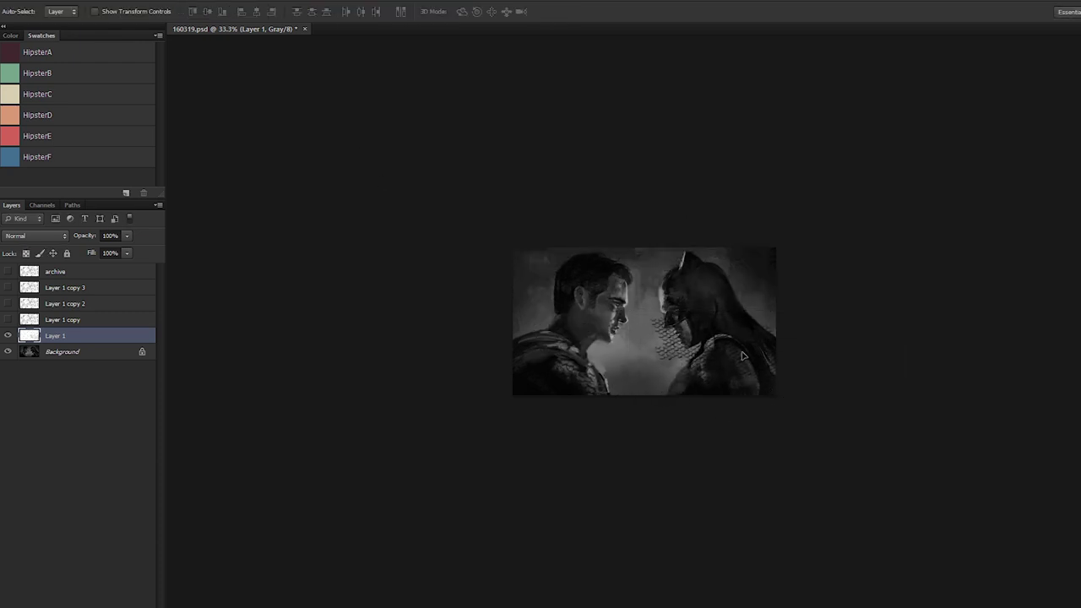
Step: Move Layer 1's scale pattern over Superman's shoulder and chest, scaling it to about 57% and rotating it about 19.4° with Free Transform
key(ctrl+plus)
key(ctrl+plus)
key(ctrl+plus)
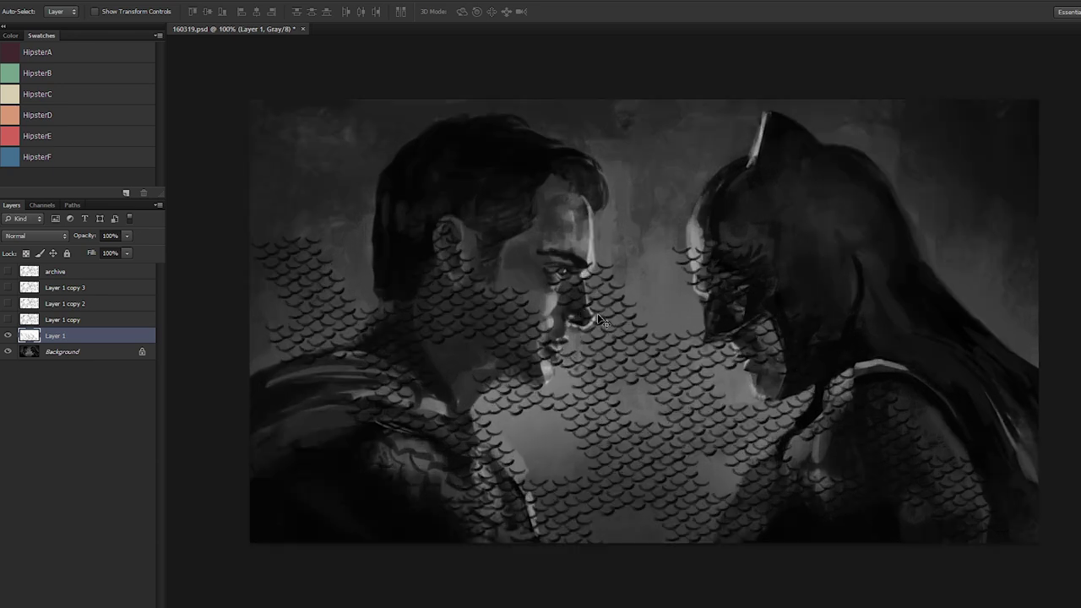
drag(597, 314, 555, 296)
key(ctrl+t)
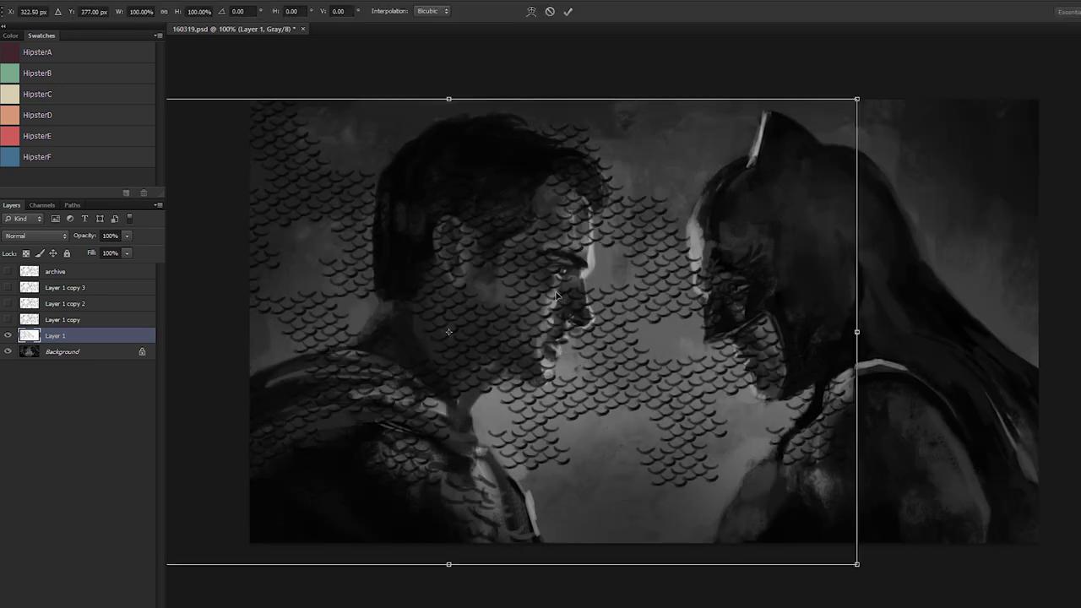
drag(860, 98, 499, 298)
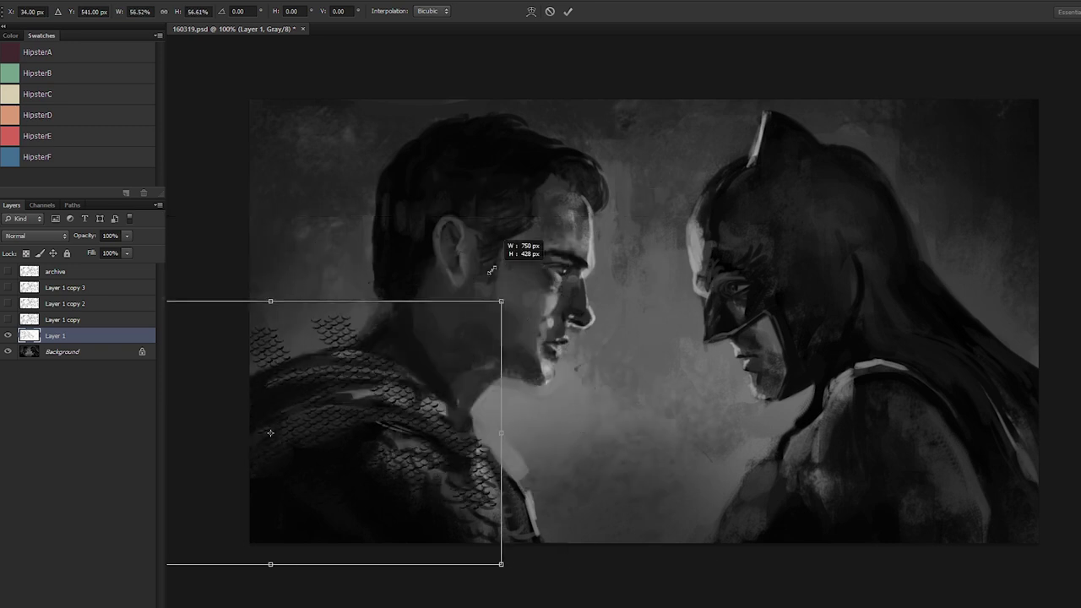
drag(369, 354, 568, 369)
drag(768, 346, 752, 451)
drag(524, 334, 467, 297)
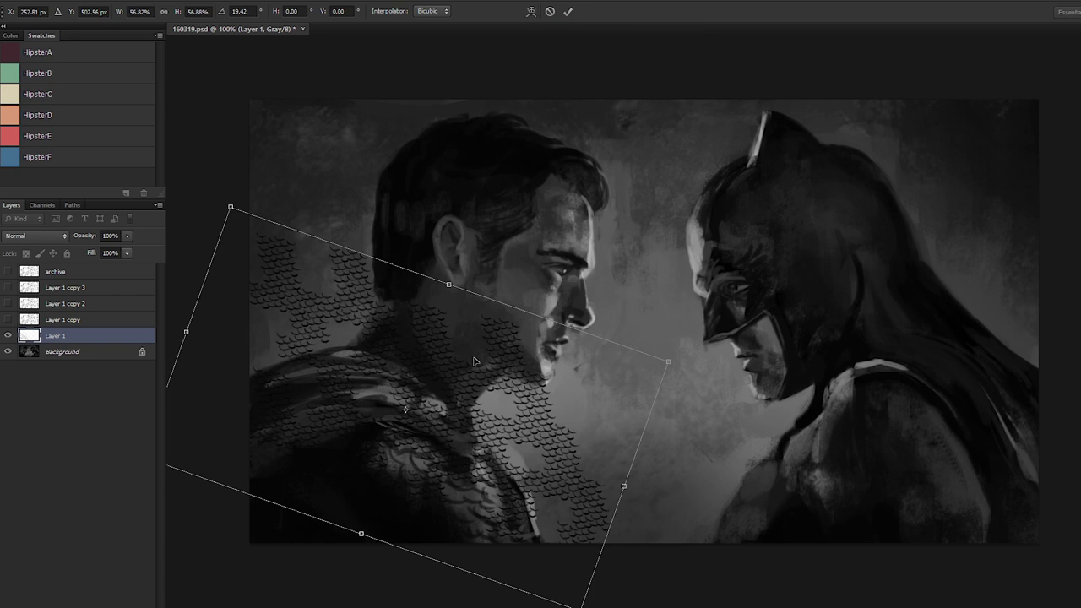
drag(464, 249, 494, 271)
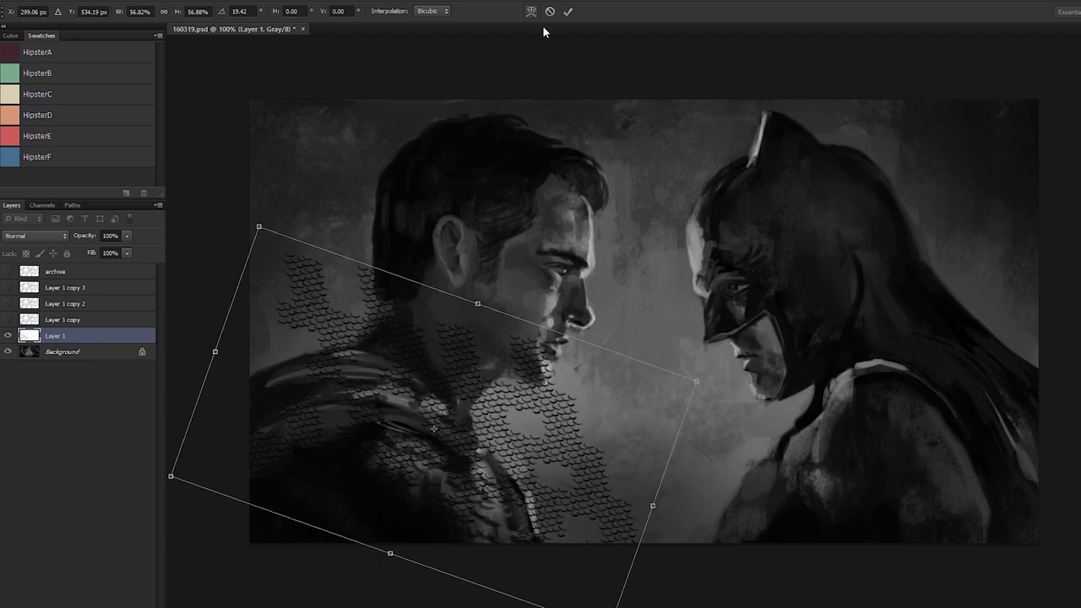
Step: Warp the scale pattern to curve around Superman's shoulder and chest, and apply the transformation
click(530, 12)
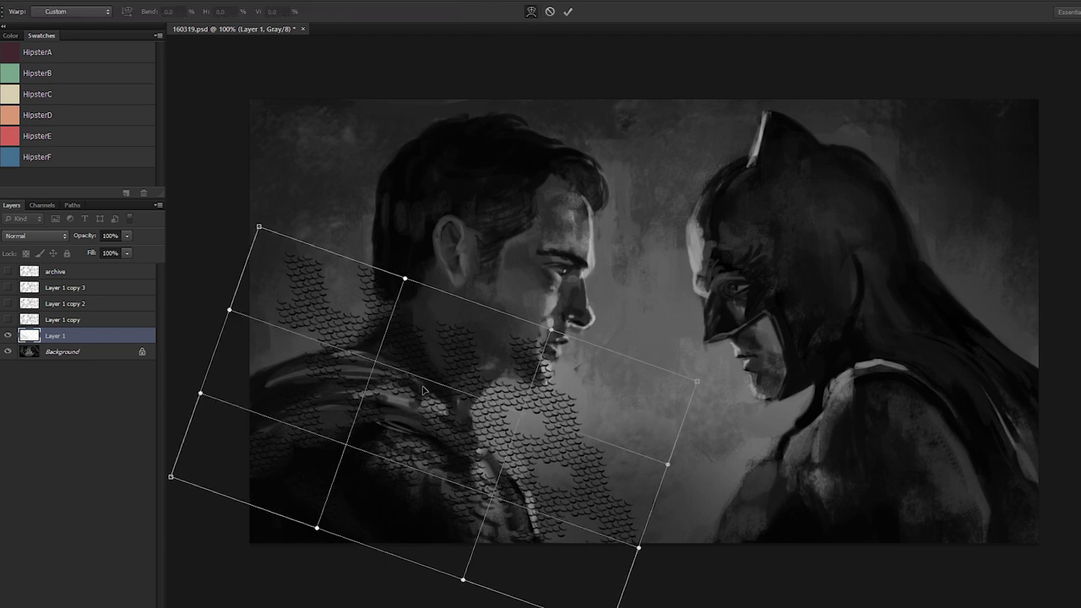
drag(423, 390, 439, 360)
mouse_move(251, 360)
mouse_down()
mouse_move(252, 391)
mouse_move(268, 351)
mouse_up()
drag(429, 520, 396, 532)
drag(579, 506, 565, 531)
drag(403, 416, 427, 424)
drag(634, 445, 607, 477)
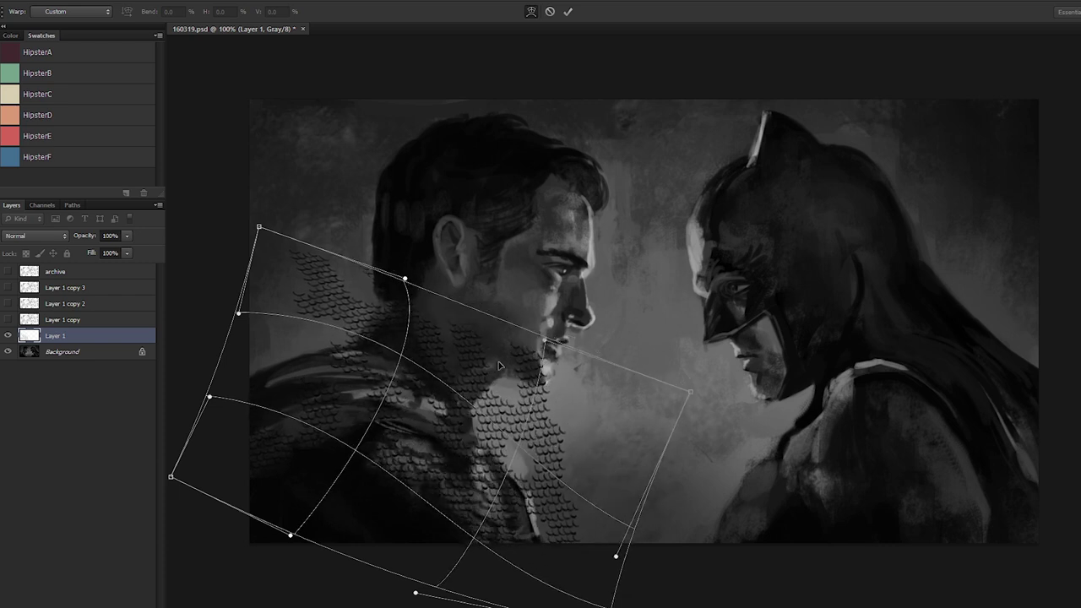
drag(593, 420, 586, 425)
drag(259, 229, 261, 273)
drag(319, 341, 321, 342)
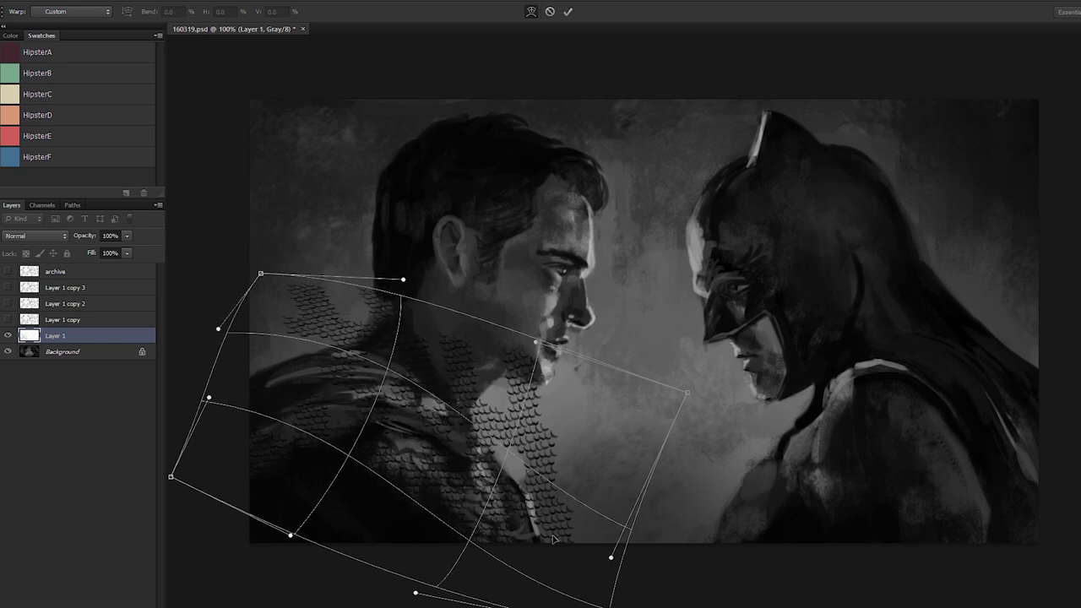
mouse_move(474, 467)
mouse_down()
mouse_move(443, 460)
mouse_move(476, 460)
mouse_up()
drag(413, 412, 521, 498)
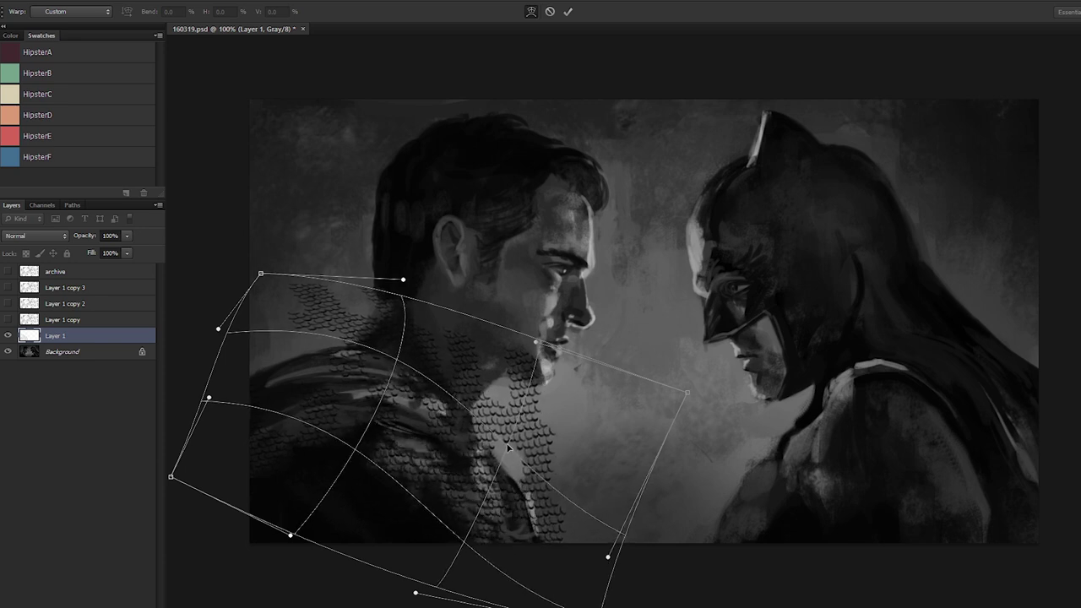
key(Return)
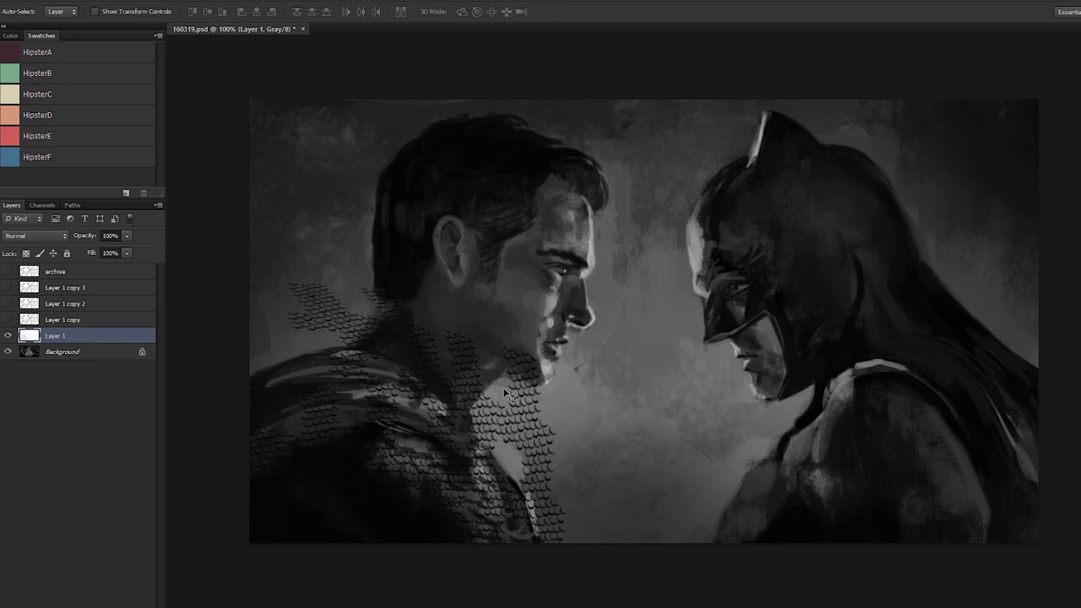
Step: Lasso the part of the scale pattern overhanging Superman's chest and warp it inward to follow the front edge of the suit
key(l)
drag(380, 287, 483, 492)
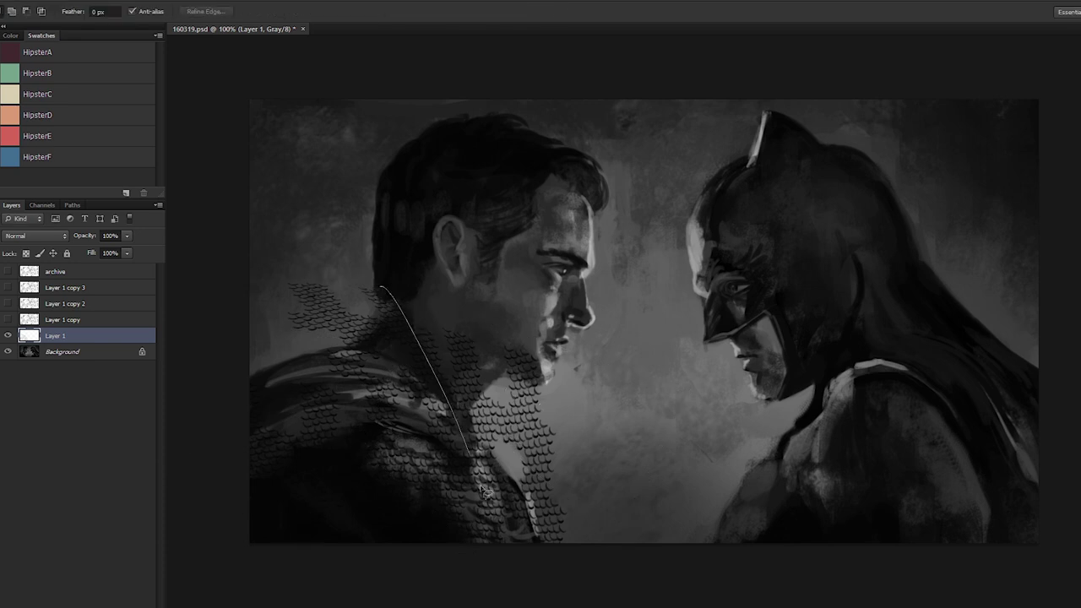
drag(698, 333, 471, 160)
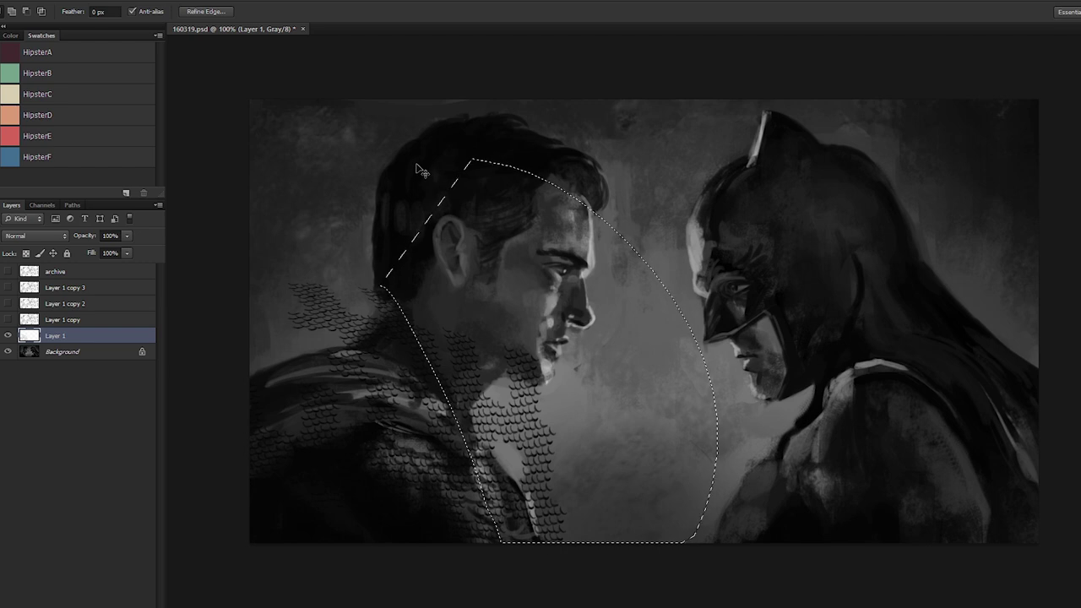
key(ctrl+t)
click(531, 12)
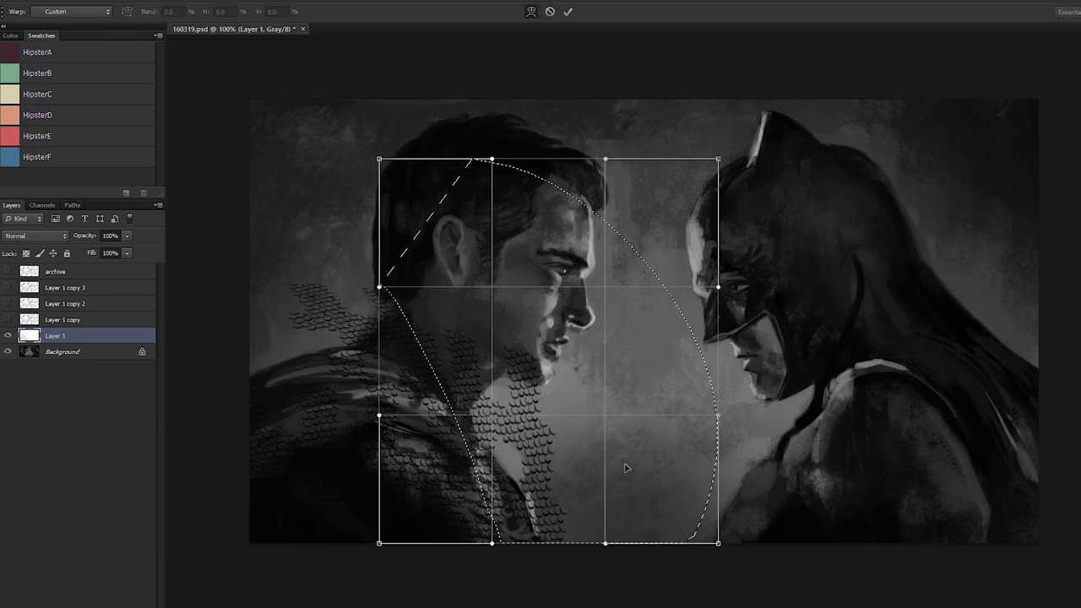
drag(619, 470, 595, 479)
drag(613, 529, 591, 538)
drag(456, 406, 463, 410)
drag(581, 487, 525, 358)
key(Return)
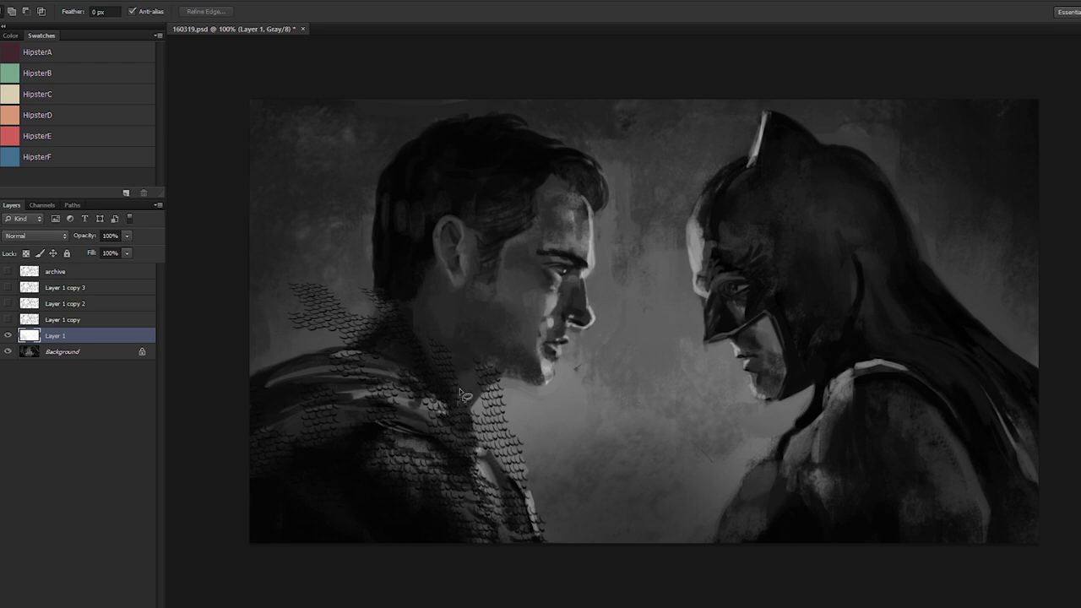
Step: Erase the scales over Superman's cape, neck and the background with a smaller eraser, softening the remaining ones at 20% opacity
key(e)
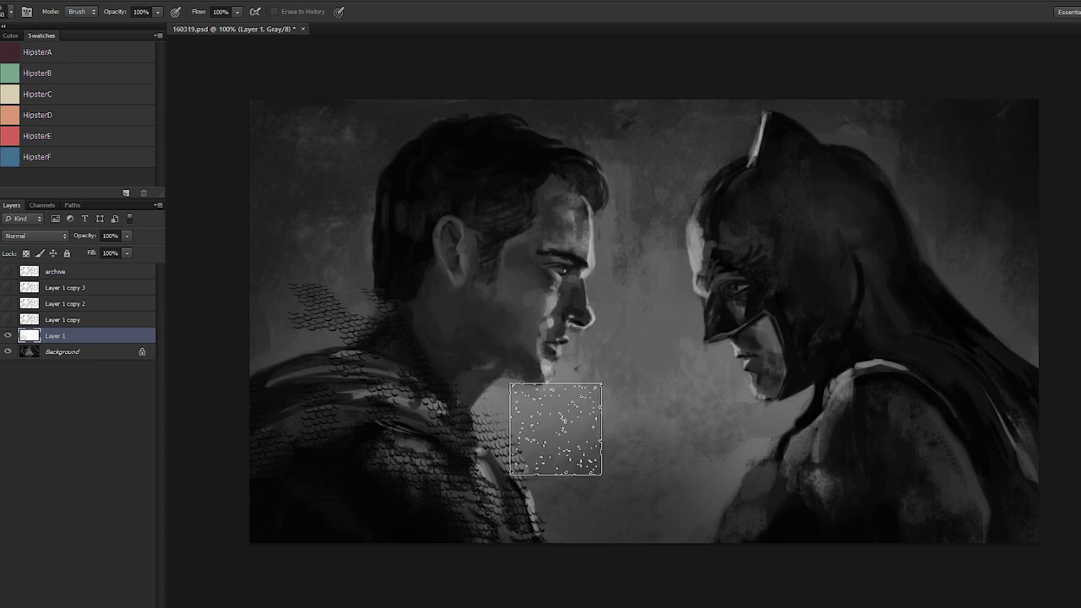
key(bracketleft)
key(bracketleft)
key(bracketleft)
key(bracketleft)
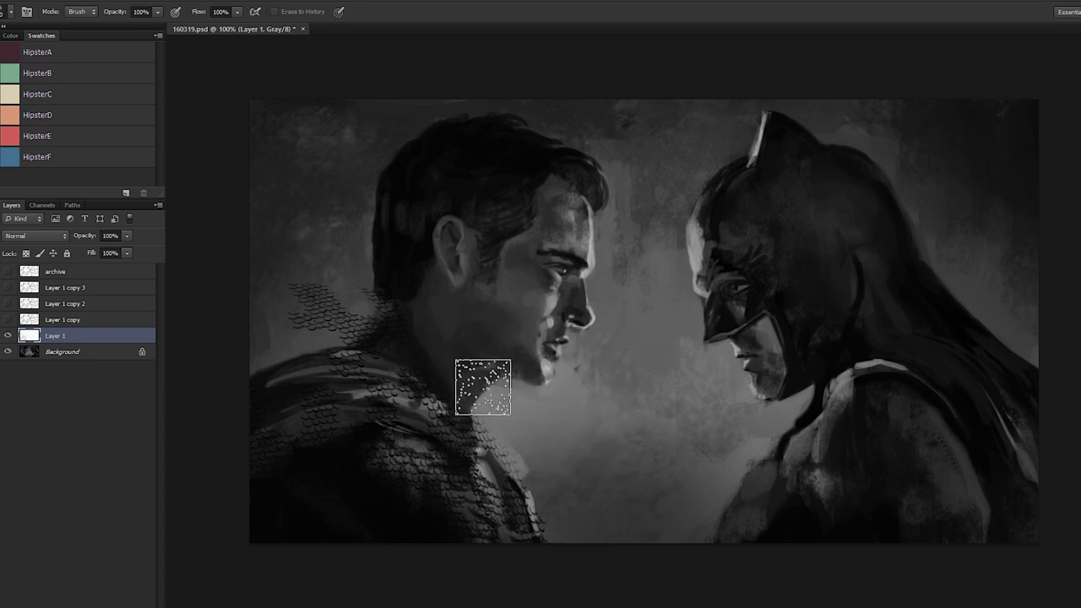
mouse_move(421, 380)
mouse_down()
mouse_move(244, 427)
mouse_move(240, 384)
mouse_move(269, 328)
mouse_move(347, 315)
mouse_move(323, 317)
mouse_move(463, 410)
mouse_move(521, 424)
mouse_move(516, 416)
mouse_move(531, 433)
mouse_move(445, 422)
mouse_move(503, 375)
mouse_move(483, 430)
mouse_move(434, 382)
mouse_move(447, 407)
mouse_move(438, 406)
mouse_move(440, 495)
mouse_move(422, 424)
mouse_move(548, 599)
mouse_move(426, 406)
mouse_move(455, 459)
mouse_move(561, 577)
mouse_move(571, 540)
mouse_move(538, 559)
mouse_up()
key(2)
Step: Duplicate the fitted scale pattern layer and invert the copy's tones to make light scales
key(ctrl+j)
key(v)
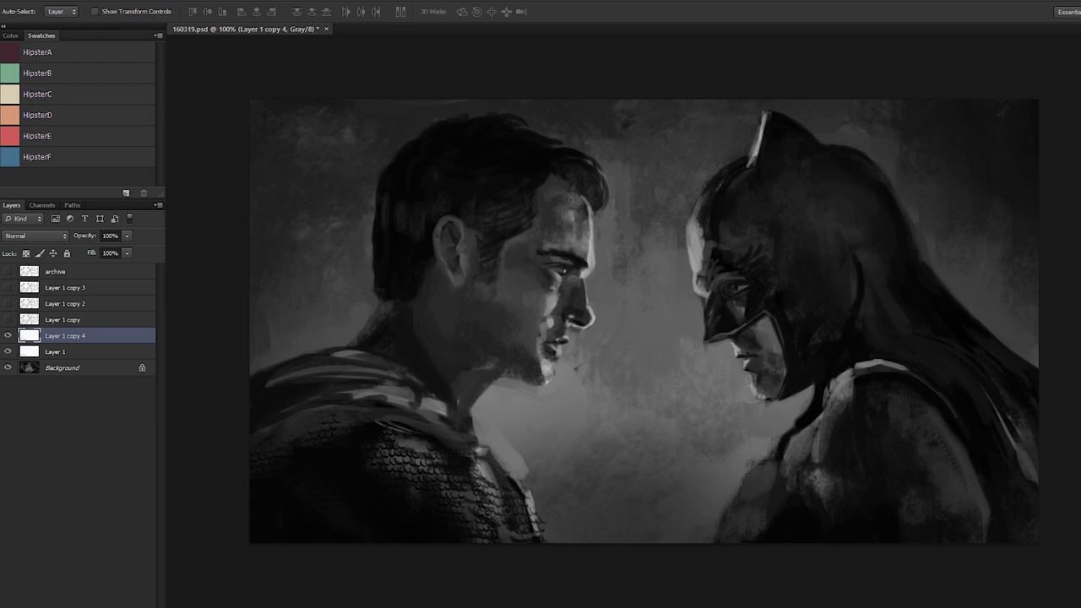
key(ctrl+i)
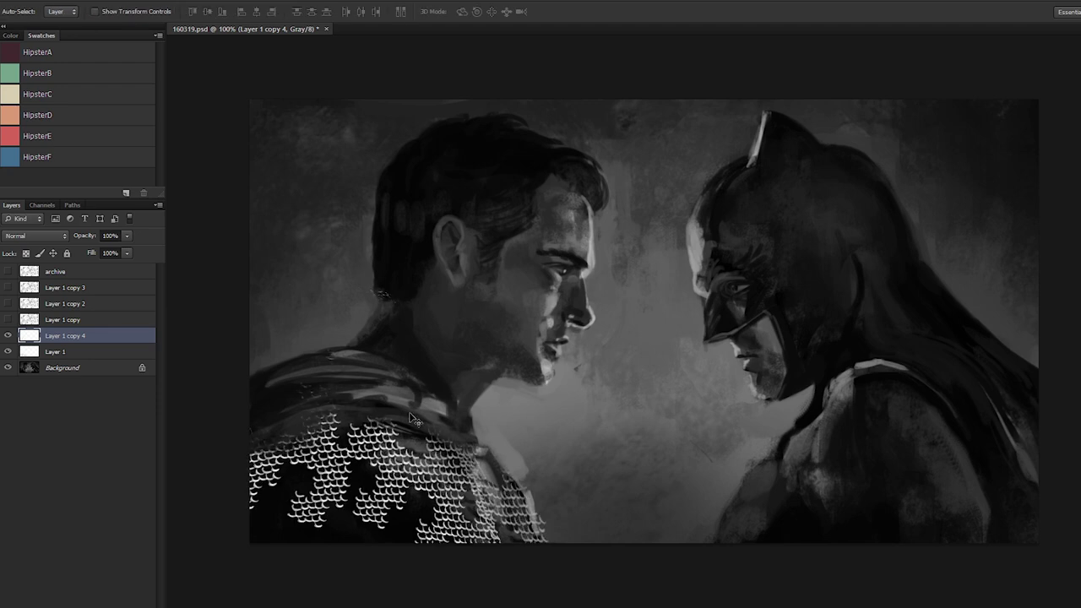
drag(414, 419, 399, 388)
key(ctrl+z)
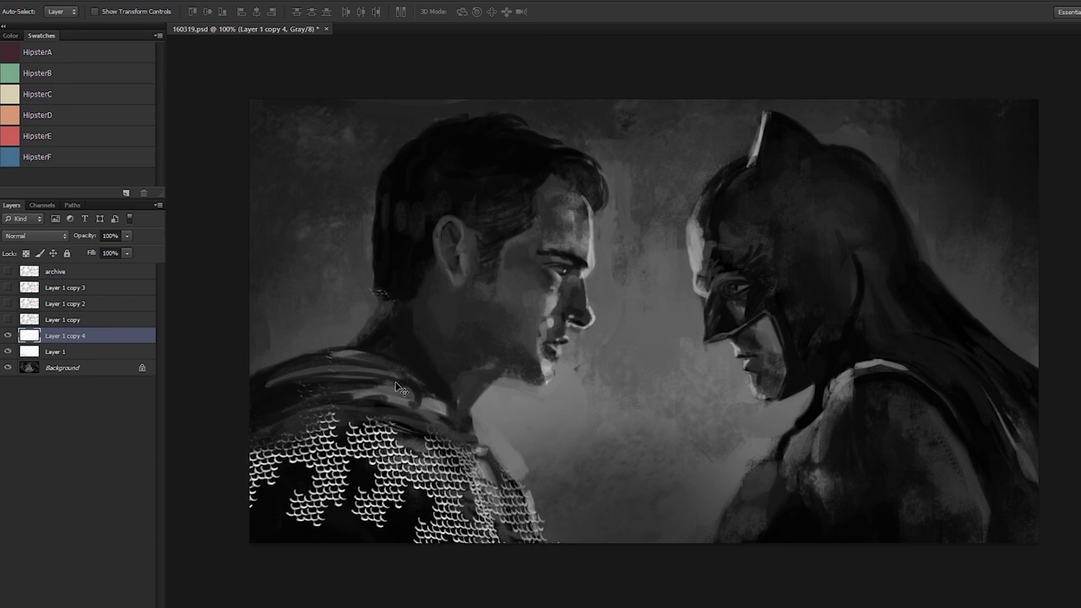
Step: Fade the light scales across Superman's suit with a larger eraser, raising its opacity to 60%
key(e)
key(0)
key(bracketright)
key(bracketright)
key(bracketright)
key(bracketright)
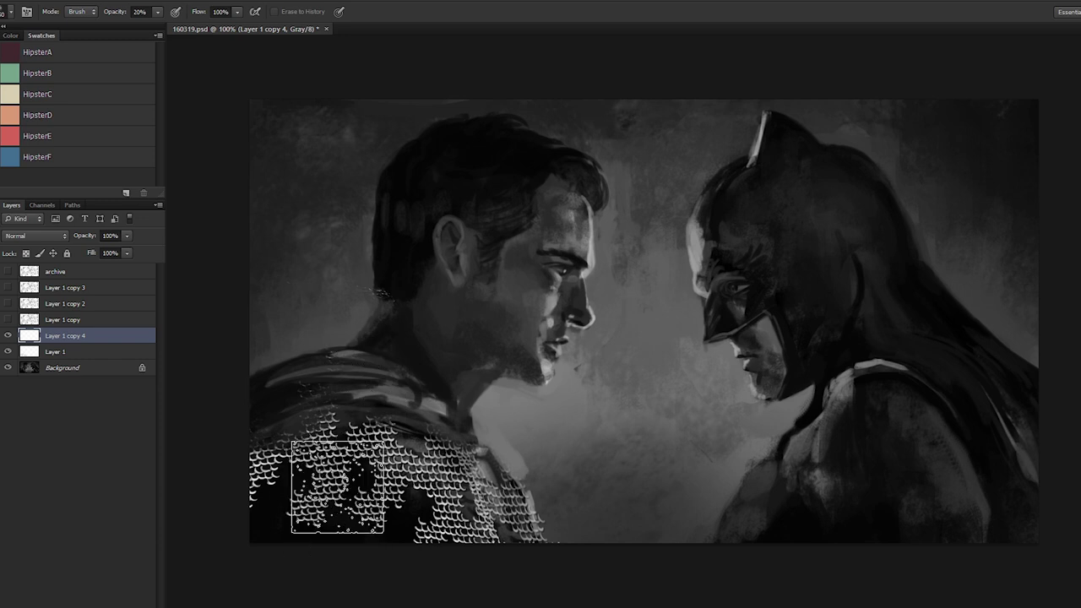
mouse_move(313, 389)
mouse_down()
mouse_move(299, 415)
mouse_move(320, 381)
mouse_move(343, 450)
mouse_move(382, 466)
mouse_move(414, 519)
mouse_move(420, 504)
mouse_move(389, 456)
mouse_up()
key(3)
key(6)
mouse_move(369, 394)
mouse_down()
mouse_move(458, 430)
mouse_move(480, 415)
mouse_move(535, 464)
mouse_move(481, 396)
mouse_move(554, 463)
mouse_move(587, 539)
mouse_move(551, 503)
mouse_up()
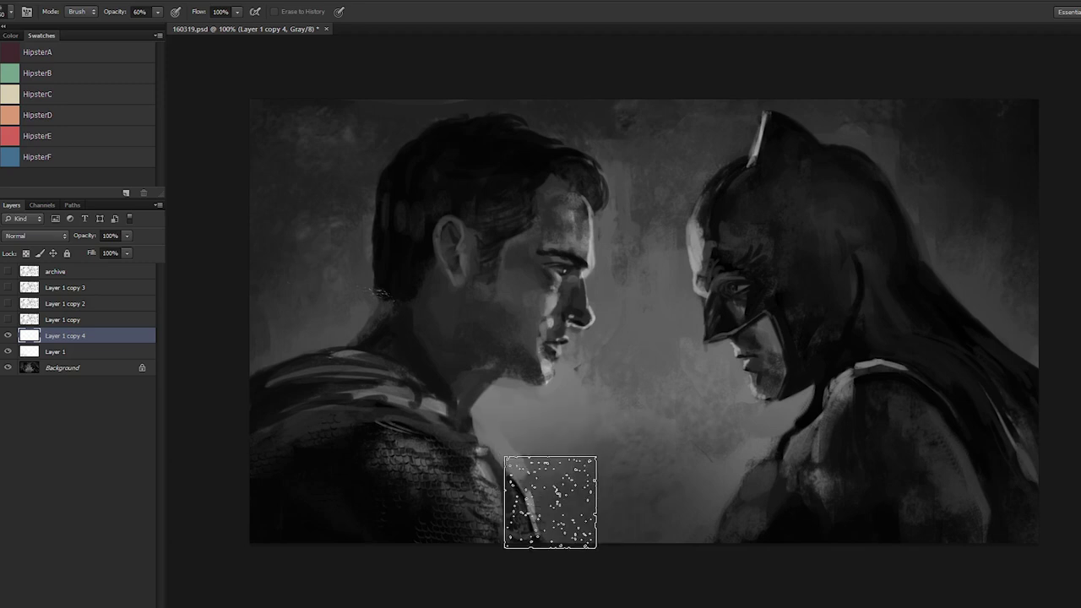
Step: Merge the light scale copy down into Layer 1 and thin the scales on Superman's chest with a smaller eraser
key(ctrl+e)
key(ctrl+w)
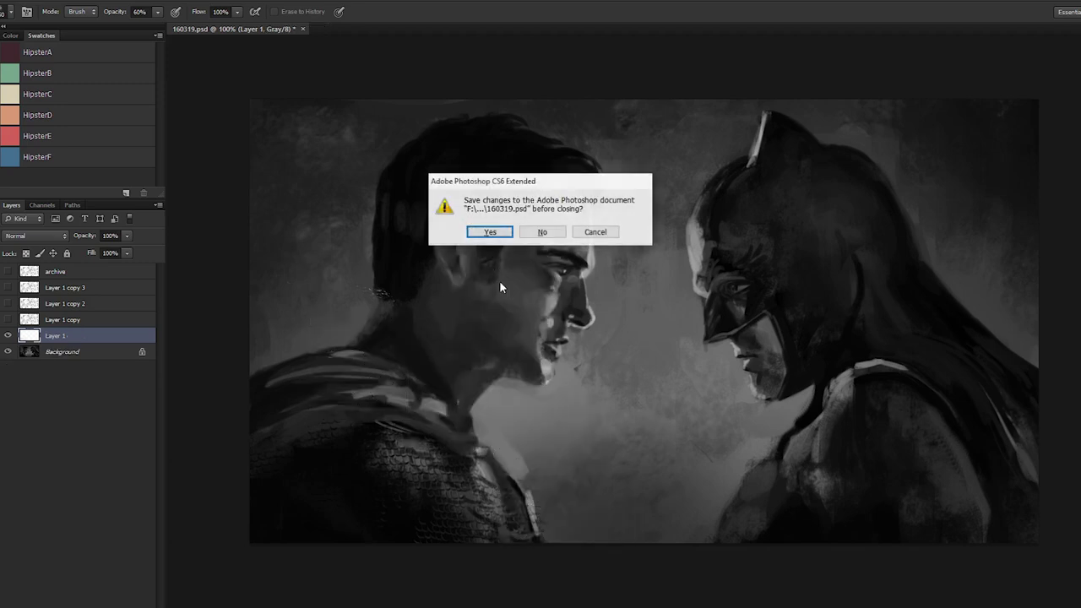
key(Escape)
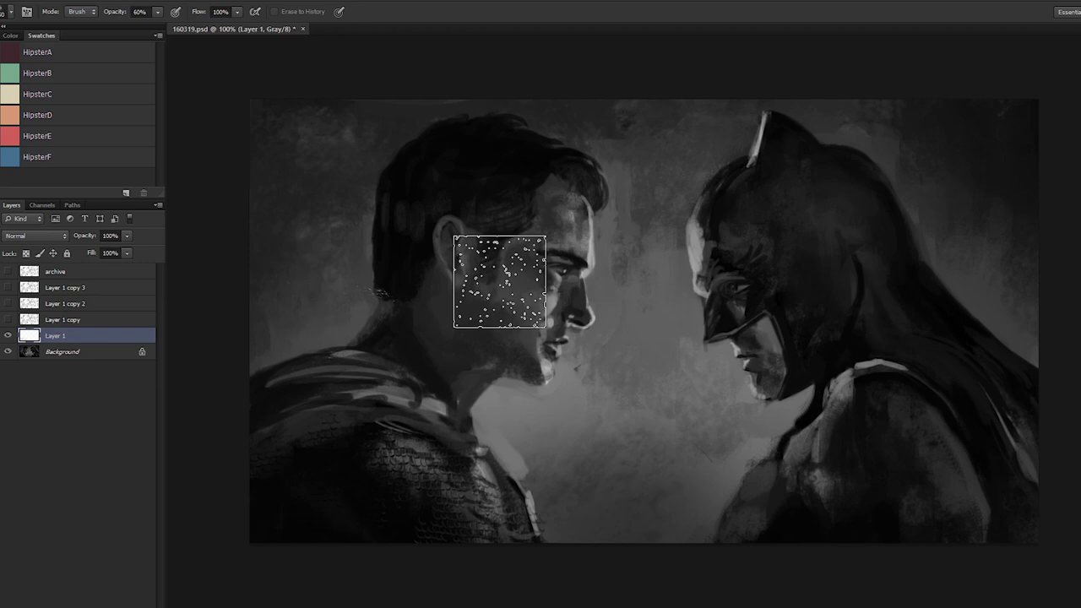
key(bracketleft)
key(bracketleft)
key(bracketleft)
key(bracketleft)
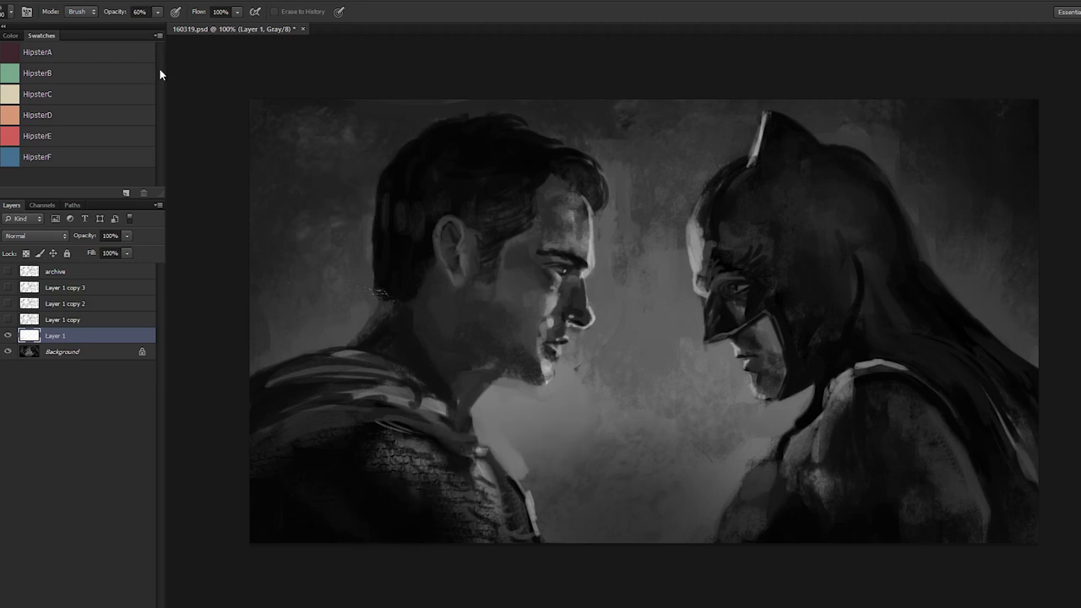
Step: Stretch Layer 1's scales to about 114% width and bend them upward over Superman's chest with Warp
key(ctrl+t)
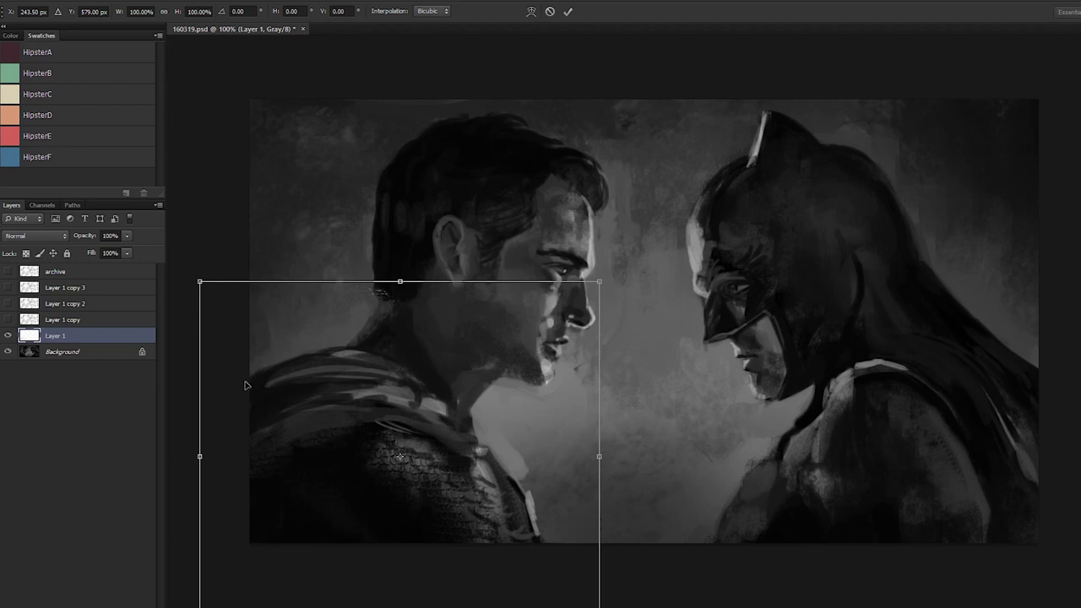
drag(199, 453, 155, 450)
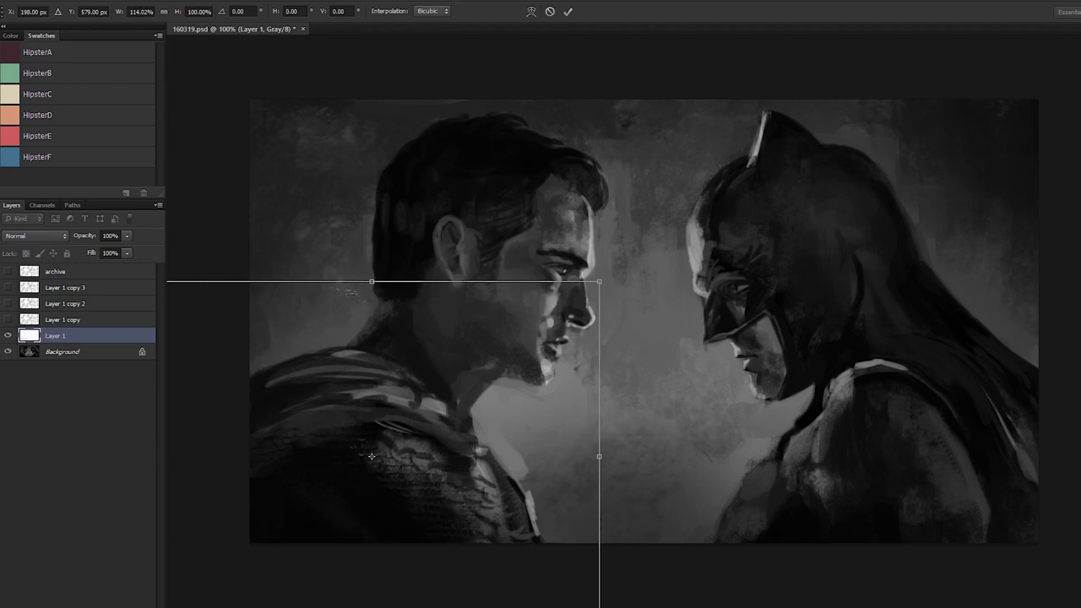
click(530, 12)
drag(417, 542, 397, 479)
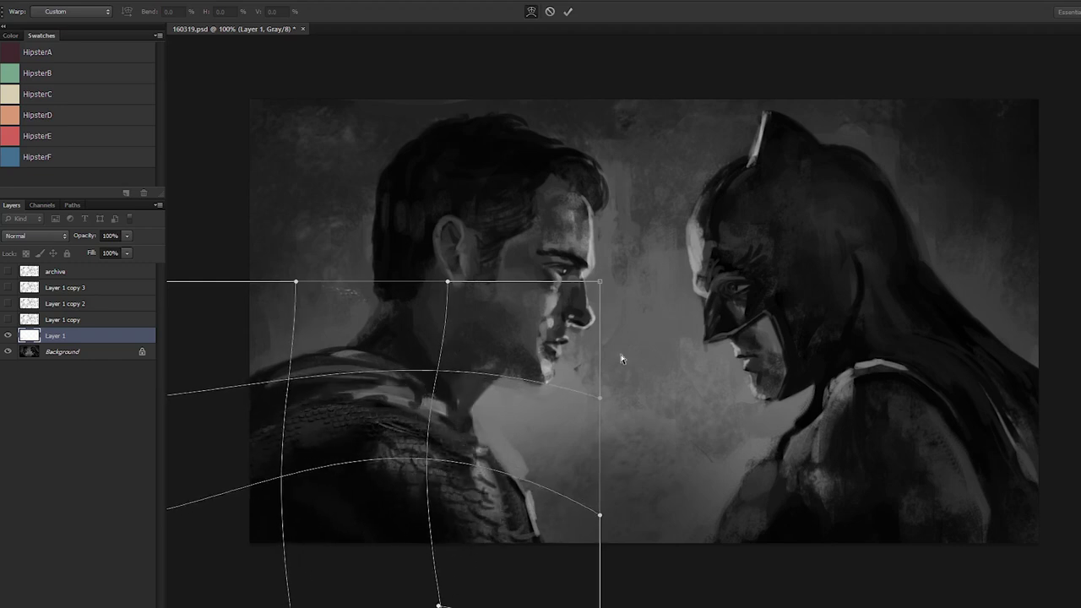
key(Return)
Step: Erase the stray scale marks behind Superman's neck with a larger eraser and merge Layer 1 into the Background
key(e)
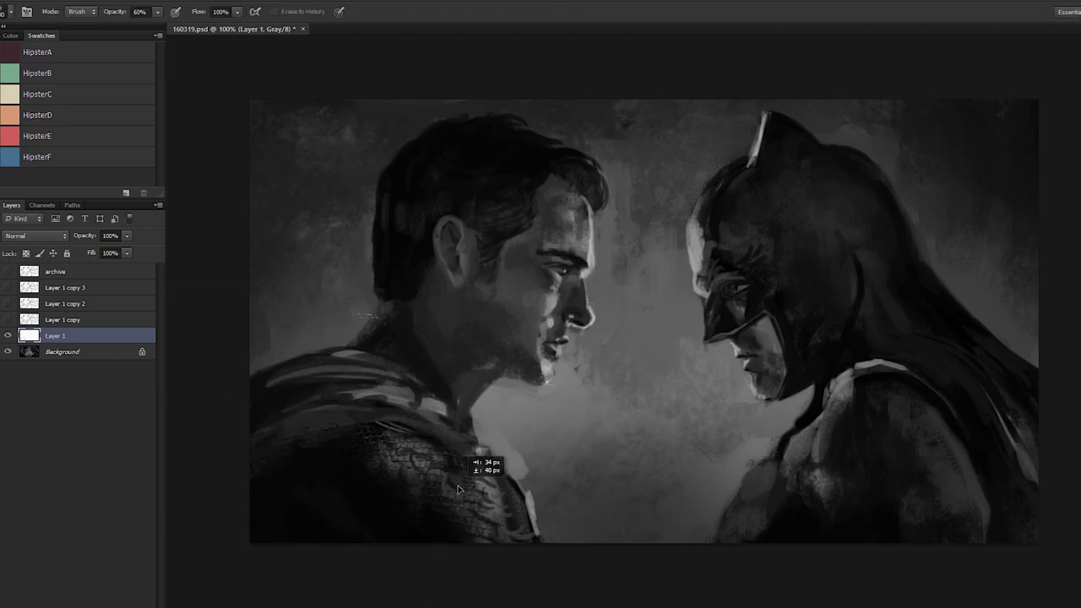
key(bracketright)
key(bracketright)
key(bracketright)
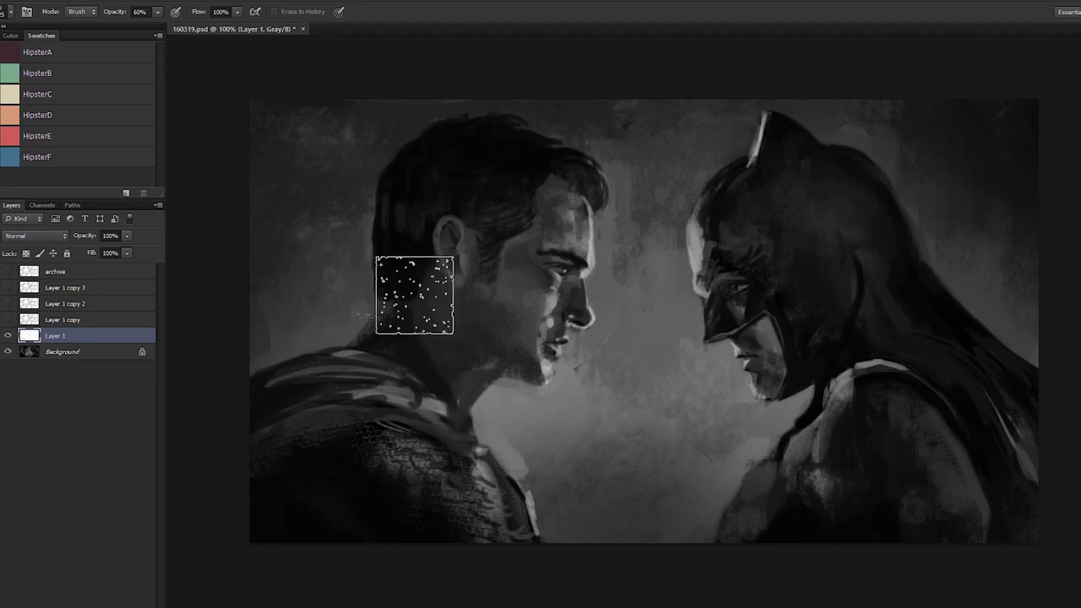
drag(388, 316, 348, 303)
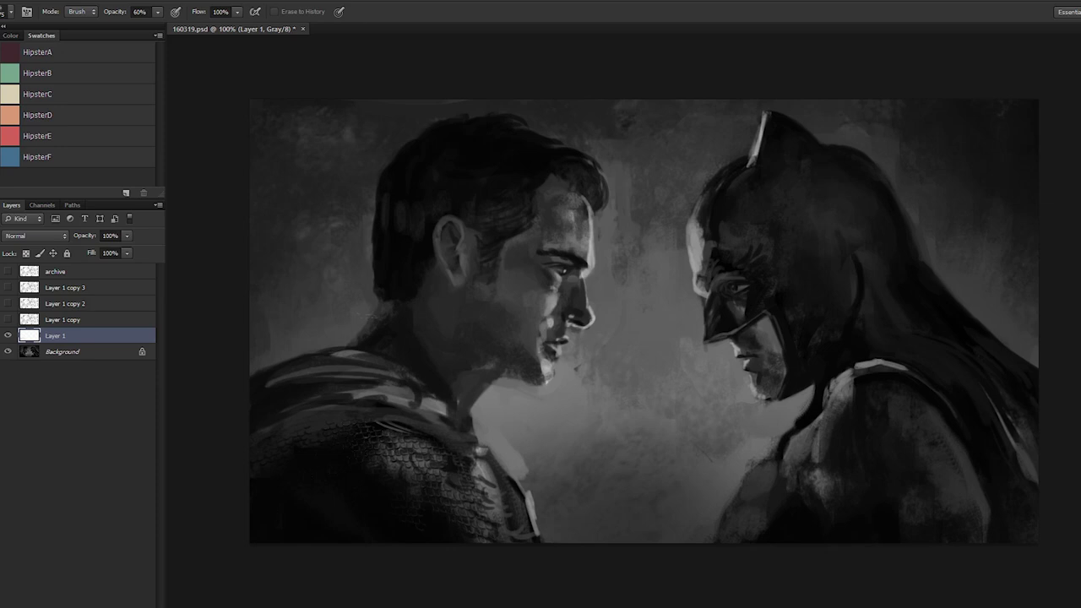
key(v)
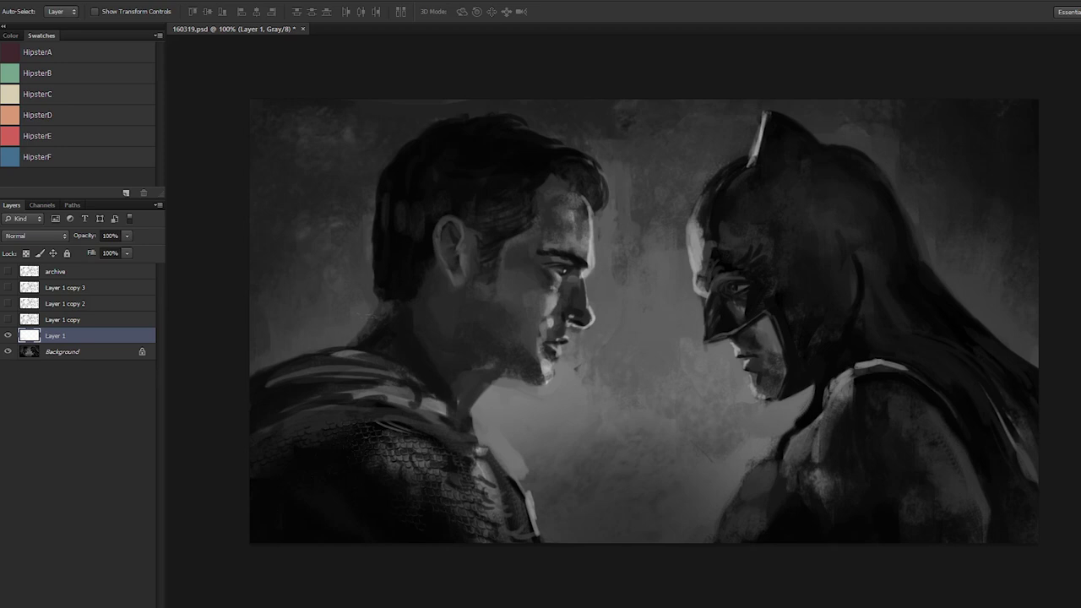
key(Delete)
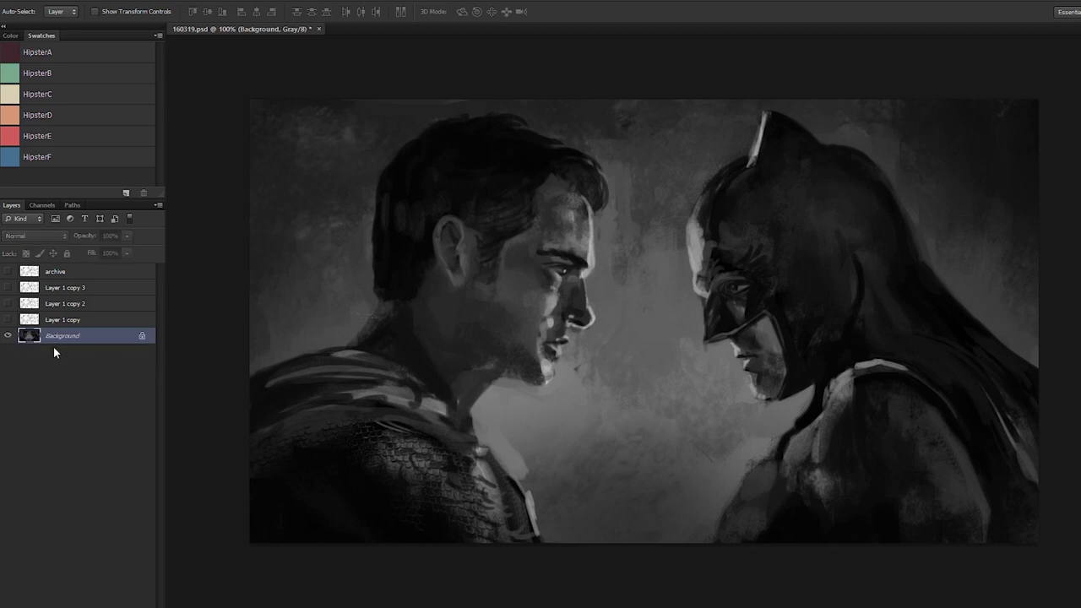
Step: Show Layer 1 copy and shrink its scale texture to about 12% width and 38% height, skewed vertically about 13°
click(9, 320)
click(93, 319)
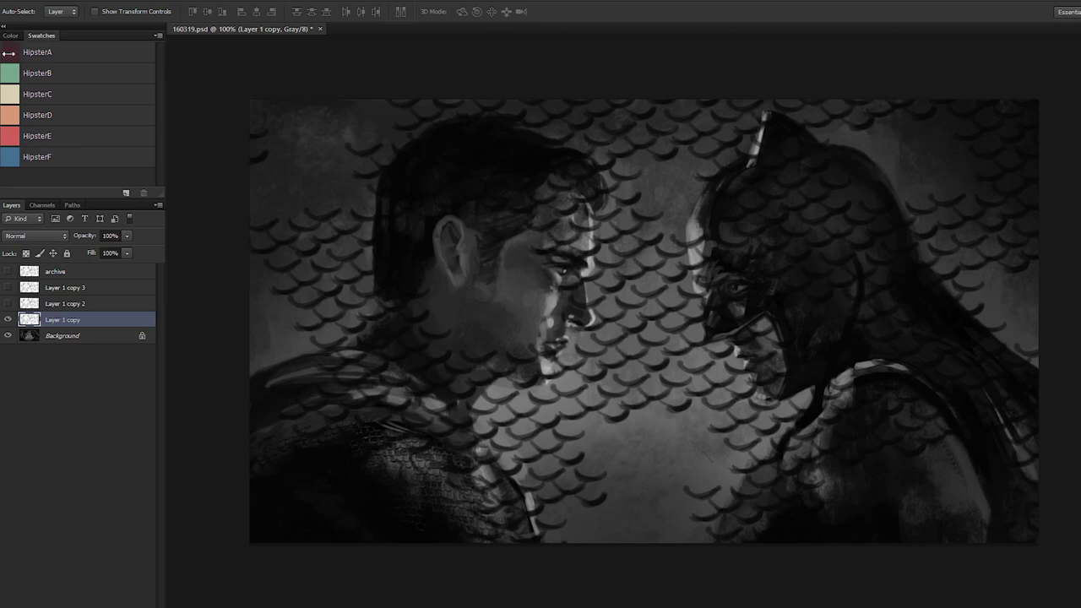
drag(377, 191, 598, 307)
key(ctrl+t)
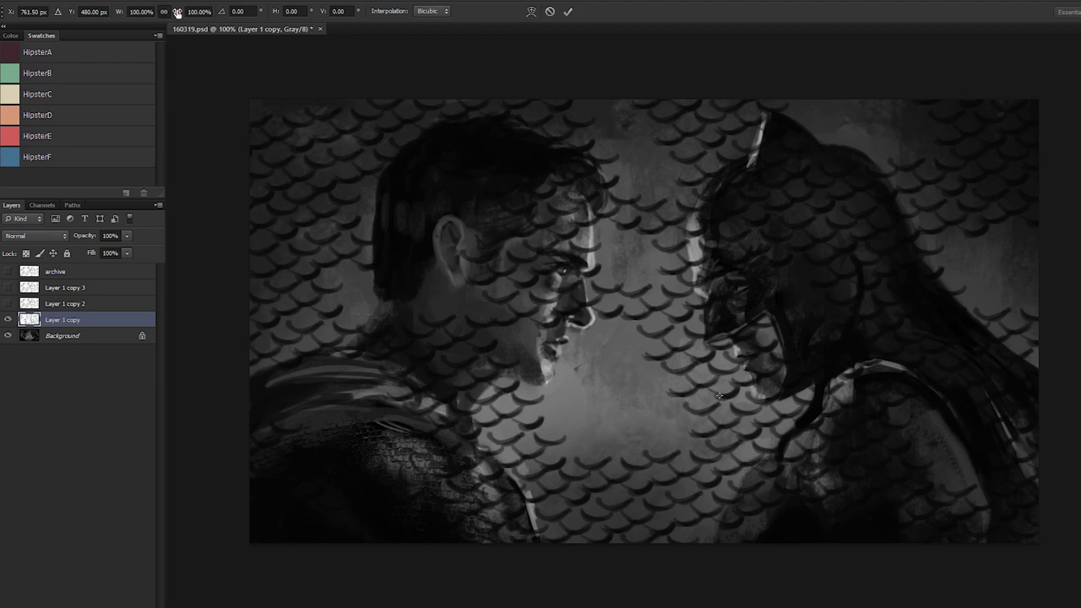
drag(177, 12, 140, 8)
drag(636, 372, 484, 314)
drag(257, 335, 674, 289)
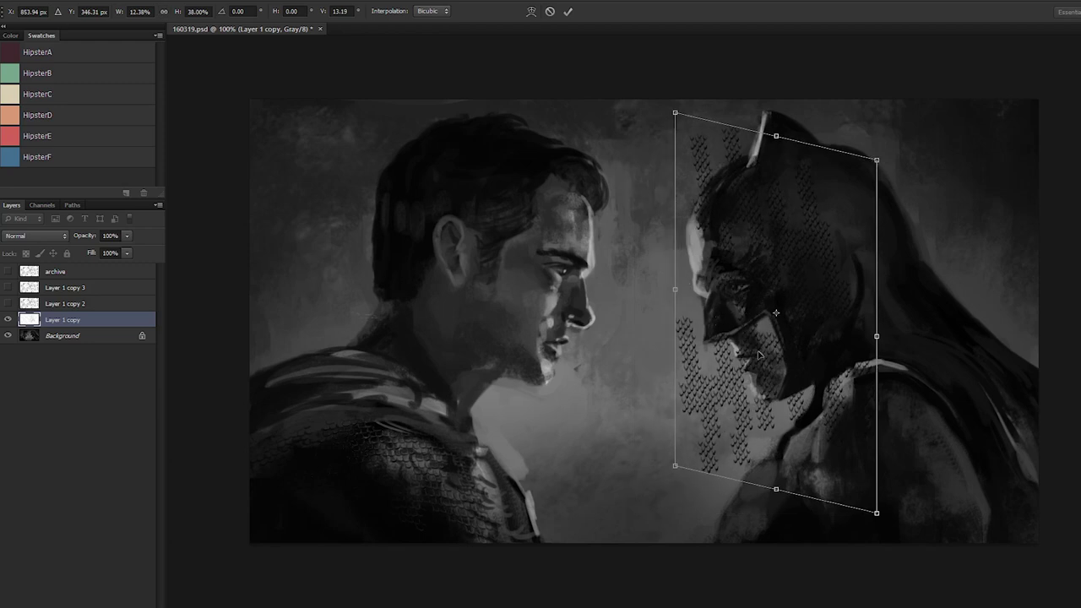
Step: Fit the small scales to Superman's chest by moving them there, tapering them and warping them along his collar
drag(758, 356, 452, 494)
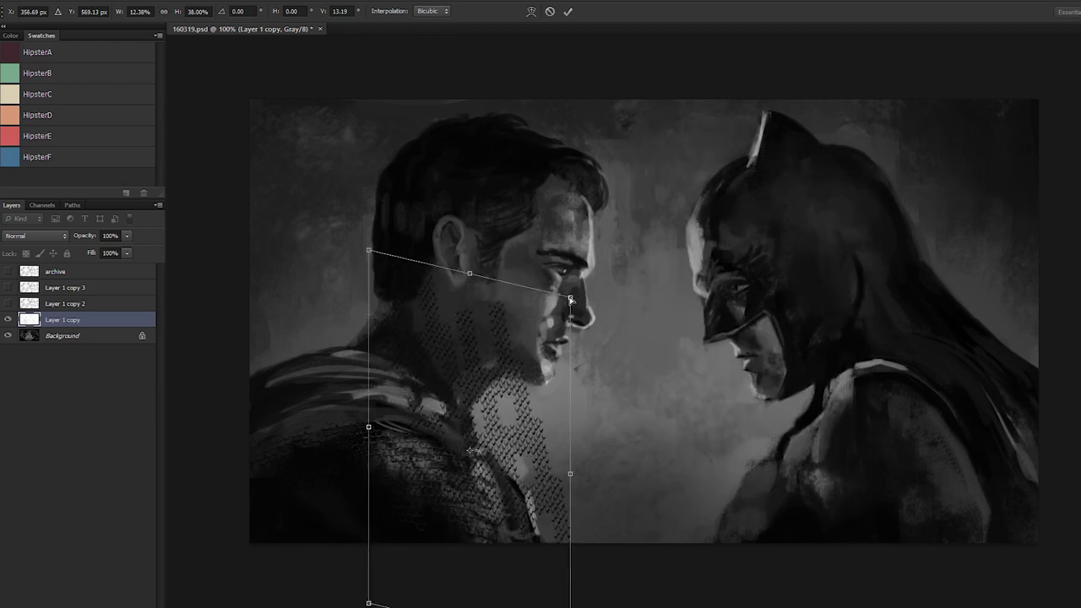
drag(570, 299, 508, 306)
drag(488, 462, 482, 522)
click(531, 12)
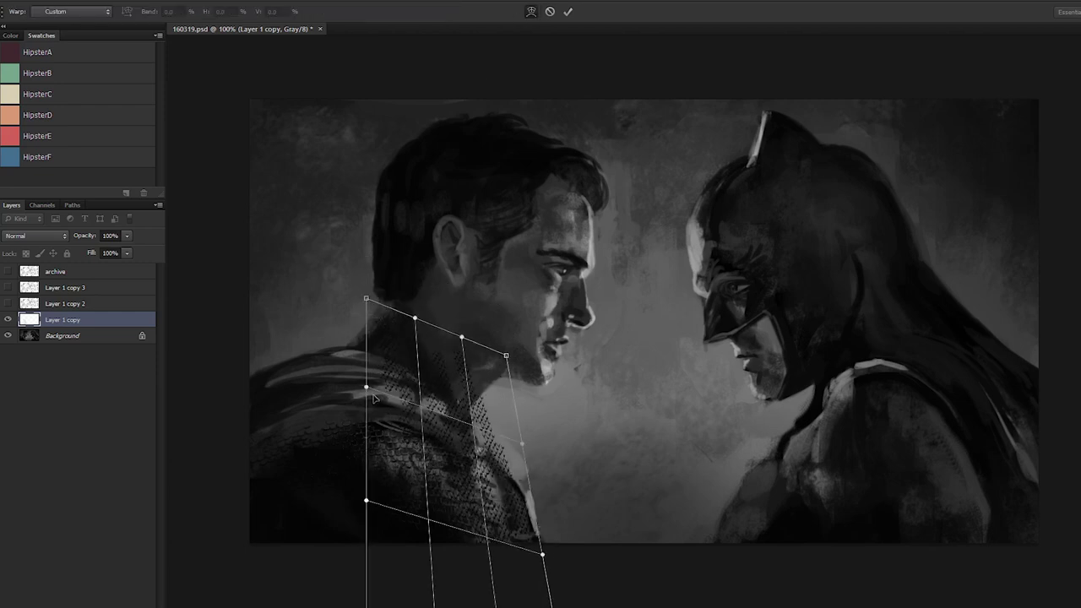
drag(388, 355, 361, 400)
drag(422, 510, 474, 513)
drag(458, 361, 396, 378)
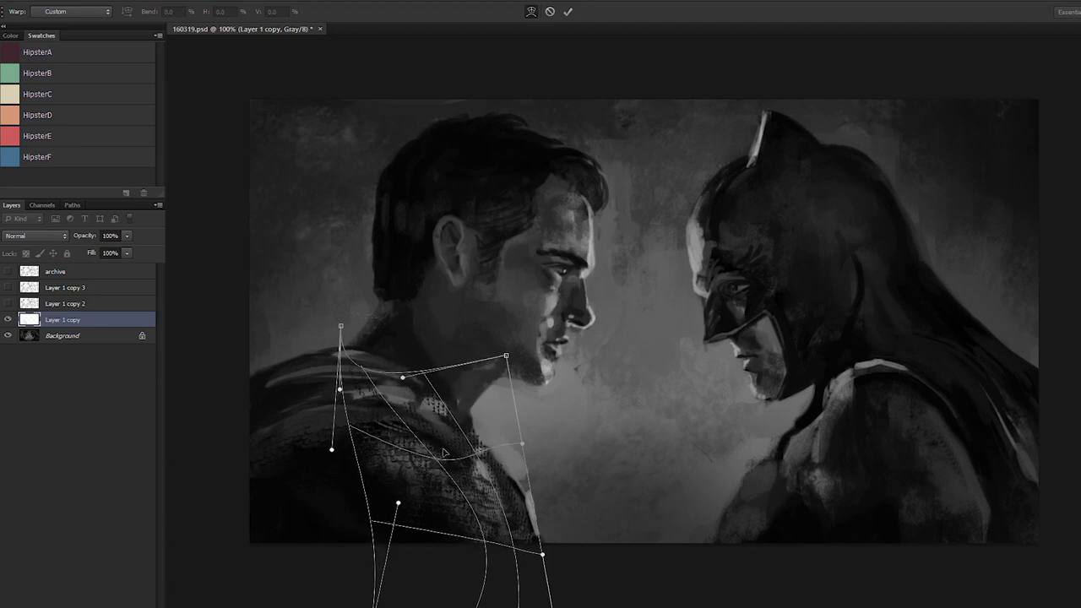
key(Return)
Step: Duplicate the dark scales, invert the copy to light scales and nudge it slightly upward
key(ctrl+j)
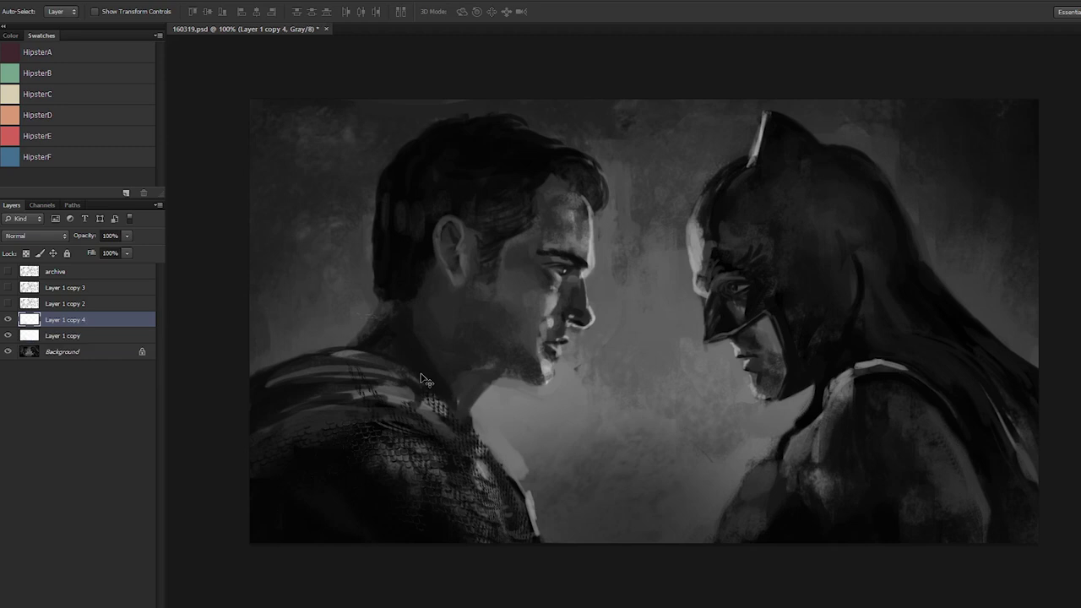
key(ctrl+i)
key(Up)
key(Up)
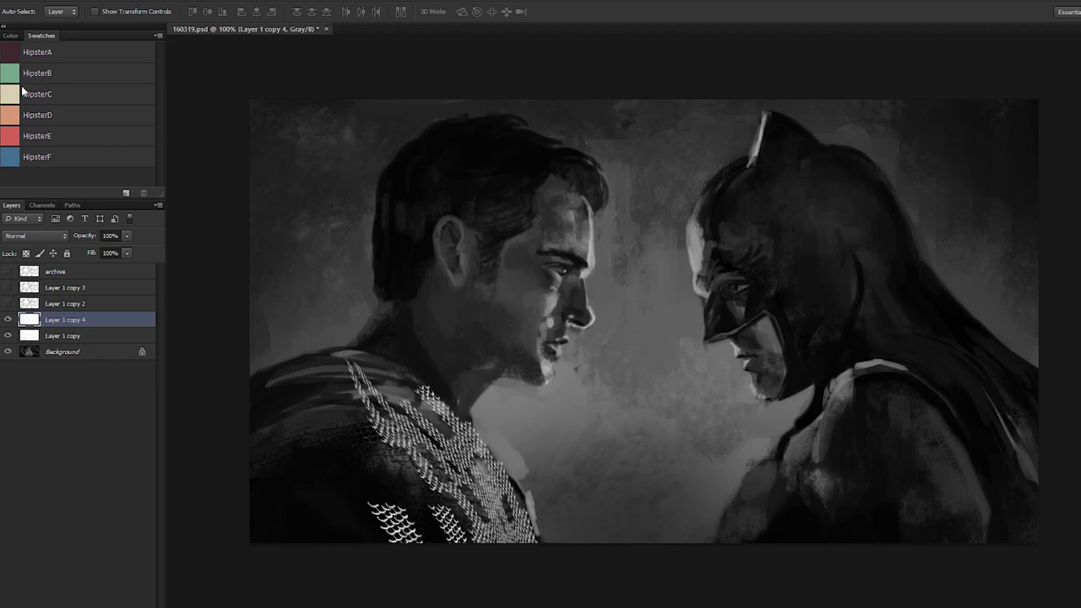
Step: Fade the light scales on Superman's chest with the eraser at 60% opacity and merge both scale layers into the Background
key(e)
mouse_move(397, 394)
mouse_down()
mouse_move(398, 531)
mouse_move(441, 333)
mouse_move(374, 482)
mouse_move(459, 380)
mouse_move(411, 484)
mouse_move(452, 551)
mouse_move(494, 591)
mouse_move(462, 583)
mouse_move(534, 601)
mouse_up()
key(6)
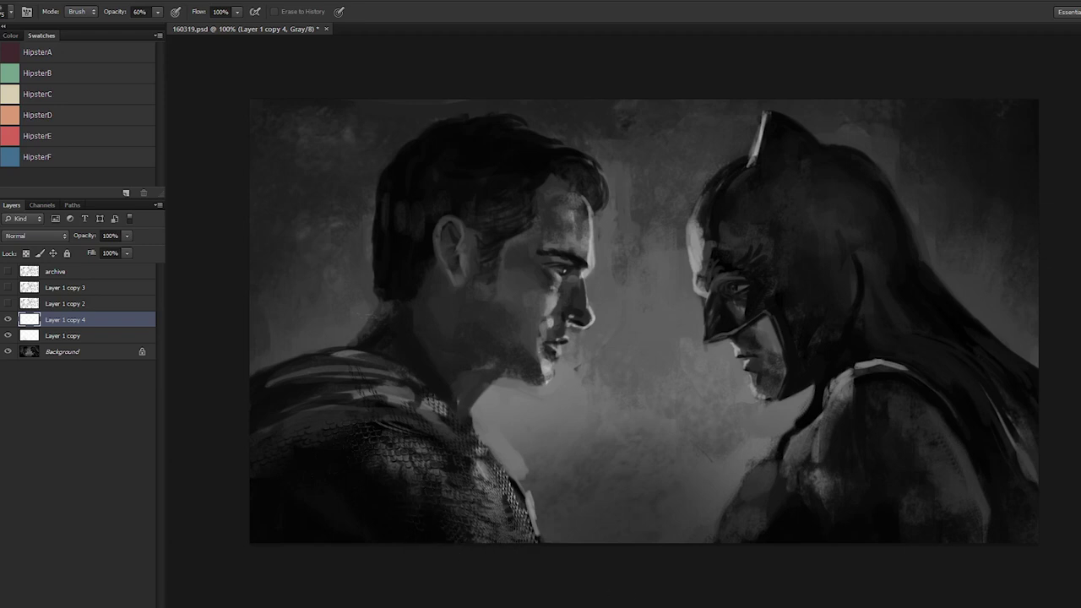
key(v)
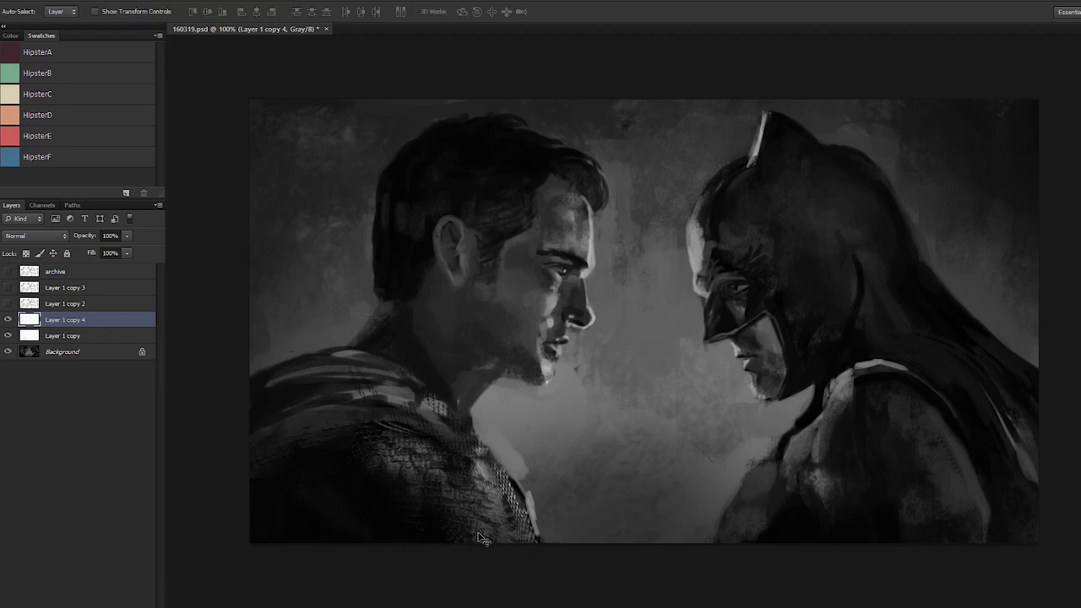
key(e)
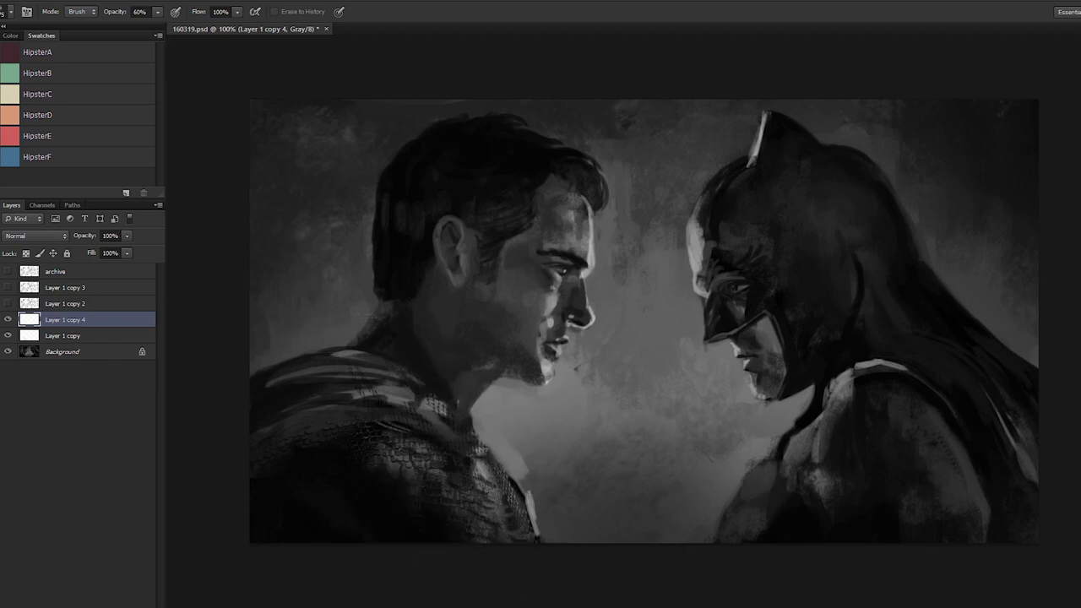
key(ctrl+e)
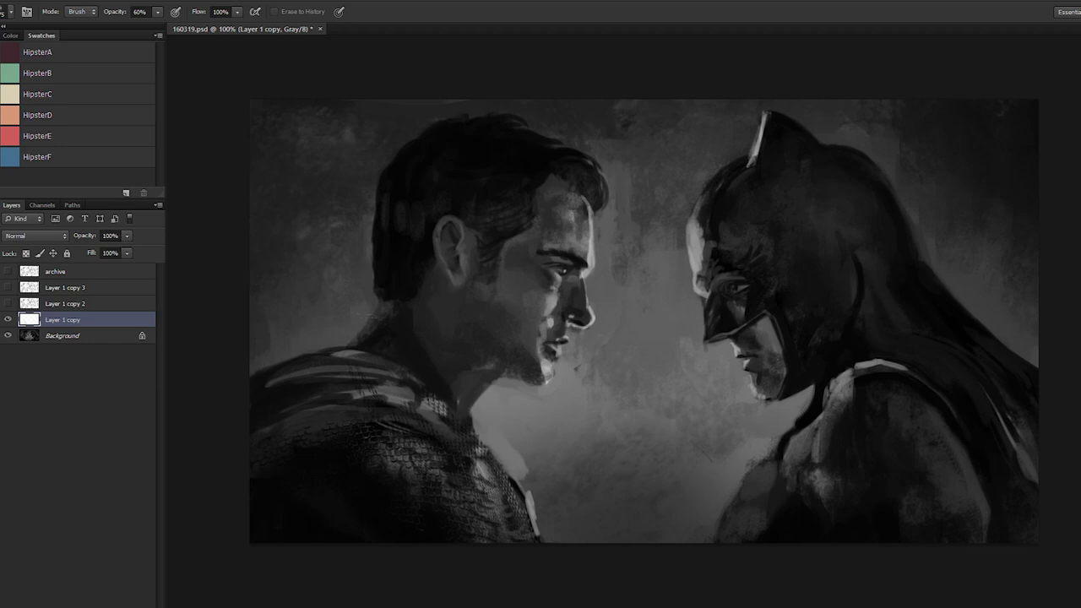
key(ctrl+e)
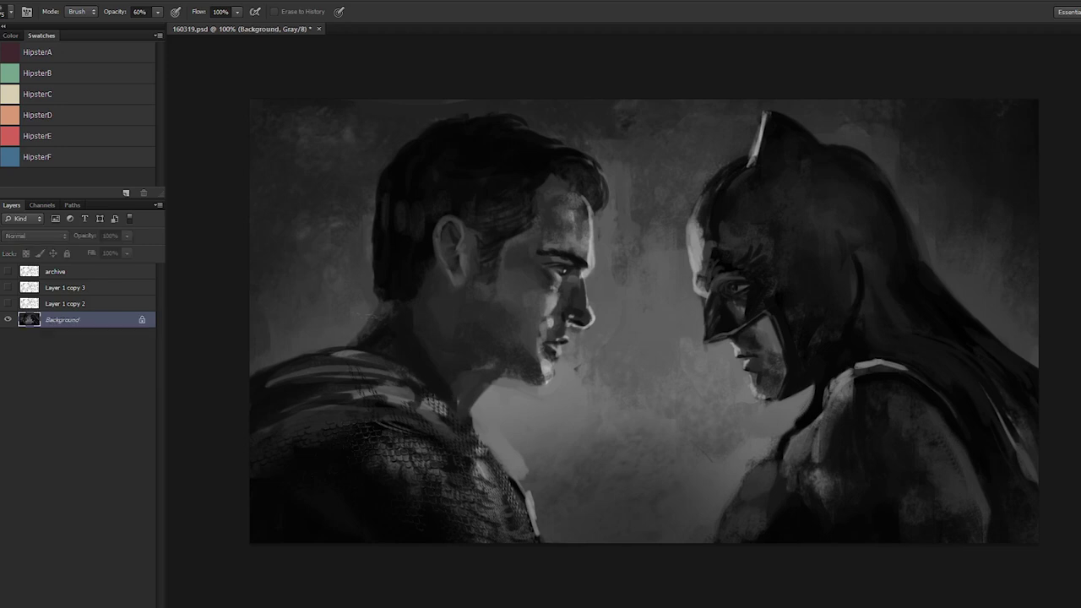
Step: Brighten the scales on Superman's chest and the light on his neck with the Dodge tool, using midtones at 10% exposure
key(o)
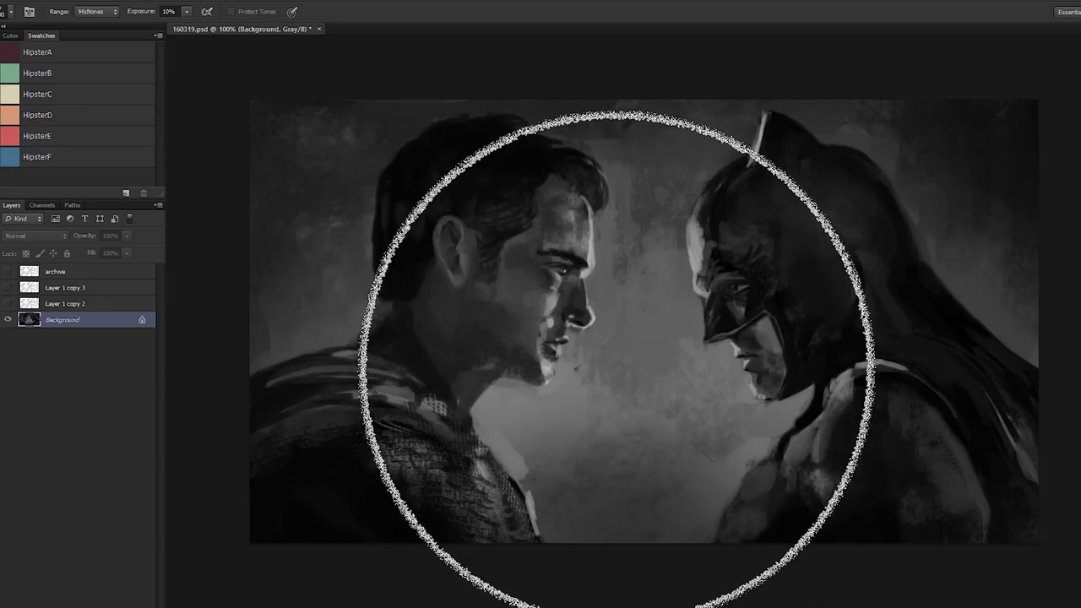
key(bracketleft)
key(bracketleft)
key(bracketleft)
key(bracketleft)
key(bracketleft)
right_click(556, 368)
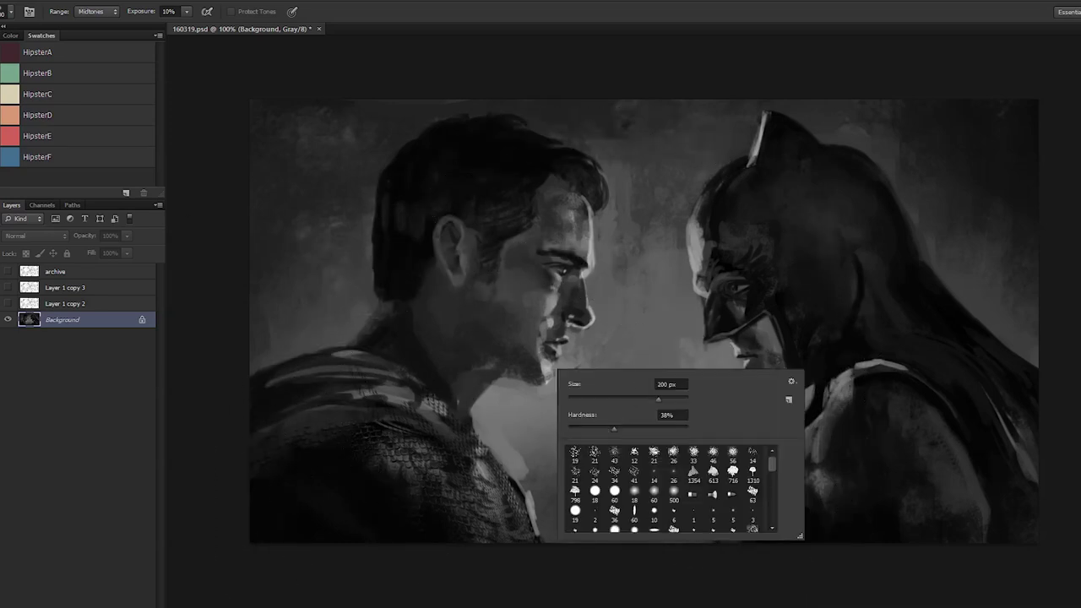
key(Escape)
key(bracketright)
key(bracketright)
key(bracketright)
key(bracketright)
key(bracketright)
key(bracketright)
key(bracketright)
key(bracketright)
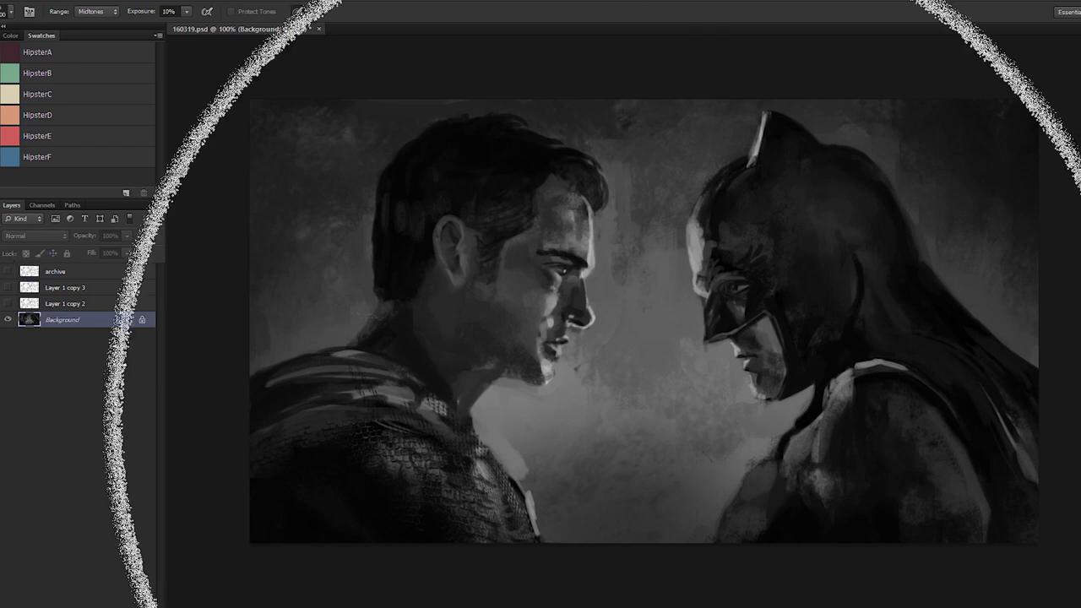
key(bracketright)
key(bracketright)
key(bracketright)
key(bracketleft)
key(bracketleft)
key(bracketleft)
key(bracketleft)
key(bracketleft)
key(bracketleft)
key(bracketleft)
key(bracketleft)
key(bracketleft)
key(bracketleft)
key(bracketleft)
key(bracketleft)
key(bracketleft)
key(bracketleft)
key(bracketleft)
key(bracketleft)
key(bracketleft)
key(bracketleft)
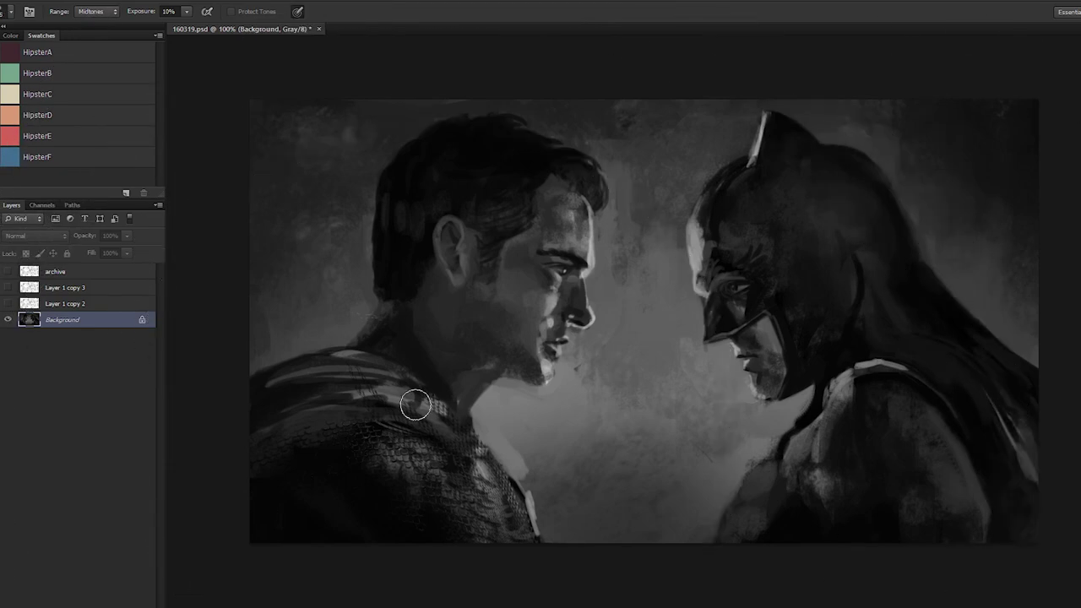
key(bracketright)
key(bracketright)
key(bracketright)
key(bracketright)
mouse_move(441, 434)
mouse_down()
mouse_move(377, 488)
mouse_move(407, 480)
mouse_move(350, 571)
mouse_move(386, 453)
mouse_move(312, 548)
mouse_move(526, 460)
mouse_move(476, 499)
mouse_move(476, 510)
mouse_move(489, 505)
mouse_move(454, 542)
mouse_move(473, 500)
mouse_move(456, 524)
mouse_move(499, 497)
mouse_move(487, 498)
mouse_move(506, 507)
mouse_move(479, 491)
mouse_move(557, 513)
mouse_up()
Step: Lift the highlights on Superman's cheek and forehead and the front of Batman's cowl with a smaller Dodge brush
key(bracketleft)
key(bracketleft)
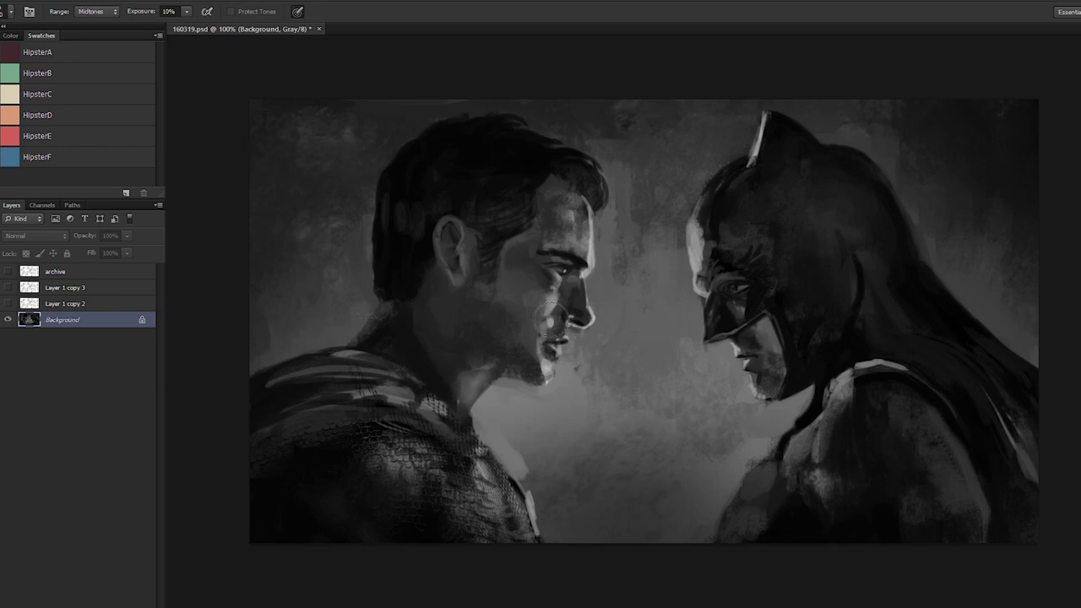
drag(528, 294, 529, 313)
mouse_move(543, 224)
mouse_down()
mouse_move(572, 201)
mouse_move(556, 213)
mouse_move(546, 202)
mouse_move(582, 240)
mouse_up()
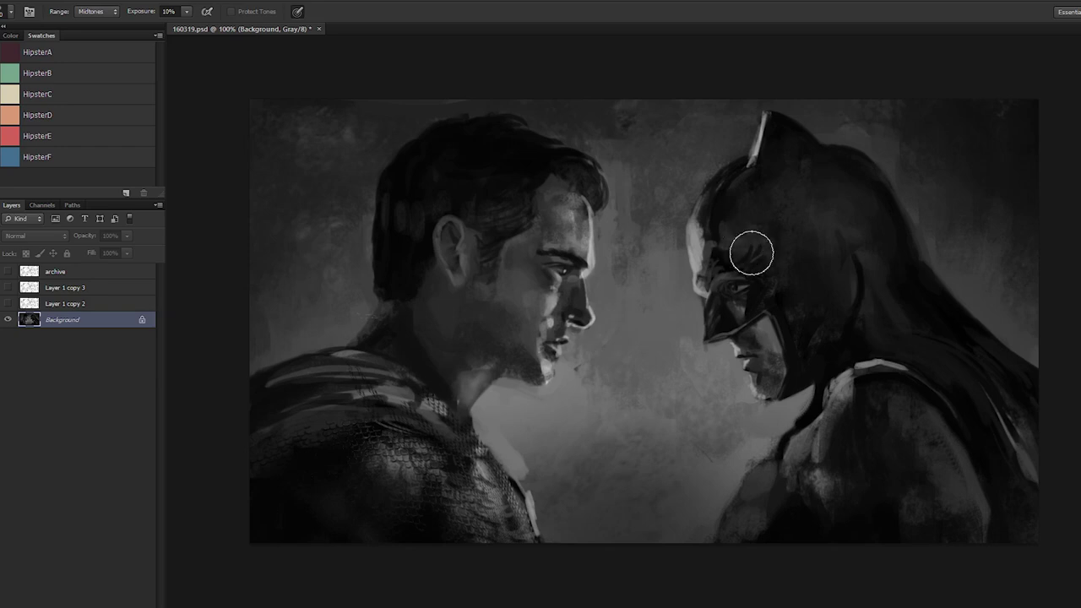
mouse_move(716, 228)
mouse_down()
mouse_move(707, 222)
mouse_move(704, 234)
mouse_move(730, 208)
mouse_up()
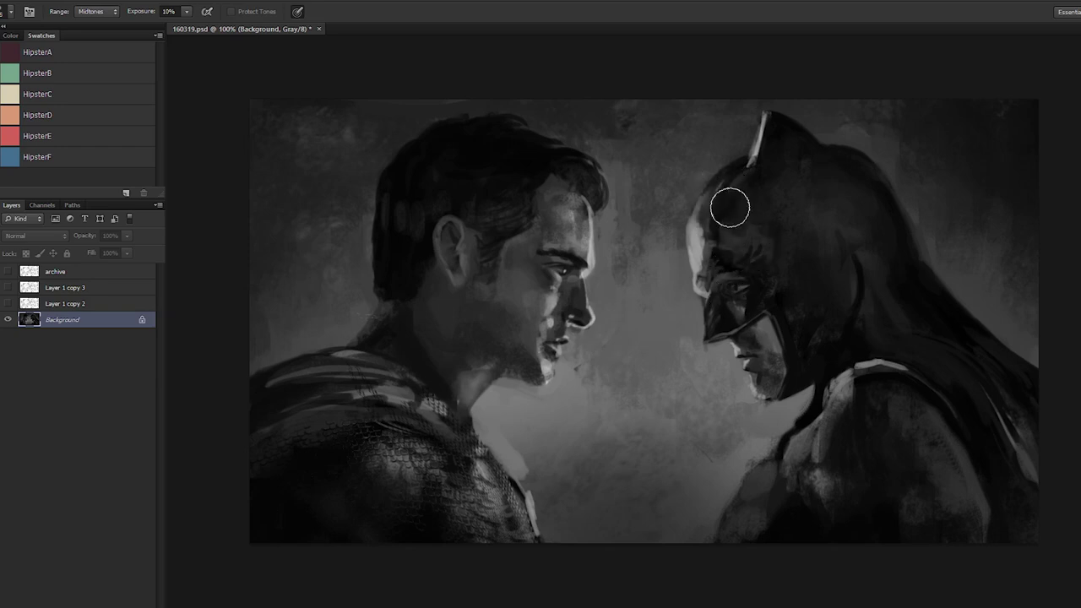
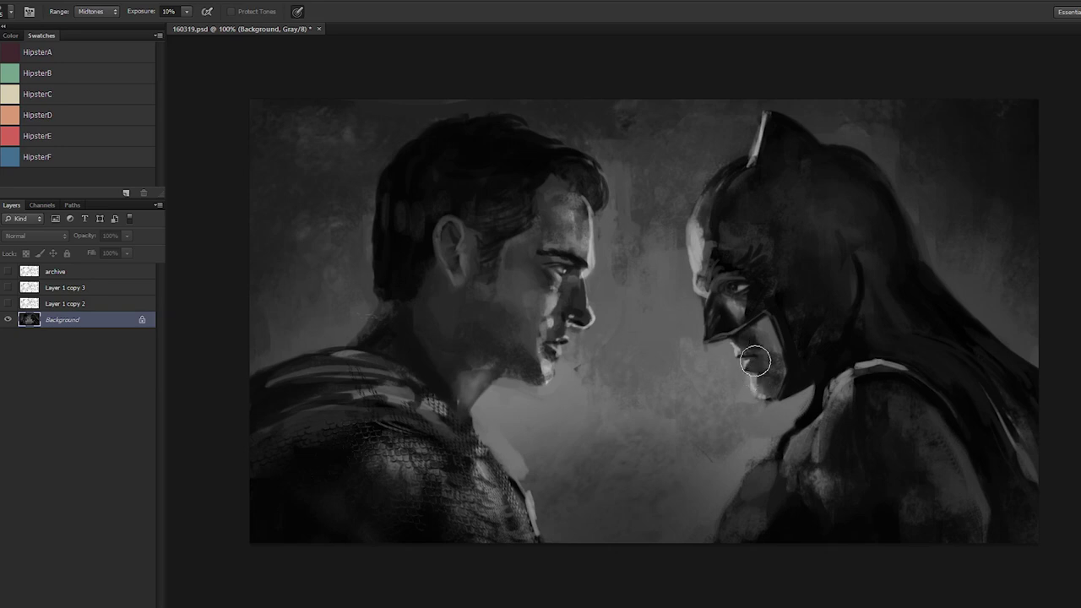
Step: Brighten Superman's shoulder and chest with broad Dodge strokes while viewing the whole painting at 25%
key(ctrl+minus)
key(ctrl+minus)
key(ctrl+minus)
key(ctrl+minus)
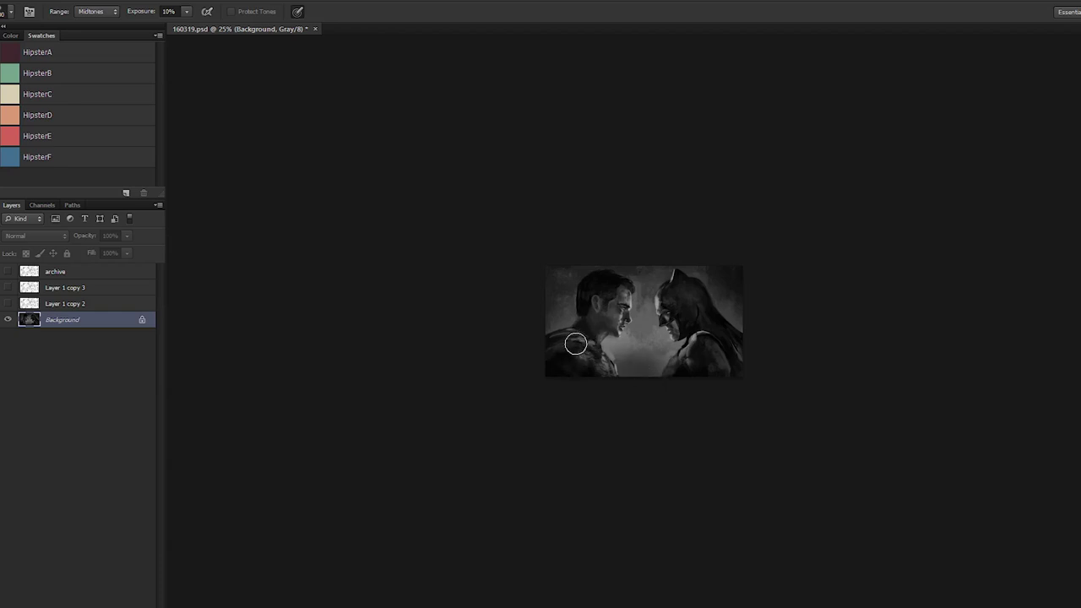
drag(591, 348, 585, 344)
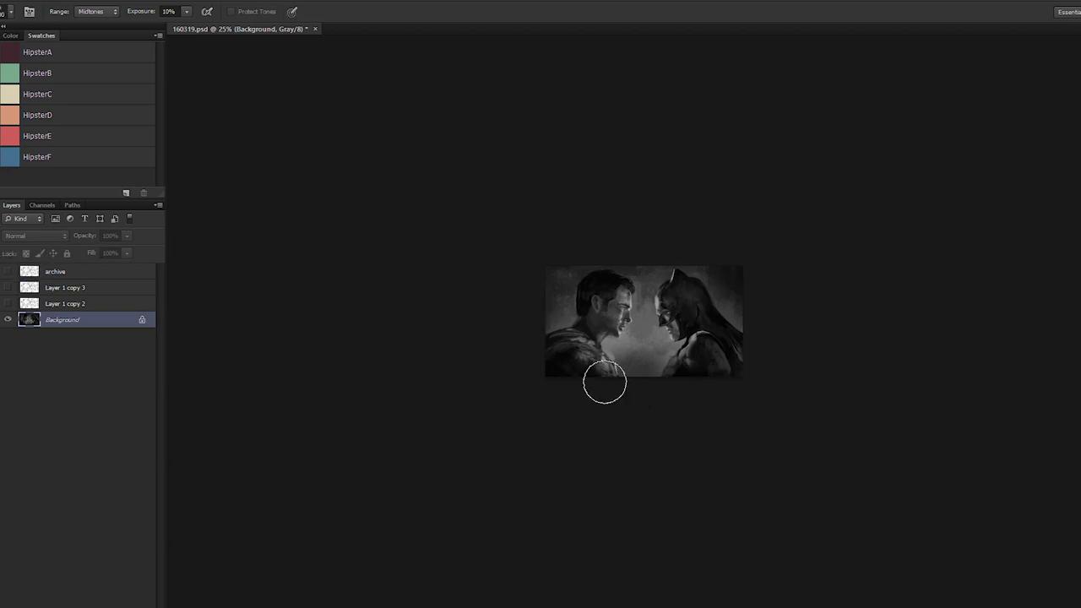
mouse_move(580, 379)
mouse_down()
mouse_move(577, 367)
mouse_move(591, 363)
mouse_up()
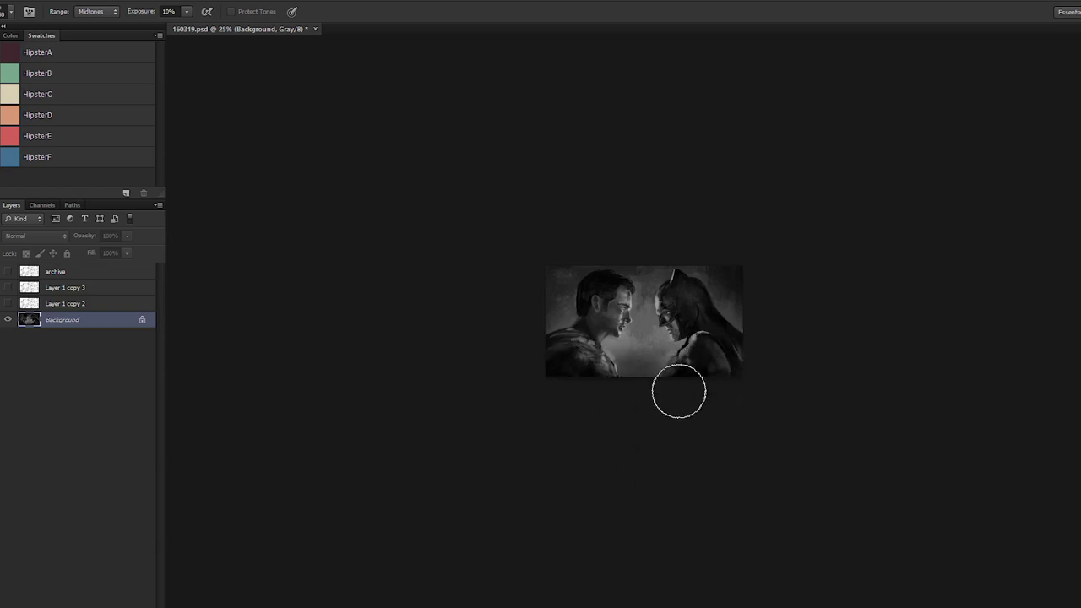
Step: Adjust the background tones around Batman's cowl and the painting's upper corners with broad strokes from a much larger toning brush
drag(734, 280, 690, 295)
key(bracketright)
key(bracketright)
key(bracketright)
key(bracketright)
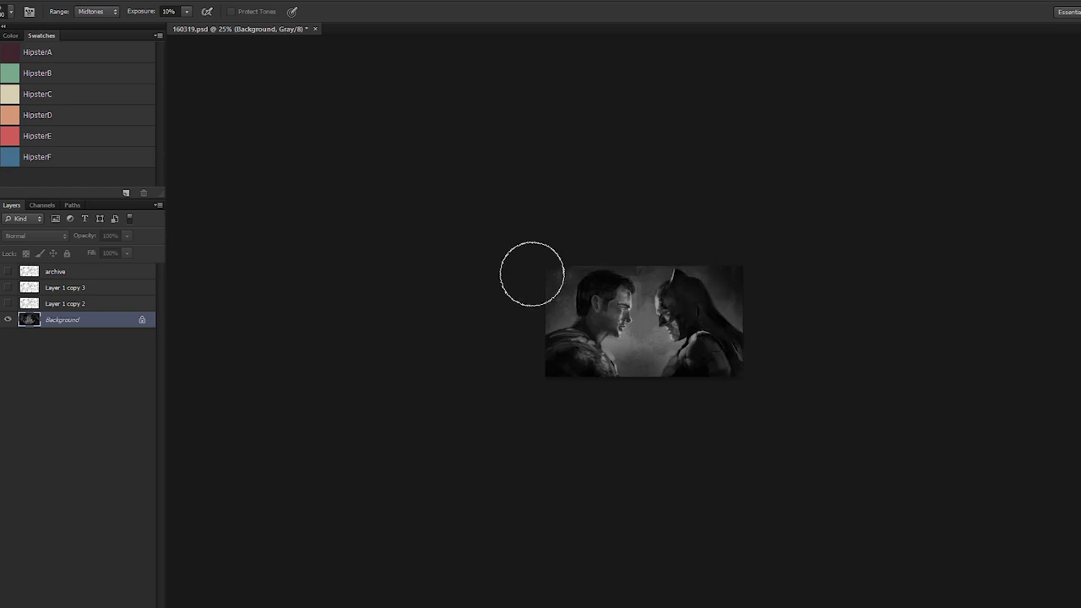
key(bracketright)
key(bracketright)
key(bracketright)
key(bracketright)
key(bracketright)
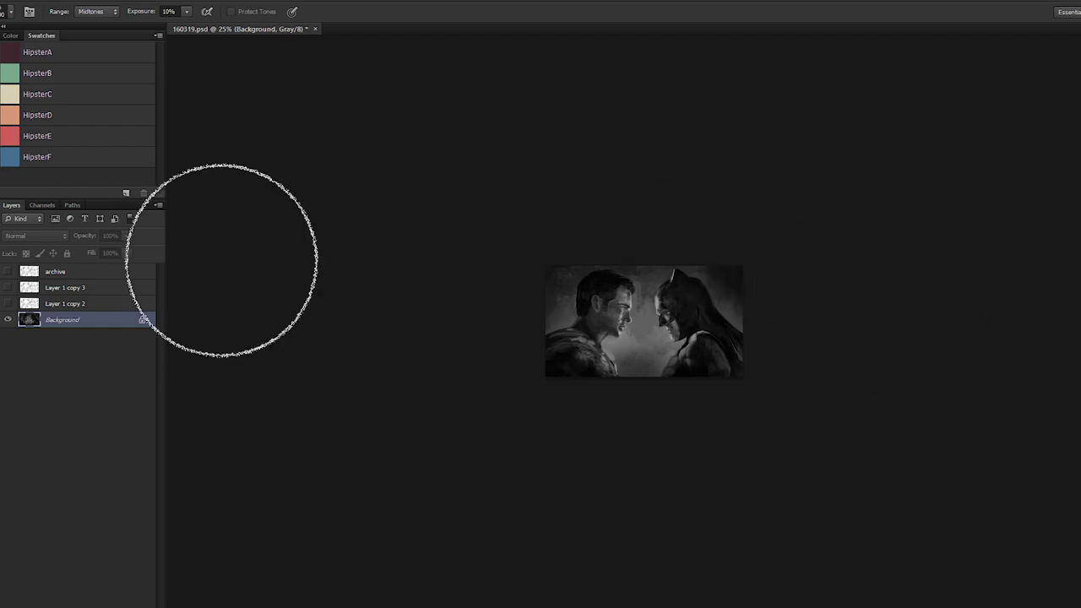
key(bracketright)
key(bracketright)
key(bracketright)
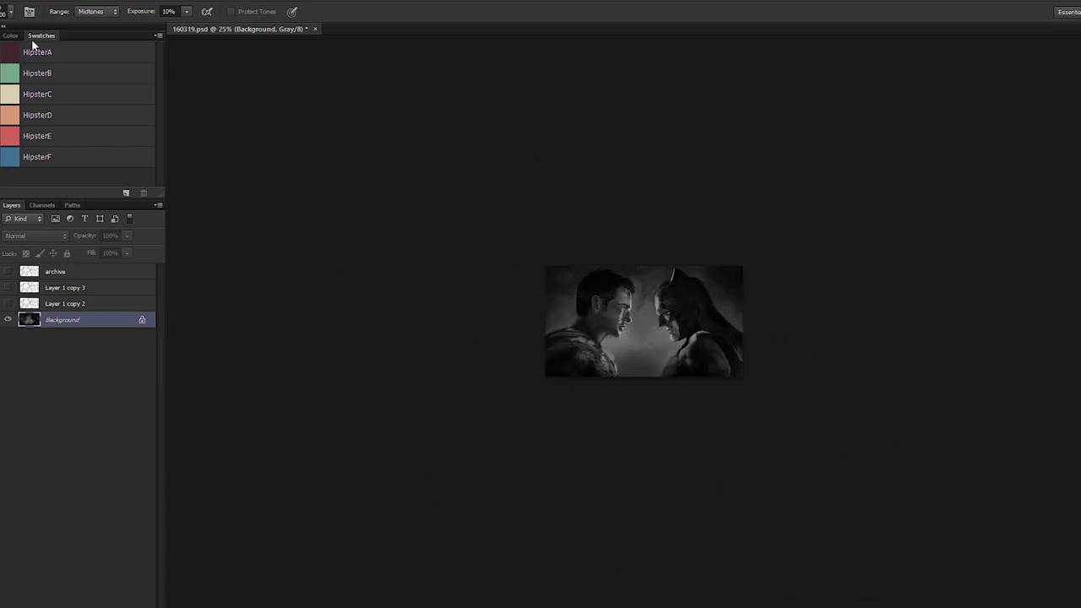
Step: Paint sampled dark tones between Superman's eyebrow and eyelid at 400% zoom, raising the brush opacity to 80%
key(ctrl+plus)
key(ctrl+plus)
key(ctrl+plus)
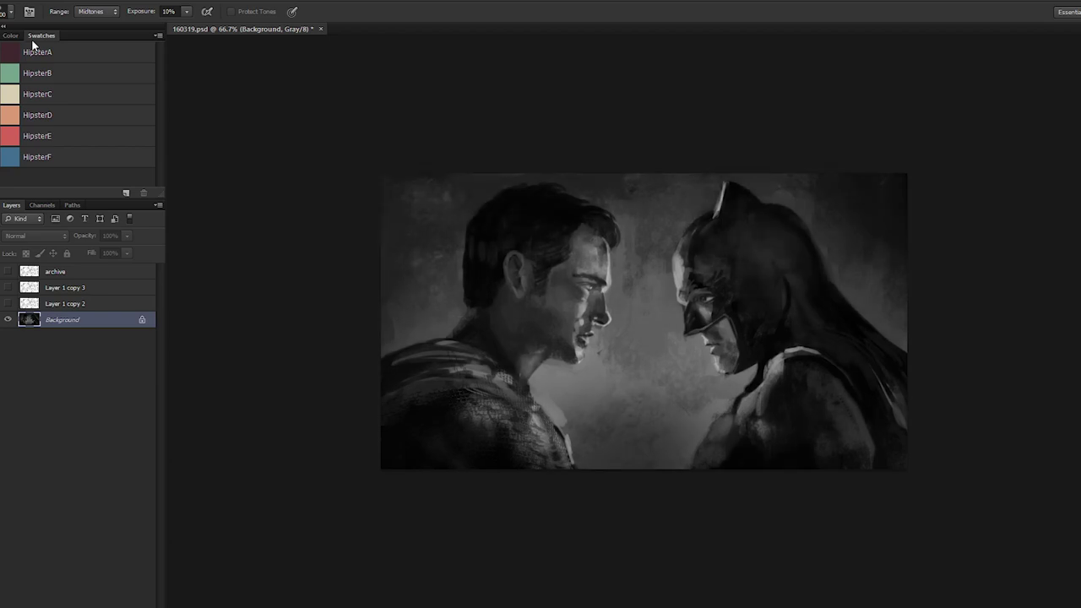
key(ctrl+plus)
key(ctrl+plus)
key(ctrl+plus)
key(ctrl+plus)
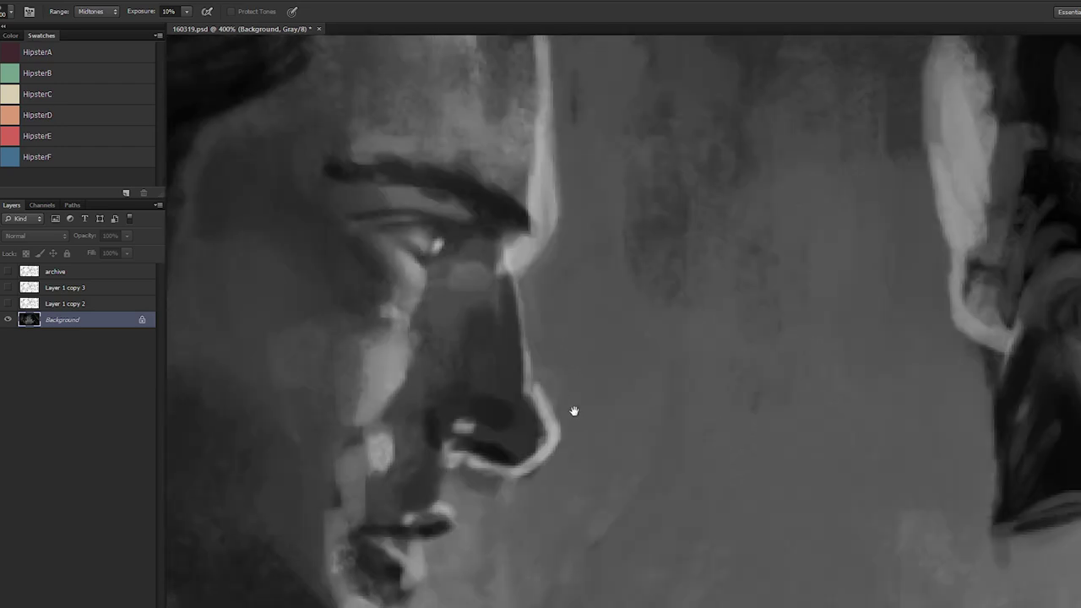
drag(573, 411, 685, 523)
key(b)
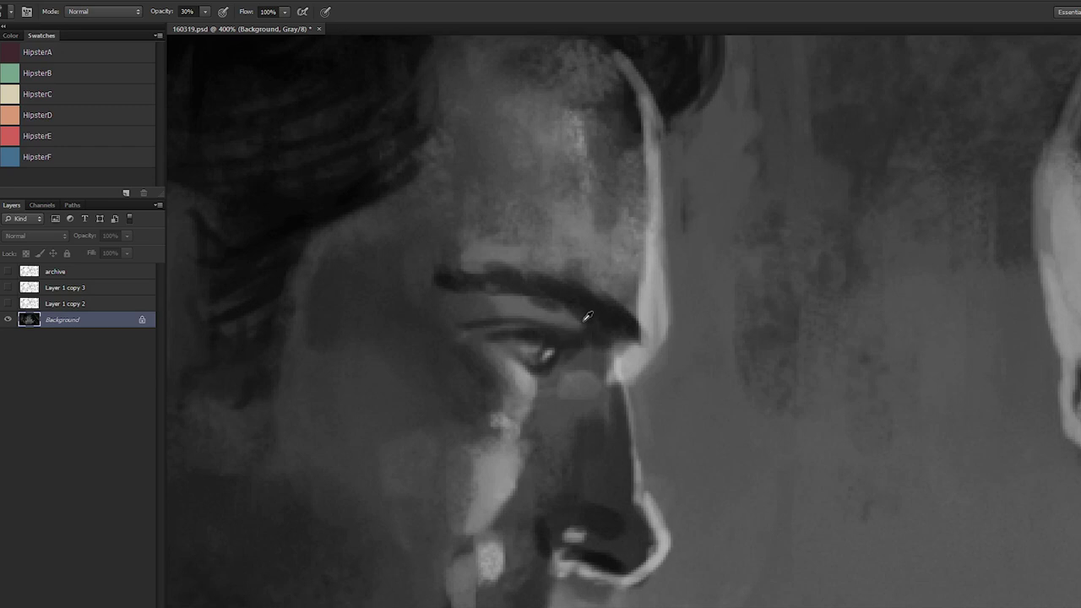
alt+click(513, 298)
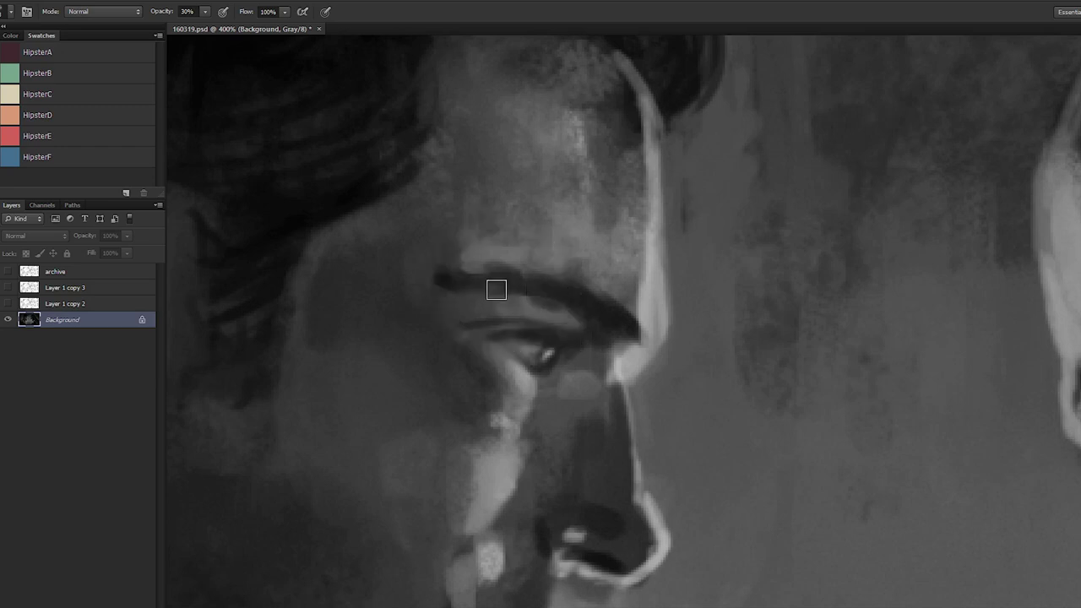
drag(493, 287, 572, 323)
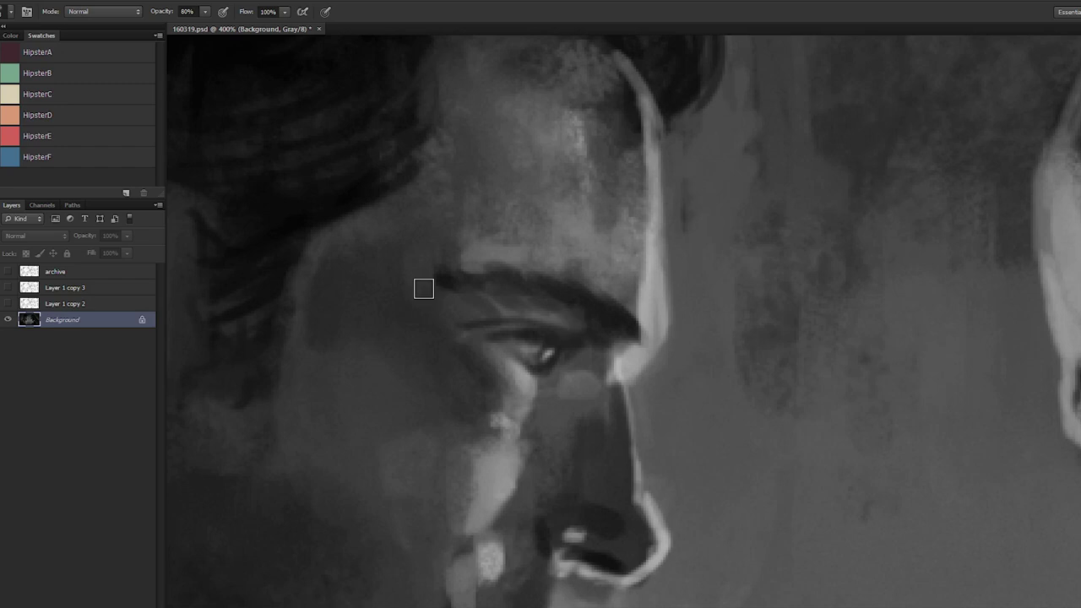
drag(423, 288, 449, 286)
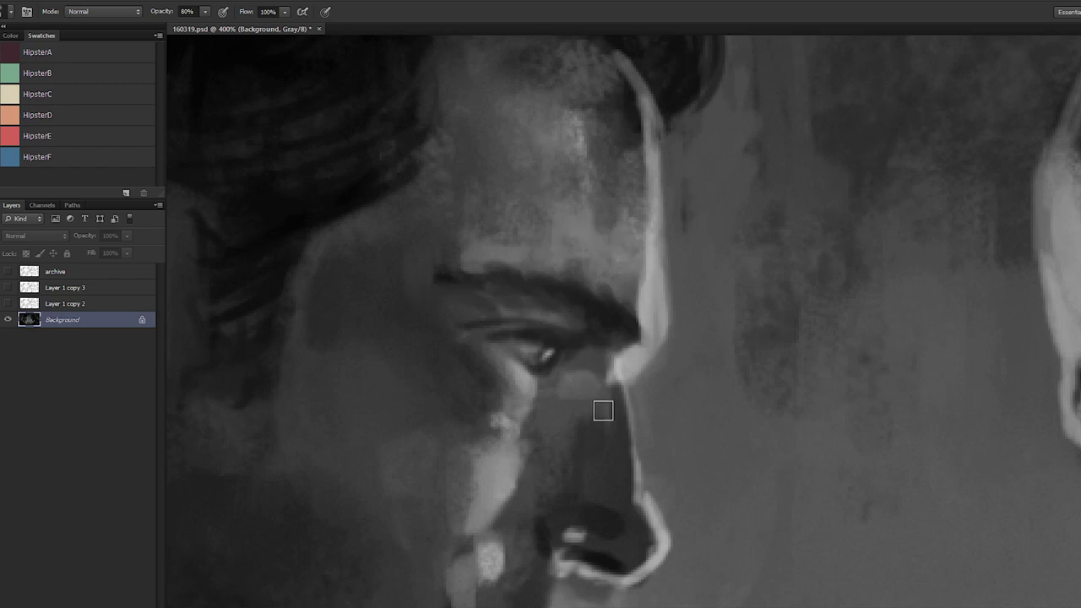
Step: Blend the light patch beside Superman's eye into the bridge and side of his nose with brush strokes
scroll(591, 355, down, 3)
drag(615, 247, 604, 292)
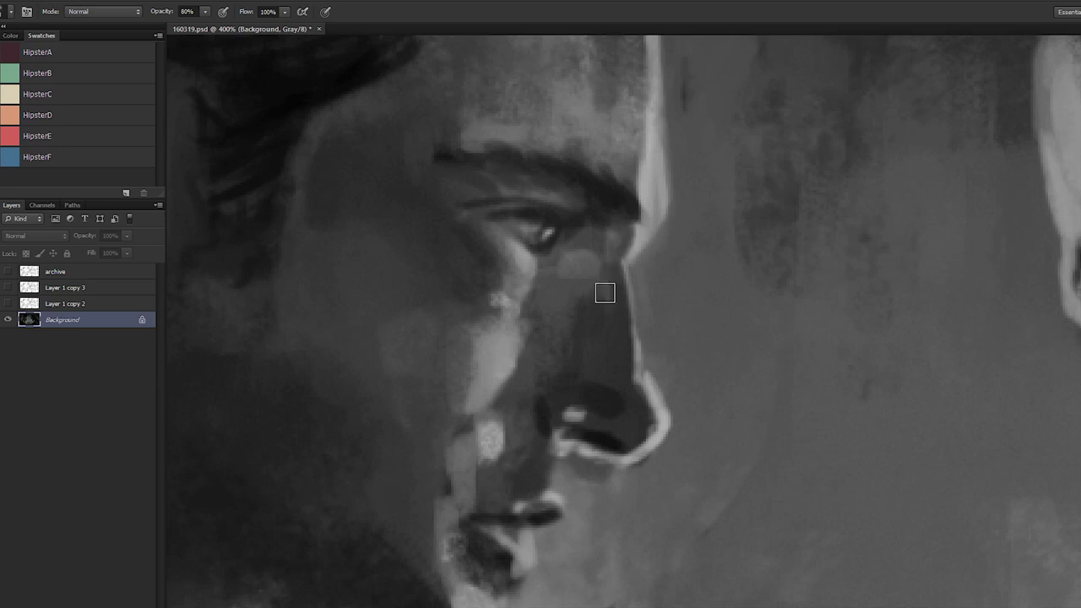
mouse_move(609, 243)
mouse_down()
mouse_move(569, 276)
mouse_move(595, 297)
mouse_move(562, 350)
mouse_up()
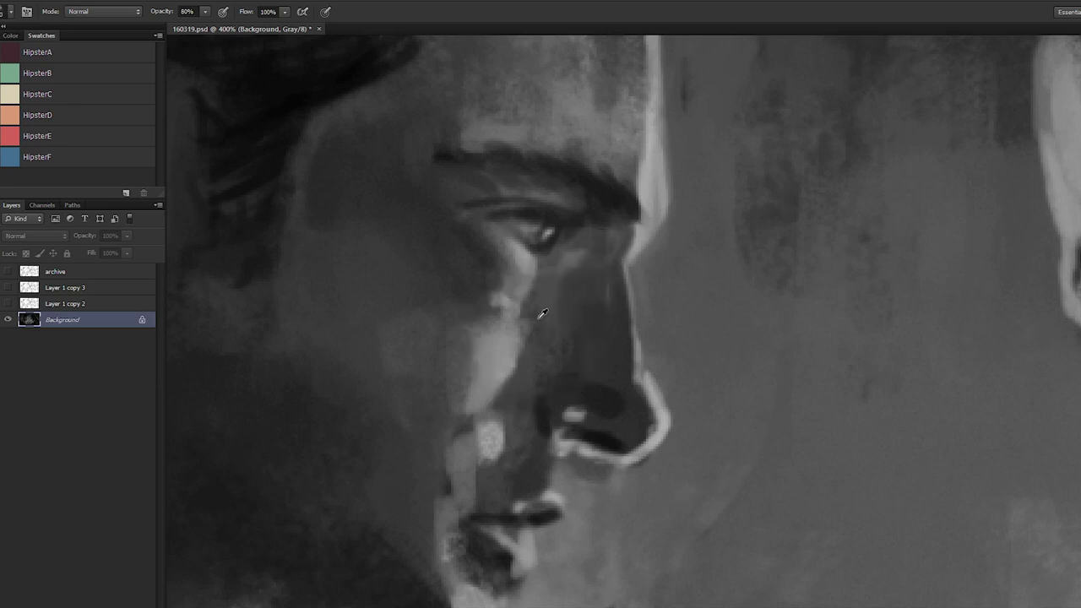
Step: Paint sampled mid-dark tones over the inner edge of Superman's cheek highlight and the dark patch above his nostril
mouse_move(536, 282)
mouse_down()
mouse_move(540, 346)
mouse_move(502, 402)
mouse_up()
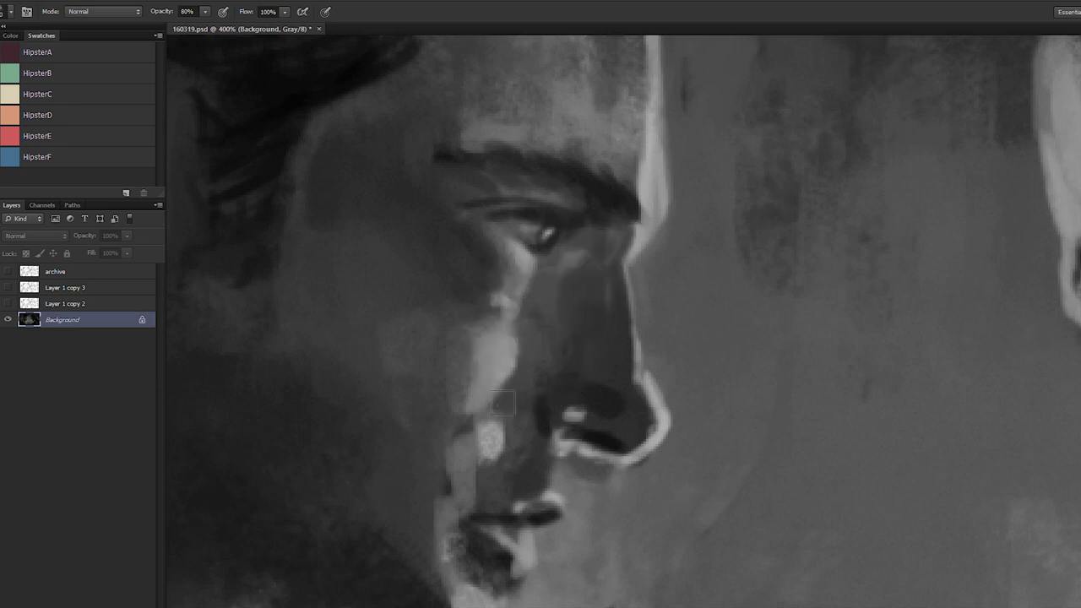
alt+click(619, 364)
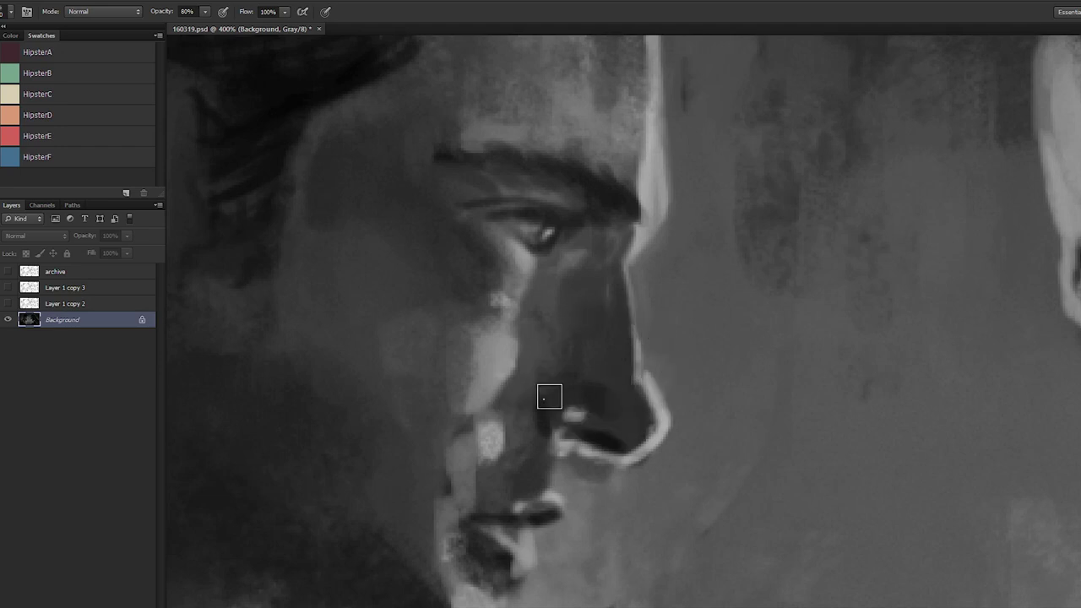
Step: Resize the image to a width of 1920 pixels with constrained proportions
key(ctrl+alt+i)
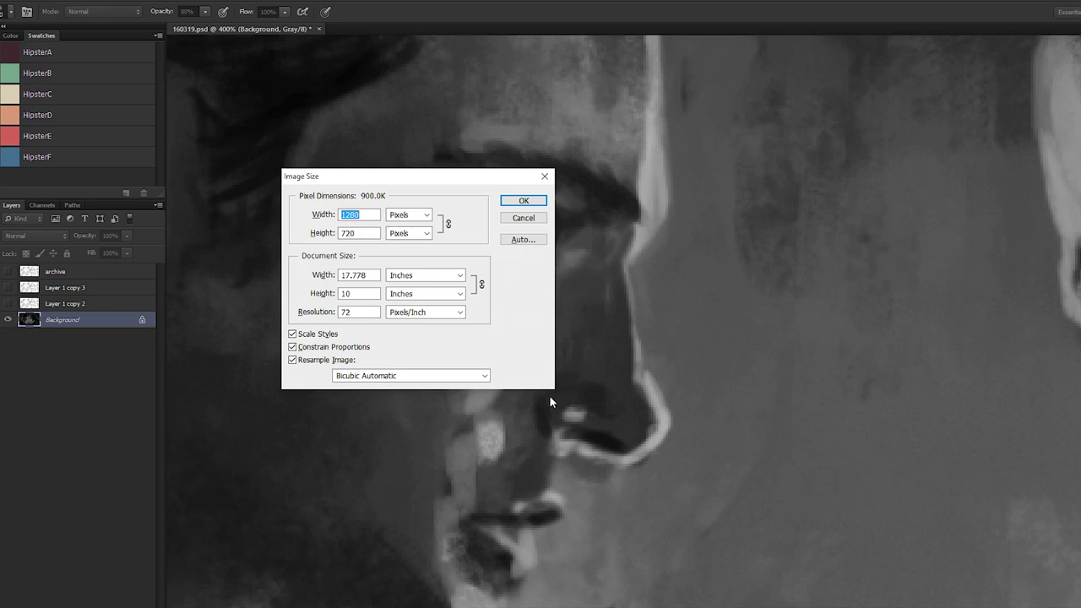
text(1920)
key(Return)
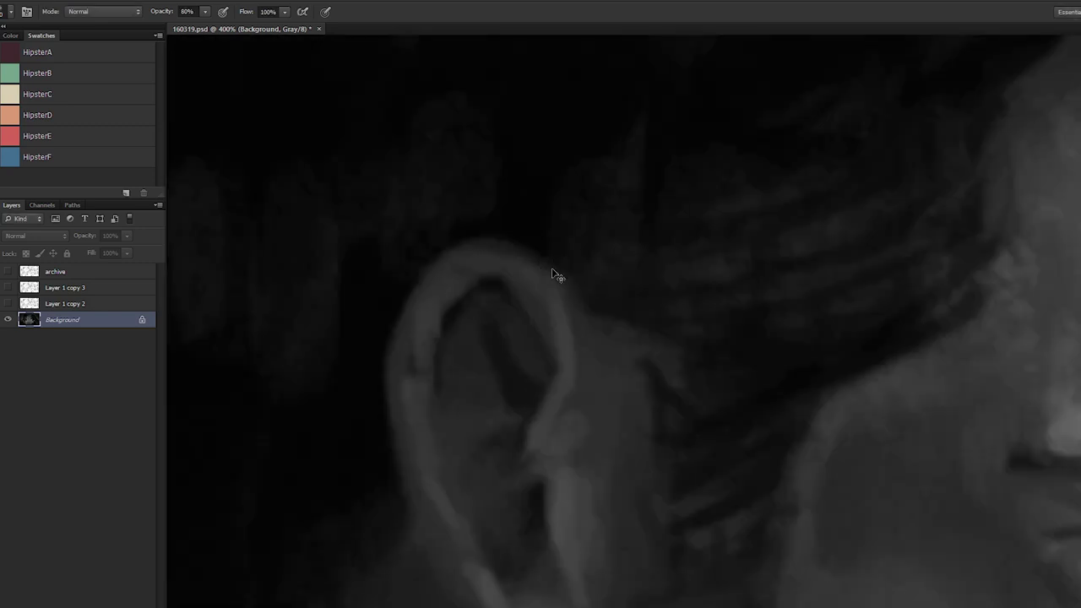
Step: Darken the wing of Superman's nose at 300% zoom and break up the small highlight beside the nostril with sampled tones
scroll(555, 272, down, 5)
scroll(573, 286, up, 4)
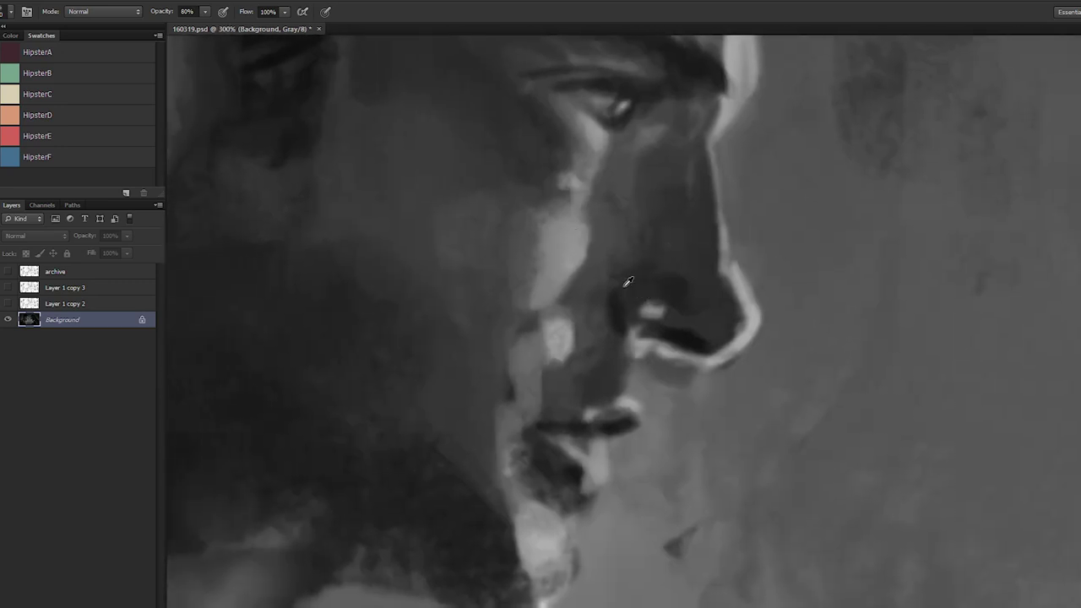
alt+click(627, 283)
alt+click(616, 306)
mouse_move(616, 303)
mouse_down()
mouse_move(607, 308)
mouse_move(633, 327)
mouse_up()
alt+click(622, 308)
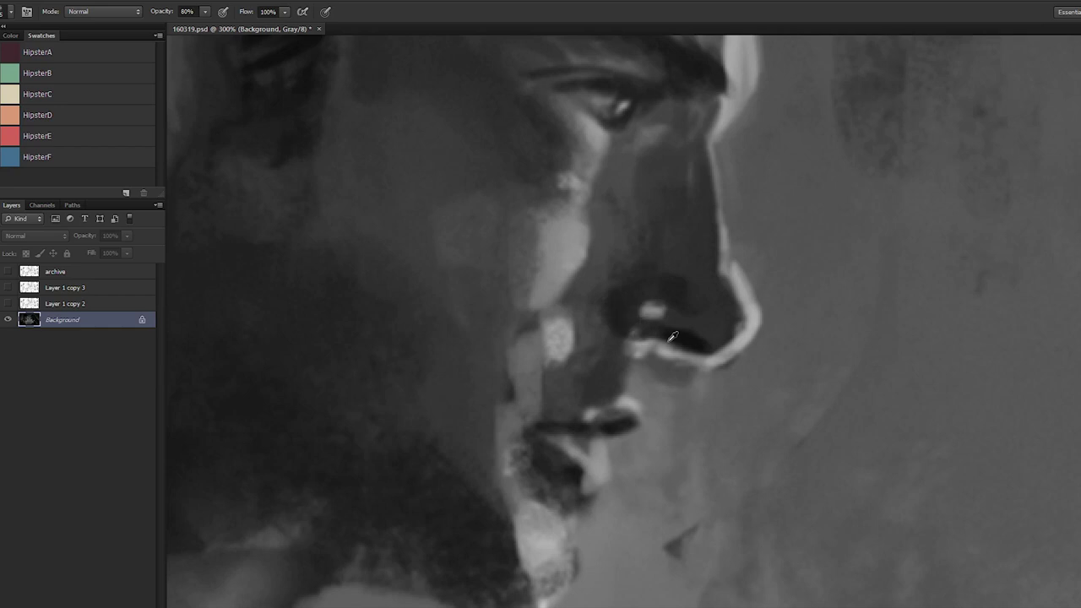
alt+click(673, 337)
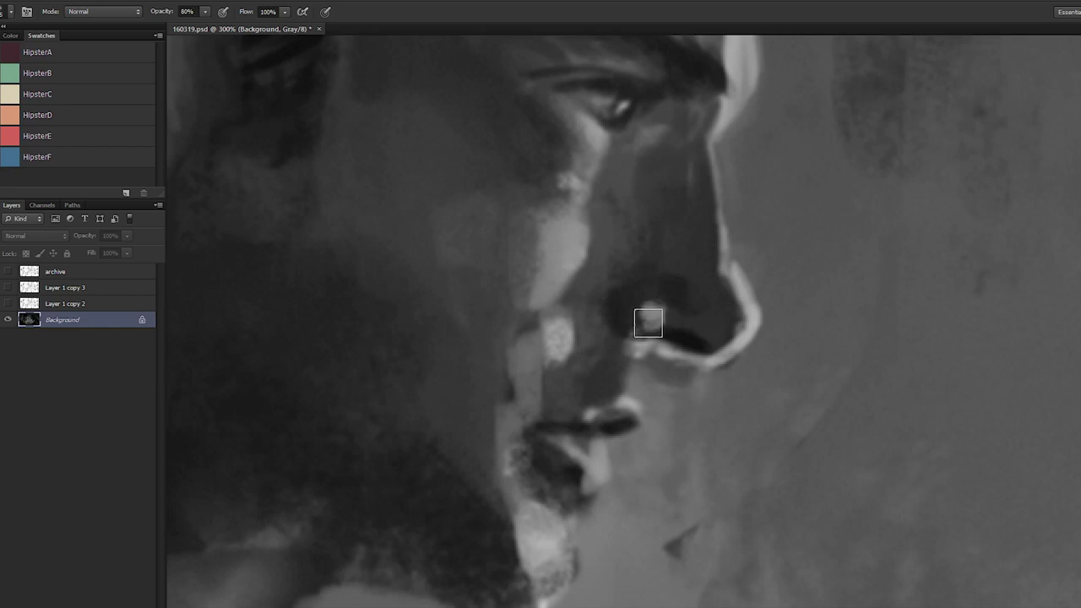
alt+click(645, 285)
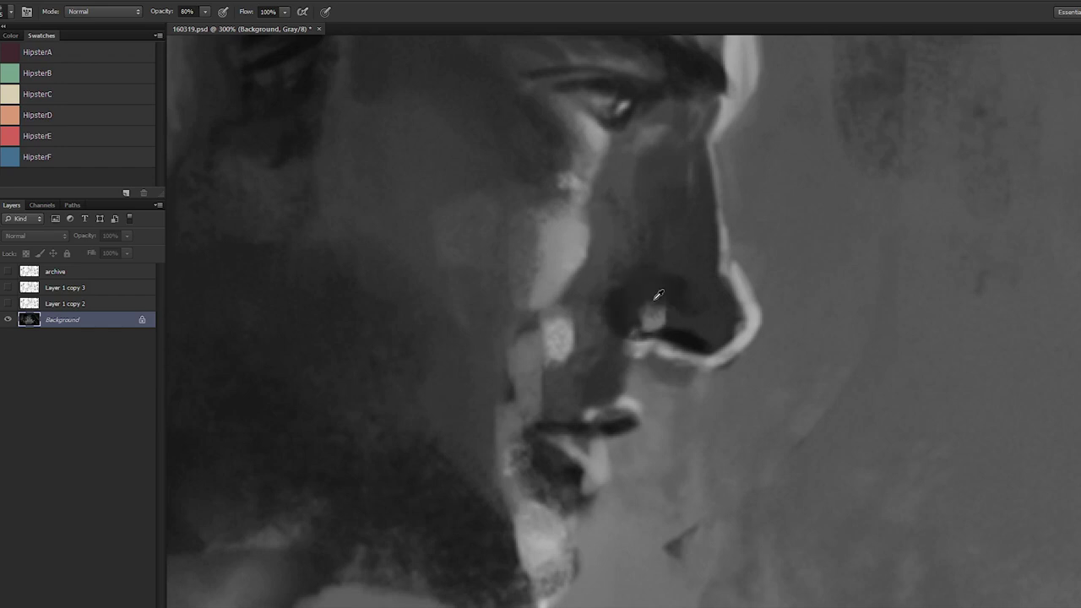
Step: Soften the nostril's upper edge and thin the light rim around Superman's nose tip with sampled tones
alt+click(680, 329)
alt+click(710, 319)
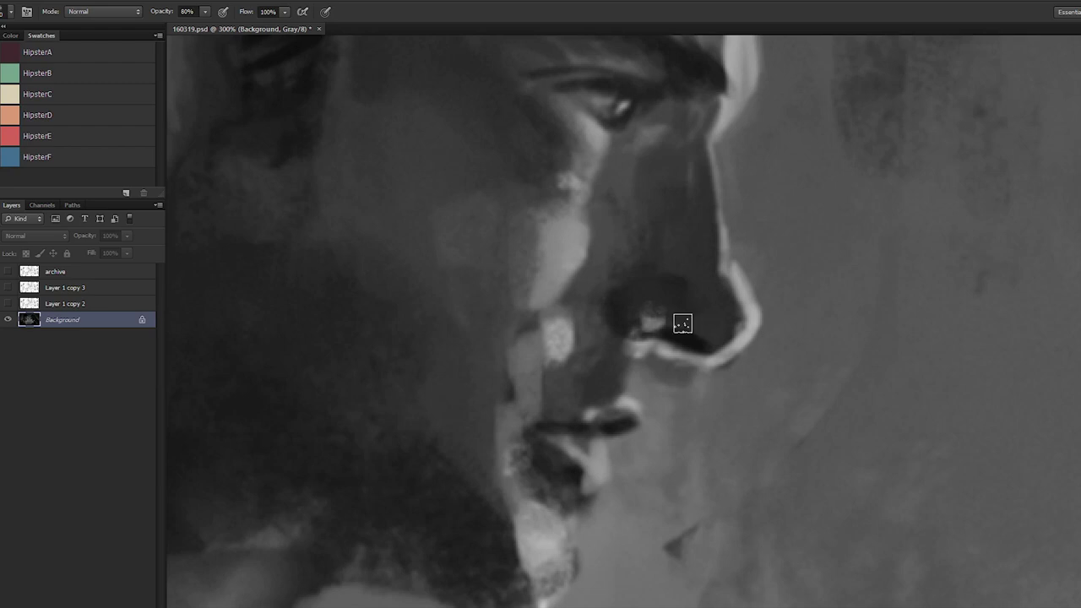
alt+click(753, 291)
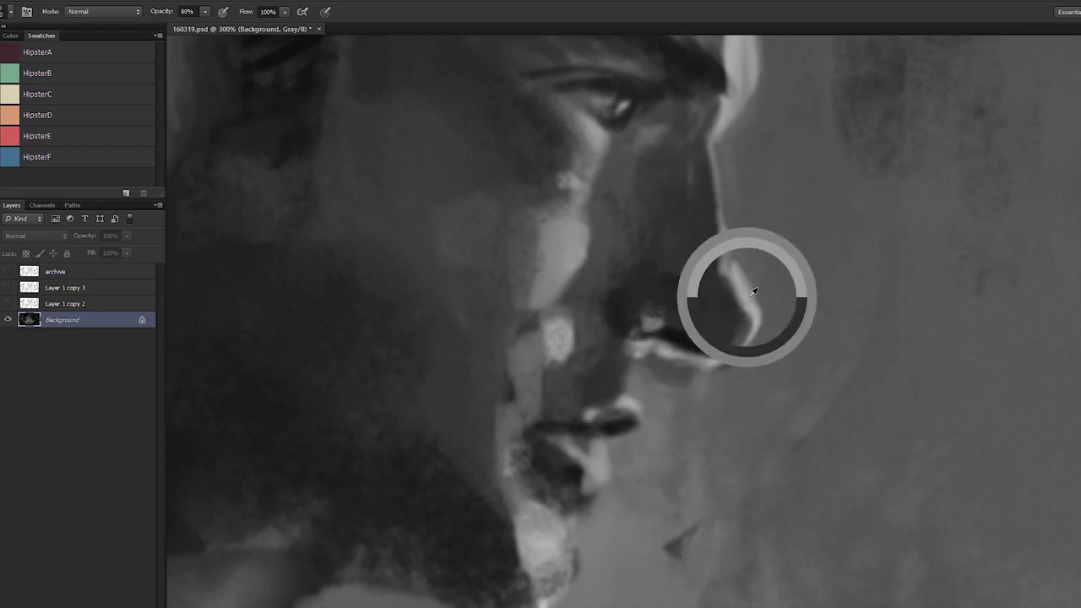
alt+click(719, 302)
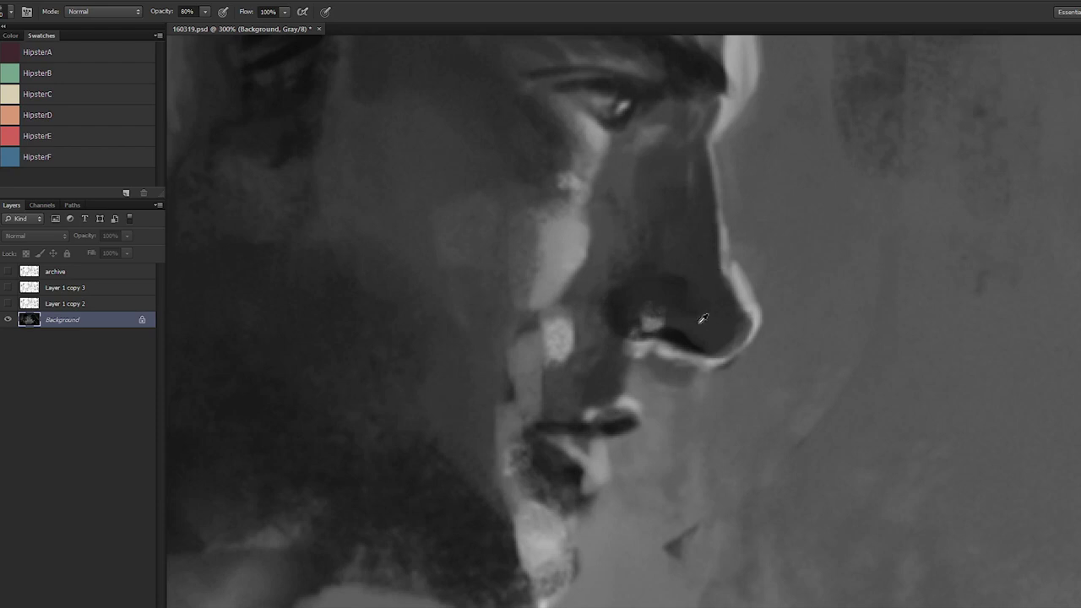
drag(586, 237, 554, 295)
key(alt+])
key(alt+[)
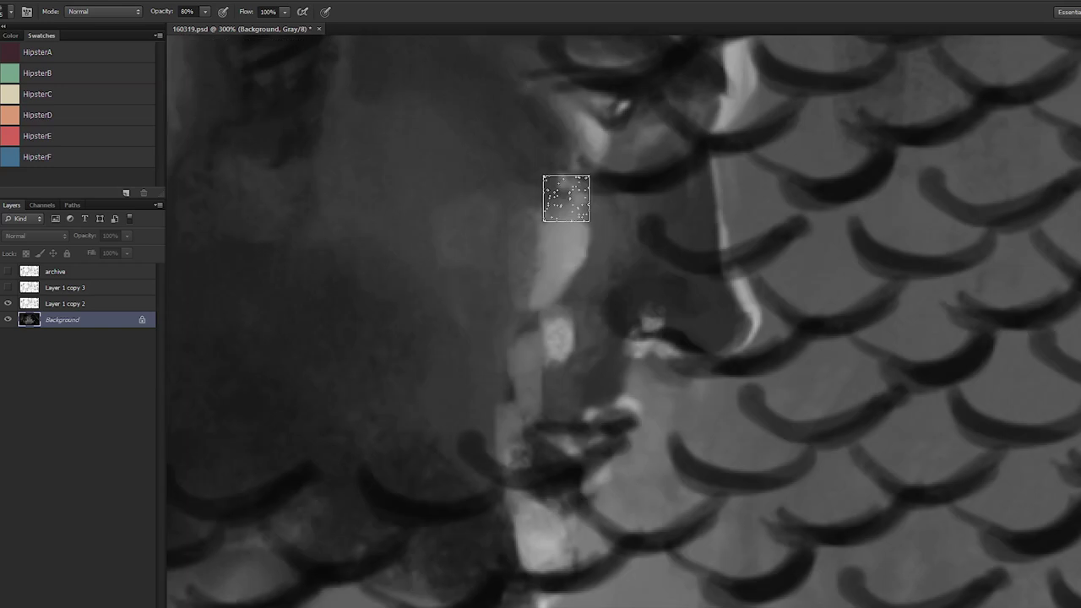
click(8, 305)
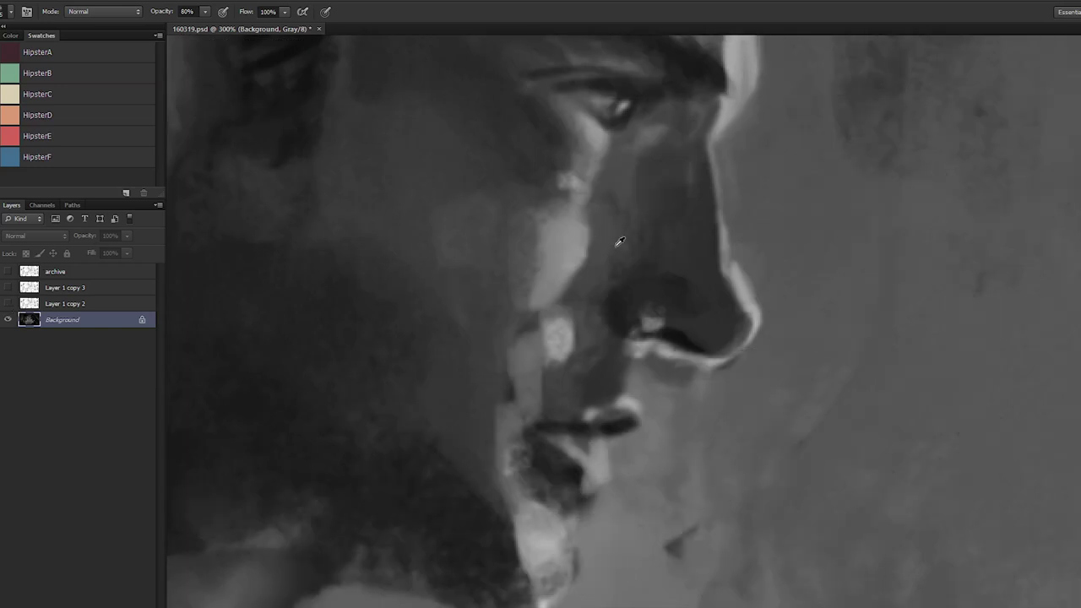
Step: Narrow the light patch on Superman's cheek beside the nose, using tones sampled from the nose and eye area
alt+click(602, 228)
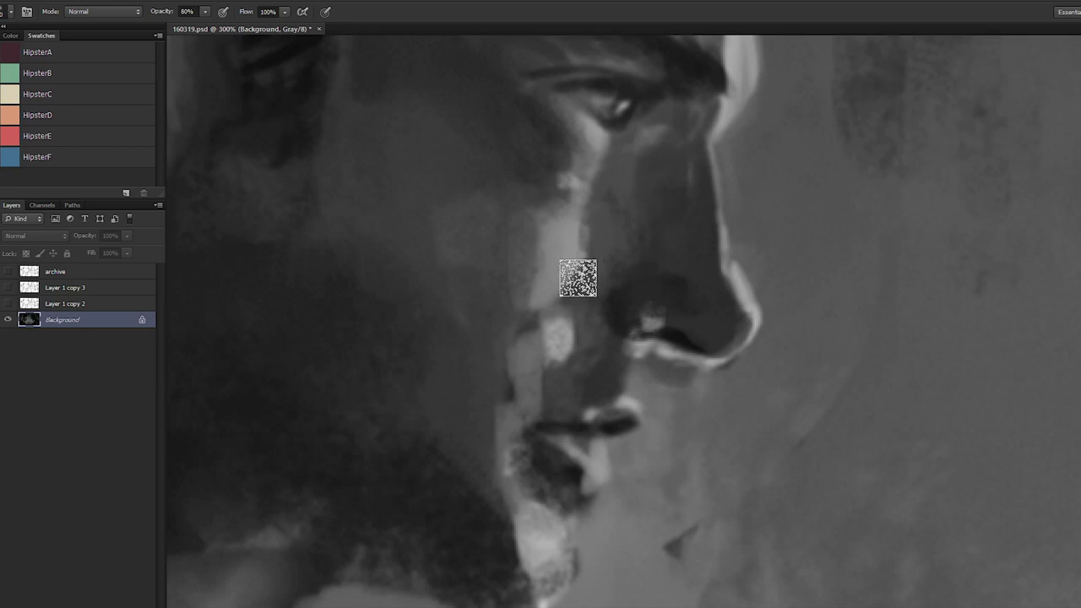
alt+click(583, 231)
alt+click(615, 229)
mouse_move(613, 238)
mouse_down()
mouse_move(657, 214)
mouse_move(613, 191)
mouse_up()
alt+click(631, 90)
drag(640, 98, 701, 73)
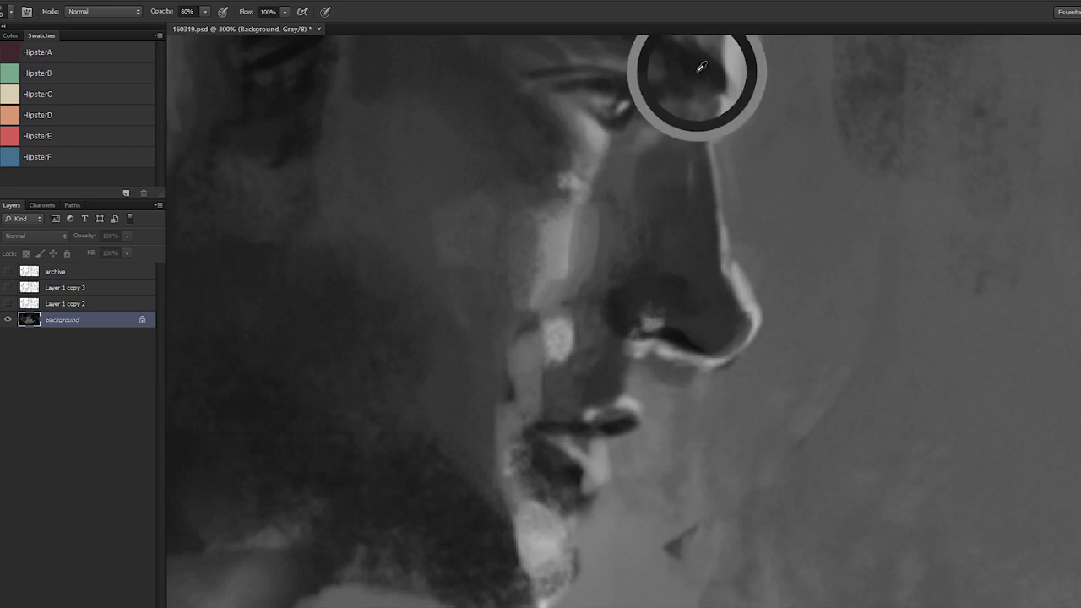
Step: Paint a dark shadow from Superman's inner eye corner down the side of the nose and blend it into the cheek highlight
mouse_move(620, 147)
mouse_down()
mouse_move(601, 174)
mouse_move(598, 234)
mouse_move(597, 214)
mouse_move(578, 286)
mouse_move(583, 171)
mouse_move(632, 200)
mouse_move(581, 247)
mouse_move(591, 222)
mouse_move(576, 282)
mouse_up()
alt+click(611, 211)
alt+click(586, 161)
alt+click(596, 168)
alt+click(566, 252)
alt+click(585, 207)
alt+click(591, 248)
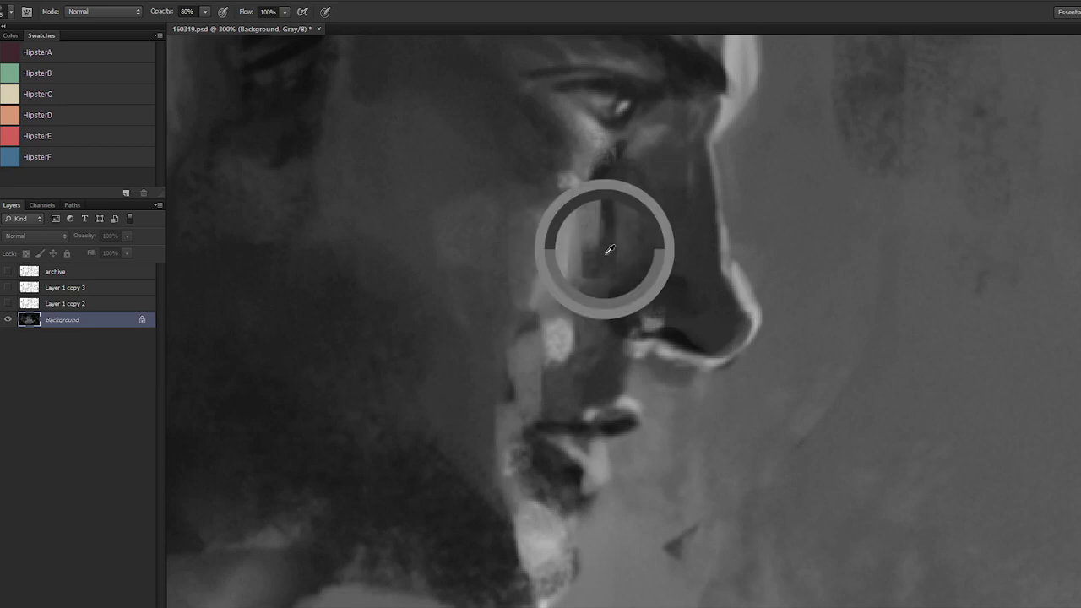
mouse_move(601, 200)
mouse_down()
mouse_move(628, 220)
mouse_move(625, 231)
mouse_move(572, 305)
mouse_up()
alt+click(590, 256)
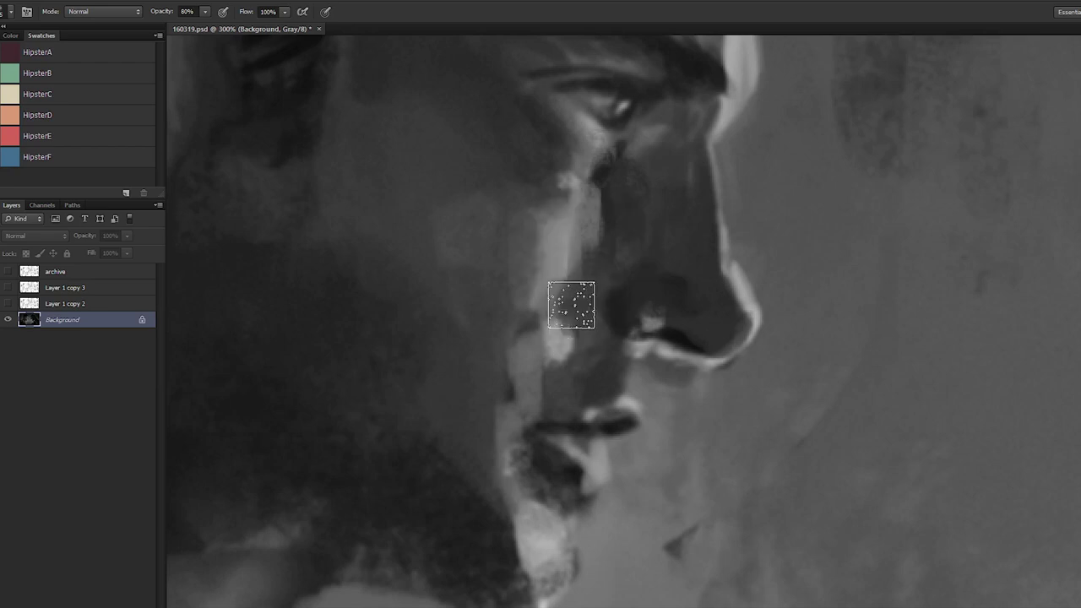
Step: Soften the outer edge of the light strip beside Superman's mouth with sampled cheek tones
alt+click(505, 376)
mouse_move(505, 376)
mouse_down()
mouse_move(501, 403)
mouse_move(508, 374)
mouse_up()
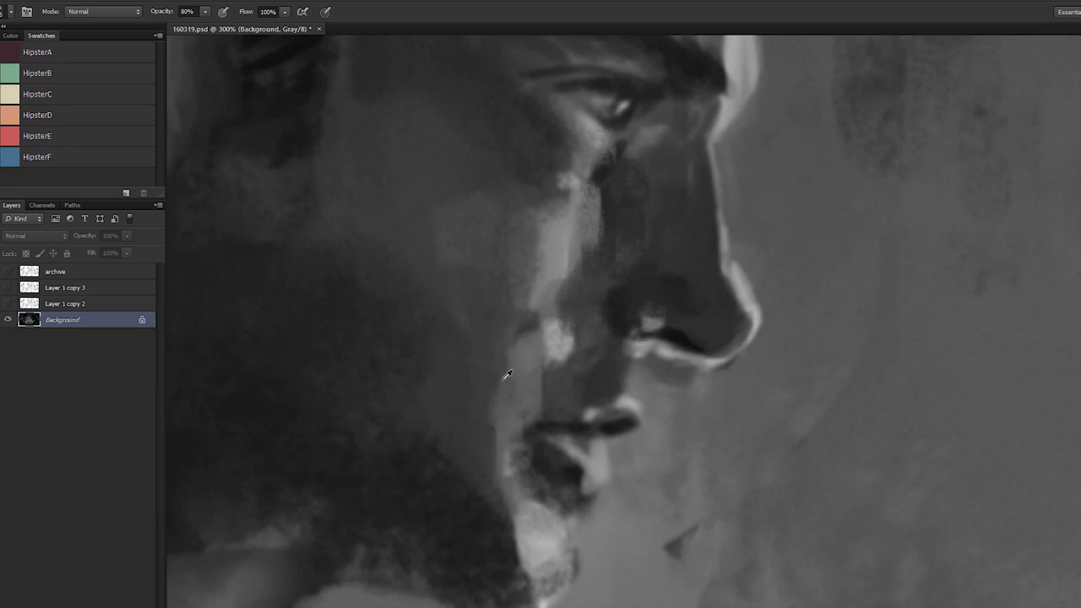
alt+click(498, 359)
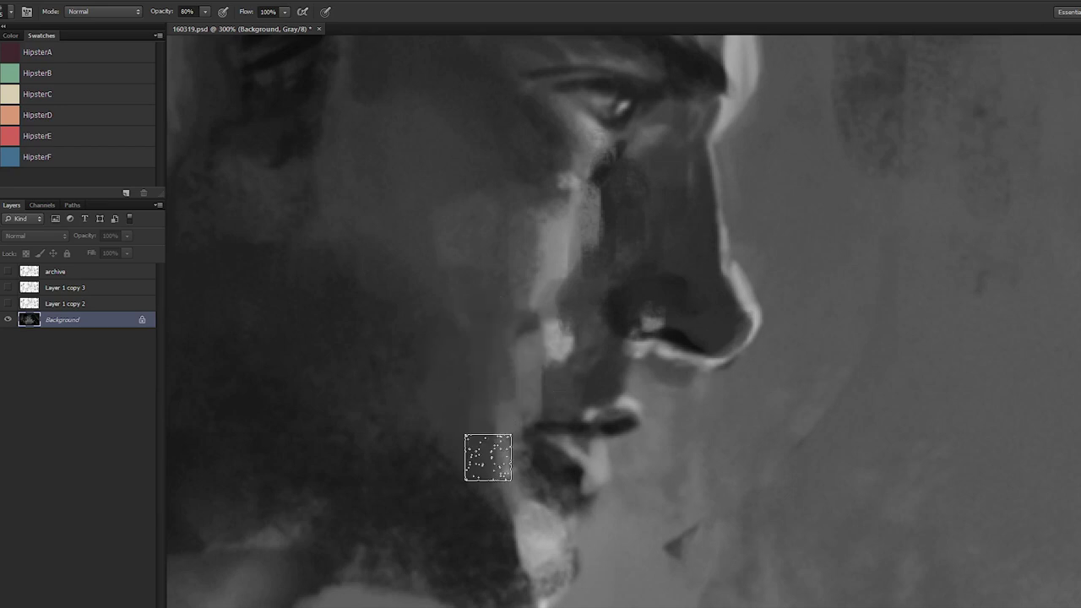
Step: Examine the whole painting at 66.7% zoom, followed by Superman's mouth and chin at 300%
key(ctrl+minus)
key(ctrl+minus)
key(ctrl+minus)
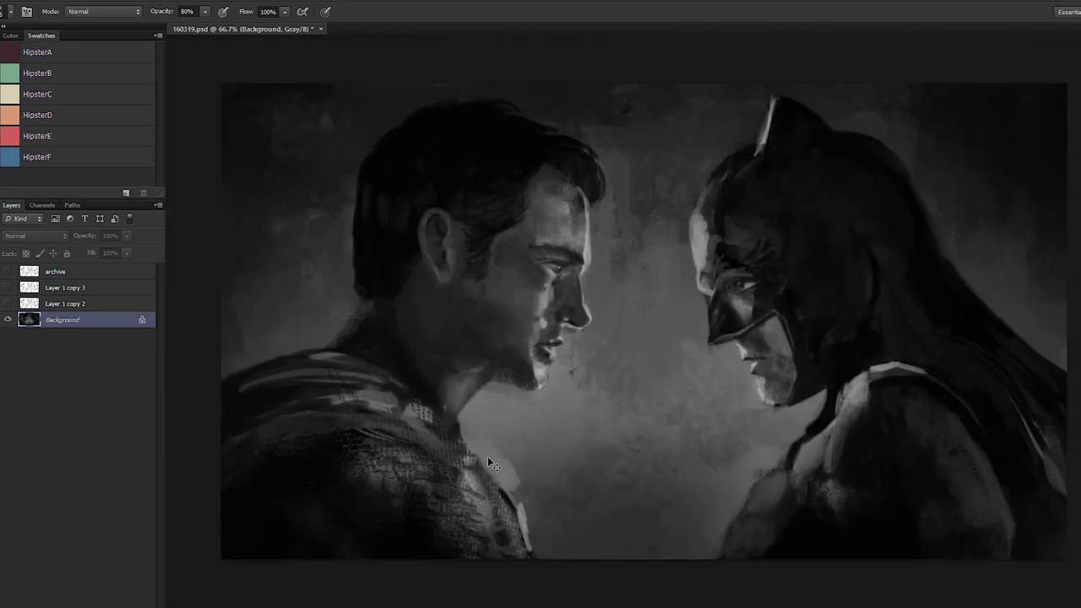
key(ctrl+plus)
drag(487, 456, 588, 263)
key(ctrl+plus)
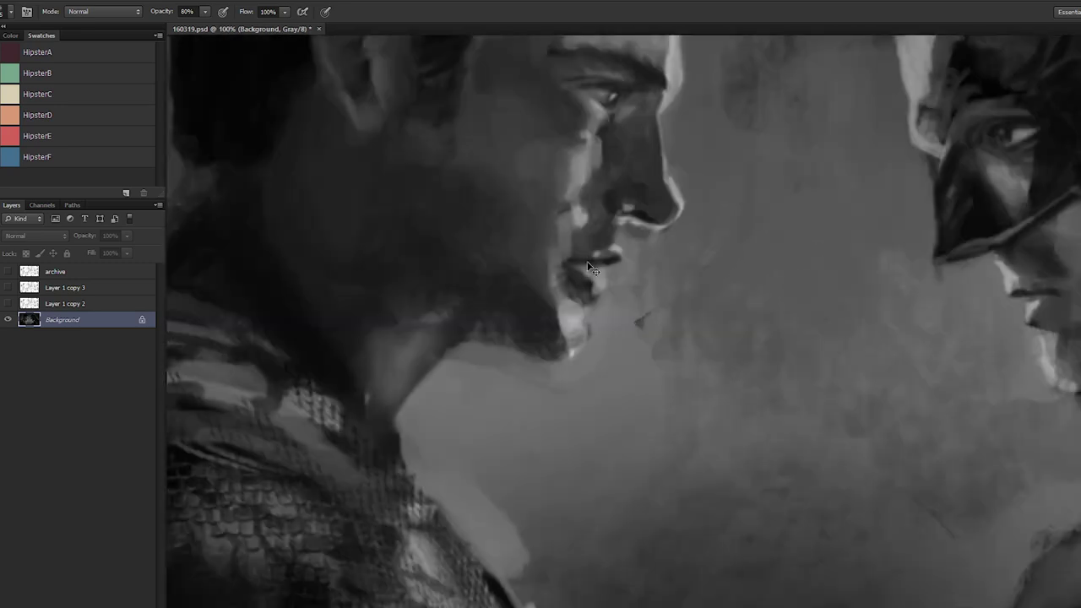
key(ctrl+plus)
key(ctrl+plus)
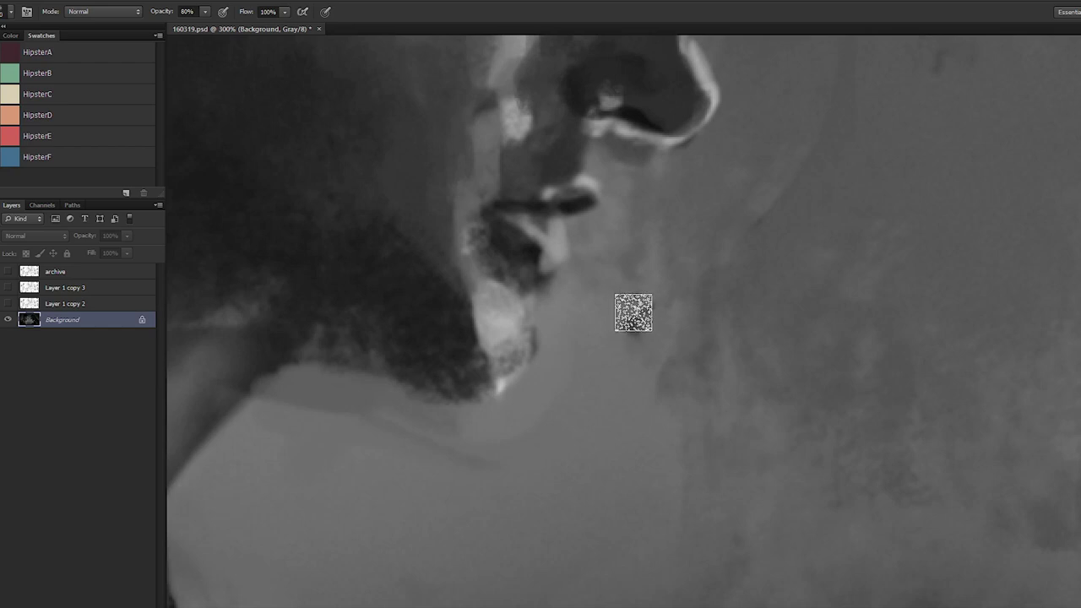
drag(633, 313, 652, 305)
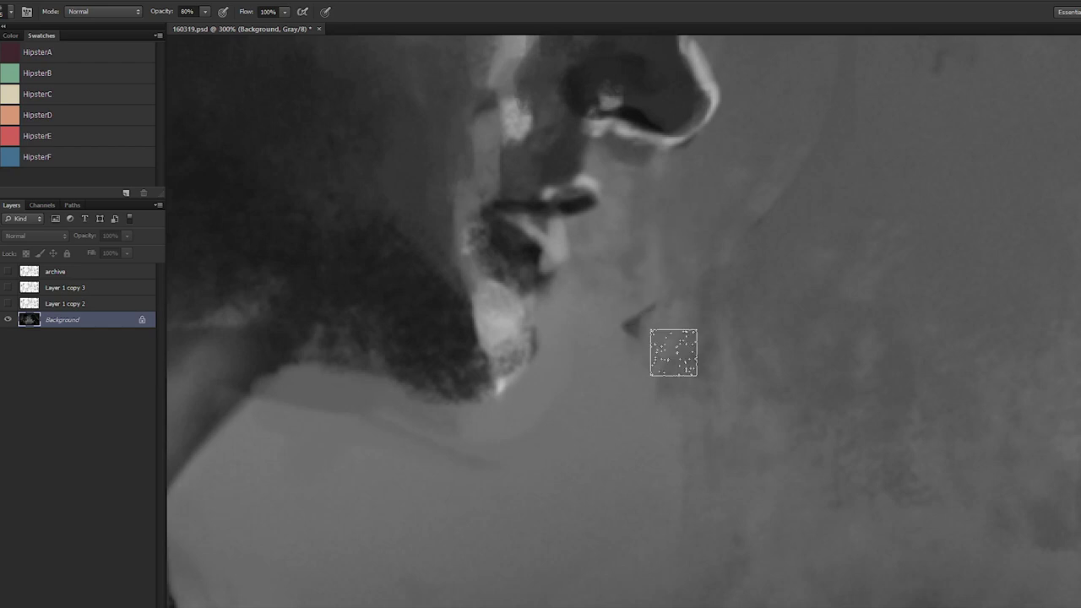
mouse_move(646, 285)
mouse_down()
mouse_move(823, 384)
mouse_move(669, 319)
mouse_move(824, 430)
mouse_move(837, 402)
mouse_move(620, 290)
mouse_move(730, 334)
mouse_move(709, 295)
mouse_move(772, 330)
mouse_move(648, 280)
mouse_move(662, 322)
mouse_move(400, 396)
mouse_up()
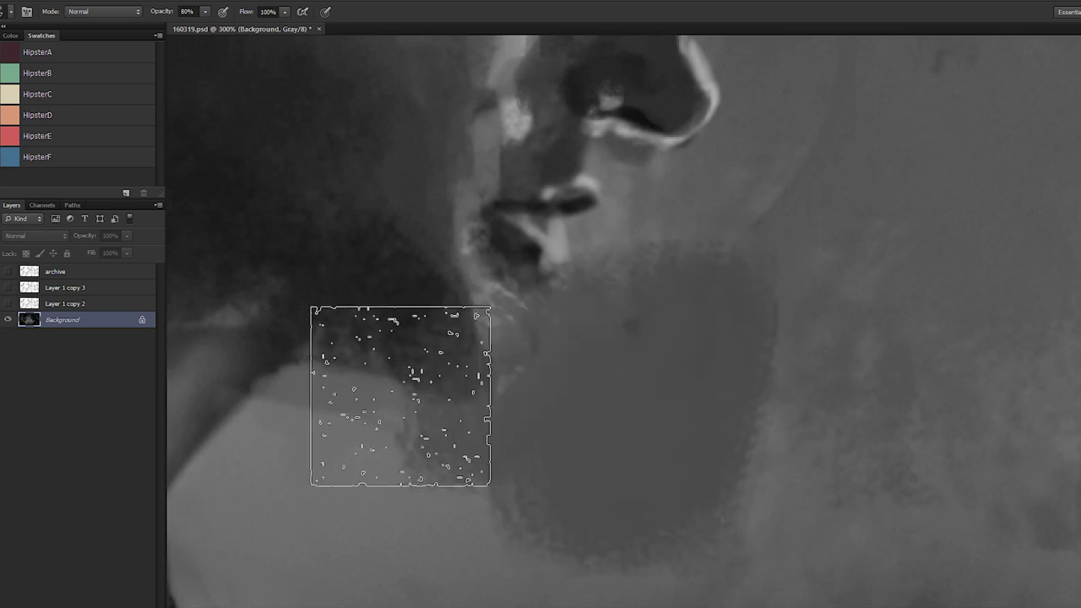
key(ctrl+z)
mouse_move(723, 320)
mouse_down()
mouse_move(534, 232)
mouse_move(529, 210)
mouse_up()
drag(620, 257, 626, 266)
Step: Soften the dark spot below Superman's inner eye corner with lighter sampled tones, adjusting the brush size
drag(536, 287, 618, 423)
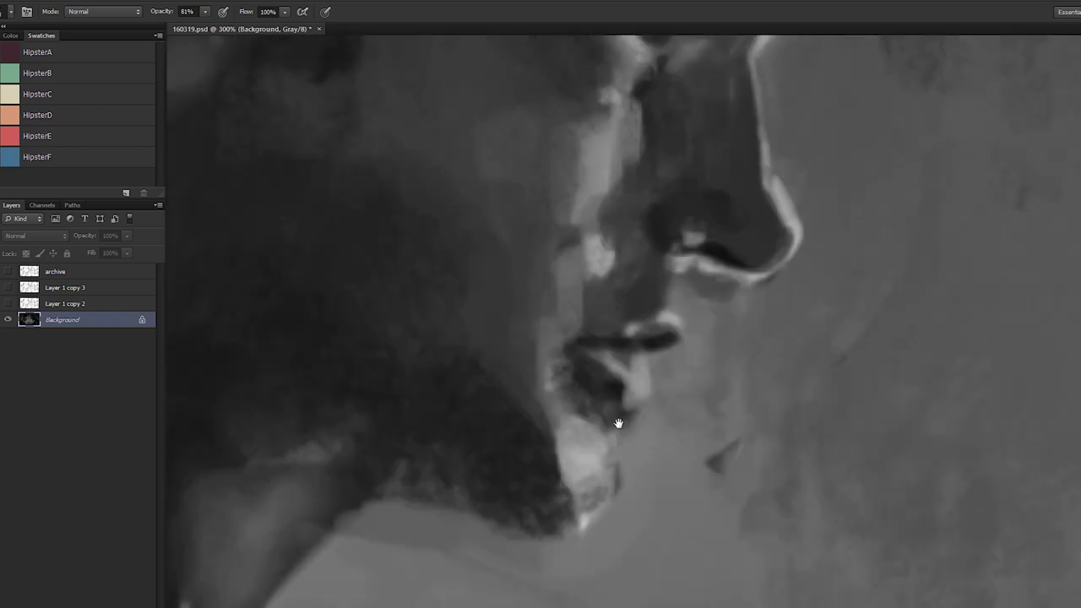
drag(634, 268, 562, 323)
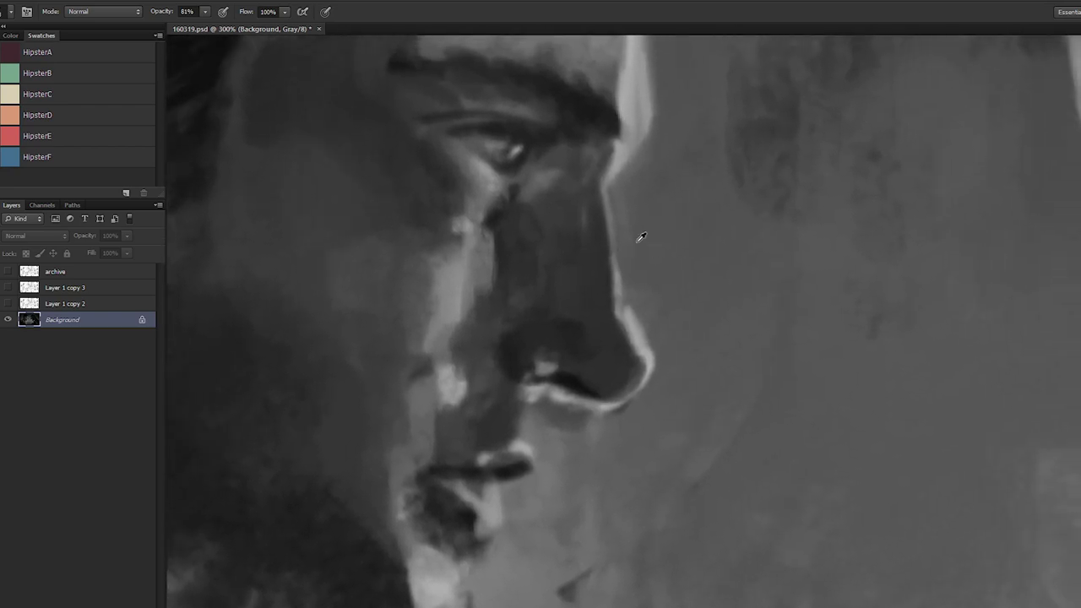
alt+shift+right_click(640, 238)
alt+shift+right_click(653, 241)
alt+shift+right_click(685, 199)
alt+click(495, 187)
key(])
key(])
key(])
key(])
alt+click(477, 208)
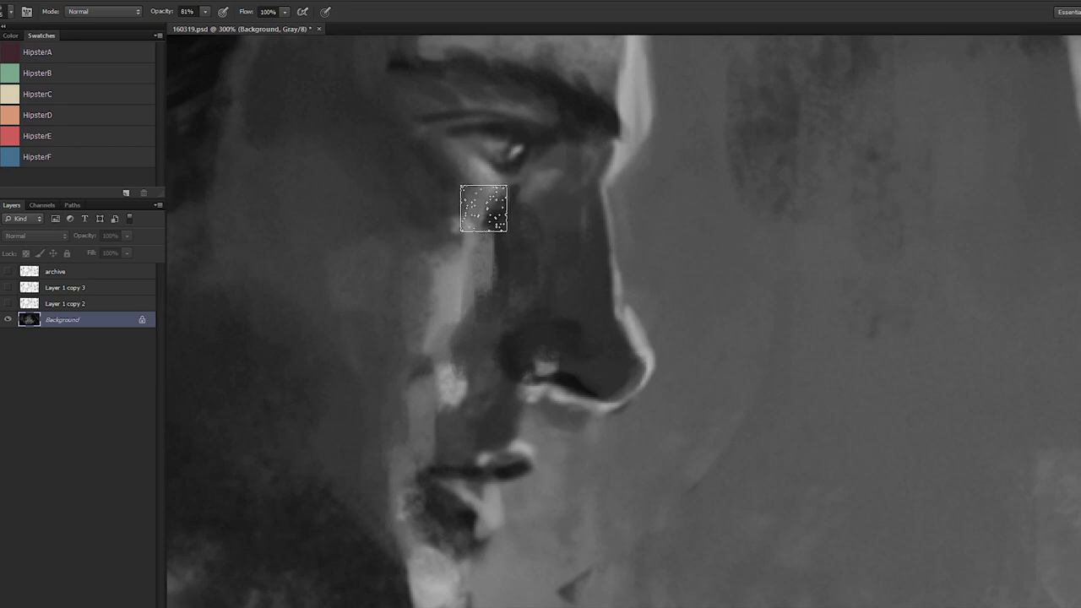
mouse_move(482, 207)
mouse_down()
mouse_move(478, 232)
mouse_move(511, 242)
mouse_up()
alt+click(507, 215)
alt+click(511, 199)
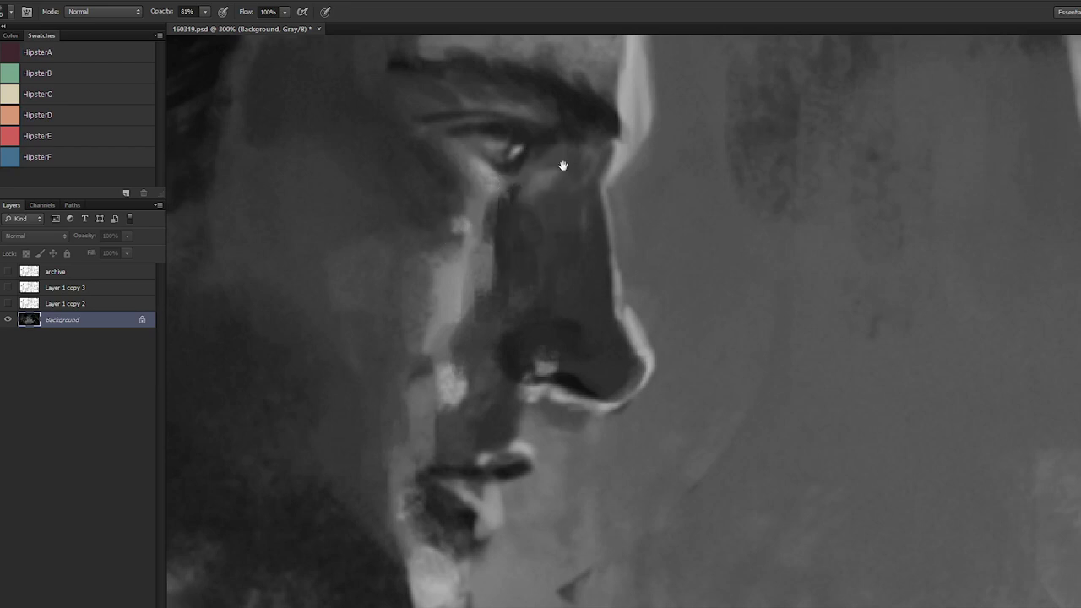
Step: Reshape Superman's nostril opening and thin the light rim and shadow beneath his nose with sampled tones
drag(560, 163, 502, 229)
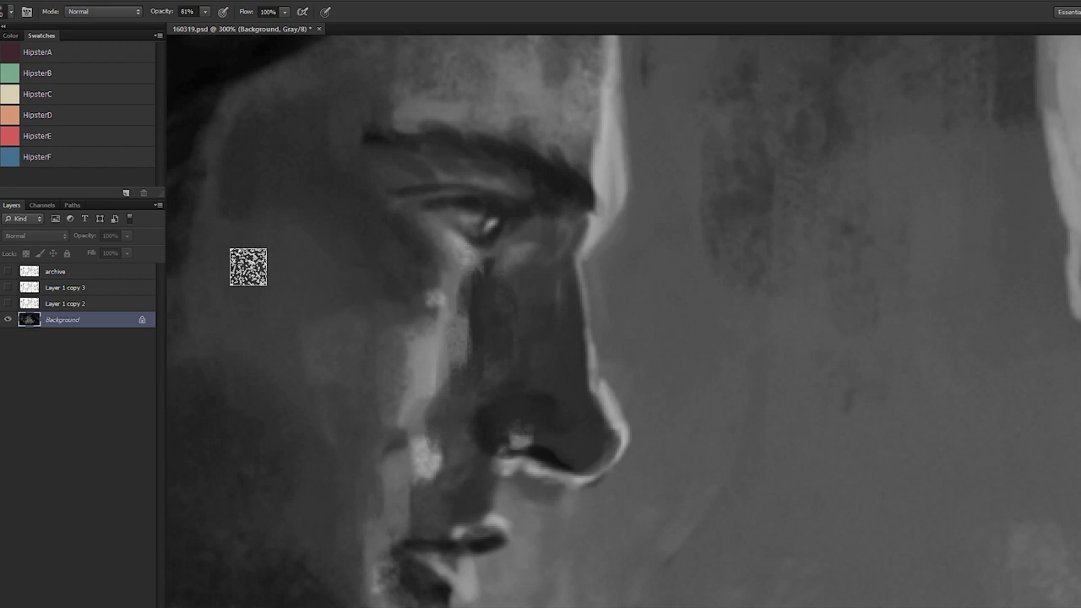
alt+click(587, 193)
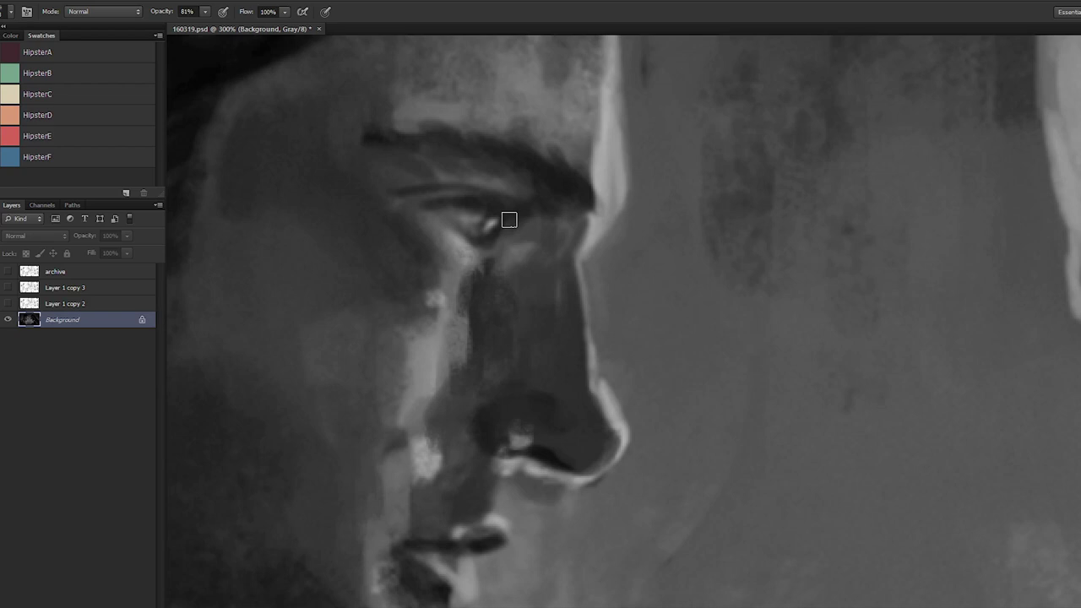
alt+click(549, 445)
alt+click(560, 449)
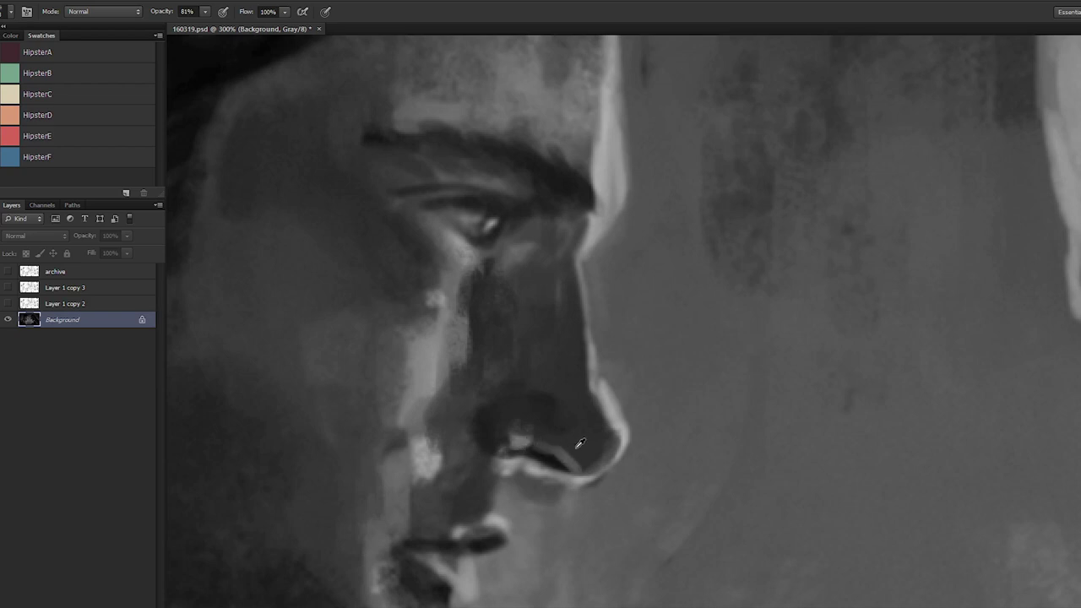
alt+click(573, 444)
alt+click(587, 465)
drag(571, 473, 526, 474)
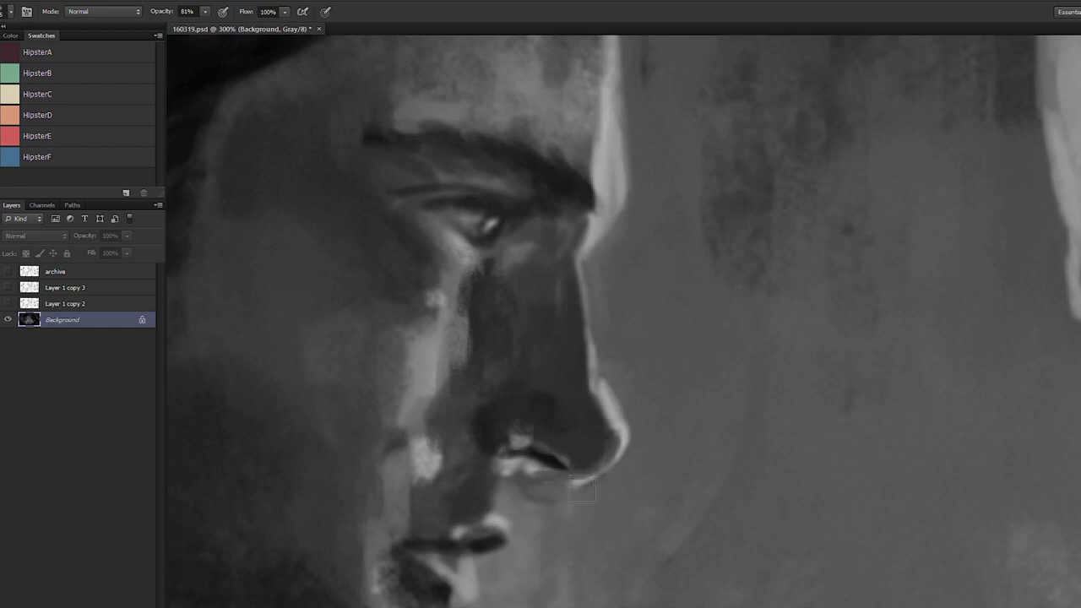
drag(583, 488, 524, 487)
Step: Darken Superman's upper lip, the area beside his nose and his cheek with a sampled dark tone and a larger brush
drag(534, 450, 543, 374)
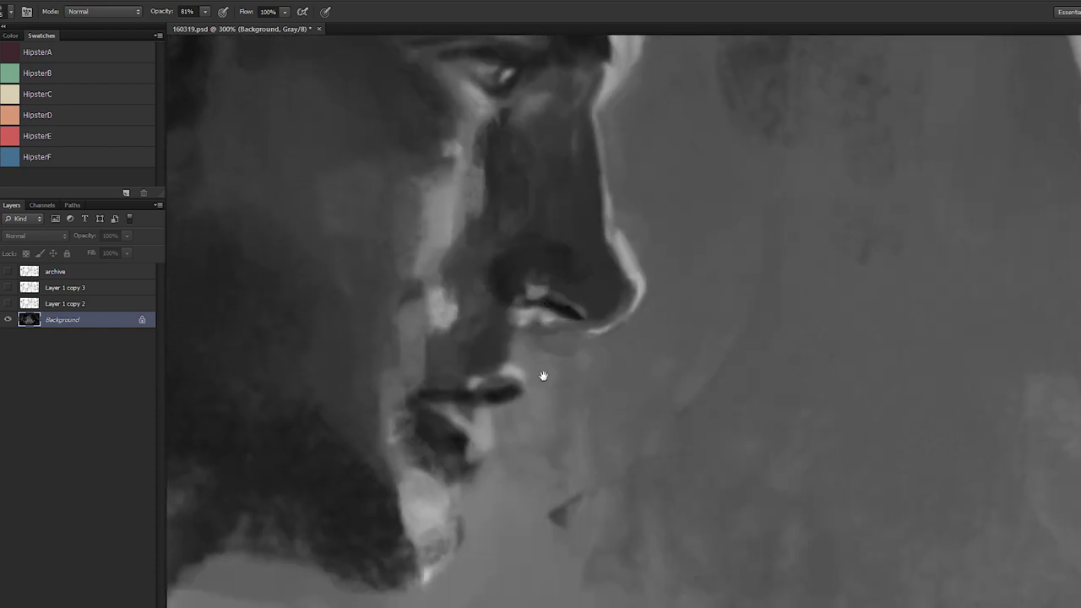
alt+click(503, 385)
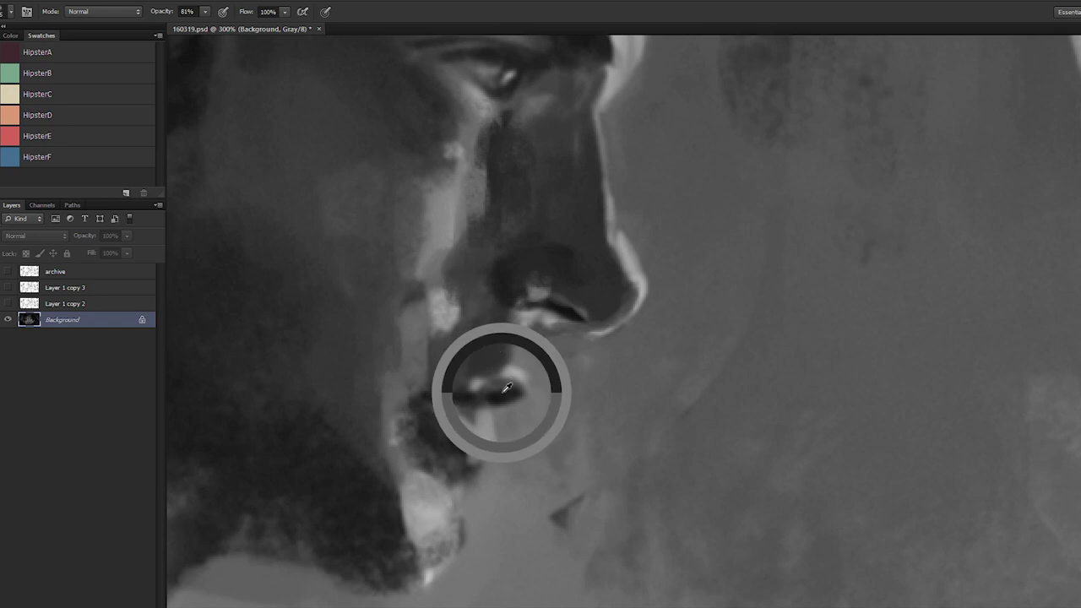
alt+click(505, 391)
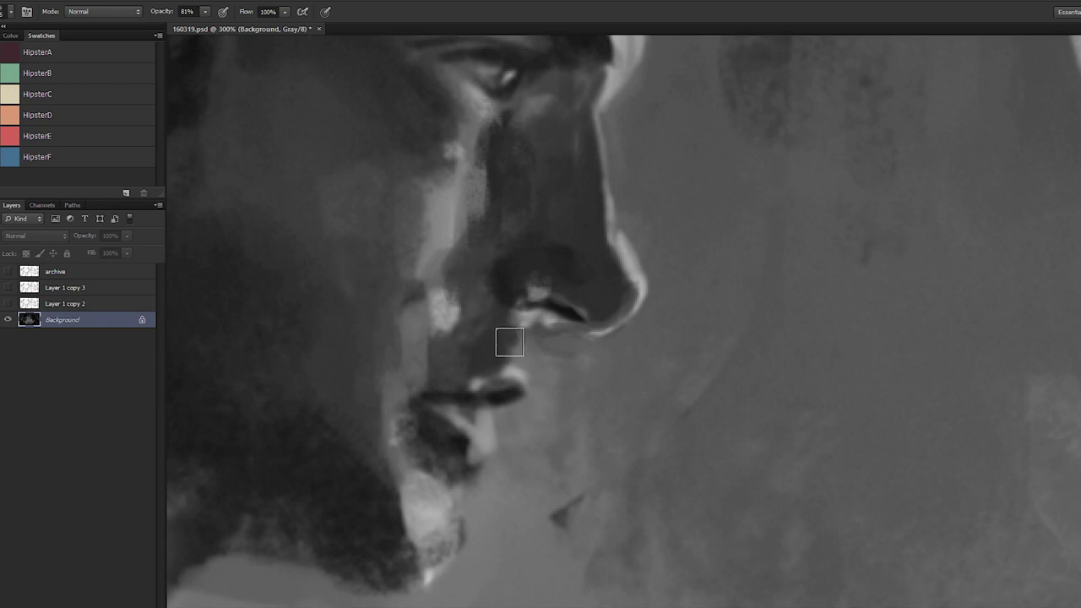
drag(509, 342, 507, 353)
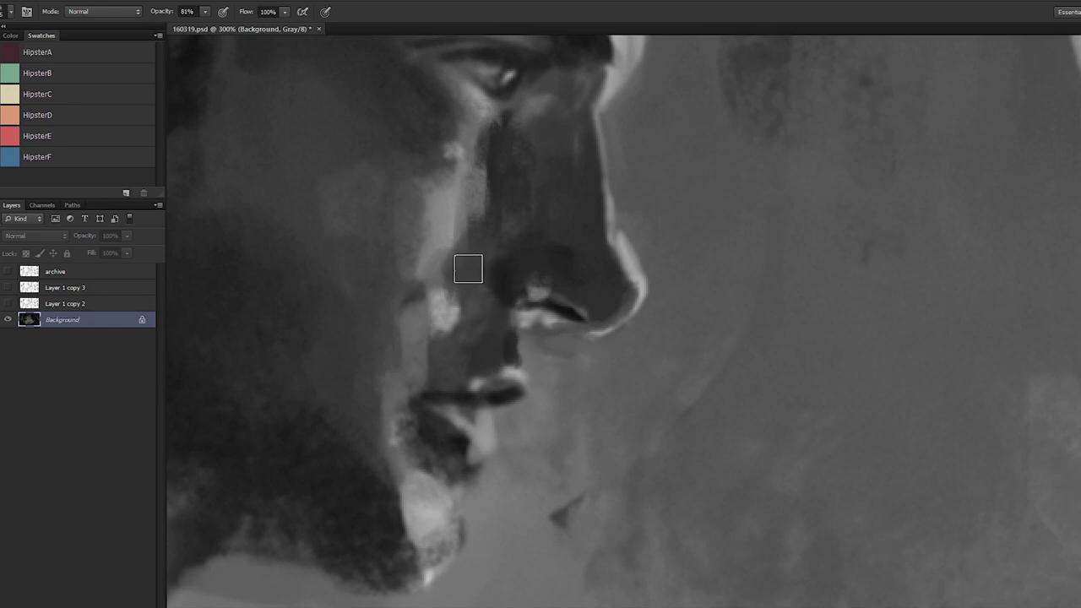
drag(465, 277, 473, 298)
key(])
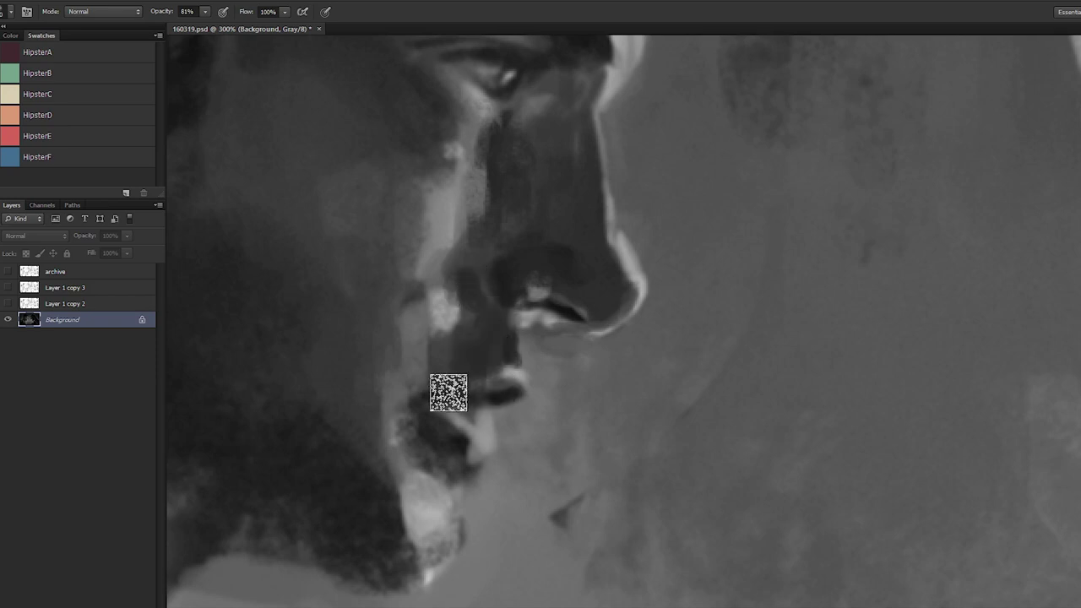
drag(448, 393, 574, 342)
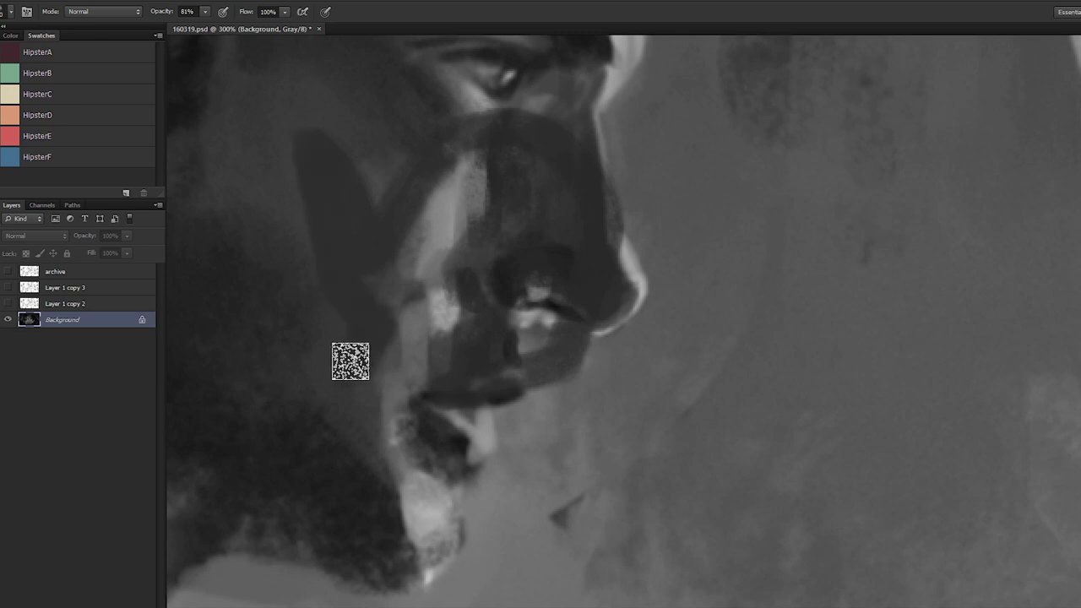
Step: Burn the midtones around Superman's eye and along his nose at 10% exposure with a small brush
key(ctrl+minus)
key(ctrl+minus)
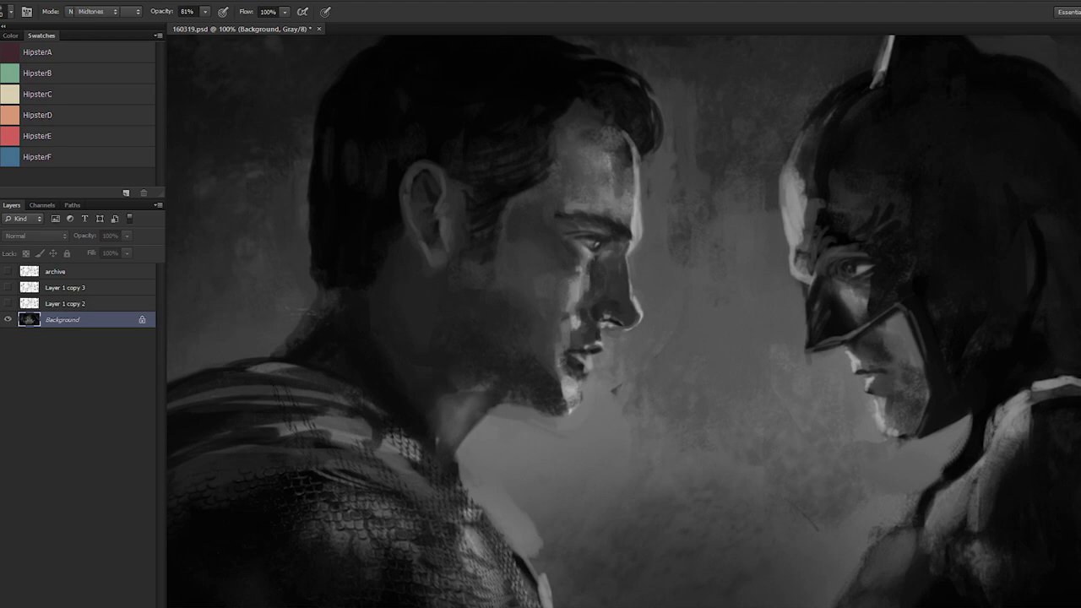
key(o)
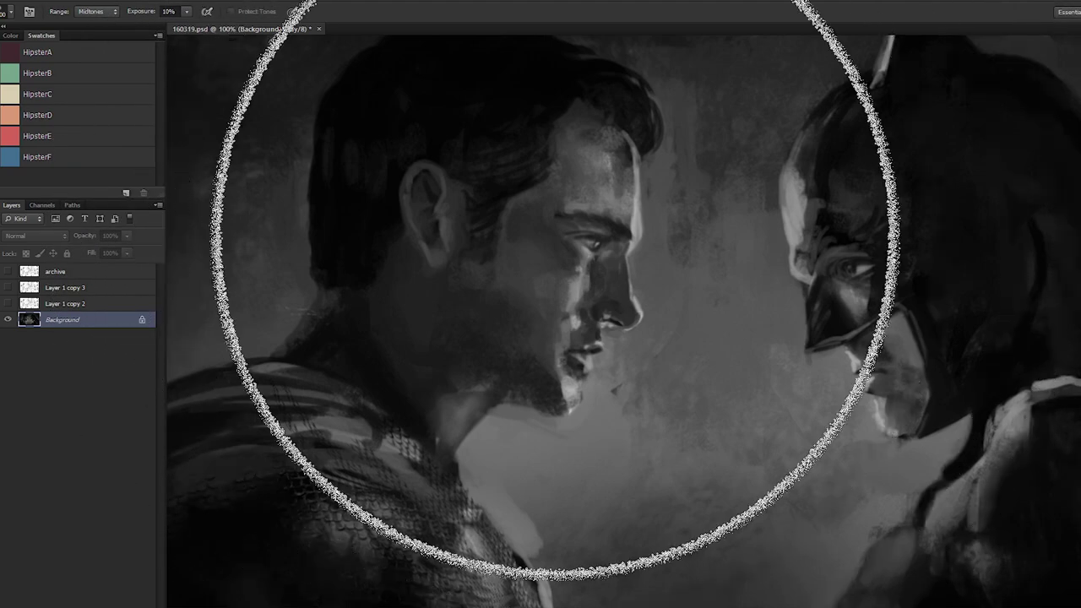
key(bracketleft)
key(bracketleft)
key(bracketleft)
key(bracketleft)
key(bracketleft)
key(bracketleft)
key(bracketleft)
key(bracketleft)
key(bracketleft)
key(bracketleft)
key(bracketleft)
key(bracketleft)
key(bracketleft)
key(bracketleft)
key(bracketleft)
key(bracketleft)
key(bracketleft)
key(bracketleft)
key(bracketleft)
key(bracketleft)
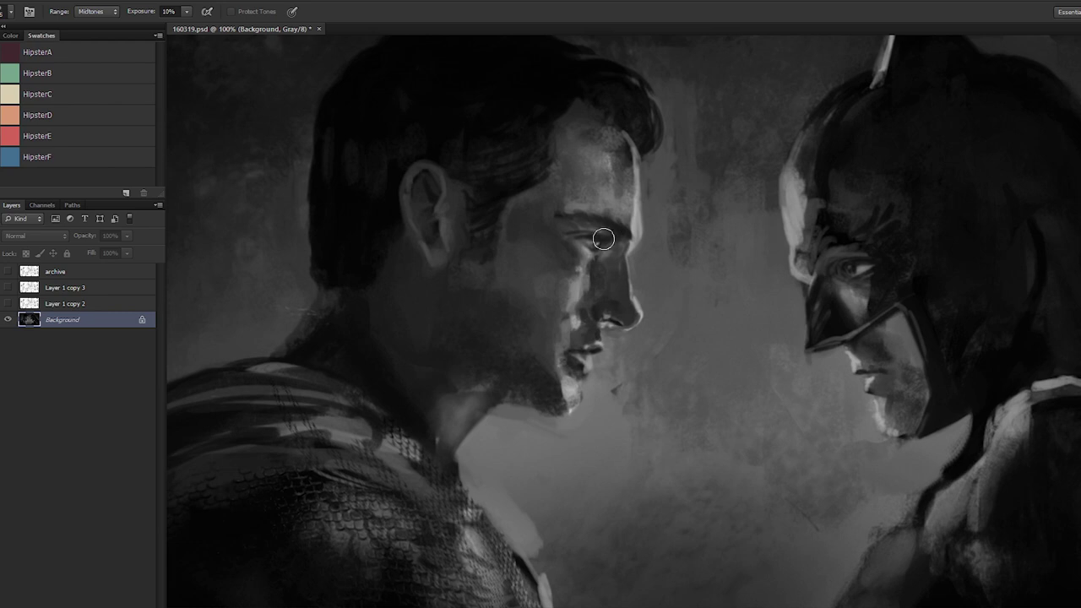
key(bracketright)
key(bracketright)
key(bracketright)
mouse_move(596, 240)
mouse_down()
mouse_move(595, 348)
mouse_move(650, 277)
mouse_move(603, 287)
mouse_move(580, 272)
mouse_move(598, 258)
mouse_move(624, 287)
mouse_up()
Step: Burn the midtones of Superman's cheek and jaw below the ear with an enlarged brush at 10% exposure
key(bracketright)
key(bracketright)
key(bracketright)
key(bracketright)
key(bracketright)
key(bracketright)
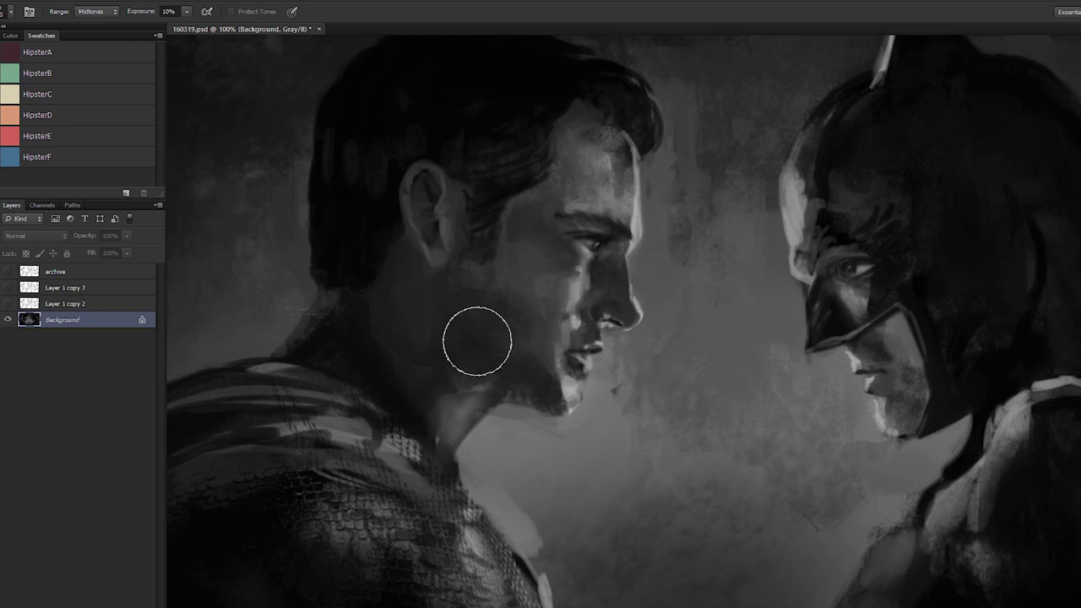
key(bracketright)
mouse_move(434, 301)
mouse_down()
mouse_move(447, 348)
mouse_move(518, 431)
mouse_move(474, 286)
mouse_up()
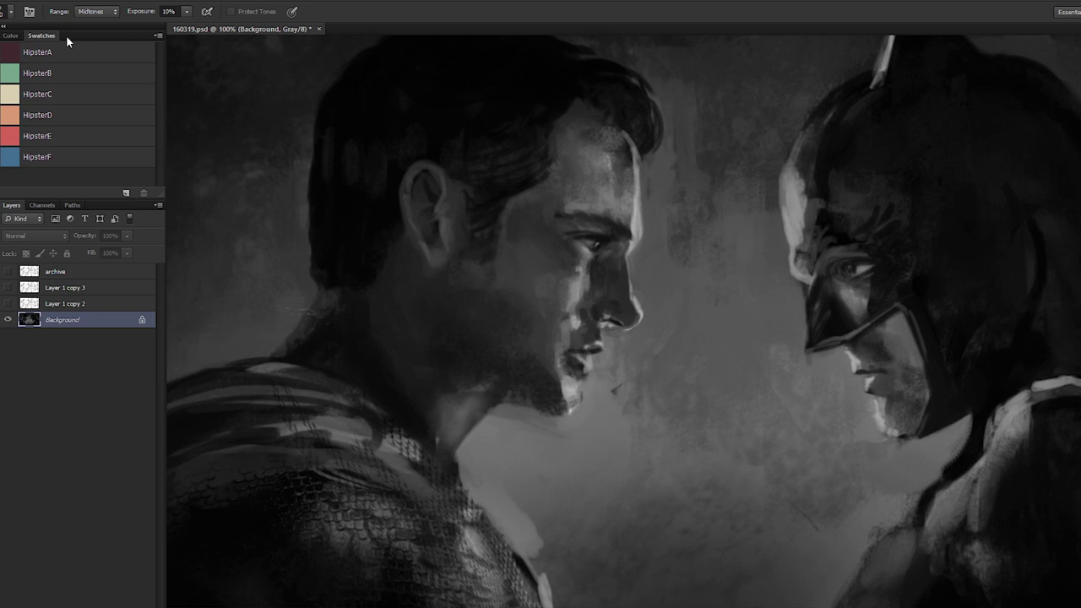
Step: Show and select Layer 1 copy 2, and move its scale texture up and across toward Superman
key(ctrl+minus)
key(ctrl+minus)
key(ctrl+minus)
key(ctrl+plus)
key(ctrl+plus)
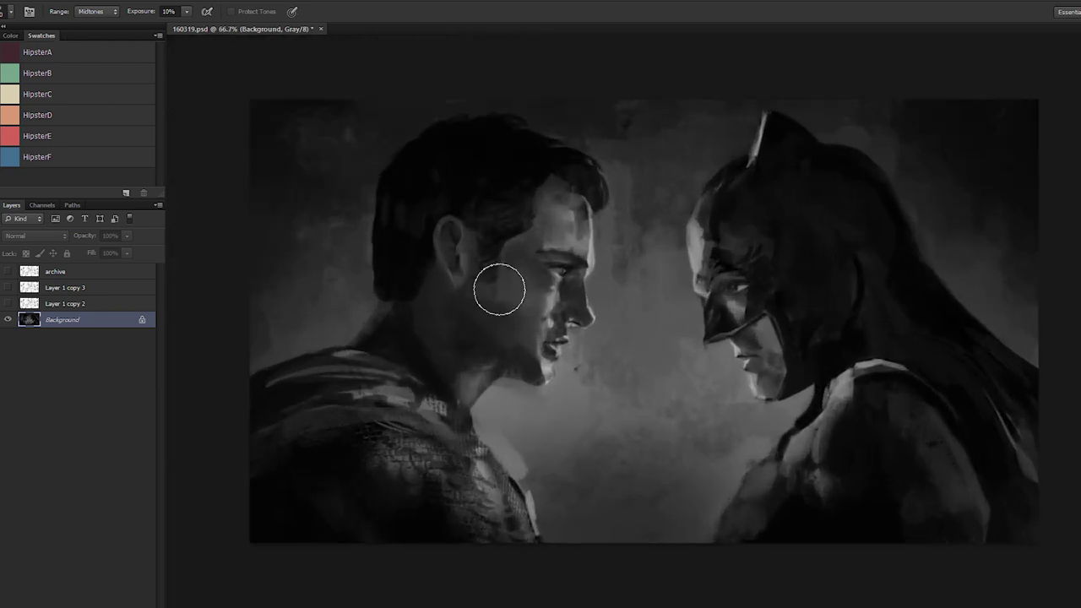
click(8, 318)
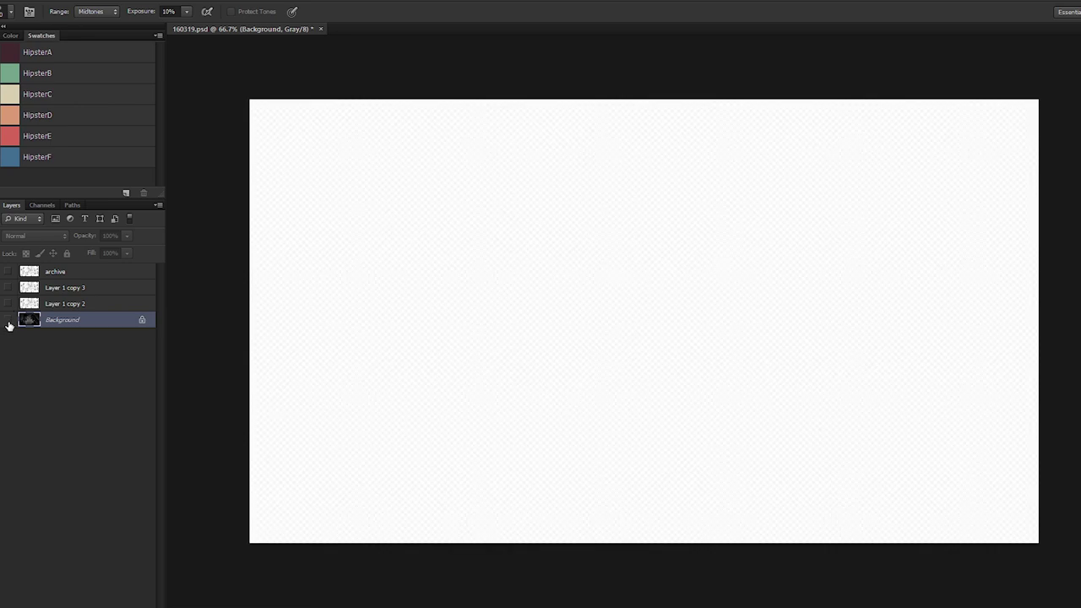
click(7, 320)
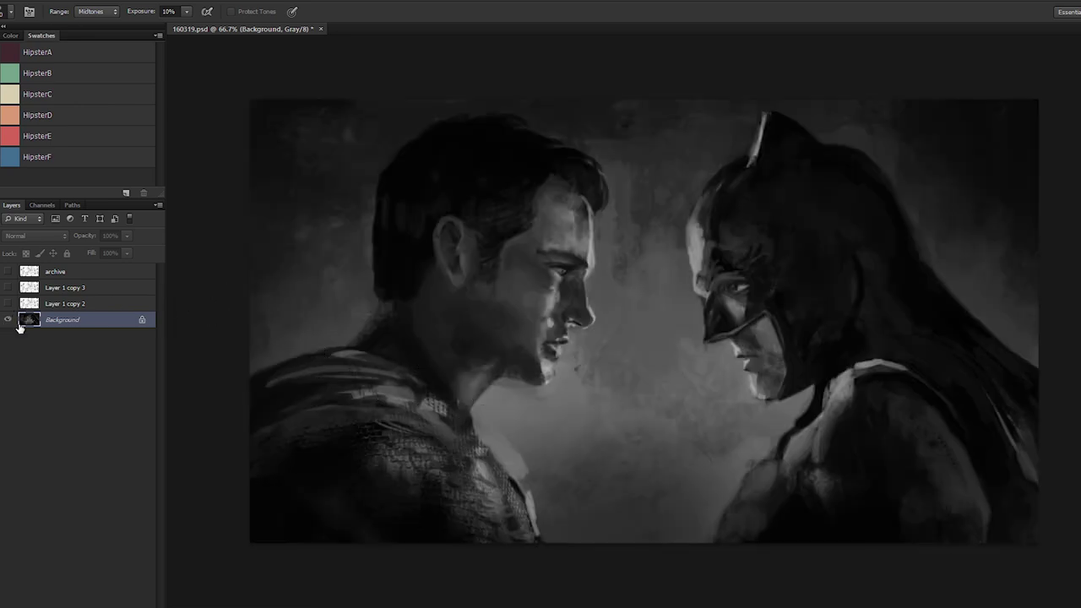
click(7, 304)
click(42, 303)
key(v)
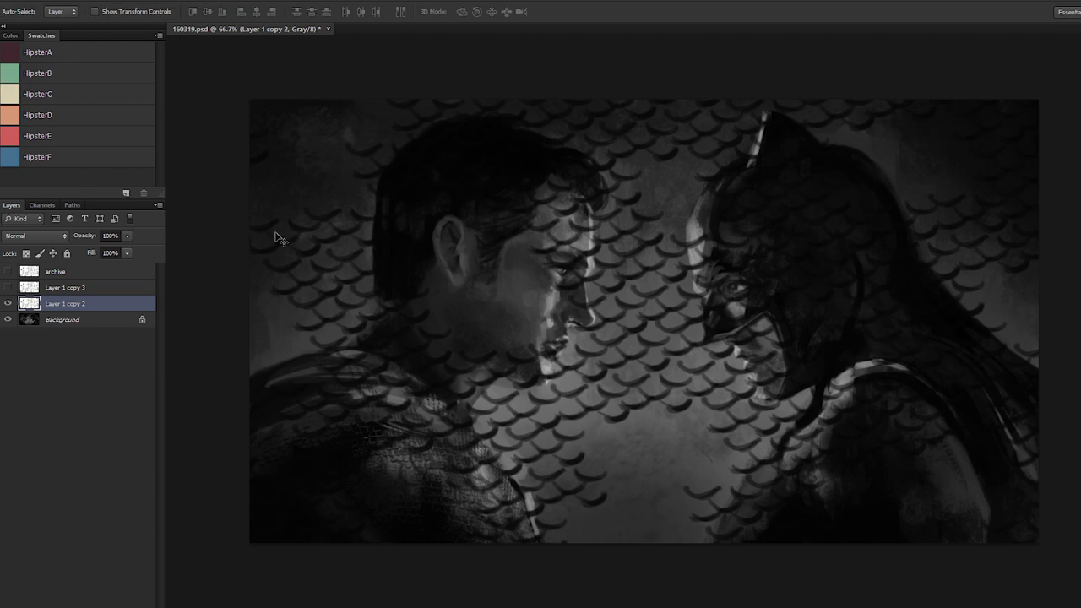
mouse_move(584, 326)
mouse_down()
mouse_move(452, 338)
mouse_move(564, 276)
mouse_move(402, 235)
mouse_move(473, 254)
mouse_move(365, 240)
mouse_move(488, 221)
mouse_up()
drag(452, 268, 358, 246)
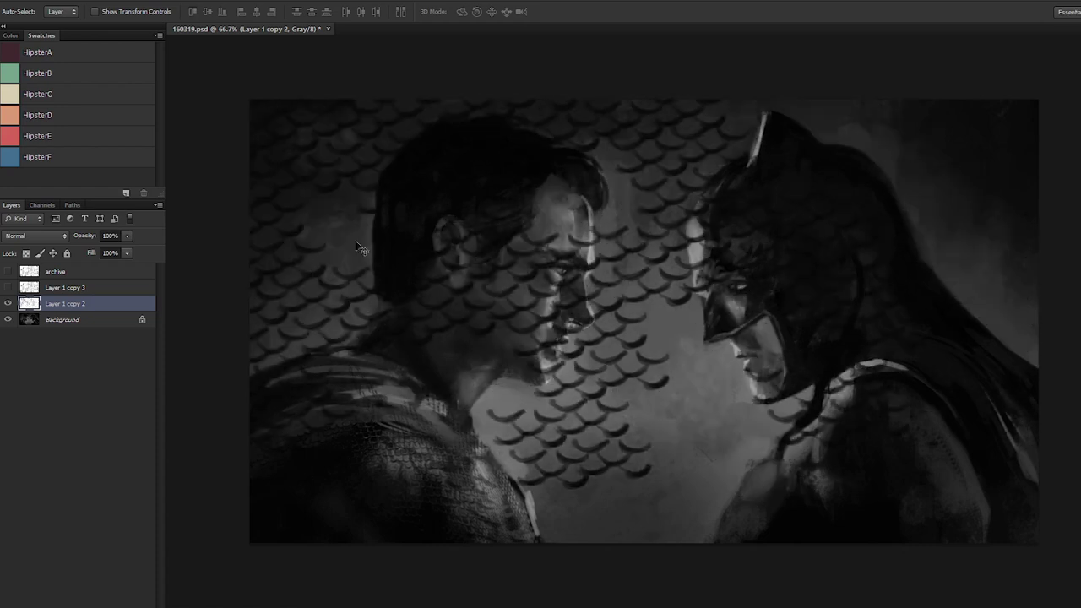
Step: Scale the texture on Layer 1 copy 2 to 33% and place it over Superman's shoulder
key(ctrl+t)
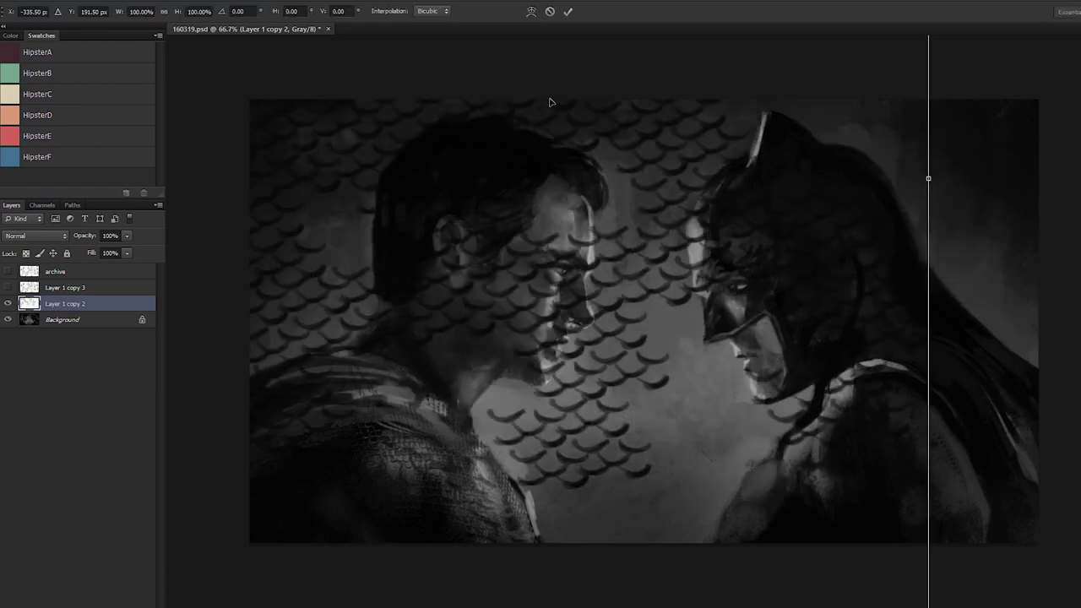
drag(176, 12, 135, 17)
drag(321, 188, 431, 431)
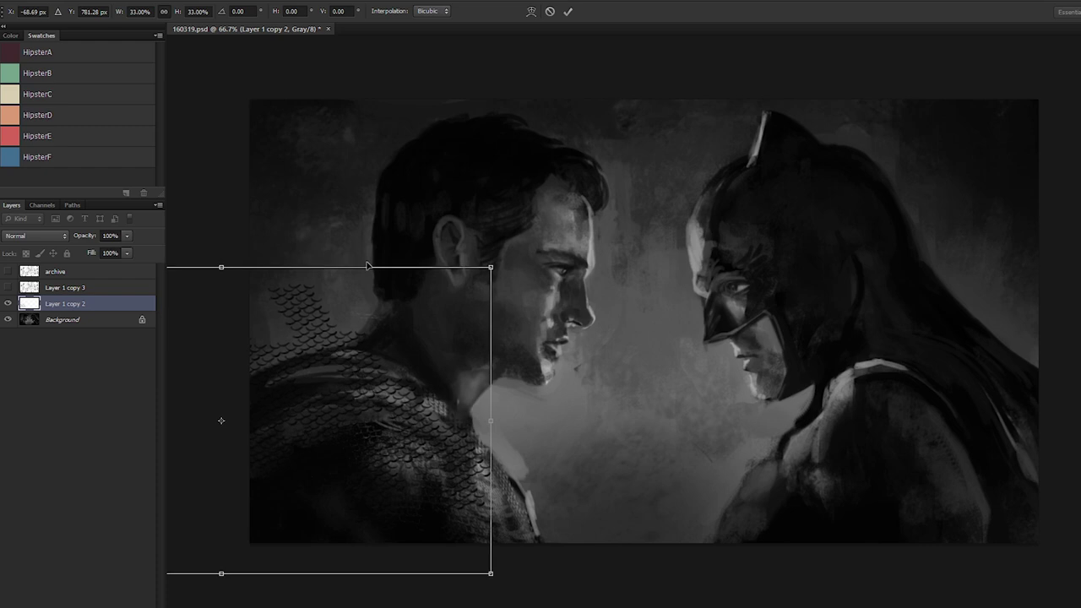
key(Return)
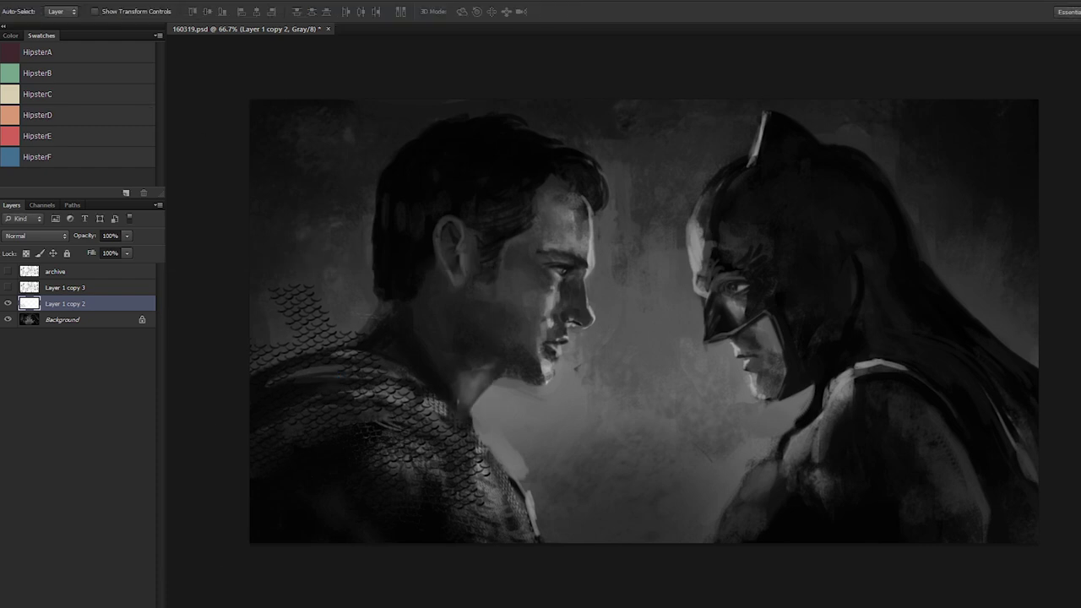
Step: Warp the scale texture with a custom mesh so its rows curve around Superman's shoulder
key(ctrl+t)
click(531, 12)
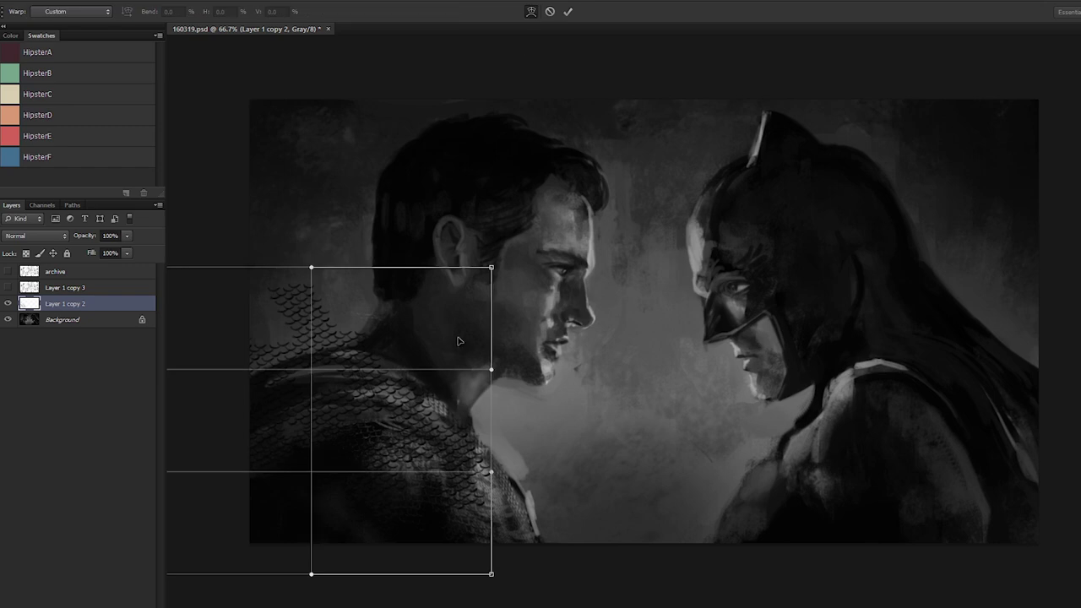
drag(352, 459, 386, 421)
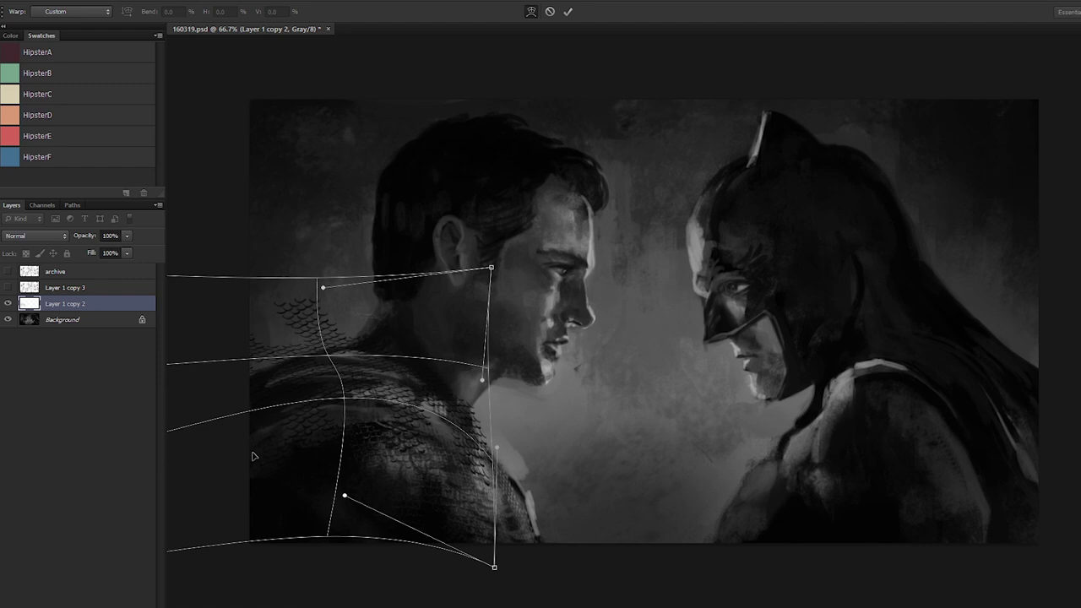
drag(252, 456, 314, 403)
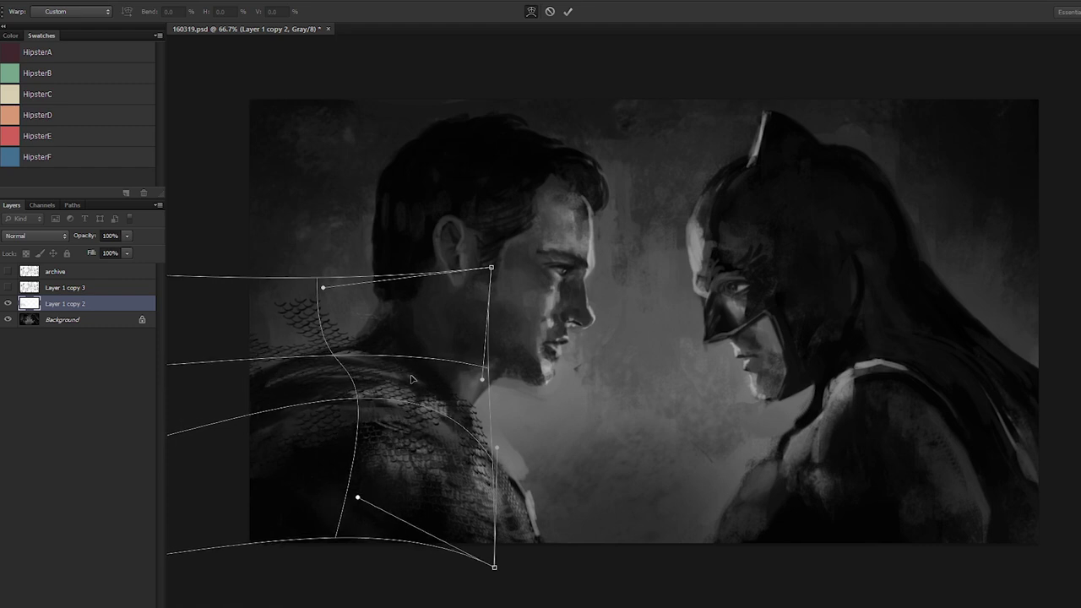
drag(412, 421, 440, 393)
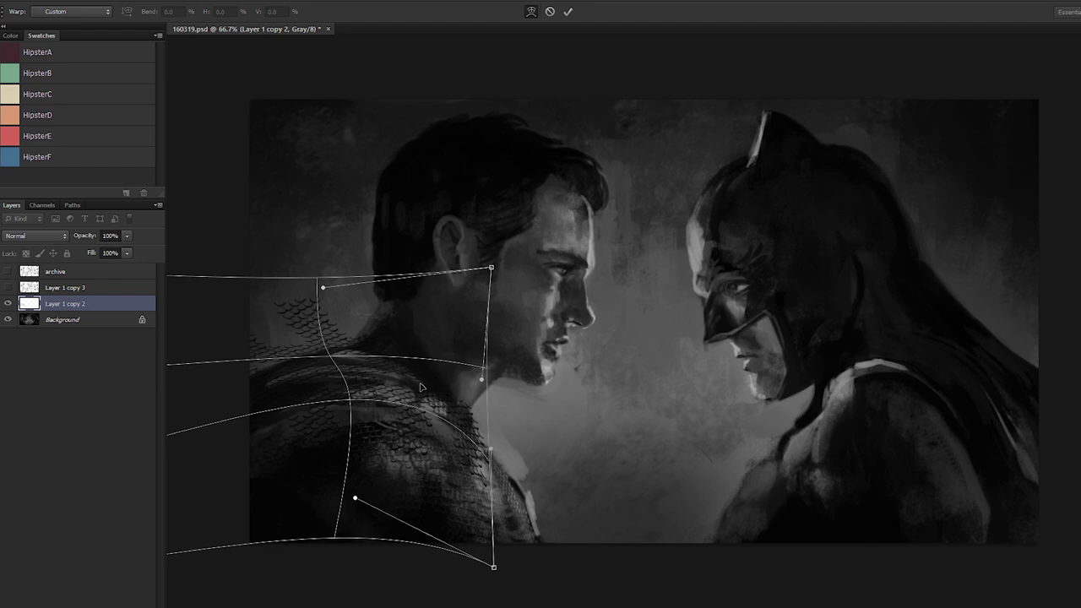
drag(374, 426, 377, 395)
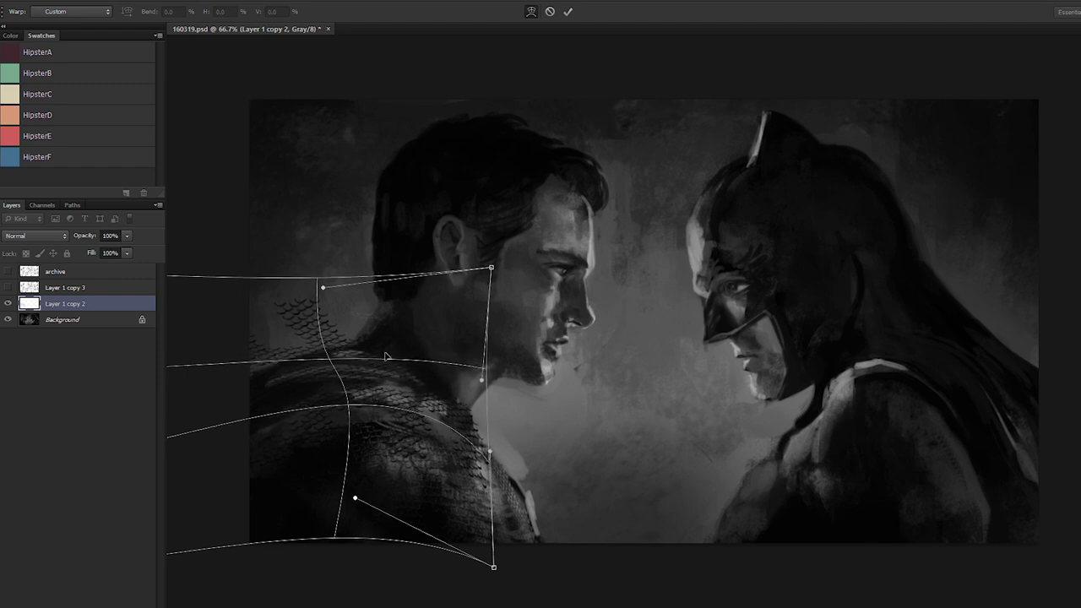
key(Return)
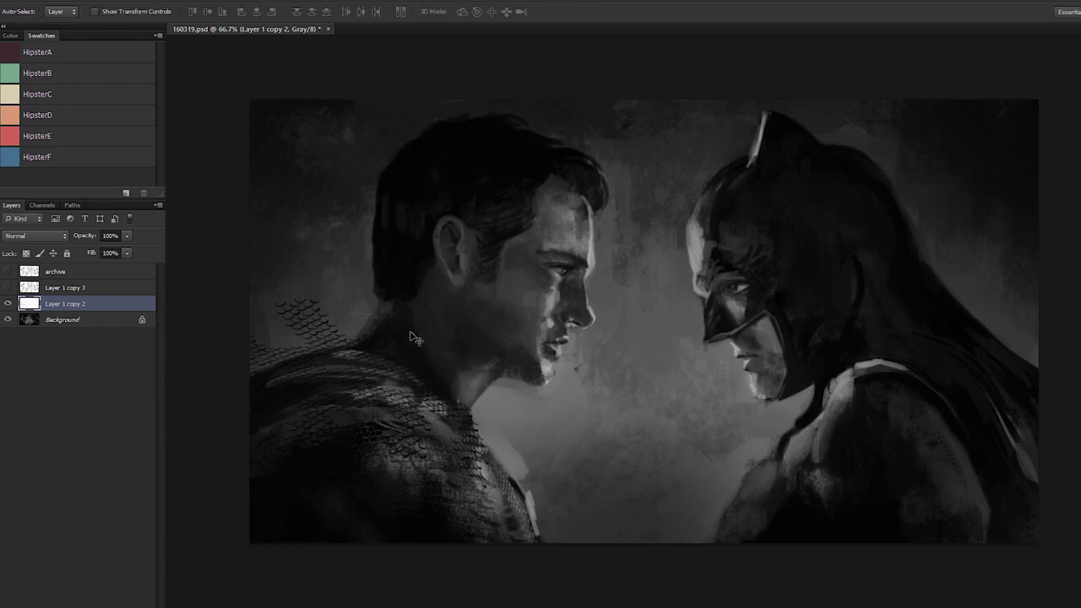
Step: Shift the warped scales toward Superman's chest and erase the excess outside the suit, setting the eraser to 100% opacity
drag(340, 345, 391, 364)
key(e)
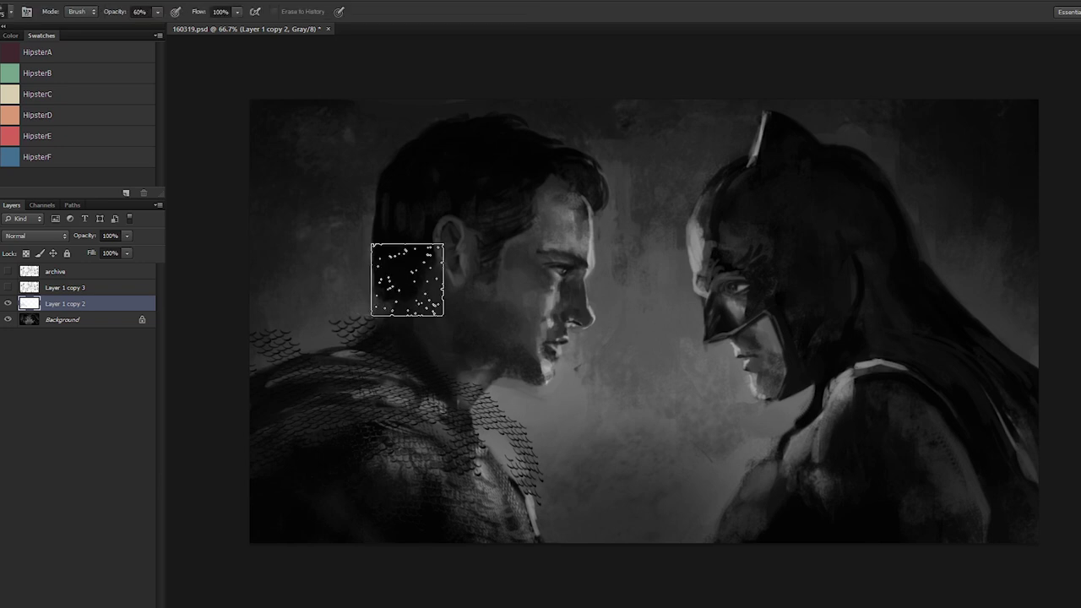
mouse_move(360, 313)
mouse_down()
mouse_move(241, 339)
mouse_move(357, 309)
mouse_move(421, 336)
mouse_move(260, 322)
mouse_move(235, 350)
mouse_move(293, 317)
mouse_move(231, 356)
mouse_move(326, 277)
mouse_move(511, 386)
mouse_move(508, 348)
mouse_move(559, 396)
mouse_move(486, 389)
mouse_move(470, 355)
mouse_move(321, 457)
mouse_move(406, 441)
mouse_move(516, 456)
mouse_move(470, 487)
mouse_up()
key(0)
mouse_move(479, 443)
mouse_down()
mouse_move(421, 478)
mouse_move(299, 502)
mouse_move(355, 473)
mouse_move(318, 475)
mouse_move(467, 481)
mouse_move(383, 473)
mouse_move(458, 508)
mouse_move(494, 435)
mouse_move(497, 378)
mouse_up()
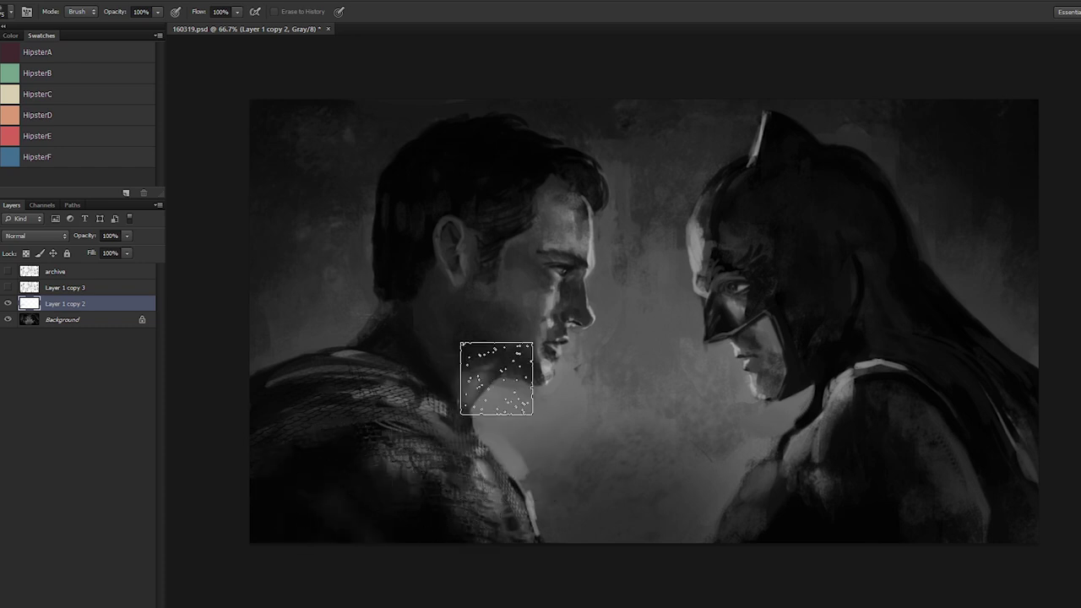
Step: Duplicate the scale texture layer and invert the copy to white scales over Superman's shoulder
key(ctrl+plus)
key(ctrl+plus)
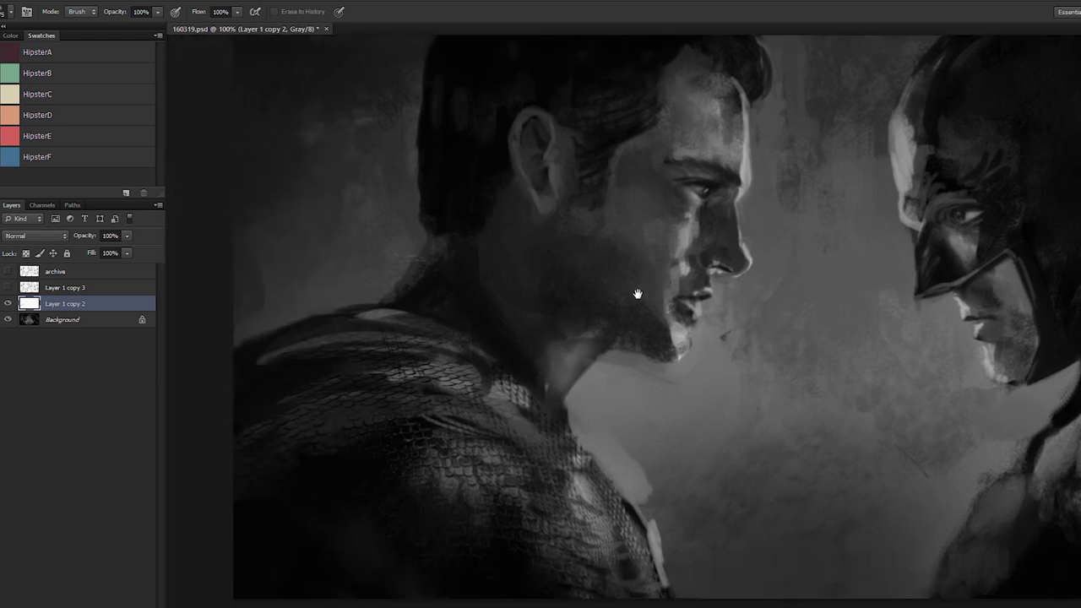
key(ctrl+j)
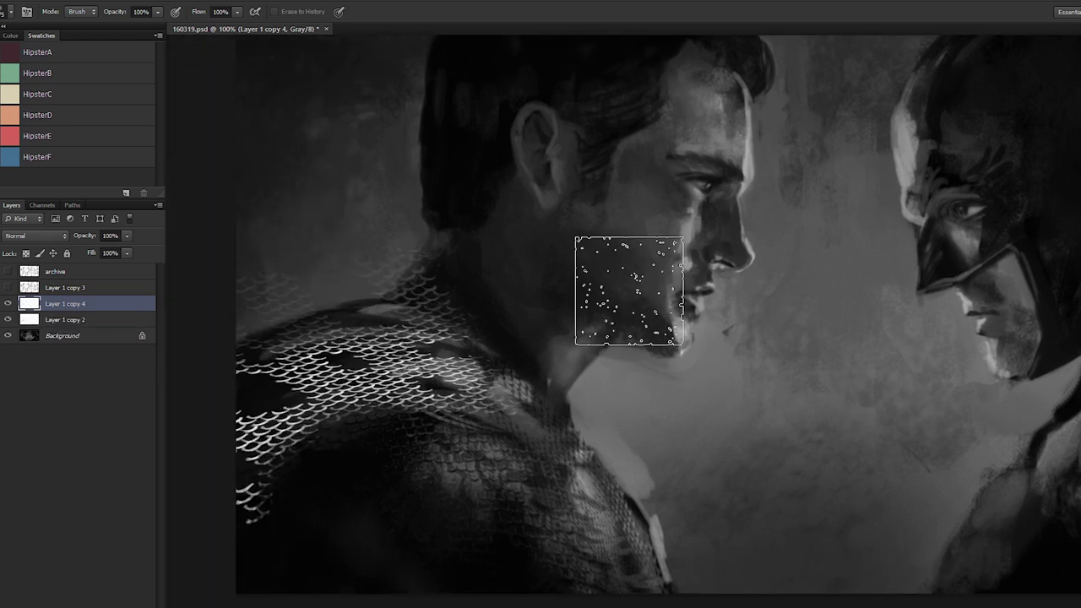
key(v)
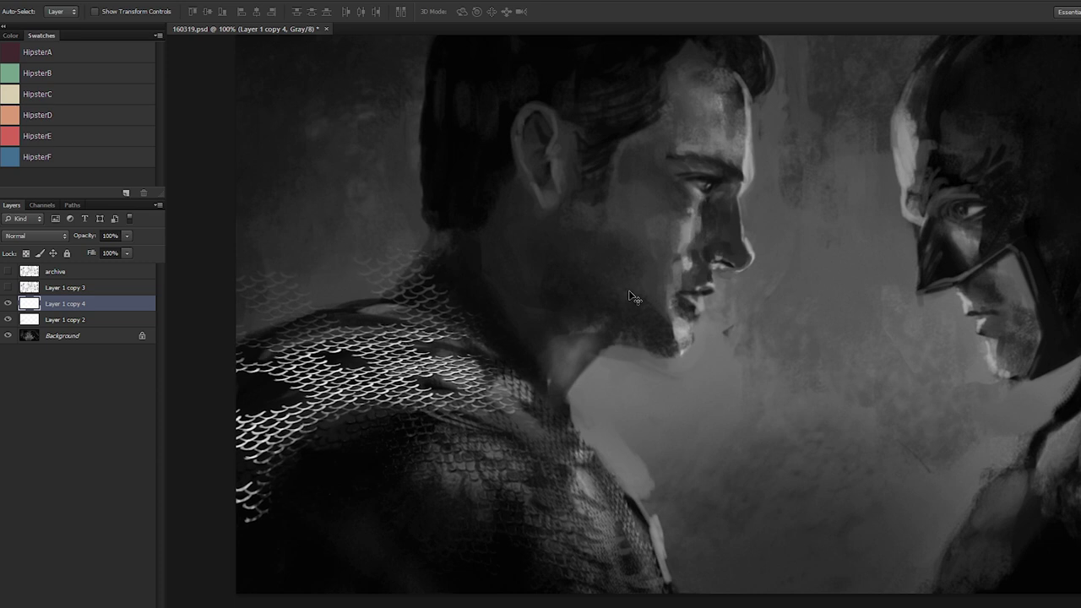
Step: Erase the white scales below Superman's shoulder and thin the shoulder rows with a smaller eraser, adjusting its opacity to 30% and 80%
key(e)
mouse_move(422, 452)
mouse_down()
mouse_move(191, 490)
mouse_move(365, 492)
mouse_move(270, 468)
mouse_up()
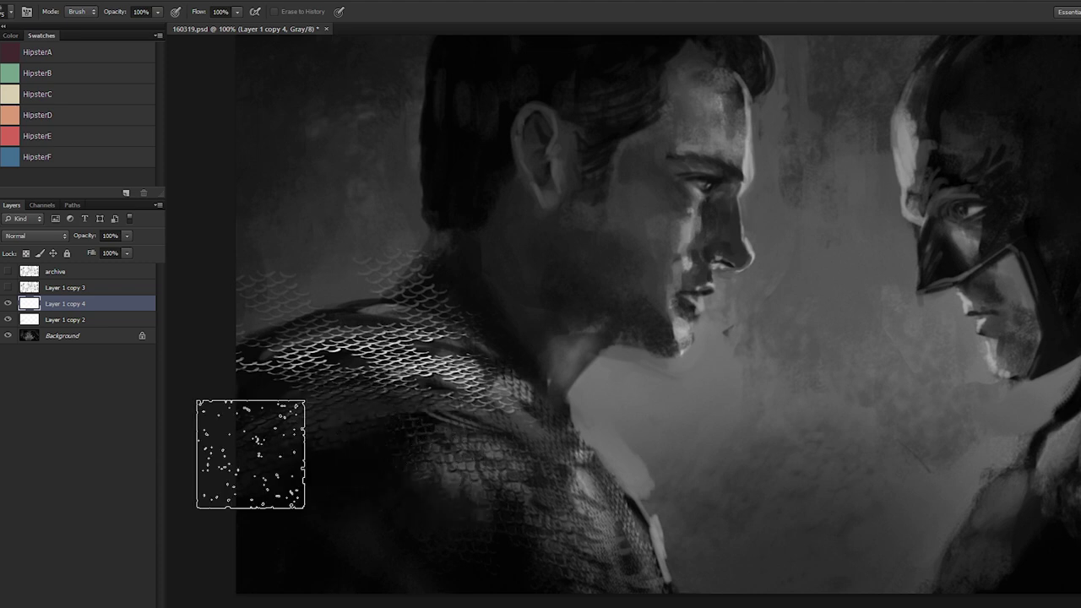
key([)
key([)
key([)
key([)
key([)
key([)
key([)
key([)
key([)
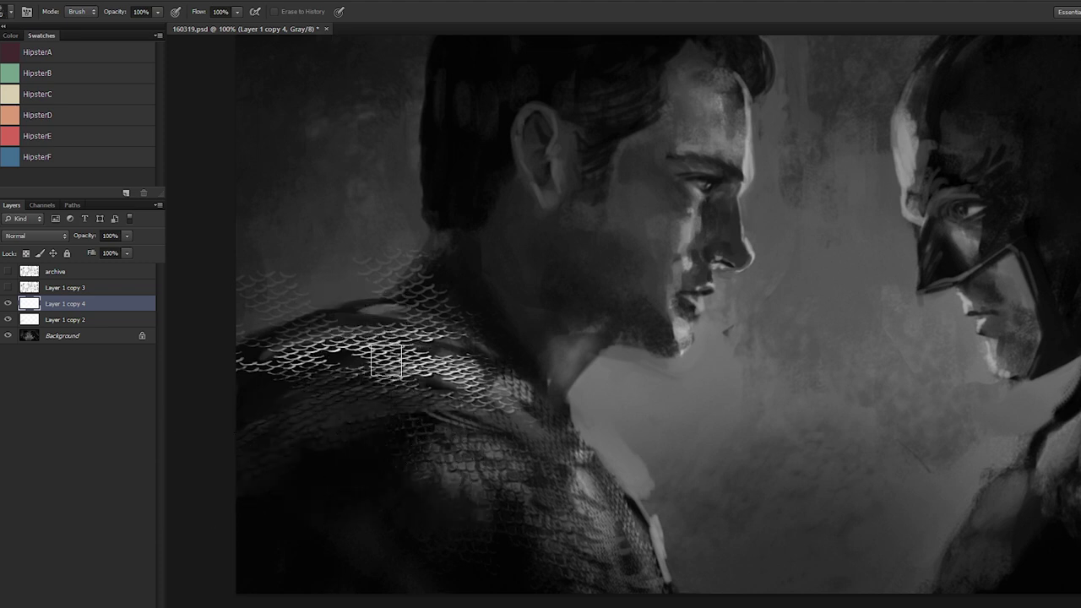
key(3)
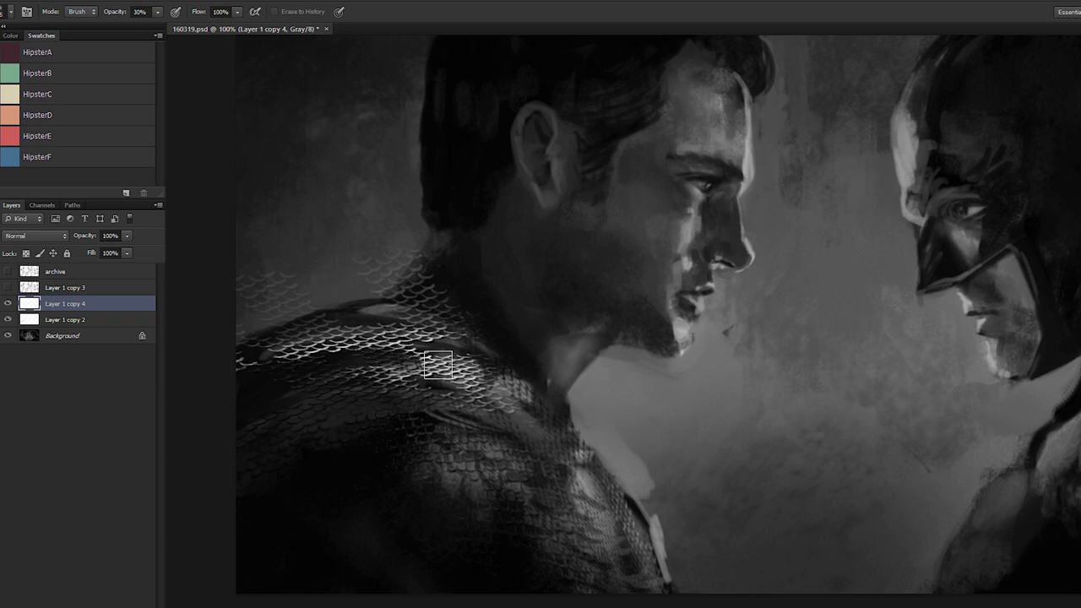
key(8)
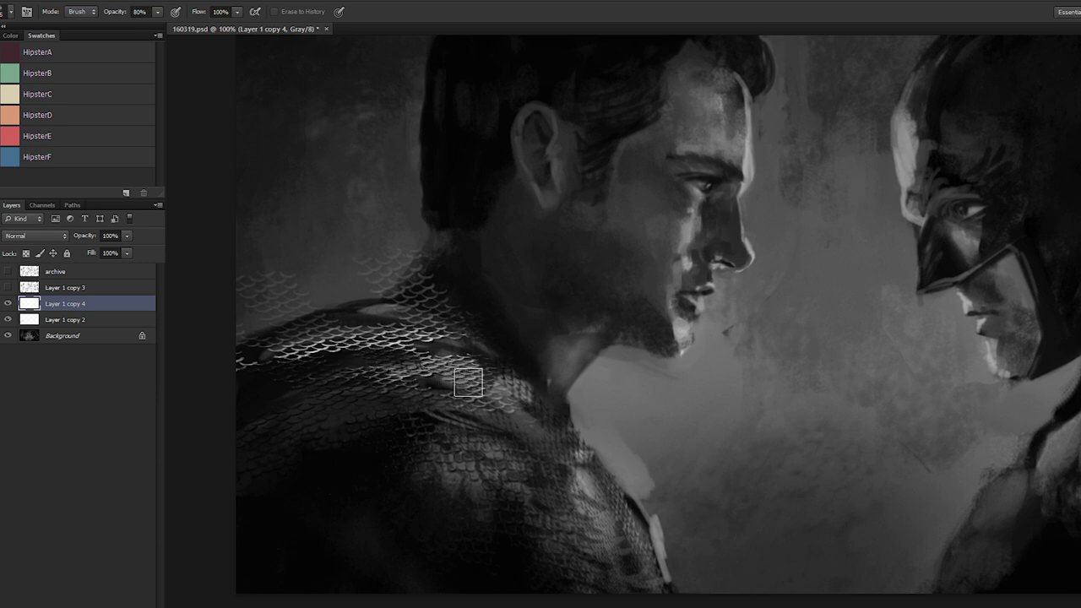
Step: Fade the white scales along Superman's shoulder and erase the stray ones over his neck and the background at up to 100% opacity
mouse_move(453, 367)
mouse_down()
mouse_move(398, 346)
mouse_move(260, 347)
mouse_move(272, 352)
mouse_move(372, 317)
mouse_move(243, 356)
mouse_up()
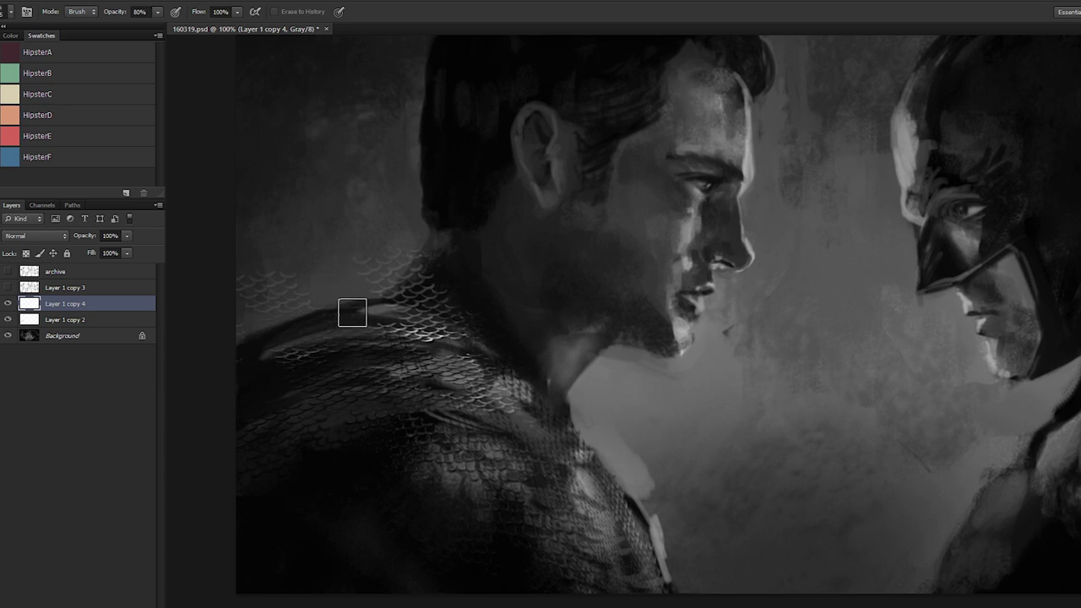
mouse_move(418, 309)
mouse_down()
mouse_move(412, 260)
mouse_move(511, 285)
mouse_move(473, 298)
mouse_move(407, 275)
mouse_up()
key(0)
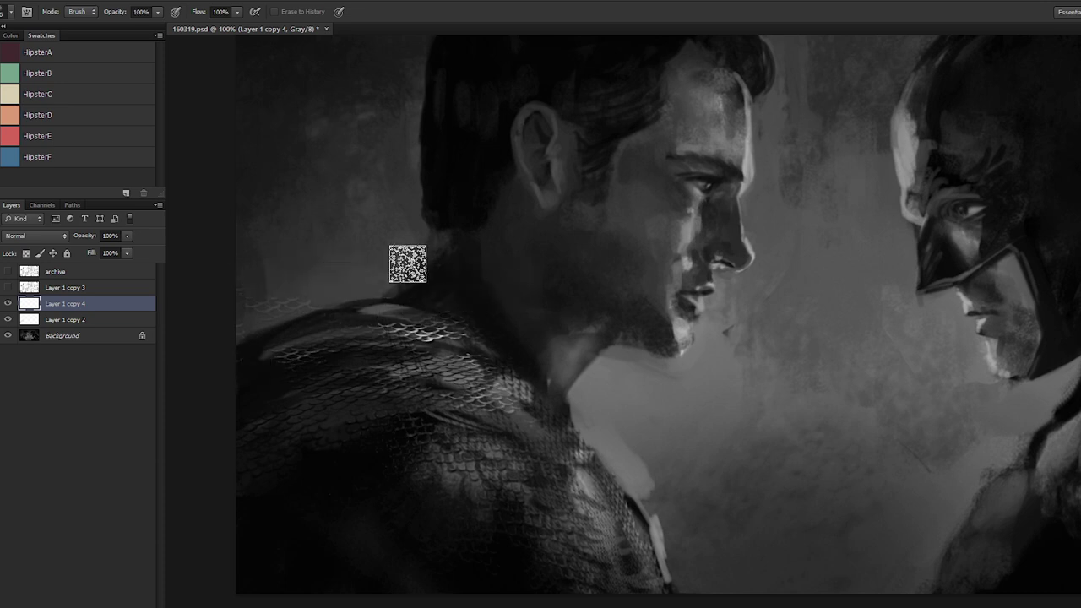
drag(275, 263, 271, 294)
mouse_move(449, 309)
mouse_down()
mouse_move(489, 319)
mouse_move(441, 317)
mouse_move(422, 303)
mouse_move(348, 304)
mouse_up()
key(3)
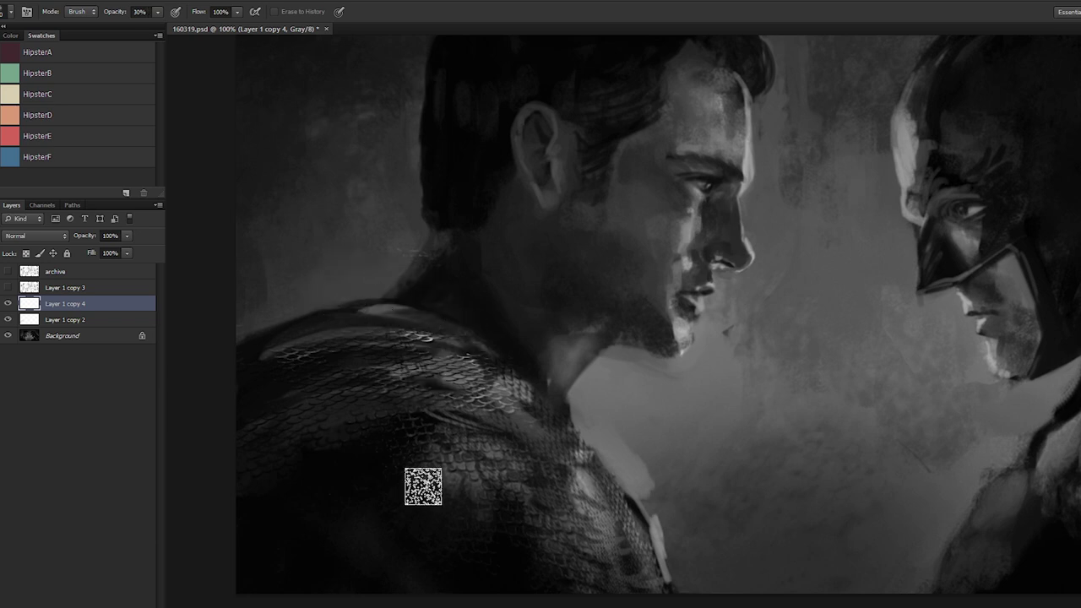
Step: Merge the two visible scale texture layers down into the Background layer
key(ctrl+minus)
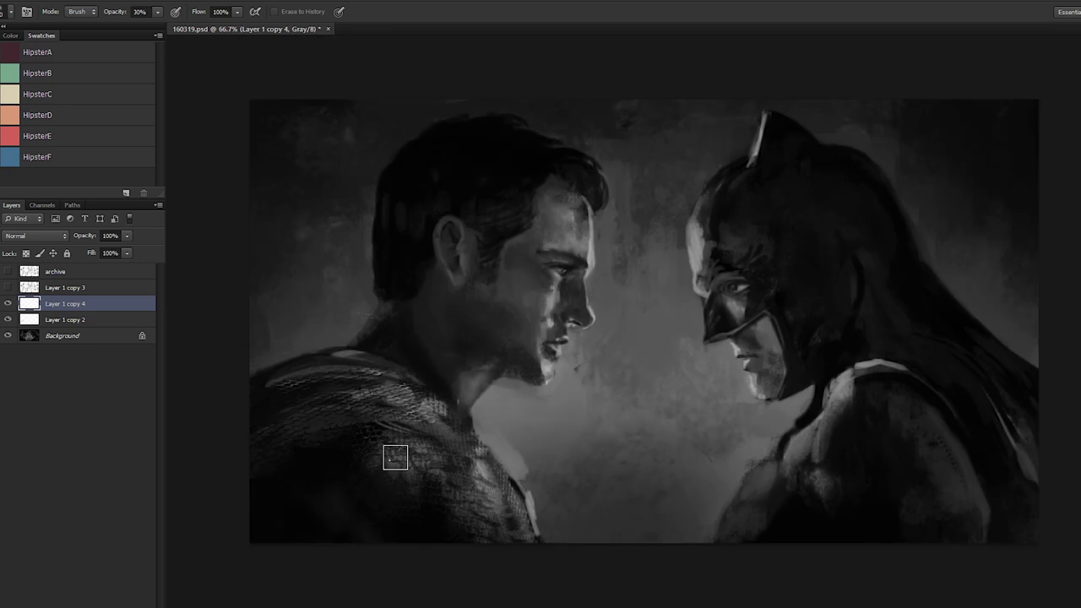
key(ctrl+e)
key(ctrl+minus)
key(ctrl+minus)
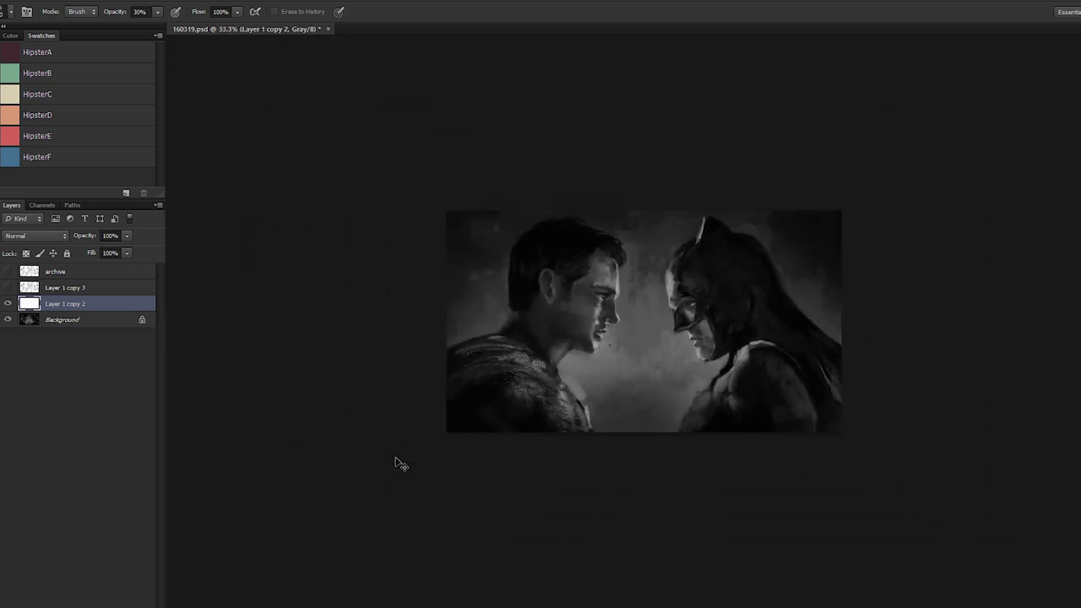
key(ctrl+plus)
key(ctrl+plus)
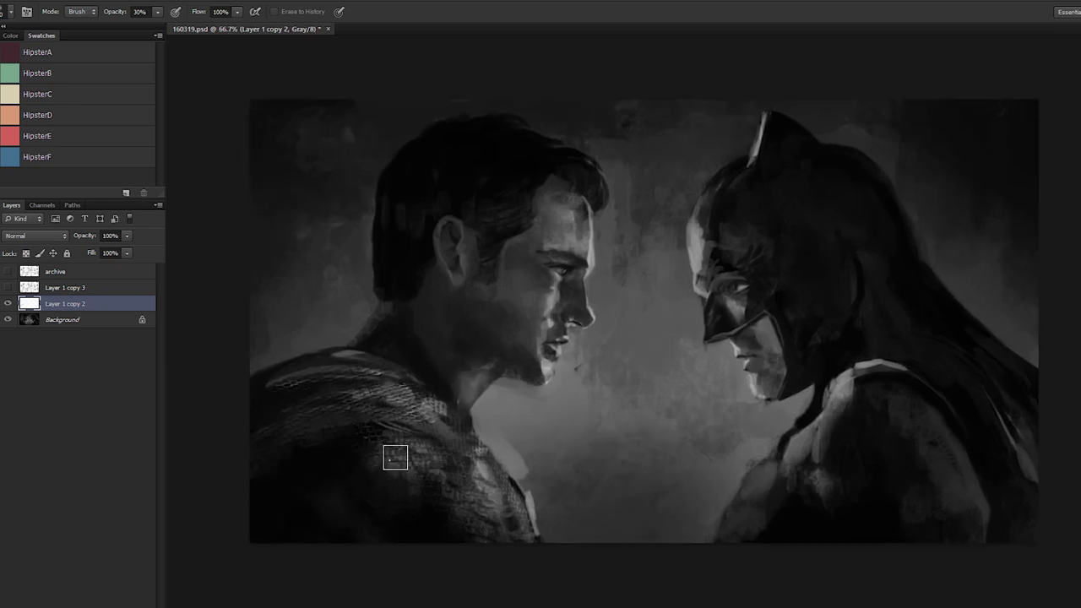
key(b)
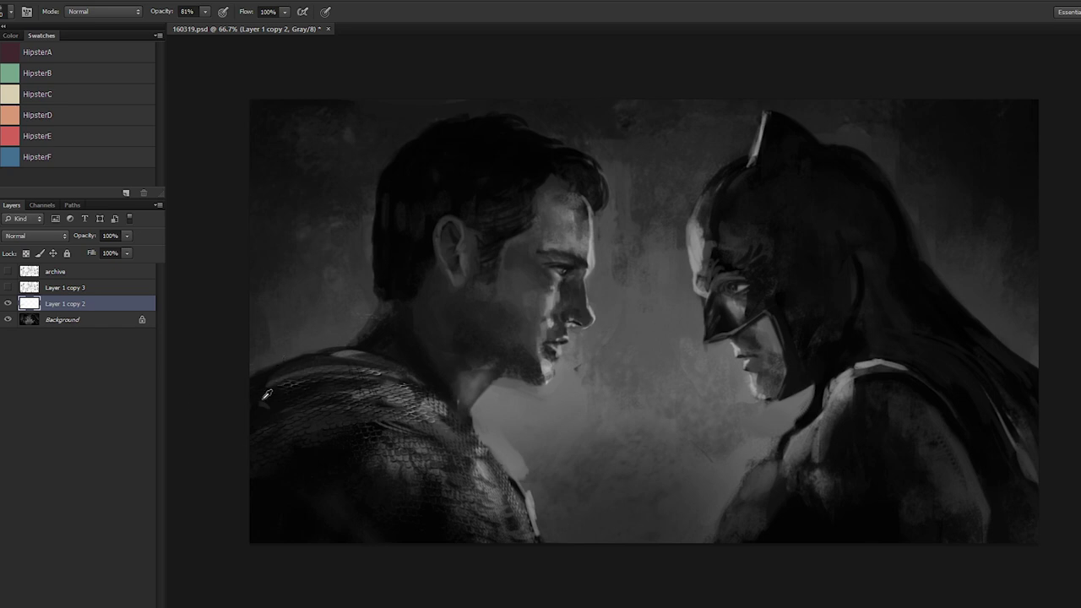
key(ctrl+e)
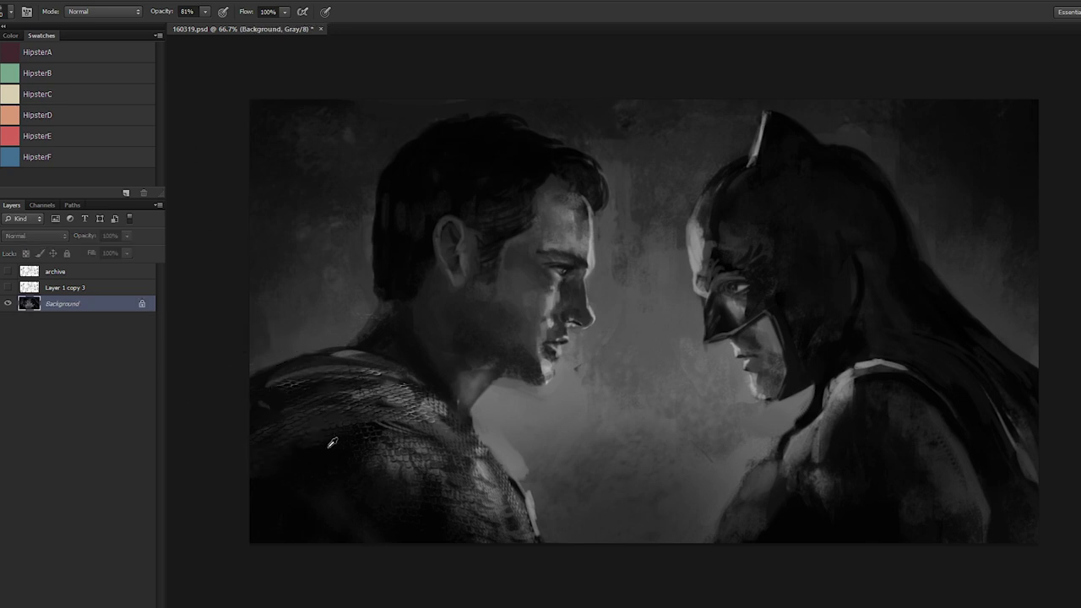
Step: Paint dark fold shadows and a darker collar edge into the scaled fabric on Superman's shoulder using sampled greys
alt+click(268, 402)
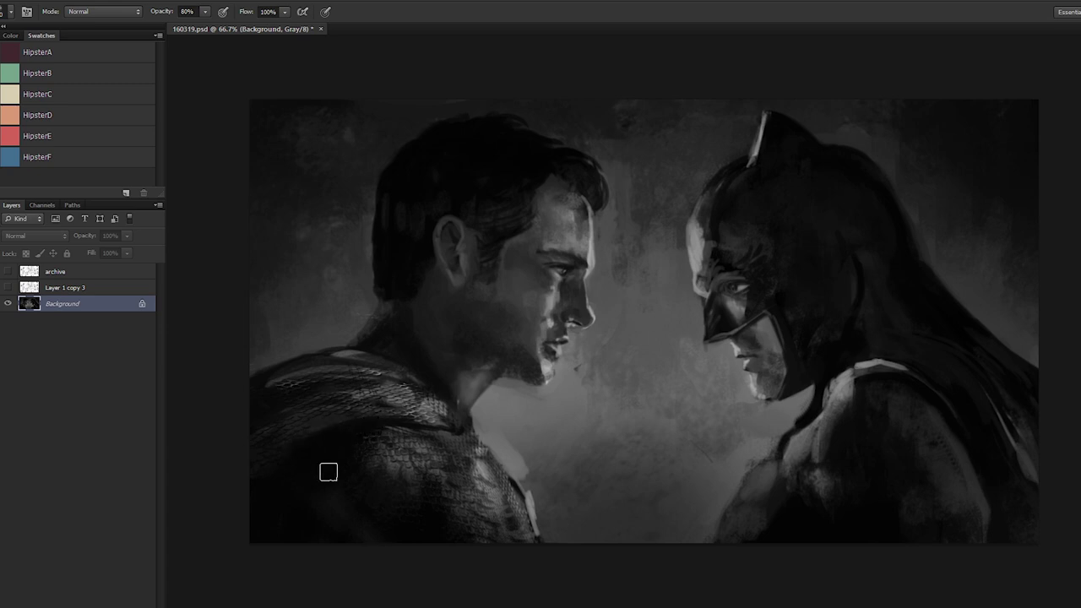
key(3)
key([)
key([)
alt+click(384, 428)
drag(408, 410, 425, 413)
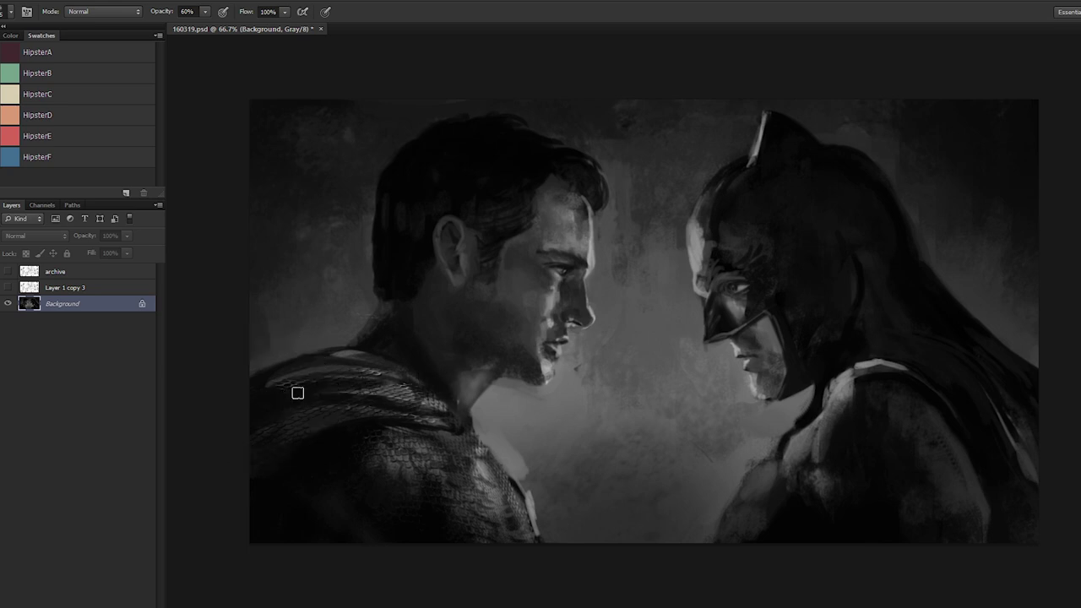
Step: Refine the light and dark folds along the top edge of Superman's shoulder and collar with a 60% opacity brush
click(287, 353)
alt+click(282, 393)
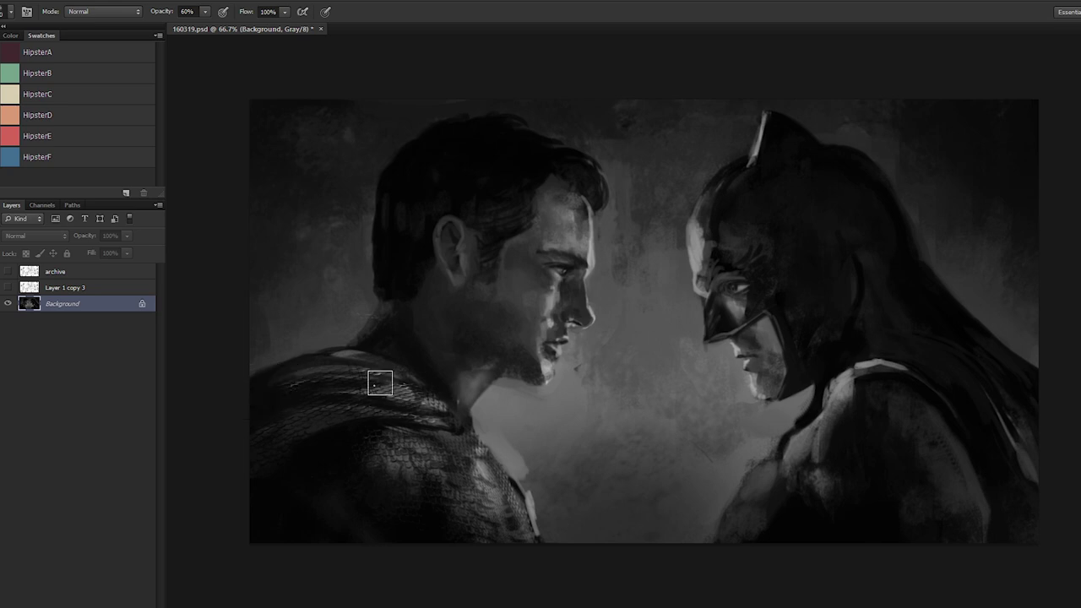
alt+click(342, 352)
mouse_move(314, 356)
mouse_down()
mouse_move(388, 360)
mouse_move(405, 375)
mouse_up()
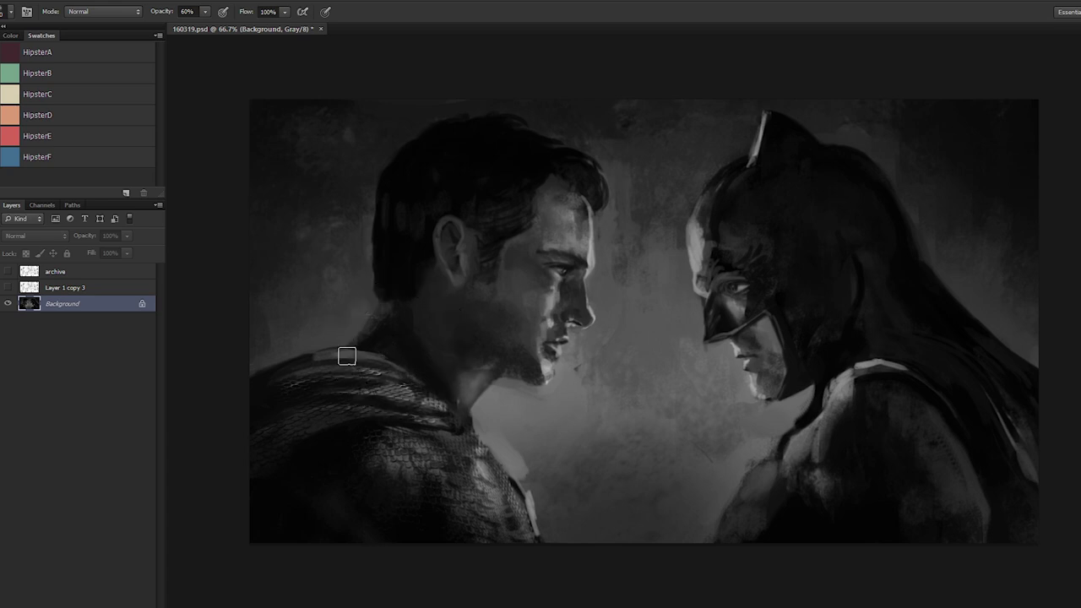
click(290, 355)
click(404, 353)
click(431, 363)
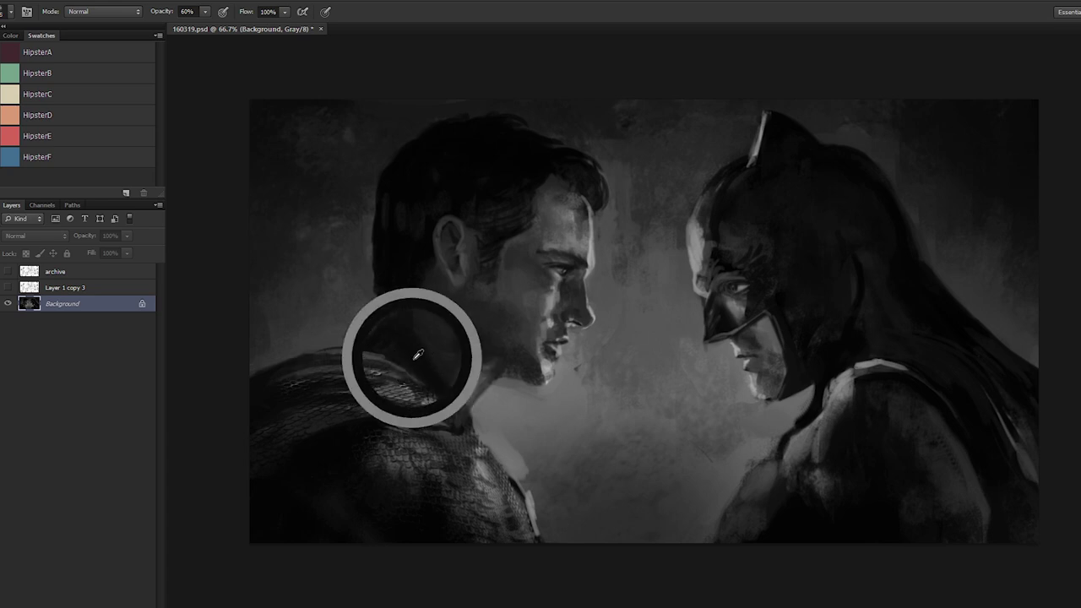
drag(397, 379, 421, 387)
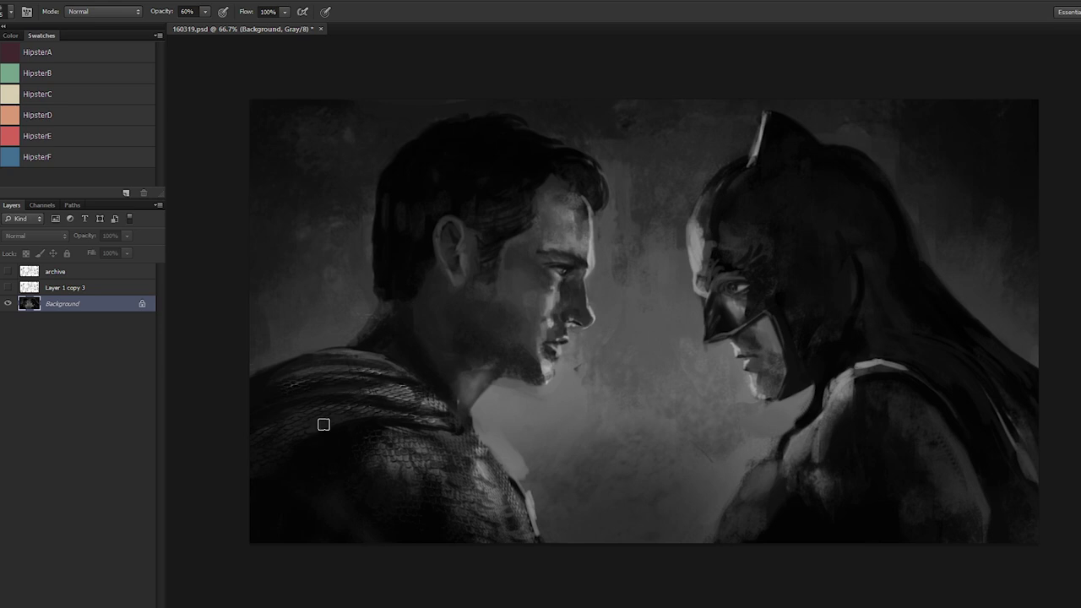
Step: Blend the back of Superman's neck into the background with greys sampled along its edge
alt+click(385, 305)
alt+click(379, 311)
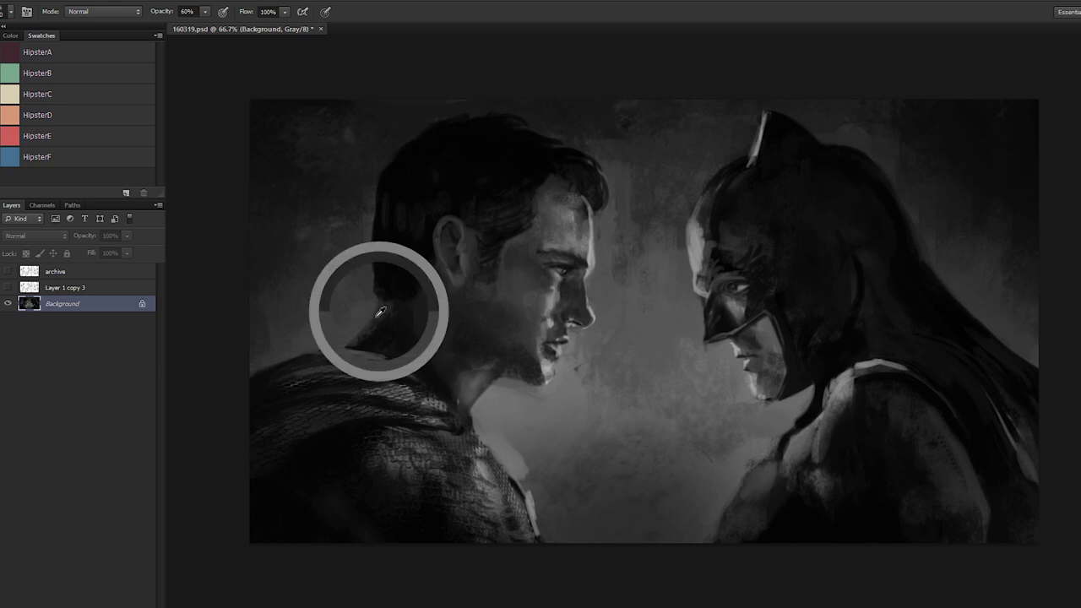
alt+click(393, 332)
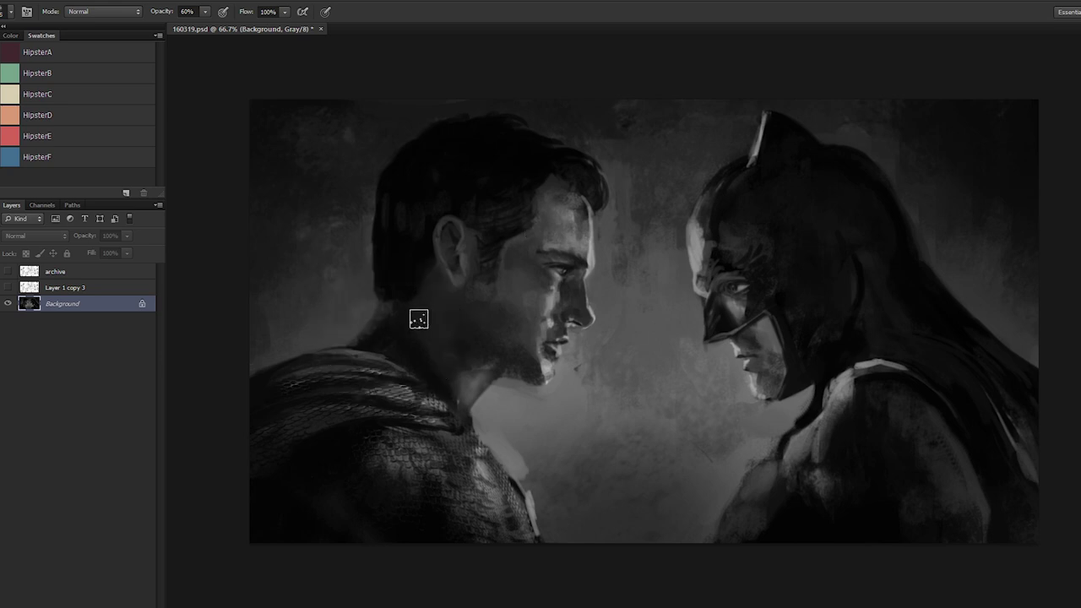
alt+click(426, 316)
Step: Paint a bright rim highlight along the front of Superman's throat and blend the neck tones beneath his jaw
alt+click(473, 373)
alt+click(466, 360)
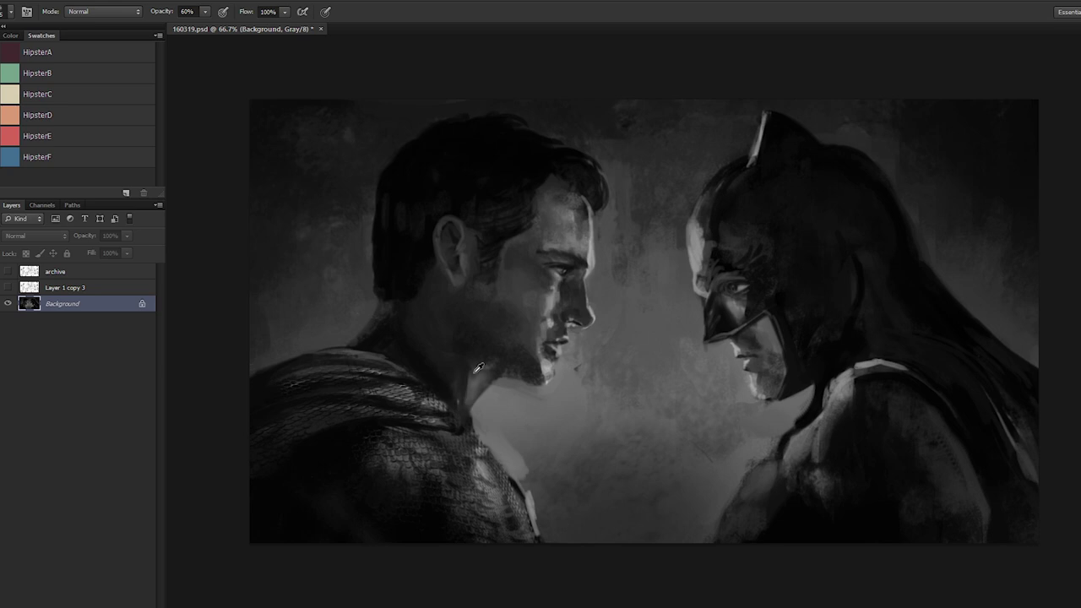
alt+click(460, 378)
alt+click(571, 255)
alt+click(478, 375)
alt+click(482, 388)
alt+click(491, 380)
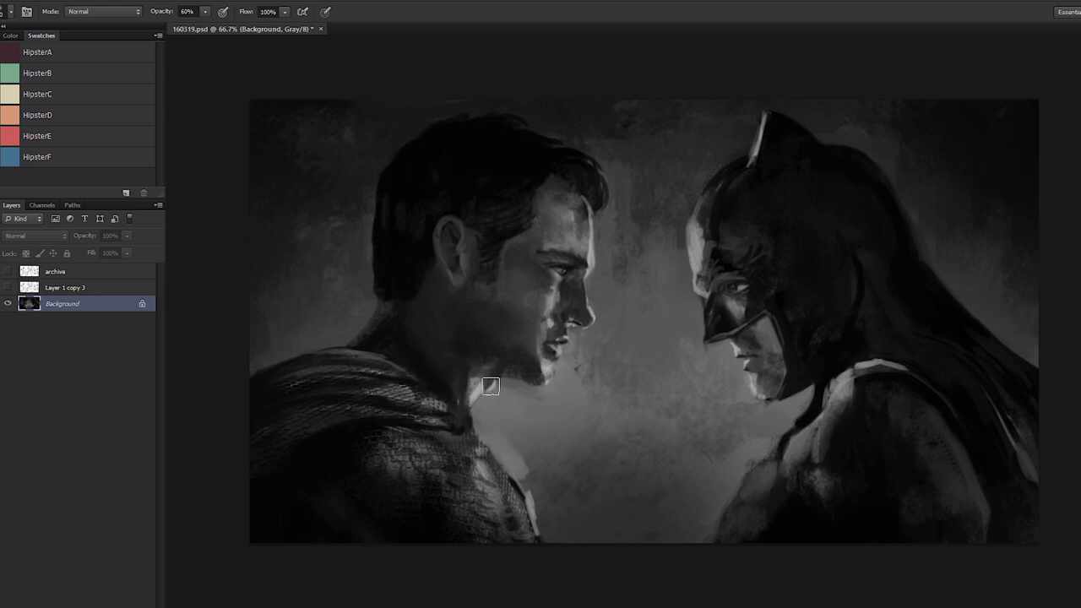
alt+click(515, 382)
alt+click(499, 372)
alt+click(473, 375)
alt+click(479, 326)
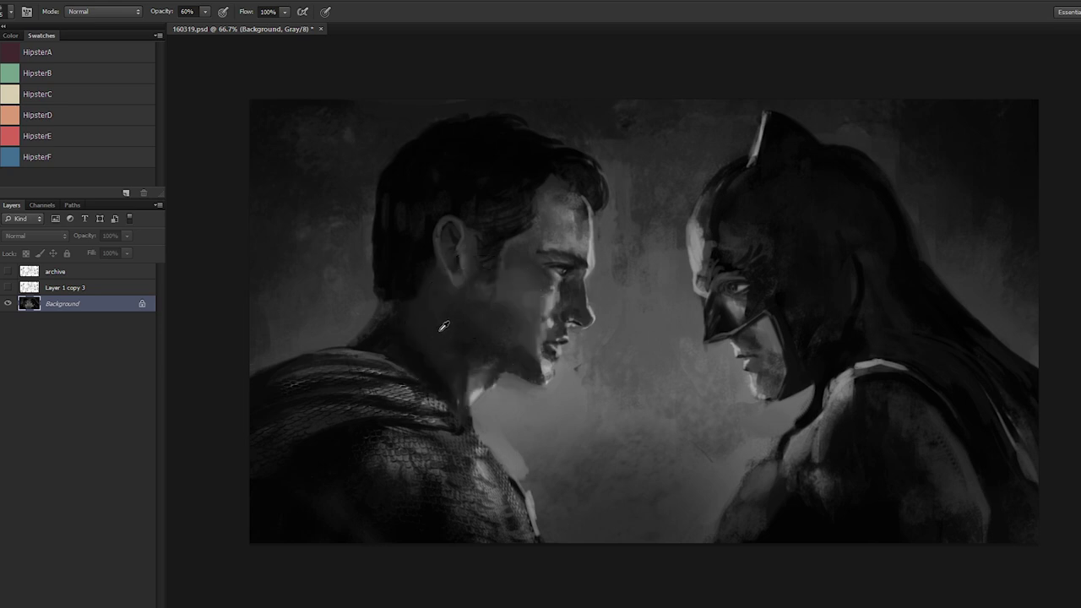
alt+click(439, 365)
Step: Brighten Superman's forehead with a light patch and blend it toward the brow and hairline using sampled greys
key(bracketright)
key(bracketright)
key(bracketright)
key(bracketright)
key(ctrl+plus)
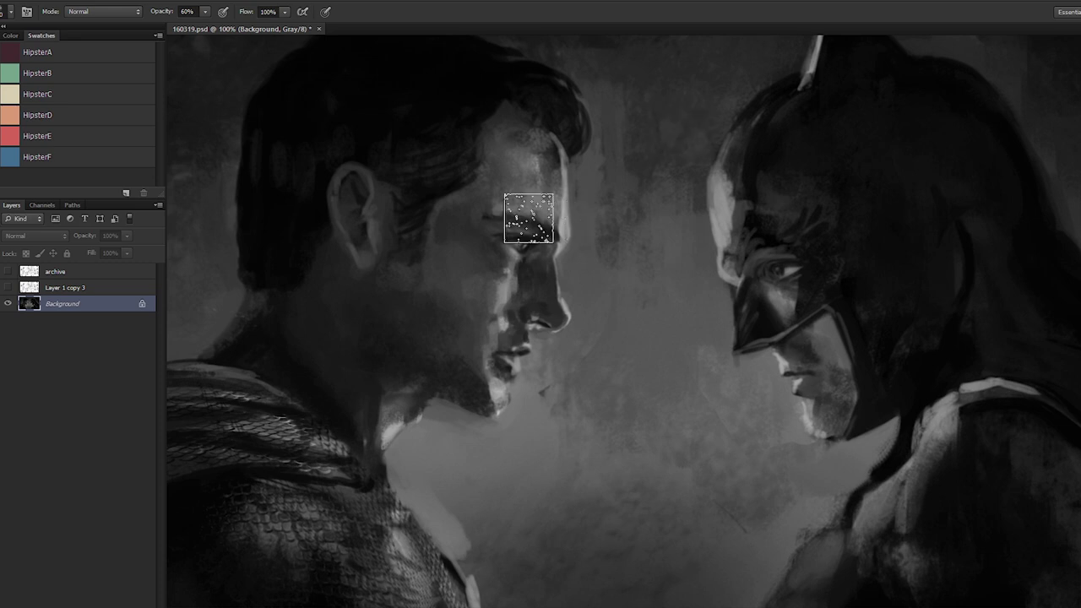
alt+click(530, 157)
alt+click(721, 199)
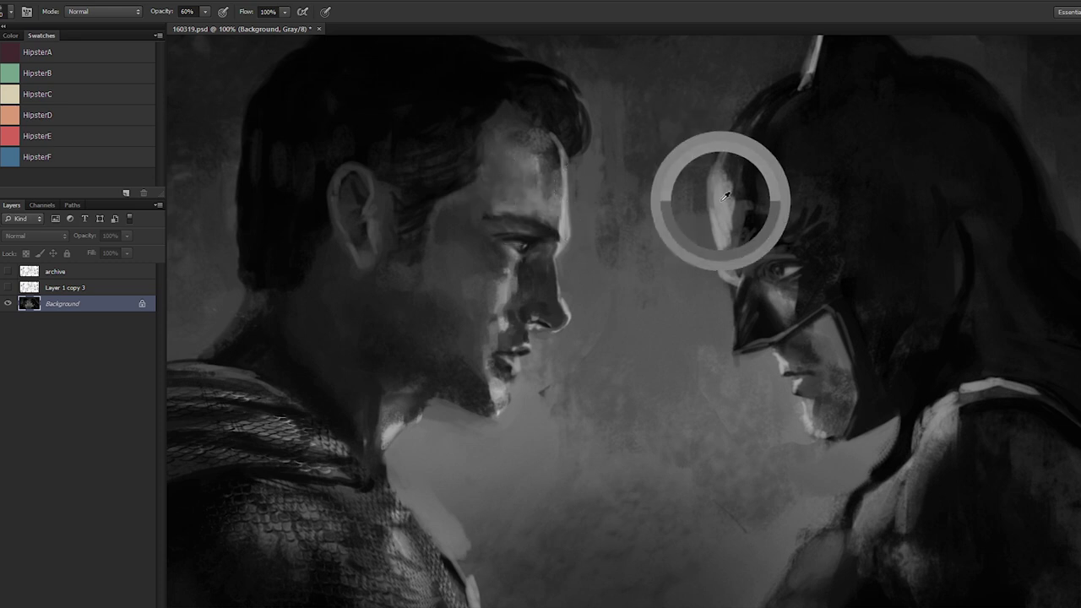
alt+click(719, 200)
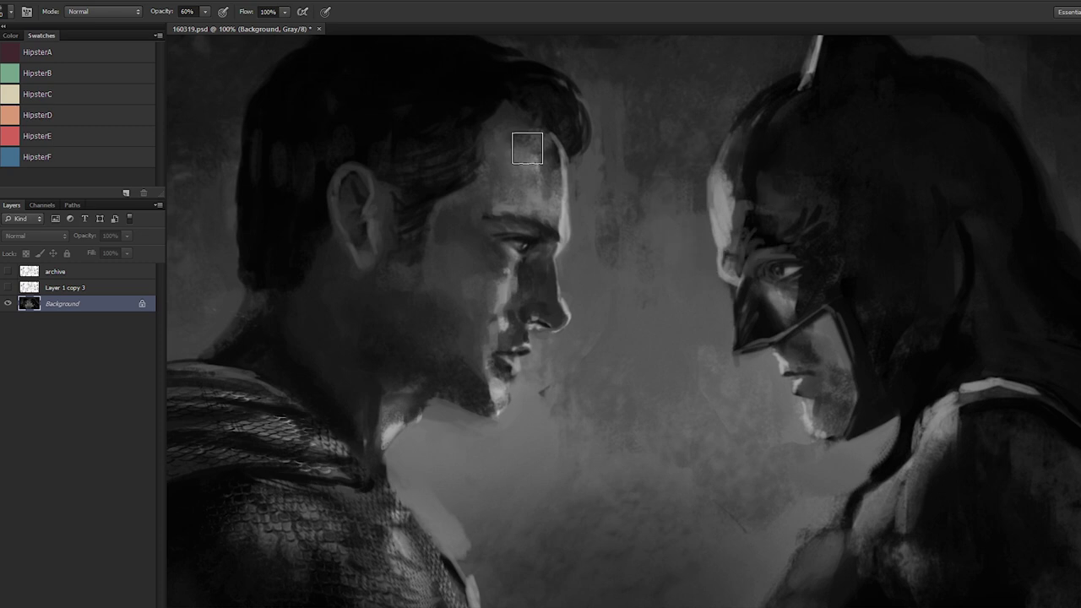
key(bracketleft)
mouse_move(521, 159)
mouse_down()
mouse_move(514, 169)
mouse_move(509, 149)
mouse_move(512, 168)
mouse_move(529, 171)
mouse_move(549, 141)
mouse_move(551, 177)
mouse_up()
alt+click(511, 141)
alt+click(542, 142)
alt+click(559, 146)
alt+click(562, 150)
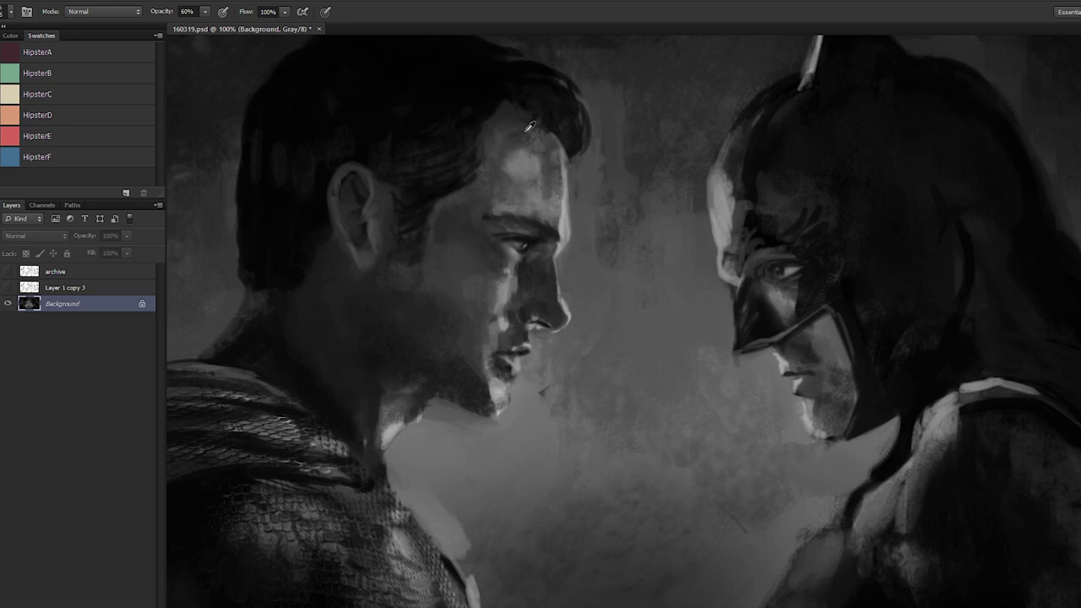
Step: Paint fine lighter hair strands on Superman's fringe, crown and the back of his head
drag(556, 145, 639, 248)
alt+click(602, 365)
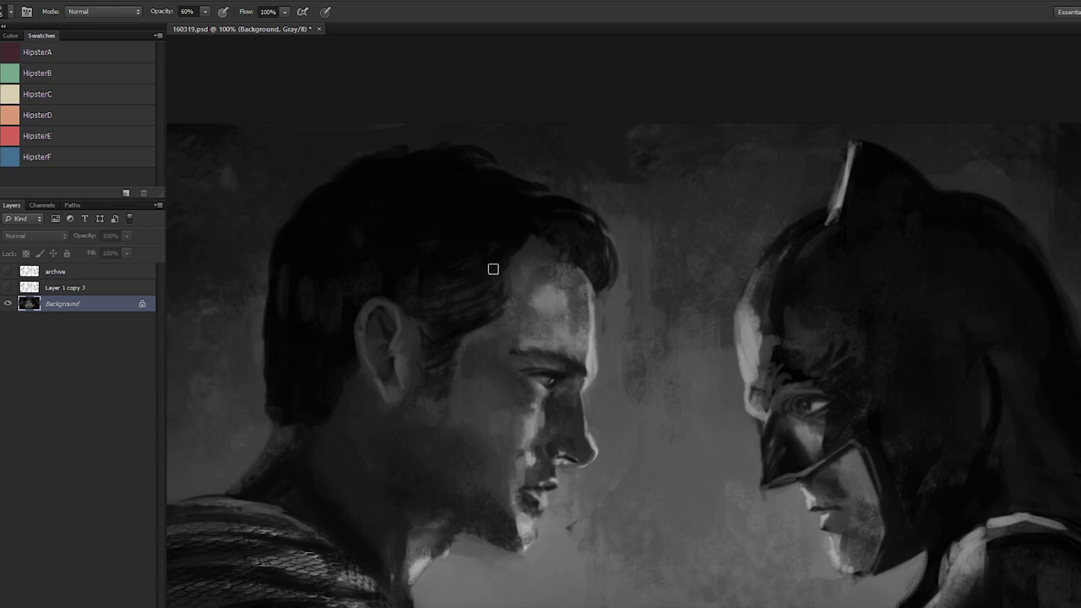
key(1)
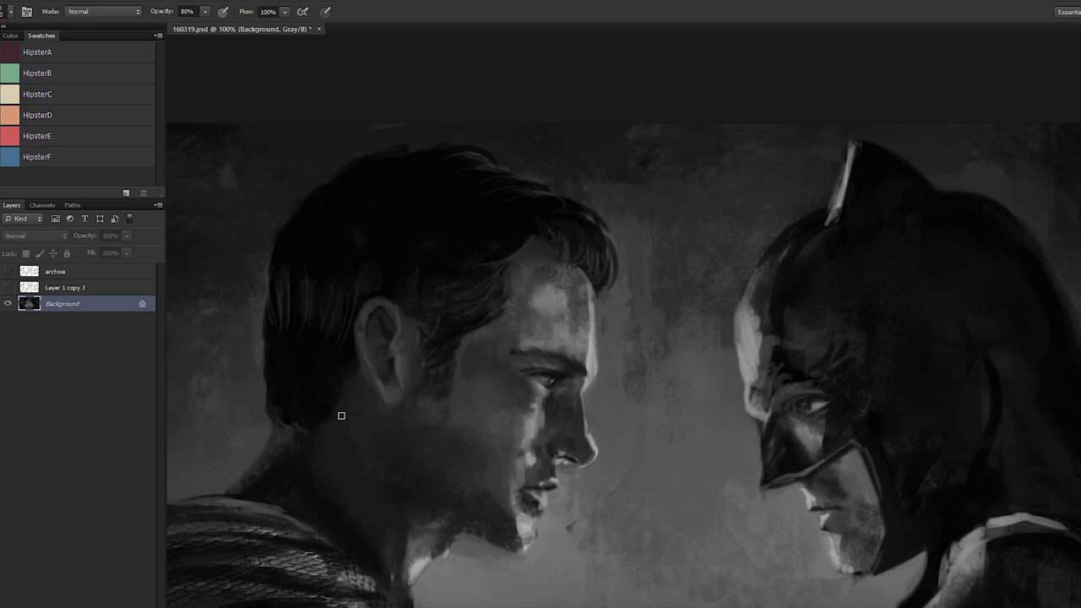
Step: Add swept-back strands to the front of Superman's hair and darken the hairline where it meets the forehead
alt+click(459, 235)
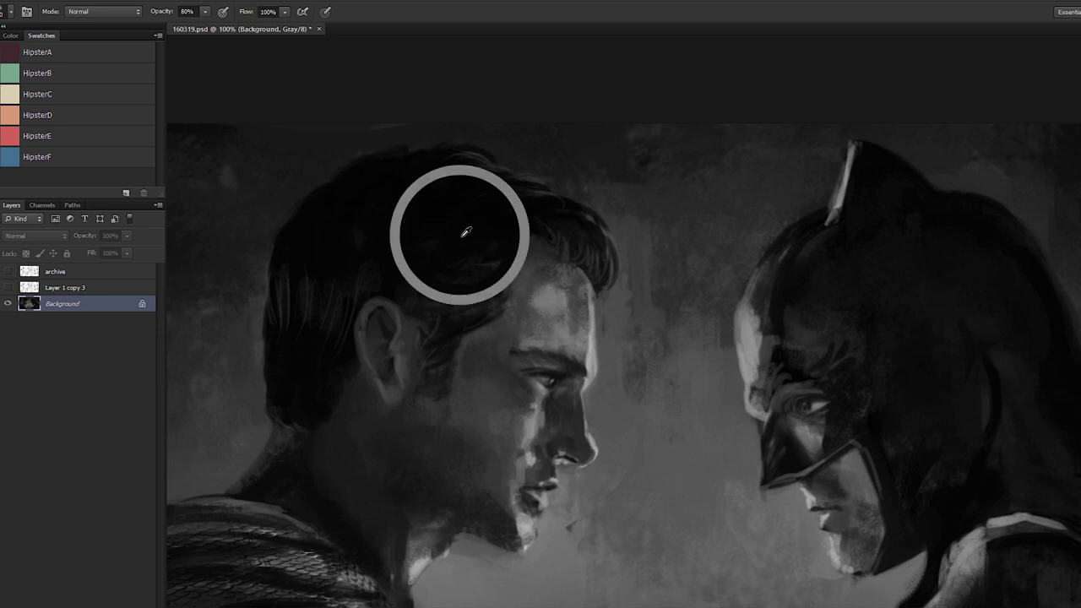
alt+click(528, 242)
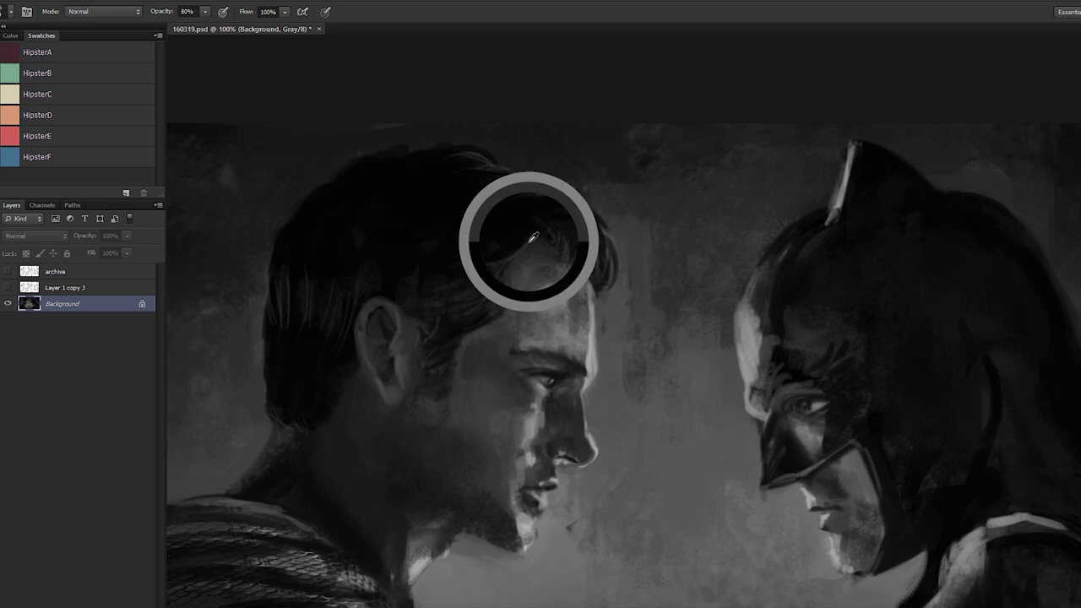
drag(529, 236, 507, 241)
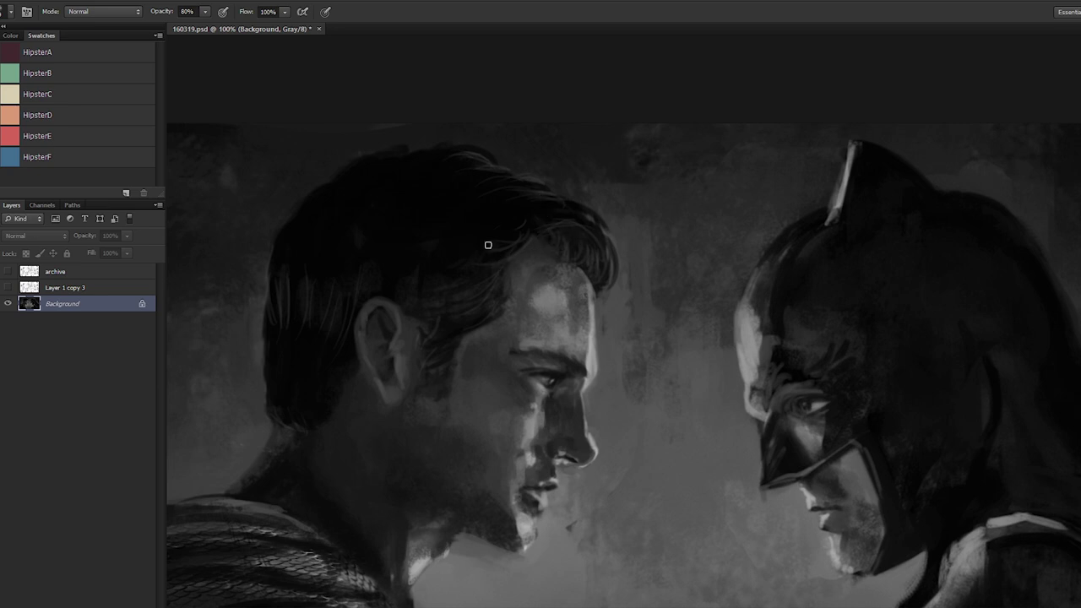
drag(556, 199, 495, 221)
alt+click(580, 284)
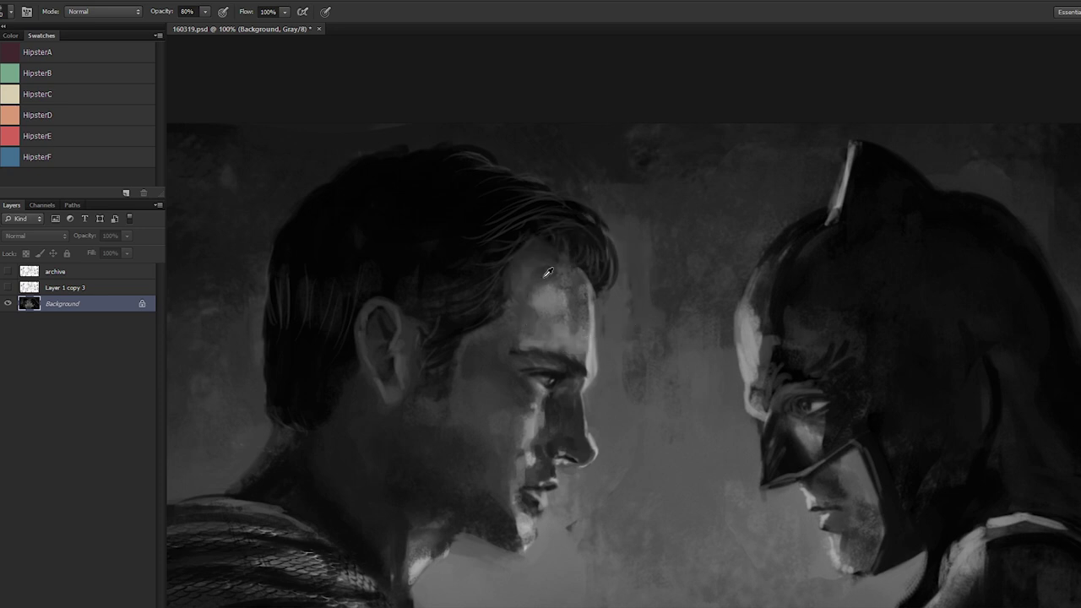
key(3)
alt+click(475, 197)
Step: Set up the Dodge tool with a smaller brush and its range set to Highlights
key(o)
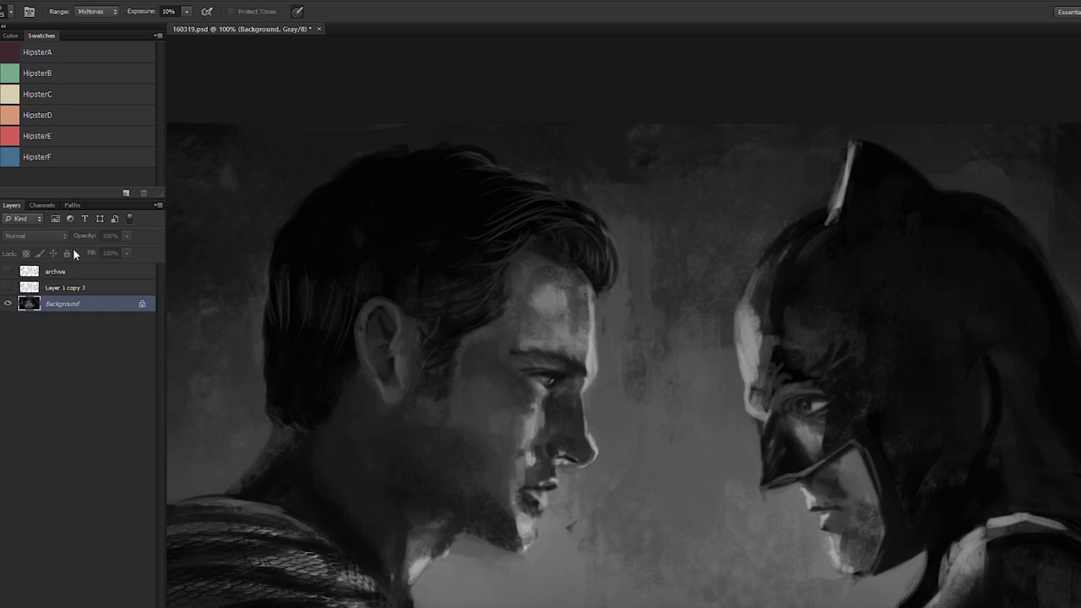
key(bracketleft)
key(bracketleft)
key(bracketleft)
key(bracketleft)
key(bracketleft)
key(bracketleft)
click(94, 11)
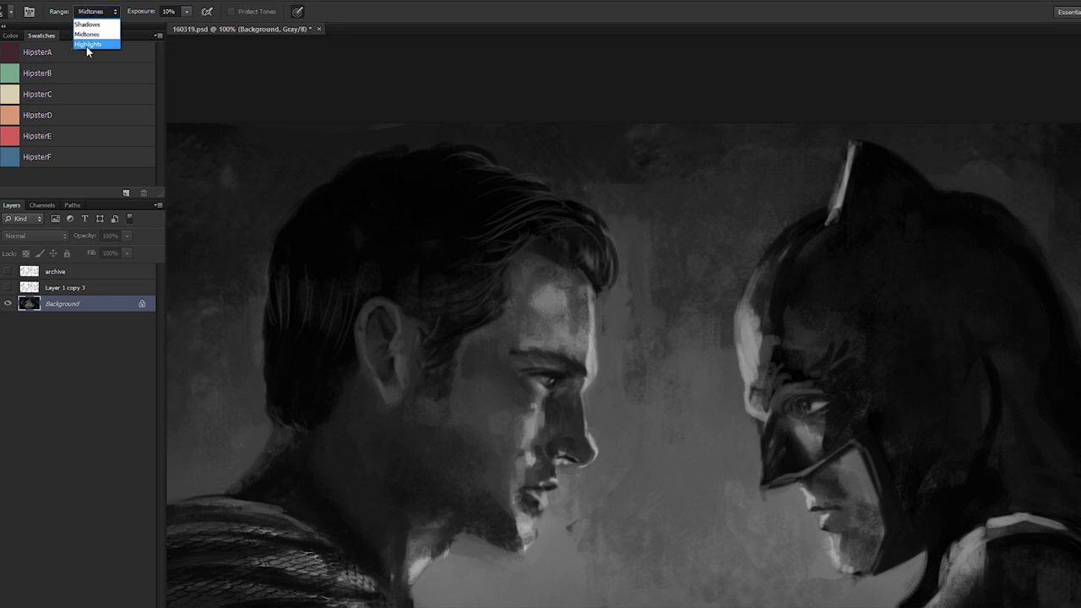
click(87, 45)
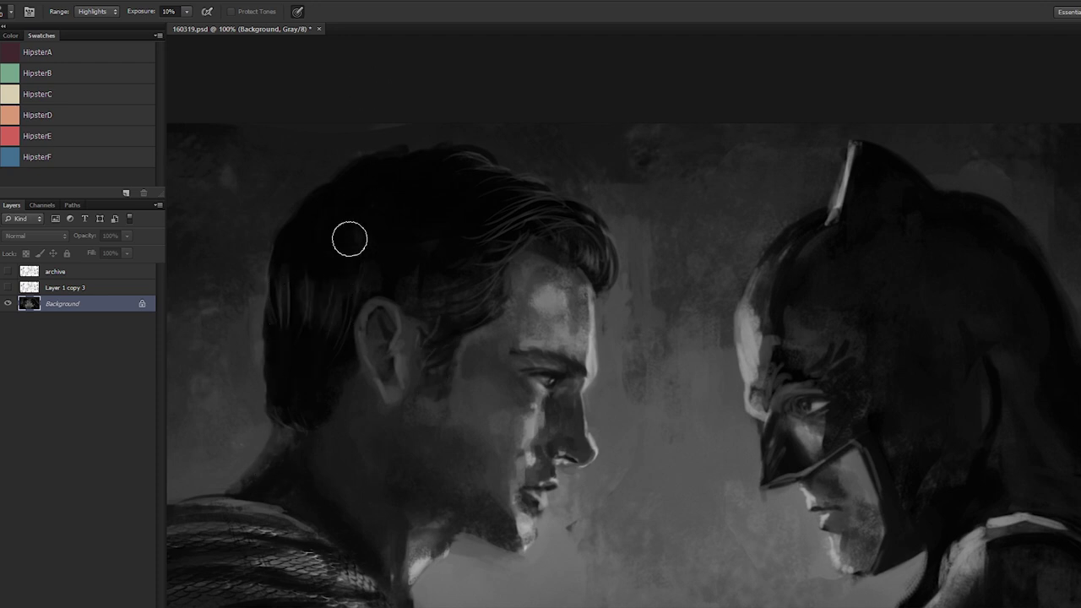
Step: Refine the hair edge at the back of Superman's head and nape with an 80% opacity brush and sampled greys
key(b)
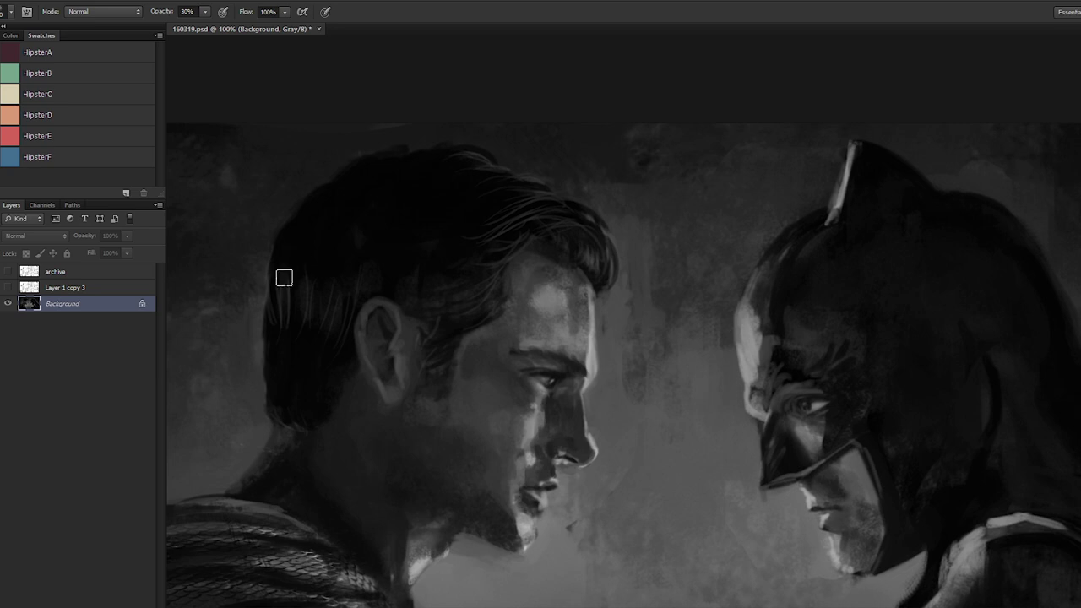
key(8)
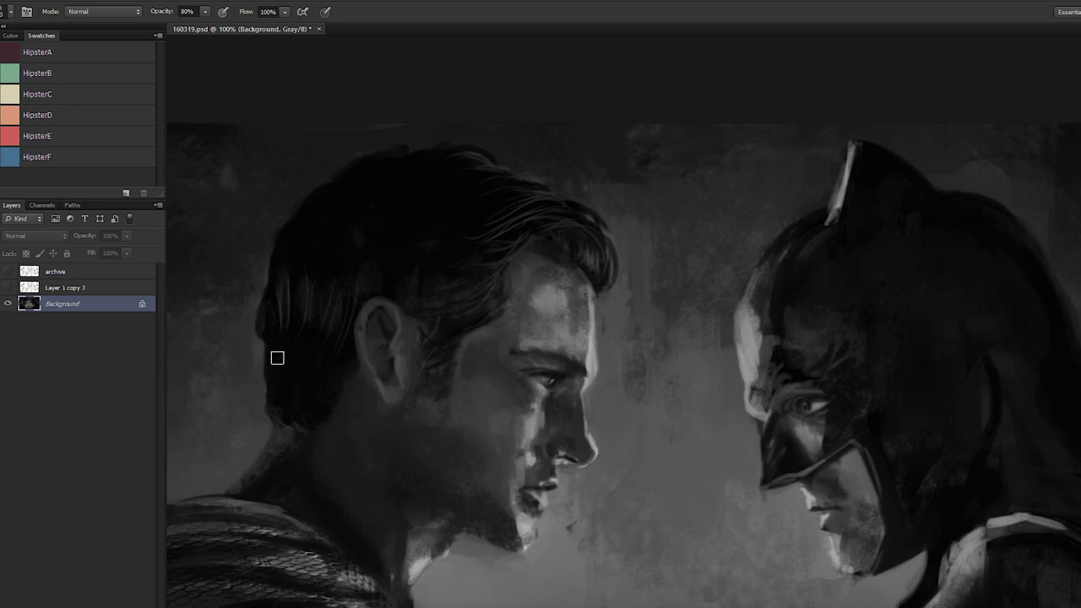
alt+click(254, 308)
alt+click(281, 337)
alt+click(312, 397)
alt+click(284, 440)
alt+click(291, 460)
Step: Blend the tones of Superman's cheek with a larger brush and greys sampled from the face
alt+click(498, 422)
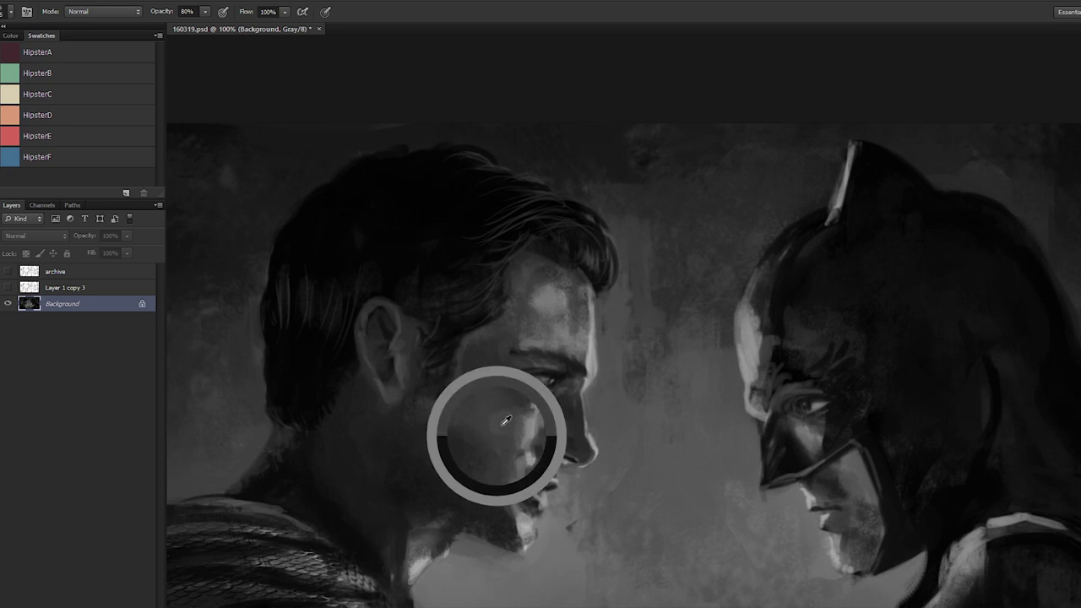
key(bracketright)
key(bracketright)
key(bracketright)
key(bracketright)
key(bracketright)
key(bracketright)
key(bracketright)
key(bracketright)
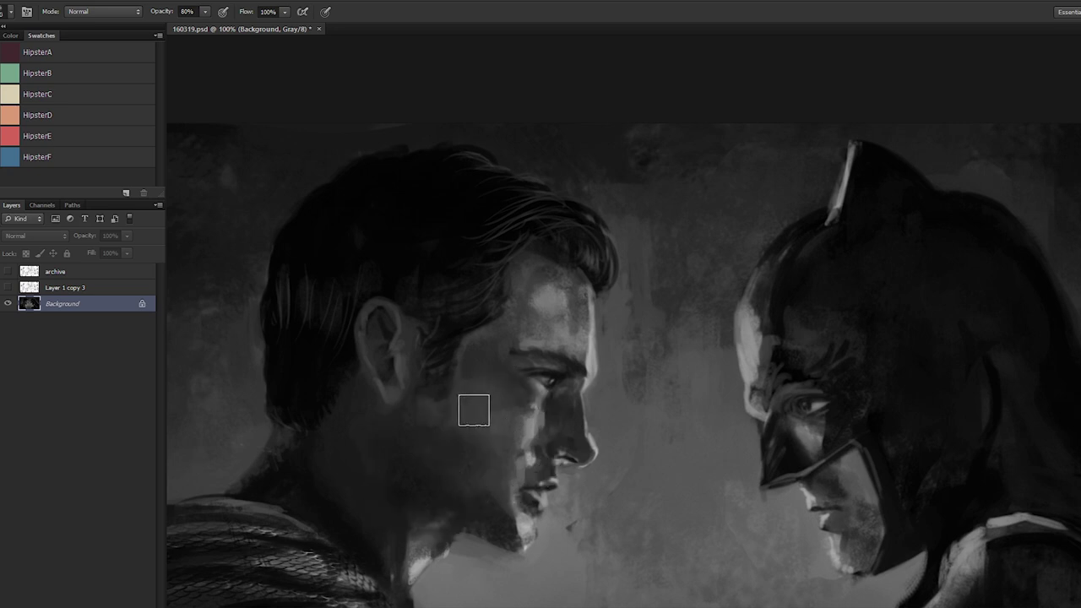
alt+click(433, 461)
alt+click(475, 458)
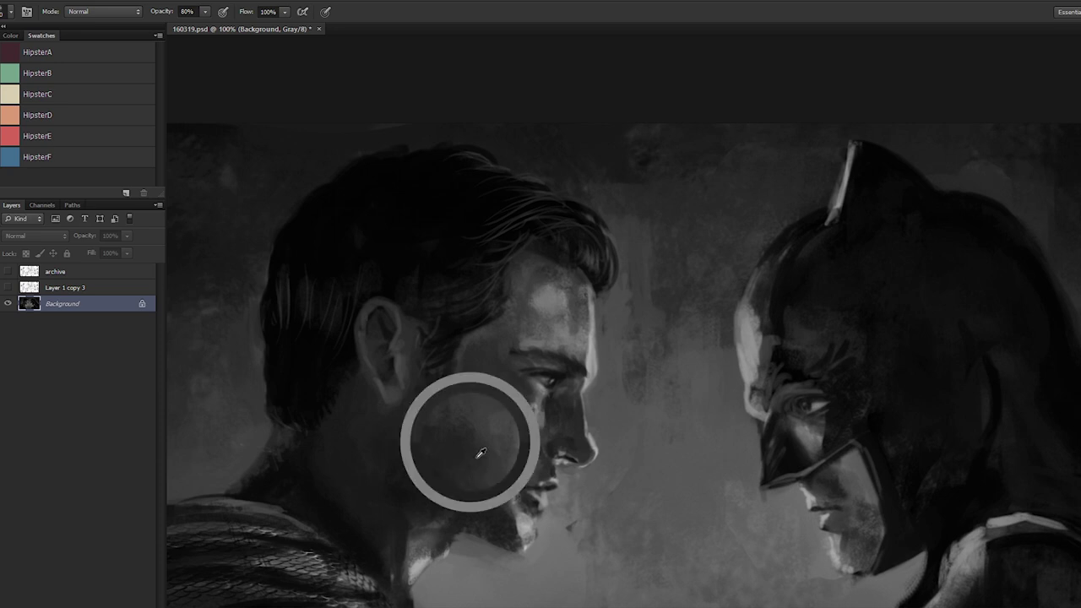
Step: Smooth the dark tones of Superman's jaw and neck below the ear with a slightly smaller brush and sampled greys
drag(498, 480, 479, 398)
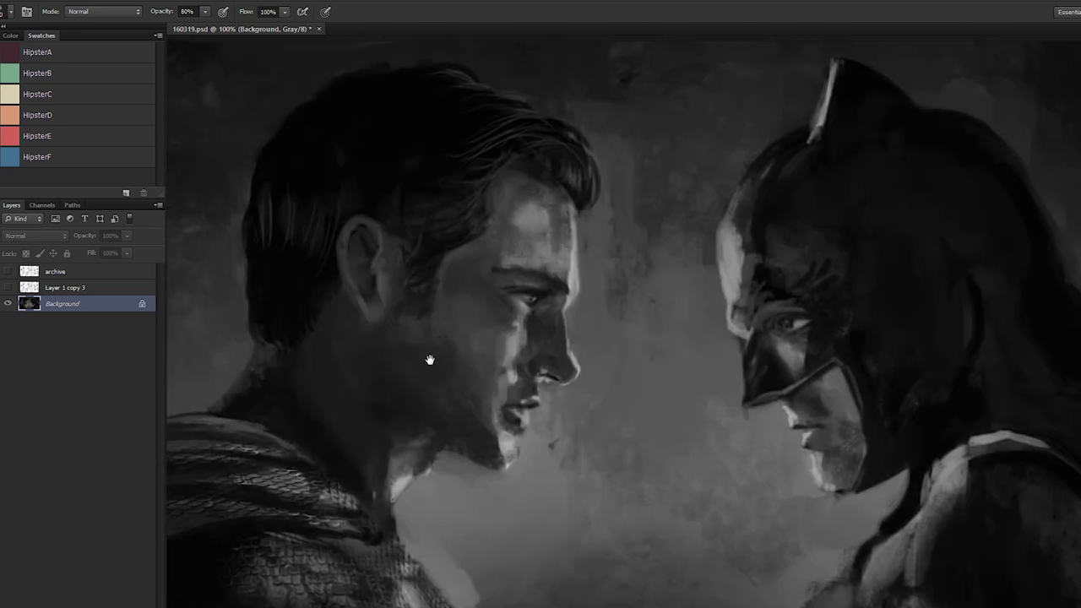
alt+click(345, 378)
key(bracketleft)
key(bracketleft)
alt+click(392, 417)
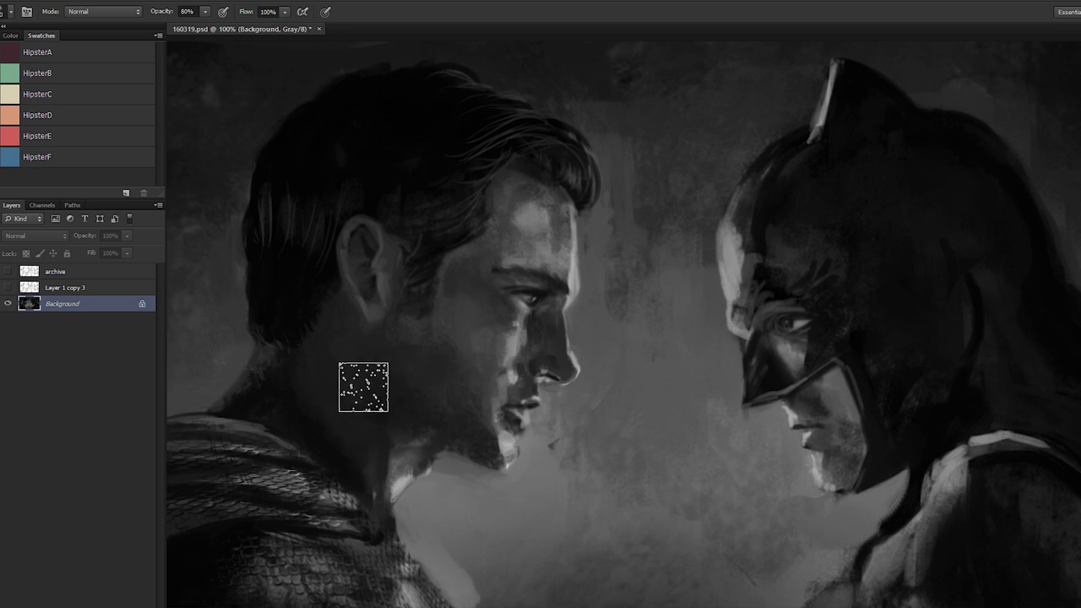
alt+click(390, 384)
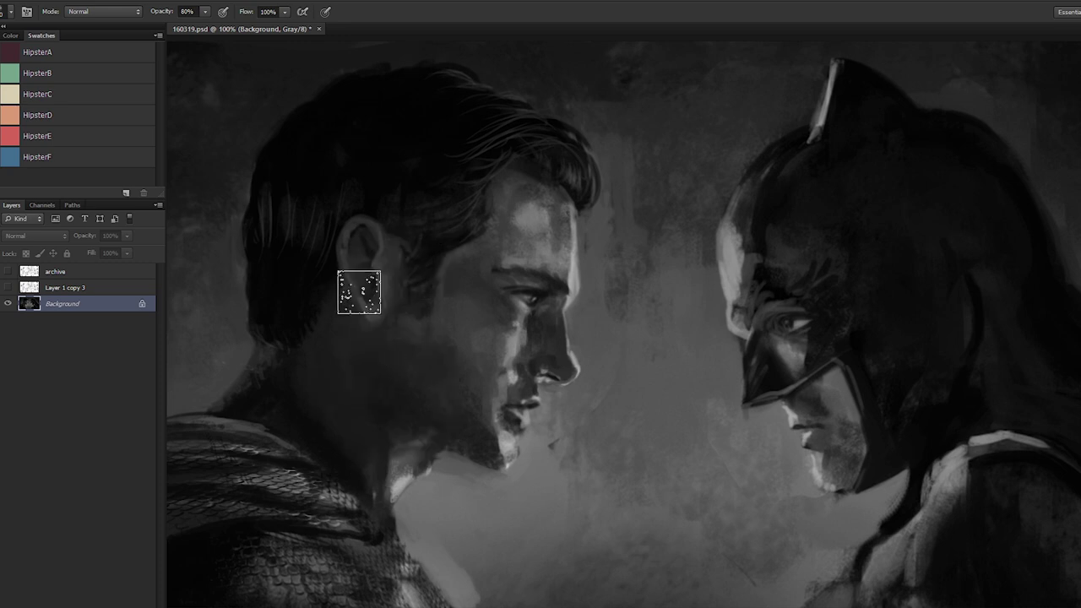
Step: Blend Superman's sideburn and temple hairline into the skin, softening the forehead at 20% brush opacity
alt+click(415, 247)
alt+click(378, 194)
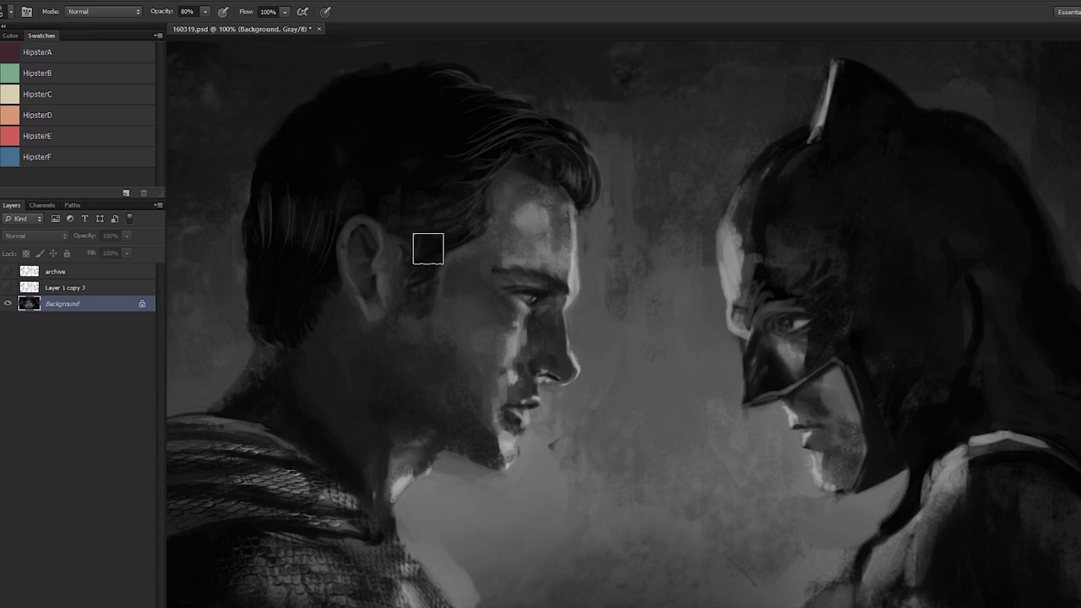
alt+click(397, 160)
alt+click(474, 208)
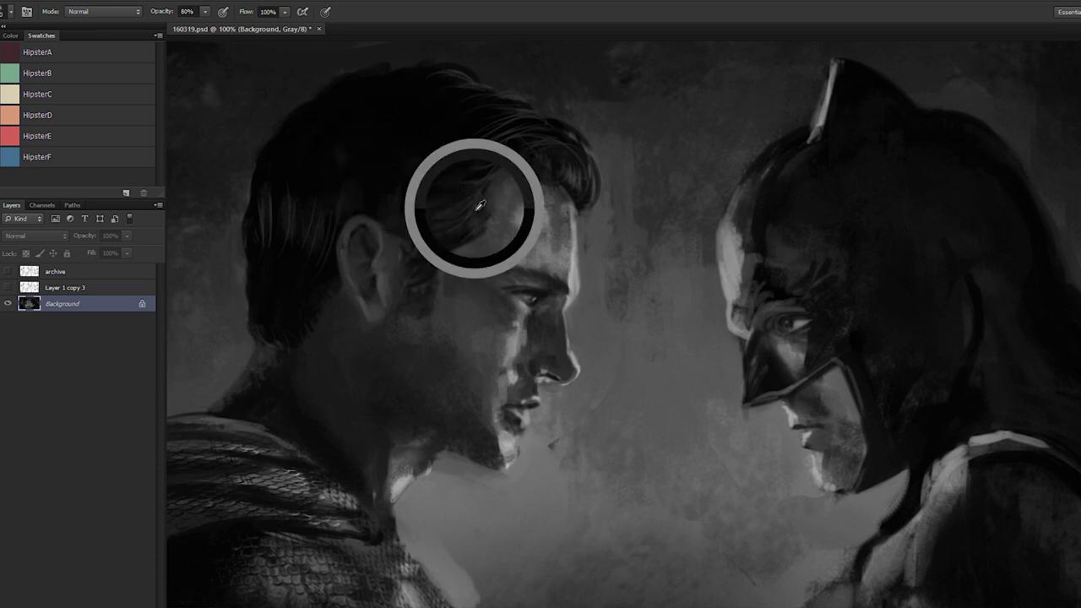
alt+click(506, 199)
key(2)
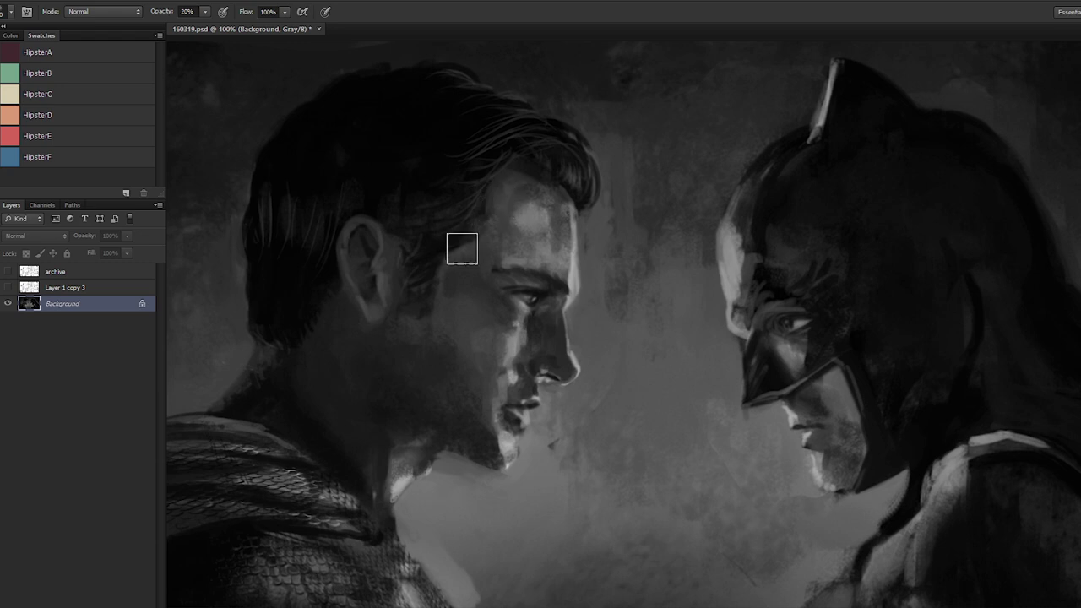
alt+click(511, 207)
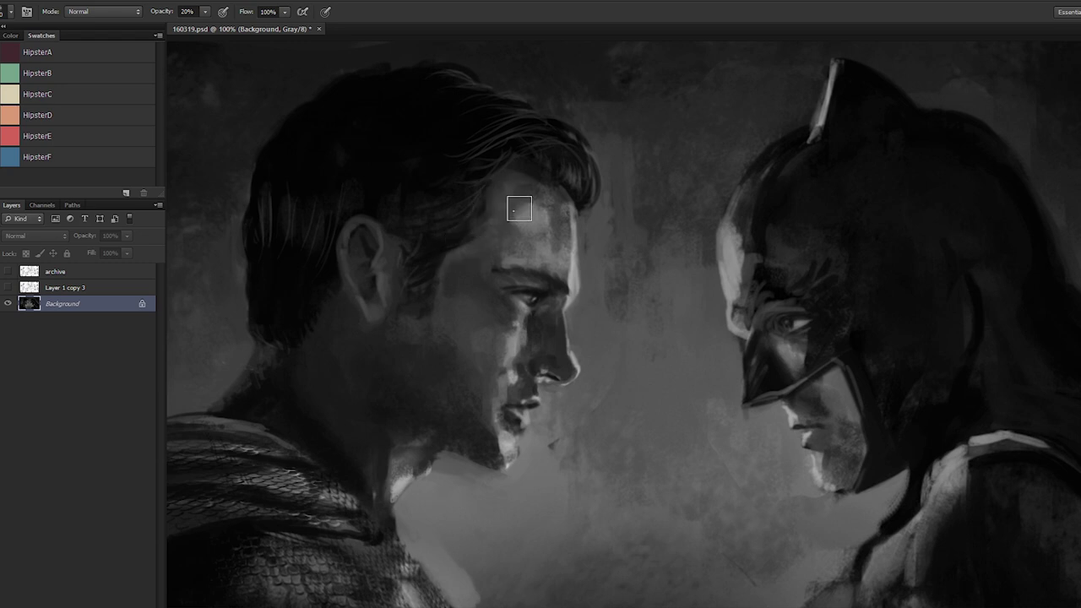
Step: Touch up Superman's eye and nose shadows at 80% opacity and smooth the background in front of his face
key(8)
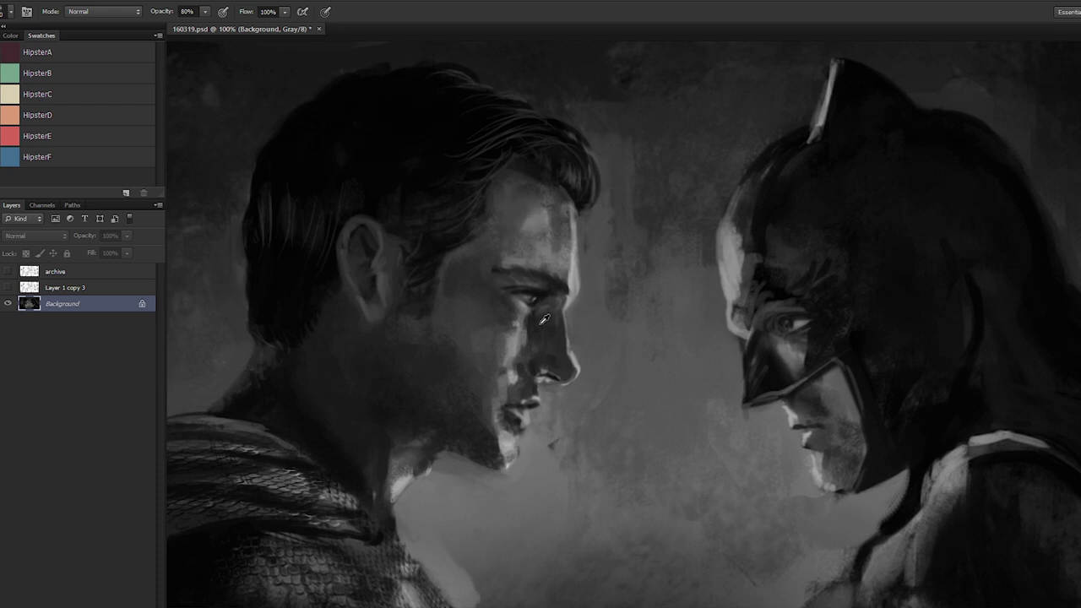
alt+click(554, 348)
alt+click(539, 293)
alt+click(584, 413)
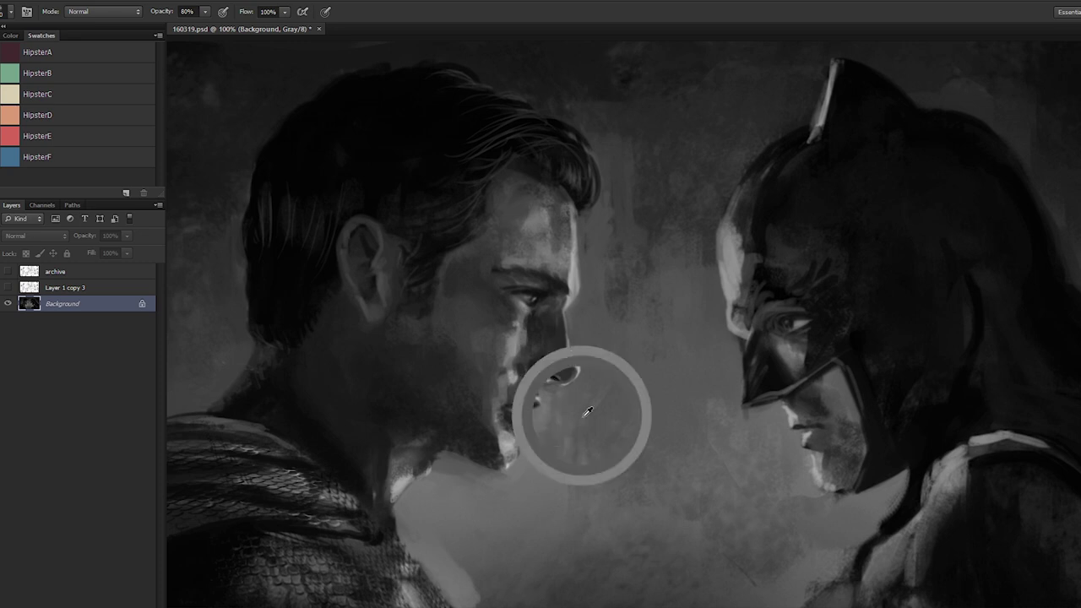
alt+click(649, 320)
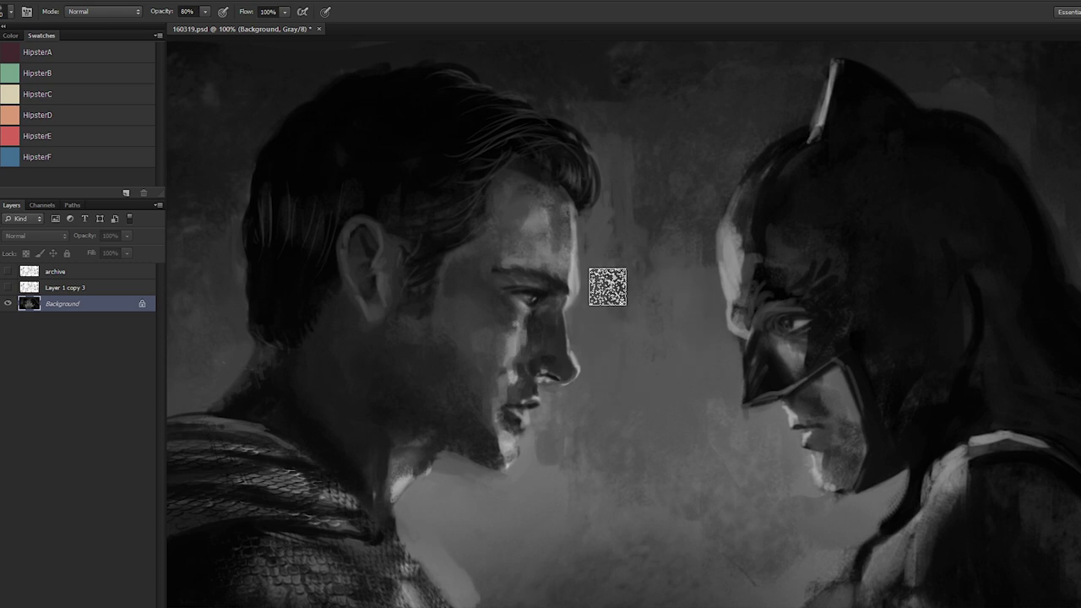
alt+click(629, 299)
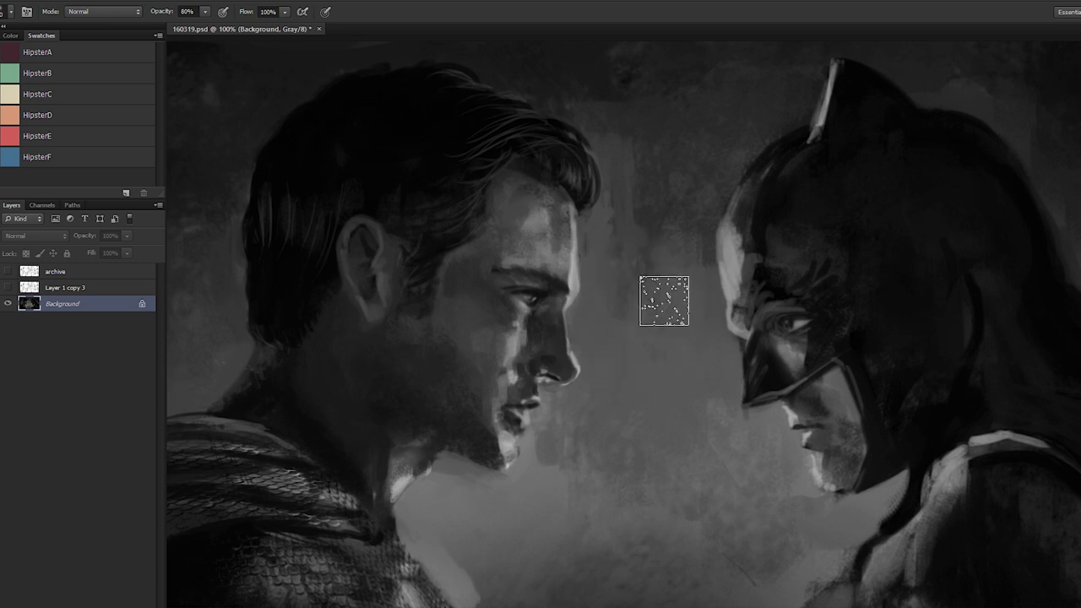
alt+click(586, 442)
Step: Refine the shadow and light edge on Superman's chin and jaw using sampled skin tones
scroll(564, 312, down, 5)
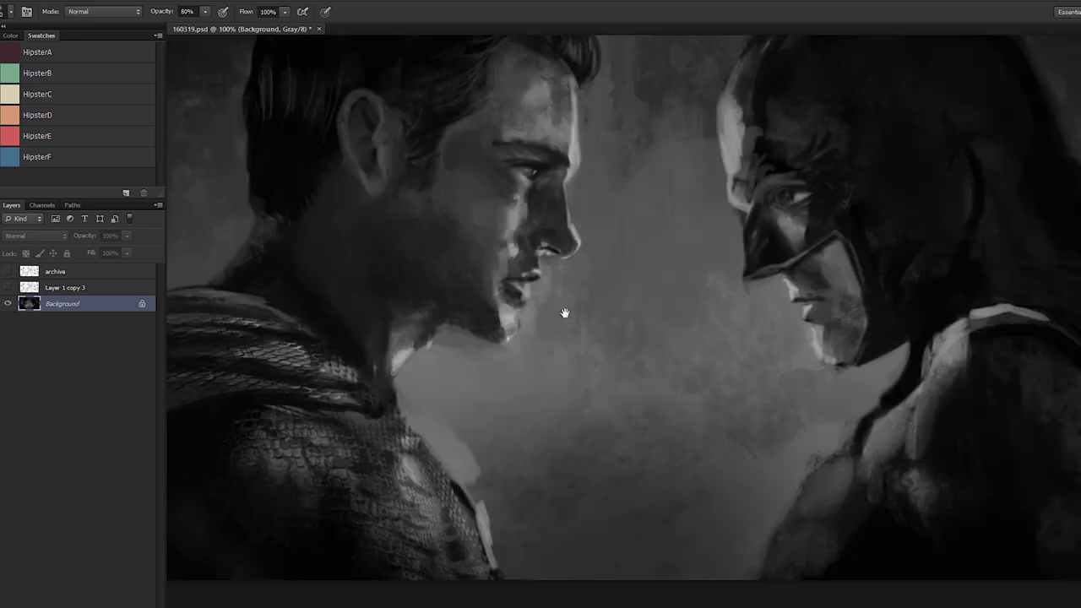
alt+click(500, 303)
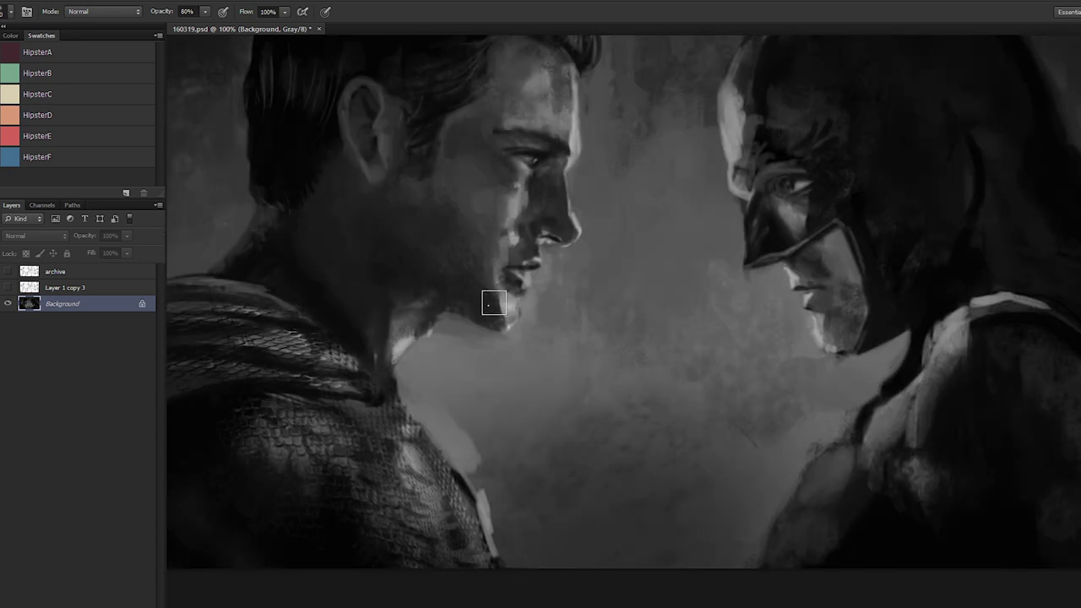
alt+click(489, 279)
alt+click(499, 300)
drag(500, 298, 508, 315)
alt+click(441, 248)
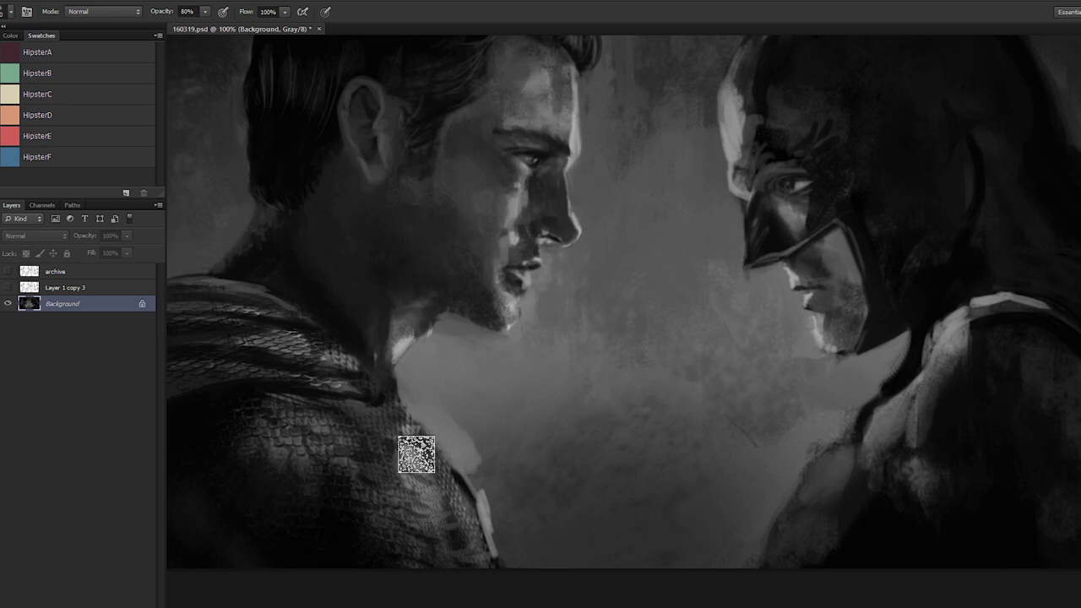
Step: Touch up the bright highlight on the front of Superman's throat and its edge against the background
alt+click(403, 317)
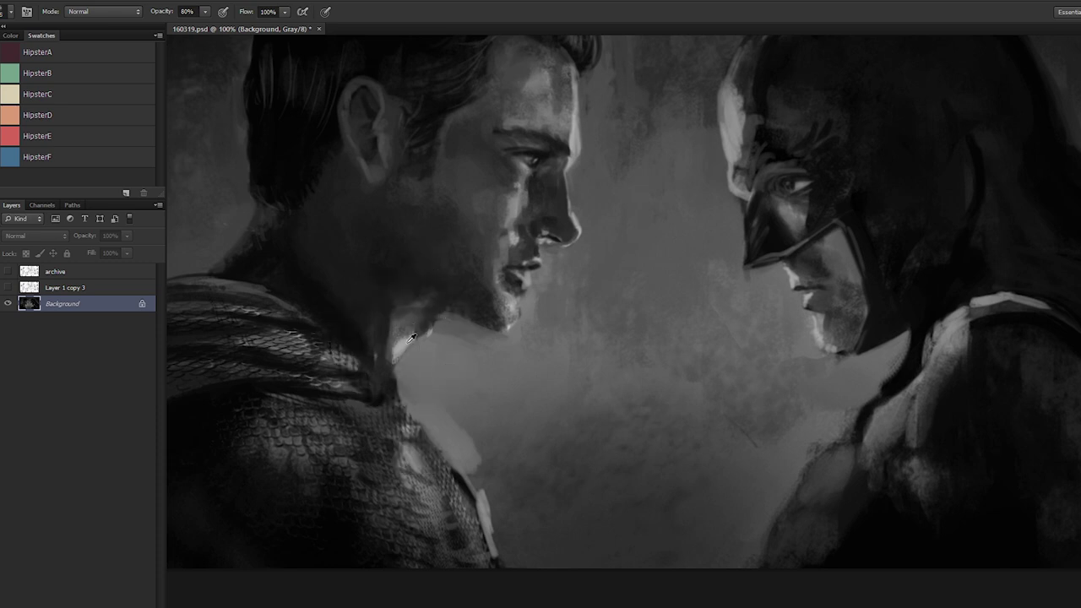
mouse_move(403, 355)
mouse_down()
mouse_move(411, 345)
mouse_move(398, 374)
mouse_move(388, 354)
mouse_move(393, 366)
mouse_up()
alt+click(420, 351)
Step: Paint over the light patches beside Superman's chest with sampled background greys, blending them into the backdrop with a larger textured brush
mouse_move(543, 380)
mouse_down()
mouse_move(520, 286)
mouse_move(508, 293)
mouse_move(516, 338)
mouse_up()
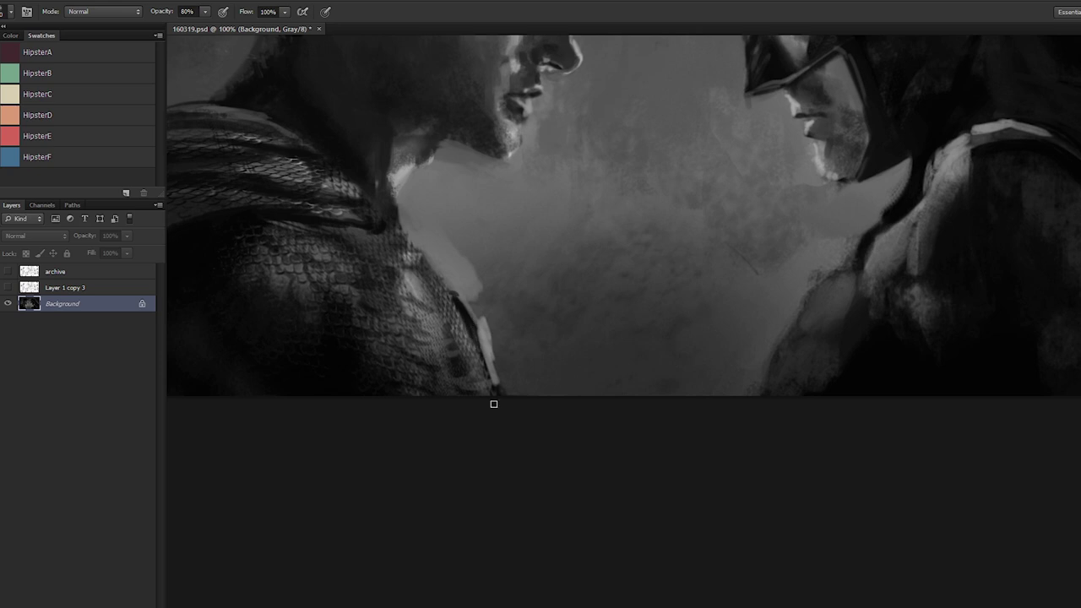
drag(473, 334, 498, 405)
key(ctrl+plus)
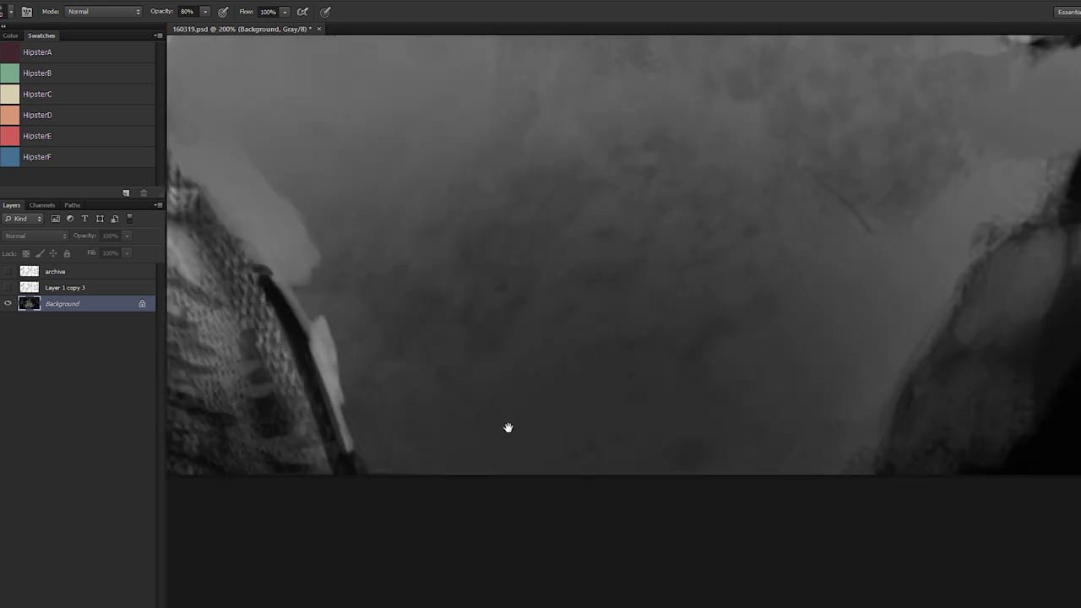
drag(562, 229, 615, 253)
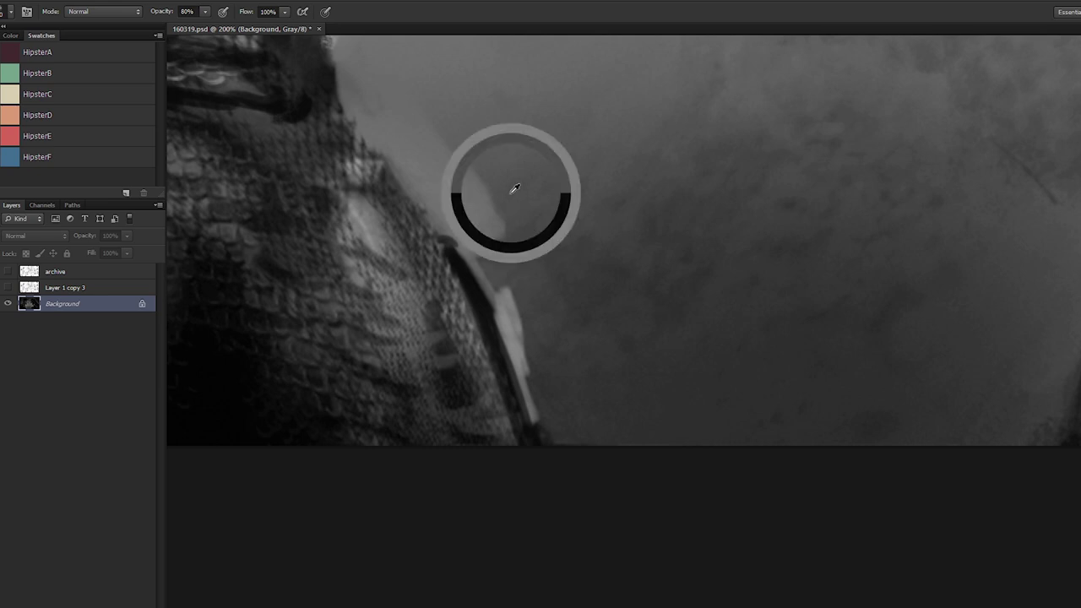
key(])
drag(531, 191, 485, 250)
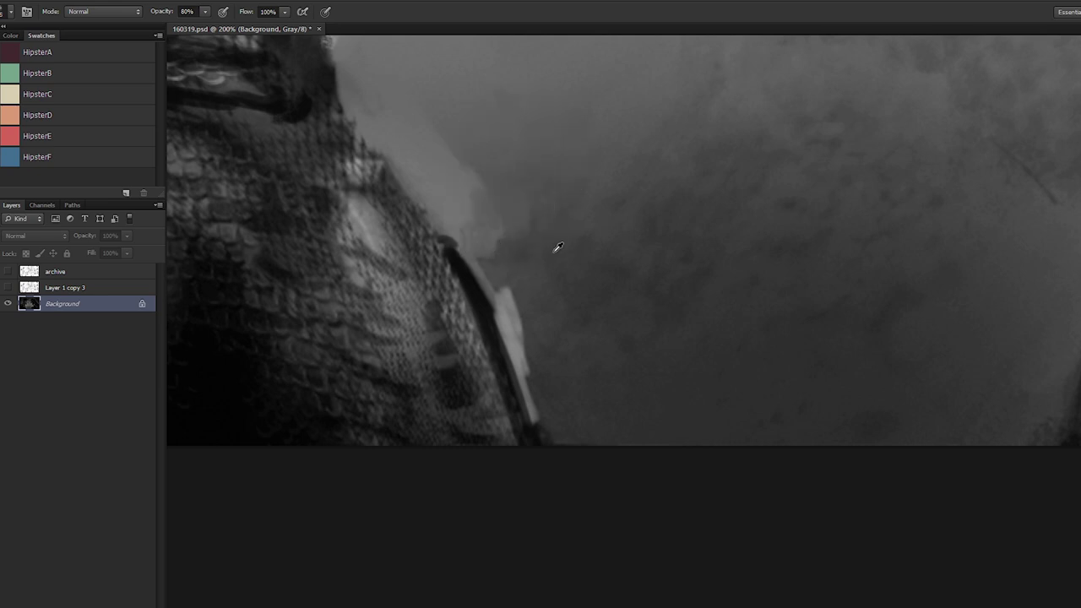
alt+click(553, 252)
key(])
key(])
drag(536, 224, 484, 218)
alt+click(468, 169)
drag(472, 163, 490, 238)
alt+click(453, 135)
mouse_move(515, 295)
mouse_down()
mouse_move(543, 358)
mouse_move(502, 277)
mouse_up()
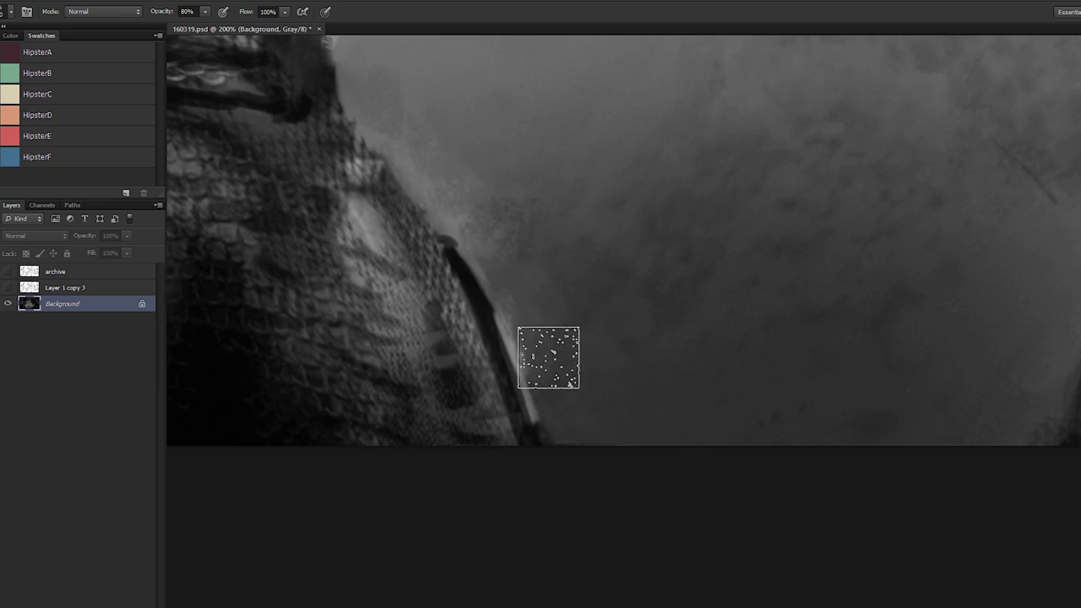
Step: Repaint the curved trim along Superman's chest edge with a smaller brush, adding a clean grey band beside the dark line
alt+click(509, 341)
key([)
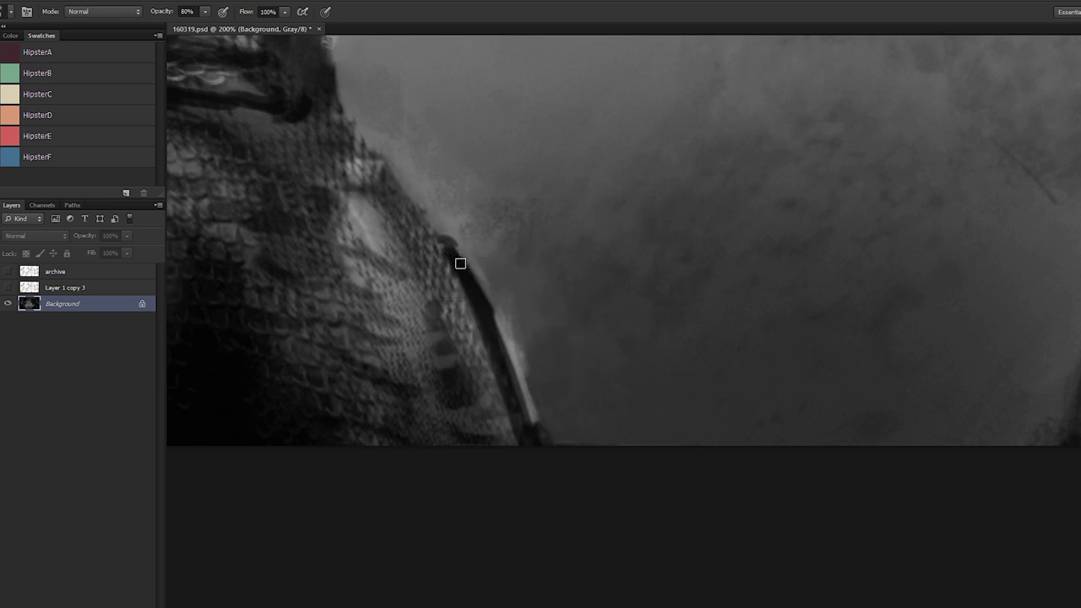
drag(457, 262, 482, 317)
mouse_move(455, 258)
mouse_down()
mouse_move(511, 336)
mouse_move(481, 294)
mouse_up()
drag(463, 252, 534, 422)
alt+click(470, 287)
mouse_move(459, 255)
mouse_down()
mouse_move(504, 341)
mouse_move(473, 288)
mouse_up()
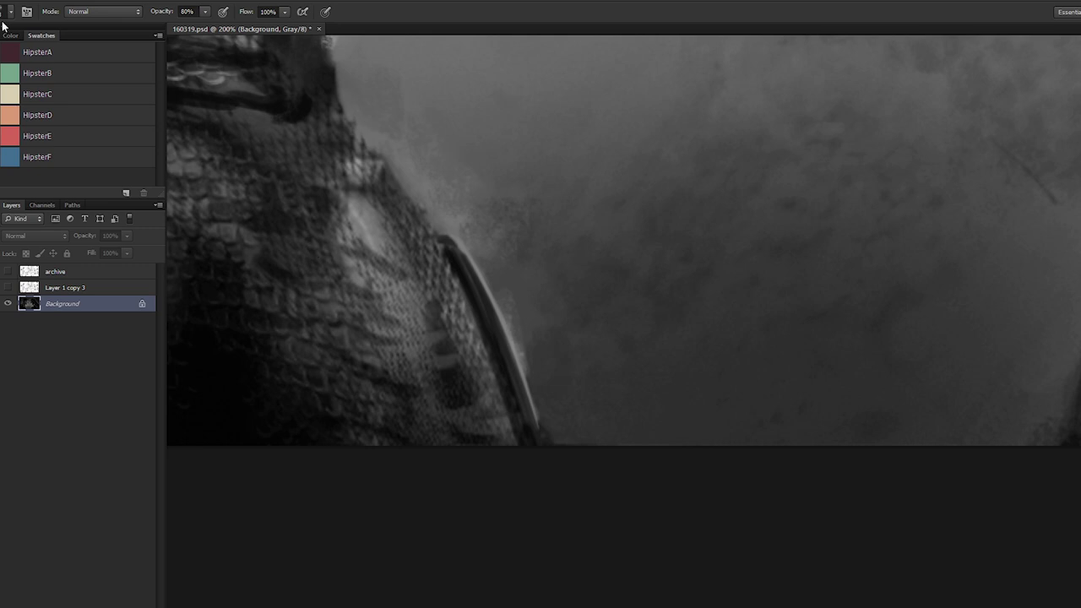
Step: Paint thin bright metallic highlights along the curved trim at Superman's chest edge
key(alt+d)
key(Escape)
mouse_move(466, 275)
mouse_down()
mouse_move(531, 434)
mouse_move(518, 390)
mouse_up()
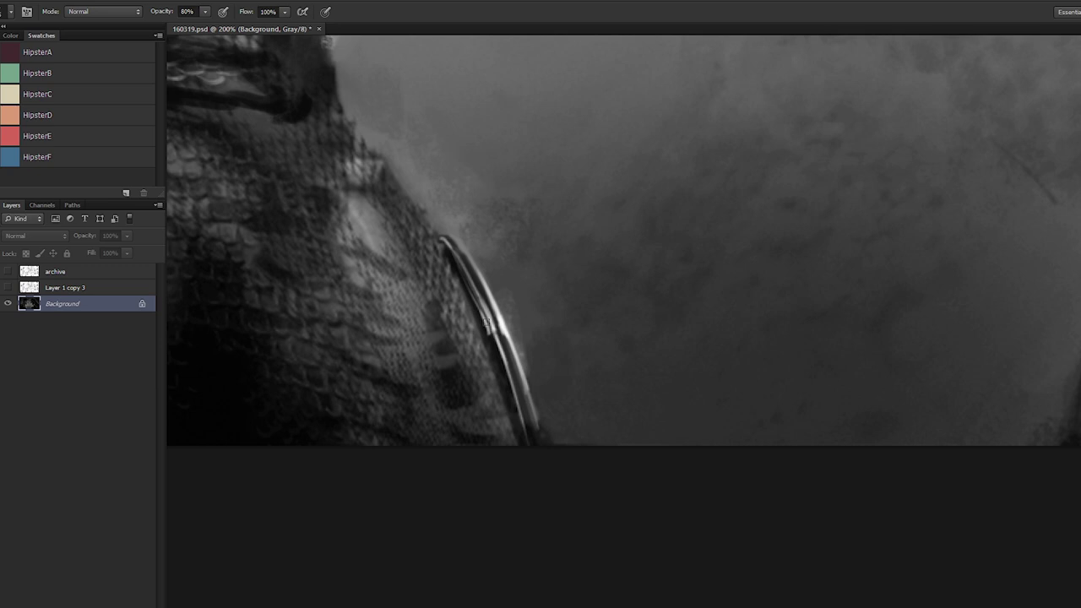
mouse_move(509, 370)
mouse_down()
mouse_move(534, 432)
mouse_move(503, 347)
mouse_move(531, 439)
mouse_move(511, 397)
mouse_move(525, 410)
mouse_up()
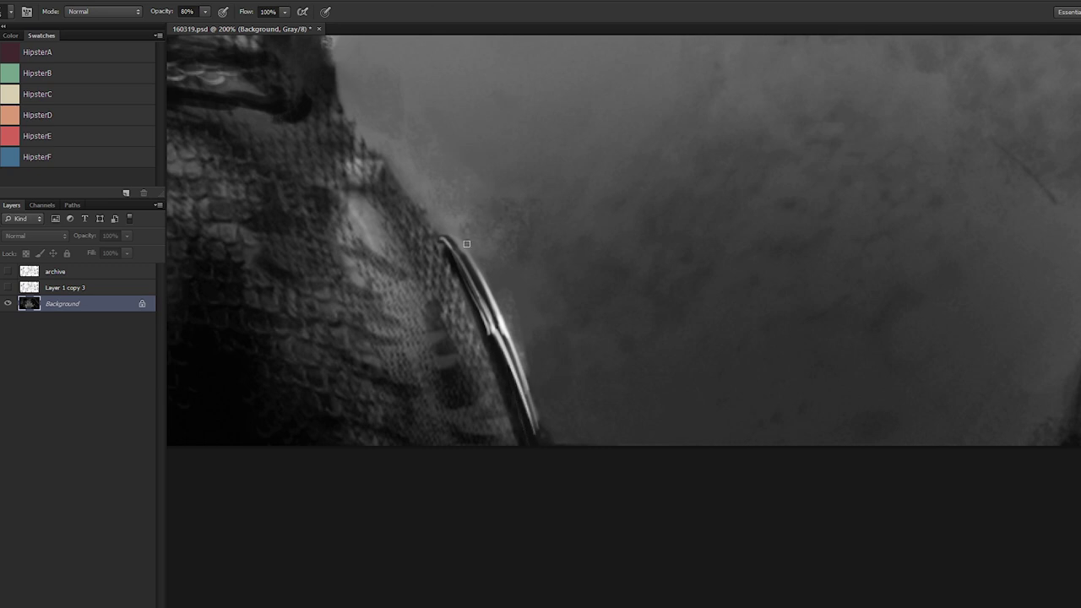
alt+drag(456, 246, 496, 352)
drag(436, 228, 461, 271)
Step: Repaint the cape's folded edge at the base of Superman's neck with sampled dark greys, defining it against the throat
key(ctrl+minus)
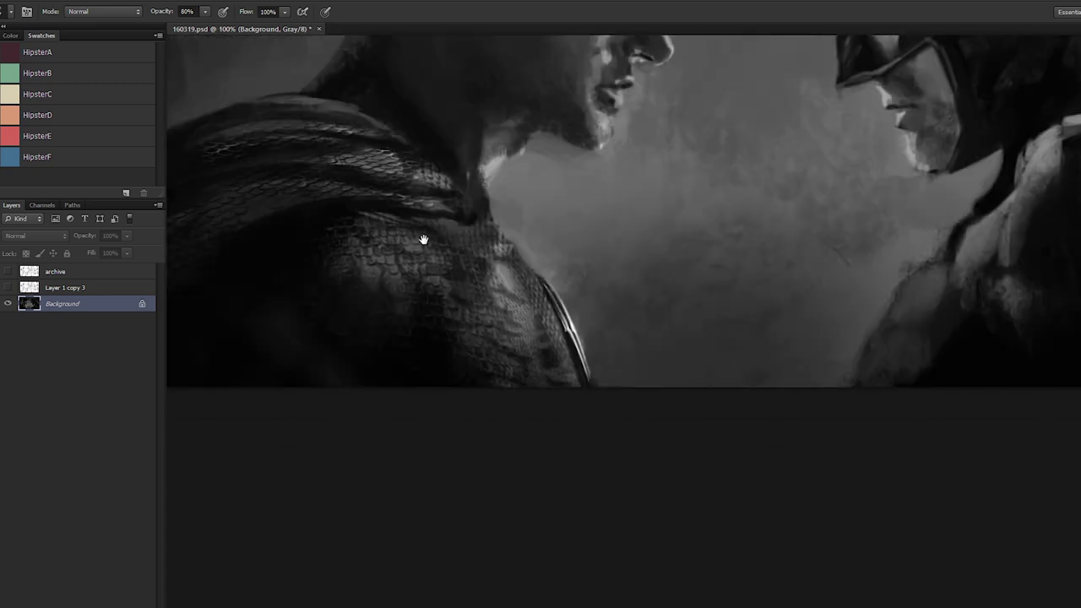
drag(427, 160, 507, 188)
drag(602, 244, 603, 254)
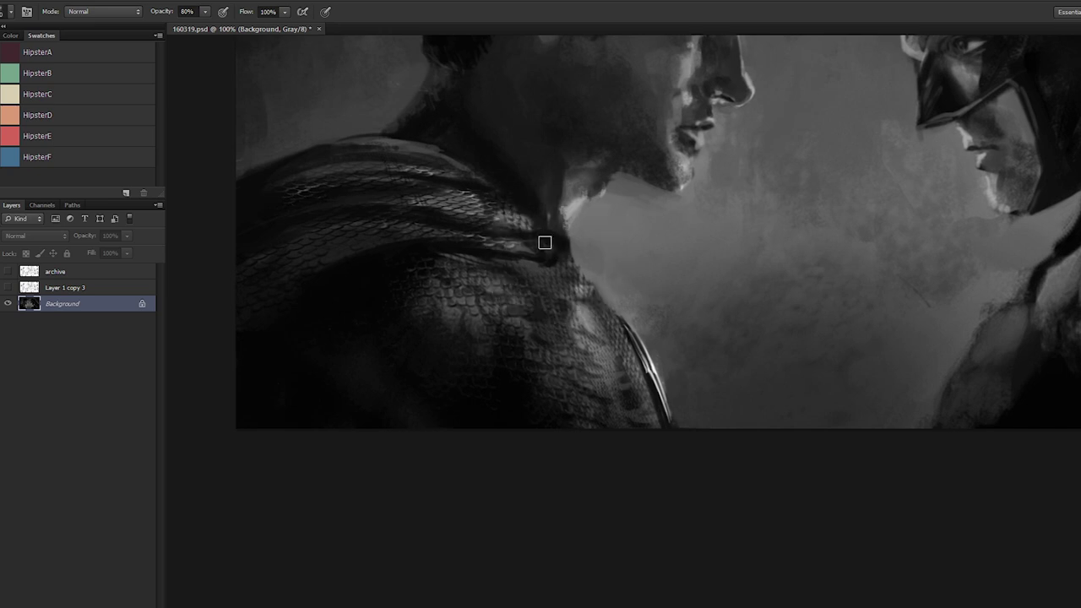
alt+click(515, 212)
drag(493, 183, 538, 217)
alt+click(518, 199)
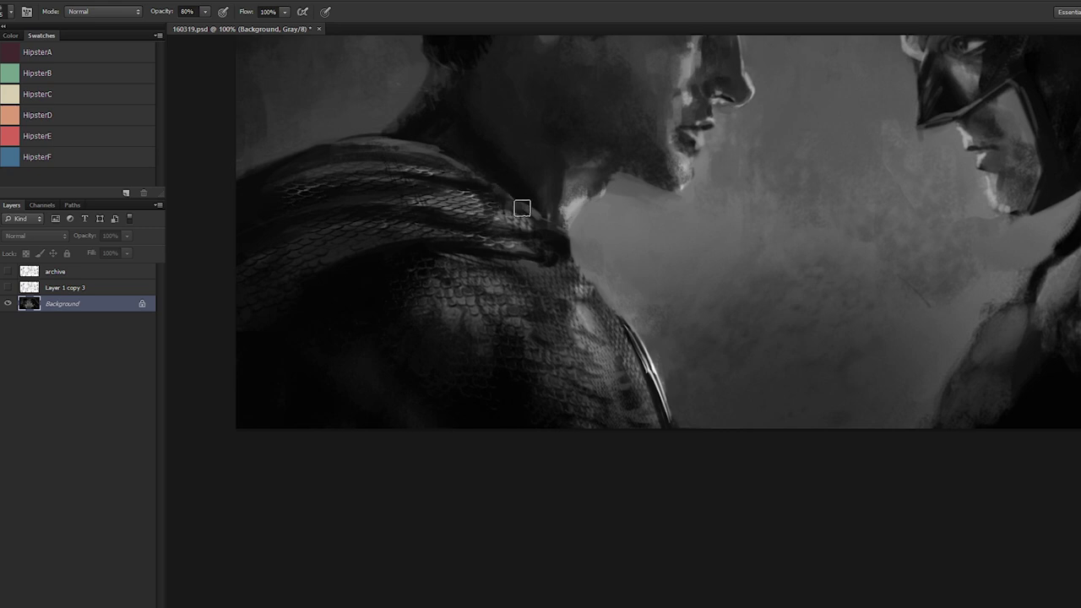
alt+click(539, 210)
alt+click(498, 179)
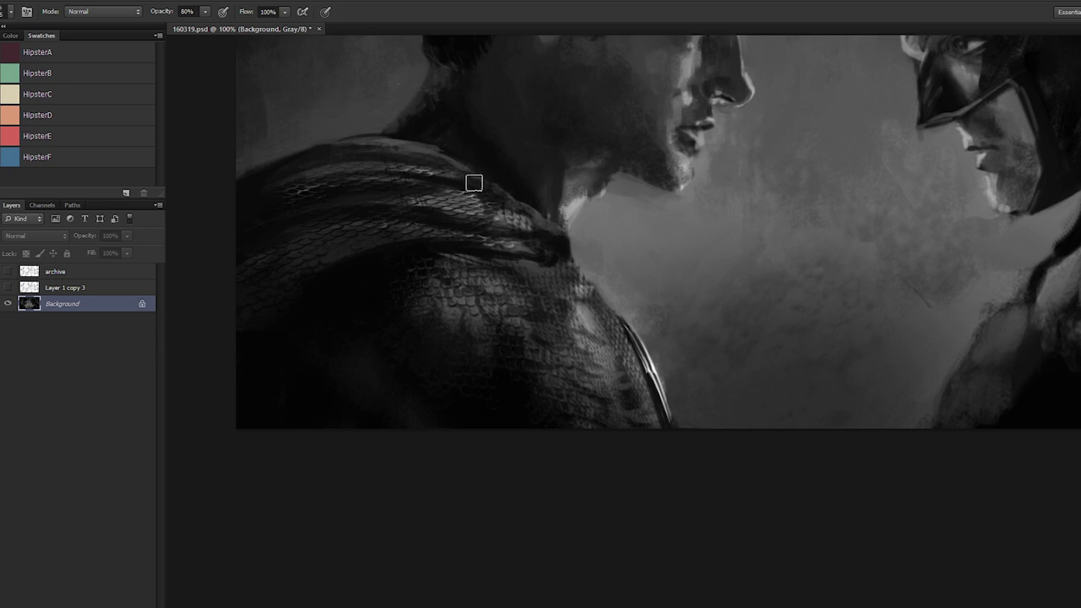
Step: Darken the upper fold of Superman's cape and retouch its shoulder outline and the adjoining background with sampled greys
drag(404, 166, 555, 247)
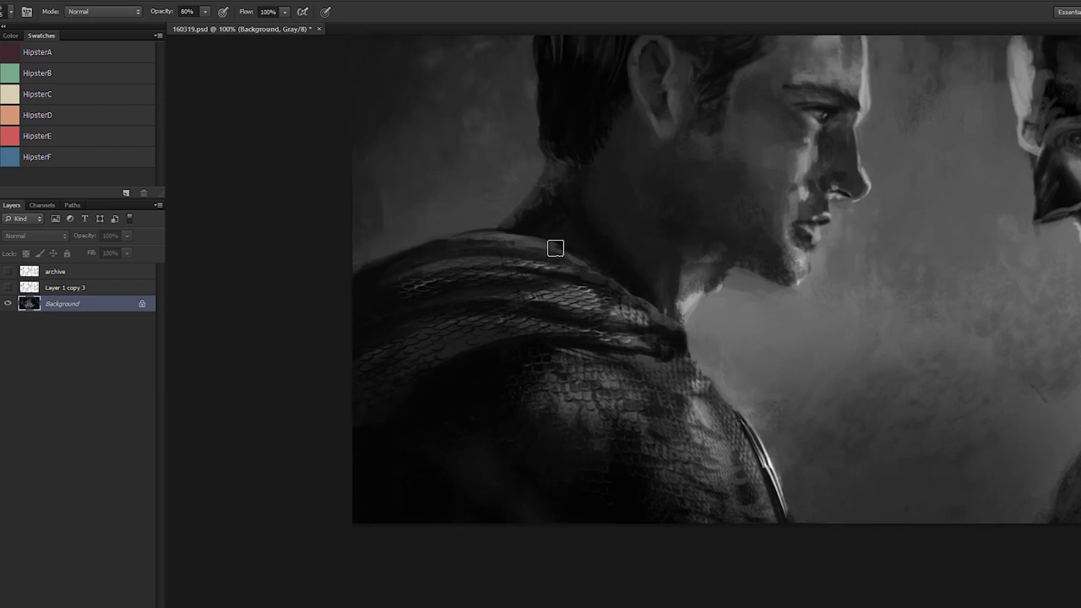
alt+click(579, 252)
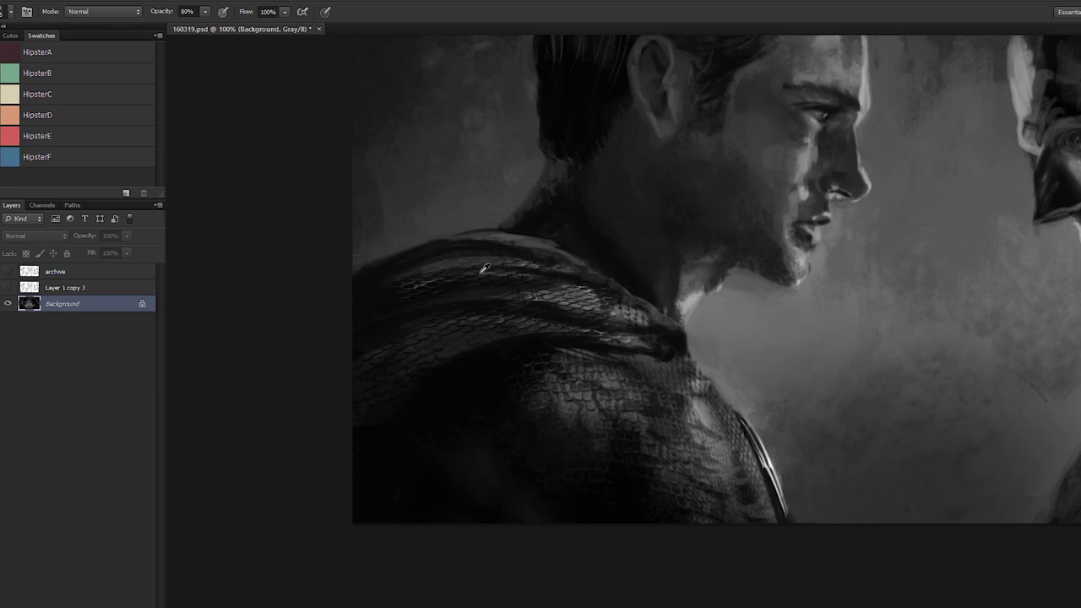
alt+click(393, 245)
alt+click(373, 217)
alt+click(387, 200)
Step: Blend the shadows across Superman's neck and throat with sampled dark greys, switching to a larger textured brush
drag(595, 237, 315, 345)
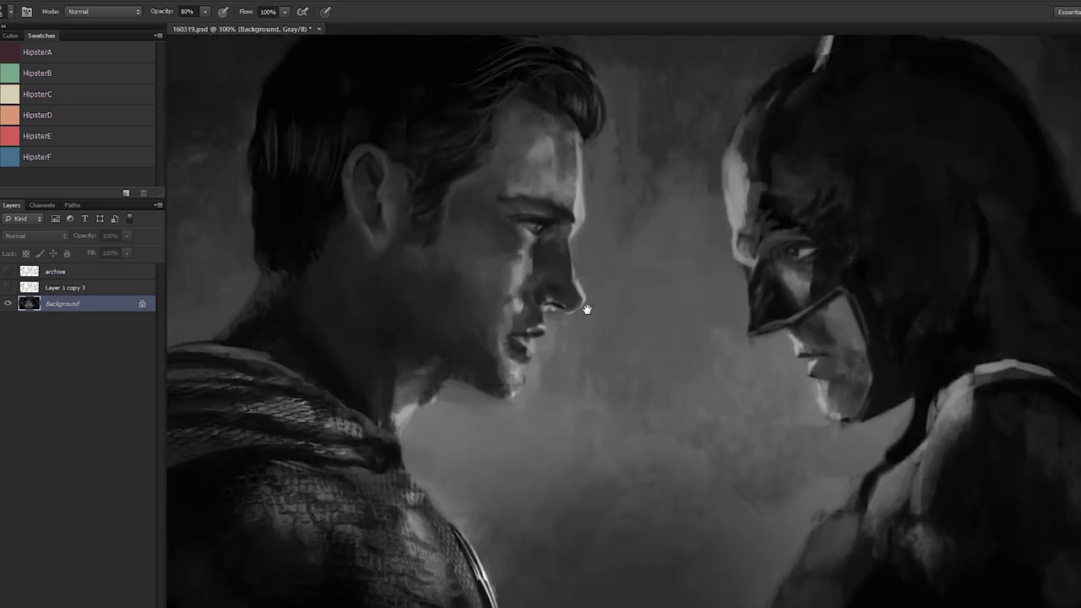
drag(517, 223, 605, 132)
alt+click(488, 287)
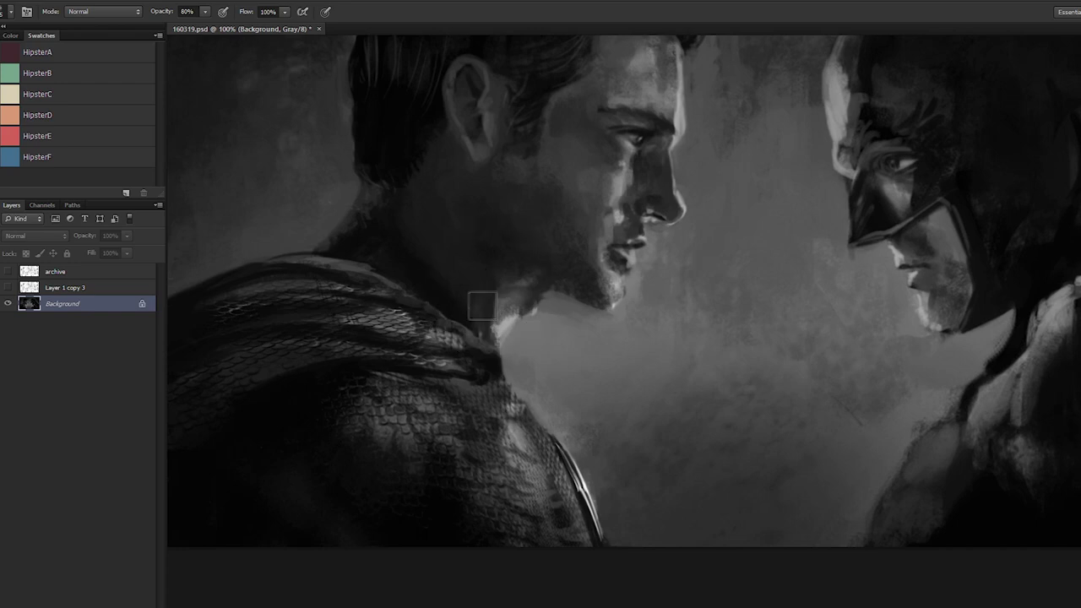
alt+click(507, 284)
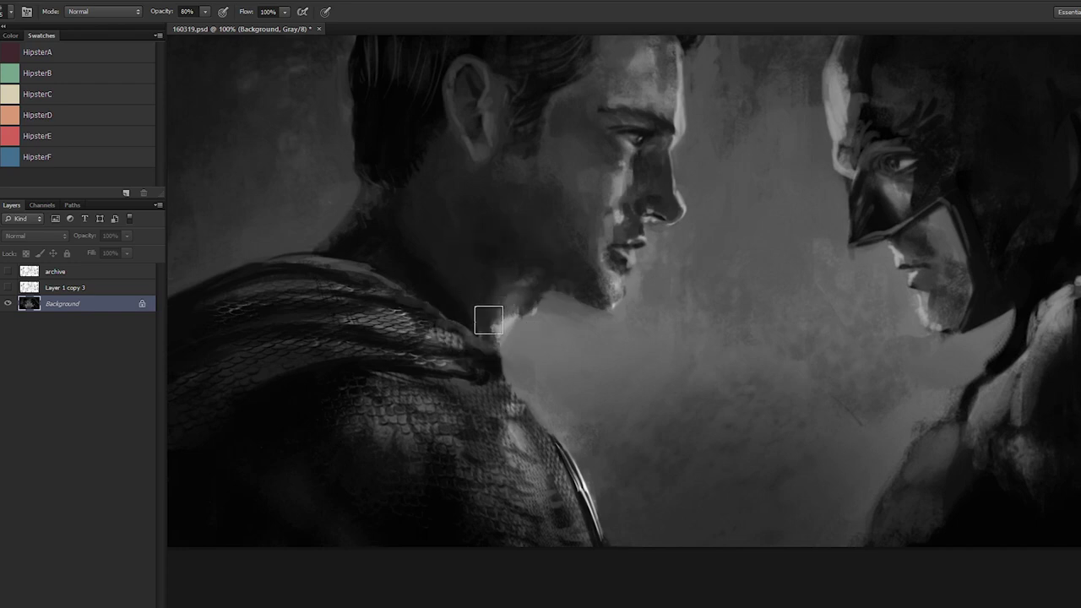
alt+click(435, 276)
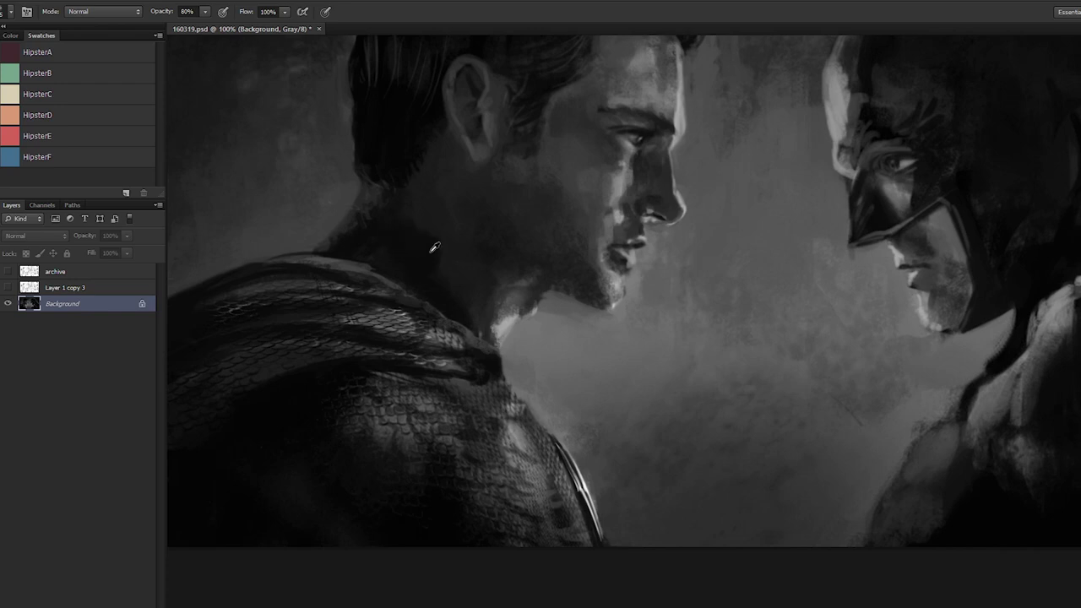
alt+click(449, 233)
alt+click(460, 182)
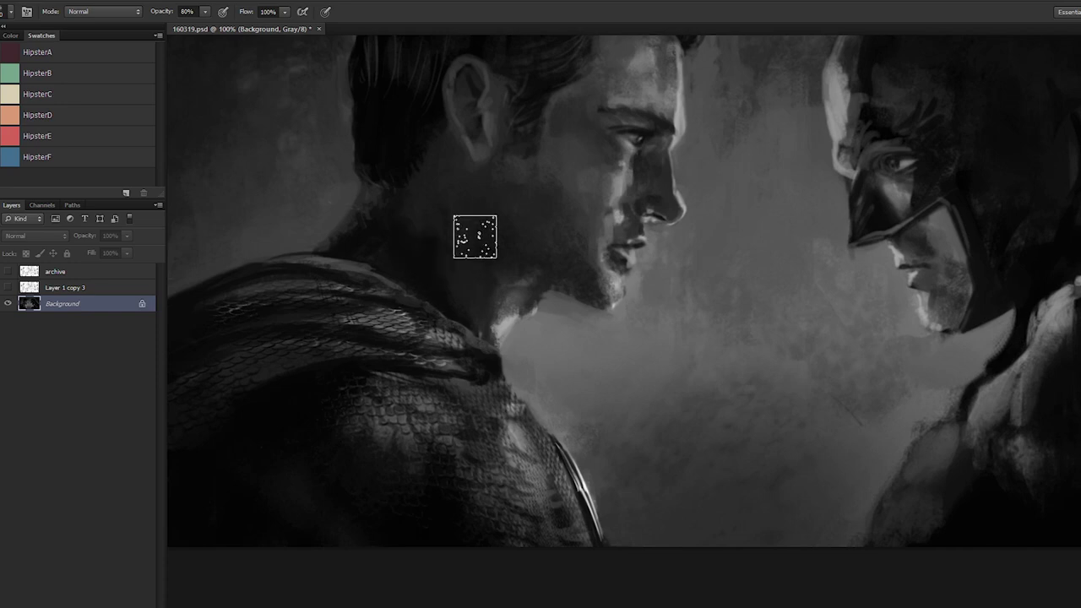
Step: Retouch the midtones on Superman's cheek, jaw and neck with a large round dodge/burn brush at 10% exposure
mouse_move(970, 381)
mouse_down()
mouse_move(556, 290)
mouse_move(816, 224)
mouse_up()
drag(382, 270, 497, 282)
drag(582, 206, 644, 337)
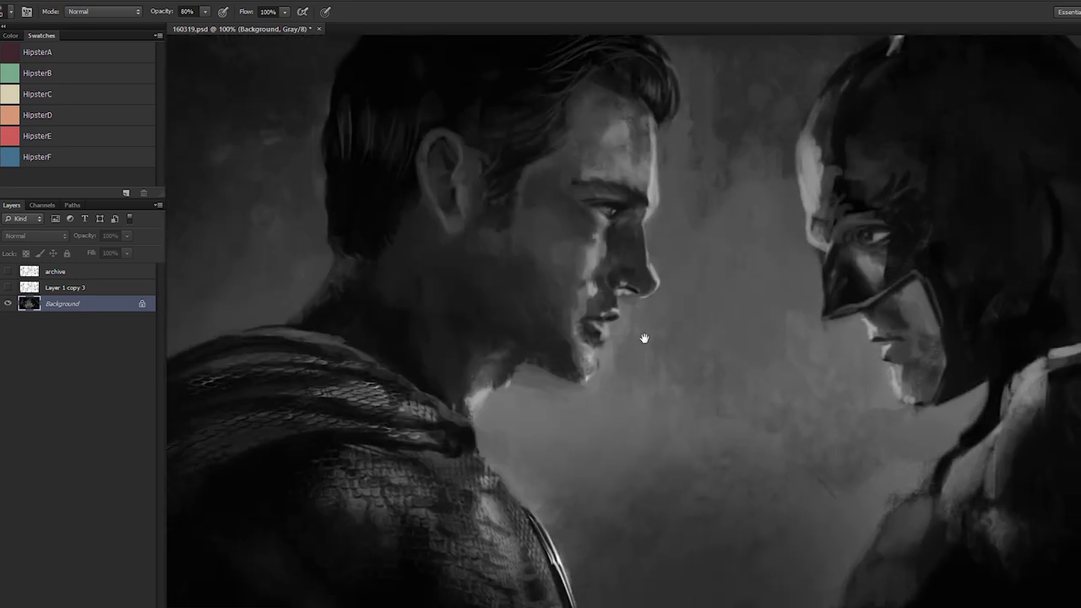
mouse_move(343, 191)
mouse_down()
mouse_move(335, 380)
mouse_move(343, 368)
mouse_up()
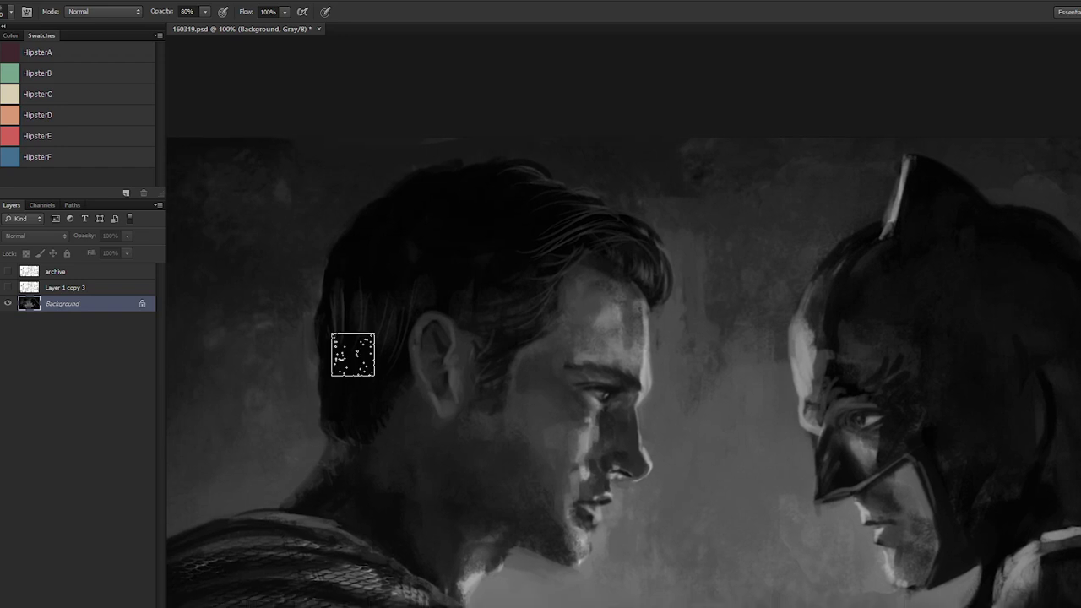
key(ctrl+minus)
scroll(356, 361, down, 3)
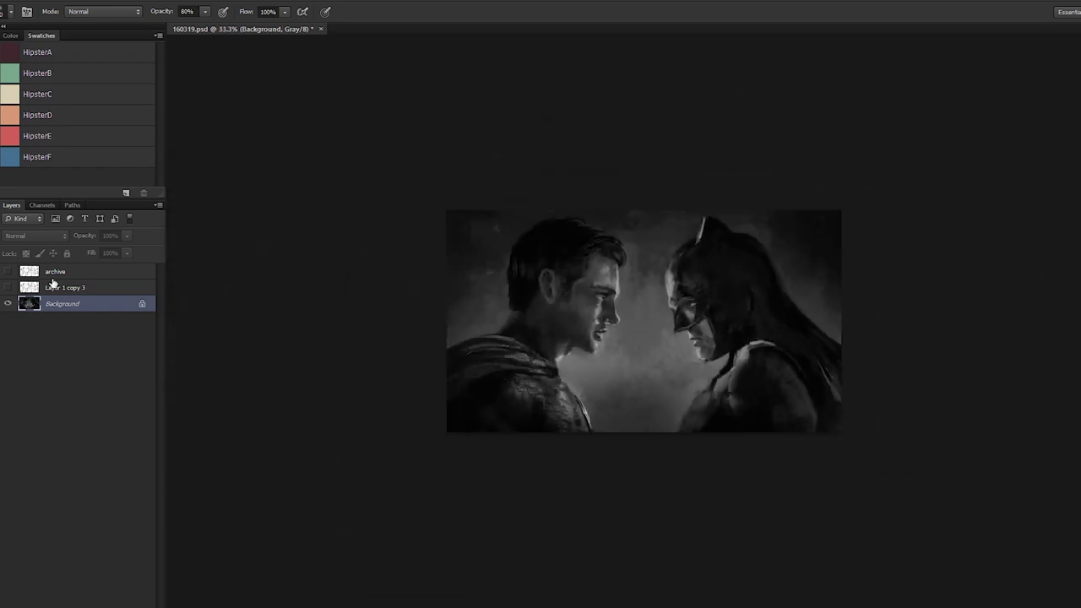
key(o)
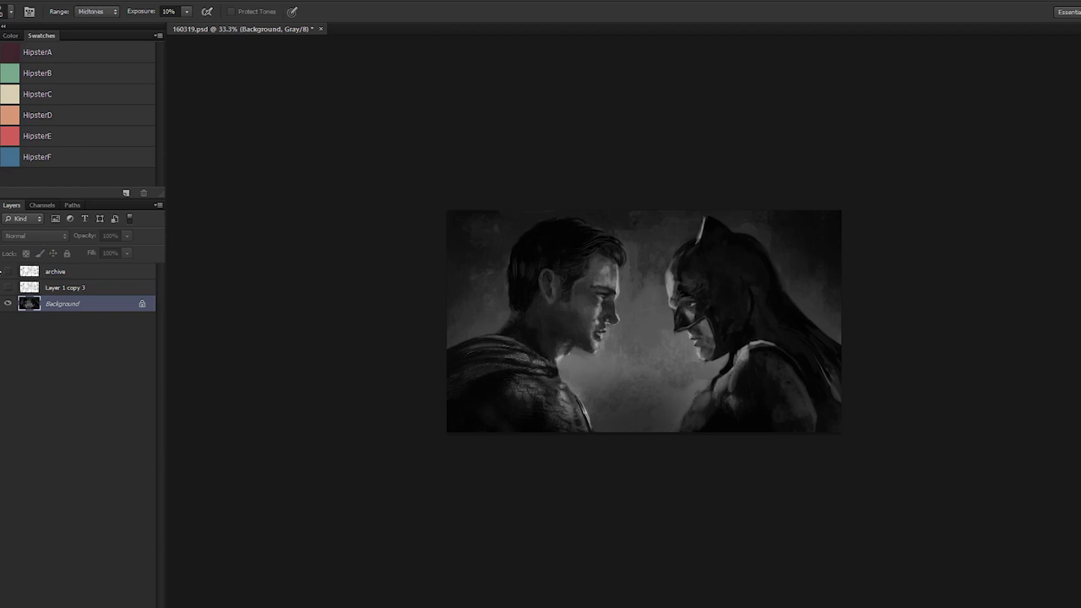
key(bracketright)
key(bracketright)
key(bracketright)
key(bracketright)
key(bracketright)
key(bracketright)
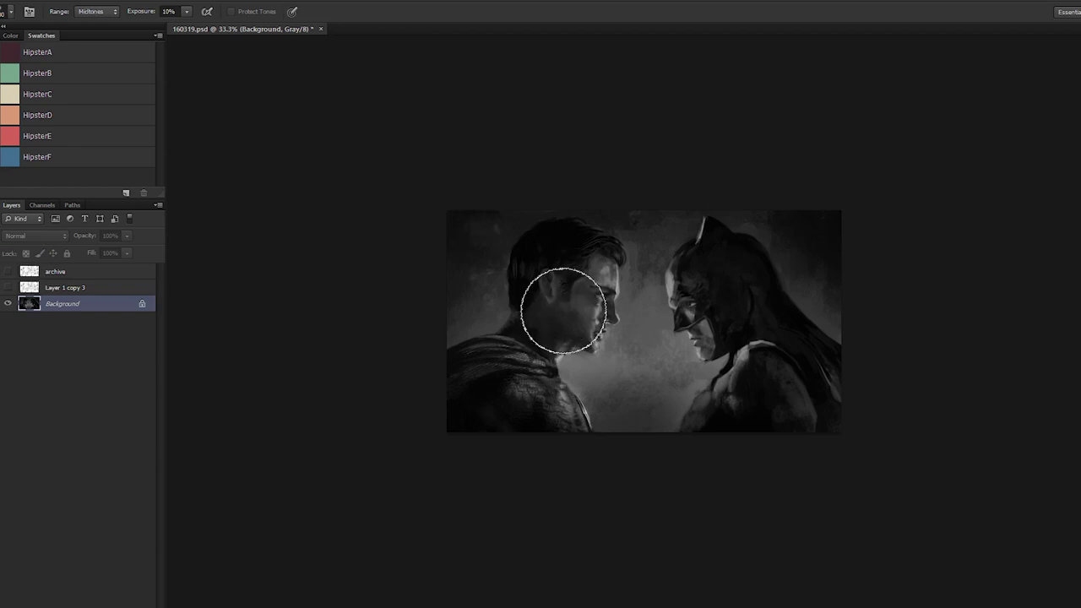
mouse_move(562, 311)
mouse_down()
mouse_move(560, 302)
mouse_move(567, 337)
mouse_up()
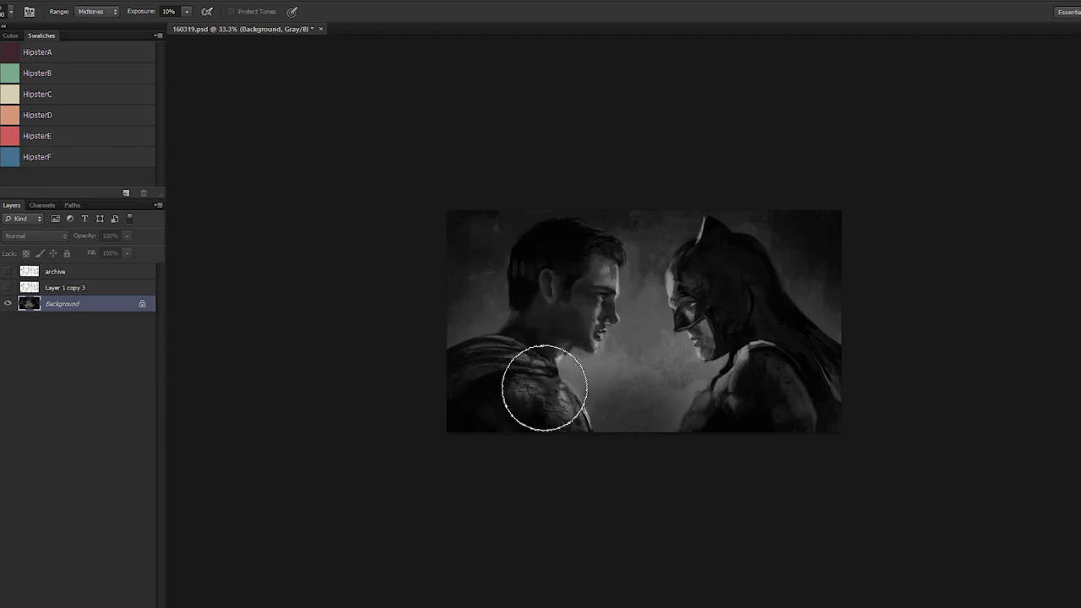
key(ctrl+minus)
key(ctrl+minus)
key(ctrl+minus)
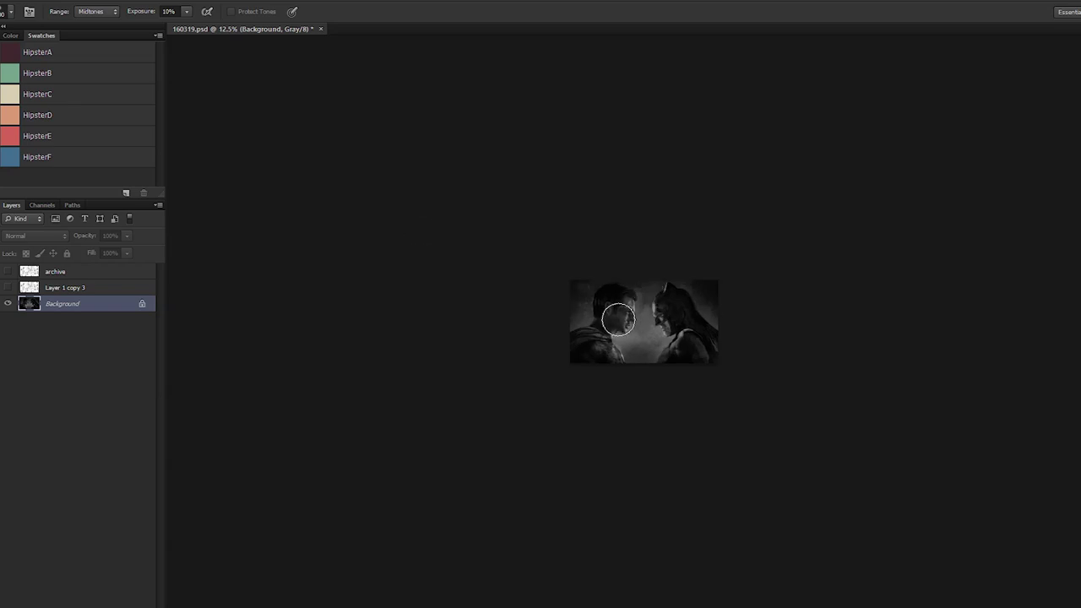
mouse_move(620, 335)
mouse_down()
mouse_move(616, 318)
mouse_move(614, 345)
mouse_up()
Step: Flip the whole painting horizontally to check the composition and likeness
key(ctrl+shift+h)
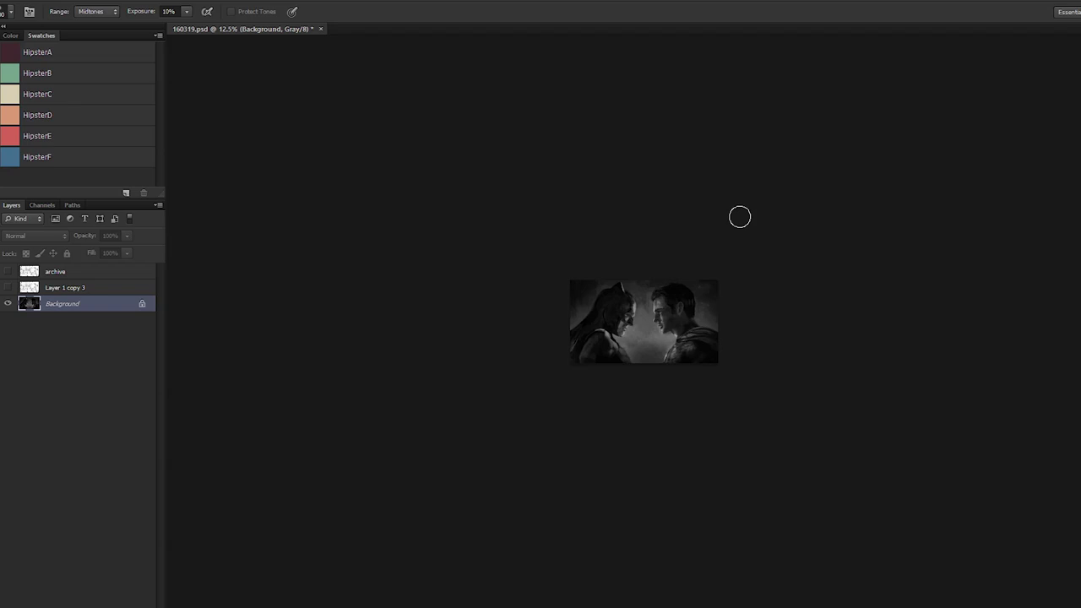
key(ctrl+plus)
key(ctrl+plus)
key(ctrl+plus)
key(ctrl+plus)
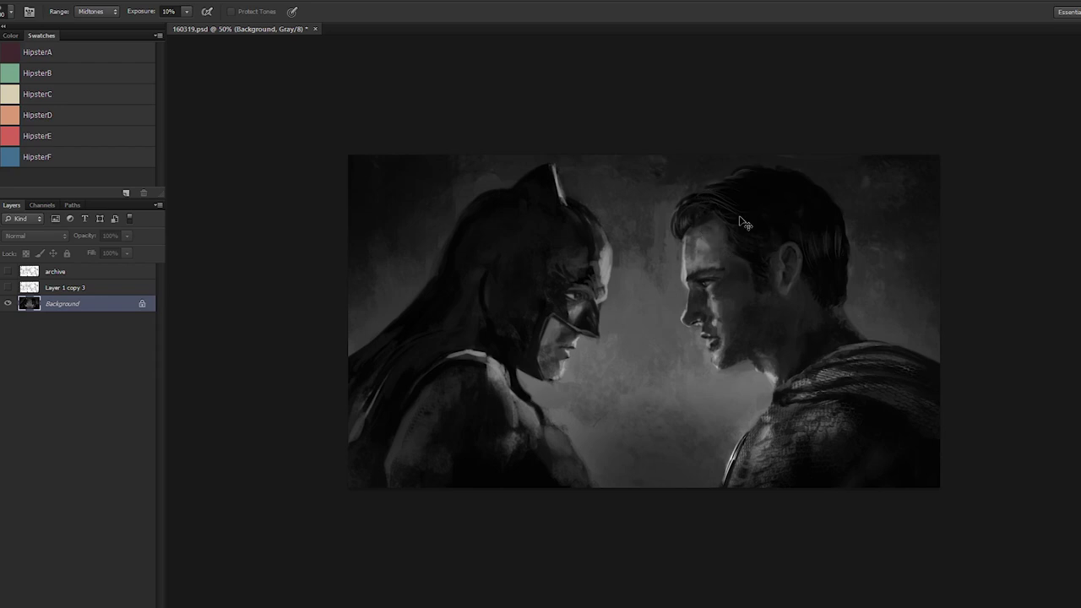
Step: Open the Liquify filter and reshape Superman's mouth and chin with small forward-warp strokes
key(ctrl+shift+x)
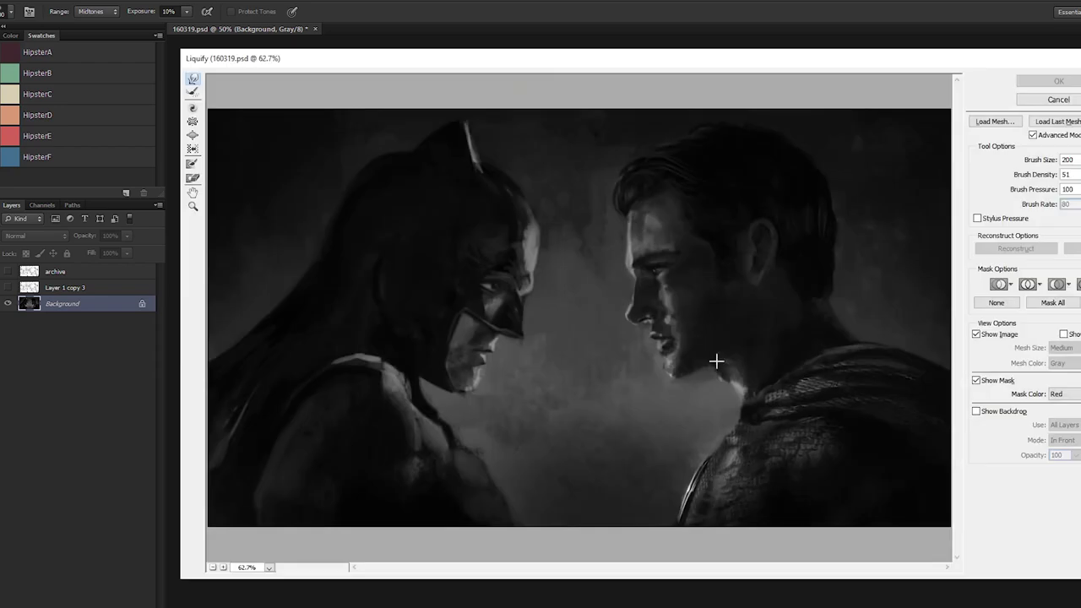
key(bracketleft)
key(bracketright)
mouse_move(668, 340)
mouse_down()
mouse_move(672, 351)
mouse_move(669, 340)
mouse_up()
key(bracketright)
key(bracketright)
key(bracketright)
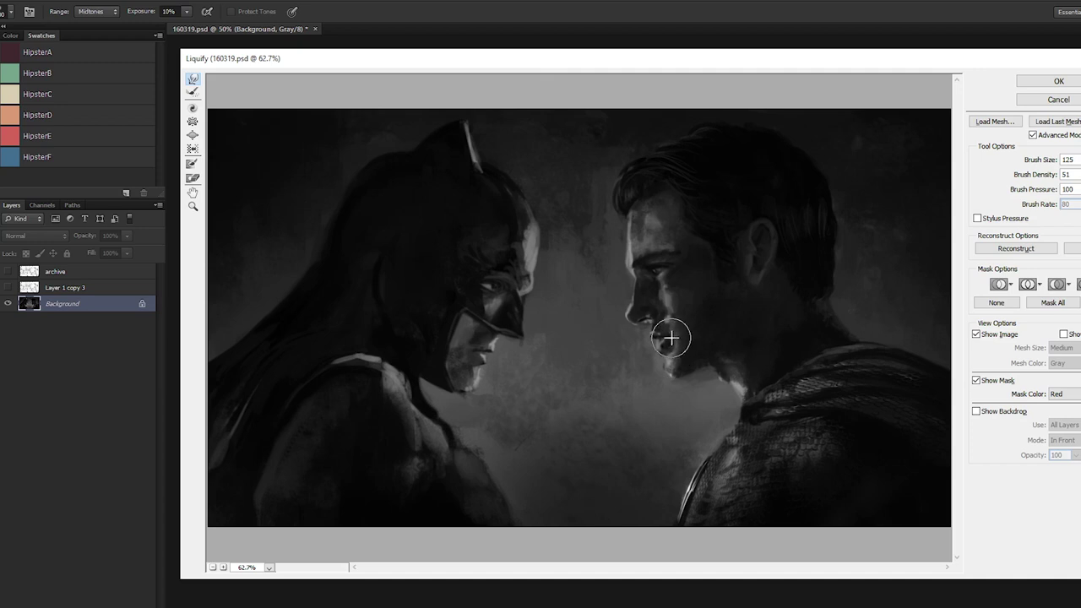
drag(681, 345, 673, 362)
Step: Nudge Superman's brow and nose profile with a 125-size Liquify brush and apply the distortion
key(bracketleft)
key(bracketleft)
key(bracketleft)
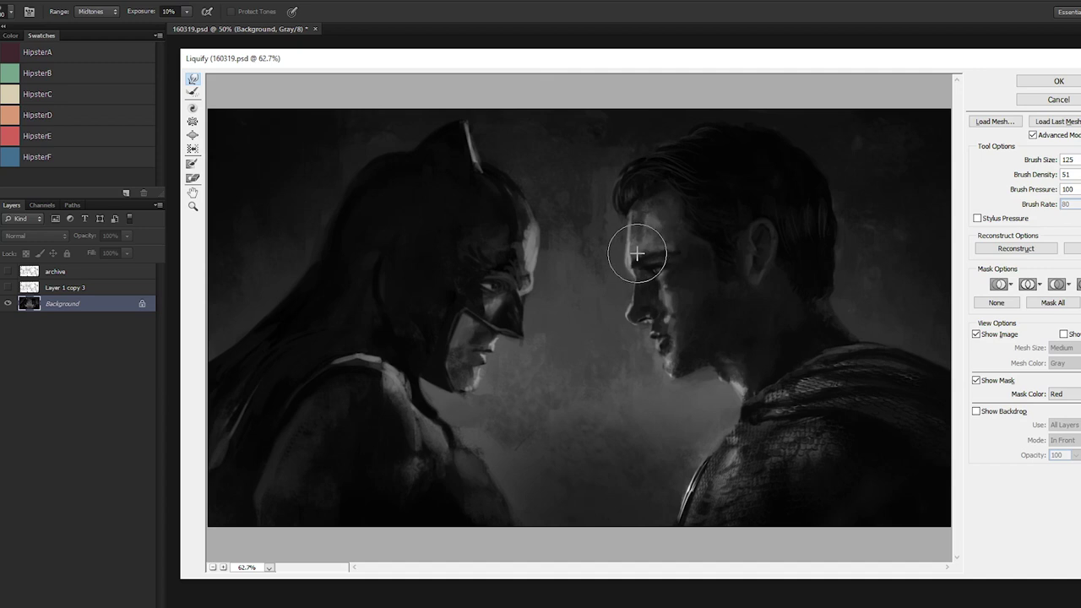
mouse_move(638, 254)
mouse_down()
mouse_move(663, 246)
mouse_move(631, 273)
mouse_up()
mouse_move(638, 319)
mouse_down()
mouse_move(638, 282)
mouse_move(627, 310)
mouse_up()
key(])
key(])
key(])
key(])
key(])
key(])
key(])
key(bracketleft)
key(bracketleft)
key(bracketleft)
key(bracketleft)
key(bracketleft)
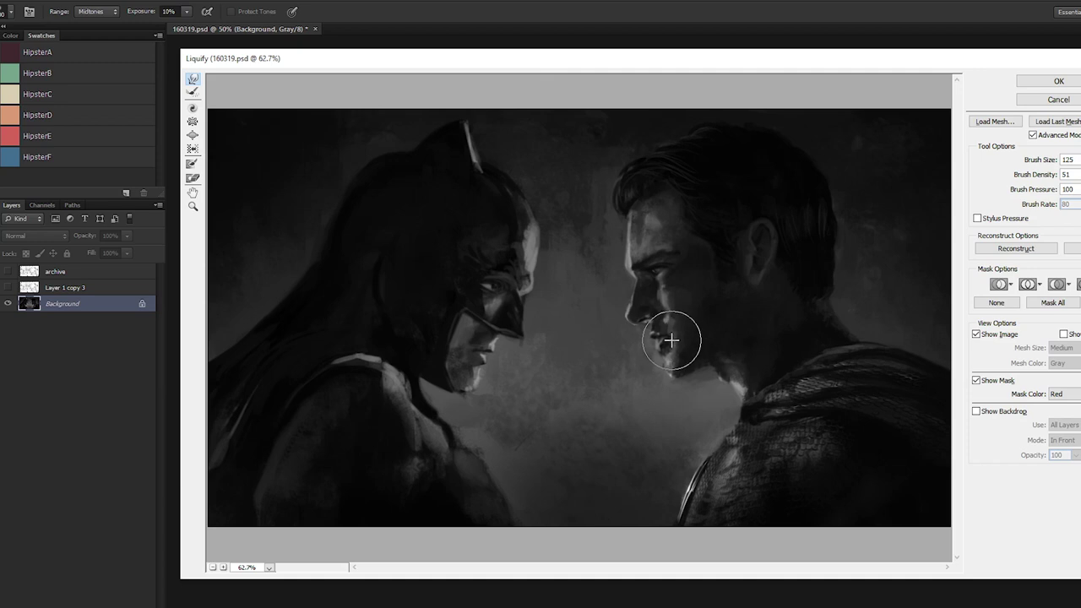
key(Return)
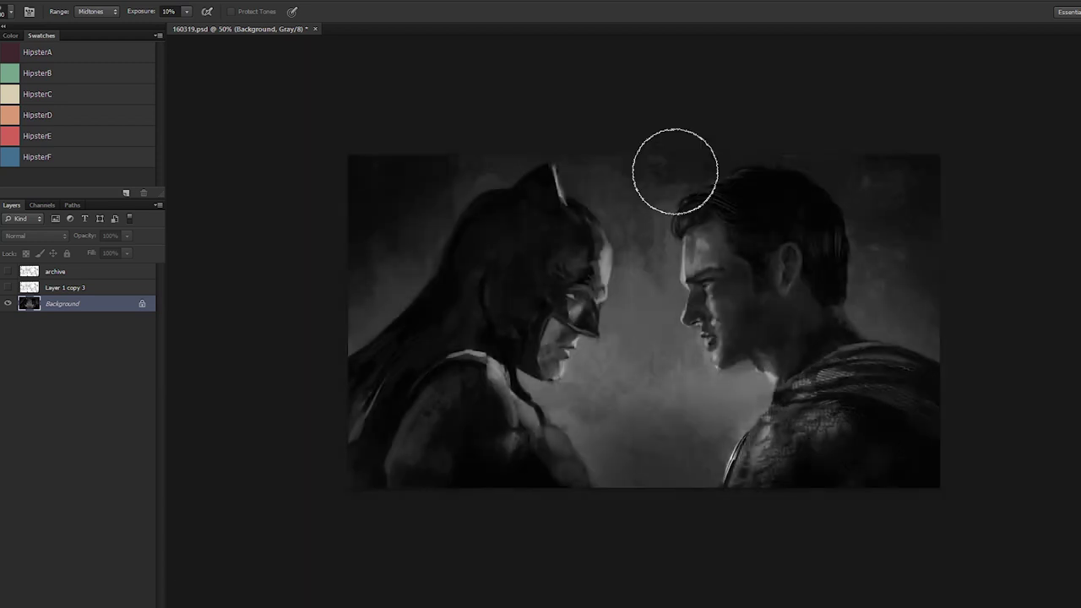
Step: Clean up the outline of Superman's lips and chin with a small brush and the sampled background grey
key(ctrl+plus)
key(ctrl+plus)
key(ctrl+plus)
drag(493, 282, 387, 253)
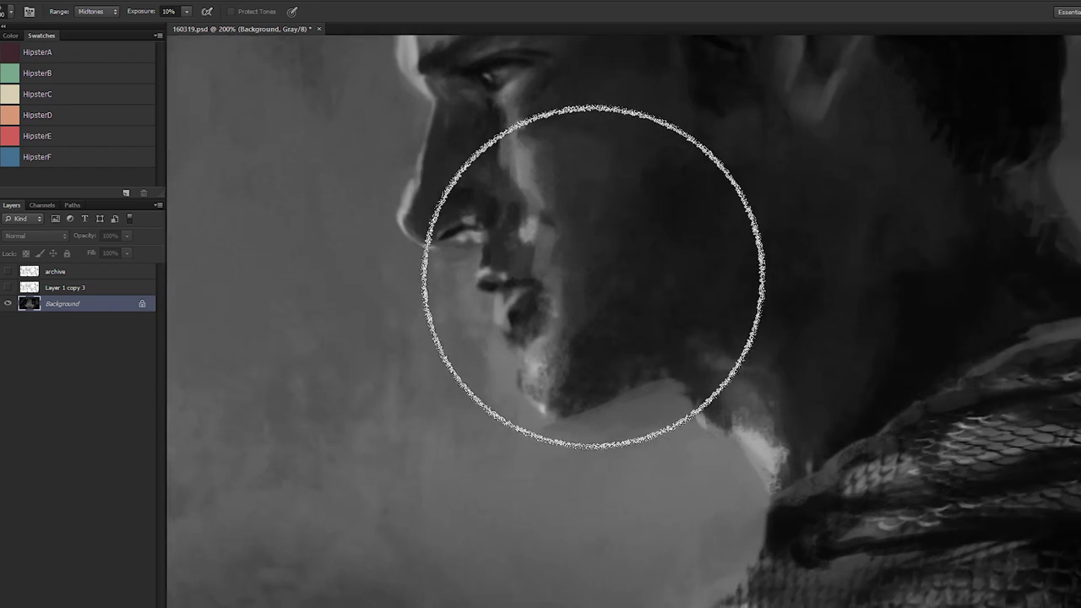
key(b)
key([)
key(bracketleft)
key(bracketleft)
key(bracketleft)
key(bracketleft)
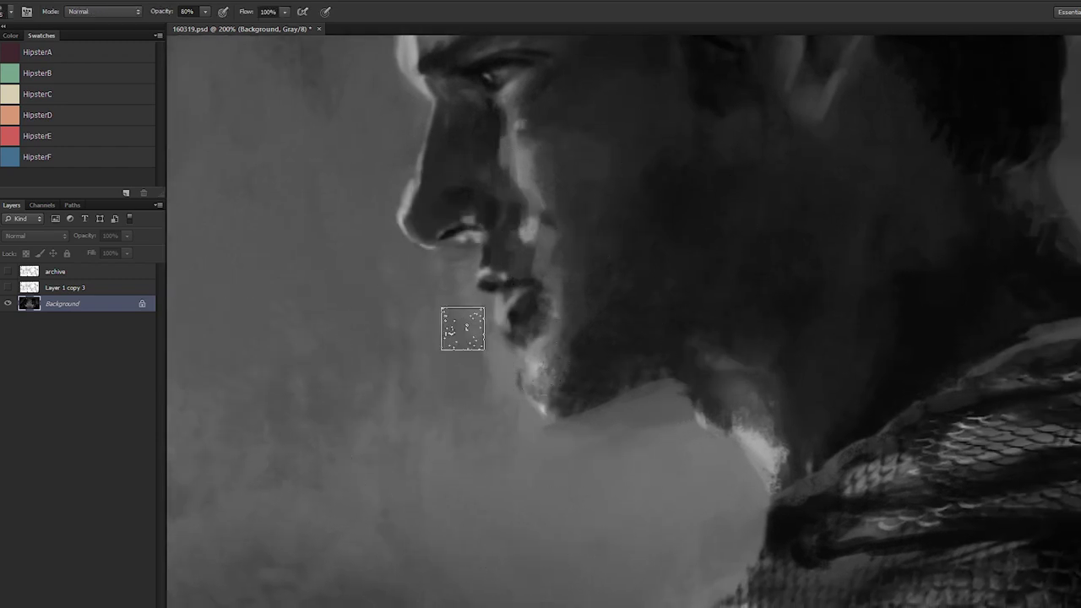
alt+click(470, 314)
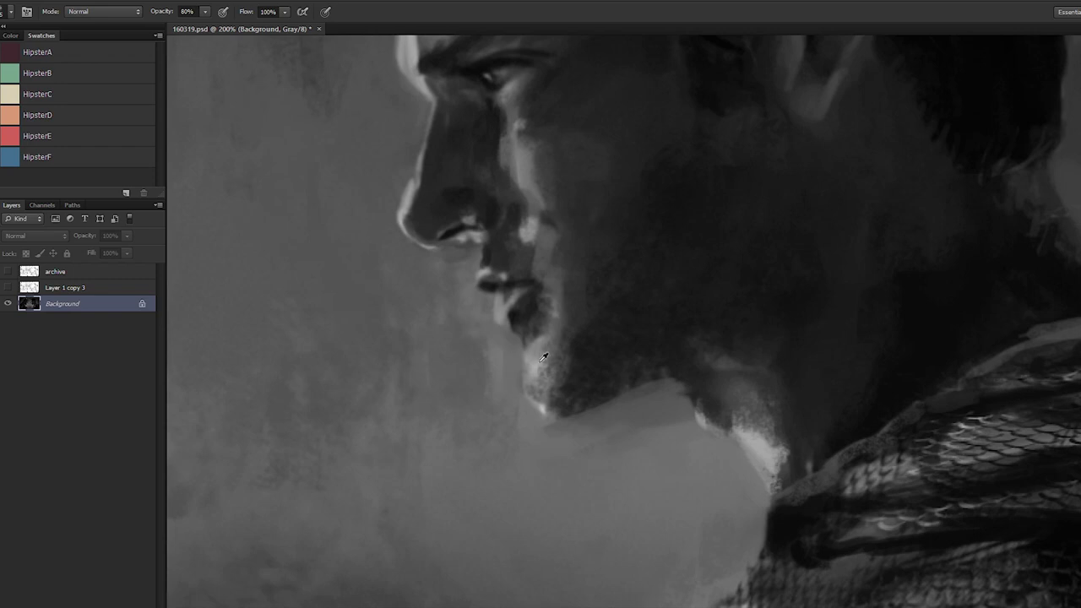
Step: Repaint the highlight on Superman's chin and the shadow below his lower lip with sampled tones
alt+click(537, 363)
alt+click(763, 443)
key(bracketright)
key(bracketright)
mouse_move(567, 359)
mouse_down()
mouse_move(535, 355)
mouse_move(535, 365)
mouse_move(518, 316)
mouse_move(528, 312)
mouse_up()
alt+click(543, 316)
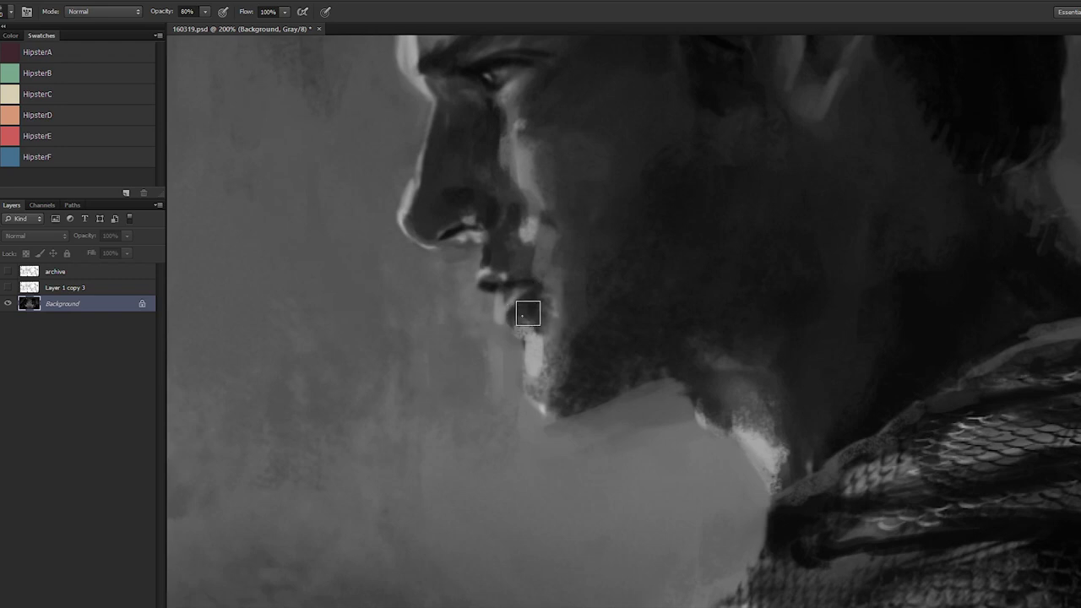
Step: Sample a grey from Superman's cheek and lower the brush opacity to 30%
key(ctrl+minus)
key(ctrl+minus)
key(ctrl+minus)
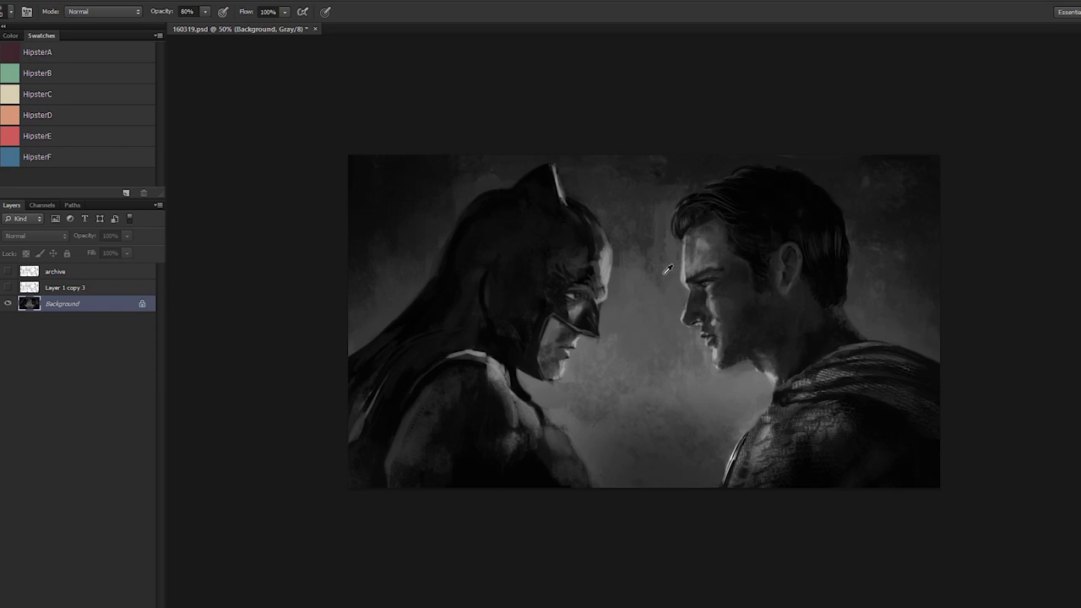
alt+click(711, 306)
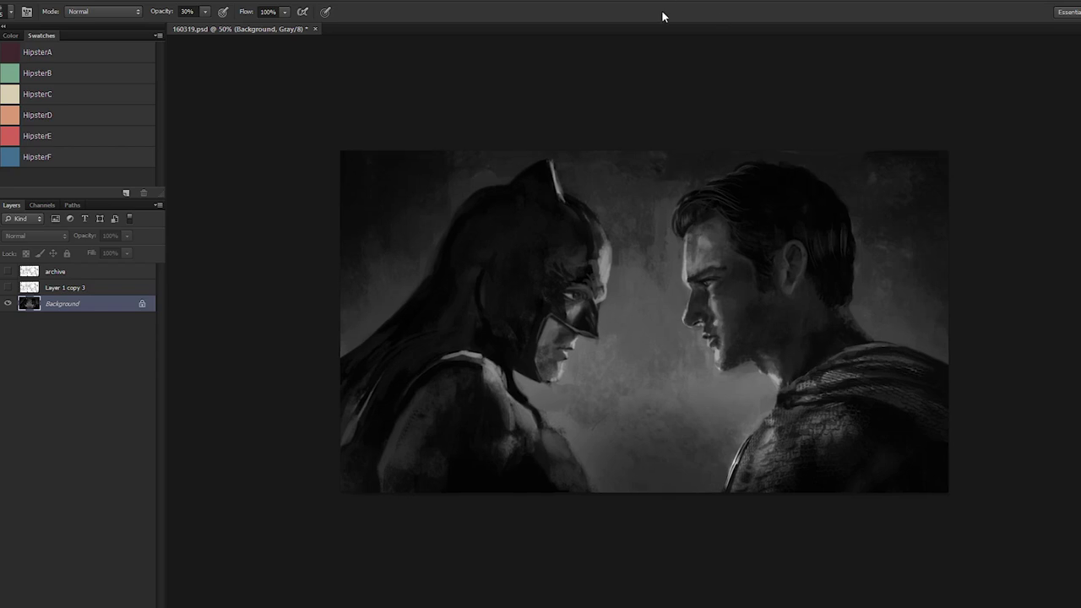
key(ctrl+plus)
key(ctrl+plus)
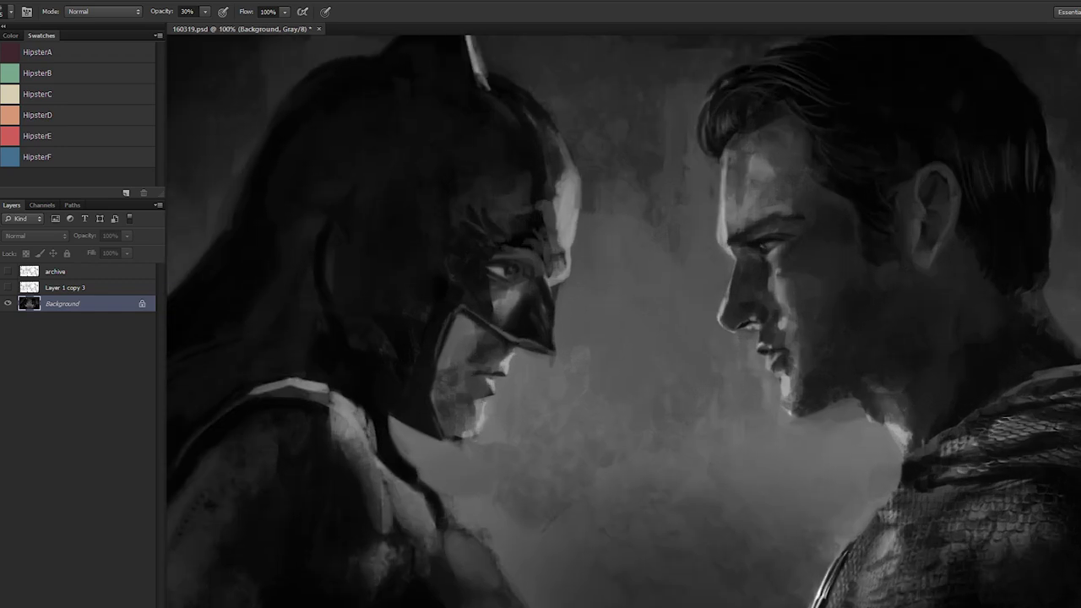
drag(361, 181, 528, 186)
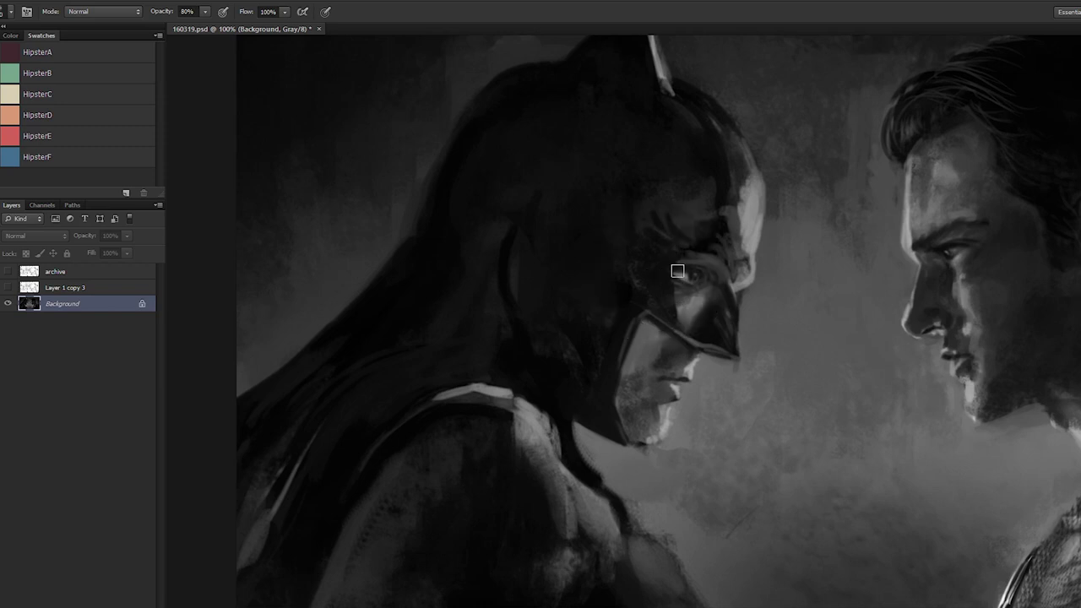
mouse_move(808, 317)
mouse_down()
mouse_move(786, 338)
mouse_move(796, 324)
mouse_move(810, 366)
mouse_move(845, 337)
mouse_up()
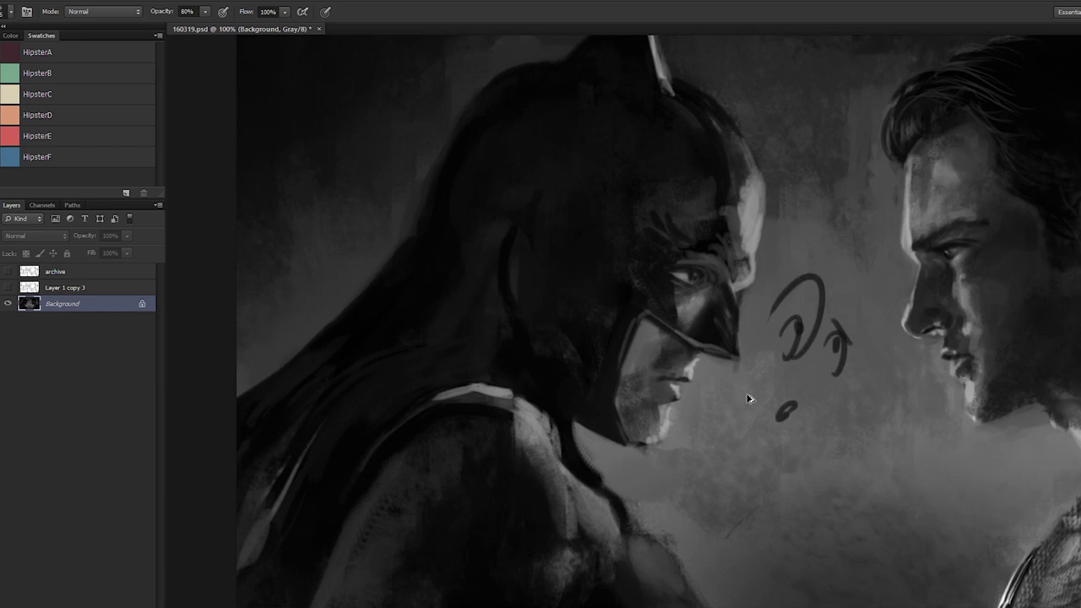
key(ctrl+alt+z)
key(ctrl+alt+z)
key(ctrl+alt+z)
key(ctrl+alt+z)
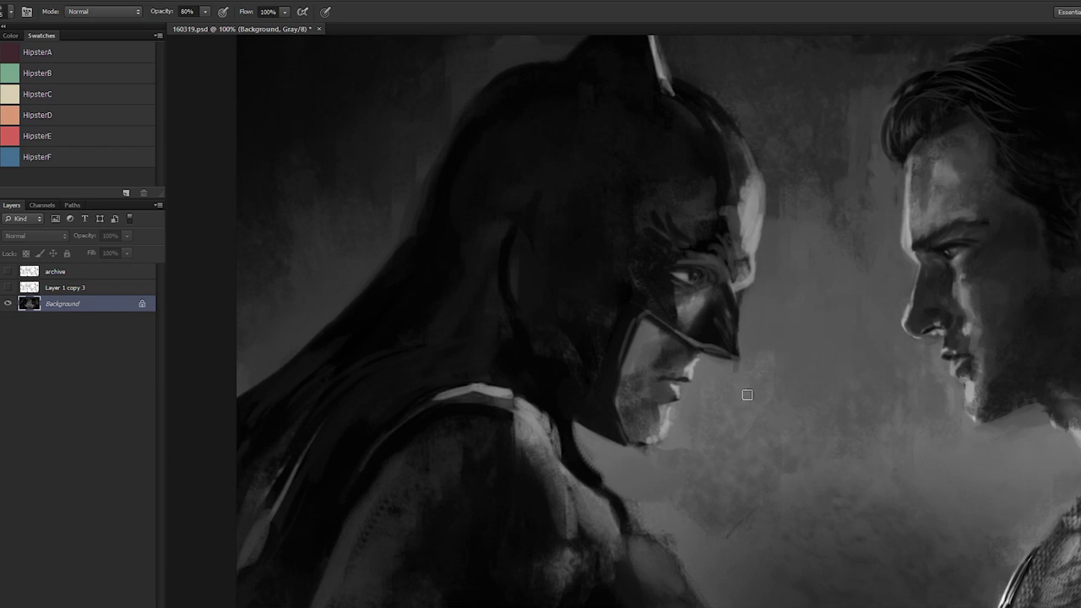
Step: Darken the outer corner and lower edge of Batman's eye with tones sampled from the mask around it
key(ctrl+plus)
drag(641, 294, 563, 341)
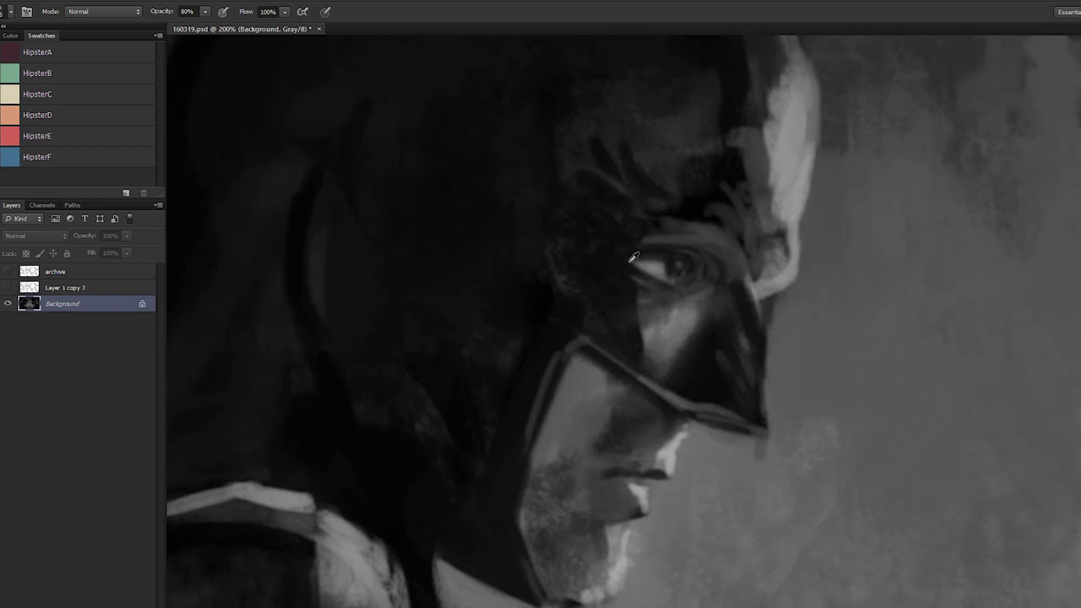
alt+click(630, 260)
mouse_move(653, 276)
mouse_down()
mouse_move(644, 279)
mouse_move(659, 292)
mouse_up()
alt+click(638, 256)
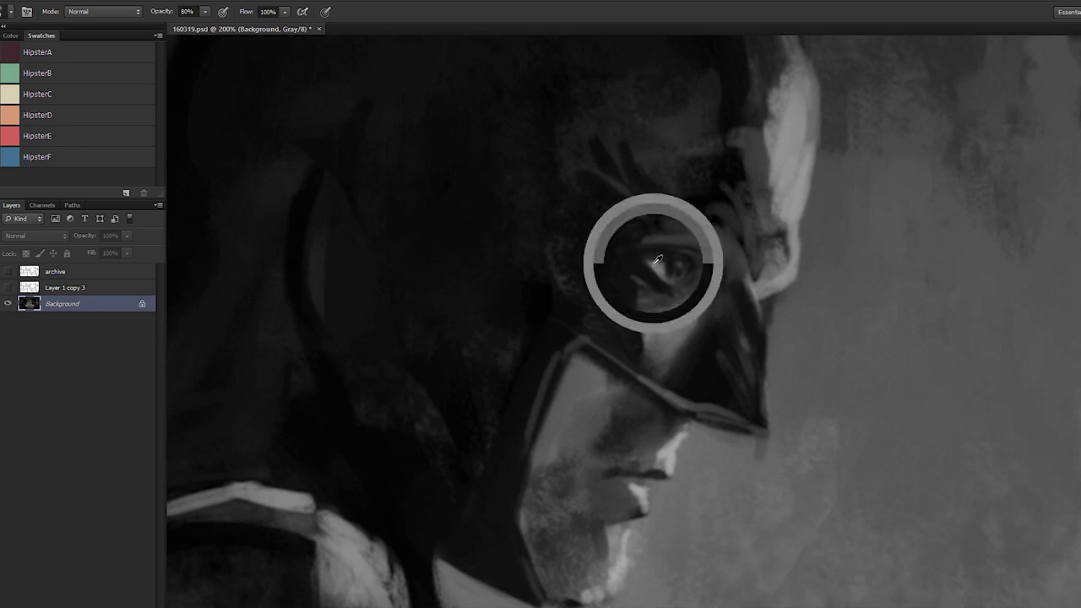
alt+click(635, 273)
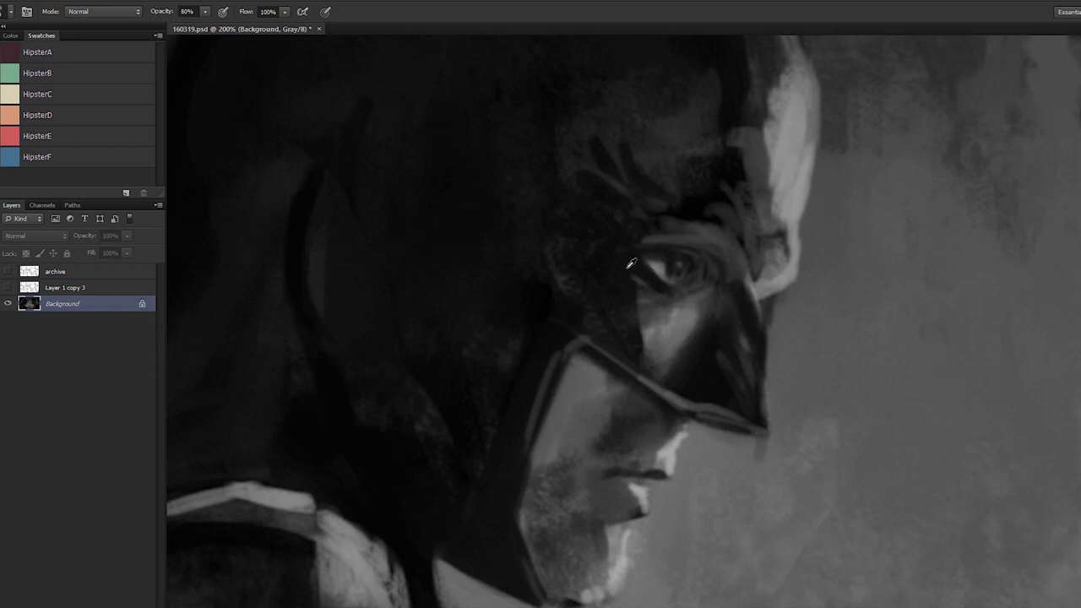
Step: Soften the outer edge of the lit cheek patch below Batman's eye with a larger brush and sampled greys
key(])
key(])
drag(644, 287, 631, 322)
alt+click(659, 332)
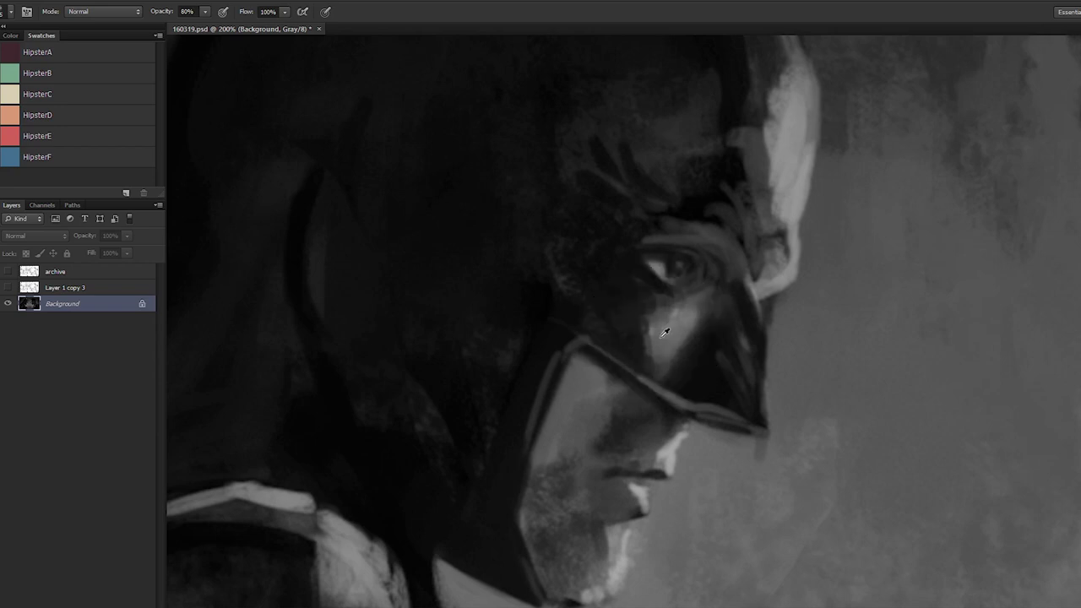
alt+click(656, 341)
Step: Choose a brighter grey and paint highlights below Batman's eye and a near-white rim along his forehead
alt+click(803, 174)
alt+shift+right_click(800, 129)
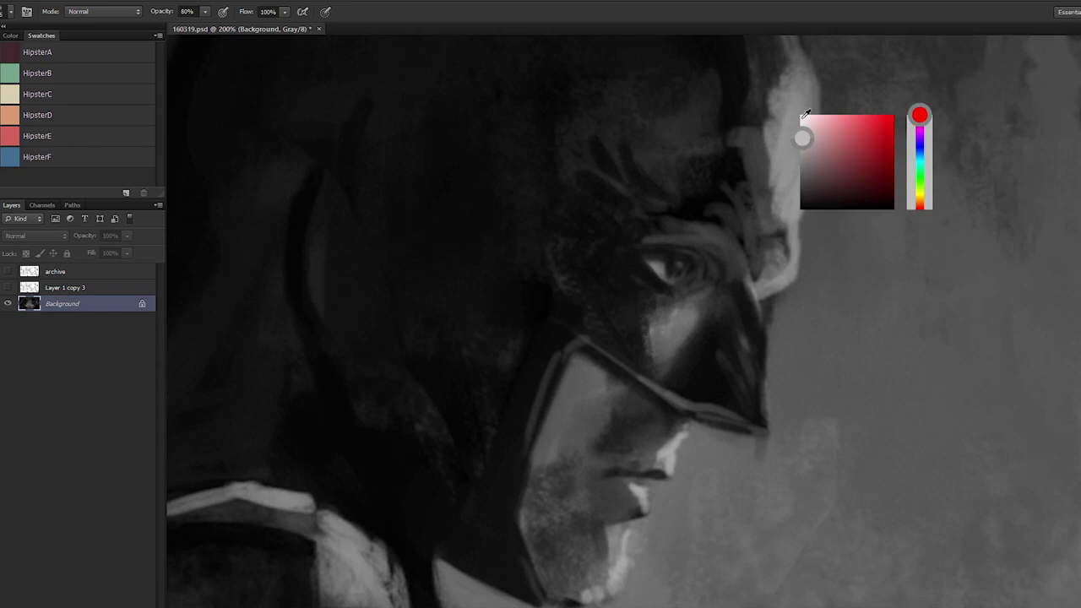
drag(652, 309, 689, 312)
drag(724, 213, 690, 304)
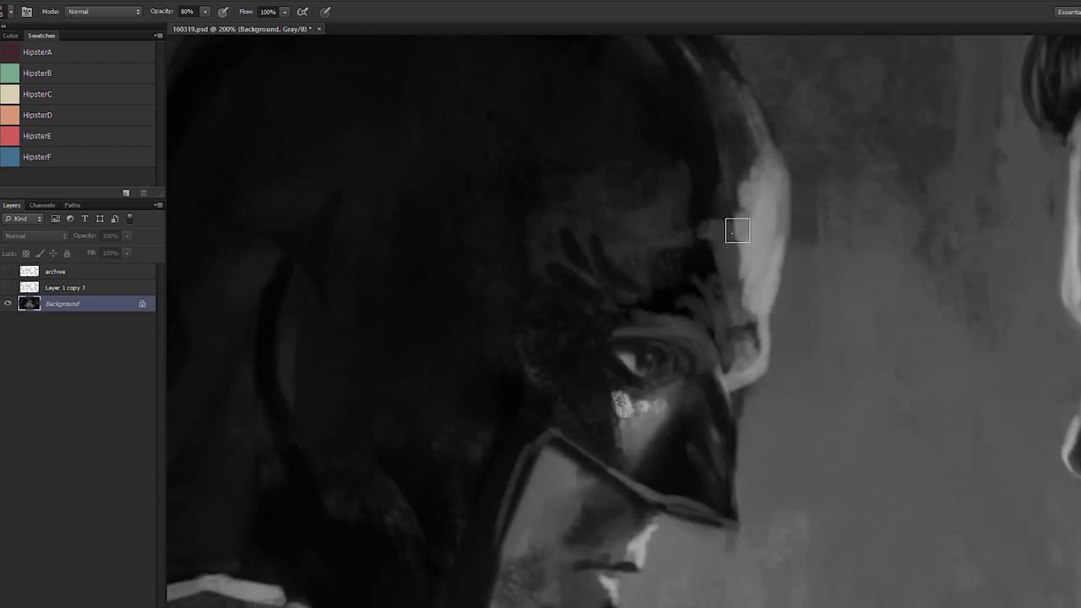
drag(697, 245, 660, 368)
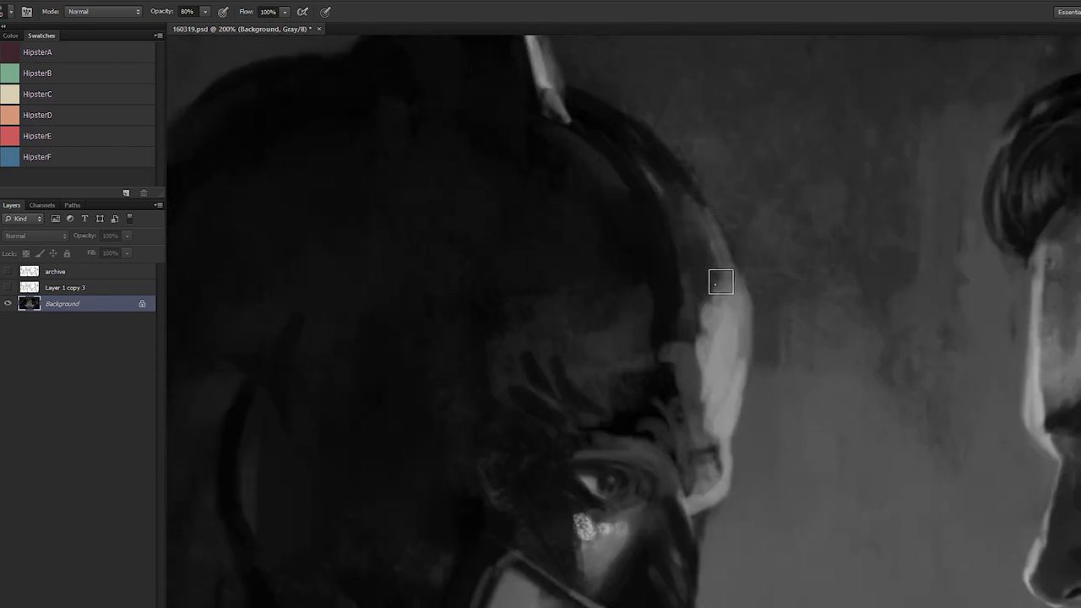
mouse_move(731, 268)
mouse_down()
mouse_move(743, 335)
mouse_move(738, 277)
mouse_move(745, 298)
mouse_move(731, 399)
mouse_up()
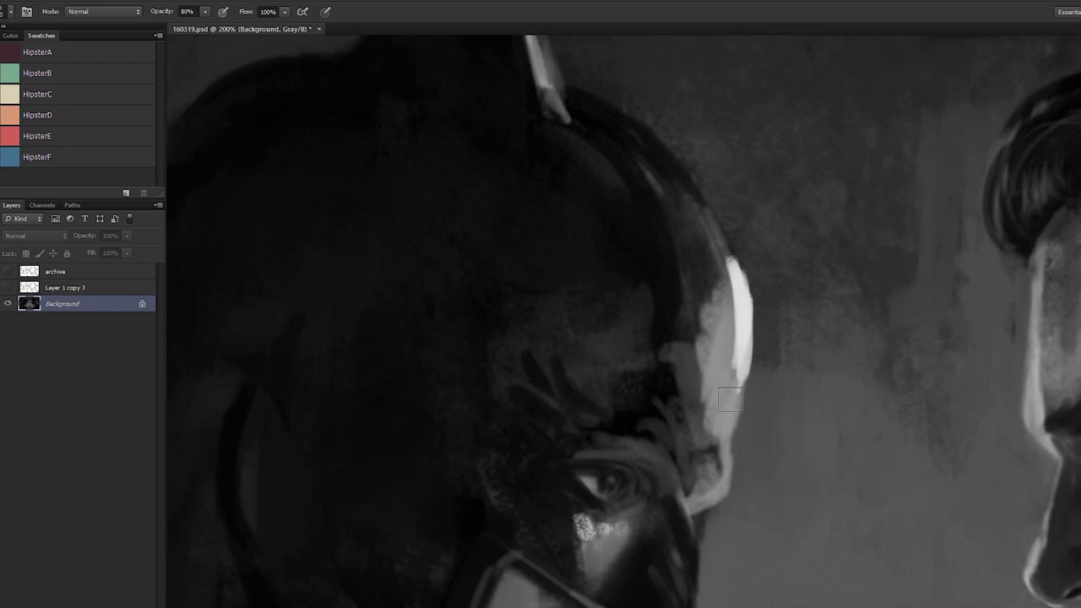
Step: Extend the rim light from the forehead up the cowl's front edge with a larger brush at 30% opacity
key(3)
key(])
key(])
key(])
mouse_move(730, 314)
mouse_down()
mouse_move(721, 232)
mouse_move(743, 302)
mouse_move(658, 113)
mouse_up()
alt+click(739, 313)
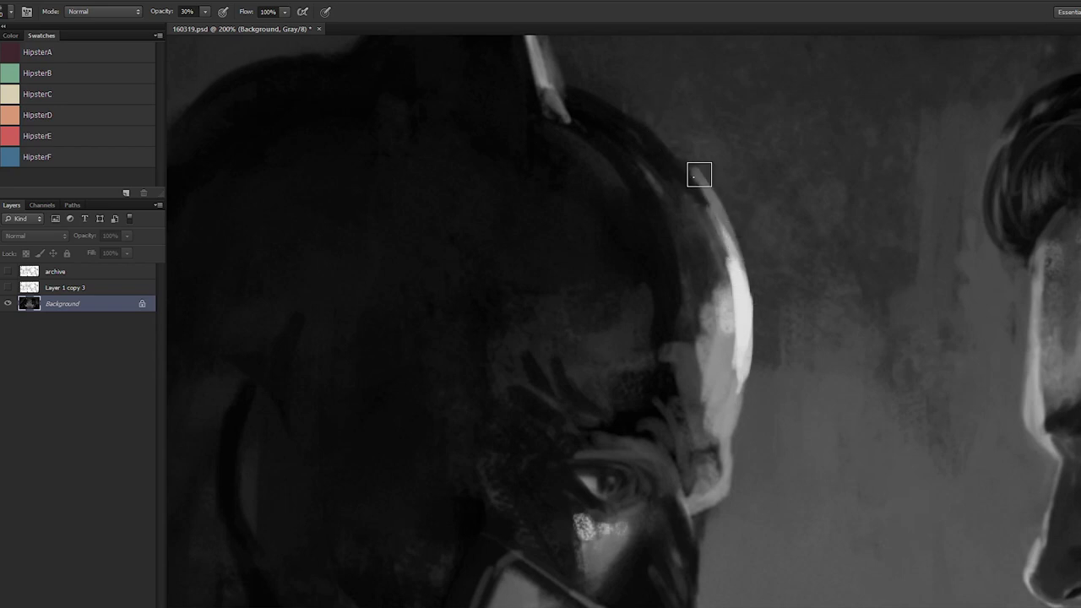
drag(700, 174, 646, 115)
mouse_move(728, 243)
mouse_down()
mouse_move(610, 95)
mouse_move(691, 144)
mouse_move(685, 133)
mouse_move(618, 98)
mouse_move(695, 169)
mouse_up()
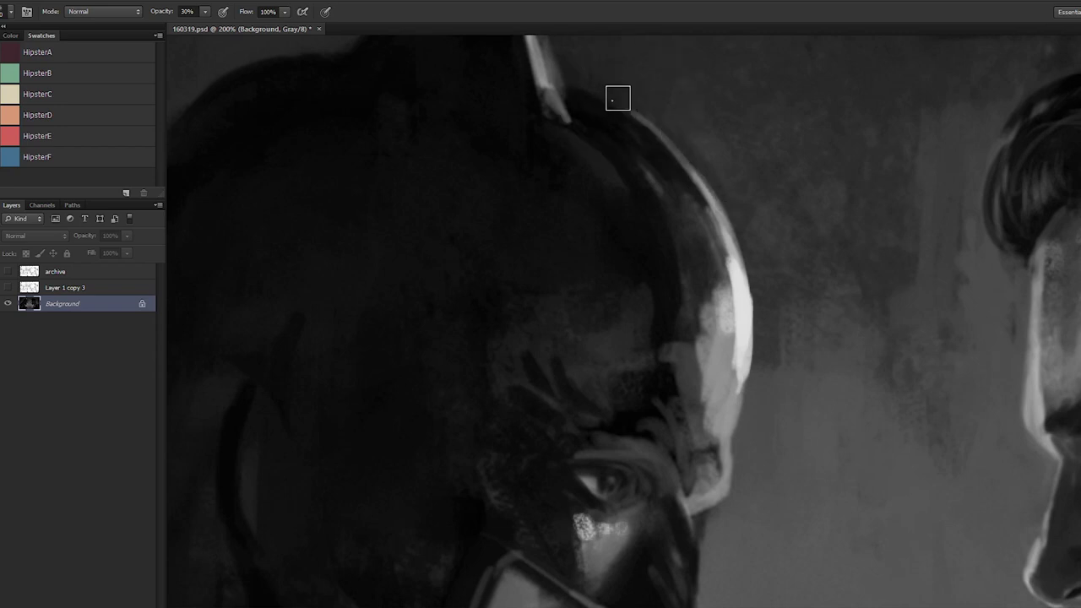
Step: Brighten the cowl's forehead plane and the brow's front edge with the sampled highlight at 60% brush opacity
key(6)
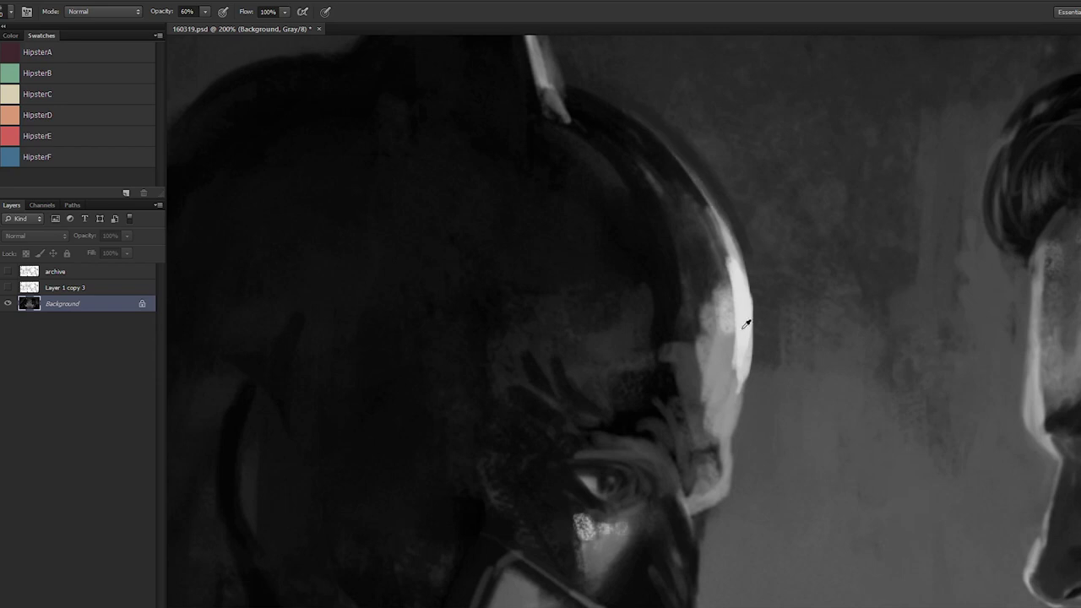
alt+click(744, 319)
mouse_move(718, 332)
mouse_down()
mouse_move(735, 405)
mouse_move(722, 422)
mouse_move(740, 376)
mouse_move(735, 480)
mouse_up()
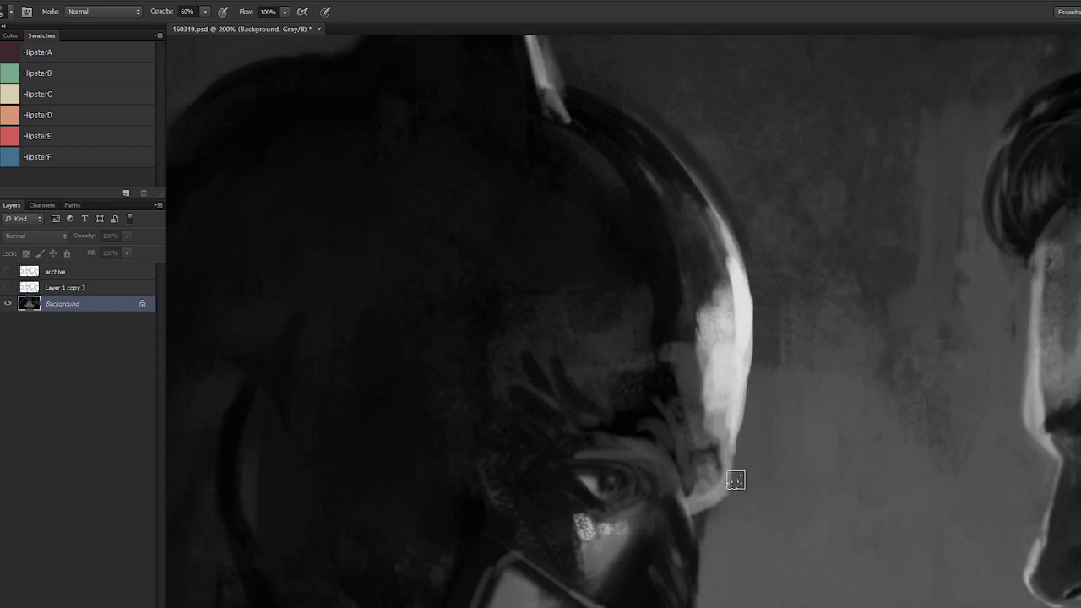
drag(748, 420, 743, 376)
mouse_move(695, 339)
mouse_down()
mouse_move(714, 423)
mouse_move(688, 446)
mouse_up()
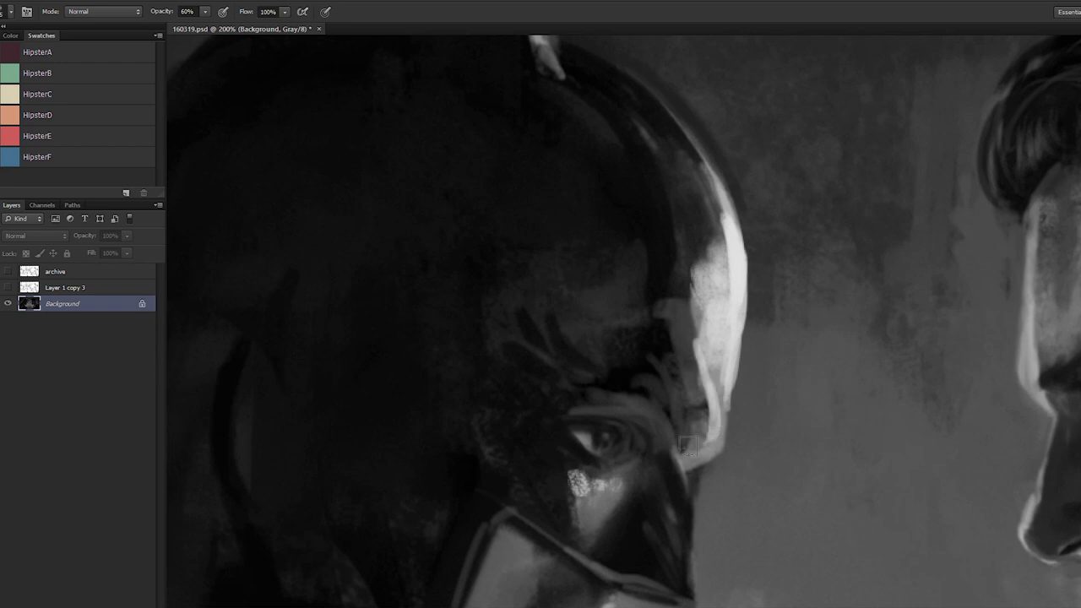
mouse_move(729, 405)
mouse_down()
mouse_move(689, 475)
mouse_move(677, 311)
mouse_move(697, 338)
mouse_up()
Step: Paint a thin bright rim down the front edge of the mask's nose and refine it with sampled tones
mouse_move(695, 405)
mouse_down()
mouse_move(682, 242)
mouse_move(681, 289)
mouse_up()
drag(683, 341, 688, 356)
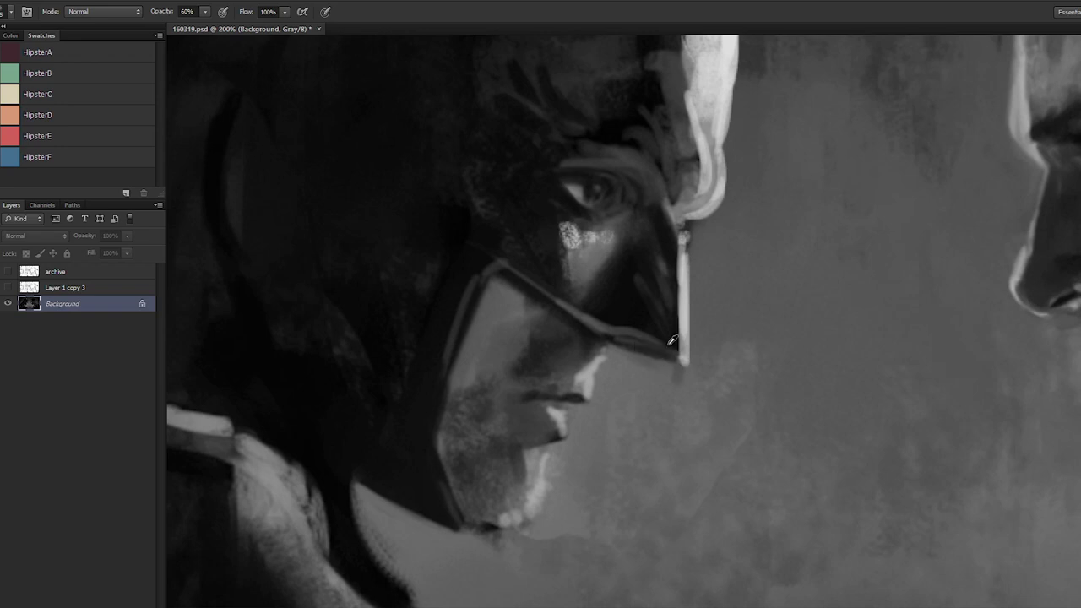
alt+click(673, 350)
drag(677, 333, 680, 355)
alt+click(683, 339)
drag(680, 313, 677, 258)
alt+click(584, 258)
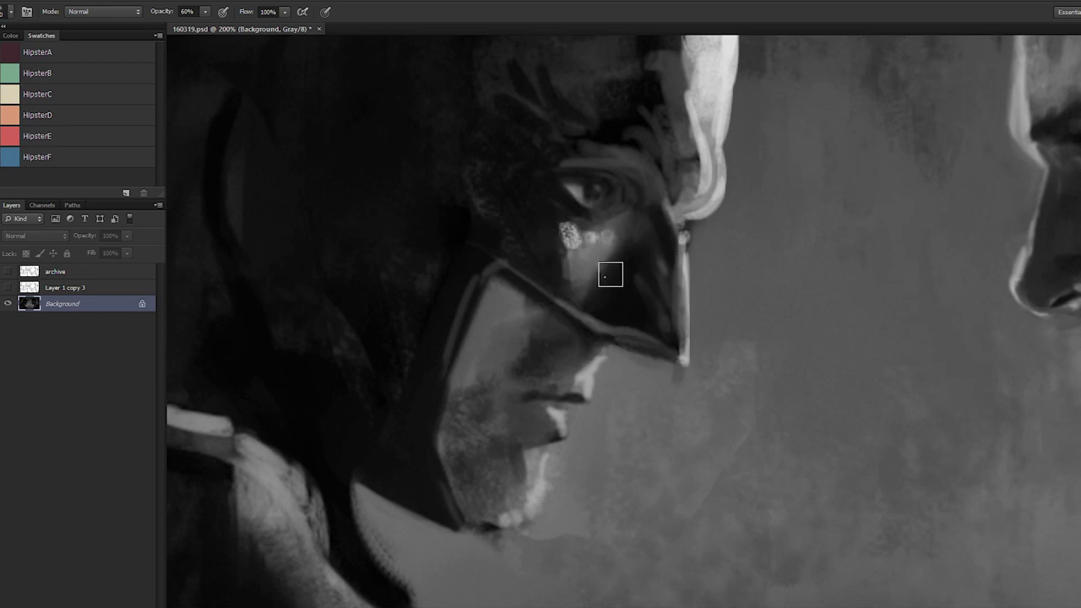
alt+click(595, 292)
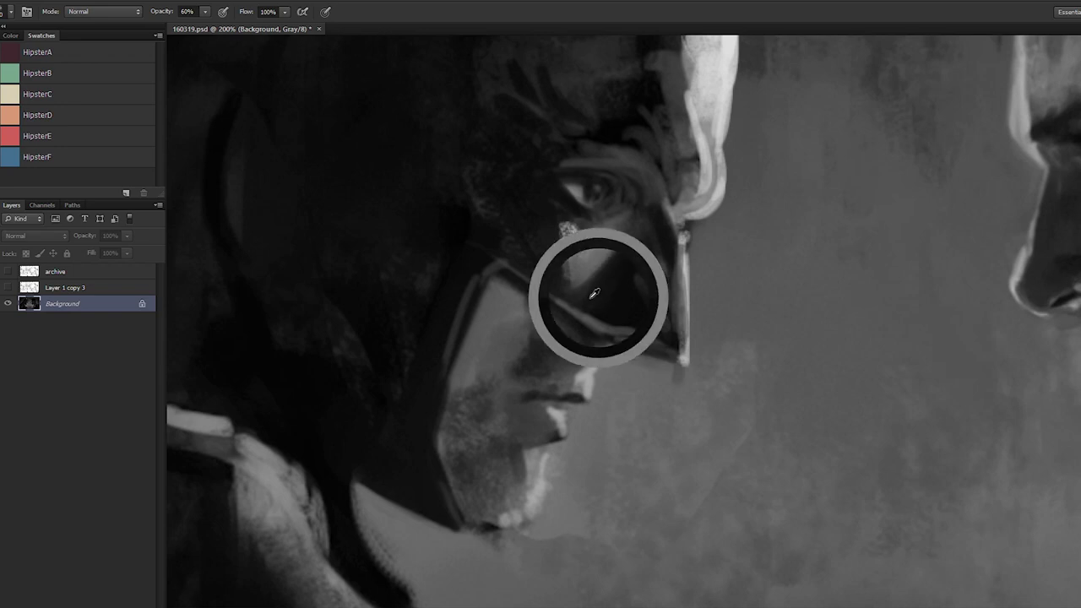
Step: Paint a lighter grey patch on the side of the cowl behind Batman's eye
key(ctrl+minus)
key(ctrl+minus)
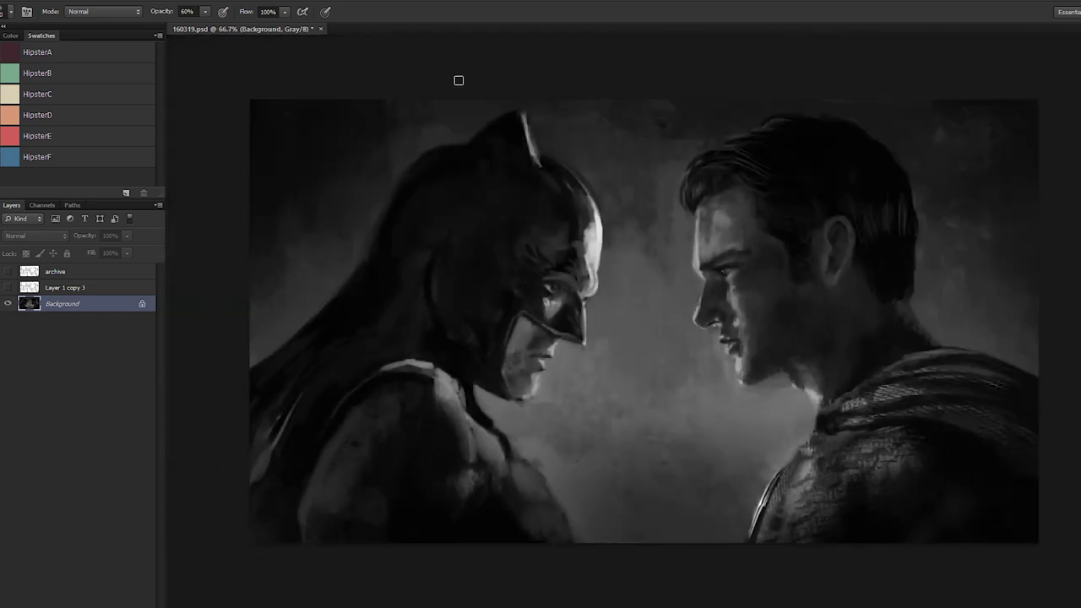
key(ctrl+plus)
drag(426, 268, 498, 346)
alt+click(524, 362)
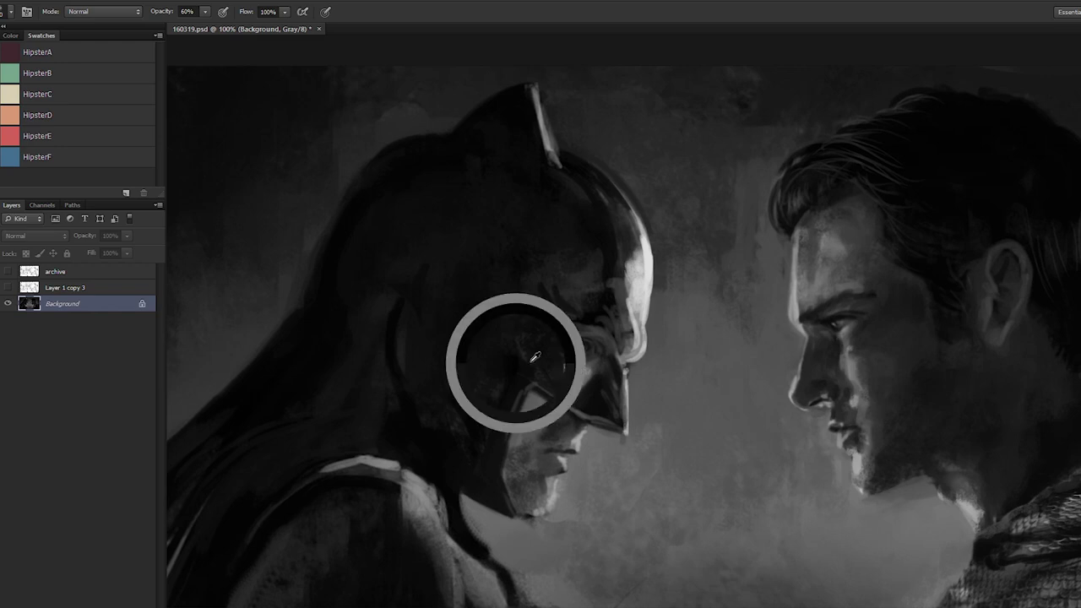
alt+click(617, 283)
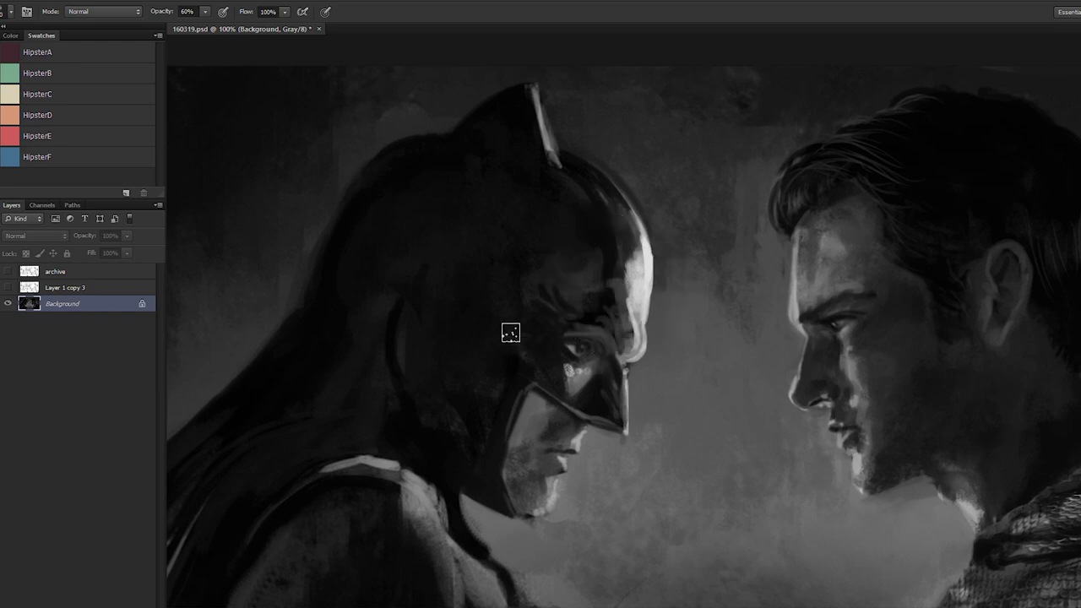
mouse_move(510, 332)
mouse_down()
mouse_move(499, 367)
mouse_move(522, 358)
mouse_up()
Step: Blend the light patch into the dark side of the cowl with sampled tones, lowering brush opacity to 30%
alt+click(509, 345)
alt+click(543, 359)
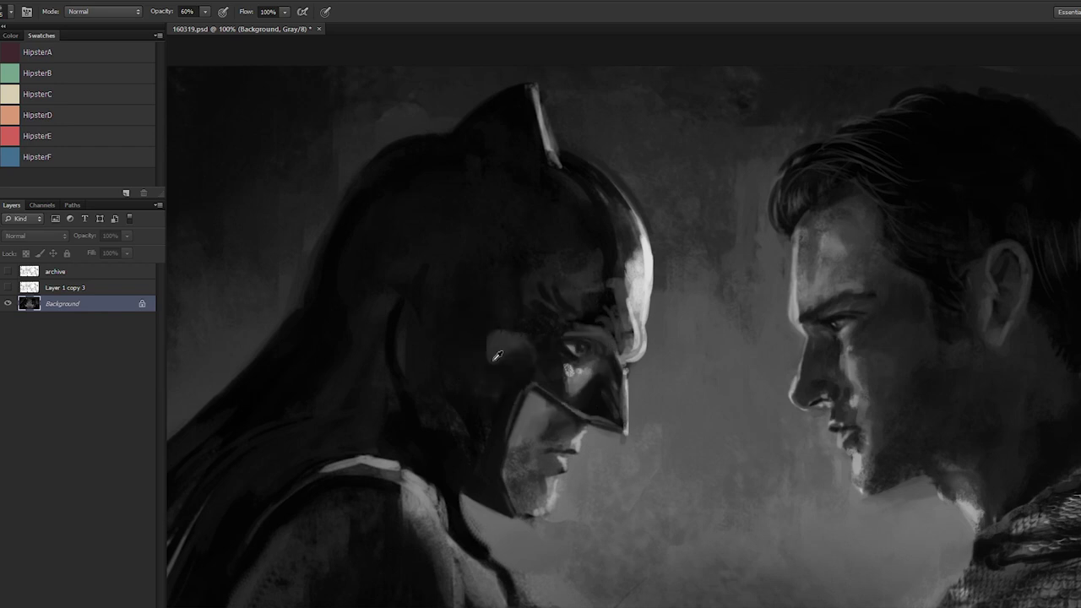
alt+click(499, 338)
alt+click(499, 333)
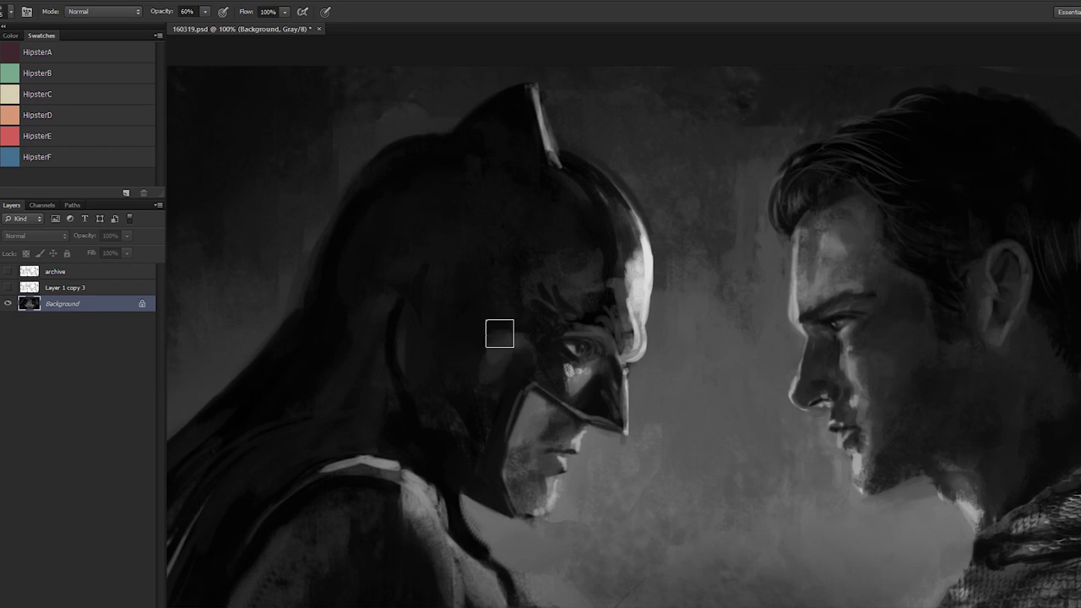
alt+click(499, 342)
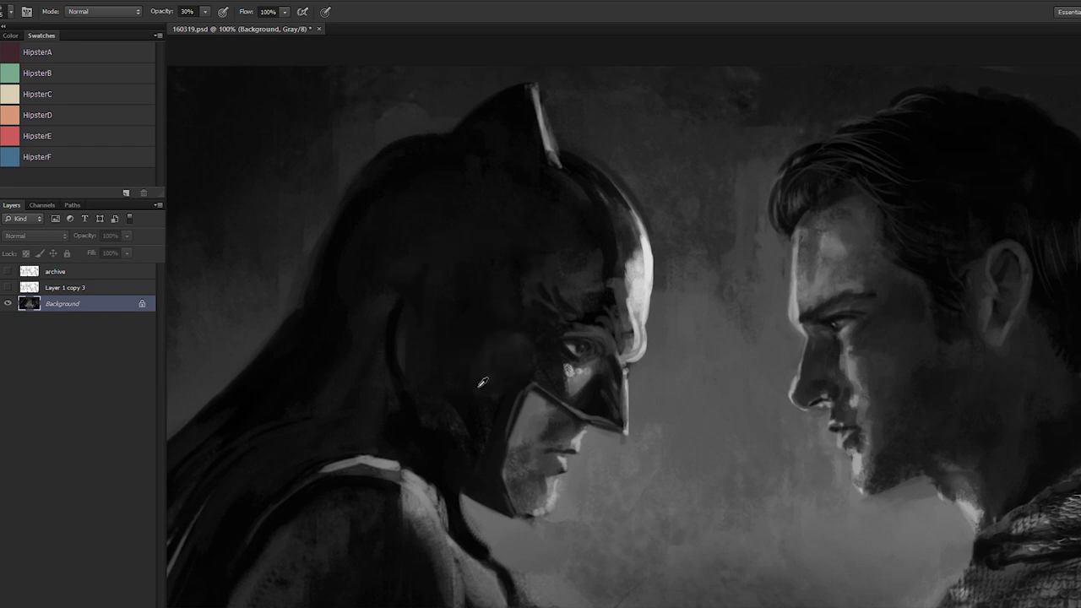
alt+click(497, 345)
alt+click(477, 431)
Step: Paint mottled grey skin texture over Batman's exposed cheek and jaw, raising brush opacity to 60%
key(ctrl+plus)
drag(511, 455, 567, 330)
alt+click(456, 472)
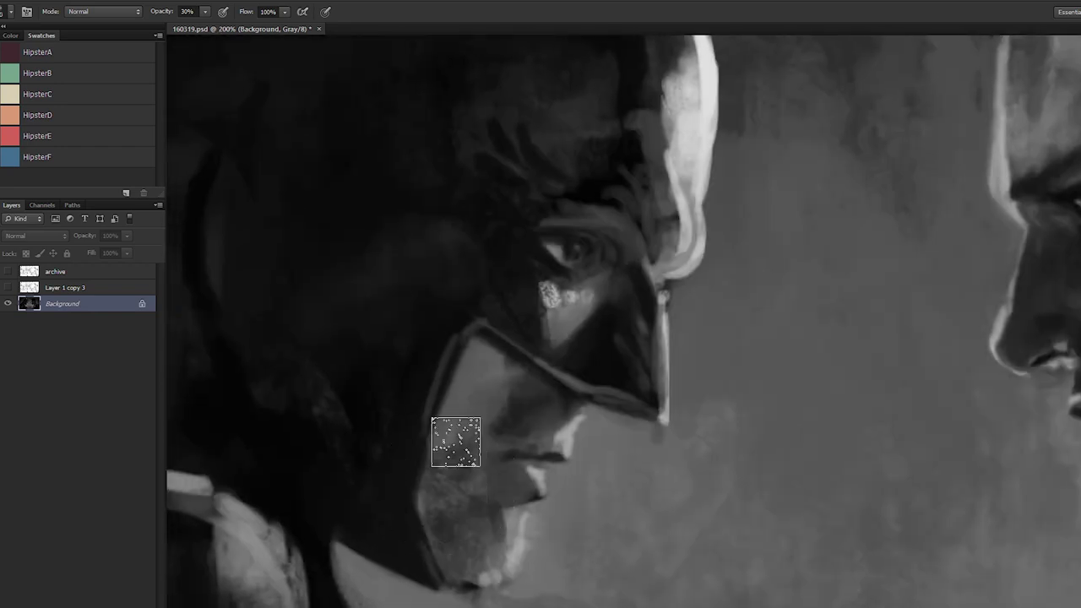
drag(456, 442, 468, 408)
alt+click(507, 404)
key(6)
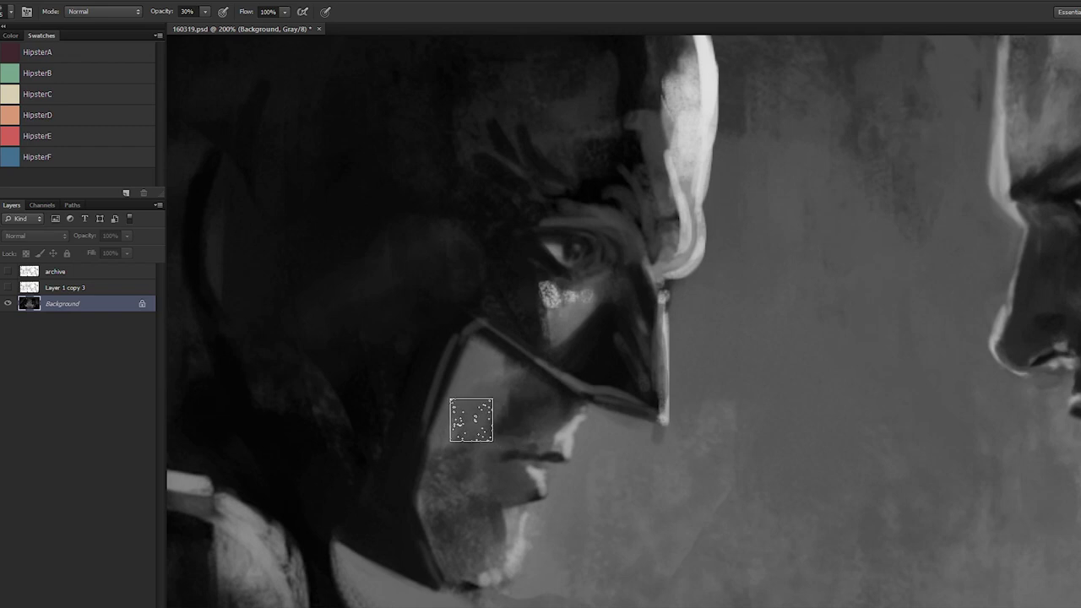
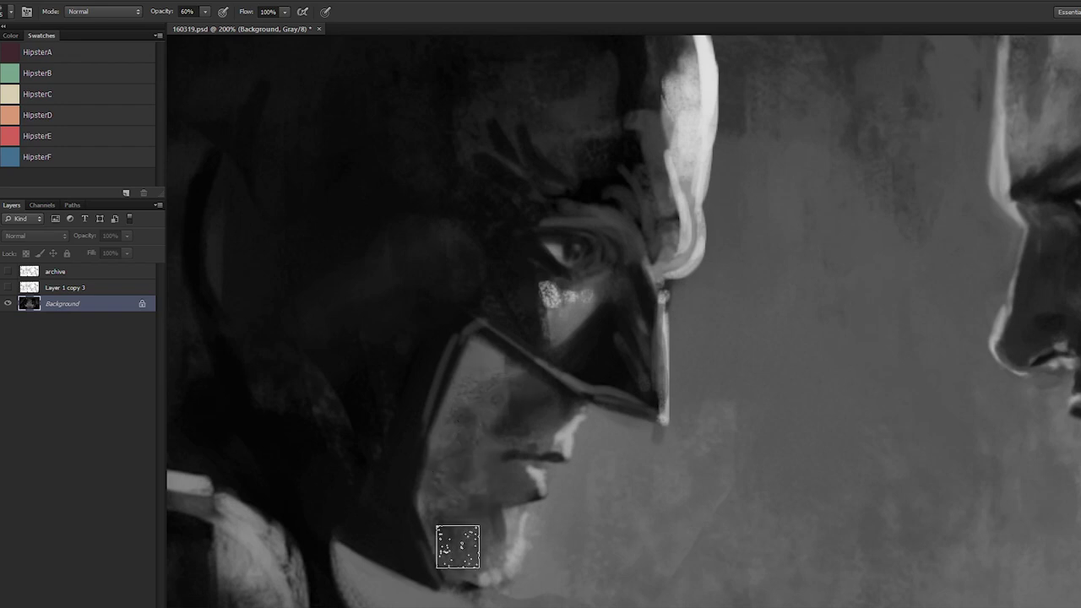
Step: Brighten the front of Batman's chin with the brow highlight tone and clean up its lower edge
drag(502, 475, 515, 341)
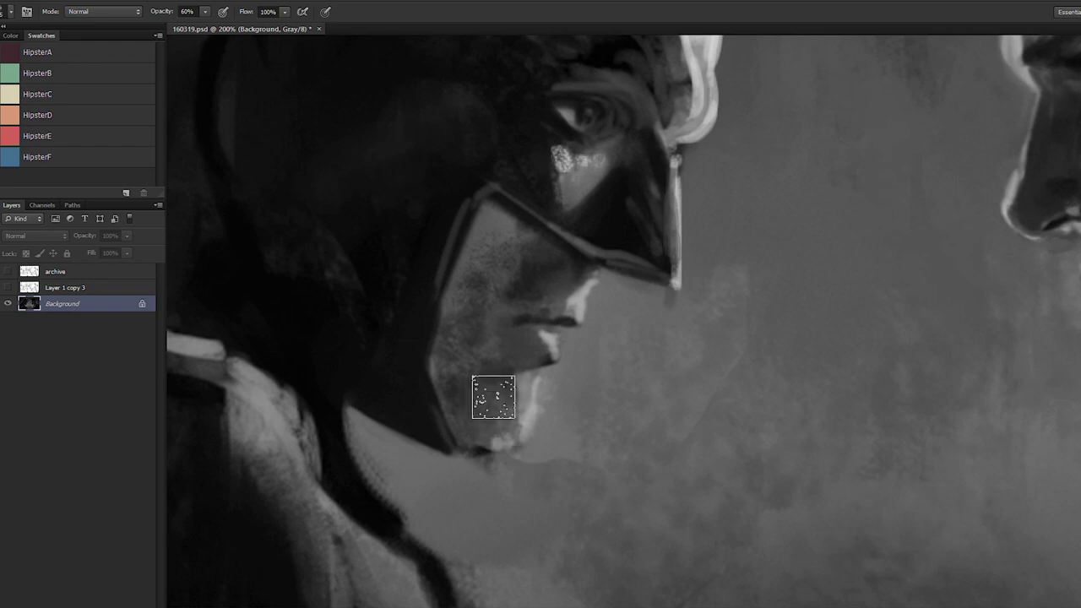
alt+click(697, 120)
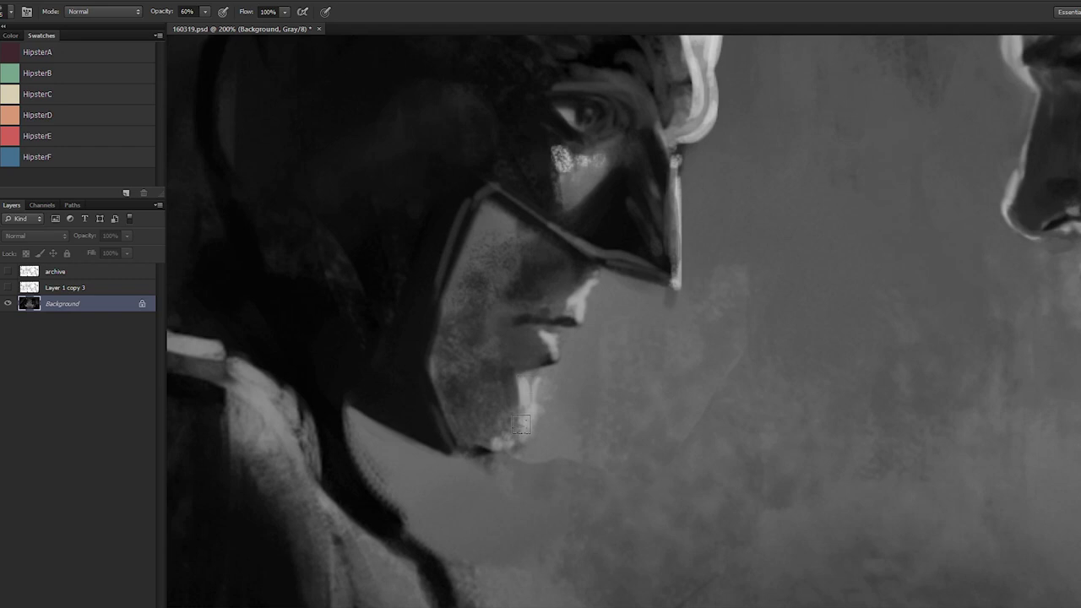
mouse_move(526, 410)
mouse_down()
mouse_move(479, 451)
mouse_move(534, 425)
mouse_move(536, 414)
mouse_move(527, 443)
mouse_move(486, 460)
mouse_move(497, 443)
mouse_move(477, 449)
mouse_move(502, 443)
mouse_move(489, 434)
mouse_move(473, 453)
mouse_move(520, 477)
mouse_move(520, 436)
mouse_up()
alt+click(491, 429)
alt+click(522, 478)
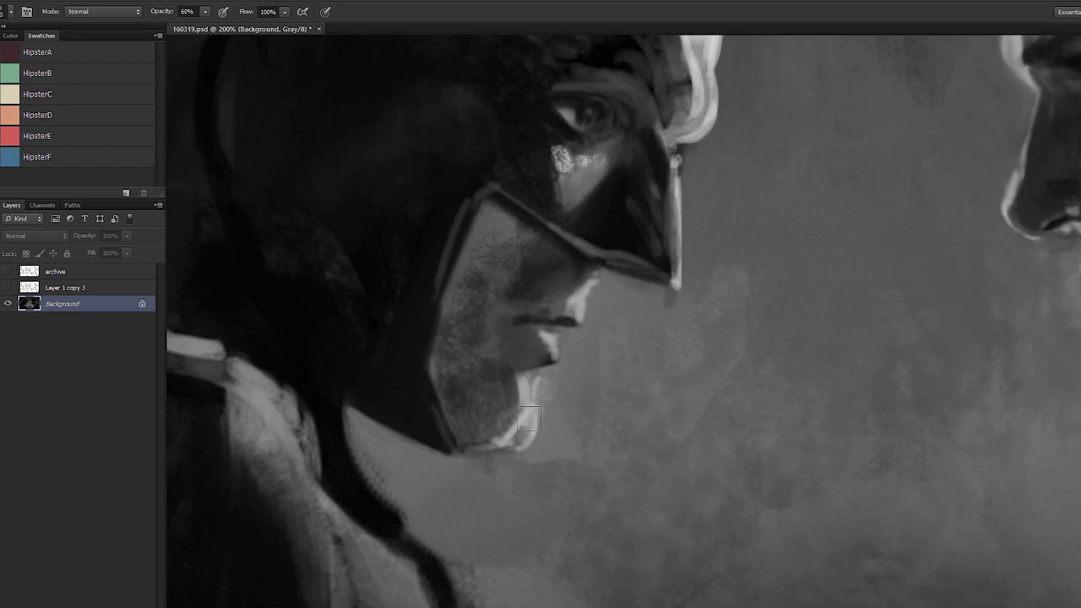
Step: Continue the bright rim up the chin and add a highlight line beneath the lower lip
alt+click(522, 417)
drag(521, 414, 534, 375)
alt+click(545, 351)
mouse_move(681, 269)
mouse_down()
mouse_move(689, 193)
mouse_move(680, 189)
mouse_up()
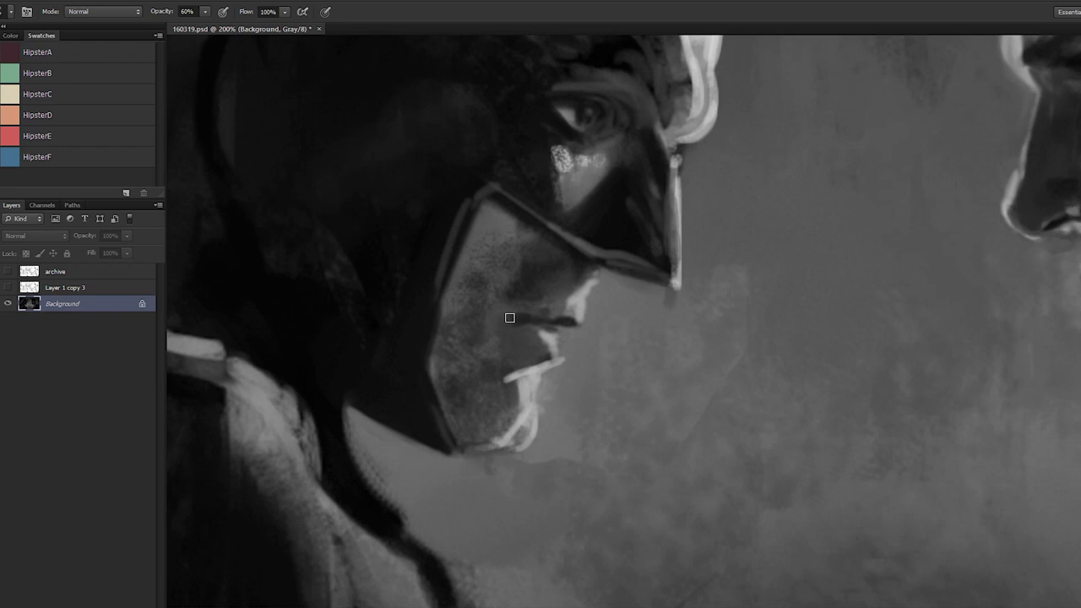
Step: Sample dark greys and smooth the shadowed side of the mask's nose with an enlarged brush
alt+click(570, 318)
alt+click(618, 211)
alt+click(651, 234)
key(])
key(])
key(])
mouse_move(647, 222)
mouse_down()
mouse_move(632, 207)
mouse_move(640, 240)
mouse_up()
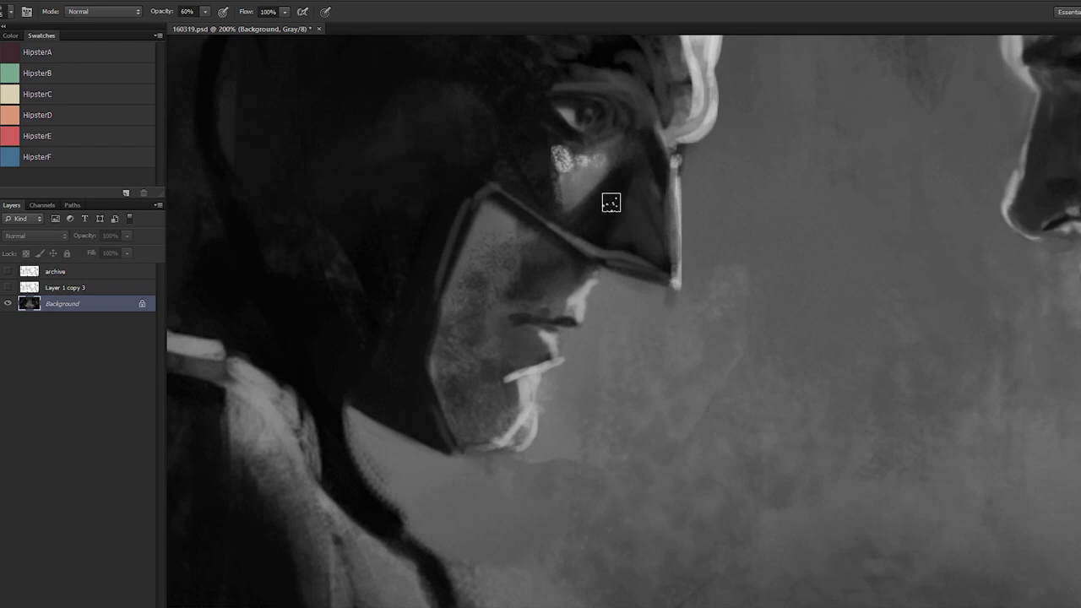
Step: Sample dark greys from the brow and eye, and define the iris and upper lid of Batman's eye at 80% brush opacity
scroll(594, 422, up, 5)
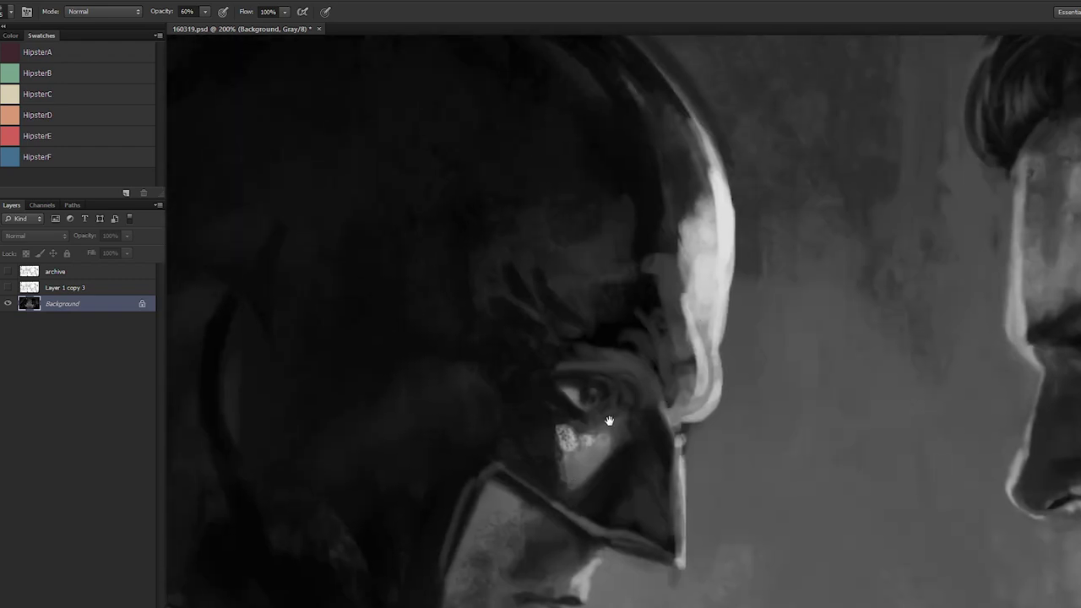
alt+click(623, 332)
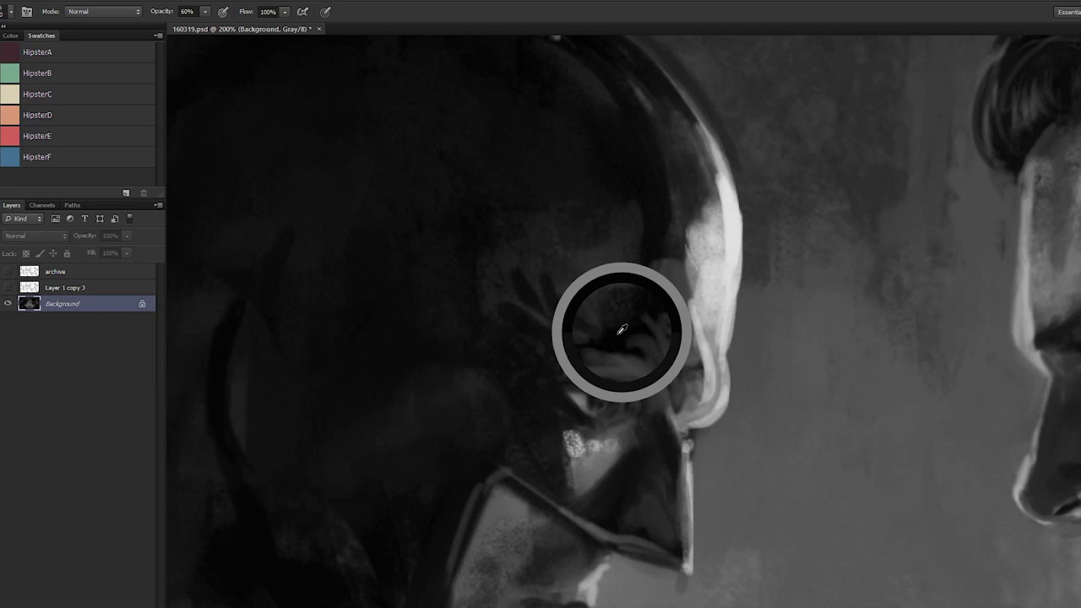
alt+click(580, 387)
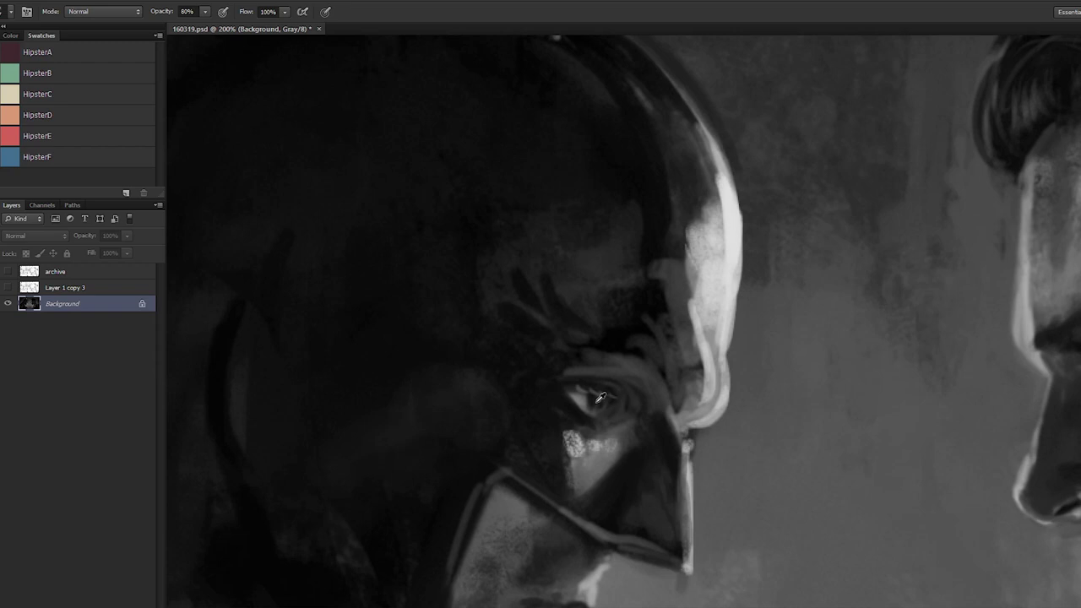
alt+click(648, 301)
alt+click(619, 378)
alt+click(601, 369)
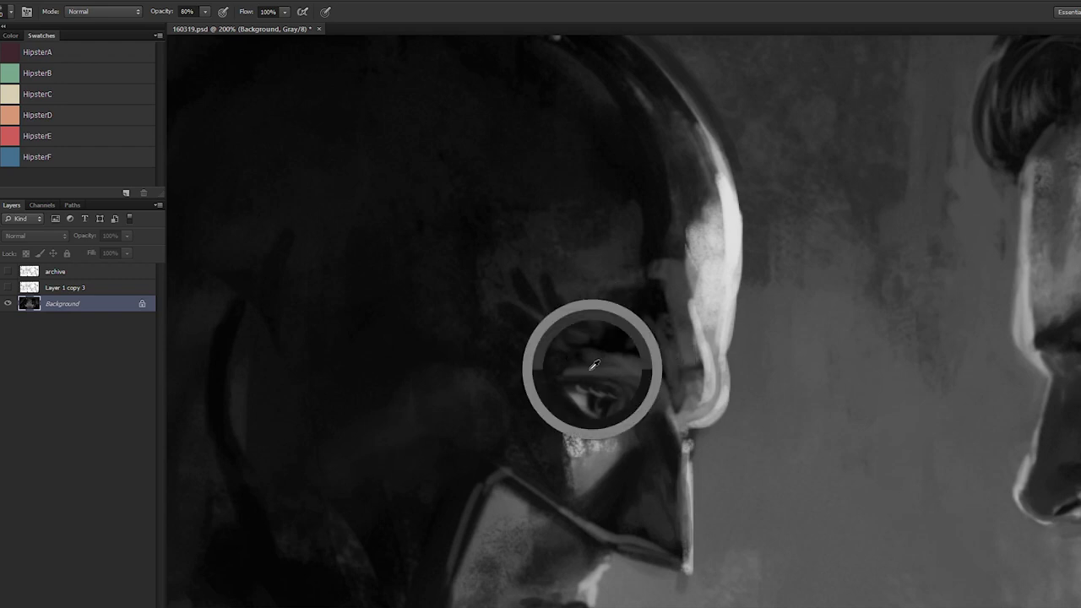
alt+click(563, 358)
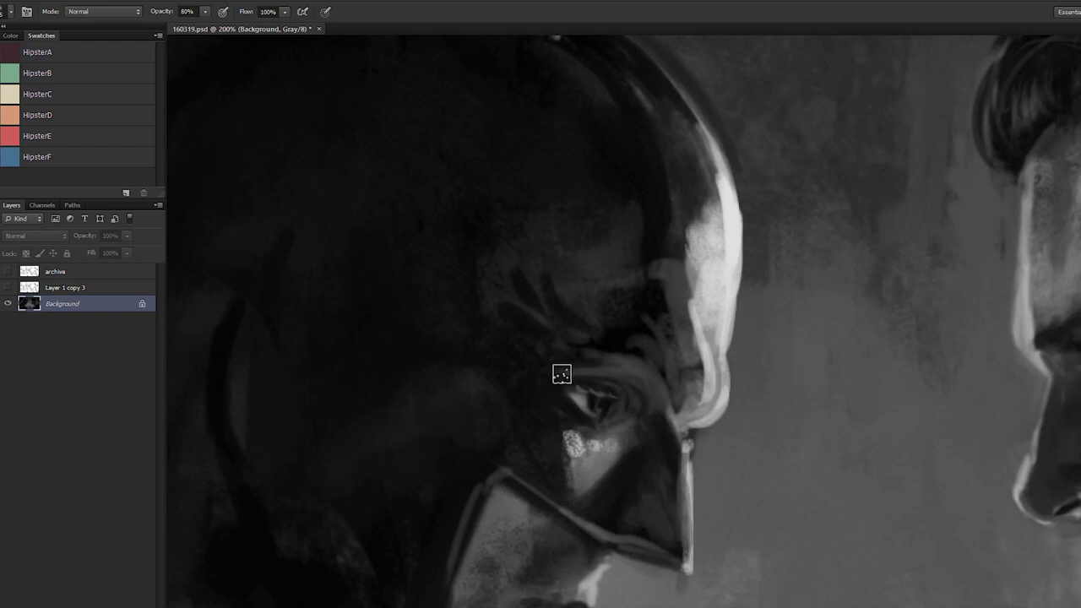
Step: Soften the upper eyelid and the socket shading around Batman's eye at 30% brush opacity
key(3)
drag(548, 373, 623, 374)
alt+click(666, 434)
alt+click(666, 429)
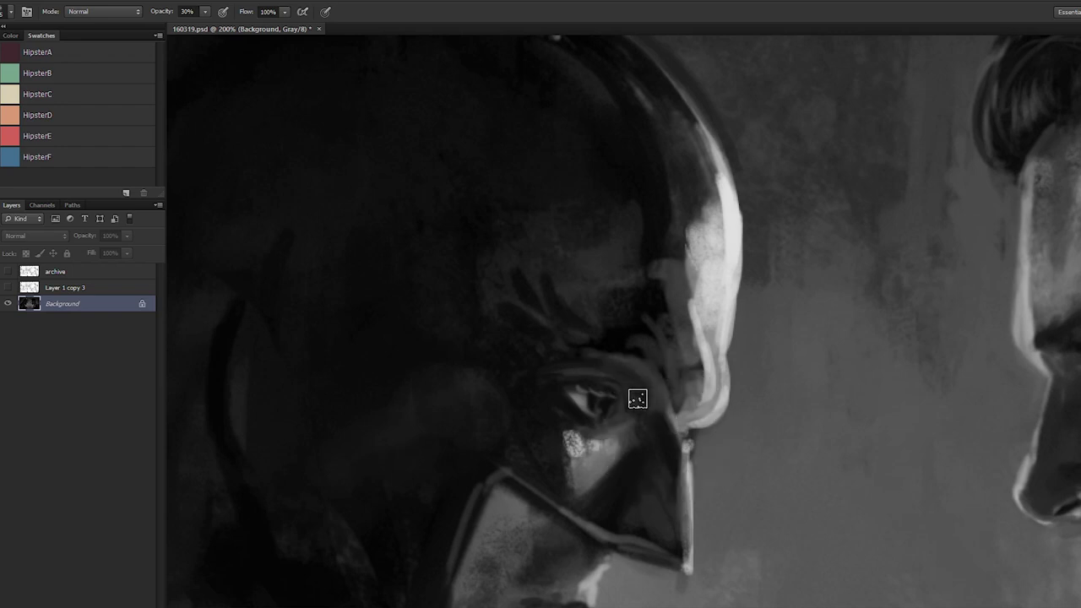
Step: Paint a grey brow ridge above the eye at 80% brush opacity and soften the creases at the cowl's temple
key(8)
alt+click(623, 321)
drag(636, 343, 616, 340)
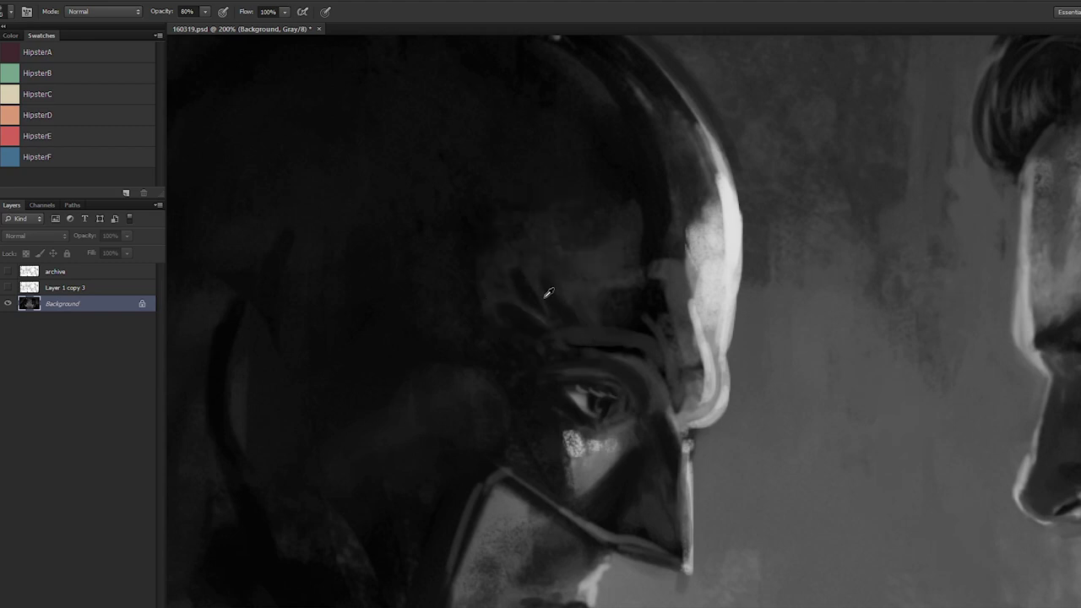
mouse_move(518, 287)
mouse_down()
mouse_move(496, 273)
mouse_move(507, 284)
mouse_move(524, 262)
mouse_up()
alt+click(511, 259)
Step: Smooth the black shadow above the brow with sampled dark grey, using a larger brush at 60% opacity
key(6)
alt+click(617, 318)
key(bracketright)
key(bracketright)
alt+click(637, 329)
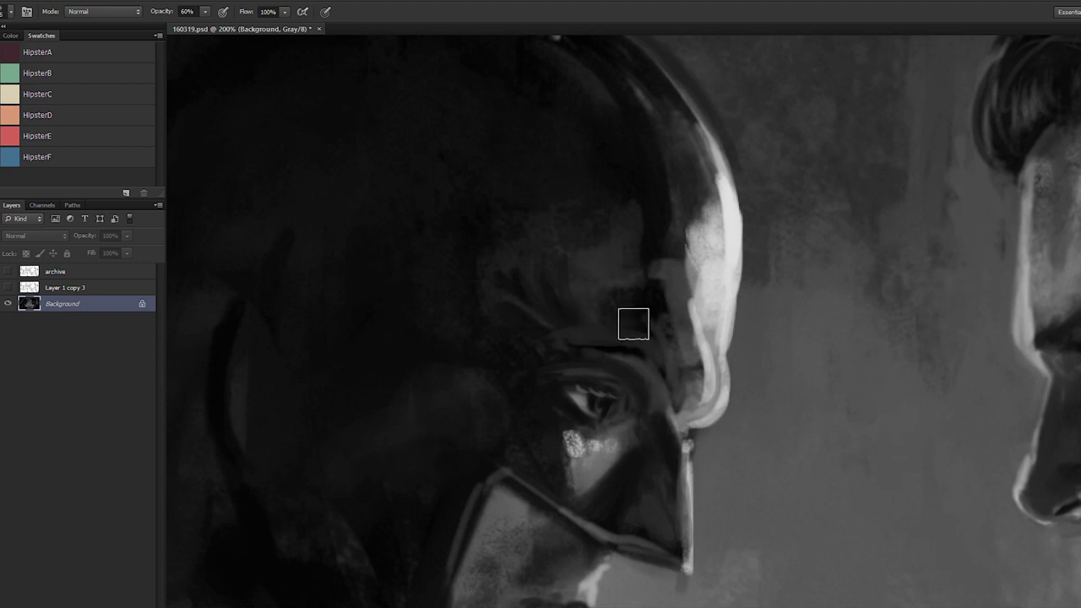
drag(632, 323, 633, 313)
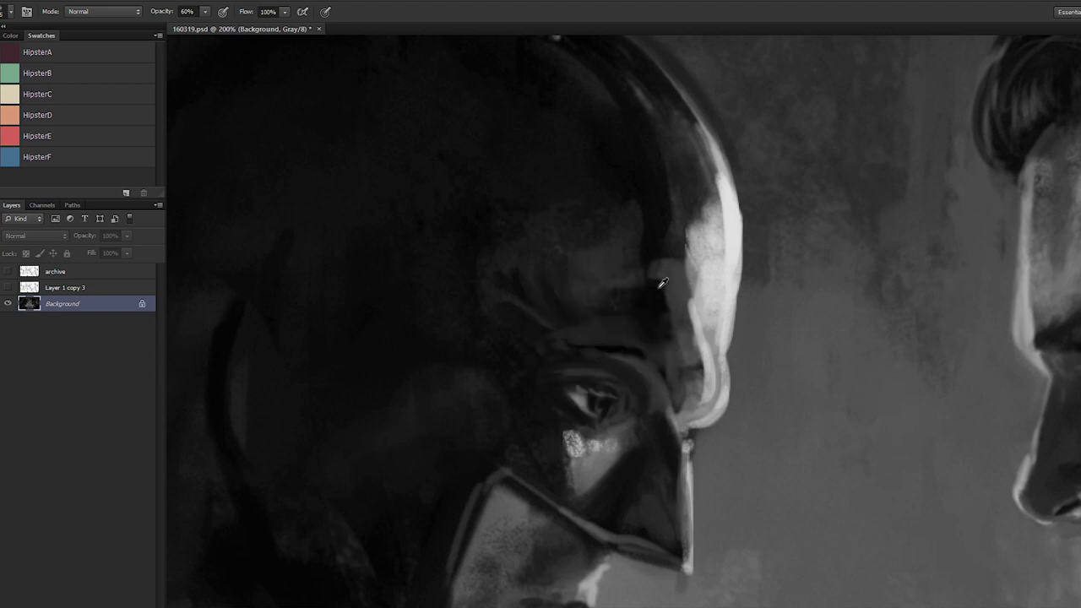
Step: Blend the grey folds between the brow and the bright forehead highlight into a rounded brow fold
alt+click(662, 286)
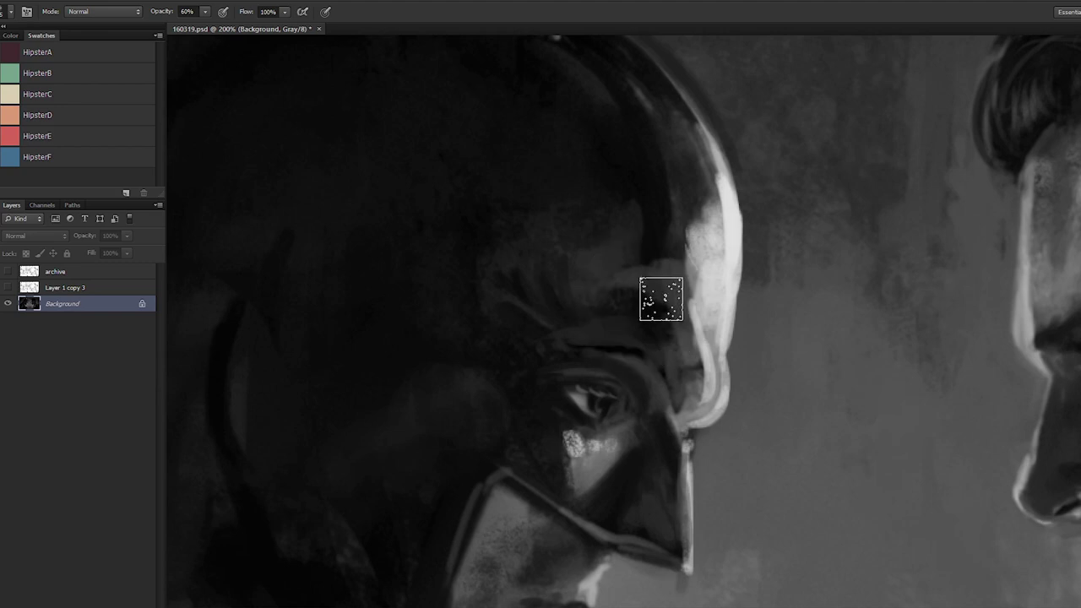
drag(661, 299, 656, 343)
alt+click(653, 291)
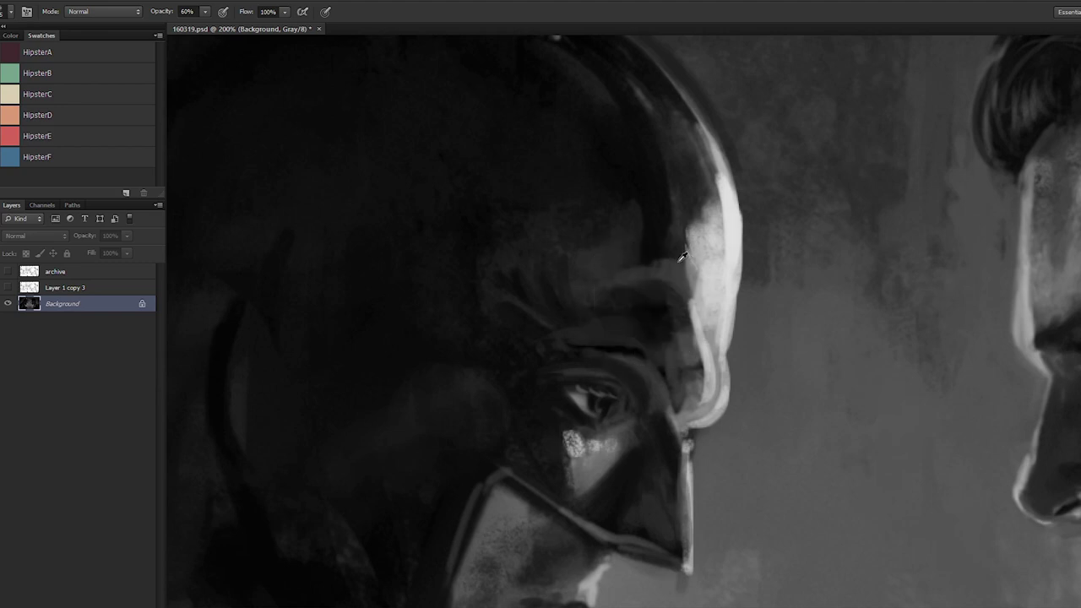
Step: Blend the dark and mid greys across the cowl's forehead and along the inner edge of its bright highlight
drag(642, 279, 624, 388)
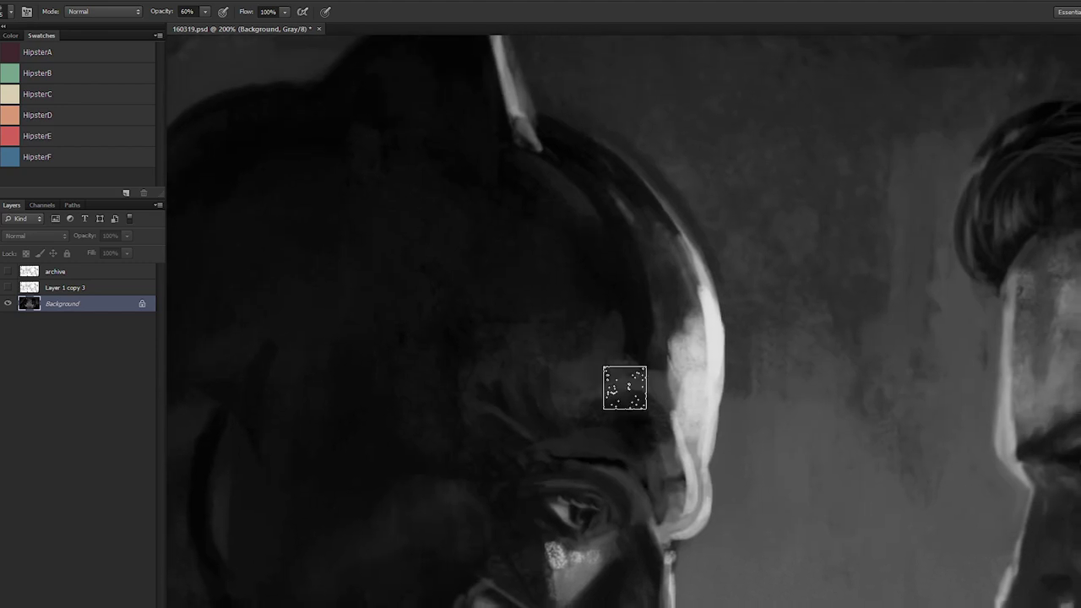
alt+click(624, 322)
mouse_move(620, 318)
mouse_down()
mouse_move(629, 355)
mouse_move(621, 328)
mouse_move(602, 364)
mouse_up()
alt+click(626, 327)
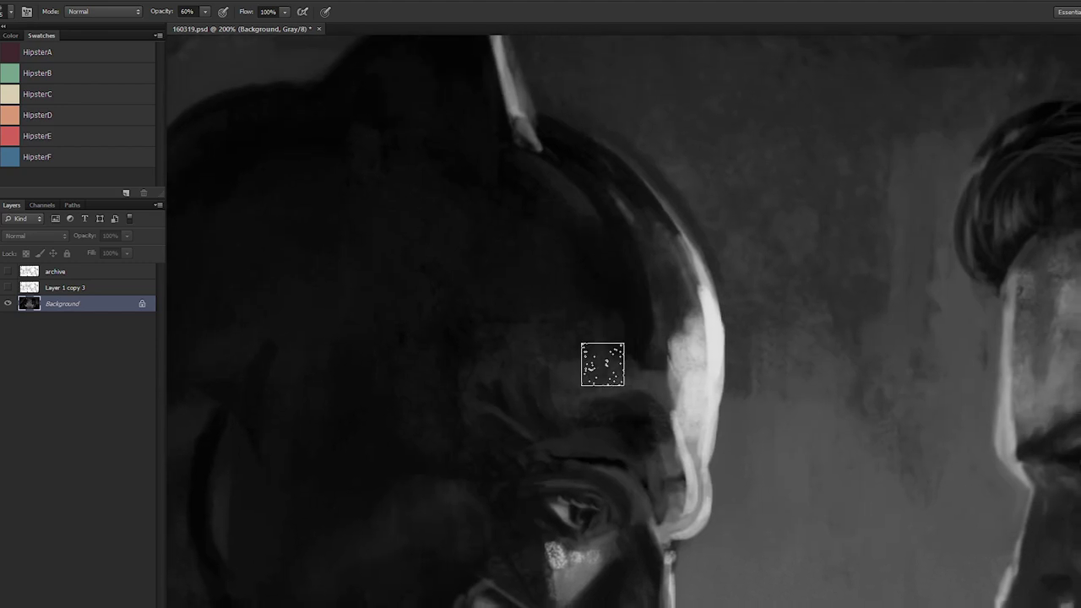
alt+click(679, 395)
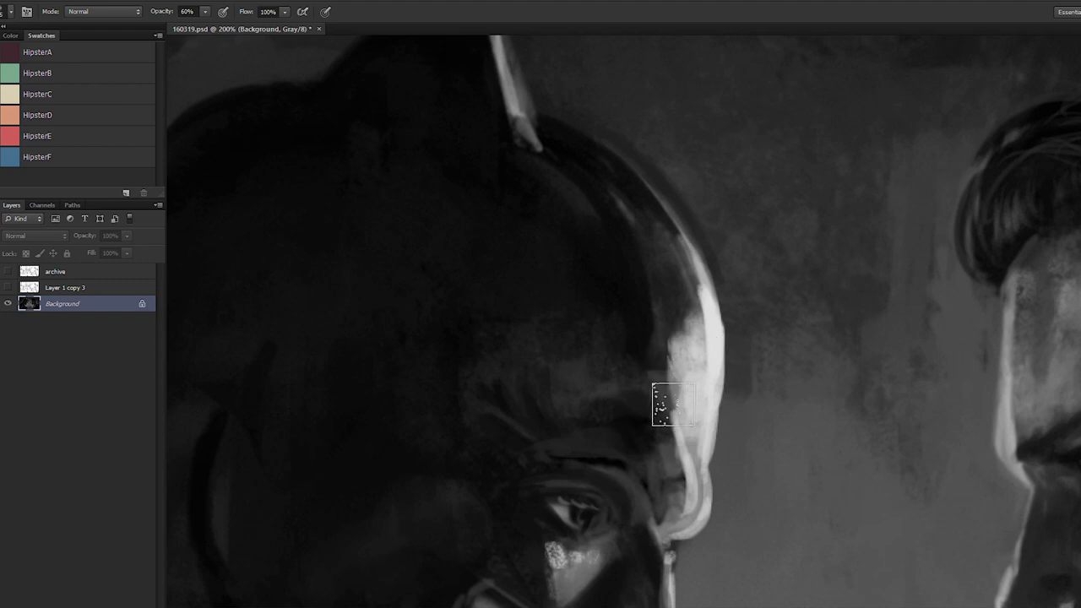
mouse_move(673, 404)
mouse_down()
mouse_move(661, 367)
mouse_move(668, 340)
mouse_move(672, 352)
mouse_up()
alt+click(675, 314)
Step: Thin the rim light on the cowl's ear using sampled background grey and the cowl's dark tone
drag(641, 244, 683, 354)
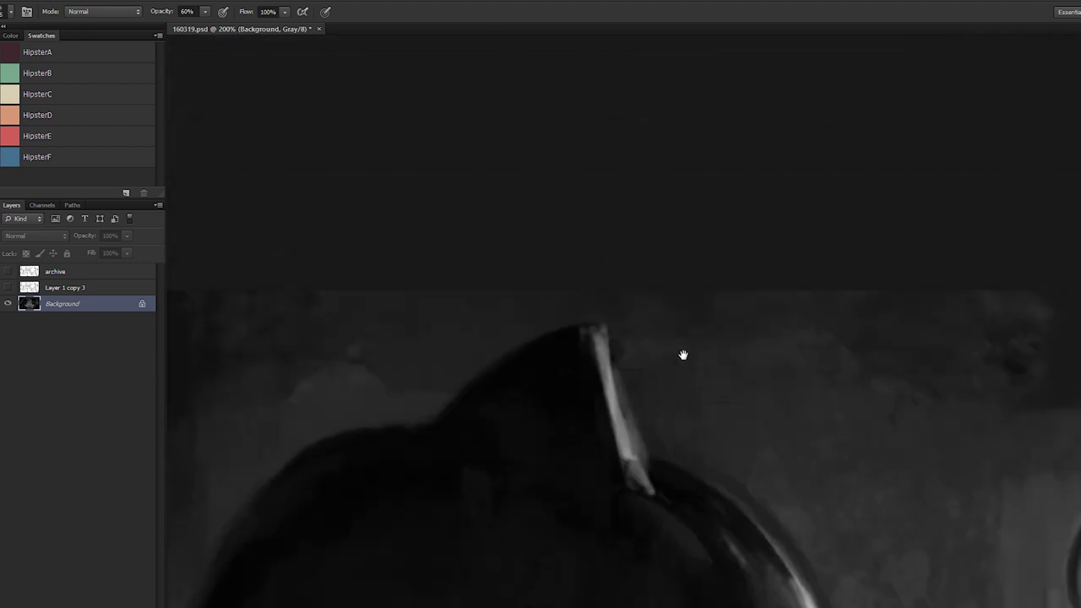
mouse_move(643, 396)
mouse_down()
mouse_move(654, 339)
mouse_move(635, 276)
mouse_up()
alt+click(639, 297)
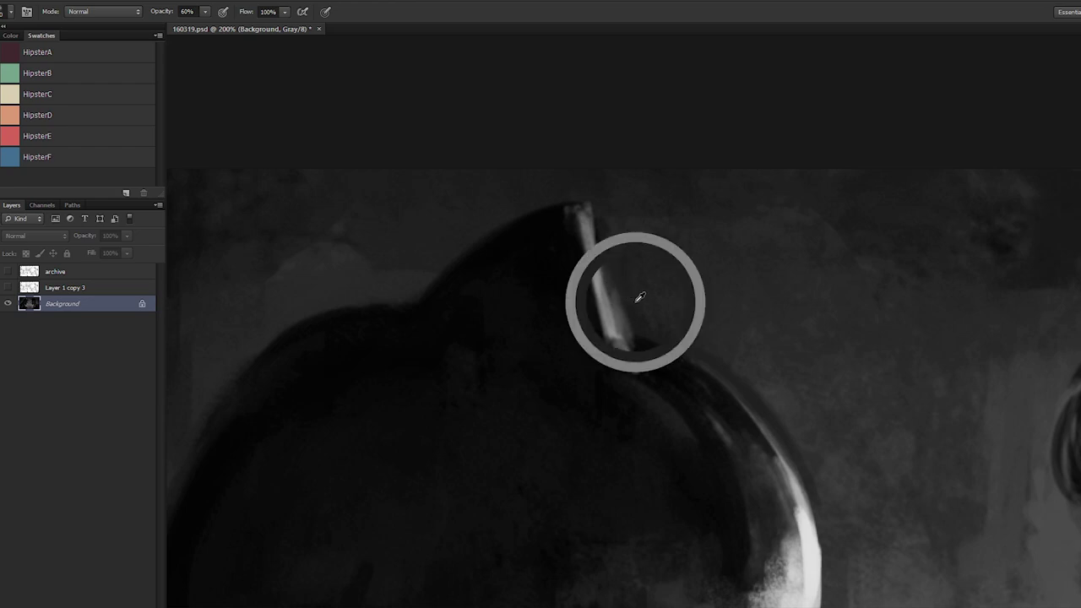
mouse_move(629, 342)
mouse_down()
mouse_move(608, 280)
mouse_move(608, 234)
mouse_move(579, 239)
mouse_move(583, 313)
mouse_move(569, 221)
mouse_up()
alt+click(581, 285)
Step: Darken the inside of the ear and clean up the outline along the crown and back of the cowl
drag(558, 315, 611, 314)
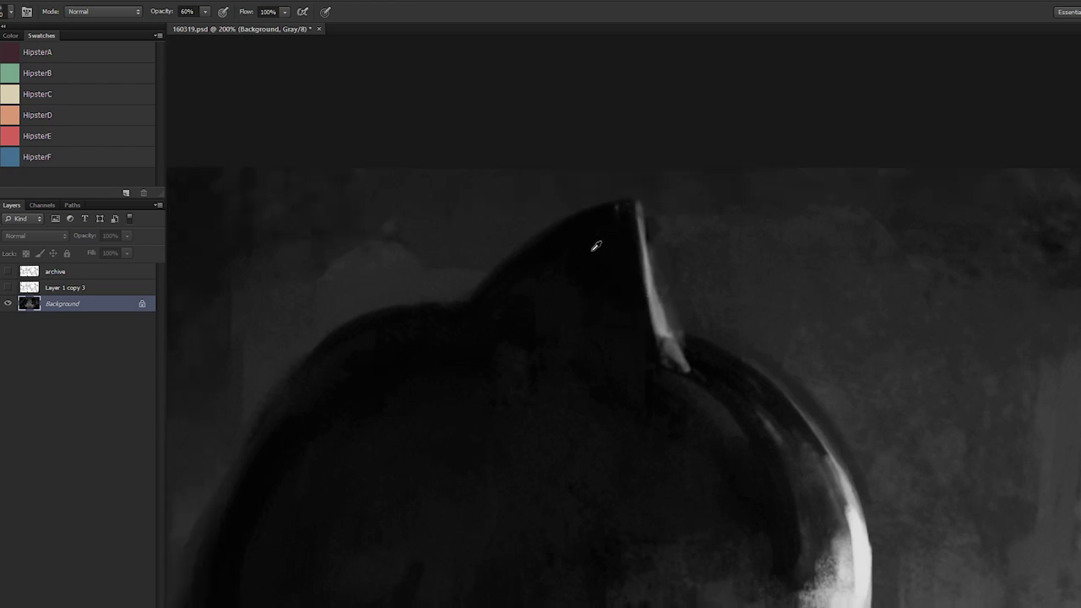
drag(504, 360, 642, 273)
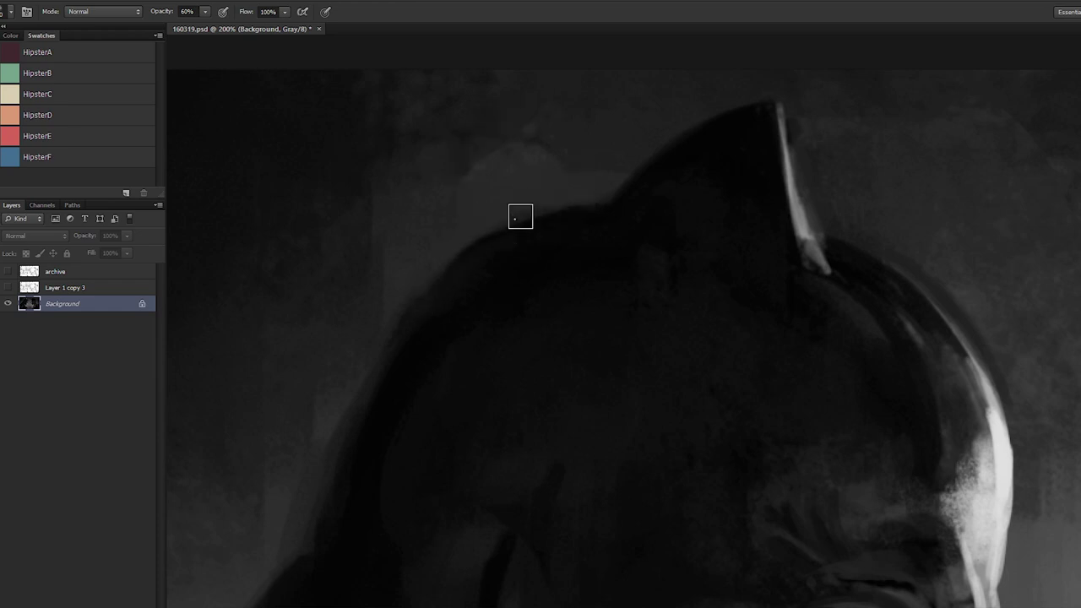
drag(441, 333, 574, 183)
alt+click(471, 214)
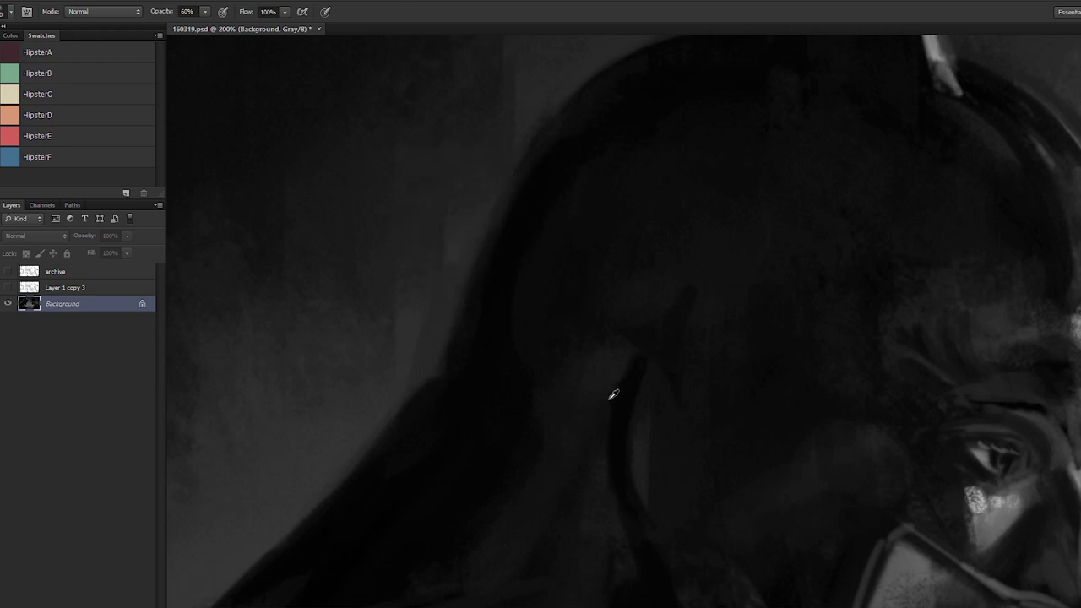
Step: Shade the folds at the back of the cowl's neck with sampled blacks and dark greys
mouse_move(582, 459)
mouse_down()
mouse_move(596, 231)
mouse_move(601, 342)
mouse_up()
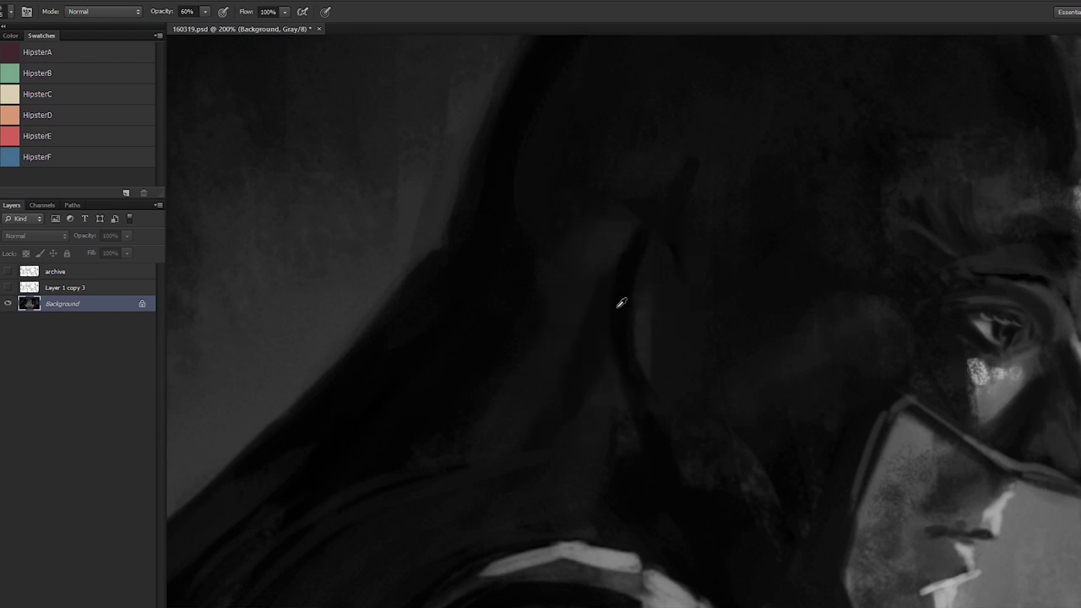
alt+click(620, 302)
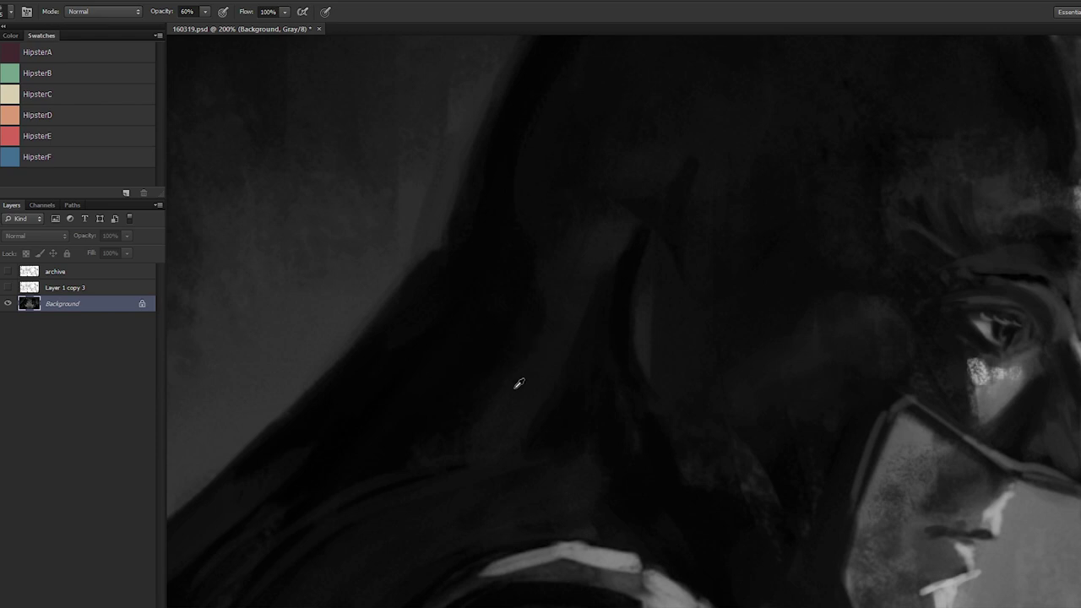
alt+click(549, 334)
Step: Brush dark grey fold strokes along the cape over Batman's back and shoulder with an enlarged brush
drag(345, 482, 533, 248)
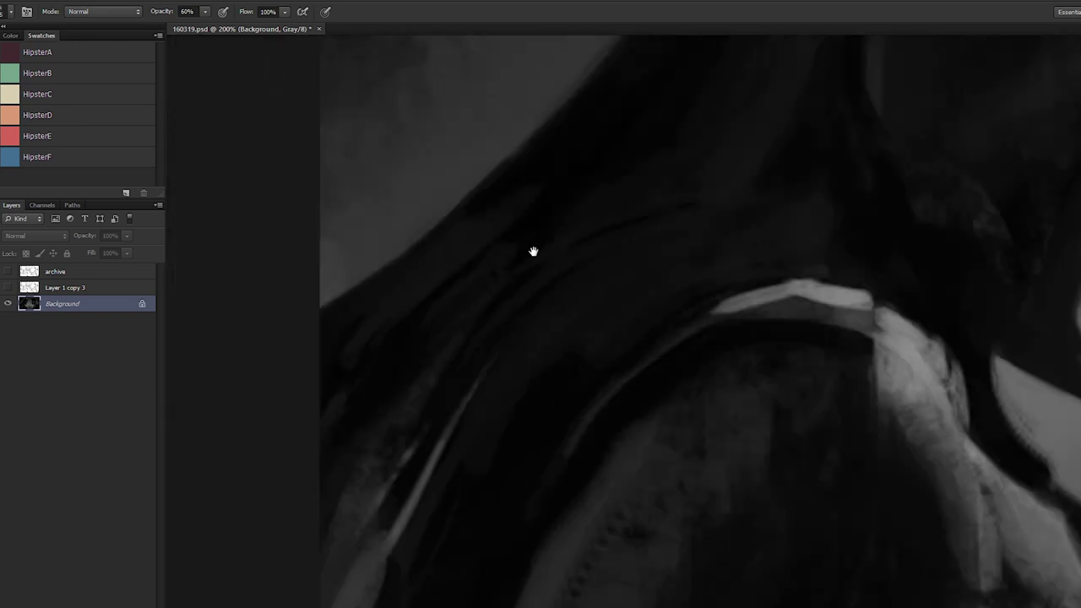
drag(440, 351, 392, 457)
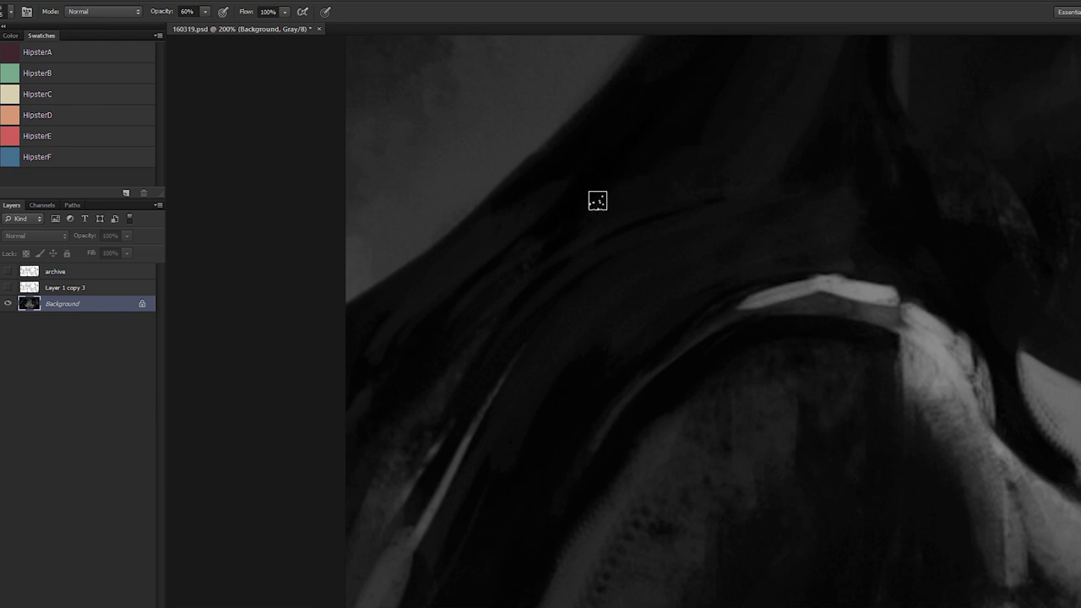
key(])
key(])
key(])
key(])
mouse_move(493, 259)
mouse_down()
mouse_move(379, 372)
mouse_move(356, 419)
mouse_up()
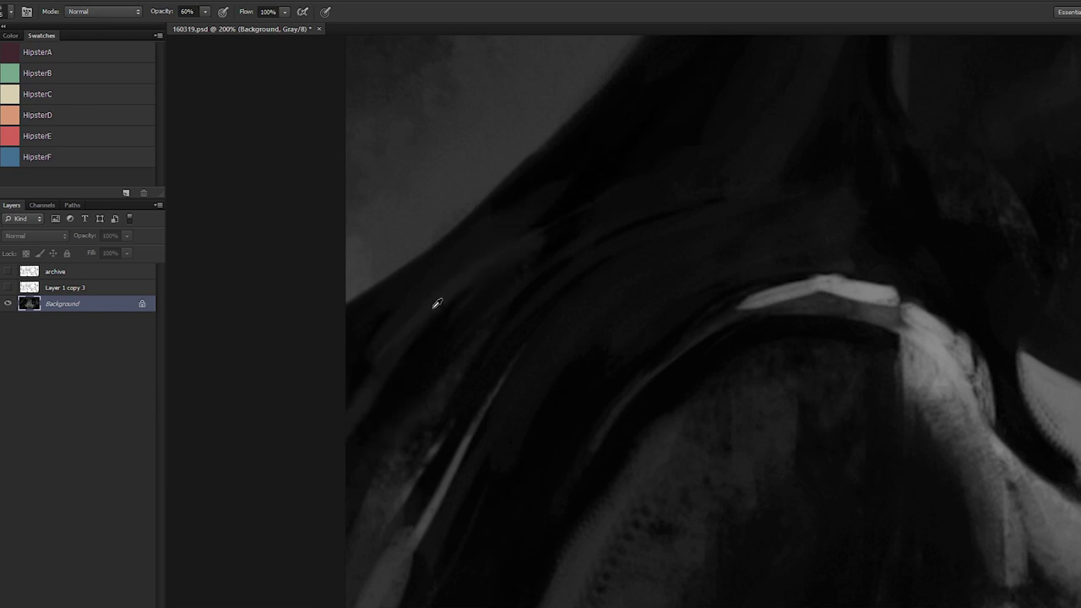
alt+click(429, 329)
Step: Open the Liquify filter on the whole painting and push Batman's eye toward the nose with a brush size of 200
key(ctrl+minus)
key(ctrl+minus)
key(ctrl+minus)
key(ctrl+minus)
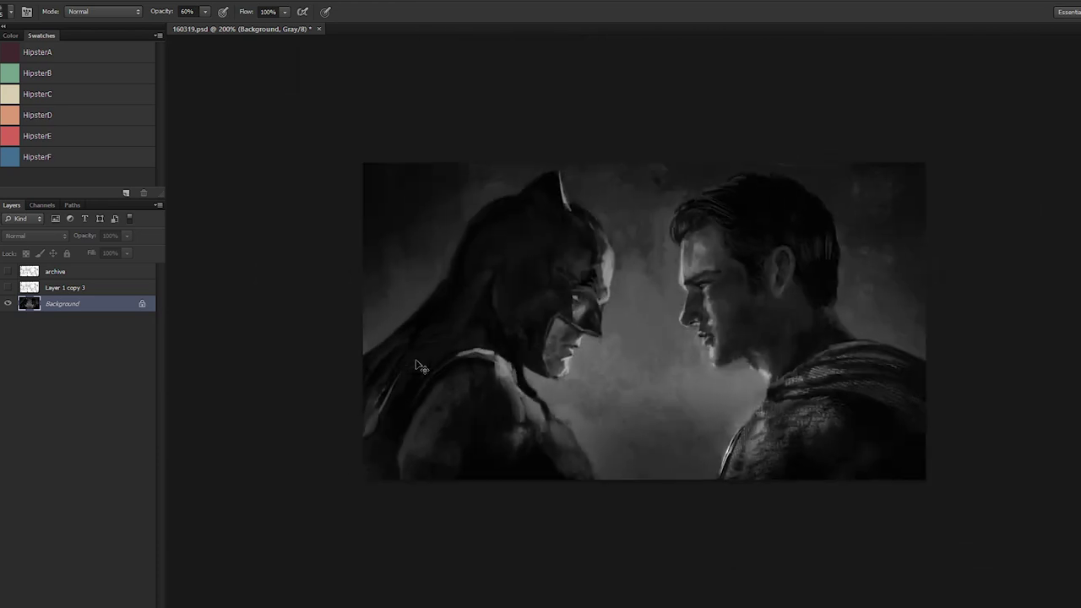
click(487, 397)
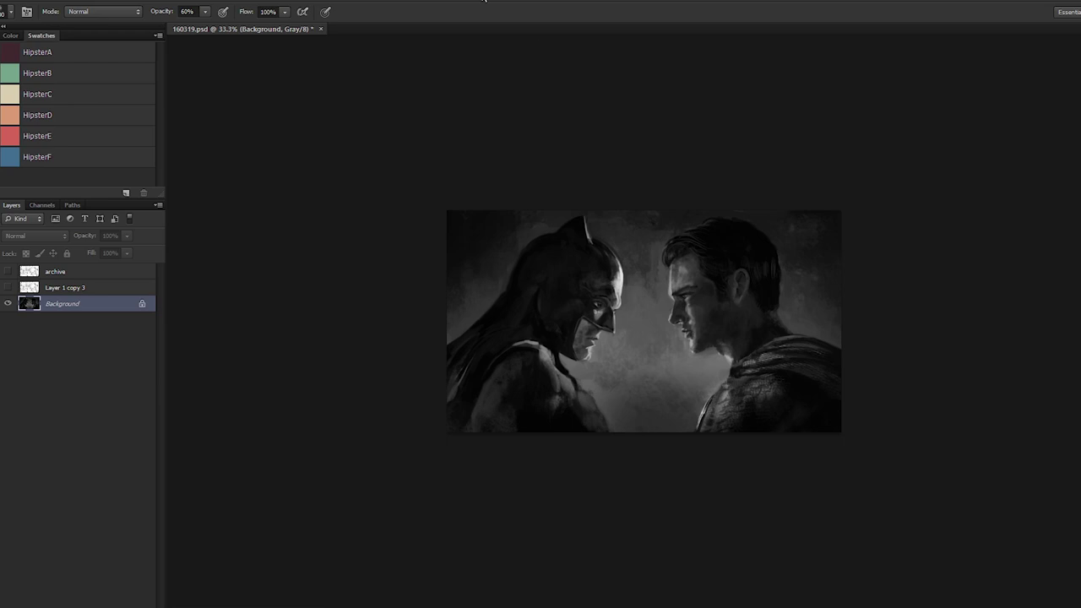
key(ctrl+shift+x)
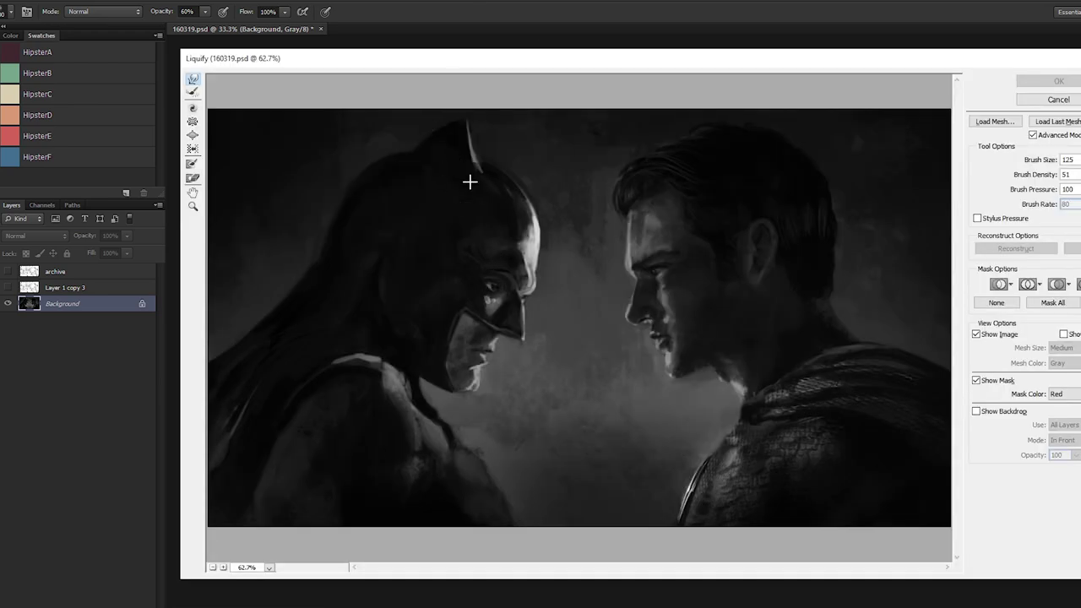
key(bracketright)
key(bracketleft)
key(bracketright)
key(bracketright)
key(bracketright)
key(bracketright)
key(bracketright)
drag(494, 287, 497, 284)
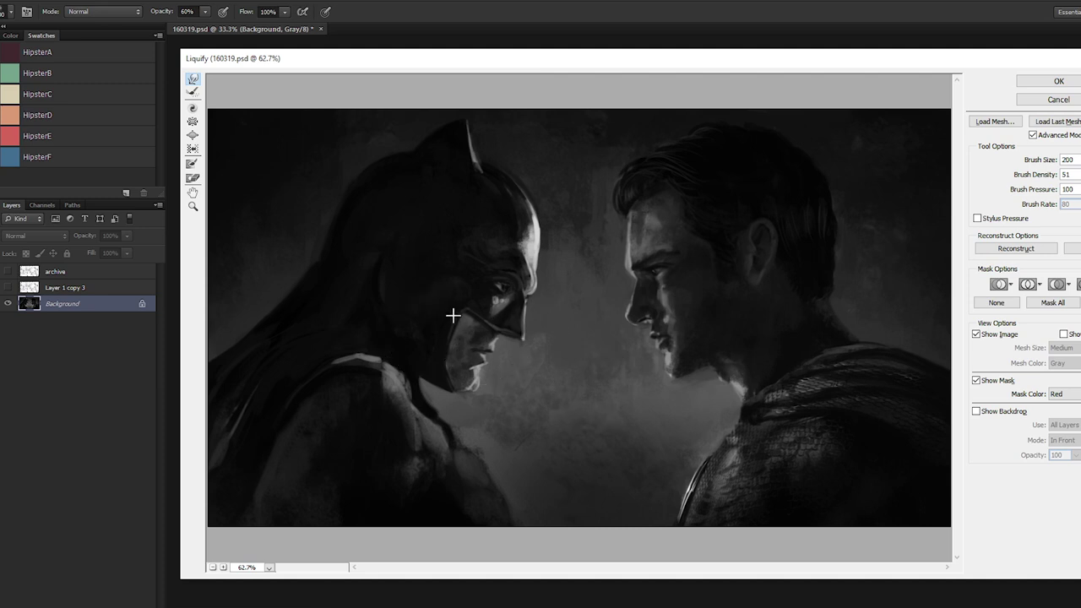
Step: Push the upper corner of the mask's cheek opening upward, using Liquify brush sizes of 125 and 175
key(bracketleft)
key(bracketleft)
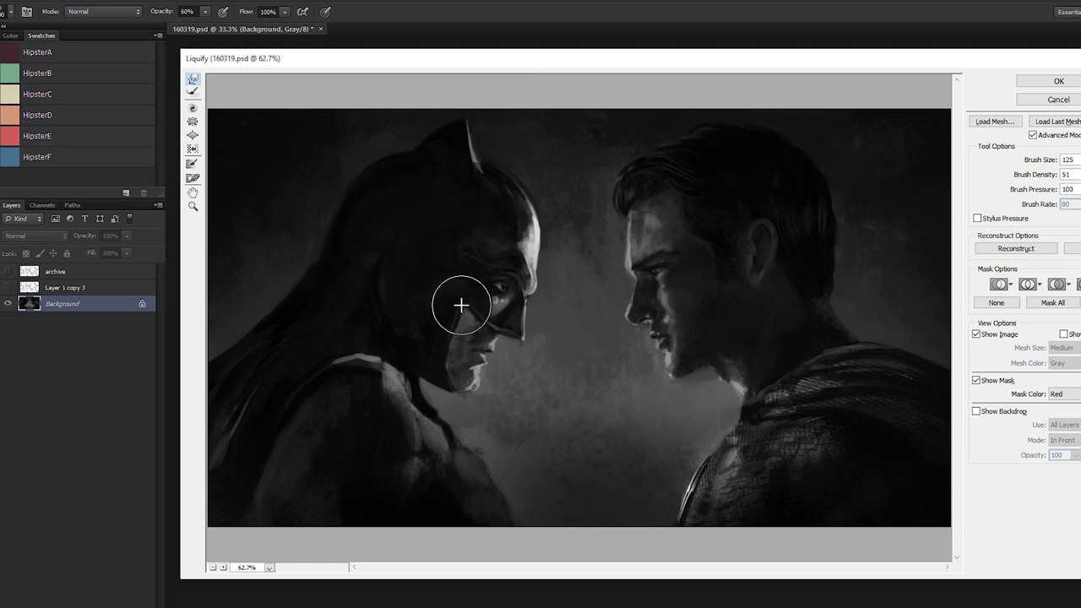
key(bracketright)
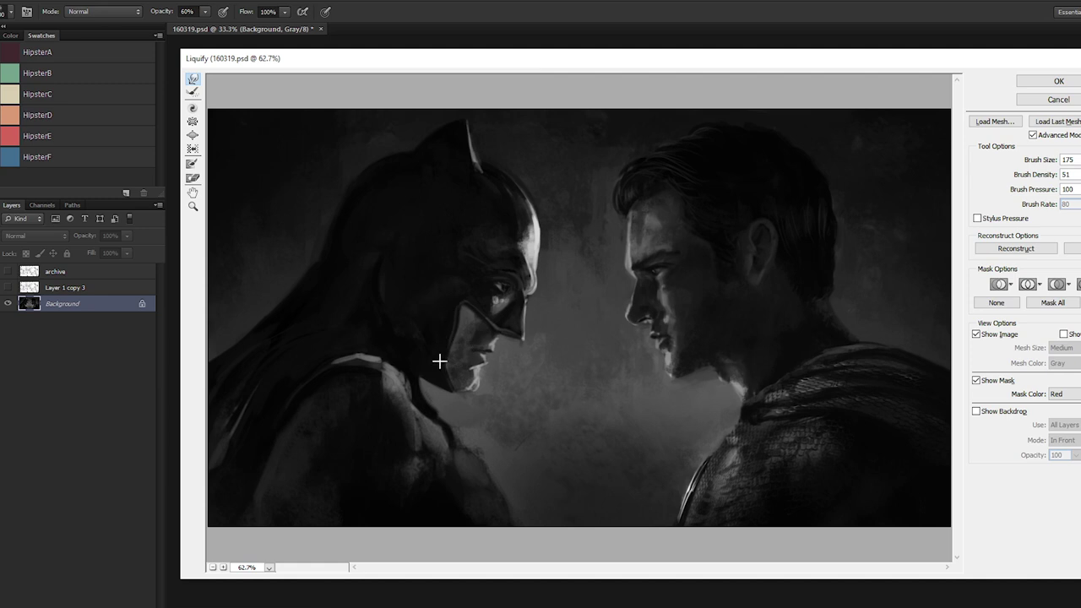
Step: Nudge the cowl's ear forward with a Liquify brush size of 600, apply the filter and compare before and after
key(bracketright)
key(bracketright)
key(bracketright)
key(bracketleft)
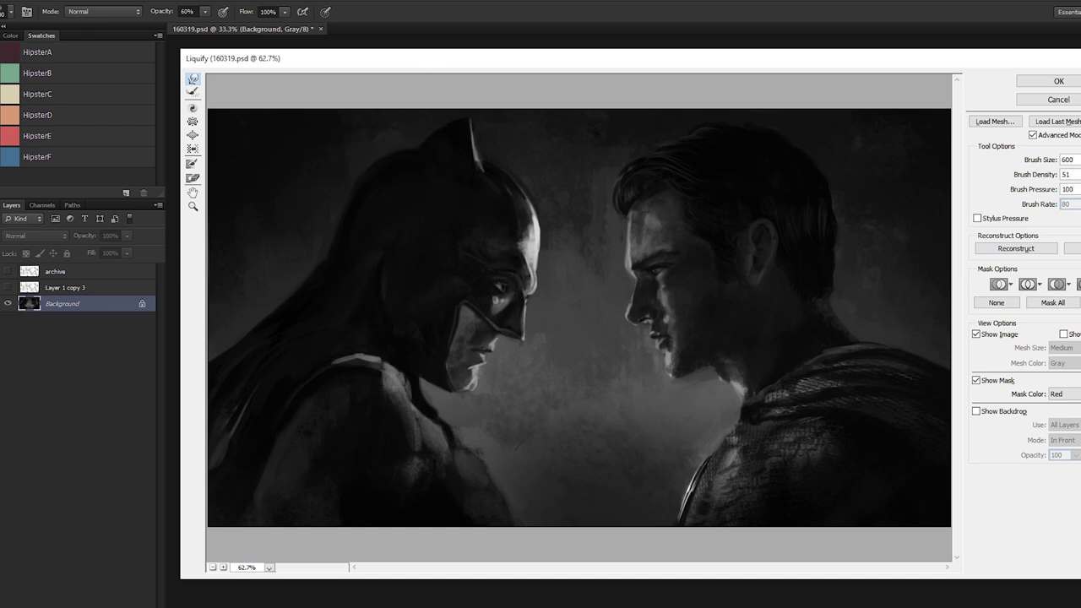
key(Return)
key(ctrl+z)
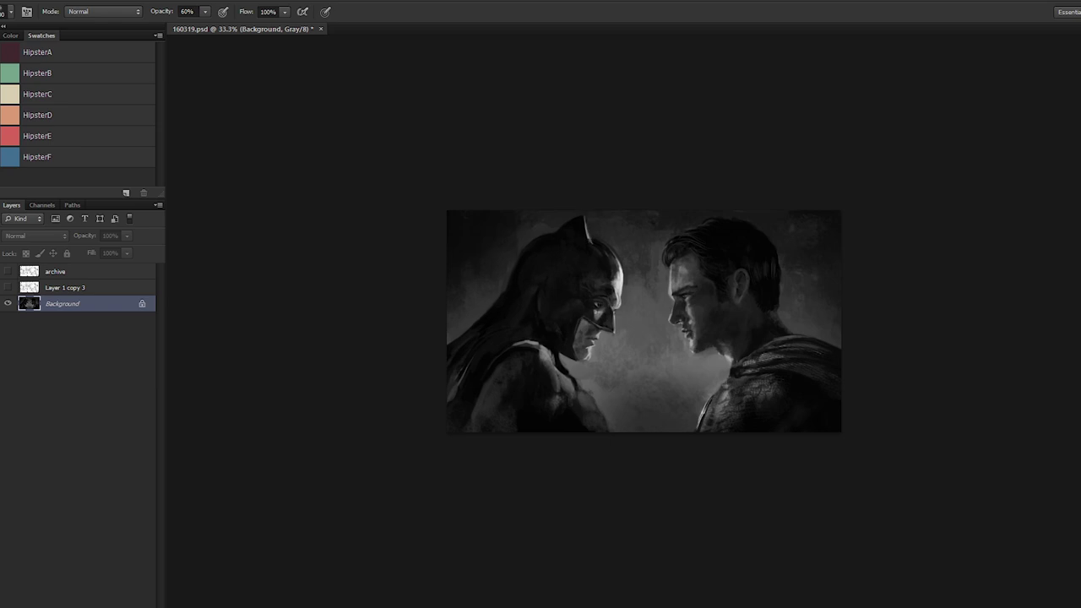
key(ctrl+z)
Step: Paint over the light rim behind Batman's cheek opening with the sampled dark cowl tone, using a smaller brush at 80% opacity
key(ctrl+plus)
key(ctrl+plus)
key(ctrl+plus)
key(ctrl+plus)
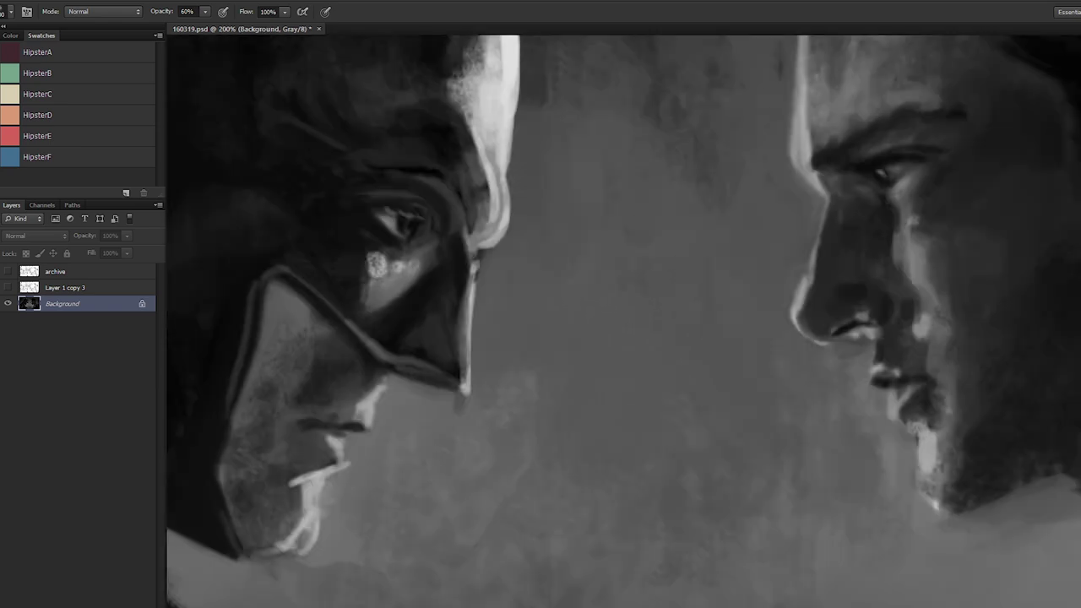
drag(412, 376, 577, 333)
key(bracketleft)
key(bracketleft)
key(bracketleft)
key(bracketleft)
key(bracketleft)
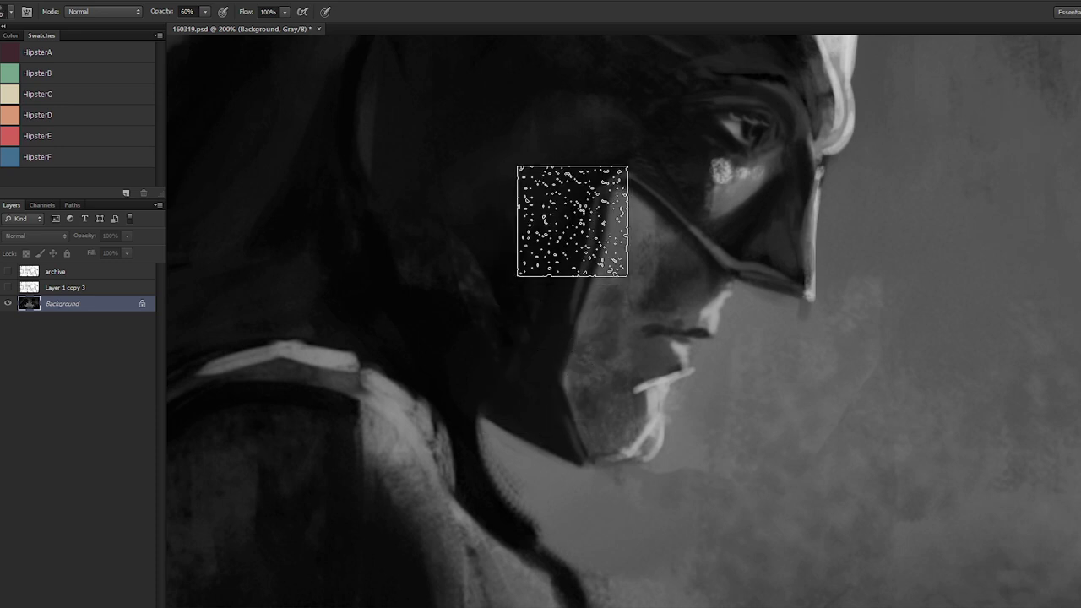
alt+click(566, 199)
key(bracketleft)
key(bracketleft)
key(bracketleft)
key(bracketleft)
key(bracketleft)
key(8)
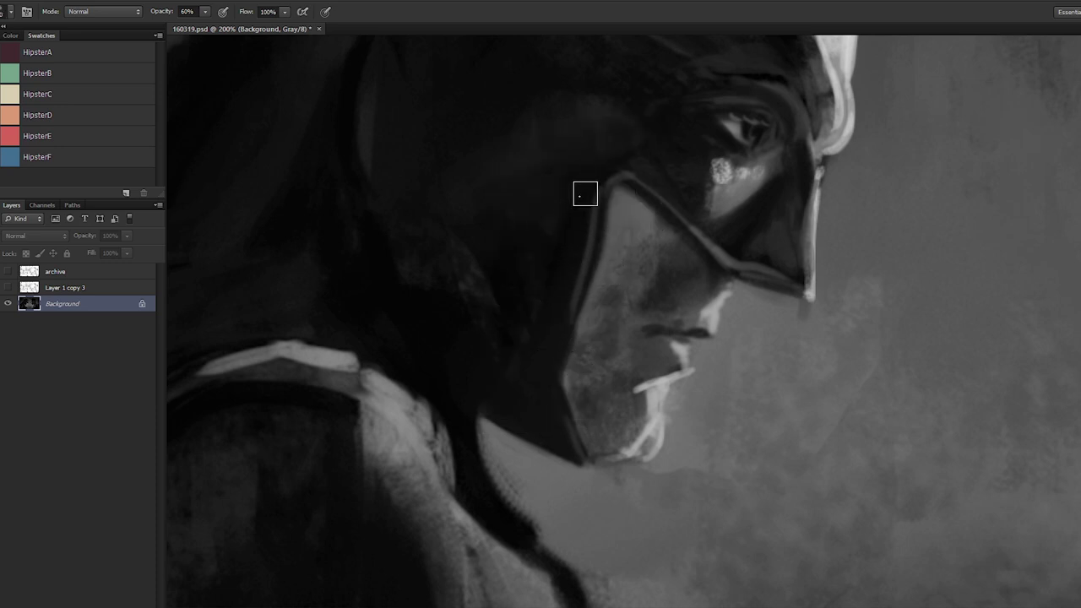
Step: Redefine the rear edge of Batman's exposed cheek with sampled greys and blend the cheek shading at 30% brush opacity
alt+click(620, 217)
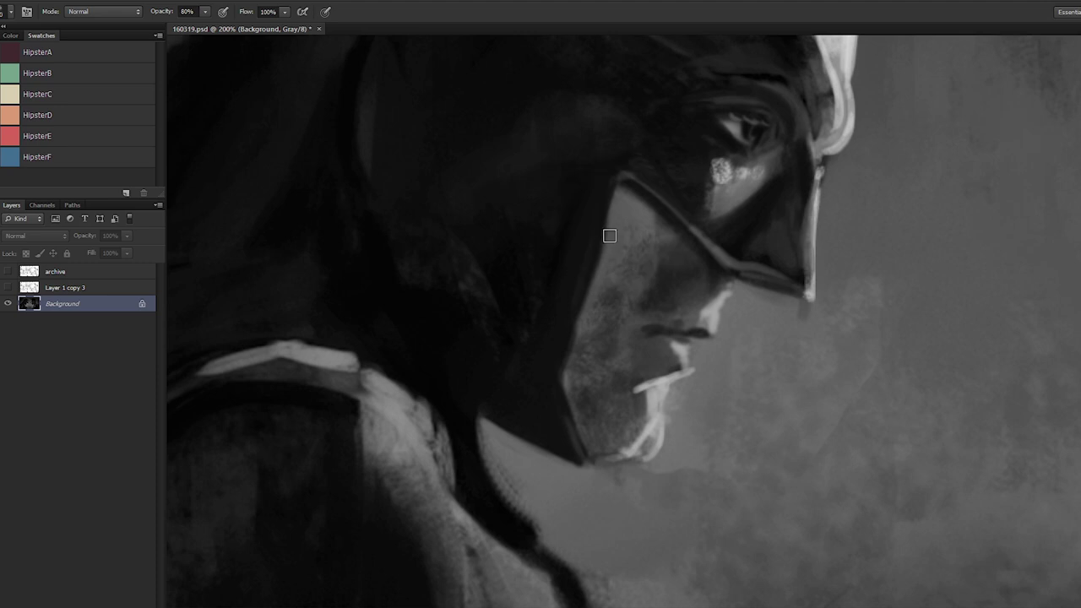
drag(614, 211, 582, 325)
key(3)
drag(607, 246, 562, 389)
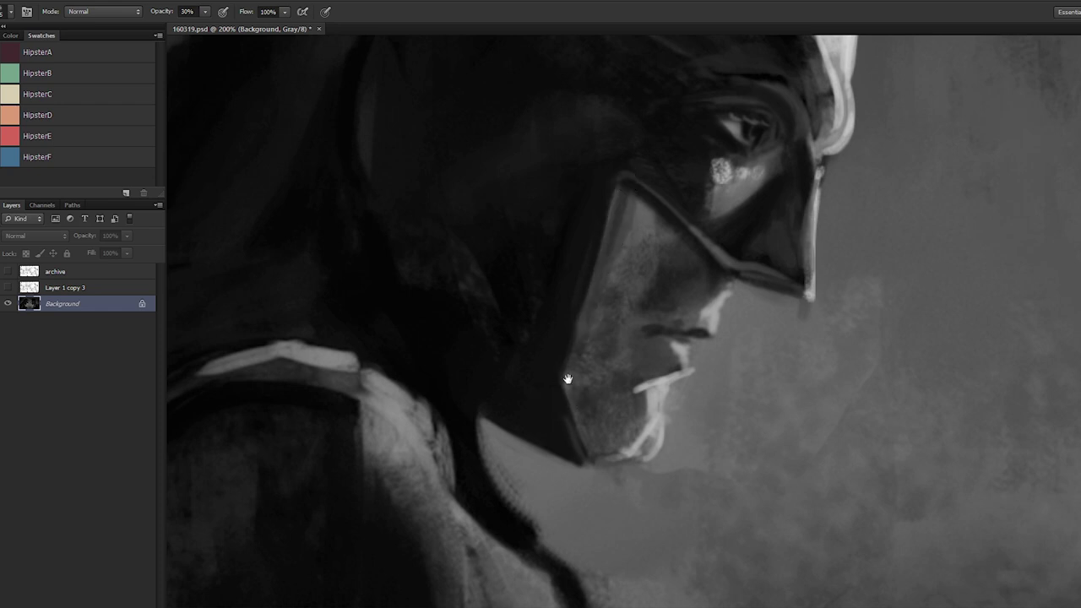
drag(666, 288, 521, 369)
alt+click(494, 293)
mouse_move(476, 286)
mouse_down()
mouse_move(464, 336)
mouse_move(529, 271)
mouse_up()
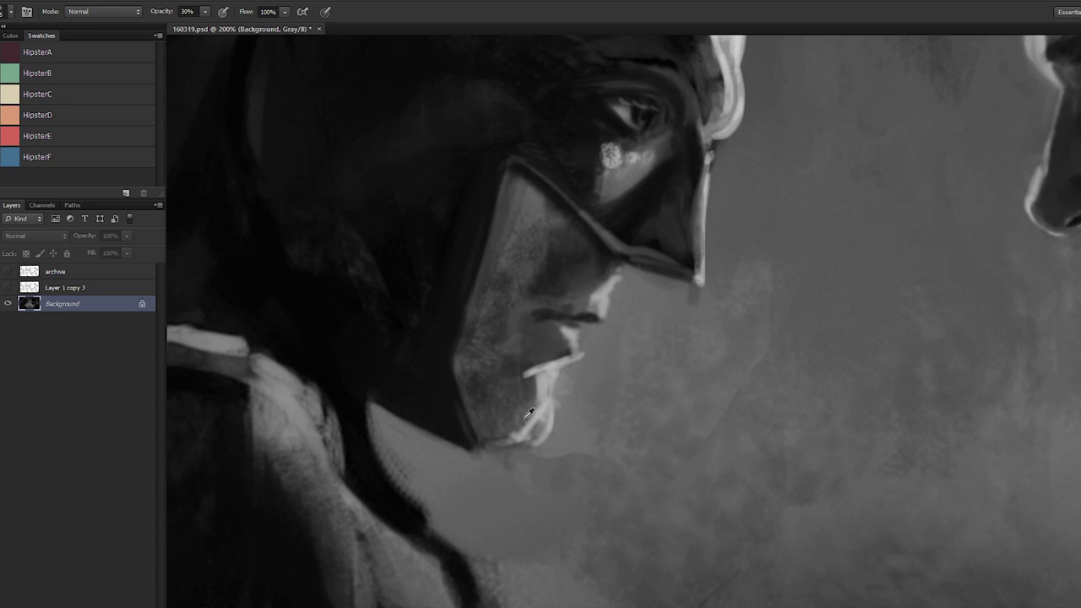
Step: Sharpen the mask's jaw corner and clean up the tip of the mask's nose with sampled tones at 100% brush opacity
key(0)
drag(463, 447, 504, 449)
drag(599, 261, 561, 349)
alt+click(679, 381)
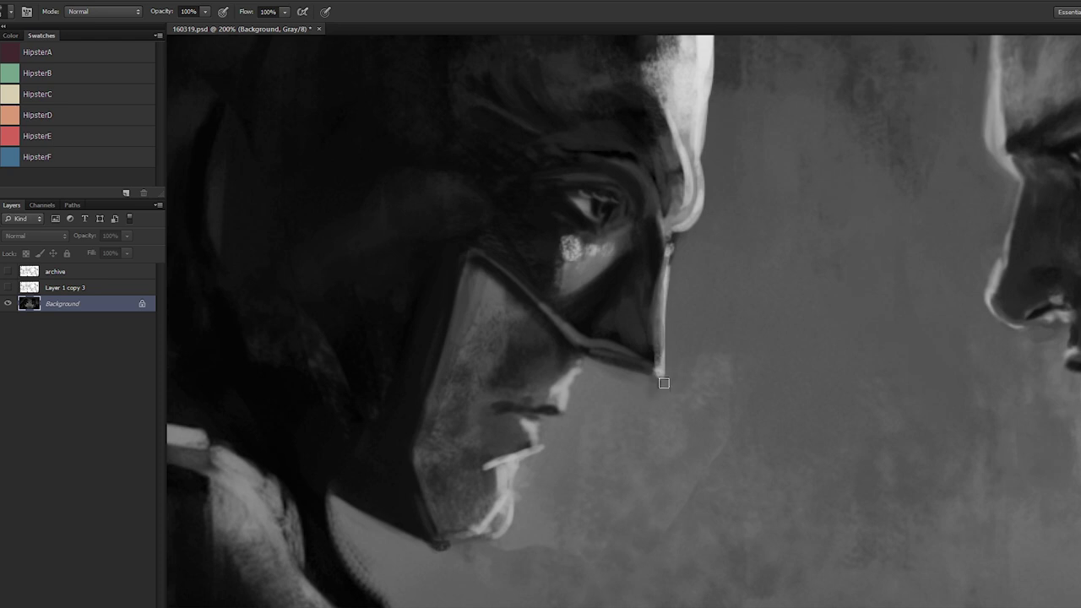
alt+click(639, 337)
alt+click(671, 288)
key(ctrl+minus)
key(ctrl+minus)
key(ctrl+minus)
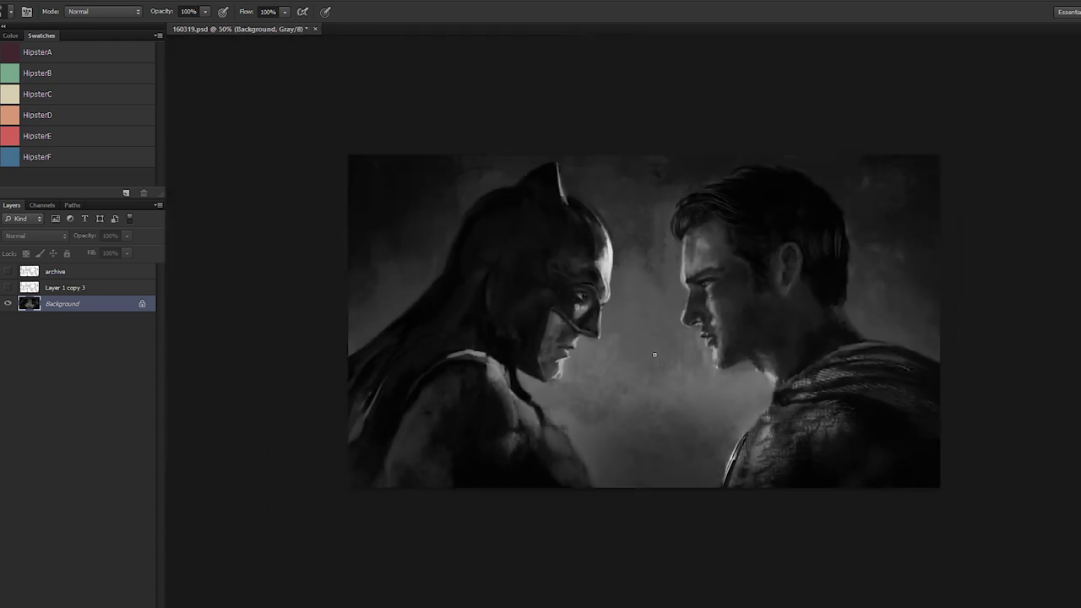
key(ctrl+plus)
key(ctrl+plus)
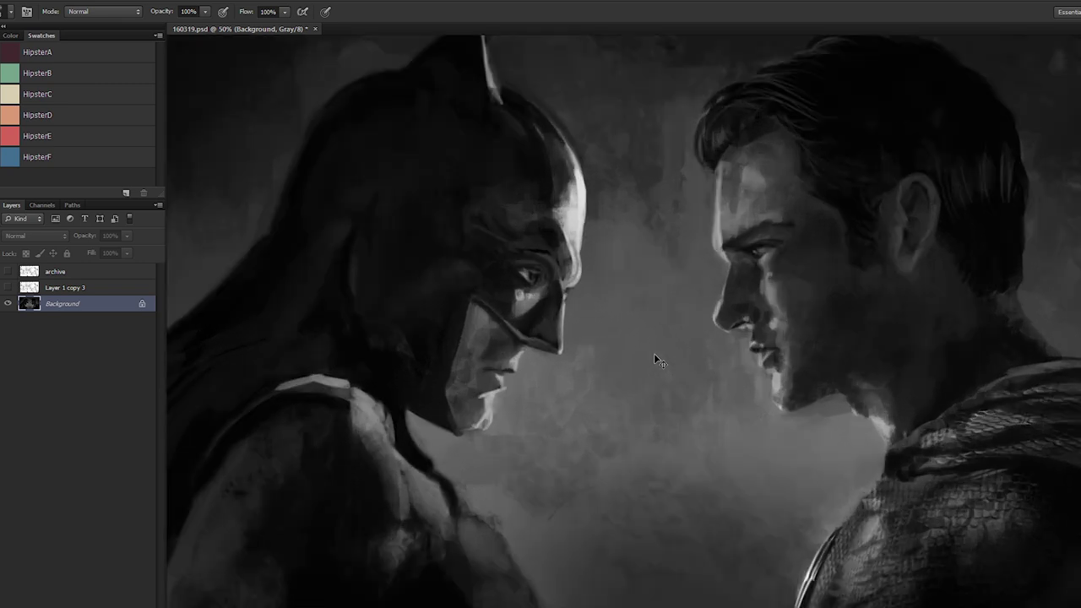
drag(537, 82, 505, 299)
alt+click(550, 439)
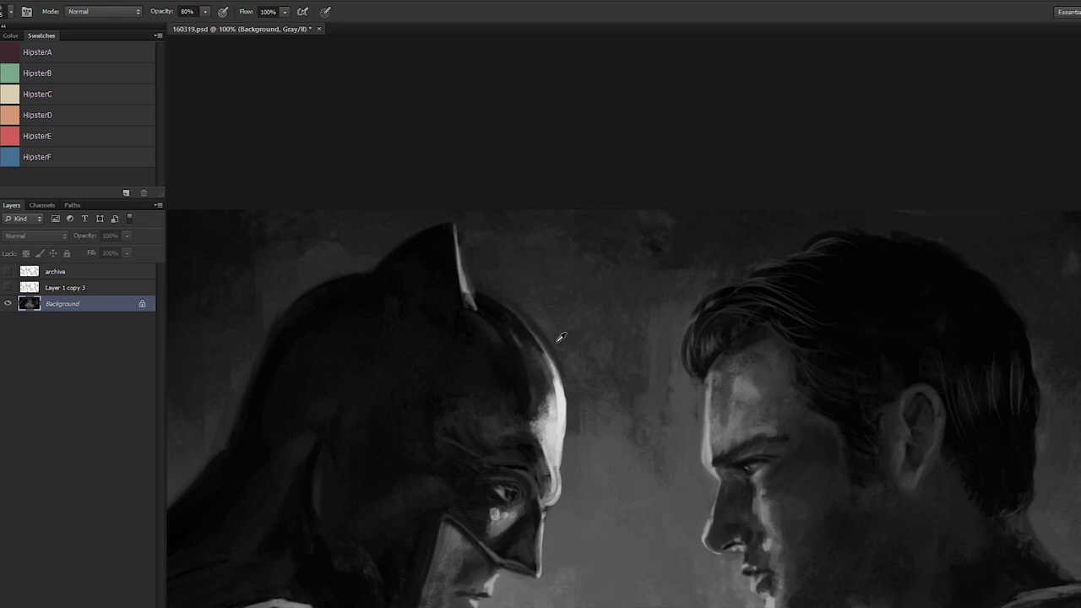
alt+click(574, 418)
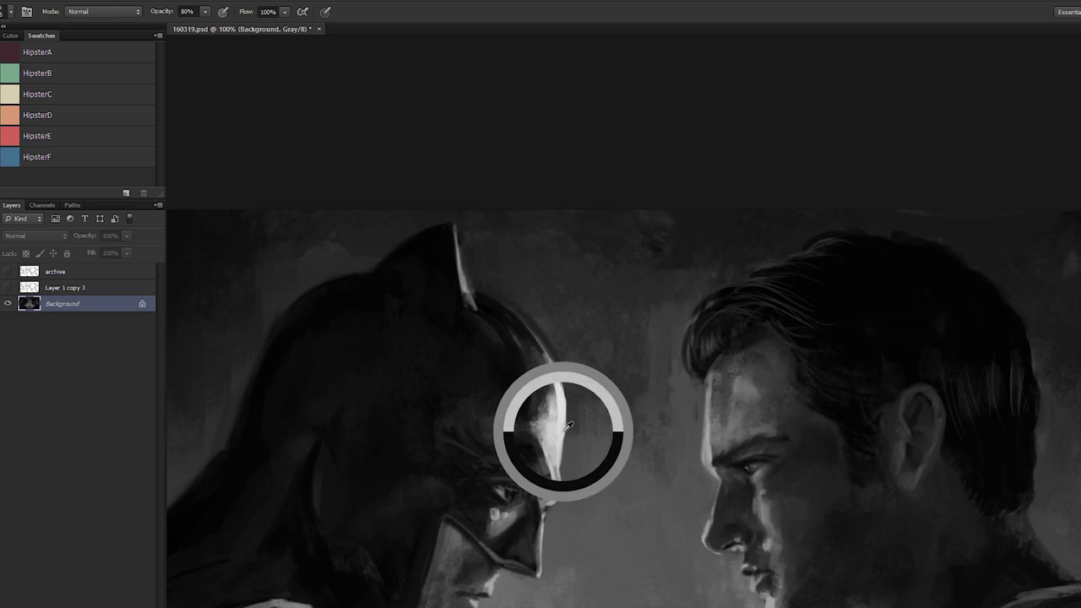
mouse_move(479, 305)
mouse_down()
mouse_move(541, 361)
mouse_move(530, 341)
mouse_up()
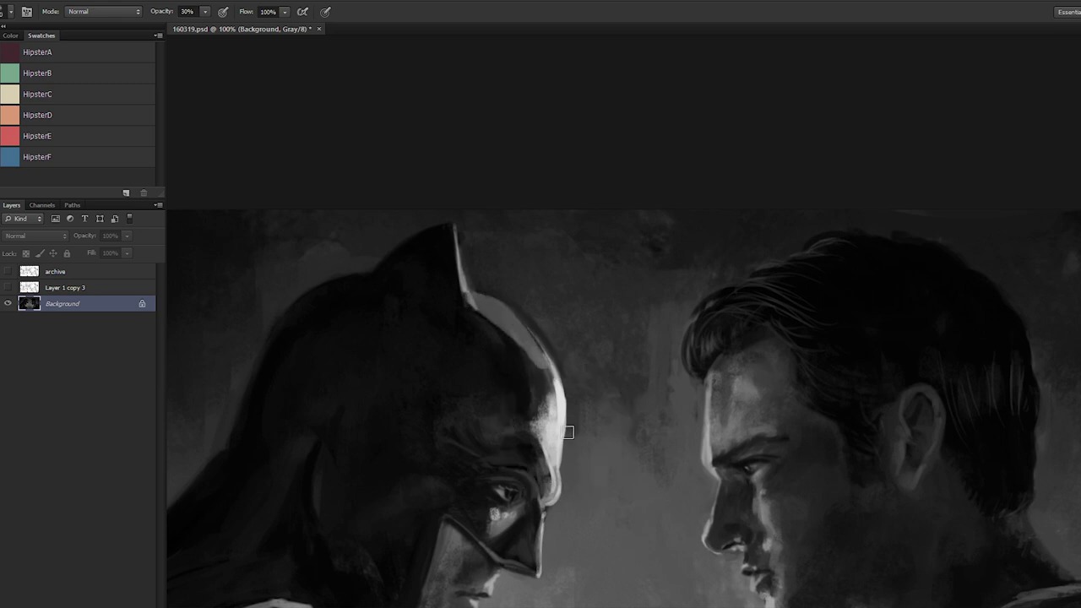
key(ctrl+alt+z)
key(ctrl+alt+z)
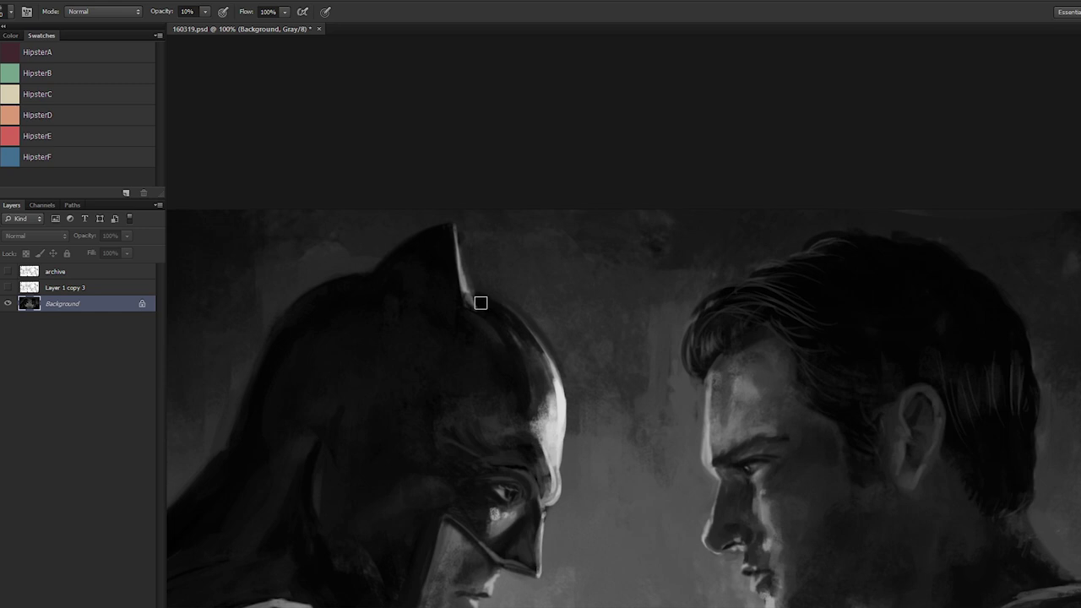
Step: Brush a faint light rim along the top front of the cowl, just ahead of the ear, at 10% opacity
drag(480, 302, 534, 346)
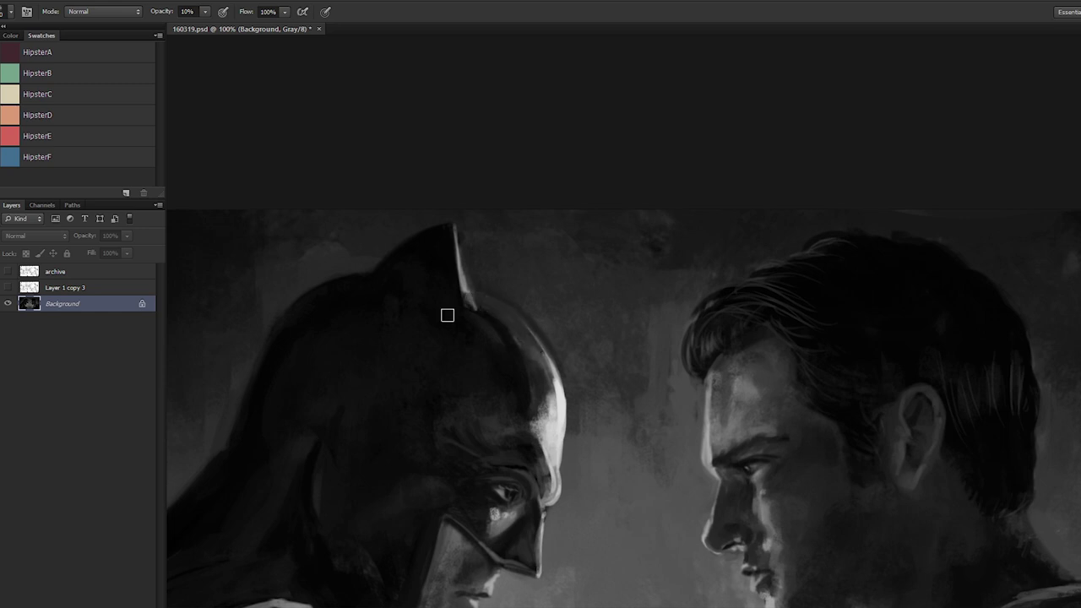
key(ctrl+minus)
key(ctrl+minus)
key(ctrl+minus)
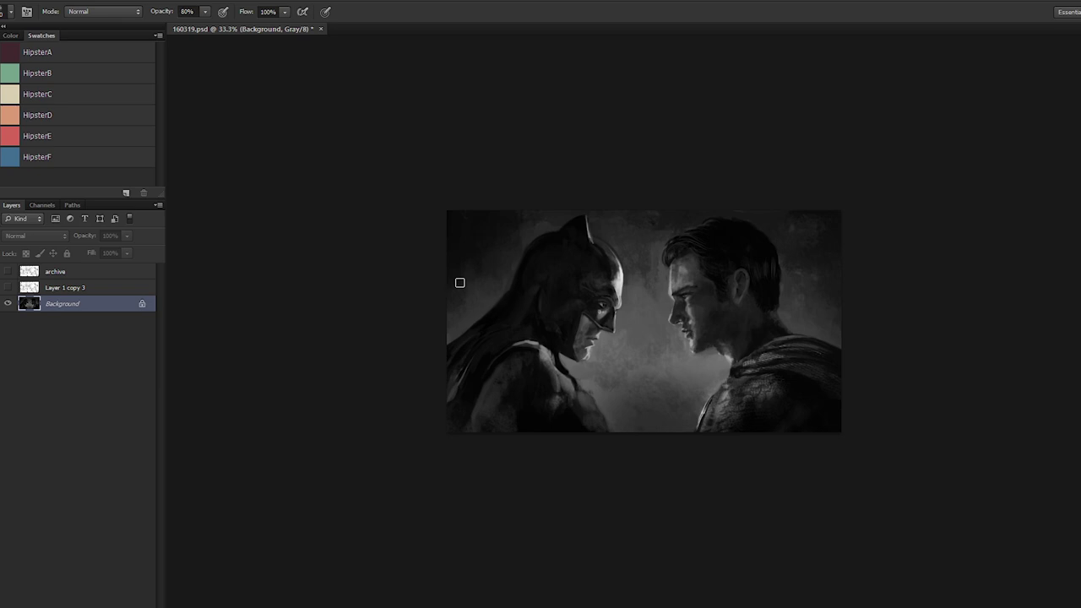
alt+click(698, 371)
alt+click(617, 274)
drag(470, 212, 521, 285)
drag(475, 257, 526, 303)
drag(526, 303, 515, 234)
key(ctrl+alt+z)
key(ctrl+alt+z)
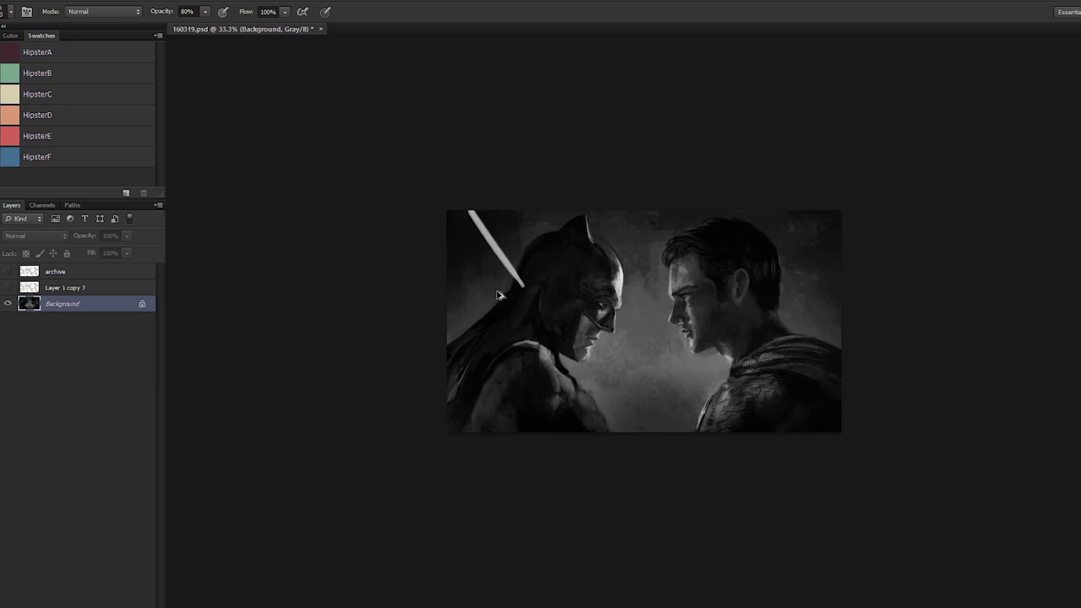
key(ctrl+alt+z)
Step: Shade the back edge of Batman's cowl with sampled greys to soften its transition into the background
click(527, 260)
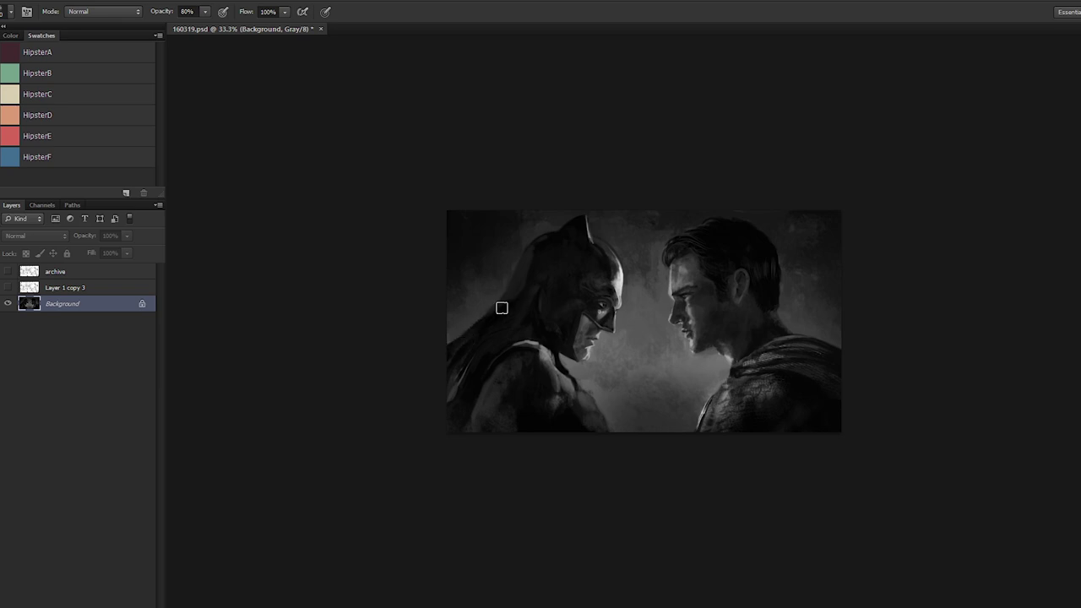
alt+click(524, 269)
alt+click(513, 281)
key(ctrl+plus)
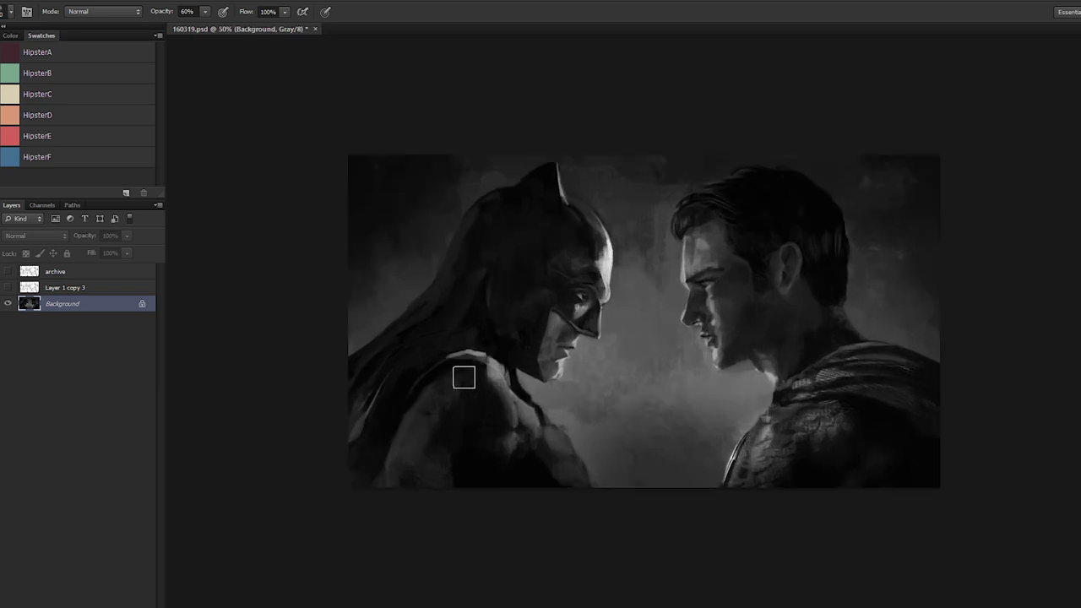
key(ctrl+plus)
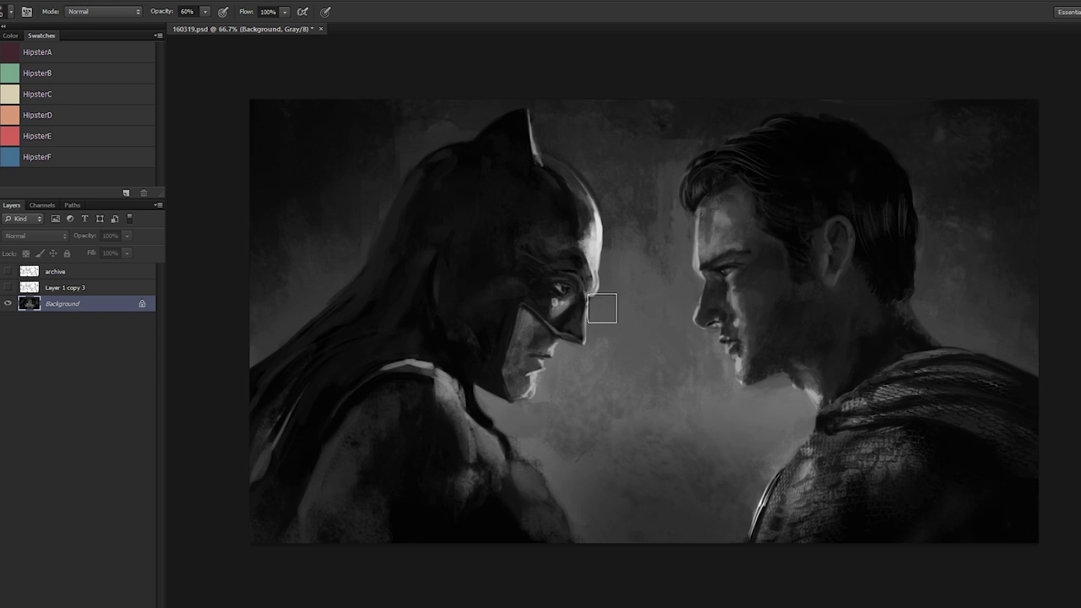
Step: Extend the bright rim over Batman's shoulder backward in a smooth tapering curve, using the sampled highlight at 80% brush opacity
key(ctrl+plus)
drag(388, 255, 611, 144)
drag(497, 217, 472, 240)
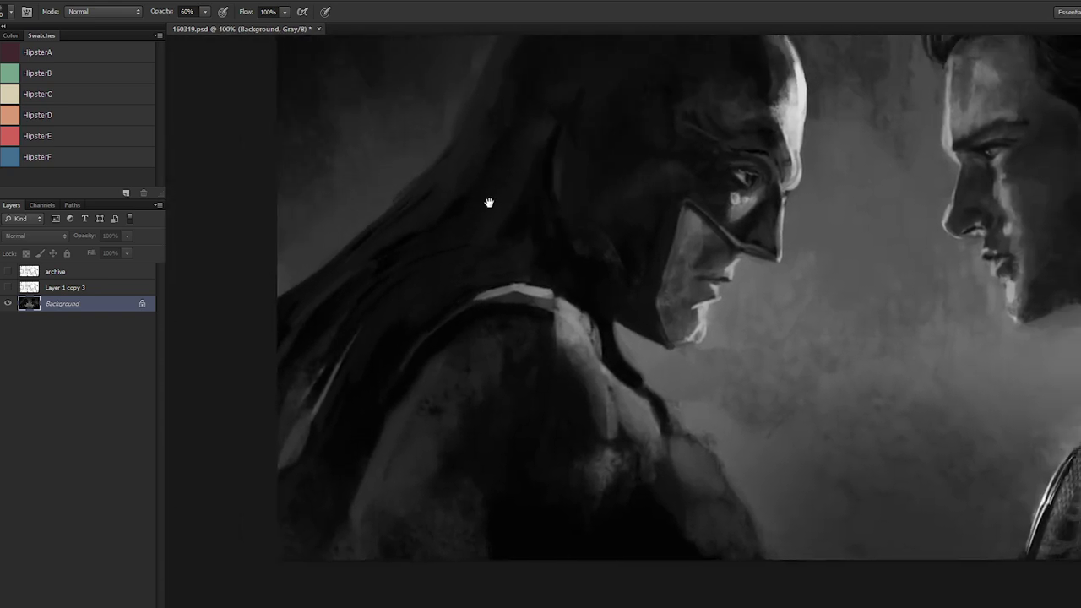
alt+click(524, 285)
key(8)
alt+click(543, 296)
alt+click(503, 288)
mouse_move(464, 306)
mouse_down()
mouse_move(482, 299)
mouse_move(439, 328)
mouse_up()
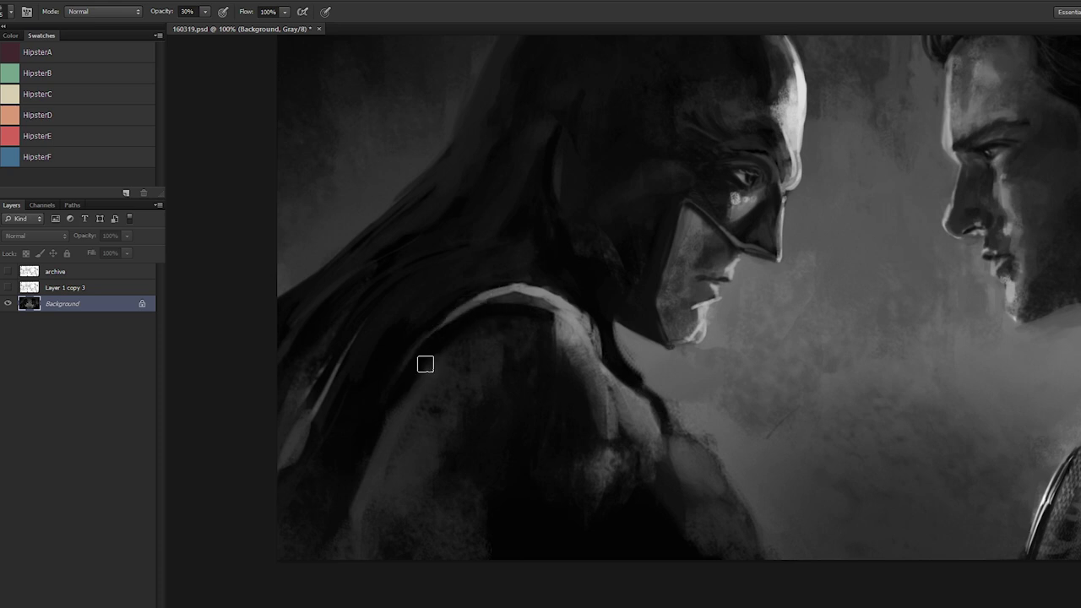
Step: Paint soft grey folds down the cape behind Batman's shoulder at 30% brush opacity
alt+click(455, 304)
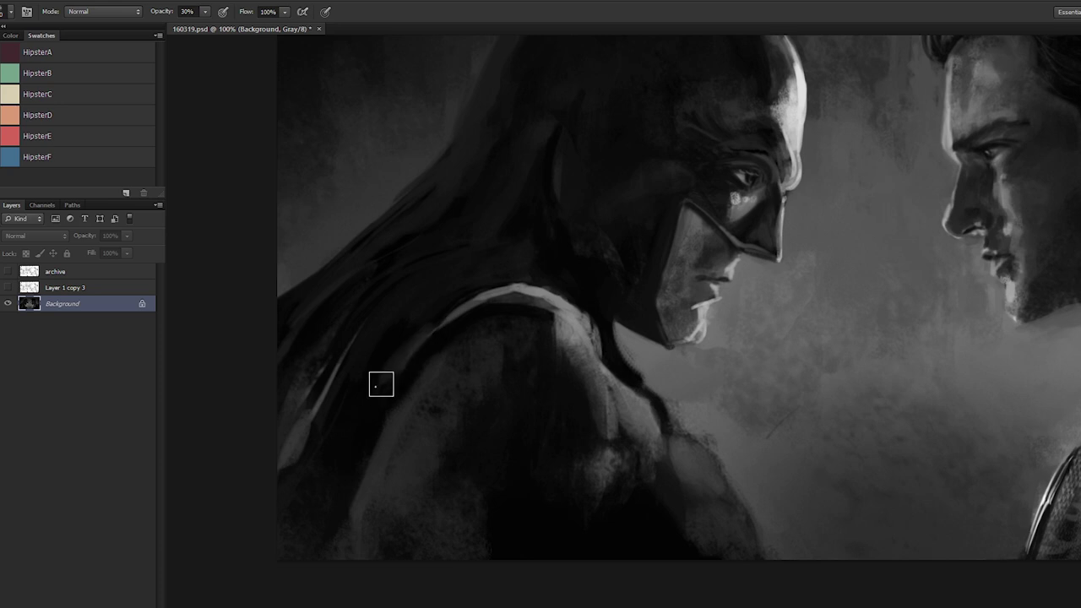
drag(370, 394, 335, 450)
drag(372, 370, 333, 447)
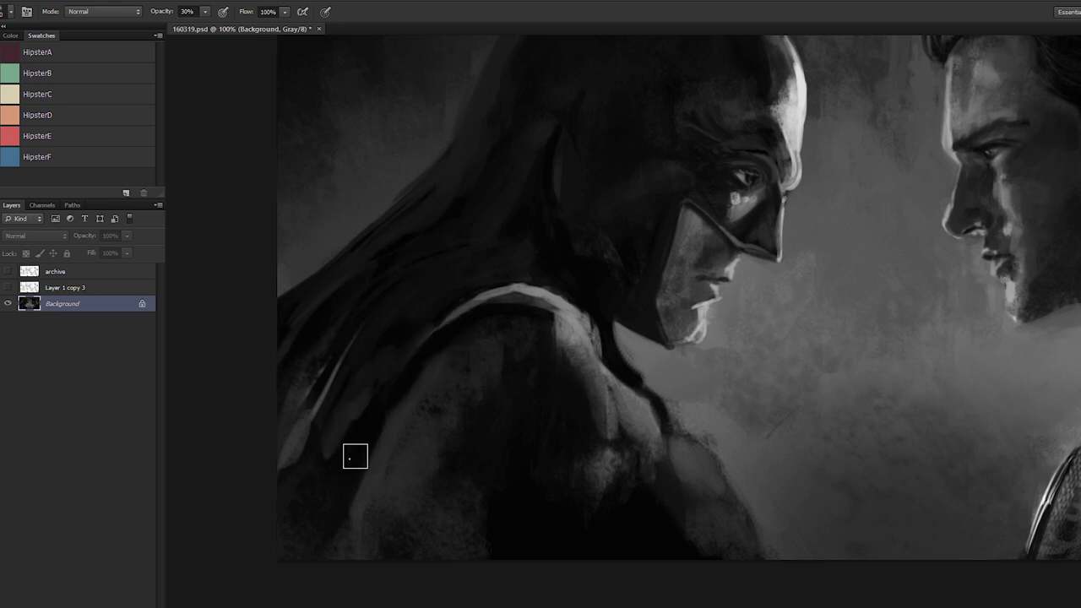
alt+click(416, 319)
drag(335, 384, 332, 432)
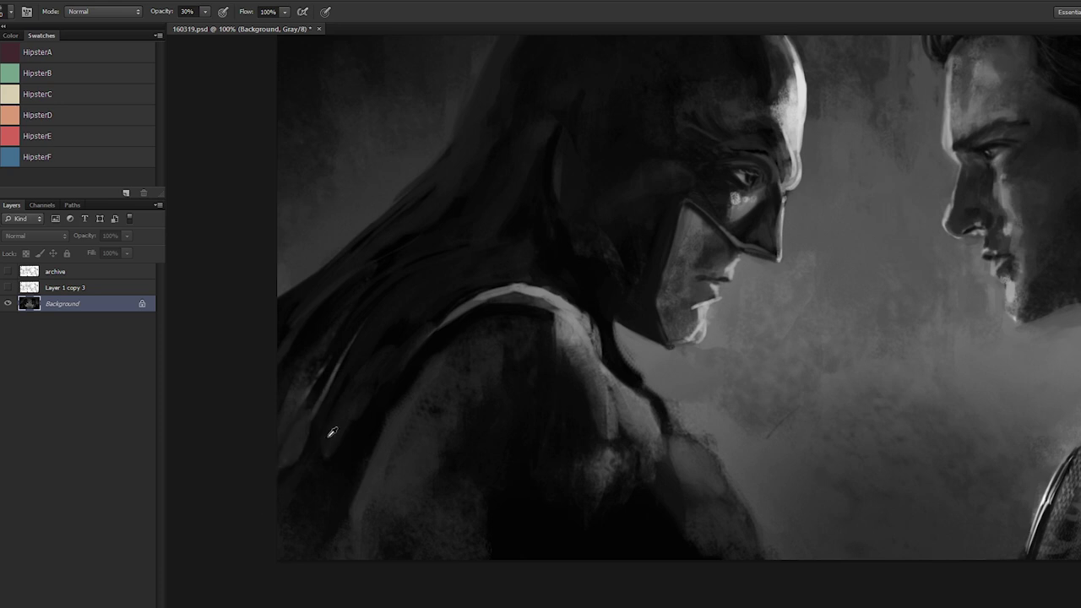
Step: Brush a grey band along the cape edge behind Batman's upper arm, sampling nearby tones at 60% brush opacity
alt+click(461, 314)
alt+click(471, 317)
key(6)
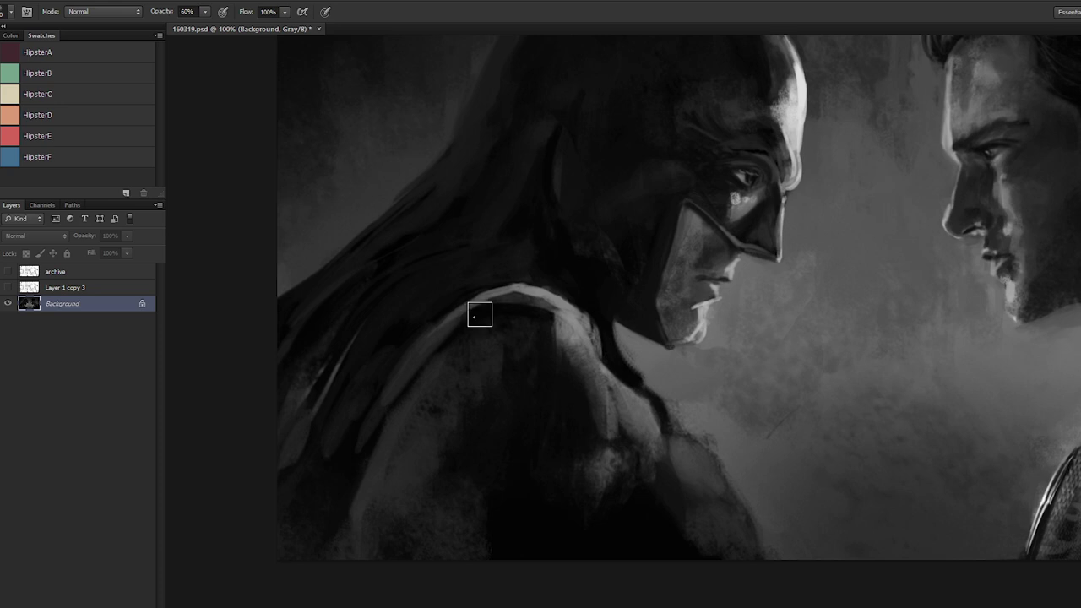
alt+click(420, 363)
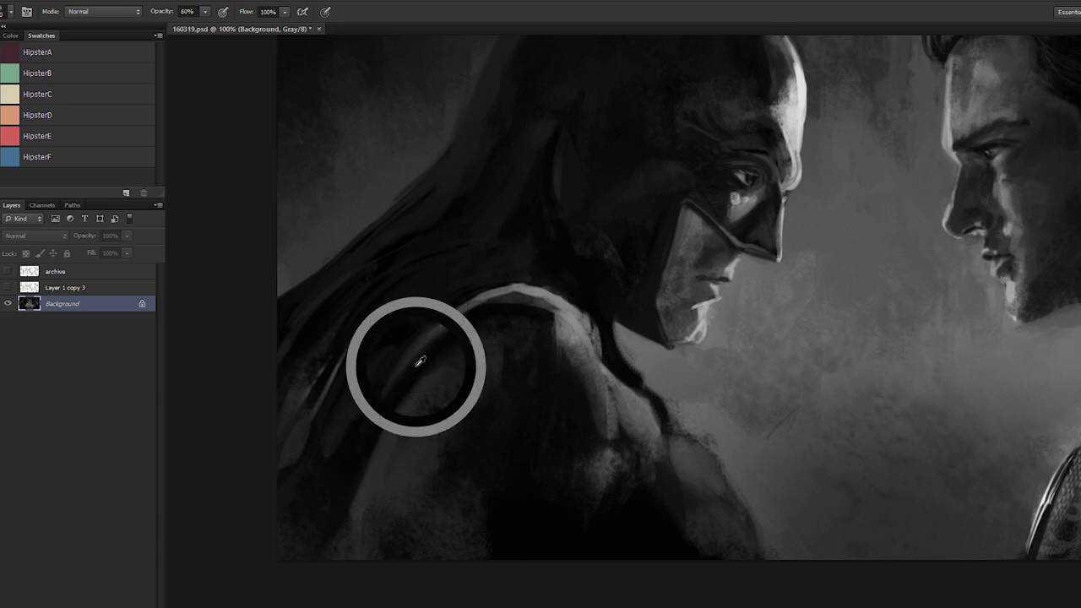
drag(492, 372, 399, 422)
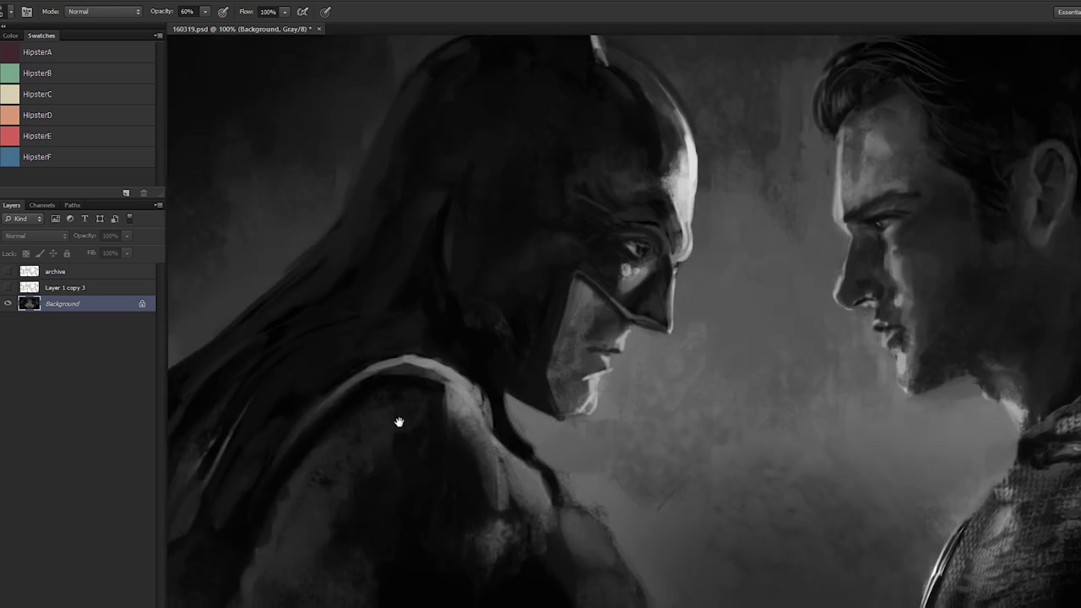
Step: Brush light grey folds over the cape on Batman's shoulder up toward the neck, building them up at 10% opacity
alt+click(433, 363)
alt+click(432, 353)
drag(415, 377, 376, 359)
key(1)
mouse_move(345, 368)
mouse_down()
mouse_move(431, 376)
mouse_move(350, 366)
mouse_move(383, 380)
mouse_move(320, 388)
mouse_move(408, 364)
mouse_move(288, 364)
mouse_move(356, 324)
mouse_move(382, 276)
mouse_up()
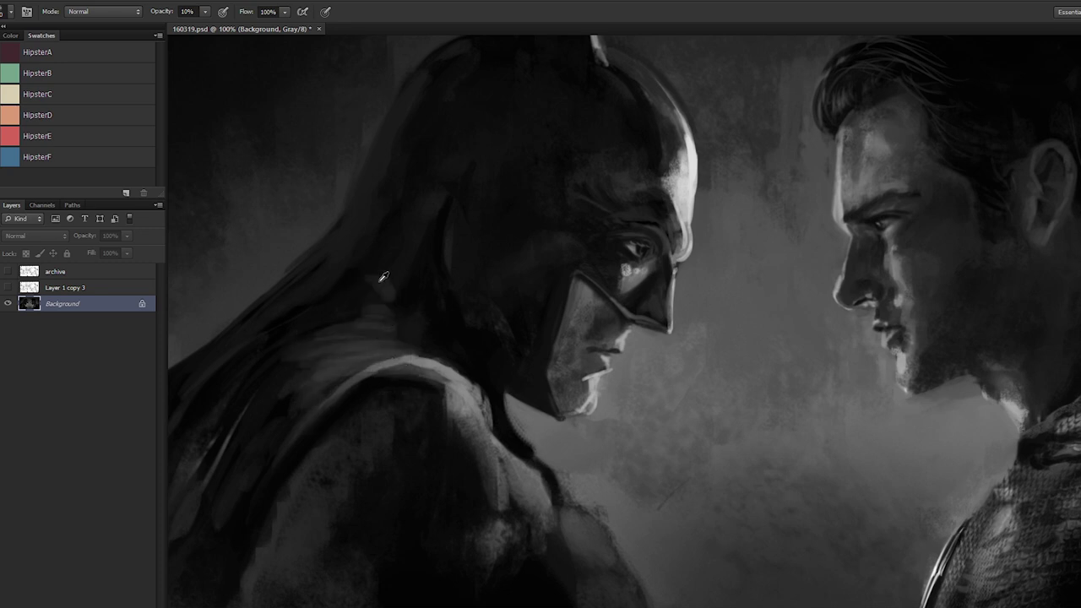
Step: Refine the shoulder folds and the shadow beneath the cowl with sampled cape tones at 60% brush opacity
alt+click(374, 285)
alt+click(304, 358)
key(6)
drag(338, 374, 314, 405)
alt+click(337, 349)
mouse_move(304, 341)
mouse_down()
mouse_move(282, 361)
mouse_move(295, 291)
mouse_move(420, 324)
mouse_up()
alt+click(424, 331)
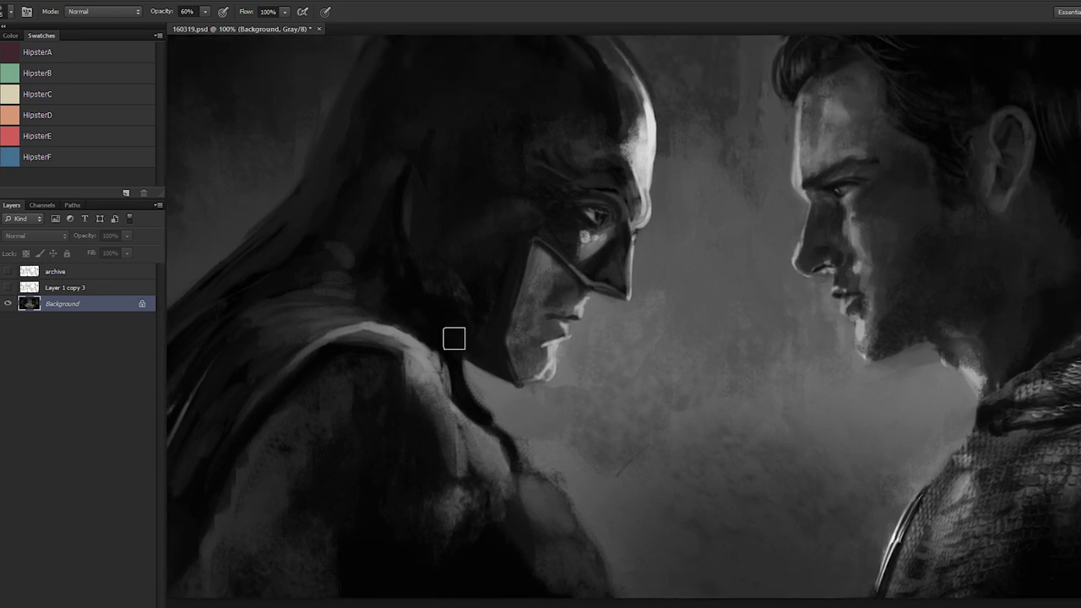
Step: Darken the gap between Batman's collar and chest and clean the underside of the shoulder rim with sampled tones
alt+click(454, 379)
alt+click(473, 386)
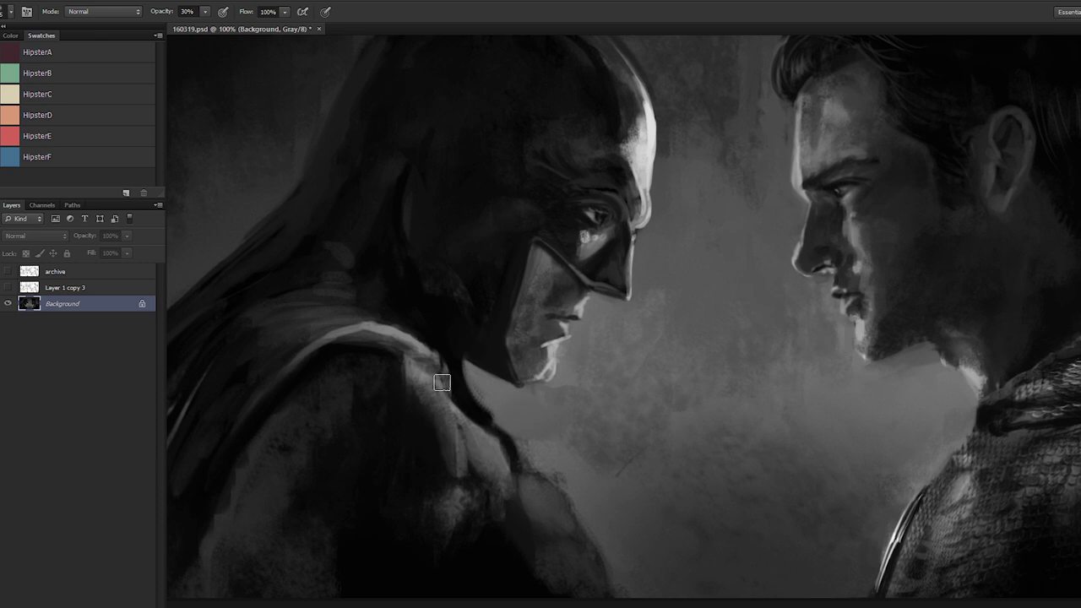
mouse_move(452, 381)
mouse_down()
mouse_move(417, 357)
mouse_move(362, 347)
mouse_up()
alt+click(461, 383)
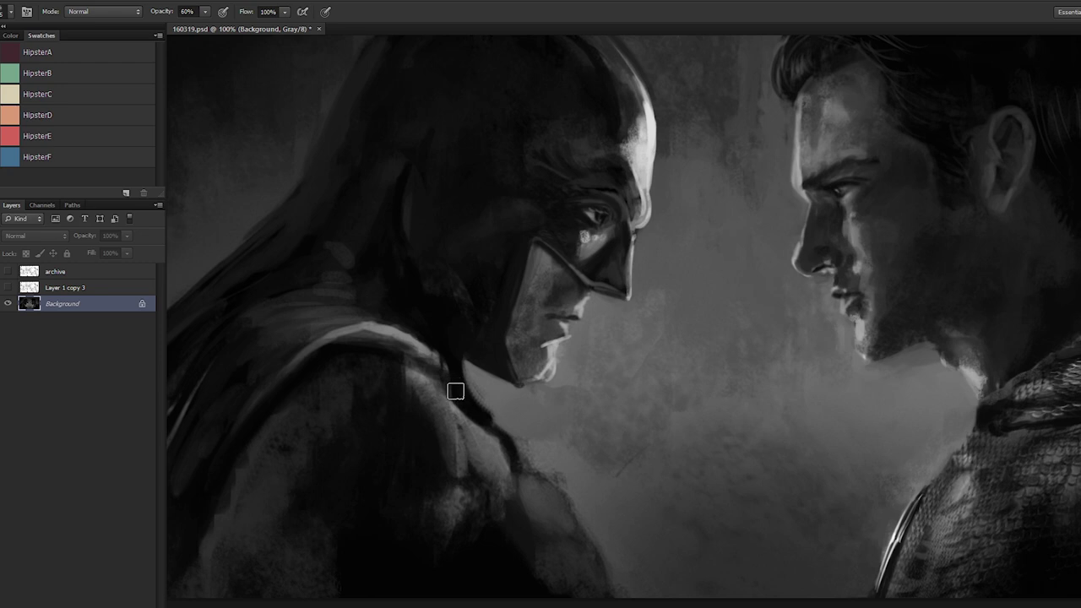
drag(432, 372, 361, 336)
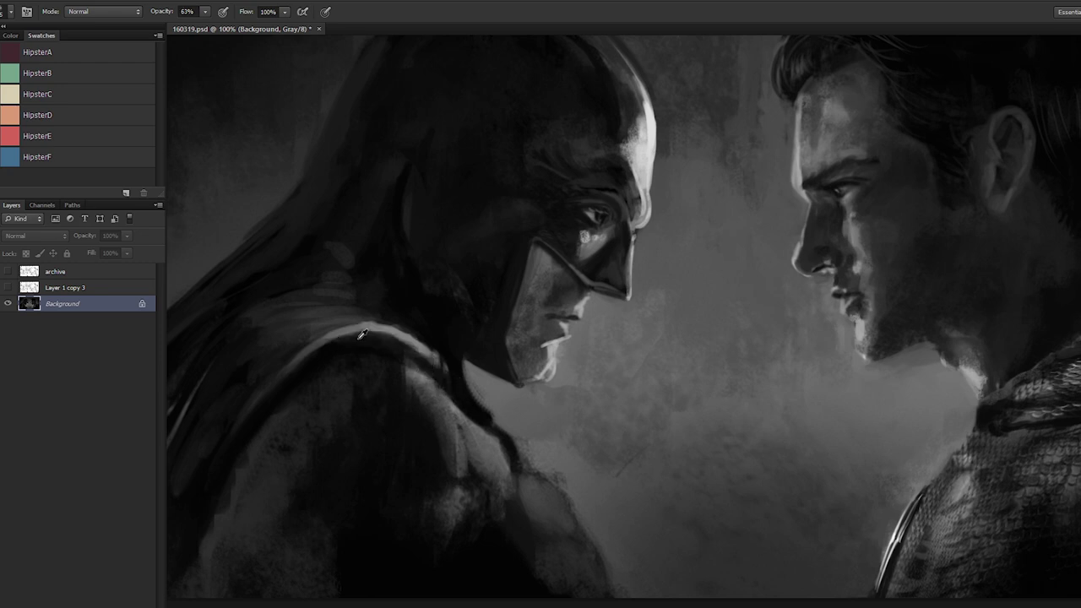
Step: Blend the shoulder rim into the cape at 30% opacity and brighten its highlights with the Dodge tool at 10% exposure
alt+click(356, 317)
alt+click(358, 319)
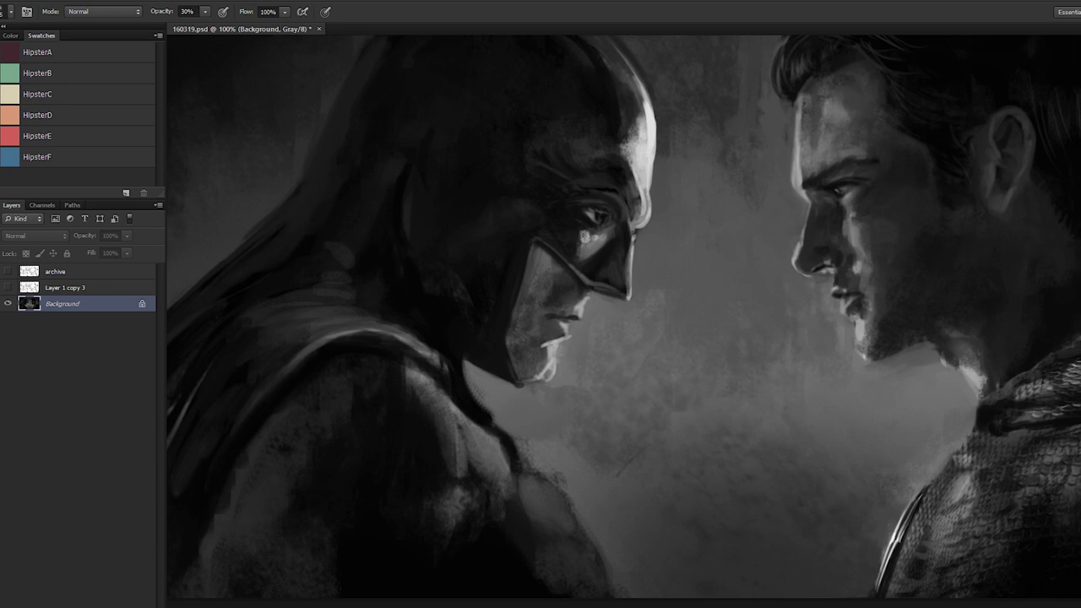
key(o)
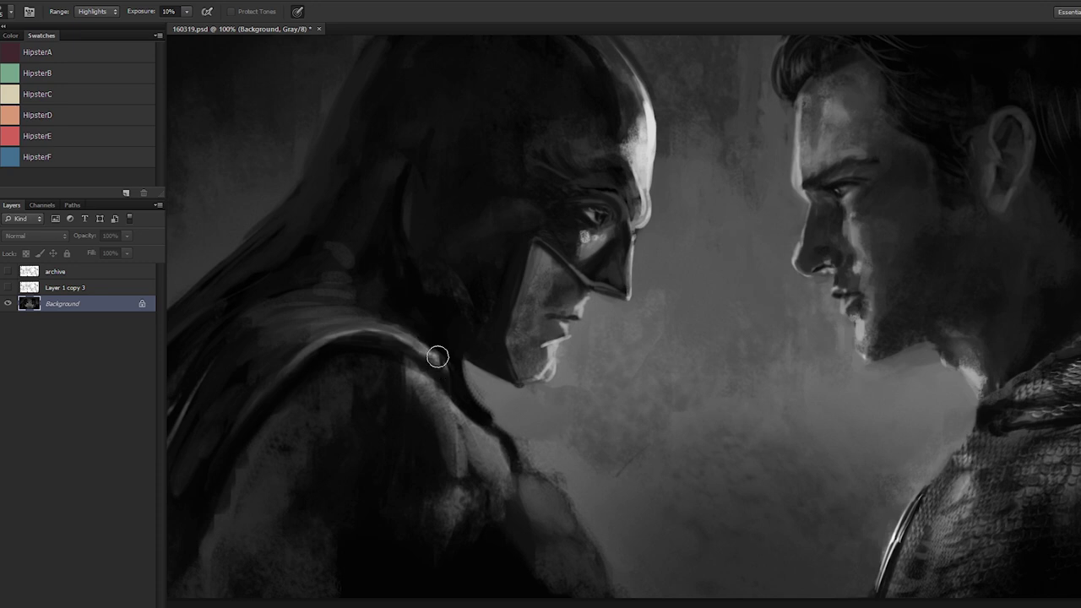
drag(437, 357, 371, 331)
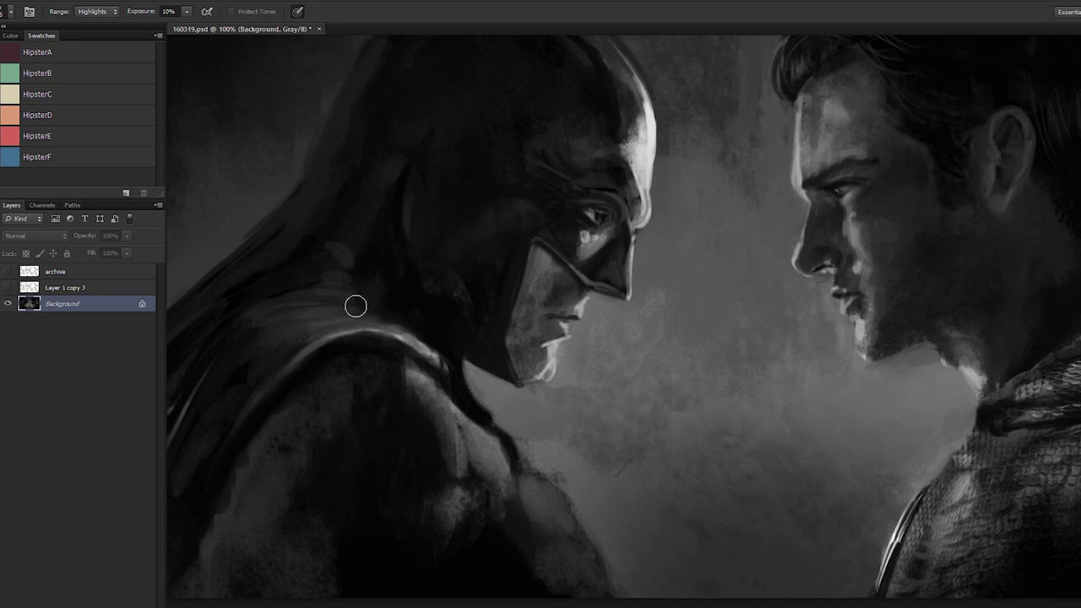
Step: Brighten the highlight on Batman's shoulder rim near the collar with the Dodge tool set to Highlights at 10% exposure
key(])
key(])
key(])
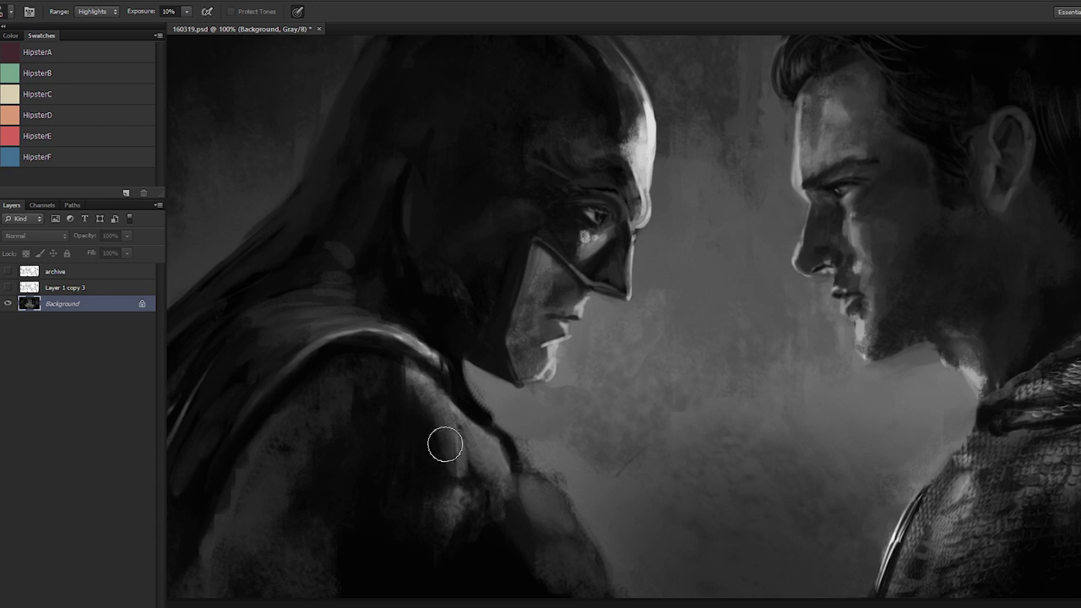
key(ctrl+minus)
key(ctrl+minus)
key(ctrl+minus)
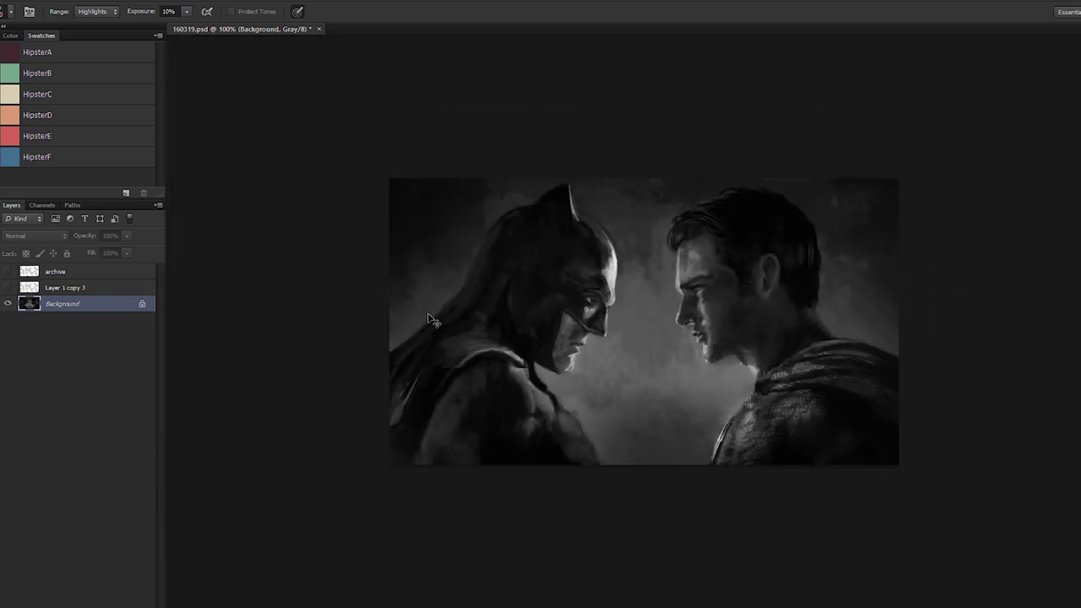
key(ctrl+plus)
key(ctrl+plus)
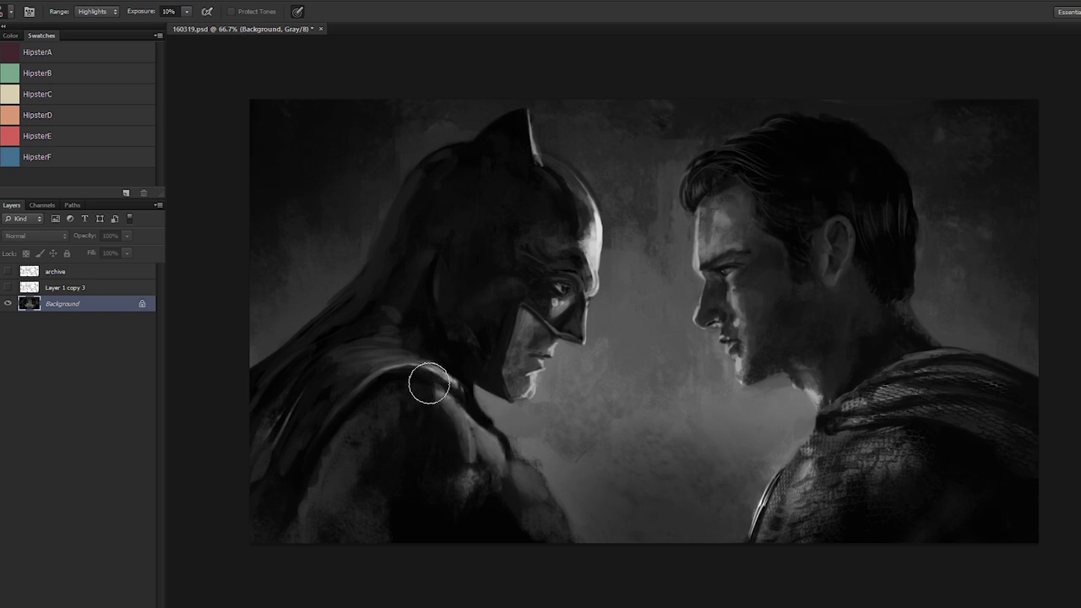
mouse_move(433, 379)
mouse_down()
mouse_move(384, 370)
mouse_move(451, 396)
mouse_up()
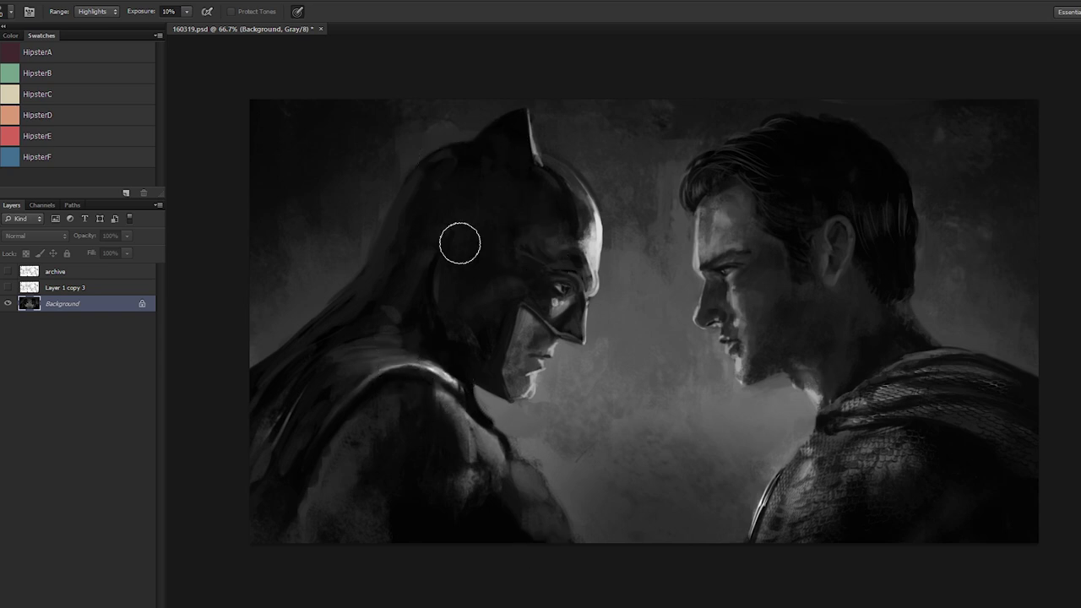
Step: Smooth the bright spot beneath Batman's eye with nearby sampled greys, brushing at 30% opacity
key(ctrl+plus)
key(ctrl+plus)
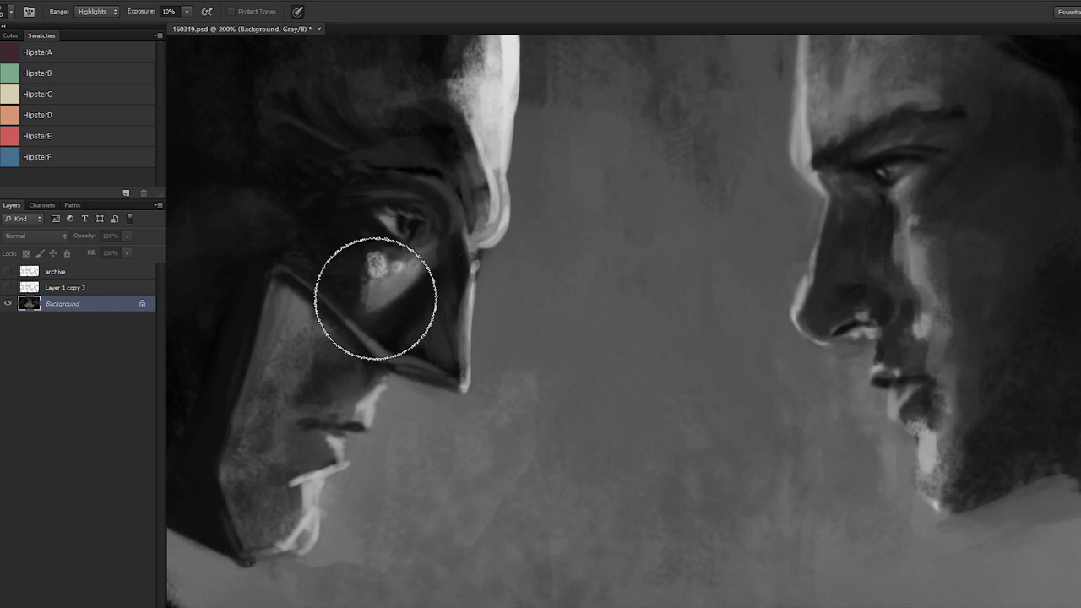
key(b)
mouse_move(381, 269)
mouse_down()
mouse_move(361, 266)
mouse_move(363, 289)
mouse_move(362, 265)
mouse_move(357, 273)
mouse_move(370, 302)
mouse_move(400, 296)
mouse_move(434, 265)
mouse_up()
alt+click(361, 240)
alt+click(382, 269)
alt+click(348, 242)
alt+click(410, 294)
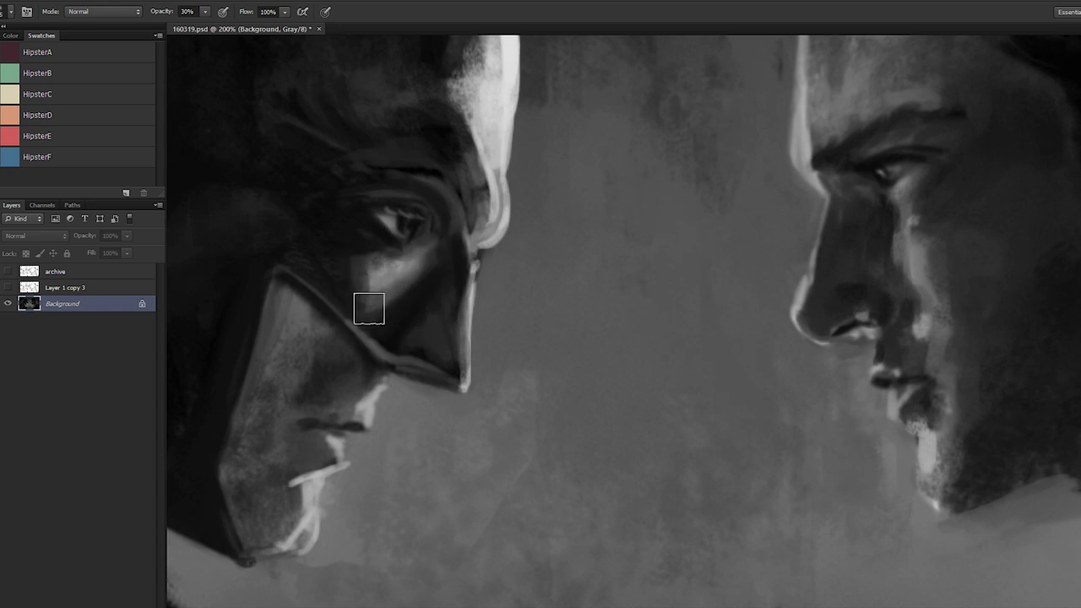
Step: Dodge the highlights on Superman's forehead, hairline and the skin beneath his eye at 10% exposure
key(ctrl+minus)
key(ctrl+minus)
key(ctrl+minus)
key(ctrl+minus)
key(ctrl+minus)
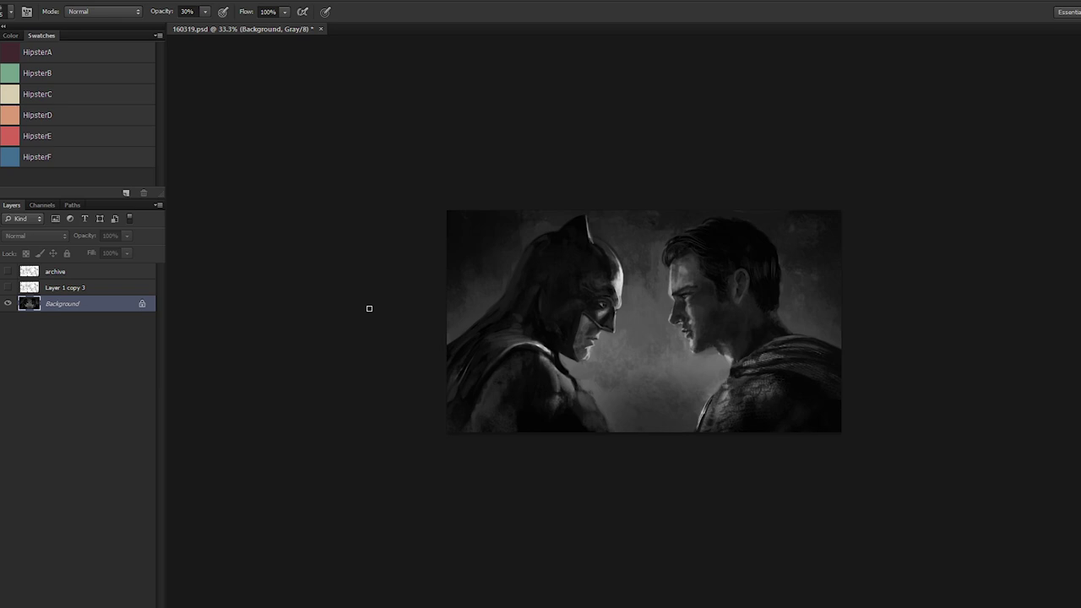
key(ctrl+plus)
key(ctrl+plus)
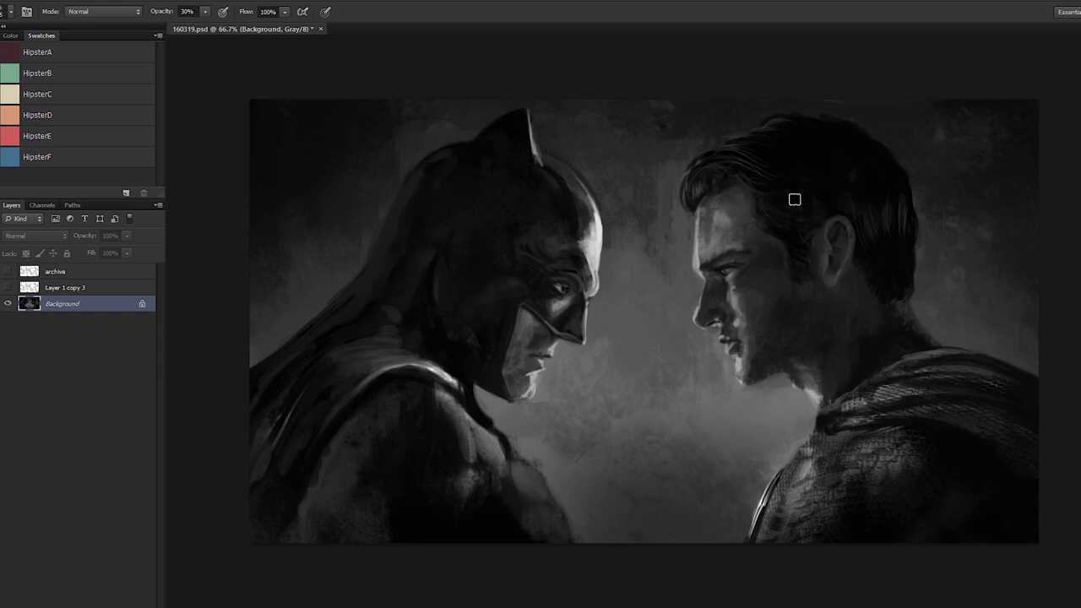
alt+click(724, 210)
key(o)
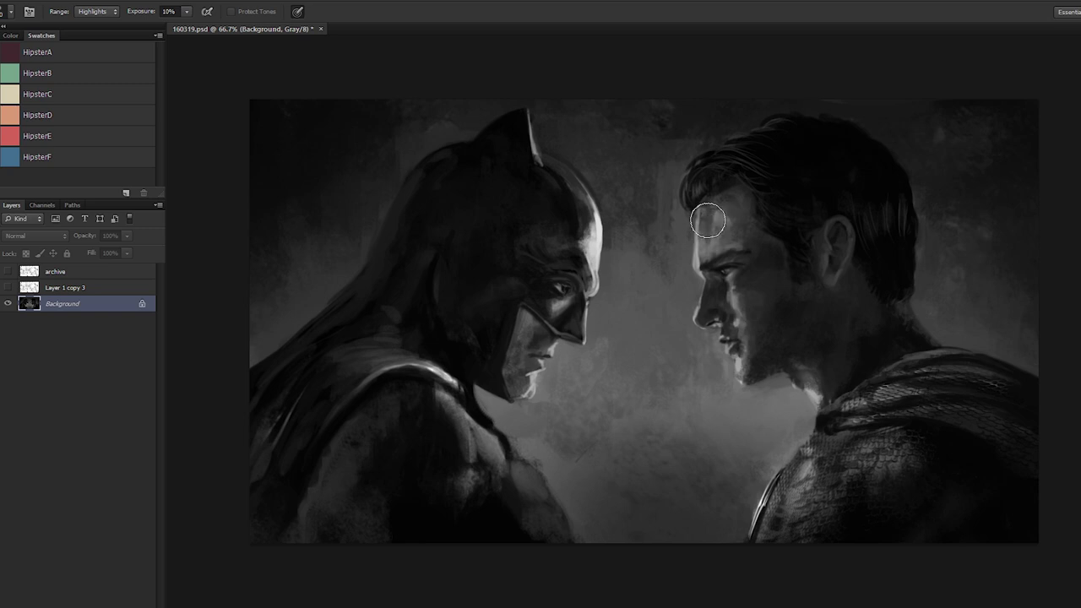
mouse_move(720, 216)
mouse_down()
mouse_move(710, 249)
mouse_move(717, 230)
mouse_move(708, 182)
mouse_move(748, 144)
mouse_move(722, 154)
mouse_move(712, 229)
mouse_up()
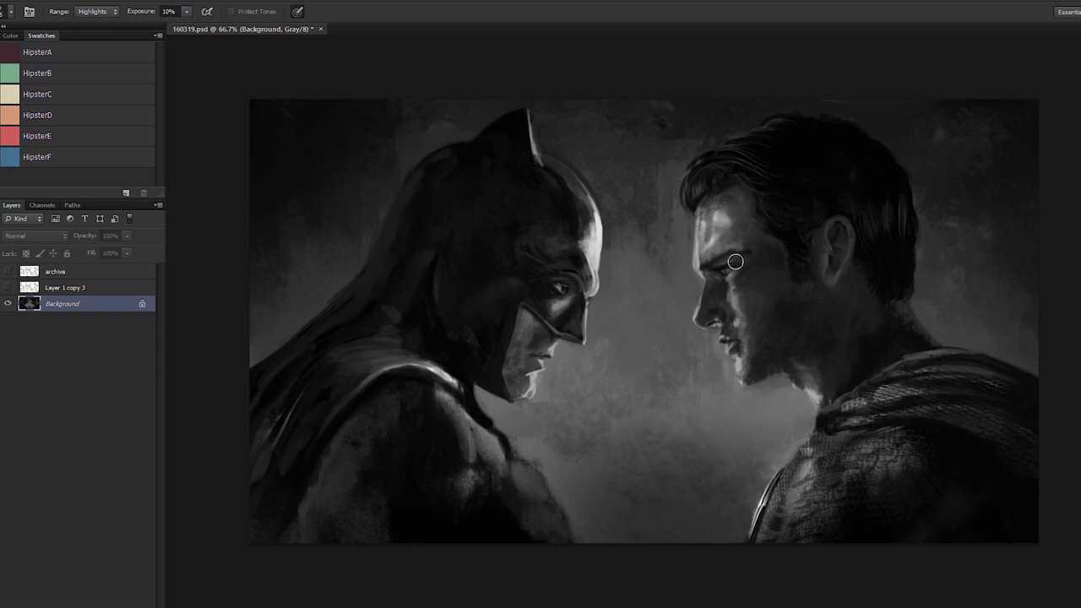
mouse_move(744, 175)
mouse_down()
mouse_move(749, 244)
mouse_move(725, 160)
mouse_move(701, 250)
mouse_move(729, 212)
mouse_move(707, 271)
mouse_move(728, 201)
mouse_up()
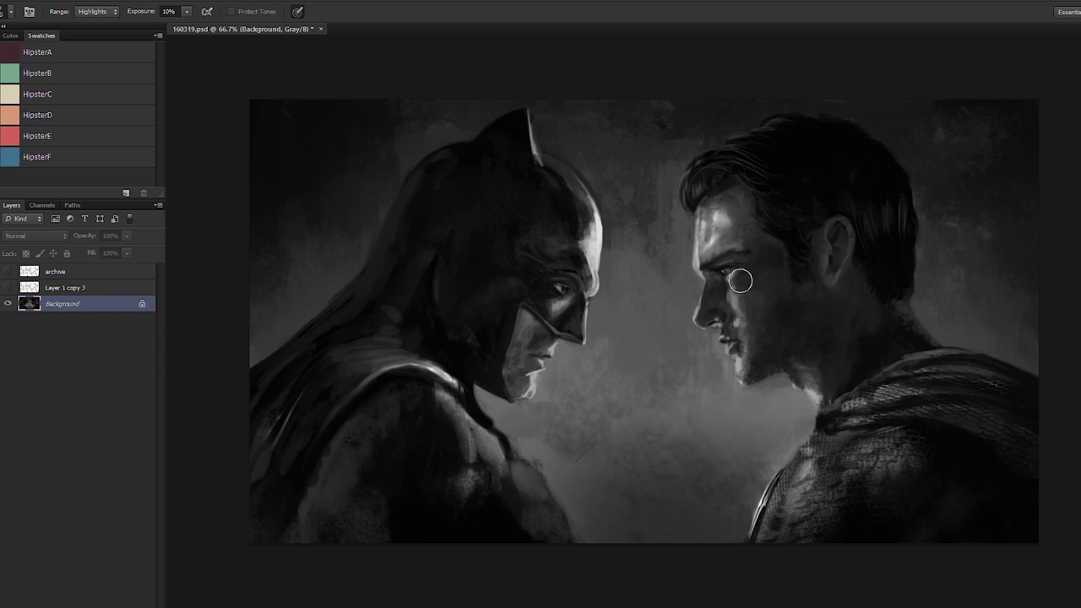
drag(740, 281, 741, 277)
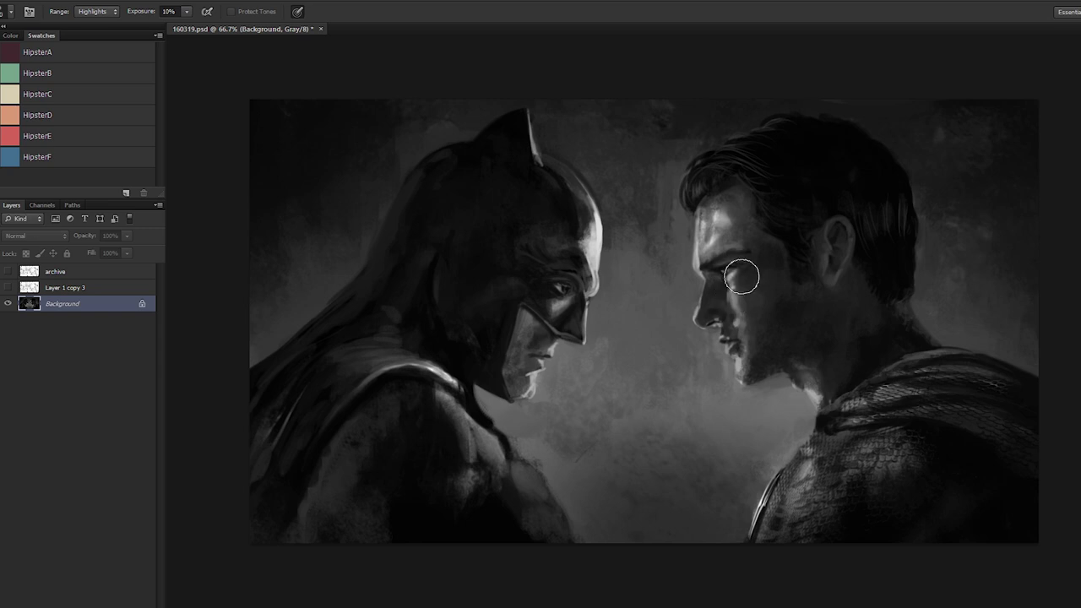
Step: Liquify the painting with a 700 px brush, nudging Batman's face slightly upward and toward Superman, and apply the warp
key(ctrl+minus)
key(ctrl+minus)
key(ctrl+minus)
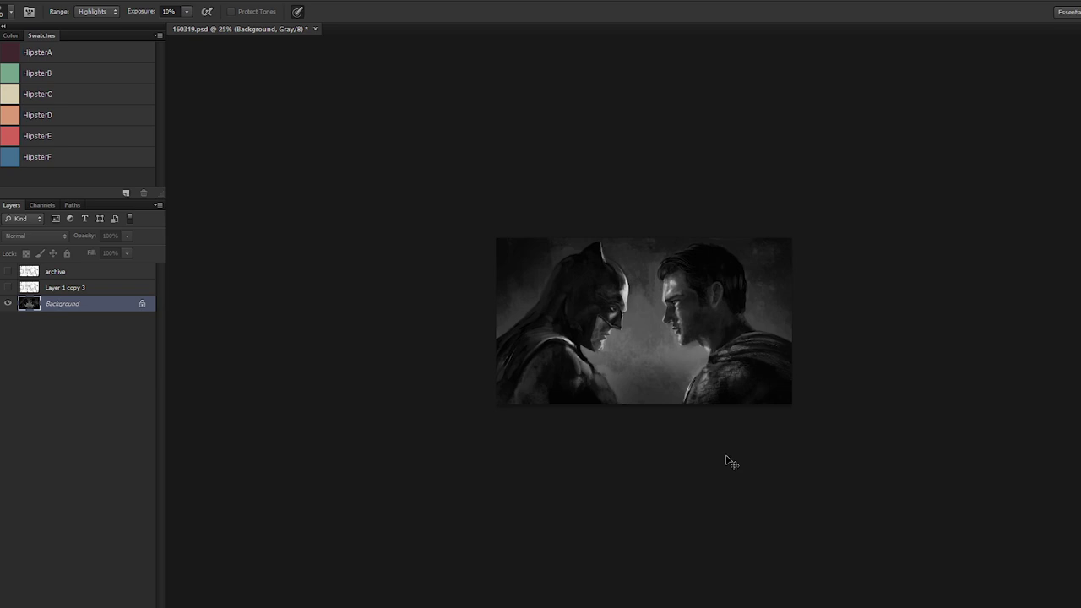
key(ctrl+plus)
key(ctrl+shift+x)
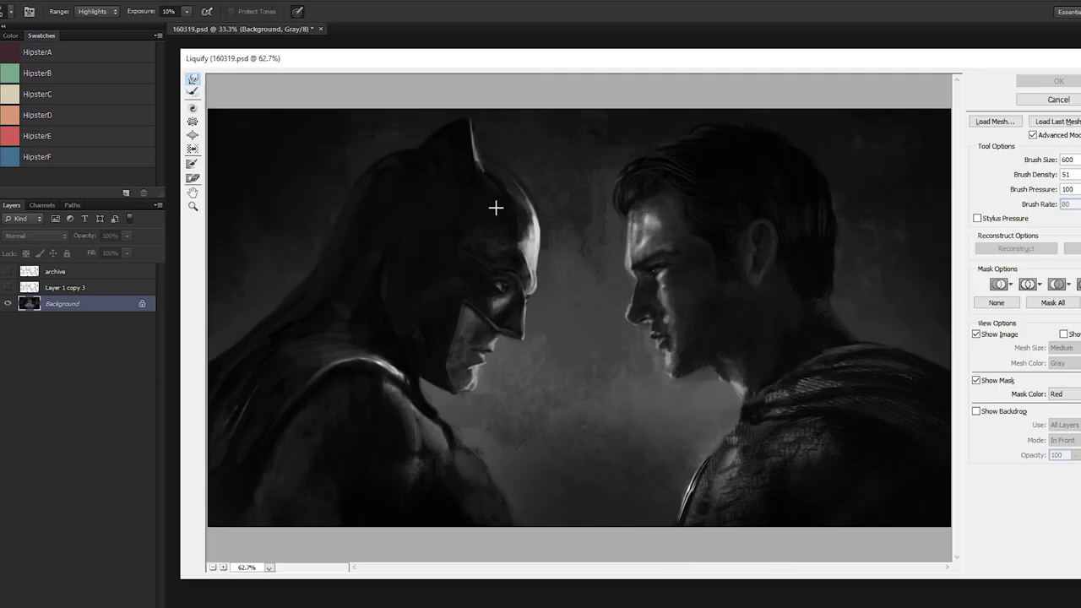
key(bracketleft)
key(bracketleft)
key(bracketleft)
key(bracketleft)
key(bracketleft)
key(bracketright)
key(bracketright)
key(bracketright)
key(bracketright)
key(bracketright)
key(bracketright)
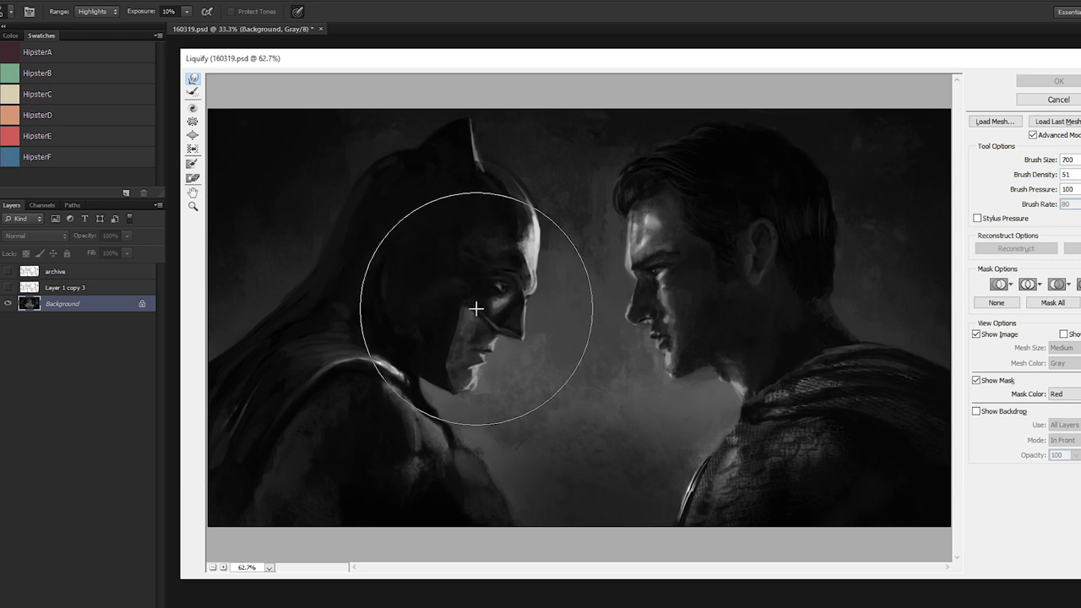
drag(476, 309, 481, 301)
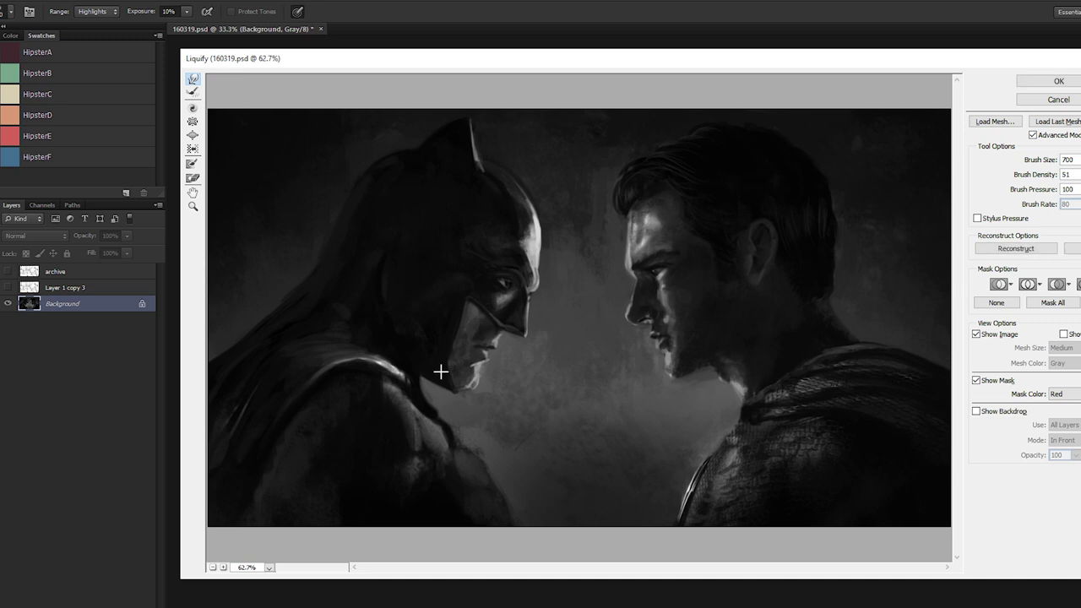
key(Return)
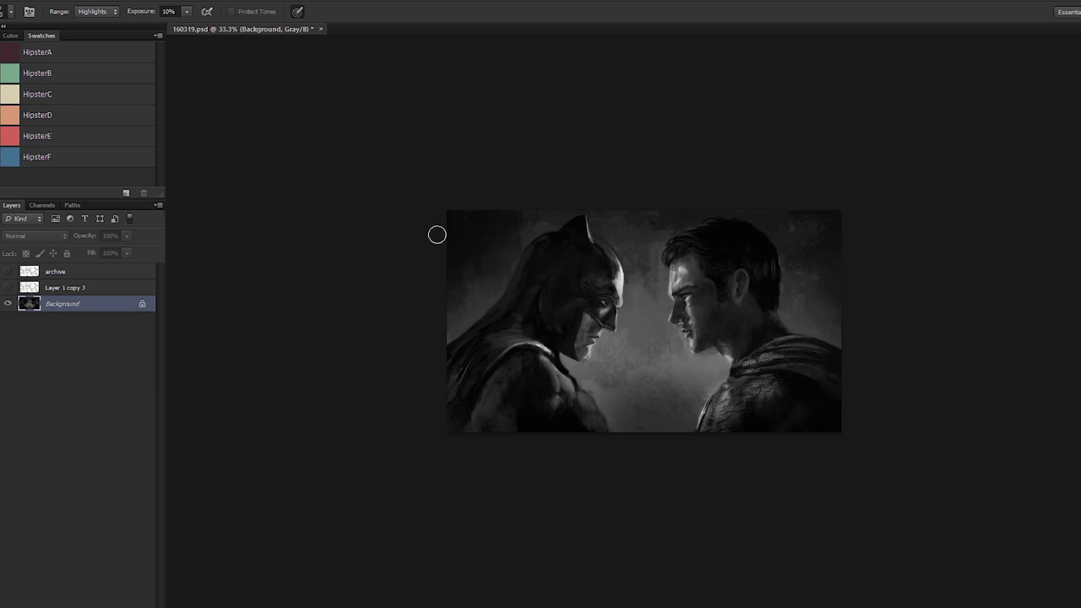
Step: Clean the edge of Batman's collar and chest against the background with sampled tones at 80% brush opacity
key(ctrl+plus)
key(ctrl+plus)
key(ctrl+plus)
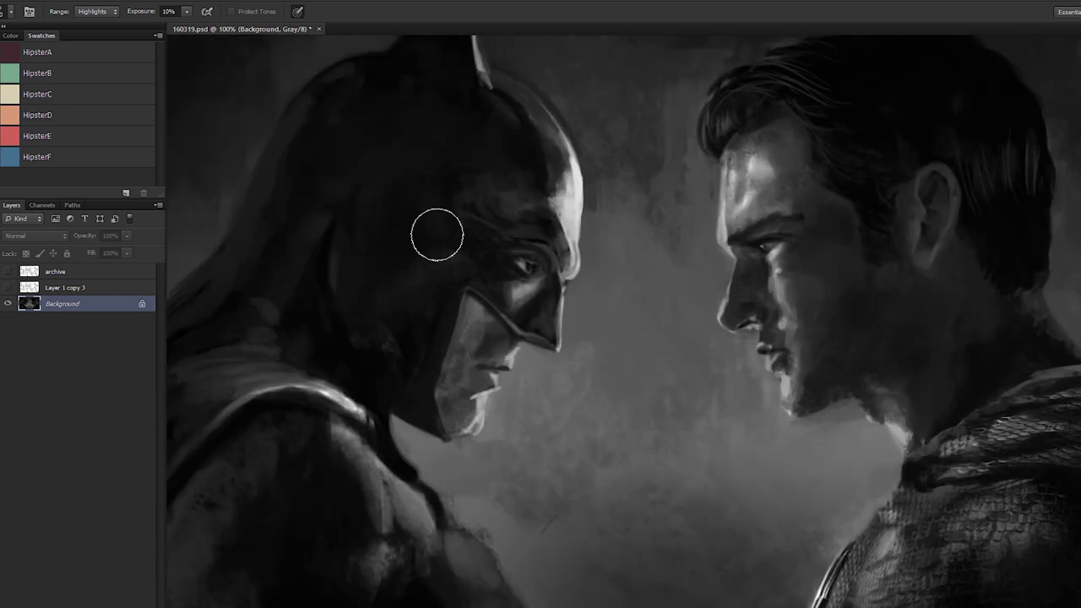
drag(492, 530, 491, 192)
mouse_move(422, 110)
mouse_down()
mouse_move(507, 371)
mouse_move(501, 321)
mouse_up()
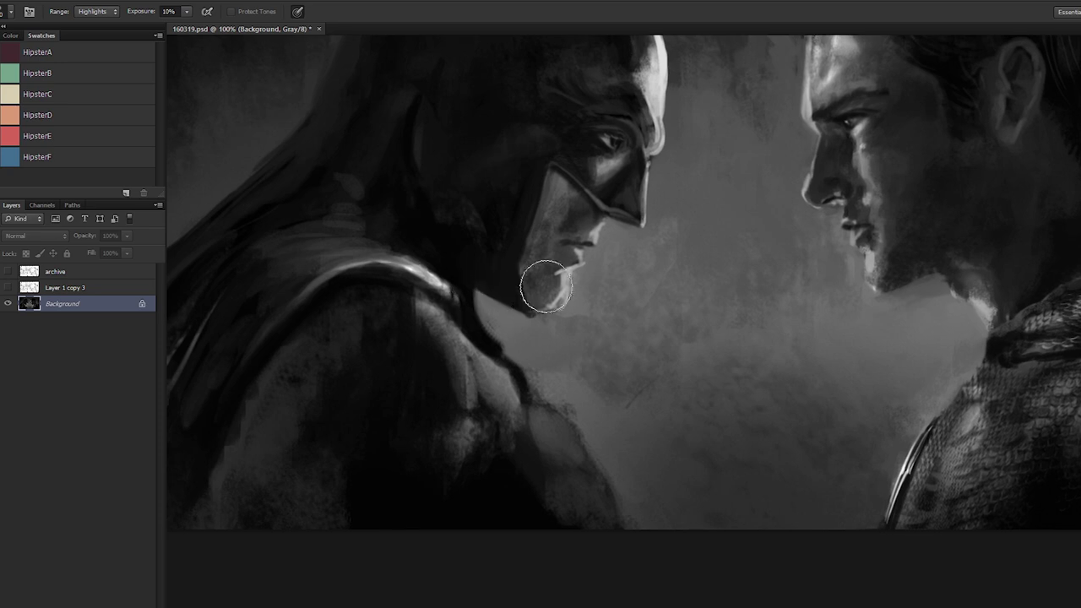
key(b)
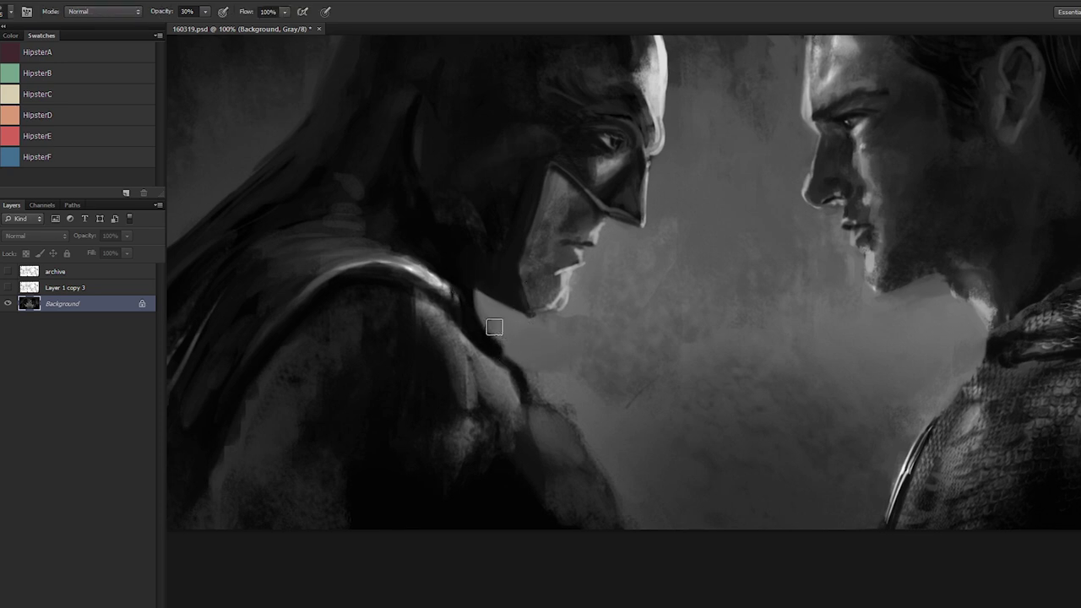
key(8)
alt+click(526, 342)
alt+click(574, 390)
Step: Touch up the bright rim along the front edge of Superman's chest with a sampled tone at 100% opacity
key(ctrl+minus)
key(ctrl+minus)
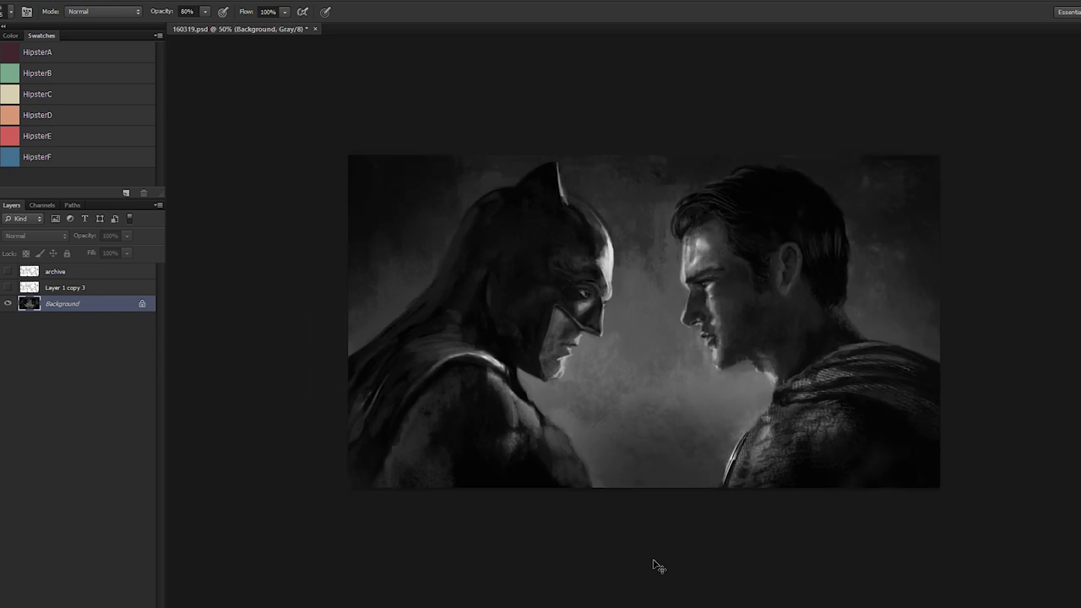
key(ctrl+plus)
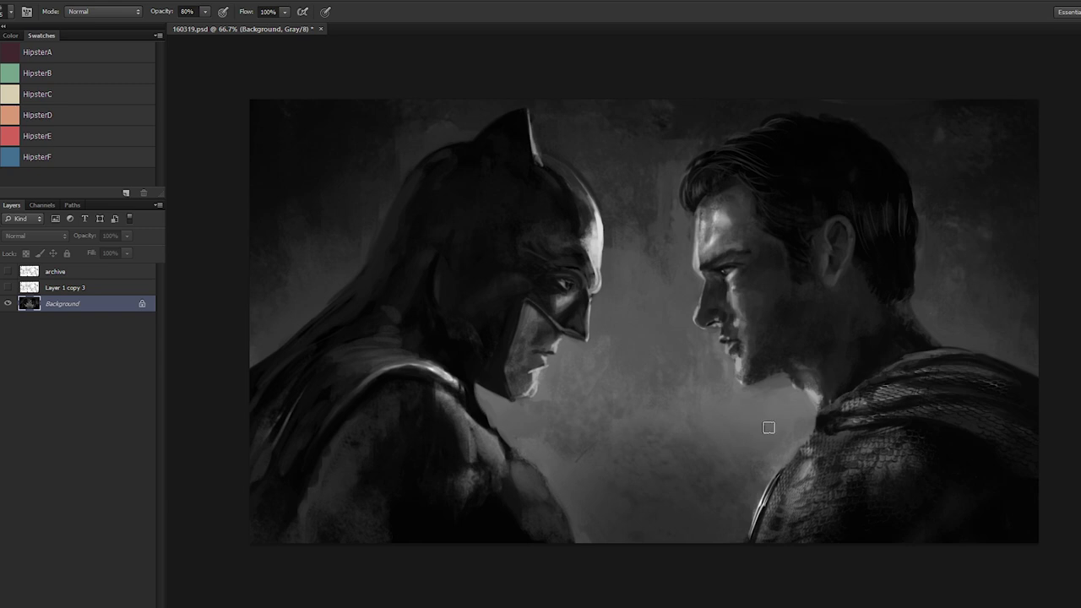
key(ctrl+plus)
key(ctrl+plus)
drag(768, 429, 505, 295)
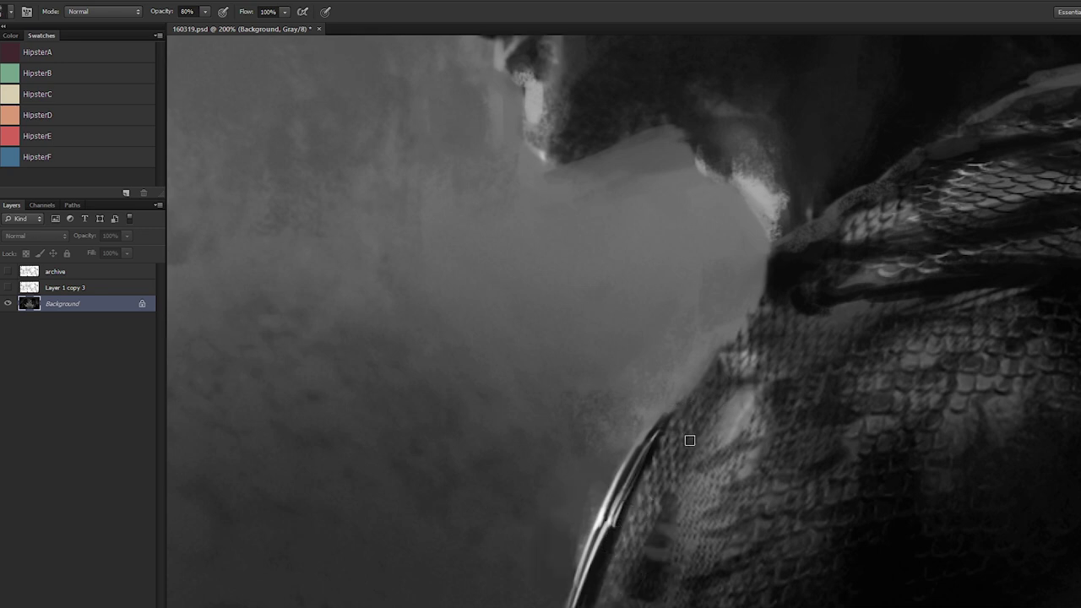
alt+click(616, 521)
click(638, 459)
Step: Paint sampled dark greys into the shadow just below Batman's shoulder rim, lowering the brush opacity to 30%
key(ctrl+minus)
key(ctrl+minus)
key(ctrl+minus)
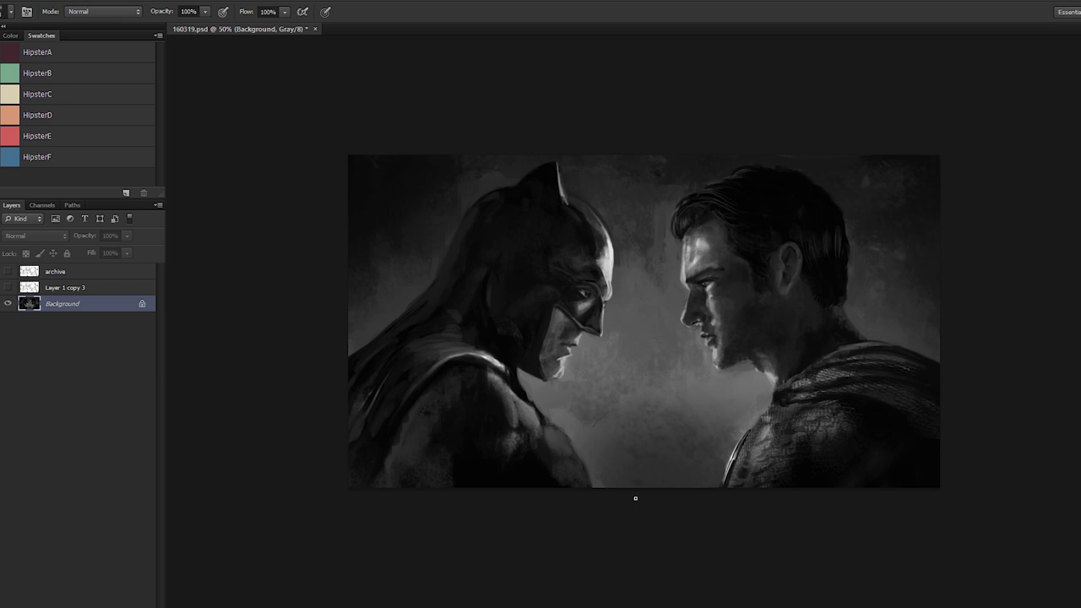
key(ctrl+plus)
key(ctrl+plus)
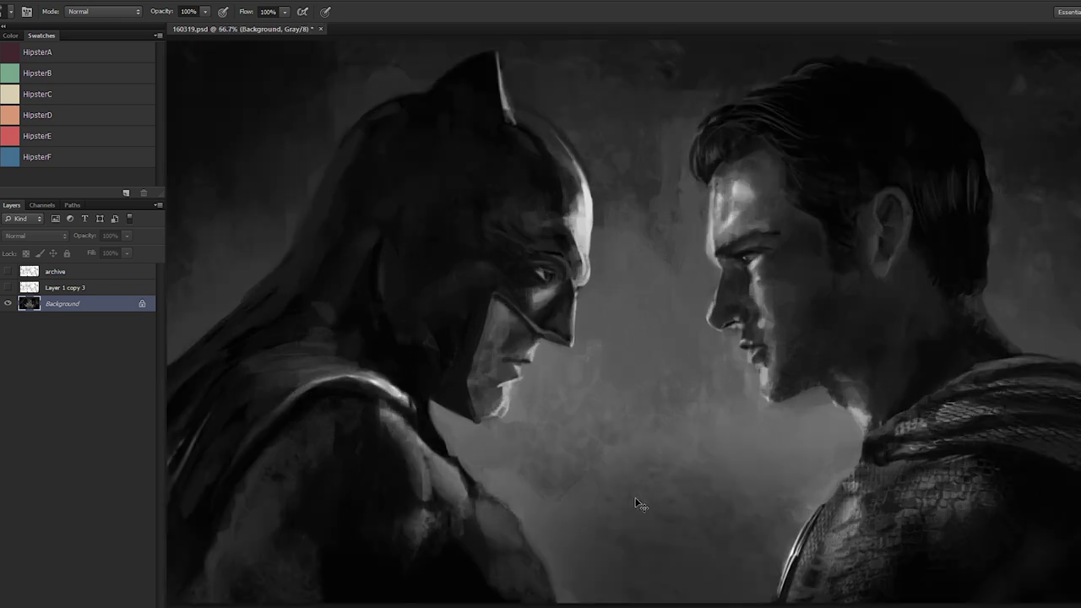
drag(402, 233, 464, 93)
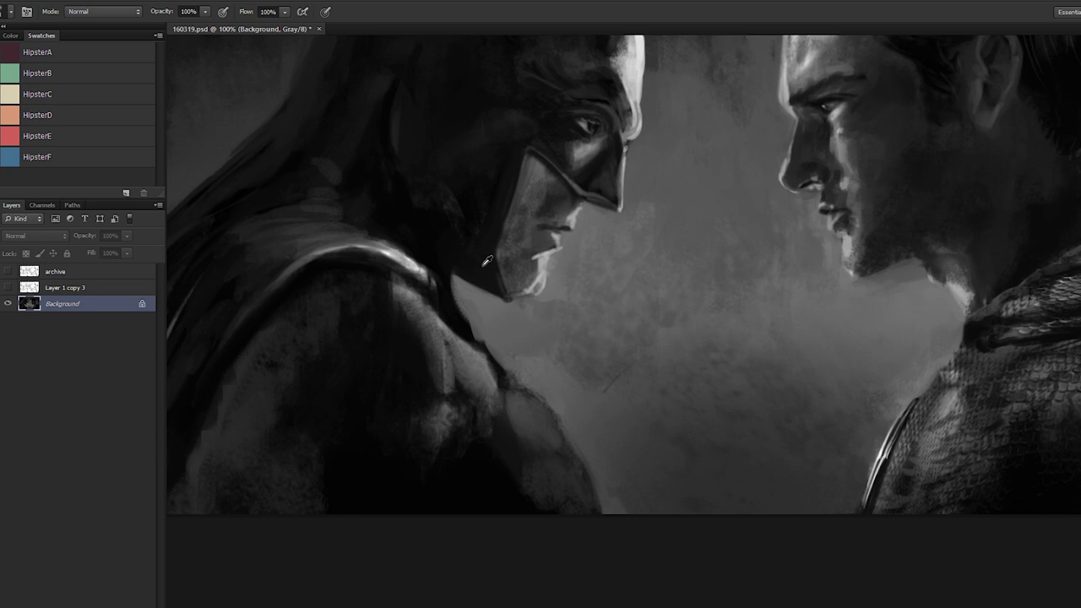
click(436, 331)
alt+click(434, 350)
drag(358, 295, 535, 282)
alt+click(487, 295)
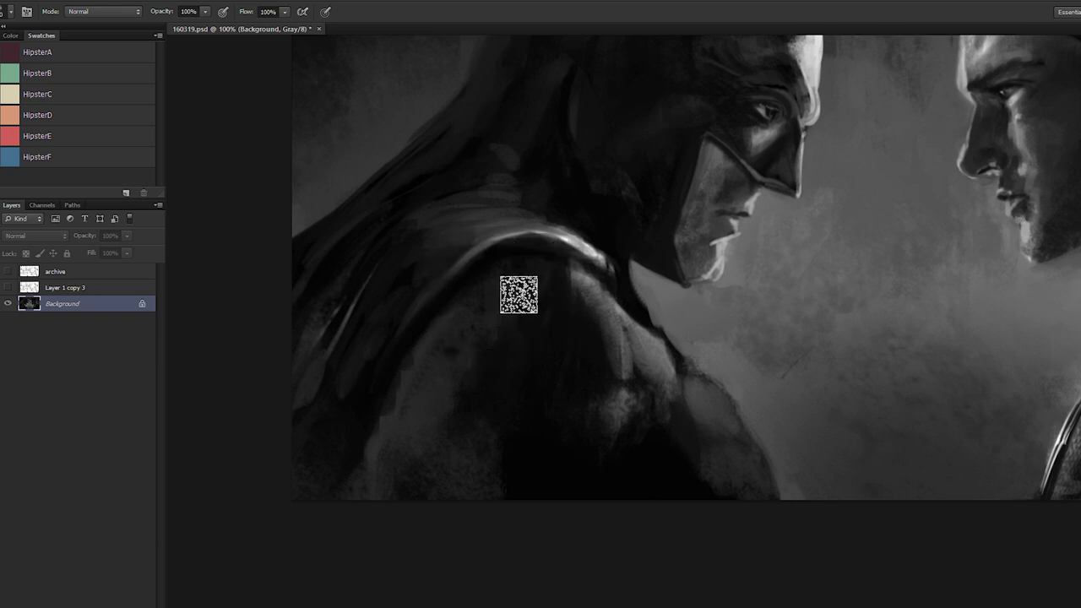
key(3)
alt+click(495, 297)
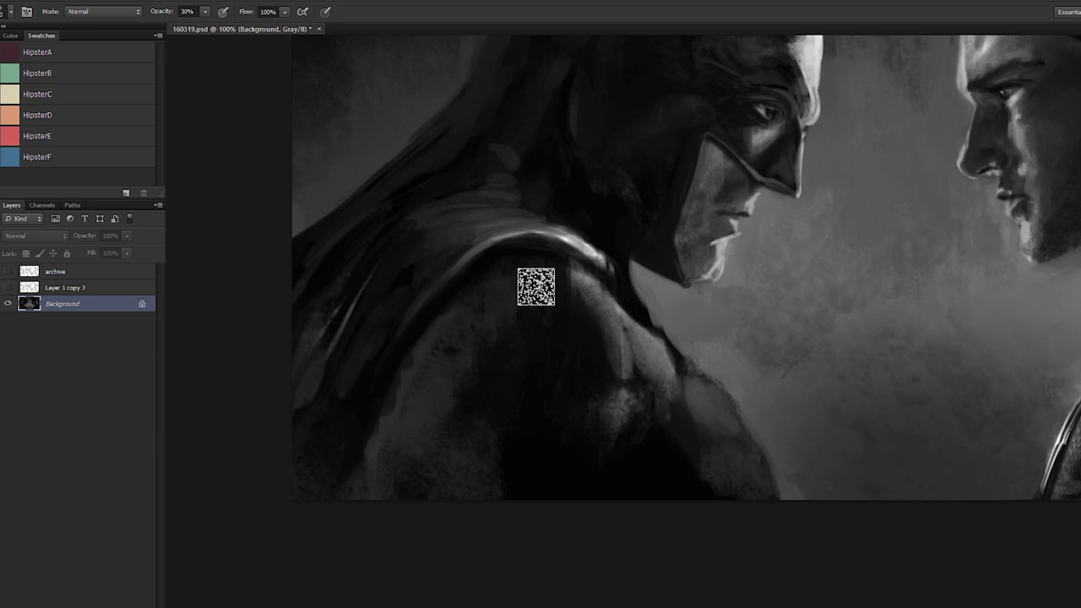
Step: Blend the mottled shading across Batman's upper arm with a larger brush and tones sampled from the arm
alt+click(454, 350)
key(bracketright)
key(bracketright)
key(bracketright)
key(bracketright)
mouse_move(470, 331)
mouse_down()
mouse_move(454, 352)
mouse_move(487, 350)
mouse_up()
mouse_move(458, 397)
mouse_down()
mouse_move(471, 391)
mouse_move(507, 441)
mouse_move(521, 438)
mouse_up()
alt+click(437, 434)
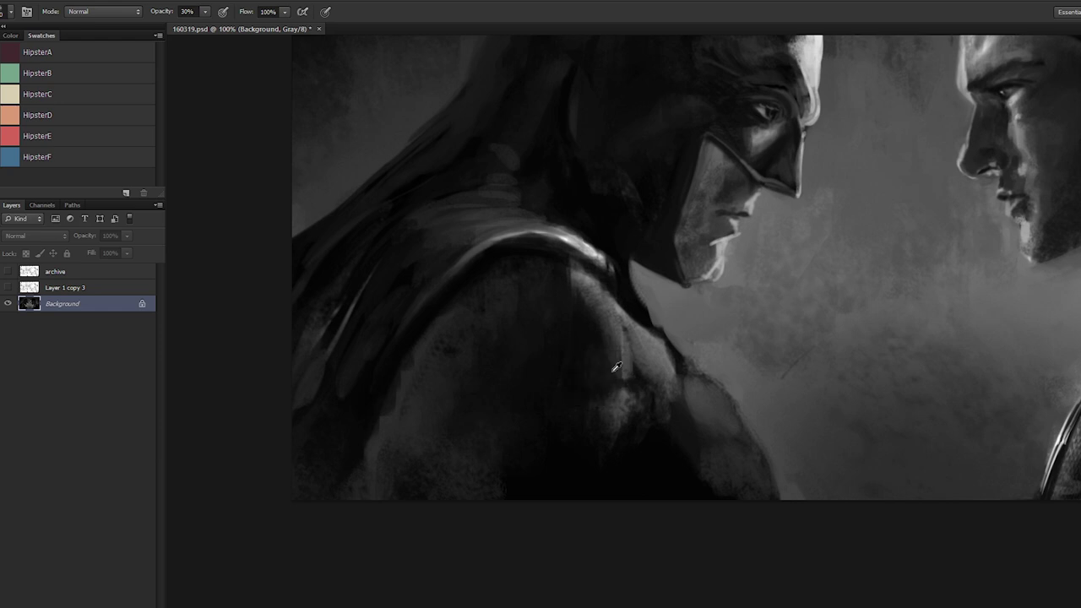
Step: Soften the light patches on Batman's front shoulder and chest with sampled tones at 30% opacity
alt+click(611, 321)
drag(588, 314, 584, 418)
alt+click(651, 358)
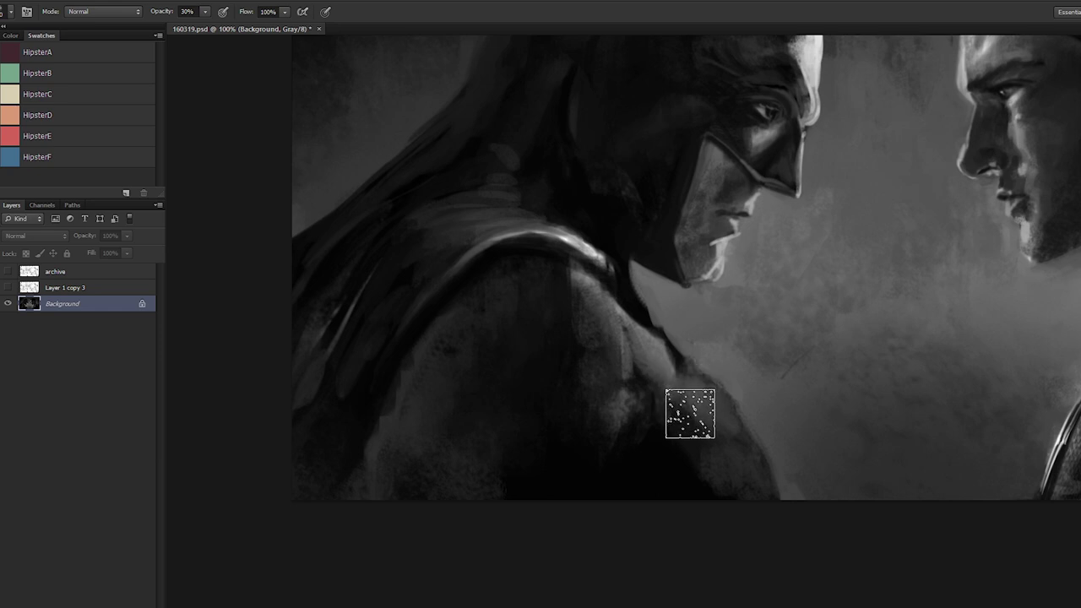
alt+click(675, 416)
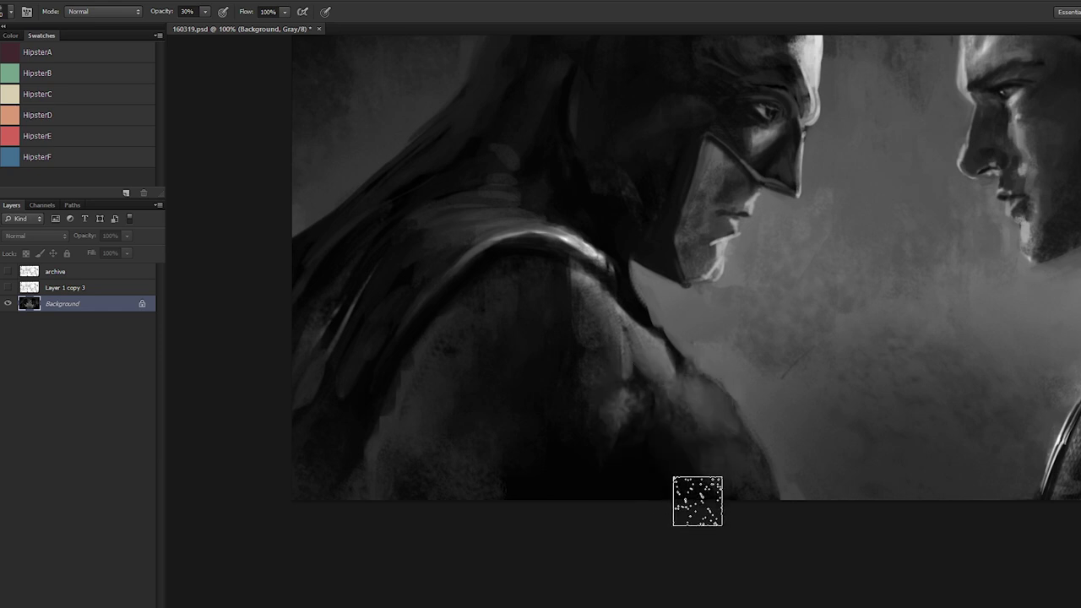
Step: Darken the lower outer edge of Batman's arm beside the cape with a sampled tone at 80% opacity
key(ctrl+minus)
key(ctrl+minus)
key(ctrl+plus)
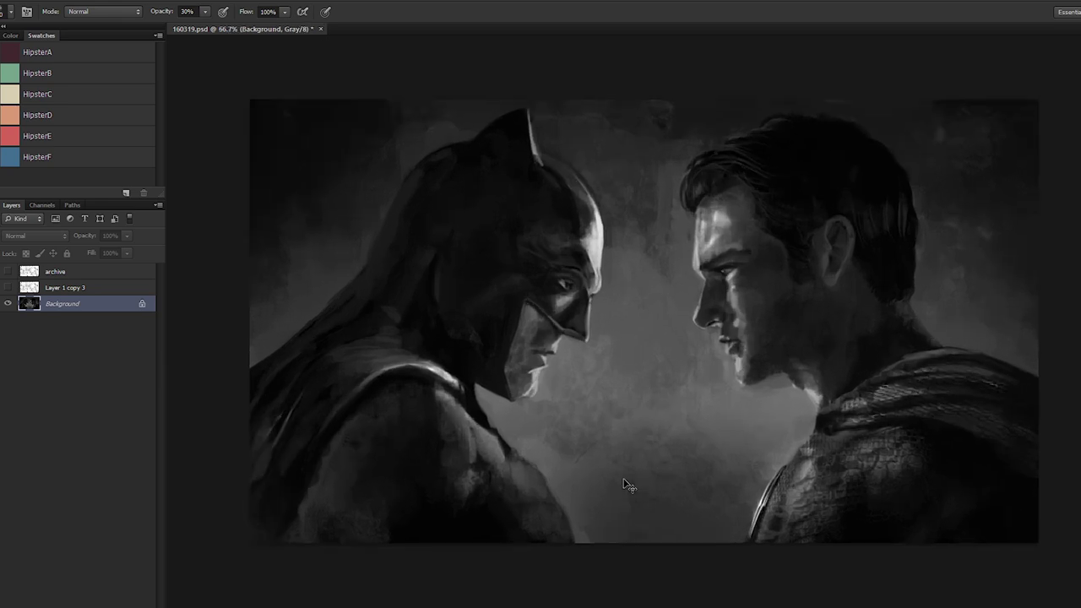
alt+click(310, 454)
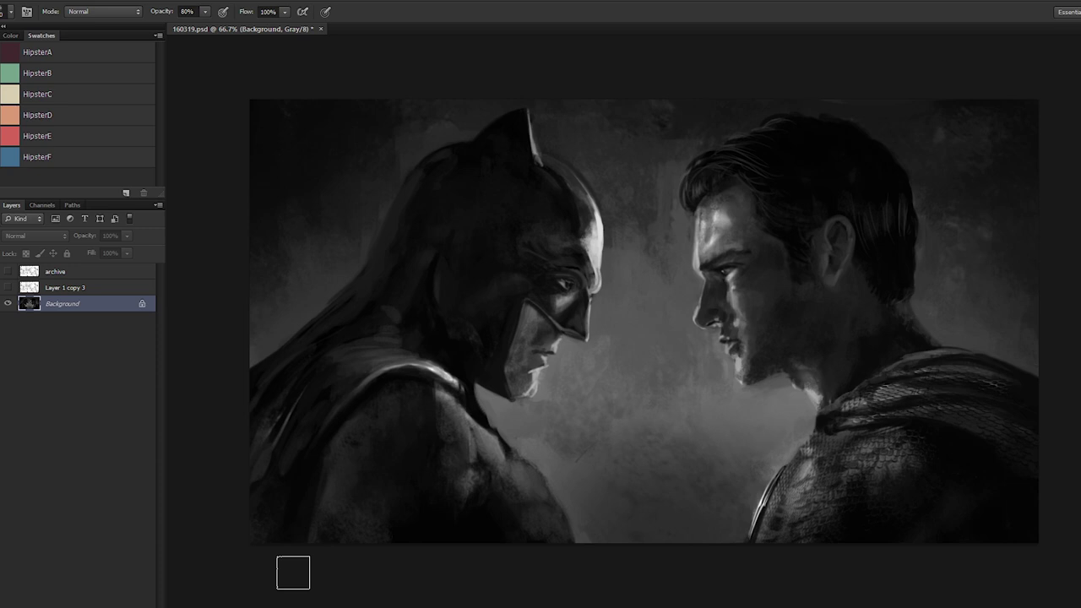
Step: Add a new Normal-mode layer above the Background and make Layer 1 copy 3 the active layer
key(ctrl+shift+n)
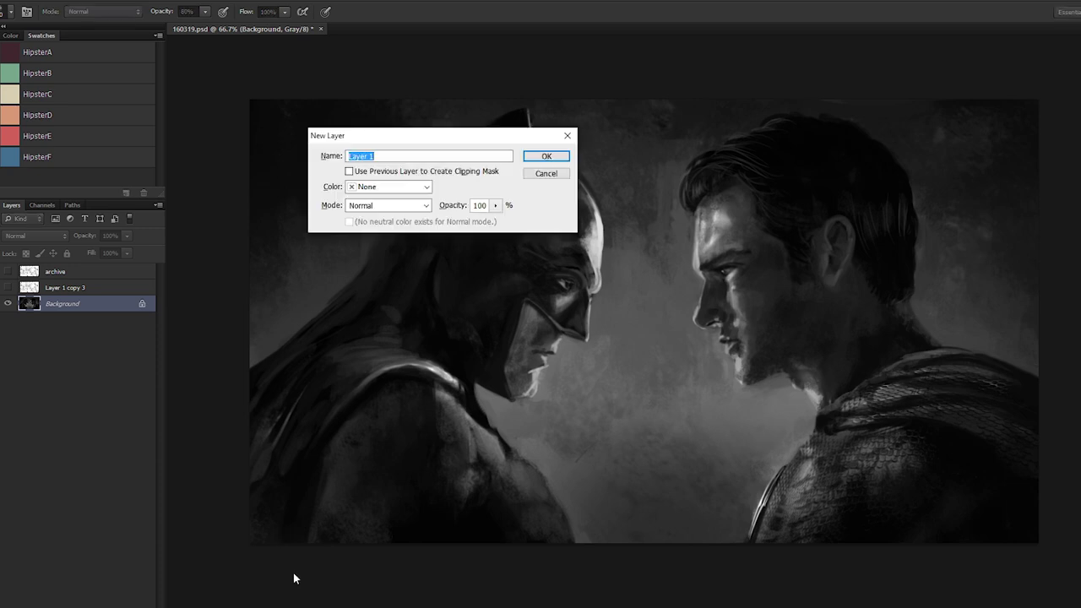
key(Return)
click(68, 287)
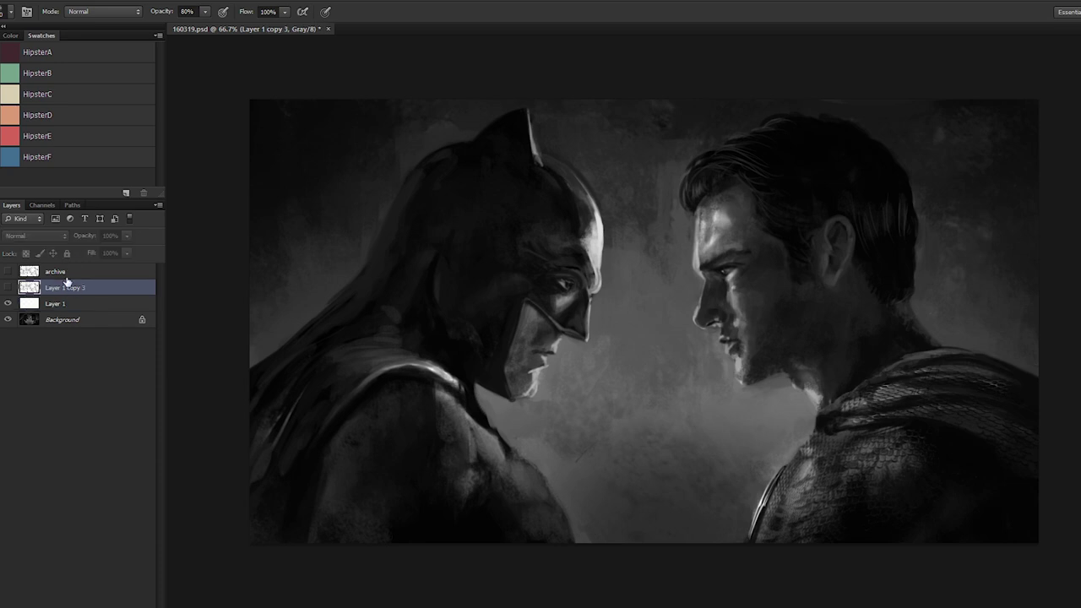
Step: Delete the hidden archive and Layer 1 copy 3 layers together
shift+click(66, 272)
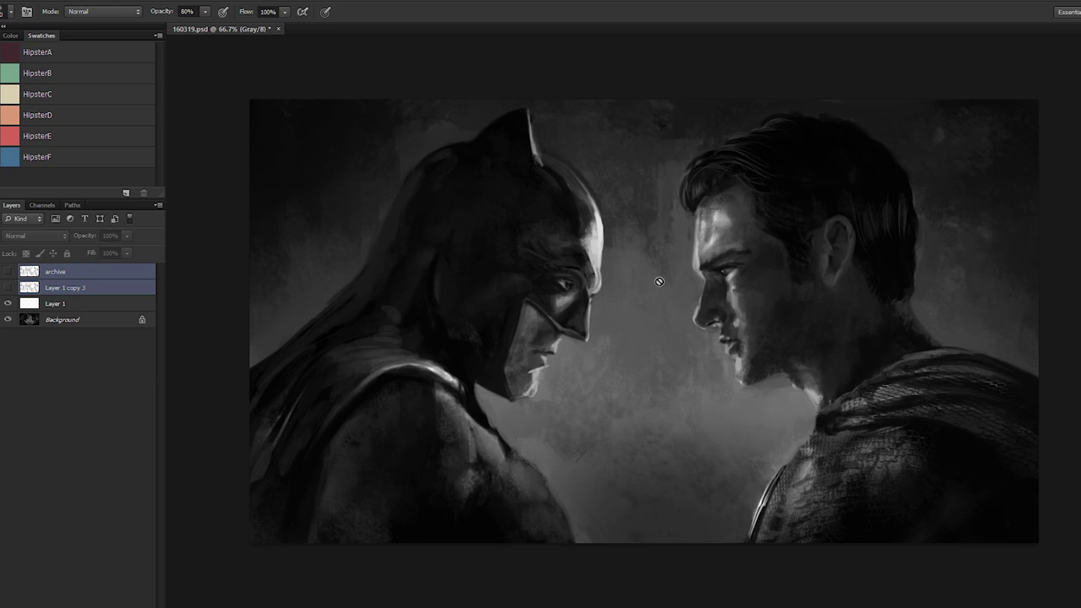
key(ctrl+plus)
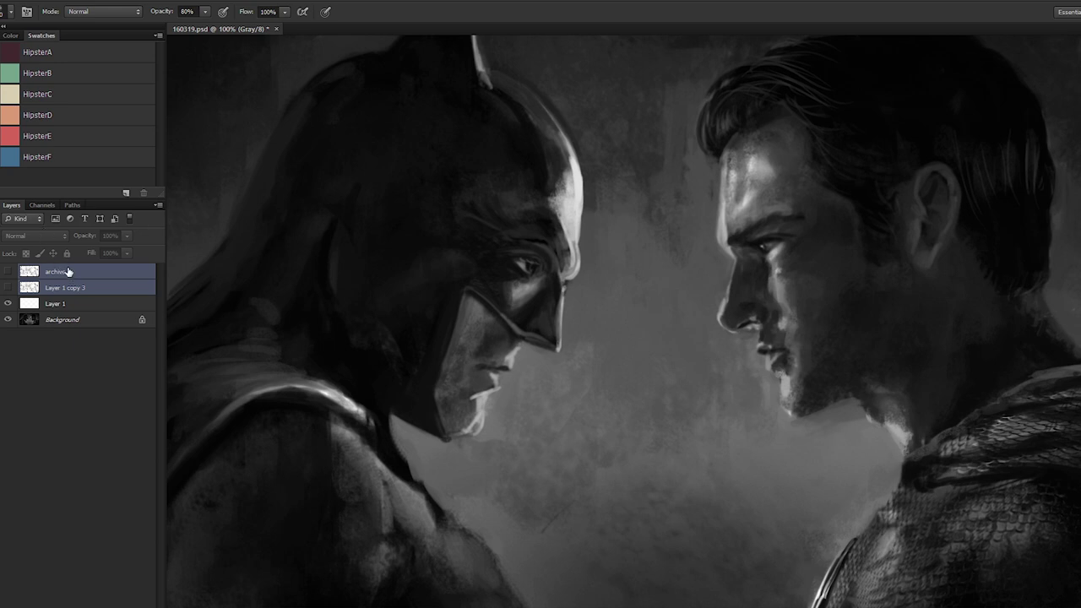
key(Delete)
Step: Soften the light highlights on Superman's cape folds with a smaller brush at 30% opacity
scroll(446, 326, right, 10)
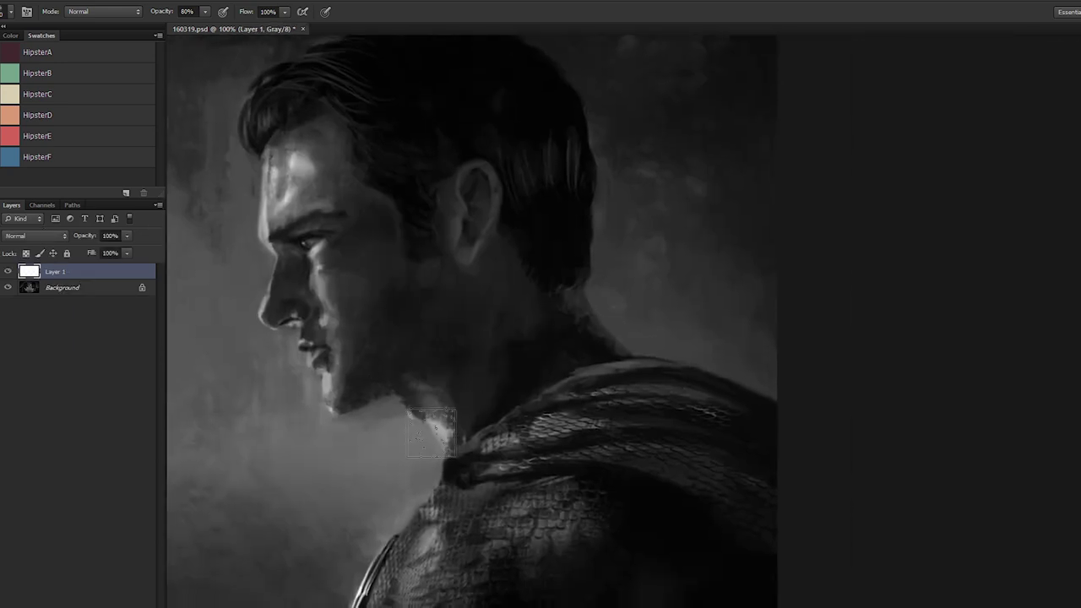
key(bracketleft)
key(bracketleft)
key(bracketleft)
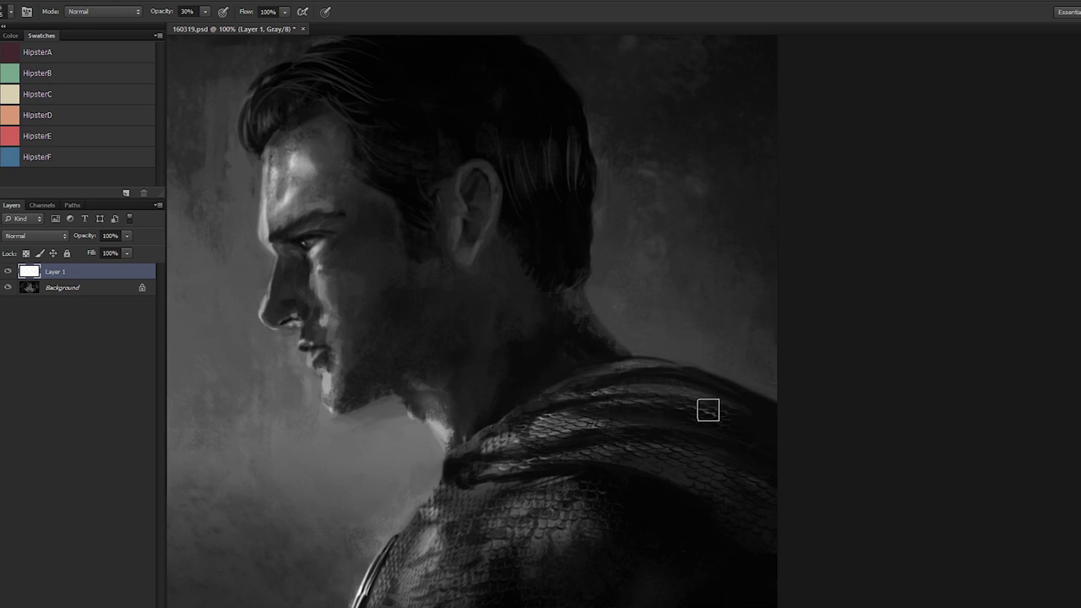
drag(542, 431, 578, 438)
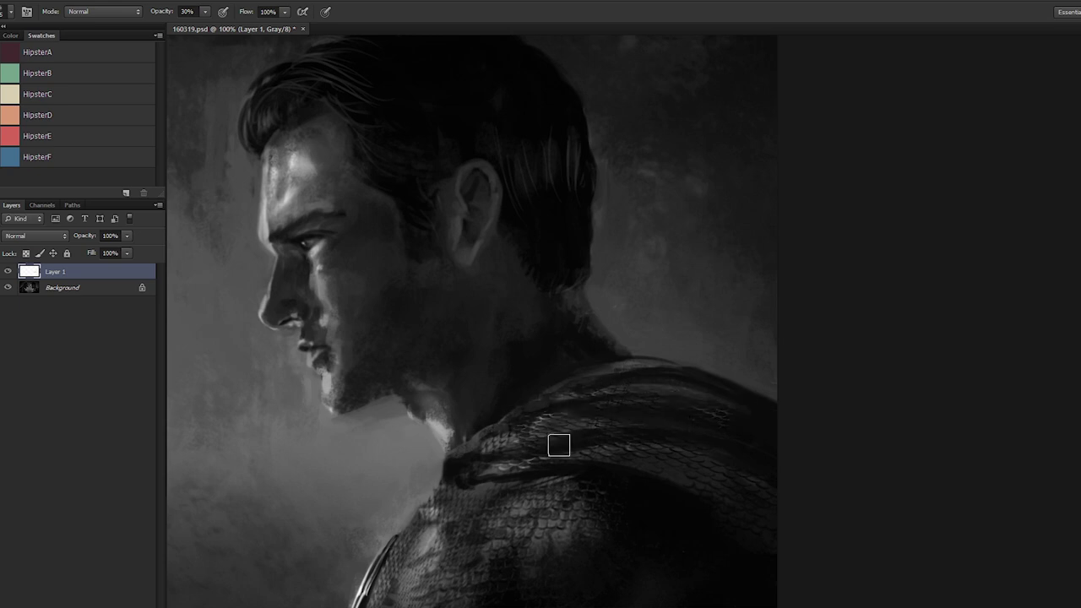
Step: Merge Layer 1 down into the Background and add a new empty layer above it
key(ctrl+e)
key(ctrl+minus)
key(ctrl+minus)
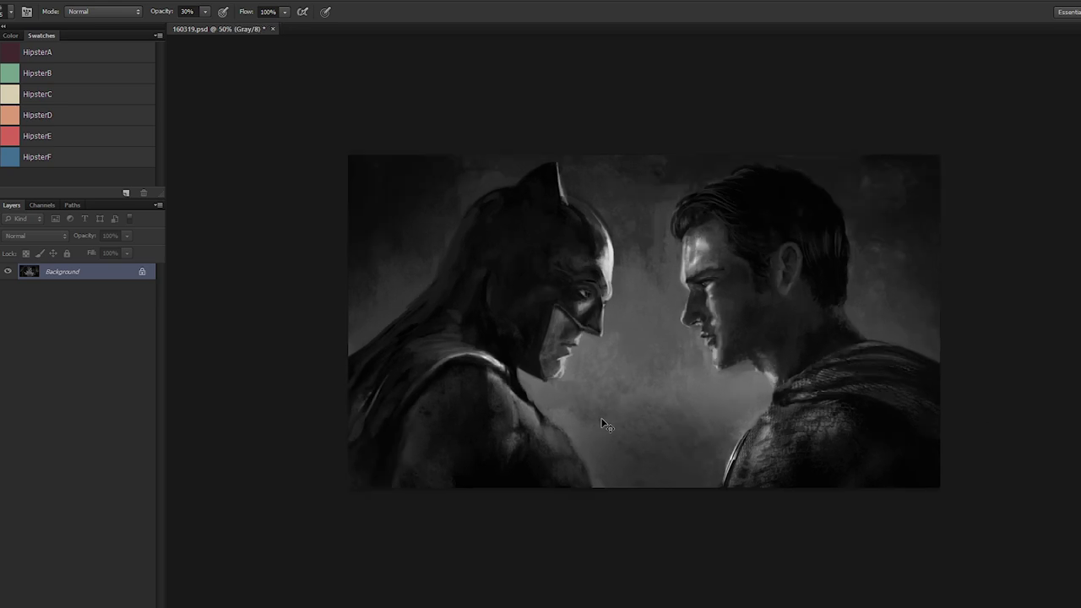
key(ctrl+shift+n)
key(Return)
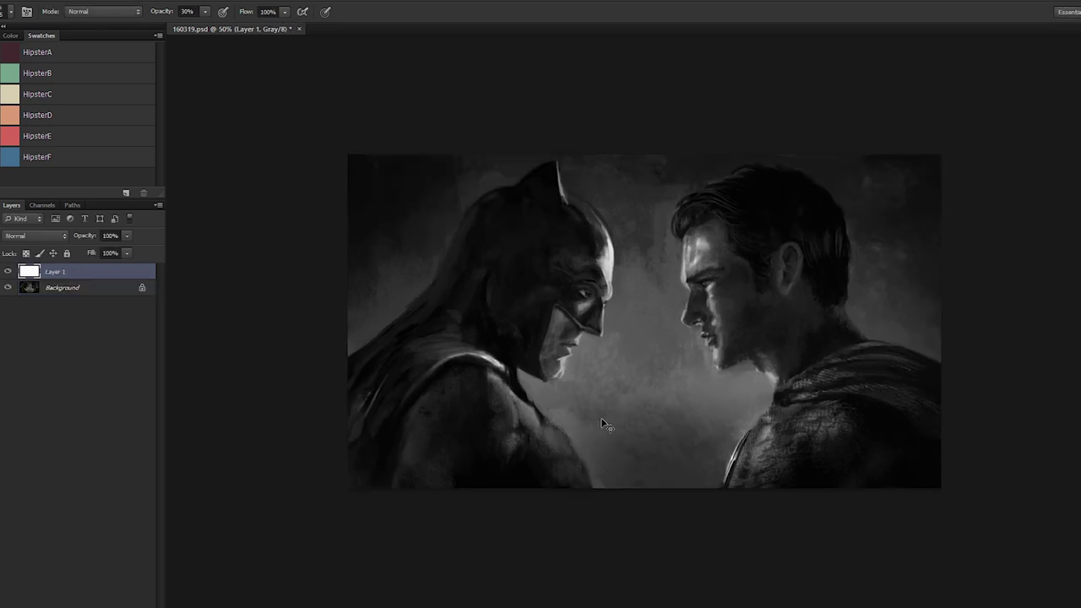
Step: Paint a row of eight dark, near-vertical strokes across the gap between the two faces at 60% brush opacity
key(ctrl+plus)
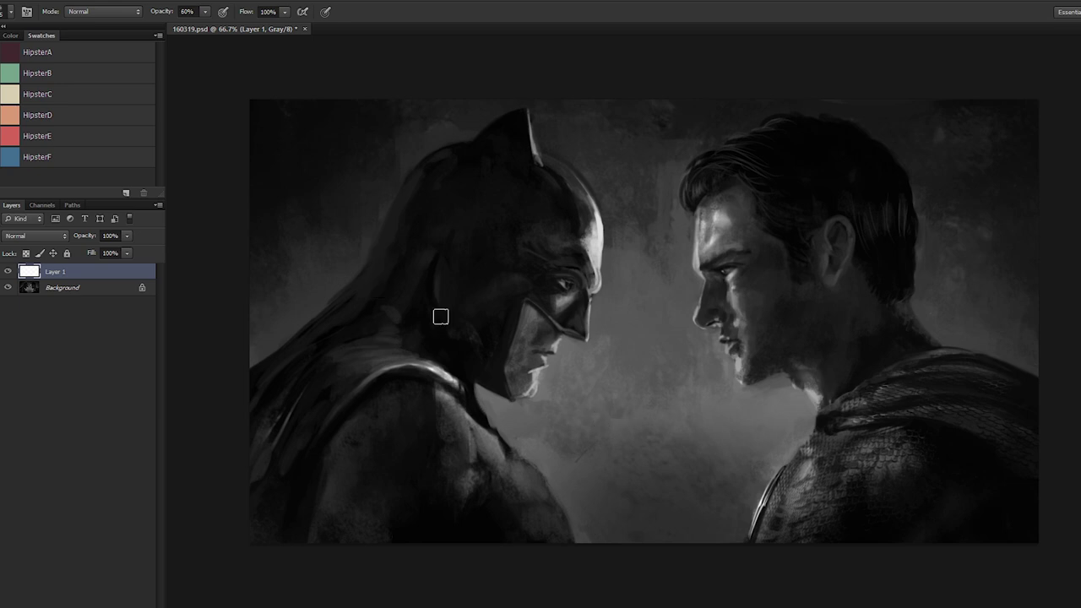
key(ctrl+plus)
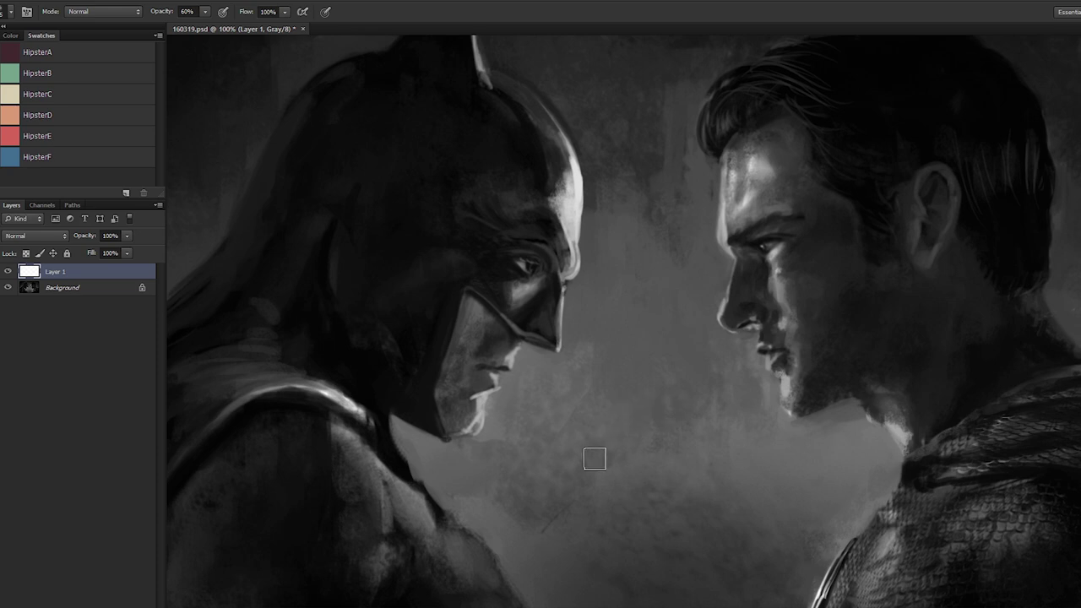
mouse_move(581, 346)
mouse_down()
mouse_move(594, 517)
mouse_move(618, 520)
mouse_up()
mouse_move(630, 343)
mouse_down()
mouse_move(641, 490)
mouse_move(673, 511)
mouse_up()
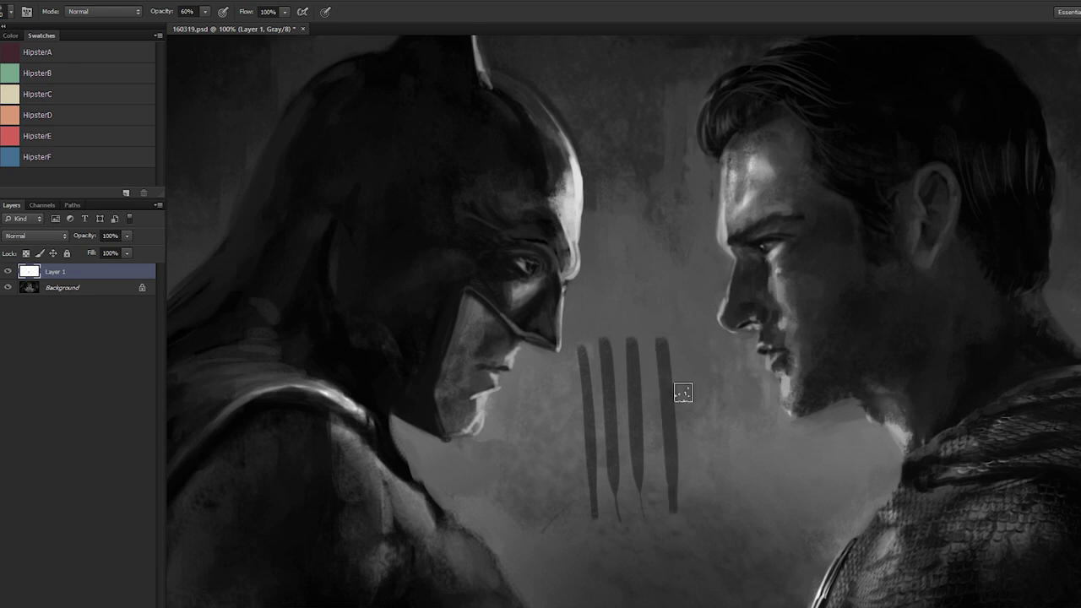
mouse_move(693, 331)
mouse_down()
mouse_move(697, 494)
mouse_move(723, 498)
mouse_up()
drag(748, 325, 752, 508)
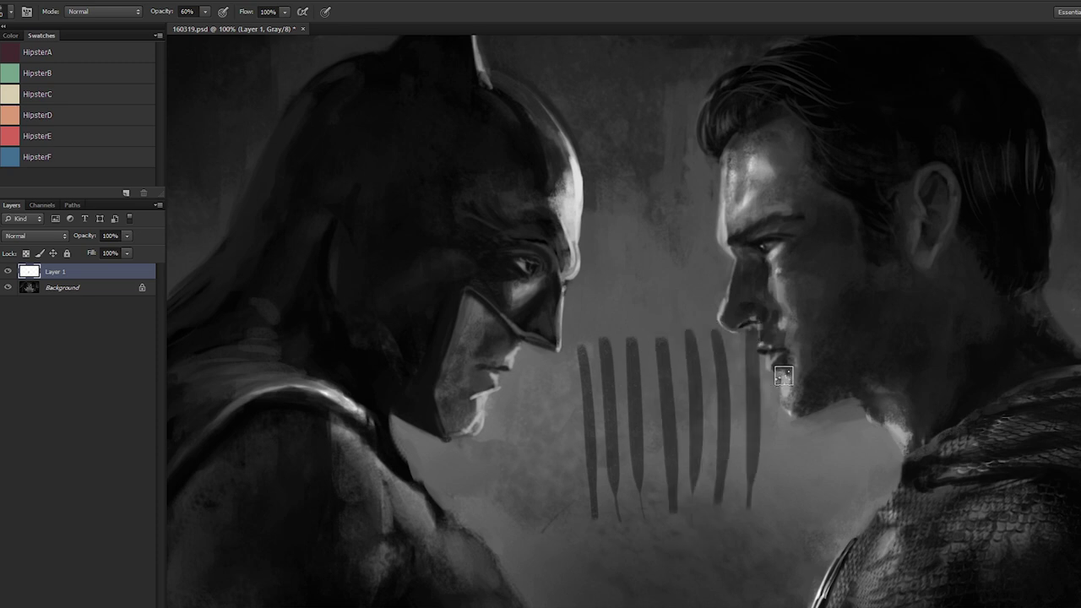
drag(782, 329, 771, 517)
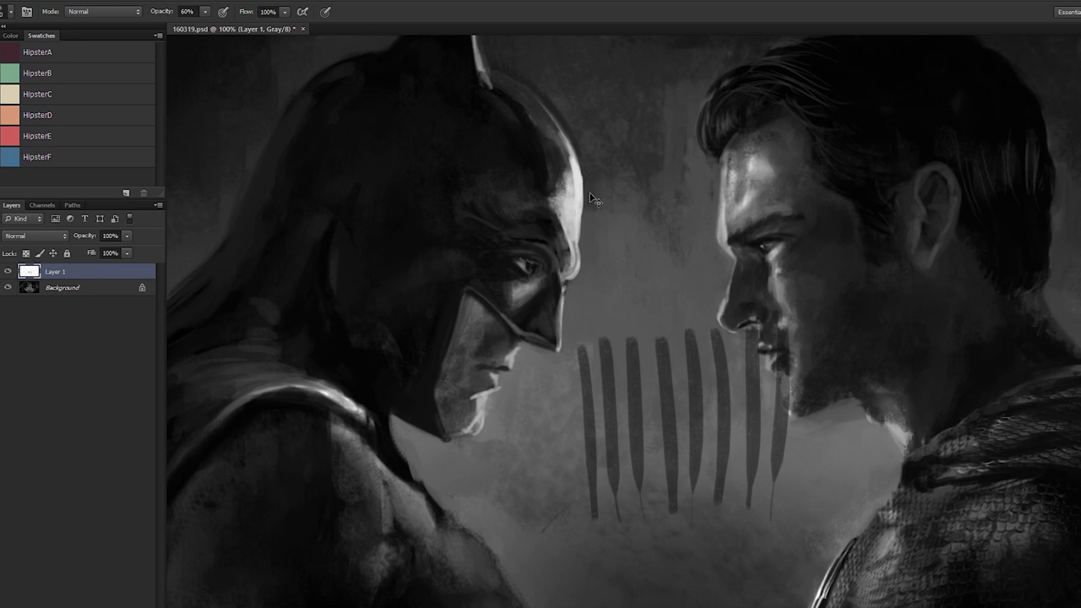
Step: Extend the row of strokes with a slightly rotated duplicate placed beside it towards Superman's neck, and merge both into Layer 1
scroll(594, 200, down, 1)
key(ctrl+j)
key(v)
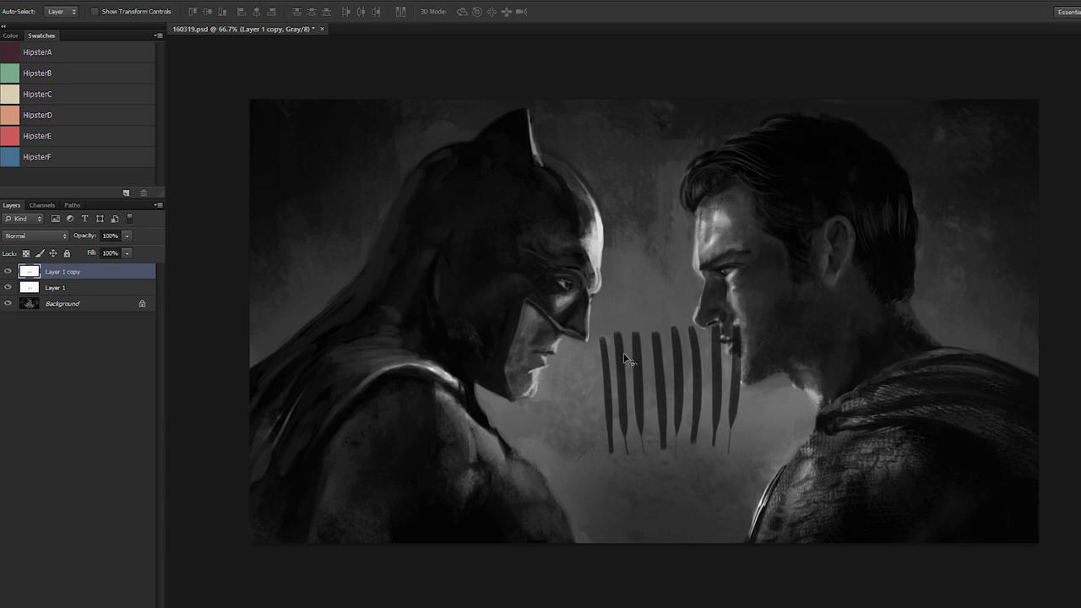
mouse_move(641, 376)
mouse_down()
mouse_move(804, 364)
mouse_move(799, 352)
mouse_move(783, 361)
mouse_up()
key(ctrl+t)
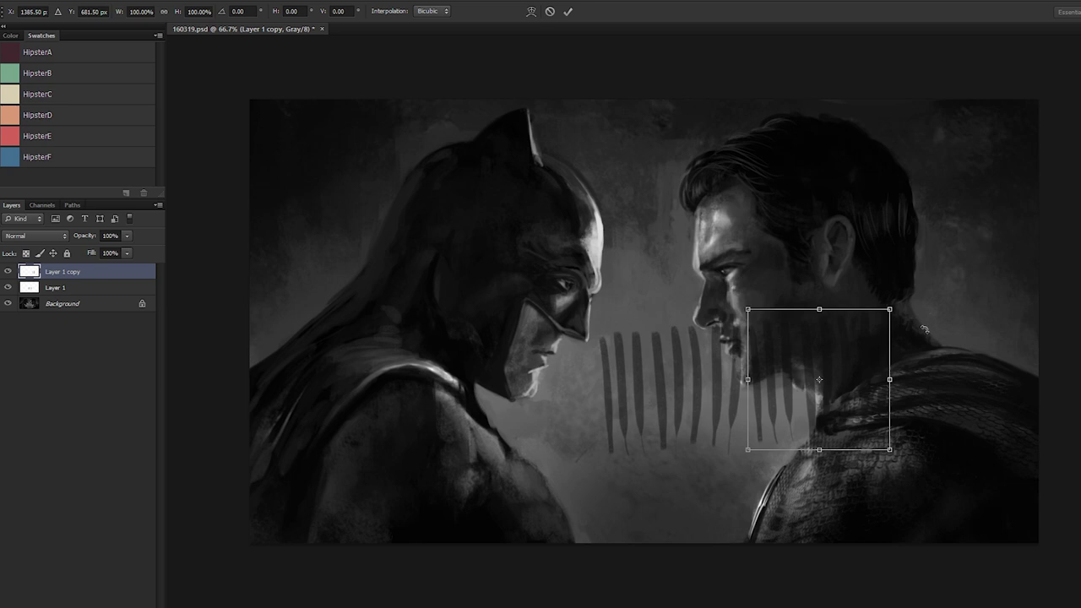
mouse_move(903, 295)
mouse_down()
mouse_move(929, 308)
mouse_move(920, 287)
mouse_up()
key(Return)
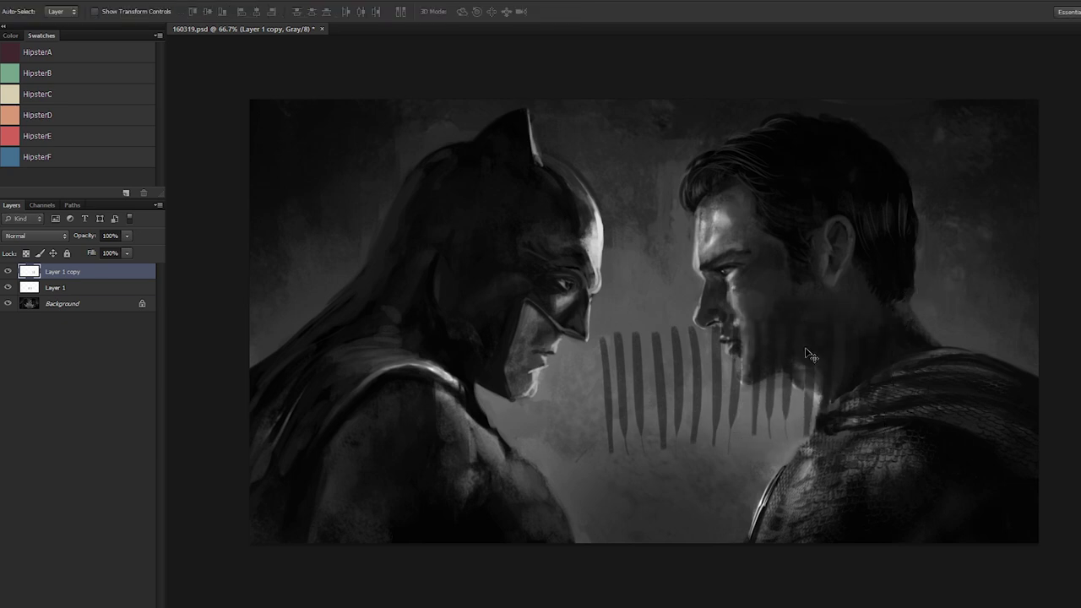
drag(808, 358, 806, 348)
key(ctrl+e)
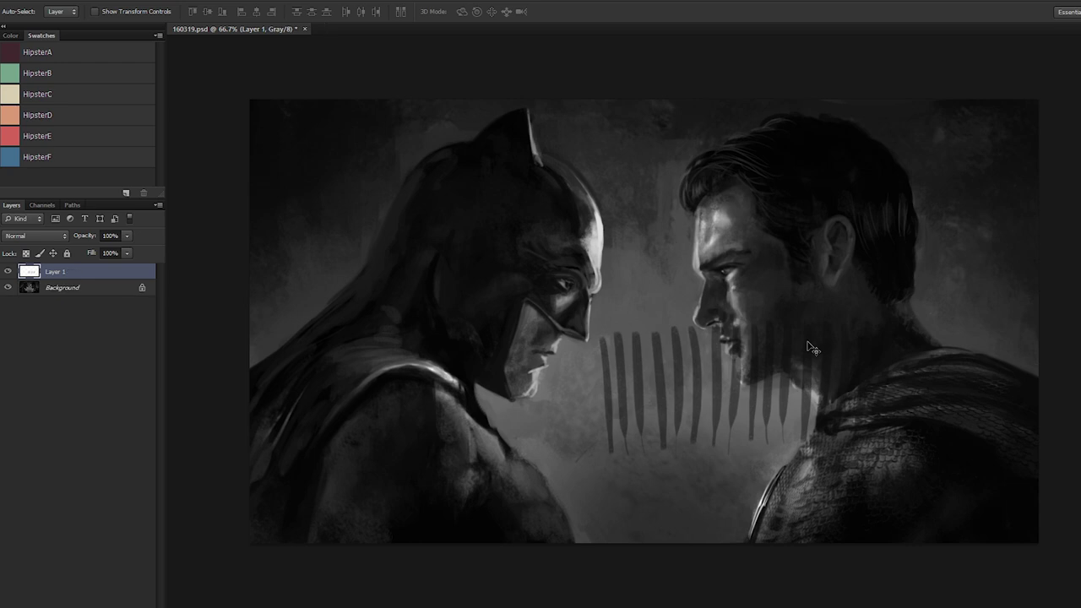
Step: Stretch the row of strokes vertically to about 260% height and move it over Batman's head and shoulder
drag(649, 438, 497, 390)
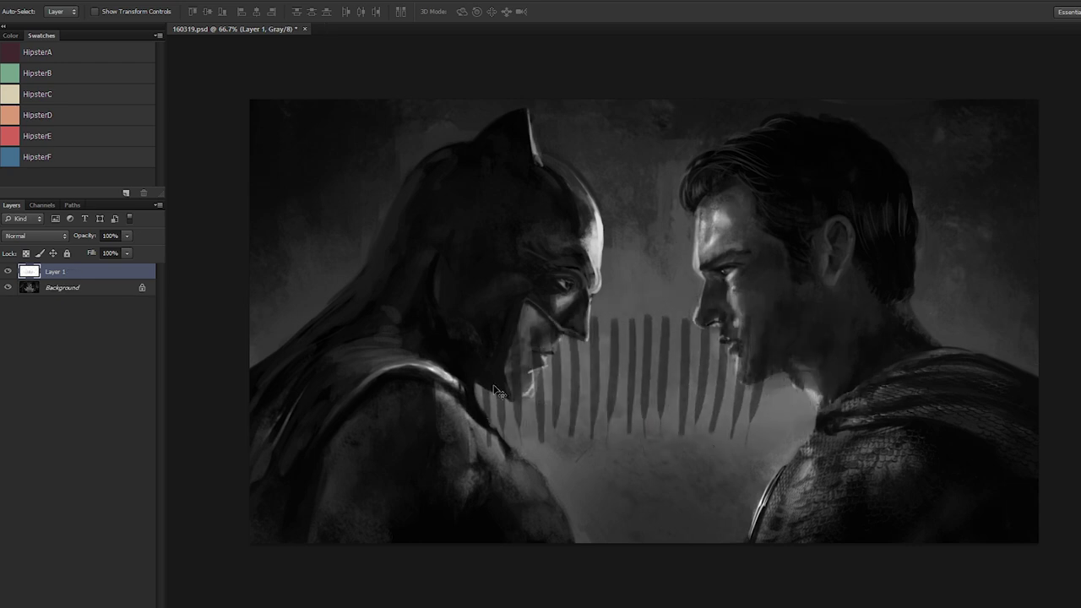
key(ctrl+t)
drag(624, 311, 625, 77)
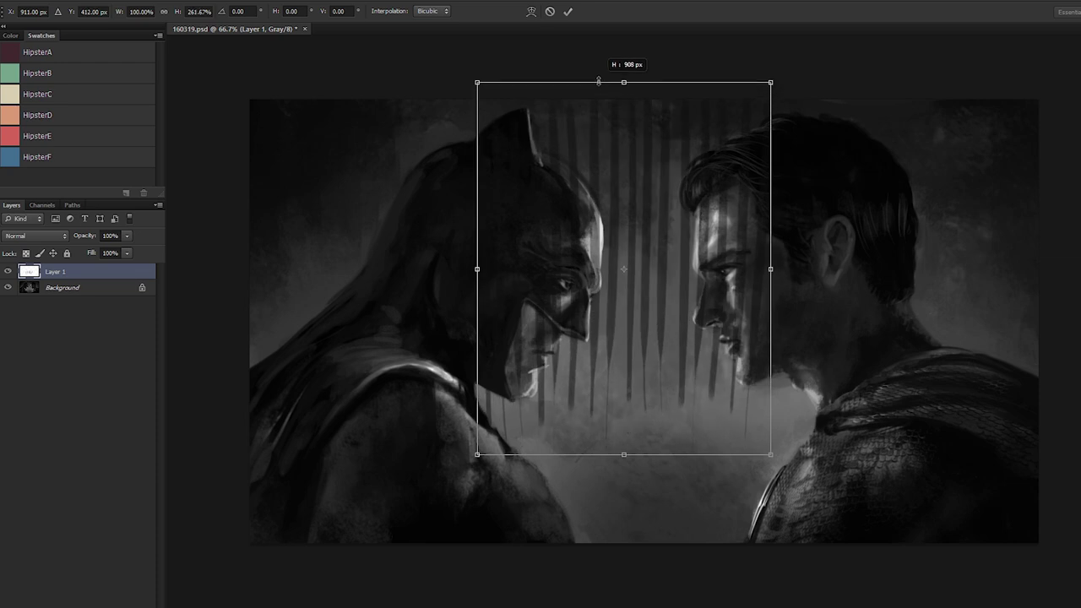
key(Return)
drag(623, 250, 513, 292)
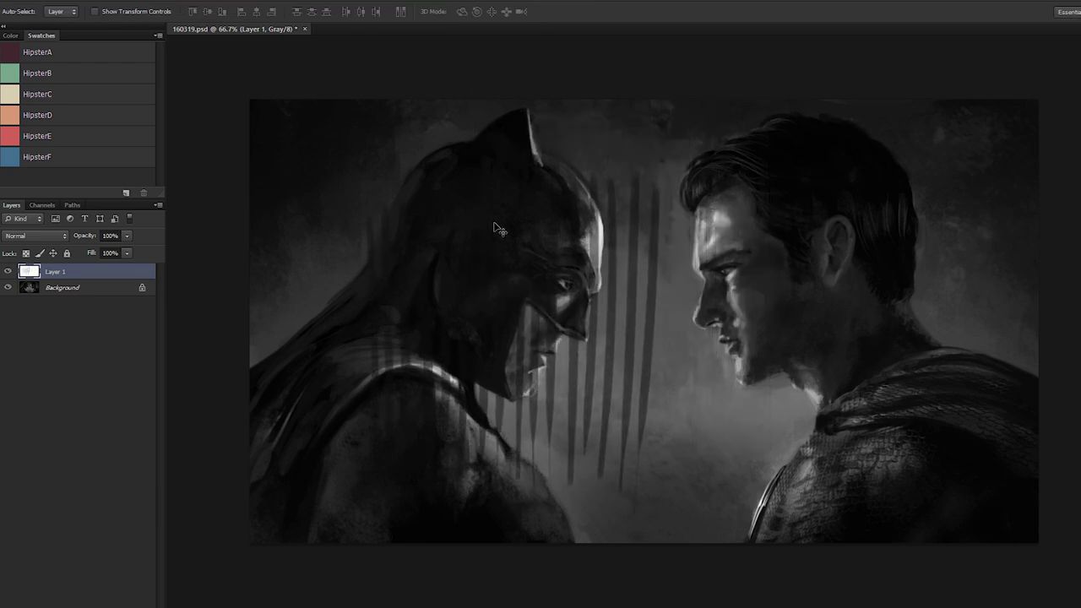
Step: Duplicate the stripes, lightened to light grey, over Superman's head and rotate the copy about 5.5° clockwise
drag(411, 308, 724, 287)
key(ctrl+t)
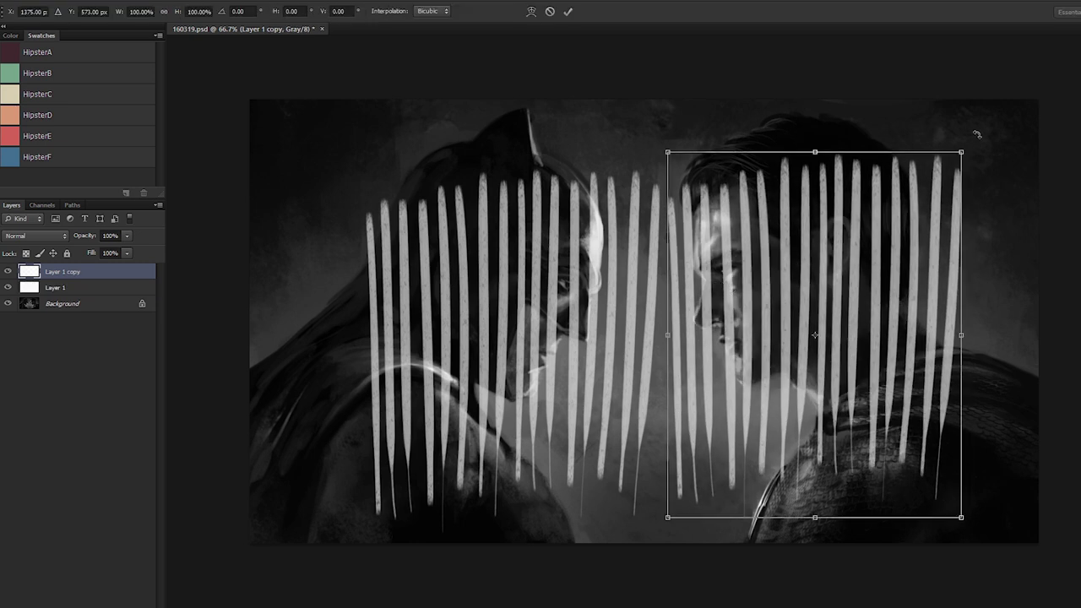
drag(976, 134, 855, 239)
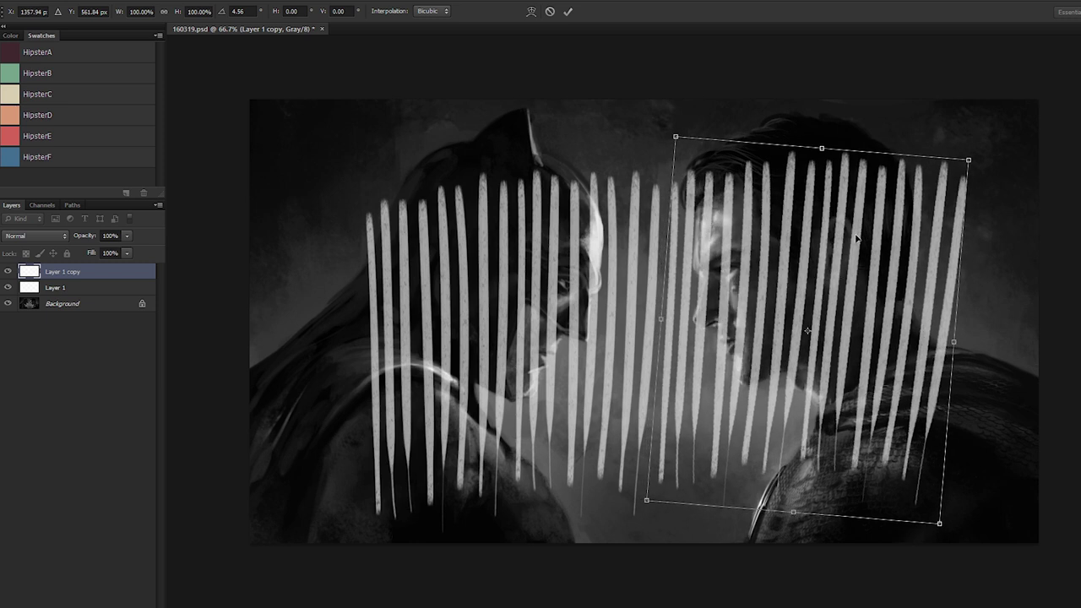
drag(966, 150, 954, 173)
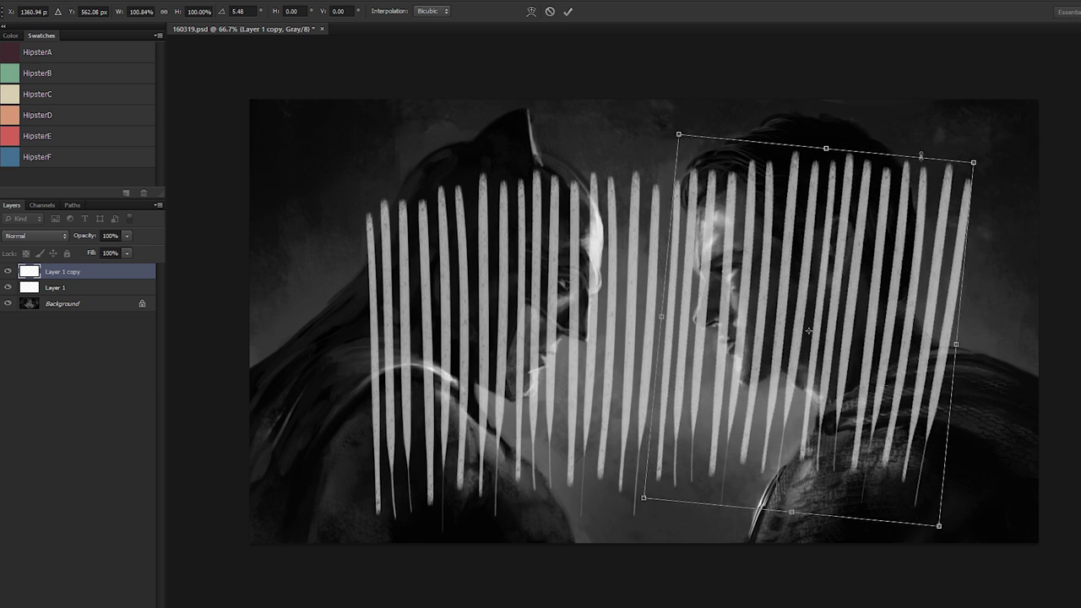
key(Return)
Step: Nudge the copied stripes left to even out the spacing and merge them into Layer 1
key(Left)
key(Left)
key(Left)
key(Left)
key(Left)
key(Left)
key(Left)
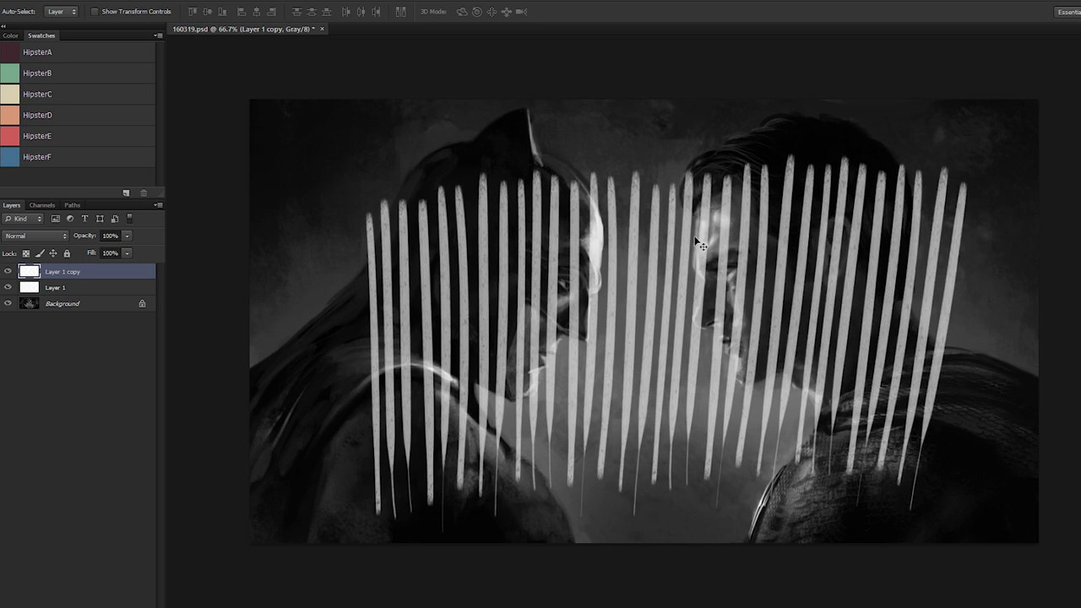
key(ctrl+e)
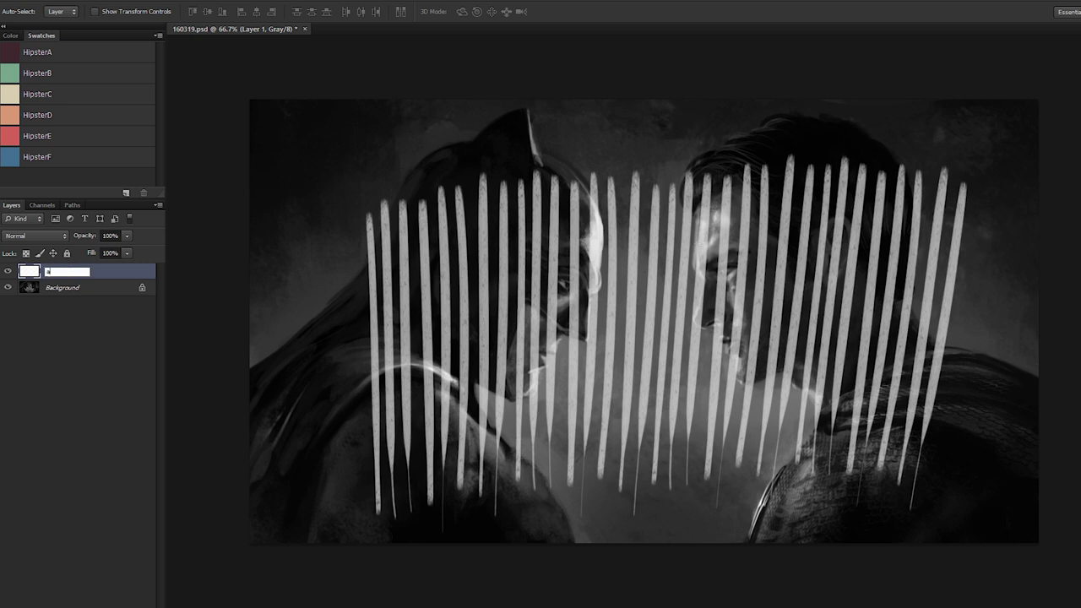
Step: Rename the merged stripe layer archive, hide it, and make five hidden duplicates of it
click(8, 271)
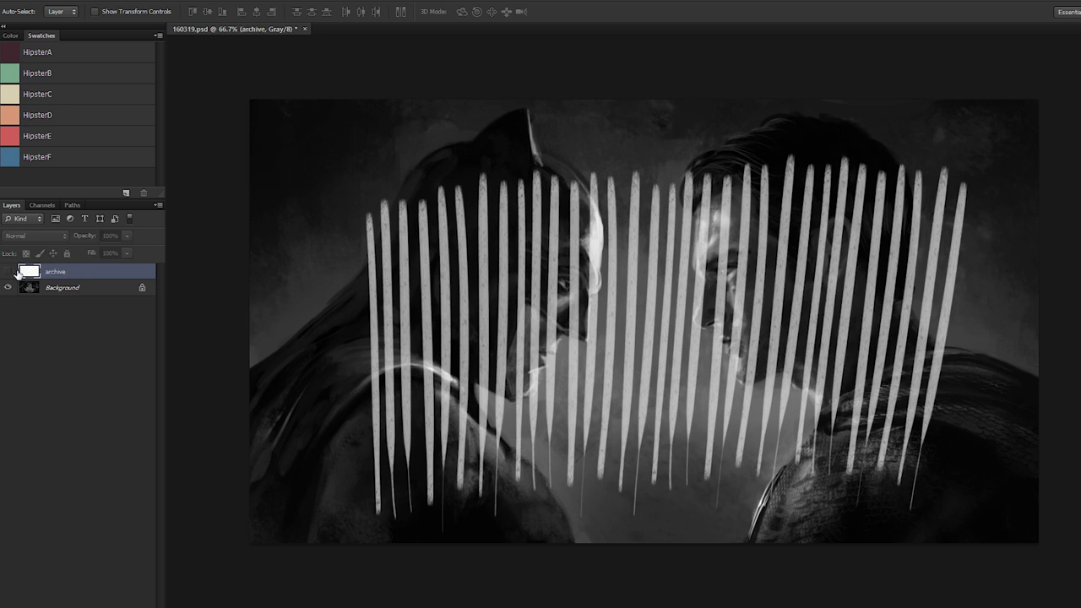
key(ctrl+j)
key(ctrl+j)
key(ctrl+j)
key(ctrl+j)
key(ctrl+j)
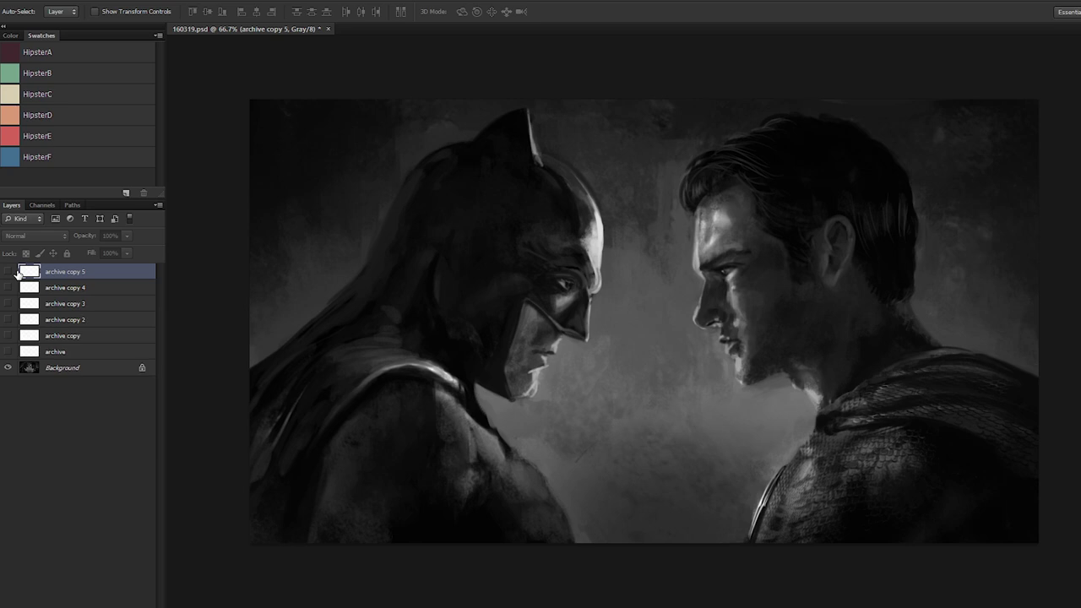
Step: Make archive copy the active layer and the only visible stripe layer above the Background
click(8, 271)
click(51, 336)
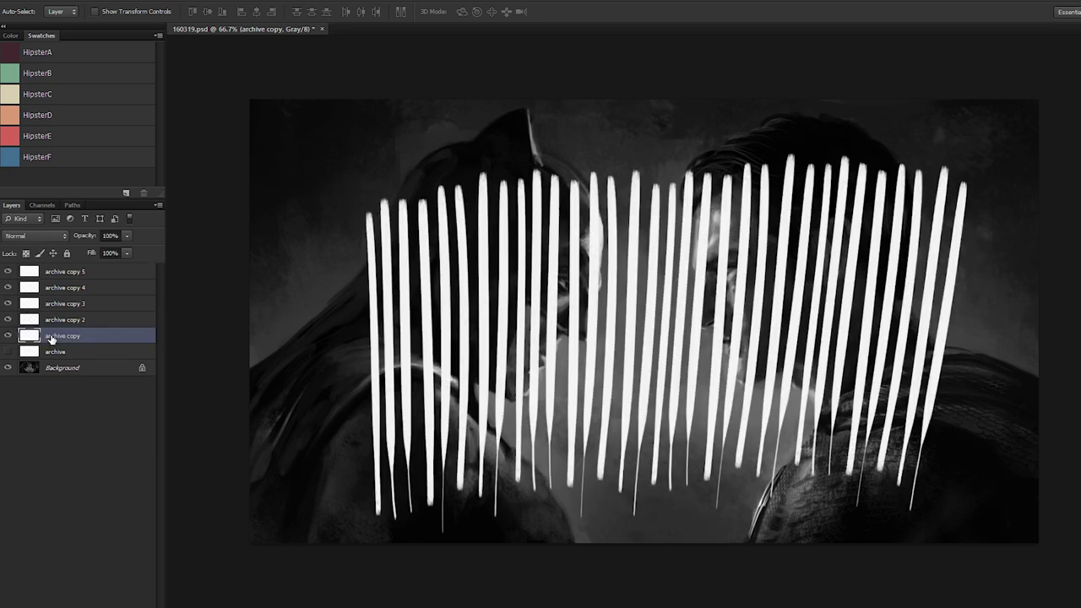
drag(7, 271, 15, 321)
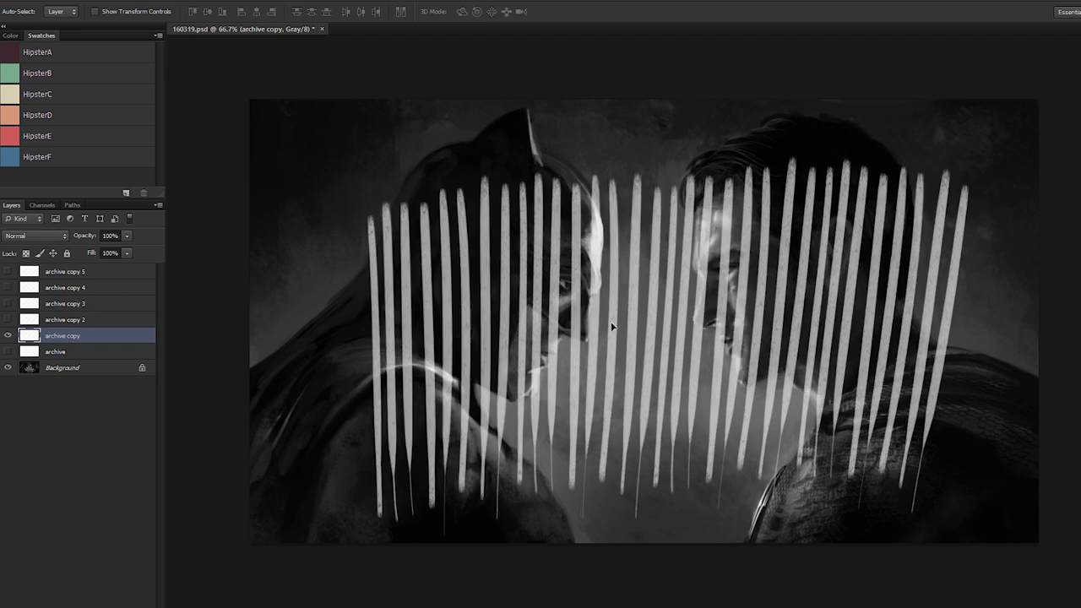
Step: Shrink the stripes to about 32% width and 63% height, and rotate them about -57° over Batman's upper arm
drag(603, 313, 589, 435)
key(ctrl+t)
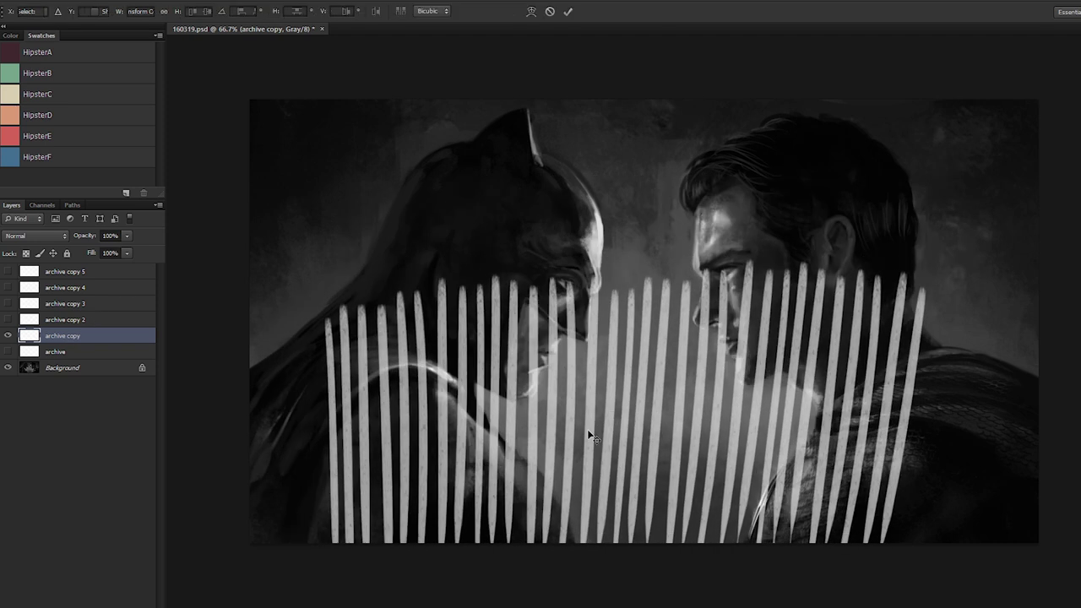
drag(920, 275, 511, 472)
drag(510, 521, 390, 417)
drag(494, 438, 458, 406)
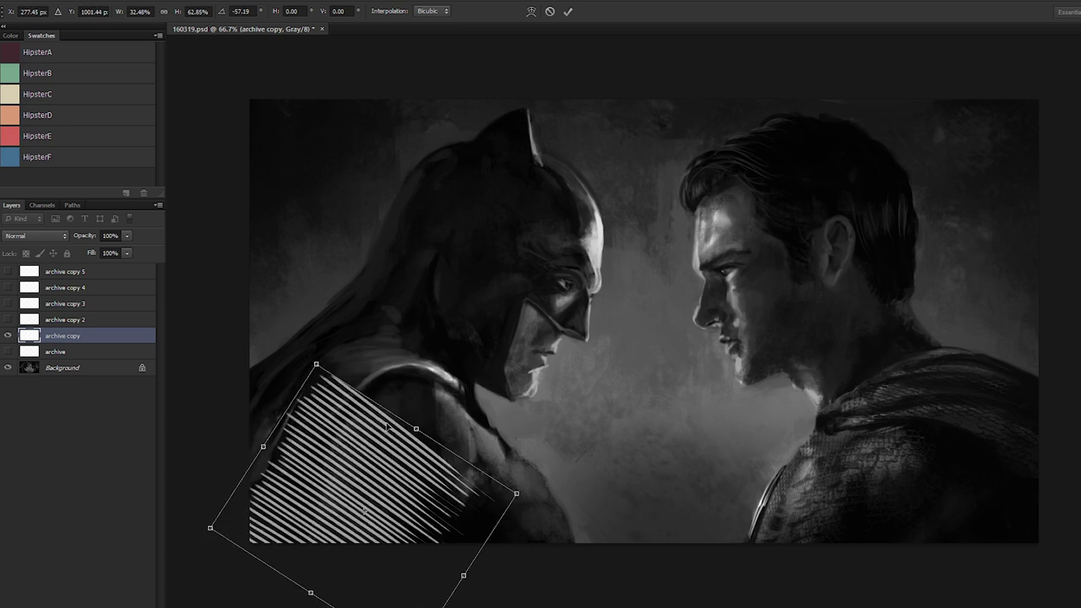
key(Return)
Step: Warp the stripes with a custom warp so they curve around Batman's shoulder and upper arm
key(ctrl+t)
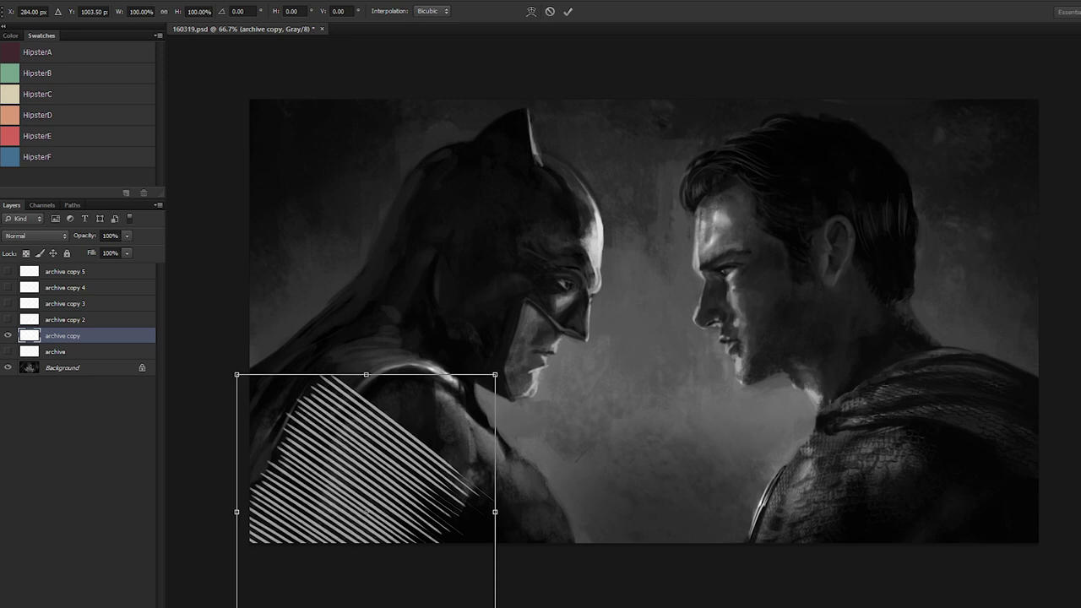
click(531, 12)
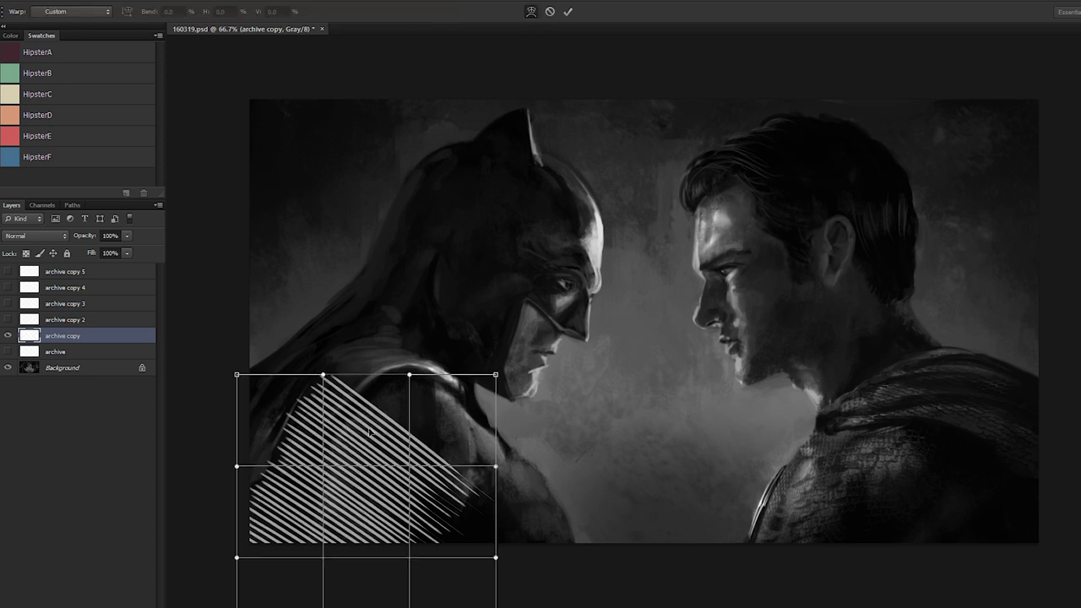
drag(369, 429, 406, 394)
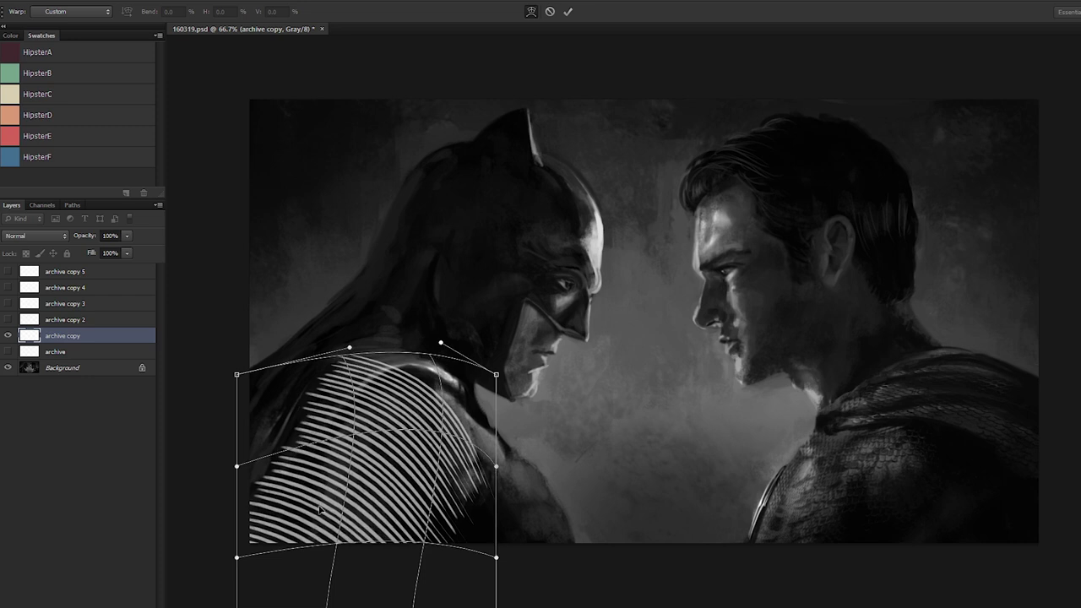
drag(319, 510, 314, 422)
key(Return)
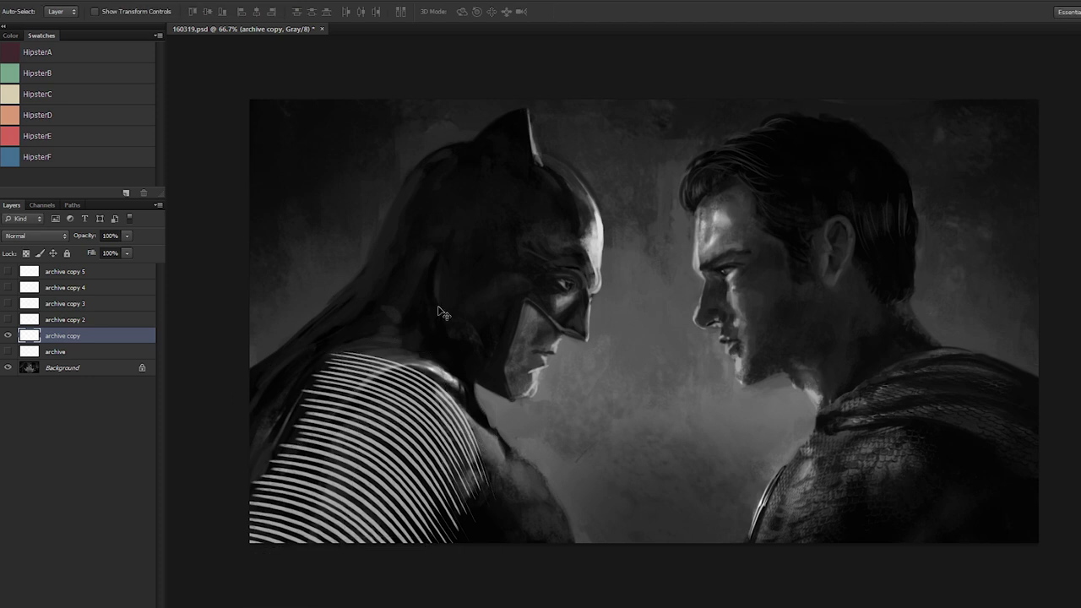
Step: Erase the stripes spilling over Batman's cape, shoulder rim and outer arm edge, raising the eraser to 100% opacity
key(e)
key(bracketright)
key(bracketright)
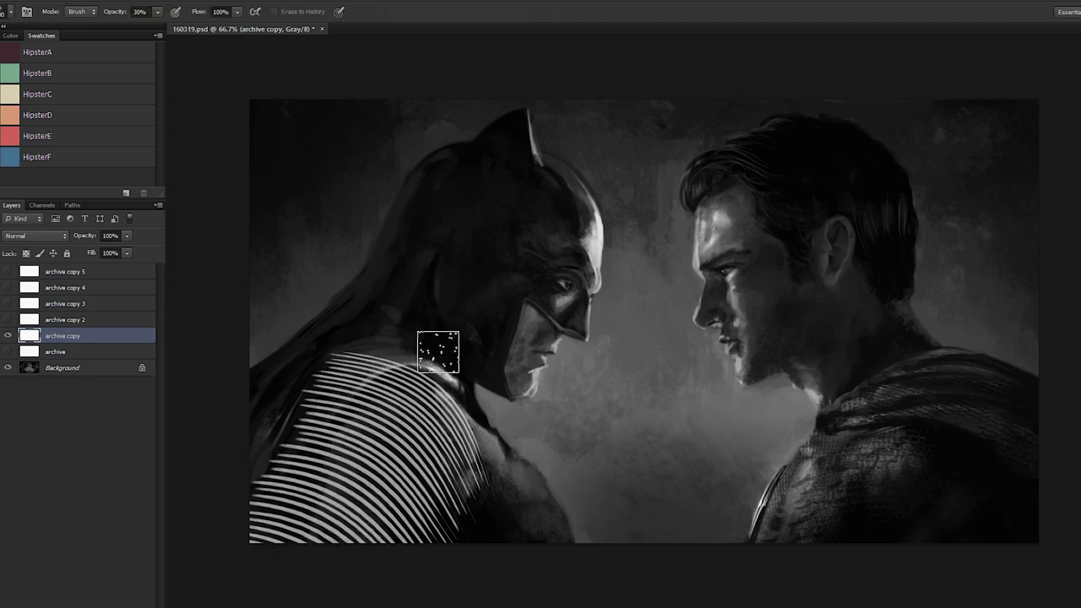
drag(393, 355, 273, 477)
key(0)
drag(380, 368, 287, 452)
mouse_move(410, 340)
mouse_down()
mouse_move(321, 373)
mouse_move(240, 494)
mouse_move(261, 454)
mouse_move(237, 510)
mouse_move(347, 366)
mouse_up()
Step: Erase the lower end of the stripes on Batman's arm with a larger eraser so only the upper arm stays striped
key(bracketright)
key(bracketright)
key(bracketright)
key(bracketright)
key(bracketright)
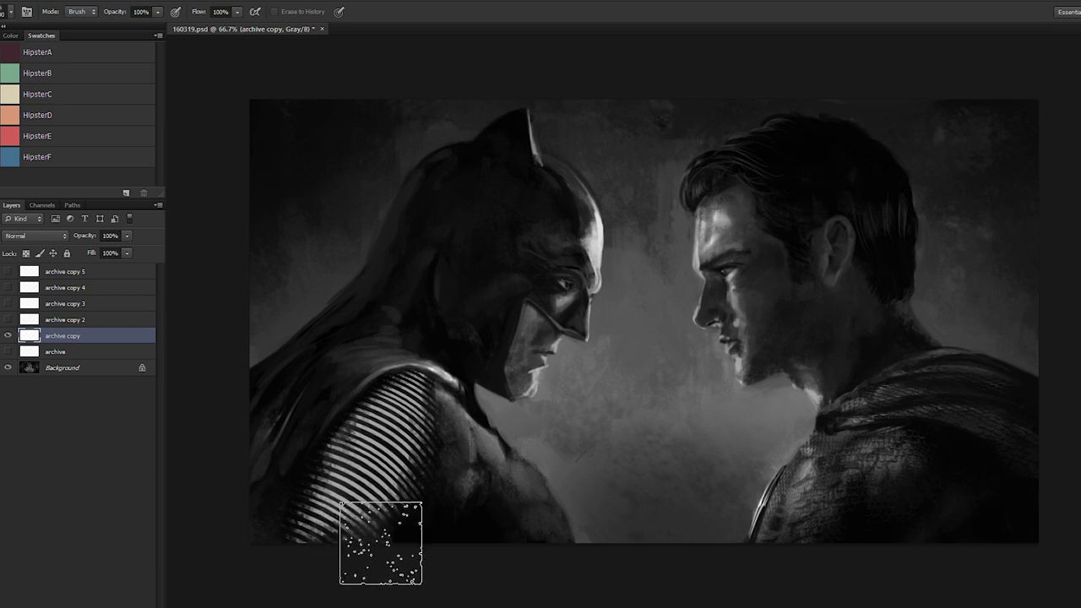
mouse_move(379, 541)
mouse_down()
mouse_move(309, 519)
mouse_move(350, 545)
mouse_move(329, 540)
mouse_up()
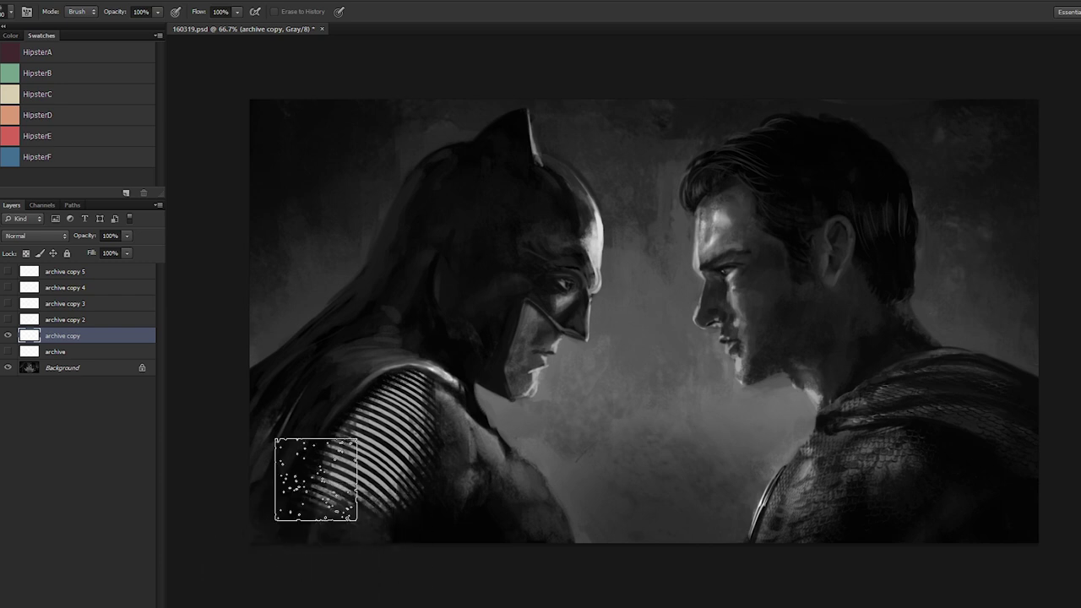
Step: Invert the archive copy stripes on Batman's upper arm from white to black
key(ctrl+plus)
key(ctrl+plus)
drag(403, 323, 752, 167)
drag(423, 478, 613, 256)
key(ctrl+i)
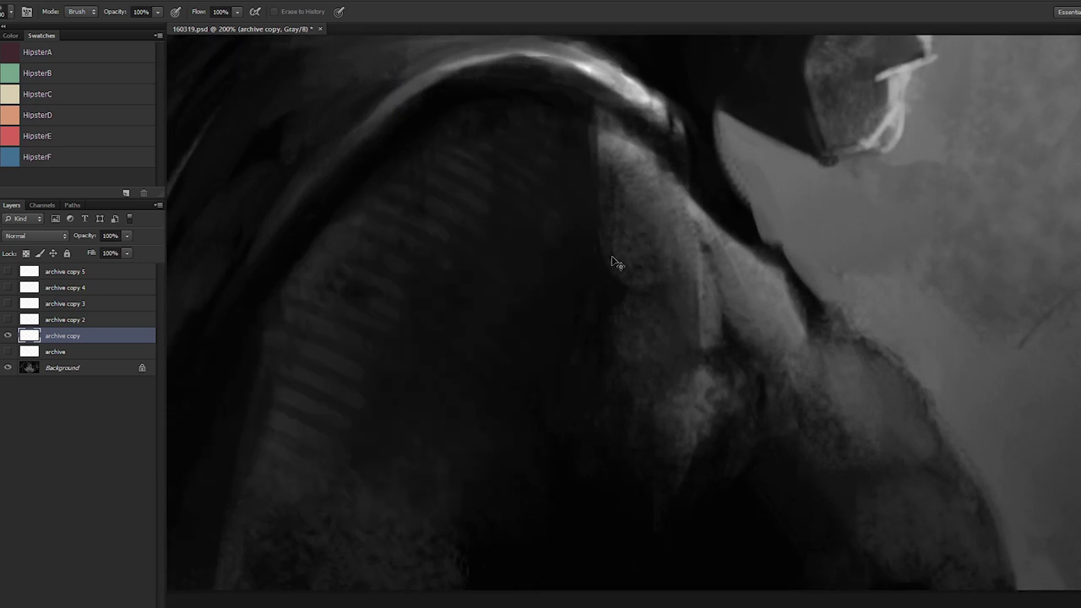
Step: Duplicate the black stripe layer archive copy and make the duplicate above it white, offset slightly from the original
key(ctrl+minus)
key(ctrl+minus)
key(ctrl+j)
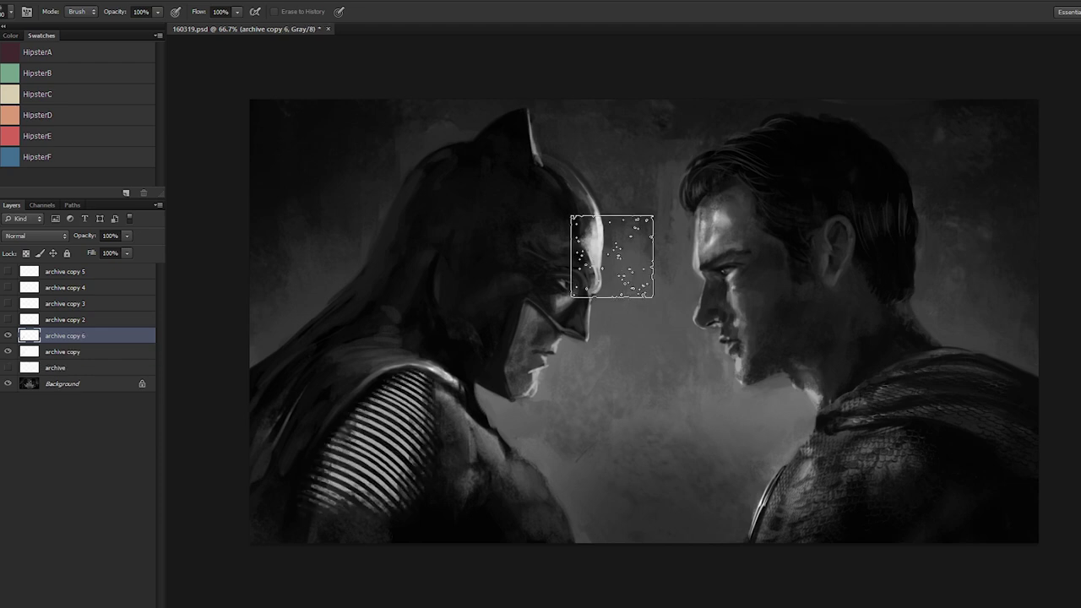
key(v)
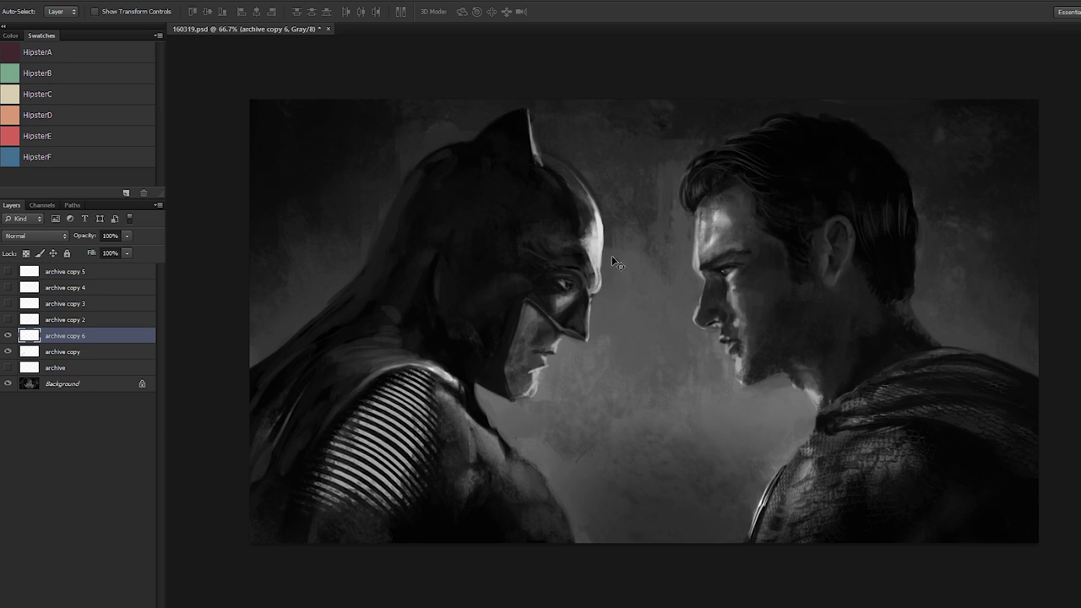
Step: Erase most of the white stripes on Batman's upper arm at 100%, and fade the remaining ones at 30% opacity
key(e)
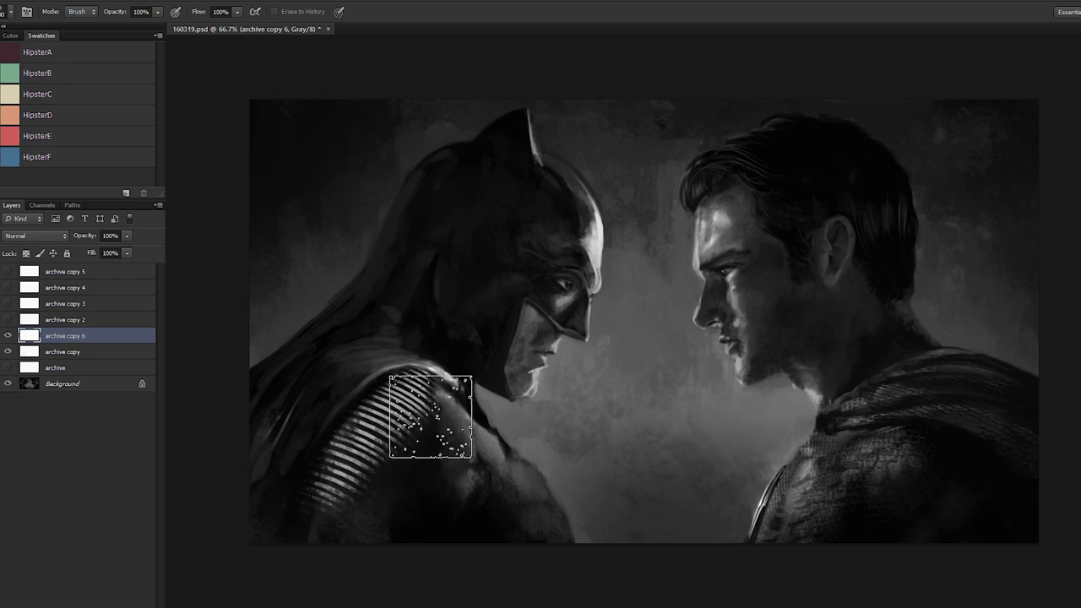
mouse_move(430, 416)
mouse_down()
mouse_move(422, 354)
mouse_move(411, 365)
mouse_move(432, 438)
mouse_move(403, 452)
mouse_move(416, 440)
mouse_move(396, 420)
mouse_move(378, 431)
mouse_move(355, 483)
mouse_move(405, 434)
mouse_move(345, 486)
mouse_move(376, 472)
mouse_up()
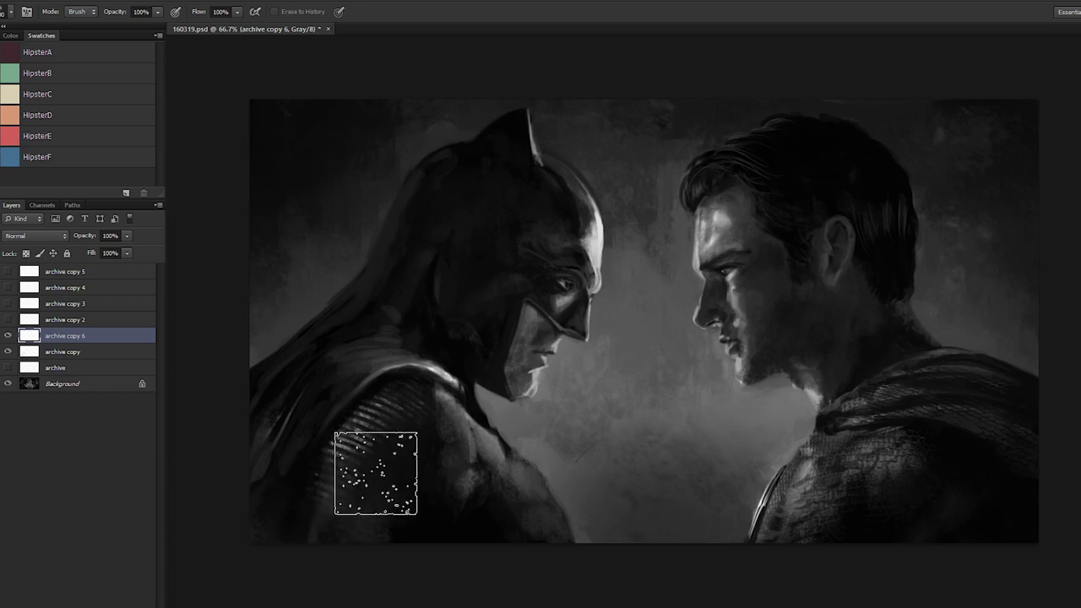
key(3)
mouse_move(319, 526)
mouse_down()
mouse_move(386, 437)
mouse_move(384, 420)
mouse_move(351, 447)
mouse_move(380, 390)
mouse_move(338, 584)
mouse_up()
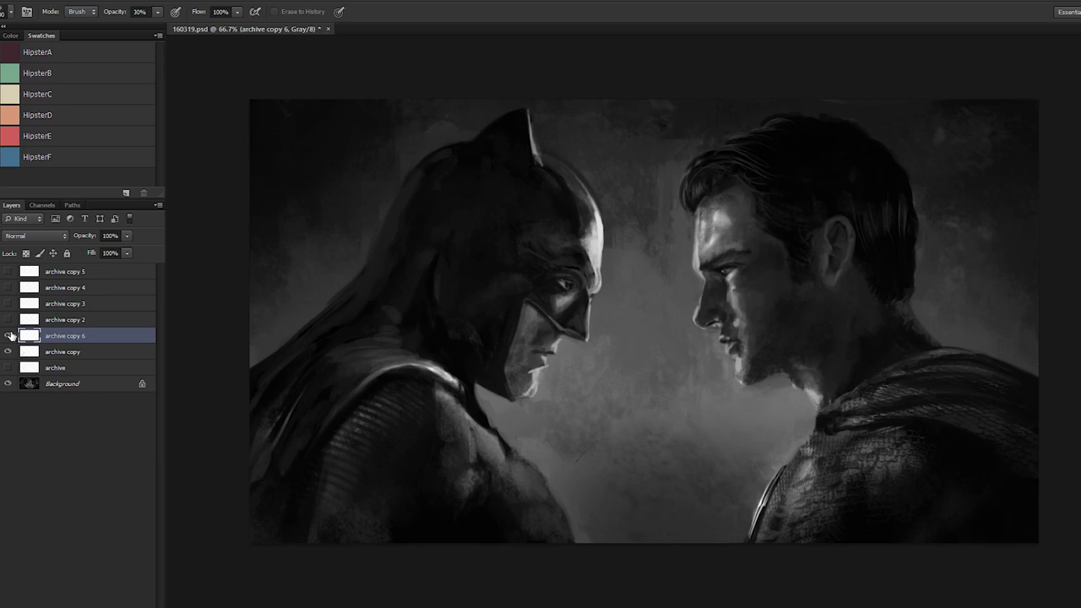
Step: Move archive copy 6 and archive copy below the archive layer and merge both into the Background
key(ctrl+minus)
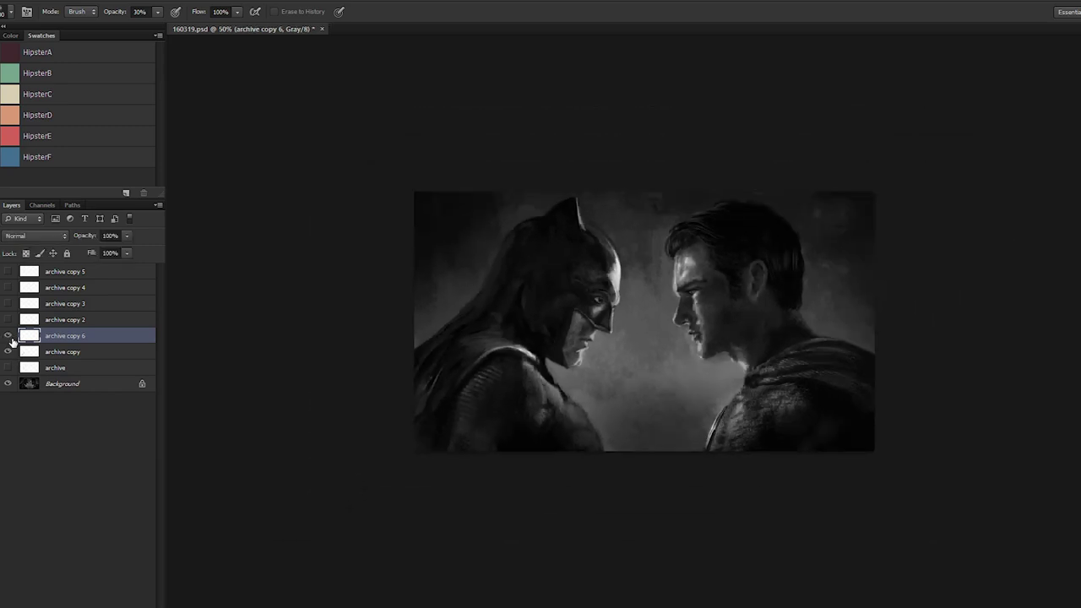
key(ctrl+minus)
shift+click(82, 349)
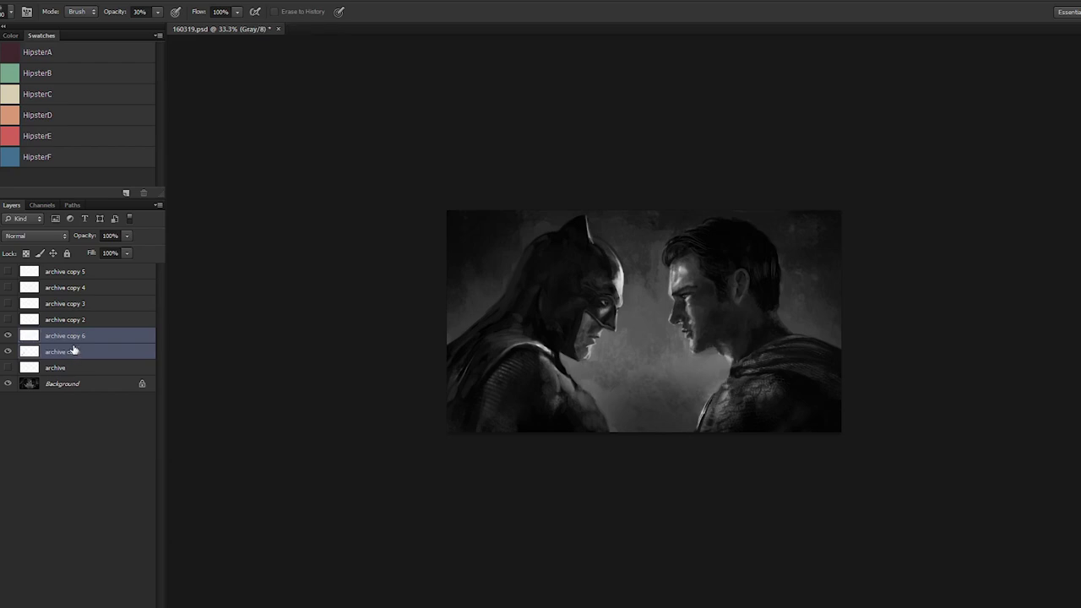
drag(73, 352, 72, 377)
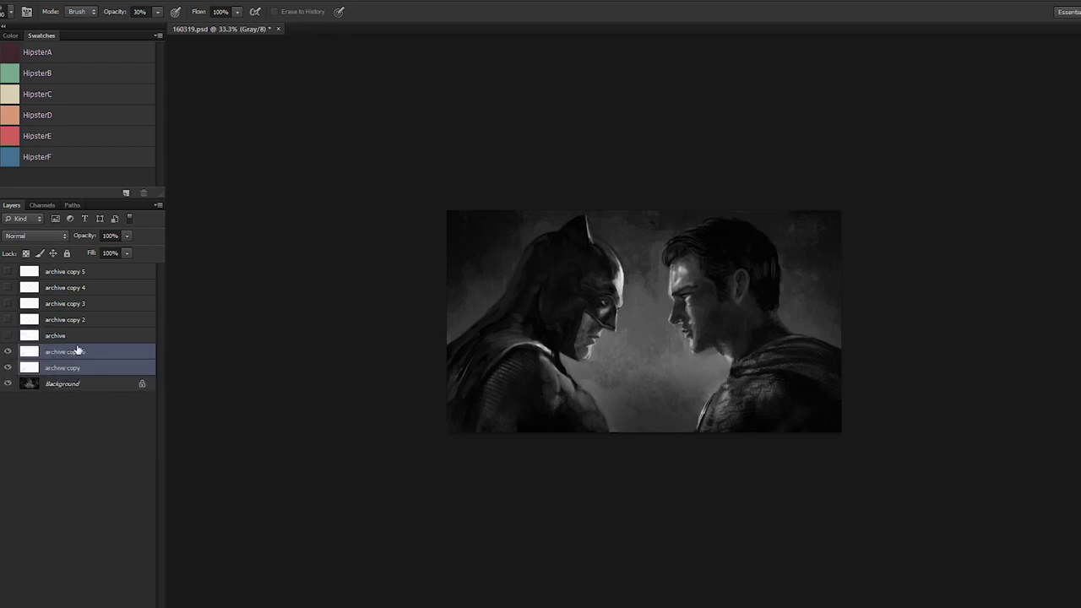
key(Delete)
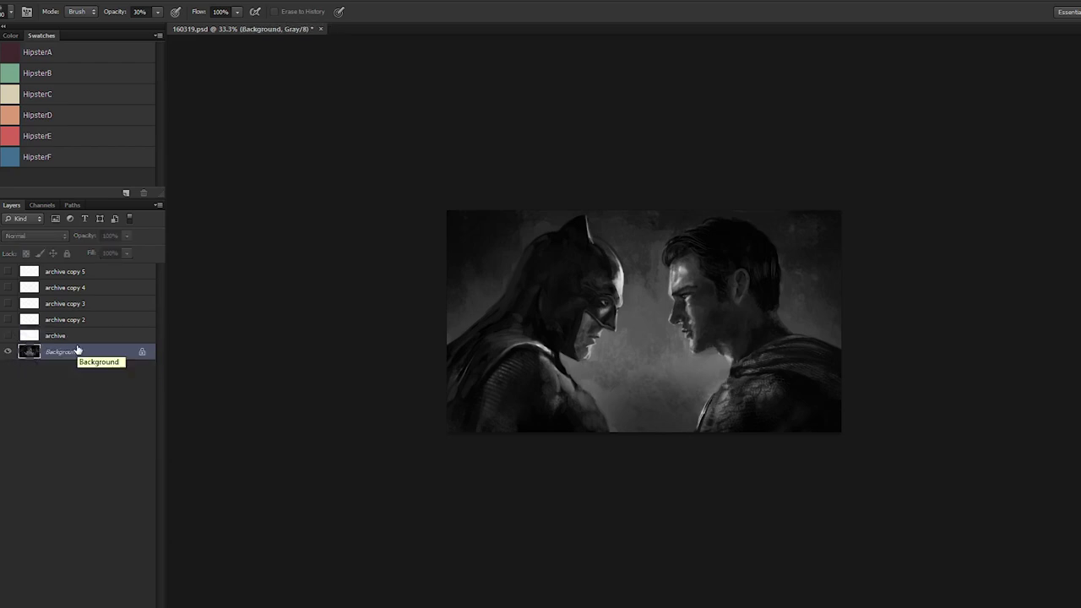
Step: Show the archive copy 2 stripe layer over the painting and switch to the Move tool
click(10, 321)
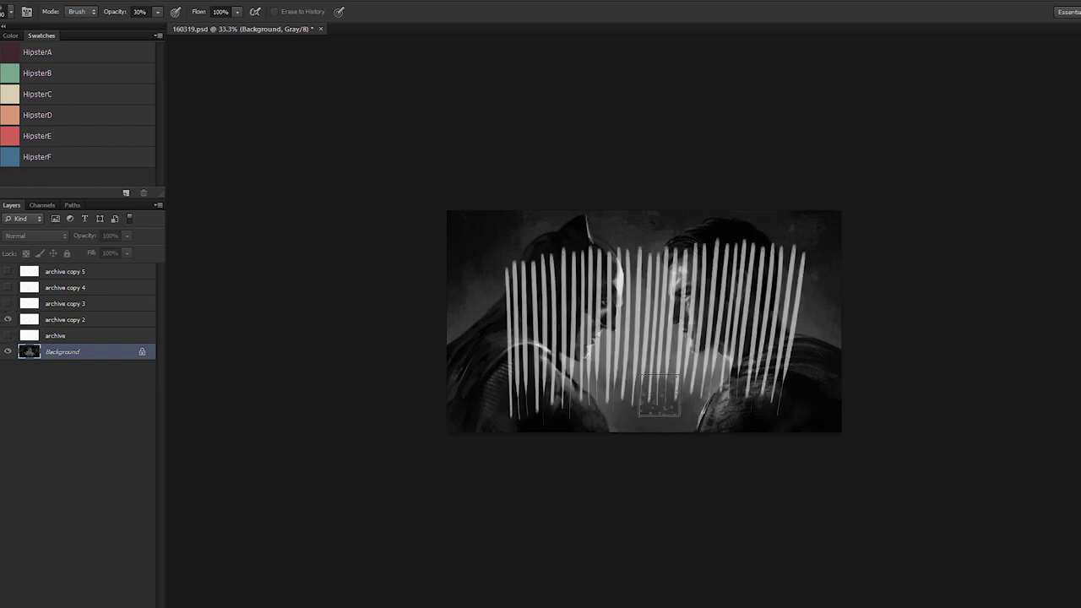
key(v)
key(ctrl+plus)
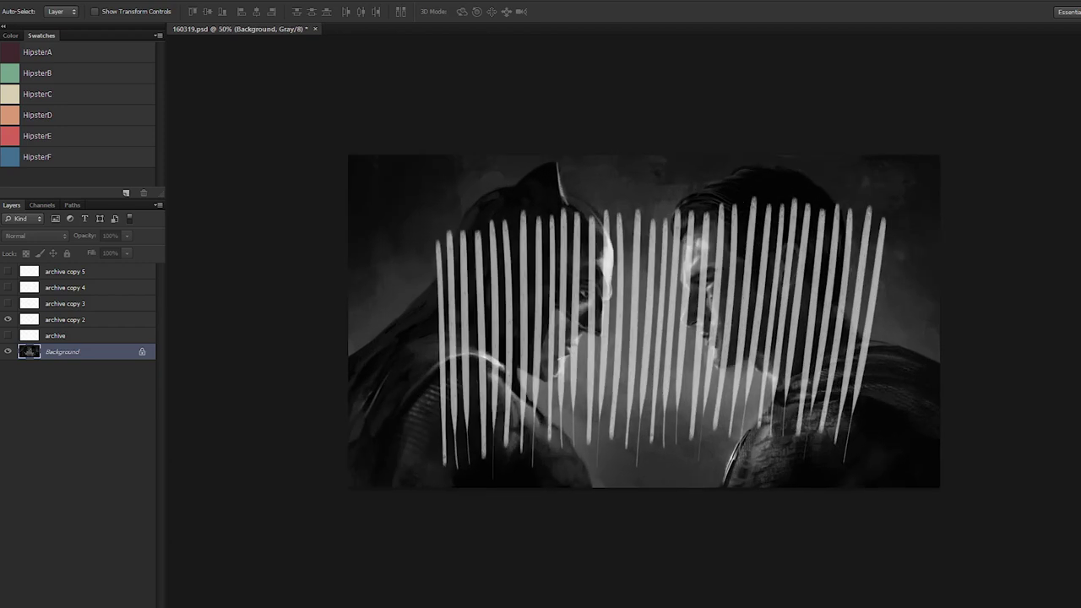
click(578, 386)
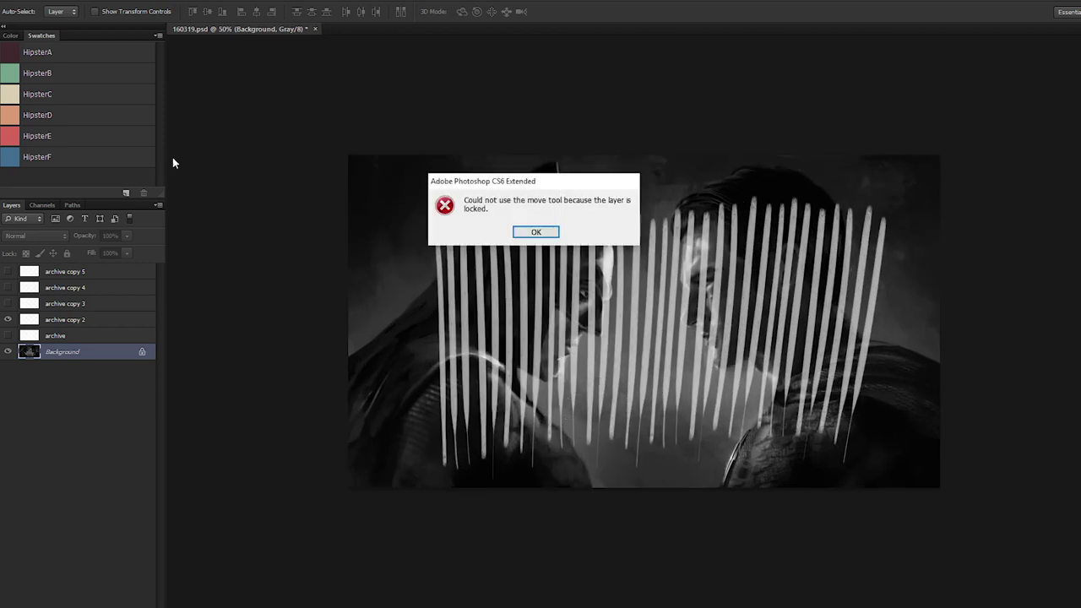
click(535, 232)
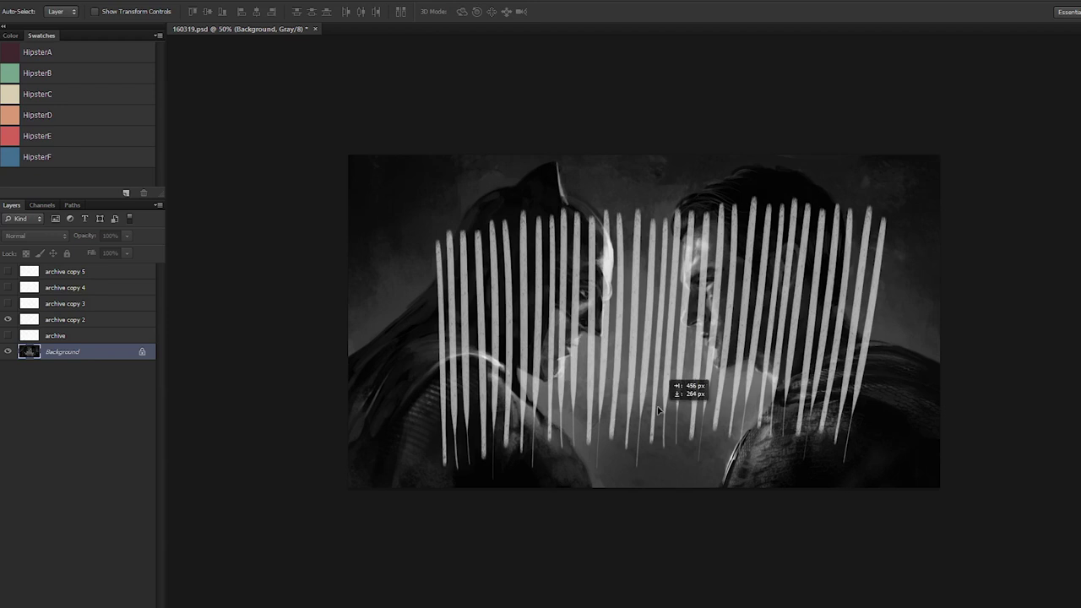
click(686, 387)
click(515, 232)
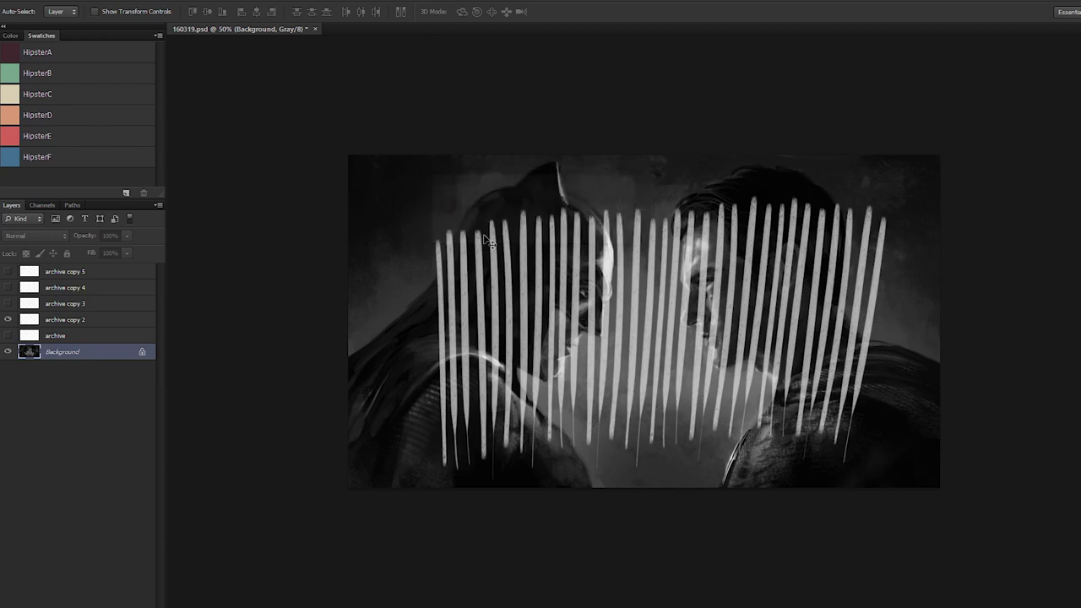
Step: Rotate the archive copy 2 stripes 51.46°, shrink them to 42.89%, and place them over Batman's shoulder and chest
click(52, 324)
drag(451, 321, 547, 353)
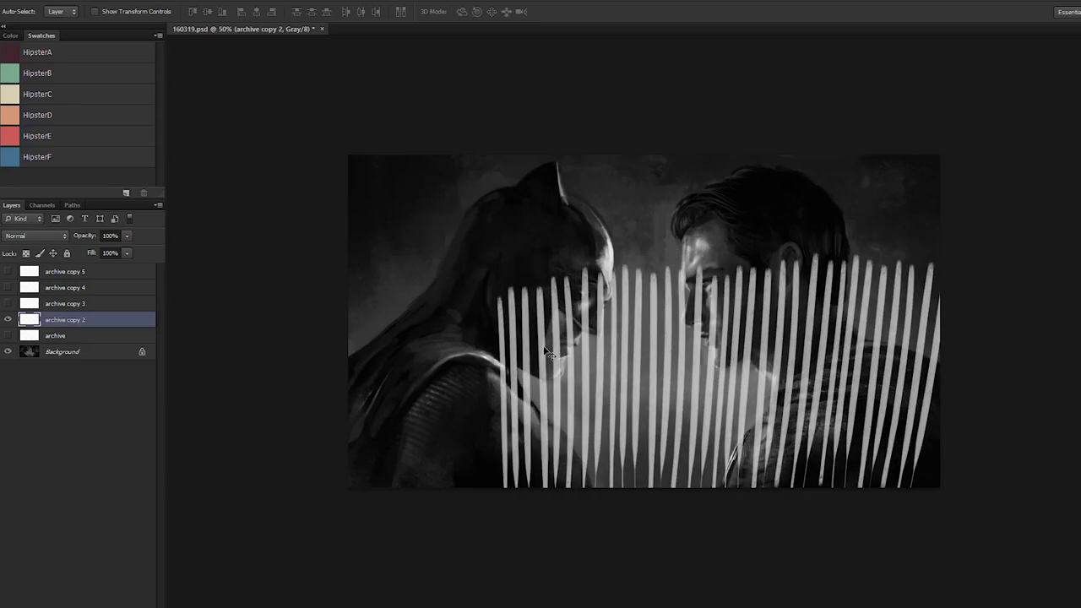
key(ctrl+t)
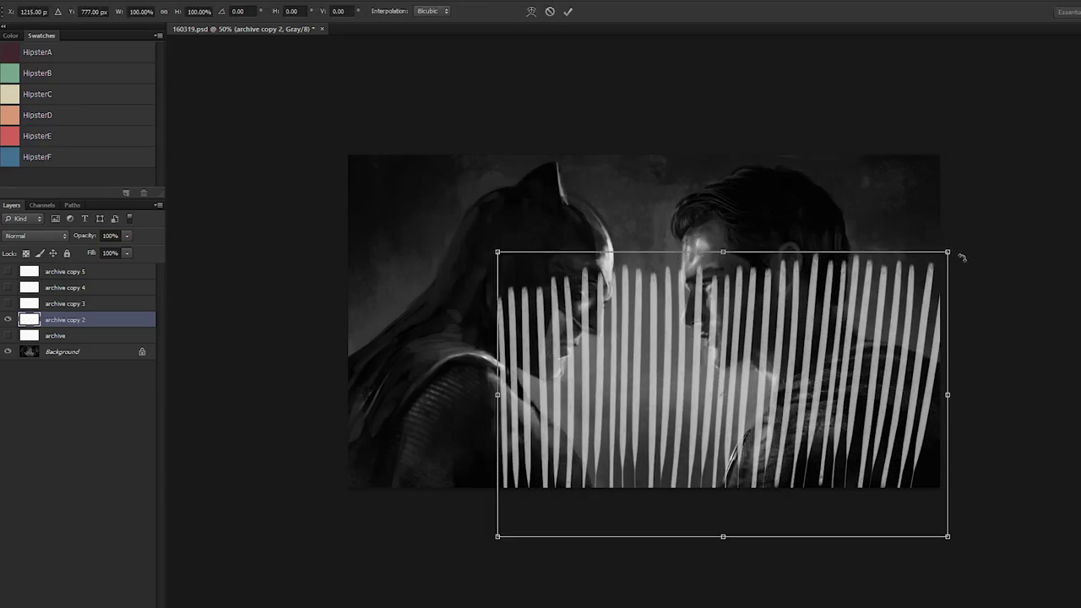
drag(962, 256, 707, 111)
drag(759, 291, 537, 231)
drag(739, 188, 519, 462)
drag(488, 341, 458, 413)
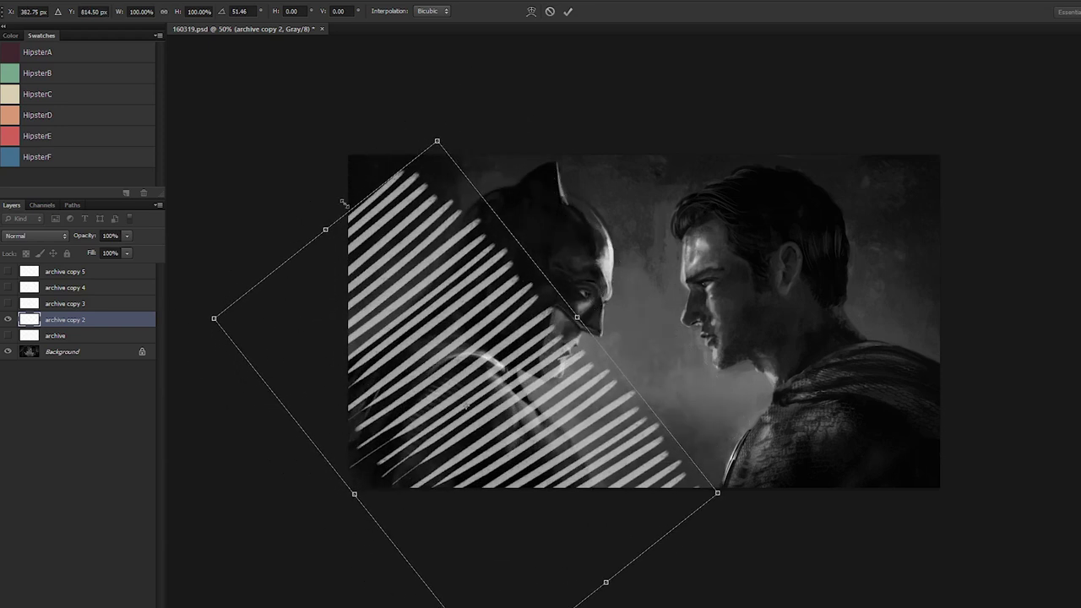
drag(437, 141, 430, 335)
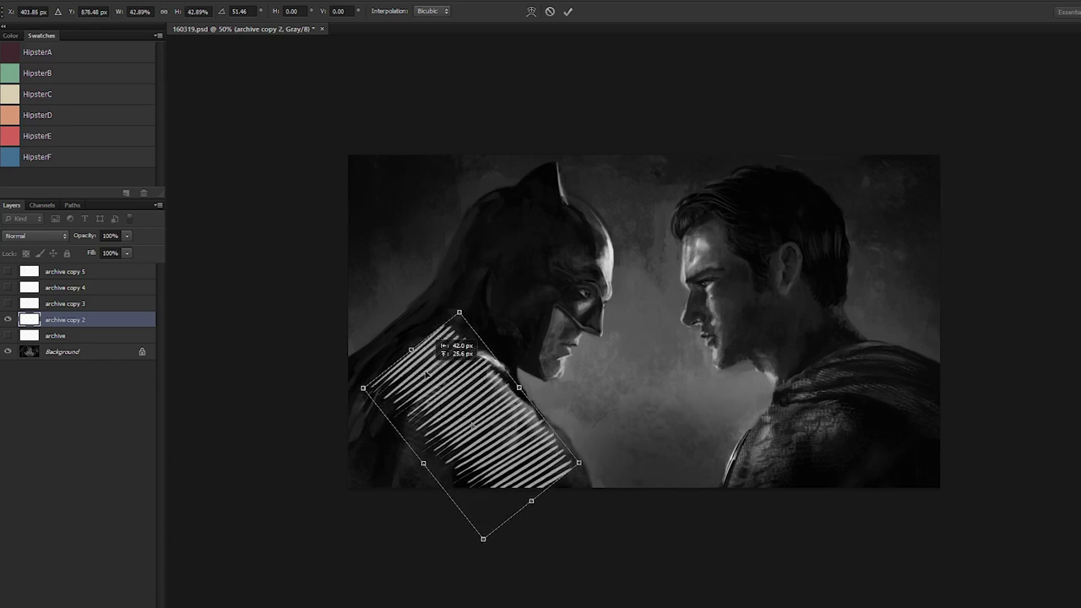
key(Return)
Step: Bend the archive copy 2 stripes with a custom warp so they curve along Batman's shoulder and chest
key(ctrl+t)
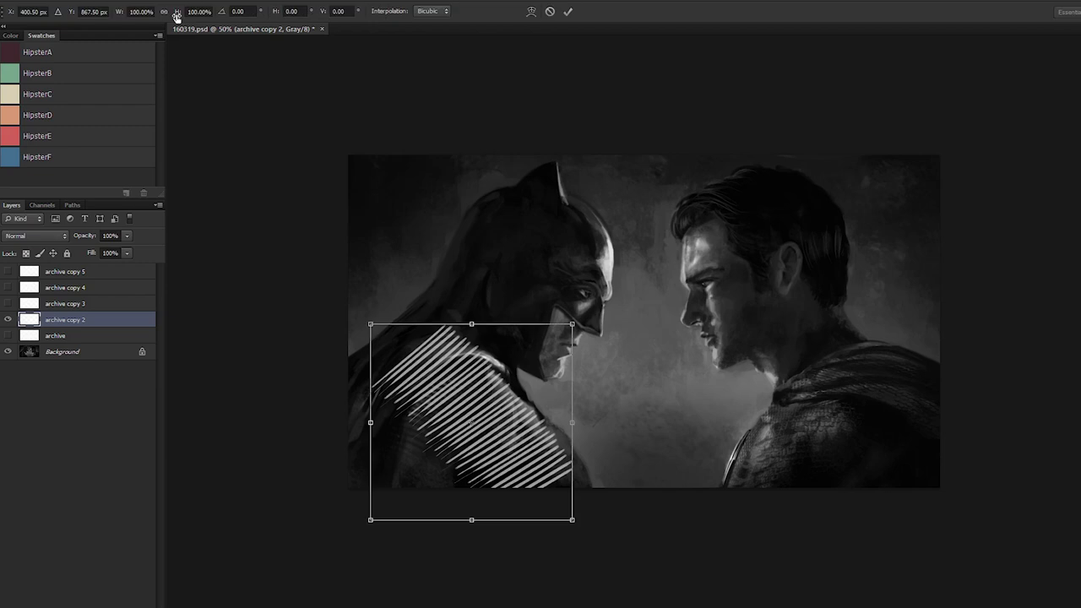
click(531, 11)
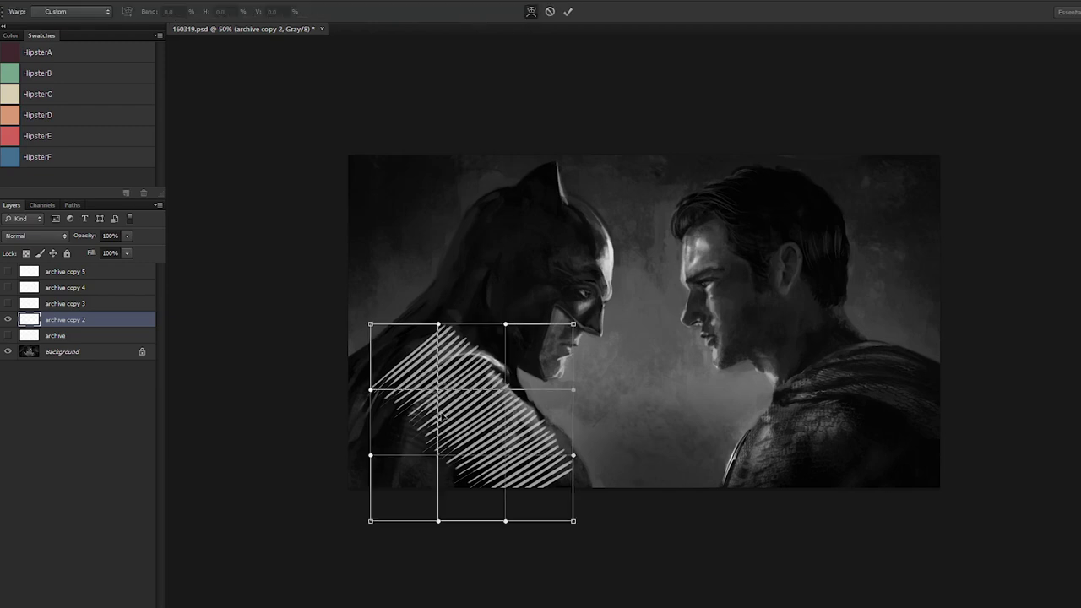
drag(441, 415, 524, 374)
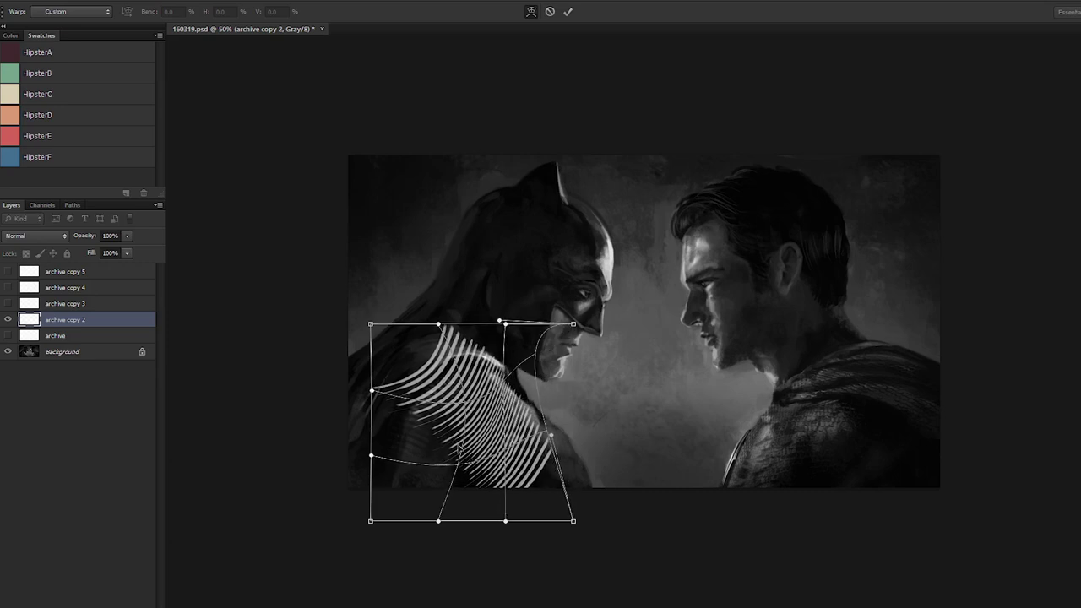
mouse_move(459, 450)
mouse_down()
mouse_move(456, 463)
mouse_move(446, 443)
mouse_up()
key(Return)
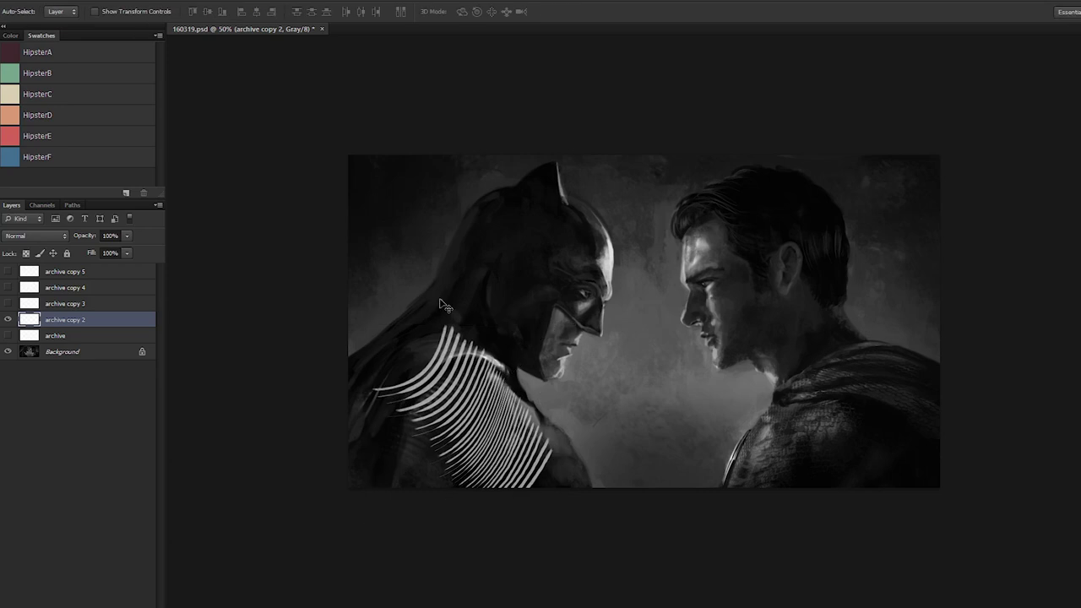
Step: Erase the warped stripes over Batman's cape and outer arm at 100% opacity, refining the edge with a smaller eraser
key(ctrl+plus)
key(e)
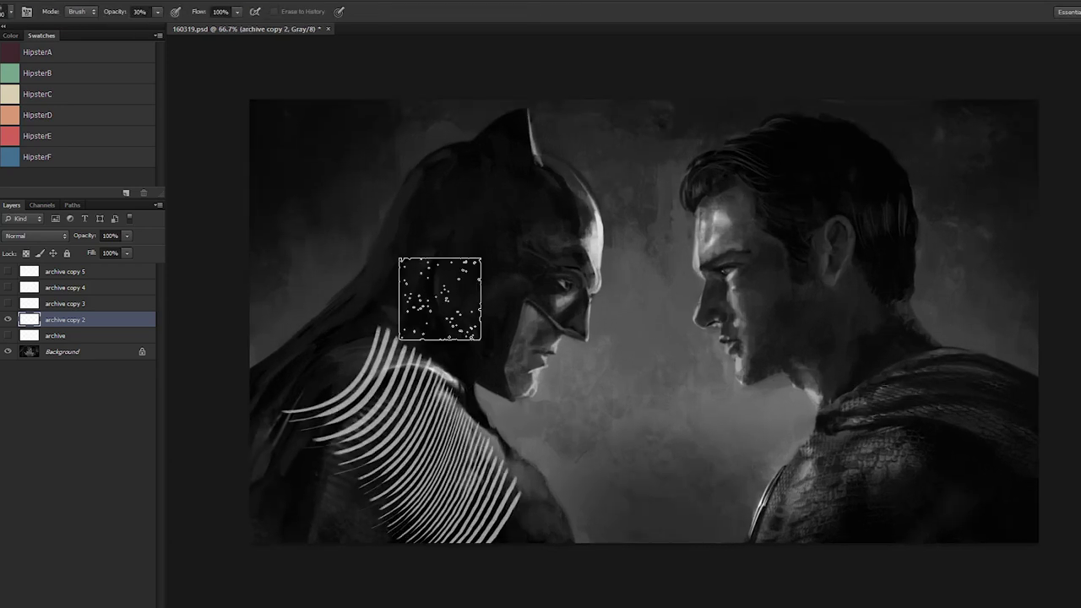
key(0)
mouse_move(281, 387)
mouse_down()
mouse_move(311, 329)
mouse_move(343, 330)
mouse_move(357, 465)
mouse_up()
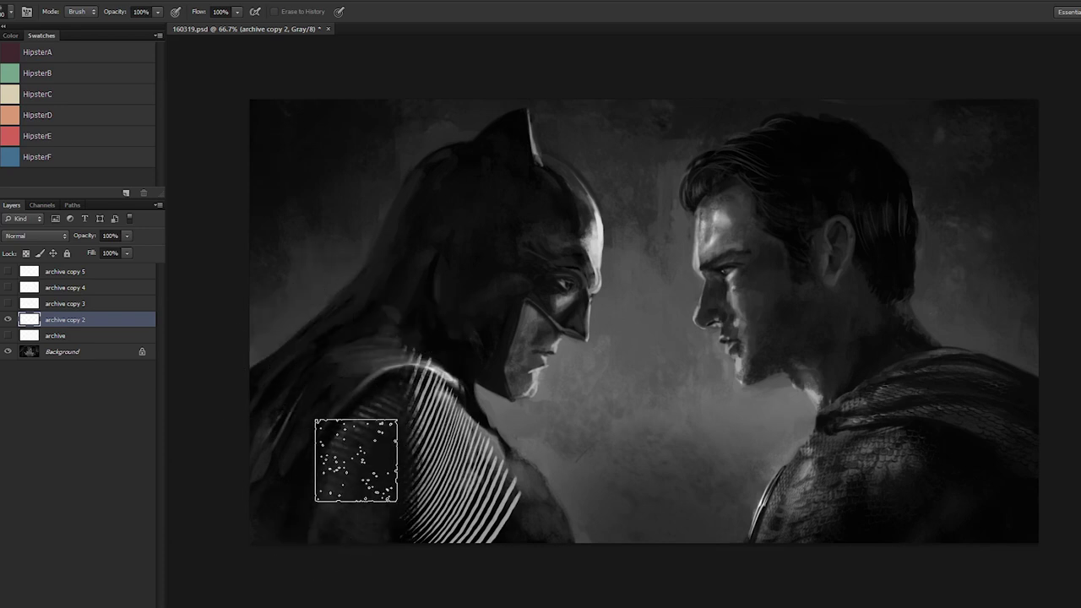
key(bracketleft)
key(bracketleft)
key(bracketleft)
key(bracketleft)
key(bracketleft)
drag(399, 385, 365, 543)
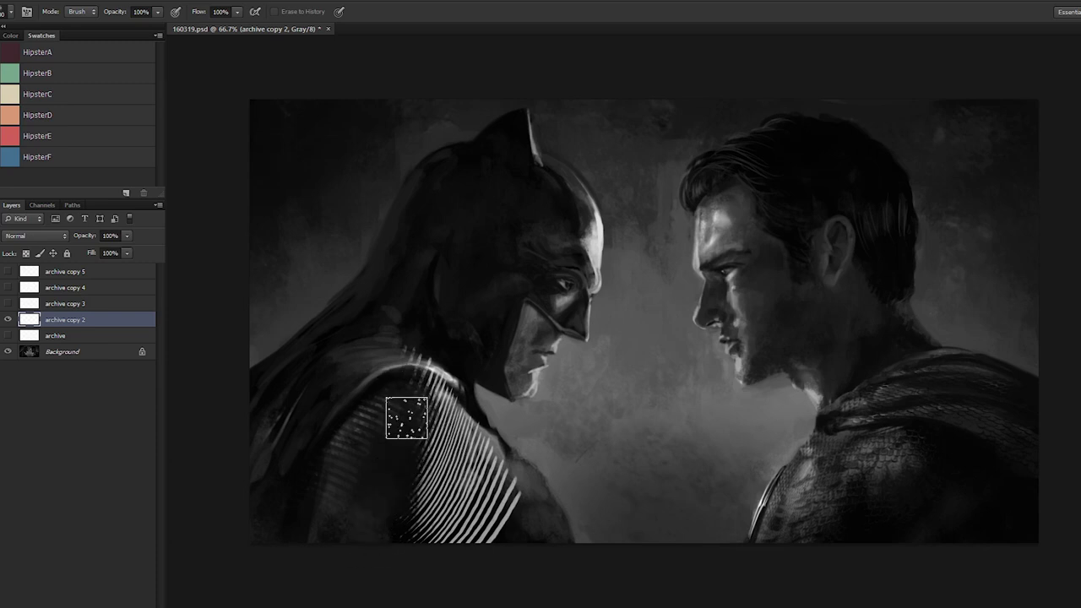
Step: Erase the stripes overlapping the shoulder rim and chest with a larger eraser, keeping a band along the inner arm
key(bracketright)
key(bracketright)
key(bracketright)
key(bracketright)
key(bracketright)
mouse_move(403, 327)
mouse_down()
mouse_move(489, 370)
mouse_move(483, 358)
mouse_move(439, 335)
mouse_move(460, 335)
mouse_move(520, 409)
mouse_move(542, 490)
mouse_move(528, 445)
mouse_move(532, 485)
mouse_move(493, 570)
mouse_move(525, 467)
mouse_move(484, 564)
mouse_move(446, 598)
mouse_move(544, 505)
mouse_move(476, 583)
mouse_move(456, 568)
mouse_move(471, 529)
mouse_move(408, 560)
mouse_up()
Step: Duplicate the archive copy 2 stripe layer, keep the duplicate active, and set the eraser opacity to 30%
key(3)
key(ctrl+j)
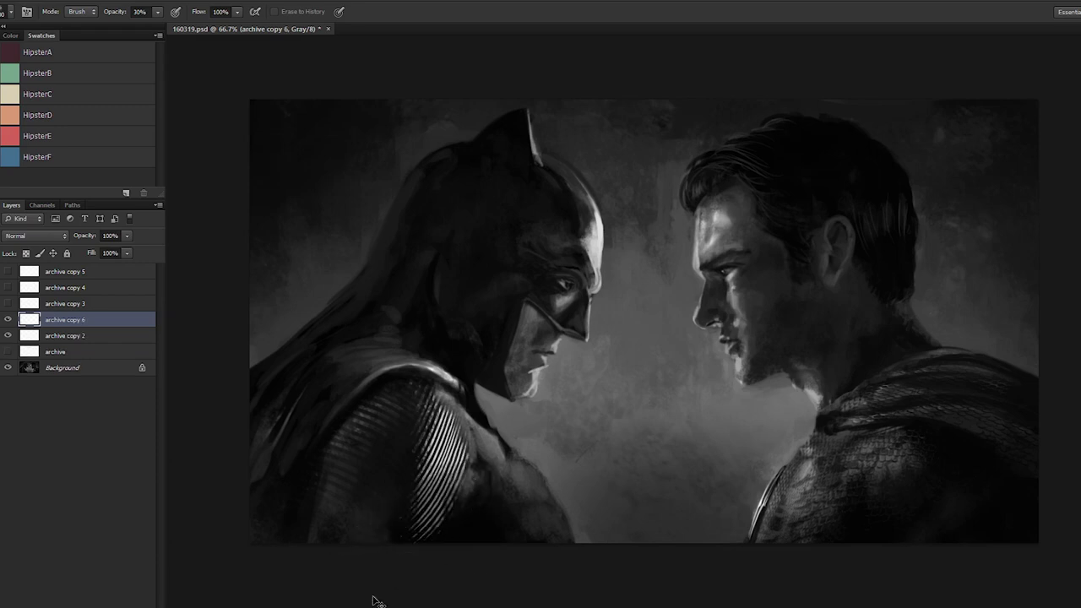
click(90, 339)
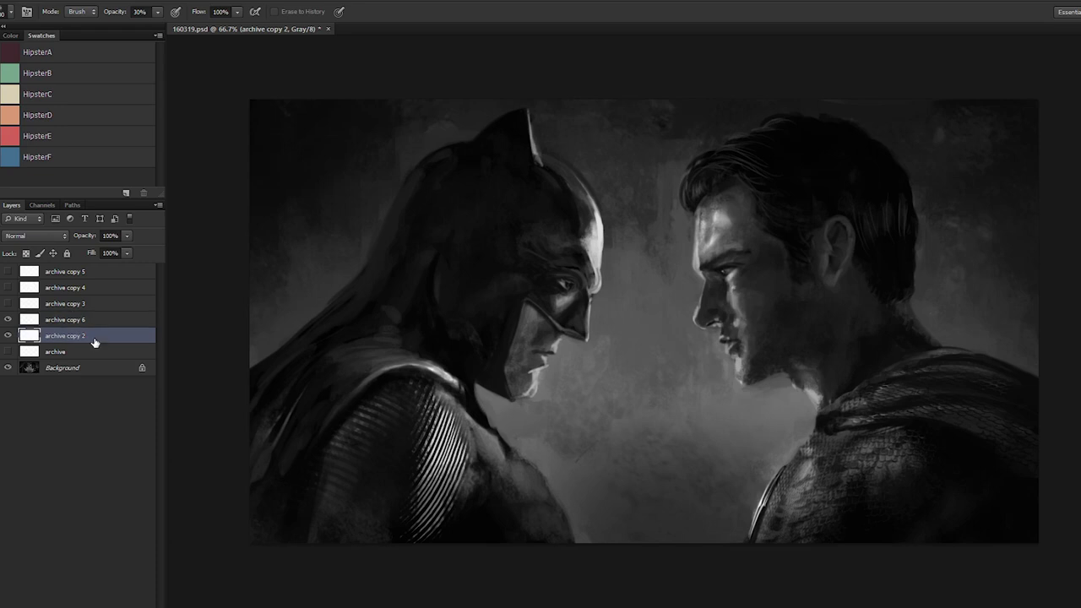
click(112, 326)
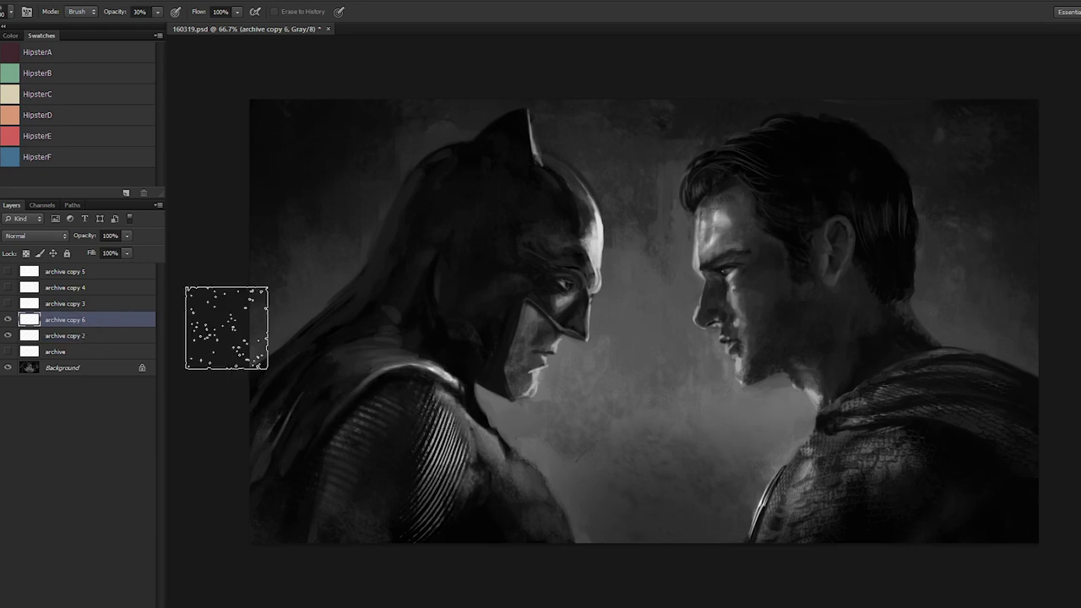
Step: Fade the duplicated stripes along Batman's inner arm with a smaller eraser, raising its opacity from 30% to 50%
mouse_move(439, 548)
mouse_down()
mouse_move(429, 528)
mouse_move(445, 458)
mouse_move(396, 429)
mouse_move(423, 421)
mouse_up()
key(bracketleft)
key(bracketleft)
key(bracketleft)
key(bracketleft)
key(bracketleft)
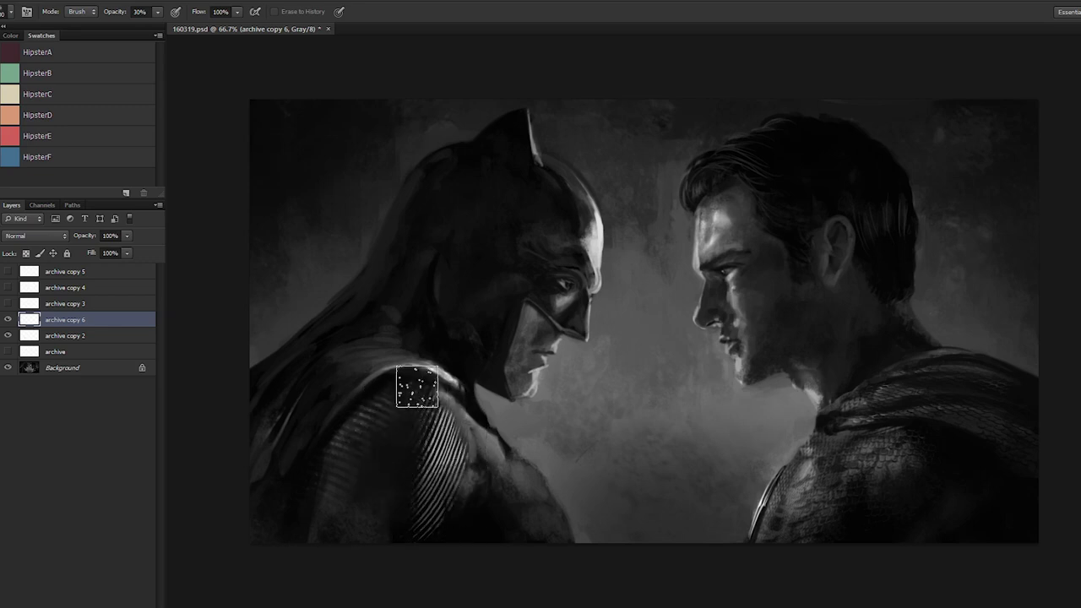
key(5)
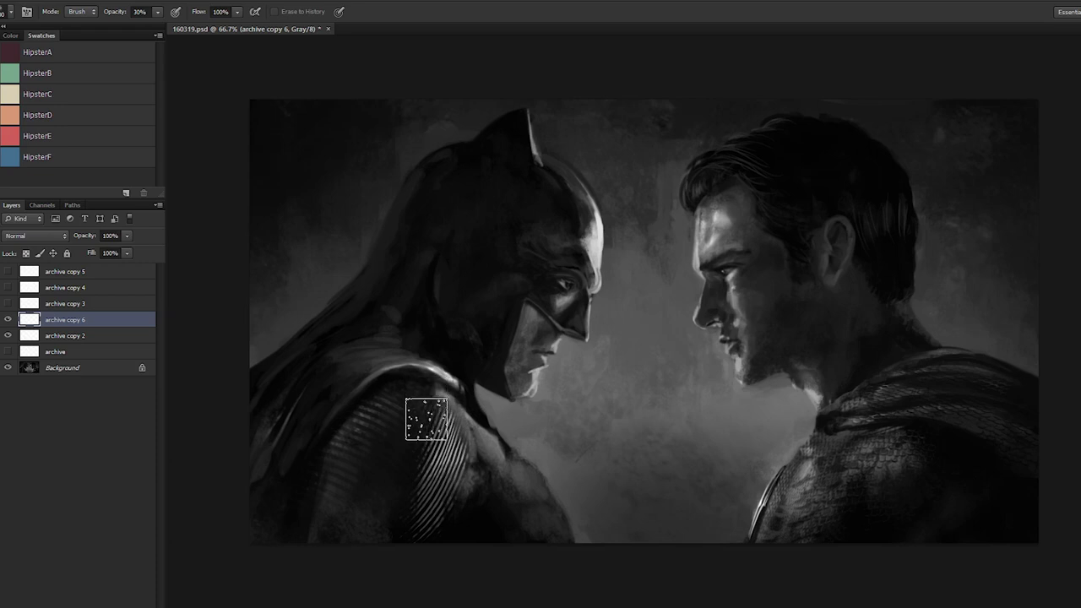
mouse_move(433, 408)
mouse_down()
mouse_move(439, 521)
mouse_move(444, 405)
mouse_move(443, 517)
mouse_move(449, 507)
mouse_move(440, 469)
mouse_move(390, 521)
mouse_up()
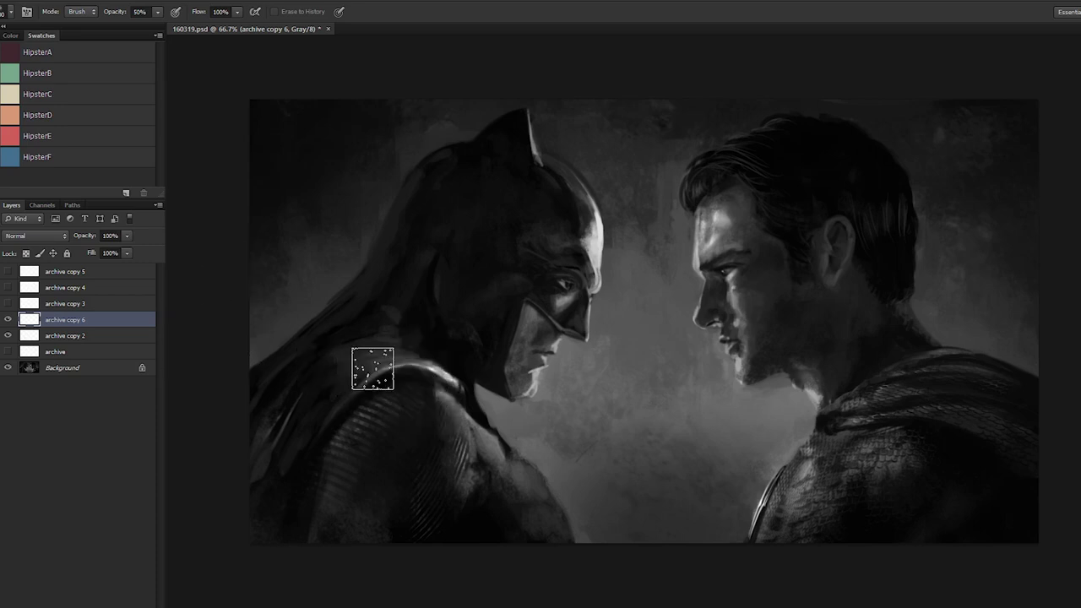
Step: Merge the duplicated stripes into archive copy 2 and try enlarging the merged stripes over Batman's arm
key(ctrl+e)
key(ctrl+t)
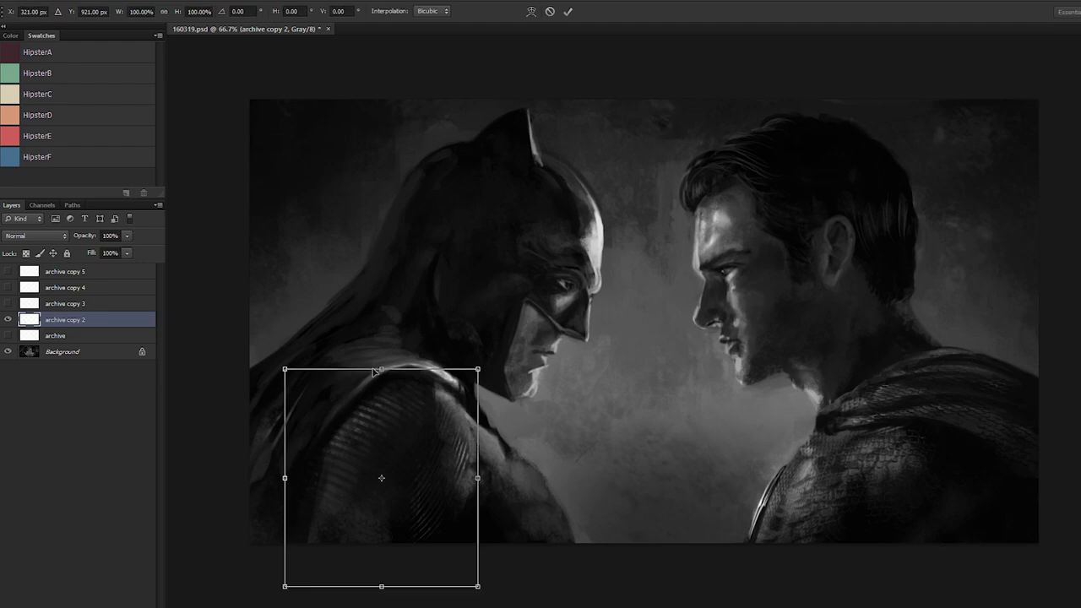
drag(286, 370, 228, 305)
key(Return)
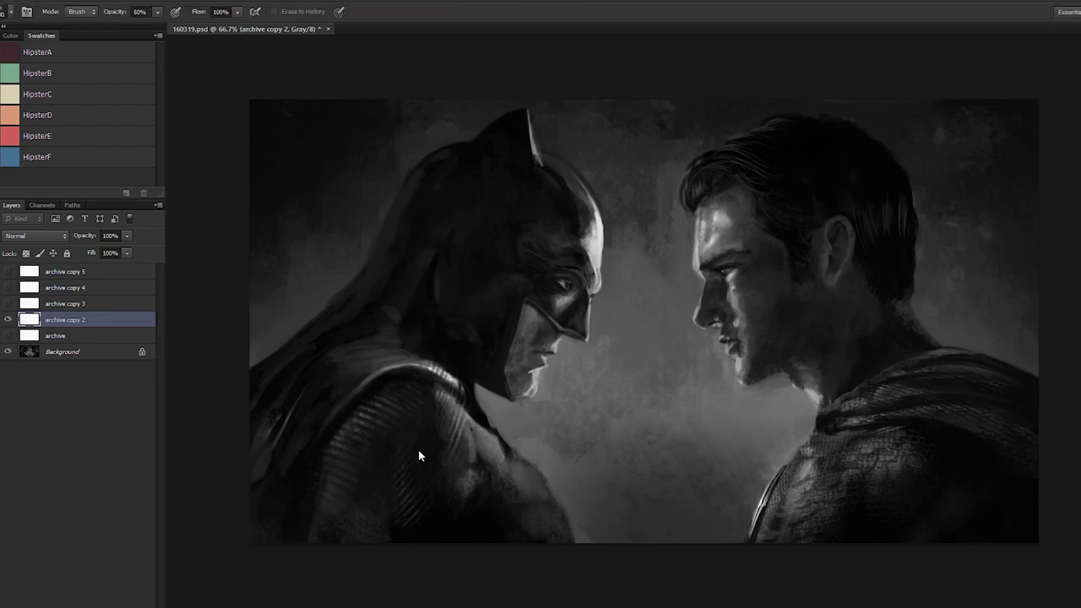
Step: Erase the stripes on the lower inner arm at 50% opacity and merge archive copy 2 into the Background layer
drag(419, 462, 428, 502)
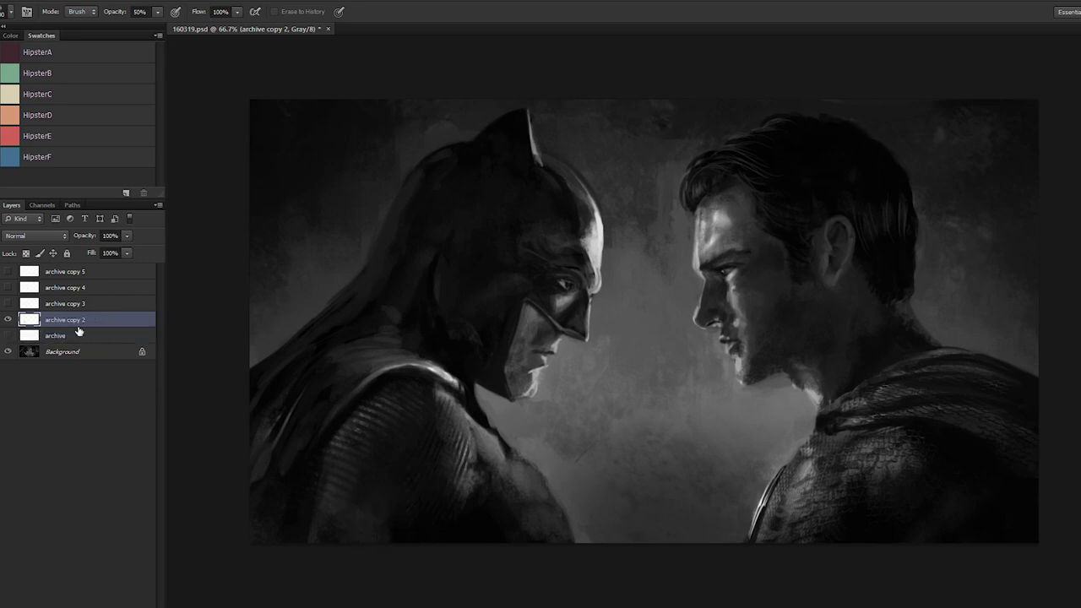
drag(78, 332, 61, 361)
key(ctrl+e)
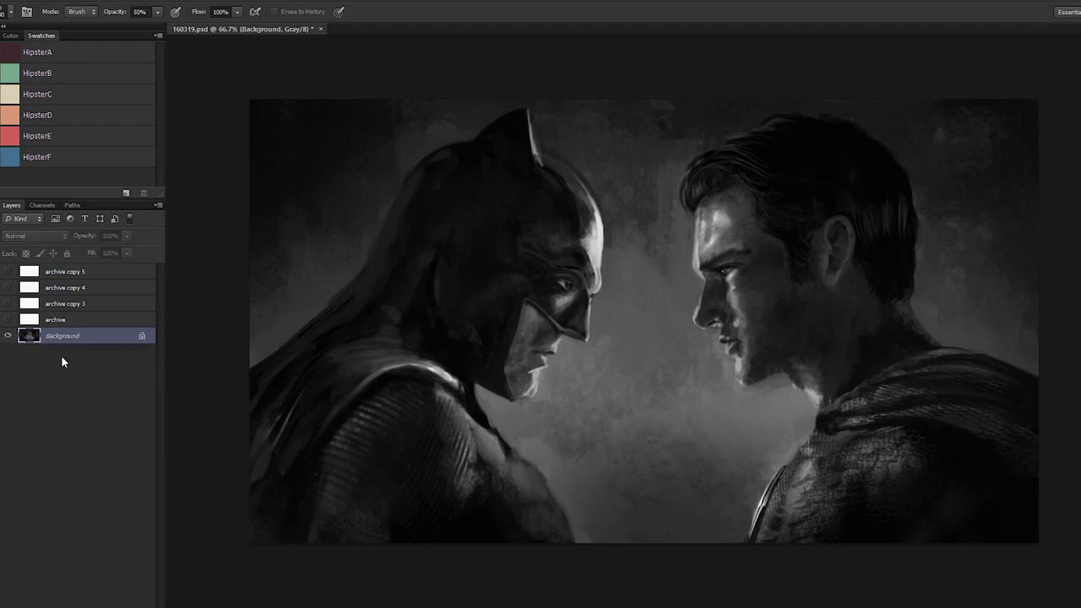
Step: Brush sampled grey over the inner edge of Batman's arm stripes below the shoulder rim, using a 20% opacity brush
key(ctrl+1)
mouse_move(354, 328)
mouse_down()
mouse_move(386, 245)
mouse_move(379, 217)
mouse_move(383, 231)
mouse_move(405, 236)
mouse_up()
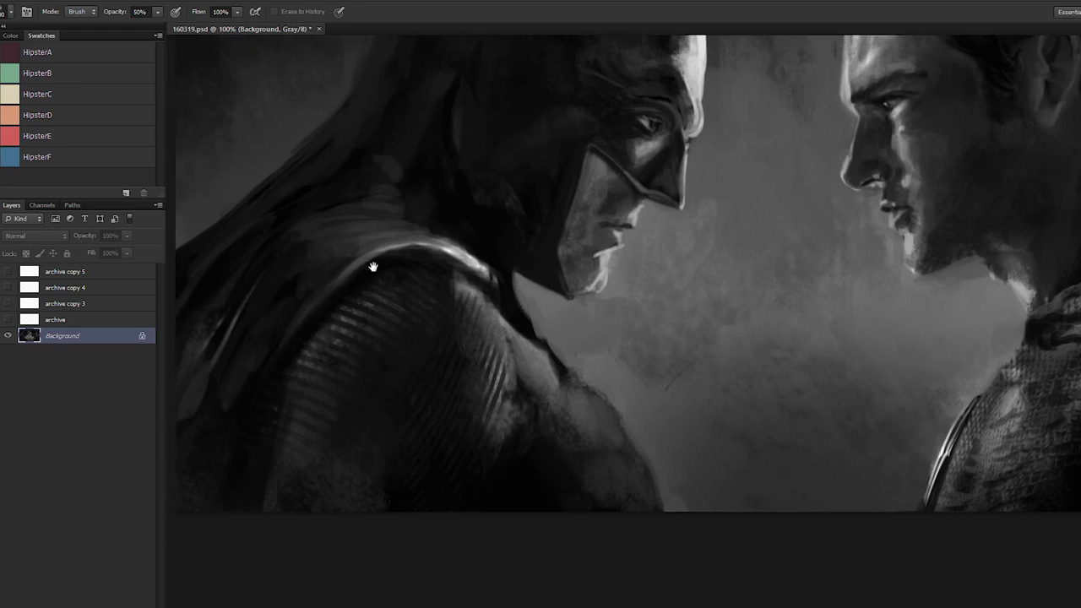
click(426, 288)
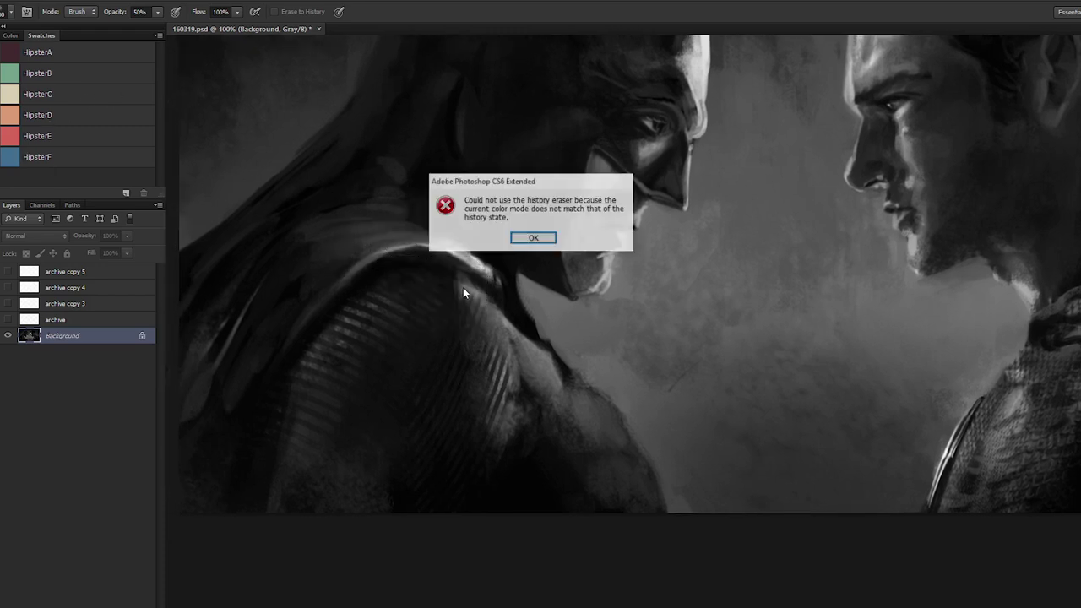
click(549, 241)
key(b)
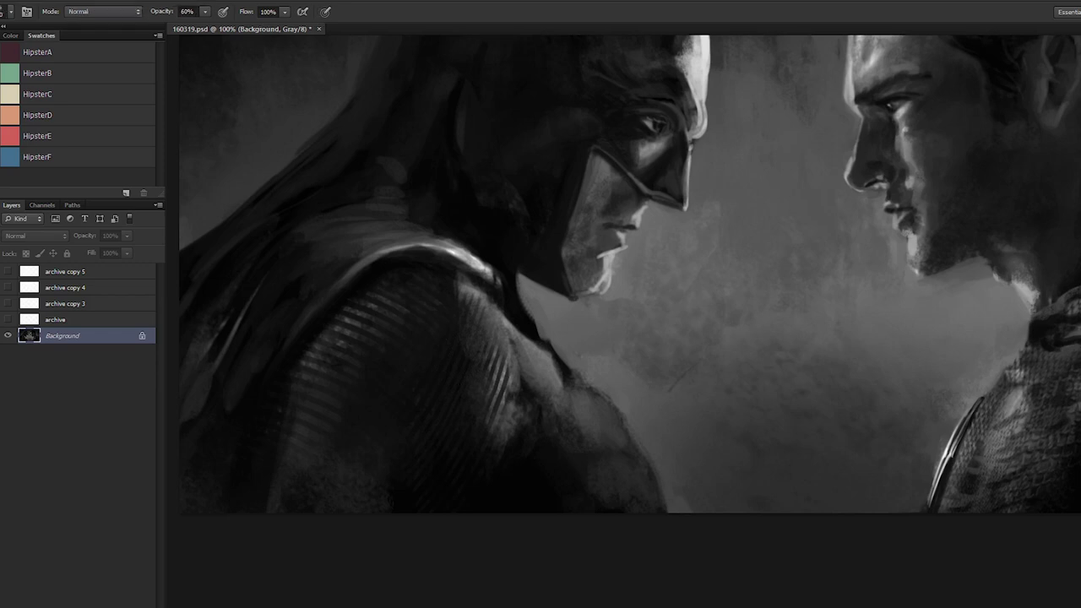
alt+click(470, 288)
mouse_move(474, 308)
mouse_down()
mouse_move(452, 309)
mouse_move(450, 283)
mouse_up()
mouse_move(445, 271)
mouse_down()
mouse_move(448, 348)
mouse_move(458, 336)
mouse_move(444, 374)
mouse_up()
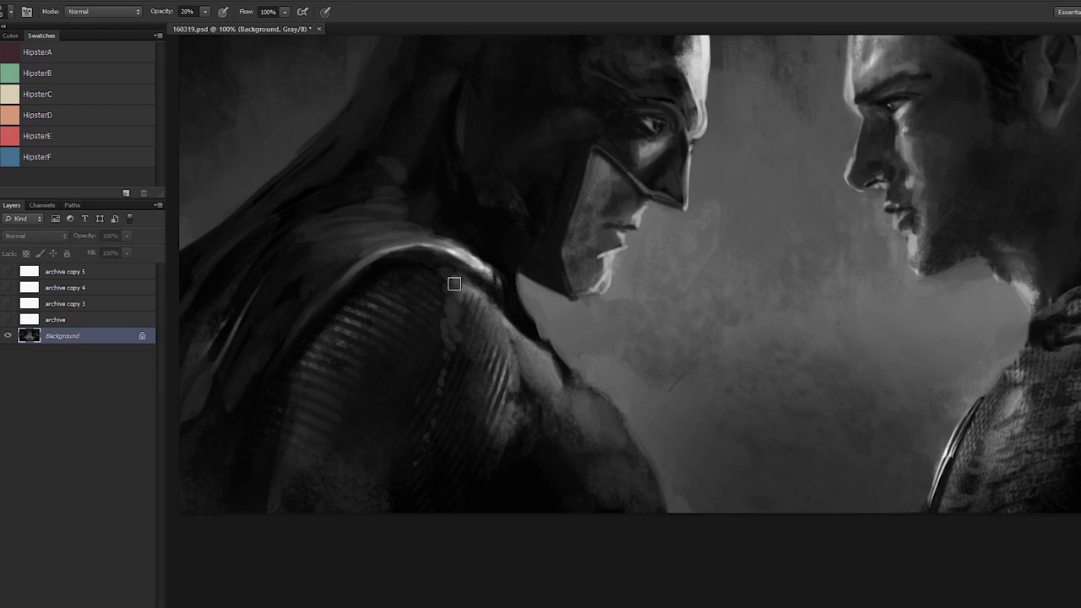
key(bracketright)
key(bracketright)
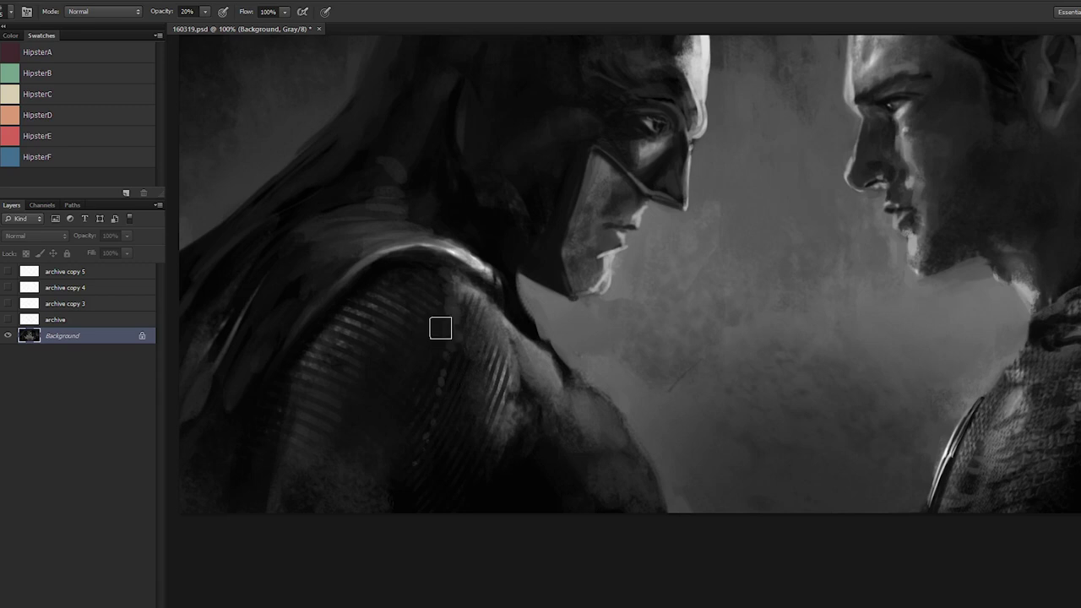
Step: Paint a thin light seam down the front of Batman's arm with tones sampled near the shoulder rim
alt+click(432, 261)
alt+click(498, 307)
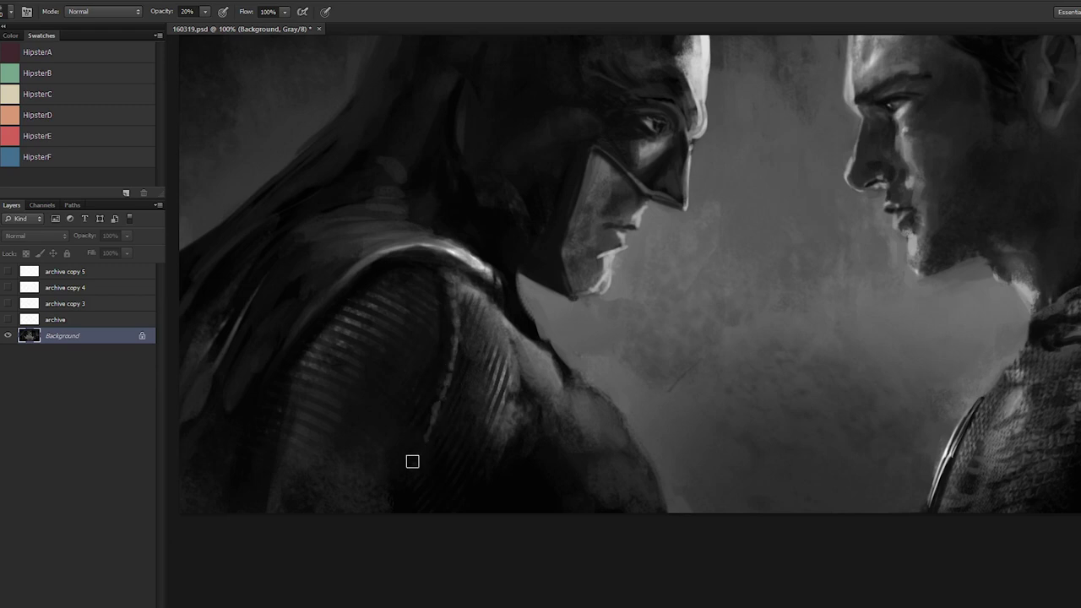
key(ctrl+minus)
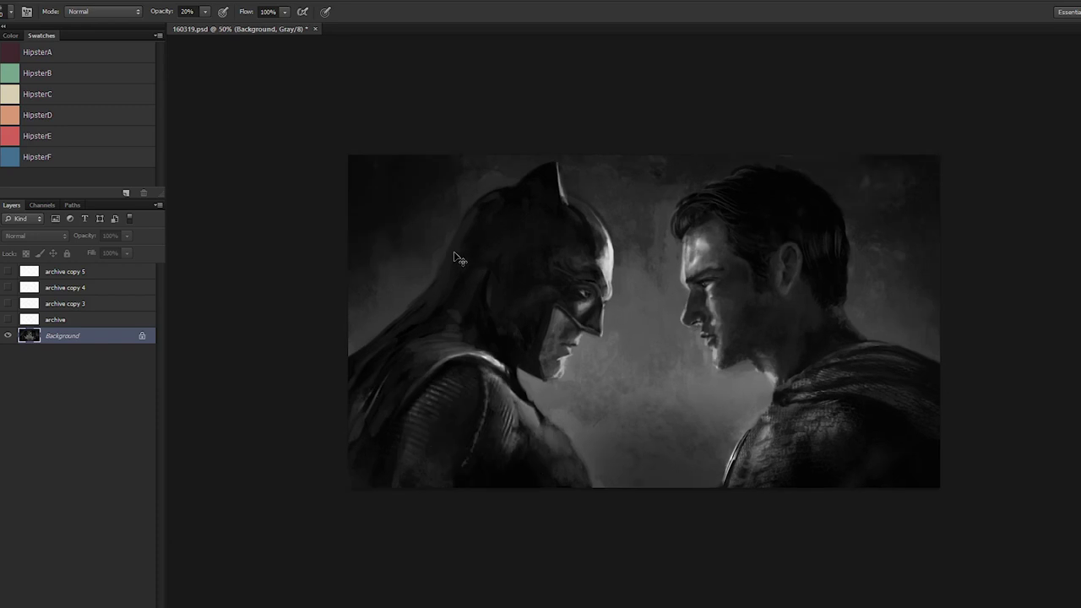
key(ctrl+plus)
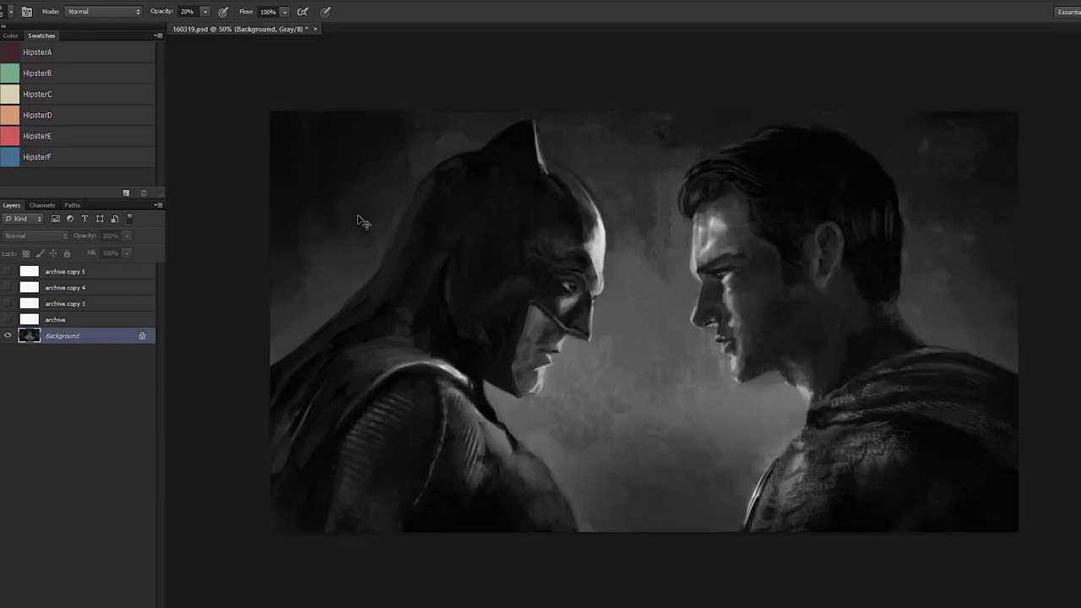
Step: Darken the shadows on Batman's lower arm and cape with sampled tones and a larger brush at 30% opacity
alt+click(397, 491)
alt+click(397, 467)
key(bracketright)
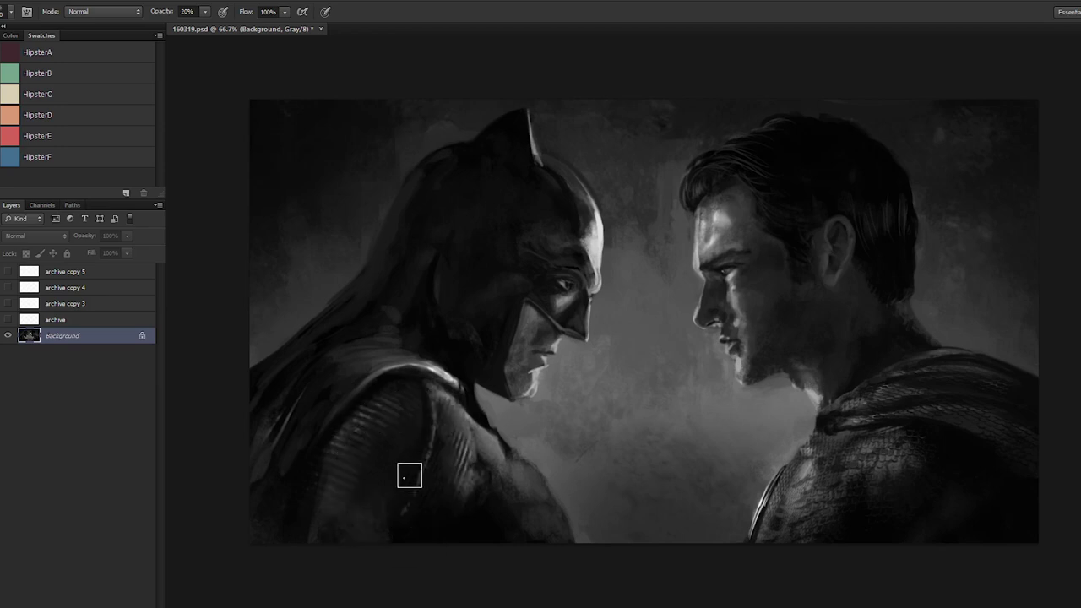
key(3)
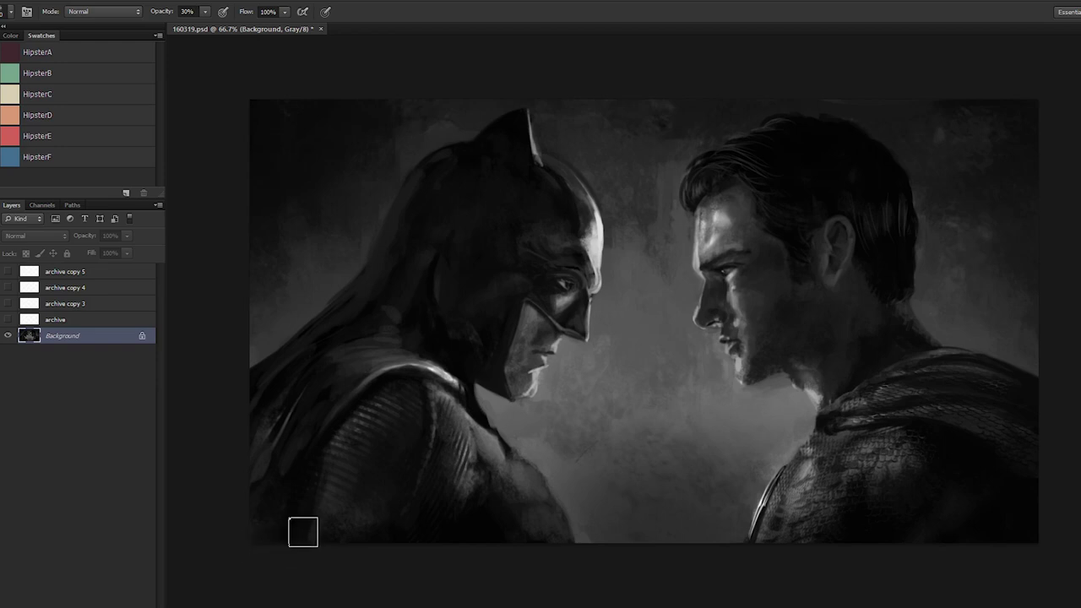
key(ctrl+minus)
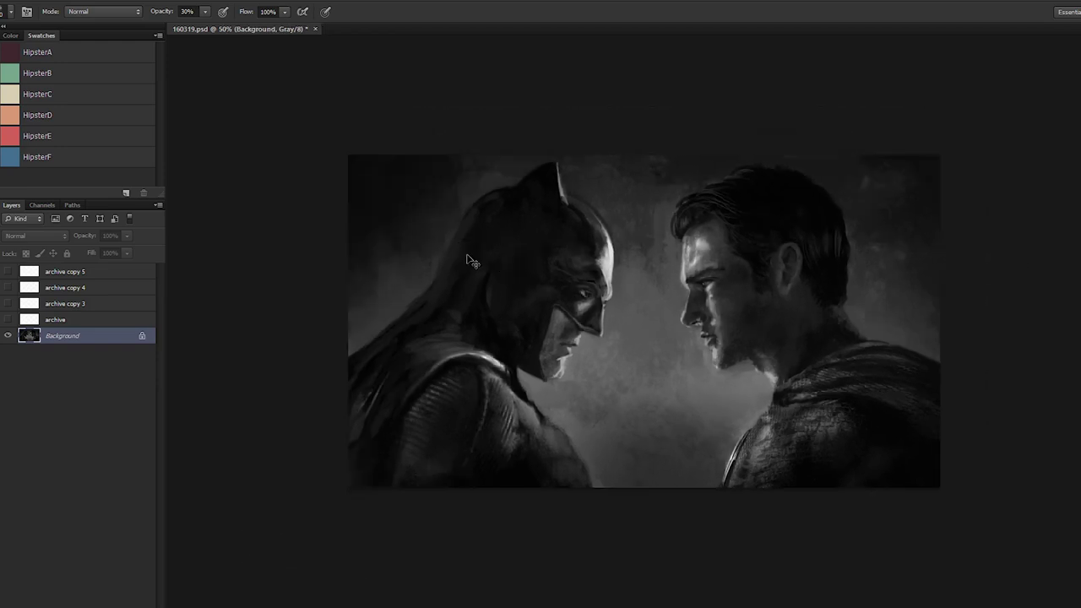
key(ctrl+plus)
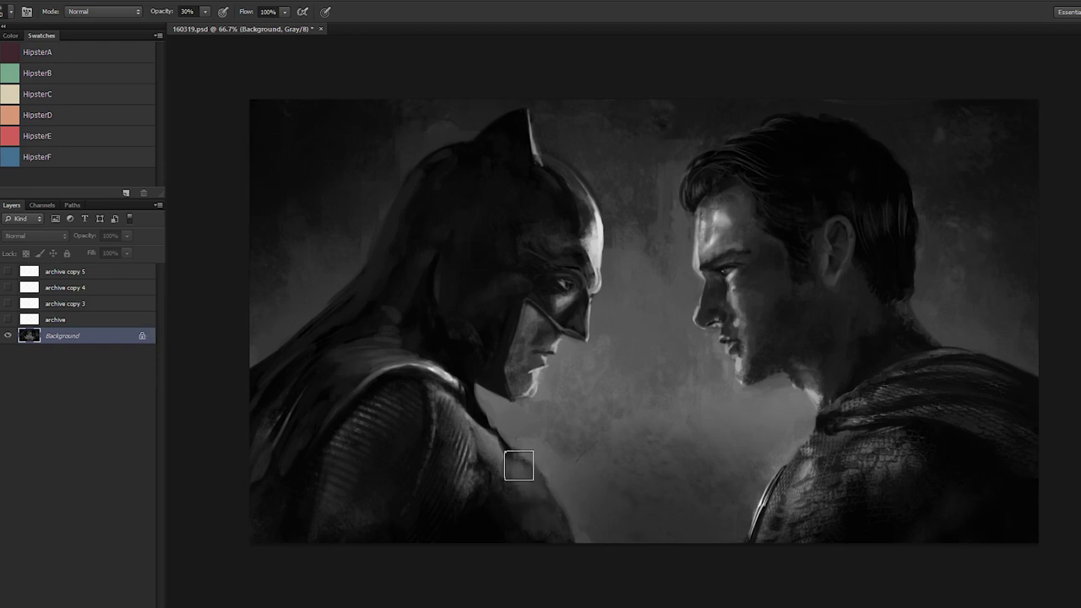
Step: Refine the dark neck and collar edge below Batman's cowl with sampled shadow and background tones at 80% brush opacity
key(ctrl+plus)
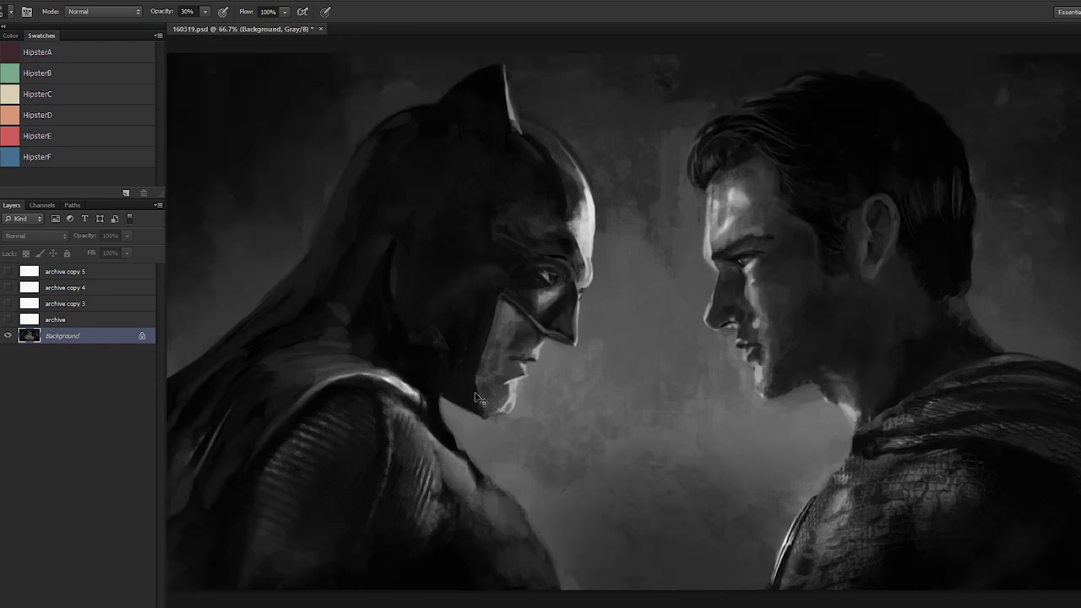
alt+click(390, 462)
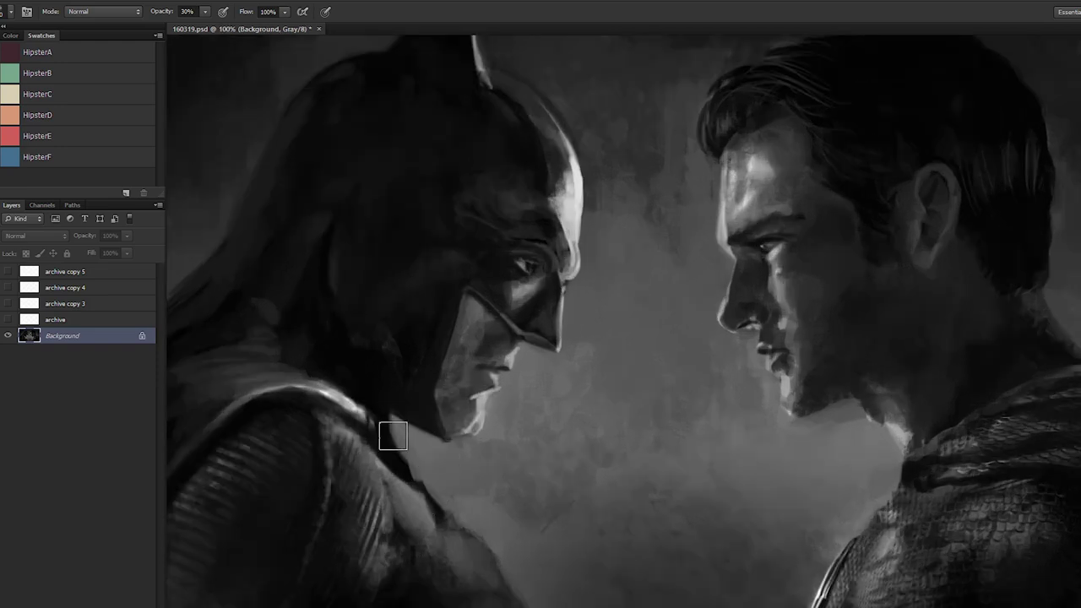
alt+click(378, 441)
alt+click(474, 415)
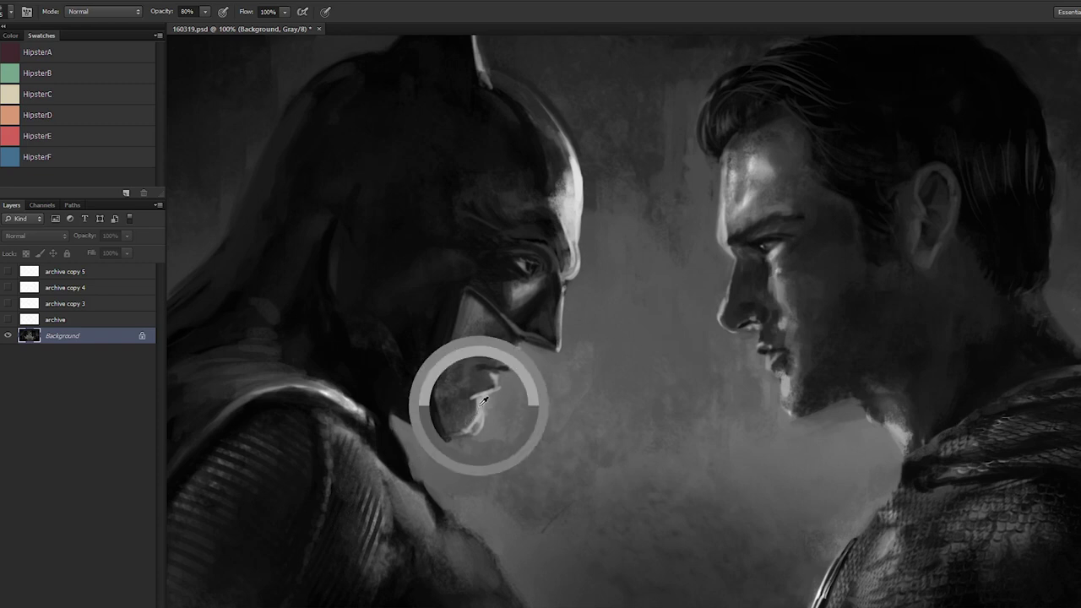
alt+click(404, 465)
alt+click(399, 454)
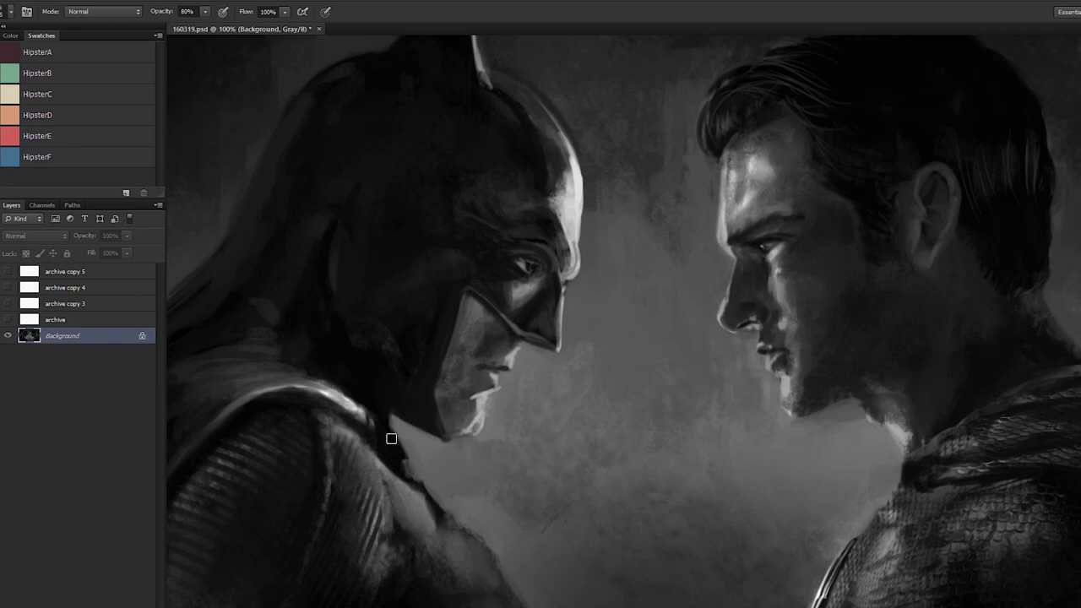
alt+click(380, 423)
alt+click(405, 462)
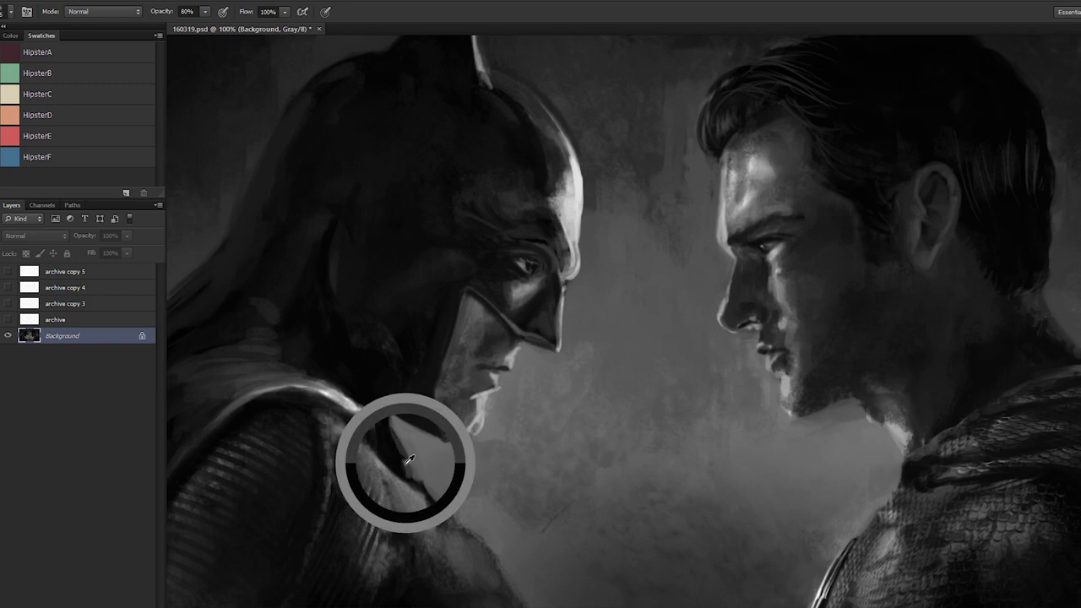
alt+click(410, 460)
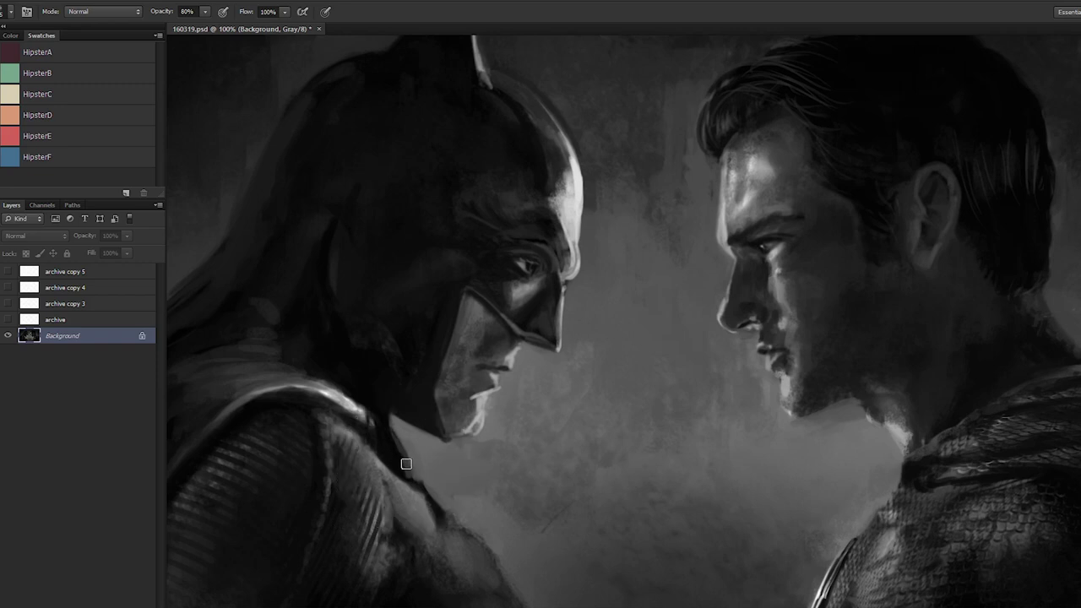
alt+click(471, 419)
alt+click(410, 459)
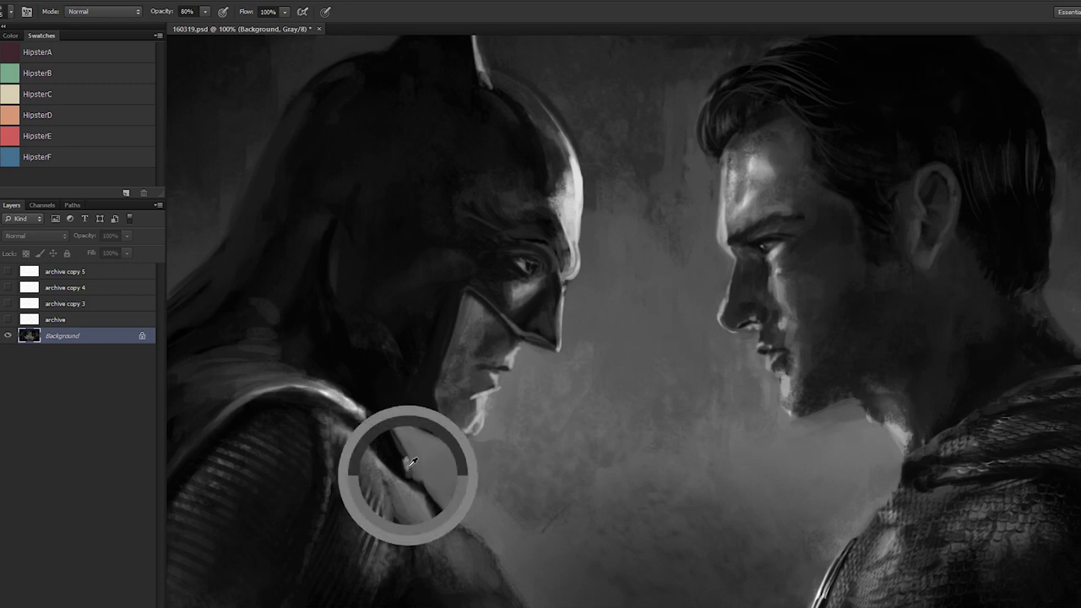
Step: Paint dark armor seams from Batman's collar across the upper chest and down its middle at 80% brush opacity
drag(361, 510, 400, 343)
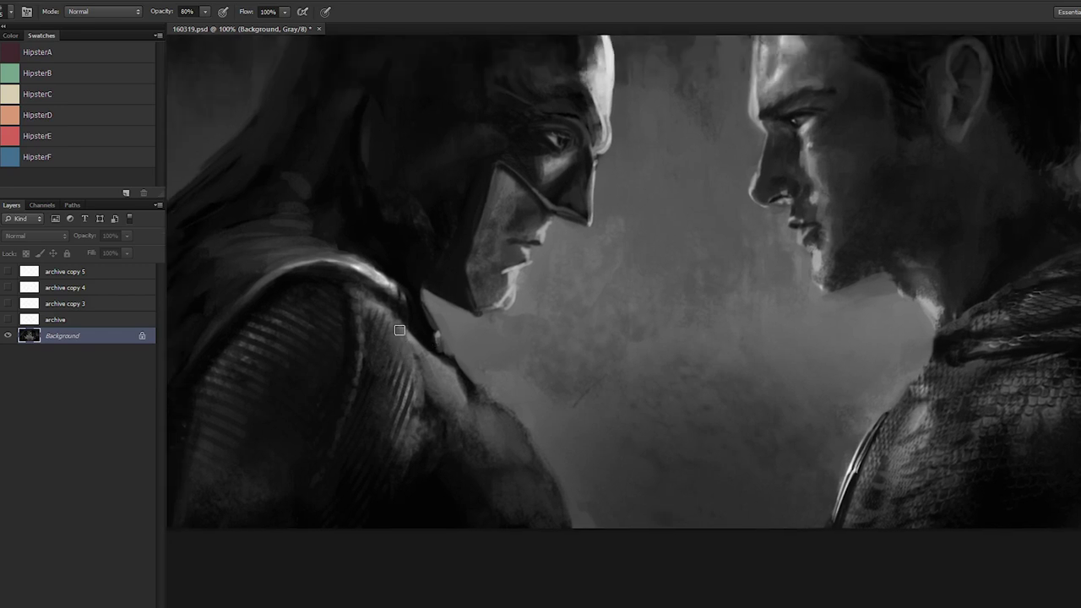
drag(400, 325, 414, 359)
drag(409, 354, 457, 390)
drag(467, 407, 462, 475)
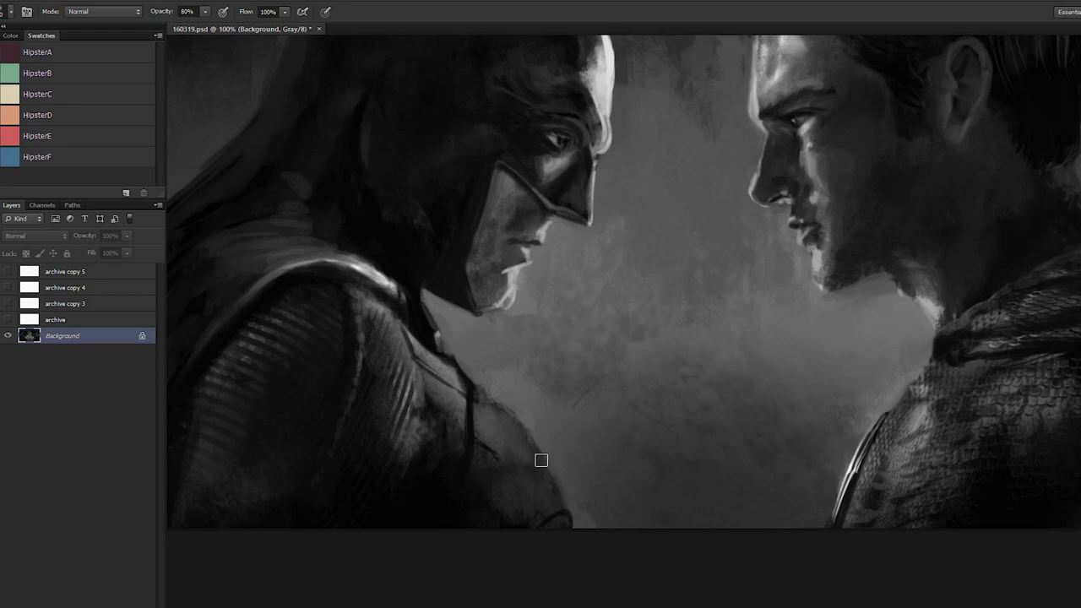
Step: Refine the outer contour of Batman's chest and its lowest seam with sampled greys and a smaller brush
alt+click(531, 457)
alt+click(520, 461)
alt+click(530, 456)
alt+click(564, 498)
alt+click(561, 504)
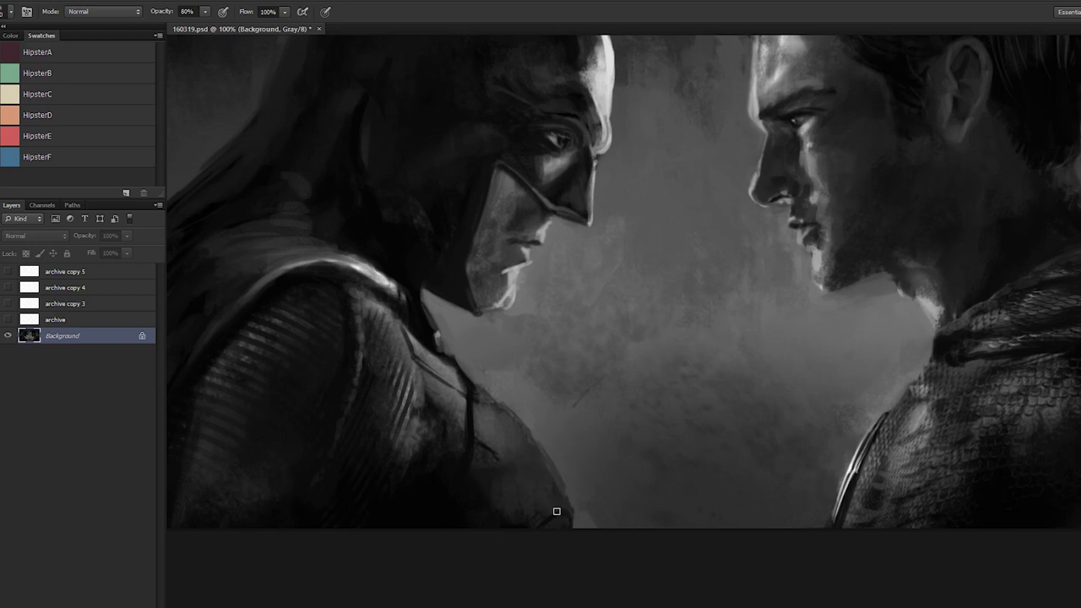
alt+click(558, 506)
drag(558, 508, 538, 520)
alt+click(539, 521)
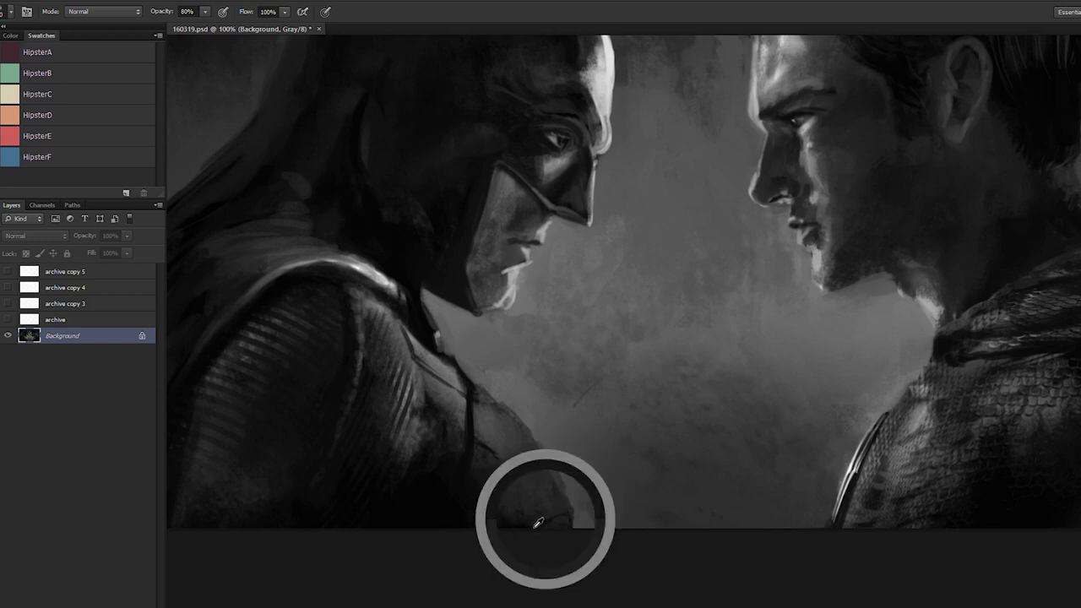
Step: Add light edges to Batman's chest seams with a tone sampled from Superman's suit rim, softening the collar at 30% opacity
alt+click(851, 455)
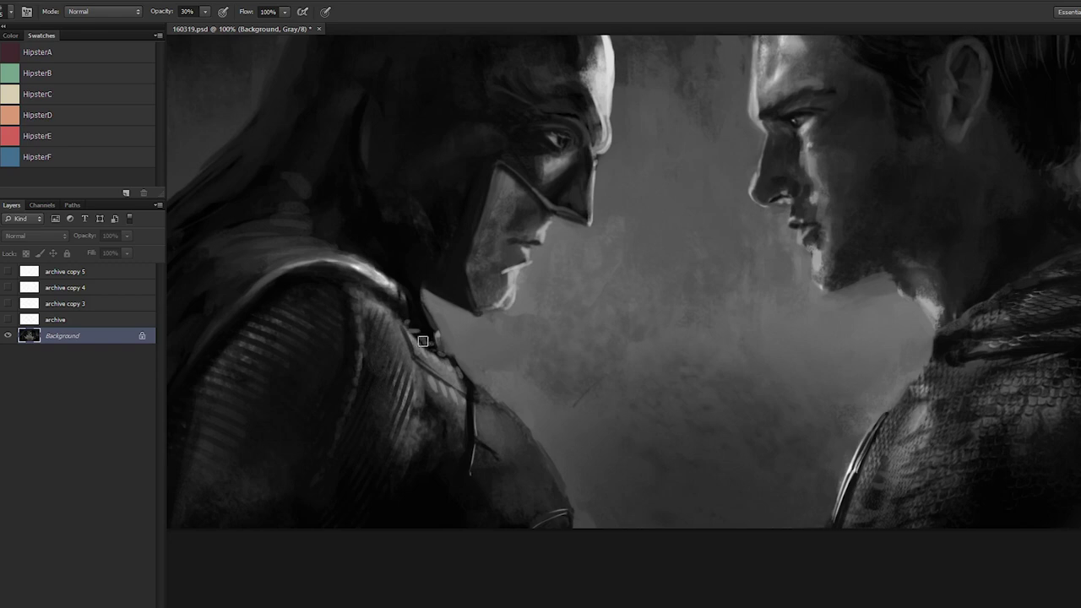
alt+click(423, 356)
drag(409, 321, 456, 365)
alt+click(468, 380)
key(ctrl+minus)
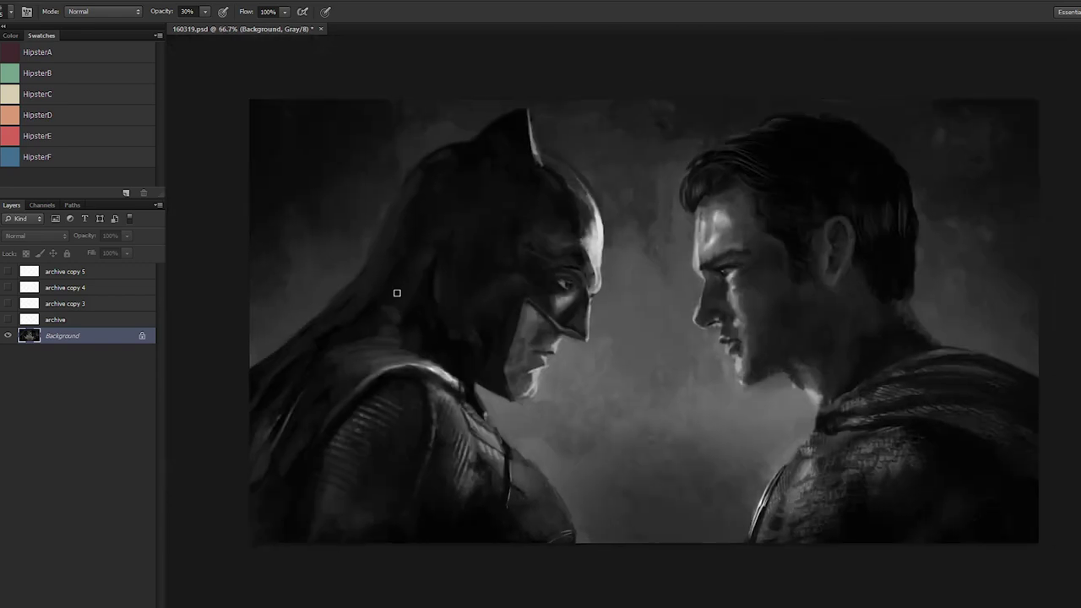
Step: Show the archive stripe layer and switch to the Move tool
click(8, 319)
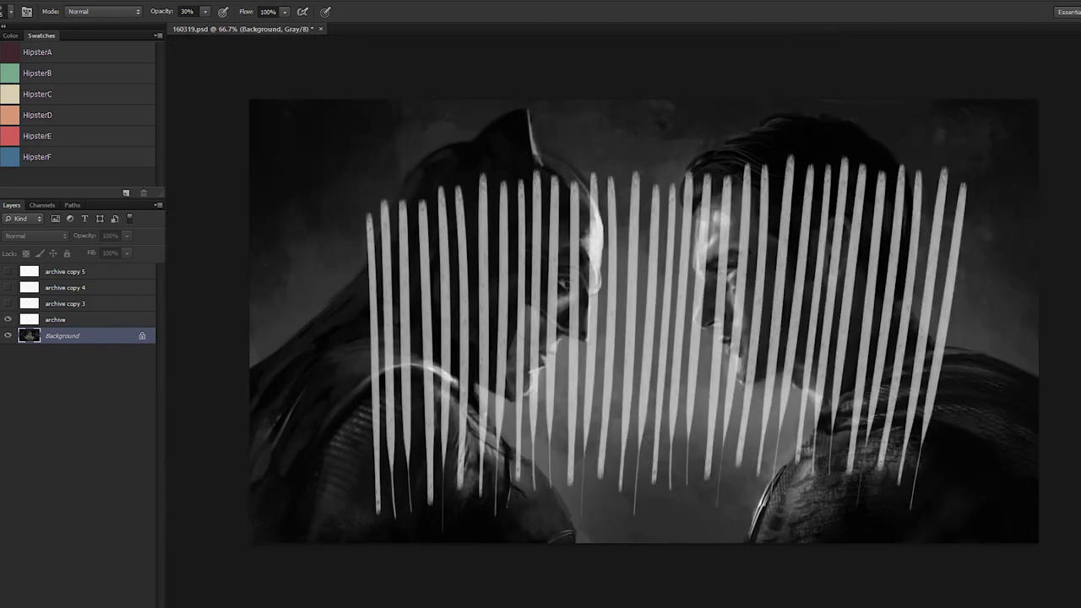
key(v)
drag(485, 334, 509, 263)
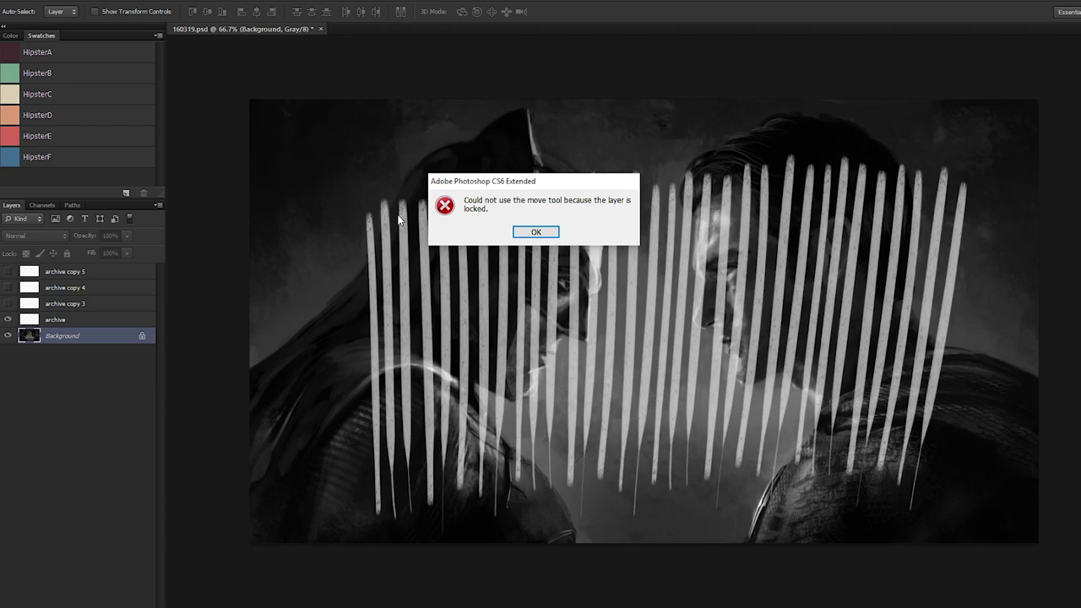
click(534, 233)
drag(566, 292, 579, 198)
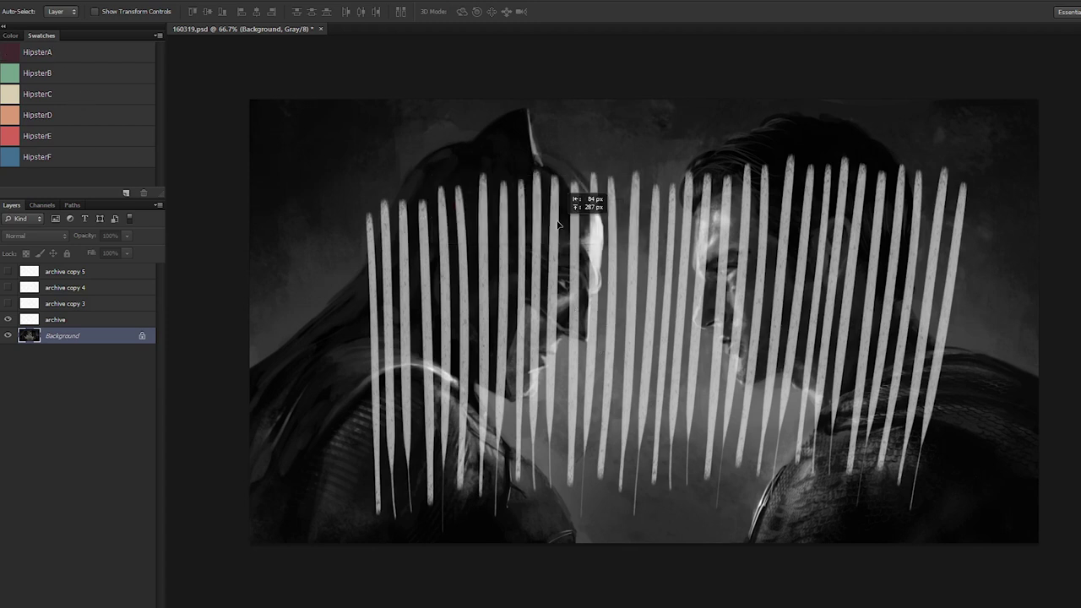
click(532, 233)
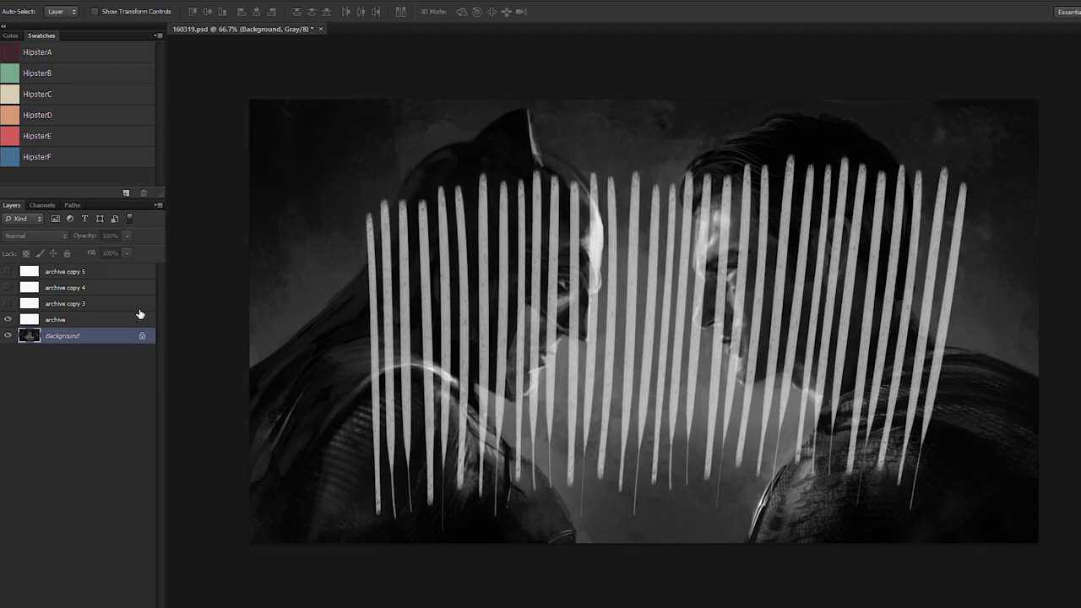
Step: Scale the archive stripe layer down to a small block and place it between the two faces
click(140, 314)
drag(548, 324, 619, 298)
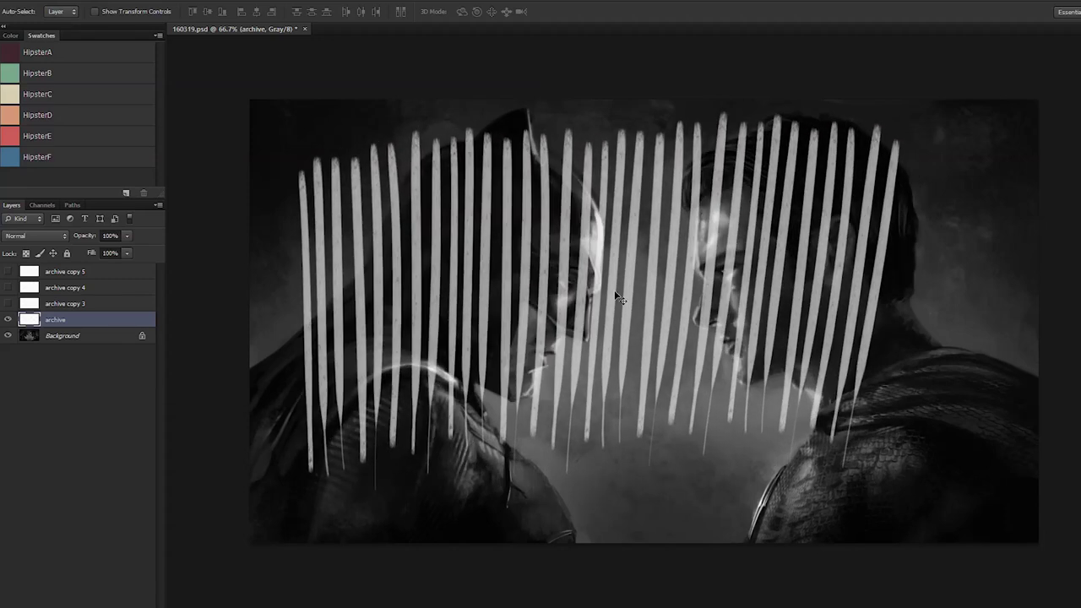
key(ctrl+t)
drag(299, 110, 641, 328)
key(Return)
drag(811, 384, 601, 353)
key(ctrl+t)
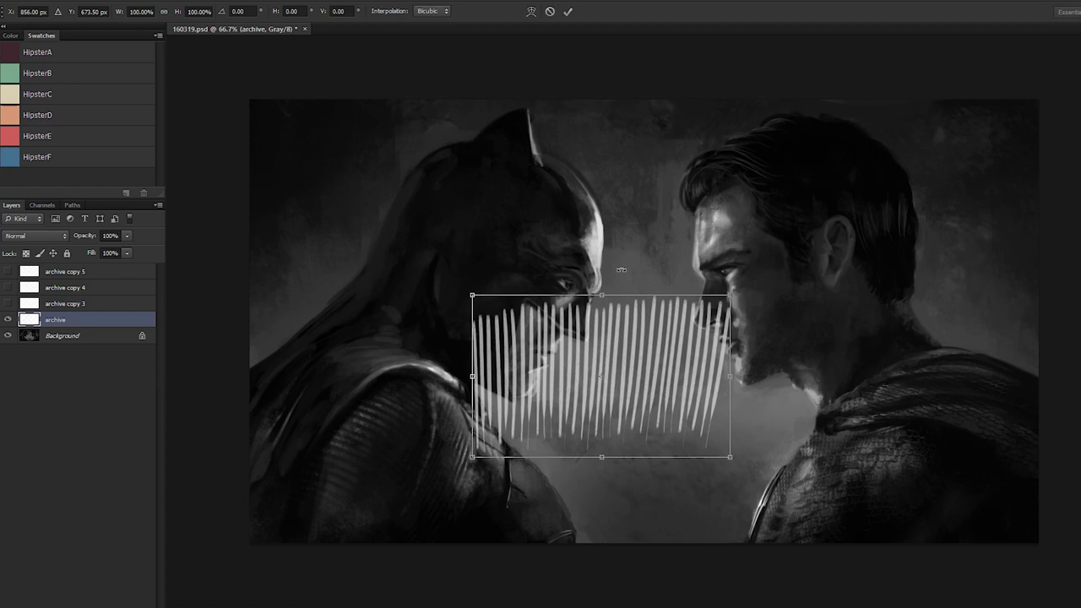
click(530, 11)
drag(571, 385, 720, 363)
key(Escape)
Step: Warp the stripe block with a custom warp so its lines bow into curved arcs
key(ctrl+t)
click(530, 11)
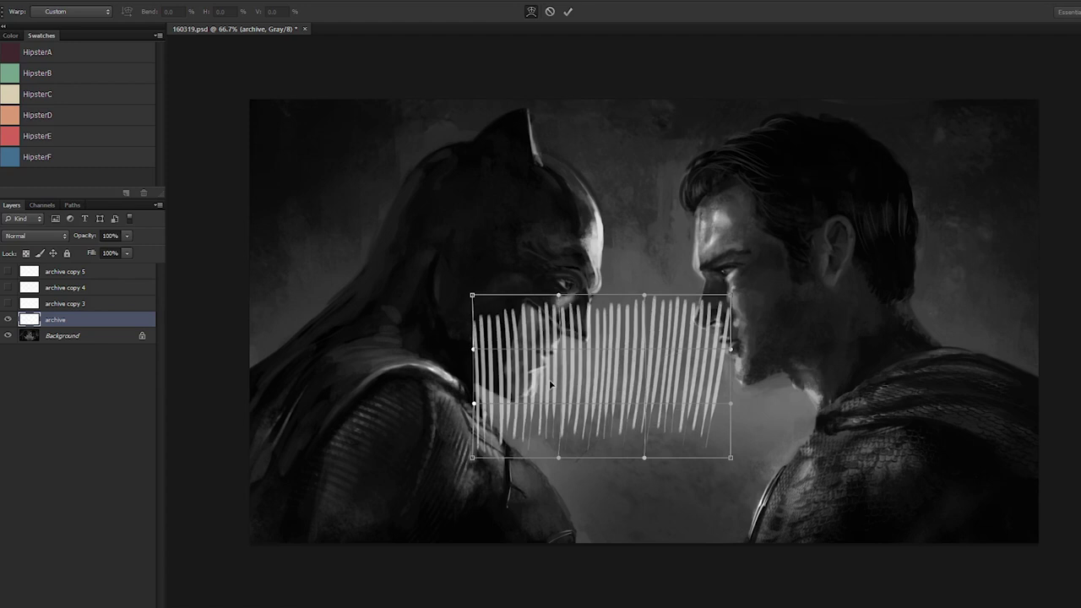
drag(549, 379, 592, 358)
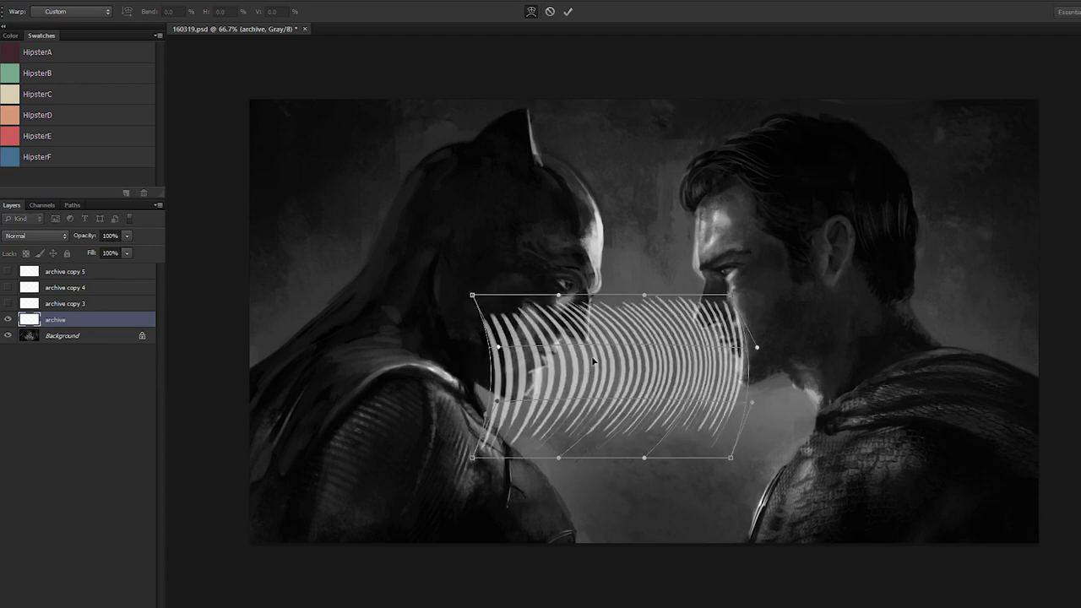
key(Return)
Step: Duplicate the curved stripes, rotate the copy clockwise to cross the originals as a mesh, and merge both into one layer
key(ctrl+j)
key(ctrl+t)
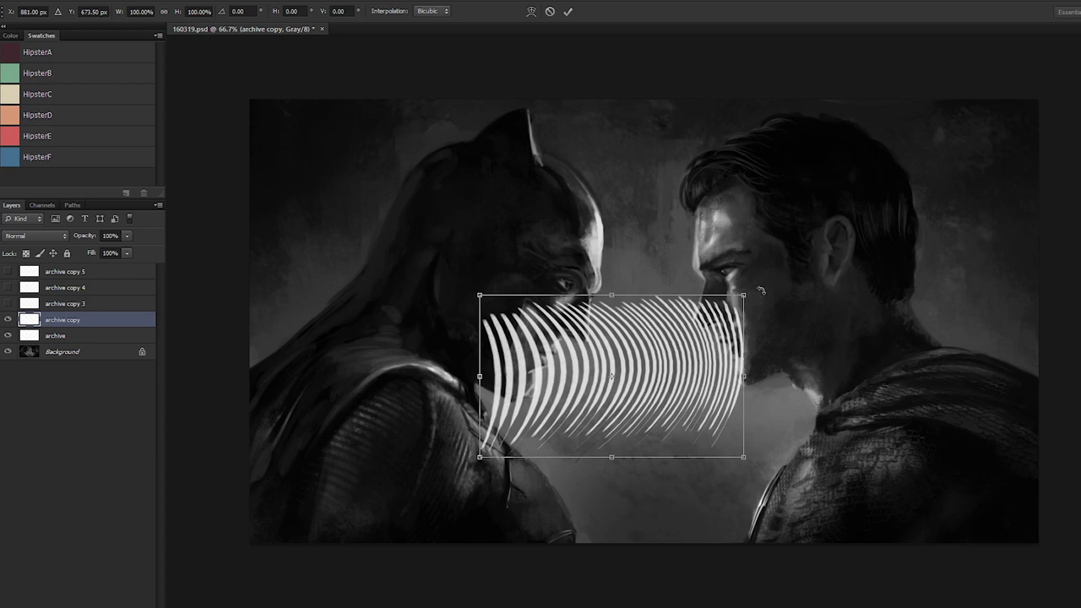
drag(760, 290, 736, 376)
key(Return)
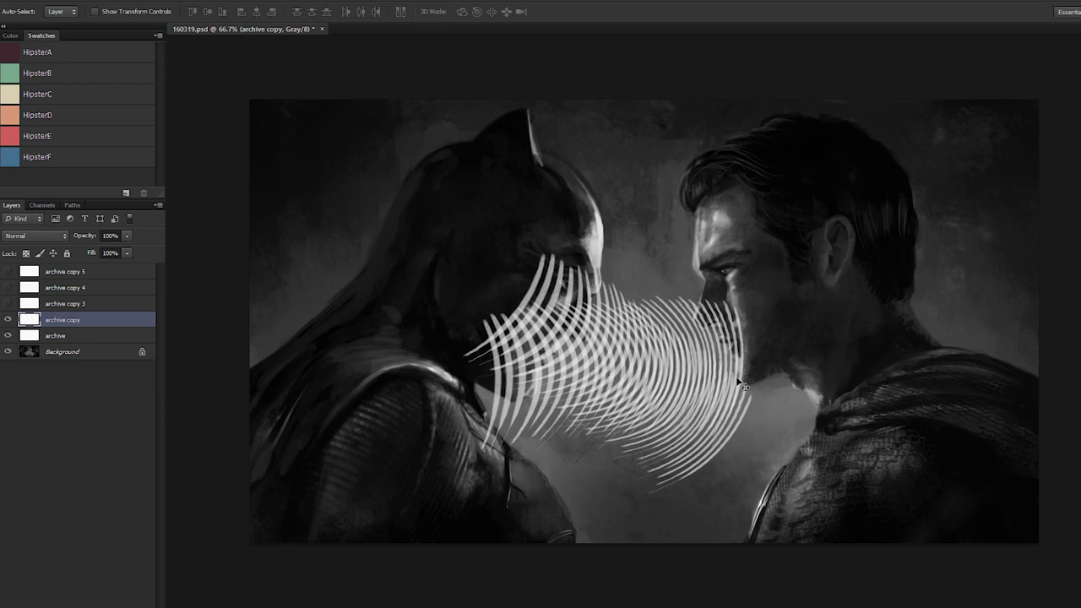
key(ctrl+e)
Step: Erase the loose stripe ends above and below the crossed mesh at 100% eraser opacity
key(m)
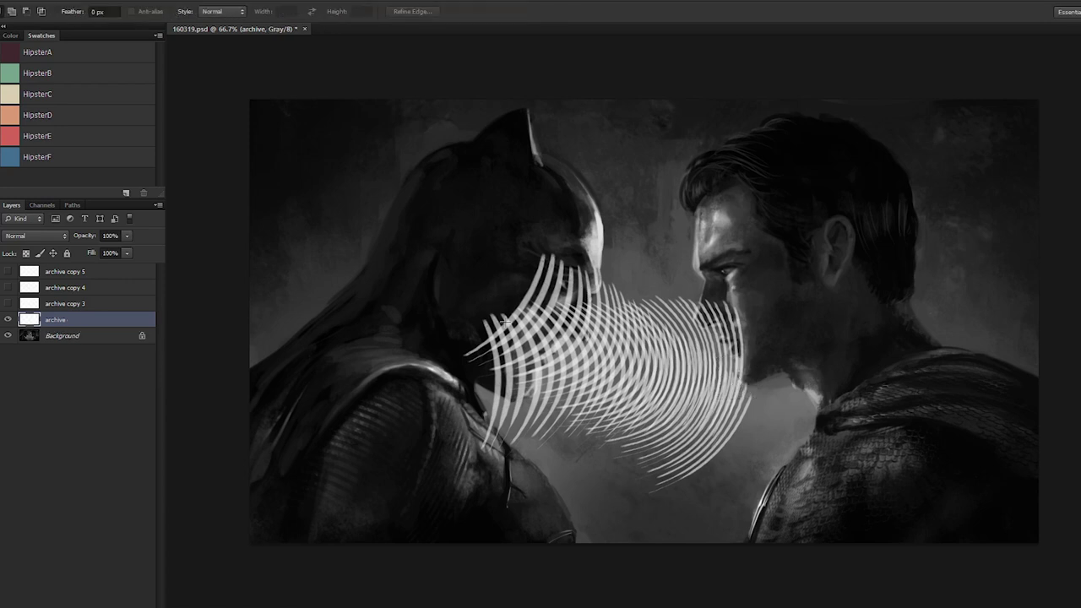
key(e)
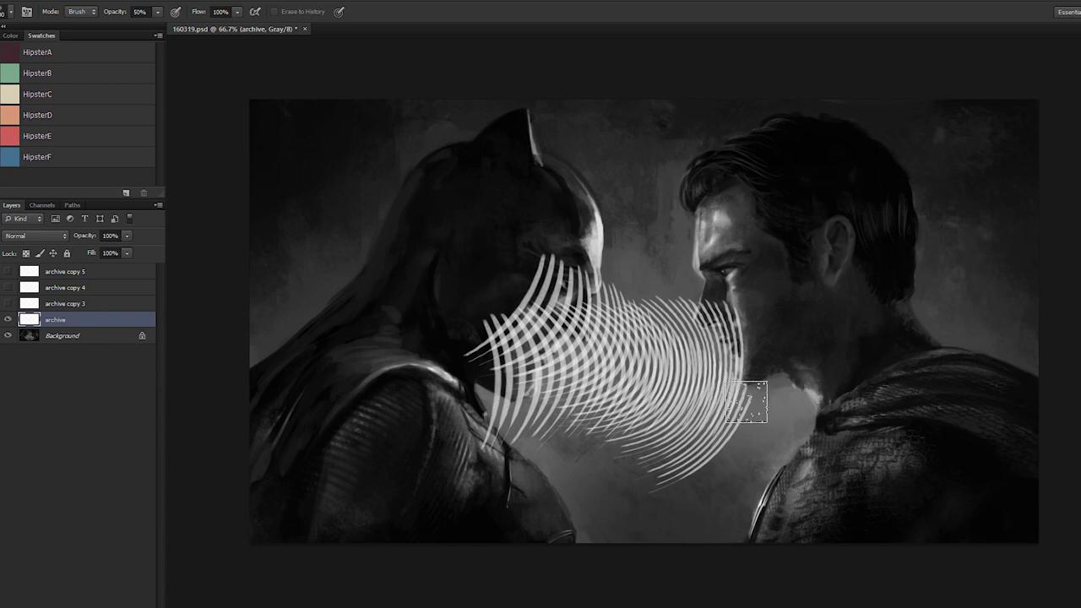
key(0)
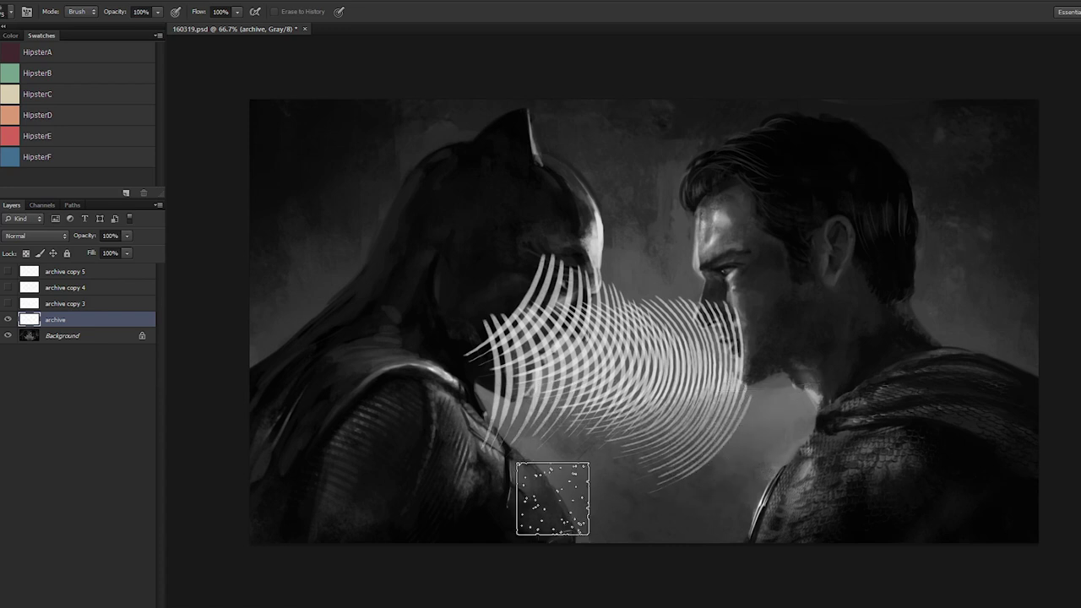
drag(550, 495, 687, 482)
mouse_move(642, 234)
mouse_down()
mouse_move(716, 271)
mouse_move(637, 242)
mouse_move(386, 285)
mouse_up()
Step: Invert the mesh, move it over Batman's chest, stretch it to 154.4% height and rotate it to about -58°
key(v)
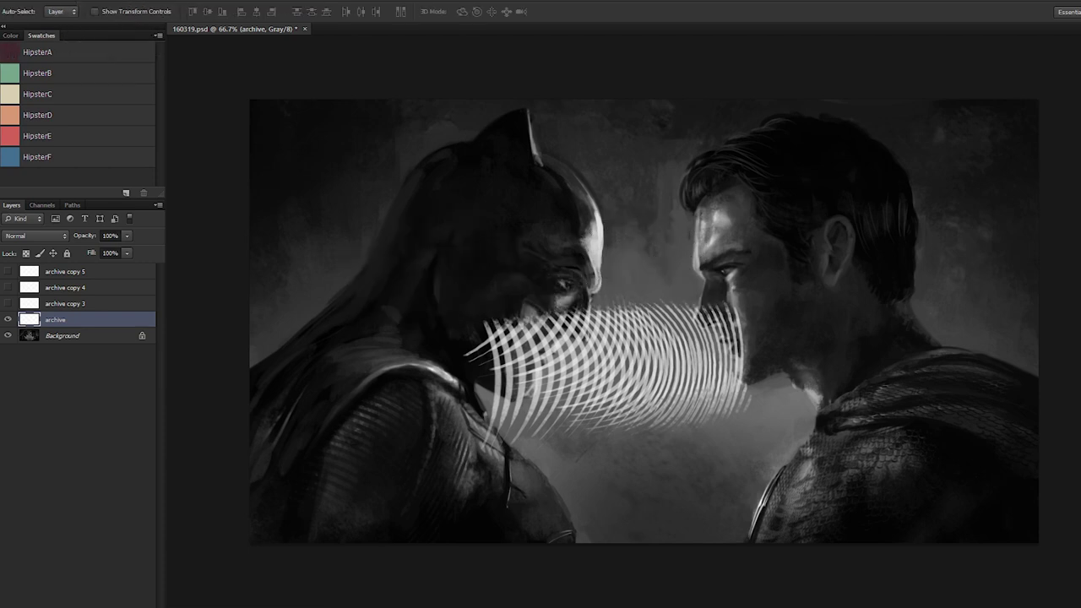
key(ctrl+i)
drag(541, 334, 464, 532)
key(ctrl+t)
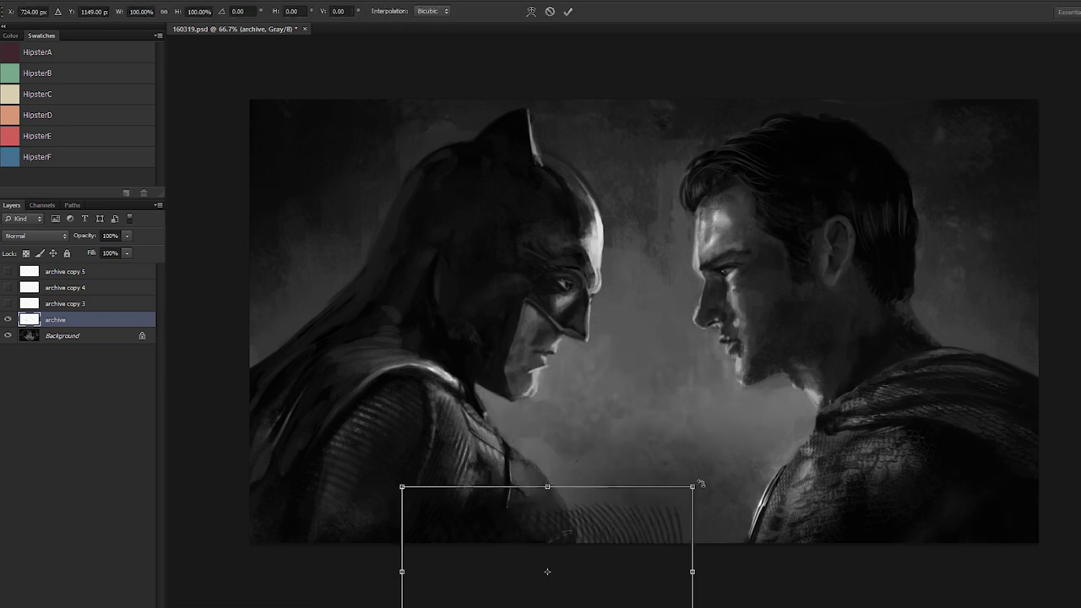
drag(701, 483, 501, 407)
drag(537, 491, 617, 541)
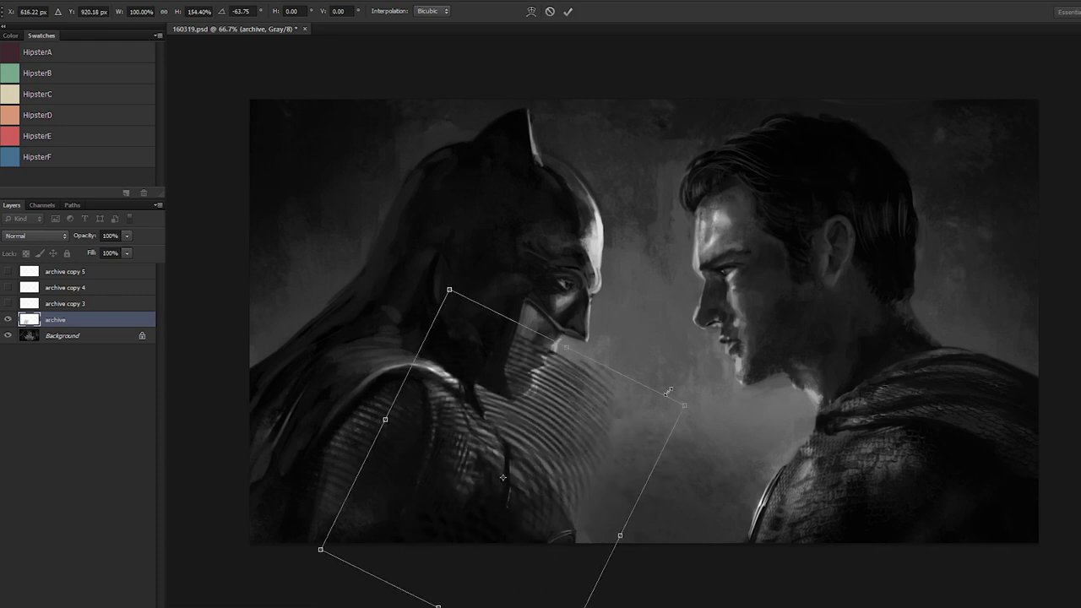
drag(702, 407, 708, 431)
drag(577, 471, 586, 520)
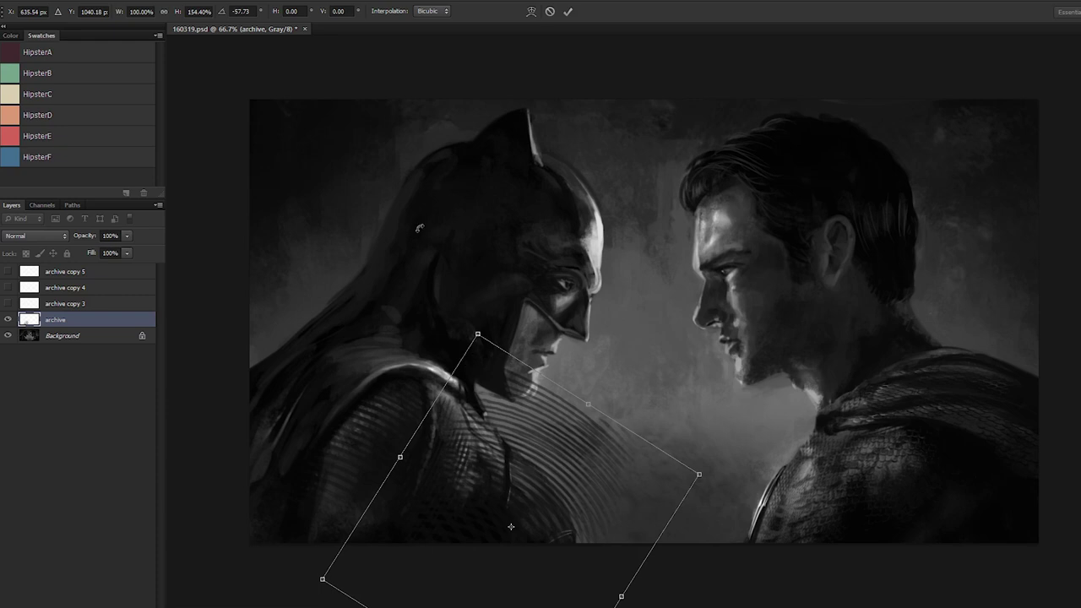
Step: Shrink the mesh to 62.13% width and about 146% height, and rotate it to -44.1° to follow Batman's chest
key(ctrl+minus)
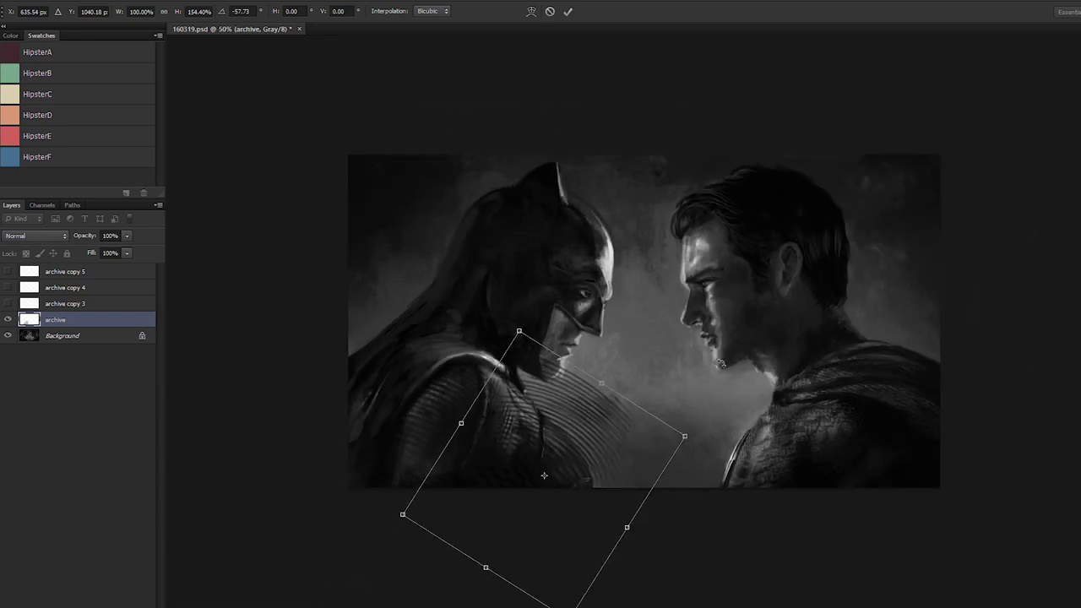
drag(721, 363, 570, 574)
drag(574, 474, 585, 439)
drag(708, 397, 584, 347)
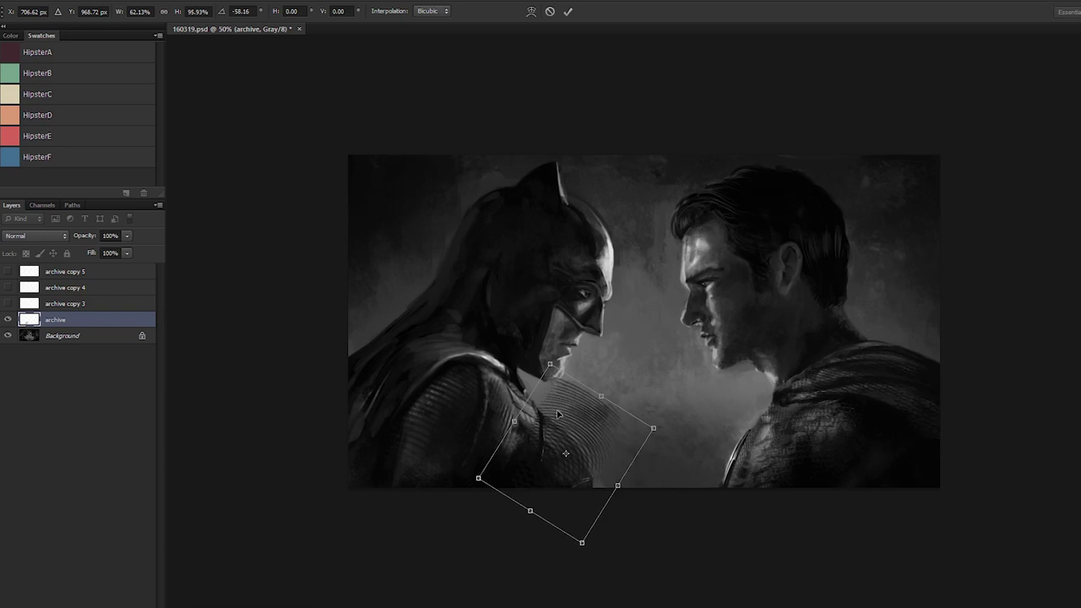
drag(511, 421, 472, 394)
drag(514, 463, 535, 470)
key(ctrl+plus)
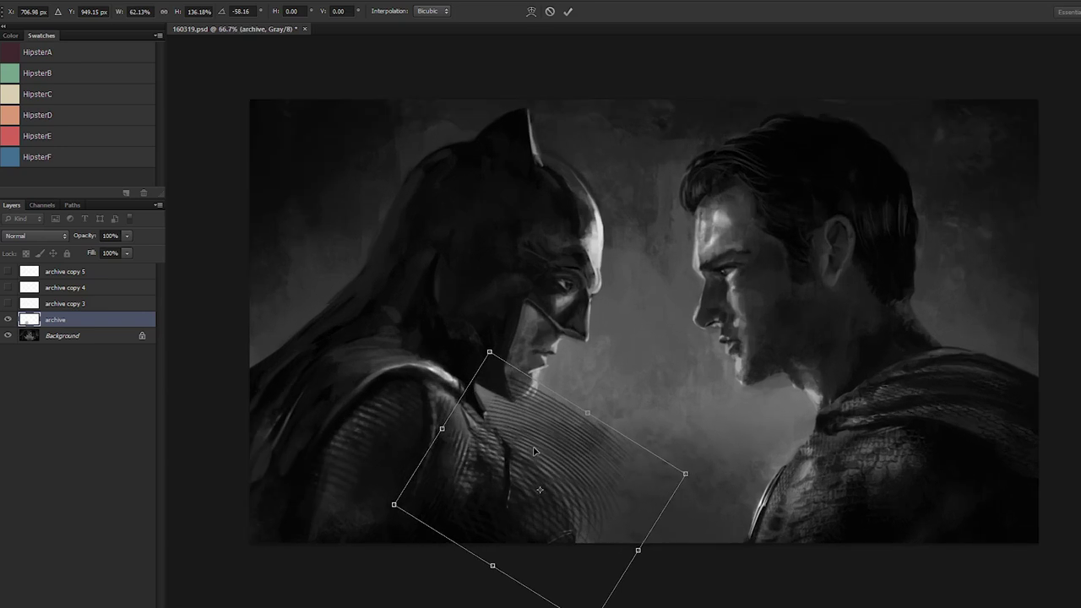
drag(687, 475, 709, 523)
drag(619, 504, 616, 496)
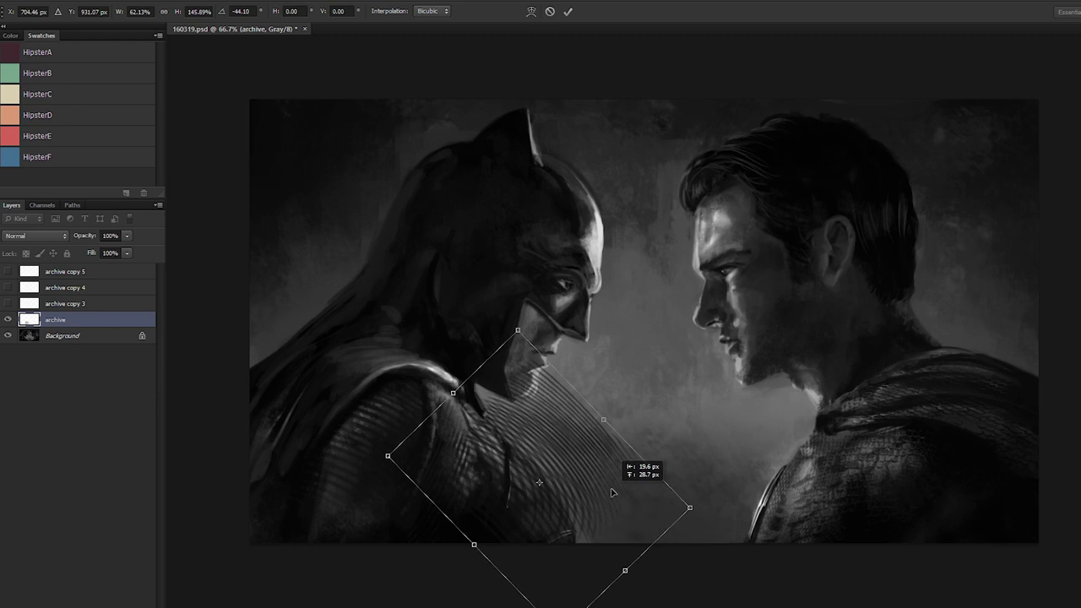
key(Return)
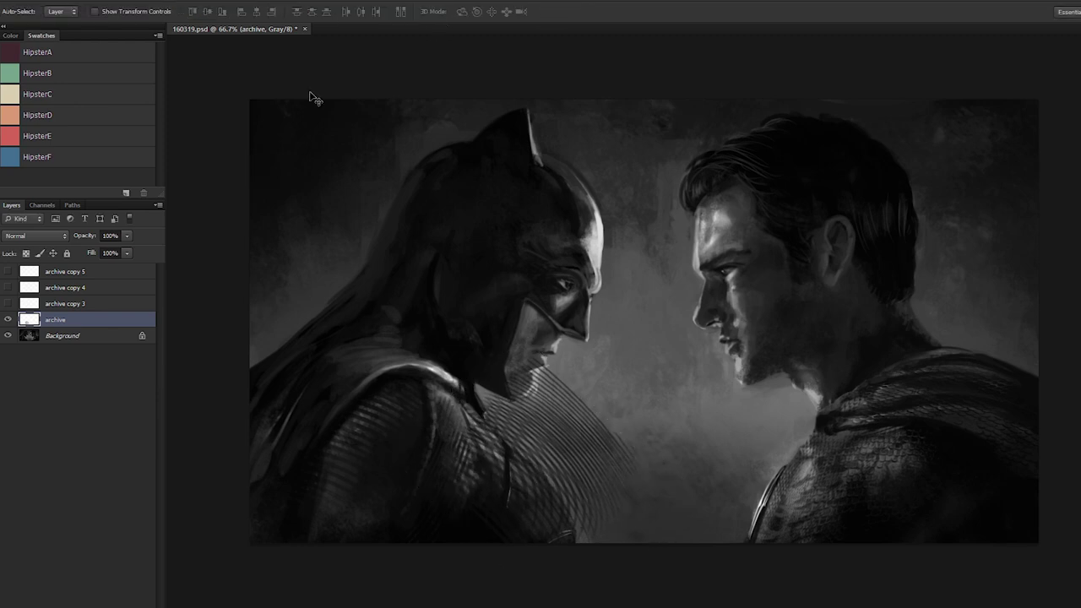
Step: Erase the mesh outside Batman's silhouette, and scale it to about 58.7% over his lower chest
key(e)
mouse_move(513, 362)
mouse_down()
mouse_move(564, 397)
mouse_move(622, 471)
mouse_move(500, 363)
mouse_move(579, 450)
mouse_move(493, 364)
mouse_move(627, 525)
mouse_move(537, 372)
mouse_move(622, 530)
mouse_up()
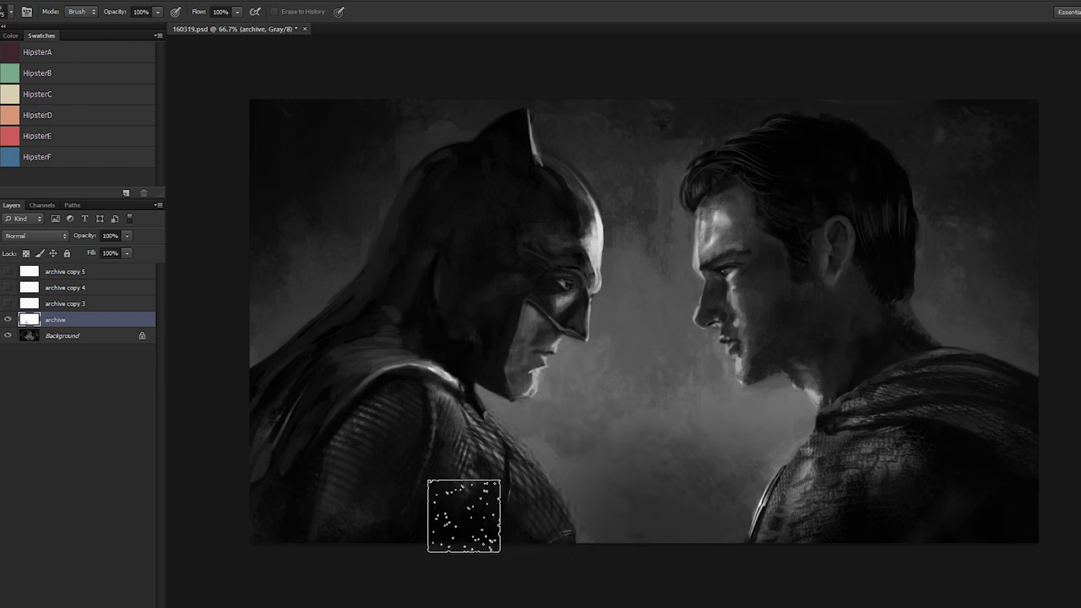
key(ctrl+t)
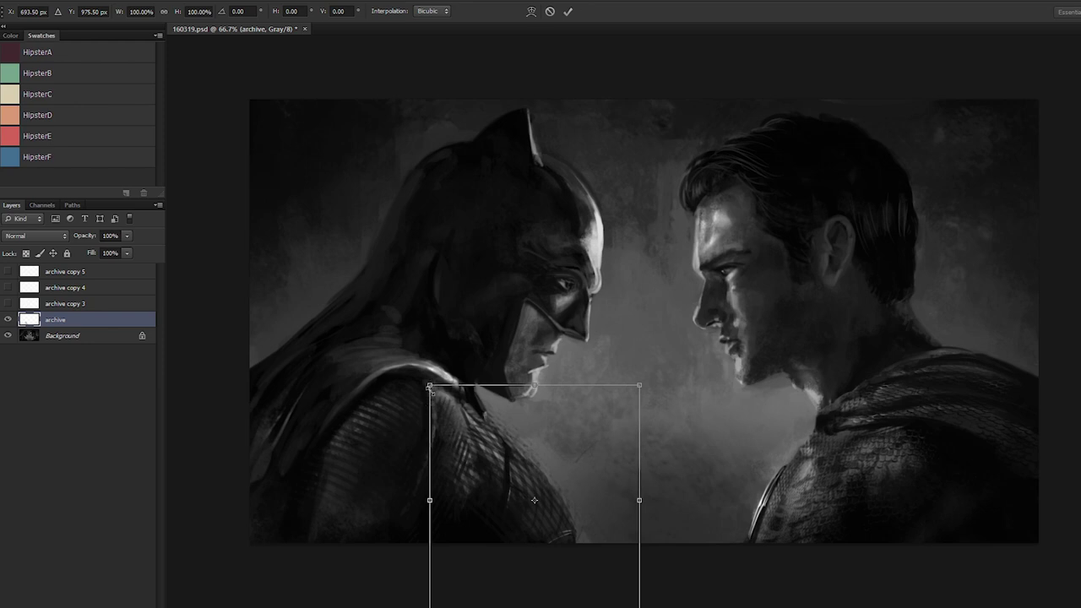
drag(430, 386, 514, 475)
drag(551, 515, 518, 474)
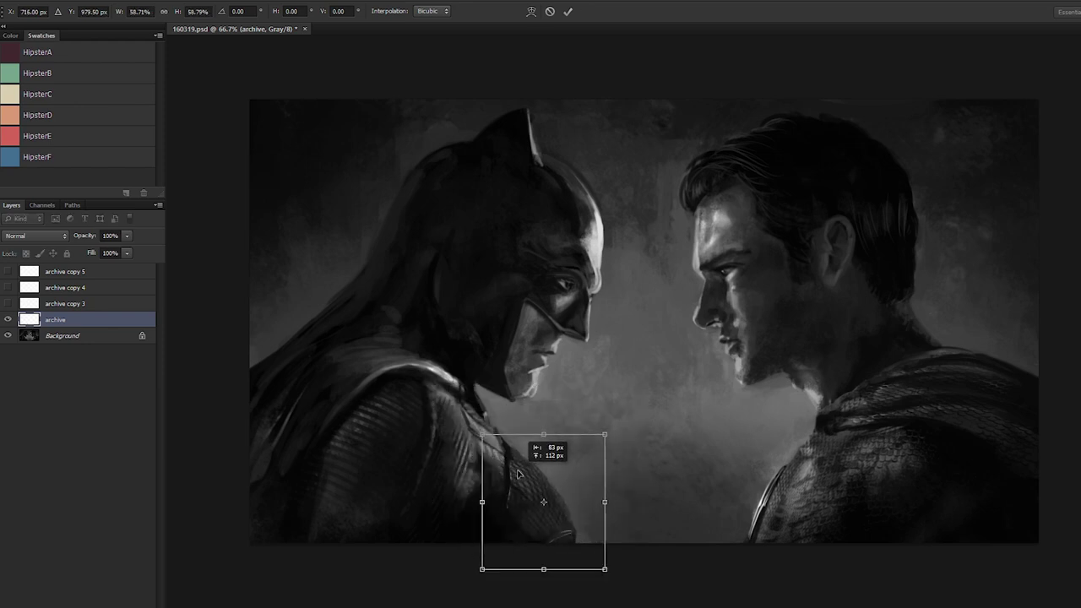
key(Return)
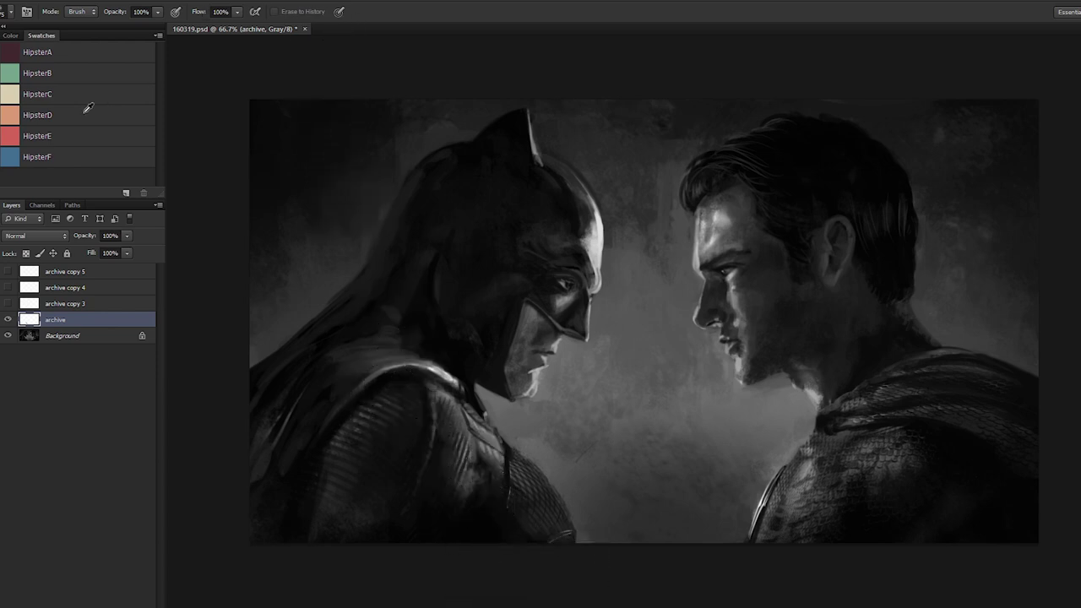
Step: Copy the mesh onto Batman's upper chest, scale the copy down slightly, and merge it with the lower-chest mesh
key(v)
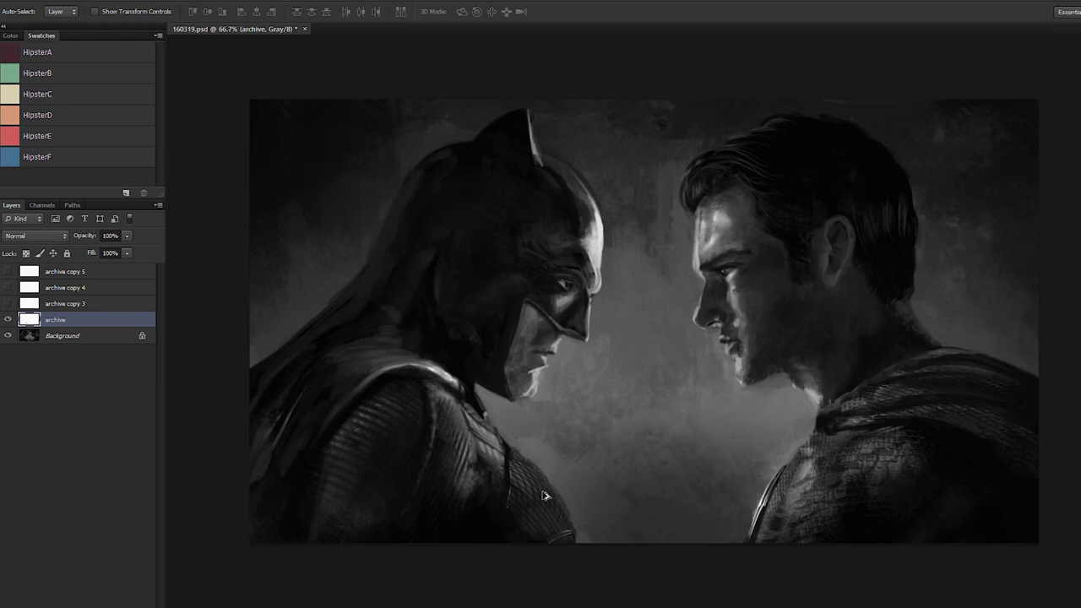
drag(530, 491, 486, 436)
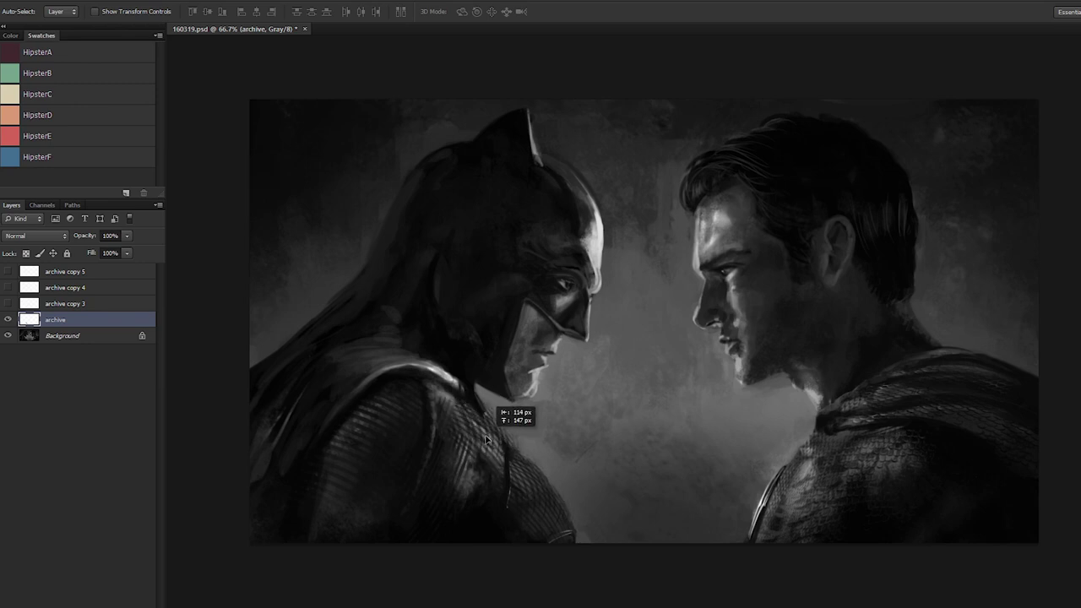
key(ctrl+j)
key(ctrl+t)
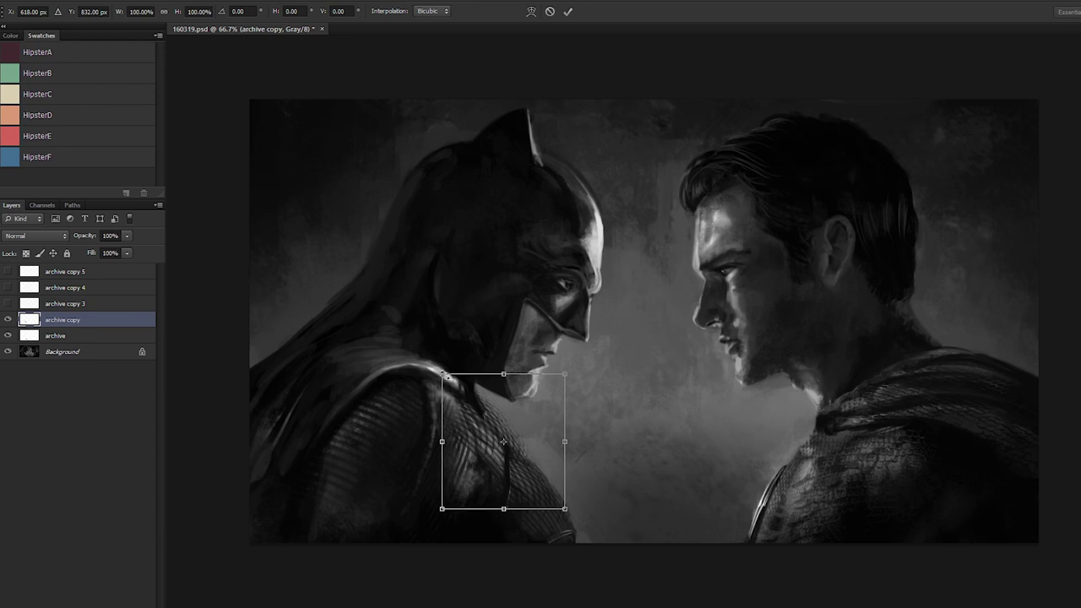
drag(445, 377, 459, 392)
key(Return)
drag(501, 441, 486, 430)
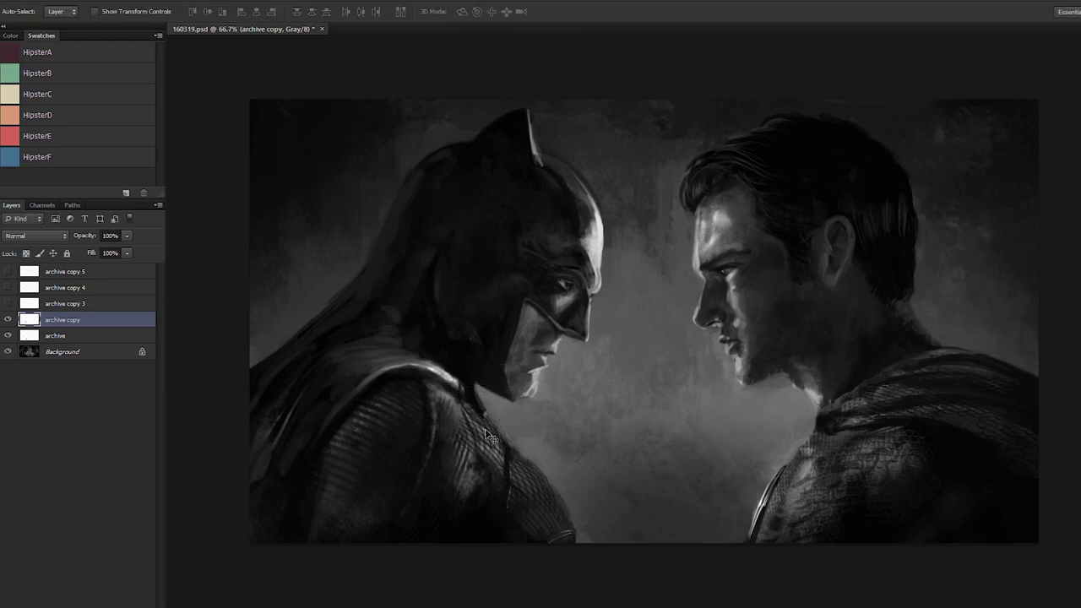
key(Delete)
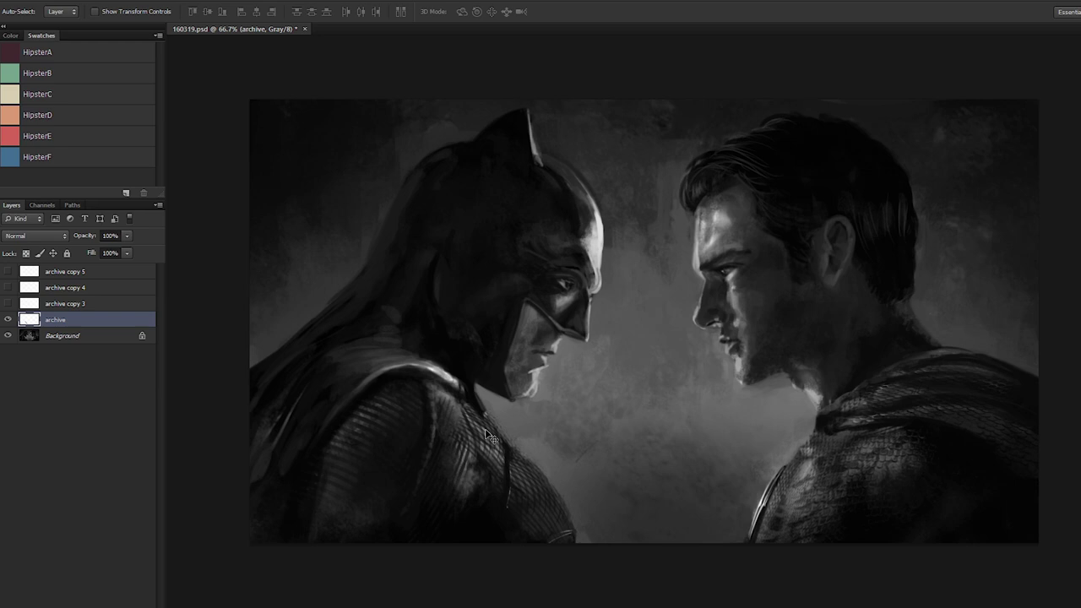
Step: Duplicate the merged chest mesh as a light copy and soften its lower part with a smaller eraser at 30% opacity
key(ctrl+j)
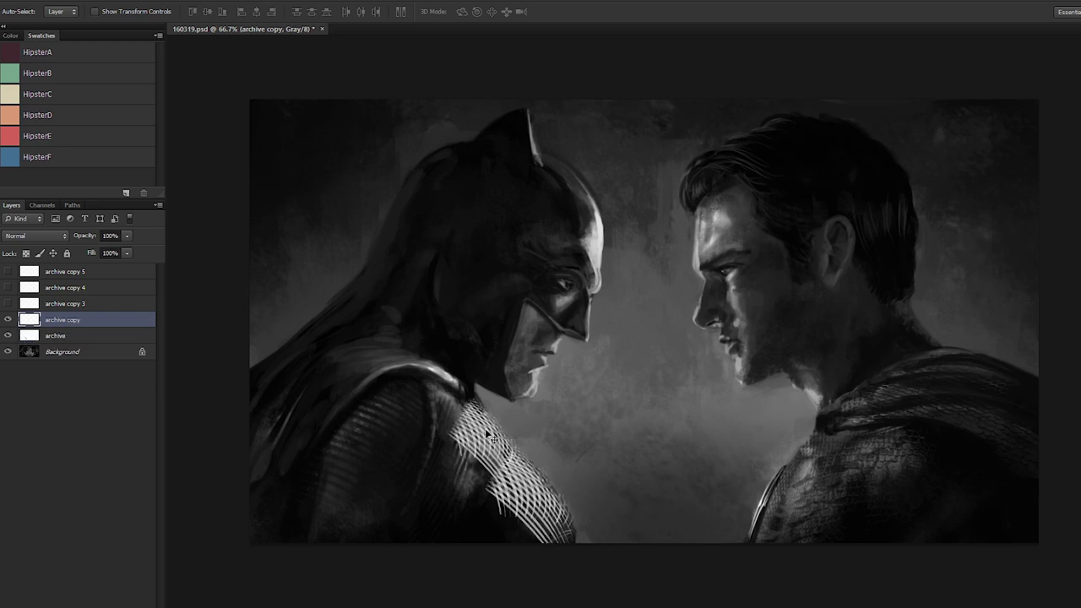
key(e)
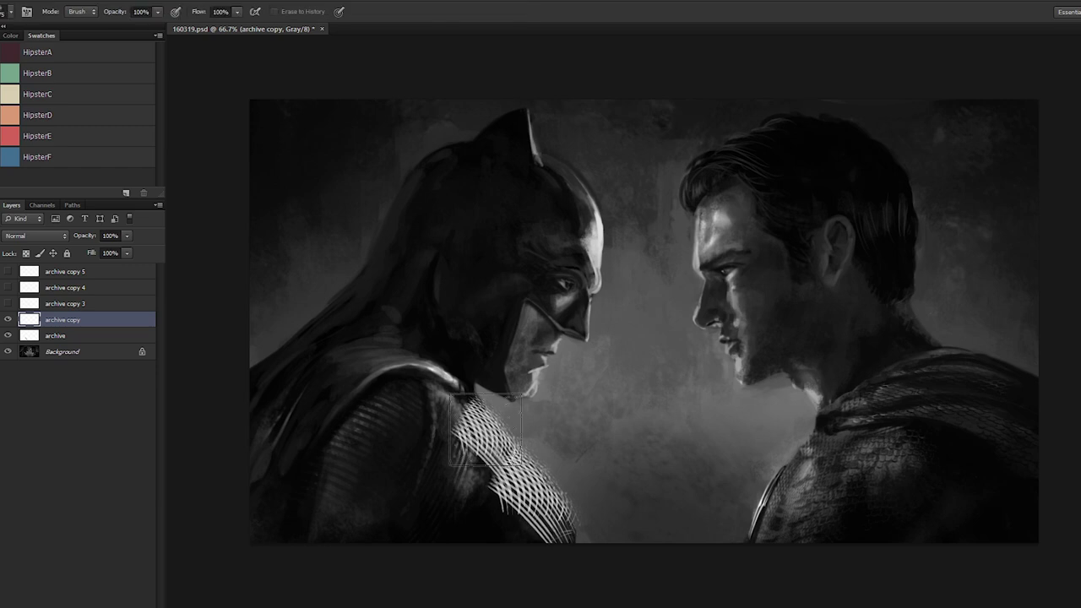
key(bracketleft)
key(bracketleft)
key(bracketleft)
key(bracketleft)
key(bracketleft)
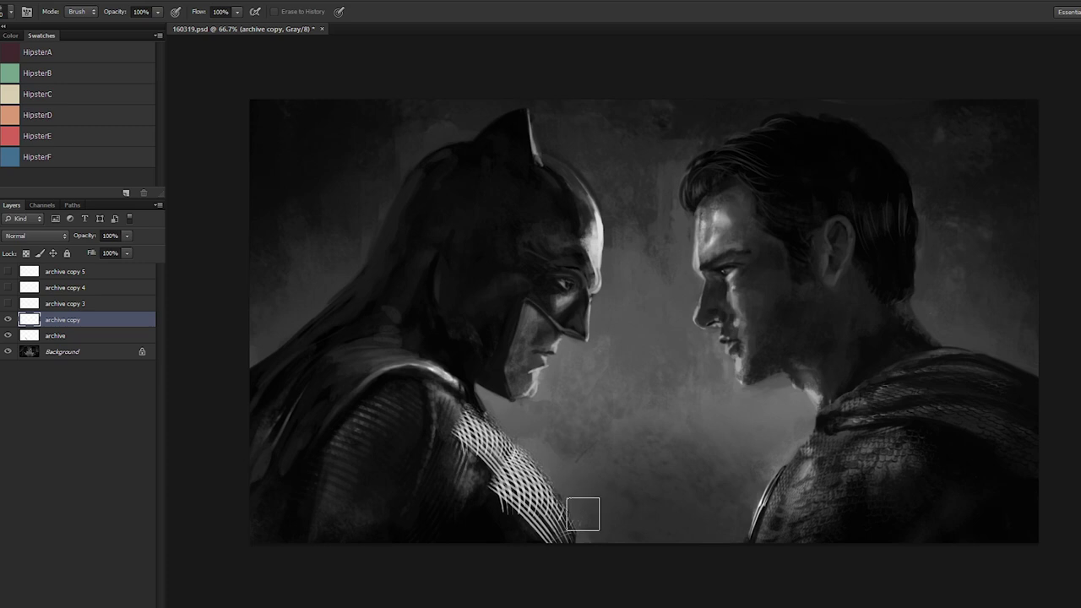
key(3)
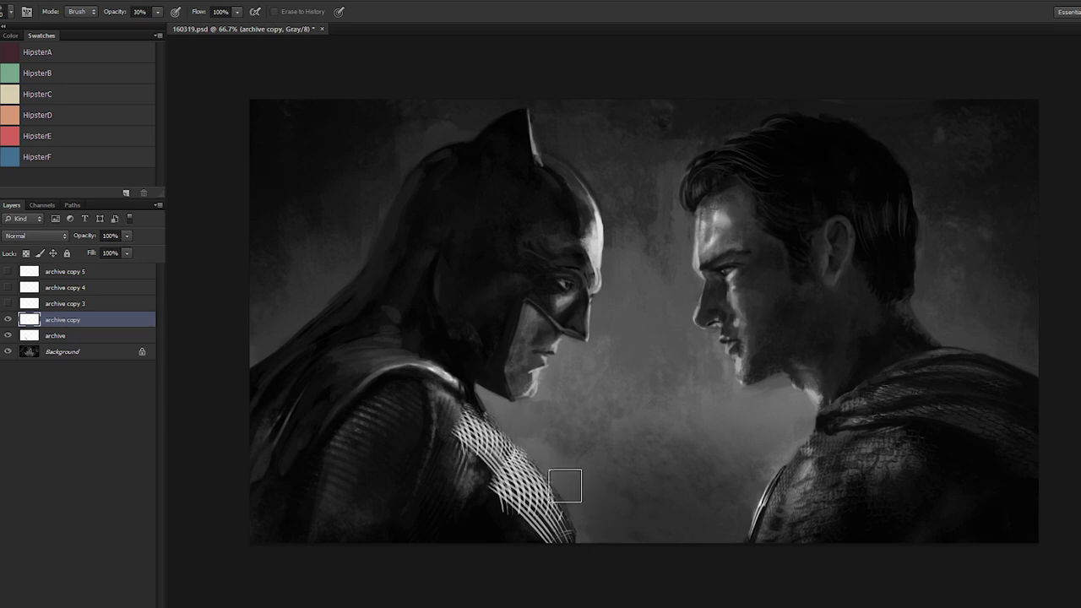
mouse_move(555, 515)
mouse_down()
mouse_move(549, 547)
mouse_move(552, 536)
mouse_move(573, 549)
mouse_move(580, 567)
mouse_move(493, 517)
mouse_up()
Step: Fade the light mesh across Batman's chest with the eraser at 80% and 30% opacity, and merge both mesh layers into the Background
key(8)
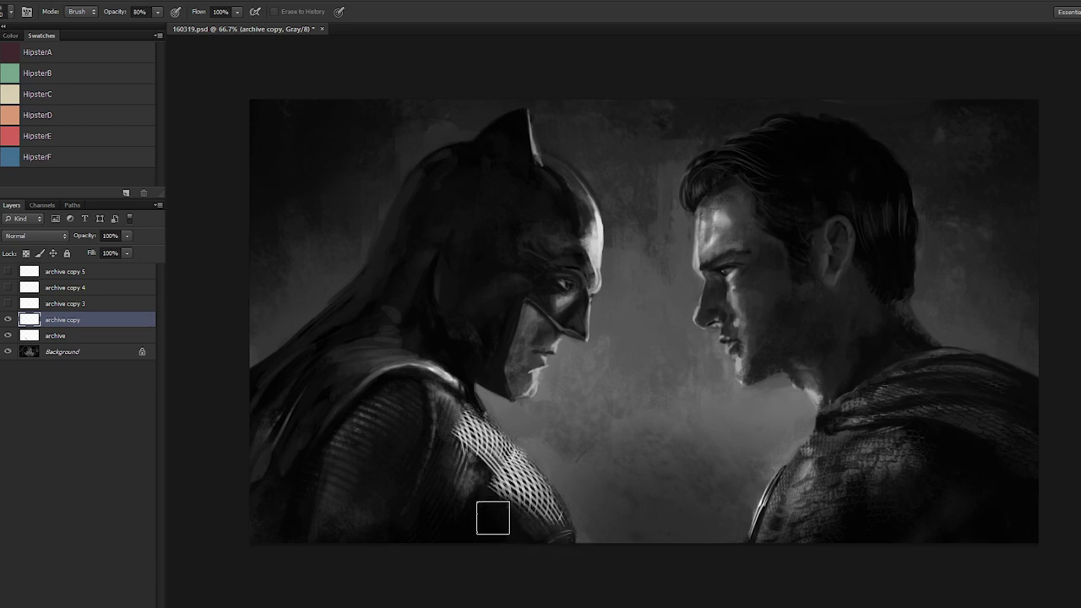
mouse_move(453, 465)
mouse_down()
mouse_move(441, 417)
mouse_move(456, 436)
mouse_move(488, 442)
mouse_move(474, 435)
mouse_move(493, 479)
mouse_move(498, 458)
mouse_move(533, 470)
mouse_move(518, 457)
mouse_move(560, 493)
mouse_move(496, 463)
mouse_move(498, 482)
mouse_move(489, 470)
mouse_move(521, 513)
mouse_move(493, 466)
mouse_move(512, 506)
mouse_move(410, 383)
mouse_move(417, 370)
mouse_move(512, 427)
mouse_up()
key(3)
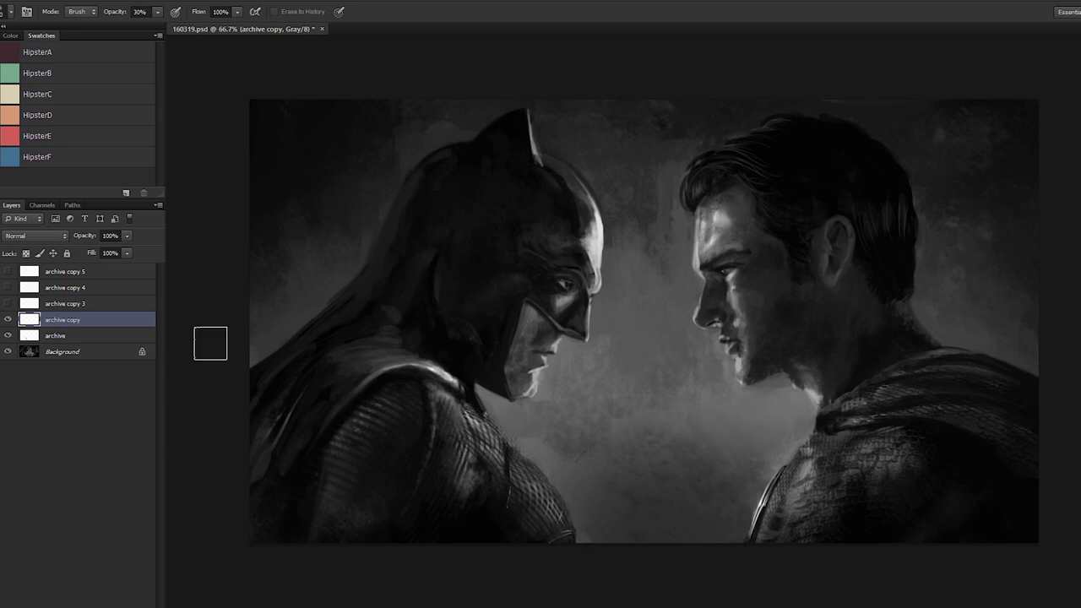
key(ctrl+minus)
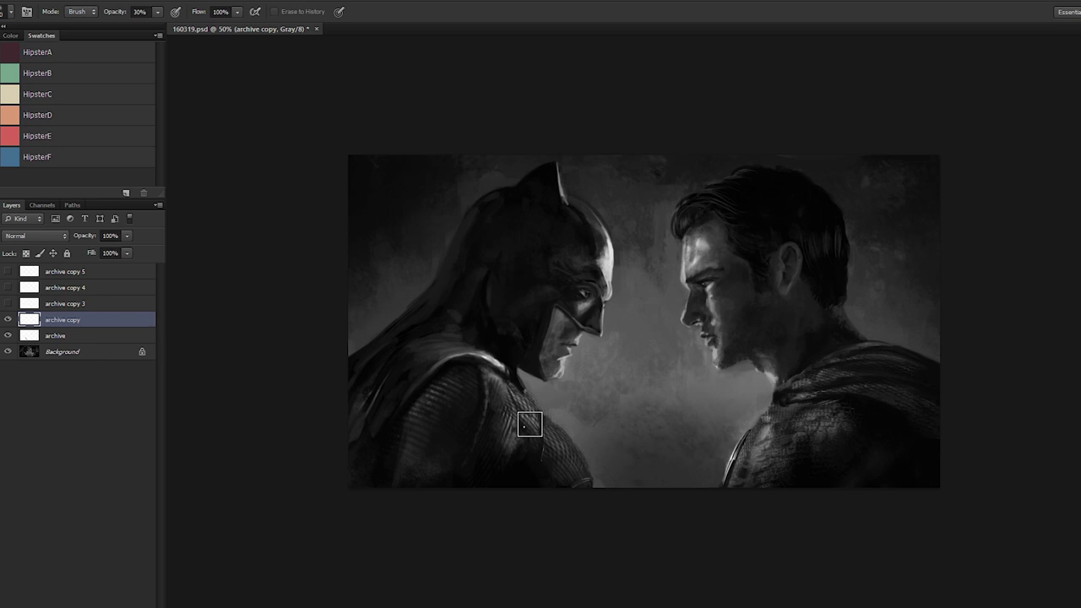
key(ctrl+e)
key(ctrl+e)
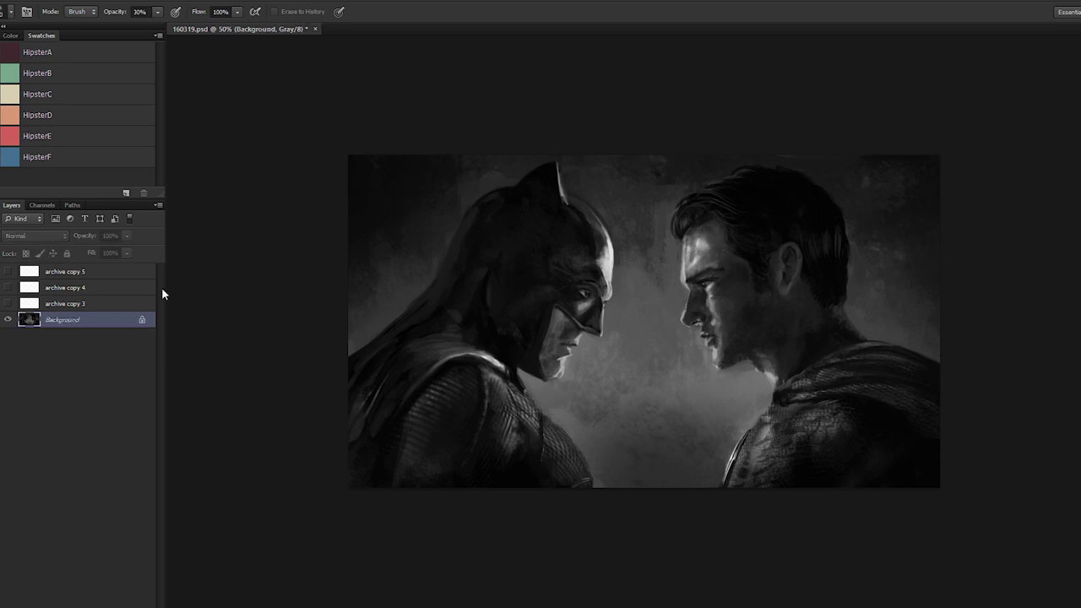
Step: Soften the dark tones on Batman's lower cowl and neck with the textured eraser at 30% opacity
key(ctrl+plus)
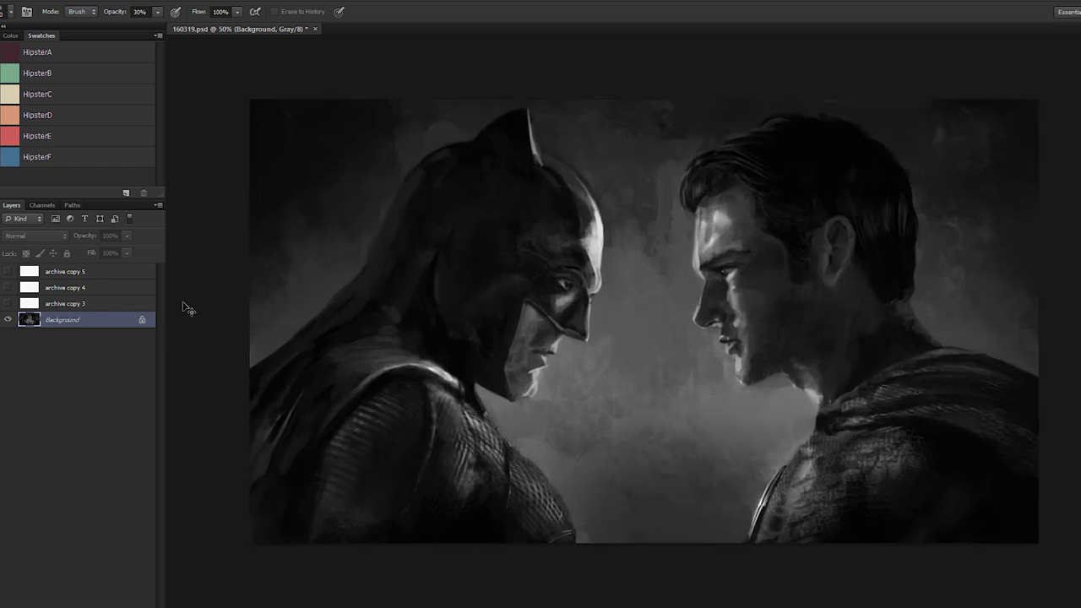
key(ctrl+plus)
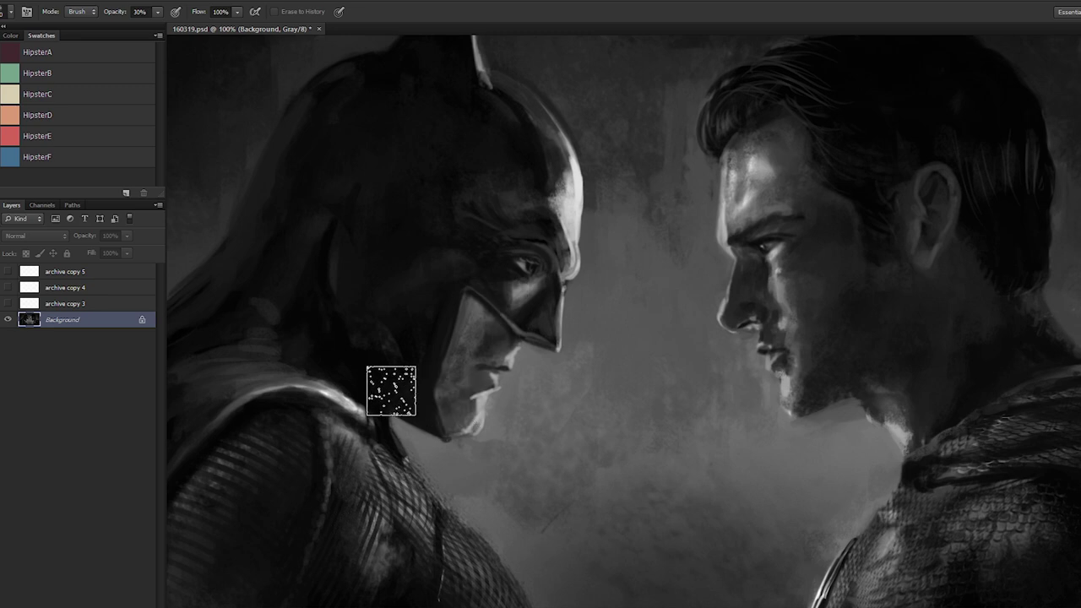
click(390, 388)
click(534, 238)
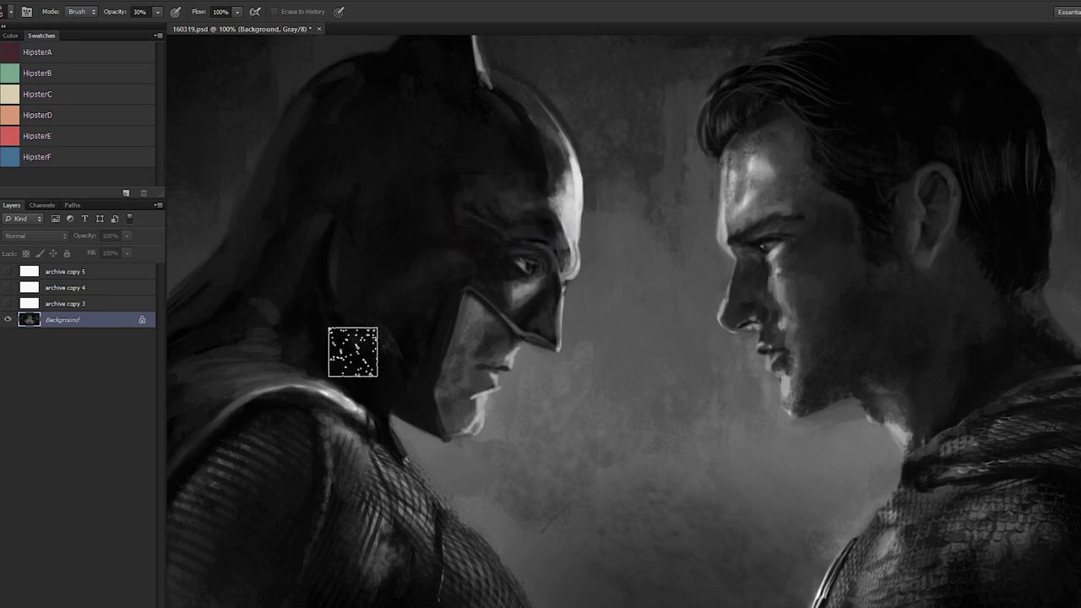
click(371, 363)
key(Return)
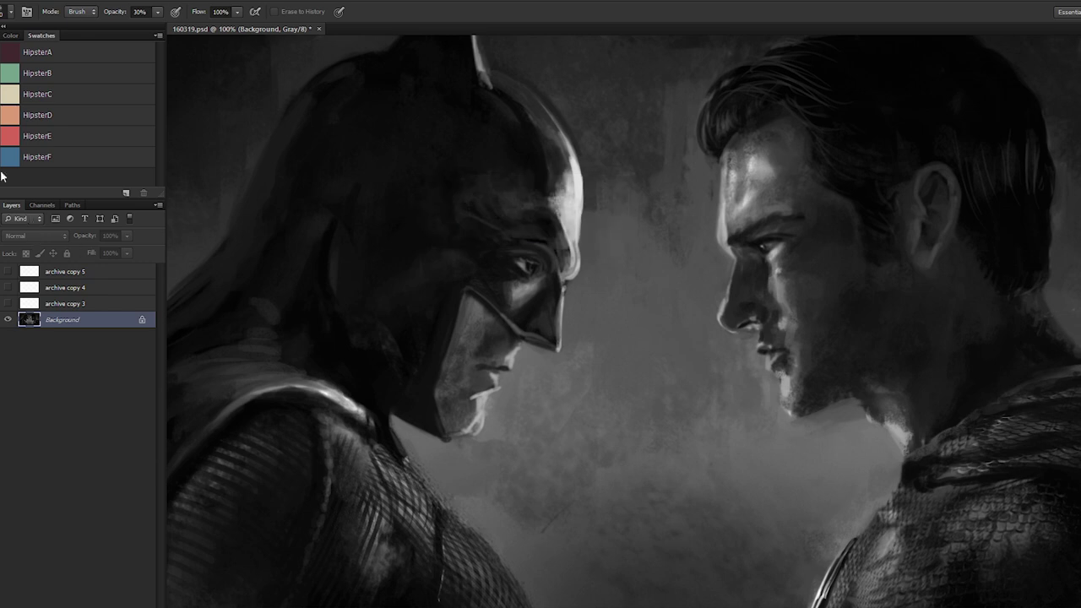
Step: Strengthen the dark seams on Batman's upper chest with short brush strokes at 60% opacity
key(b)
drag(565, 375, 537, 343)
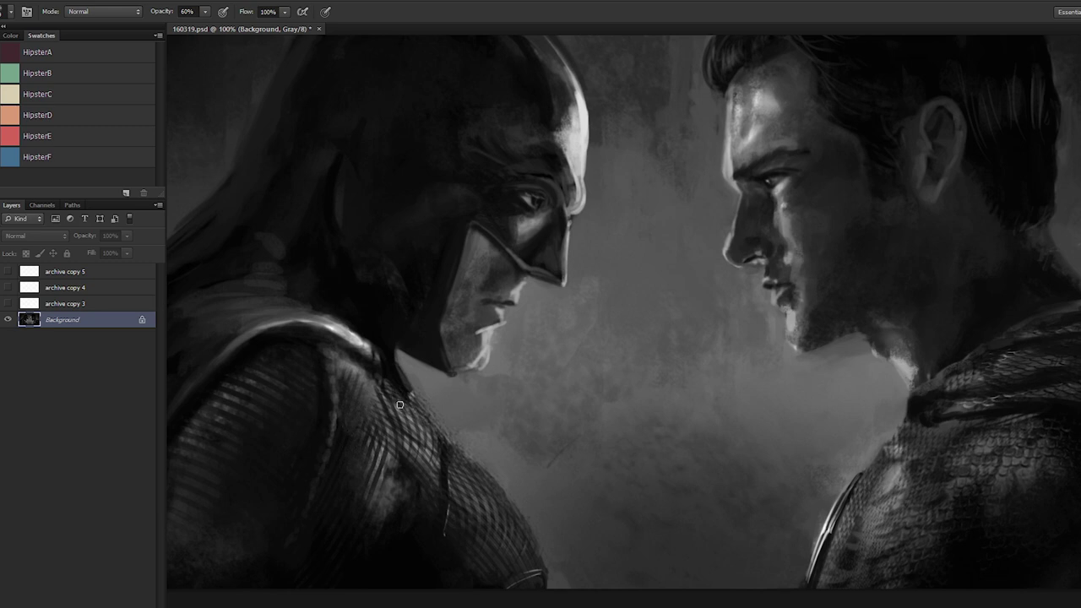
drag(413, 414, 417, 448)
drag(431, 469, 429, 486)
drag(366, 375, 394, 424)
scroll(445, 546, down, 3)
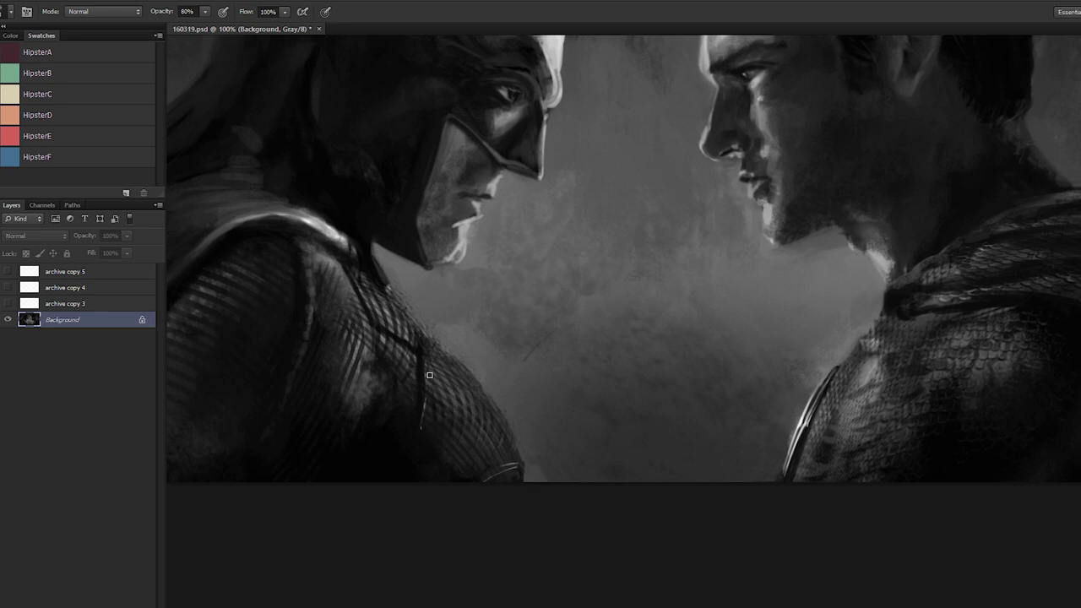
Step: Darken the mesh lines along Batman's lower chest at 80% brush opacity, and sample the adjacent background grey
drag(433, 361, 447, 418)
key(ctrl+z)
drag(446, 360, 466, 460)
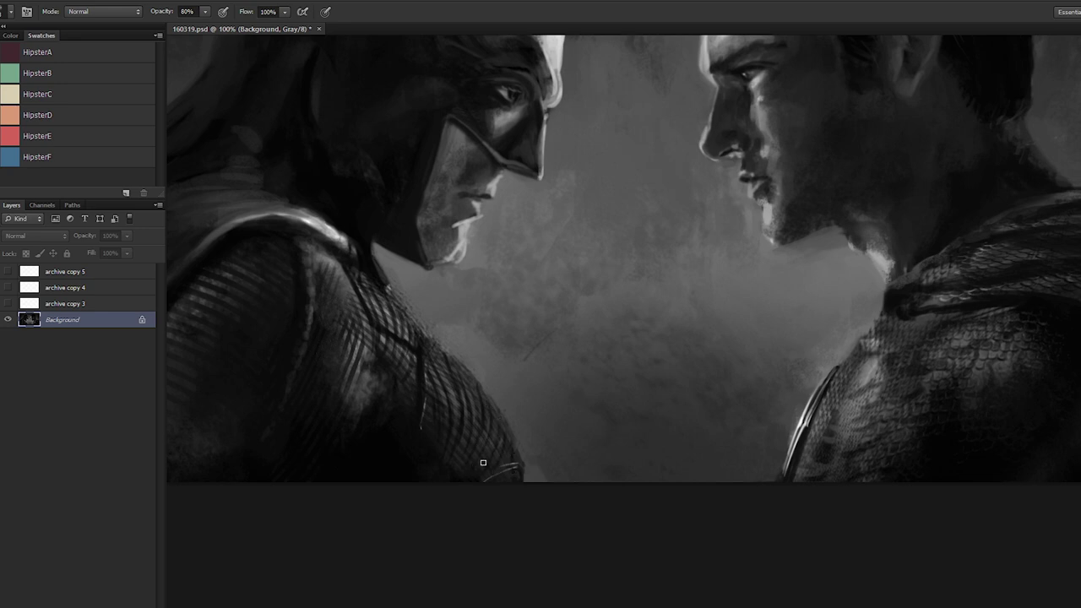
alt+click(464, 346)
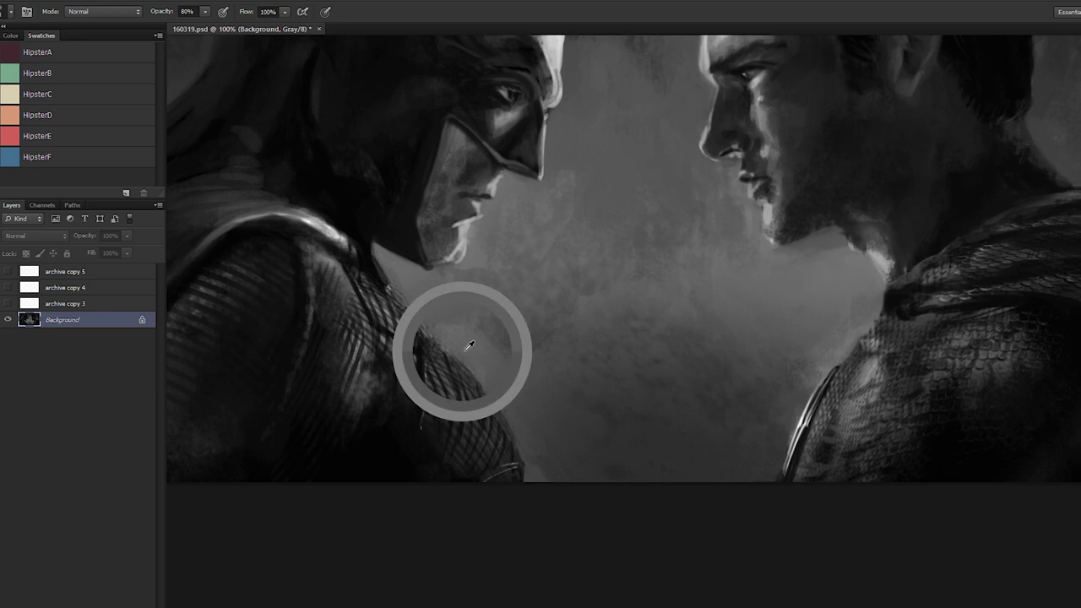
alt+click(467, 334)
alt+click(470, 344)
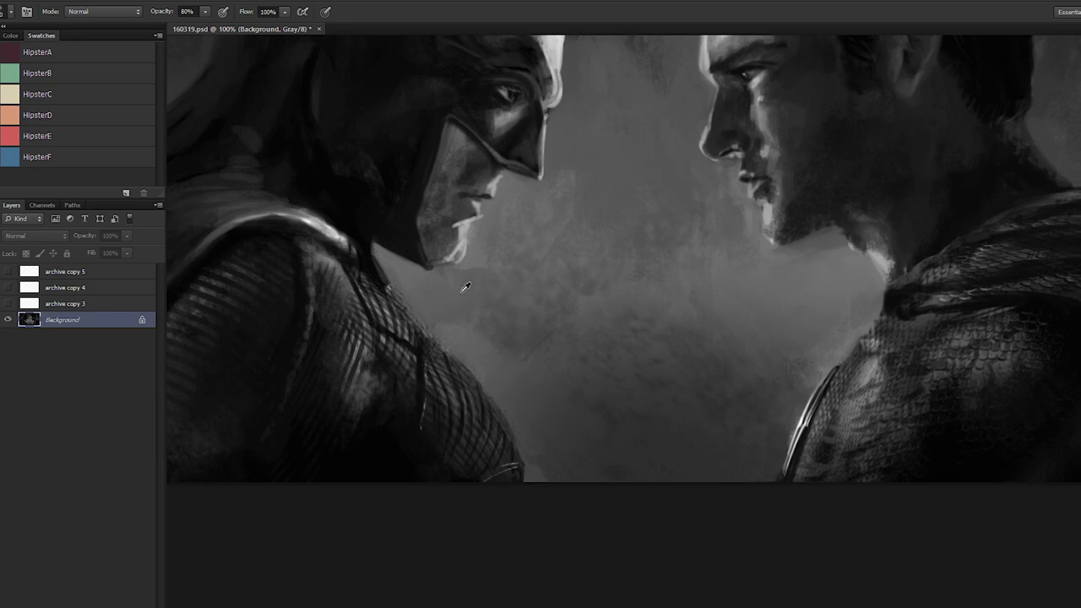
Step: Paint the pointed collar edge beneath Batman's jaw with greys sampled from the surrounding area
alt+click(410, 278)
mouse_move(389, 273)
mouse_down()
mouse_move(415, 232)
mouse_move(402, 260)
mouse_up()
alt+click(461, 243)
alt+click(371, 238)
alt+click(369, 233)
alt+click(368, 247)
alt+click(367, 247)
alt+click(363, 251)
Step: Add a light highlight to the collar tip at Batman's neck with bright tones sampled from his chin
alt+click(463, 235)
alt+click(802, 403)
alt+click(454, 236)
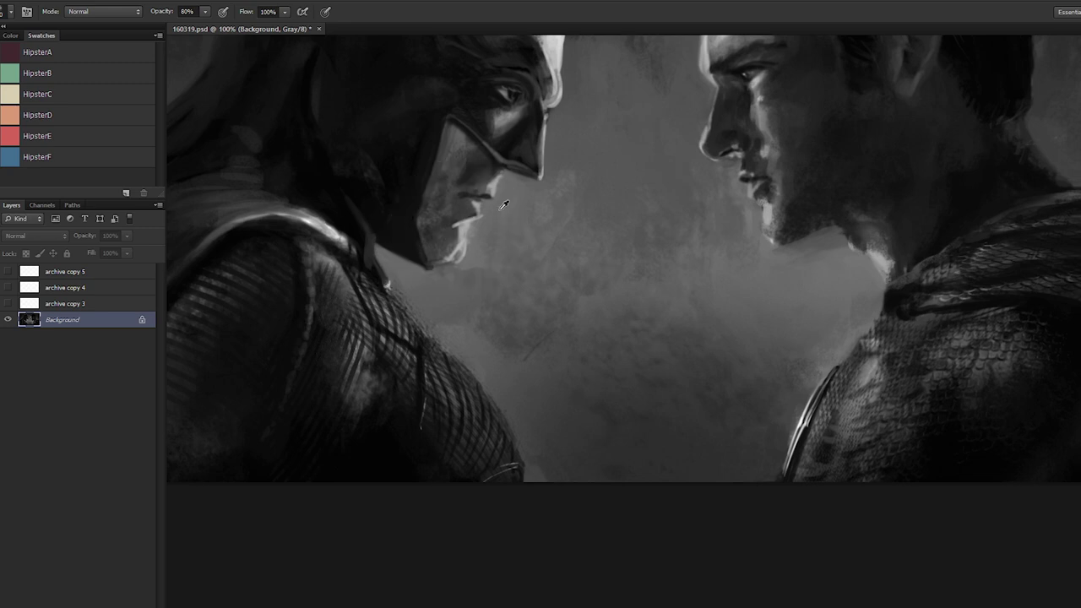
key(bracketright)
click(472, 222)
alt+click(389, 285)
alt+click(387, 285)
drag(336, 231, 504, 215)
Step: Blend the light patches on the cape behind Batman's shoulder with sampled greys at 30% brush opacity
alt+click(611, 332)
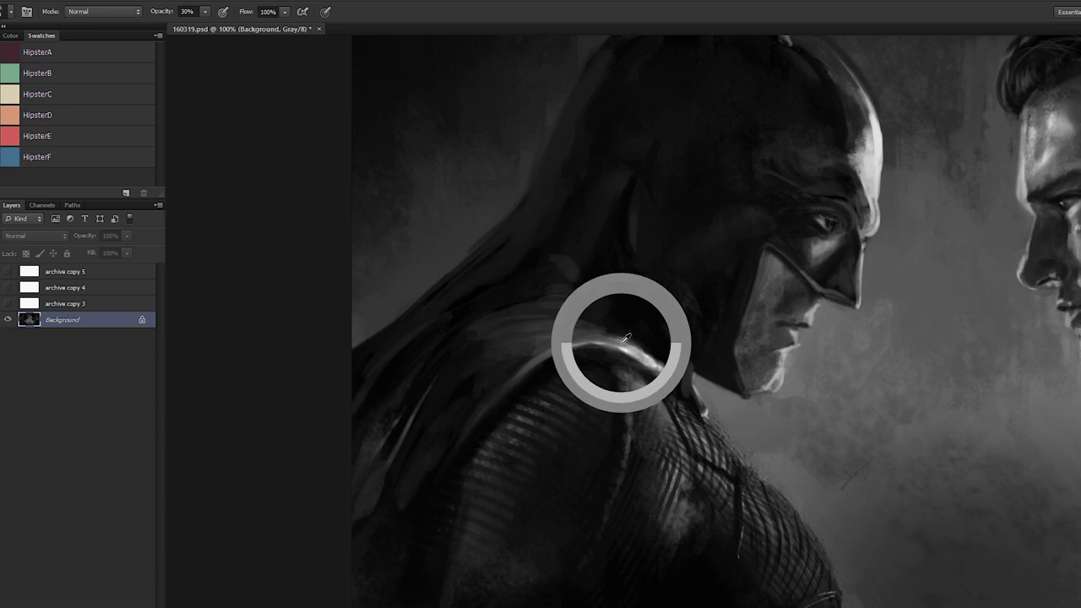
alt+click(561, 258)
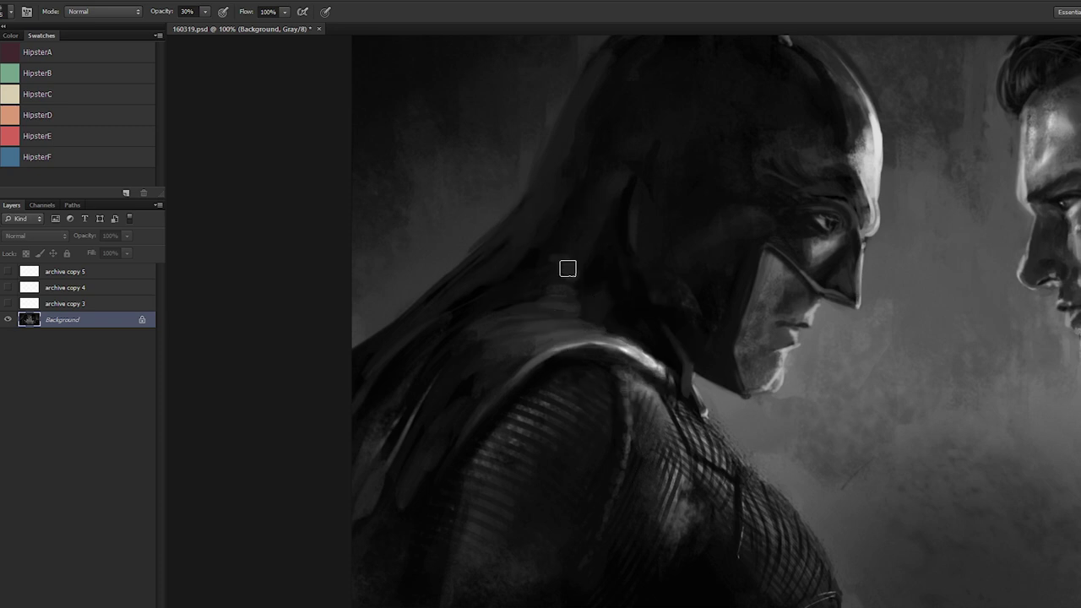
alt+click(567, 267)
alt+click(562, 254)
mouse_move(568, 258)
mouse_down()
mouse_move(574, 245)
mouse_move(567, 282)
mouse_move(529, 309)
mouse_move(560, 303)
mouse_move(516, 330)
mouse_up()
alt+click(562, 258)
alt+click(562, 284)
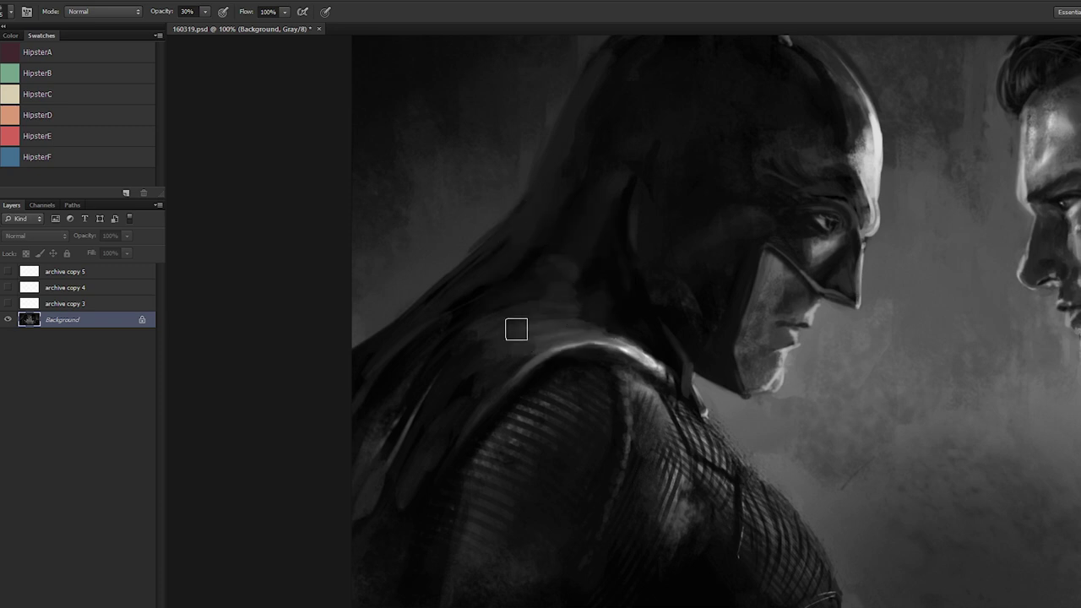
alt+click(531, 287)
alt+click(426, 400)
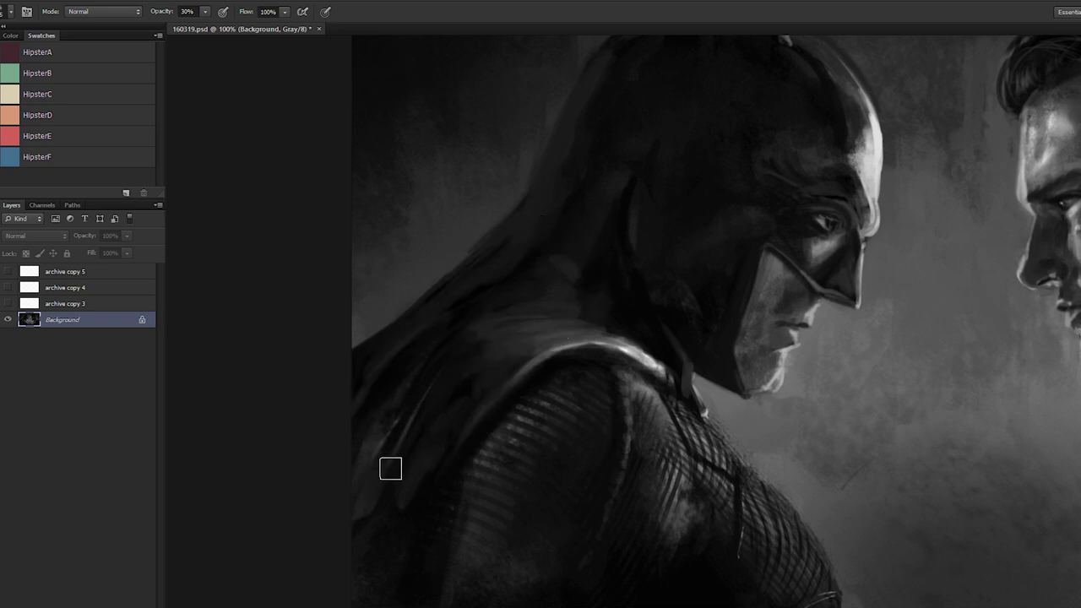
Step: Darken the lower cape folds behind Batman's arm with sampled dark grey, using 86% and 30% brush opacity
scroll(459, 254, down, 5)
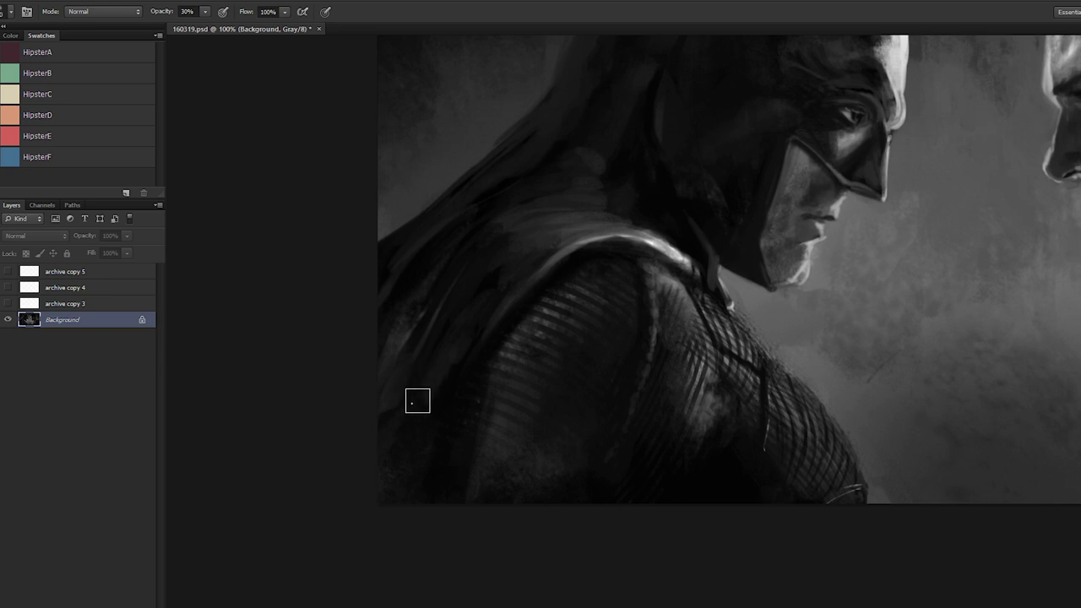
key(8)
key(6)
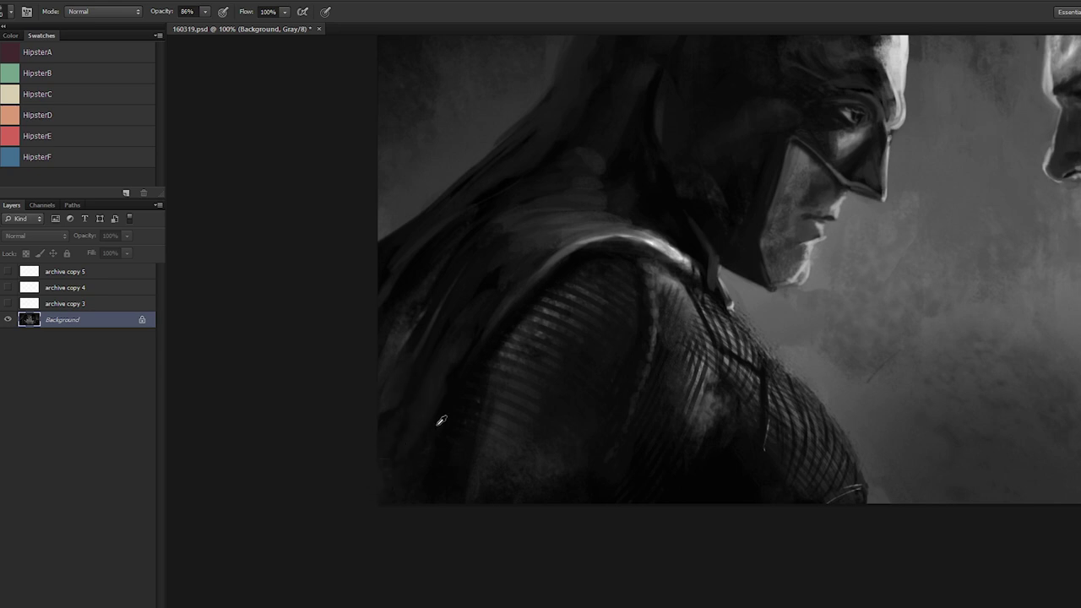
alt+click(434, 400)
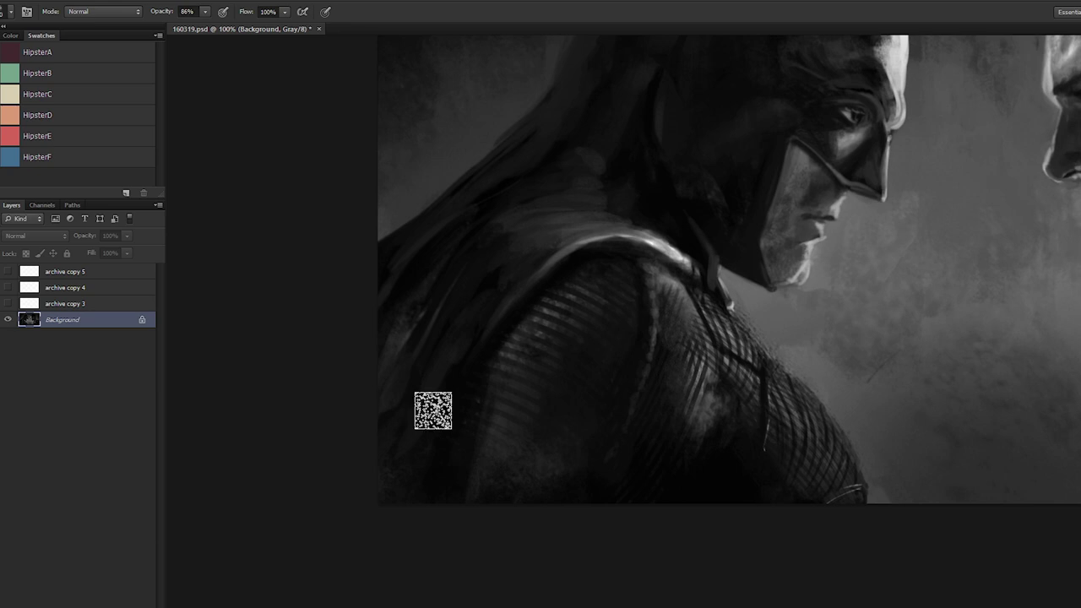
key(3)
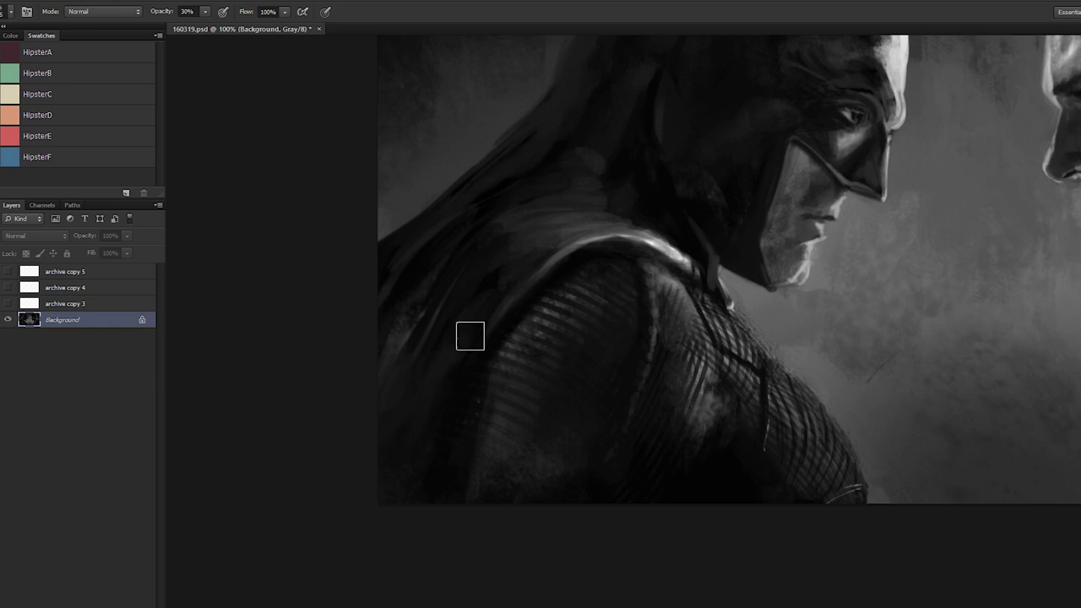
Step: Smooth the blotchy background between the two chests with a much larger textured brush at 50% opacity
drag(618, 225, 446, 222)
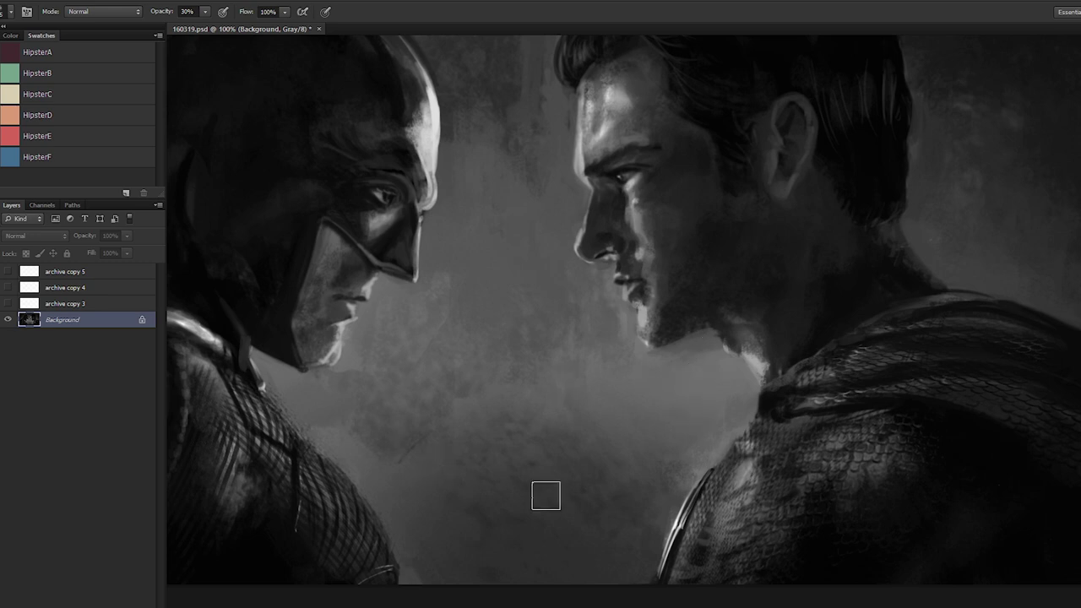
key(bracketright)
key(bracketright)
key(bracketright)
key(bracketright)
key(bracketright)
key(bracketright)
key(bracketright)
key(bracketright)
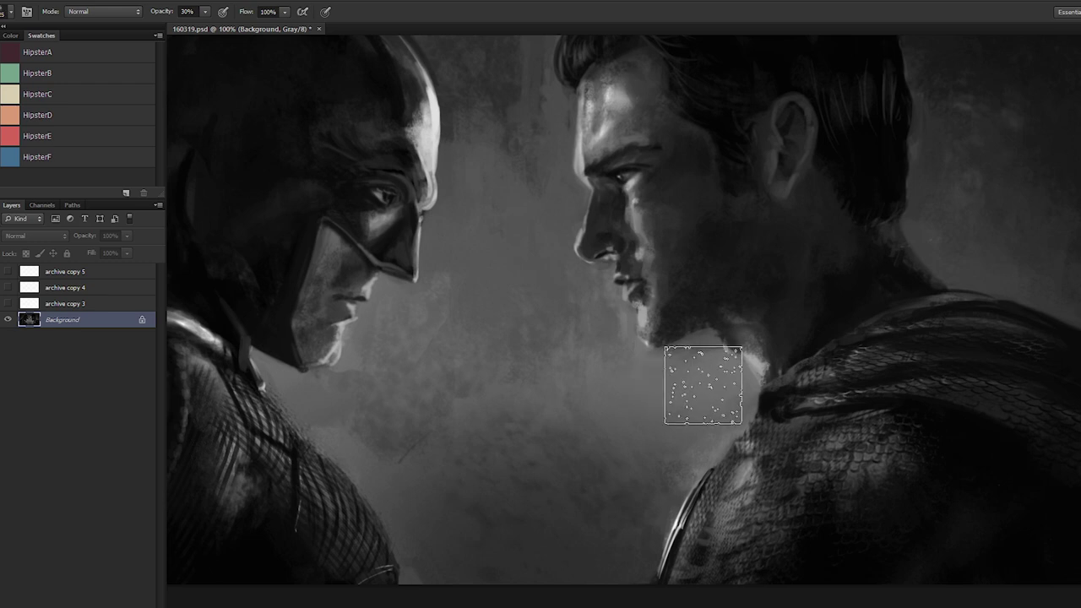
key(5)
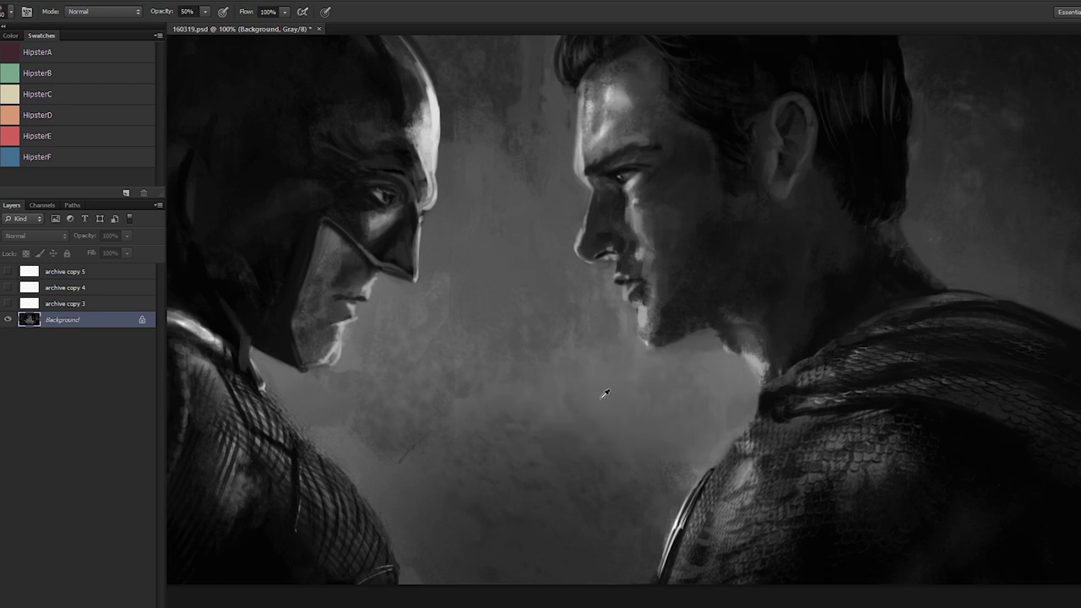
alt+click(456, 405)
mouse_move(456, 404)
mouse_down()
mouse_move(431, 444)
mouse_move(414, 433)
mouse_up()
Step: Even out the background beside Batman's chin with a smaller brush and nearby sampled greys
key(bracketleft)
key(bracketleft)
alt+click(375, 361)
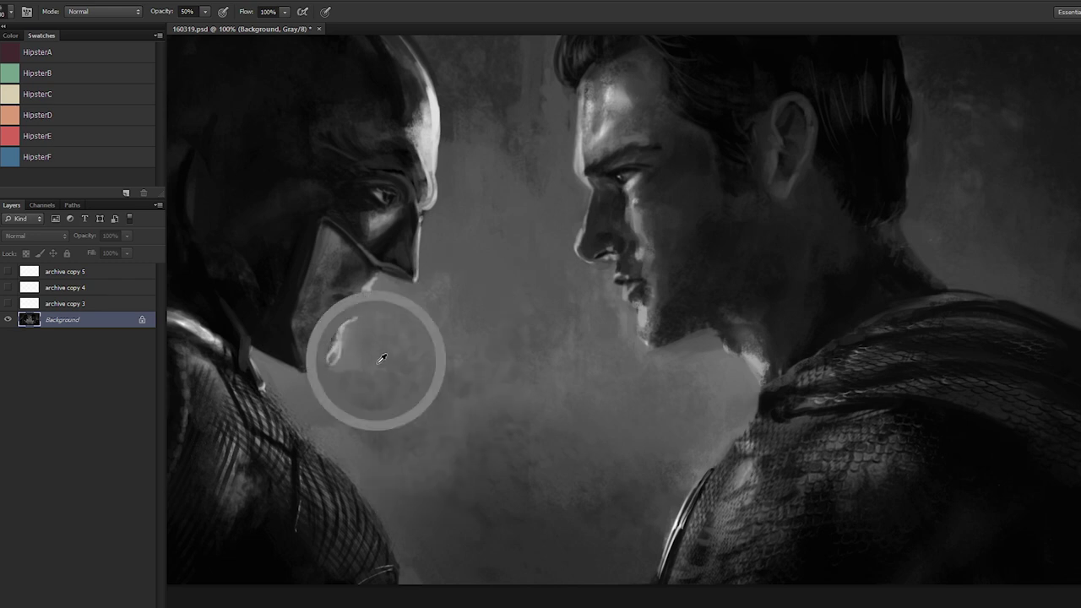
key(bracketleft)
key(bracketleft)
key(bracketleft)
alt+click(374, 352)
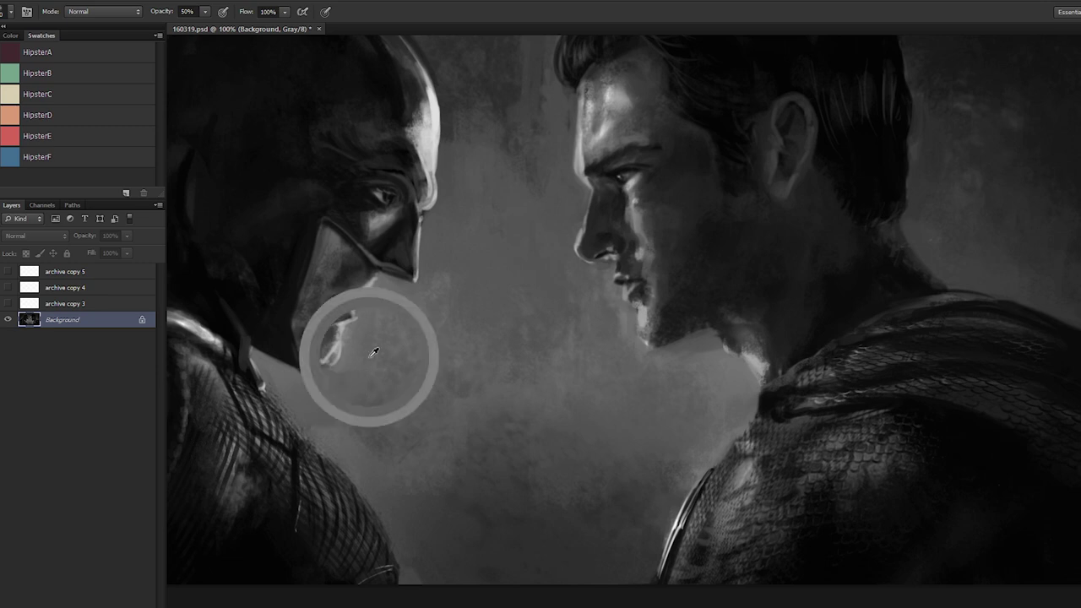
alt+click(404, 356)
alt+click(378, 417)
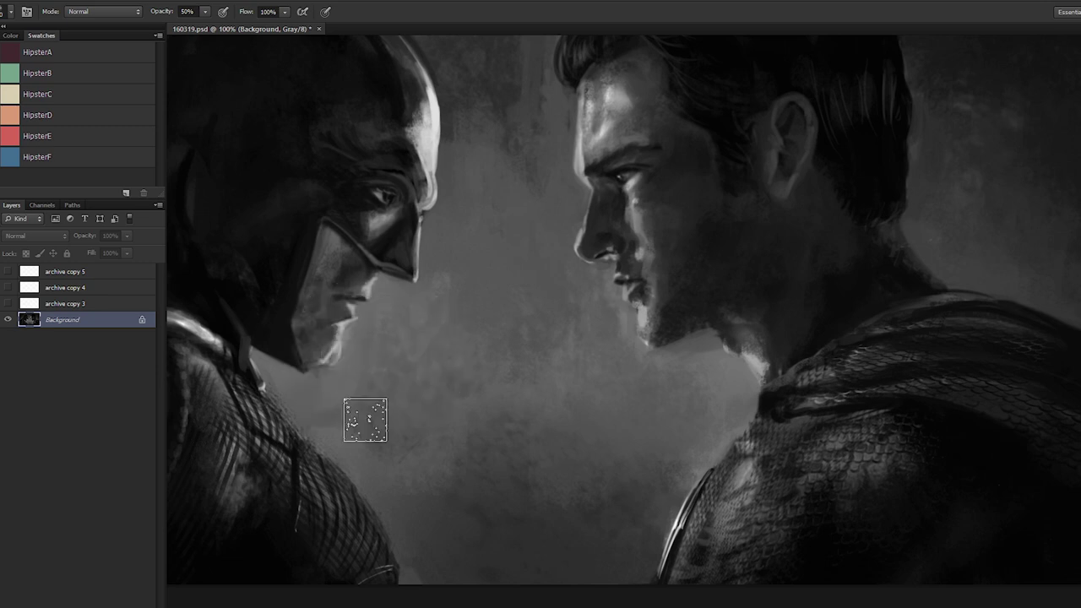
Step: Blend sampled greys across the lower background beside Batman's chest with a slightly larger brush
key(bracketright)
key(bracketright)
alt+click(482, 413)
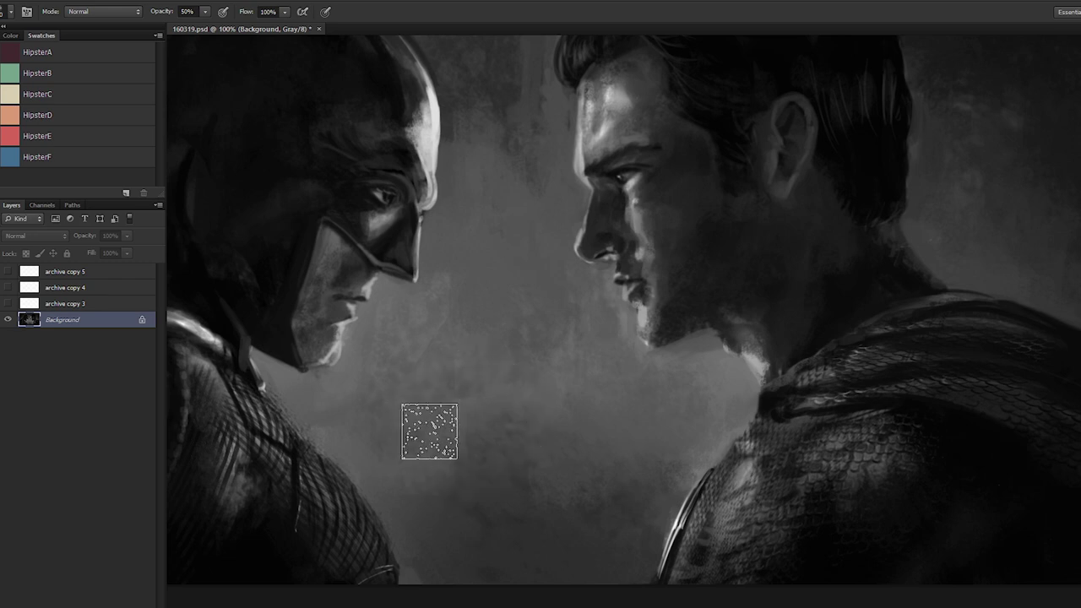
drag(429, 431, 395, 466)
alt+click(514, 443)
mouse_move(492, 456)
mouse_down()
mouse_move(430, 509)
mouse_move(426, 584)
mouse_up()
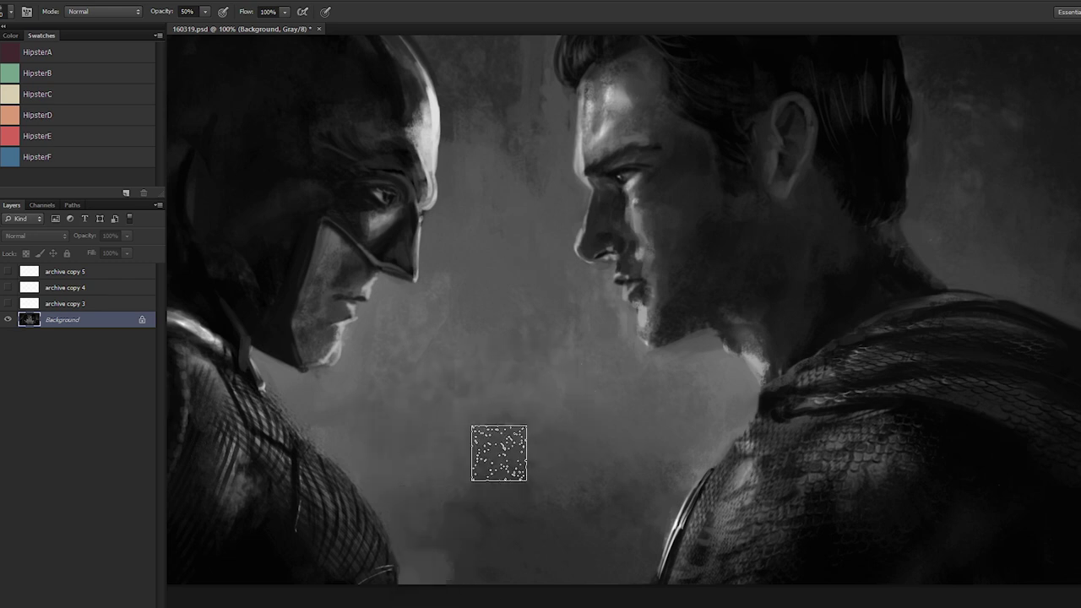
Step: Smooth the background between the two foreheads with sampled greys, enlarging the textured brush at 50% opacity
drag(538, 226, 566, 480)
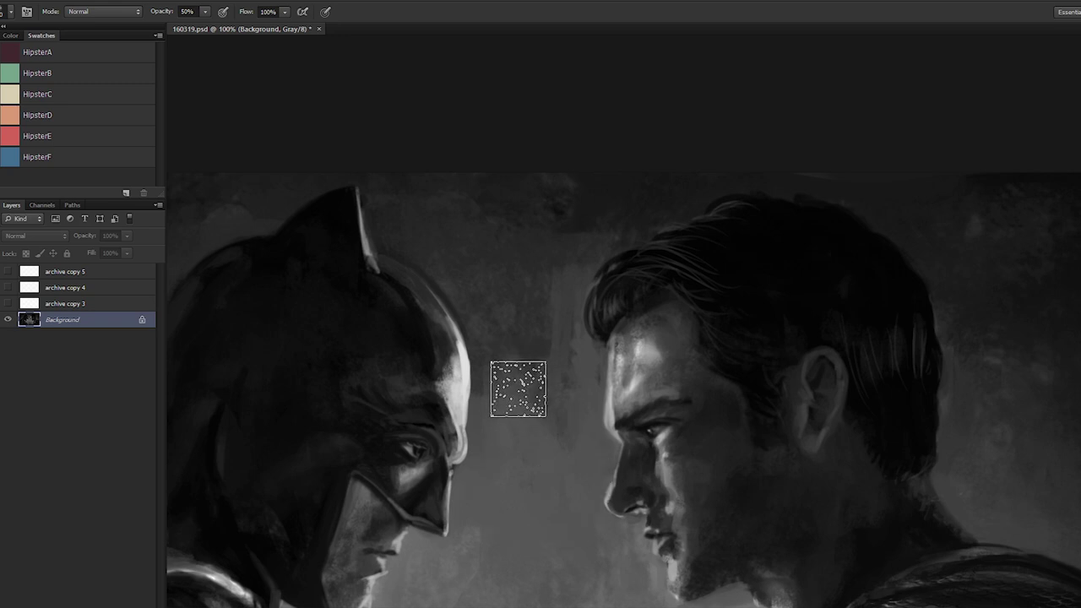
alt+click(517, 355)
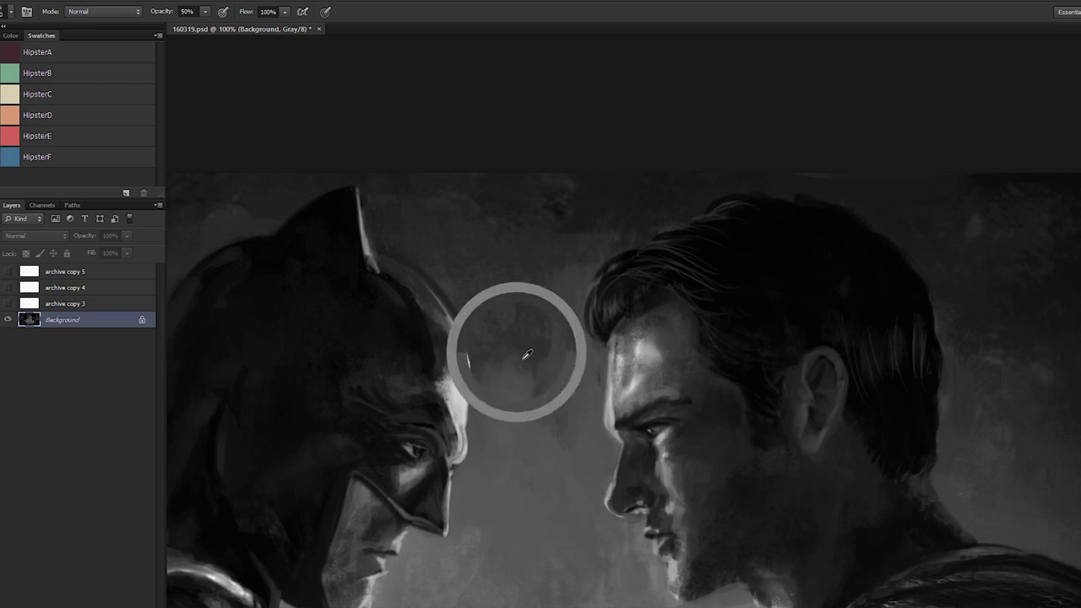
alt+click(510, 380)
key(bracketright)
key(bracketright)
key(bracketright)
key(bracketright)
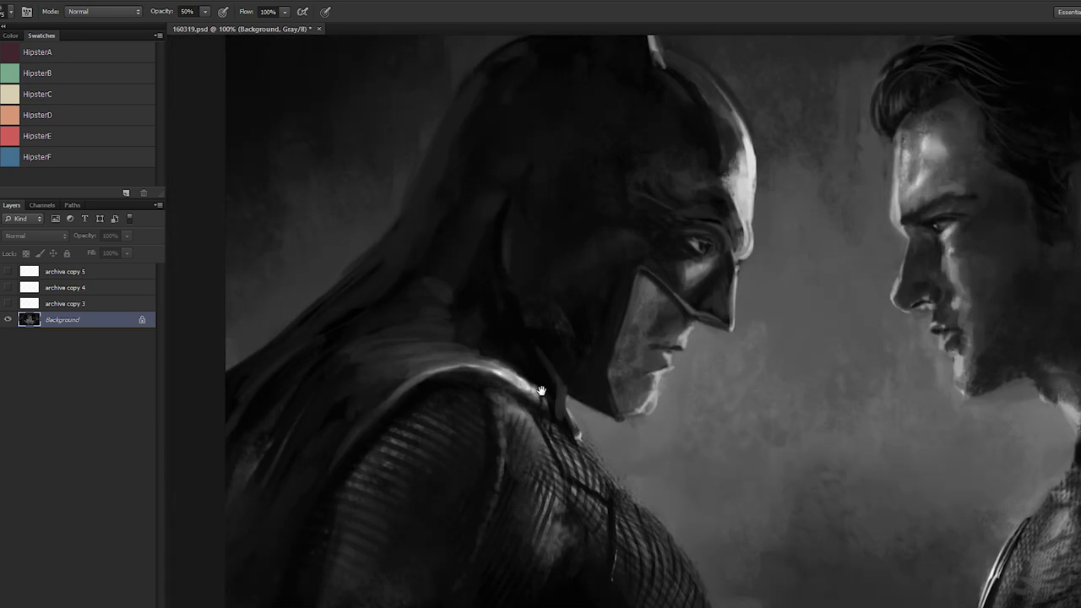
drag(583, 215, 633, 420)
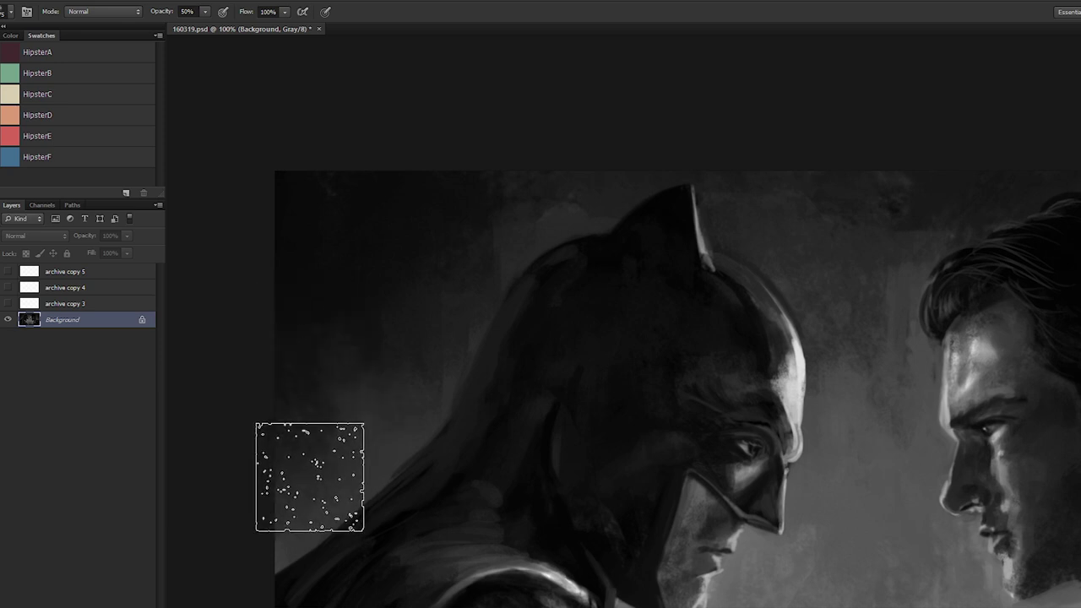
Step: Examine the whole painting at reduced size to judge the background tones and the overall balance
key(ctrl+minus)
key(ctrl+minus)
key(ctrl+minus)
key(ctrl+minus)
key(ctrl+plus)
key(ctrl+plus)
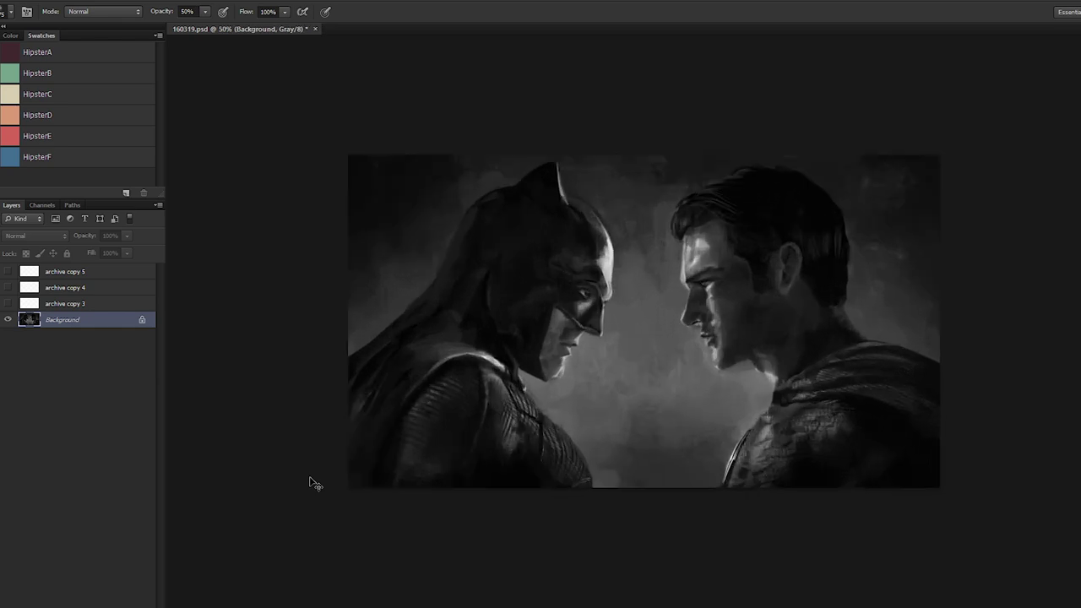
key(ctrl+minus)
key(ctrl+plus)
key(ctrl+plus)
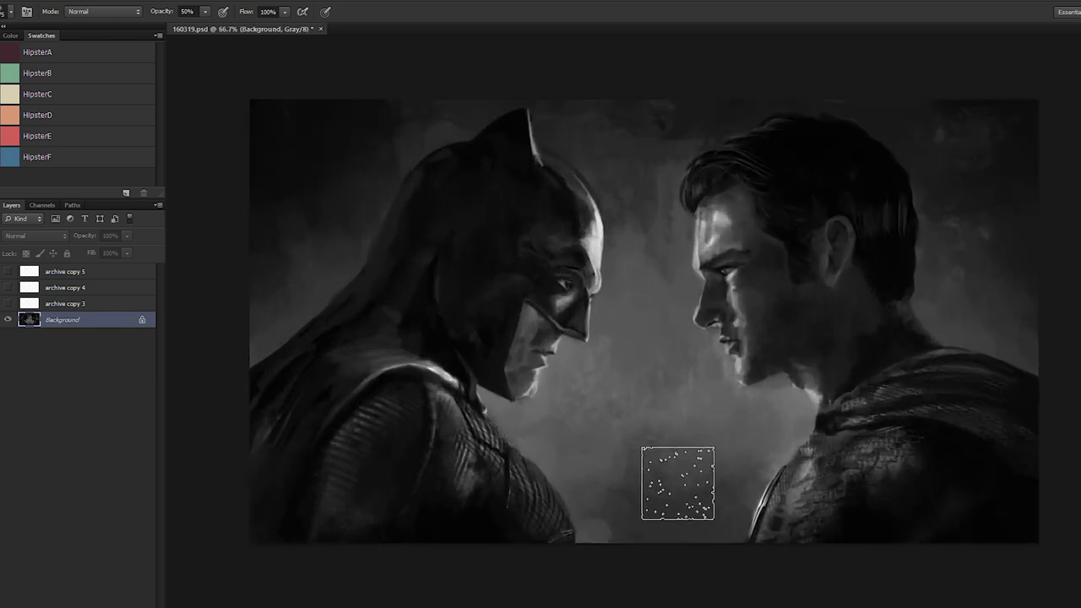
Step: Repaint the lower background between the two figures with sampled grey and a smaller brush
alt+click(630, 513)
key([)
key([)
key([)
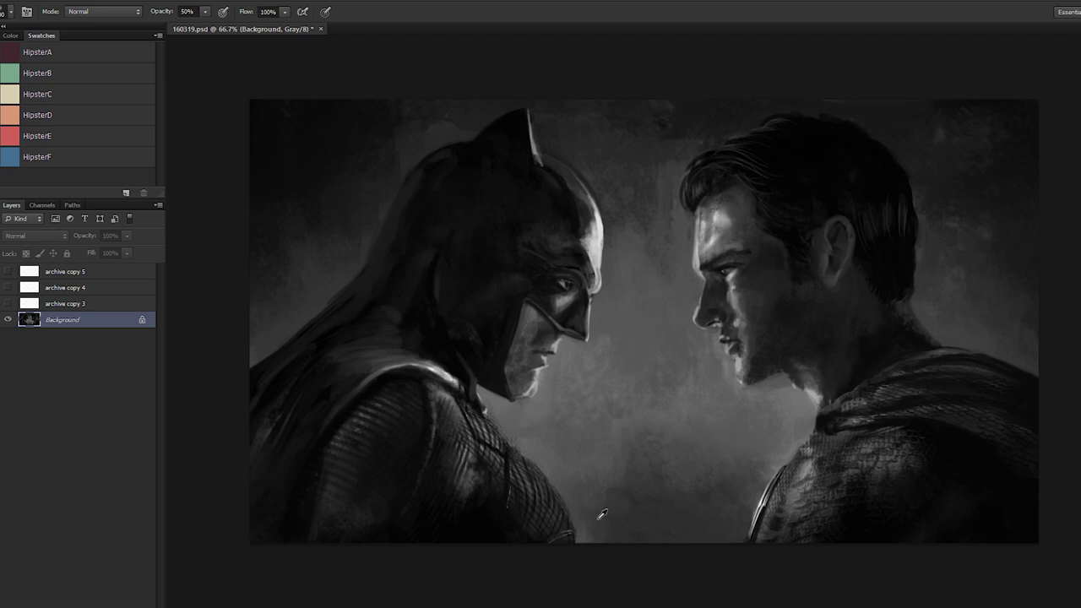
alt+click(617, 512)
Step: Try a lighter grey stroke down the lower background between the two figures, and undo it
key(ctrl+plus)
key(ctrl+plus)
mouse_move(615, 532)
mouse_down()
mouse_move(606, 87)
mouse_move(622, 50)
mouse_up()
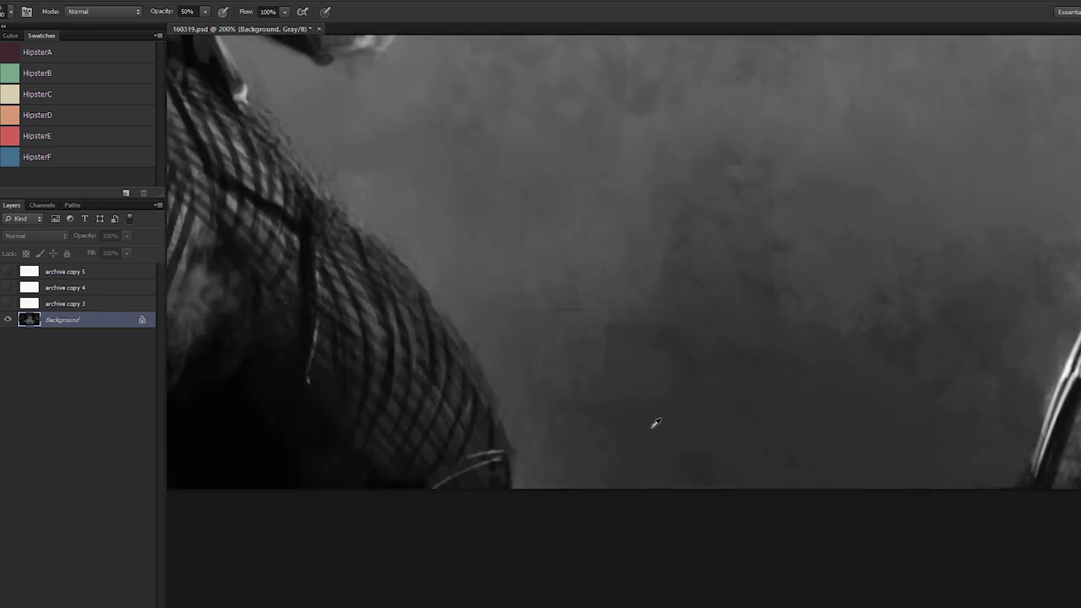
drag(652, 282, 655, 349)
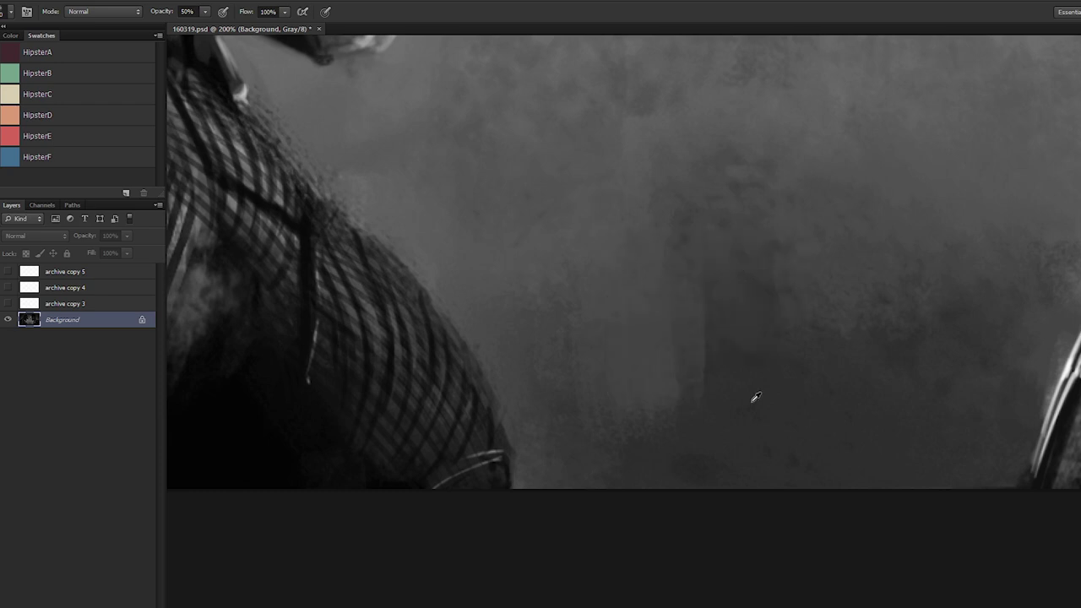
key(ctrl+alt+z)
key(ctrl+alt+z)
Step: Blend the lower background between the two chests with sampled greys, using a larger textured brush at 50% opacity
alt+click(611, 266)
key(bracketright)
key(bracketright)
key(bracketright)
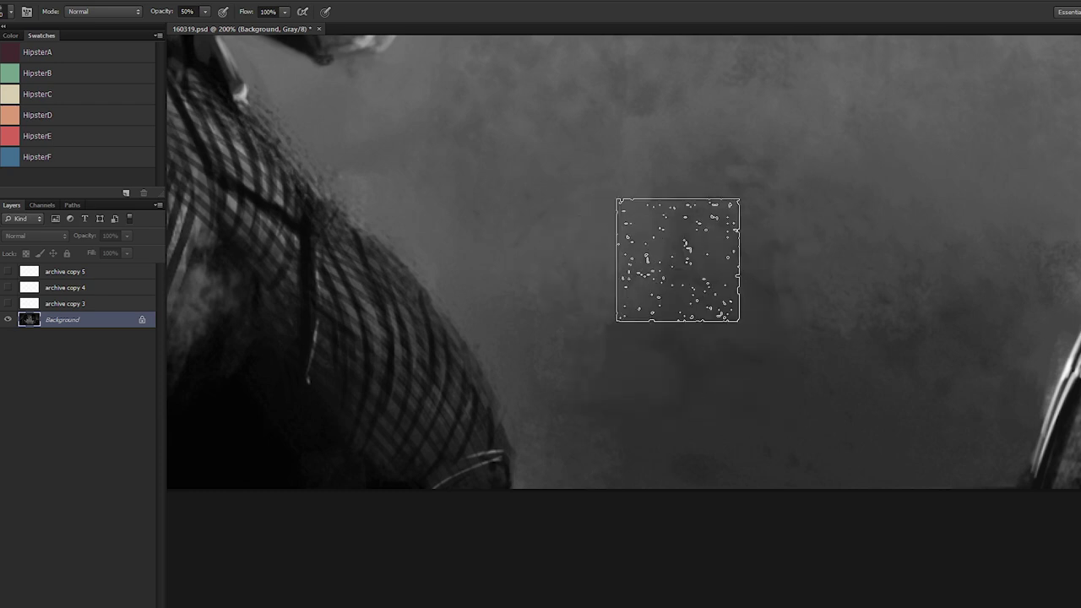
drag(684, 312, 624, 351)
alt+click(750, 391)
drag(711, 360, 748, 356)
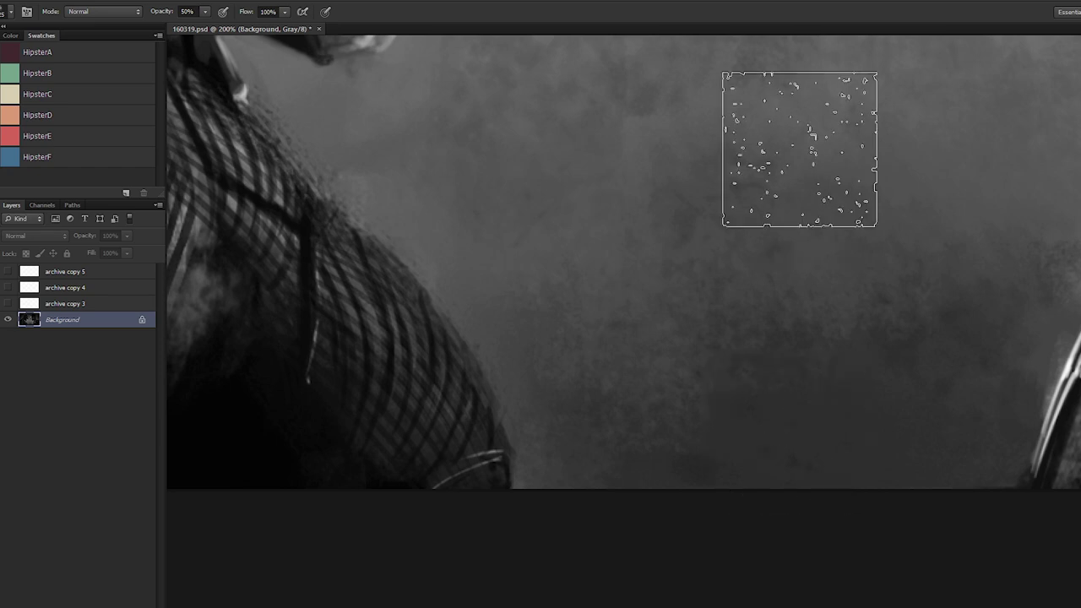
key(ctrl+minus)
key(ctrl+minus)
key(ctrl+minus)
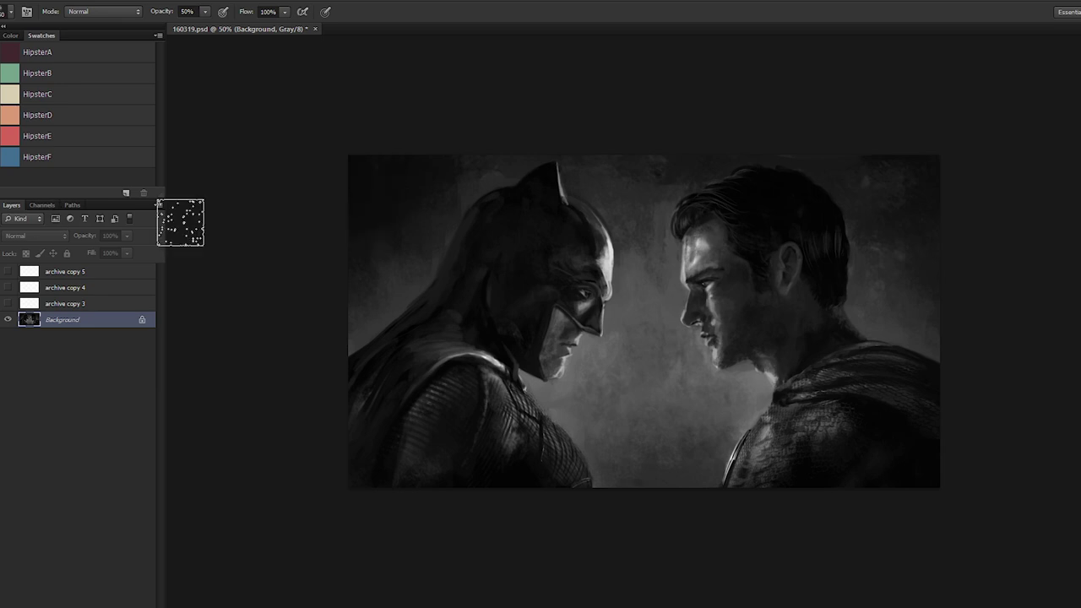
Step: Refine the back edge of Batman's cowl with sampled dark greys and a much smaller brush
key(o)
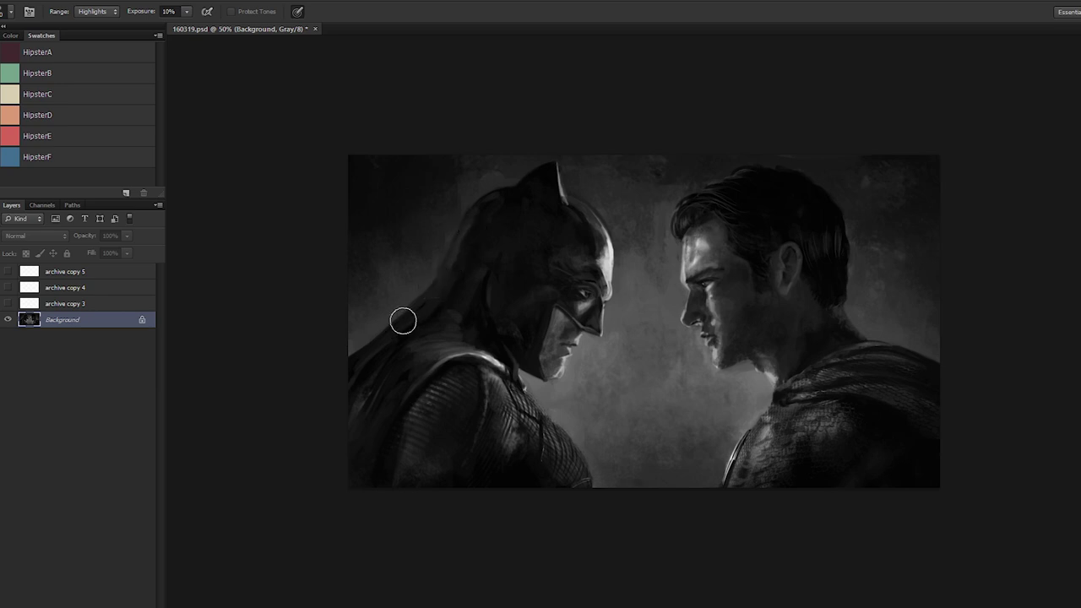
key(ctrl+plus)
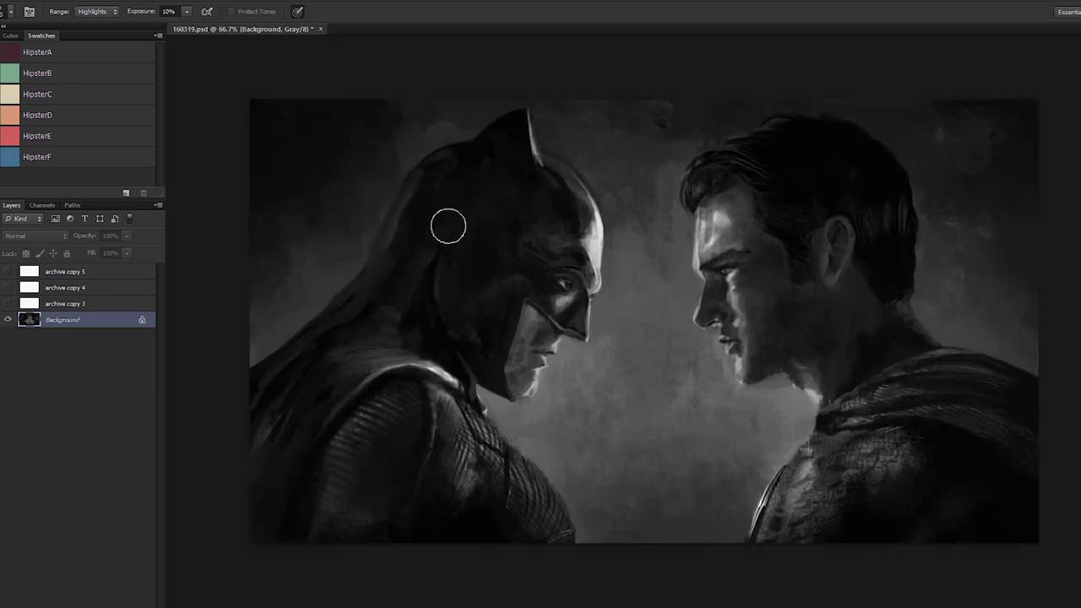
key(b)
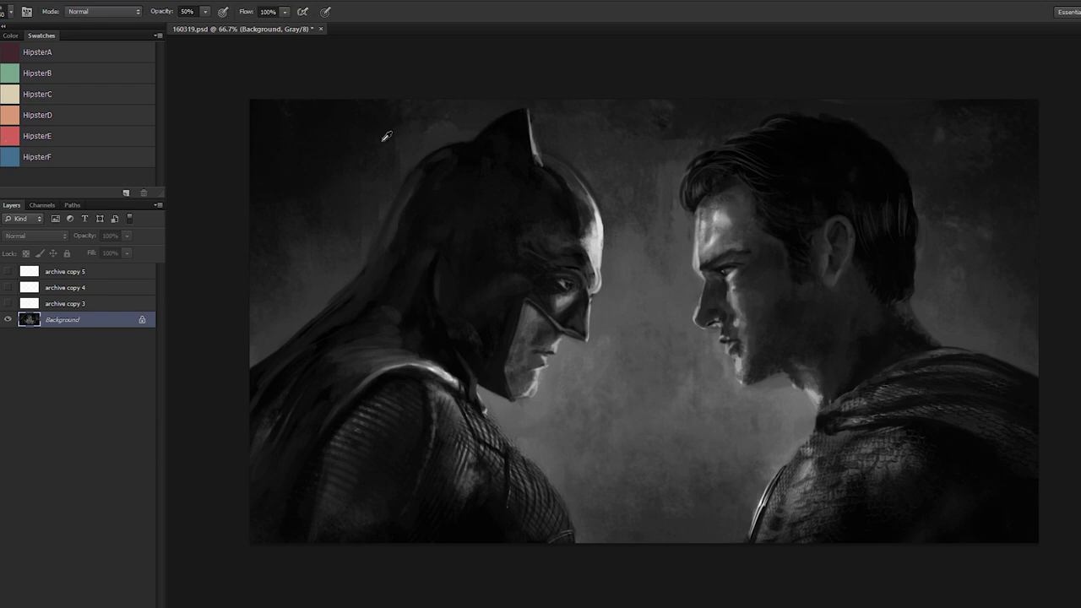
alt+click(396, 205)
key([)
key([)
key([)
key([)
key([)
drag(399, 221, 402, 211)
key([)
alt+click(396, 217)
alt+click(396, 221)
Step: Dodge the highlights at the front of Superman's hair, and set a larger brush with 30% exposure
key(o)
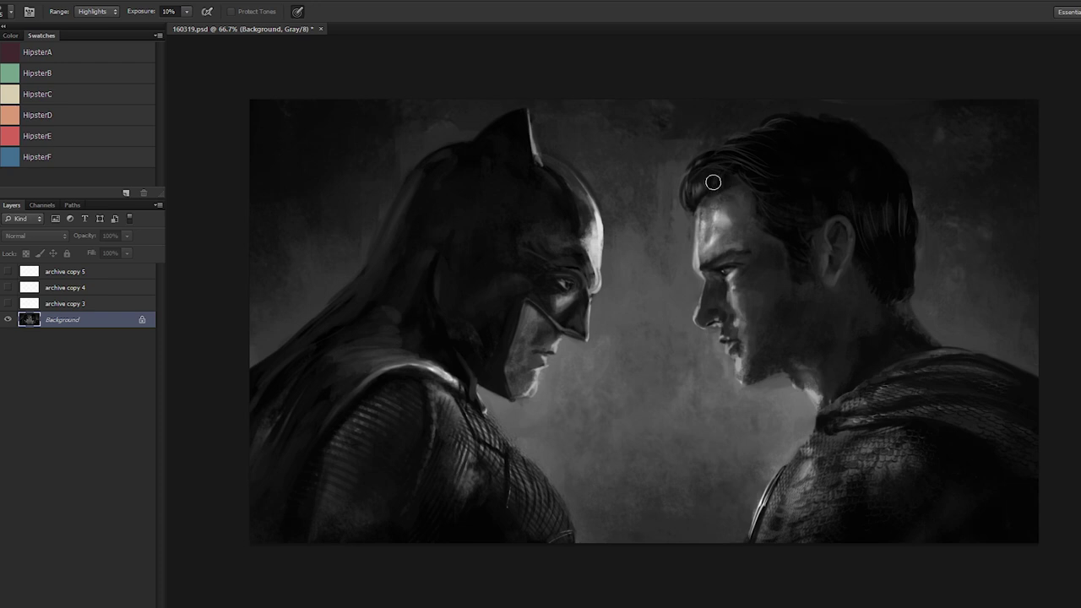
key(bracketright)
mouse_move(704, 176)
mouse_down()
mouse_move(740, 155)
mouse_move(728, 150)
mouse_move(771, 201)
mouse_move(740, 152)
mouse_move(749, 182)
mouse_move(751, 165)
mouse_move(732, 150)
mouse_move(725, 177)
mouse_move(724, 153)
mouse_move(762, 216)
mouse_move(704, 171)
mouse_up()
key(3)
key(bracketright)
key(bracketright)
key(bracketright)
key(ctrl+minus)
key(ctrl+minus)
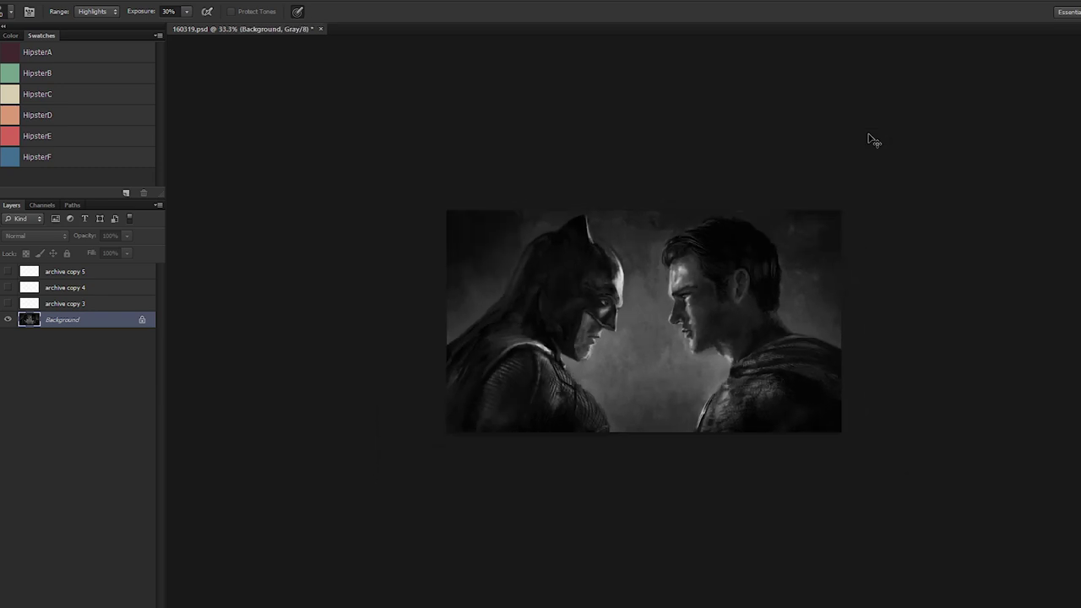
Step: Paint sampled grey over the upper background behind Superman's head with the Brush tool at 30% opacity
key(ctrl+plus)
key(b)
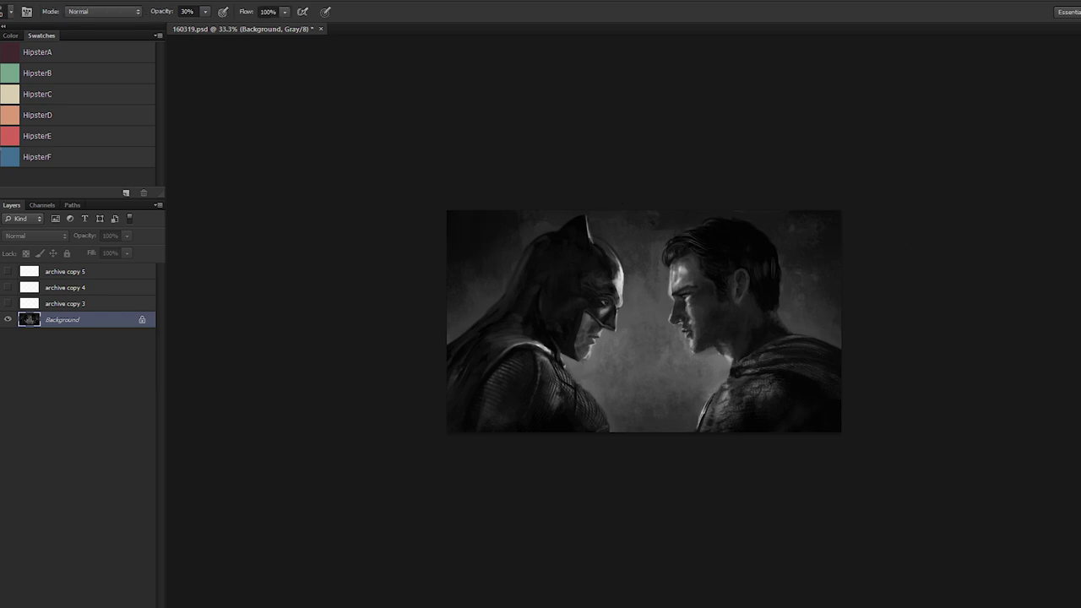
alt+click(623, 287)
drag(816, 229, 813, 259)
Step: Blend the background behind Batman's head with sampled greys, enlarging the brush and lowering its opacity to 10%
alt+click(535, 226)
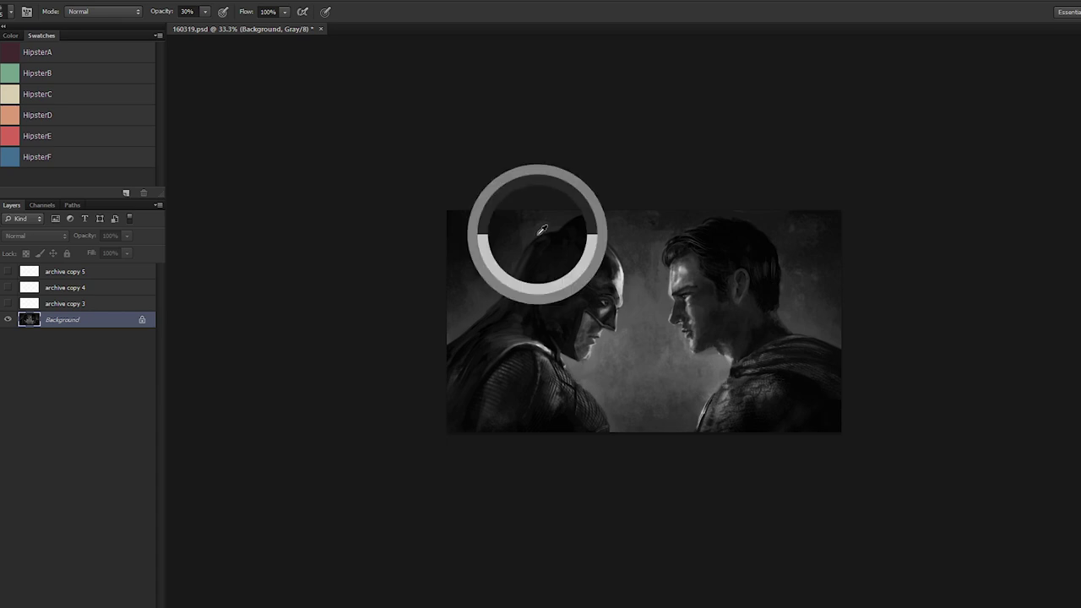
key(bracketright)
key(bracketright)
key(bracketright)
key(bracketright)
key(bracketright)
key(bracketright)
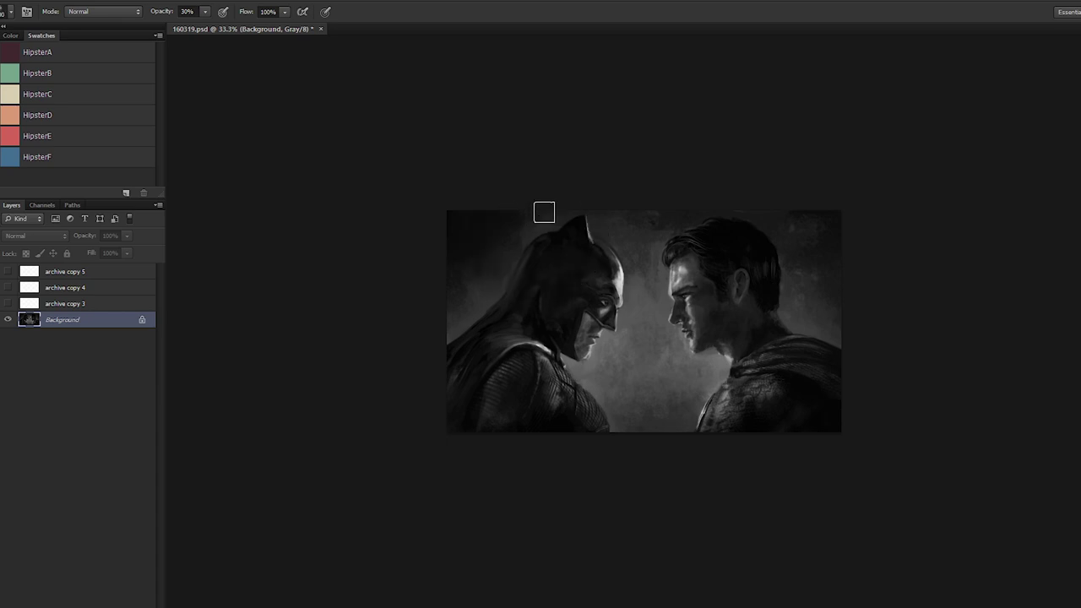
alt+click(544, 225)
key(1)
alt+click(530, 225)
Step: Examine the whole painting at several magnifications to judge the background tones and overall contrast
key(ctrl+minus)
key(ctrl+plus)
key(ctrl+plus)
key(ctrl+plus)
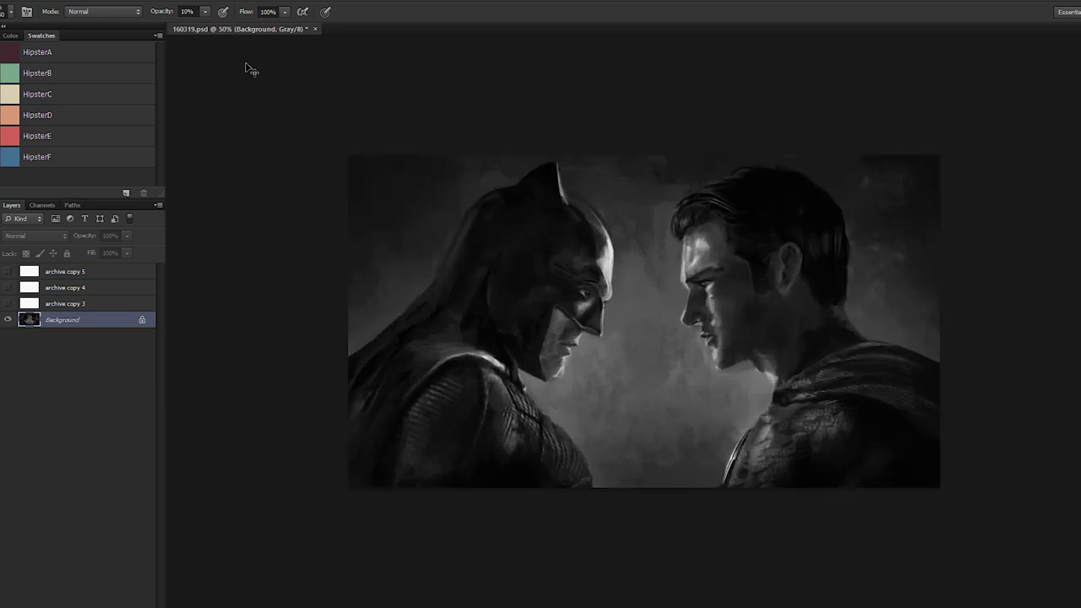
key(ctrl+minus)
key(ctrl+minus)
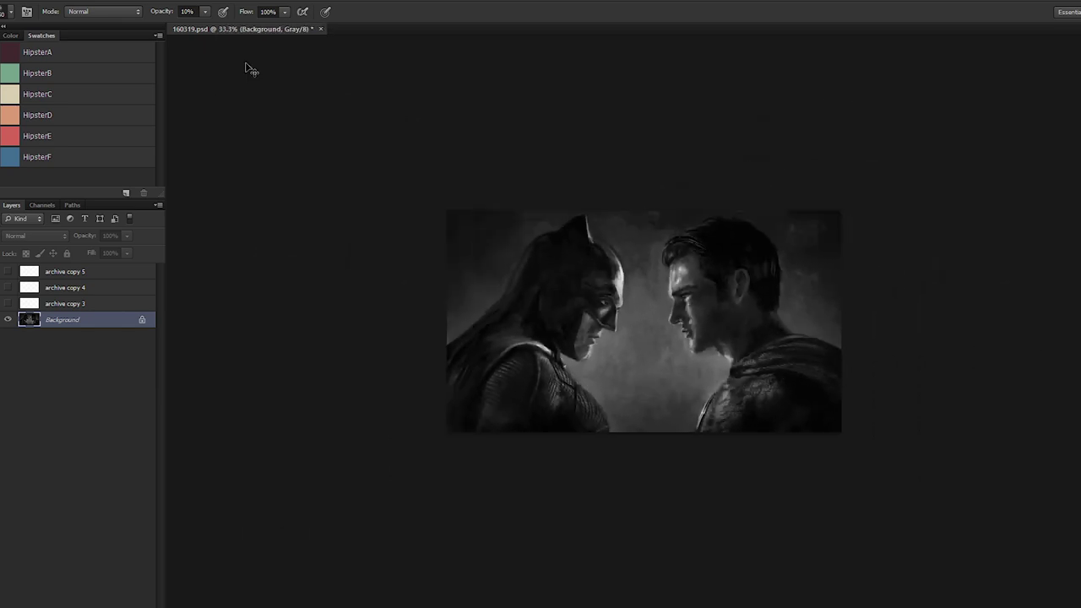
key(ctrl+plus)
key(ctrl+plus)
Step: Sample the grey on Superman's cheek and set a slightly smaller brush at 30% opacity
alt+click(771, 300)
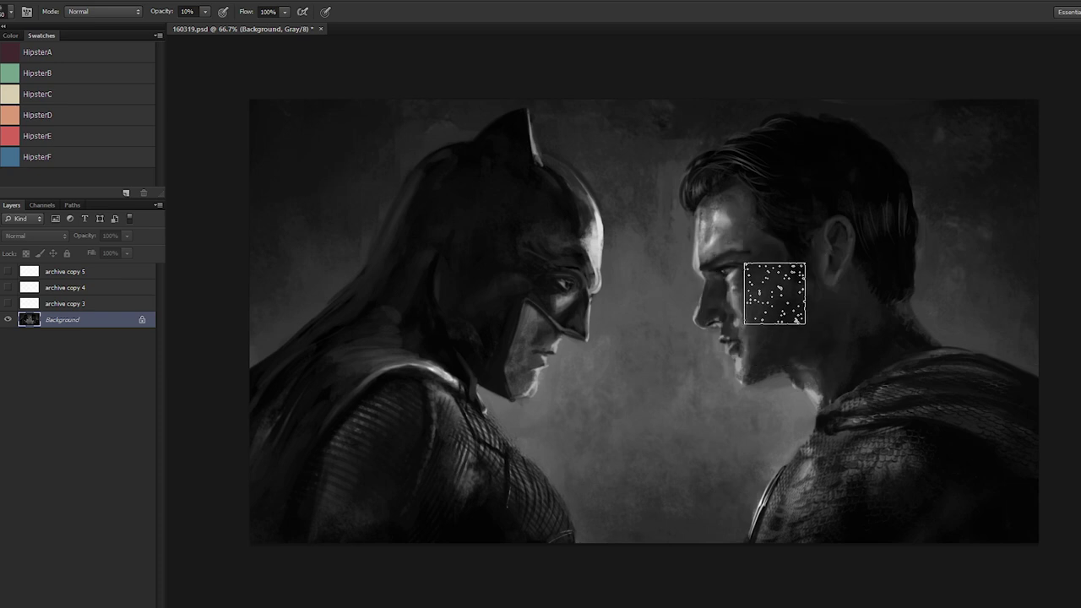
key(bracketright)
key(bracketleft)
key(bracketleft)
key(3)
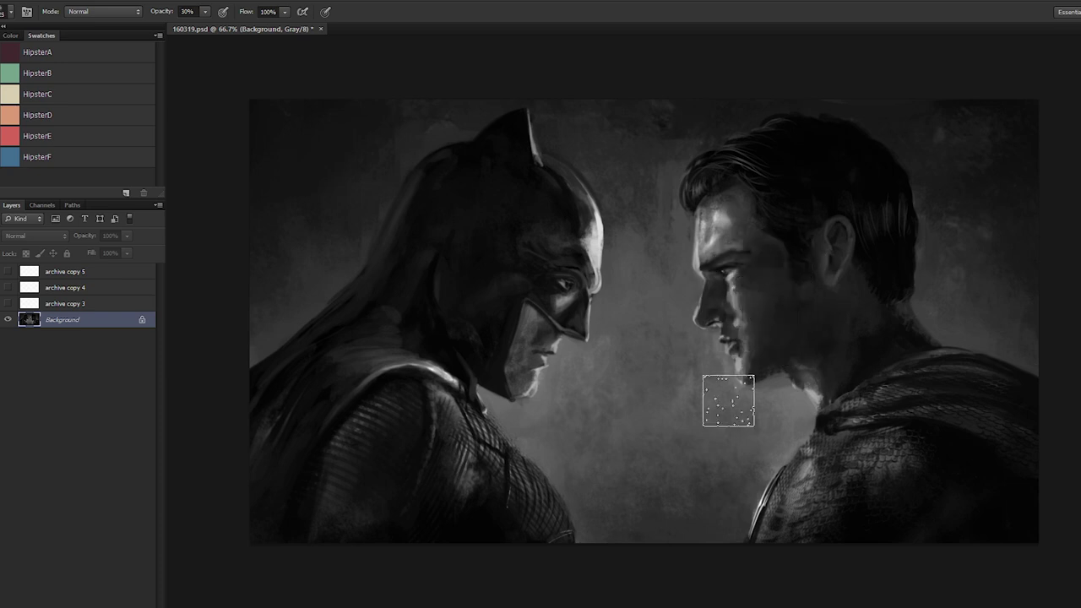
Step: Delete the three archive copy layers and add a new layer named date above the Background
click(82, 274)
shift+click(89, 303)
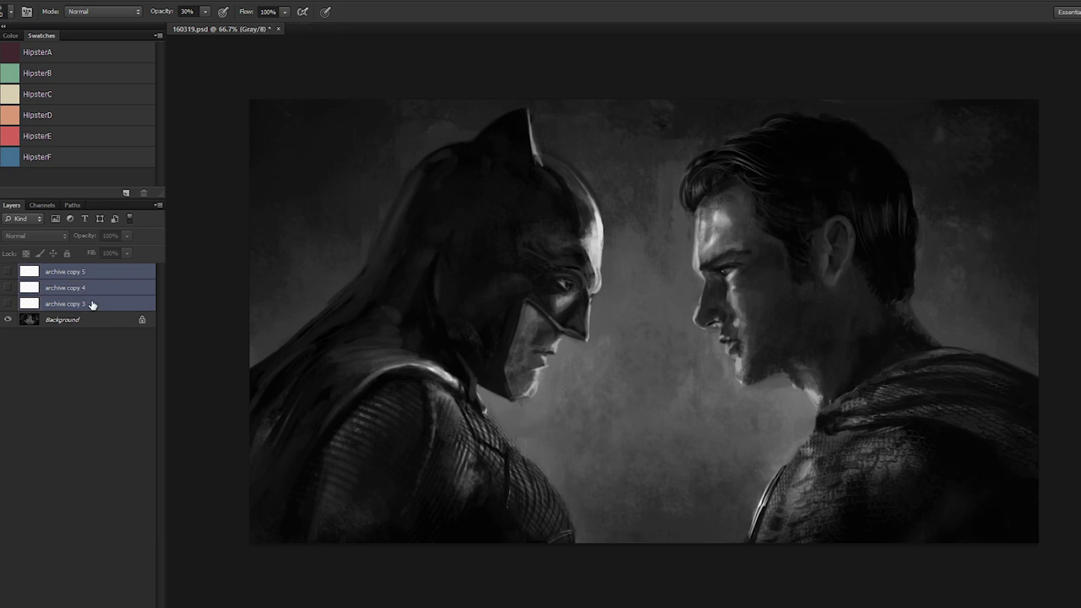
key(Delete)
key(ctrl+shift+n)
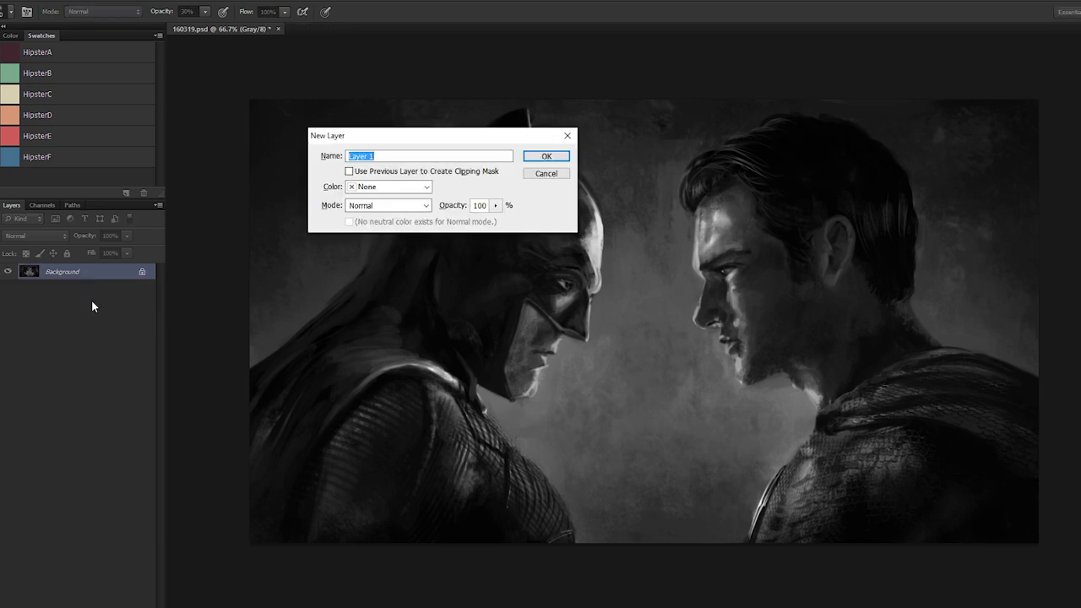
key(Return)
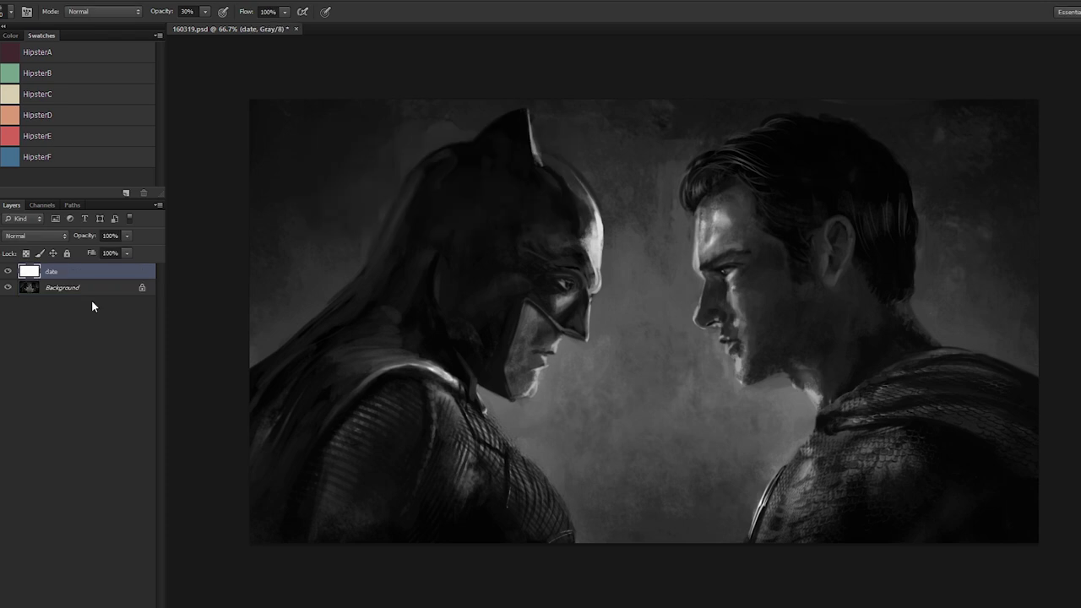
Step: Handwrite the artist's first name in white along the painting's lower edge with a tiny brush at 100% opacity
key(ctrl+plus)
key(ctrl+plus)
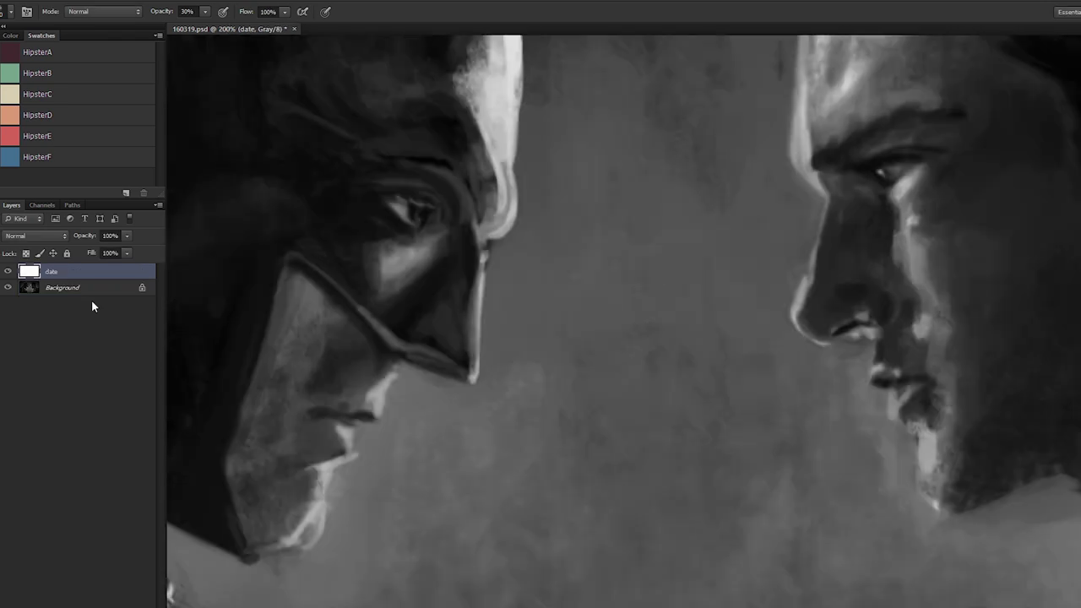
drag(622, 584, 596, 279)
mouse_move(564, 499)
mouse_down()
mouse_move(429, 266)
mouse_move(435, 239)
mouse_move(438, 292)
mouse_up()
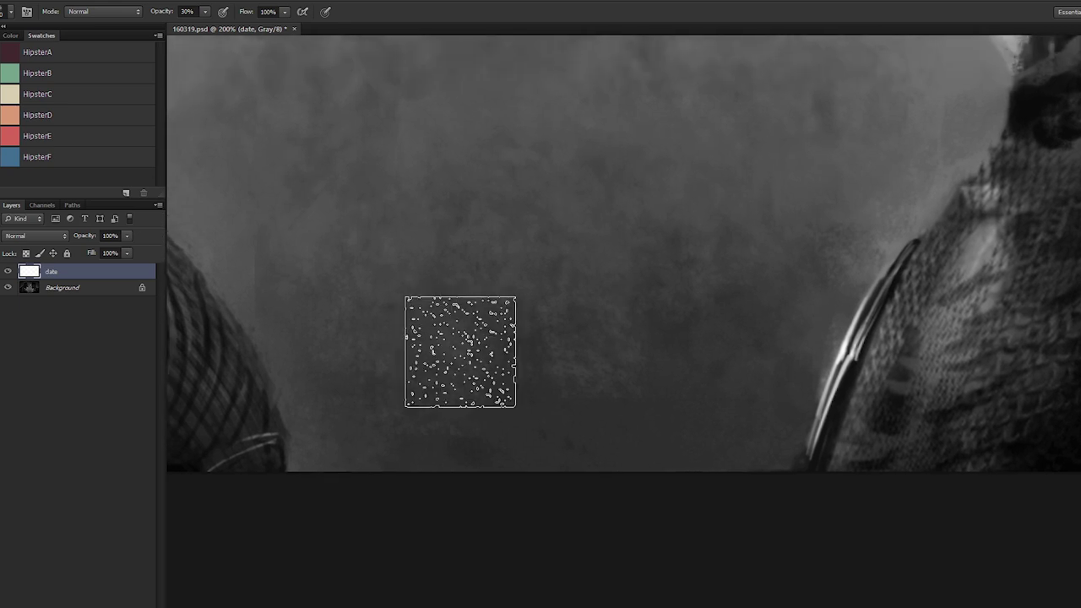
key([)
key([)
key([)
key([)
key([)
key([)
key([)
key([)
key([)
key([)
key([)
key([)
key([)
key([)
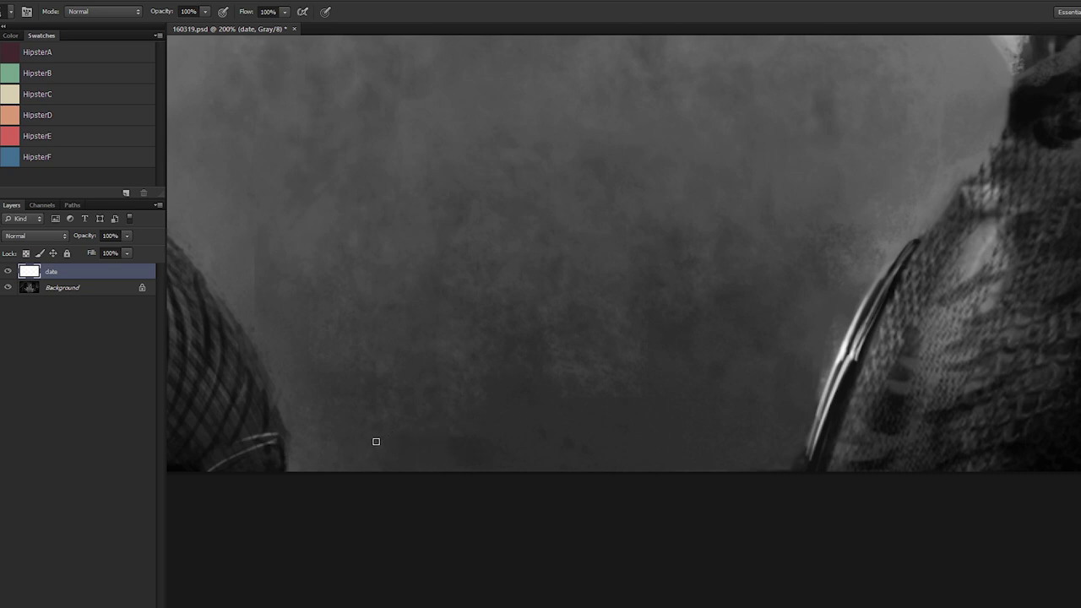
mouse_move(387, 435)
mouse_down()
mouse_move(404, 456)
mouse_move(422, 435)
mouse_move(471, 436)
mouse_move(505, 456)
mouse_up()
drag(483, 446, 544, 455)
drag(554, 432, 554, 456)
drag(554, 431, 548, 456)
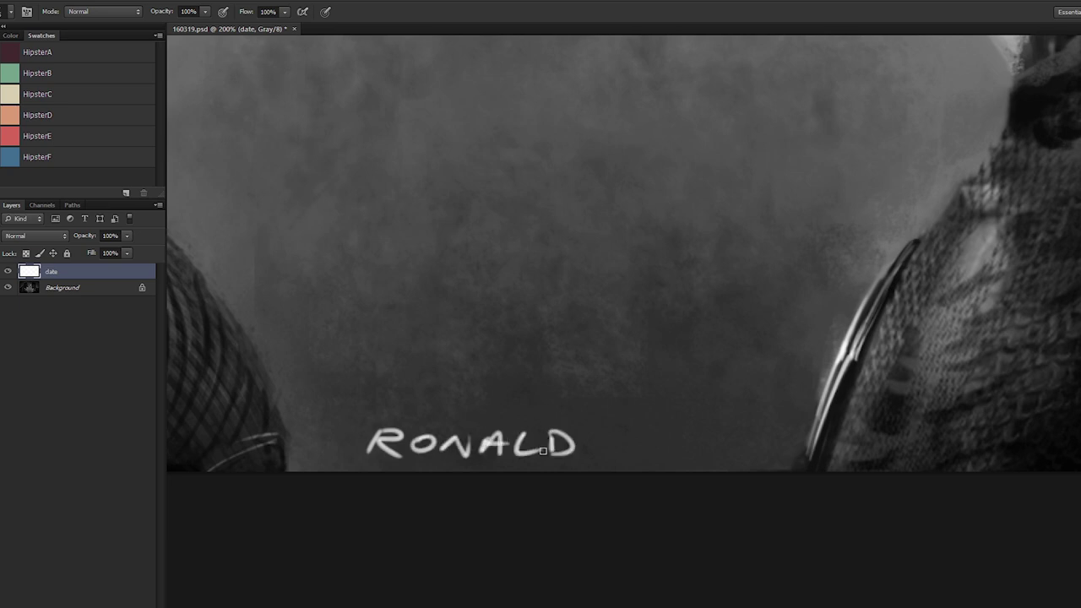
Step: Continue the handwritten signature with the artist's surname and the word ANIMATION
drag(610, 432, 646, 430)
mouse_move(611, 432)
mouse_down()
mouse_move(647, 438)
mouse_move(639, 449)
mouse_move(691, 433)
mouse_move(738, 460)
mouse_move(538, 496)
mouse_move(591, 466)
mouse_up()
mouse_move(606, 478)
mouse_down()
mouse_move(610, 451)
mouse_move(631, 451)
mouse_up()
mouse_move(640, 456)
mouse_down()
mouse_move(642, 466)
mouse_move(689, 472)
mouse_up()
mouse_move(695, 474)
mouse_down()
mouse_move(706, 451)
mouse_move(719, 477)
mouse_up()
drag(699, 464, 759, 448)
mouse_move(743, 450)
mouse_down()
mouse_move(739, 474)
mouse_move(781, 461)
mouse_up()
Step: Handwrite the date 19 MAR 2016 after the word ANIMATION over Superman's dark suit
mouse_move(802, 475)
mouse_down()
mouse_move(837, 447)
mouse_move(548, 441)
mouse_up()
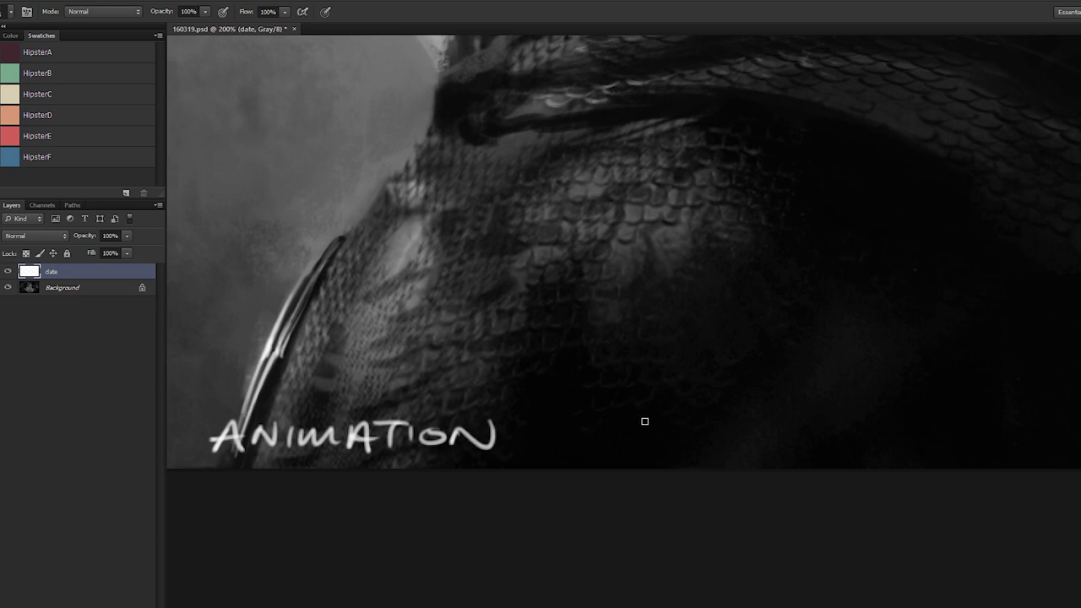
drag(613, 415, 608, 445)
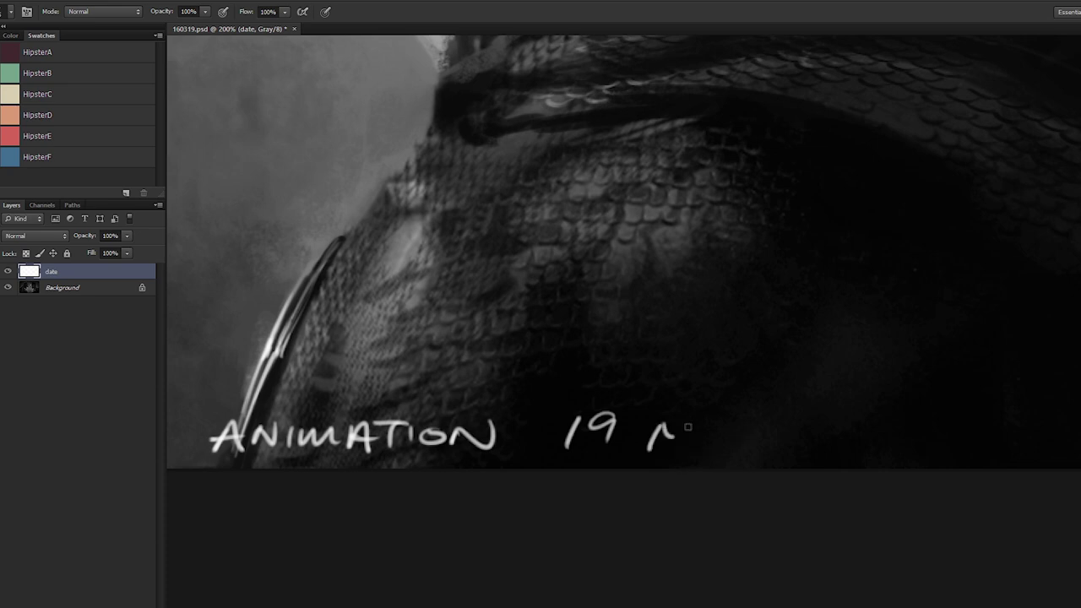
drag(688, 428, 693, 448)
key(super+alt+d)
key(Escape)
mouse_move(729, 447)
mouse_down()
mouse_move(737, 438)
mouse_move(821, 446)
mouse_move(834, 429)
mouse_move(854, 447)
mouse_move(873, 439)
mouse_up()
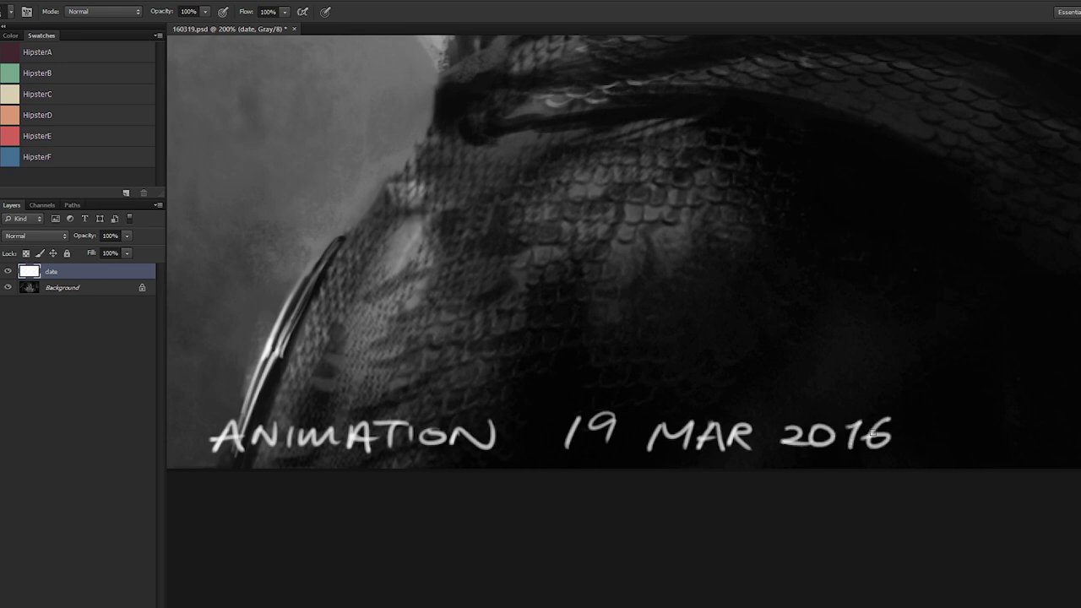
key(ctrl+minus)
key(ctrl+minus)
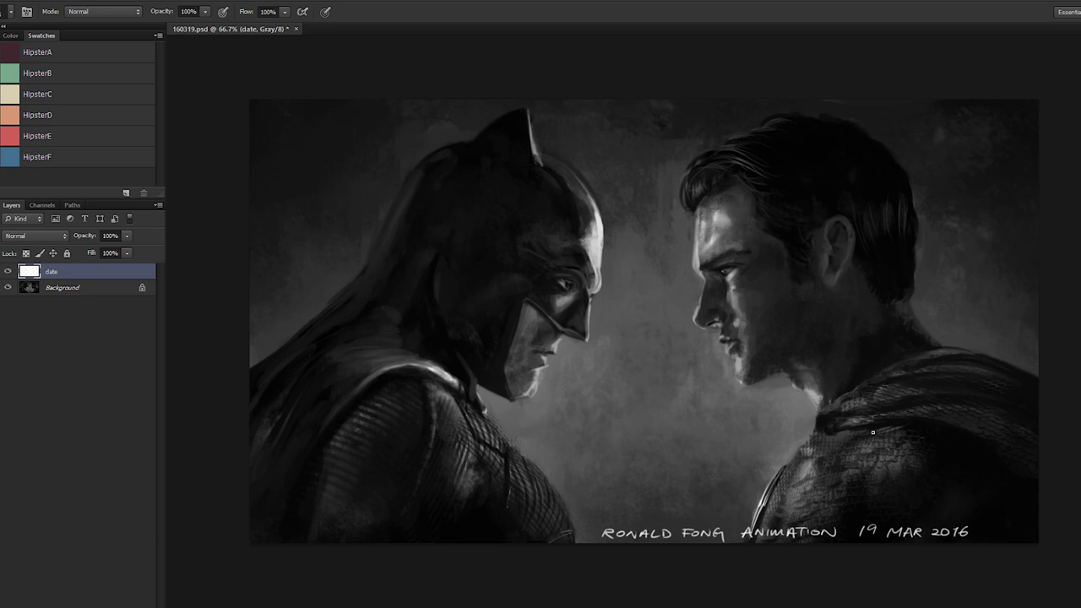
Step: Move the signature up between the figures and draw a straight horizontal line beneath it past the canvas edge
drag(722, 488, 590, 382)
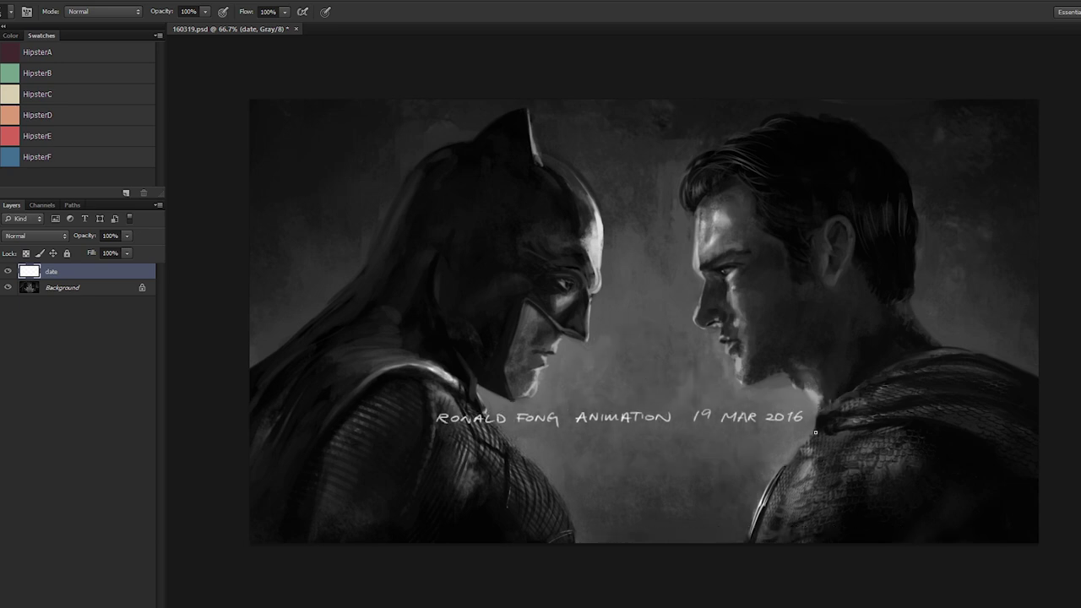
drag(672, 424, 44, 463)
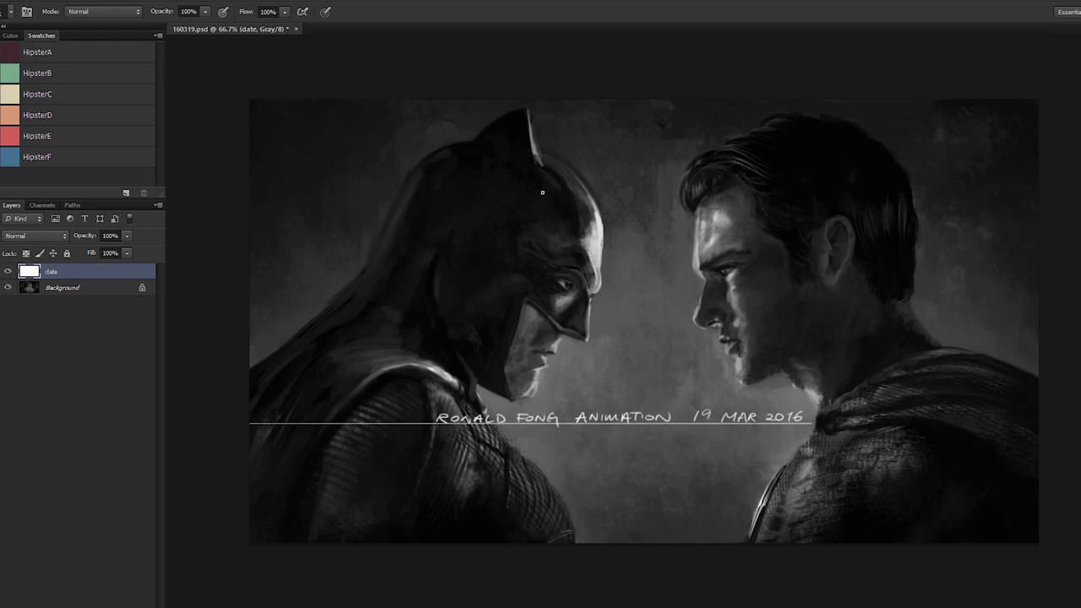
Step: Scale the signature and its underline down to about half size with Free Transform
key(ctrl+t)
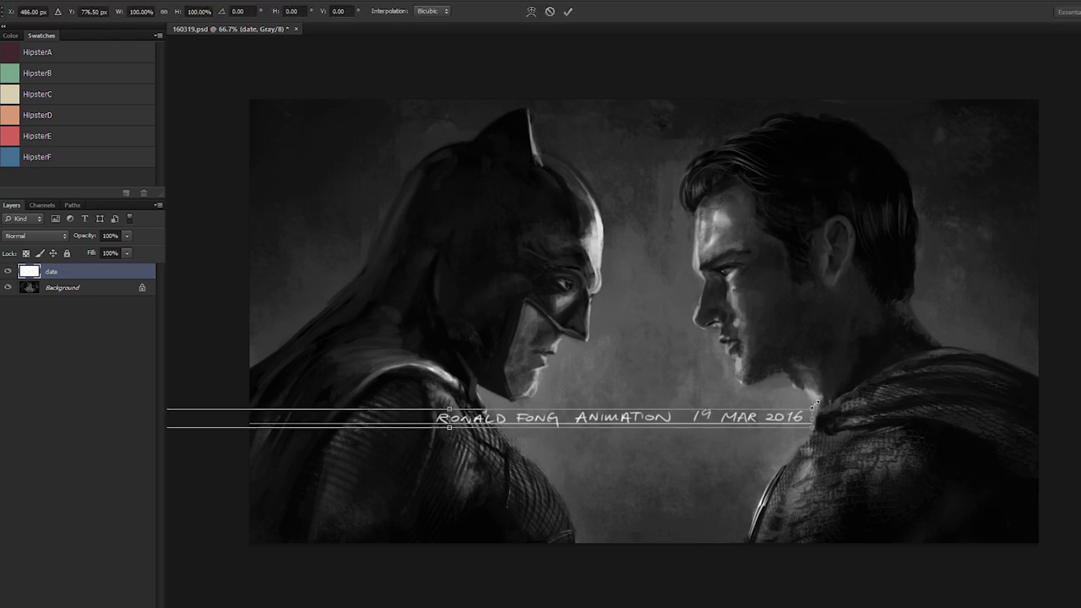
drag(813, 408, 444, 458)
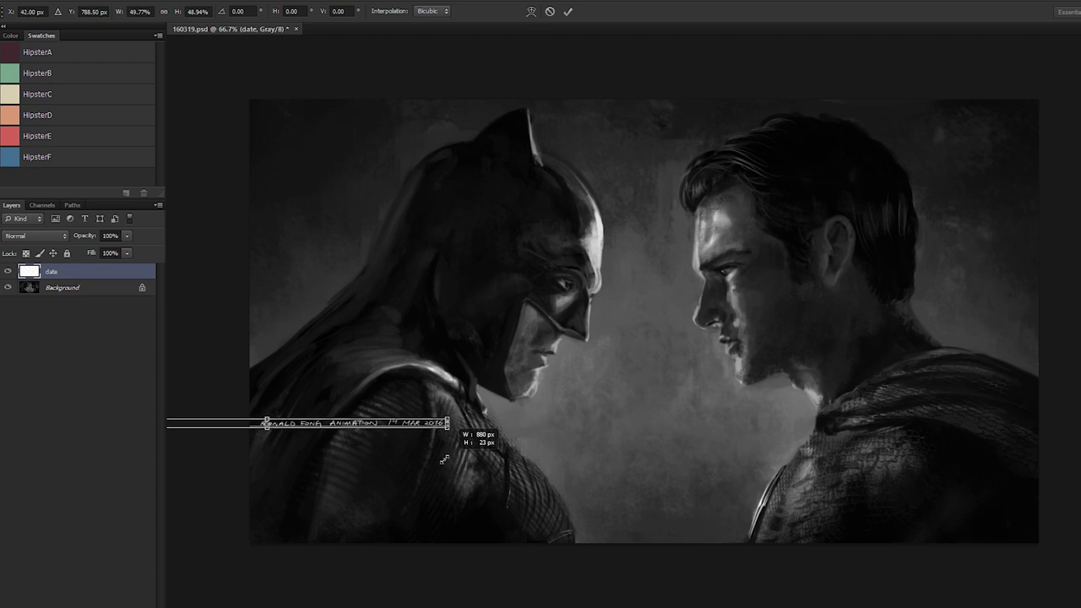
key(Return)
Step: Move the signature towards the painting's lower right corner and set the date layer's opacity to 30%
key(v)
drag(394, 385, 696, 442)
key(5)
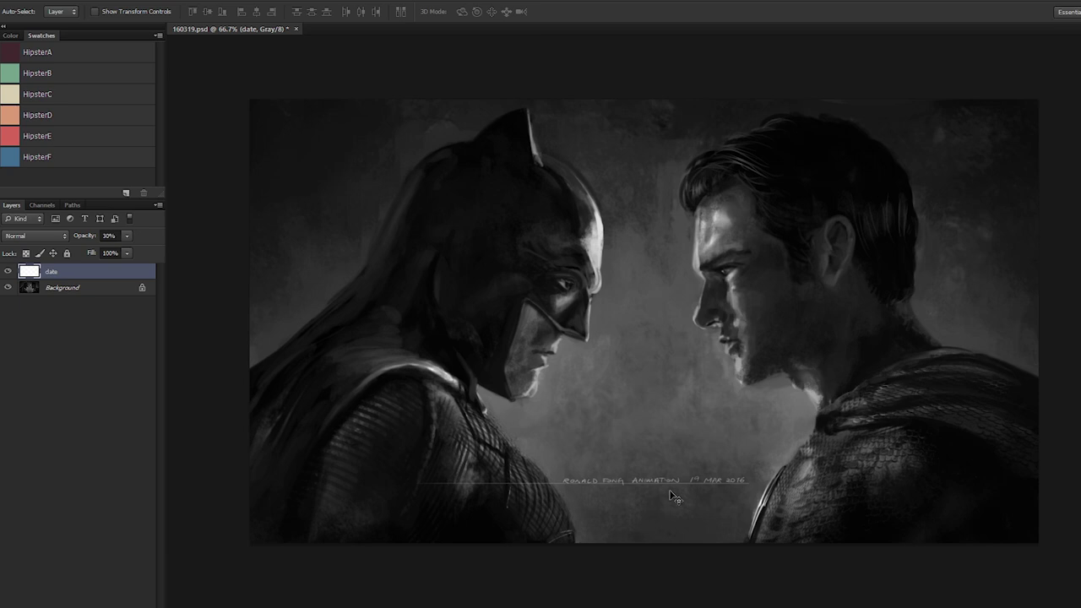
mouse_move(668, 500)
mouse_down()
mouse_move(743, 498)
mouse_move(1015, 558)
mouse_move(1035, 576)
mouse_move(1025, 578)
mouse_up()
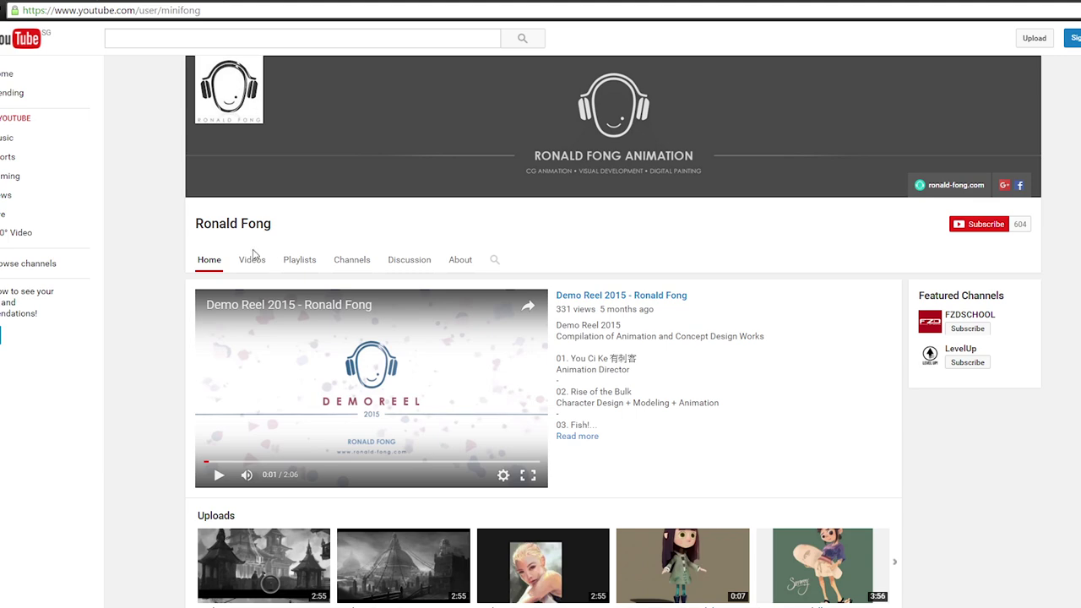
scroll(999, 288, down, 4)
scroll(999, 289, up, 4)
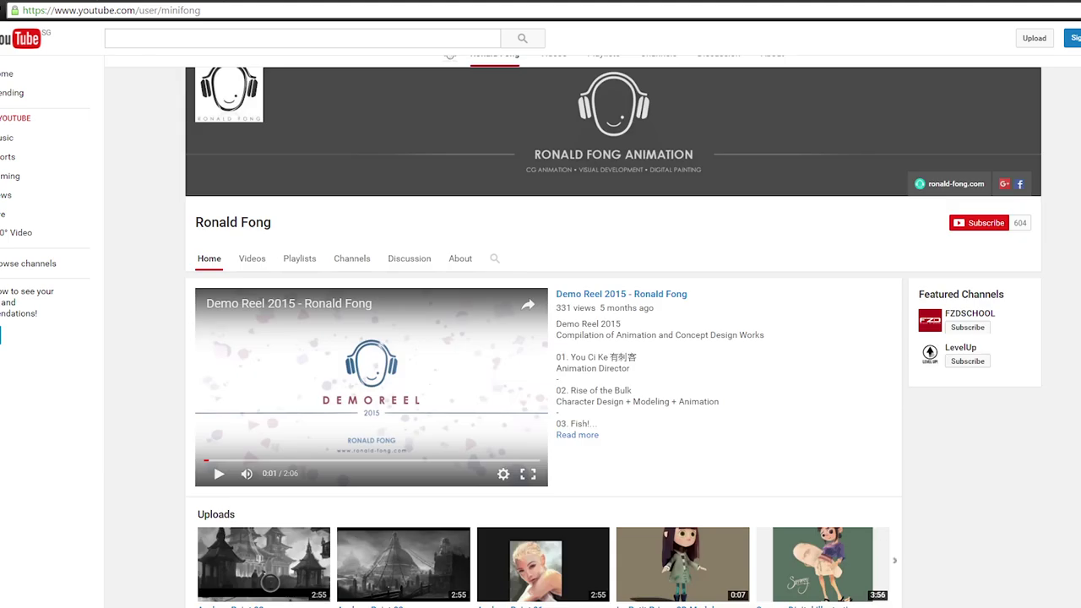
Step: On the artist's YouTube channel page, look through the Tutorials, Popular uploads, Demo Reels and Creating a 3D character sections
scroll(999, 288, down, 4)
scroll(544, 345, down, 2)
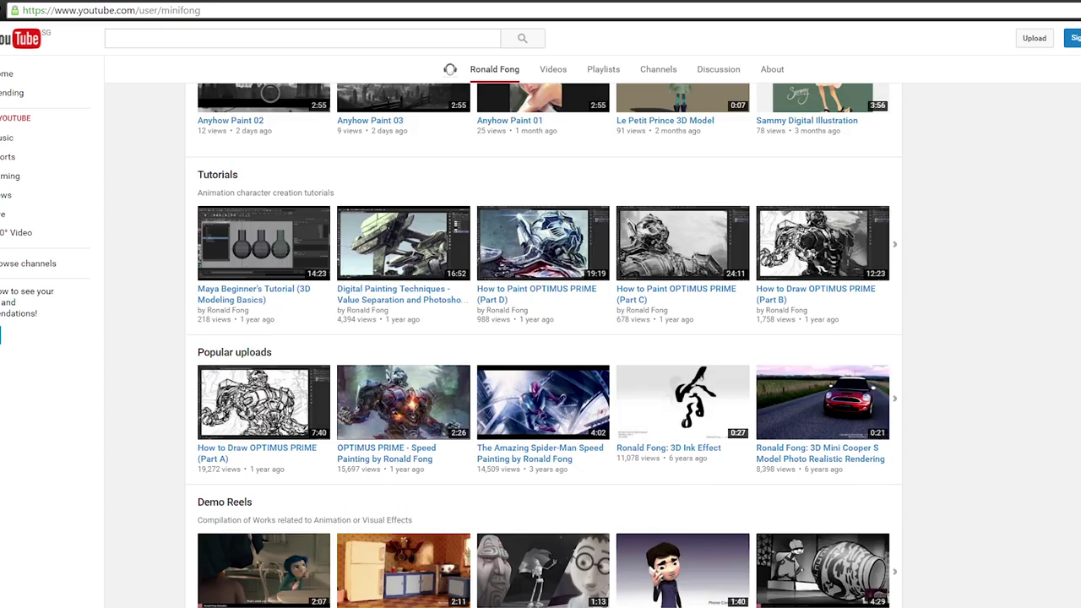
scroll(544, 346, up, 1)
scroll(544, 346, down, 4)
scroll(543, 345, up, 2)
scroll(544, 345, down, 1)
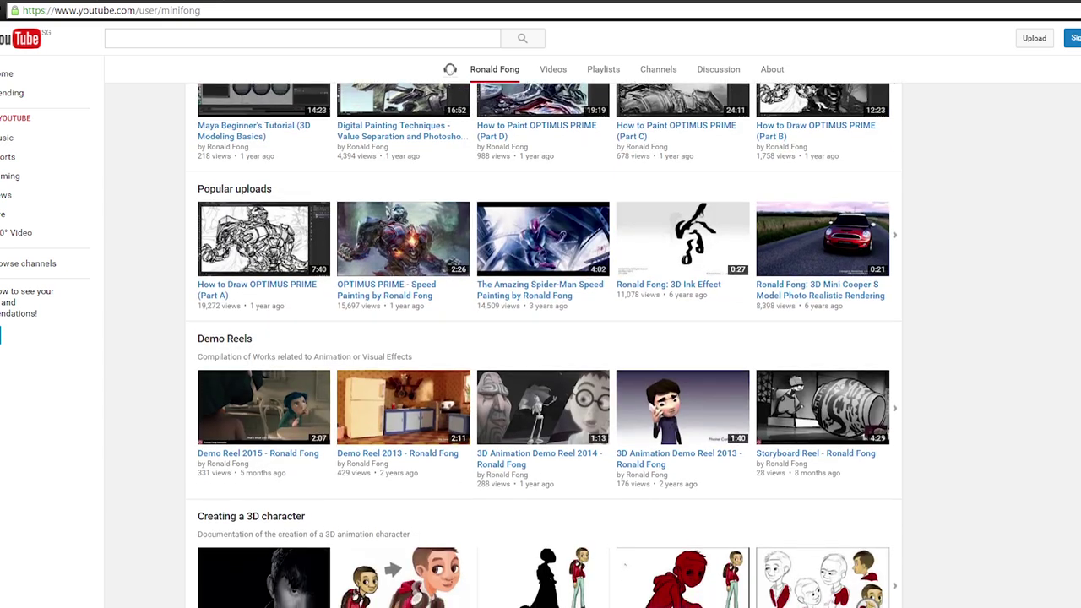
scroll(544, 345, up, 2)
scroll(543, 345, down, 2)
scroll(544, 345, up, 3)
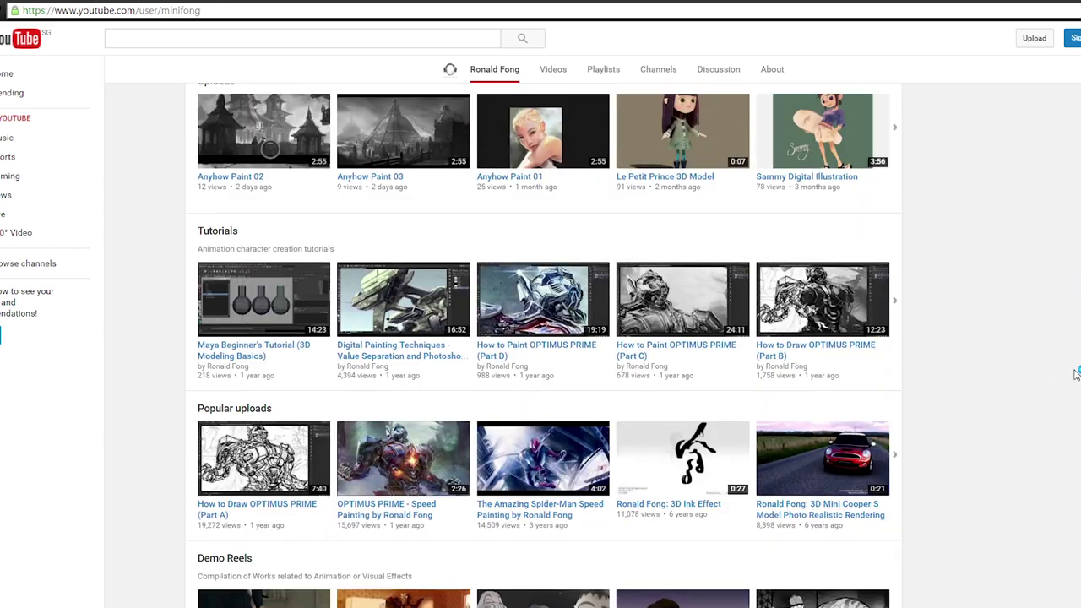
scroll(543, 345, down, 5)
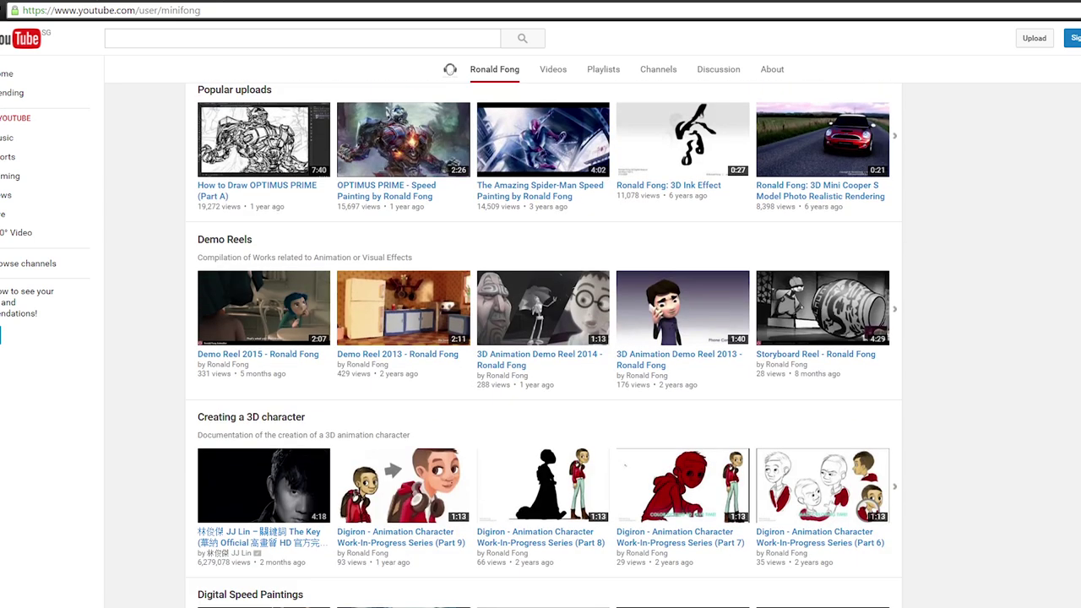
scroll(543, 345, down, 1)
scroll(543, 346, up, 3)
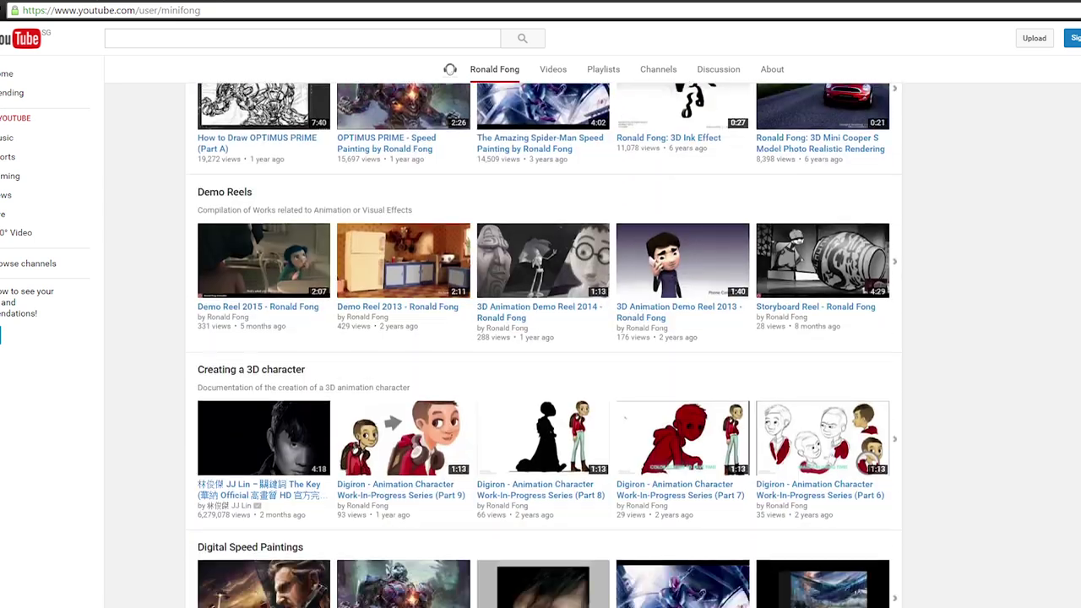
scroll(543, 346, up, 1)
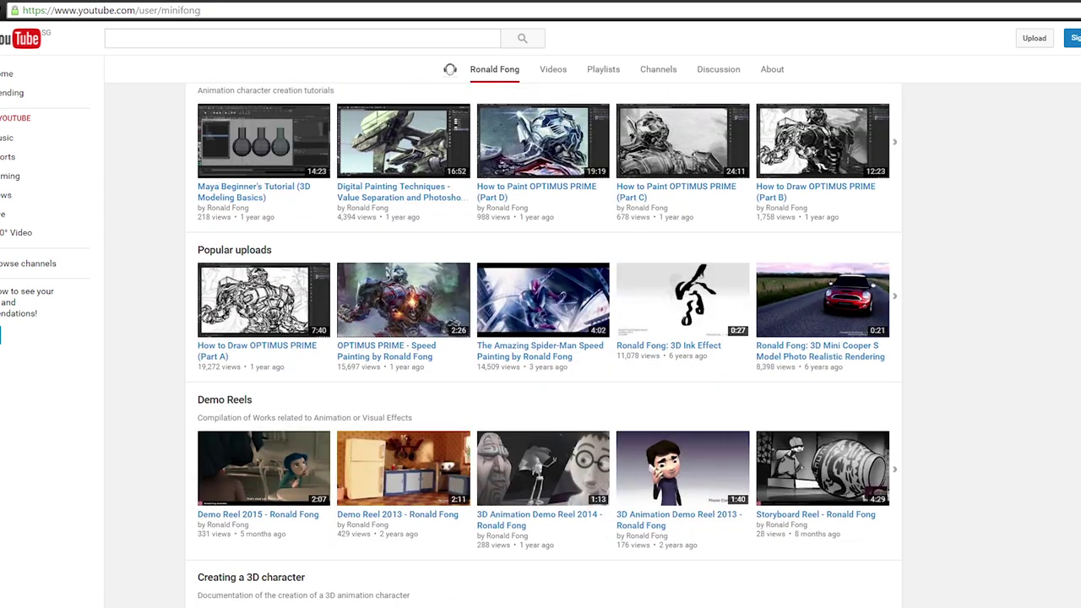
Step: Browse the next set of videos in the Popular uploads row, return to the first set and review the Tutorials row
click(903, 297)
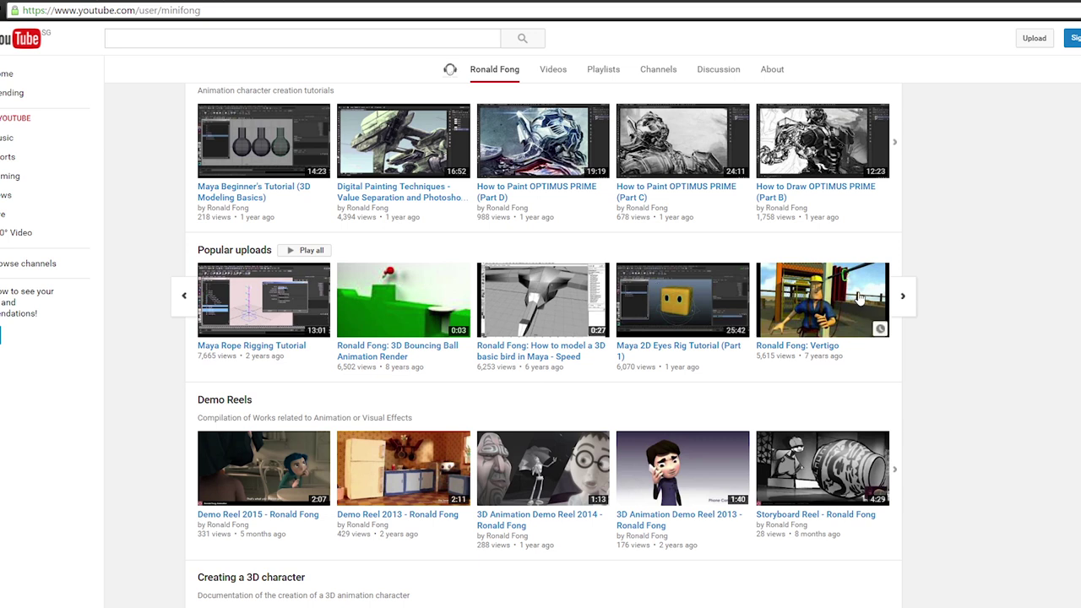
click(183, 297)
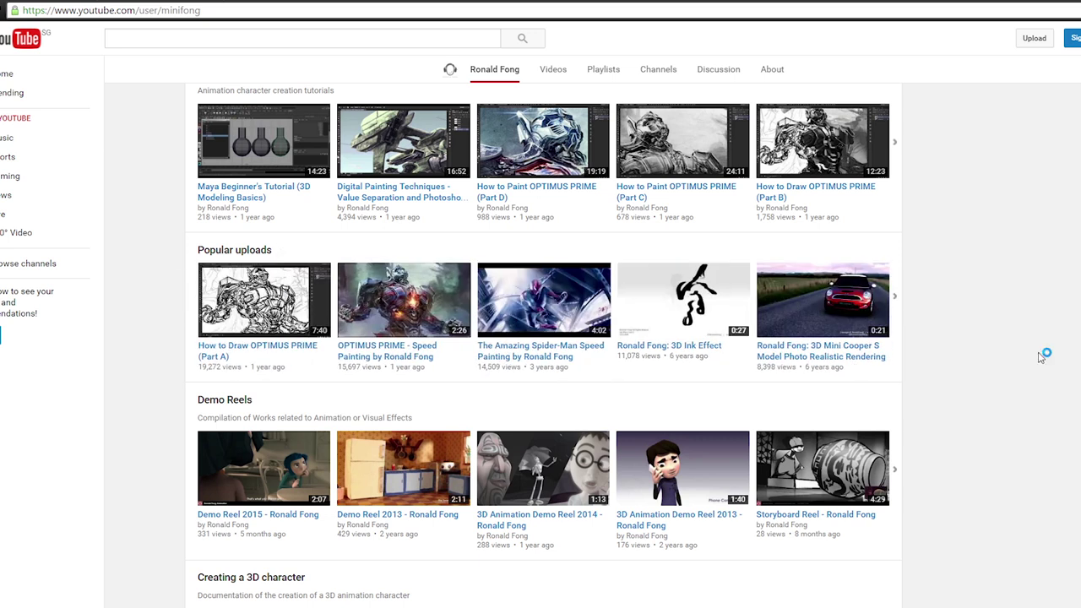
scroll(543, 344, down, 2)
scroll(543, 345, up, 3)
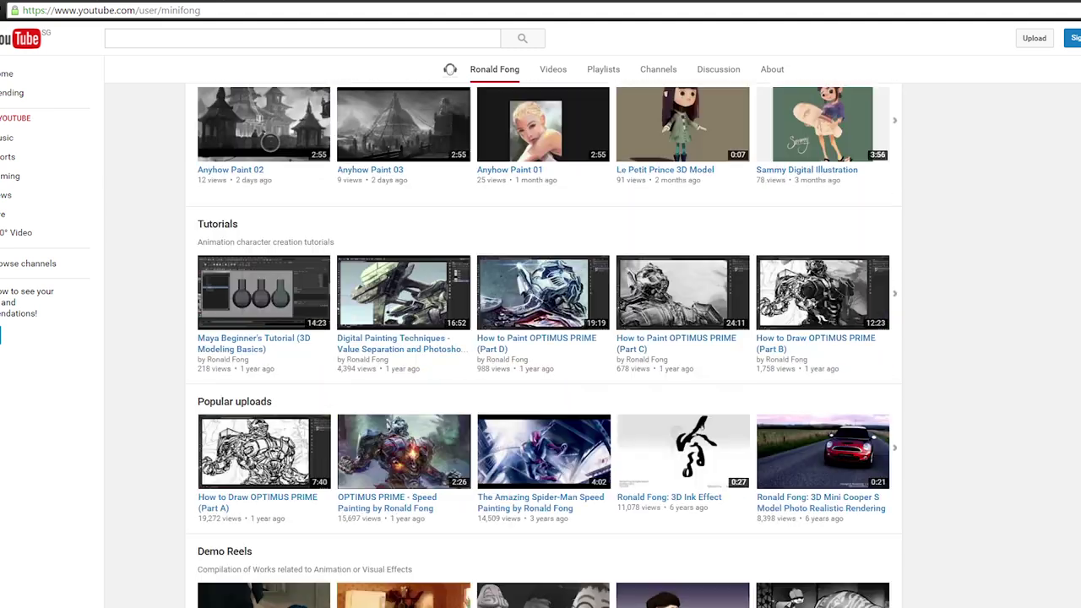
scroll(543, 345, down, 2)
scroll(543, 344, up, 1)
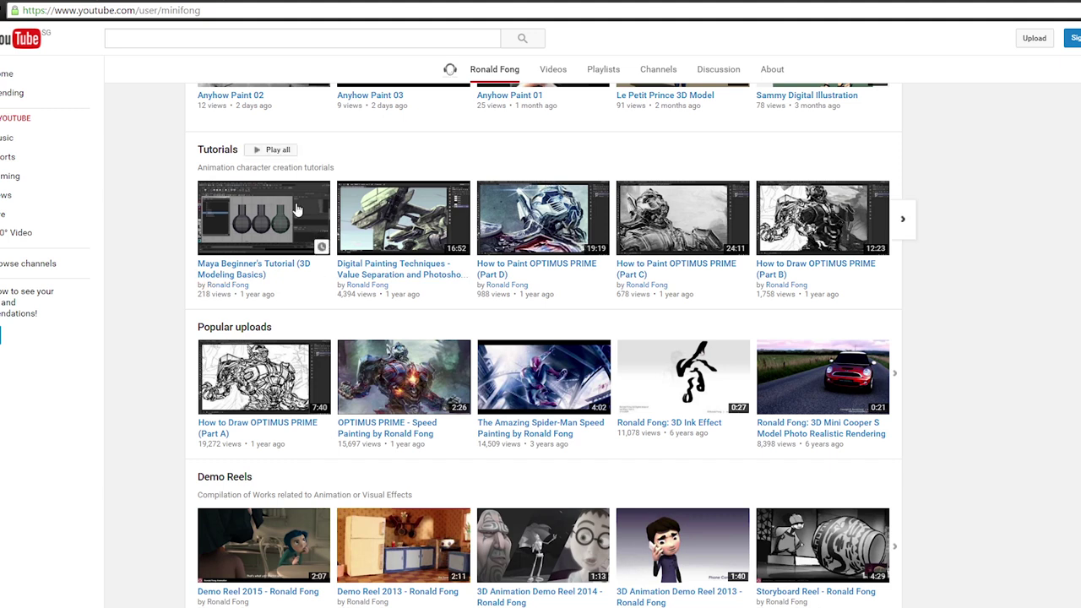
Step: Browse the channel's Uploads row through to its last videos and return to the start of the row
scroll(270, 150, up, 1)
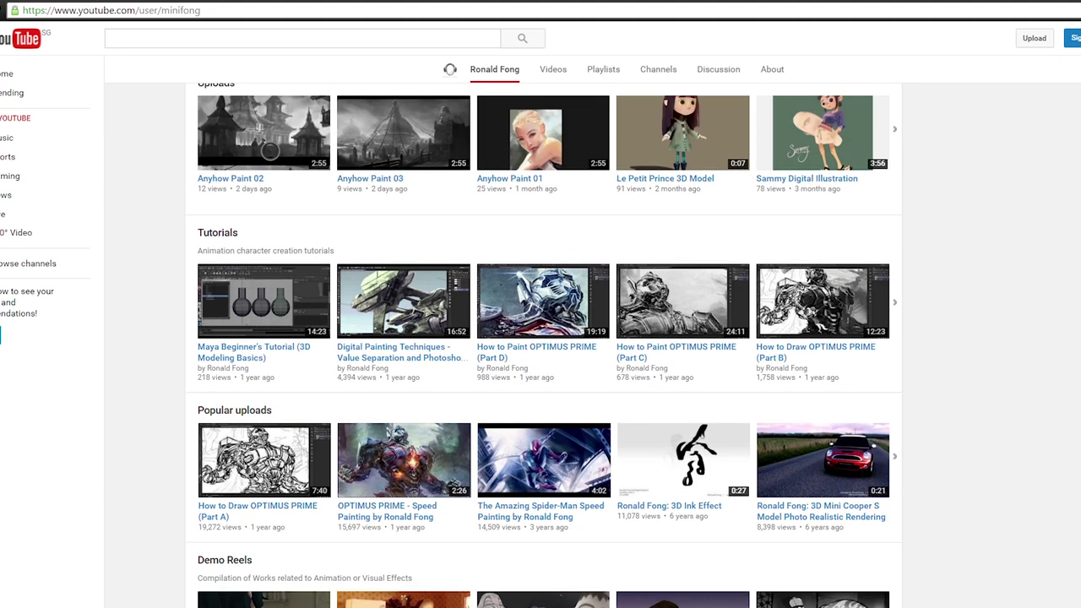
scroll(541, 338, up, 2)
scroll(540, 337, down, 2)
scroll(540, 338, up, 2)
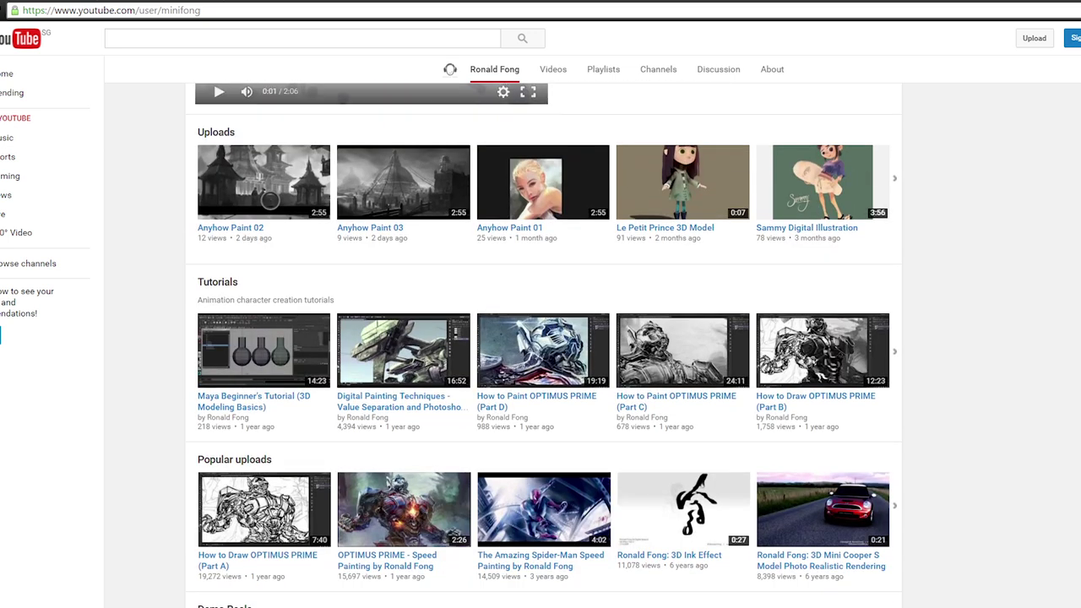
scroll(1041, 305, up, 1)
scroll(1042, 306, up, 1)
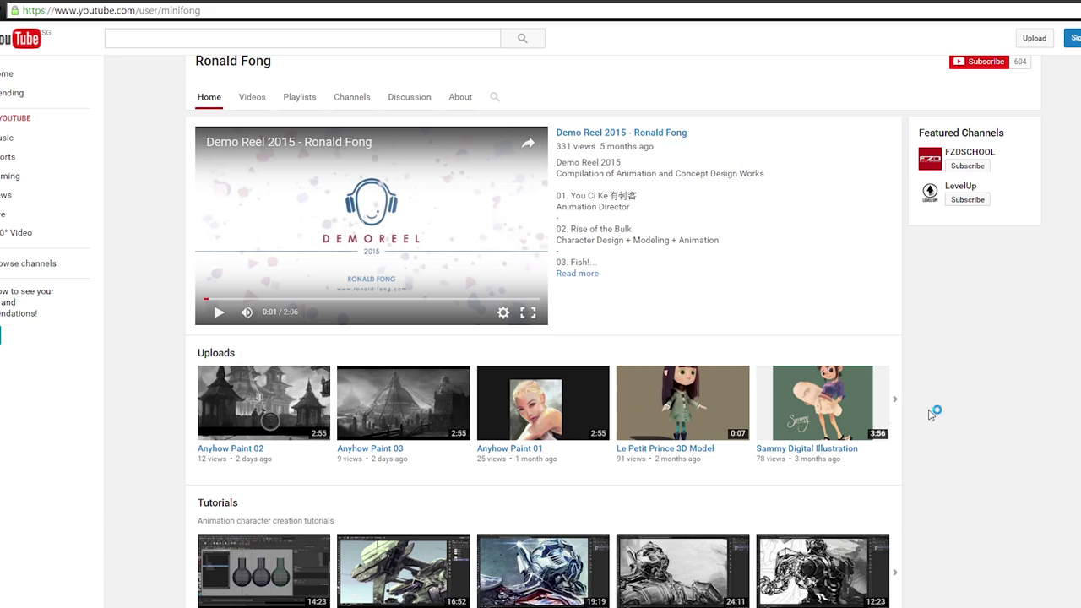
click(902, 403)
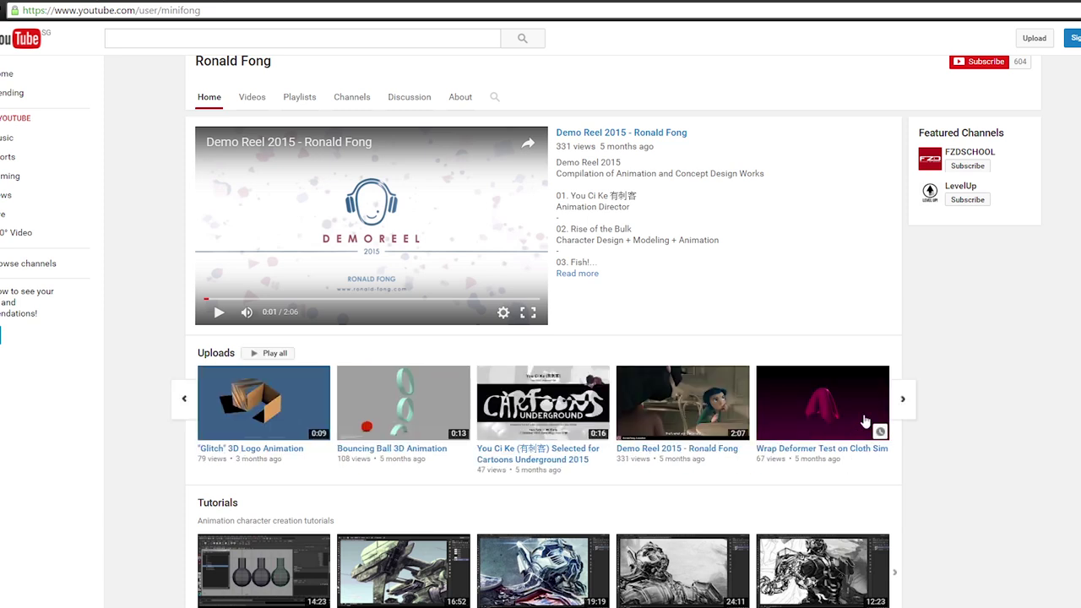
click(902, 403)
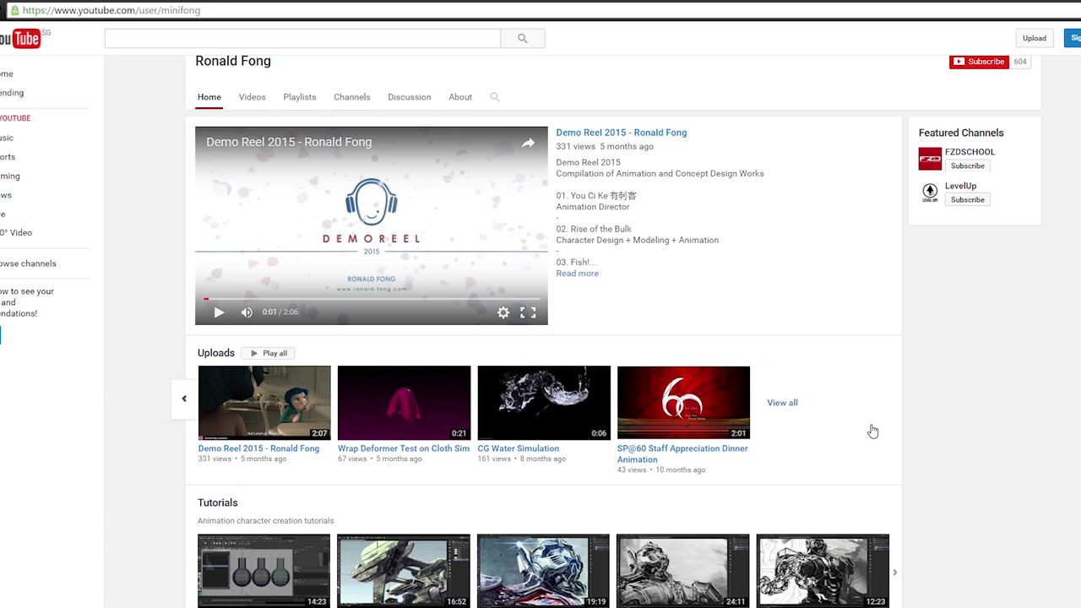
click(180, 405)
click(185, 400)
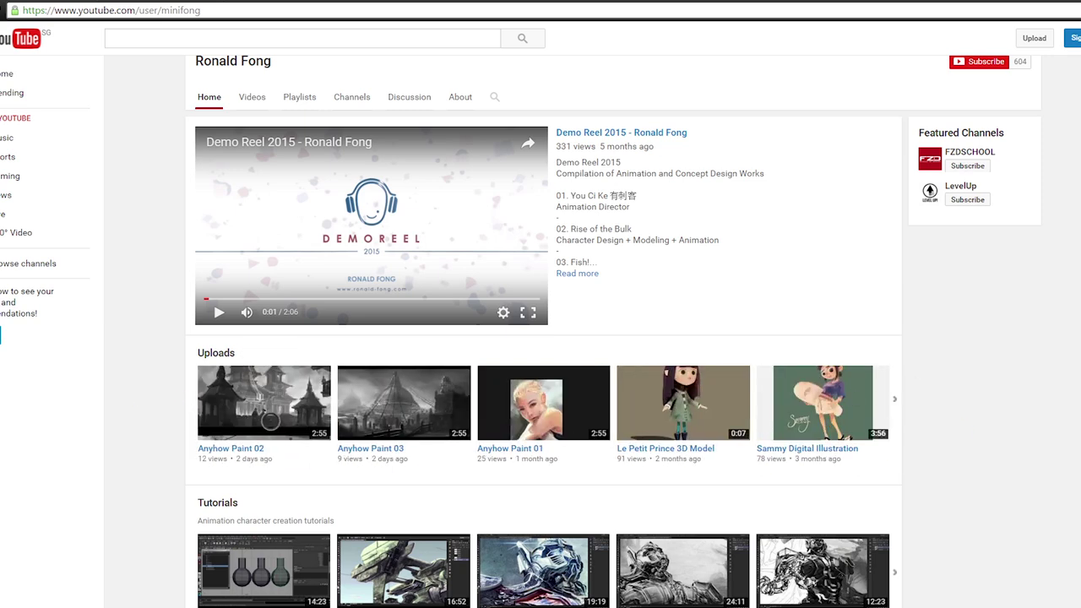
Step: Review the channel's Tutorials and Popular uploads rows again, then go back up to the featured video and Featured Channels
scroll(568, 302, down, 5)
scroll(568, 302, up, 1)
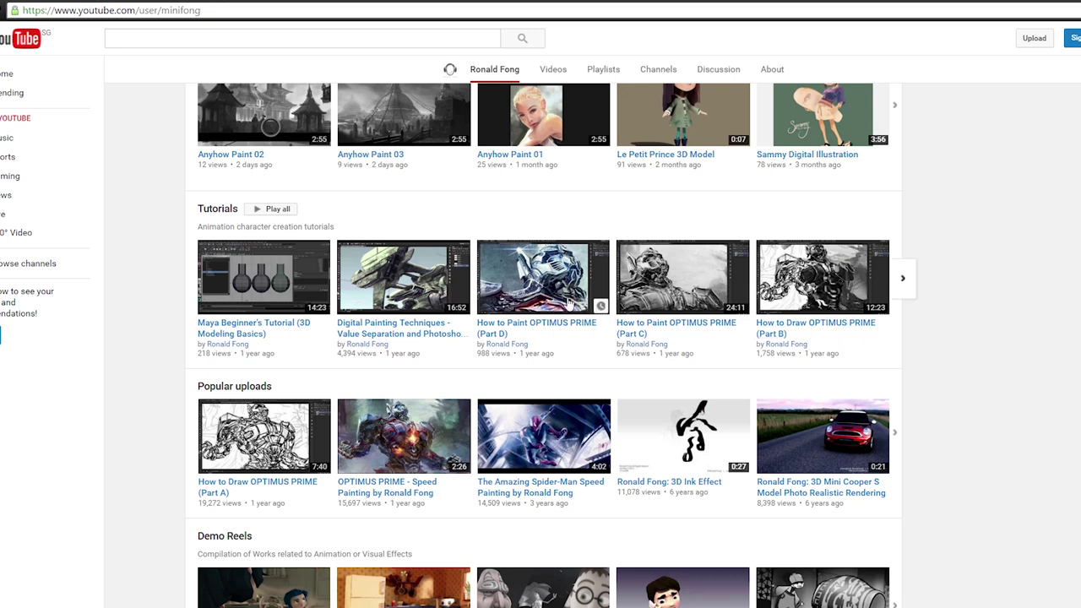
click(903, 278)
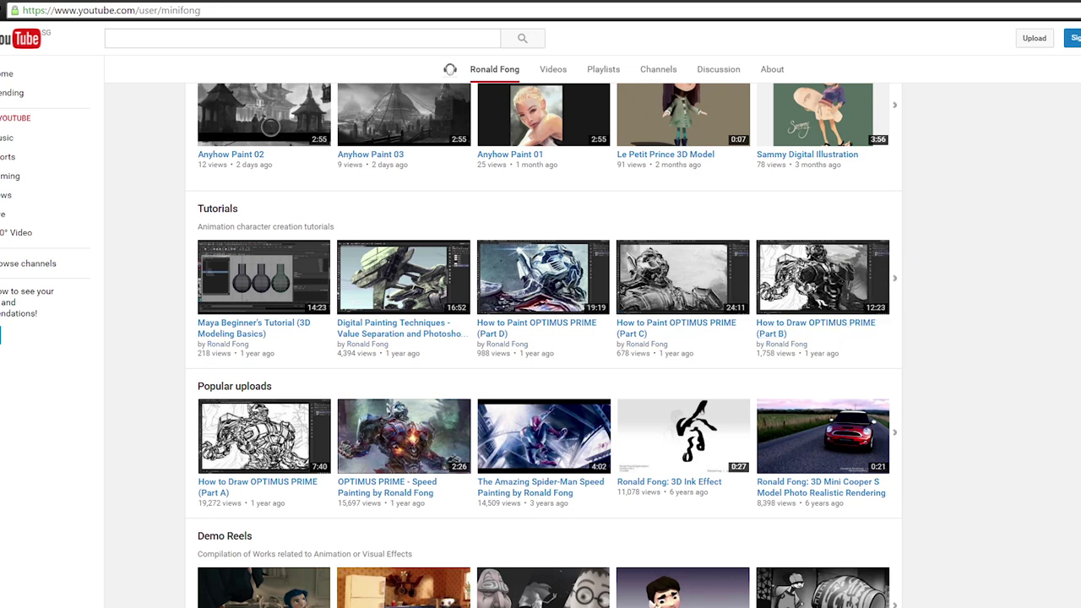
scroll(271, 125, down, 1)
scroll(450, 69, up, 3)
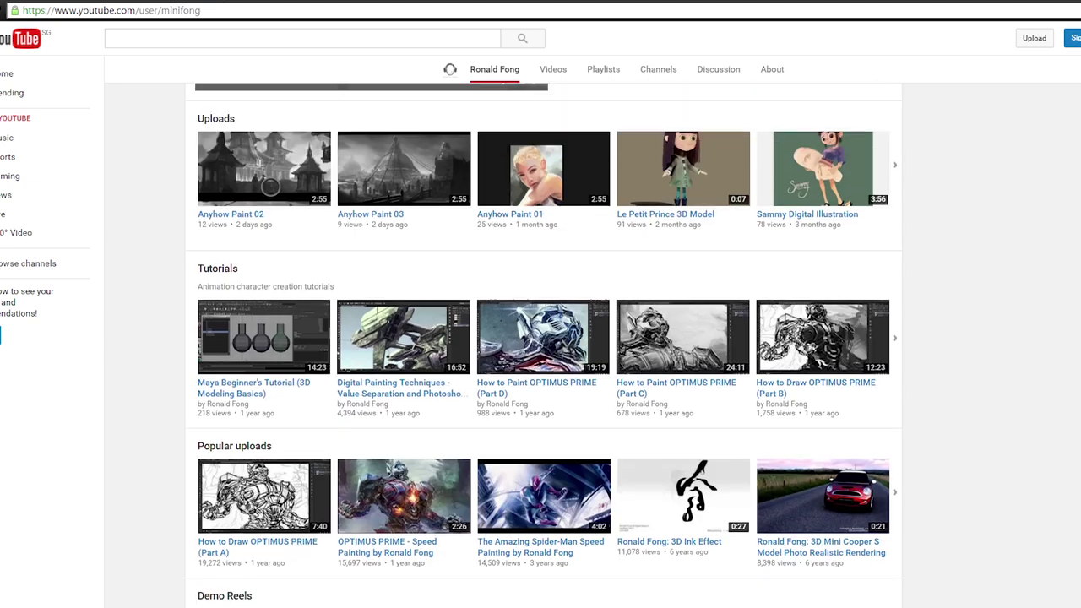
scroll(450, 69, down, 3)
scroll(450, 69, up, 1)
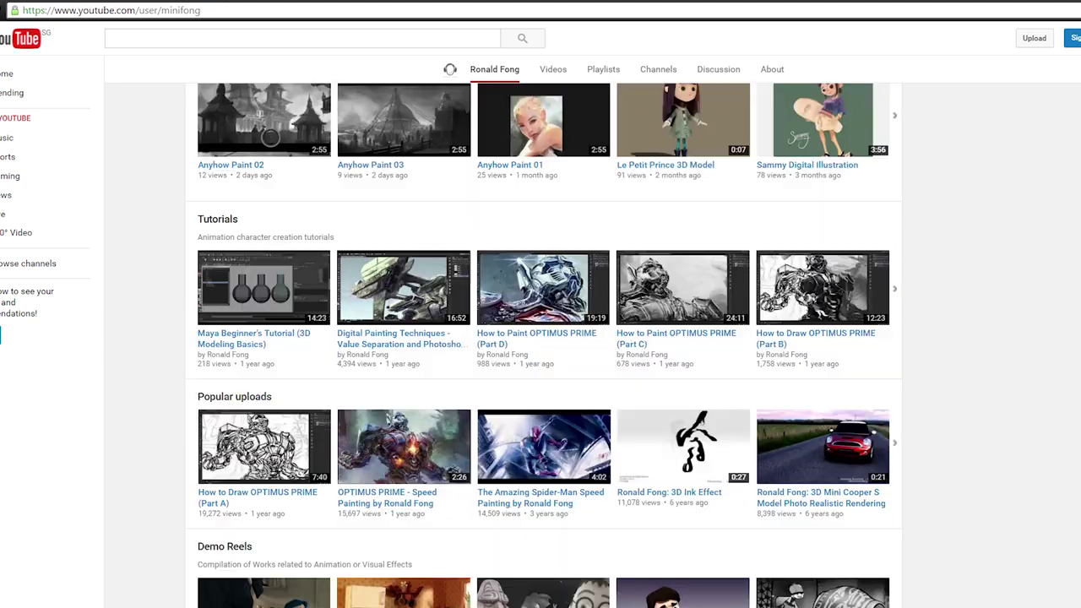
scroll(450, 69, up, 2)
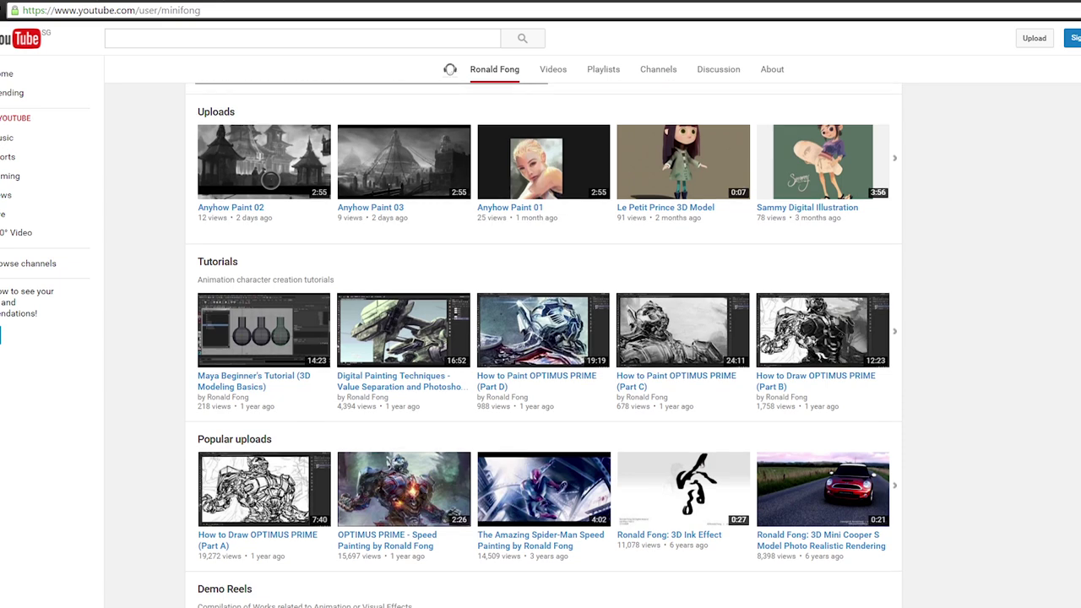
scroll(450, 69, up, 1)
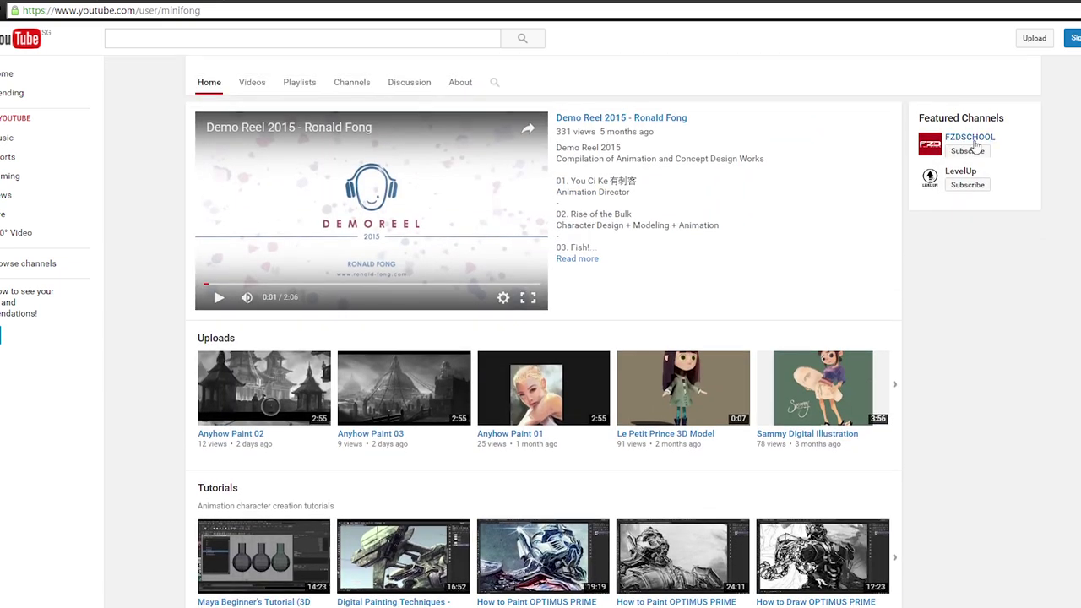